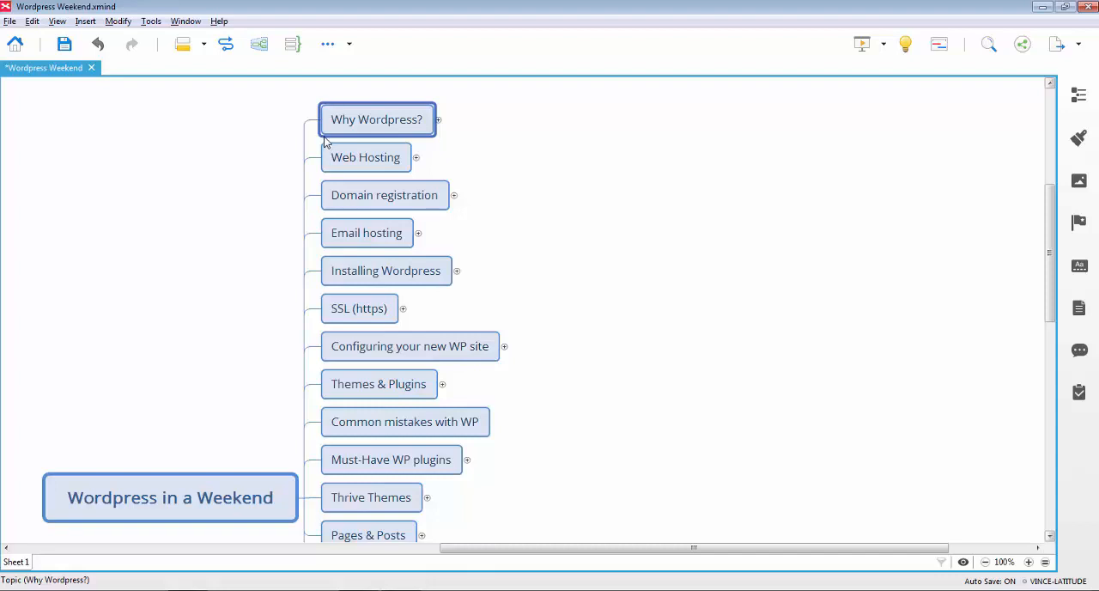
# Expand the Why Wordpress? topic and skim the TechRepublic article on WordPress powering 27% of the web in Chrome
pyautogui.click(439, 121)
pyautogui.click(601, 101)
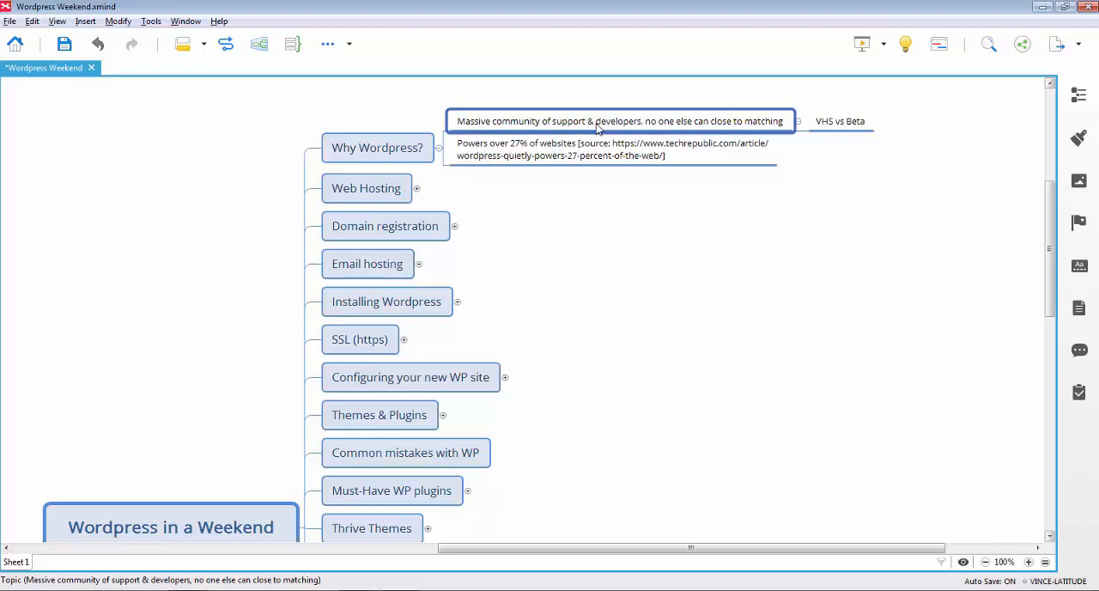
pyautogui.hotkey('alt', 'Tab')
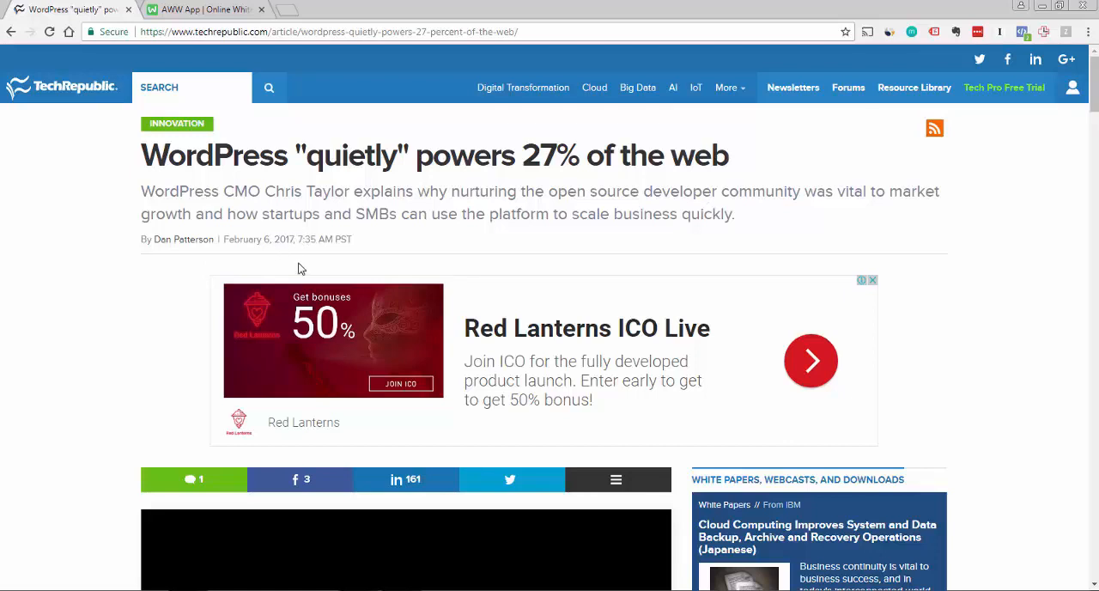
pyautogui.moveTo(1093, 84)
pyautogui.mouseDown()
pyautogui.moveTo(1094, 95)
pyautogui.moveTo(1093, 82)
pyautogui.mouseUp()
pyautogui.scroll(-6, 1094, 86)
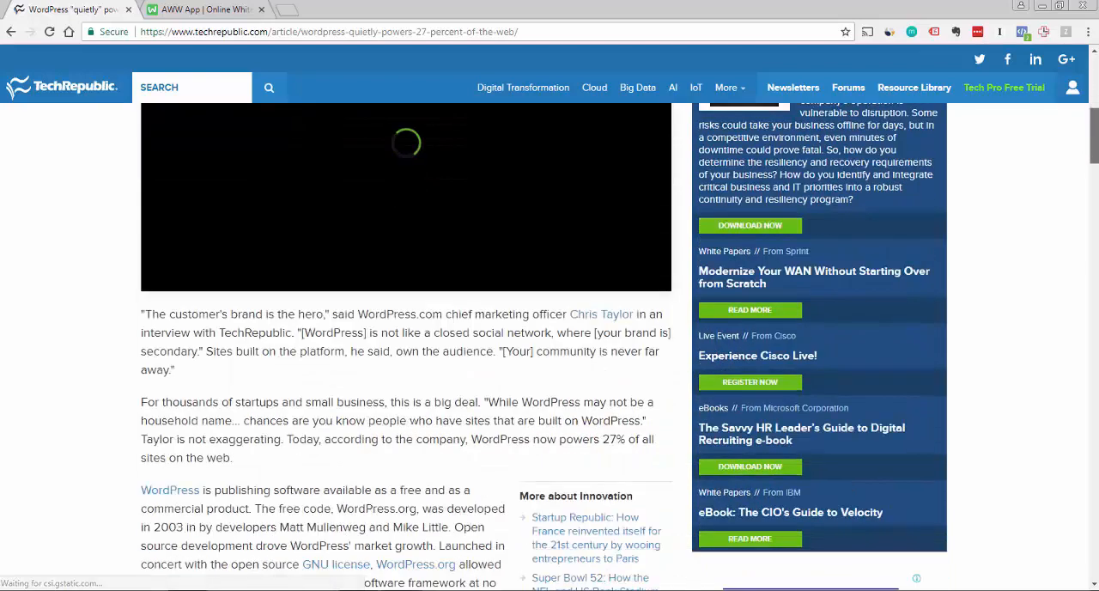
pyautogui.scroll(6, 1094, 86)
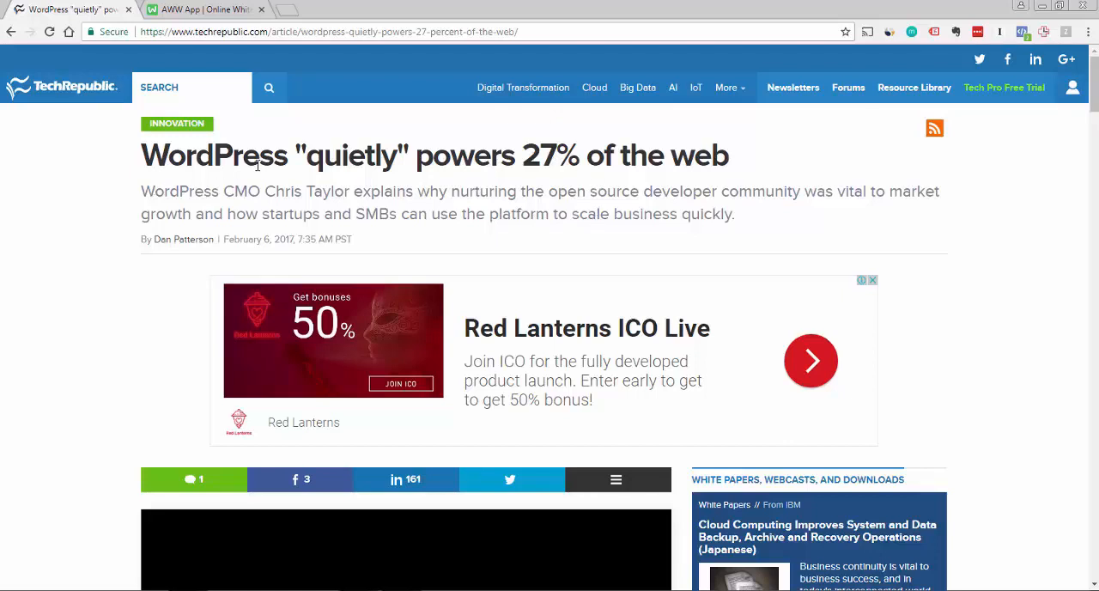
# Return to the Wordpress Weekend mind map in XMind, save it and select the VHS vs Beta topic
pyautogui.hotkey('alt', 'Tab')
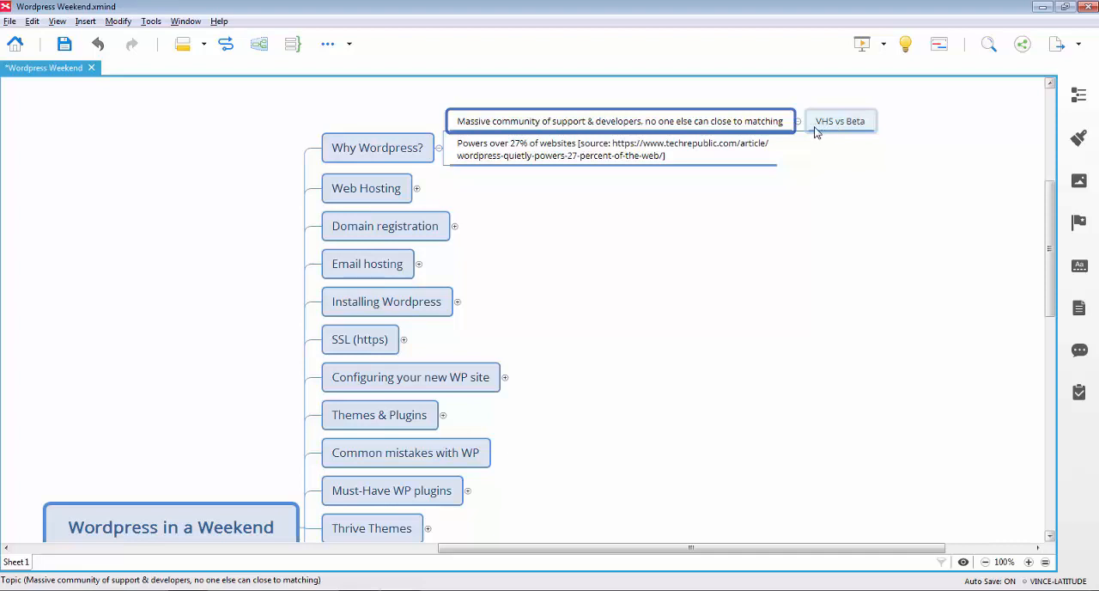
pyautogui.hotkey('ctrl', 's')
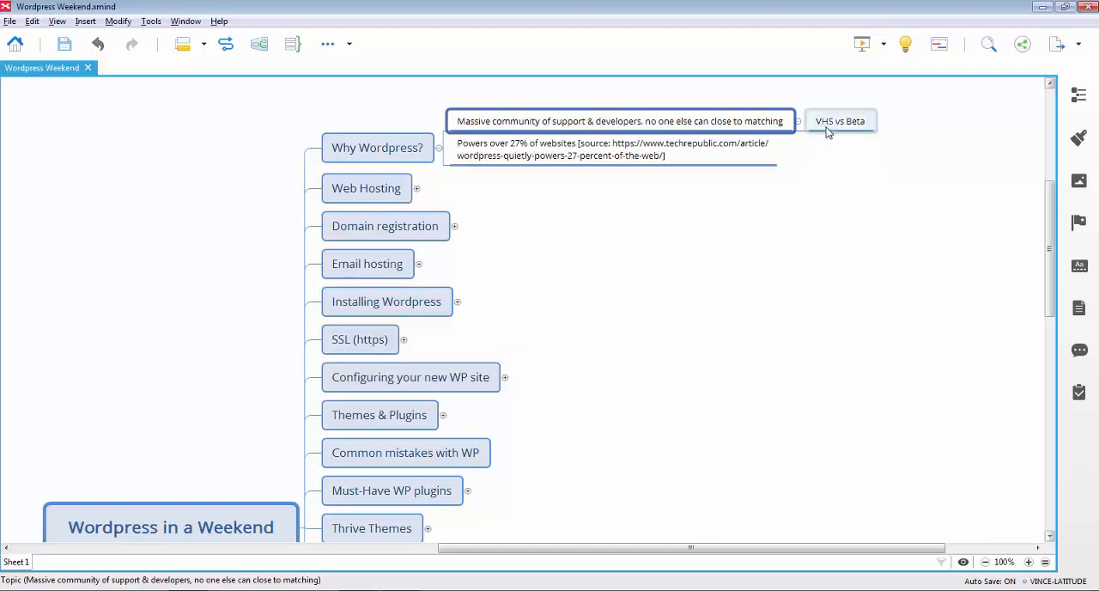
pyautogui.click(827, 132)
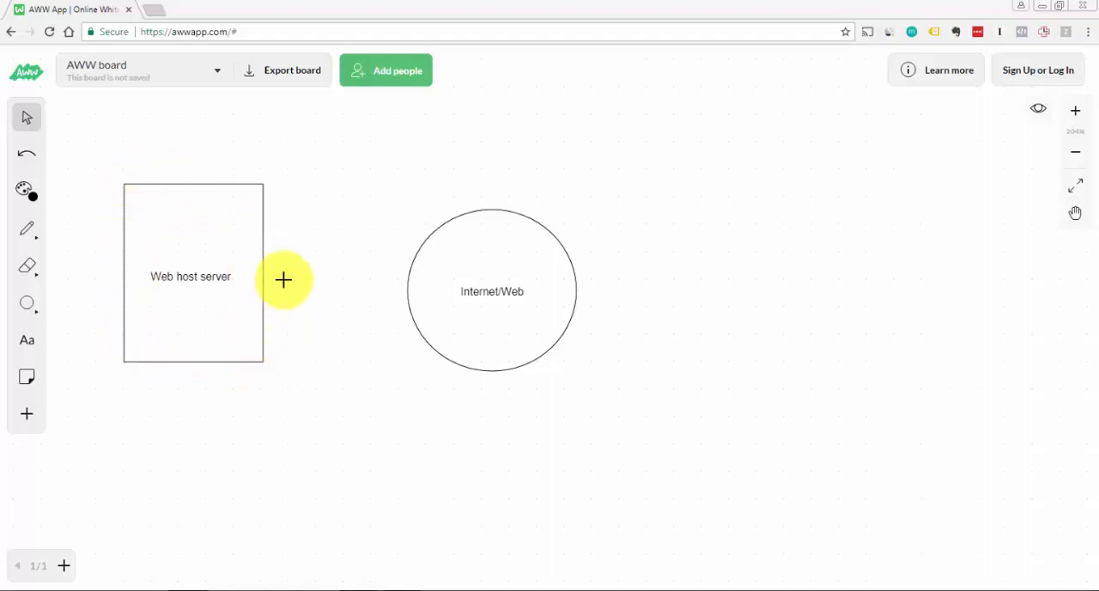
# On the AWW whiteboard, draw a freehand line connecting the Web host server rectangle to the Internet/Web circle
pyautogui.moveTo(263, 275)
pyautogui.mouseDown()
pyautogui.moveTo(392, 286)
pyautogui.moveTo(265, 284)
pyautogui.mouseUp()
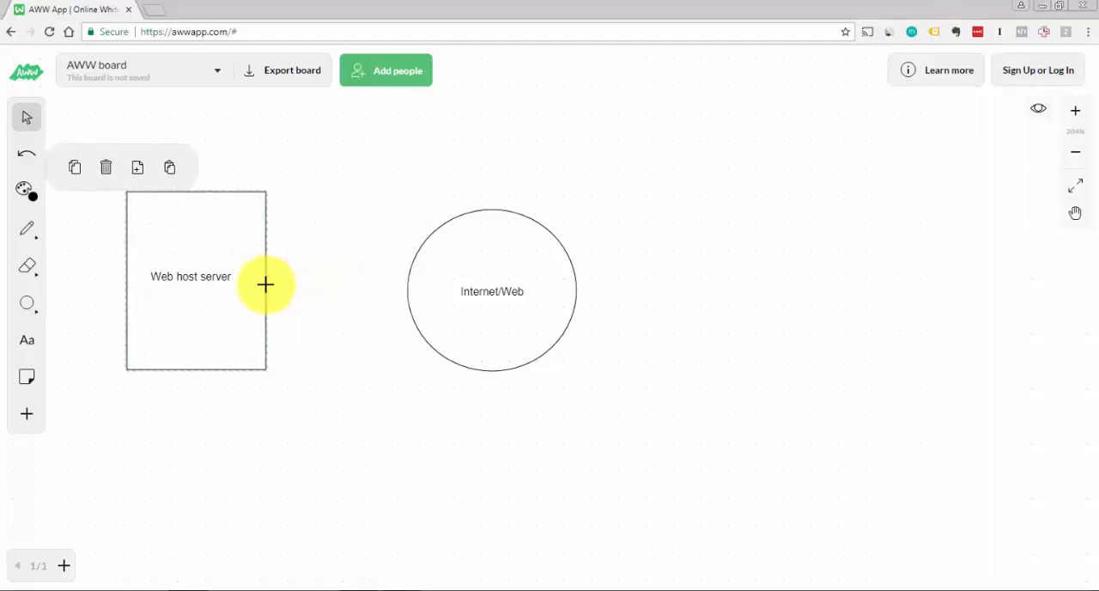
pyautogui.click(28, 231)
pyautogui.moveTo(266, 287); pyautogui.dragTo(407, 304)
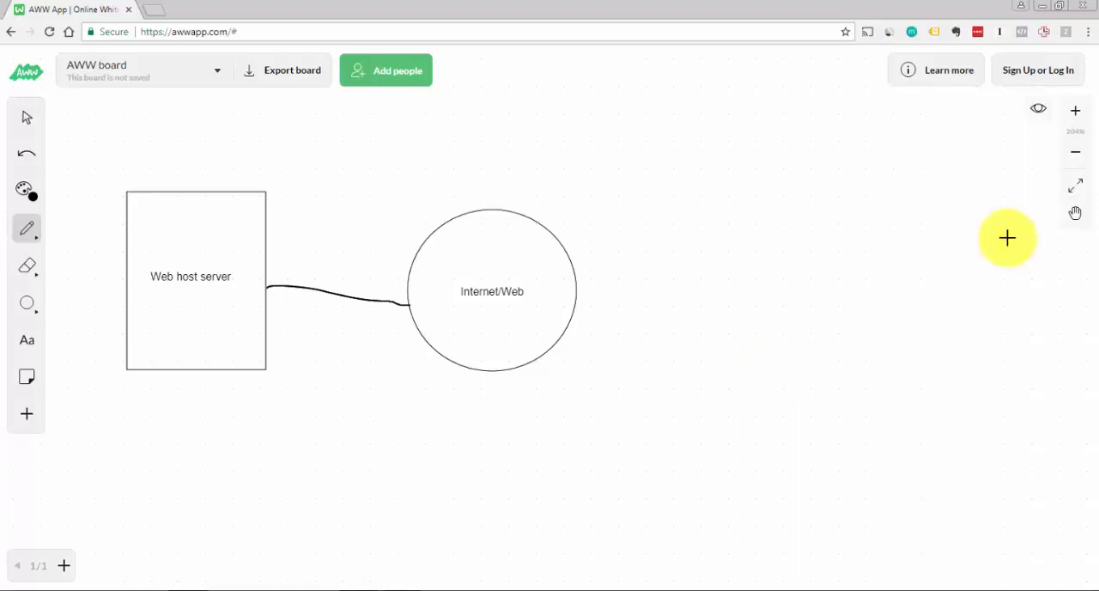
# Sketch a smiley face beyond the Internet/Web circle and draw an arrow from it into the circle
pyautogui.moveTo(813, 195)
pyautogui.mouseDown()
pyautogui.moveTo(821, 212)
pyautogui.moveTo(880, 160)
pyautogui.moveTo(821, 198)
pyautogui.moveTo(854, 197)
pyautogui.moveTo(874, 177)
pyautogui.mouseUp()
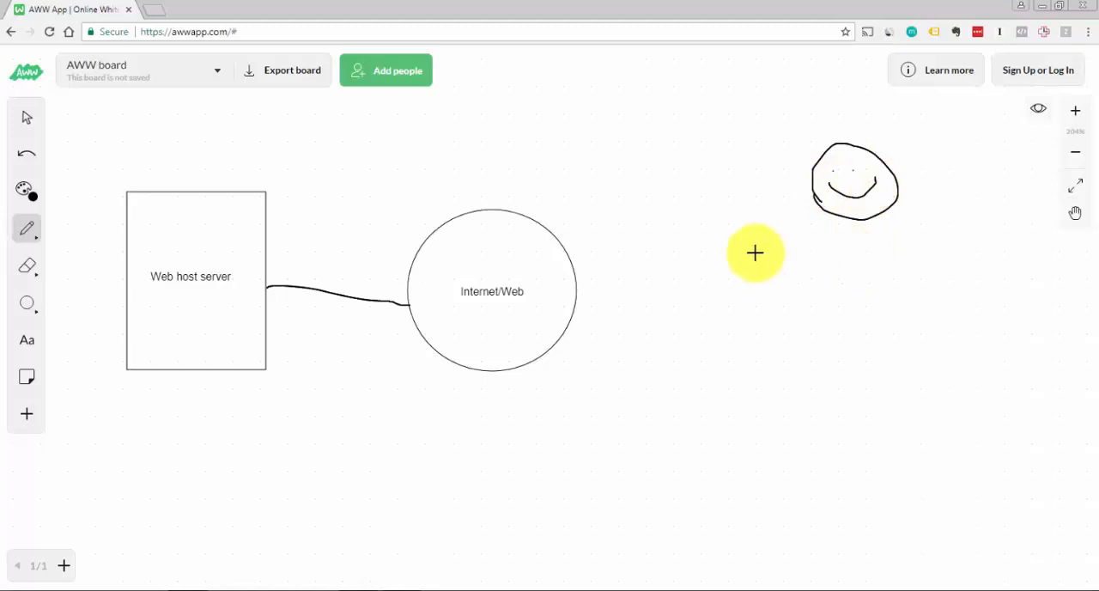
pyautogui.moveTo(815, 199)
pyautogui.mouseDown()
pyautogui.moveTo(532, 263)
pyautogui.moveTo(559, 265)
pyautogui.mouseUp()
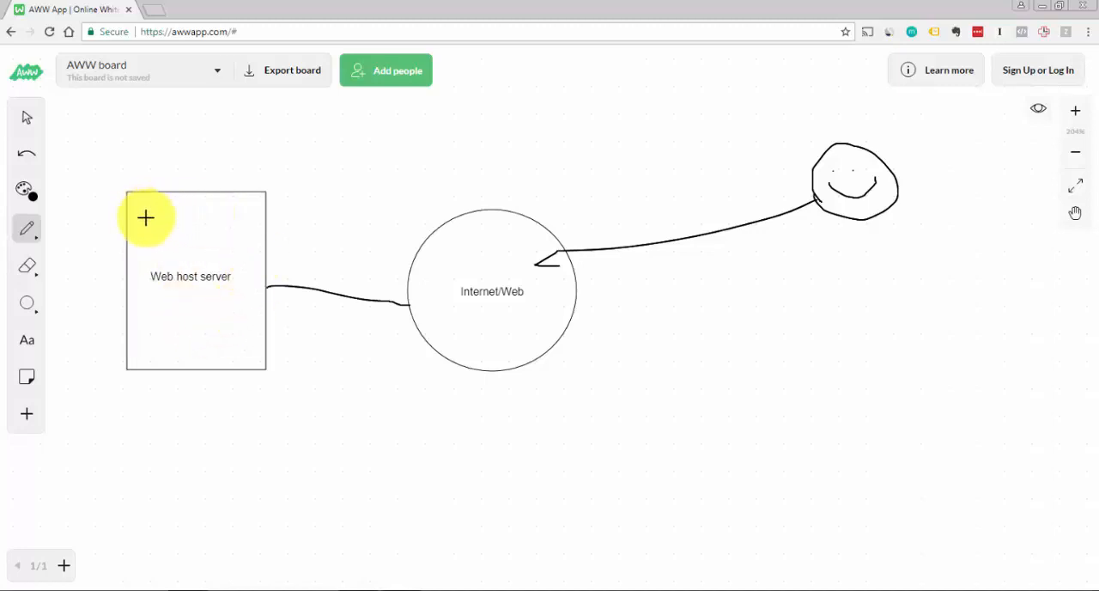
# Draw six small circles inside the Web host server rectangle, three above and three below its label
pyautogui.moveTo(142, 215); pyautogui.dragTo(235, 217)
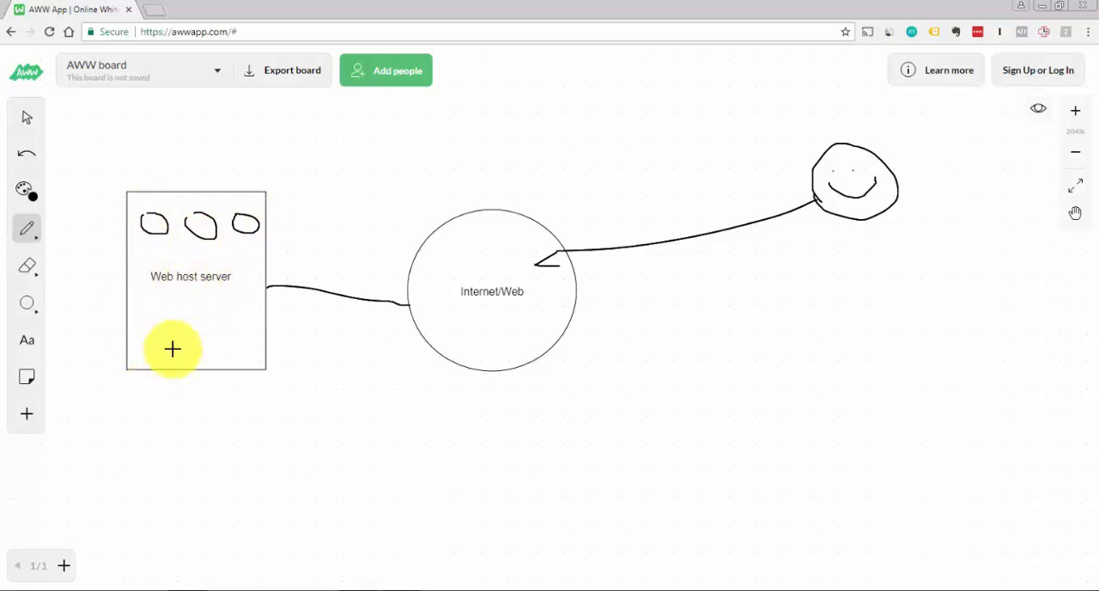
pyautogui.moveTo(159, 315)
pyautogui.mouseDown()
pyautogui.moveTo(252, 326)
pyautogui.moveTo(235, 305)
pyautogui.mouseUp()
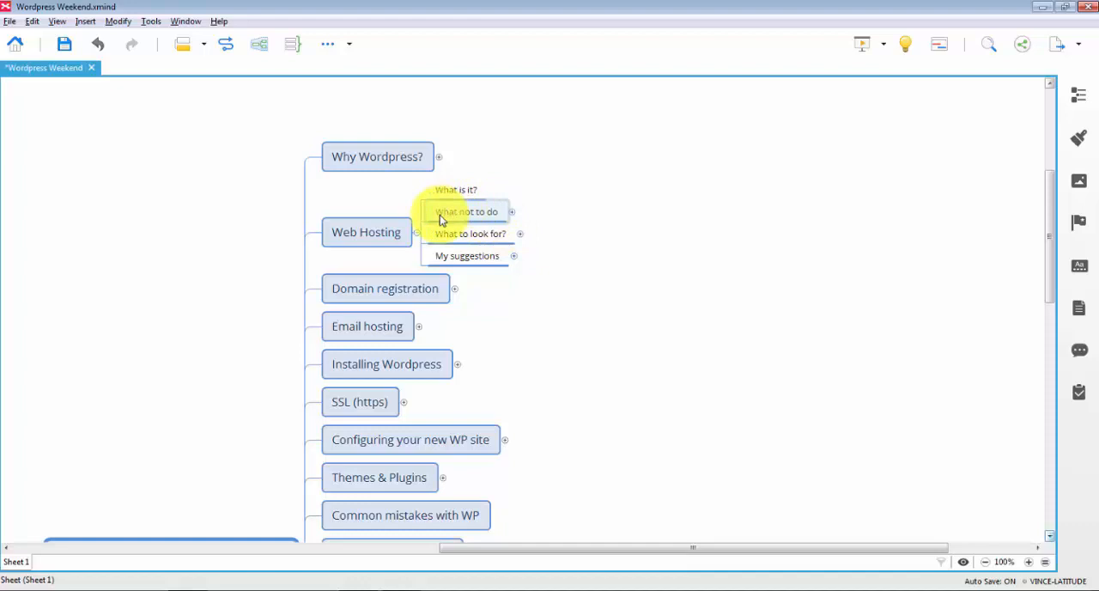
# In the XMind map, expand What not to do under Web Hosting and select the "top xx" web hosts subtopic
pyautogui.click(511, 215)
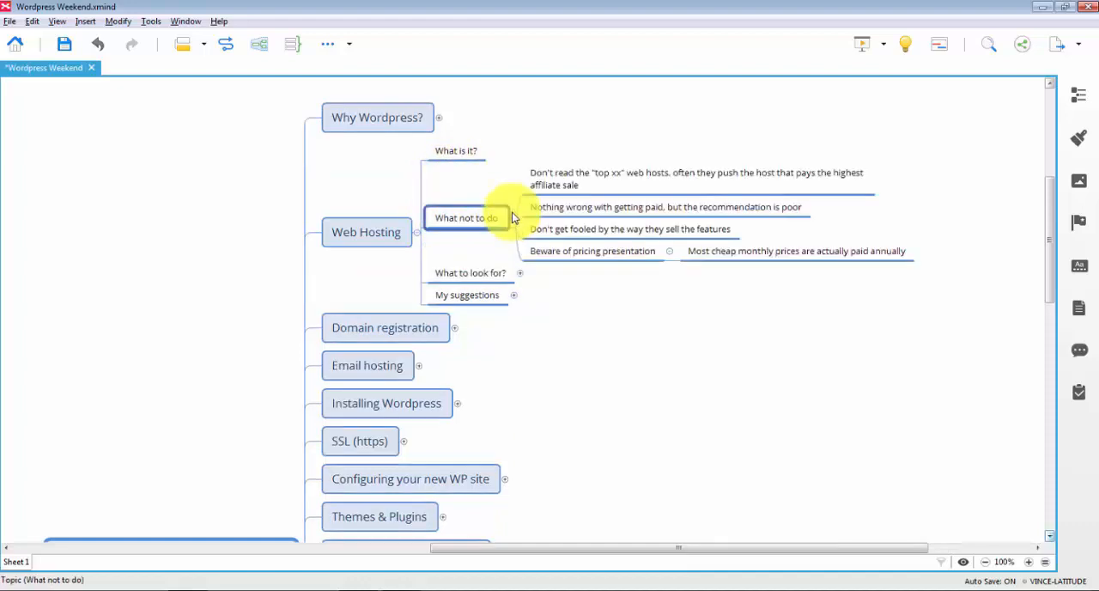
pyautogui.click(629, 182)
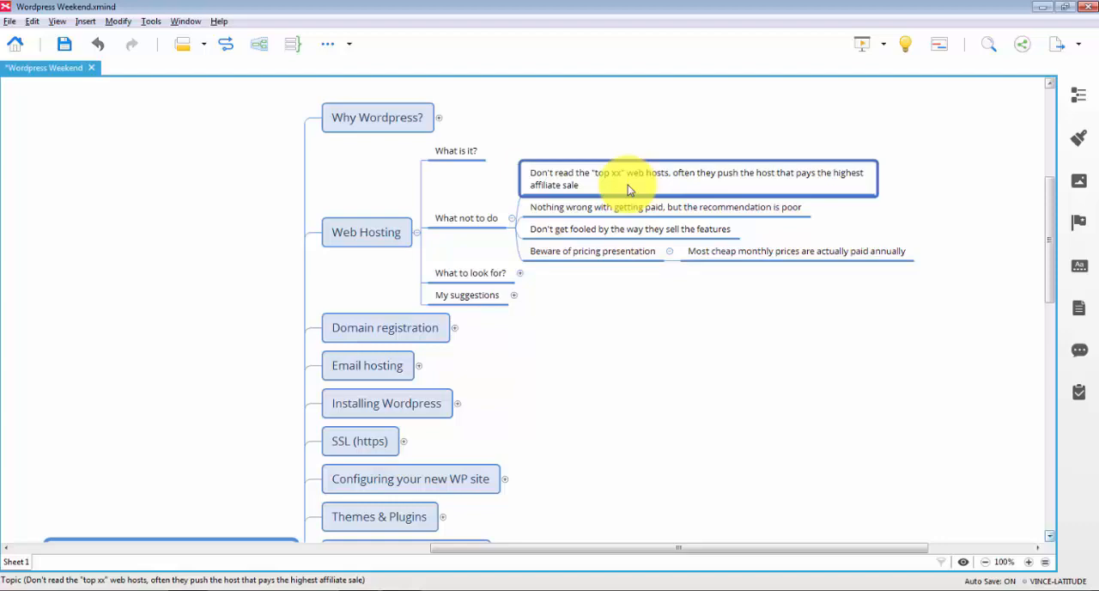
pyautogui.hotkey('alt', 'Tab')
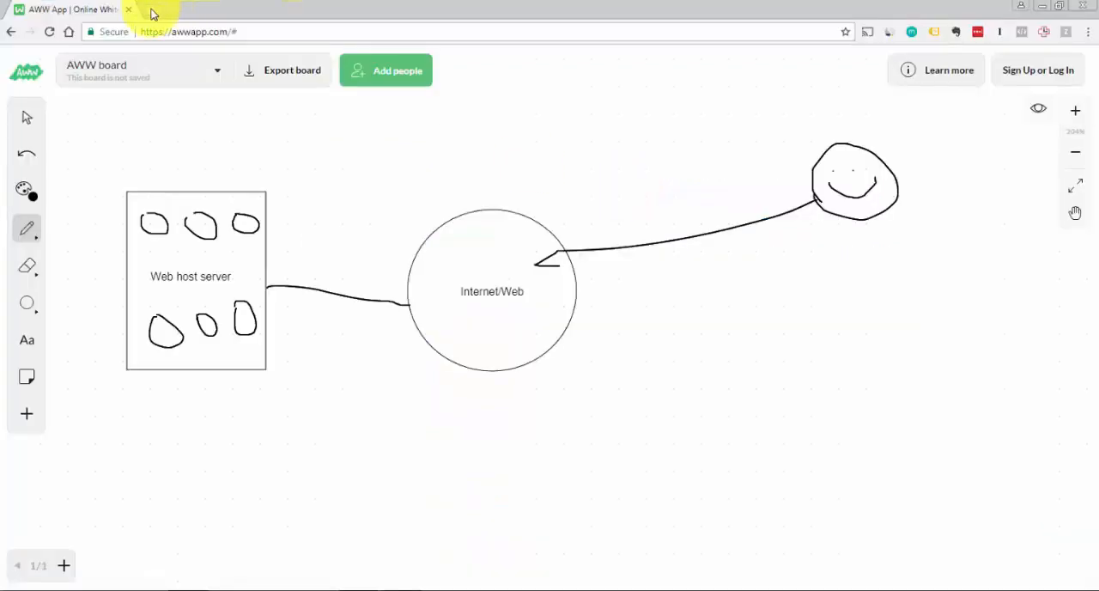
pyautogui.click(152, 13)
pyautogui.write('www.go')
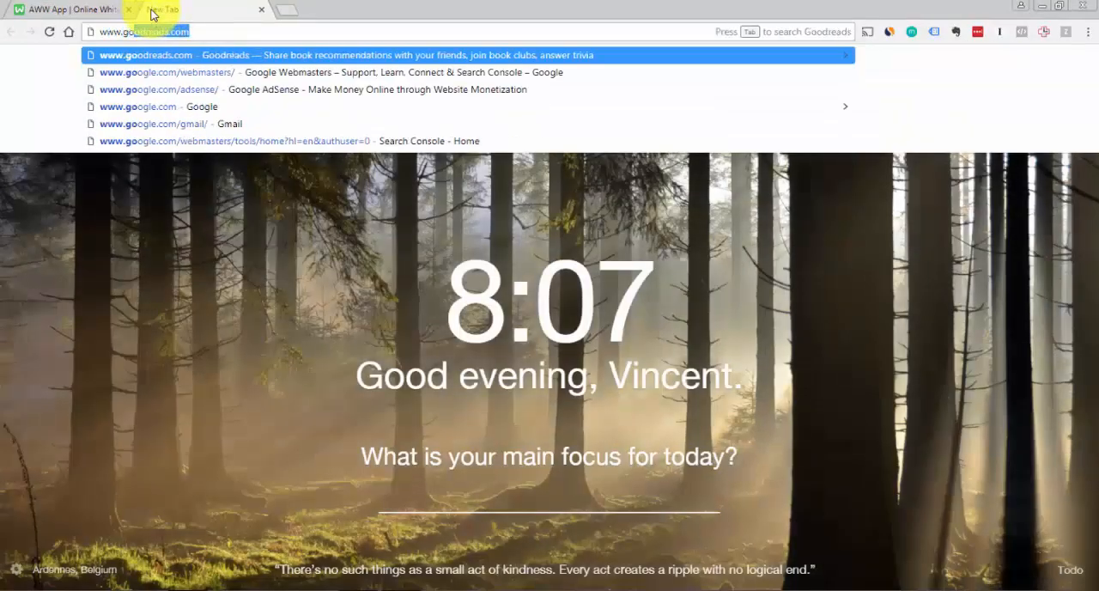
pyautogui.write('ogle.com')
pyautogui.press('Return')
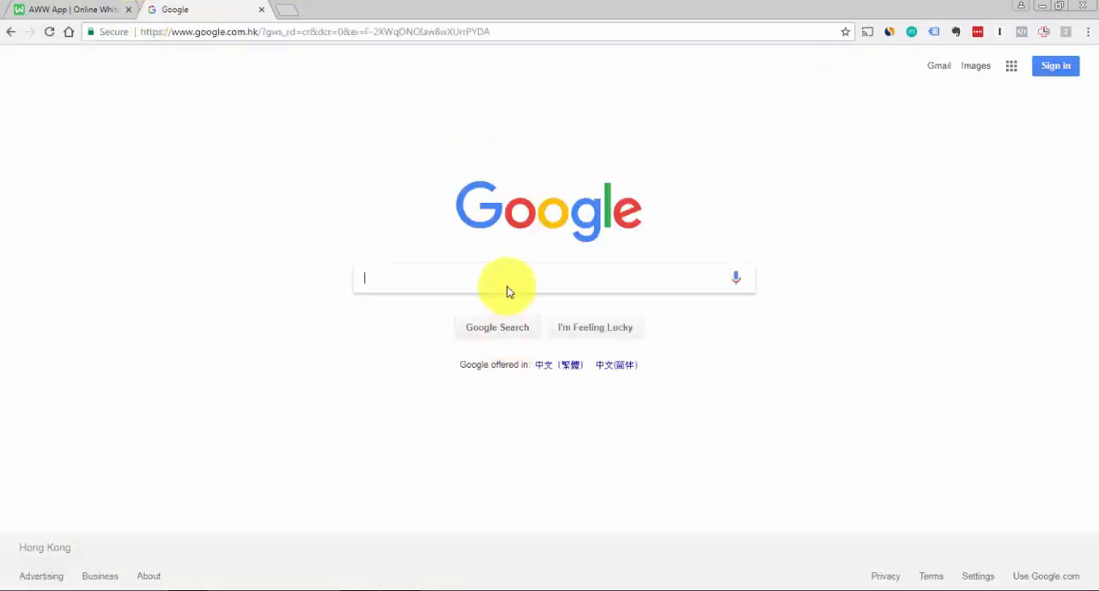
# Search Google for "top 10 web hosting"
pyautogui.write('web hosting')
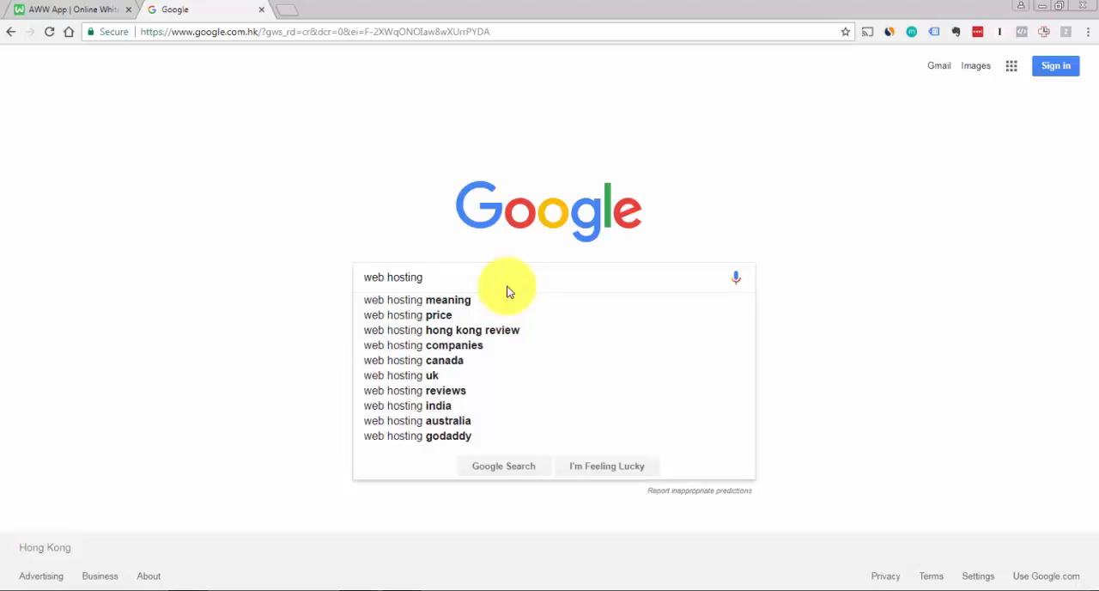
pyautogui.press('Home')
pyautogui.write('top')
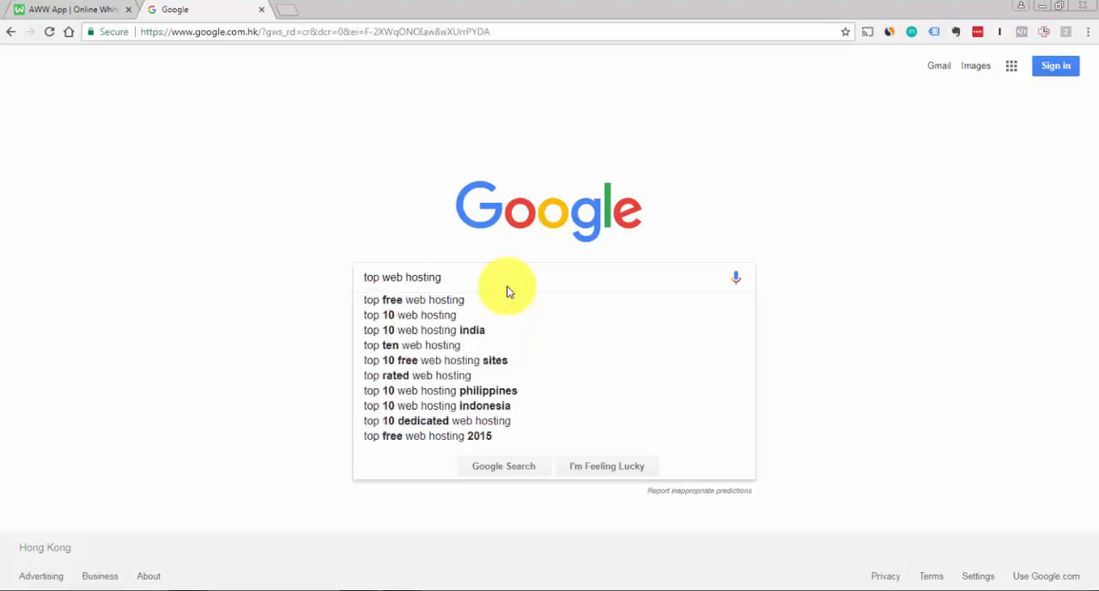
pyautogui.press('Down')
pyautogui.press('Down')
pyautogui.press('Return')
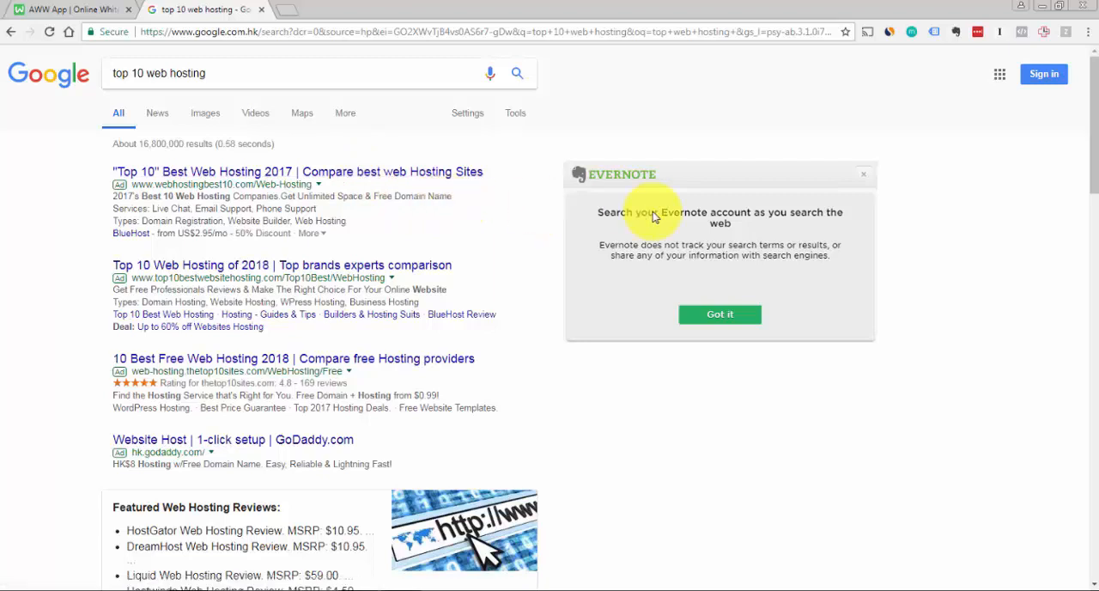
# Return to the XMind map and select the subtopic "Nothing wrong with getting paid, but the recommendation is poor"
pyautogui.hotkey('alt', 'Tab')
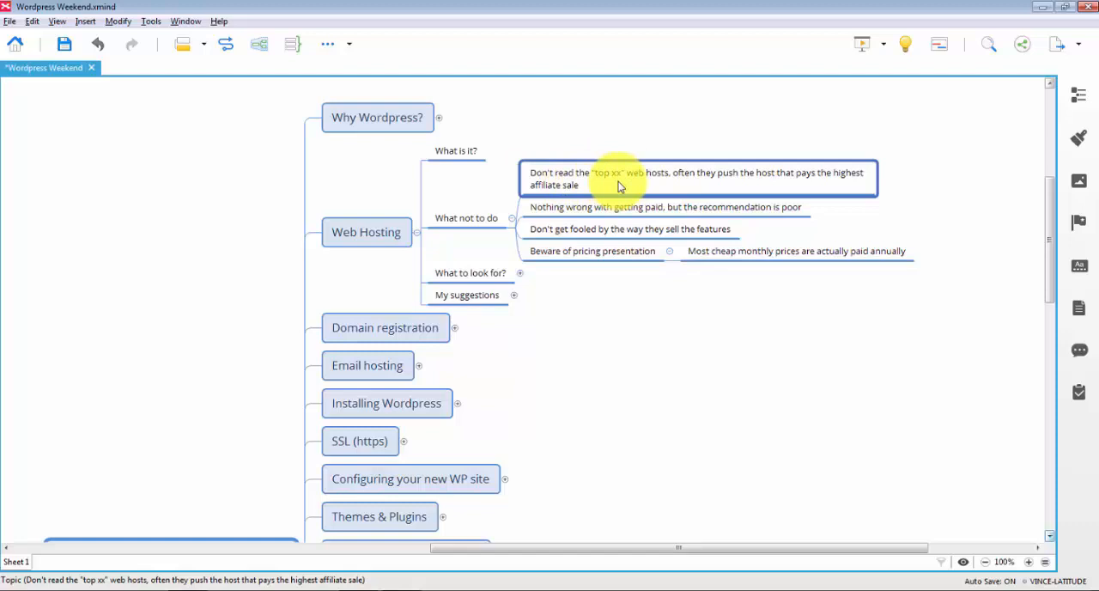
pyautogui.click(630, 214)
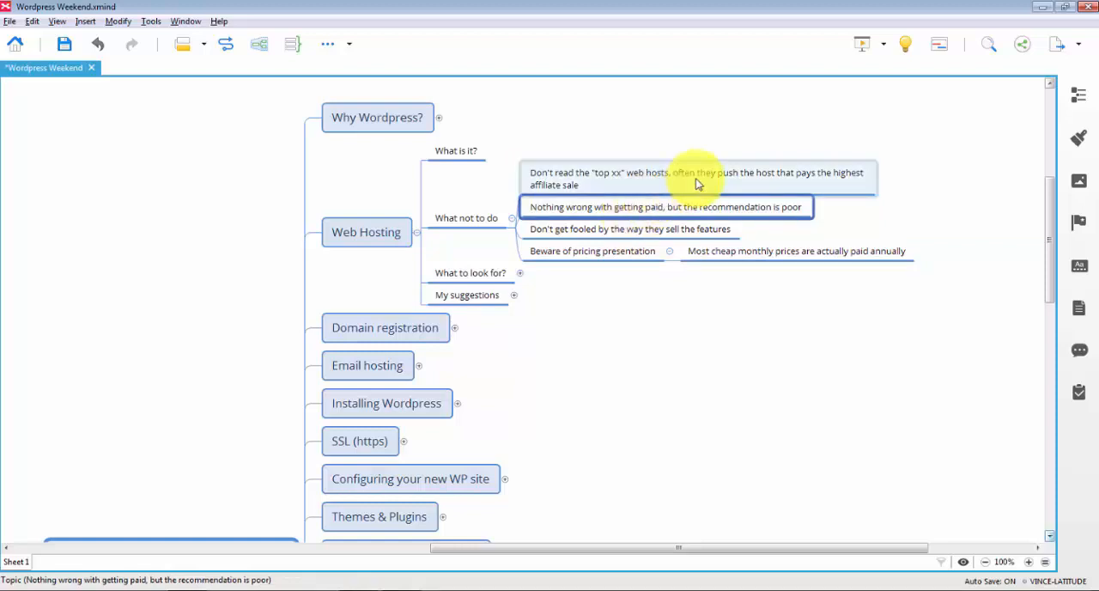
# Back in Chrome, open the "Top 10" Best Web Hosting 2017 search result in a new tab and show it
pyautogui.hotkey('alt', 'Tab')
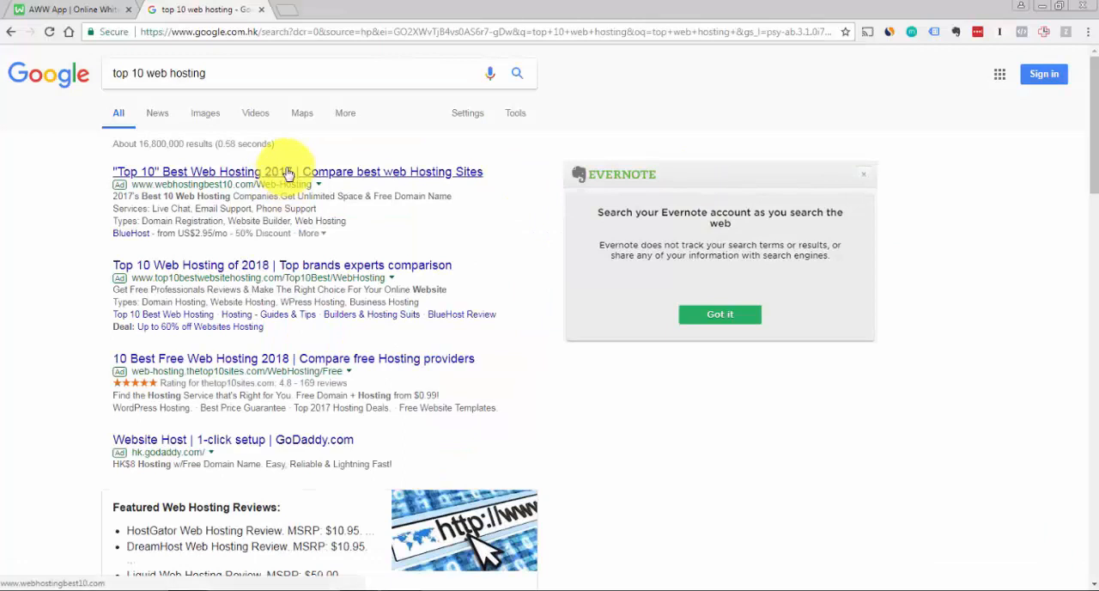
pyautogui.rightClick(287, 174)
pyautogui.click(327, 176)
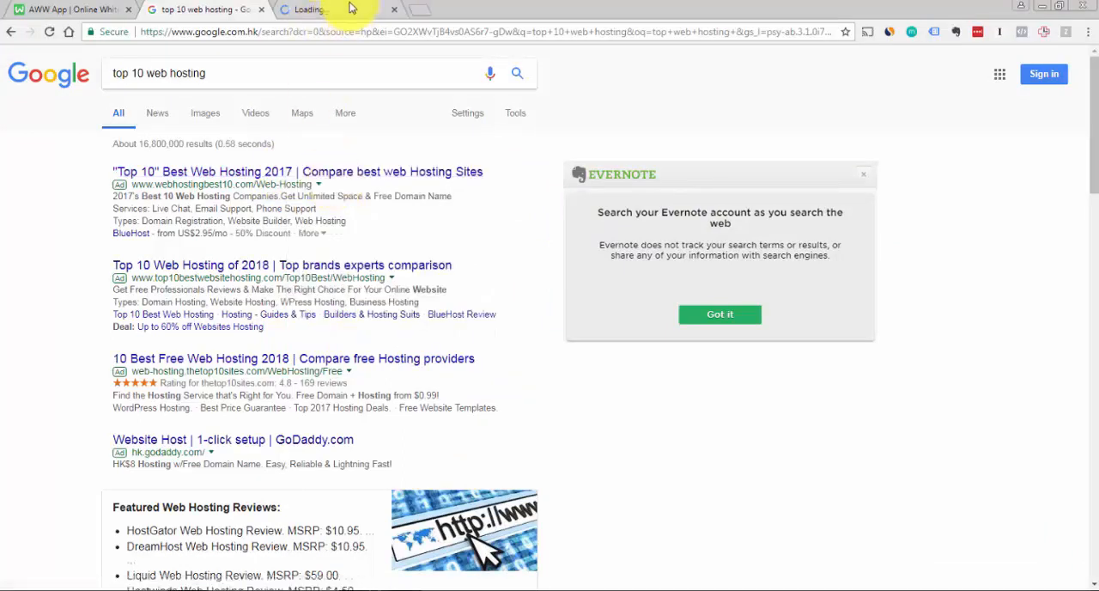
pyautogui.click(350, 9)
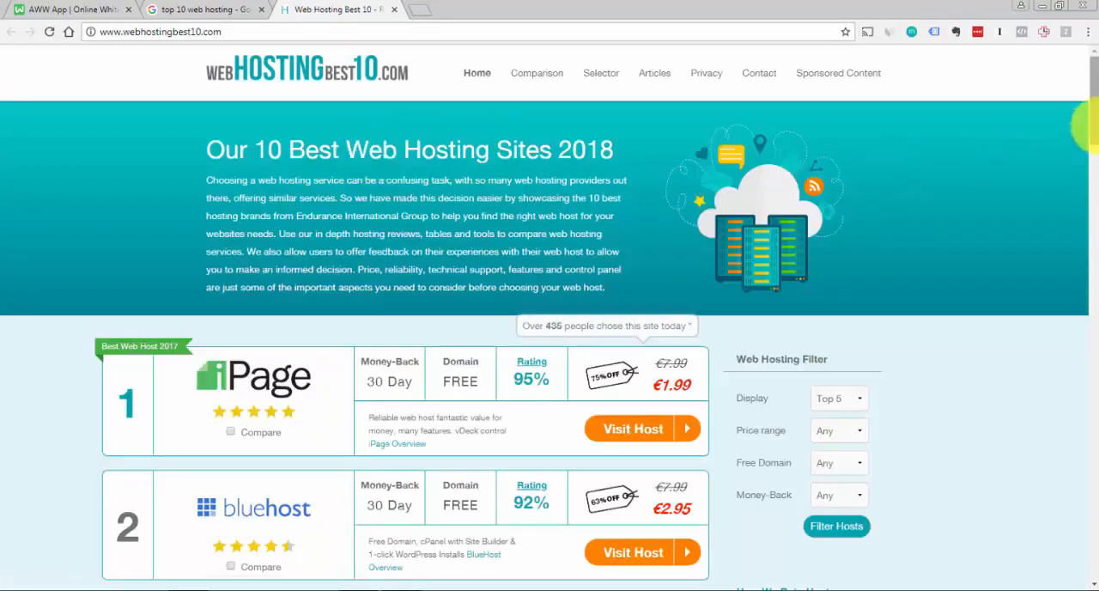
# Examine the ranked hosts, ratings, prices and sponsorship note on the webhostingbest10.com page
pyautogui.scroll(-3, 1083, 138)
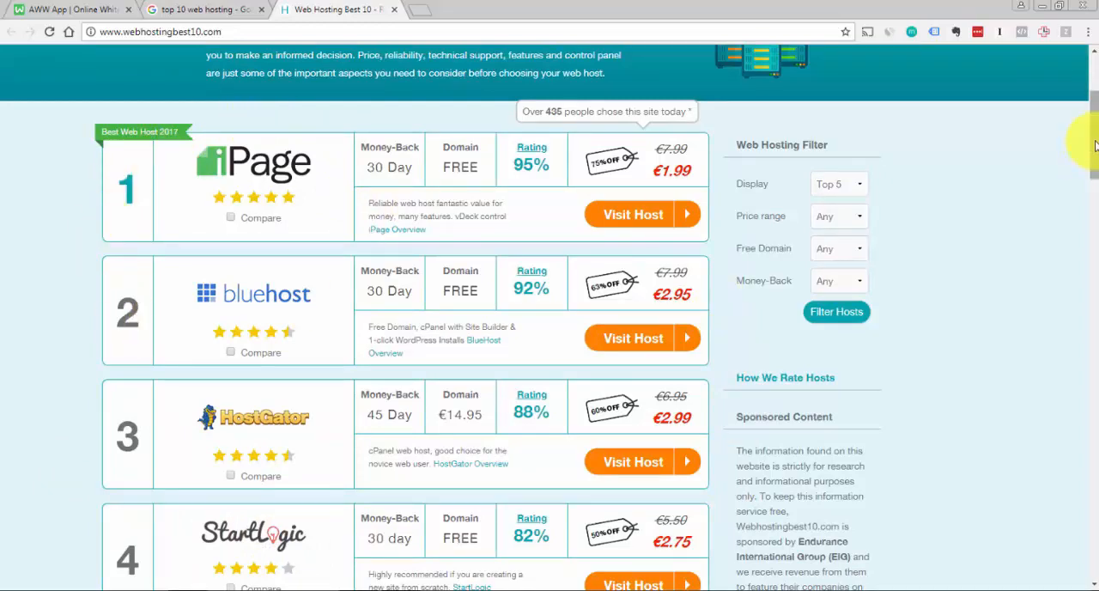
pyautogui.scroll(2, 1091, 125)
pyautogui.moveTo(1095, 120); pyautogui.dragTo(1095, 146)
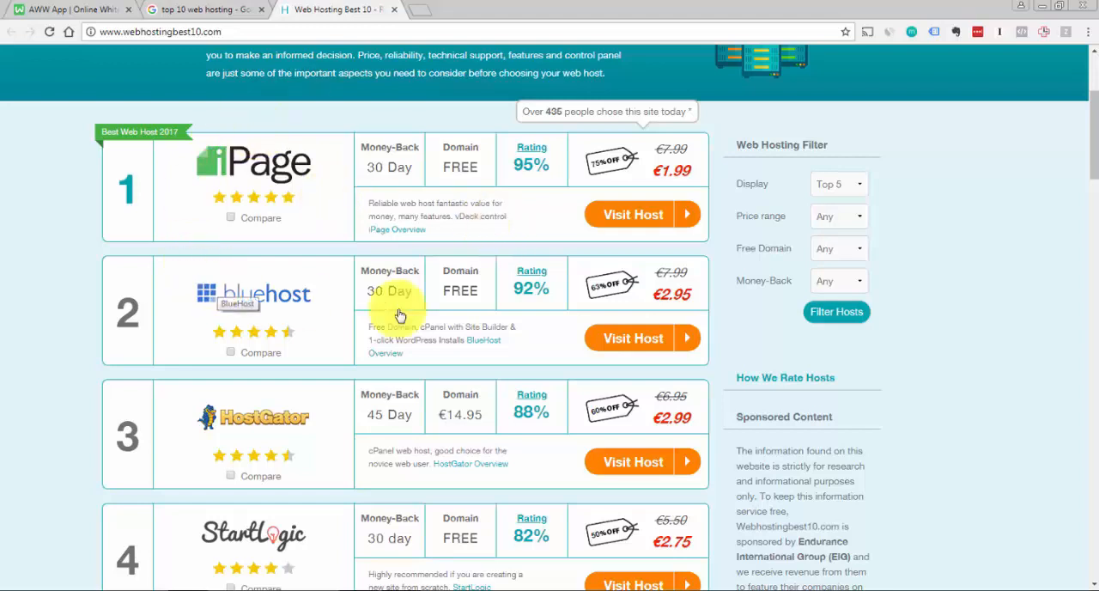
pyautogui.moveTo(1092, 178); pyautogui.dragTo(1091, 172)
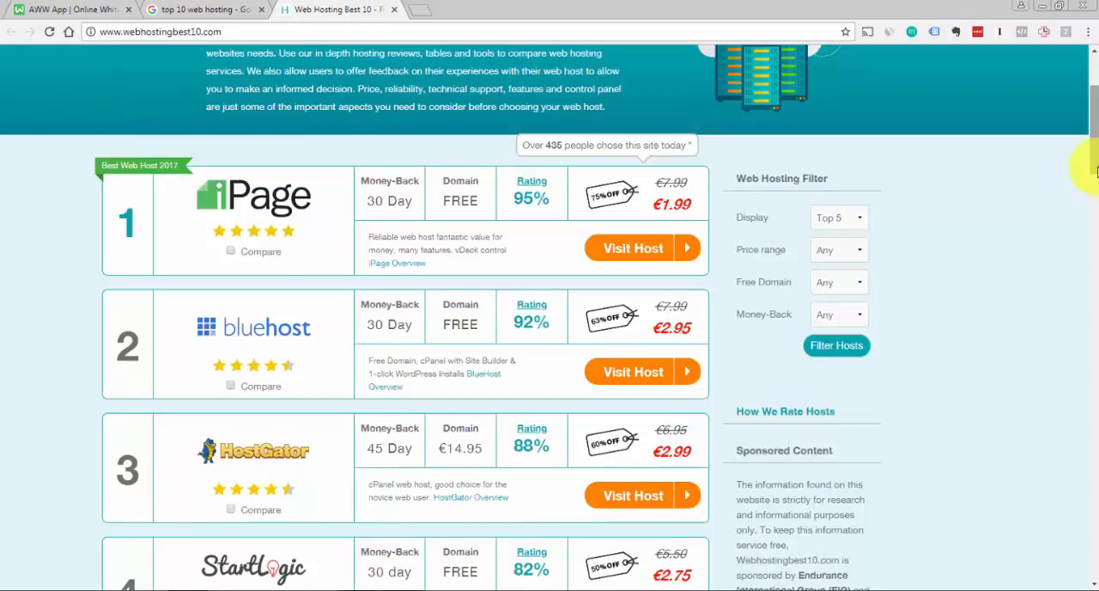
pyautogui.moveTo(1095, 169)
pyautogui.mouseDown()
pyautogui.moveTo(1096, 159)
pyautogui.moveTo(1096, 180)
pyautogui.mouseUp()
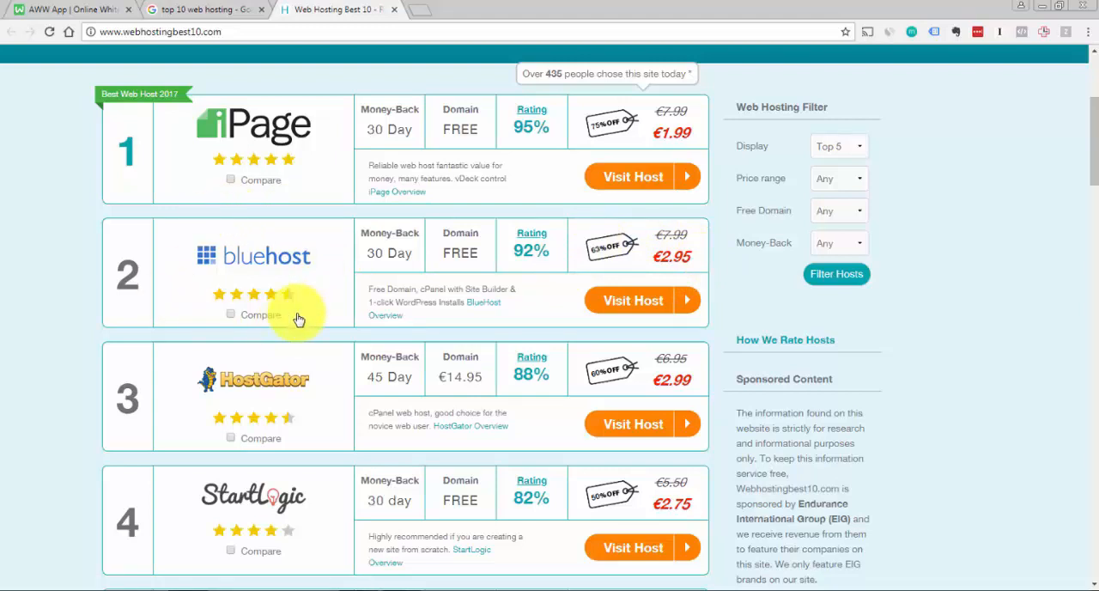
# Return to the XMind map and select the subtopic about how features are sold, followed by Beware of pricing presentation
pyautogui.hotkey('alt', 'Tab')
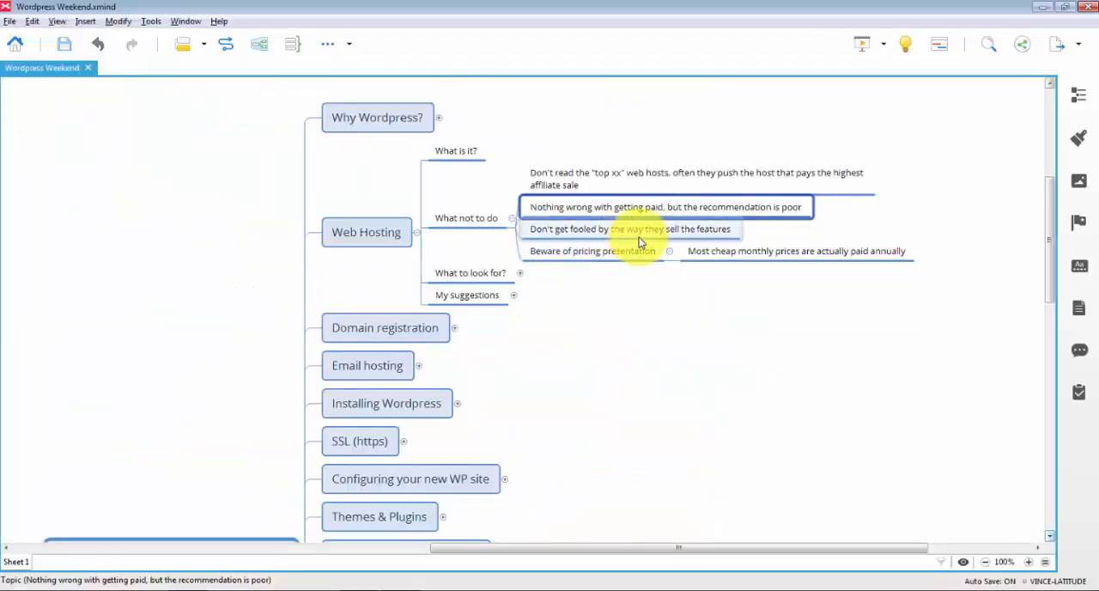
pyautogui.click(640, 232)
pyautogui.click(622, 254)
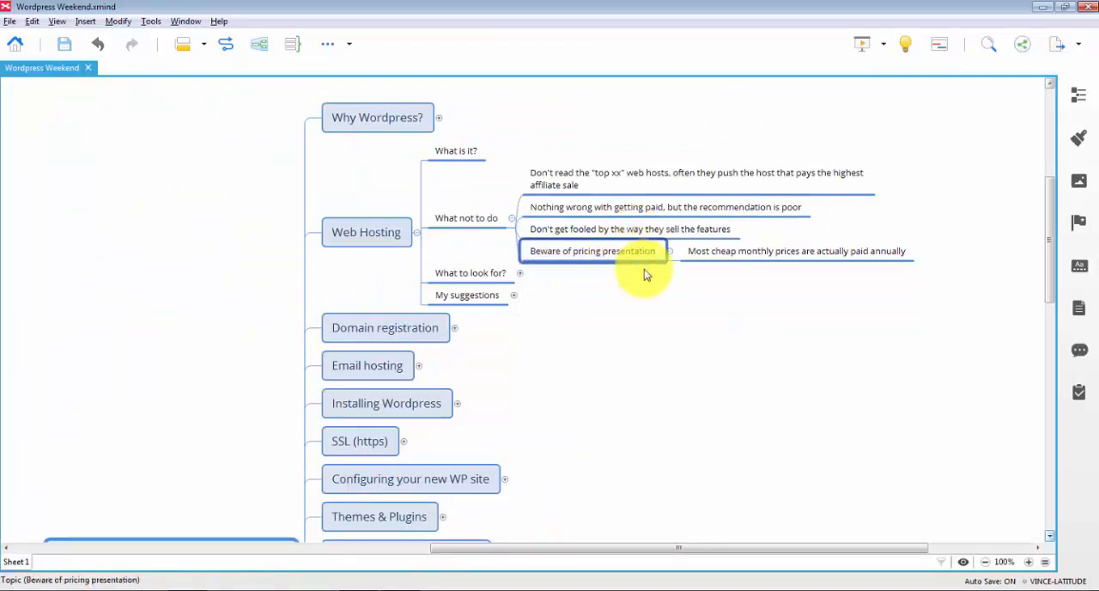
# Check the host prices on webhostingbest10.com in Chrome, and reselect "Don't get fooled by the way they sell the features" in XMind
pyautogui.hotkey('alt', 'Tab')
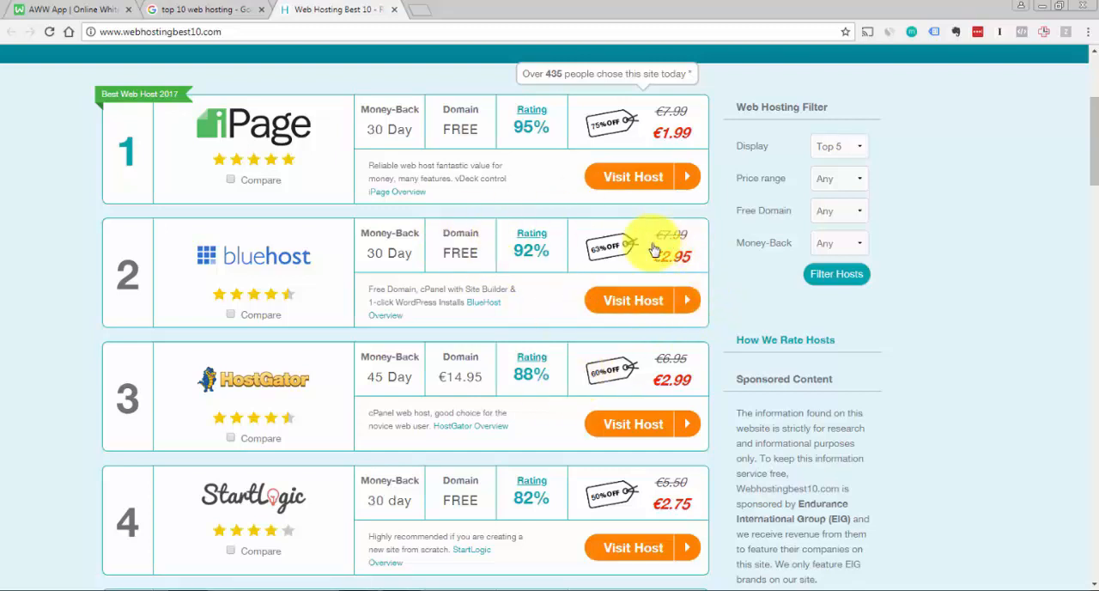
pyautogui.hotkey('alt', 'Tab')
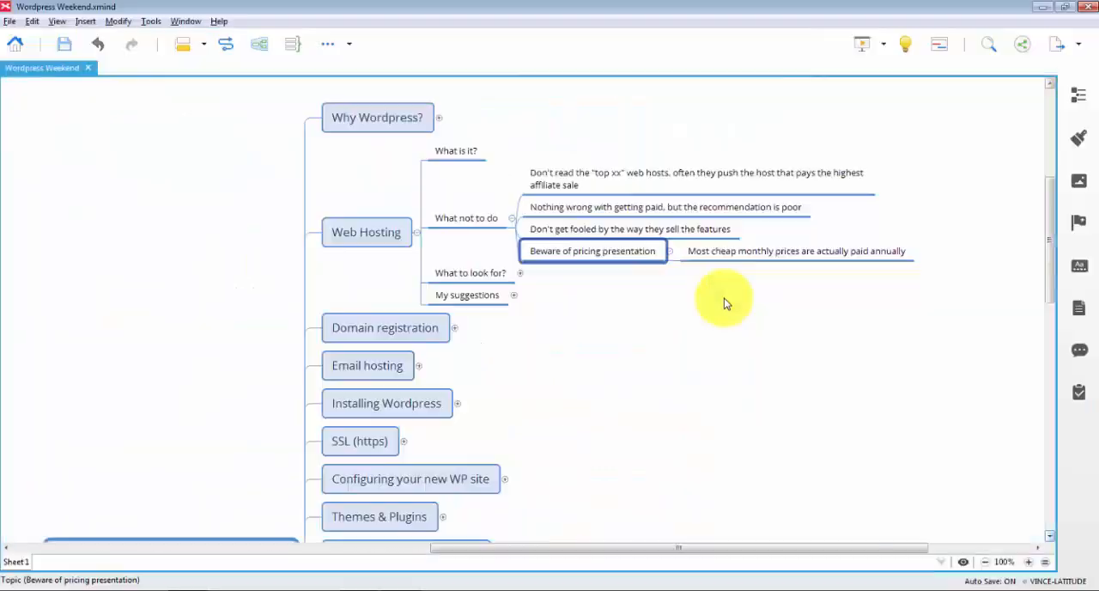
pyautogui.click(647, 236)
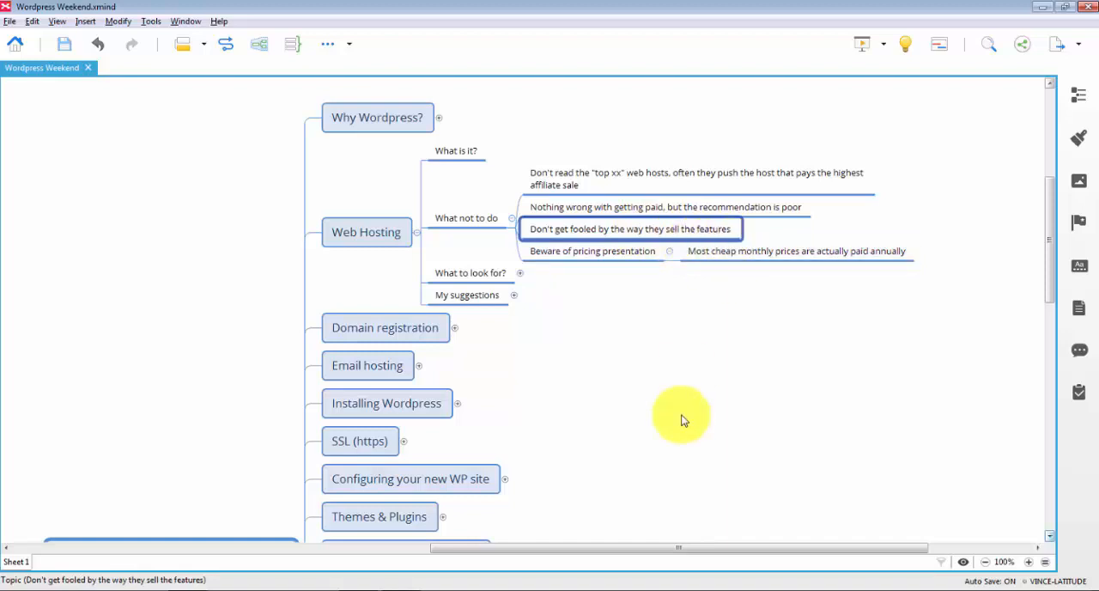
# Switch to Chrome, open the Bluehost website in a new tab and change its language to English
pyautogui.hotkey('alt', 'Tab')
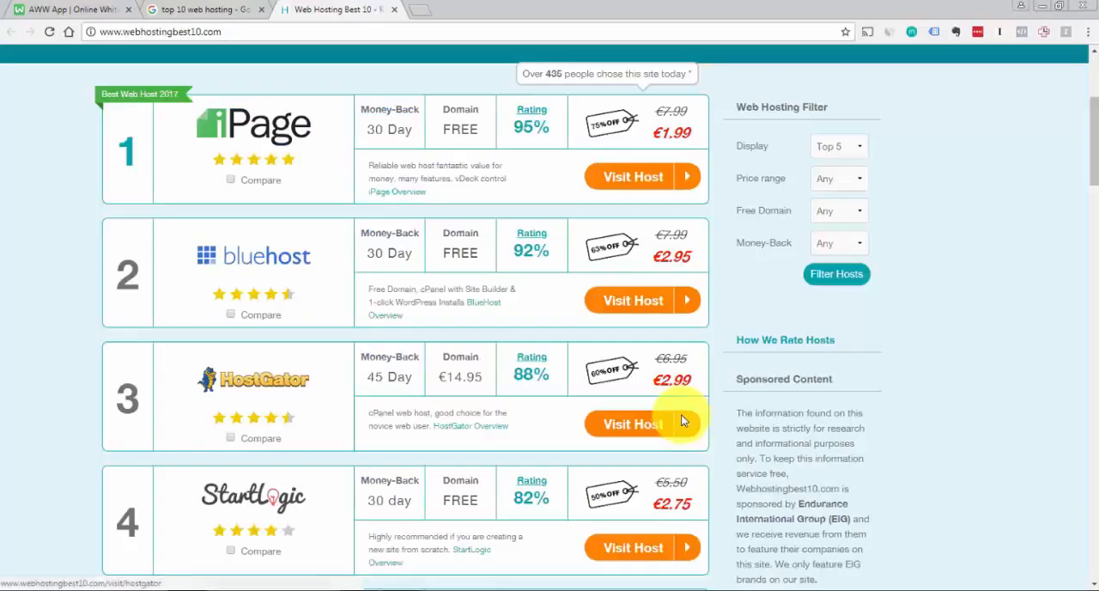
pyautogui.click(422, 9)
pyautogui.write('bluehost')
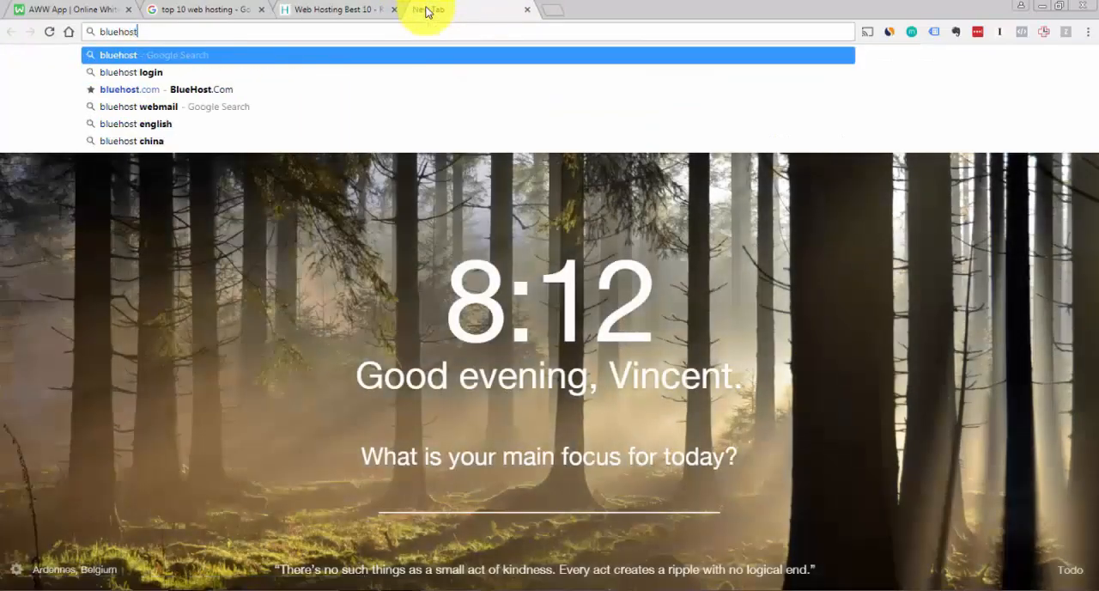
pyautogui.press('Return')
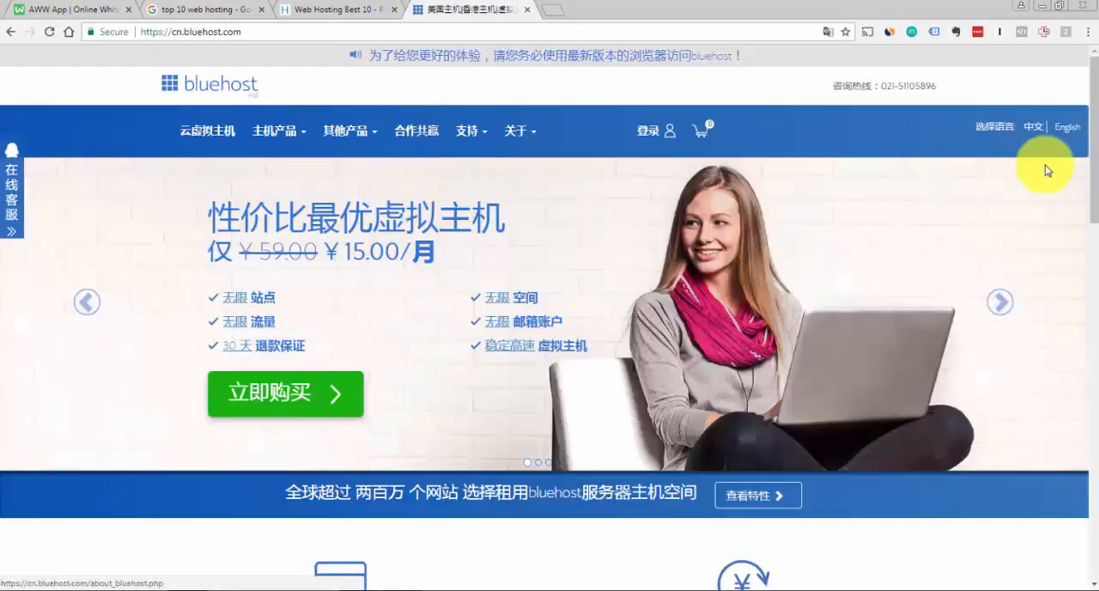
pyautogui.click(1074, 134)
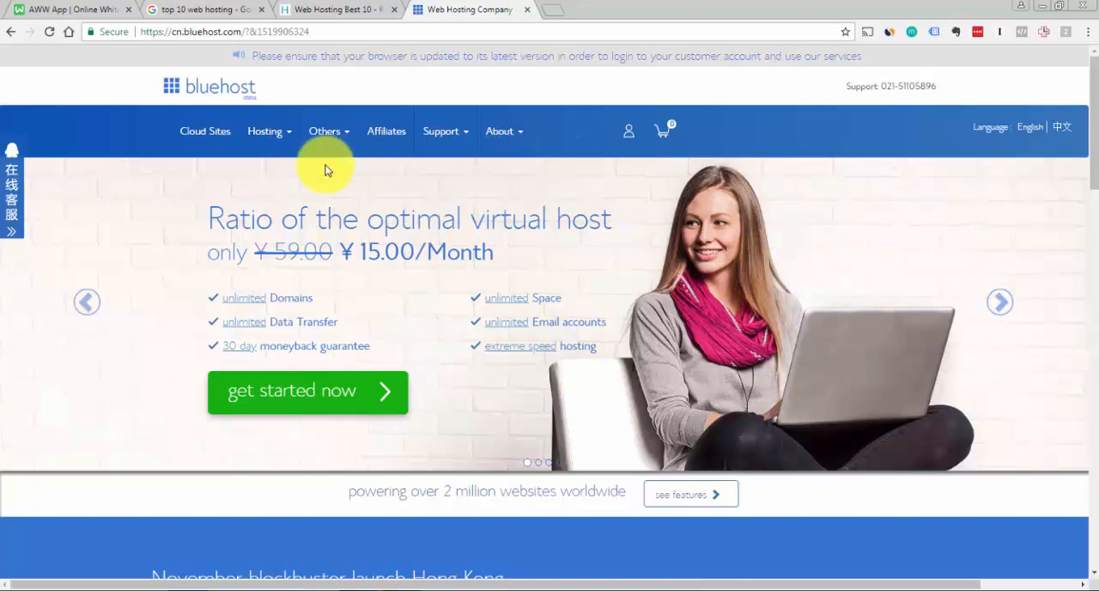
pyautogui.moveTo(528, 124)
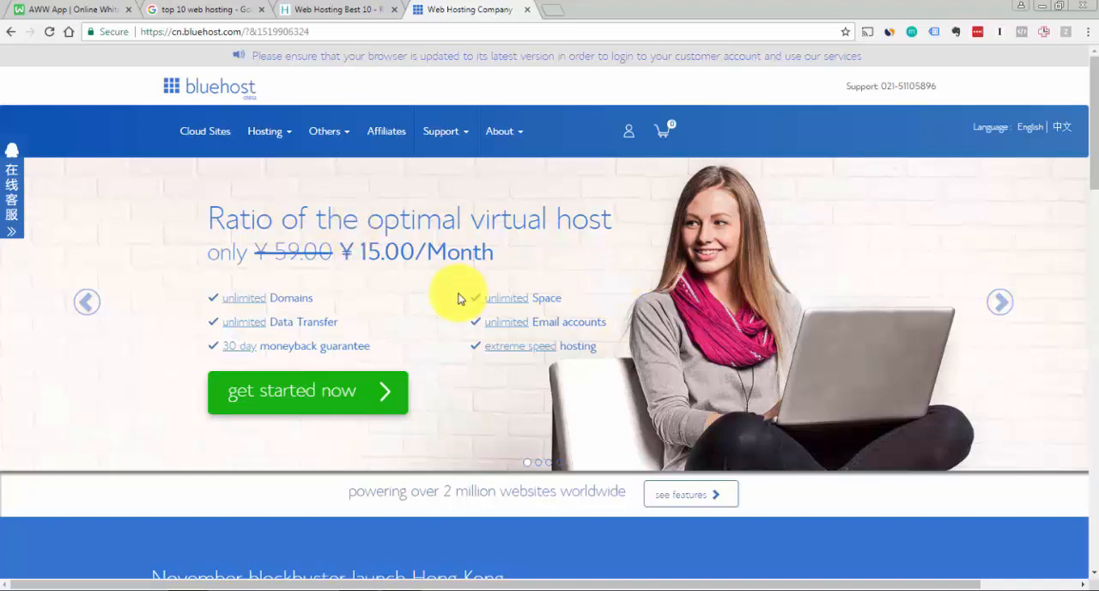
# Return to the XMind map and expand "What to look for?" under Web Hosting
pyautogui.hotkey('alt', 'Tab')
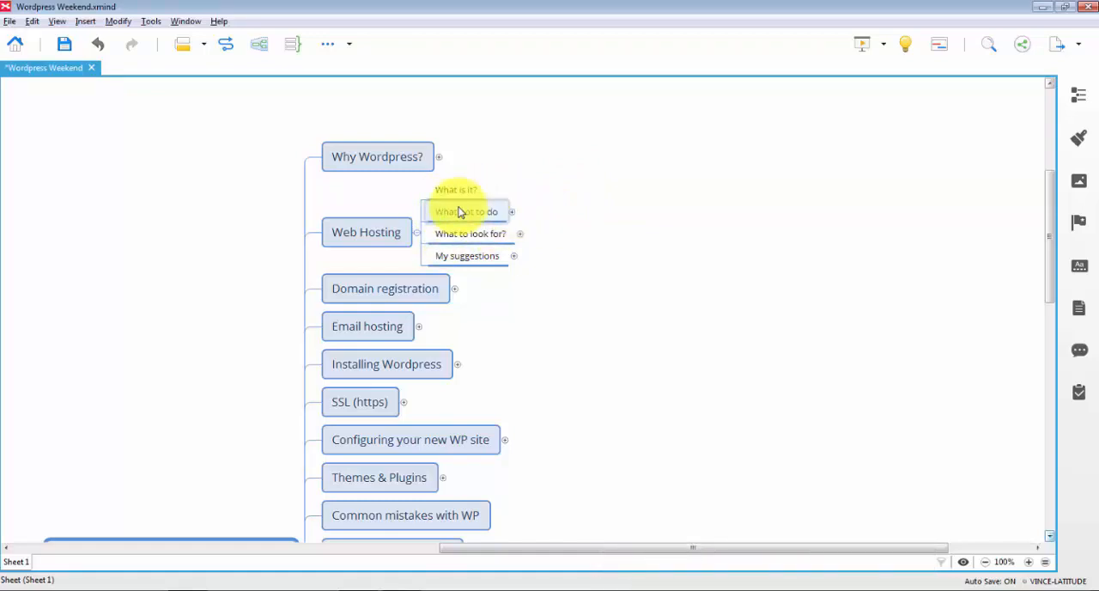
pyautogui.click(520, 236)
pyautogui.click(733, 200)
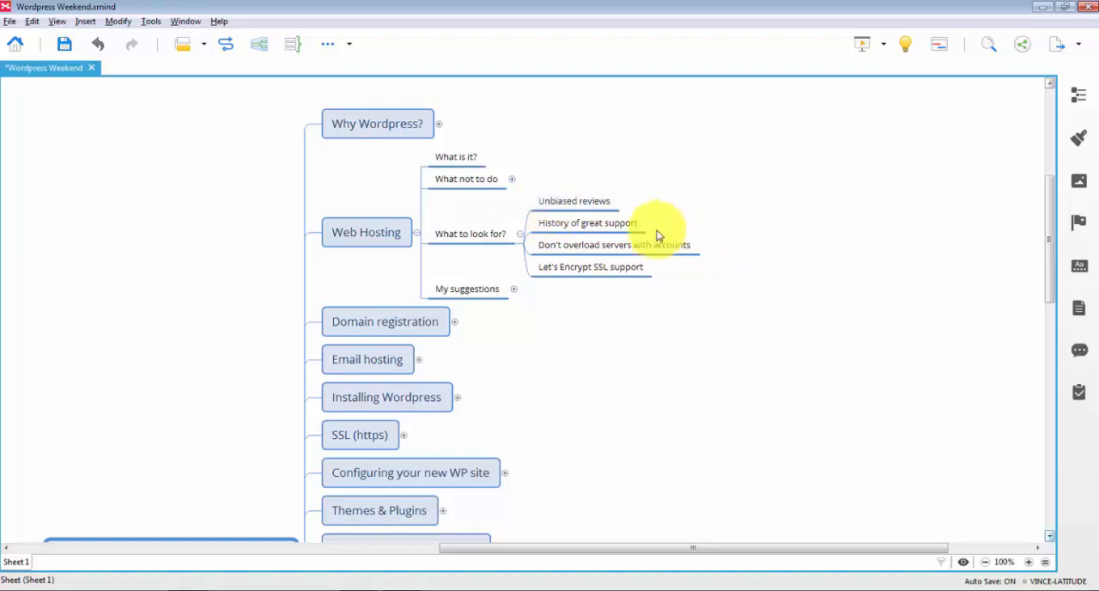
# Add the subtopic "Relevant Facebook groups" to "Unbiased reviews" and save the map
pyautogui.click(603, 203)
pyautogui.press('Tab')
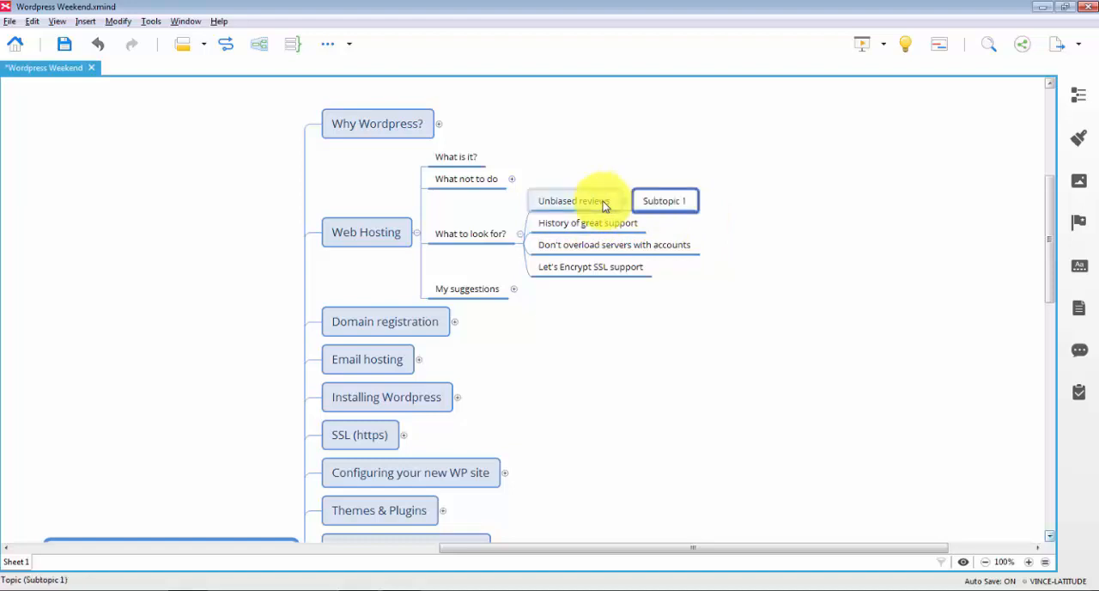
pyautogui.write('Relev')
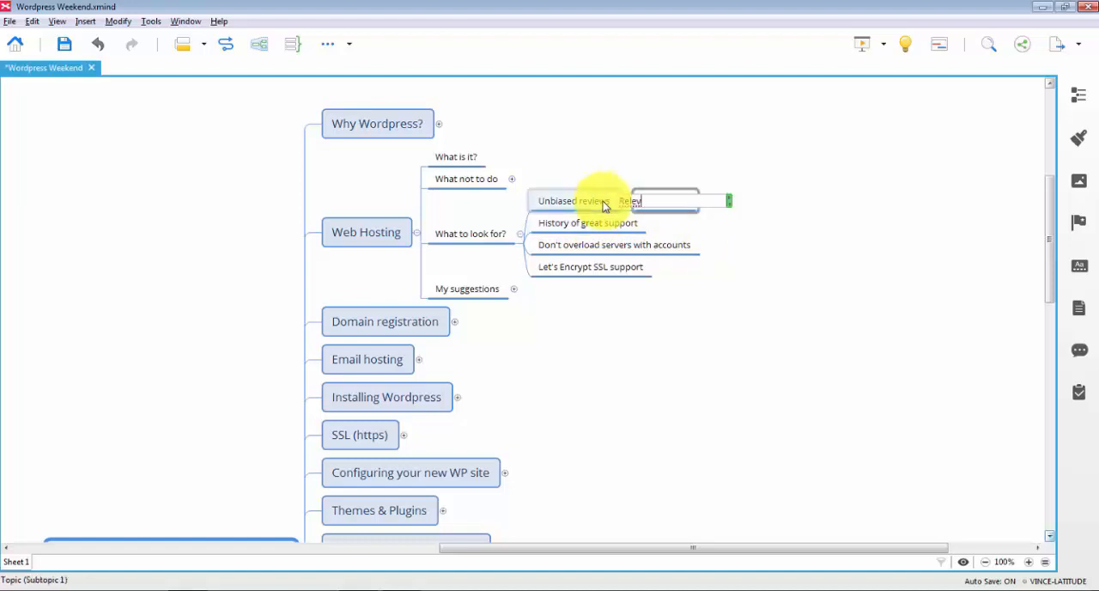
pyautogui.write('ant Facebook groups')
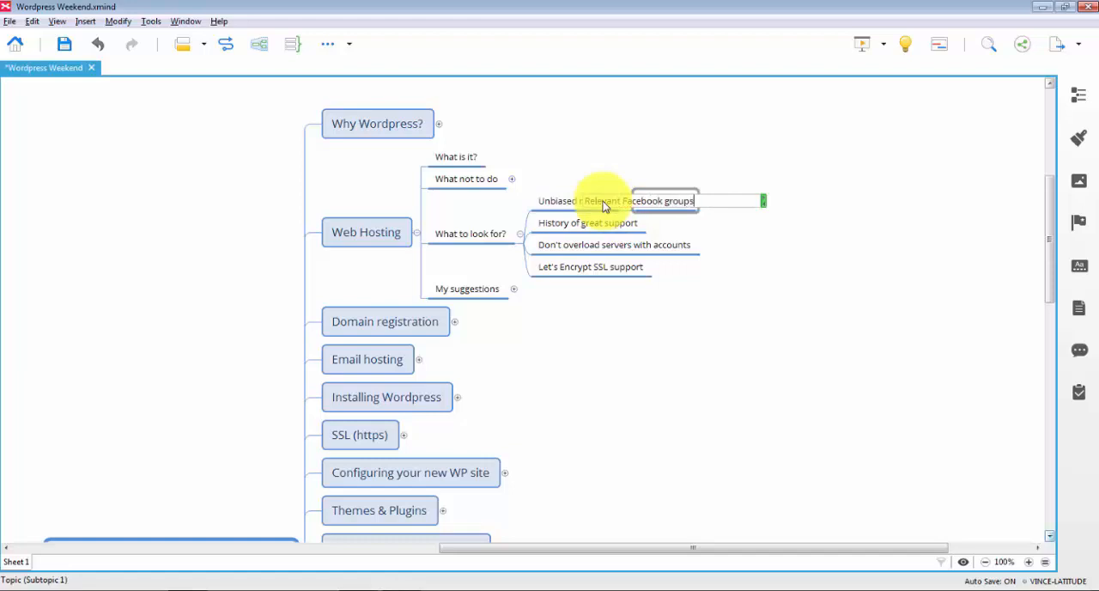
pyautogui.press('Return')
pyautogui.hotkey('ctrl', 's')
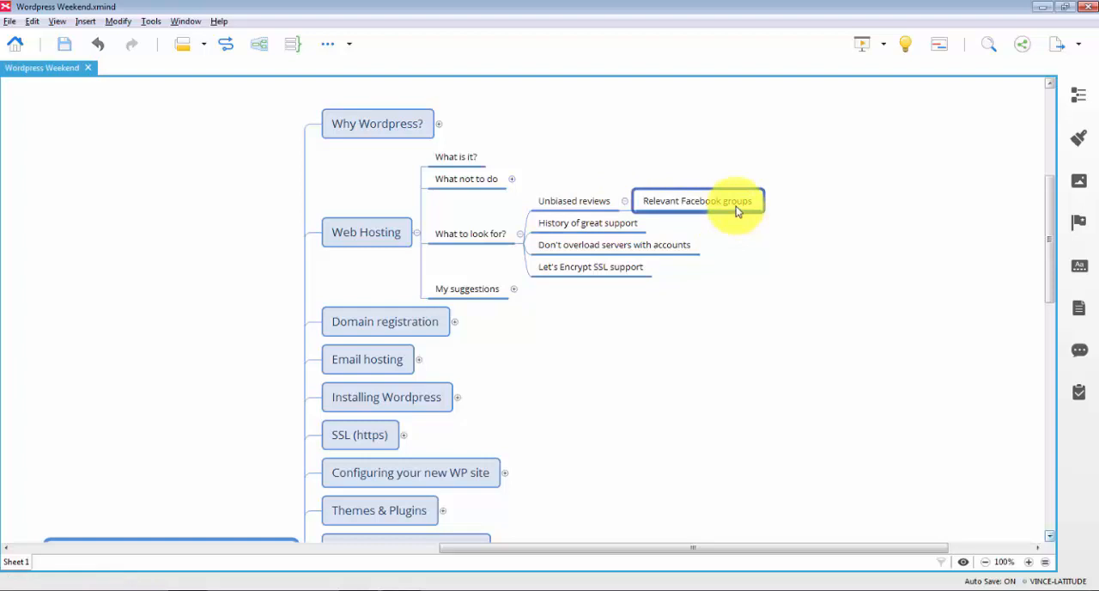
# Highlight "History of great support", followed by "Don't overload servers with accounts", under "What to look for?"
pyautogui.click(596, 225)
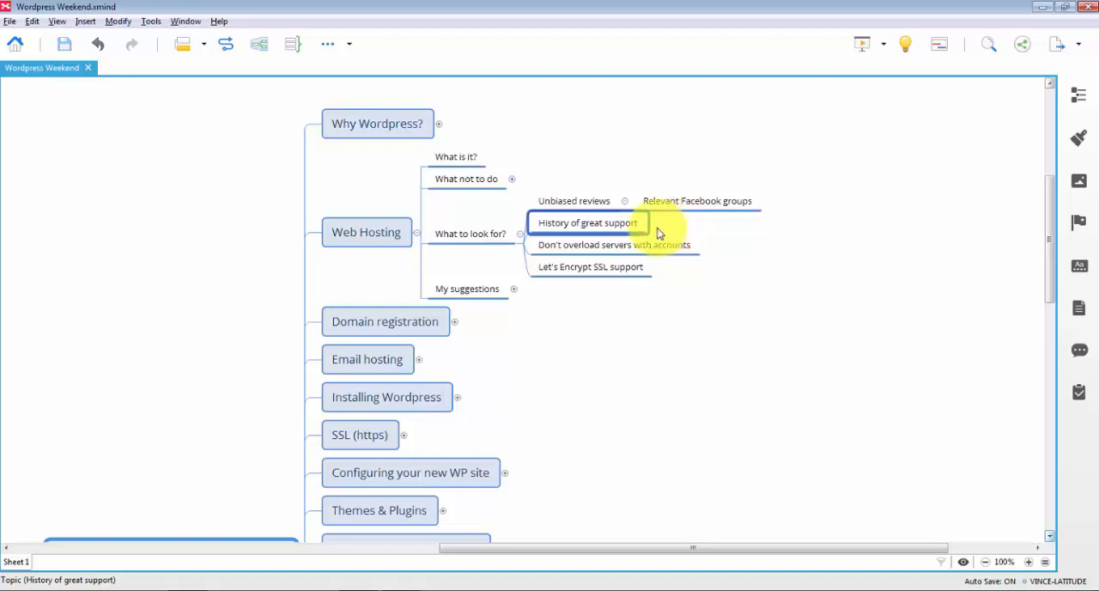
pyautogui.click(595, 250)
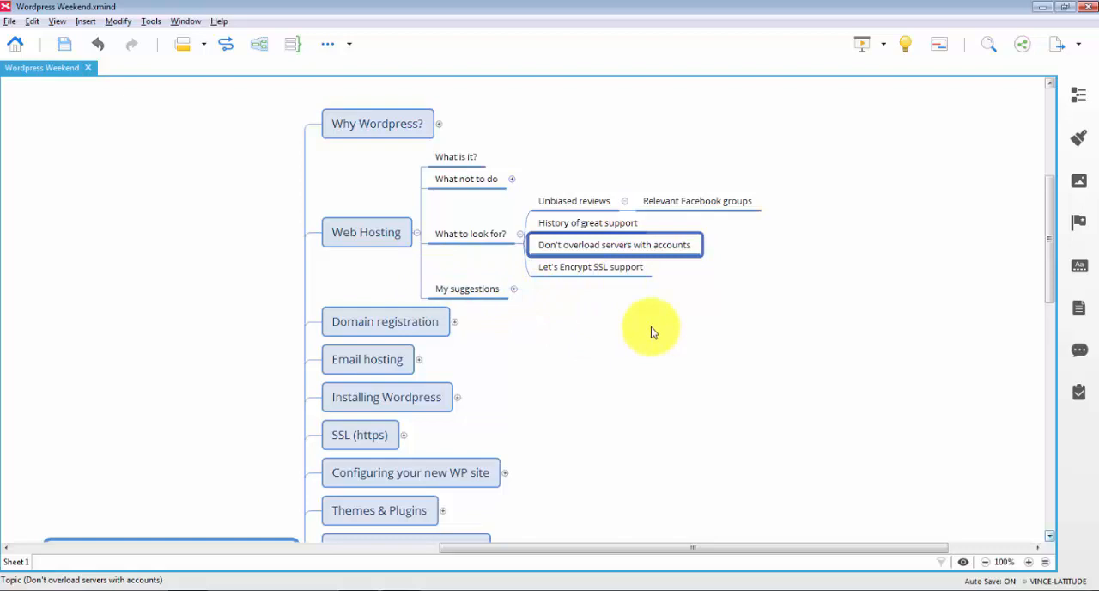
# Add the subtopic "https" to "Let's Encrypt SSL support" and save the map
pyautogui.click(568, 269)
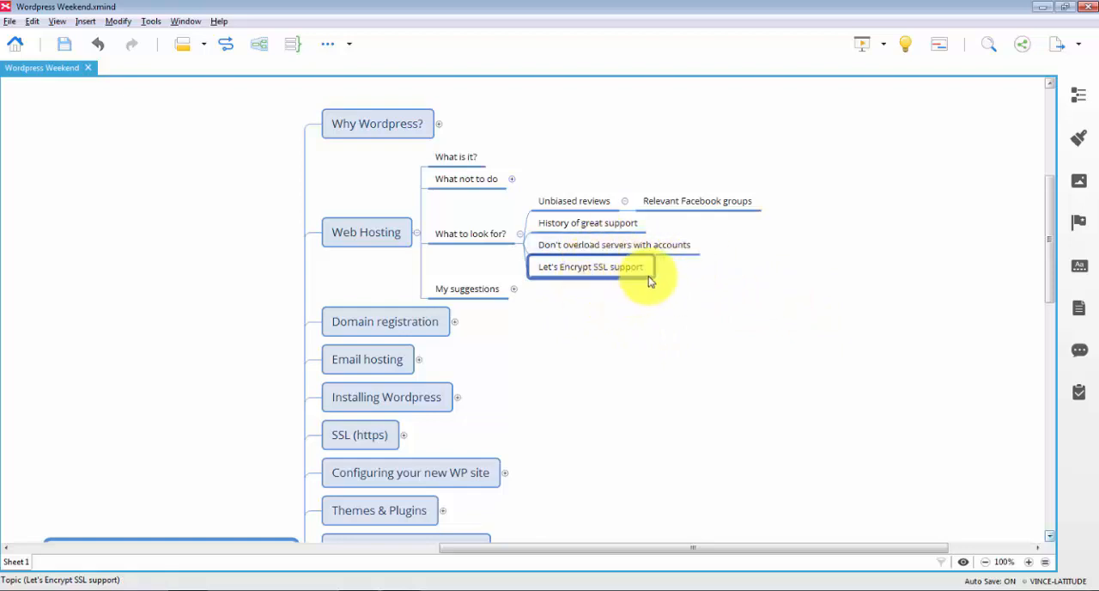
pyautogui.press('Tab')
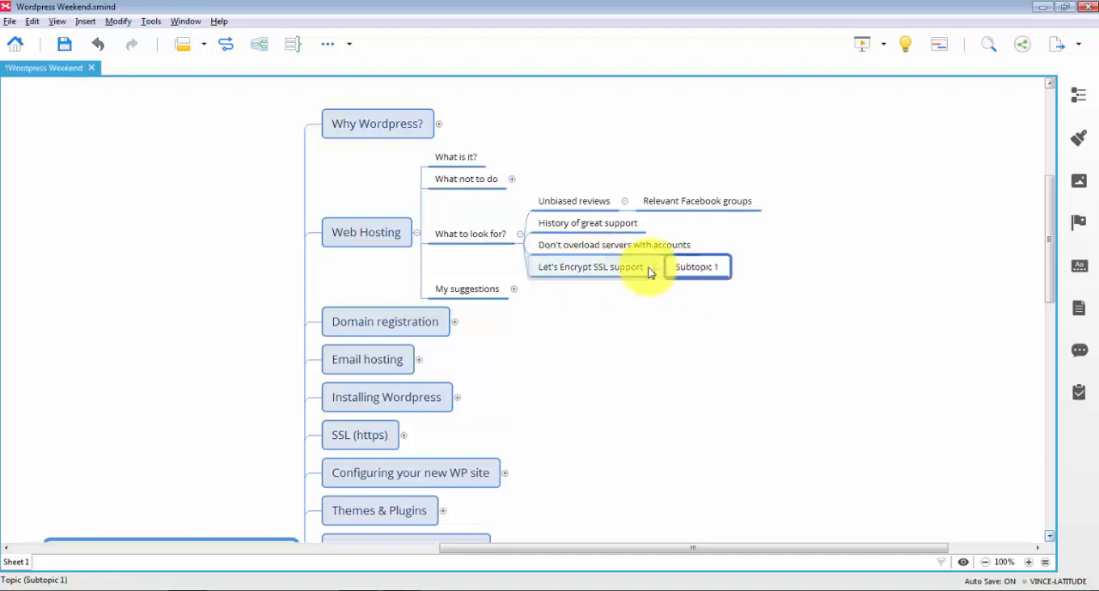
pyautogui.write('F')
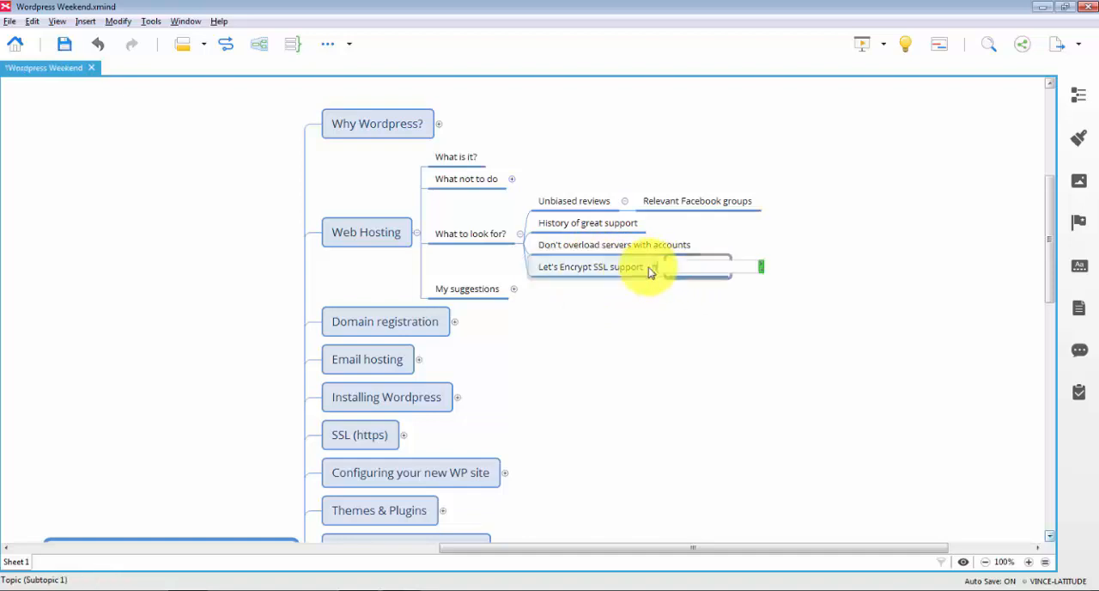
pyautogui.press('Return')
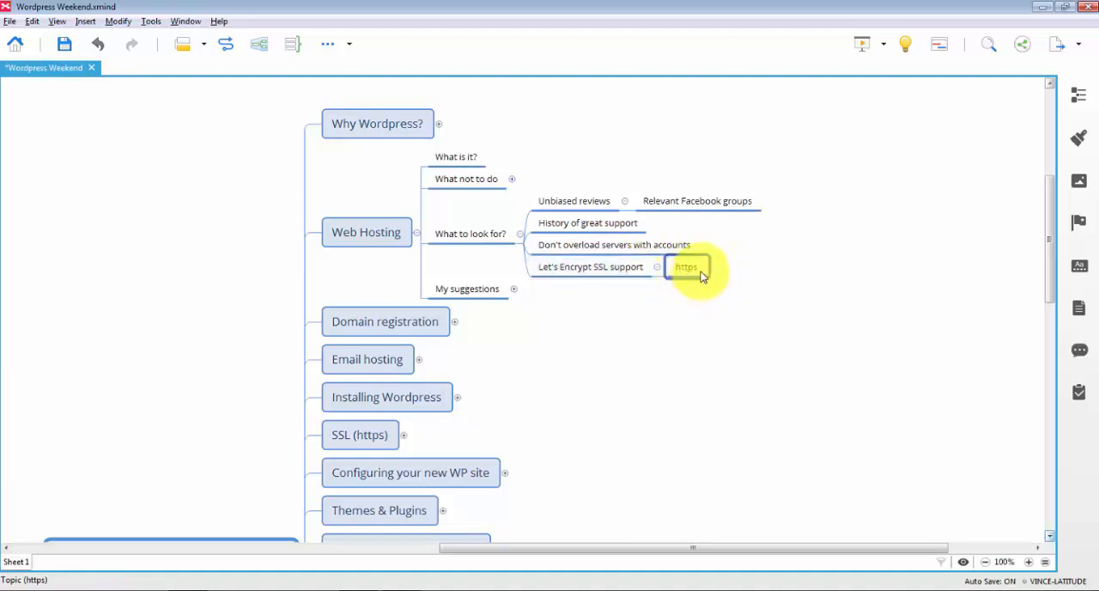
pyautogui.hotkey('ctrl', 's')
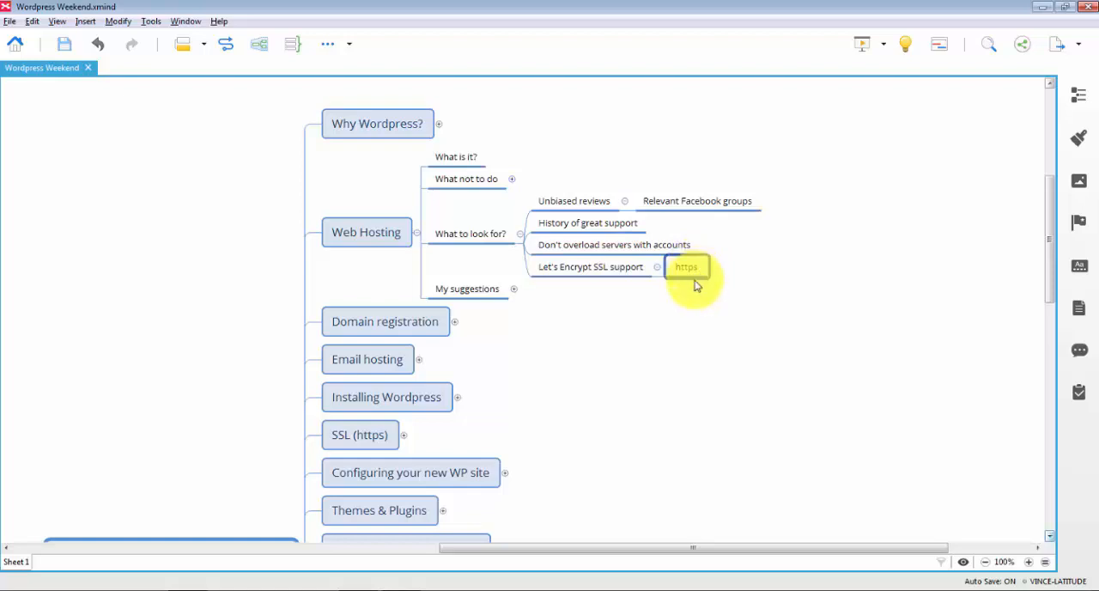
# Highlight "Let's Encrypt SSL support" and its "https" subtopic alternately
pyautogui.click(576, 271)
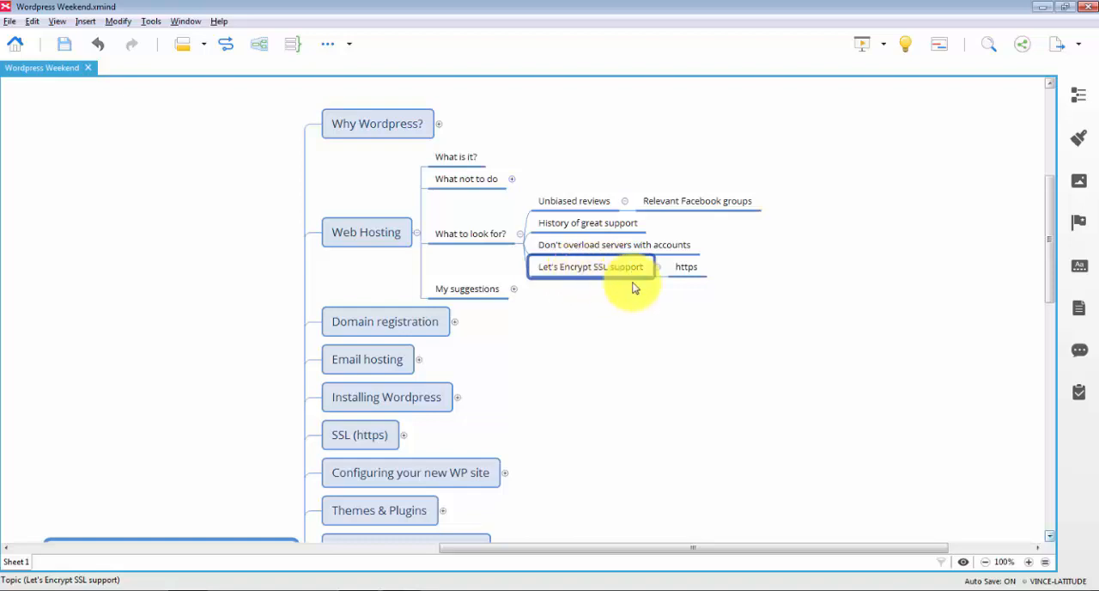
pyautogui.click(692, 271)
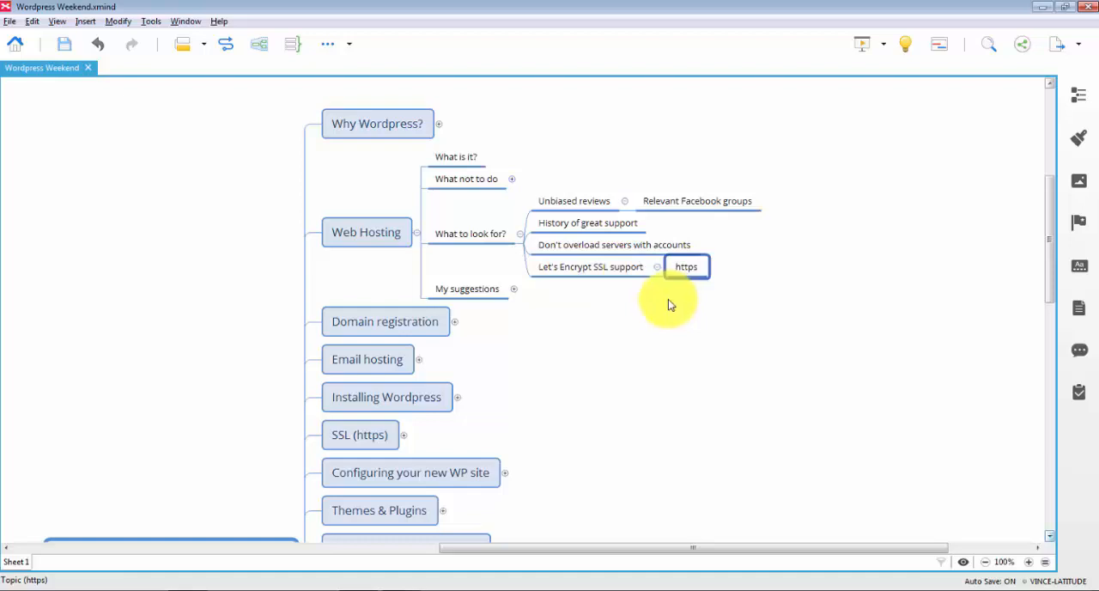
pyautogui.click(631, 273)
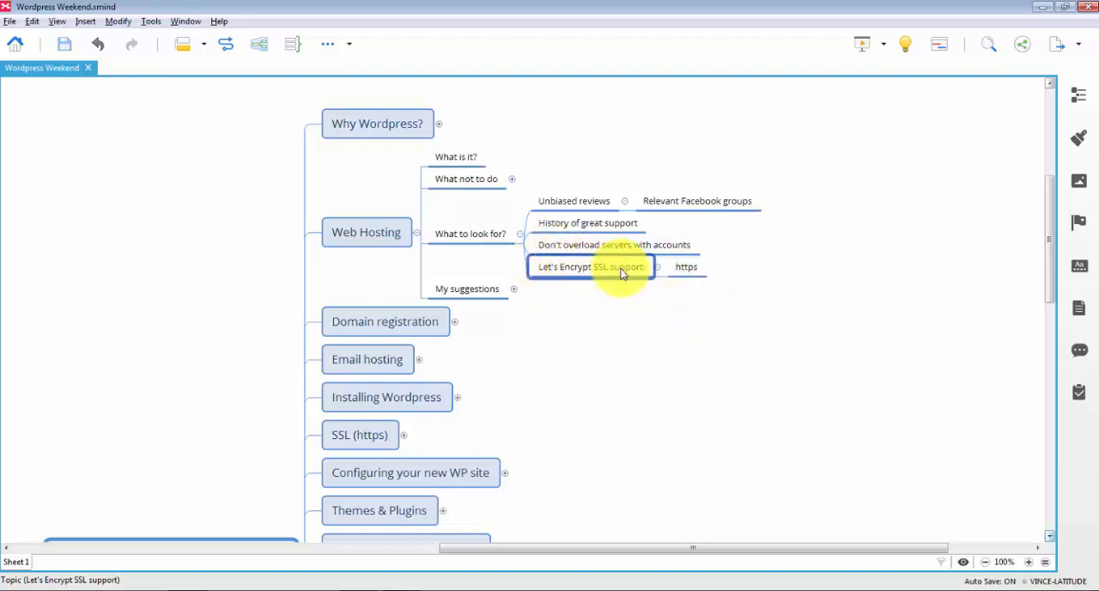
pyautogui.click(692, 295)
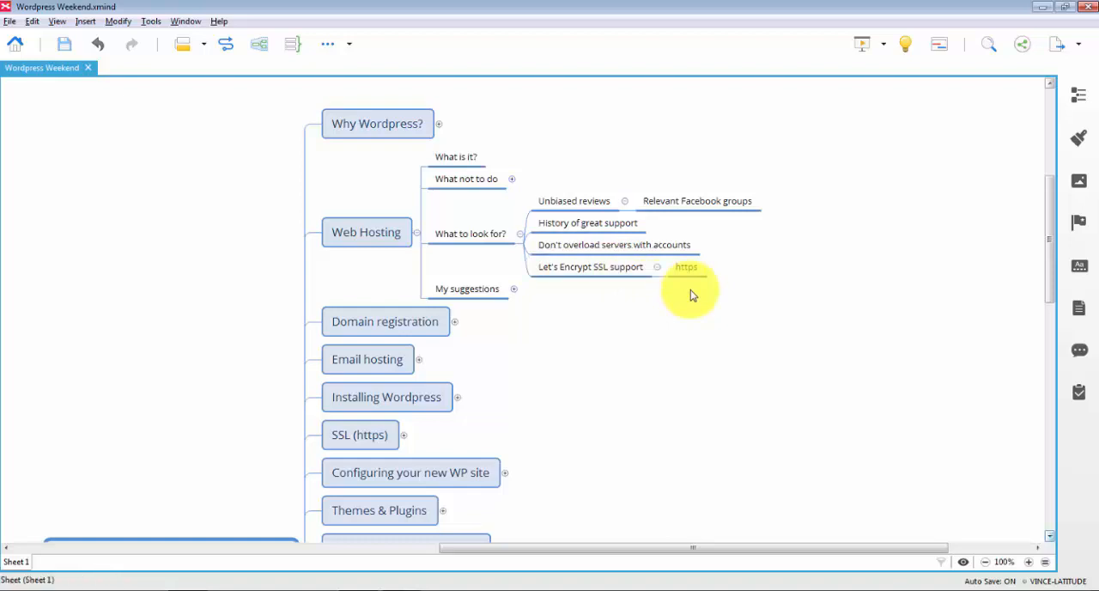
pyautogui.click(590, 267)
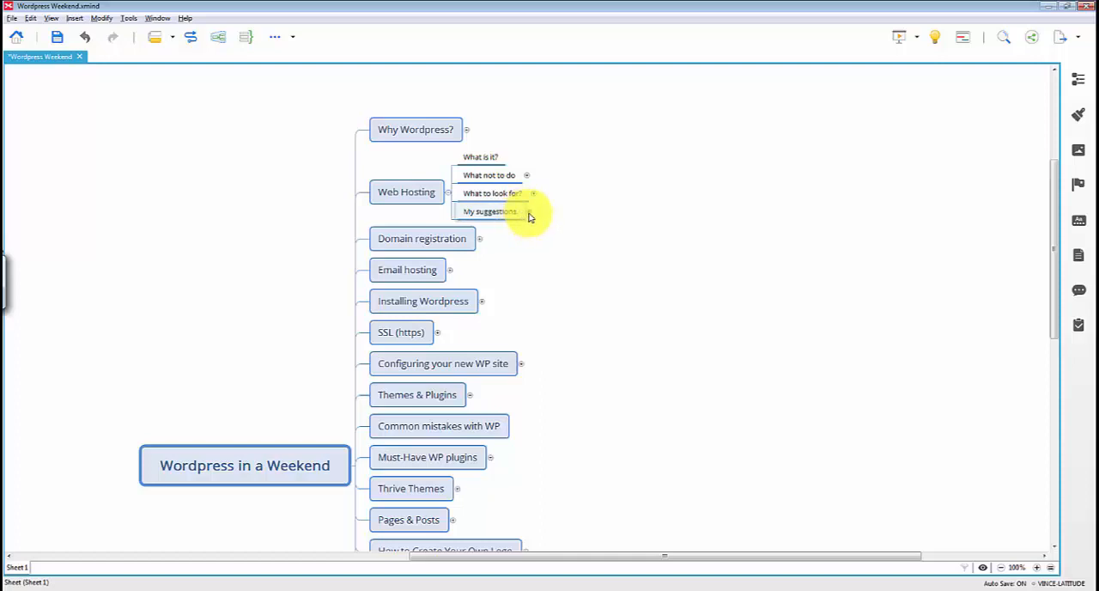
# Expand "My suggestions" under Web Hosting and collapse its Siteground and WP Engine branches
pyautogui.click(529, 215)
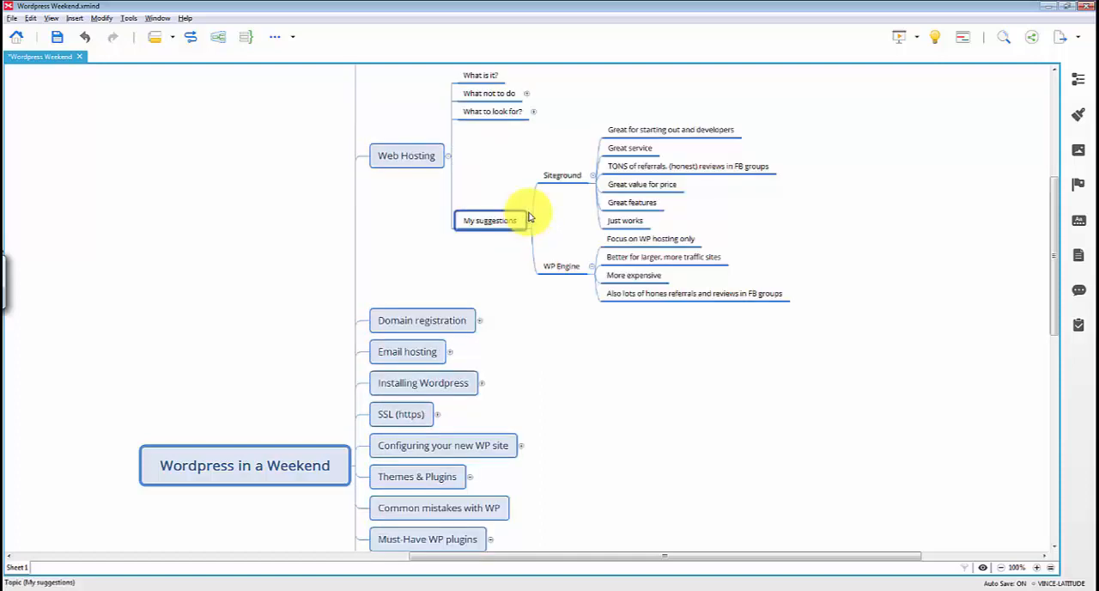
pyautogui.click(591, 175)
pyautogui.click(571, 176)
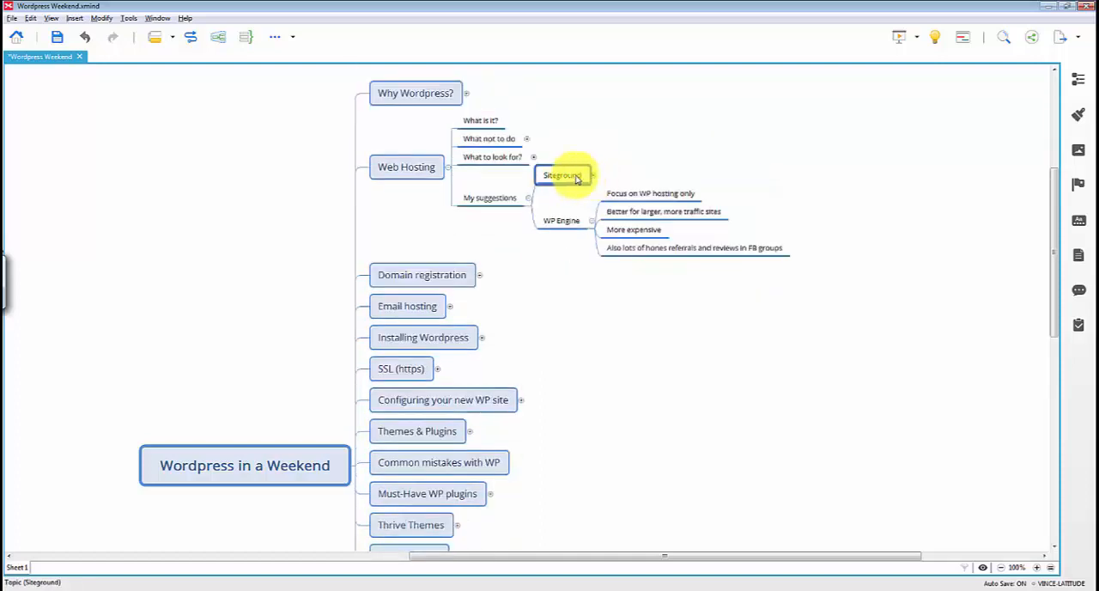
pyautogui.click(592, 221)
pyautogui.click(593, 221)
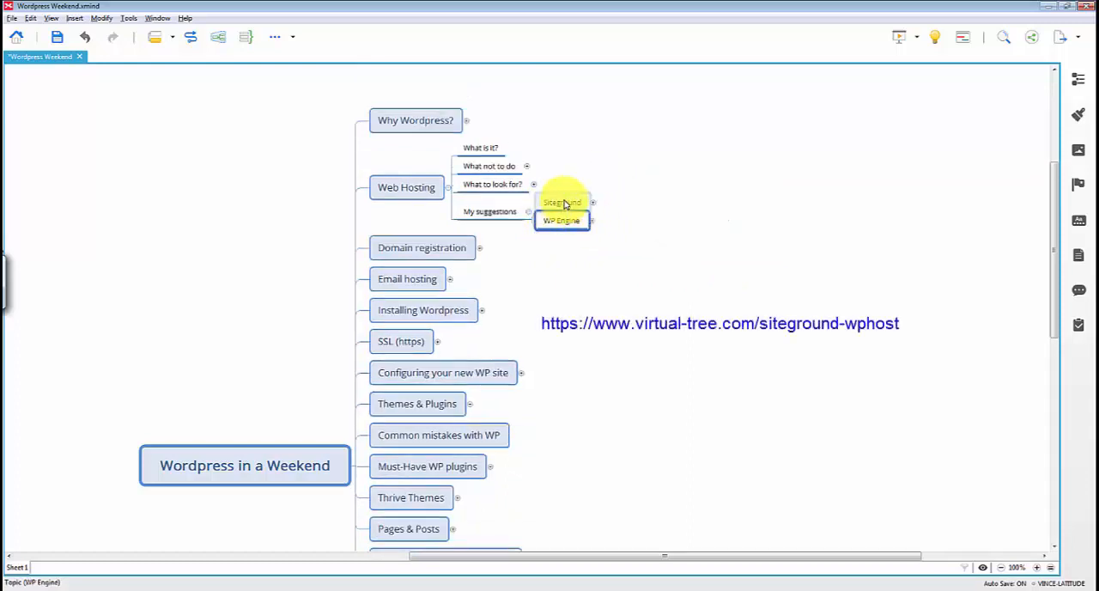
# Expand Siteground and highlight its points in turn, from "Great for starting out and developers" through "Just works"
pyautogui.click(578, 203)
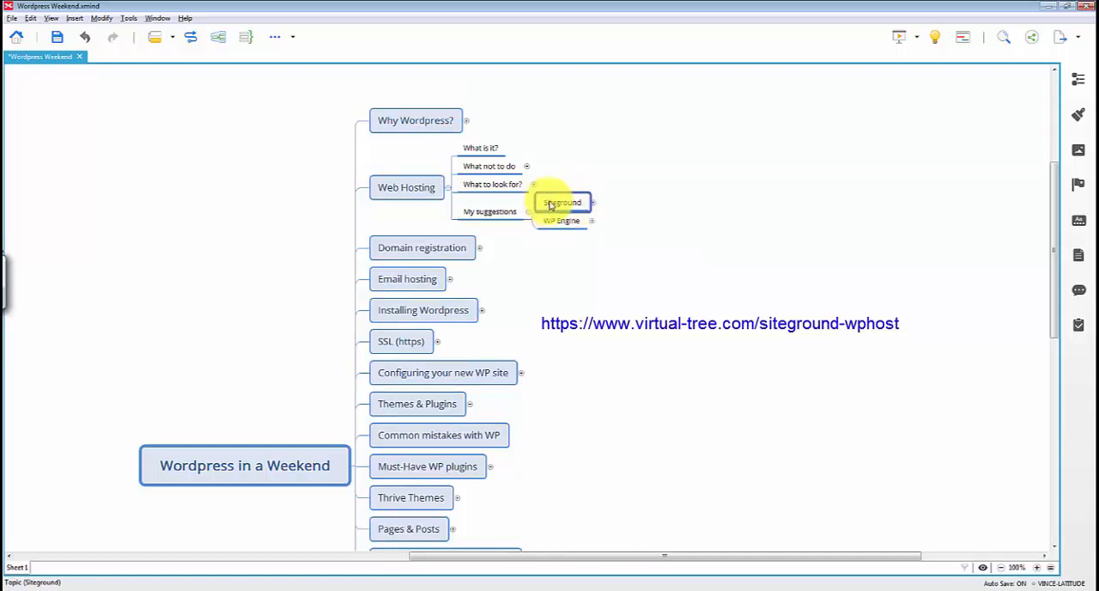
pyautogui.click(592, 204)
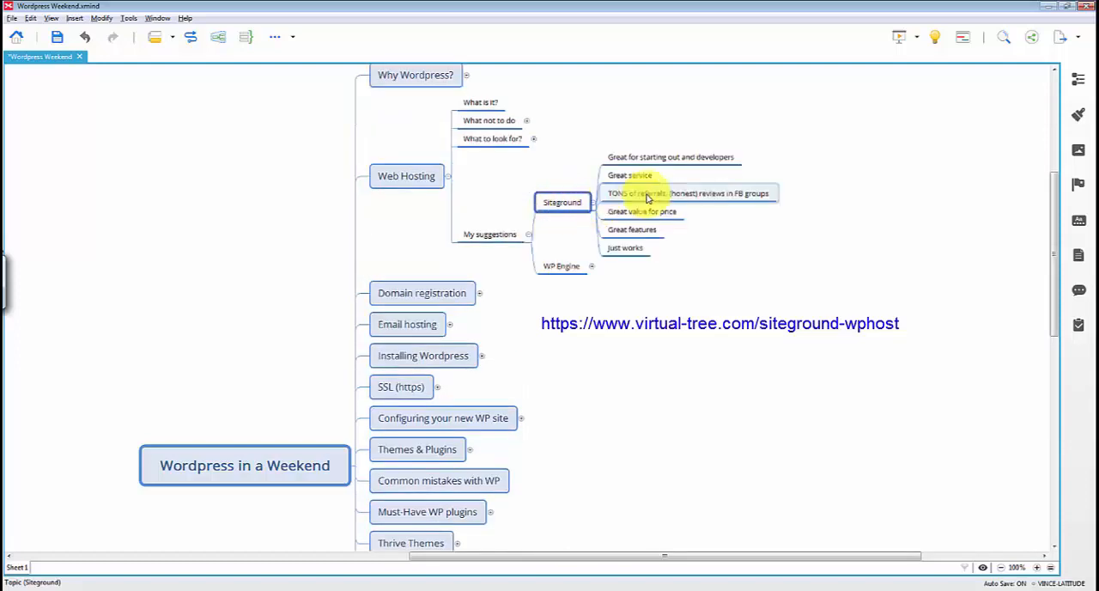
pyautogui.click(673, 166)
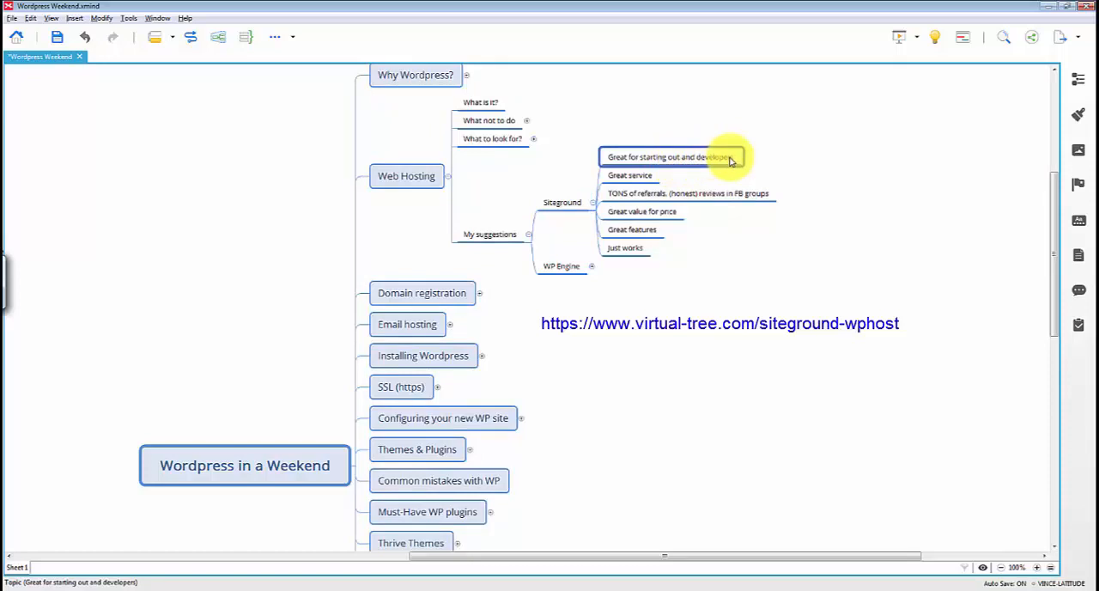
pyautogui.click(645, 179)
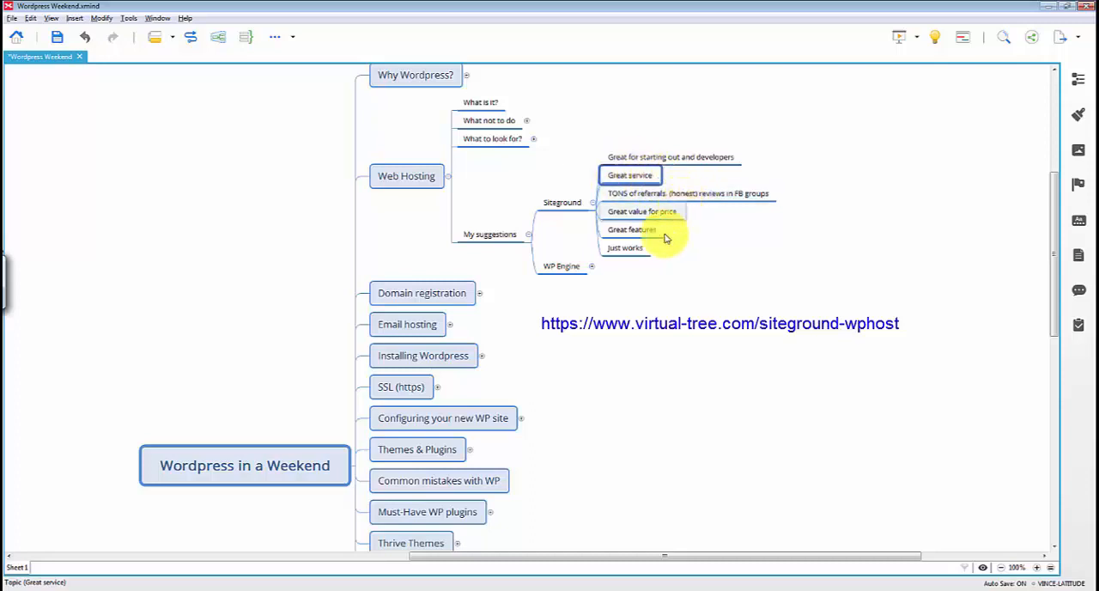
pyautogui.click(647, 197)
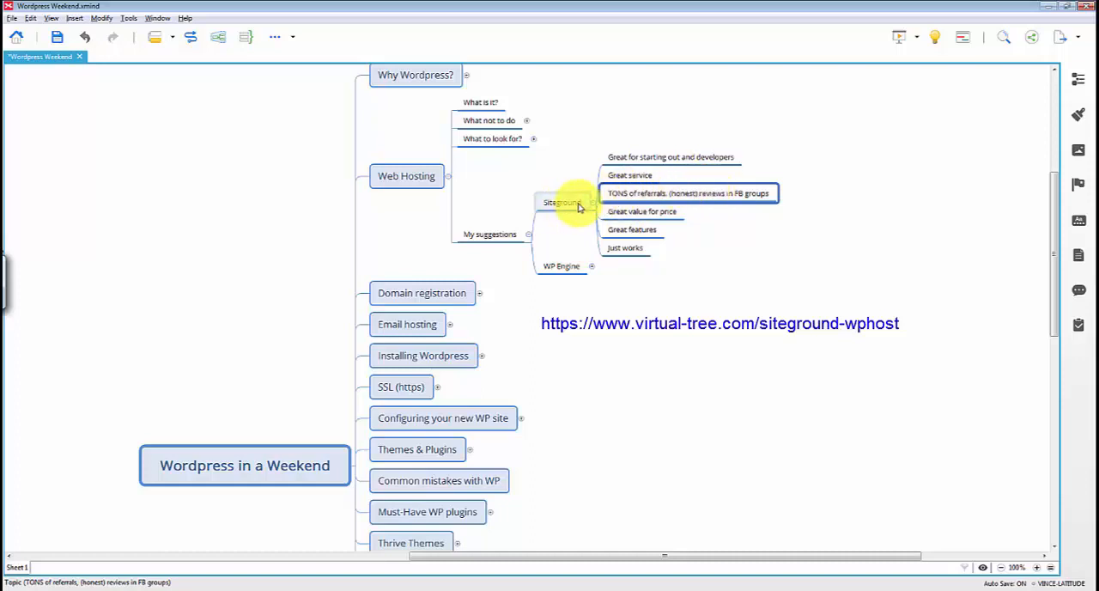
pyautogui.click(648, 215)
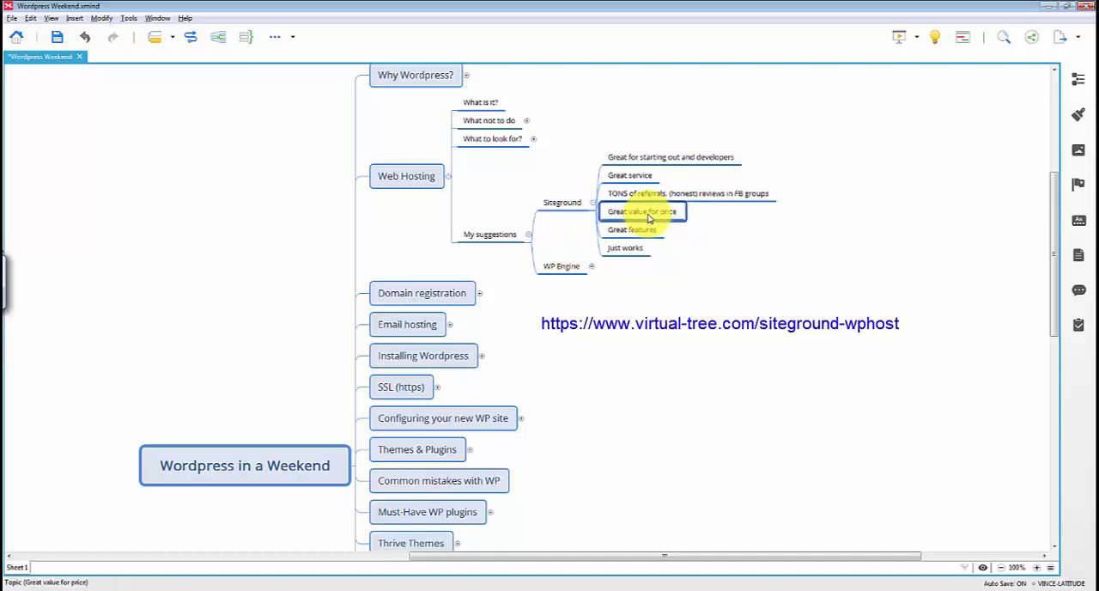
pyautogui.click(646, 237)
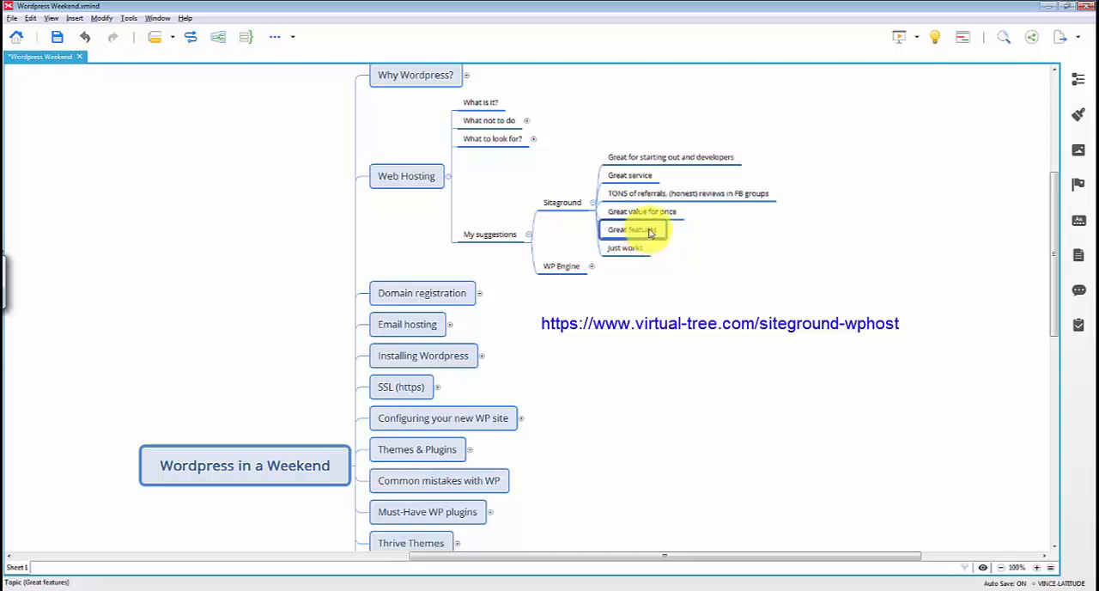
pyautogui.click(651, 218)
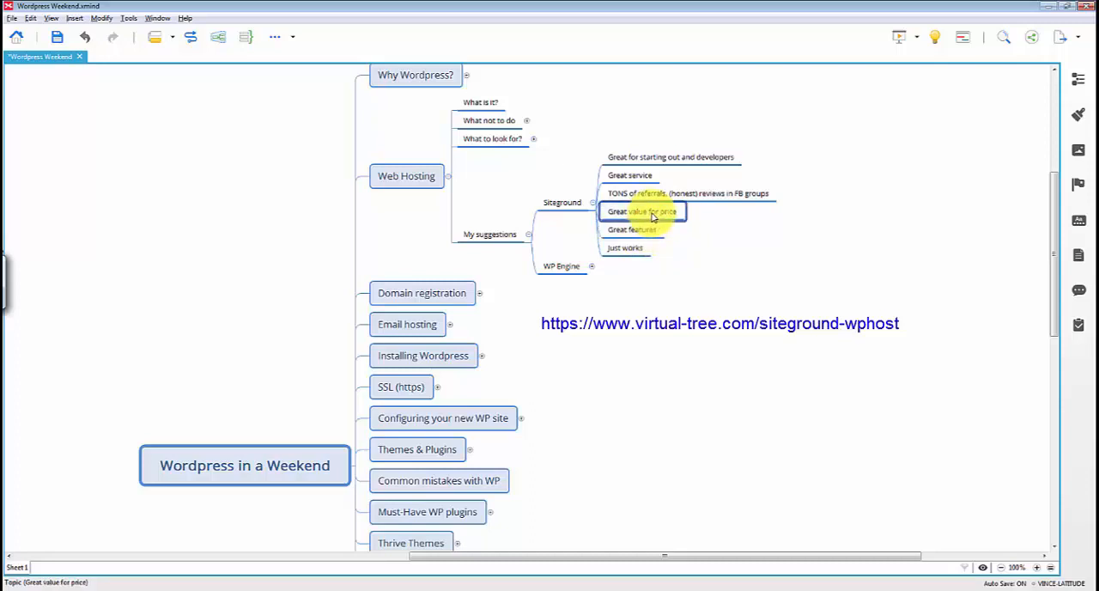
pyautogui.click(633, 249)
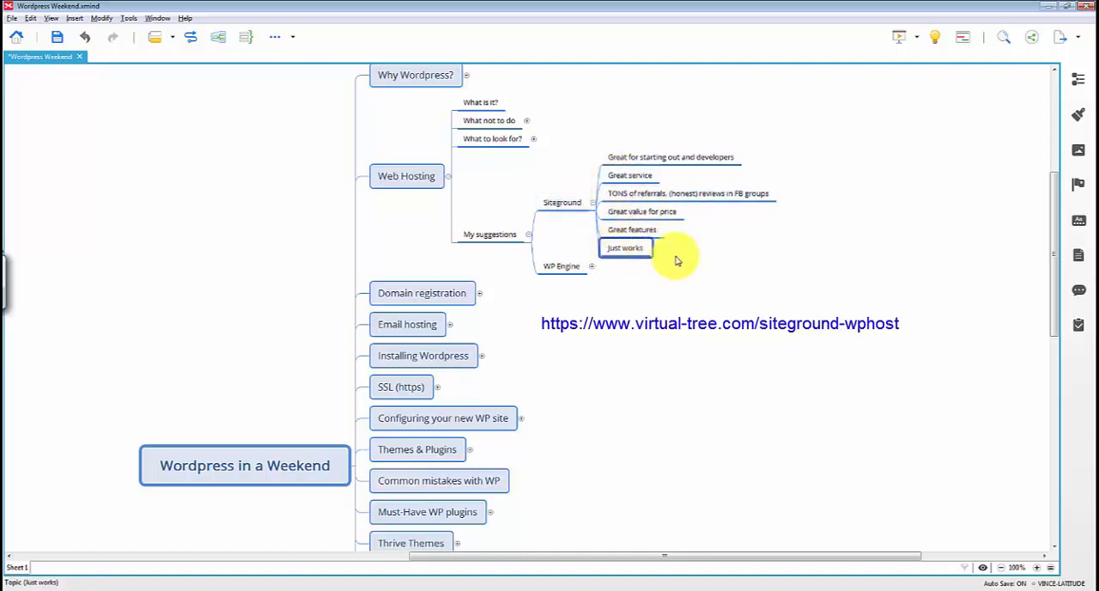
# Collapse the Siteground branch, highlight WP Engine and save the map
pyautogui.click(592, 202)
pyautogui.click(575, 227)
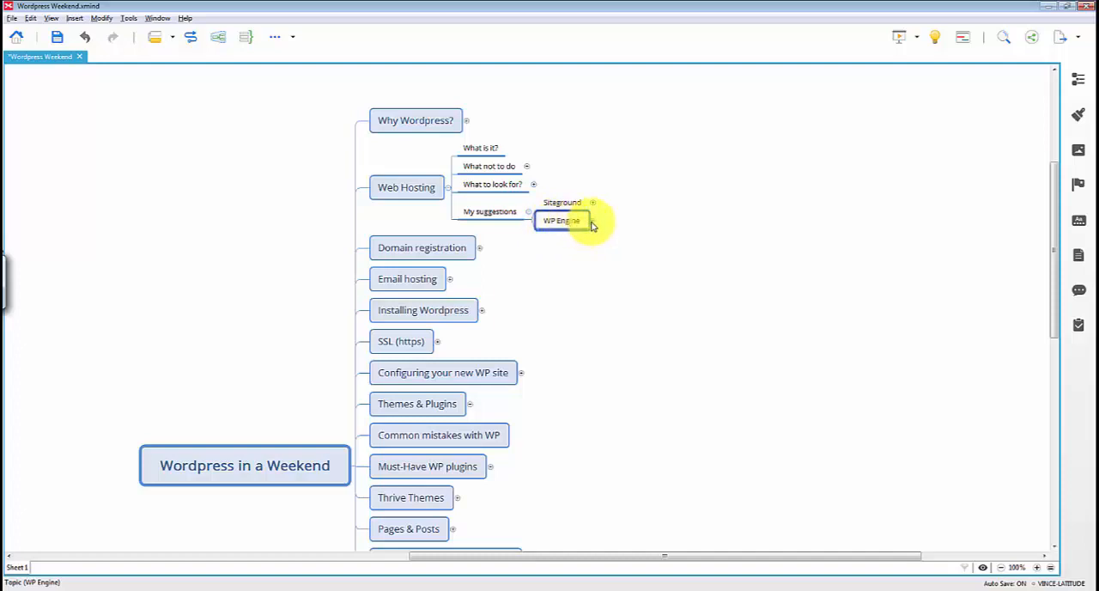
pyautogui.hotkey('ctrl', 's')
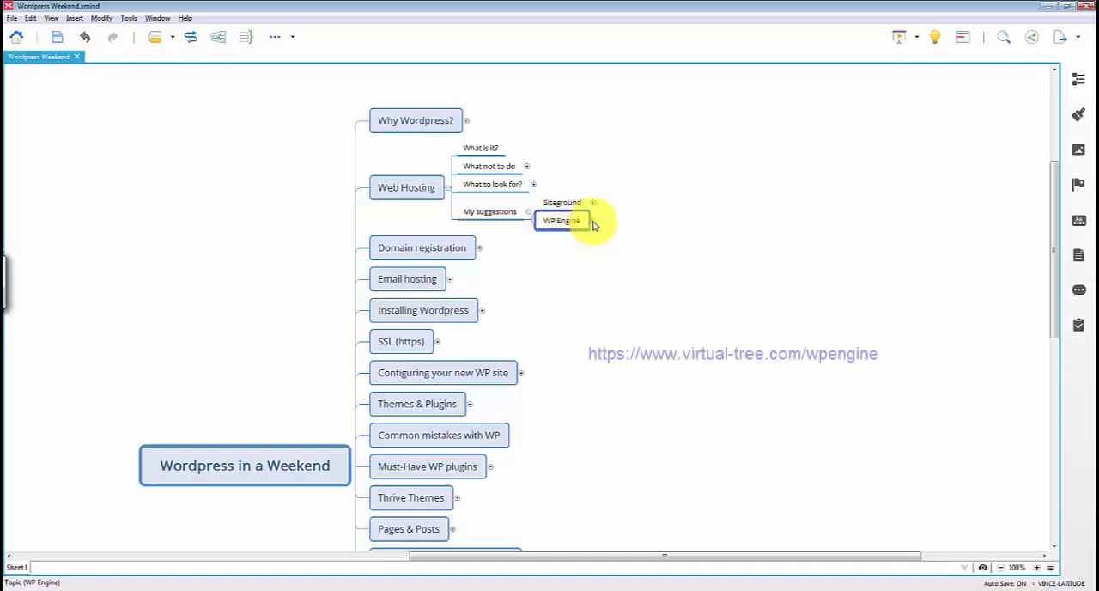
# Expand WP Engine and highlight its four points in turn from "Focus on WP hosting only", collapsing it before highlighting Siteground
pyautogui.click(591, 220)
pyautogui.click(667, 201)
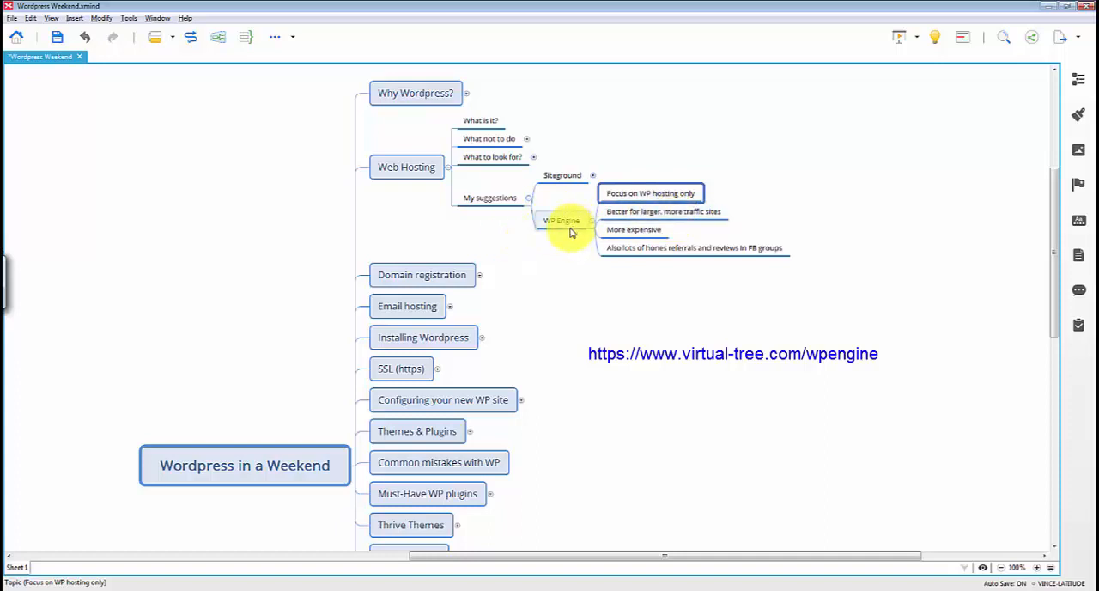
pyautogui.click(701, 218)
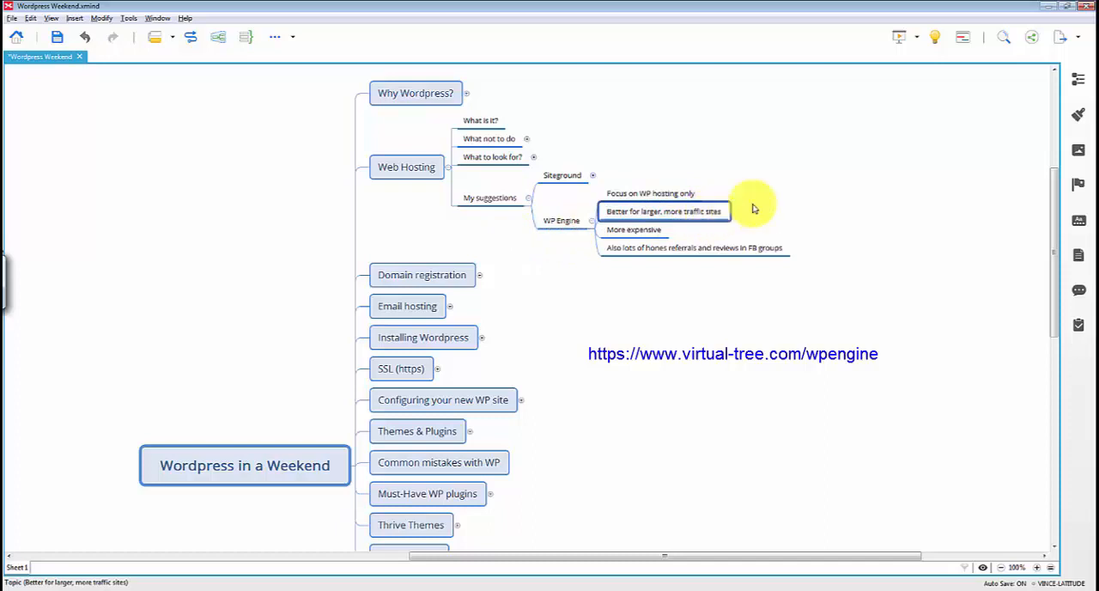
pyautogui.click(647, 233)
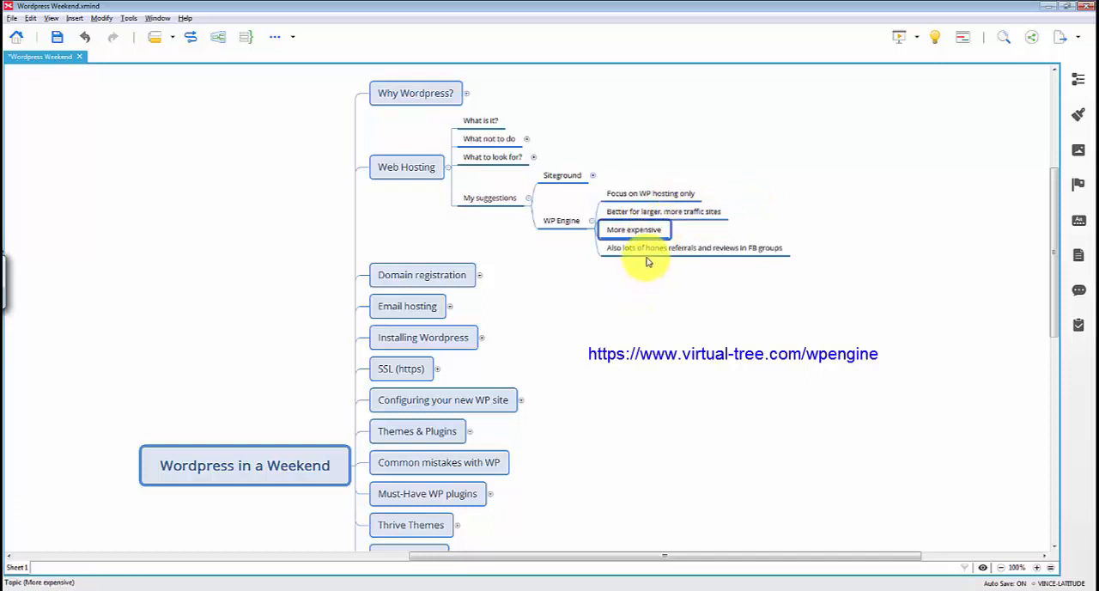
pyautogui.click(649, 254)
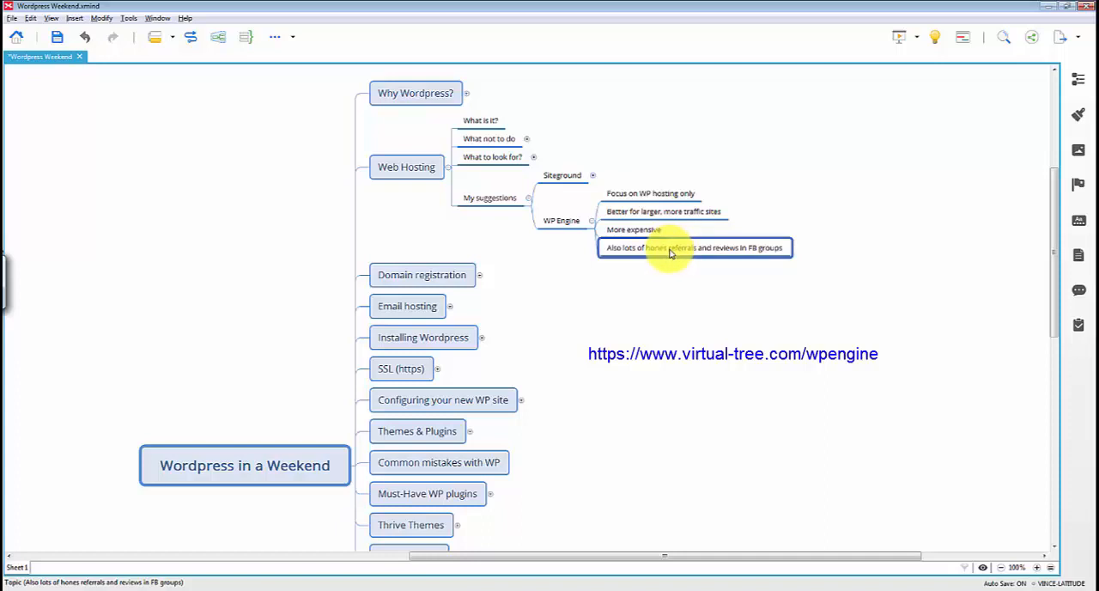
pyautogui.click(591, 221)
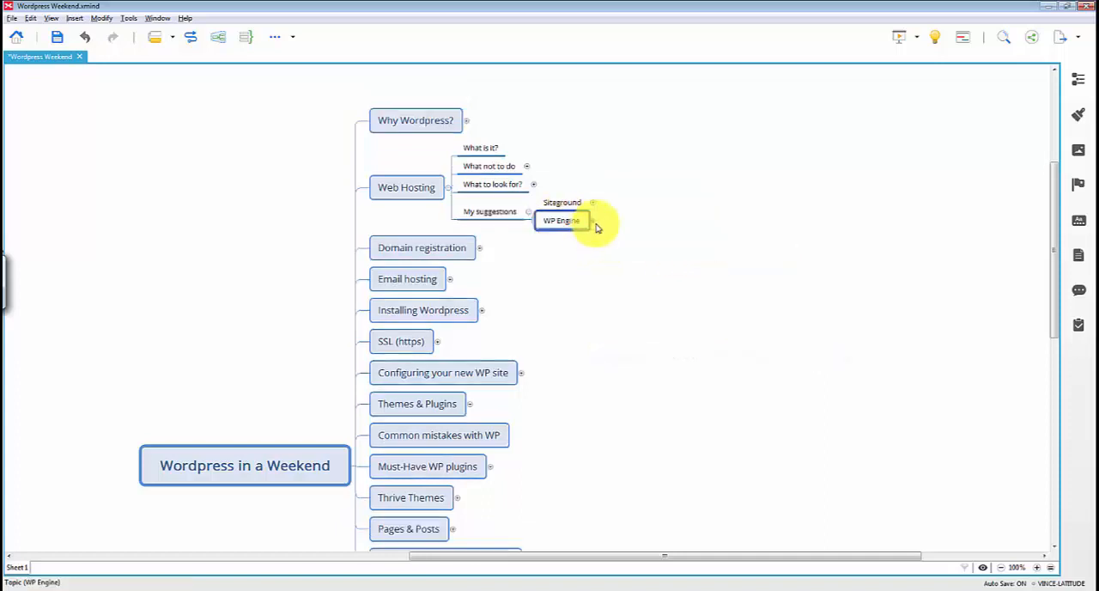
pyautogui.click(563, 204)
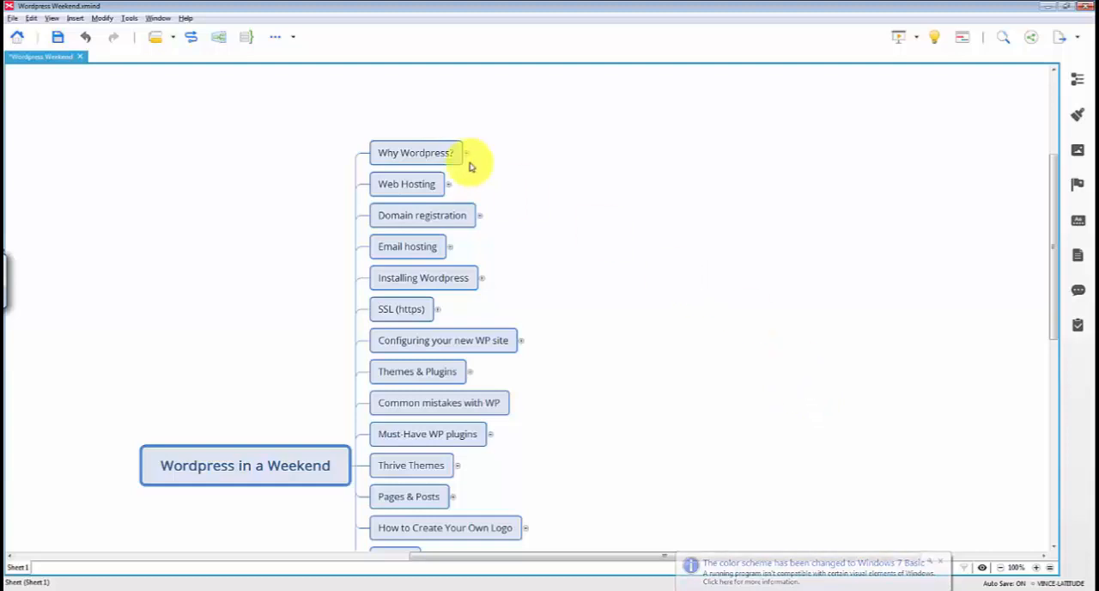
pyautogui.click(456, 222)
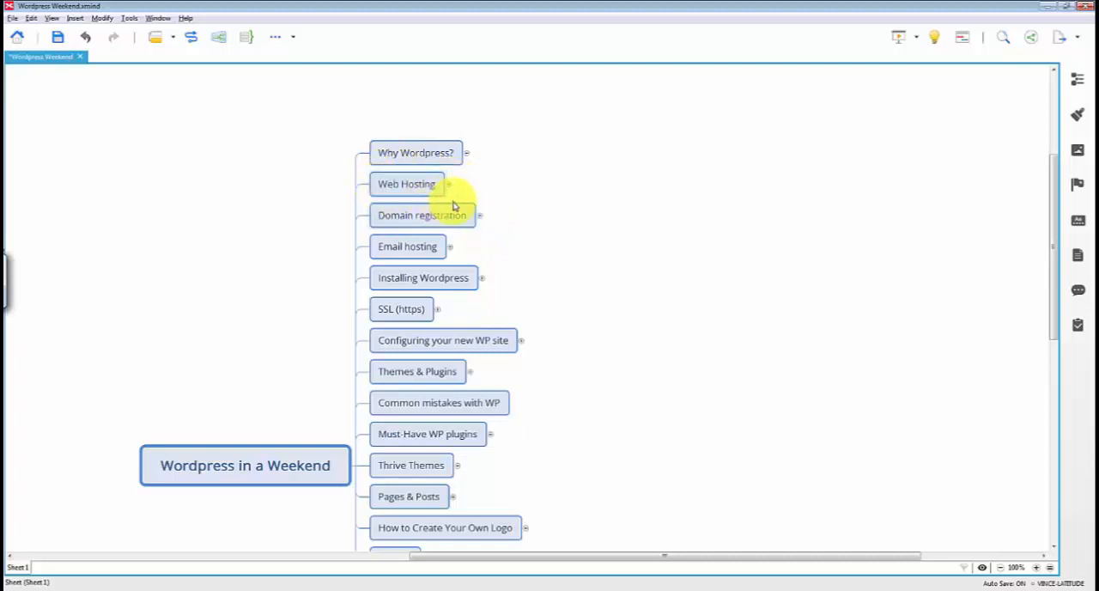
pyautogui.click(406, 181)
pyautogui.click(391, 216)
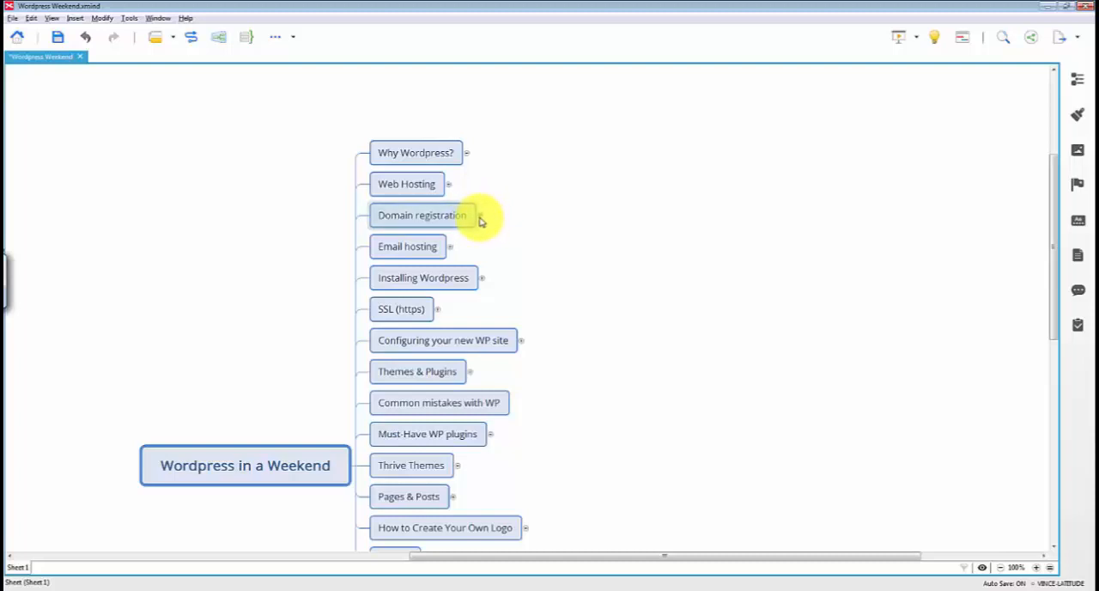
pyautogui.click(382, 185)
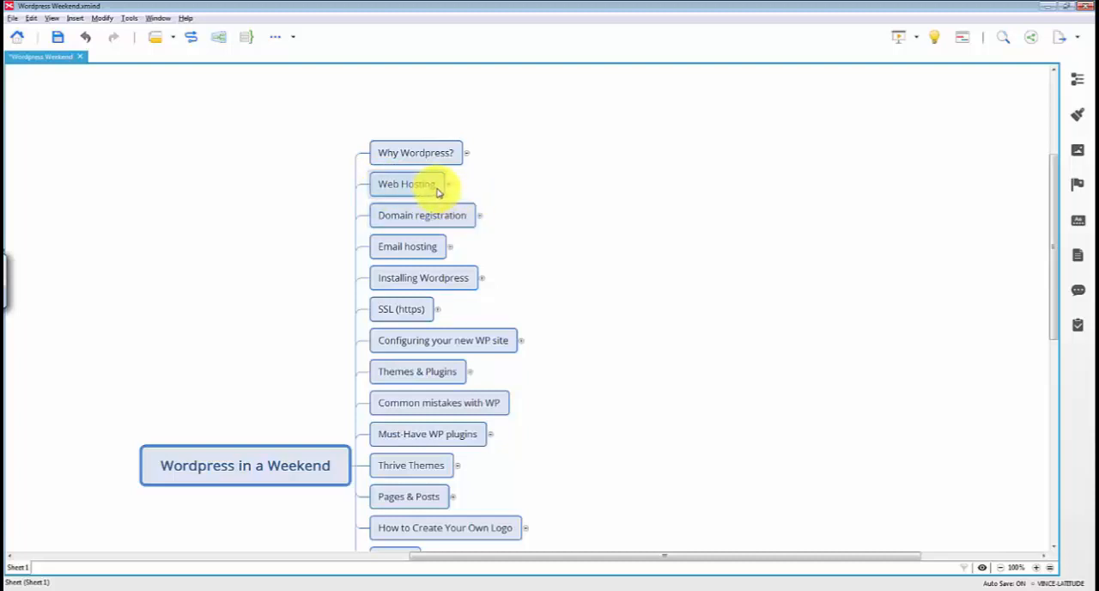
# Expand Domain registration and its point "Don't register through your web host" to show "Single-point of failure", and save the map
pyautogui.click(479, 217)
pyautogui.click(576, 201)
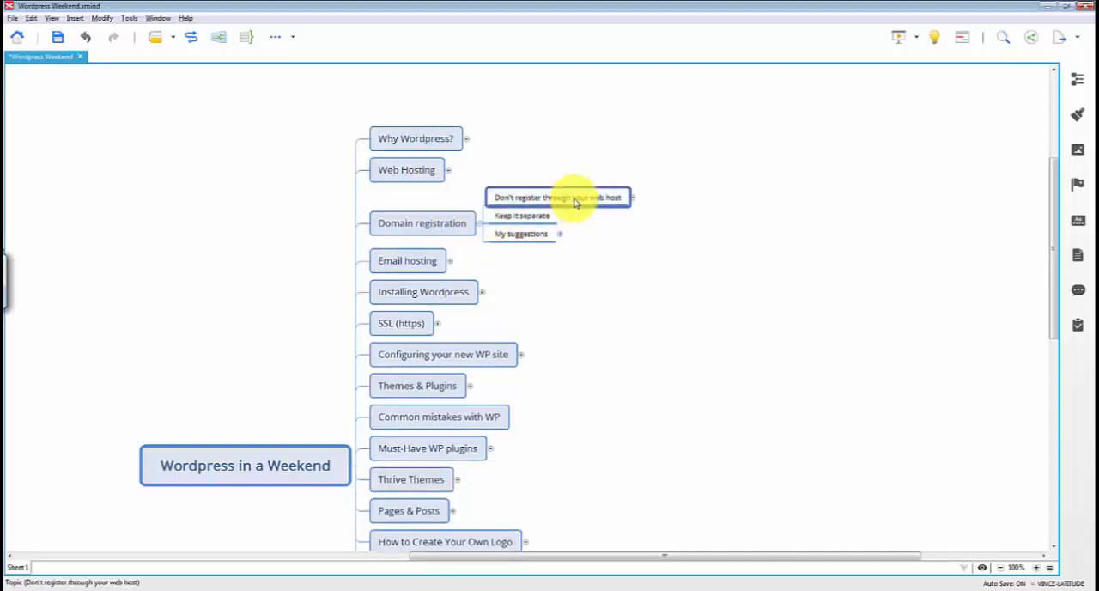
pyautogui.click(633, 198)
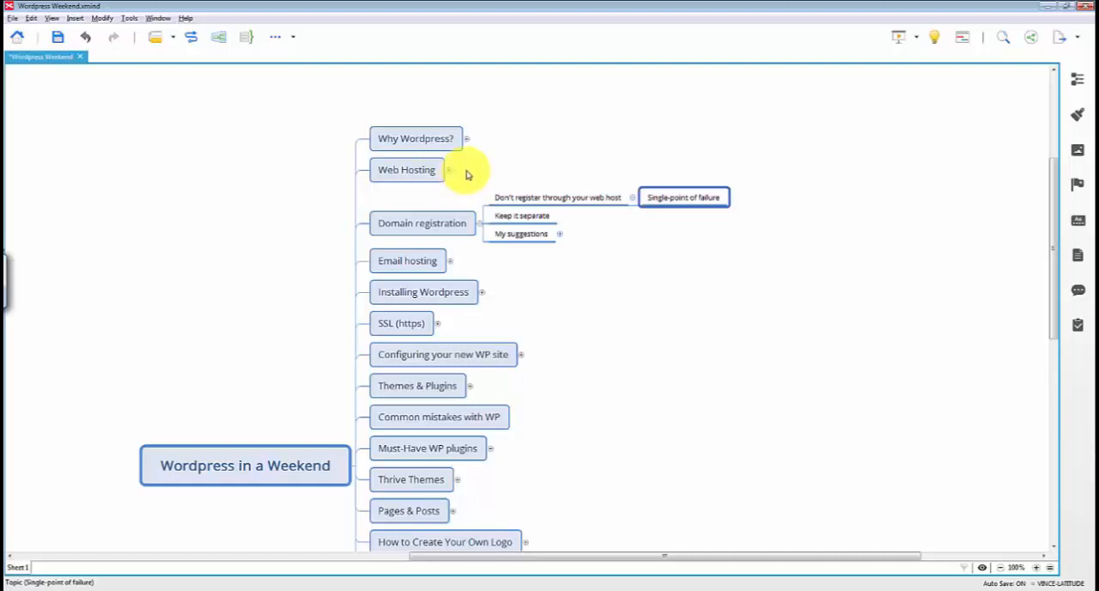
pyautogui.hotkey('ctrl', 's')
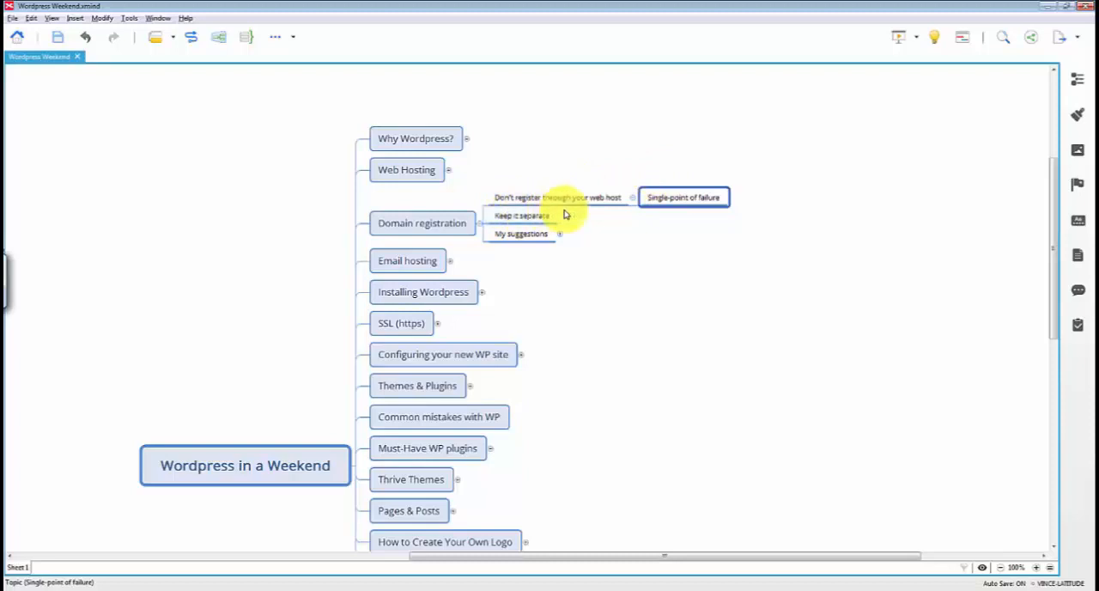
# Highlight "Keep it separate" under Domain registration, and expand "My suggestions" to highlight Namecheap and GoDaddy
pyautogui.click(534, 217)
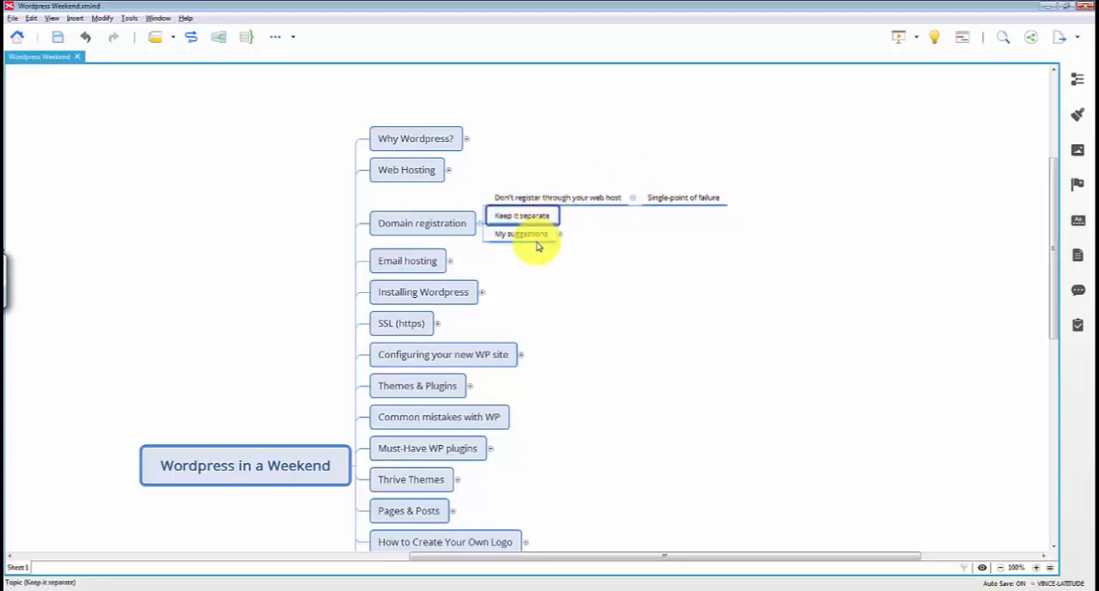
pyautogui.click(540, 237)
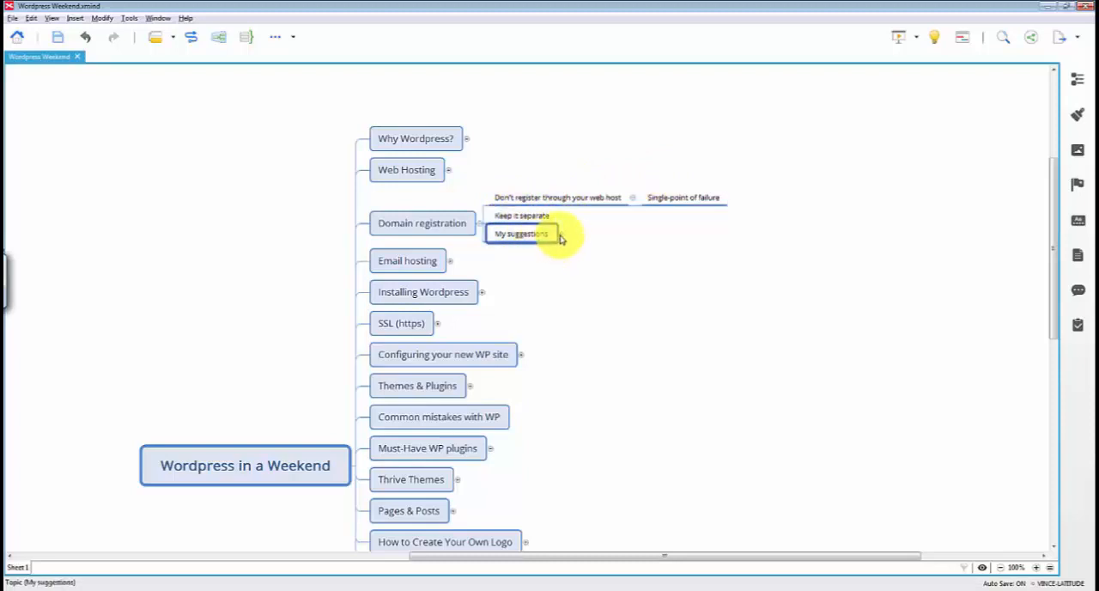
pyautogui.click(559, 236)
pyautogui.click(598, 230)
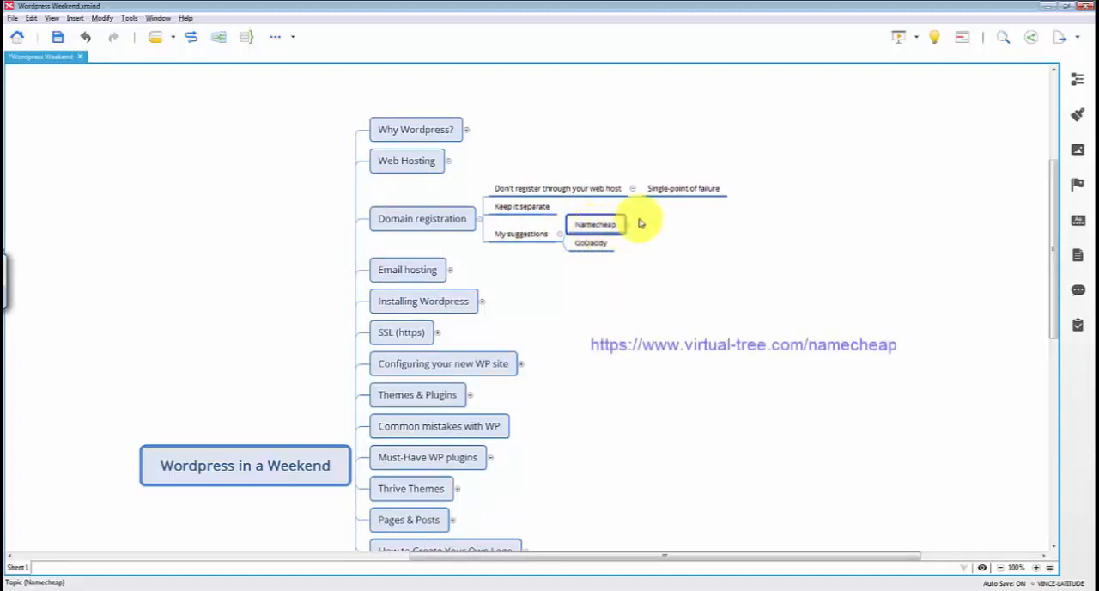
pyautogui.click(594, 245)
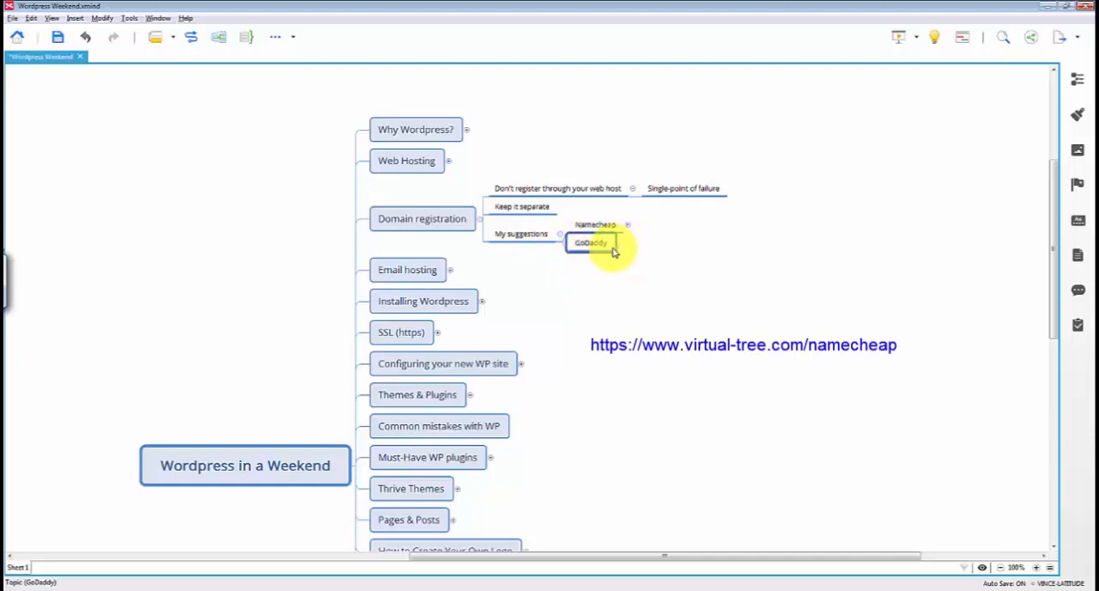
pyautogui.click(595, 225)
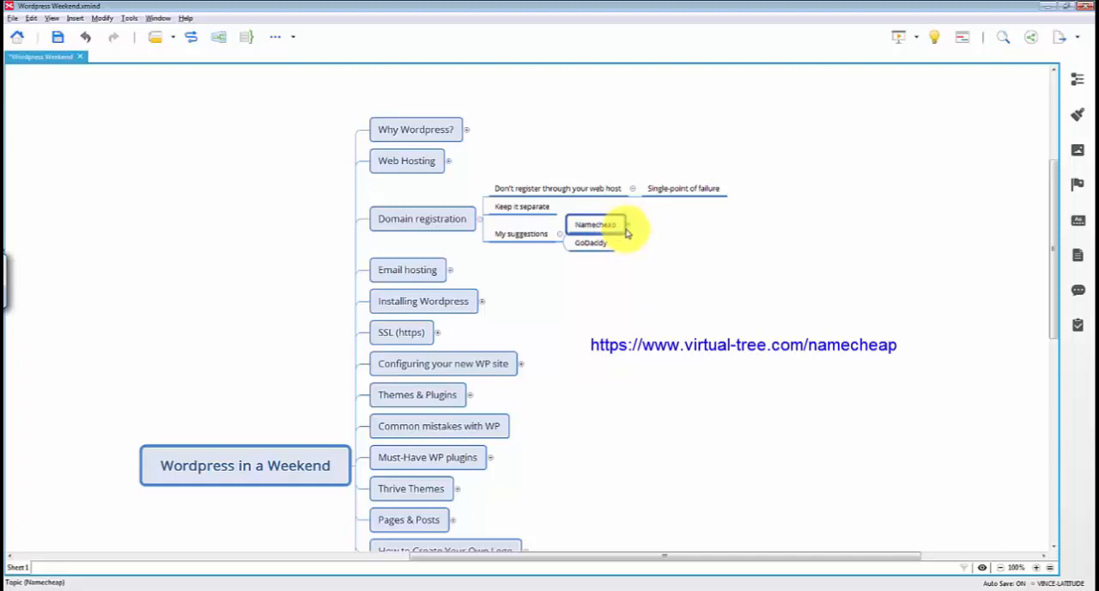
pyautogui.write('www.namecheapcoupons.com')
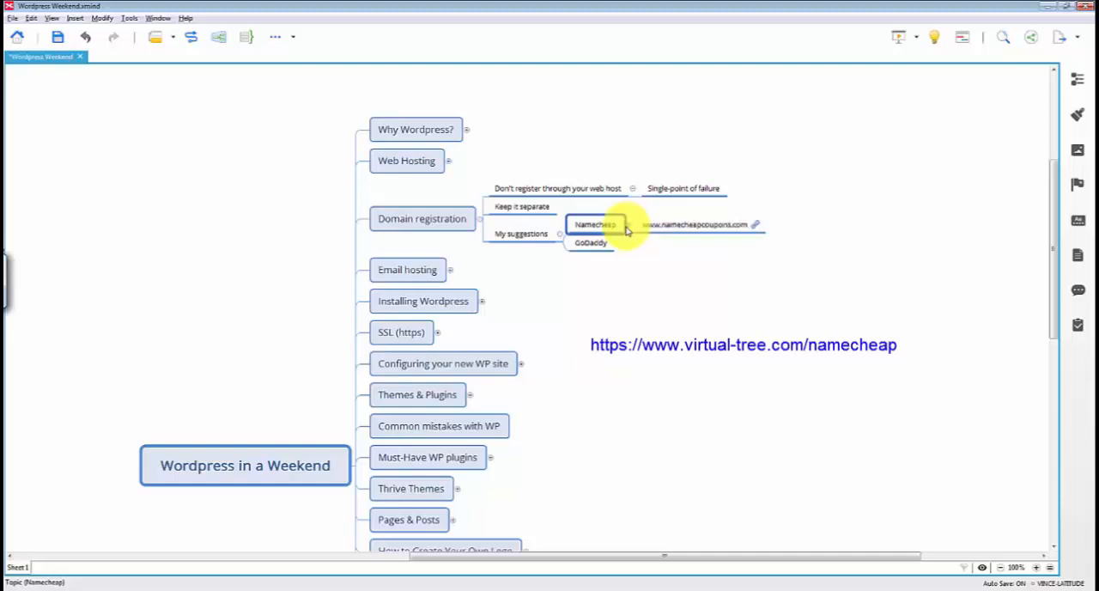
pyautogui.click(702, 230)
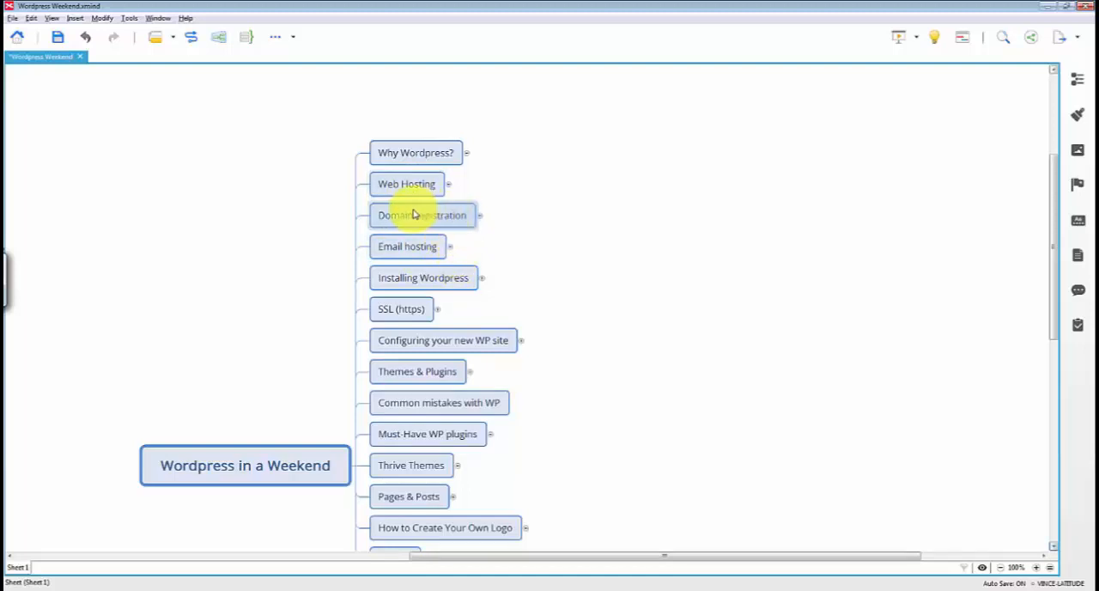
# Expand Email hosting and its point "Don't host/run email through your web host"
pyautogui.click(449, 248)
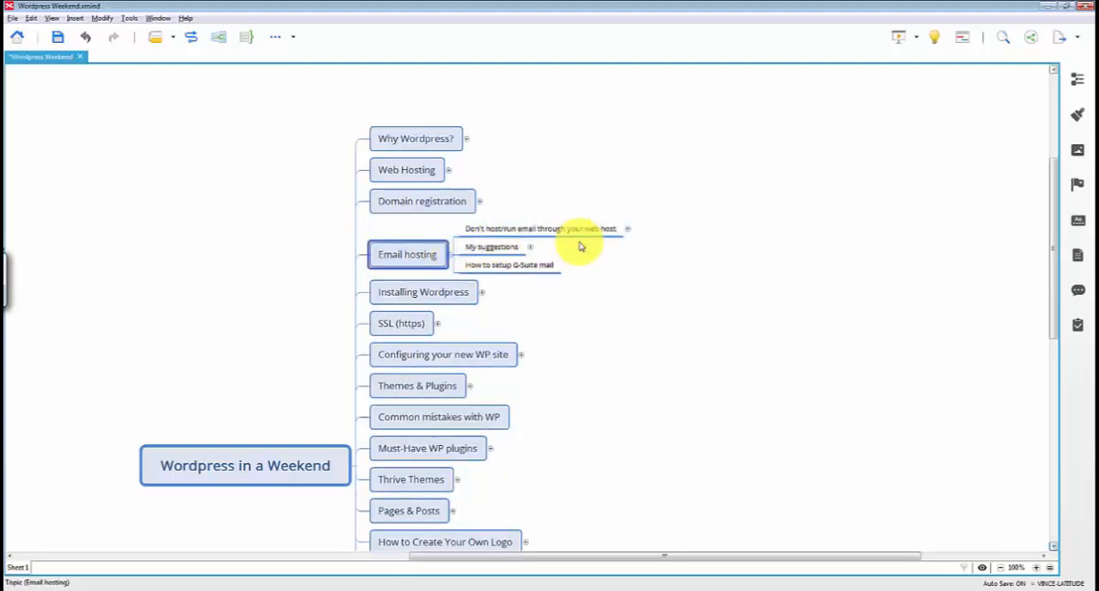
pyautogui.click(627, 229)
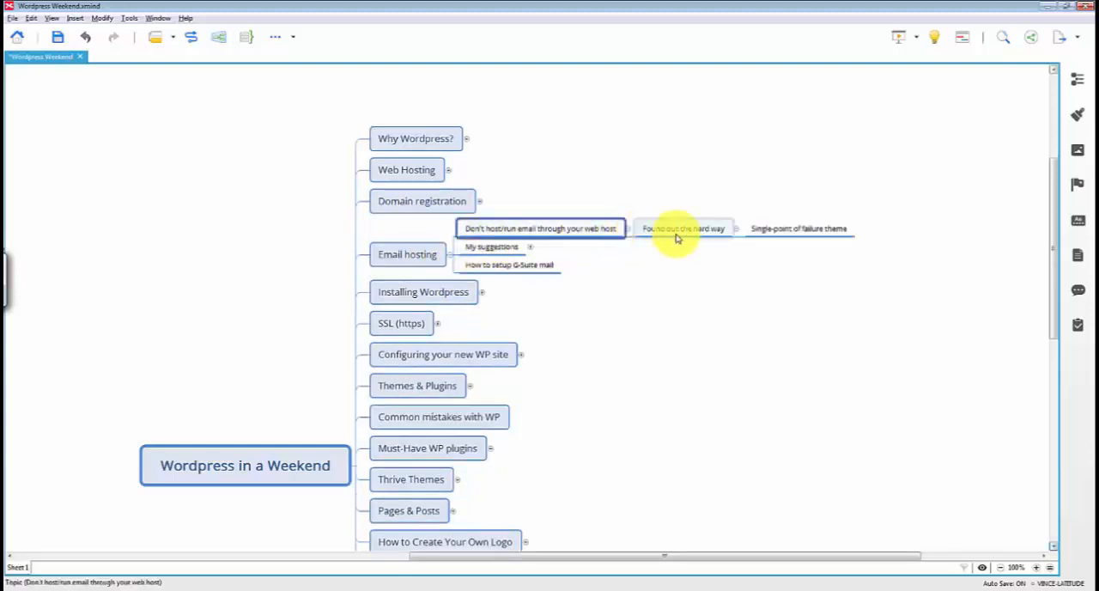
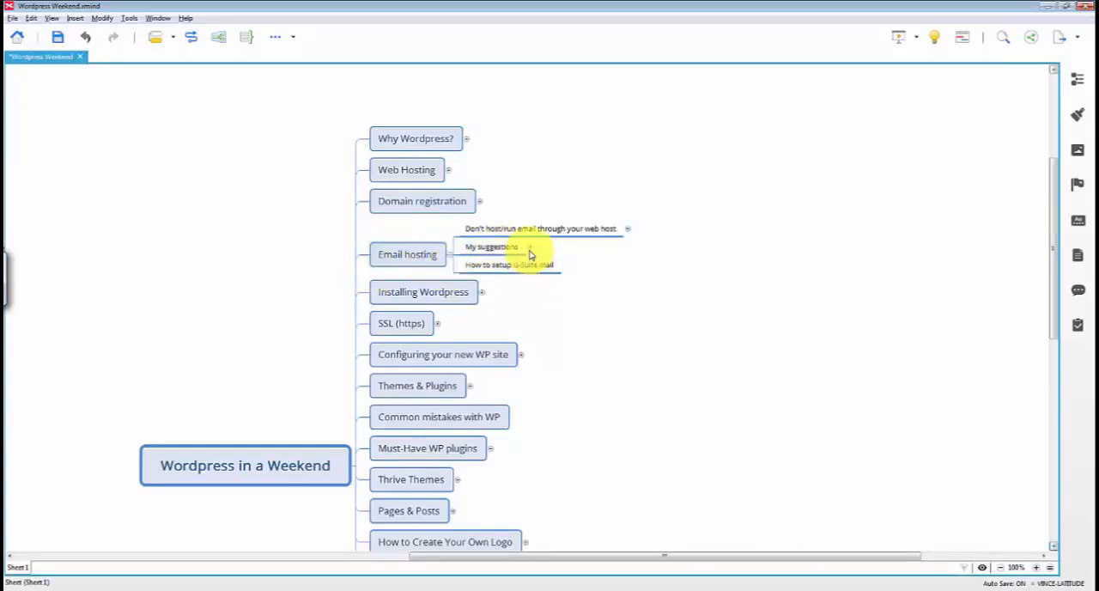
# Expand "My suggestions" under Email hosting and highlight G-Suite and its "Can run automations" subtopic
pyautogui.click(529, 249)
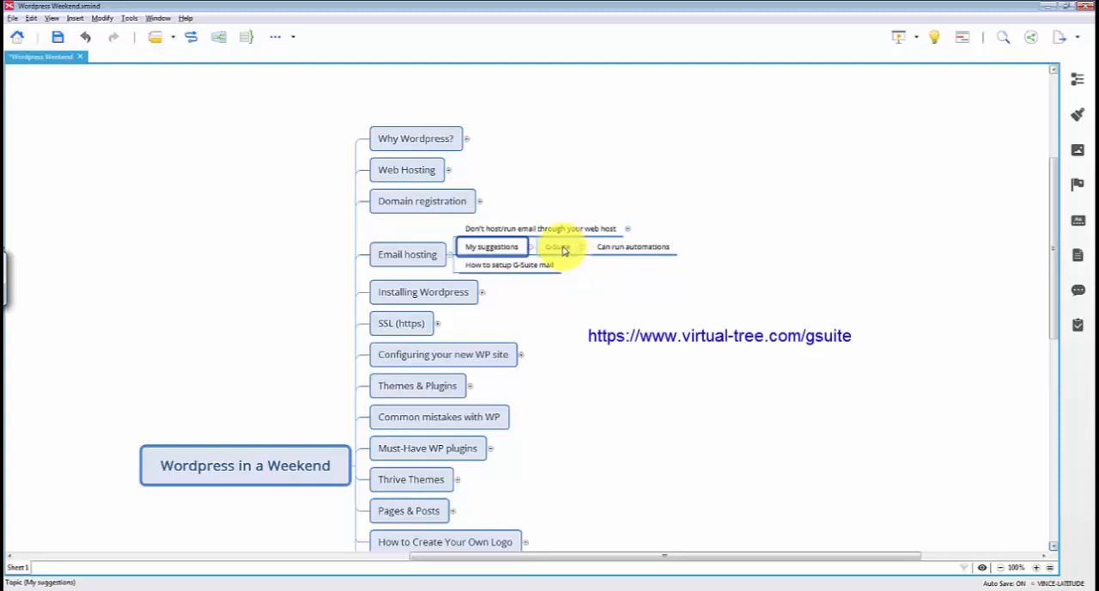
pyautogui.click(560, 250)
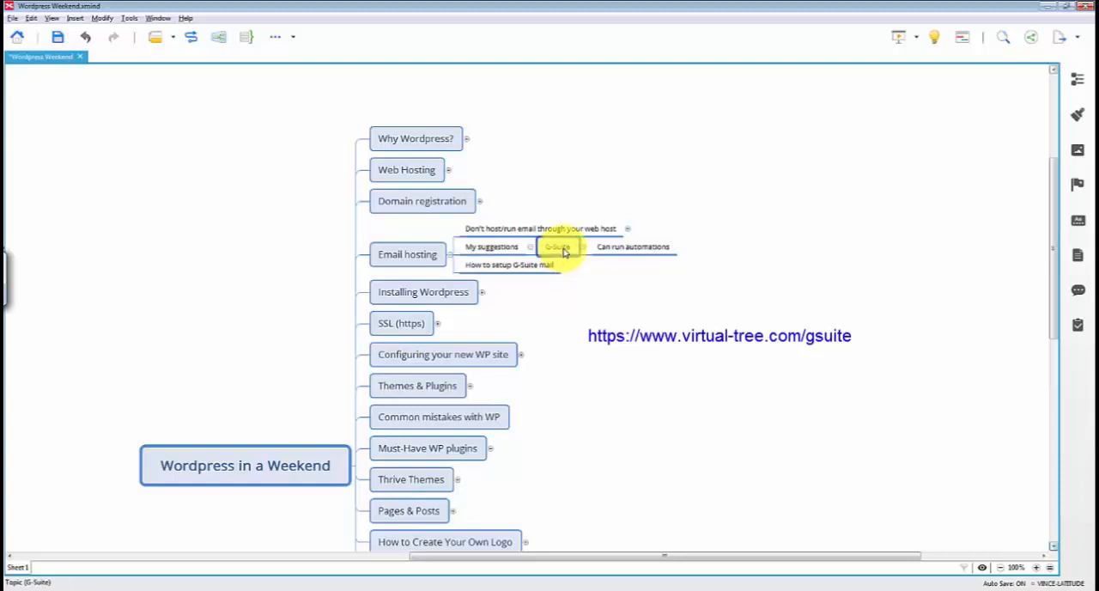
pyautogui.click(612, 253)
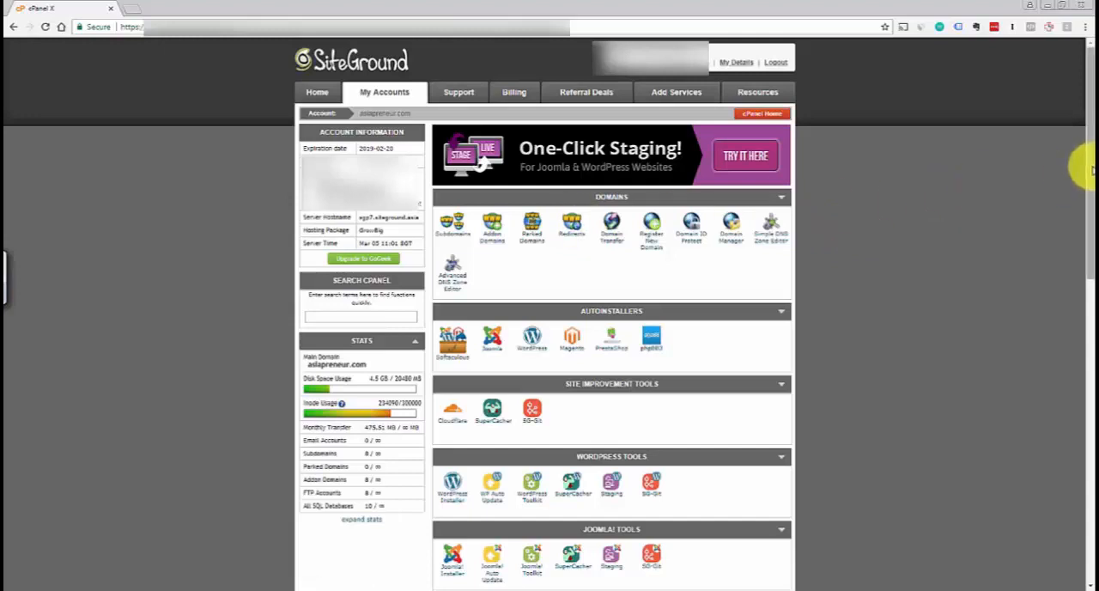
# In the SiteGround cPanel, open the MX Entry tool from the Mail section and select a domain to manage
pyautogui.moveTo(1092, 164); pyautogui.dragTo(1092, 161)
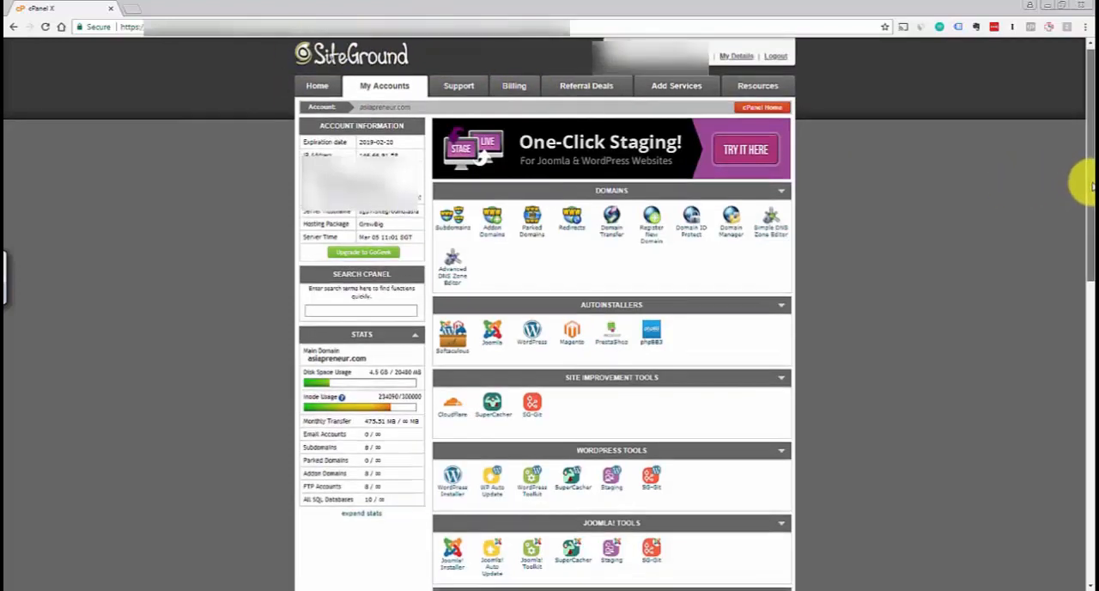
pyautogui.moveTo(1092, 183); pyautogui.dragTo(1092, 197)
pyautogui.scroll(-3, 1077, 180)
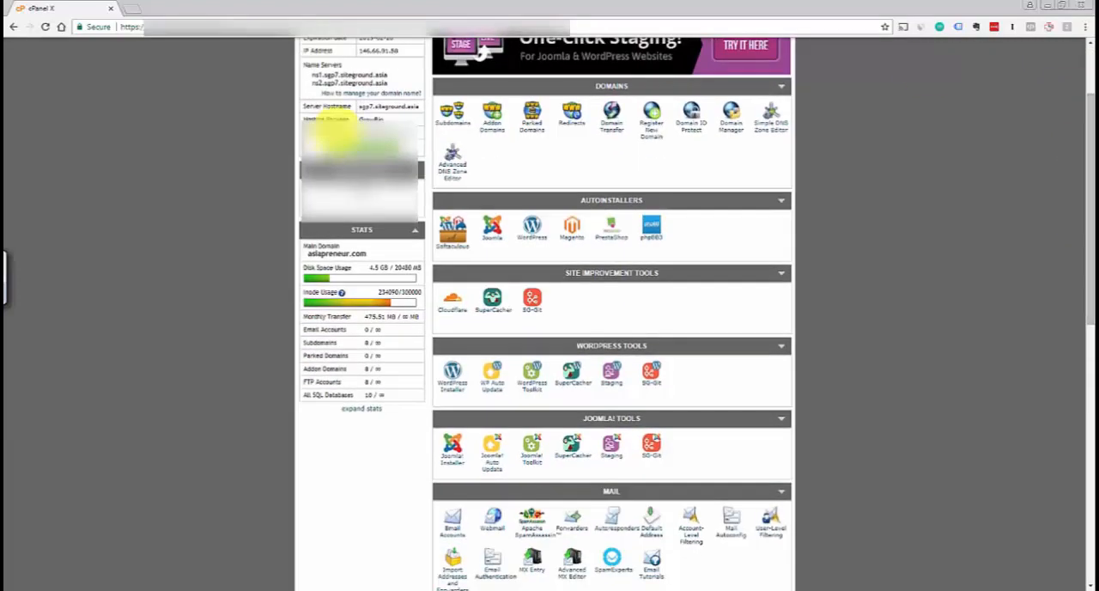
pyautogui.click(396, 204)
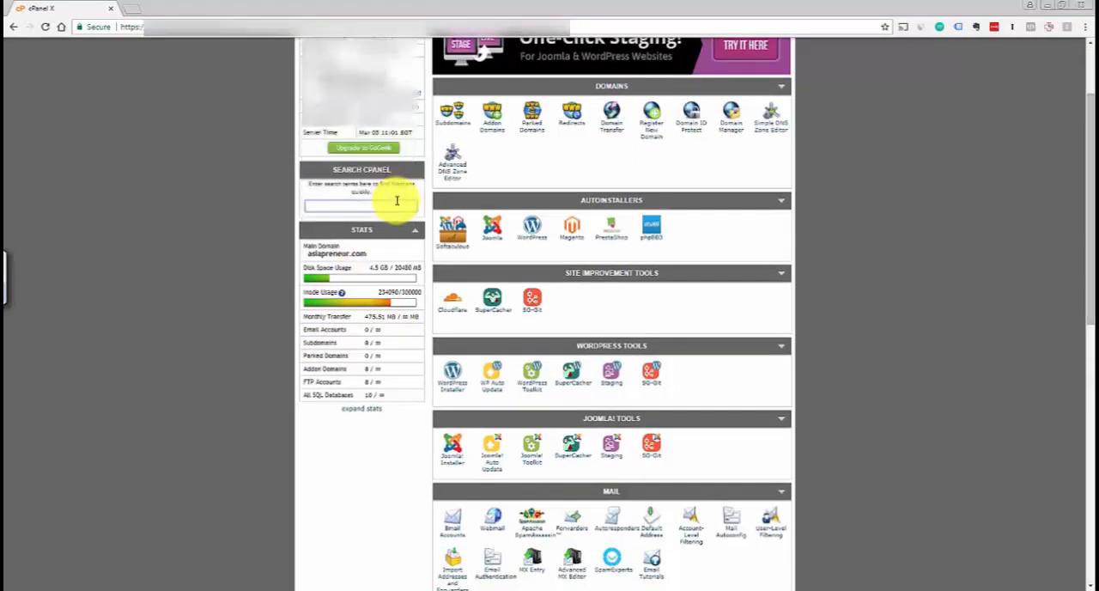
pyautogui.scroll(-3, 1079, 334)
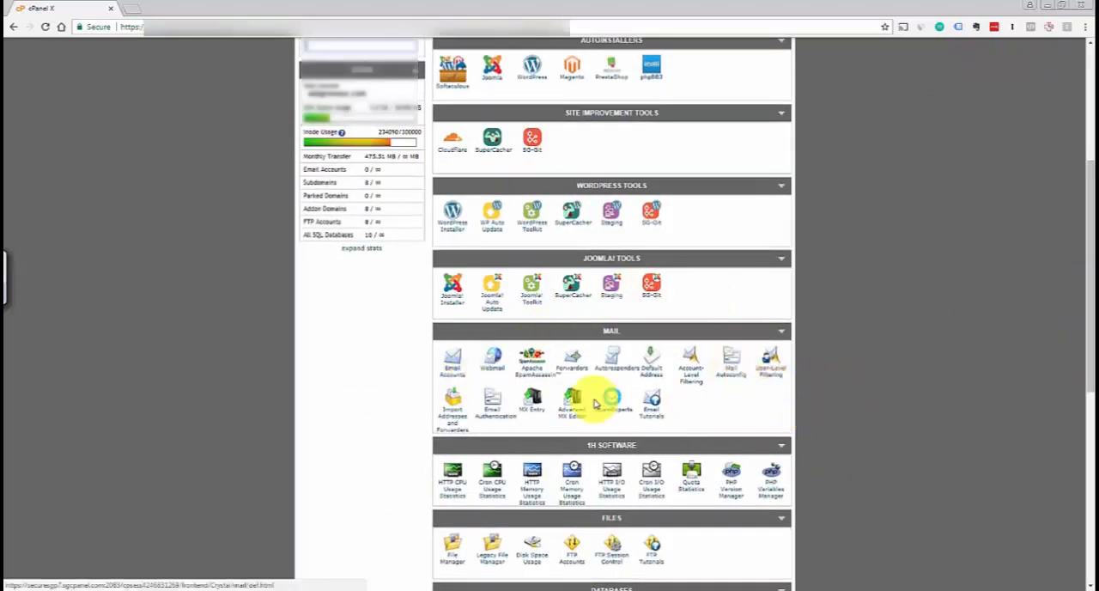
pyautogui.click(529, 414)
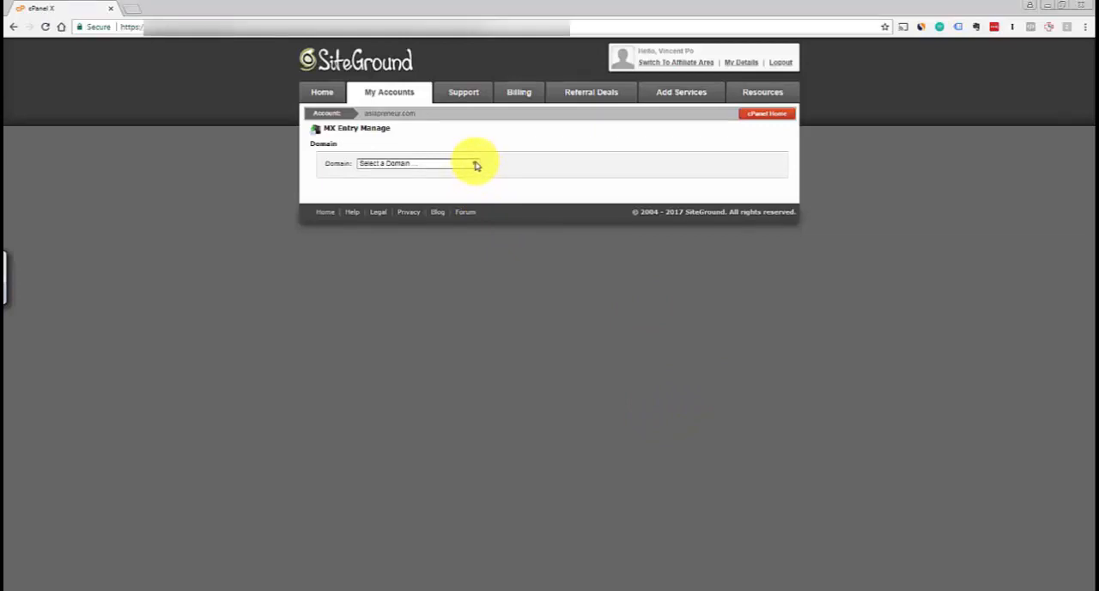
pyautogui.click(475, 164)
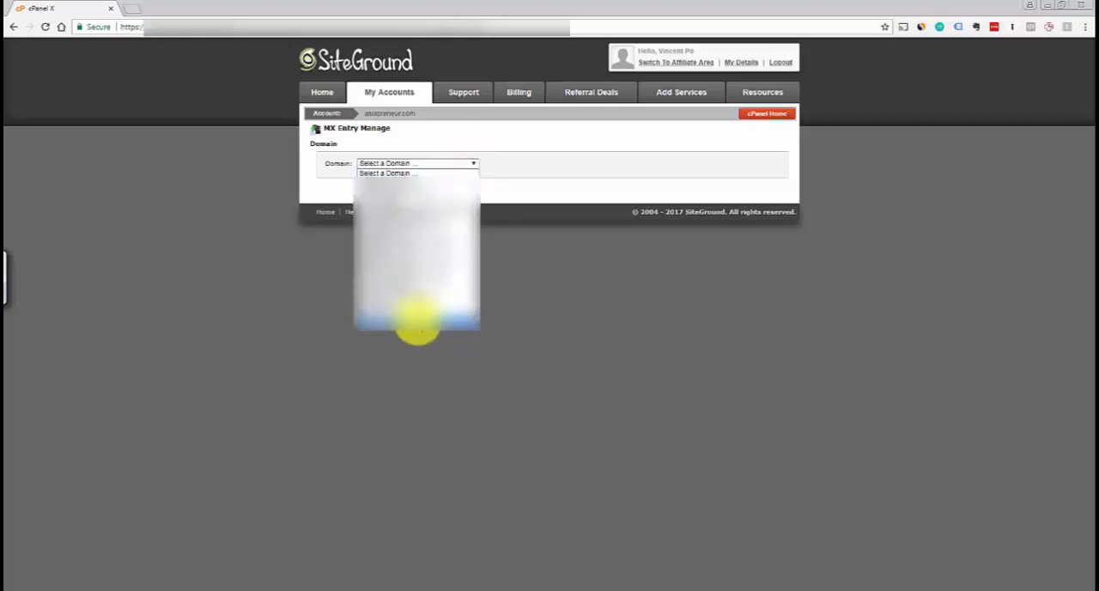
pyautogui.click(418, 318)
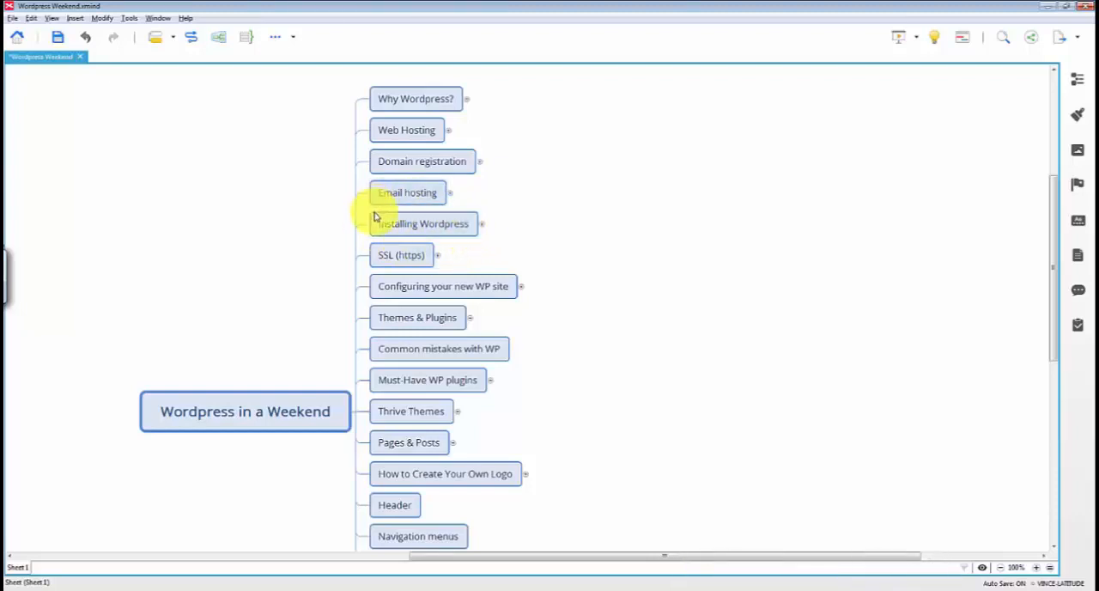
# In the XMind map, expand Installing Wordpress and highlight "One-click installation" and "Manual installation"
pyautogui.click(411, 226)
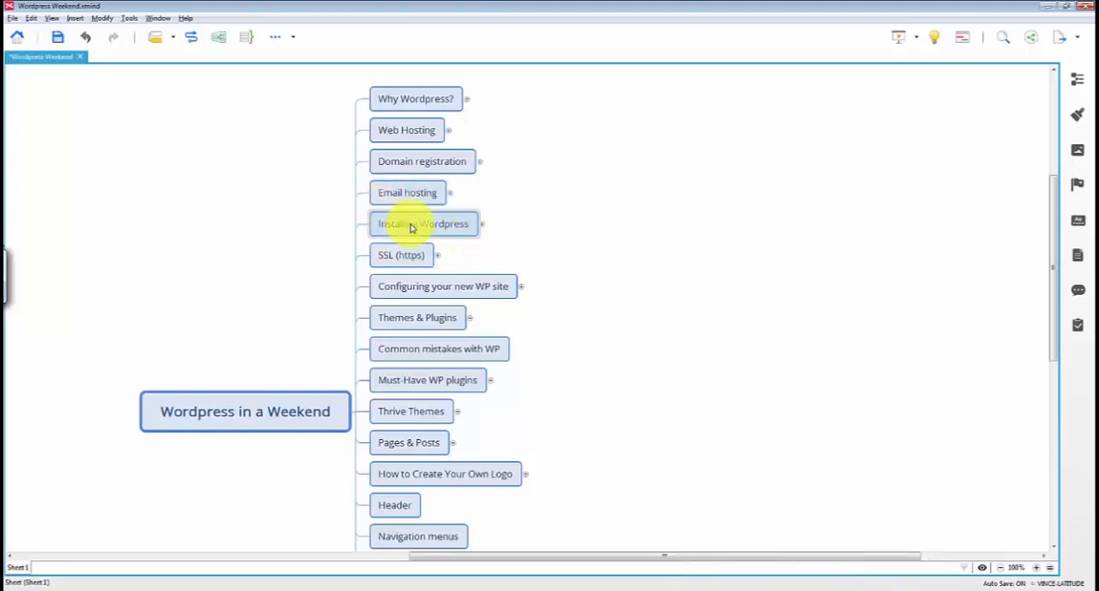
pyautogui.click(482, 224)
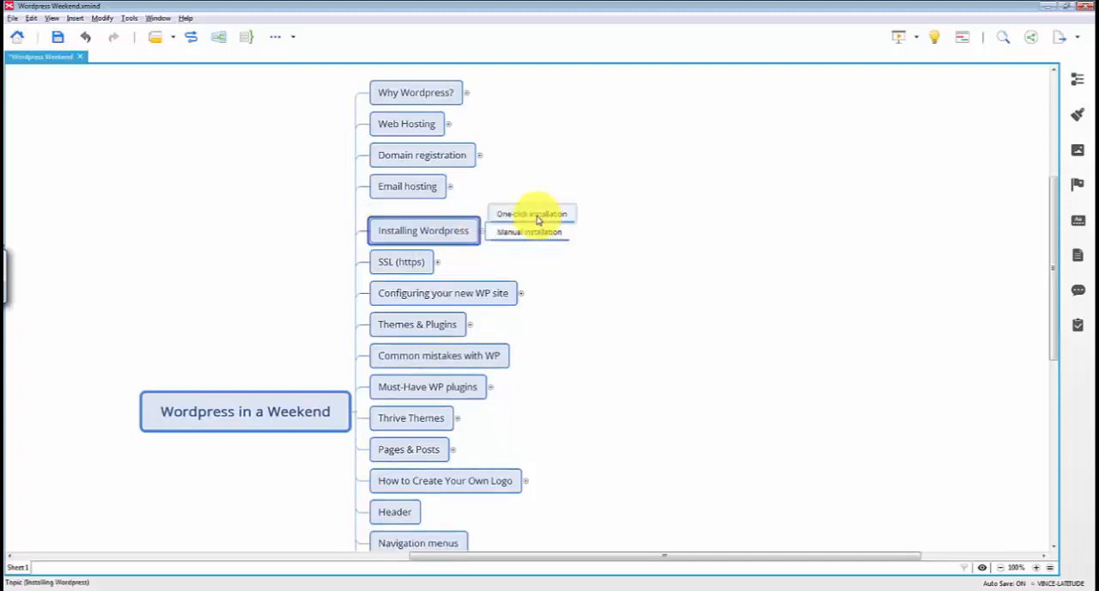
pyautogui.click(536, 218)
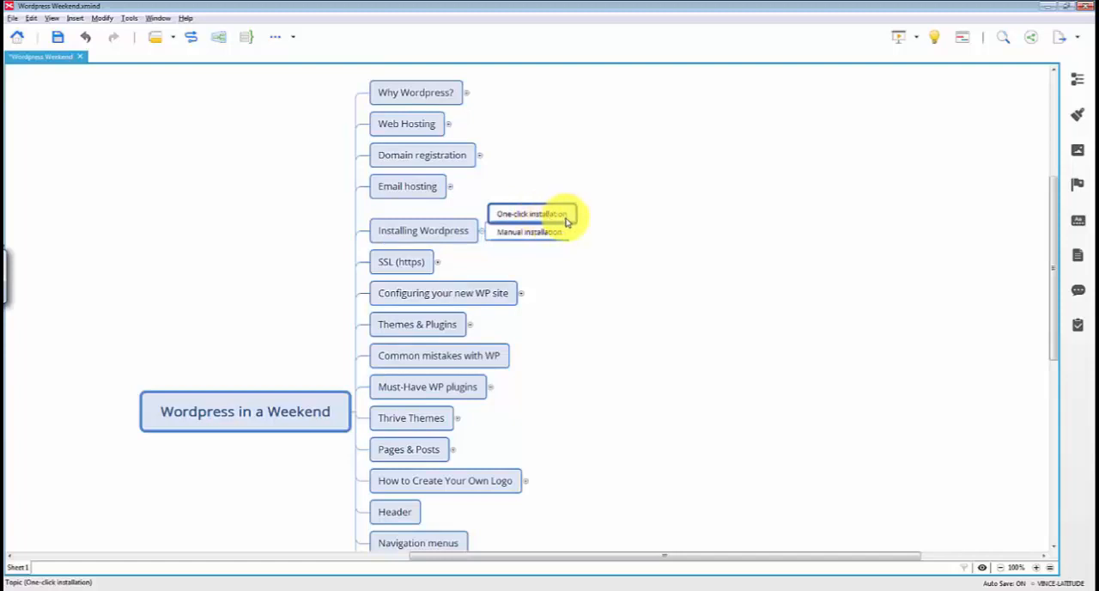
pyautogui.click(518, 237)
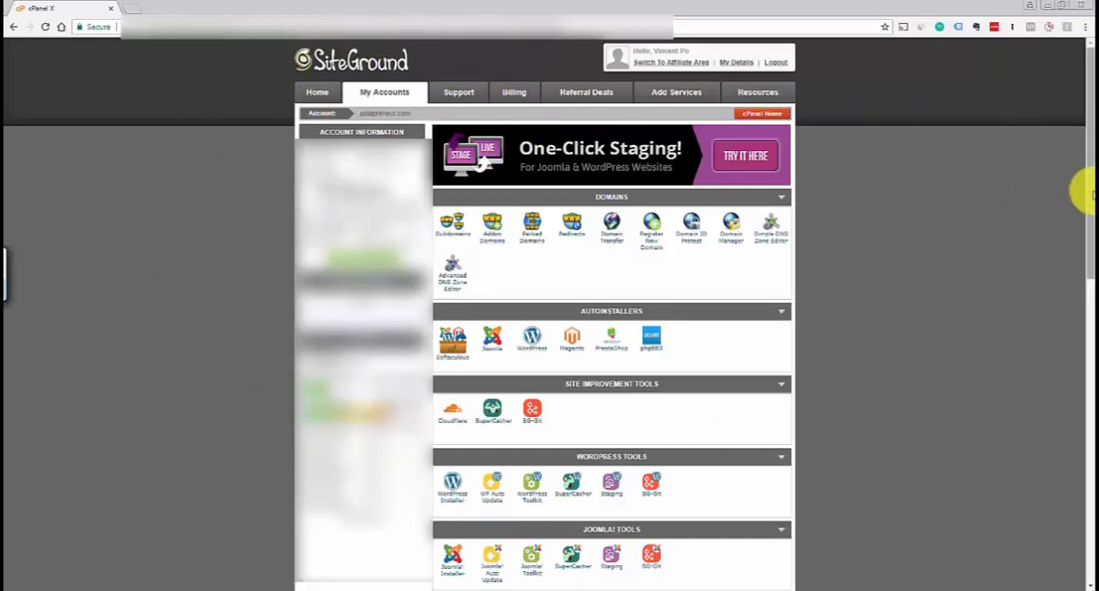
# In the SiteGround cPanel, open the WordPress installer from the WordPress Tools and start a new installation
pyautogui.moveTo(1083, 188); pyautogui.dragTo(1082, 259)
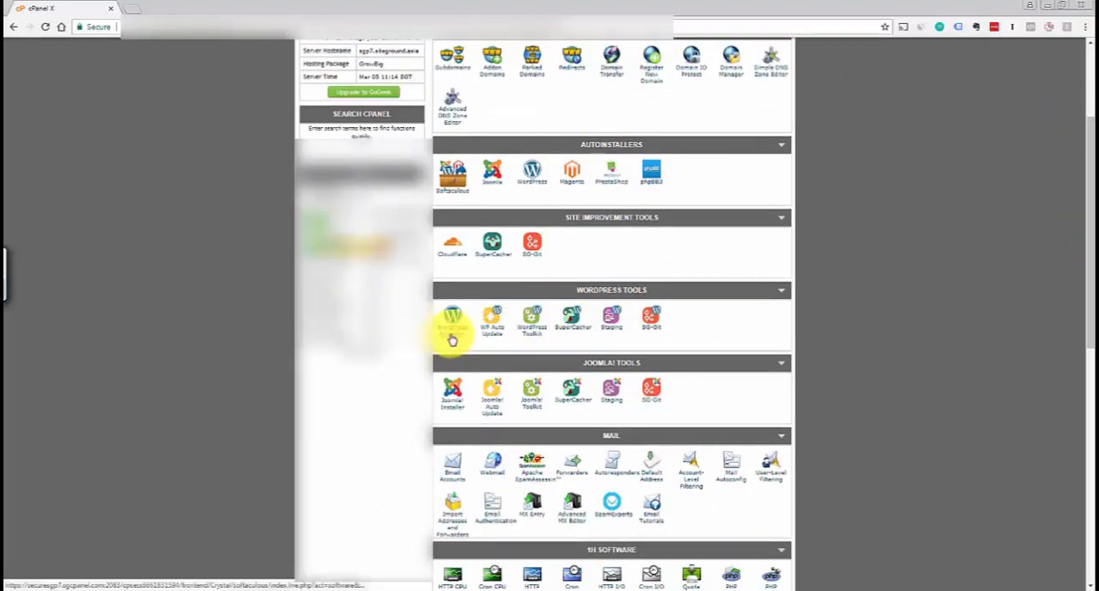
pyautogui.click(492, 323)
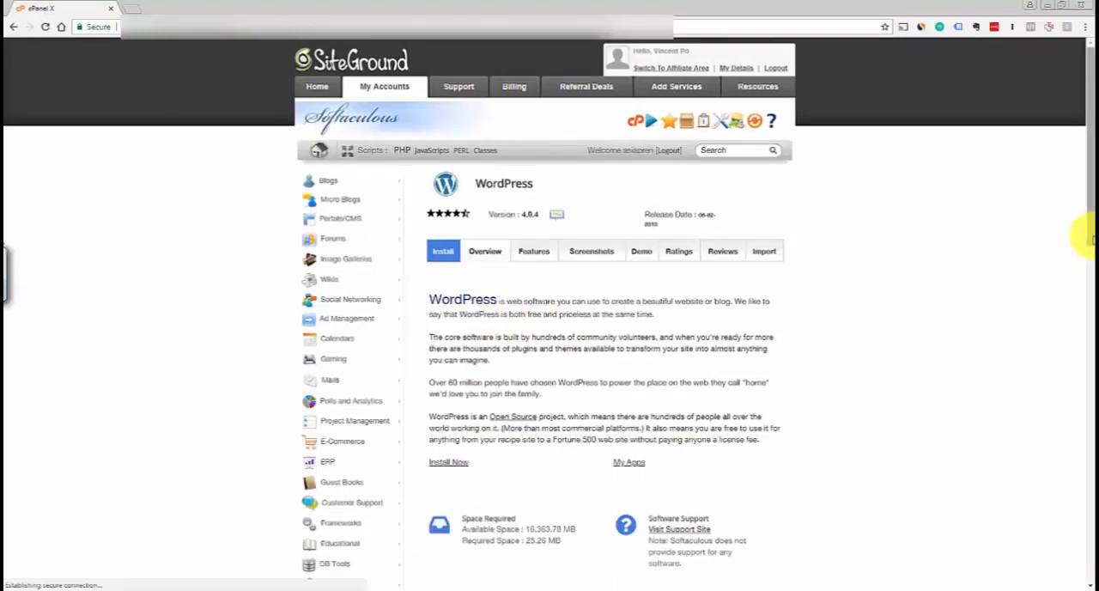
pyautogui.moveTo(1091, 223); pyautogui.dragTo(1086, 269)
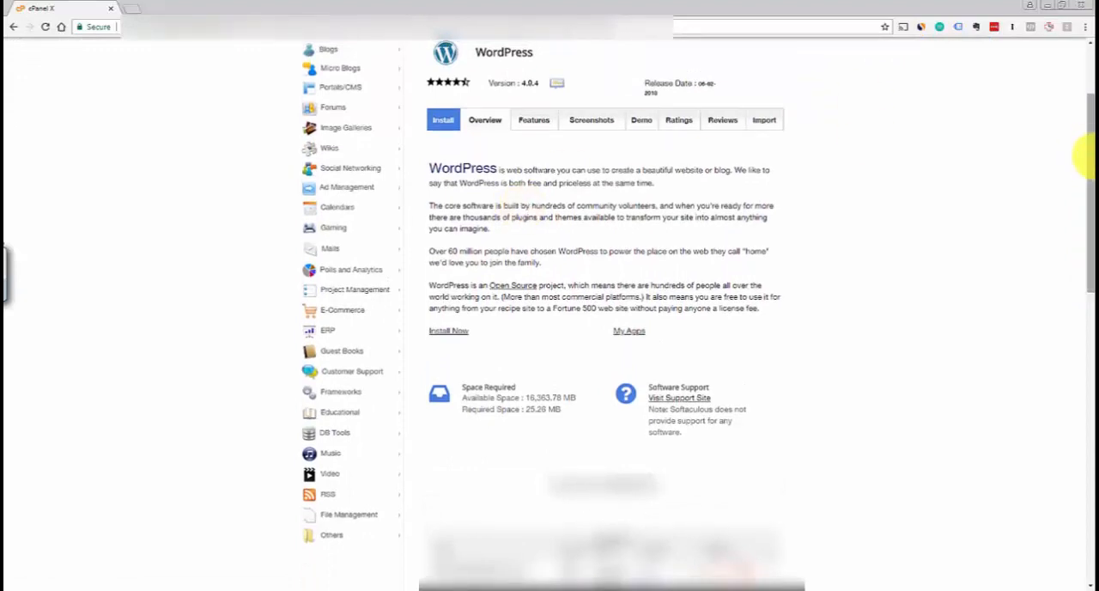
pyautogui.moveTo(1082, 157); pyautogui.dragTo(1079, 136)
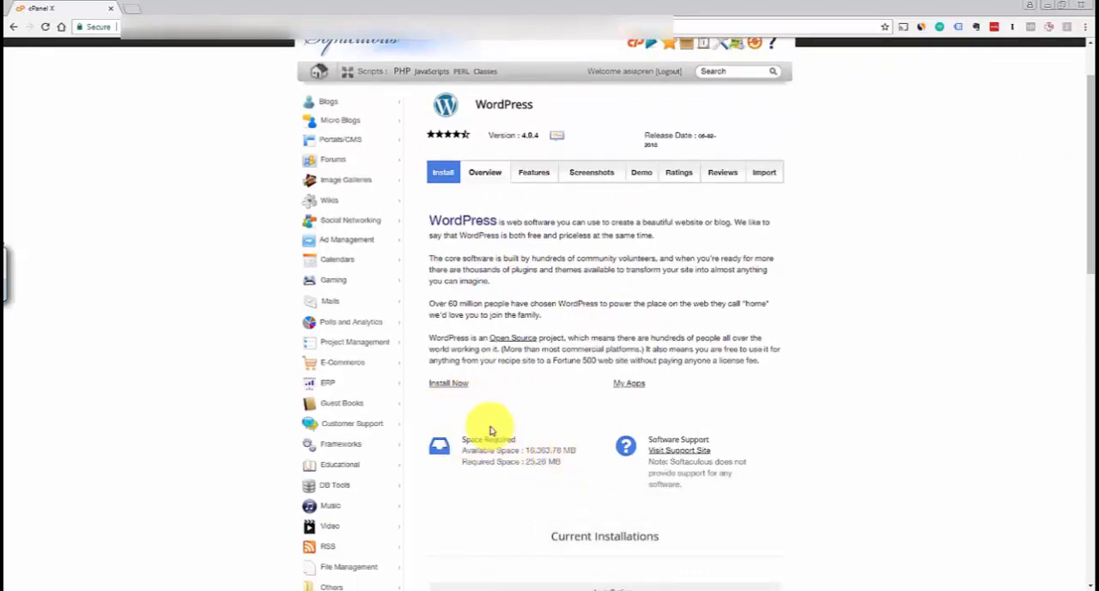
pyautogui.click(441, 385)
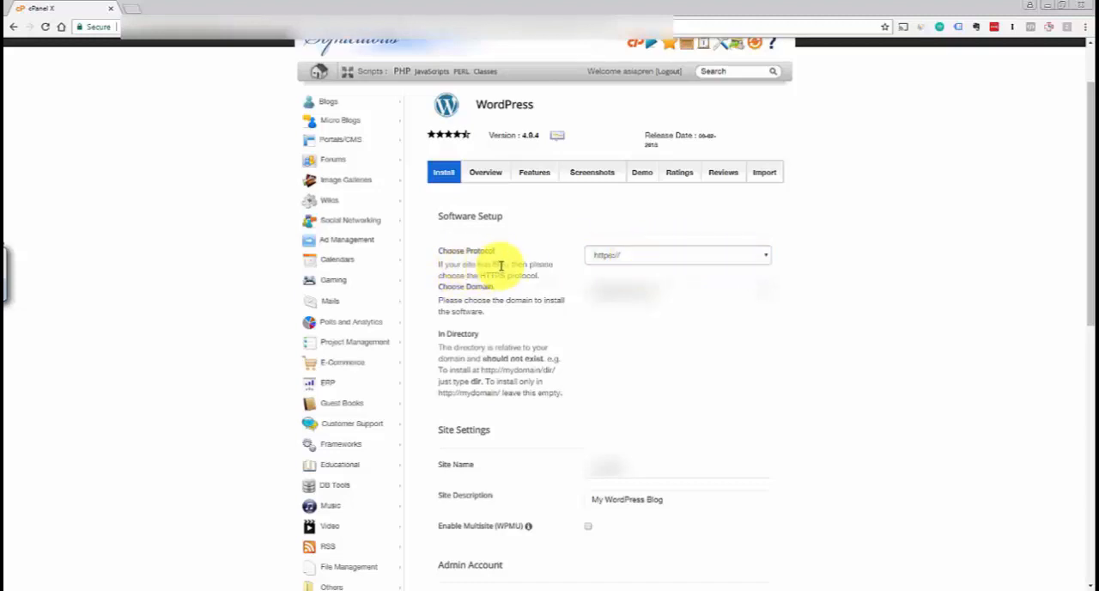
pyautogui.click(709, 260)
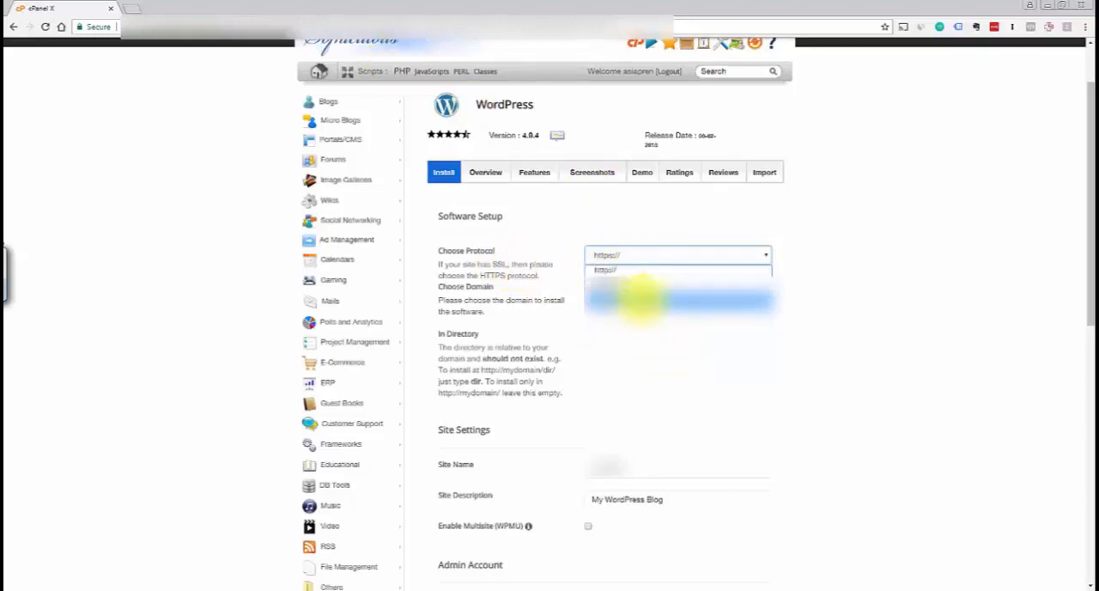
pyautogui.click(640, 299)
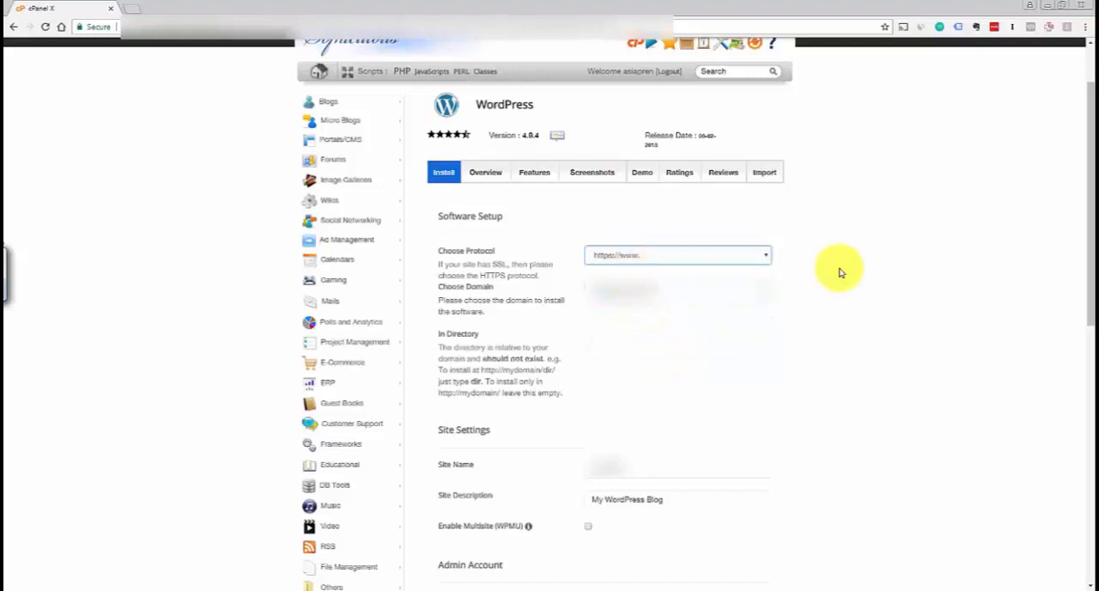
pyautogui.click(767, 260)
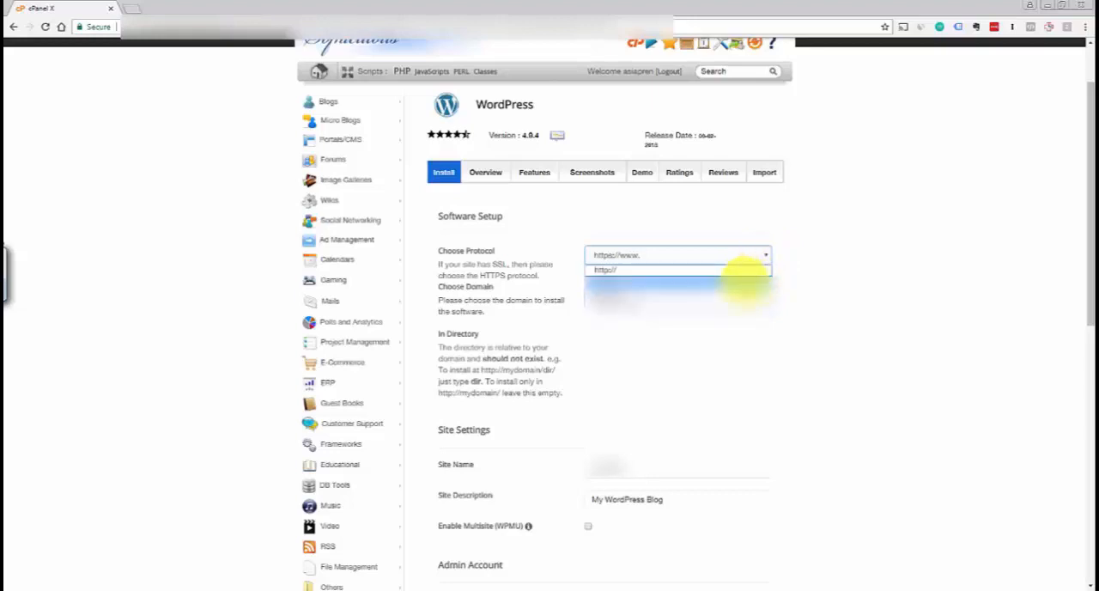
pyautogui.click(740, 290)
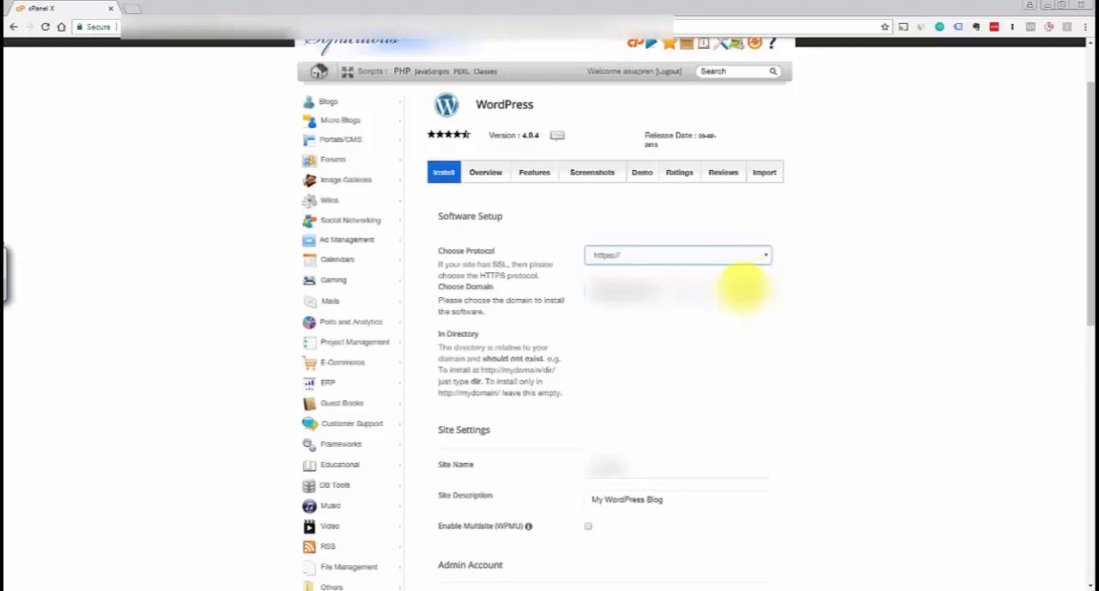
pyautogui.click(747, 259)
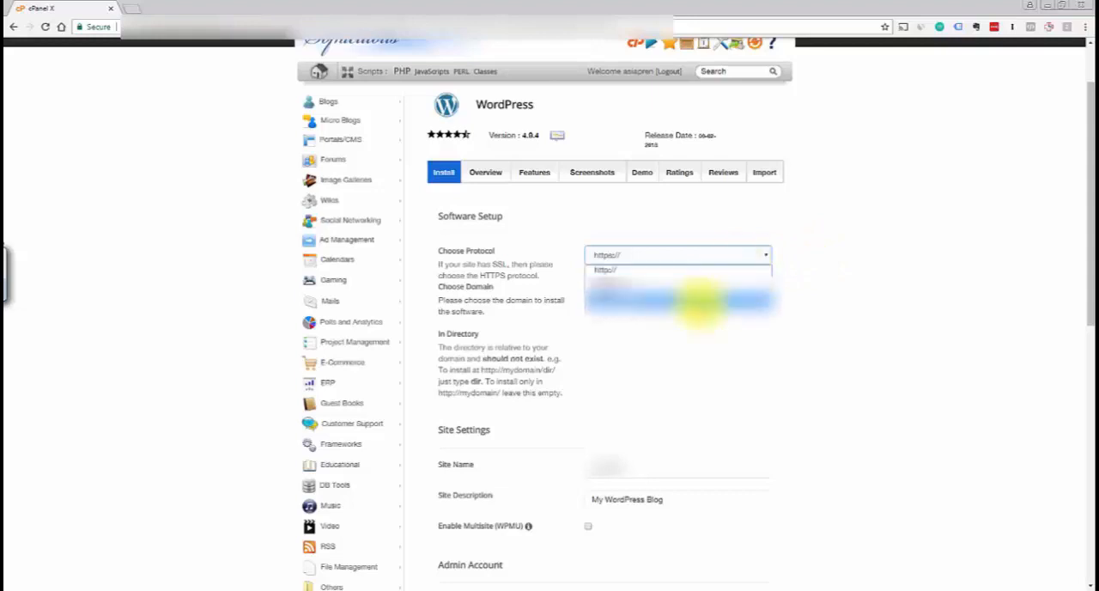
pyautogui.click(699, 299)
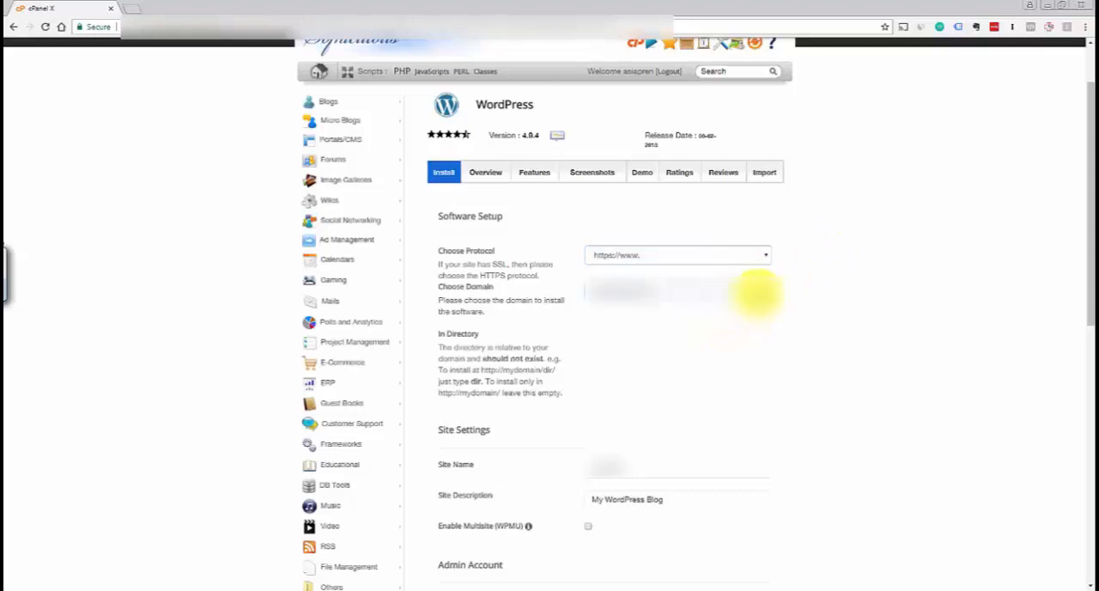
pyautogui.click(755, 293)
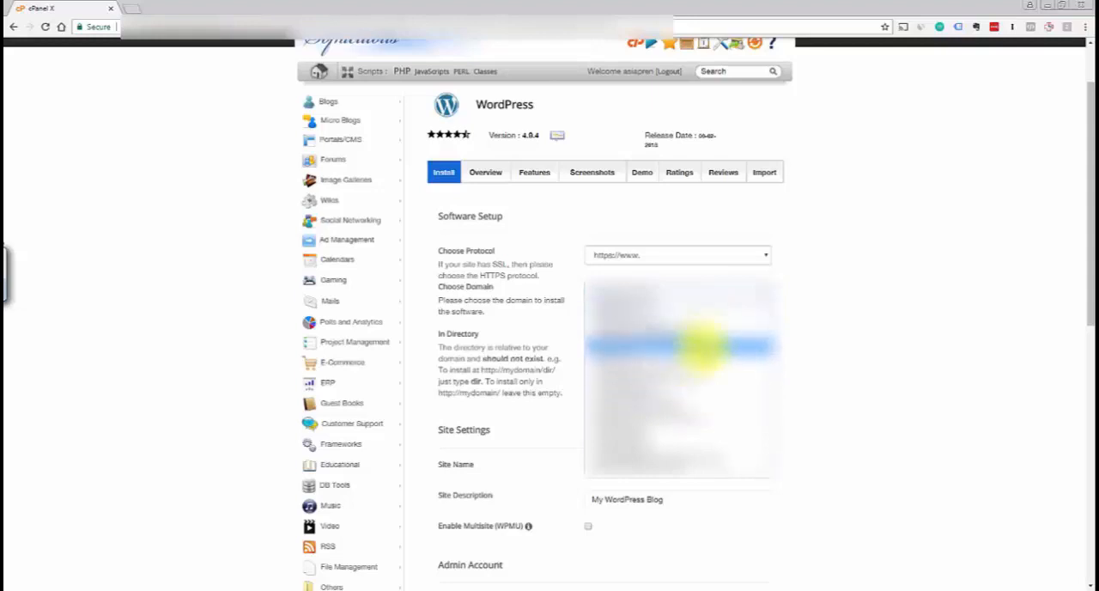
pyautogui.click(683, 438)
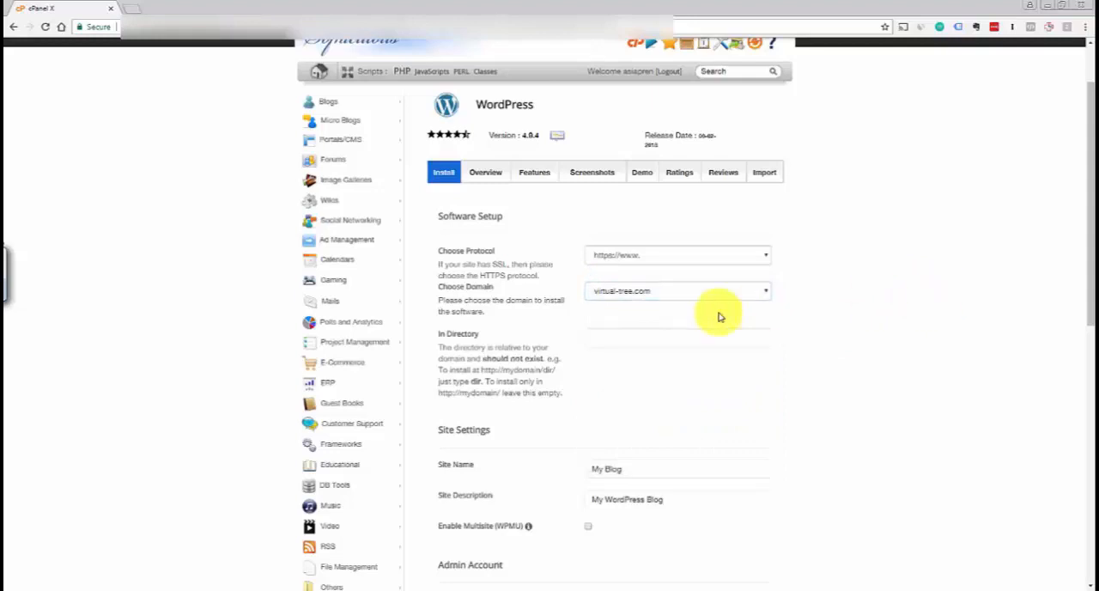
# Set the installation directory to testdemo in the Software Setup section
pyautogui.click(450, 334)
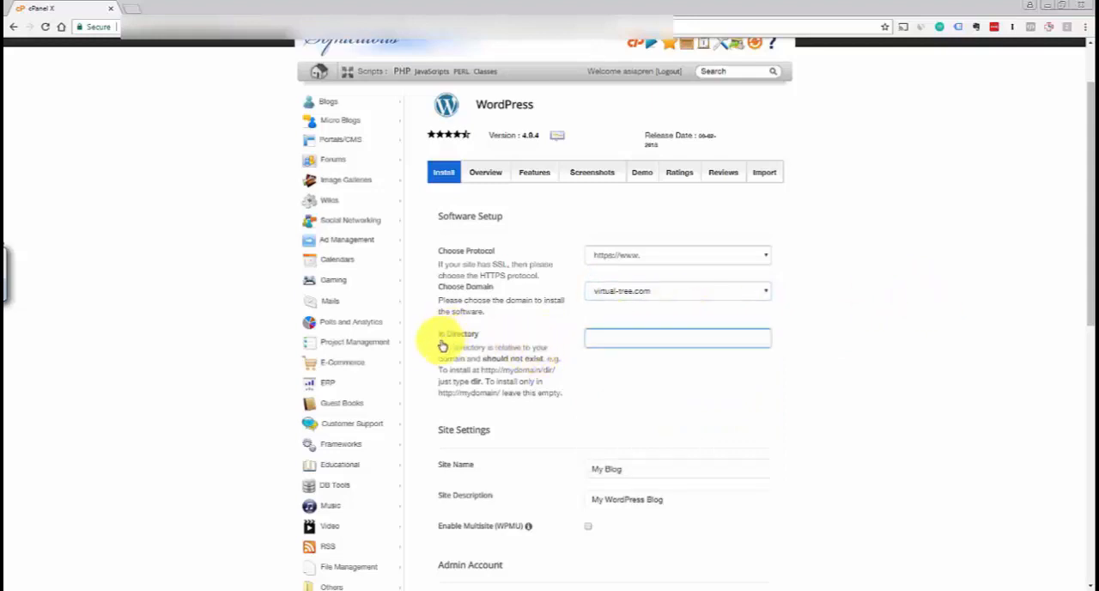
pyautogui.click(443, 346)
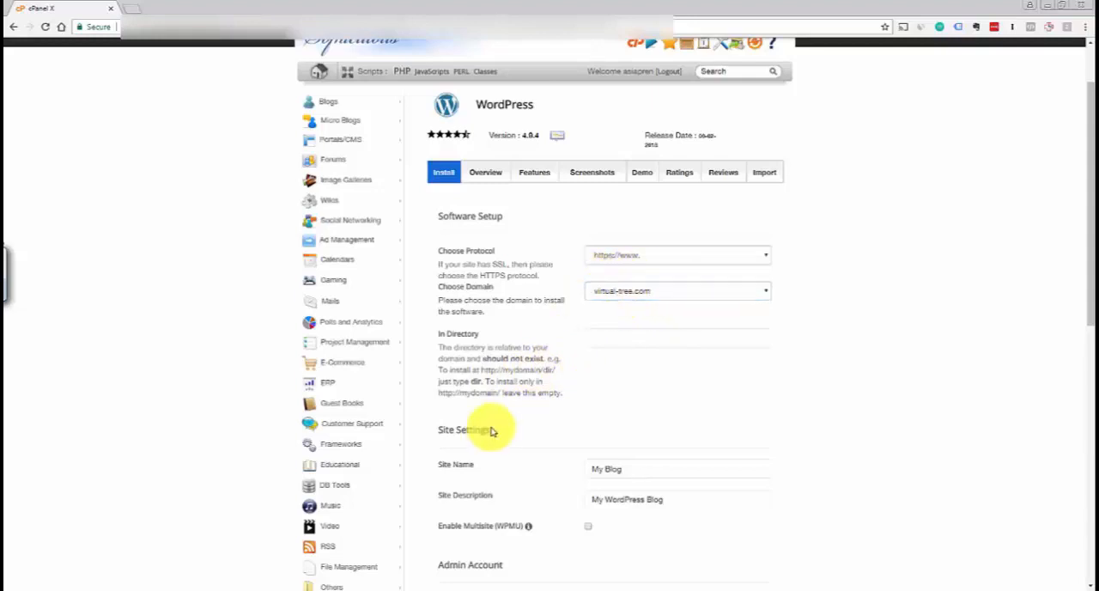
pyautogui.click(626, 341)
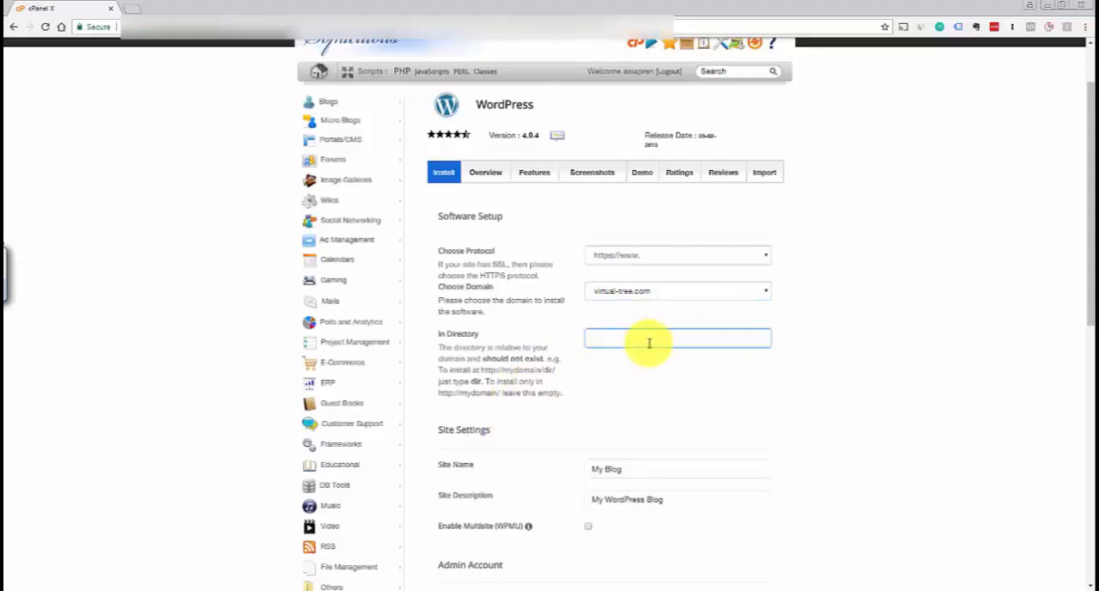
pyautogui.click(630, 294)
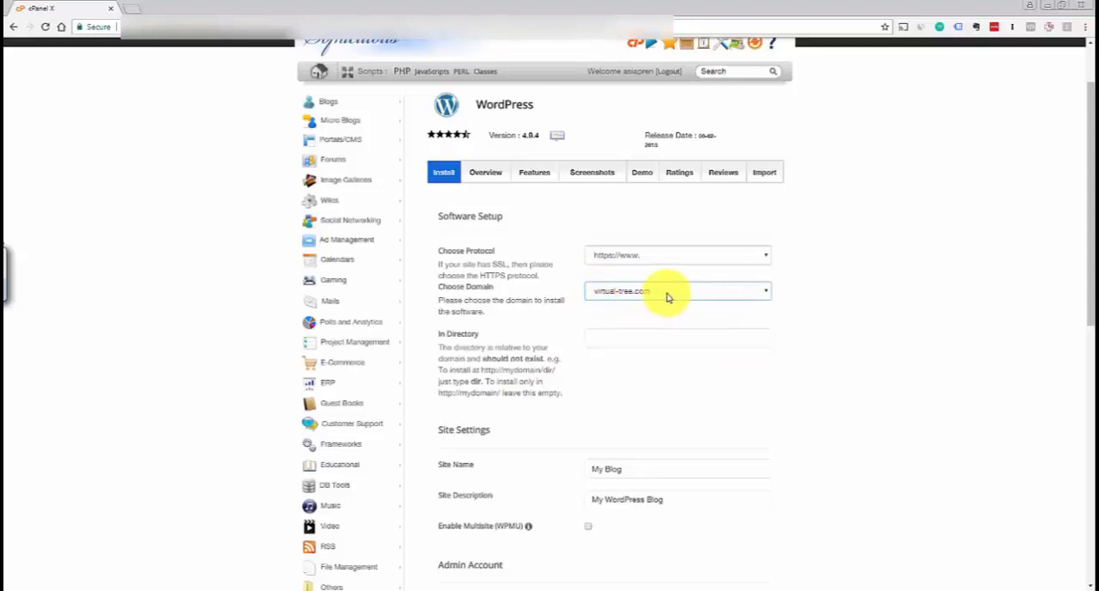
pyautogui.click(640, 338)
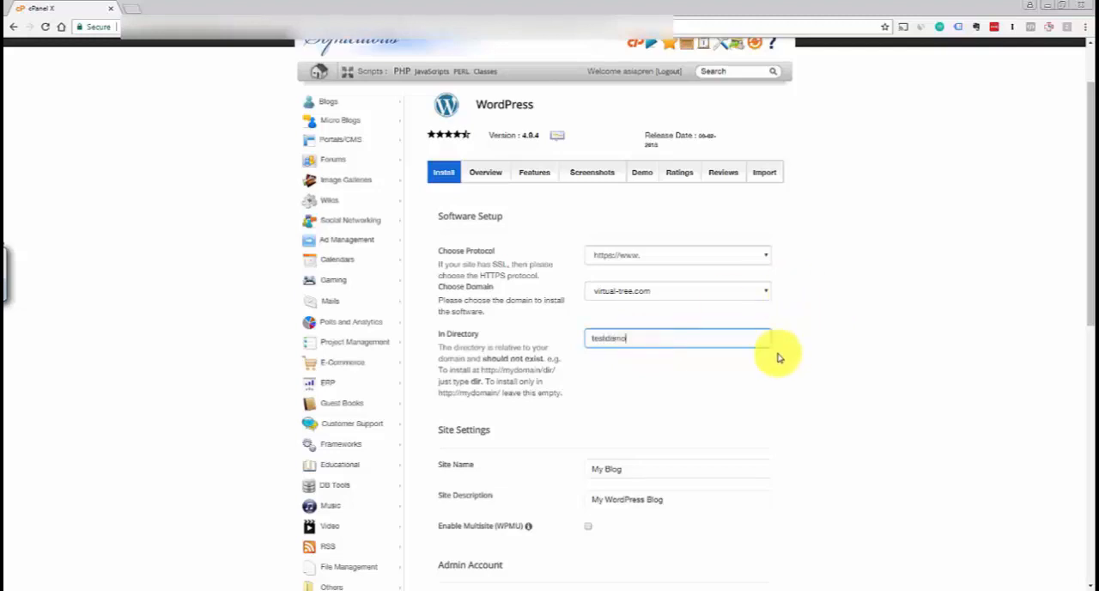
pyautogui.click(754, 384)
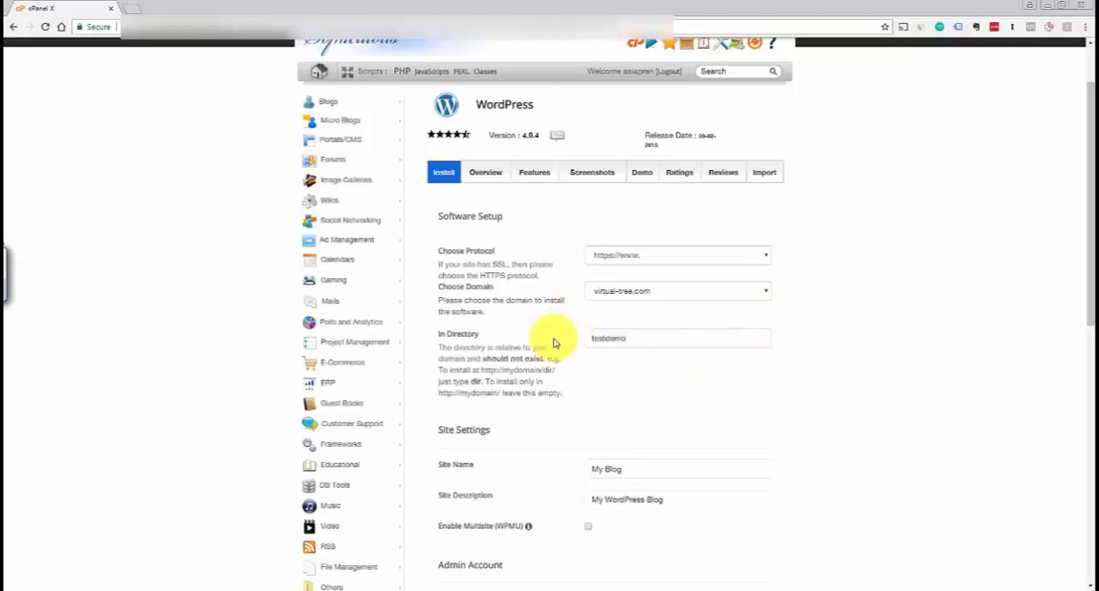
pyautogui.click(618, 339)
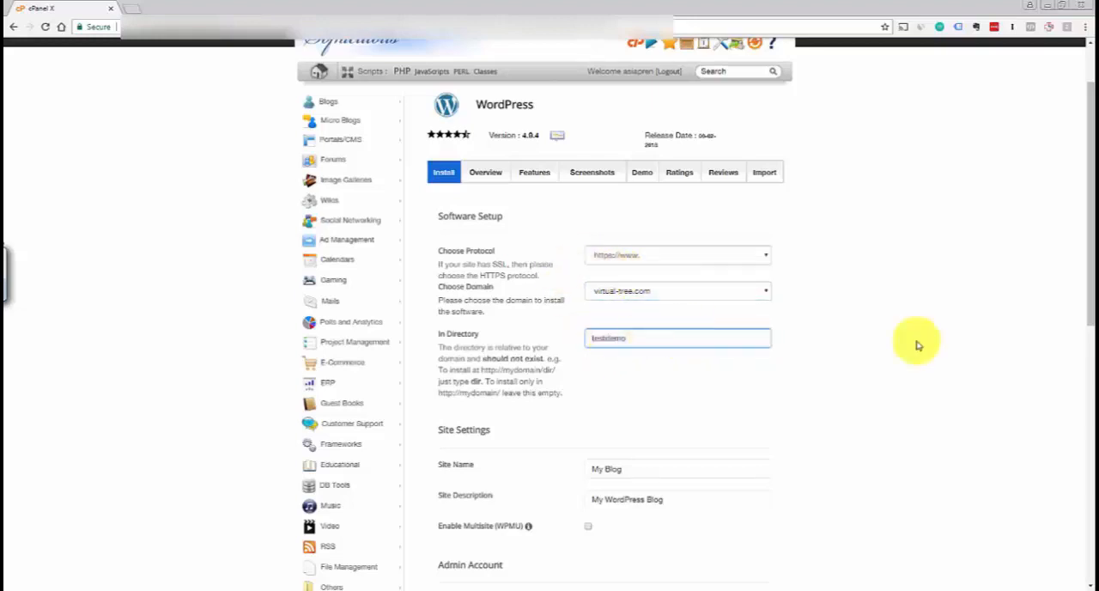
pyautogui.click(1042, 347)
pyautogui.moveTo(1087, 314); pyautogui.dragTo(1090, 365)
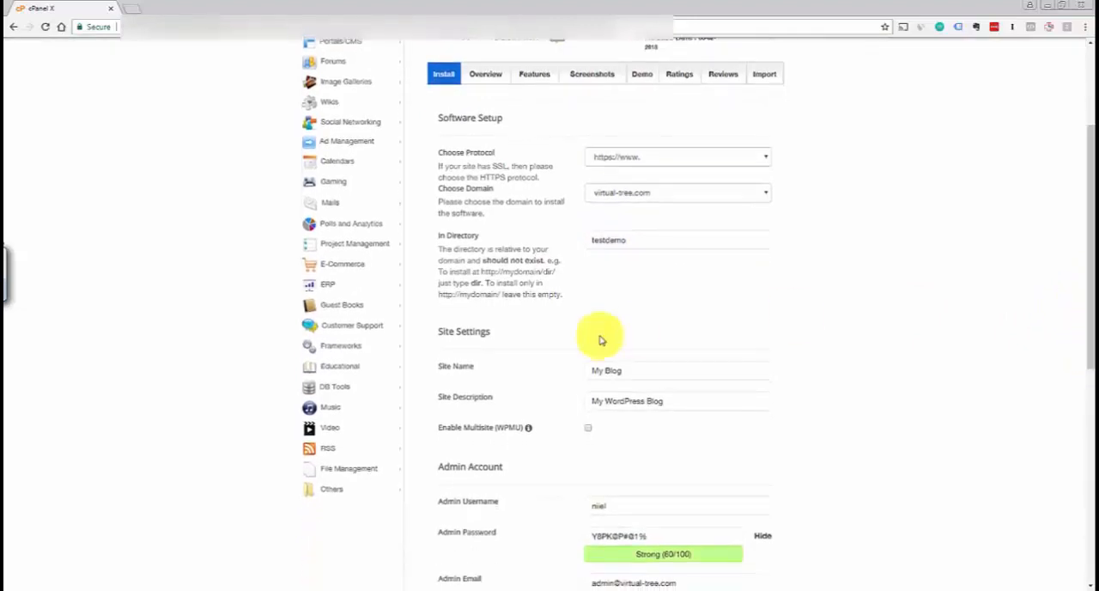
# Set the site name of the WordPress installation to My Test Site
pyautogui.click(647, 373)
pyautogui.moveTo(646, 373); pyautogui.dragTo(314, 390)
pyautogui.press('Right')
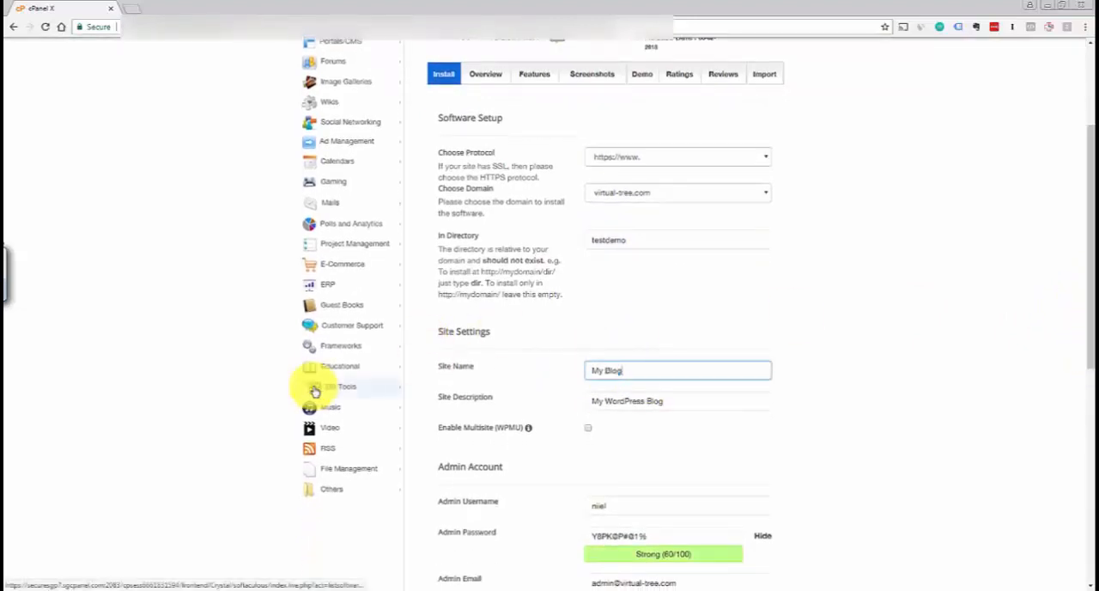
pyautogui.hotkey('ctrl', 'shift', 'Left')
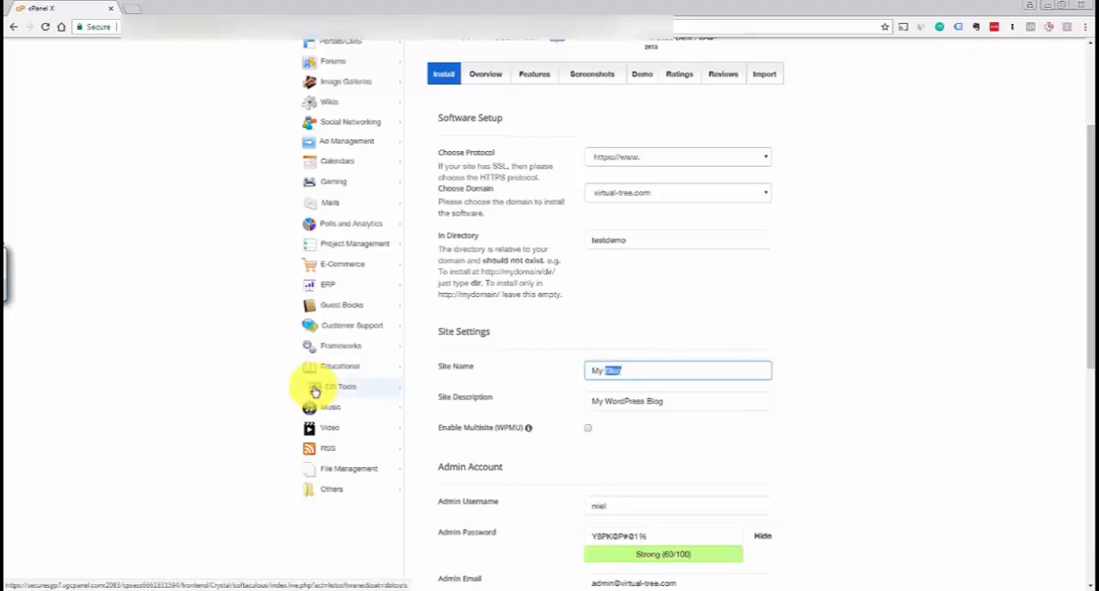
pyautogui.write('Test Site')
# Change the site description to My Test Site as well
pyautogui.press('Tab')
pyautogui.press('End')
pyautogui.hotkey('ctrl', 'shift', 'Left')
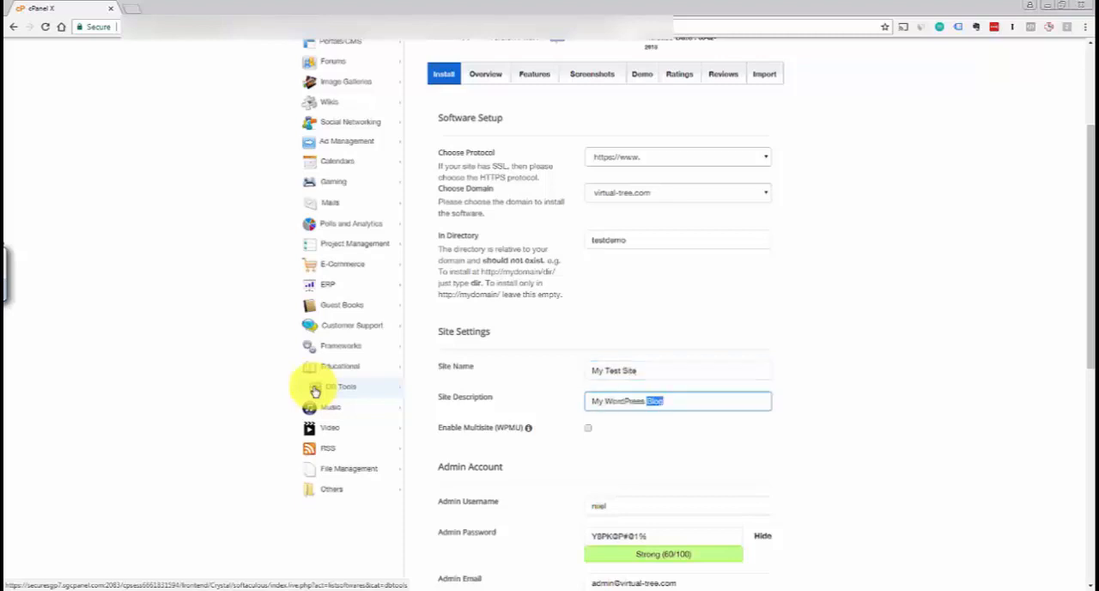
pyautogui.hotkey('ctrl', 'shift', 'Left')
pyautogui.write('Test Site')
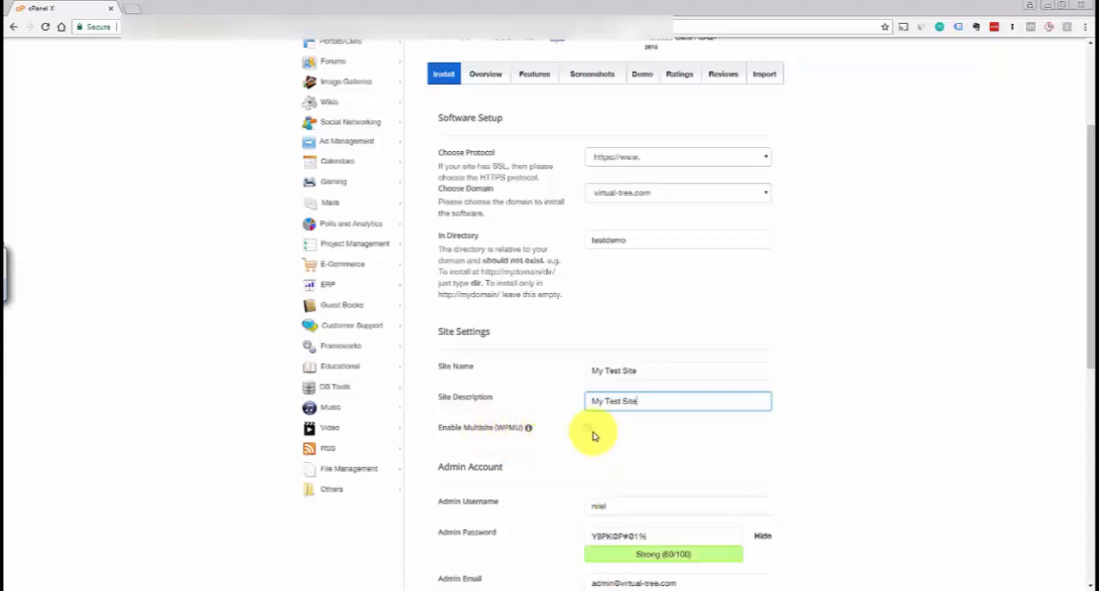
# Replace the default admin username in the Admin Account section with a custom username
pyautogui.scroll(-1, 1091, 378)
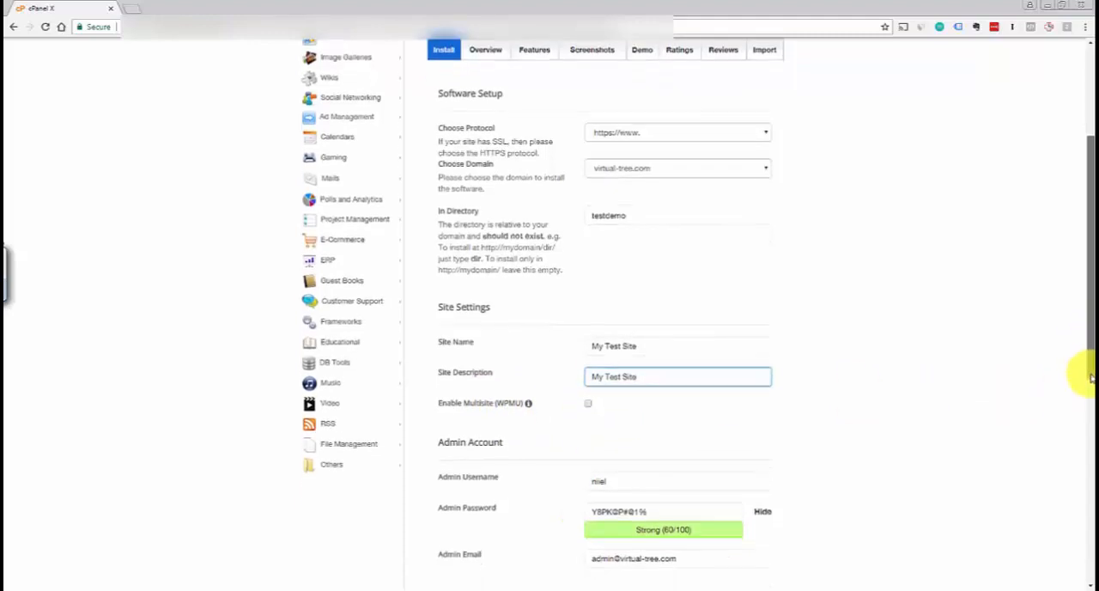
pyautogui.scroll(-2, 1083, 382)
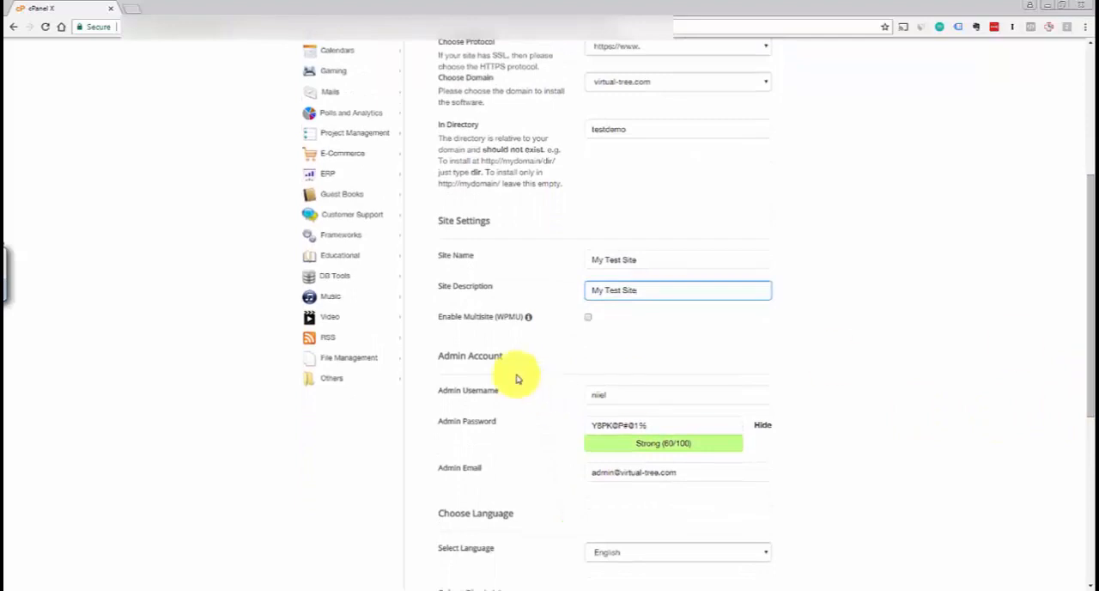
pyautogui.click(478, 391)
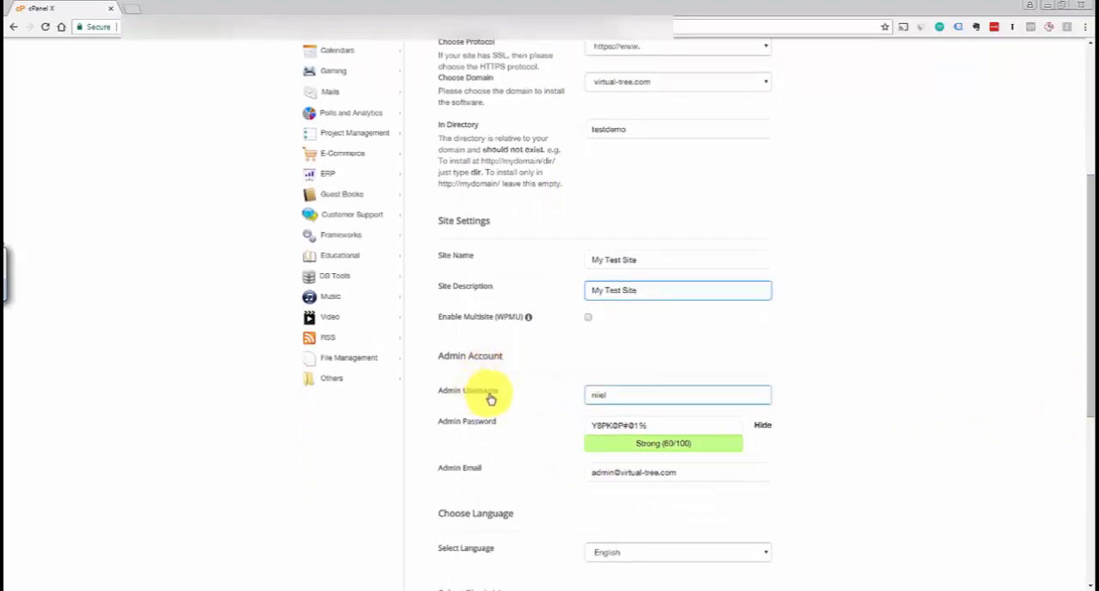
pyautogui.doubleClick(595, 395)
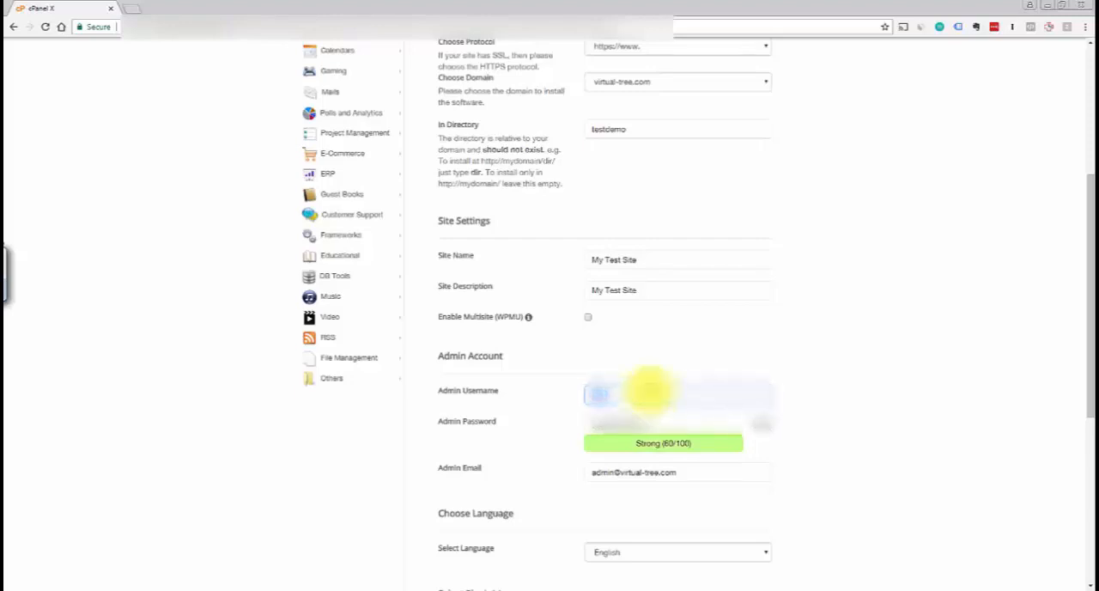
pyautogui.press('BackSpace')
pyautogui.doubleClick(649, 393)
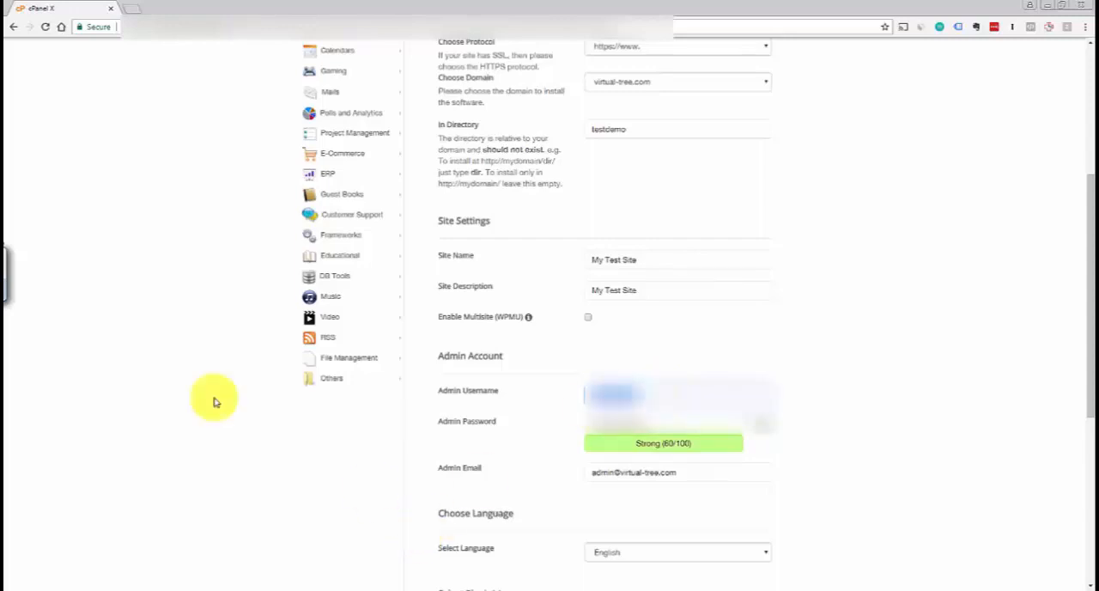
# Highlight the value of the Admin Password field in the Admin Account section
pyautogui.doubleClick(667, 420)
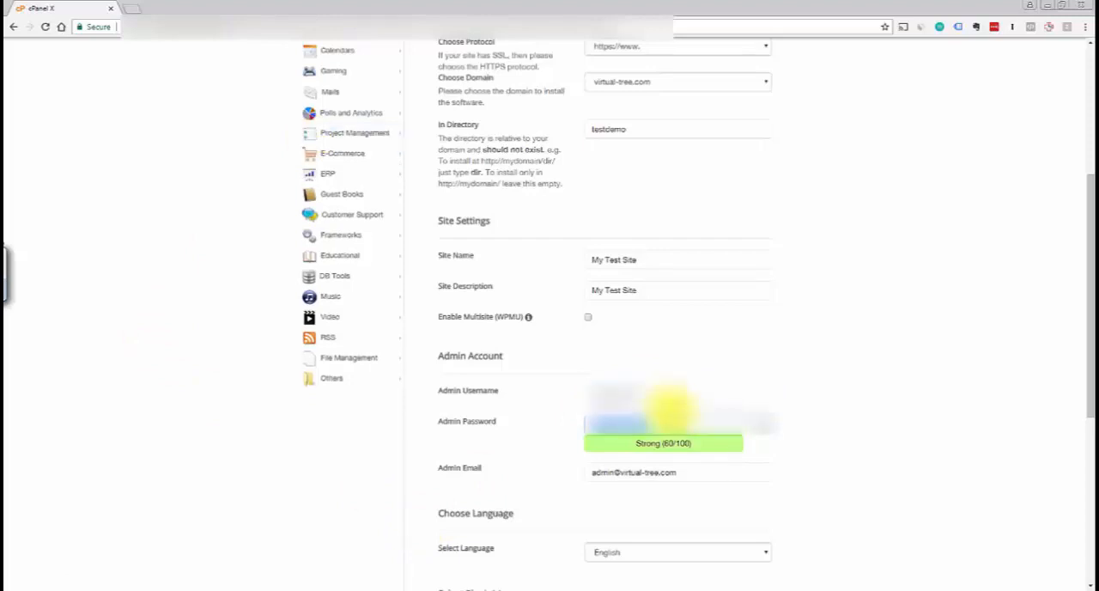
pyautogui.click(669, 414)
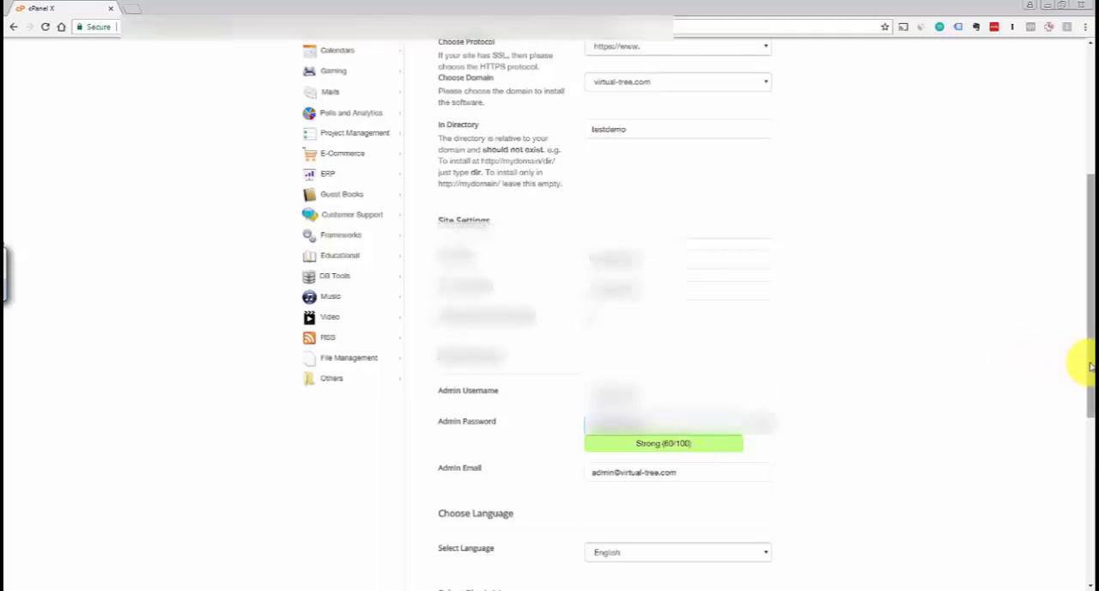
pyautogui.scroll(-1, 1079, 378)
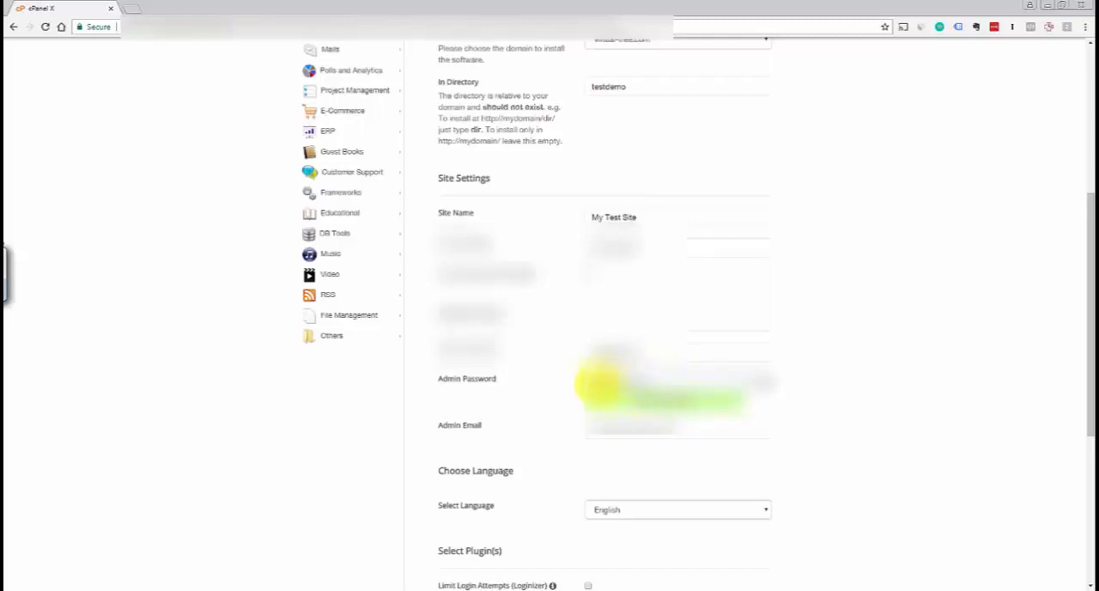
pyautogui.moveTo(591, 385); pyautogui.dragTo(651, 379)
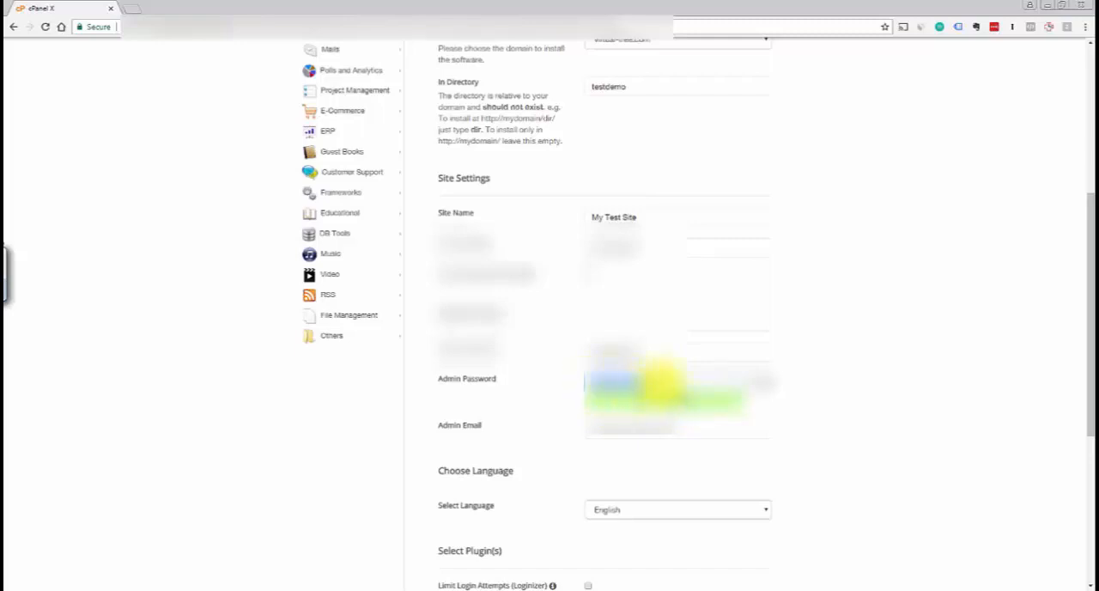
pyautogui.click(661, 383)
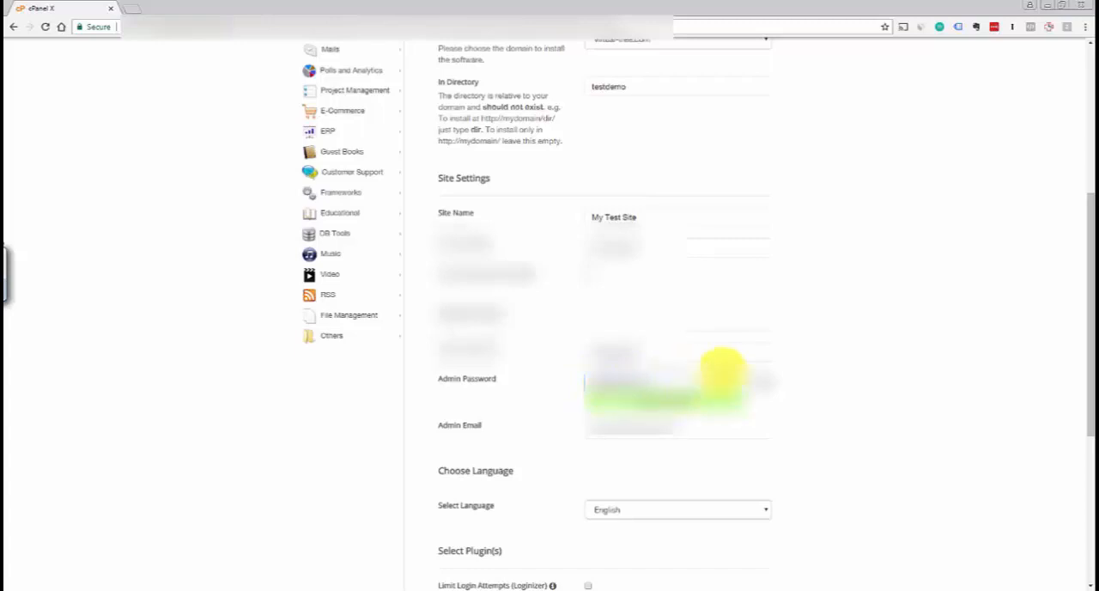
# Replace the default admin email in the Admin Account section with the site's contact email address
pyautogui.moveTo(1090, 394); pyautogui.dragTo(1087, 385)
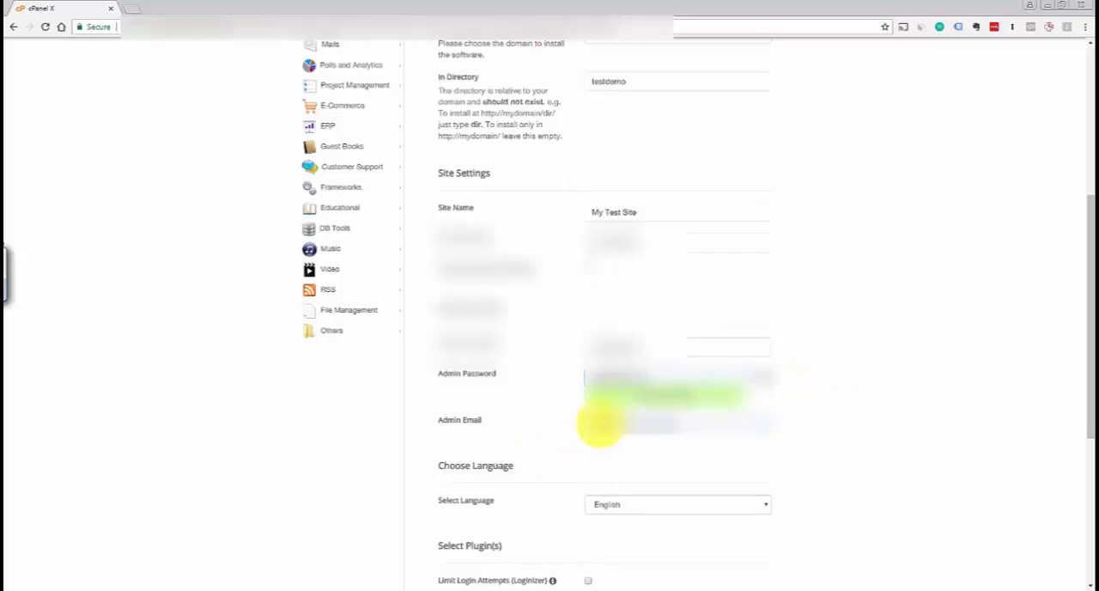
pyautogui.click(606, 420)
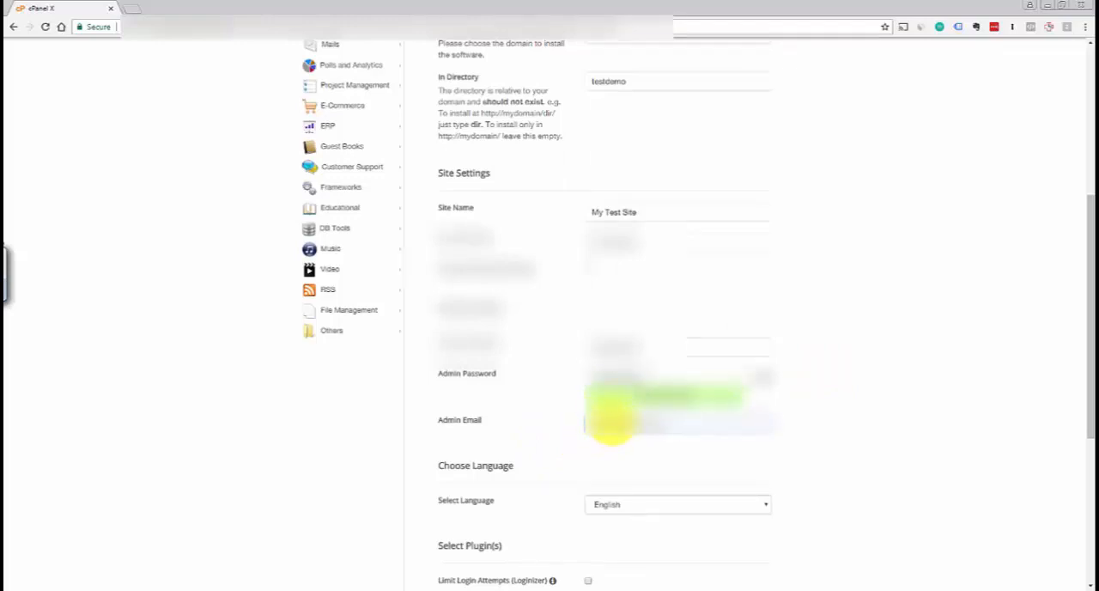
pyautogui.click(1064, 378)
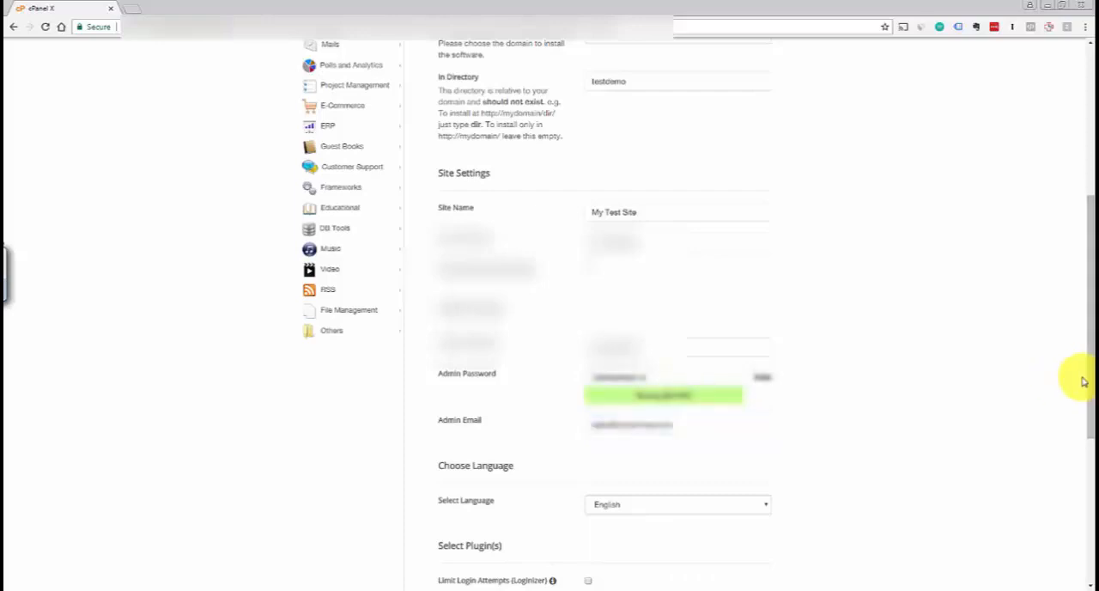
# Review the language, plugin and theme options, keeping English, no plugins and the theme None
pyautogui.moveTo(1086, 421); pyautogui.dragTo(1085, 424)
pyautogui.scroll(-2, 994, 369)
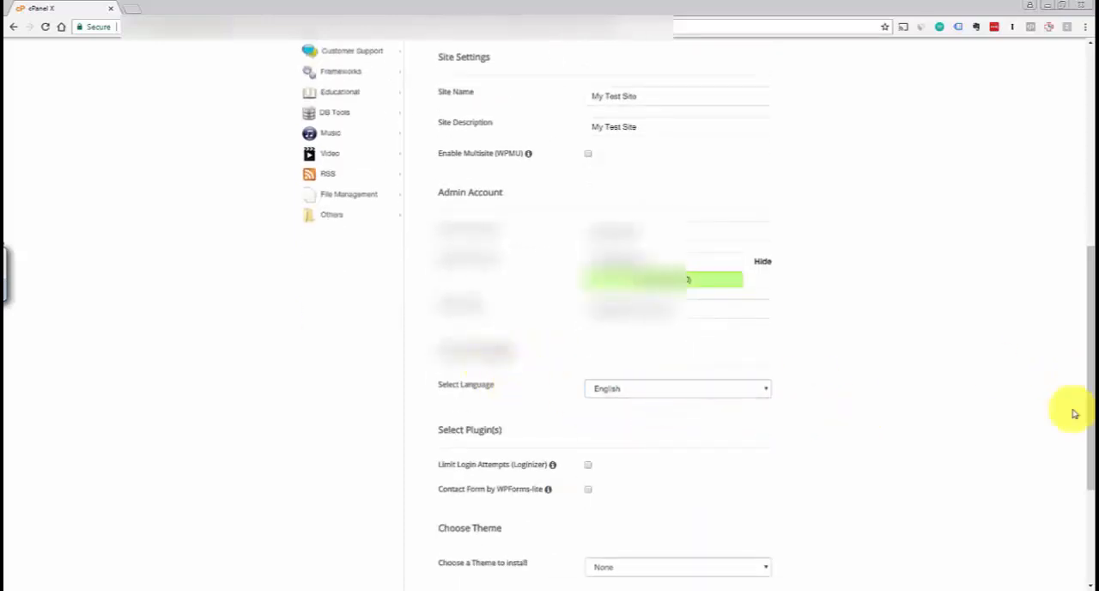
pyautogui.moveTo(1090, 417); pyautogui.dragTo(1084, 457)
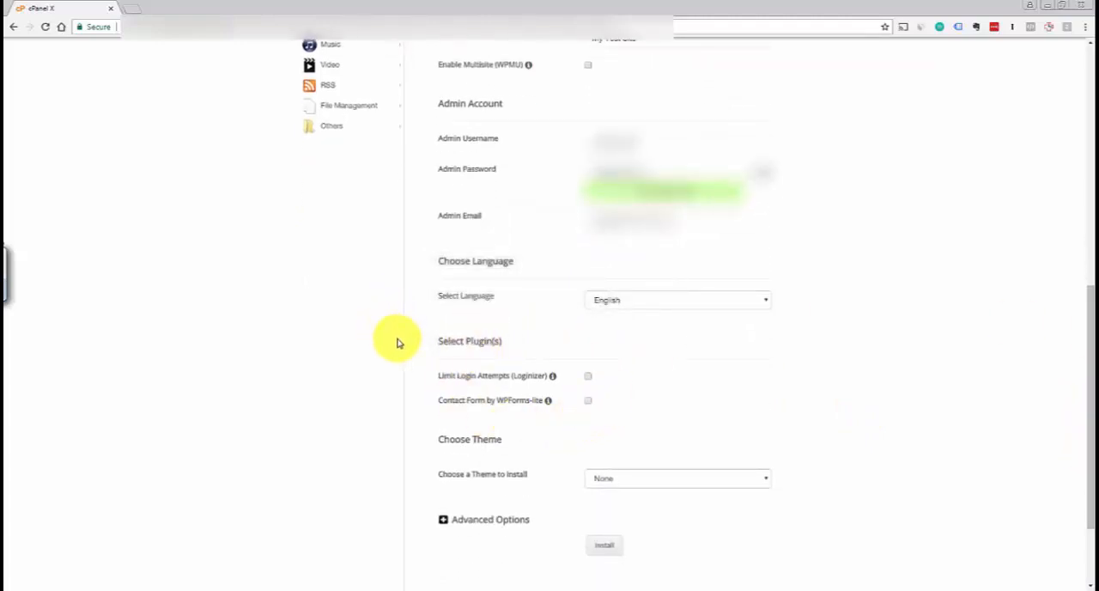
pyautogui.moveTo(566, 393)
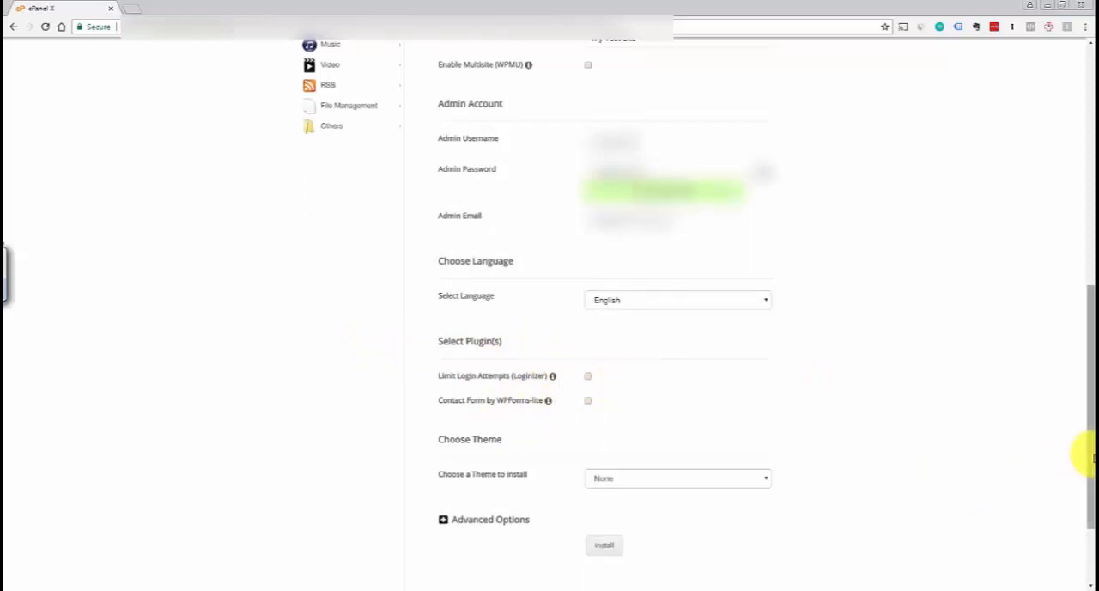
pyautogui.moveTo(1090, 455); pyautogui.dragTo(1090, 459)
pyautogui.click(765, 472)
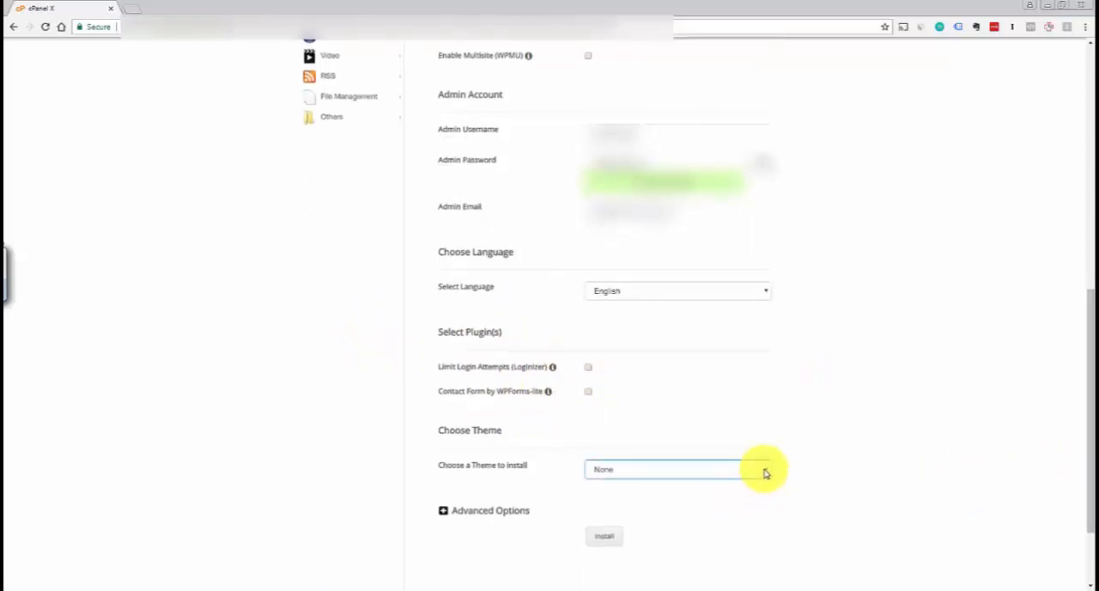
pyautogui.click(820, 468)
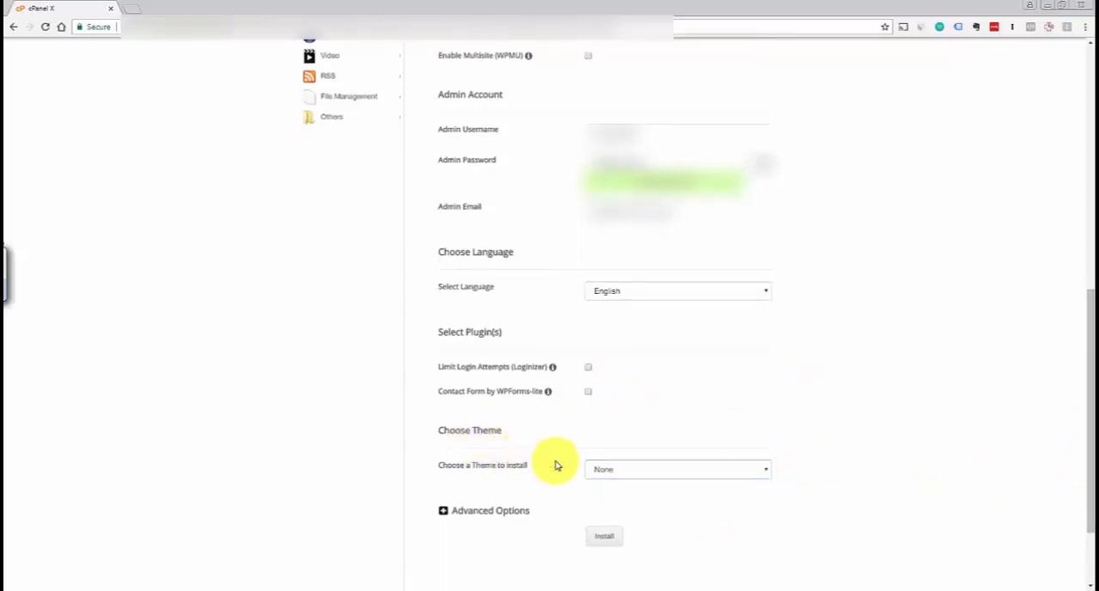
# Expand Advanced Options to examine the database name and table prefix, and collapse the section again
pyautogui.click(443, 512)
pyautogui.moveTo(1088, 446); pyautogui.dragTo(1080, 508)
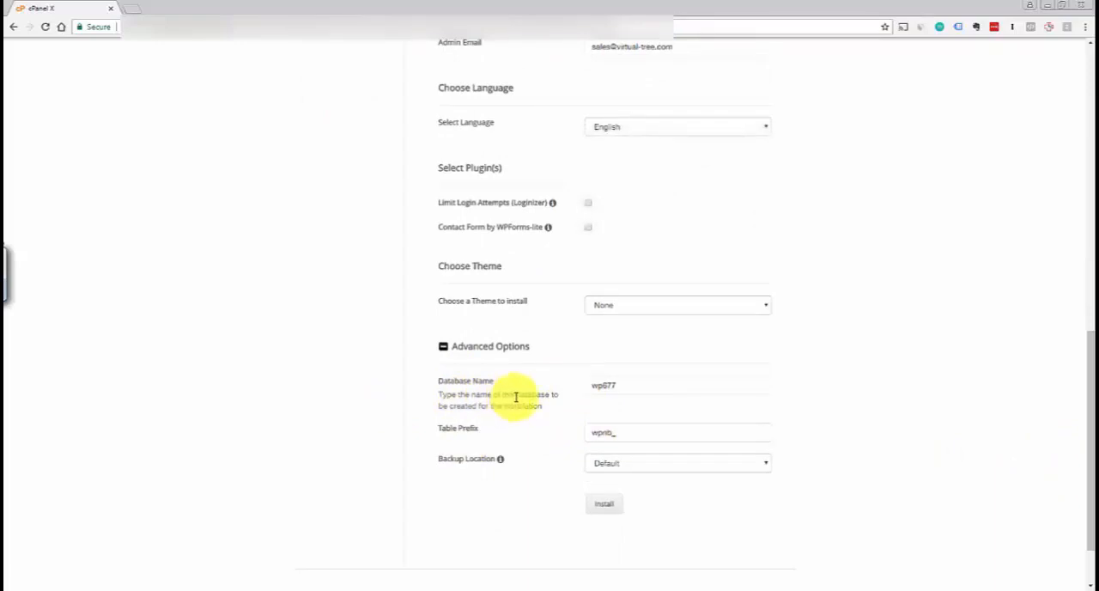
pyautogui.click(653, 387)
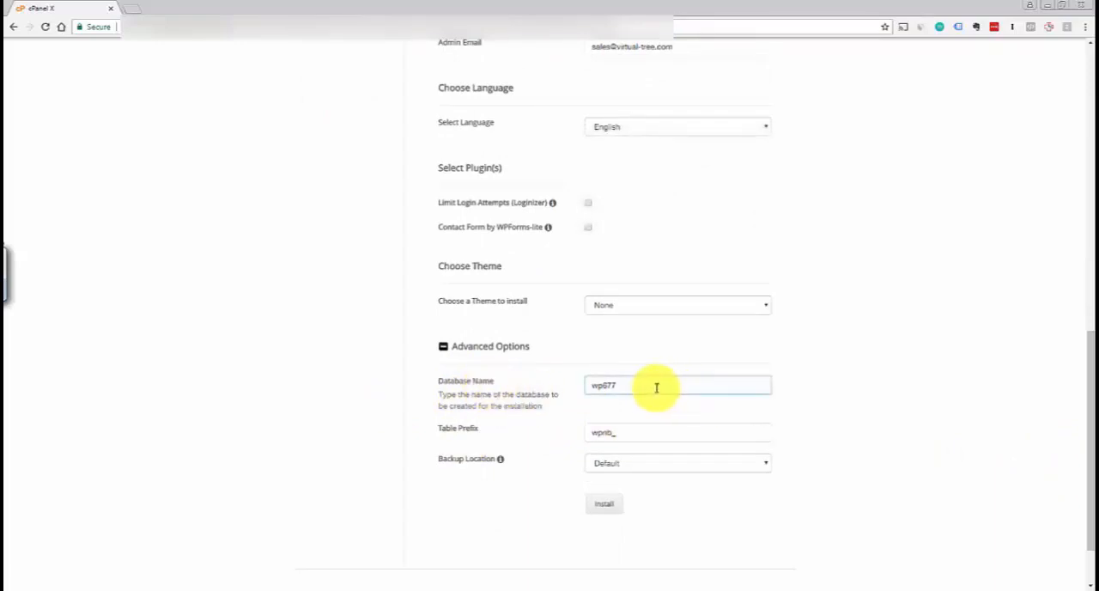
pyautogui.click(621, 431)
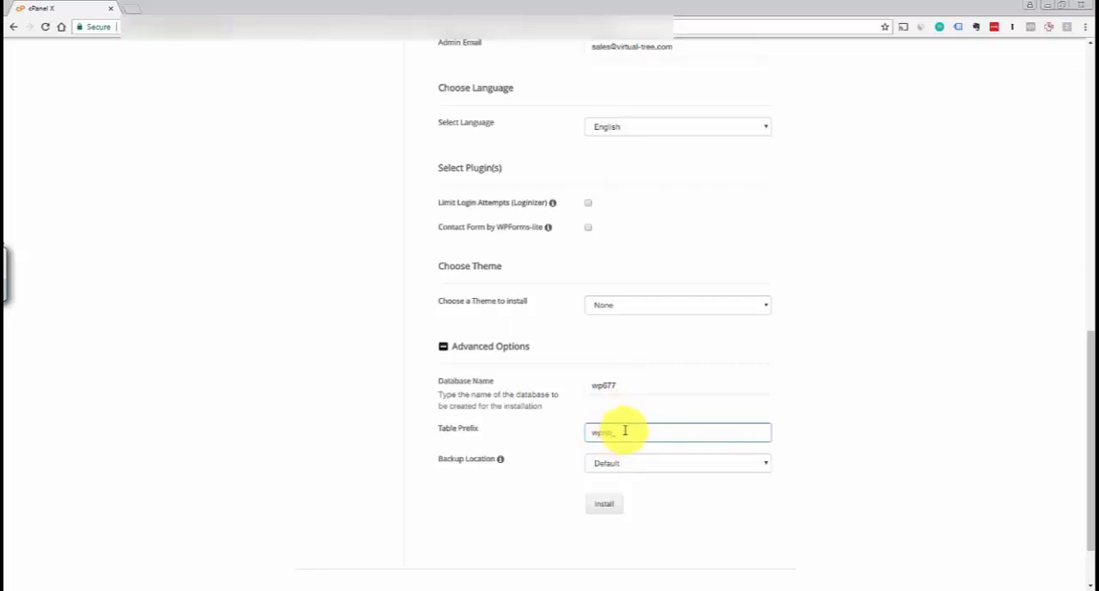
pyautogui.click(545, 380)
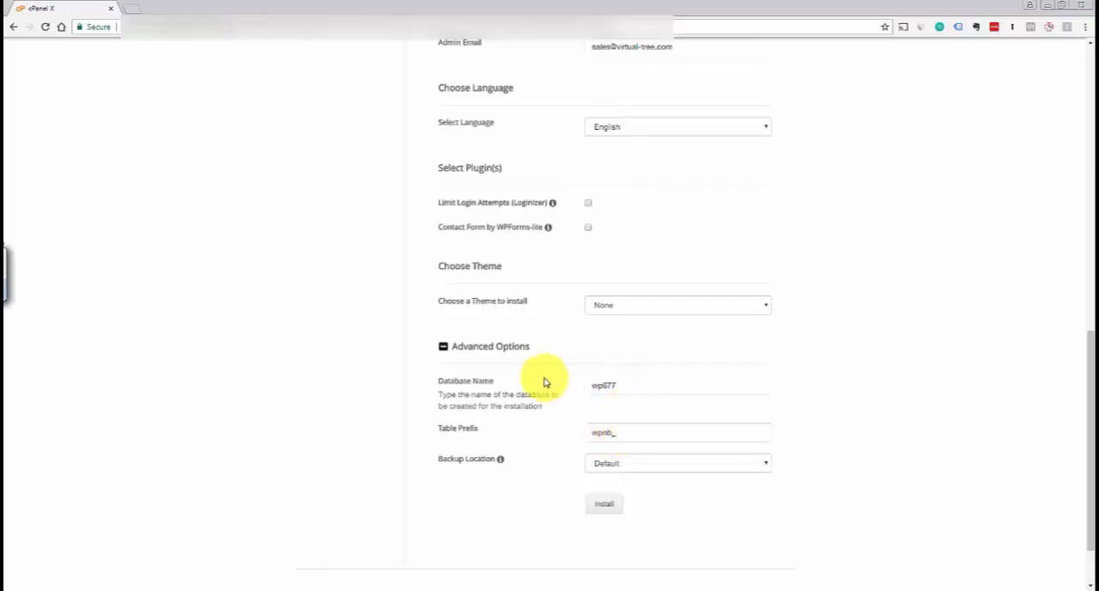
pyautogui.click(443, 348)
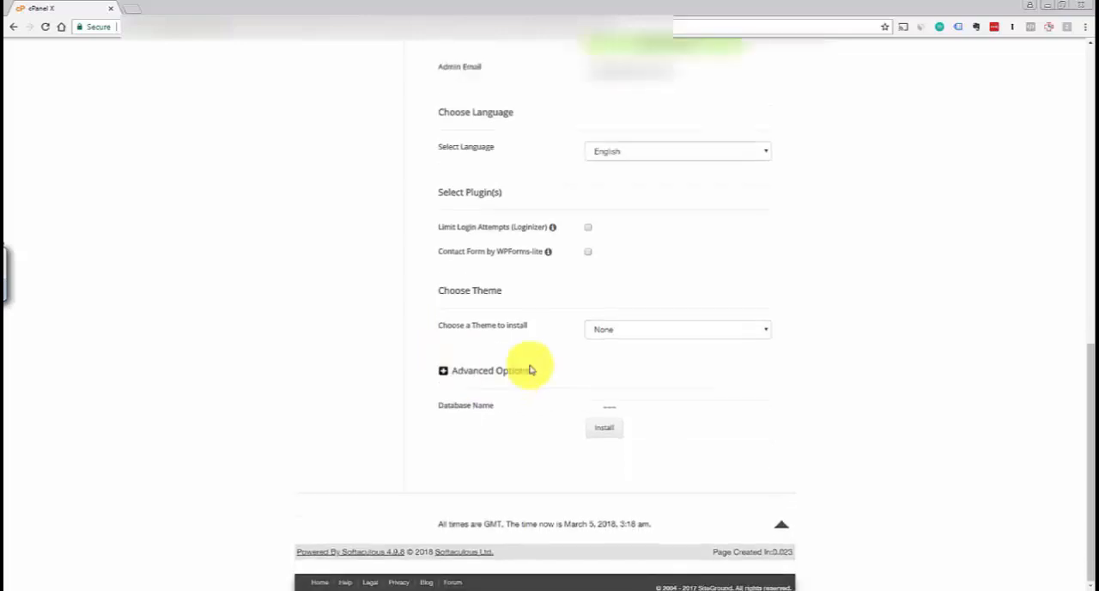
# Run the WordPress installation and highlight the administrative URL on the resulting page
pyautogui.click(608, 428)
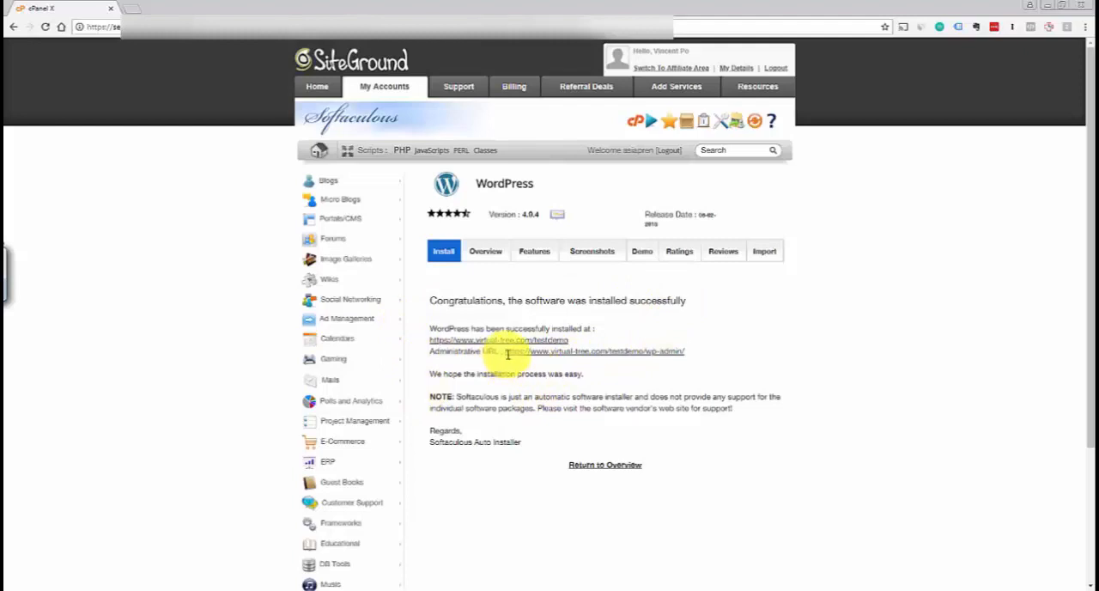
pyautogui.moveTo(504, 353); pyautogui.dragTo(694, 358)
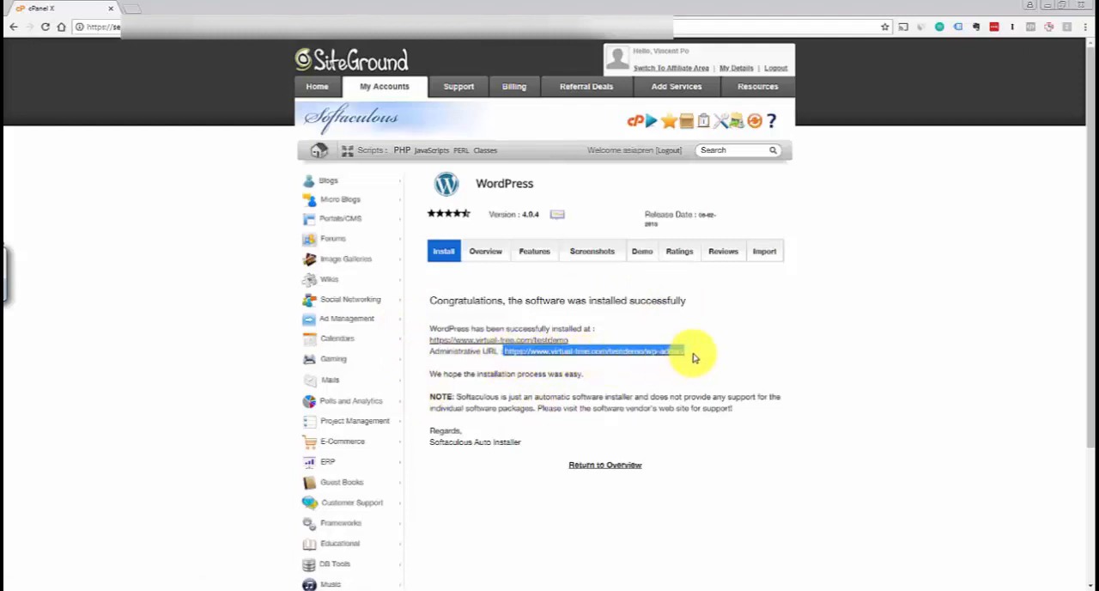
pyautogui.click(696, 358)
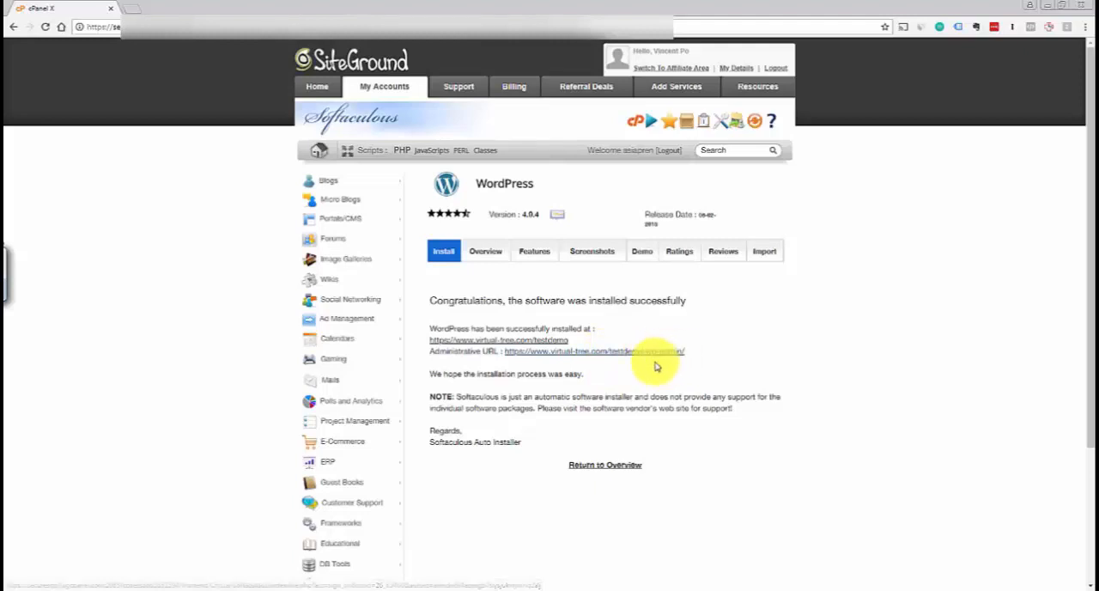
# Open the new site's administrative URL in a new browser tab and switch to that tab
pyautogui.rightClick(571, 354)
pyautogui.click(602, 358)
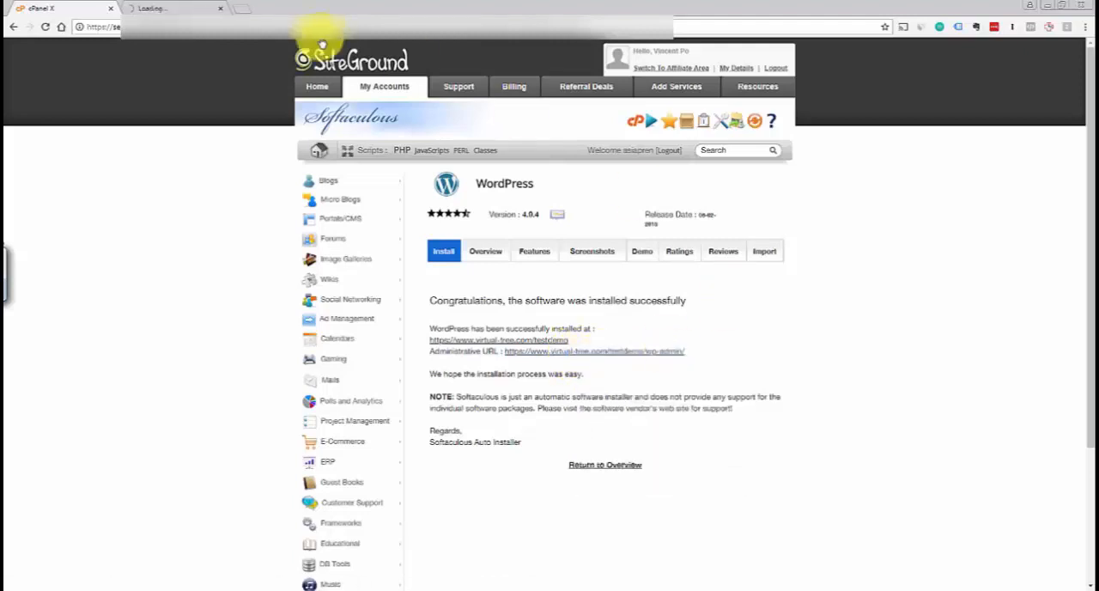
pyautogui.click(155, 10)
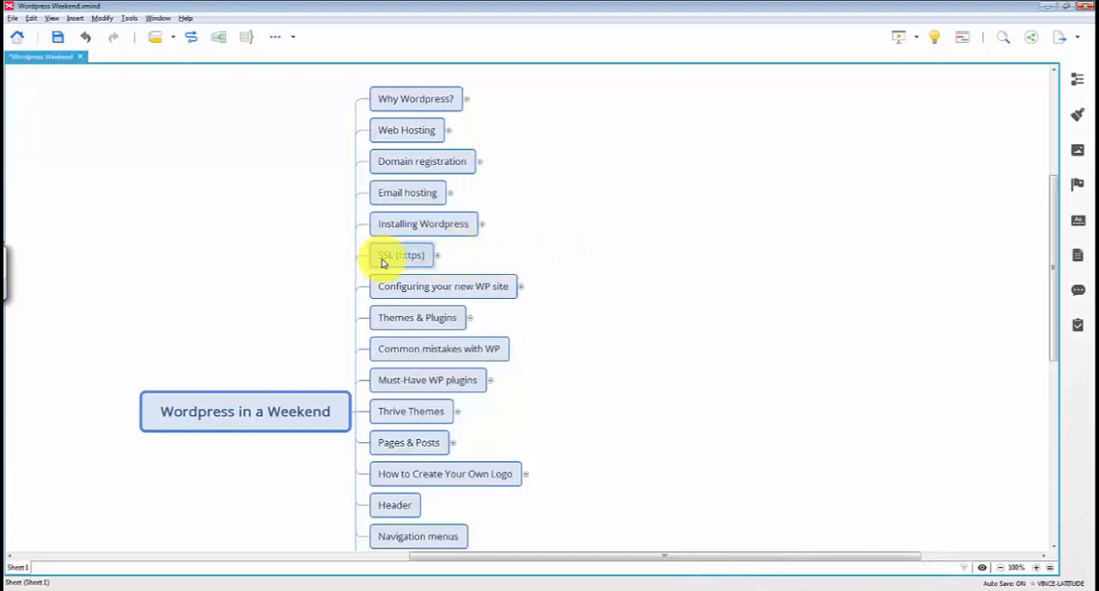
# In the XMind map, expand SSL (https) and highlight "Secure Sockets Layer" and "Why do you need it?"
pyautogui.click(436, 259)
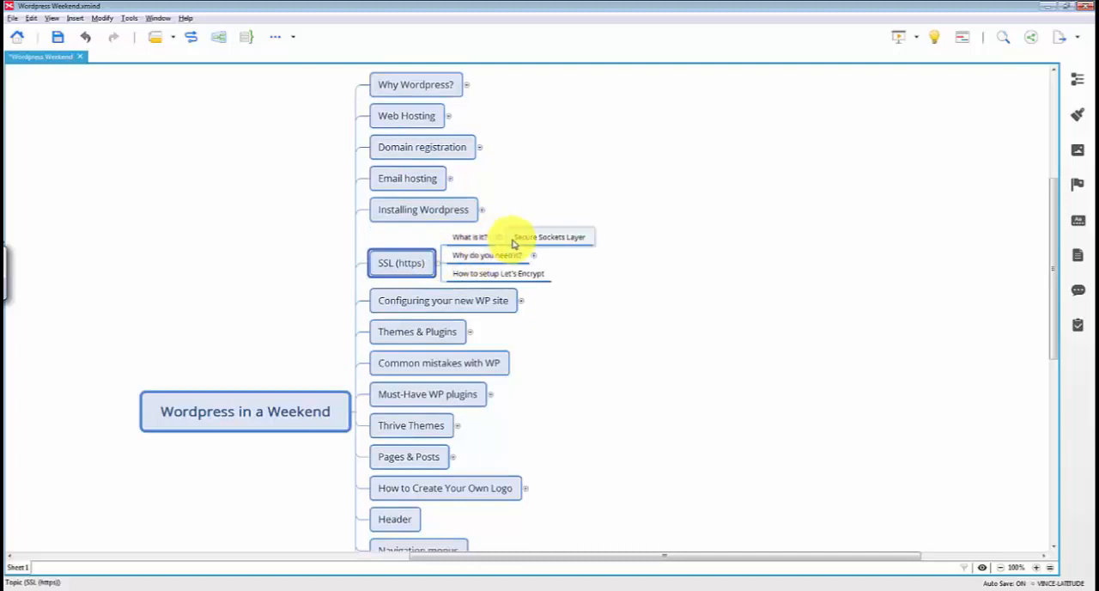
pyautogui.click(576, 245)
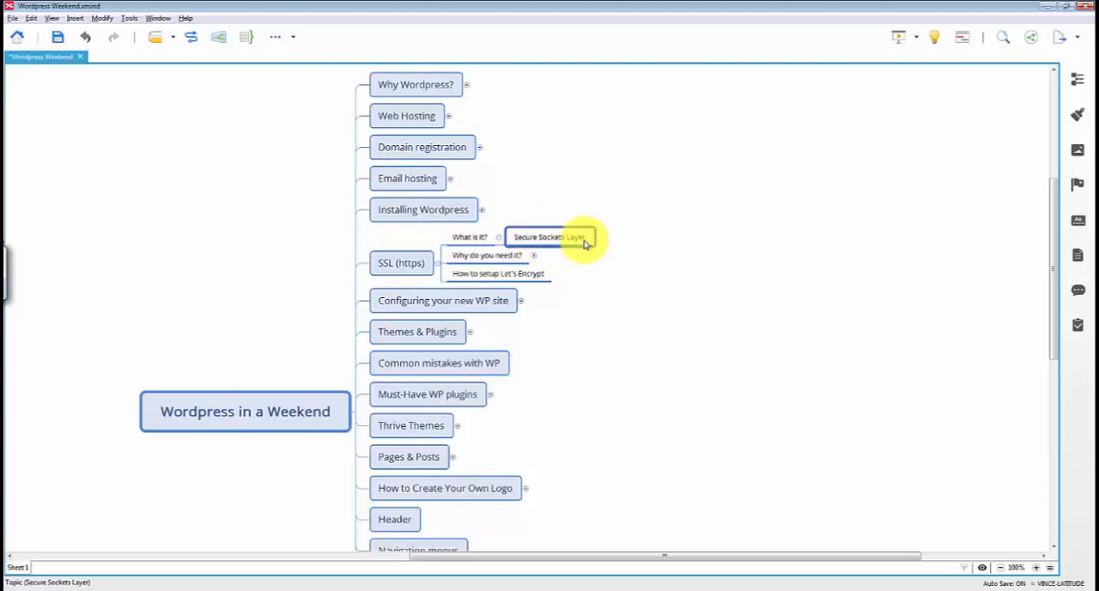
pyautogui.click(486, 262)
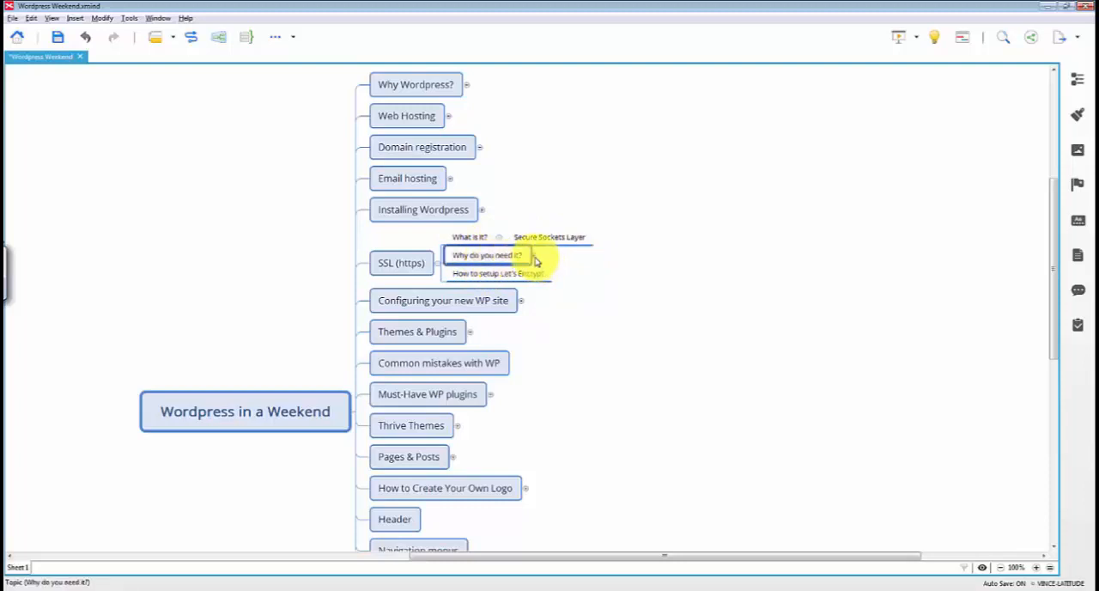
# Expand "Why do you need it?" and highlight Google, e.g. Chrome, Payment pages and Stripe, followed by SSL (https) and "How to setup Let's Encrypt"
pyautogui.click(532, 255)
pyautogui.click(562, 249)
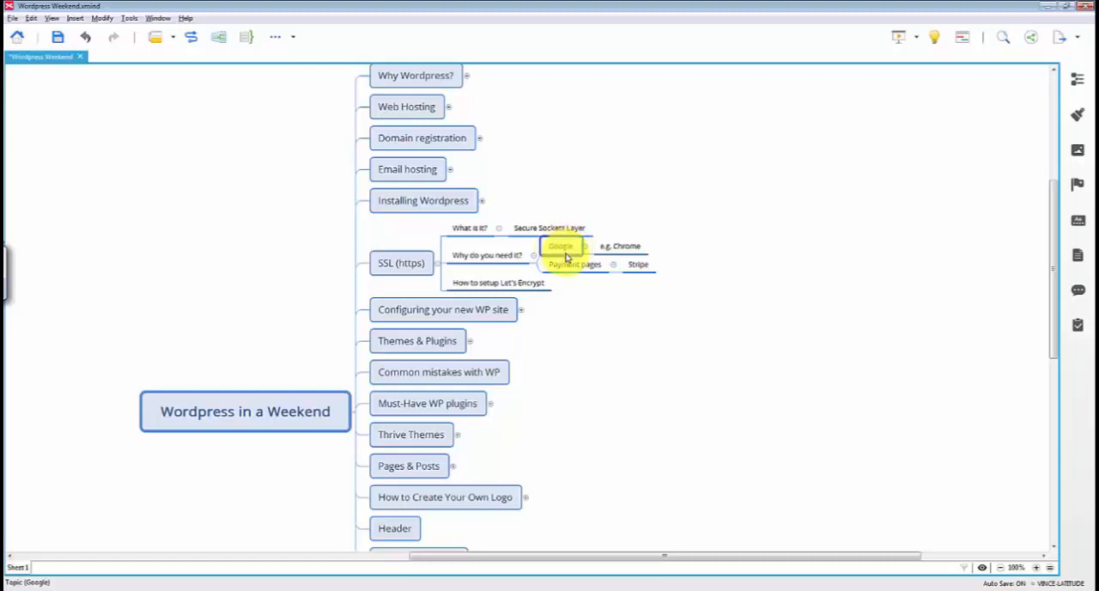
pyautogui.click(620, 250)
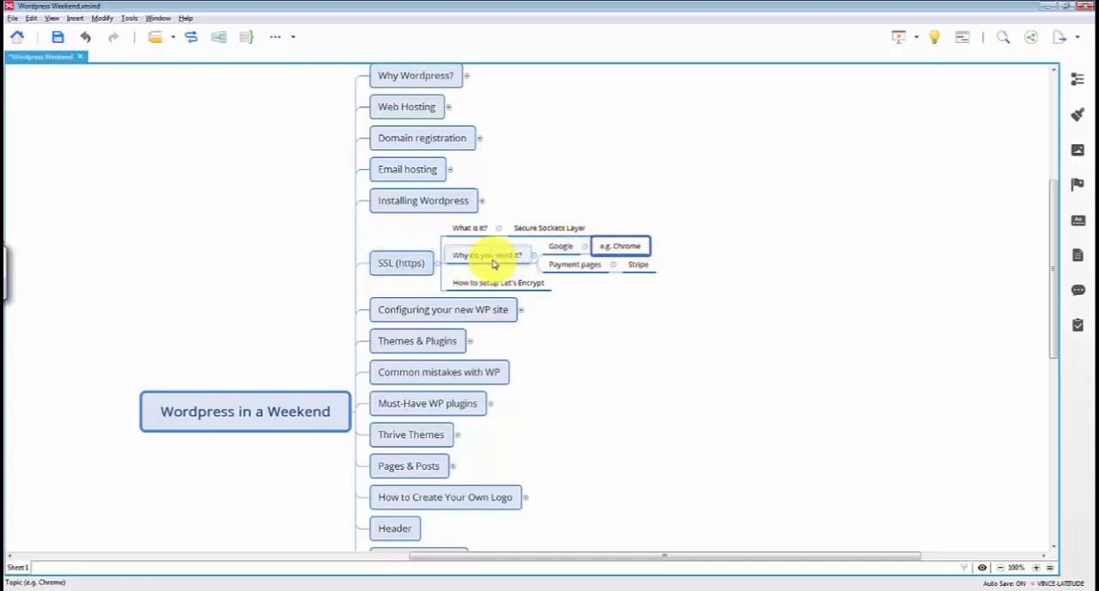
pyautogui.click(565, 253)
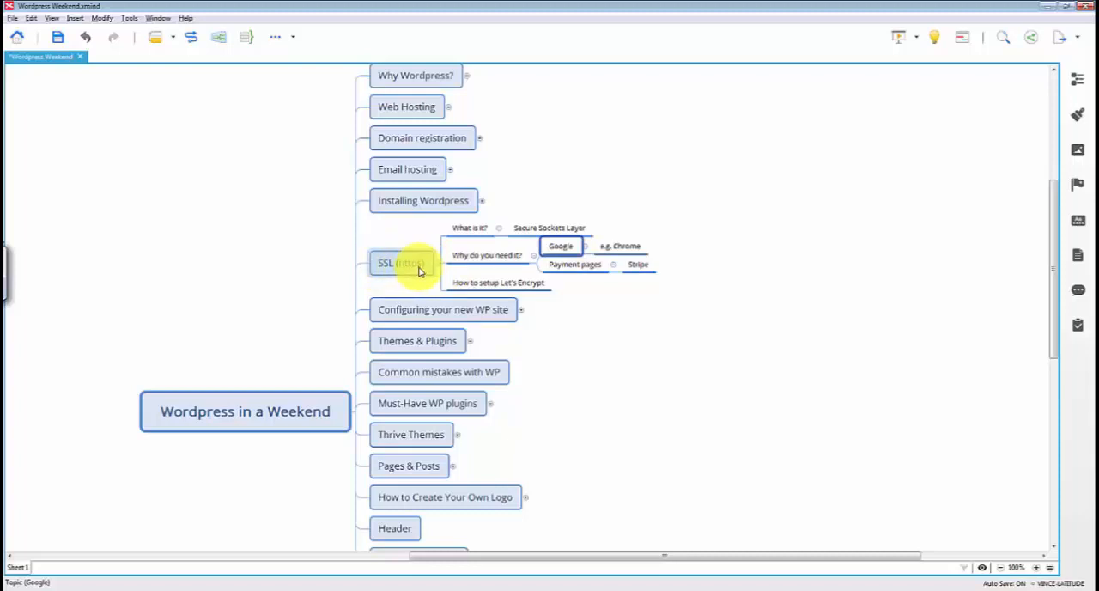
pyautogui.click(568, 272)
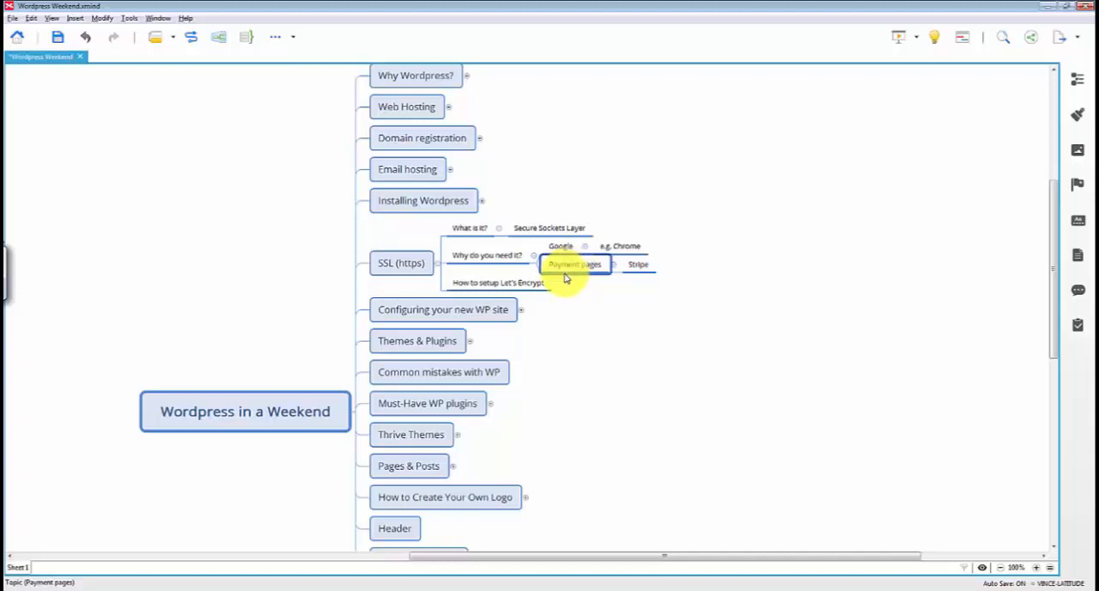
pyautogui.click(640, 270)
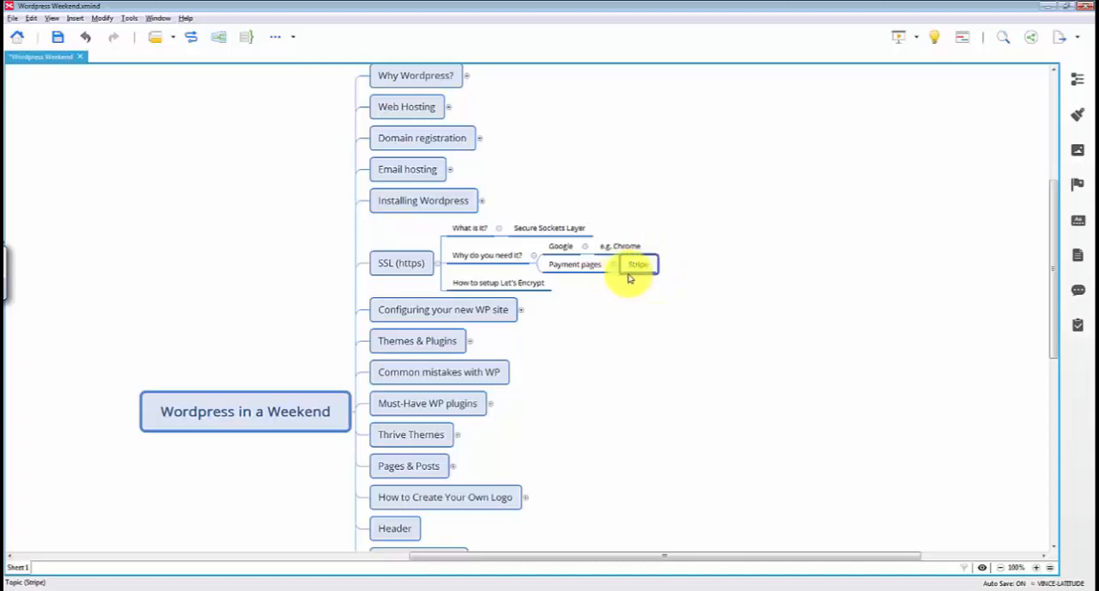
pyautogui.click(420, 269)
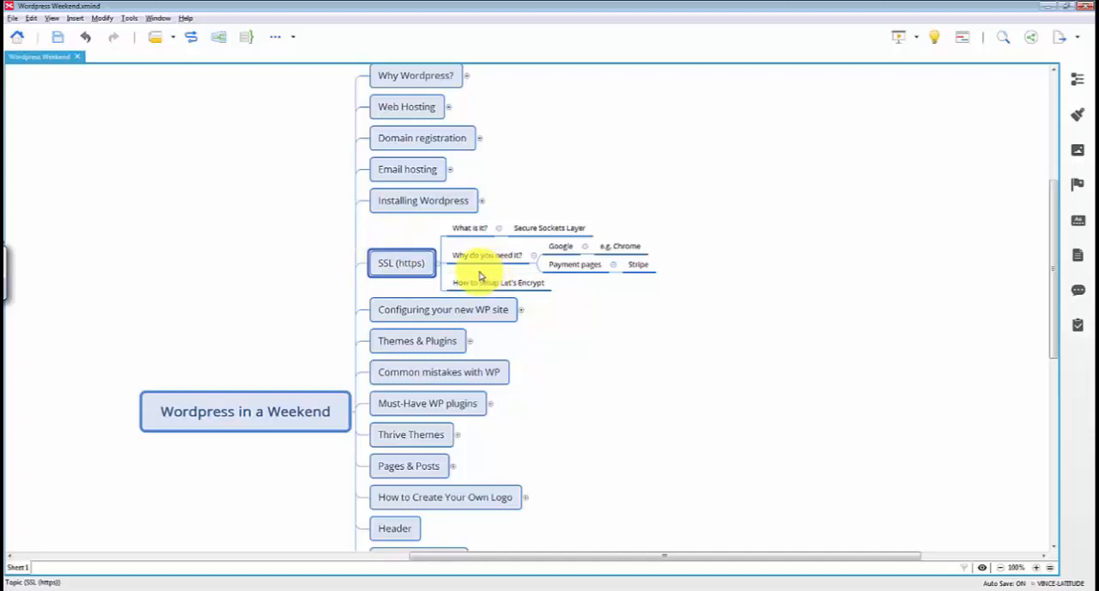
pyautogui.click(530, 289)
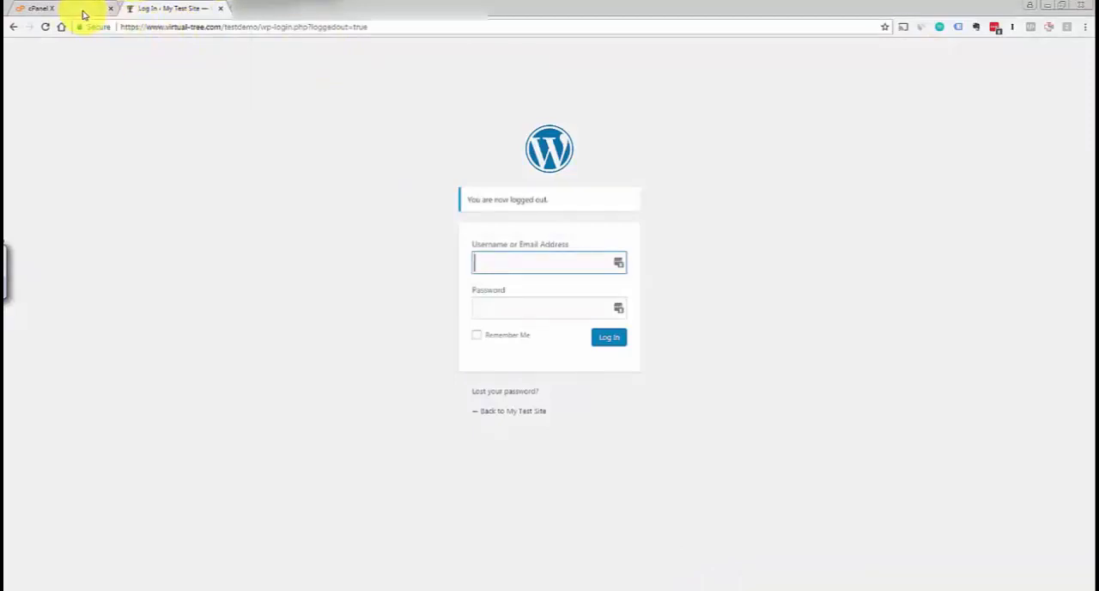
pyautogui.click(61, 26)
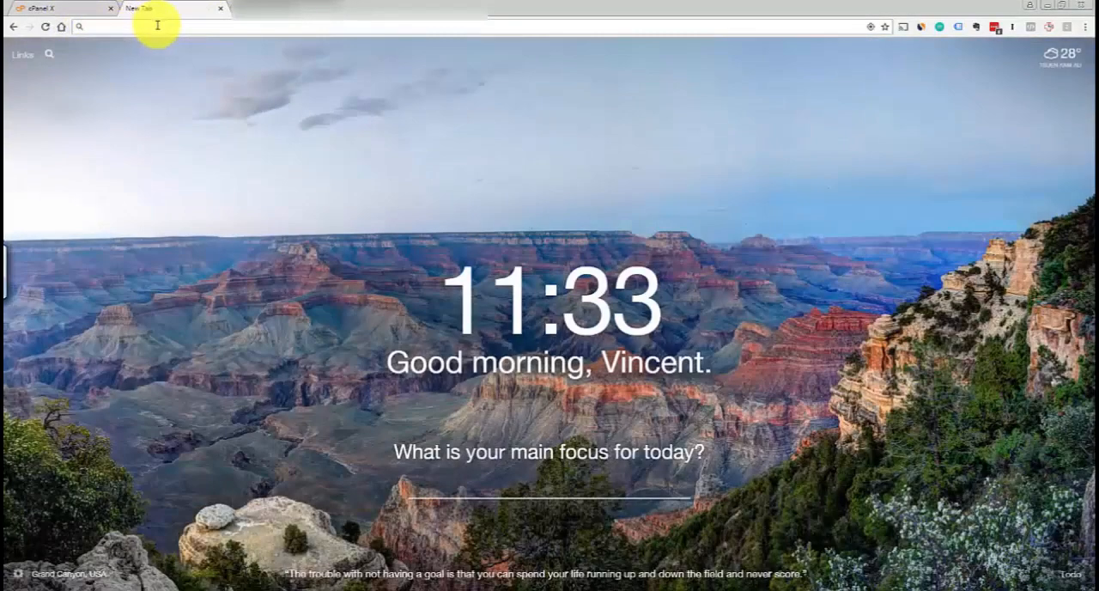
pyautogui.write('https://www.virtual-max.com/academy/wp-login.php?loggedout=true')
pyautogui.hotkey('ctrl', 'z')
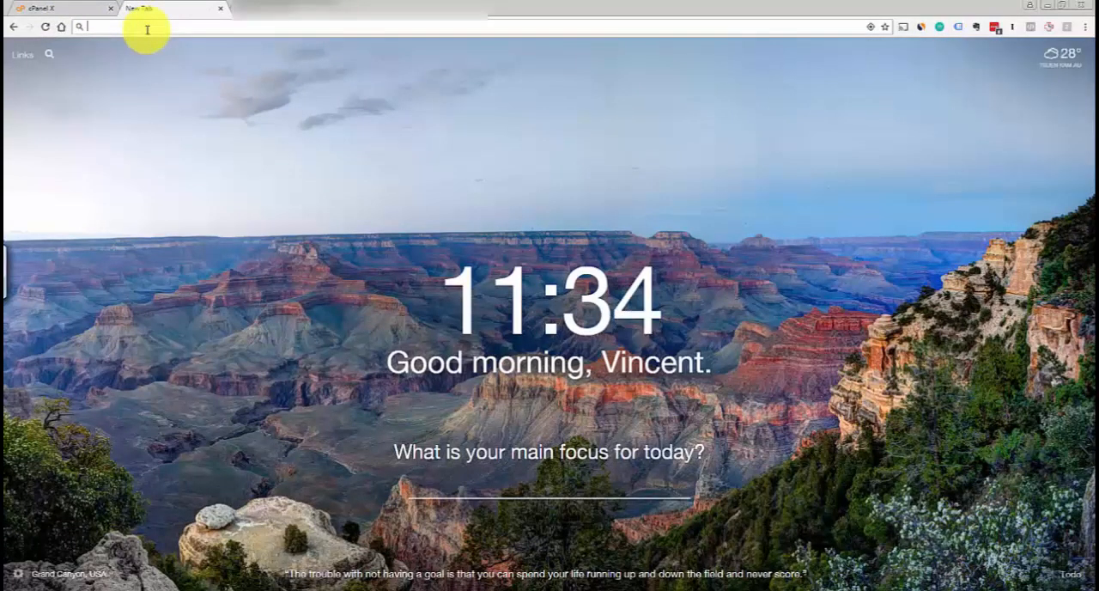
pyautogui.click(12, 26)
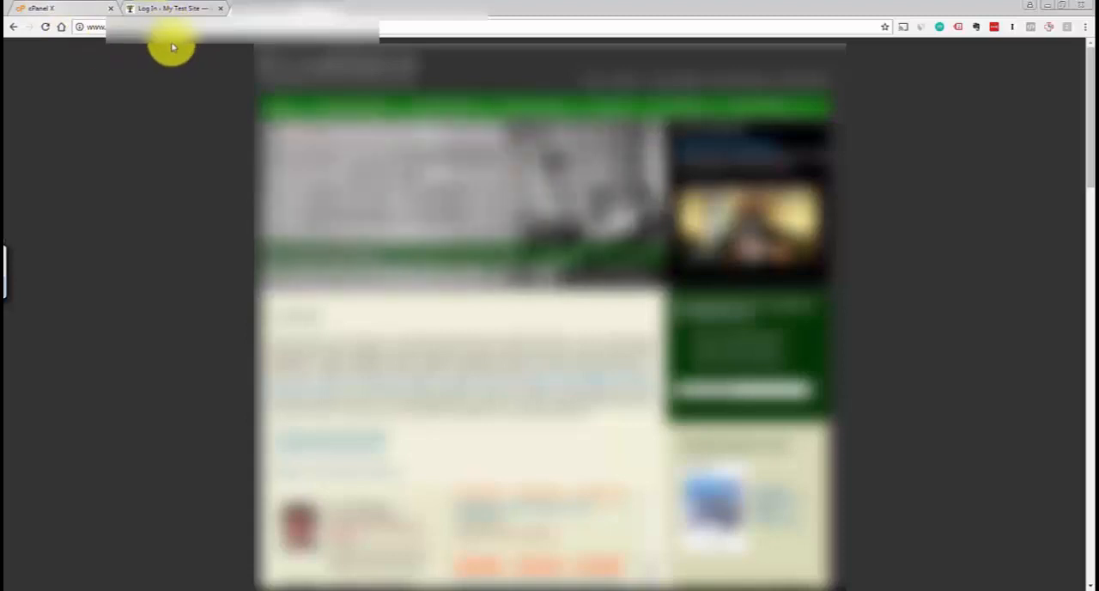
# On the example site without https, inspect the site information indicator beside the web address
pyautogui.click(81, 30)
pyautogui.click(81, 31)
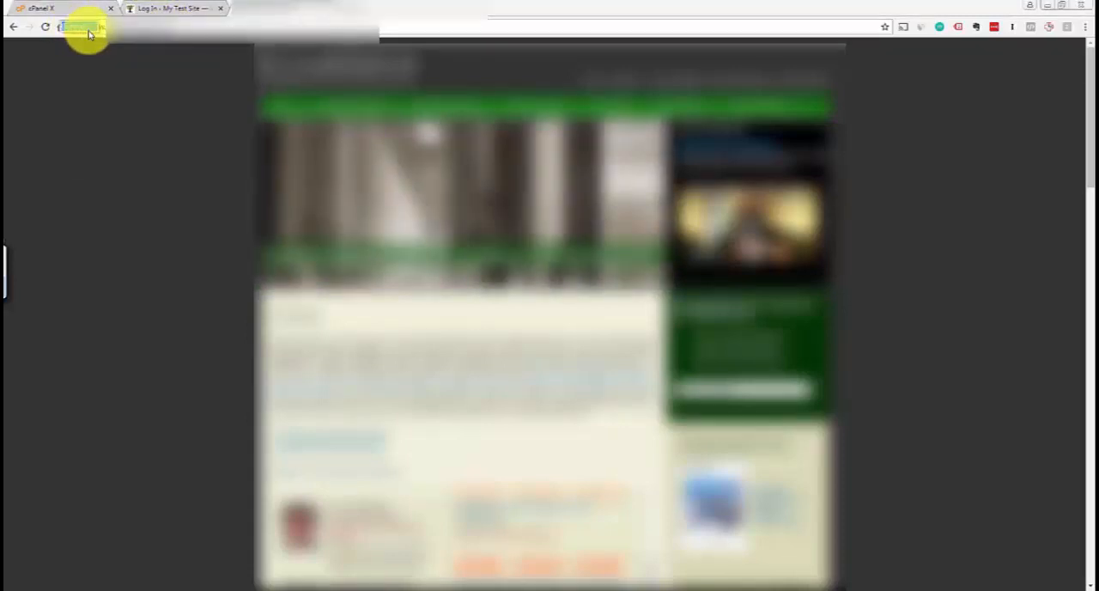
pyautogui.click(80, 26)
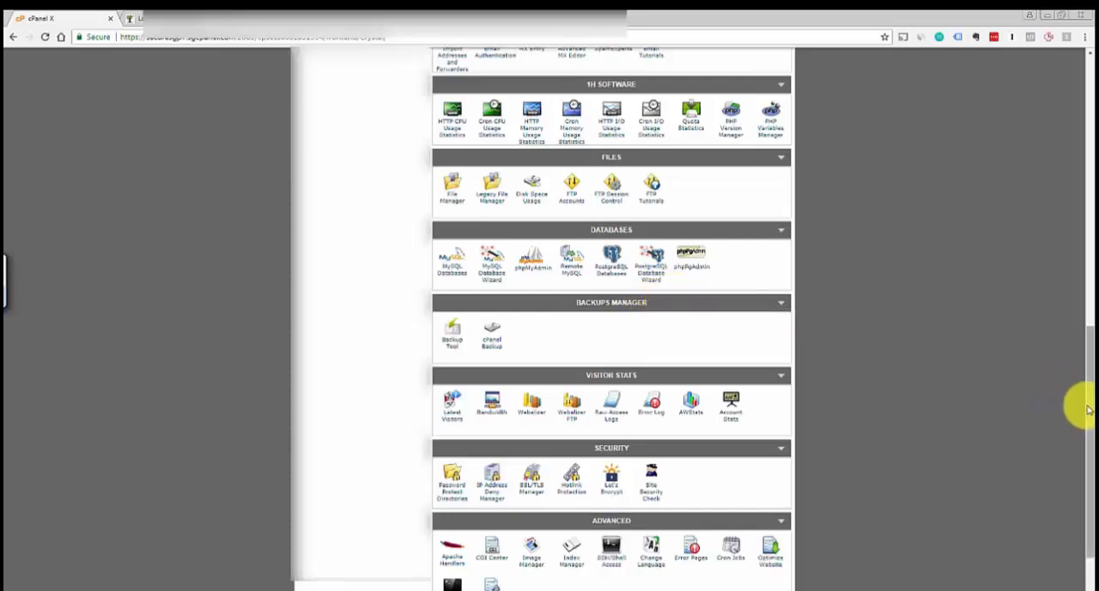
# Open Let's Encrypt from the Security section of the SiteGround cPanel
pyautogui.moveTo(1078, 404); pyautogui.dragTo(1080, 441)
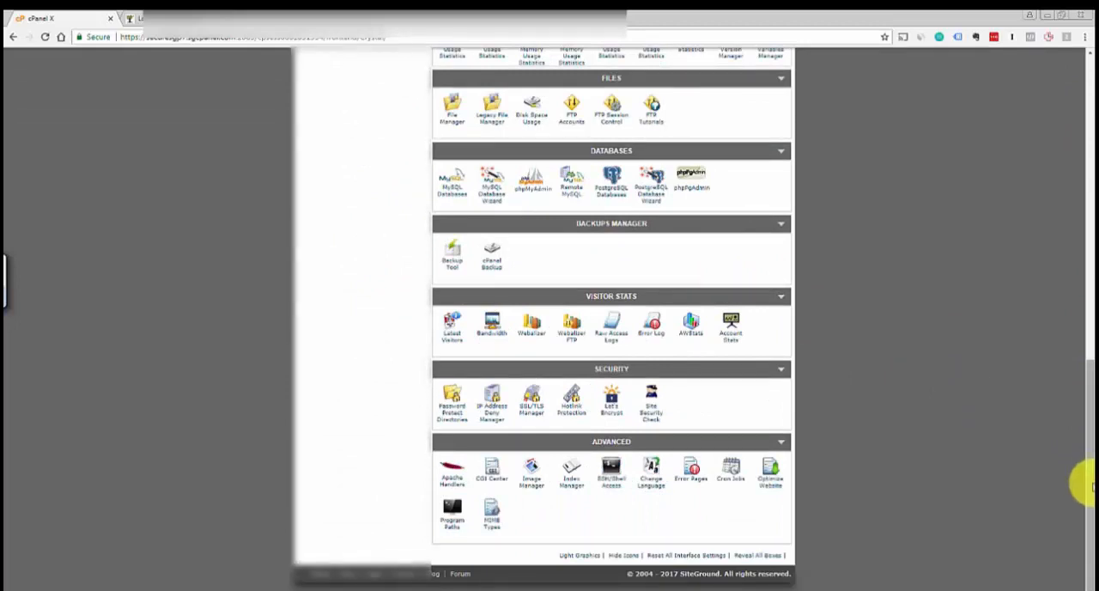
pyautogui.moveTo(1084, 478); pyautogui.dragTo(1082, 428)
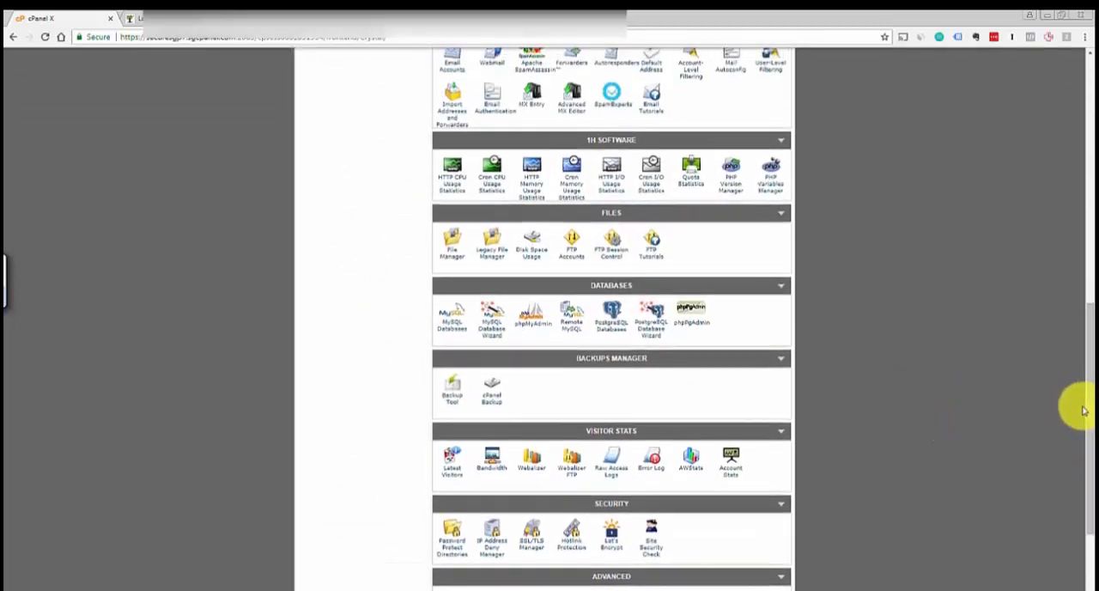
pyautogui.moveTo(1086, 407); pyautogui.dragTo(1082, 453)
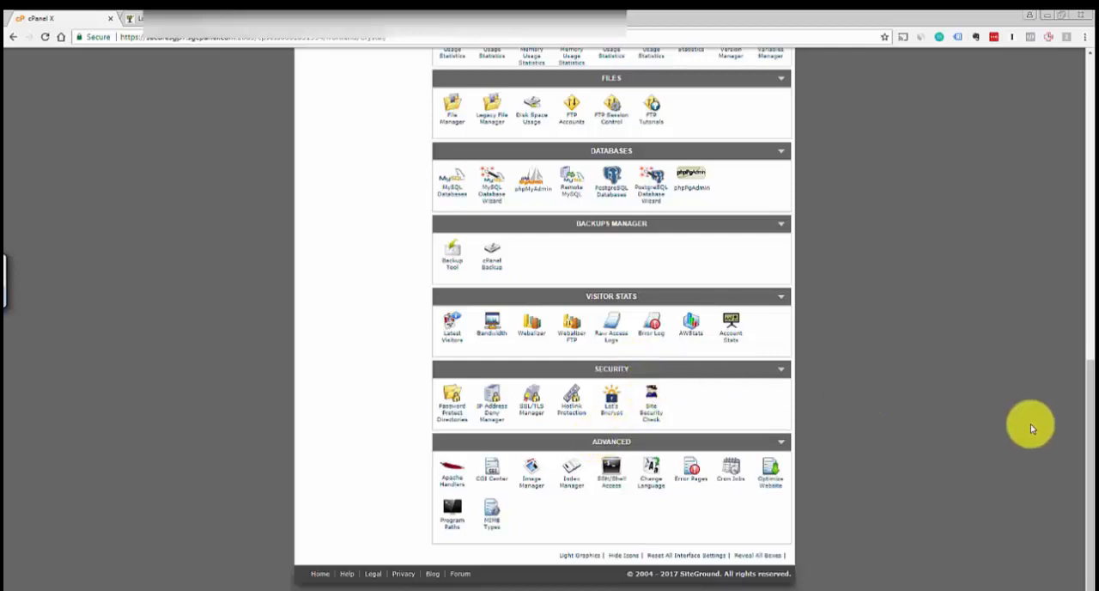
pyautogui.click(611, 413)
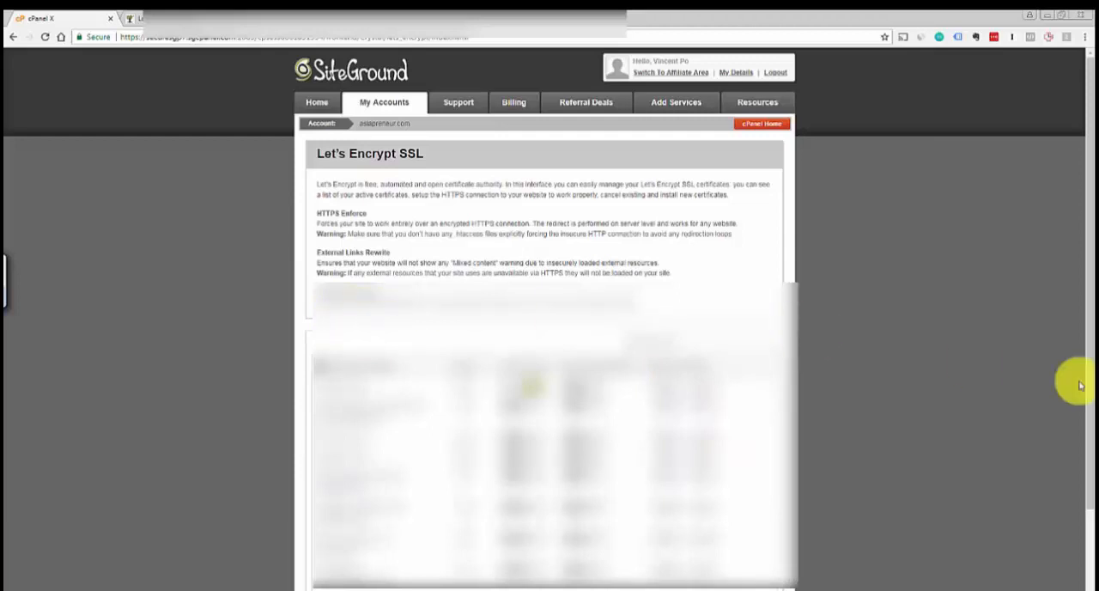
# Examine the Let's Encrypt SSL page, including the HTTPS Enforce and External Links Rewrite explanations and the list below them
pyautogui.scroll(-2, 1079, 380)
pyautogui.scroll(2, 1084, 412)
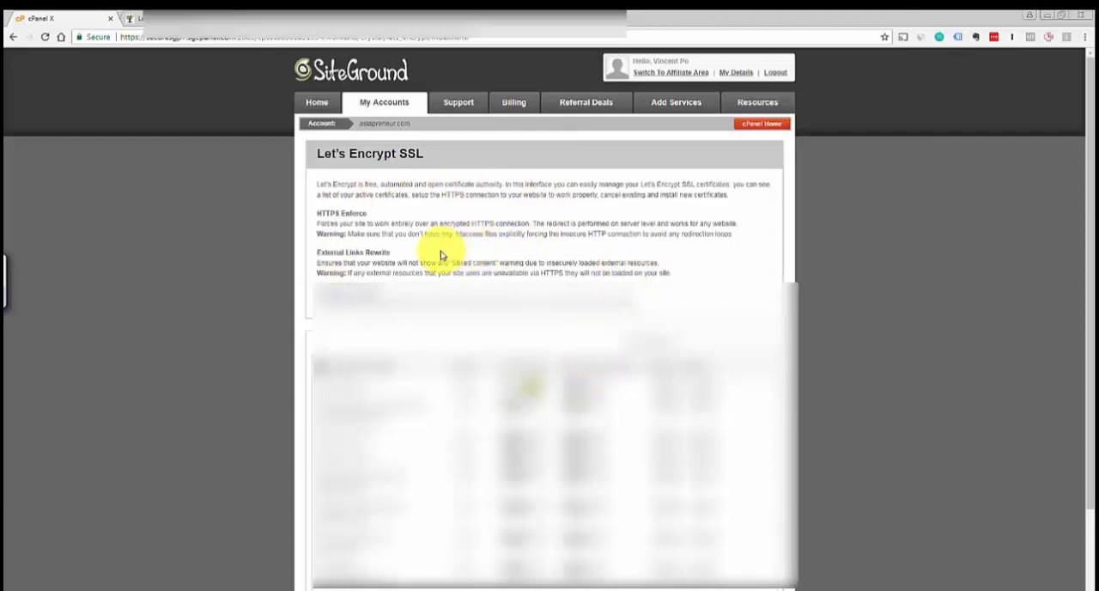
pyautogui.moveTo(1092, 282); pyautogui.dragTo(1093, 227)
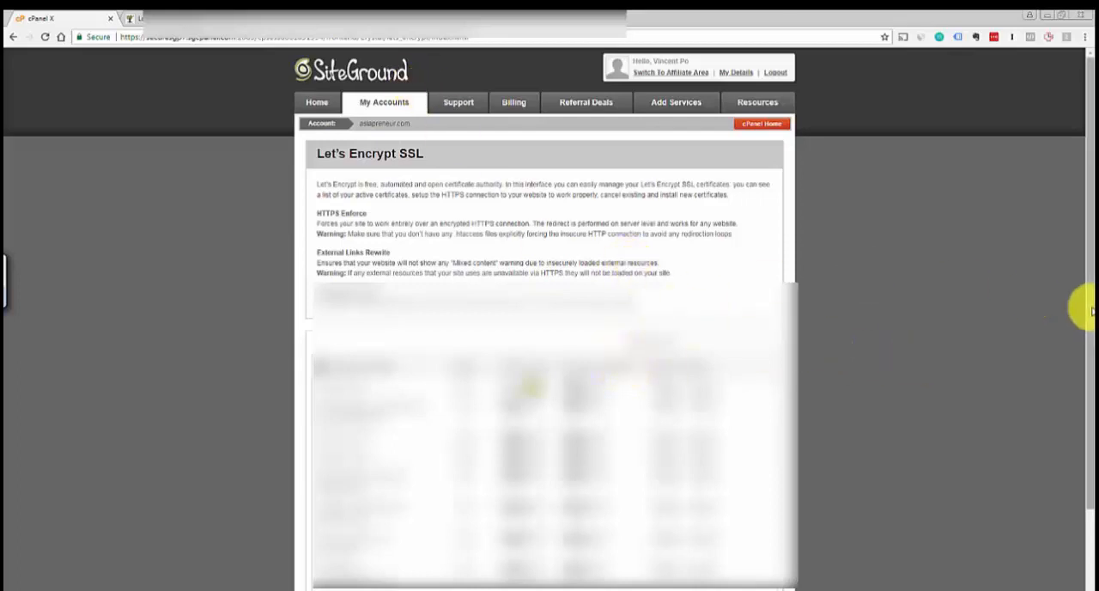
pyautogui.scroll(-1, 1083, 316)
pyautogui.scroll(1, 1083, 326)
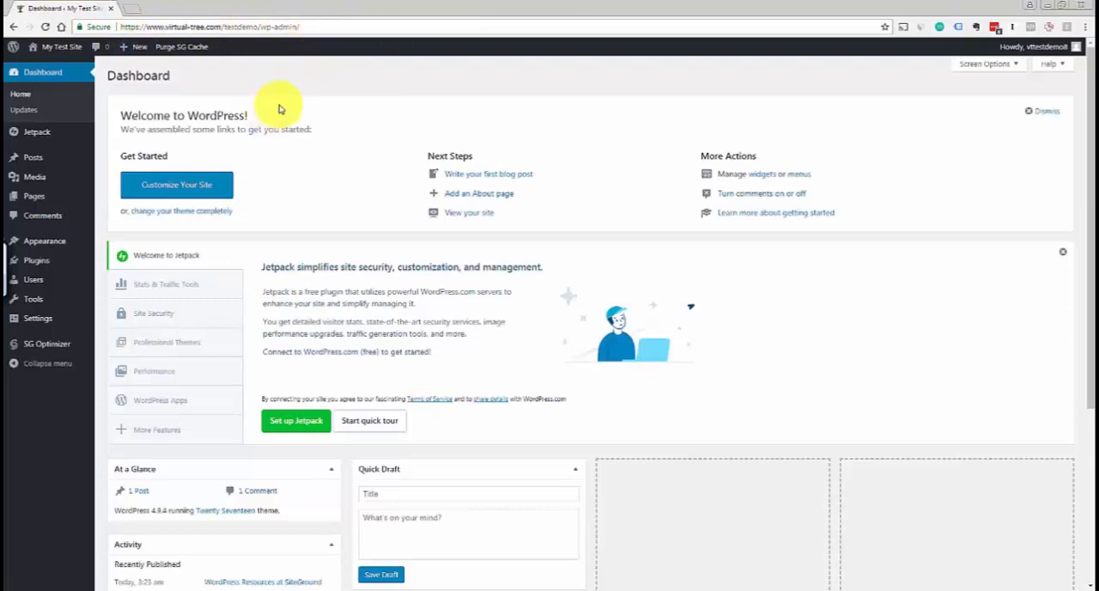
# Open the General settings of the WordPress test site and examine the Site Title and Tagline fields
pyautogui.moveTo(44, 315)
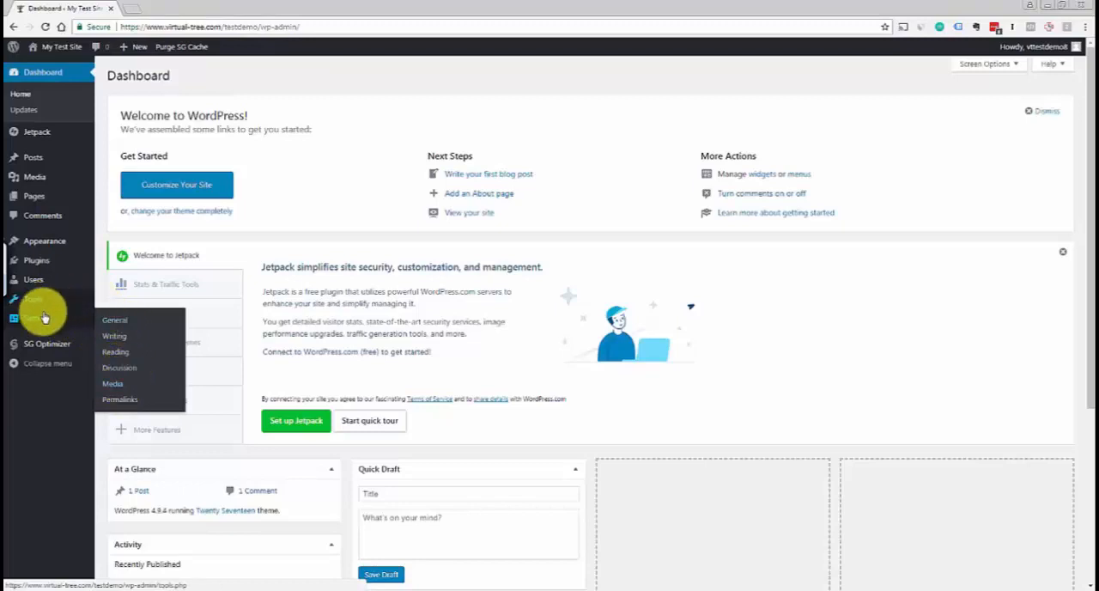
pyautogui.click(111, 324)
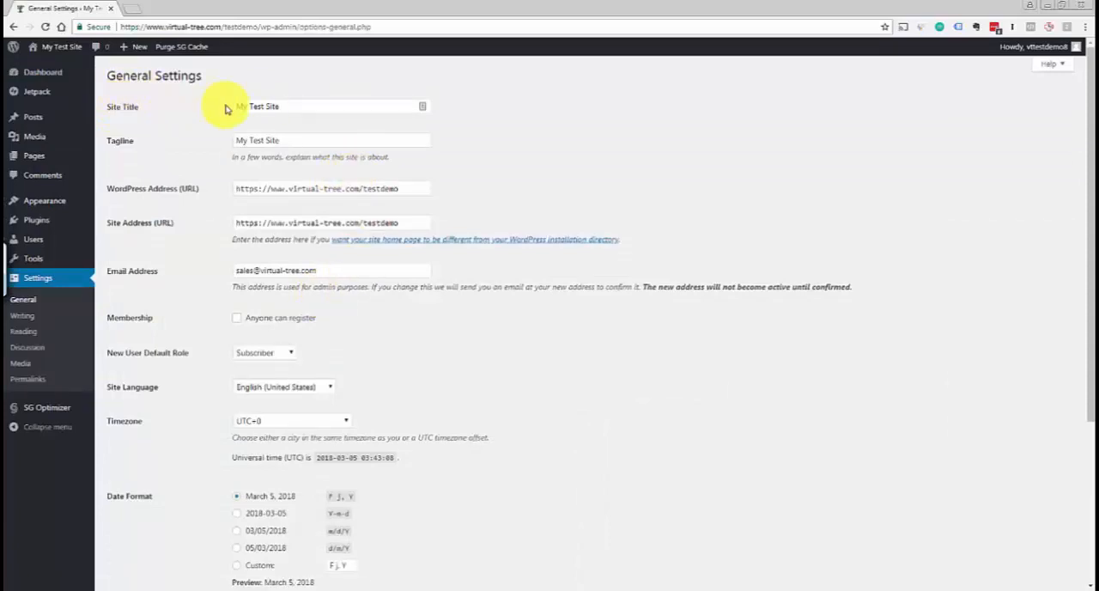
pyautogui.click(296, 141)
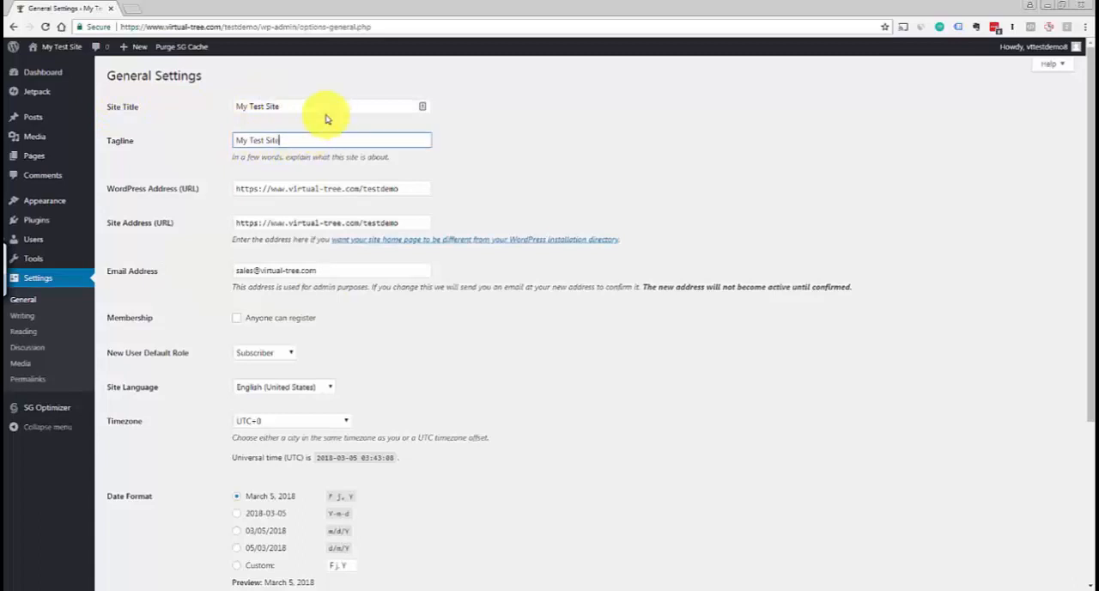
pyautogui.click(312, 108)
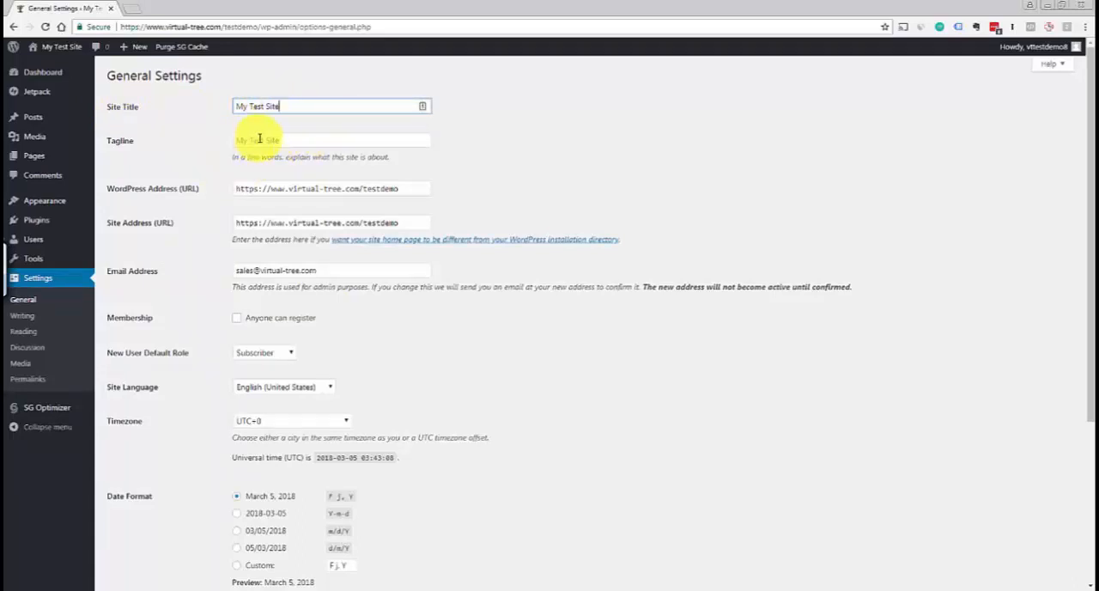
pyautogui.click(256, 139)
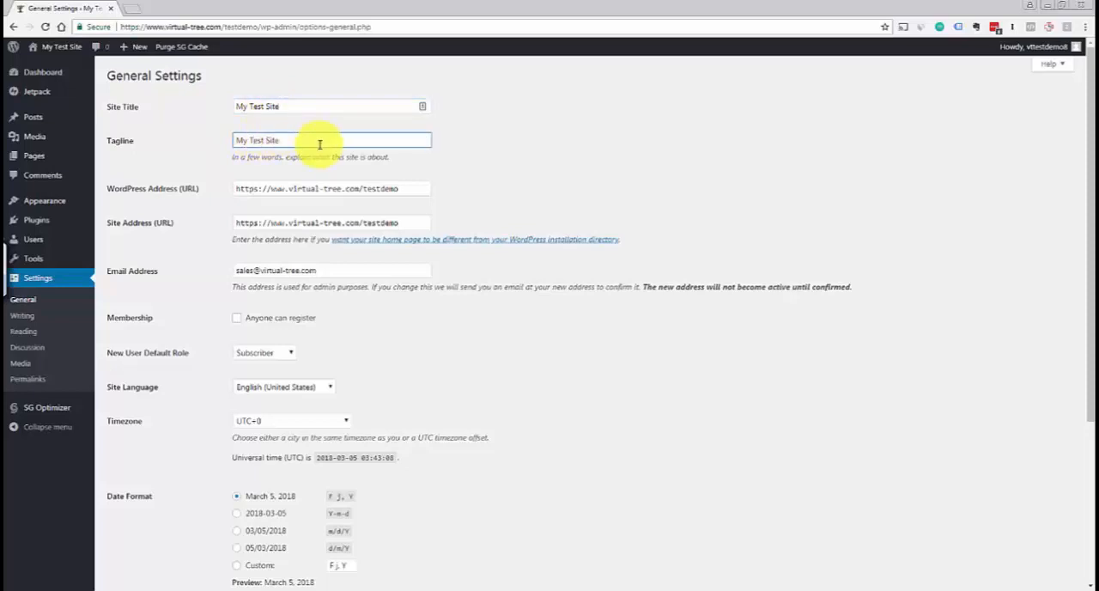
# Compare the WordPress Address (URL) and Site Address (URL) entries, checking the https prefix and the testdemo folder
pyautogui.click(333, 188)
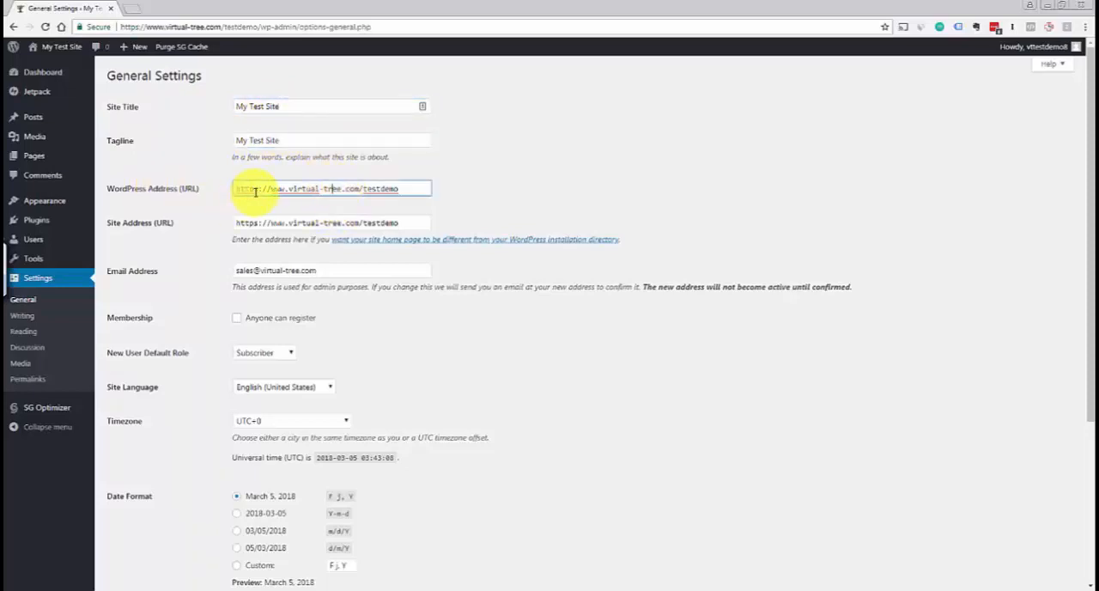
pyautogui.click(255, 223)
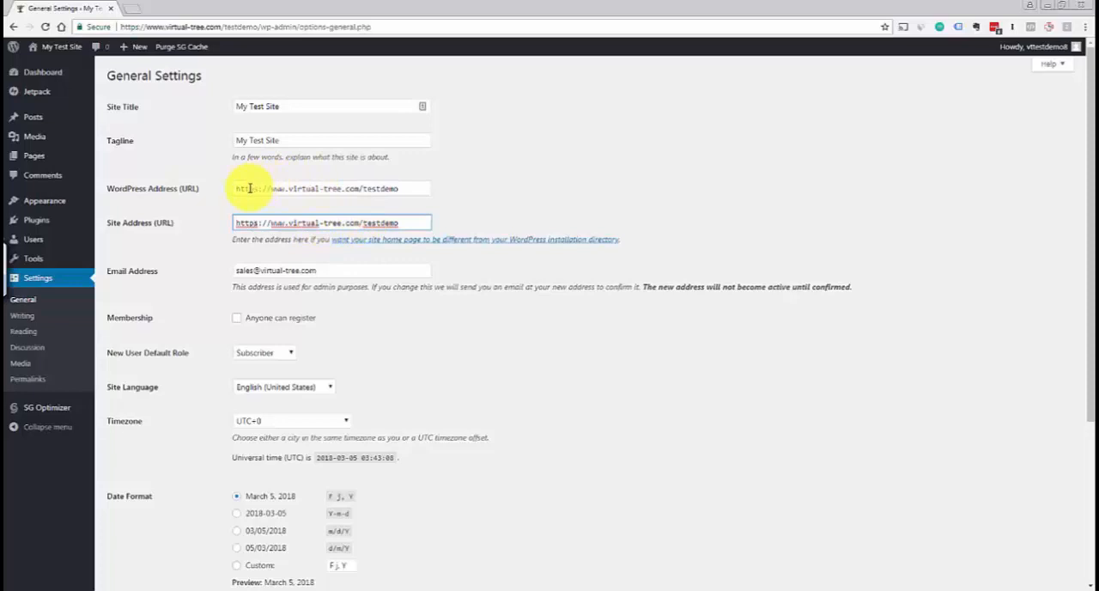
pyautogui.moveTo(236, 223); pyautogui.dragTo(407, 216)
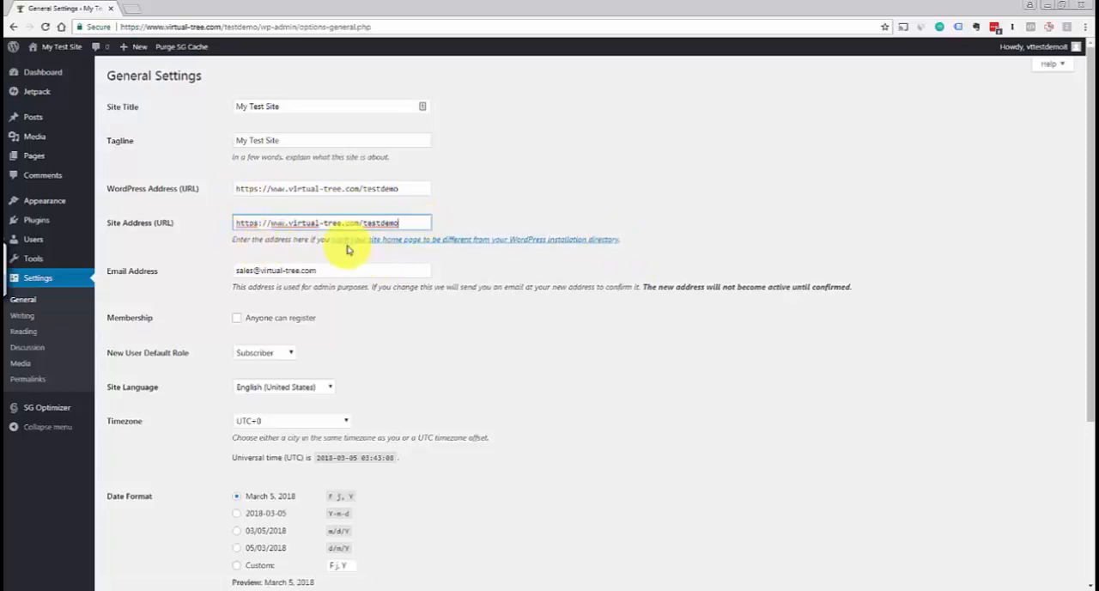
pyautogui.click(413, 190)
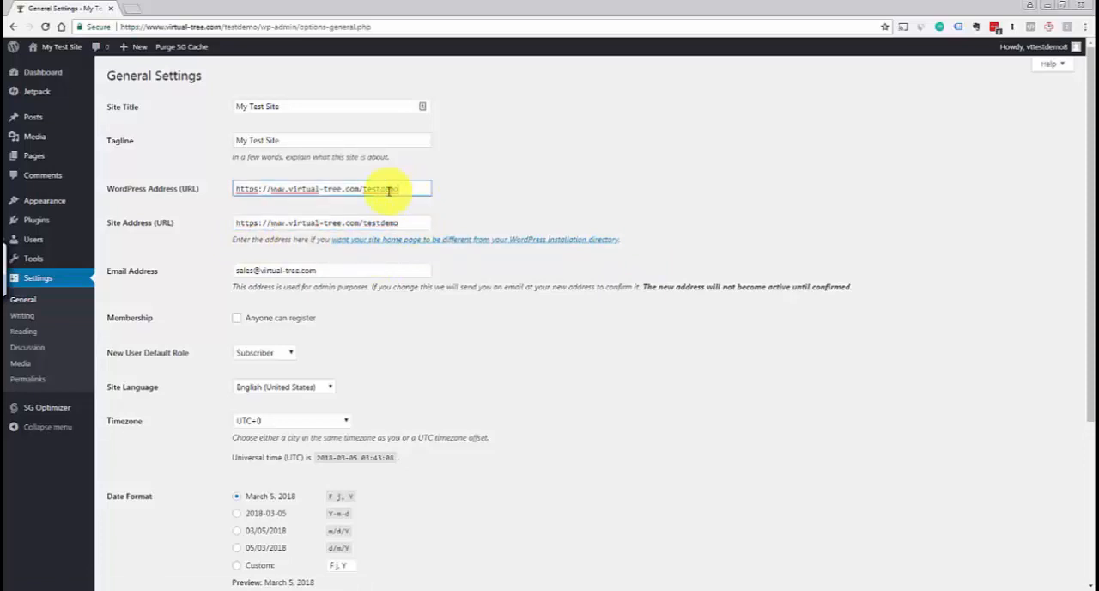
pyautogui.click(317, 220)
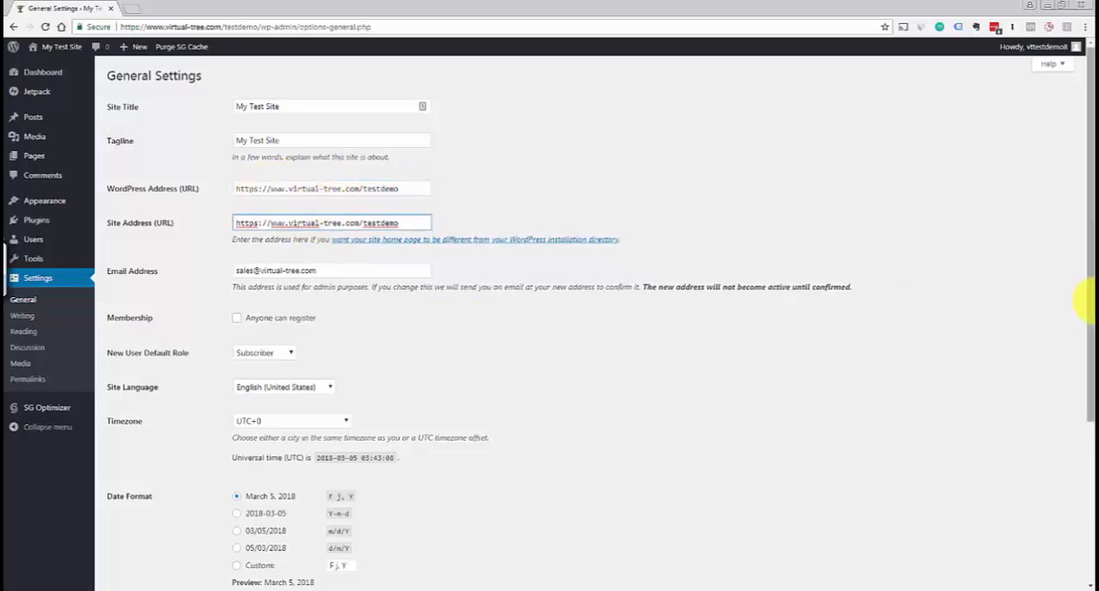
# Review the remaining General settings: Membership, default role, language, the available Timezone options, and the date and time formats
pyautogui.moveTo(1088, 302); pyautogui.dragTo(1079, 355)
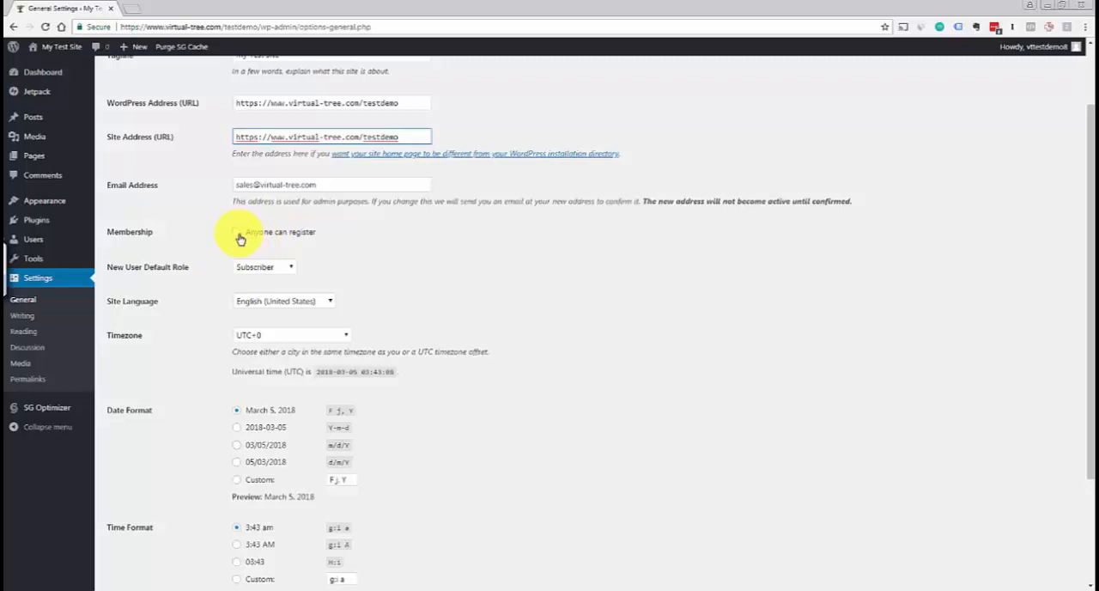
pyautogui.click(331, 251)
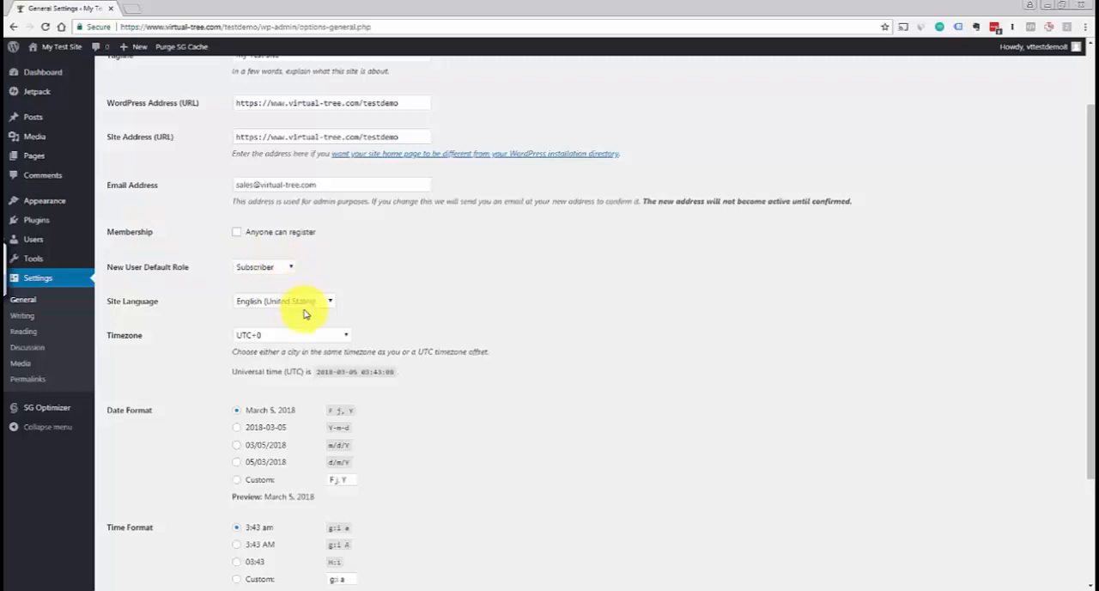
pyautogui.click(347, 339)
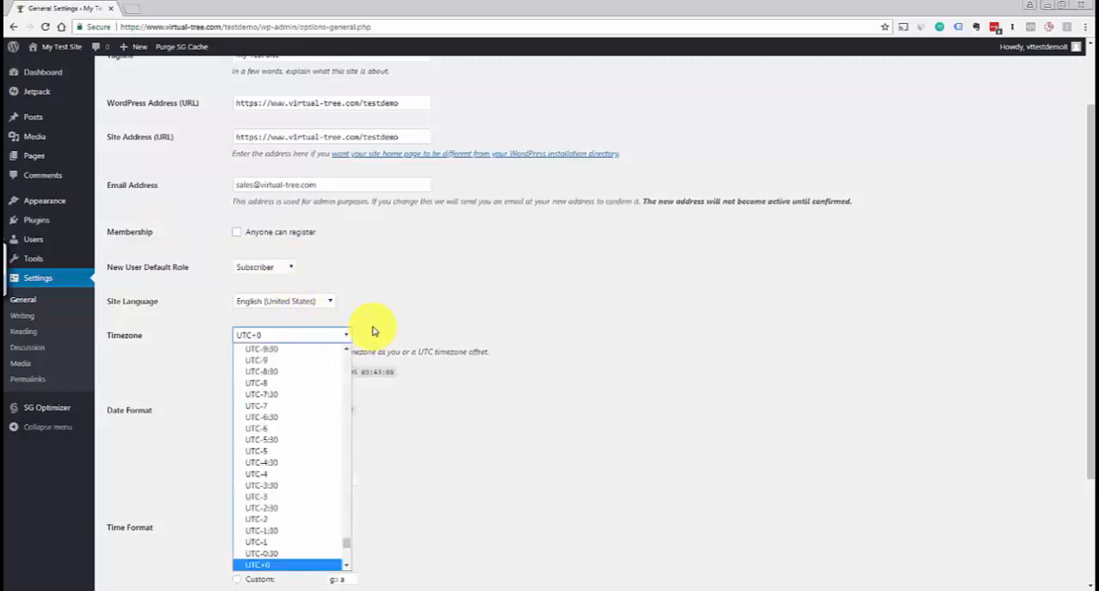
pyautogui.click(400, 334)
pyautogui.moveTo(1086, 406); pyautogui.dragTo(1079, 502)
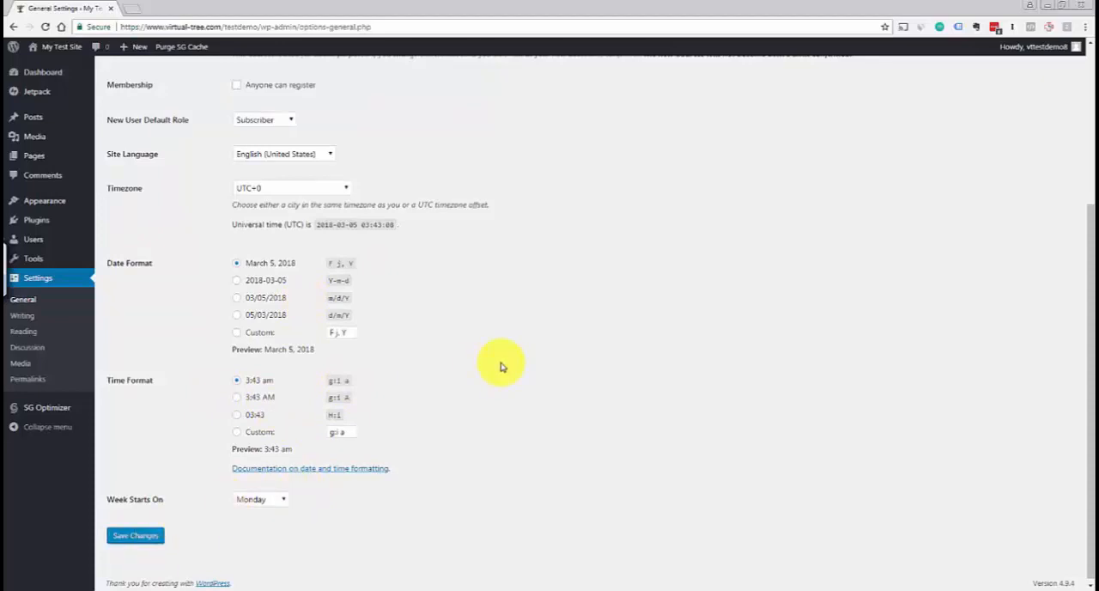
# Open the Writing settings of the WordPress site
pyautogui.moveTo(1088, 384); pyautogui.dragTo(1088, 208)
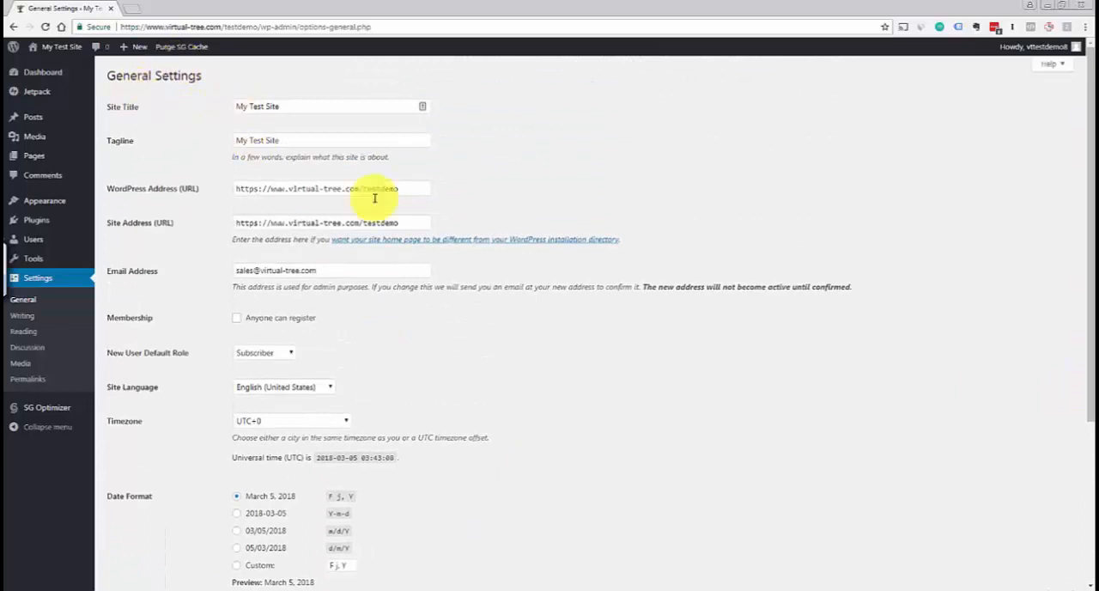
pyautogui.click(19, 316)
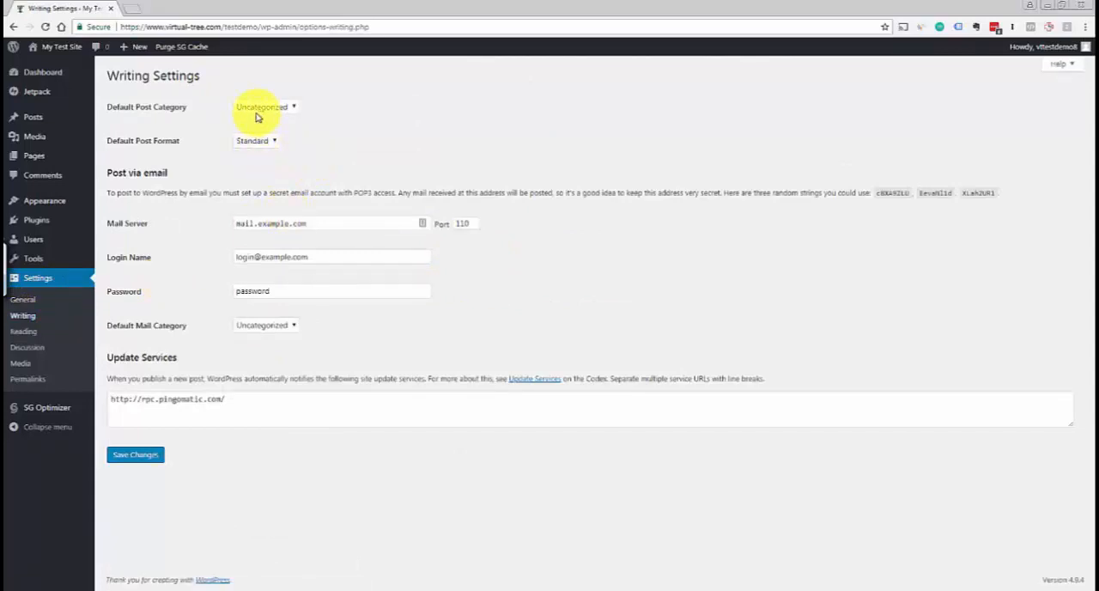
# Examine the Default Post Category options in the Writing settings and open the Reading settings
pyautogui.click(283, 110)
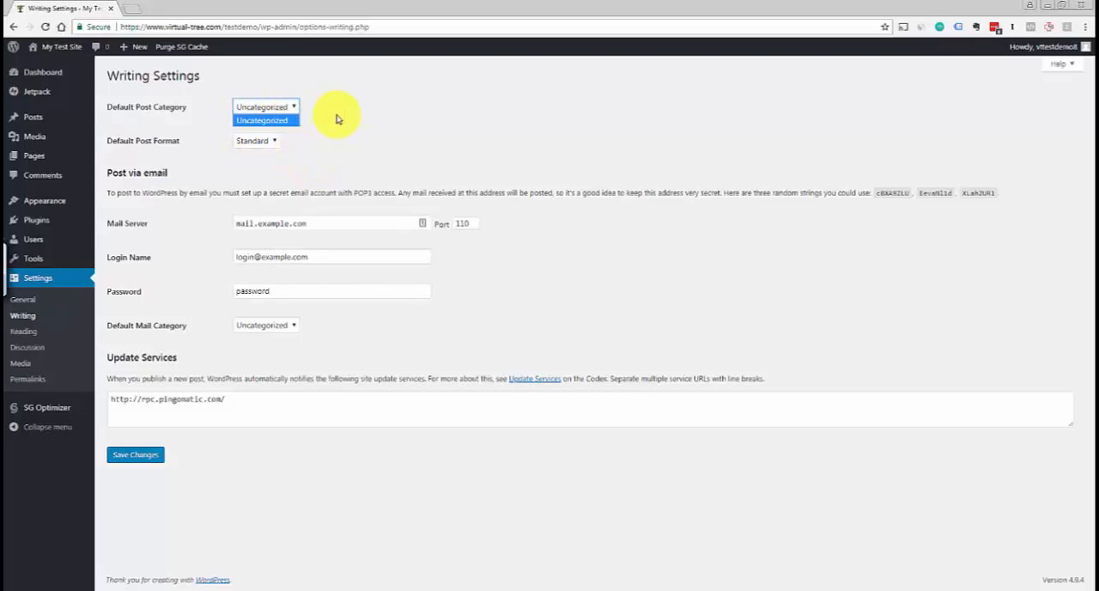
pyautogui.click(339, 118)
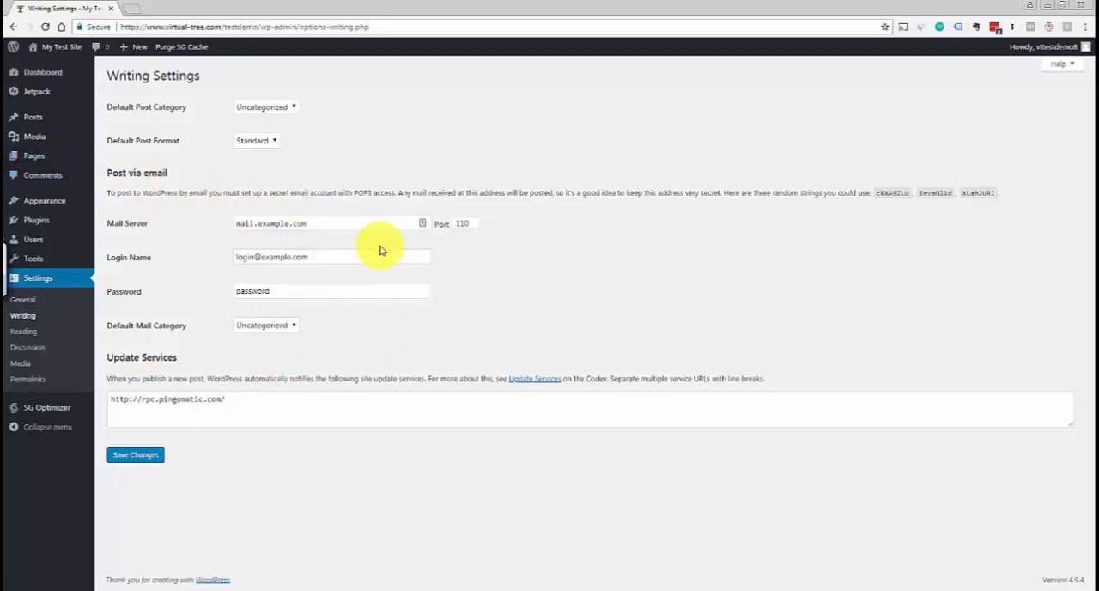
pyautogui.click(23, 336)
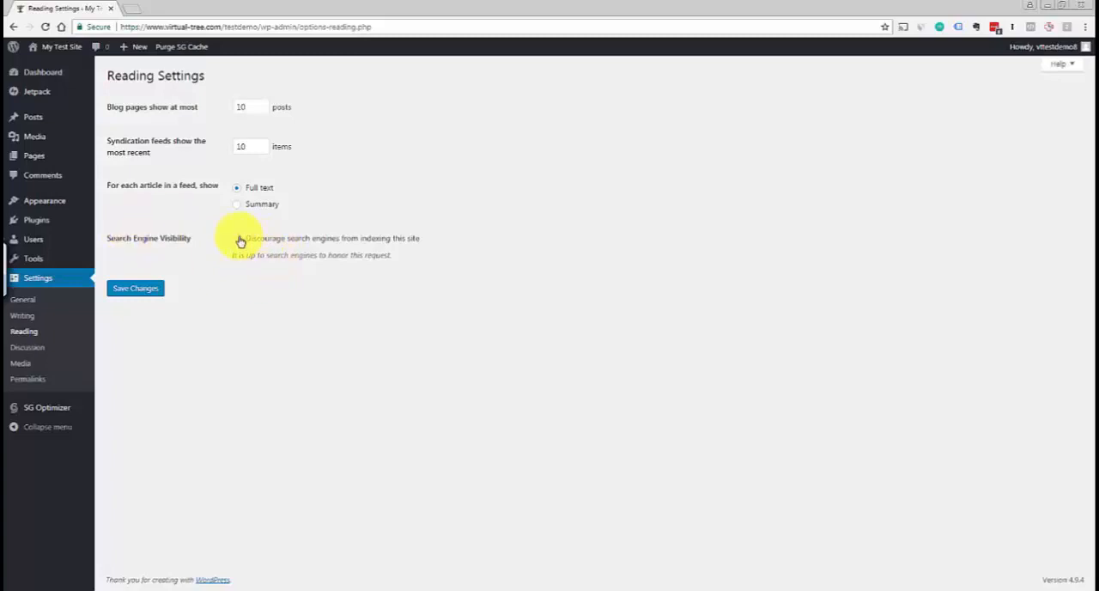
# Review the Discussion settings for comments and moderation, and open the Media settings
pyautogui.click(39, 353)
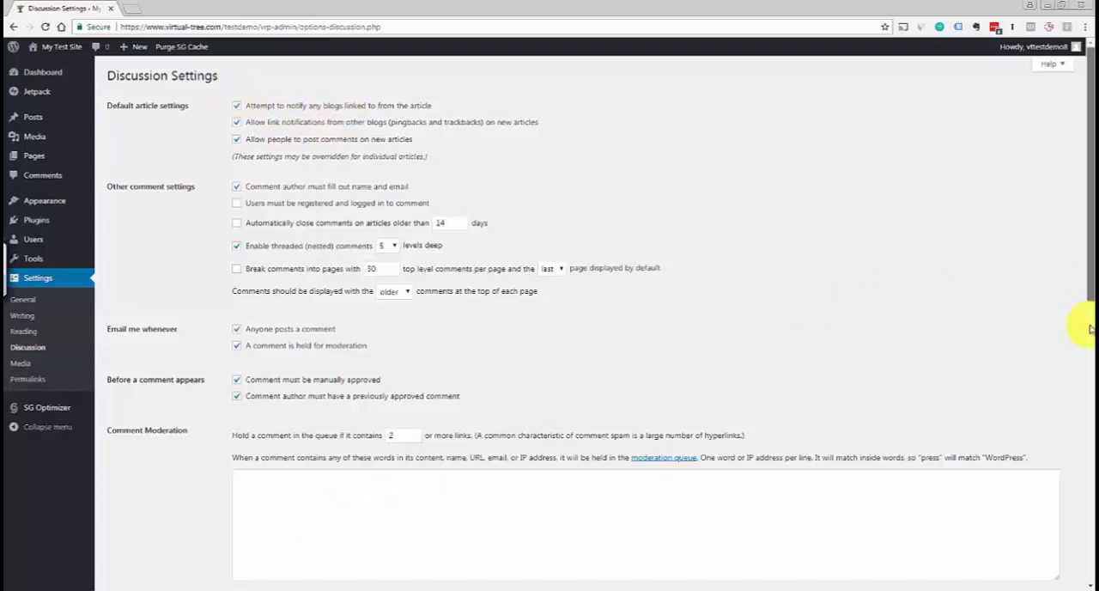
pyautogui.moveTo(1090, 326); pyautogui.dragTo(1085, 197)
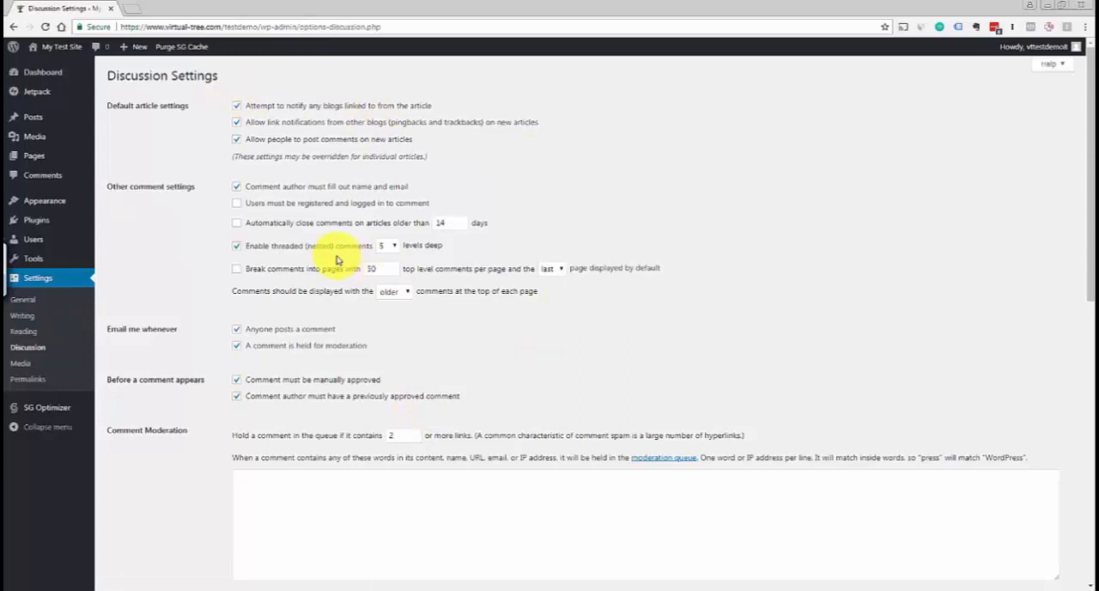
pyautogui.click(21, 363)
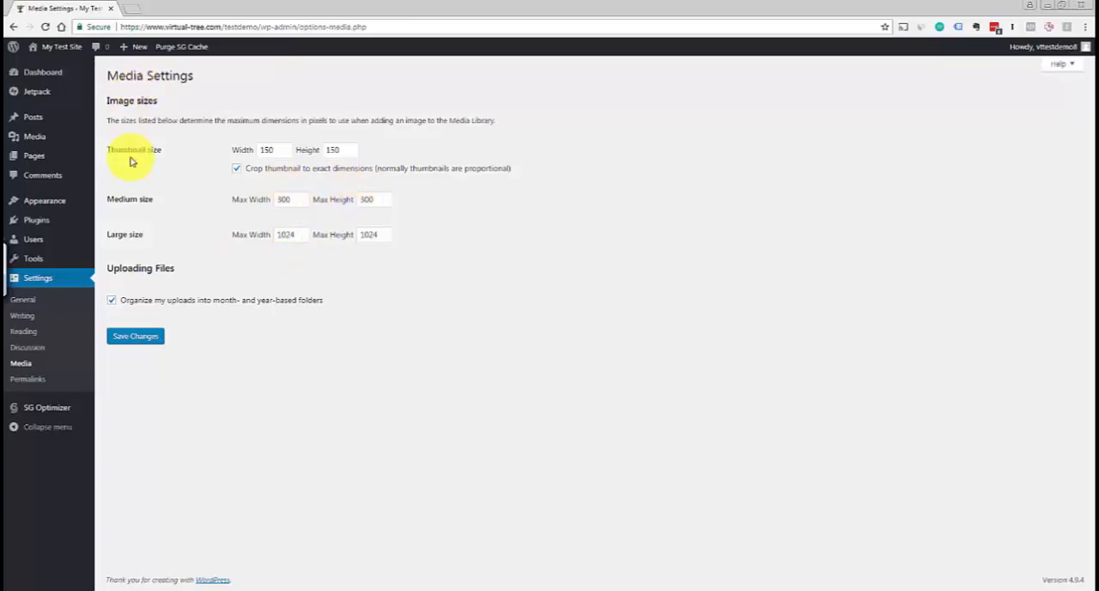
# Set the site's permalink structure to Post name and save the change
pyautogui.click(34, 387)
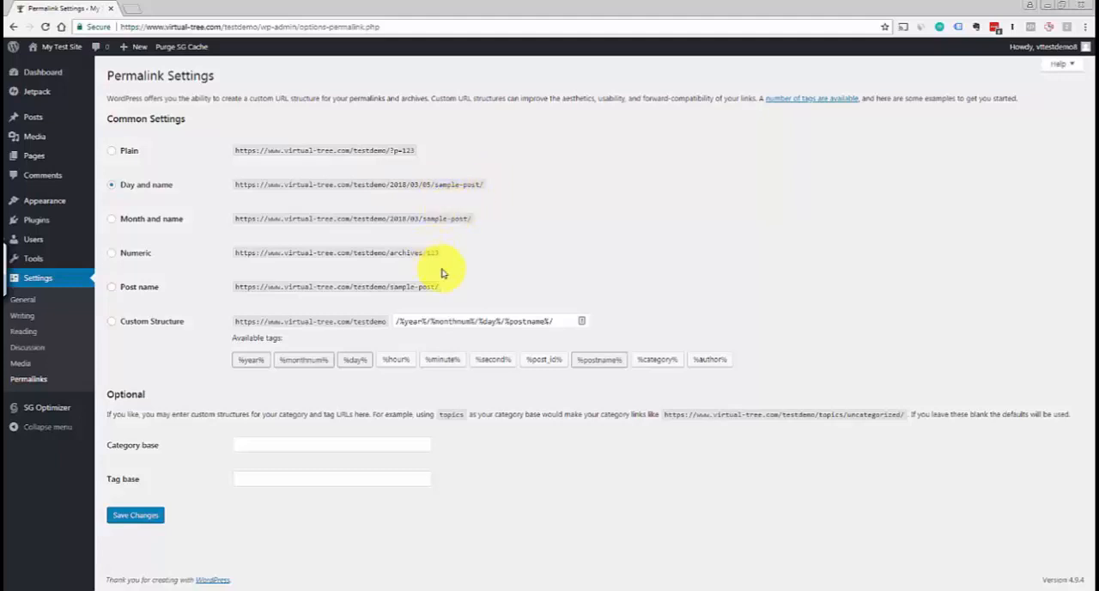
pyautogui.click(111, 287)
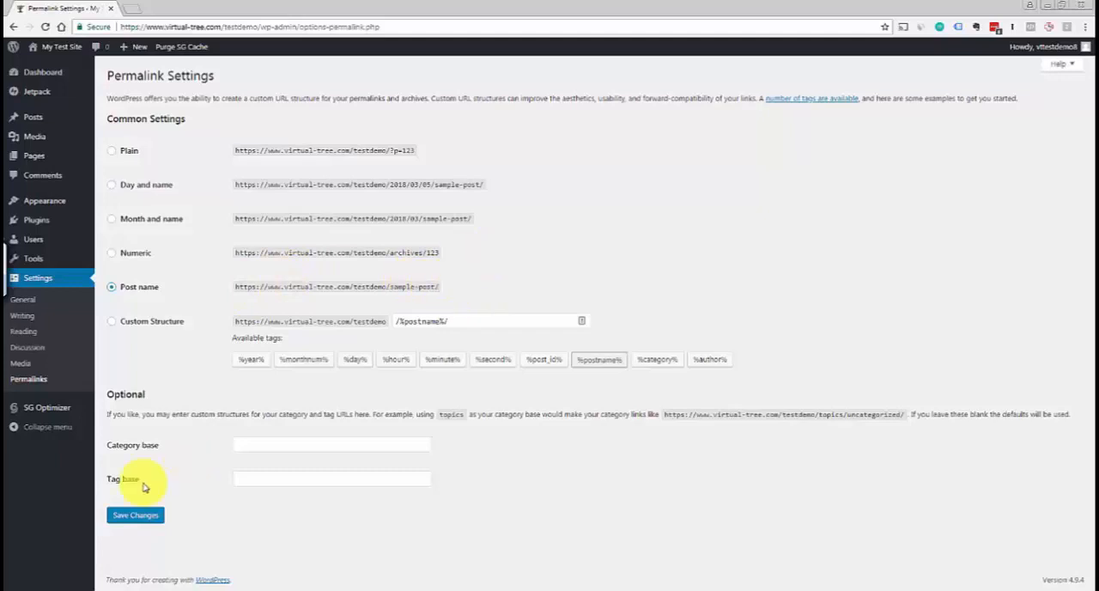
pyautogui.click(136, 515)
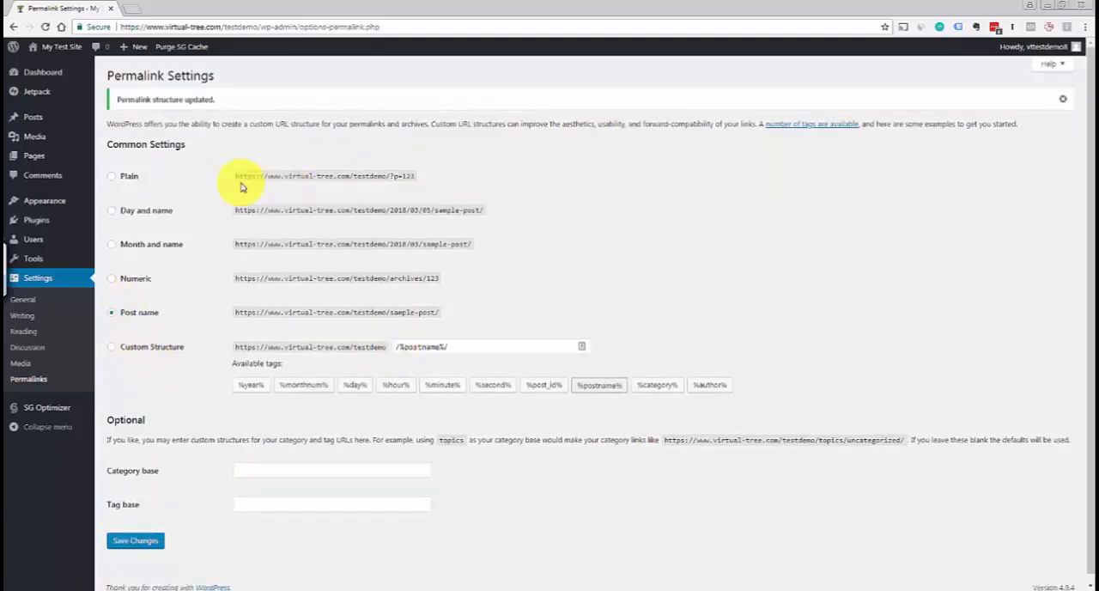
# Add a new page titled "Homepage" with no content and publish it
pyautogui.moveTo(31, 155)
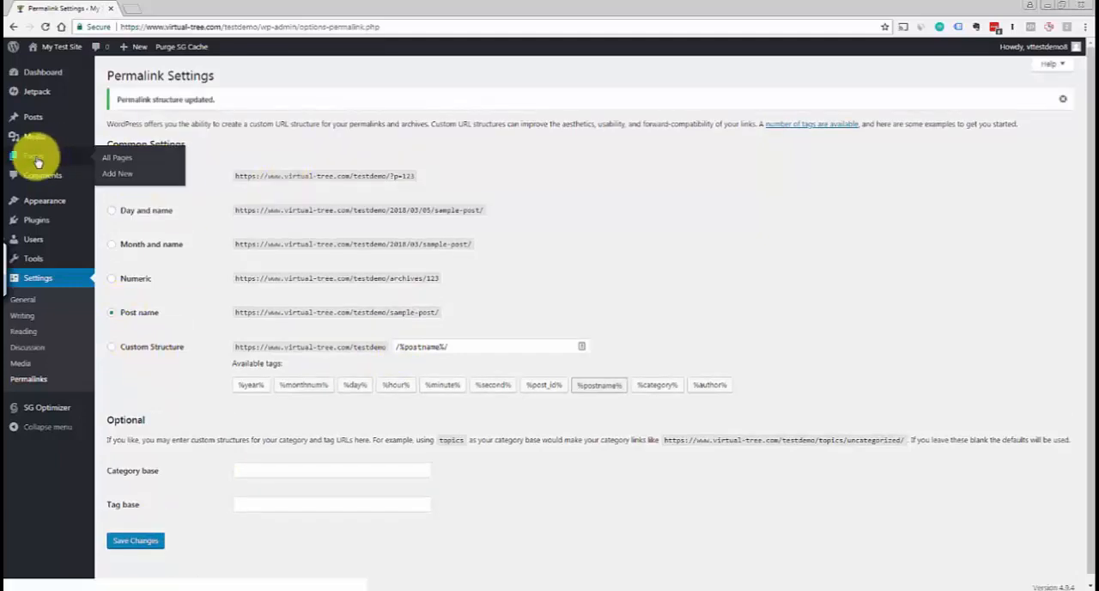
pyautogui.click(126, 161)
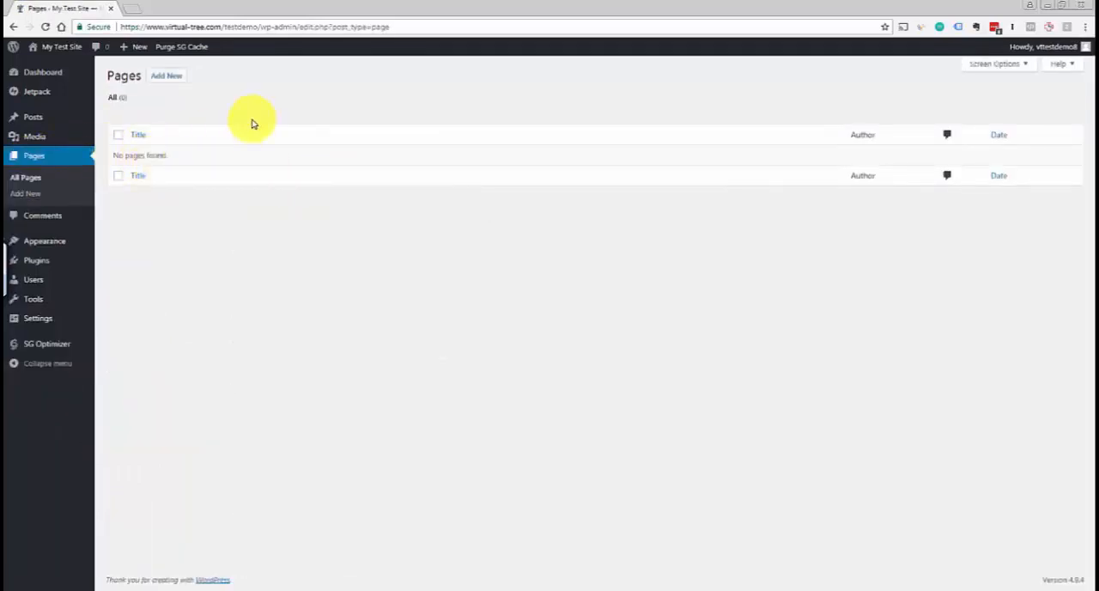
pyautogui.click(168, 78)
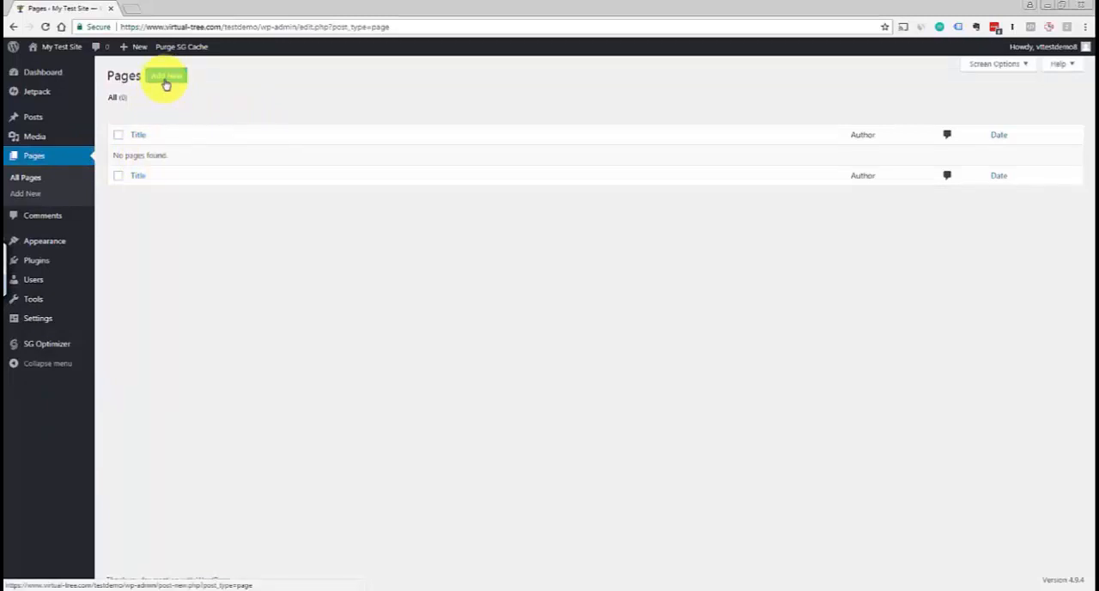
pyautogui.click(168, 78)
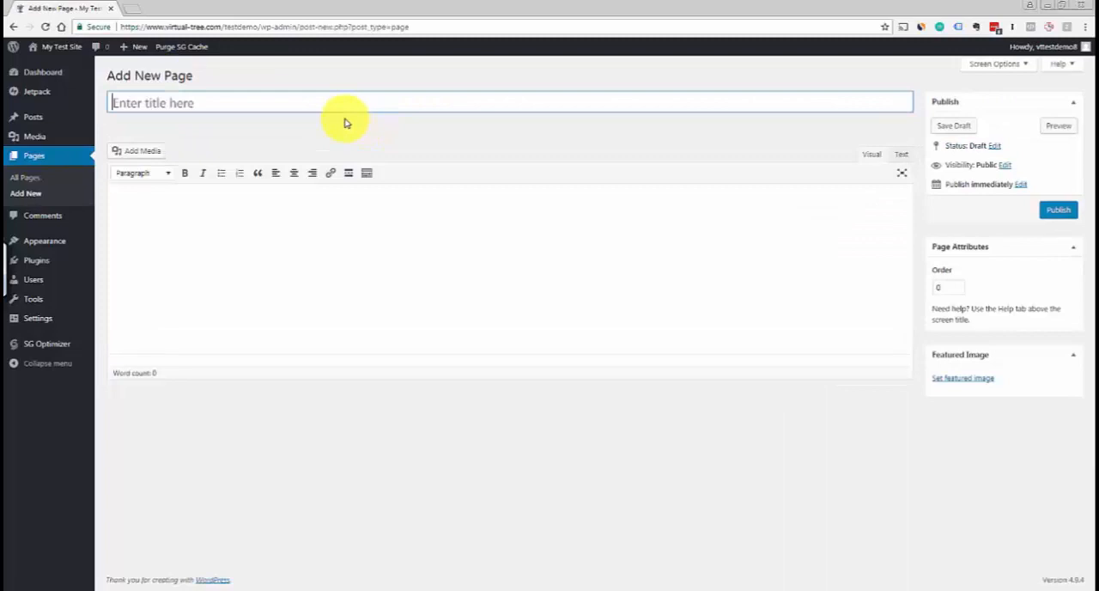
pyautogui.write('Homepage')
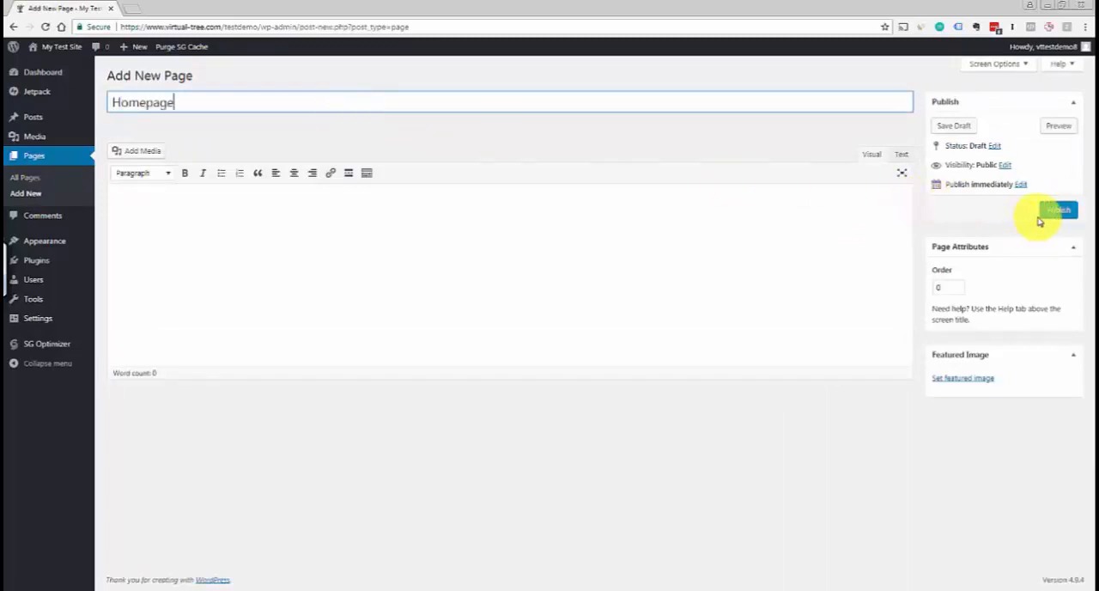
pyautogui.click(1054, 215)
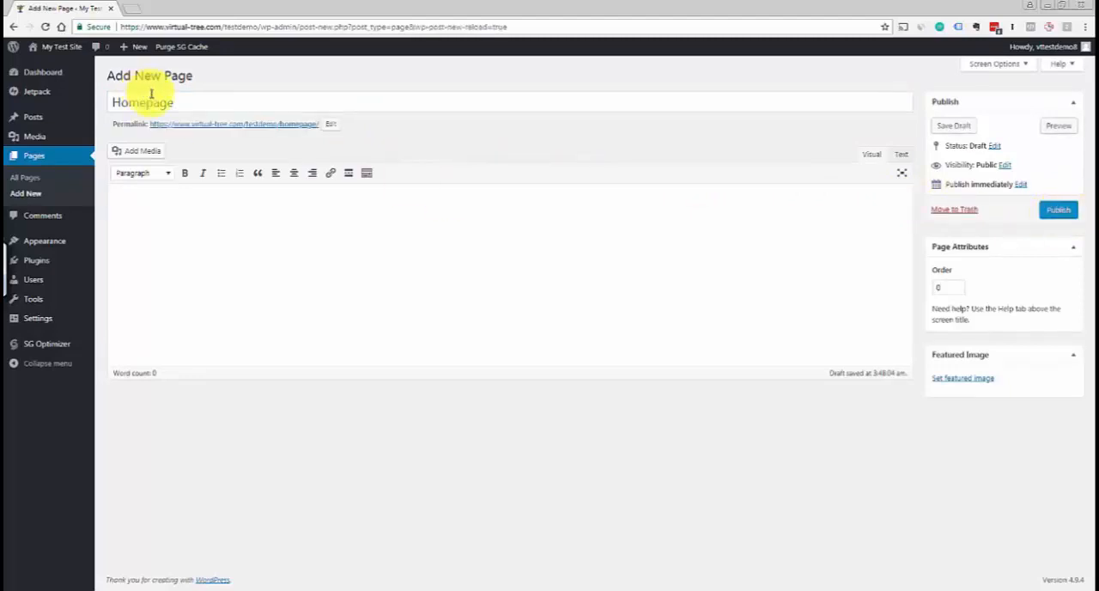
pyautogui.click(33, 197)
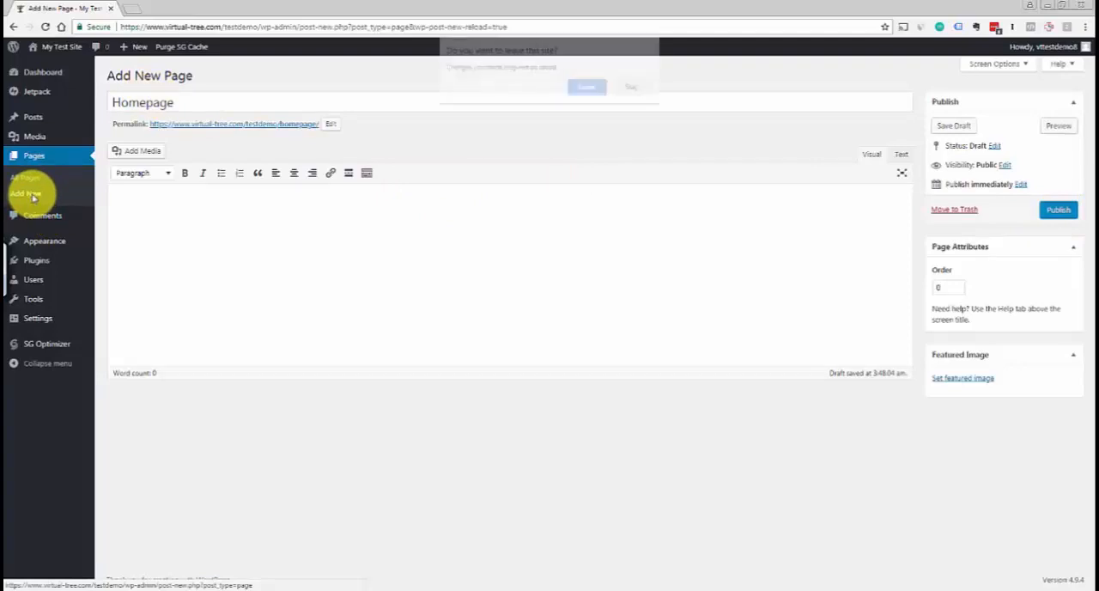
pyautogui.click(632, 89)
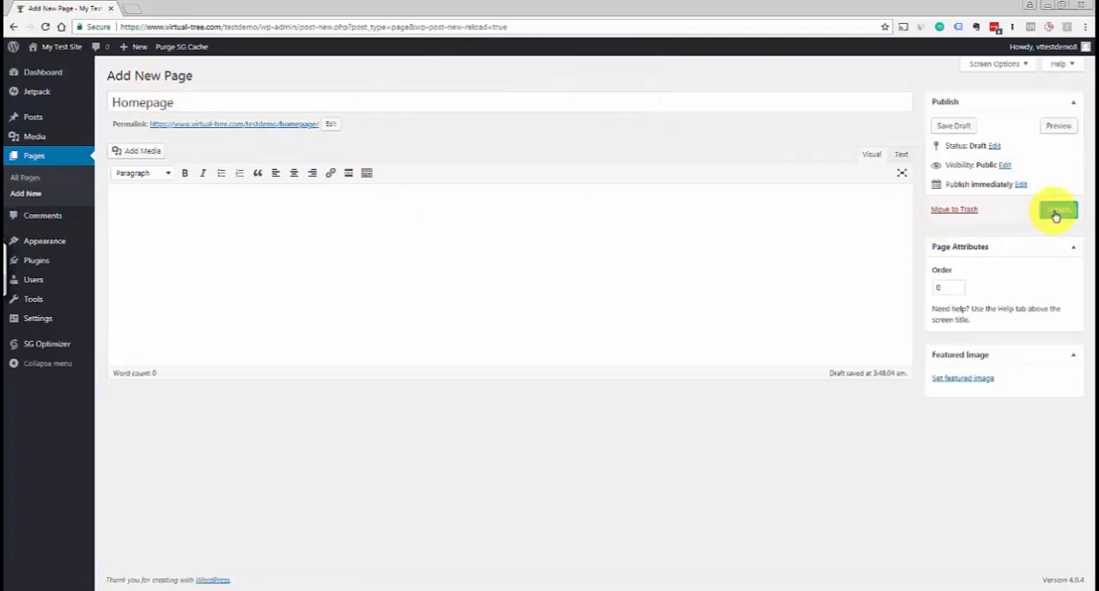
pyautogui.click(1059, 215)
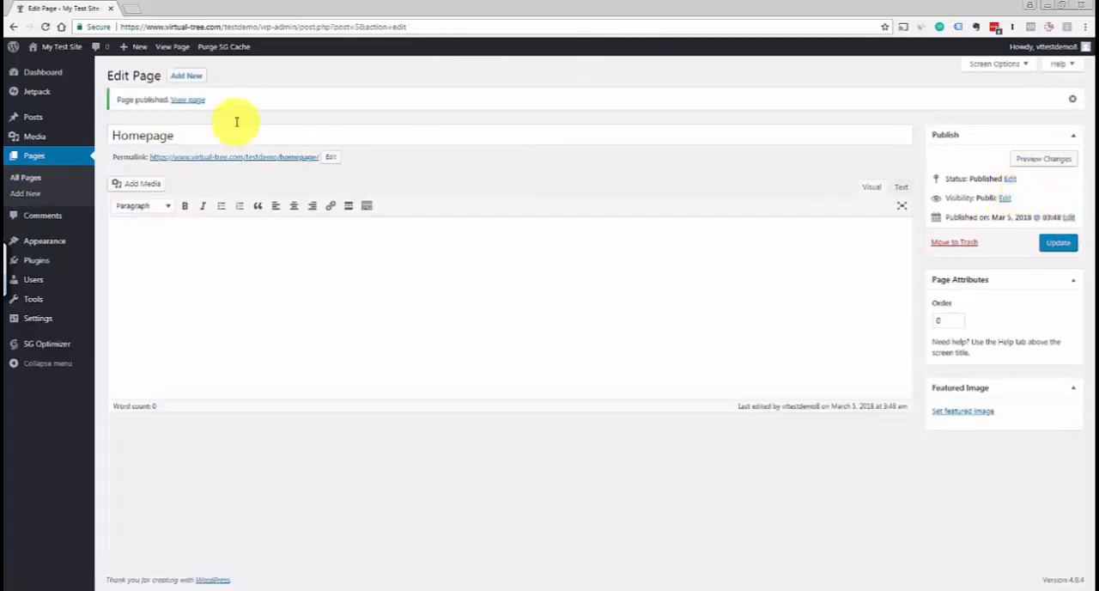
# Add another page titled "Blog", keep its blog permalink slug, and publish it
pyautogui.click(185, 79)
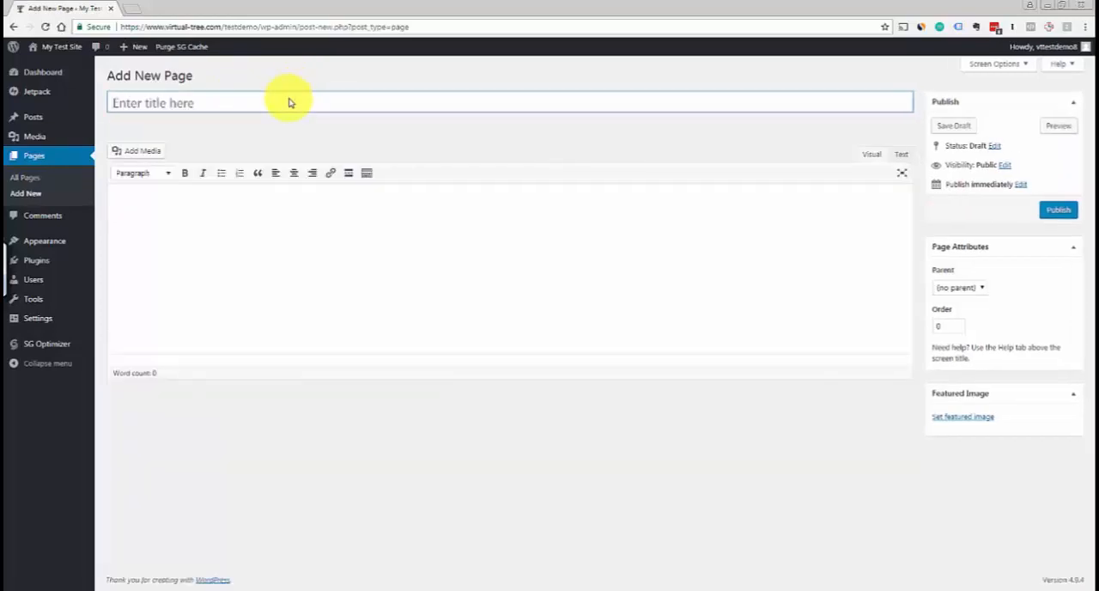
pyautogui.write('Blog')
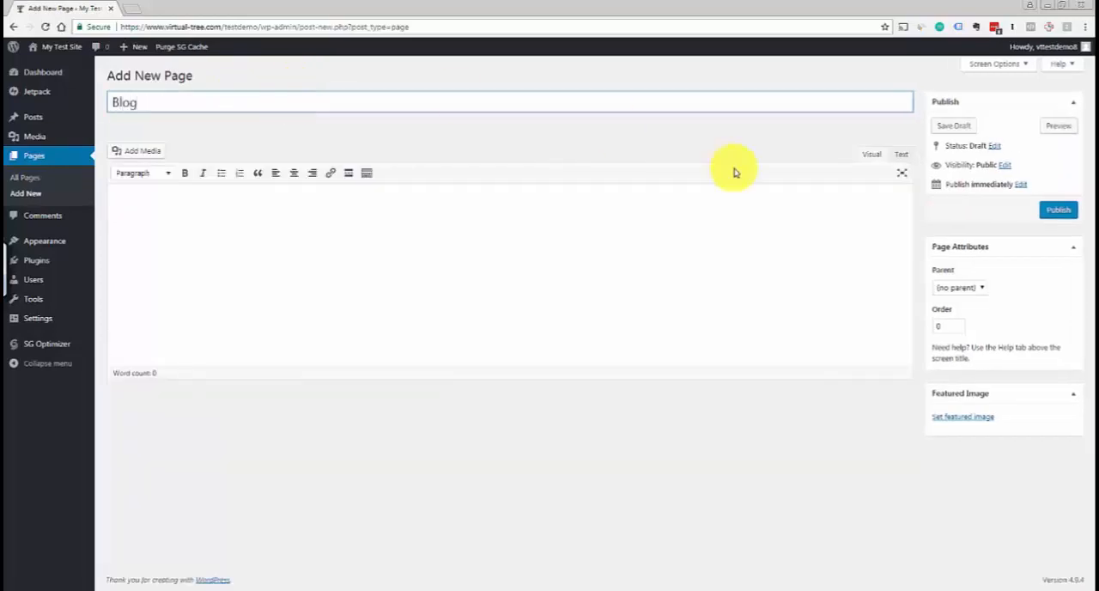
pyautogui.click(775, 148)
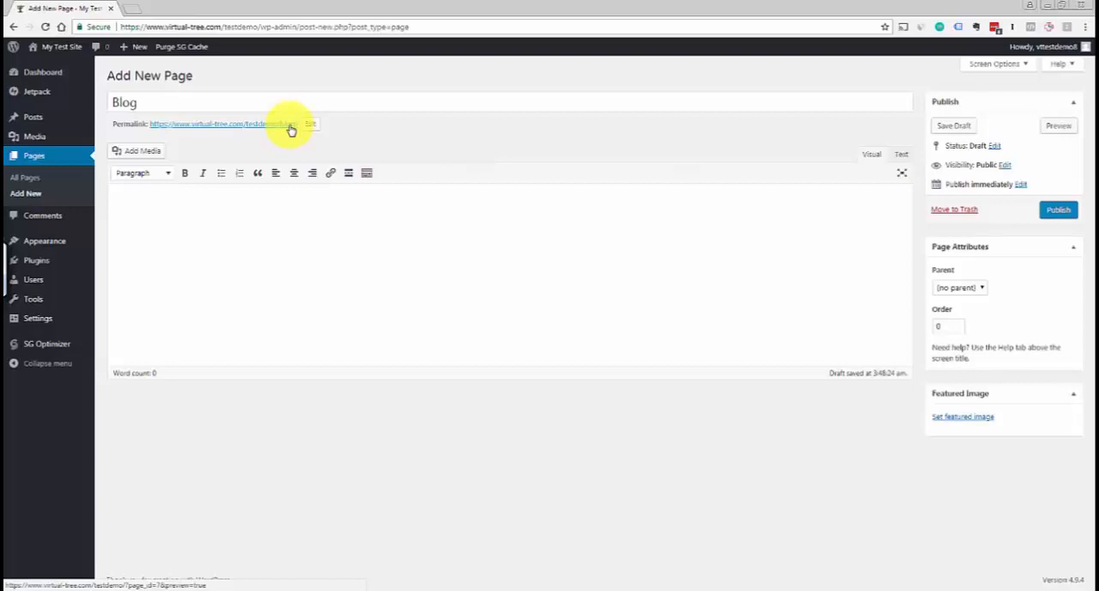
pyautogui.click(309, 124)
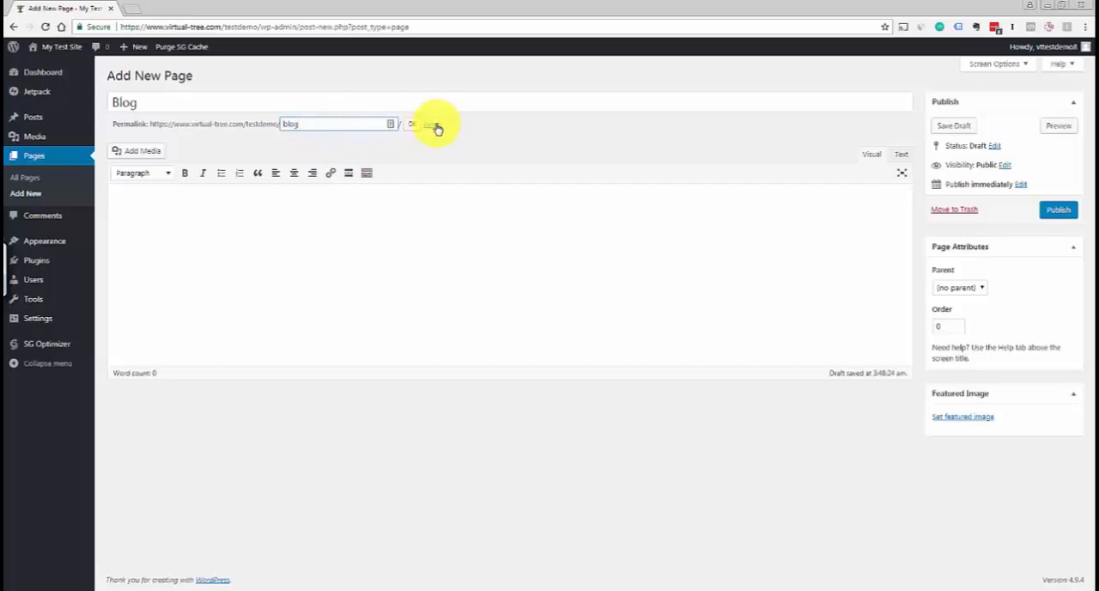
pyautogui.click(436, 126)
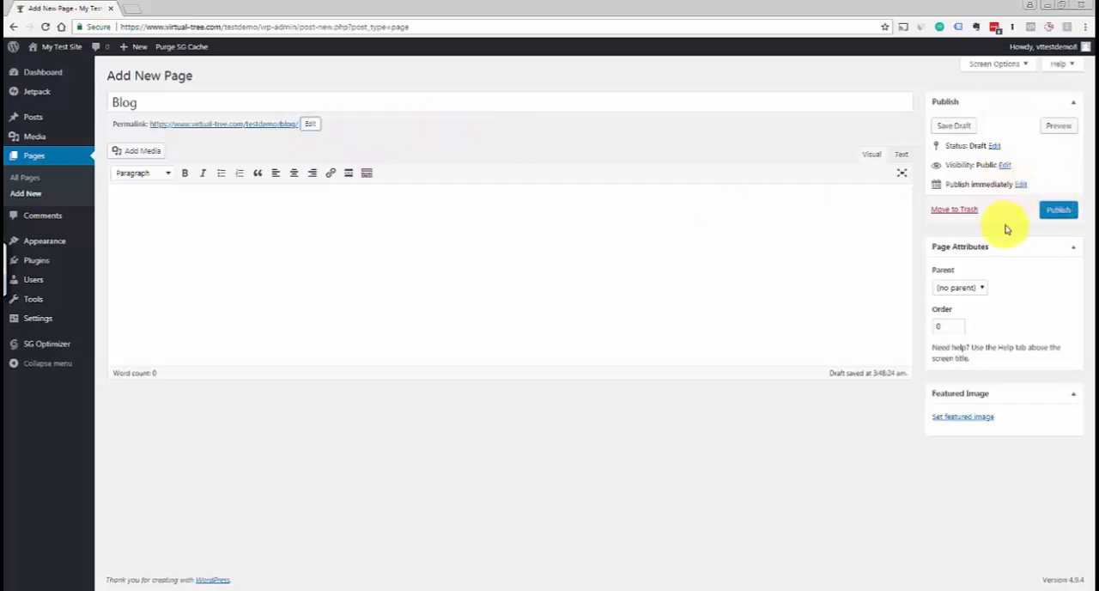
pyautogui.click(1067, 211)
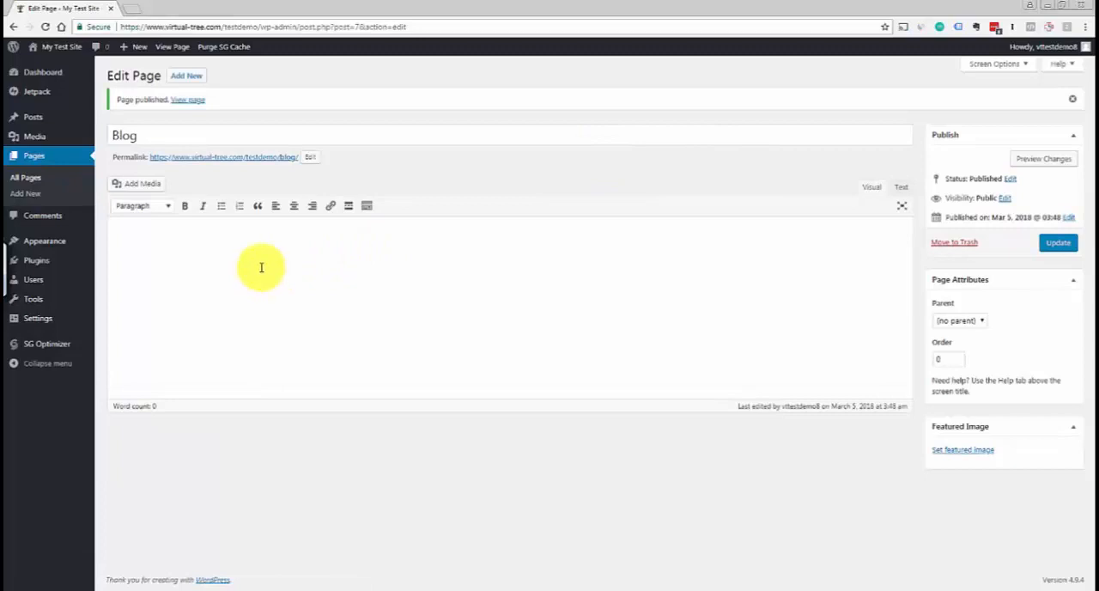
# In the Reading settings, display a static page with Homepage as the homepage and Blog as the posts page, and save
pyautogui.moveTo(31, 320)
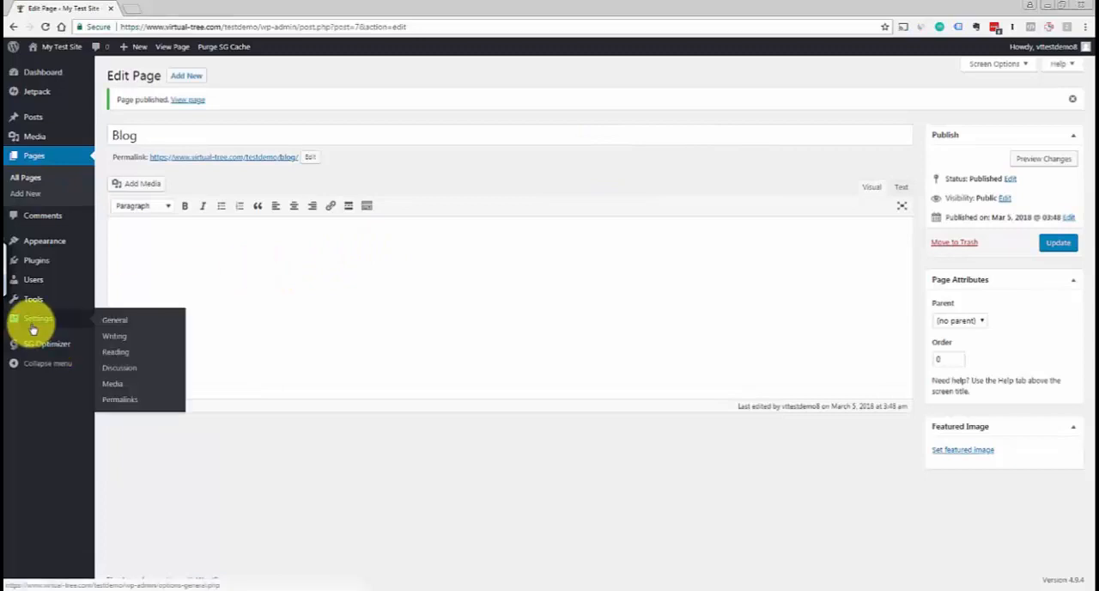
pyautogui.click(124, 353)
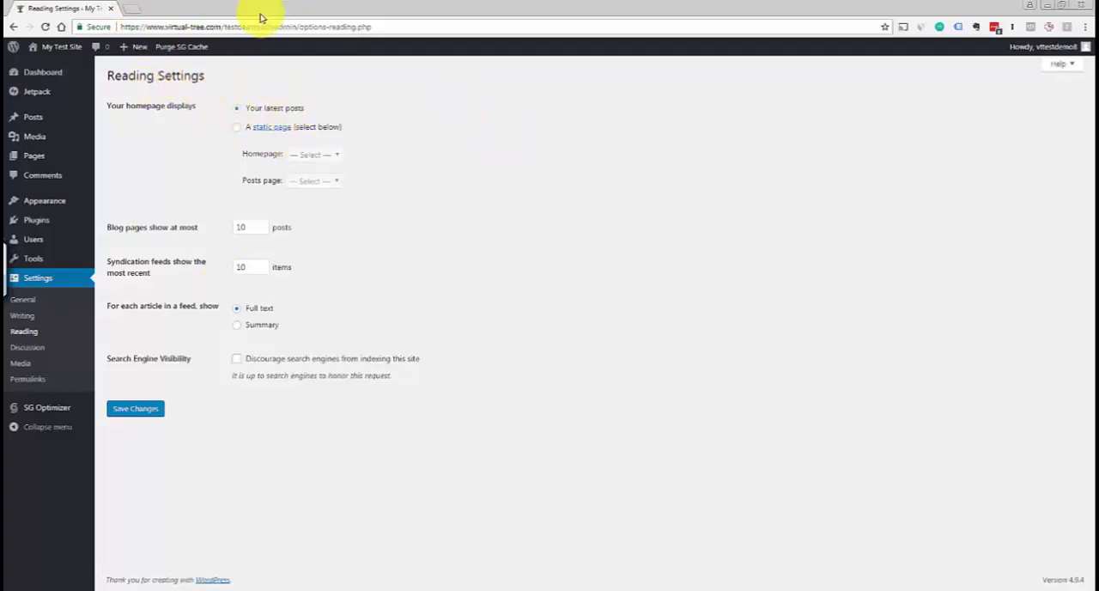
pyautogui.click(237, 130)
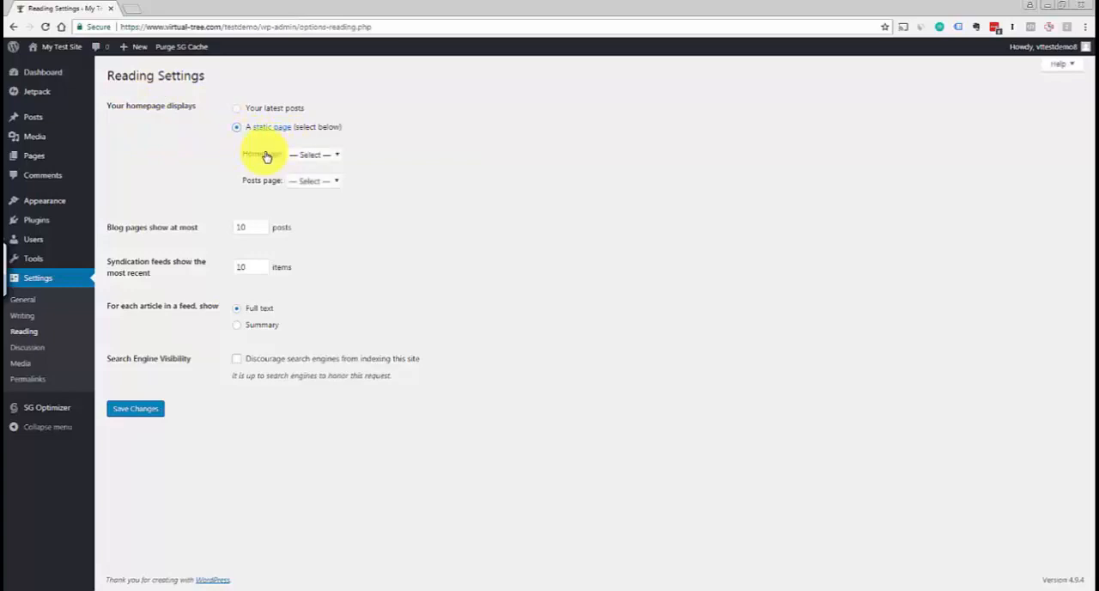
pyautogui.click(331, 156)
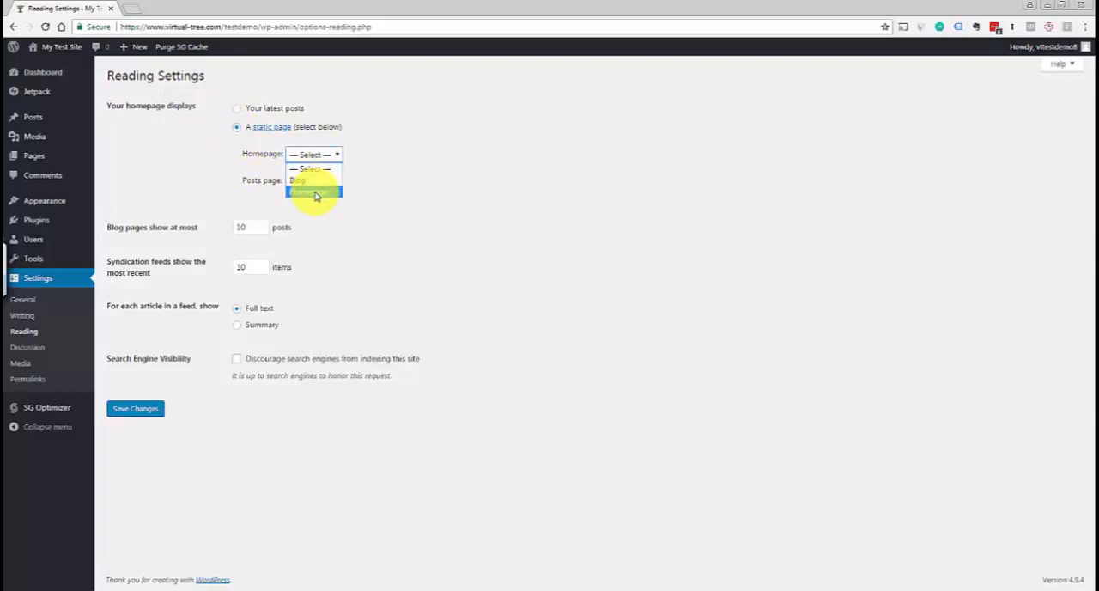
pyautogui.click(316, 192)
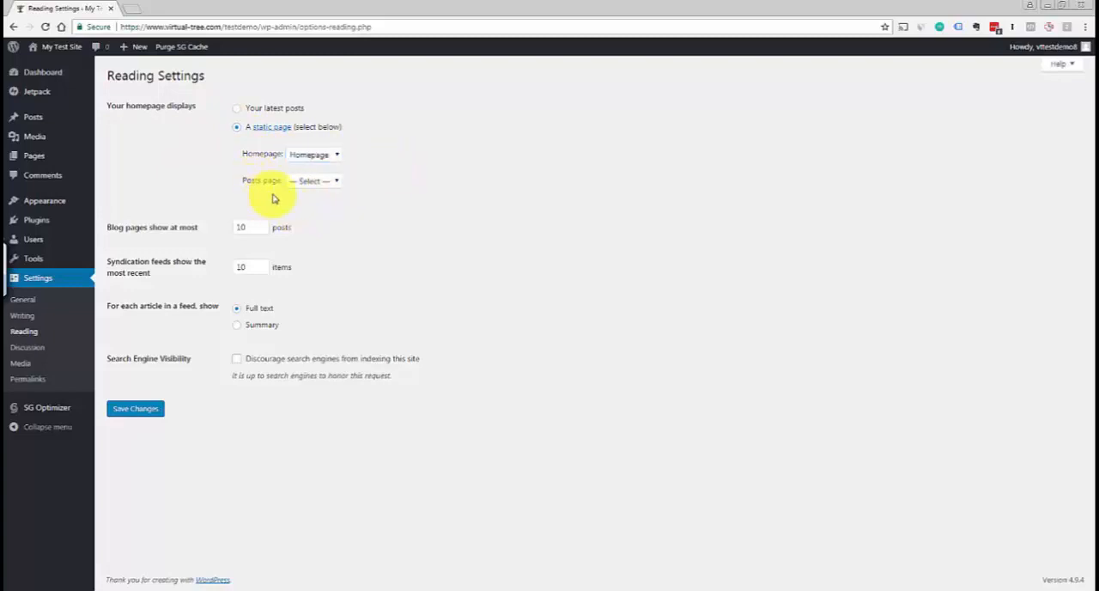
pyautogui.click(327, 181)
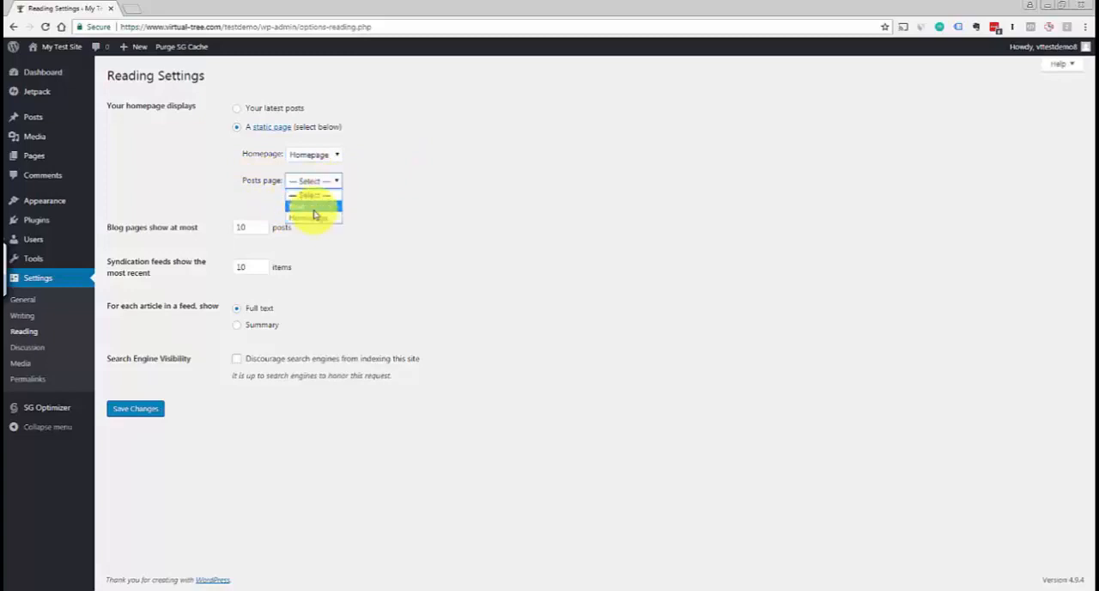
pyautogui.click(314, 208)
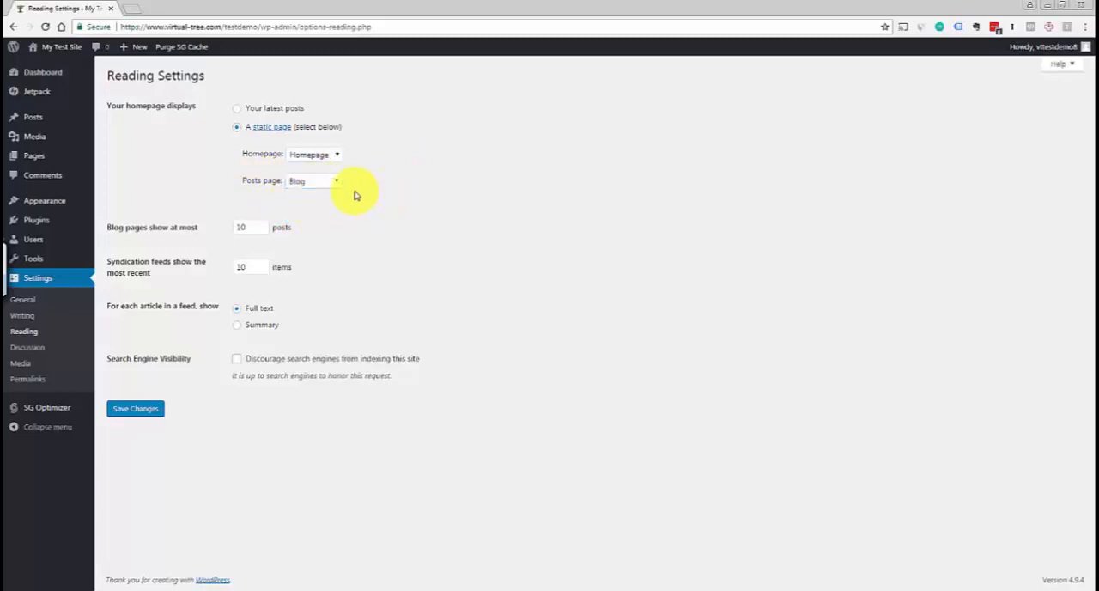
pyautogui.click(130, 416)
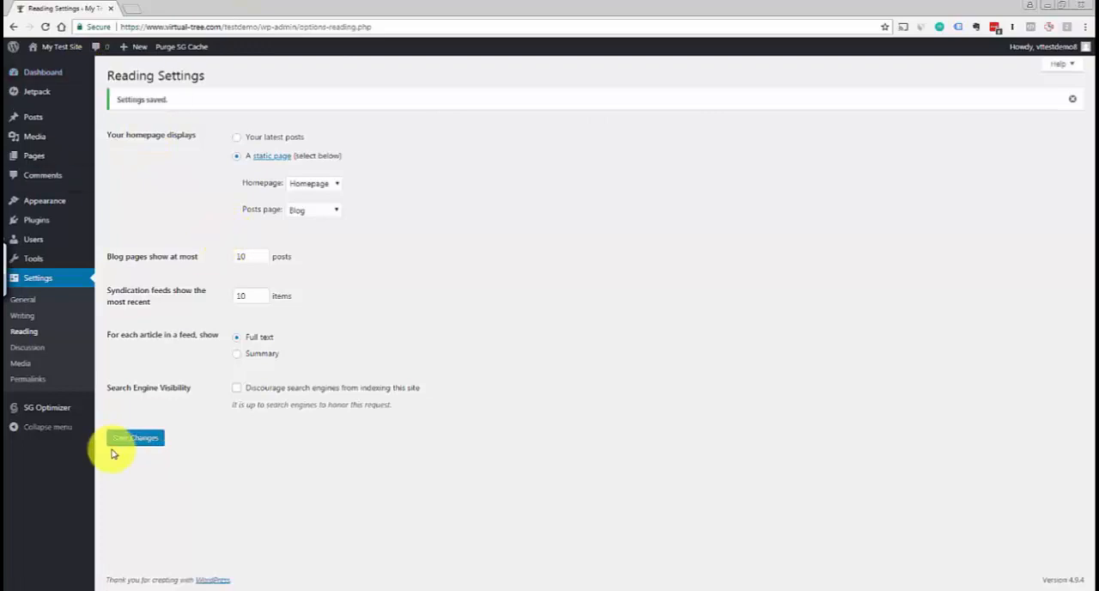
pyautogui.click(136, 442)
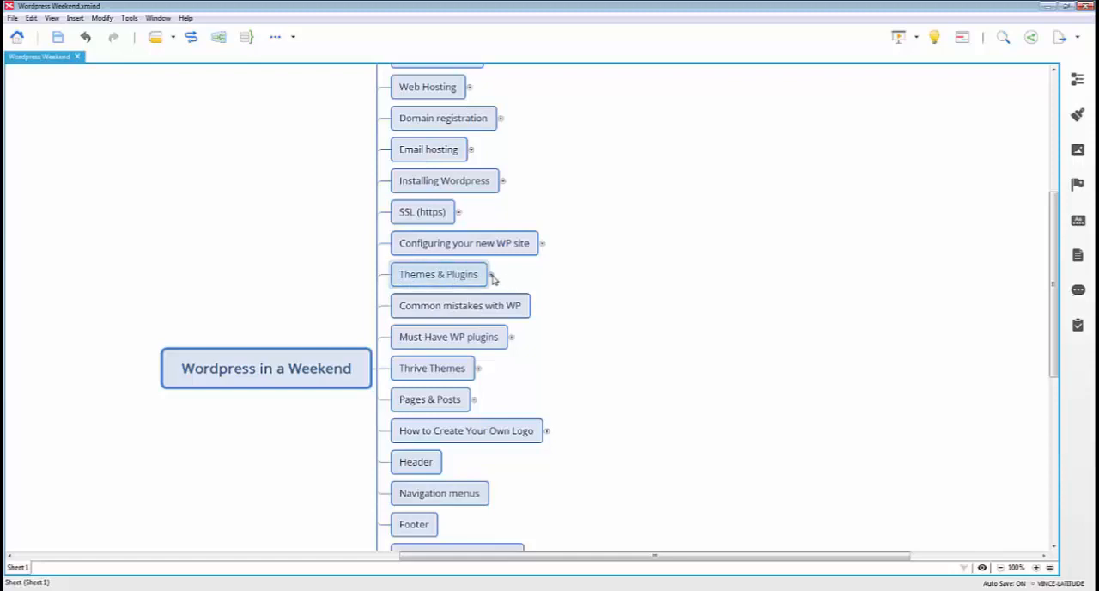
# Switch to the XMind course map, expand Themes under Themes & Plugins, and highlight the notes on separating content from design and the theme's role
pyautogui.click(501, 277)
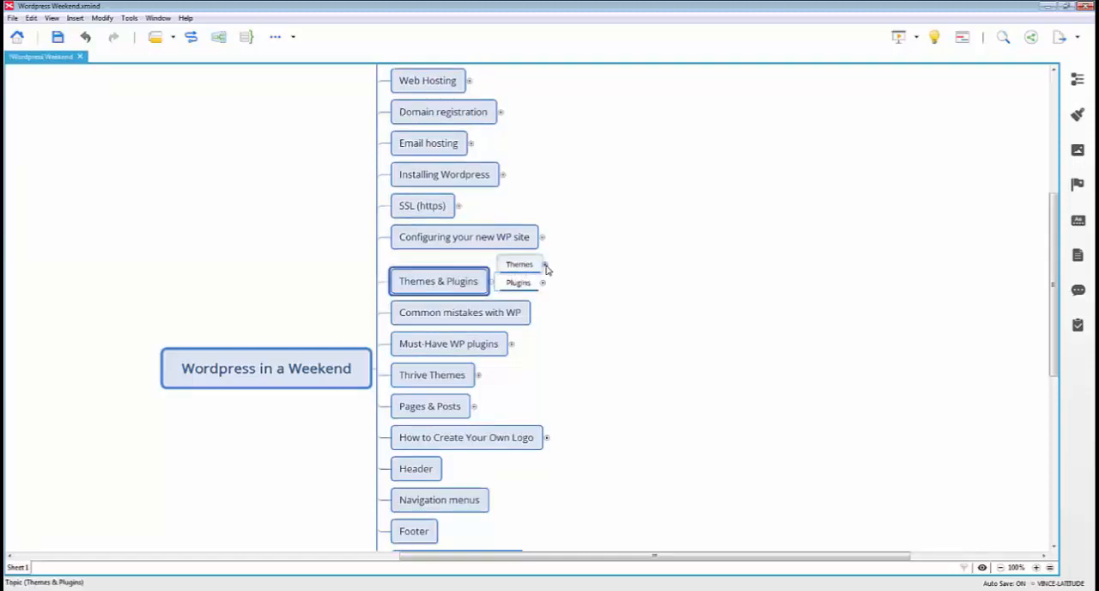
pyautogui.click(545, 267)
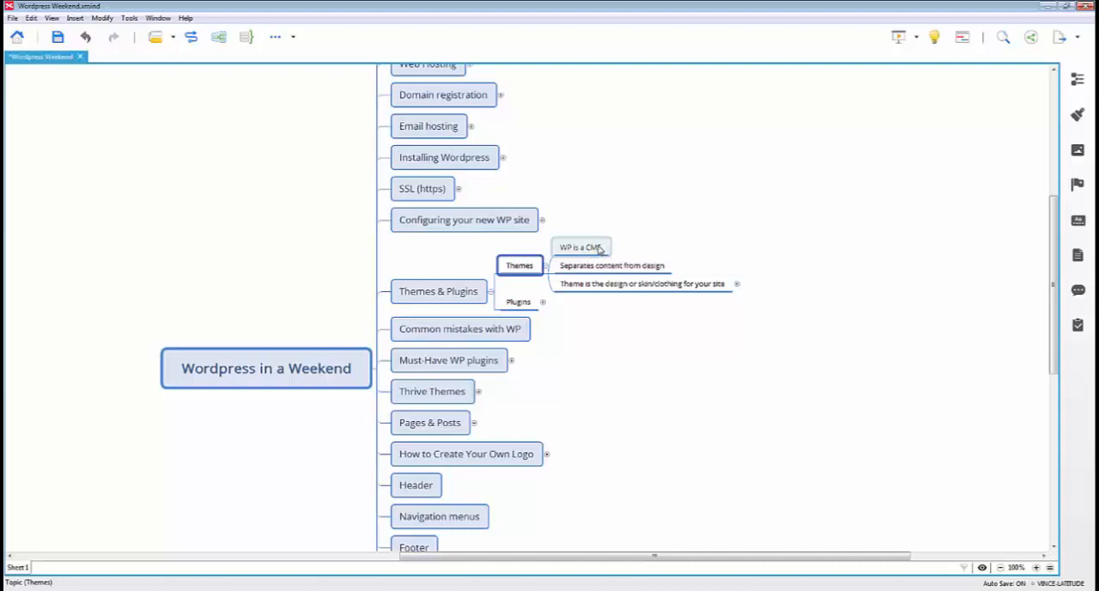
pyautogui.click(580, 271)
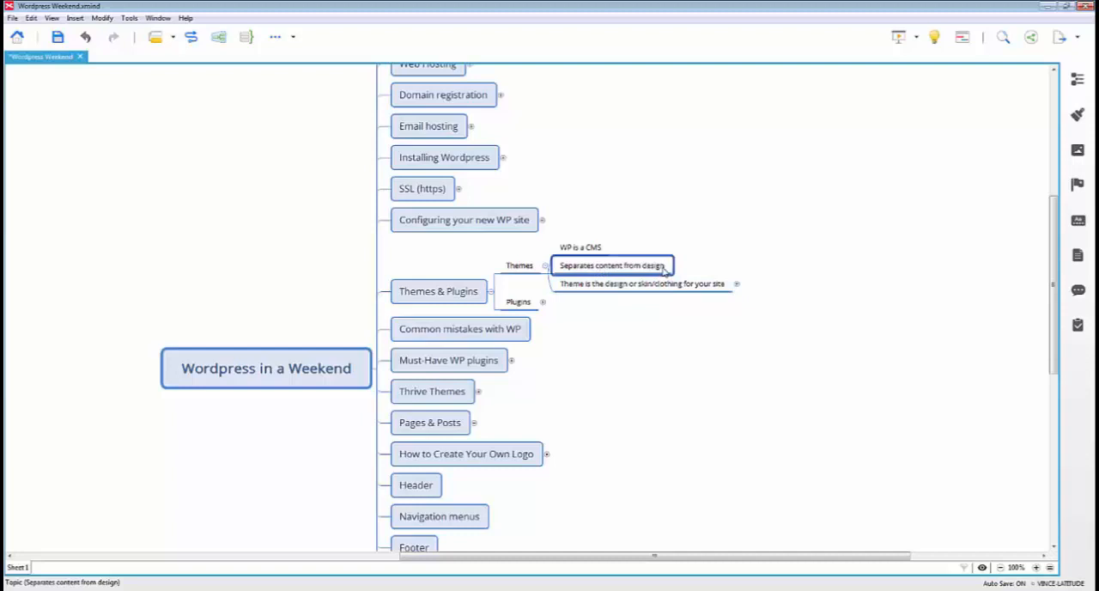
pyautogui.click(575, 289)
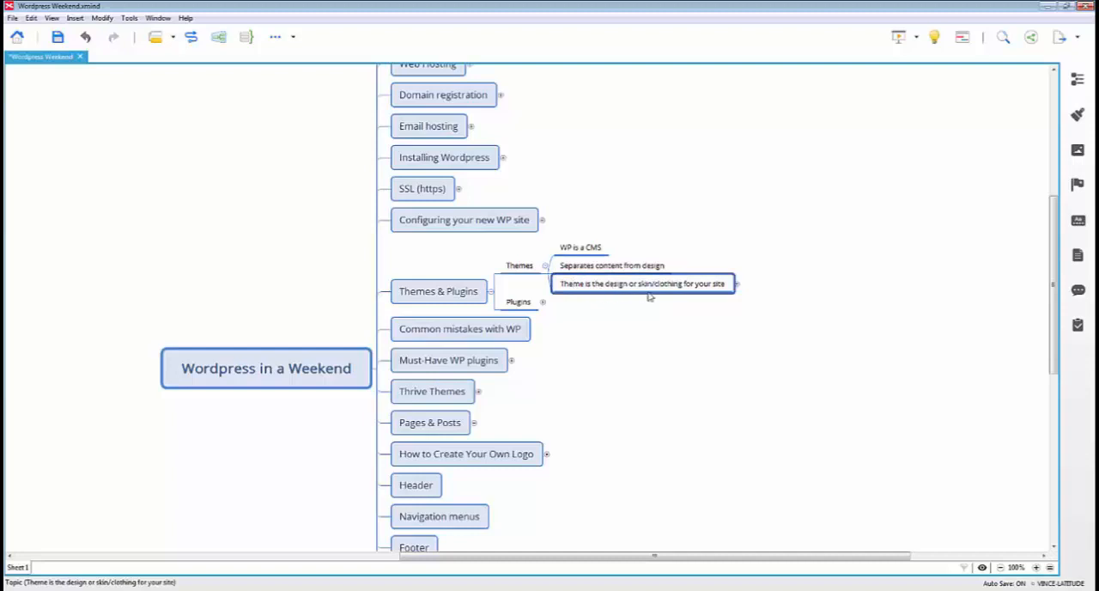
# Expand the note about the theme being the site's design or skin and highlight its two subtopics in turn
pyautogui.click(737, 286)
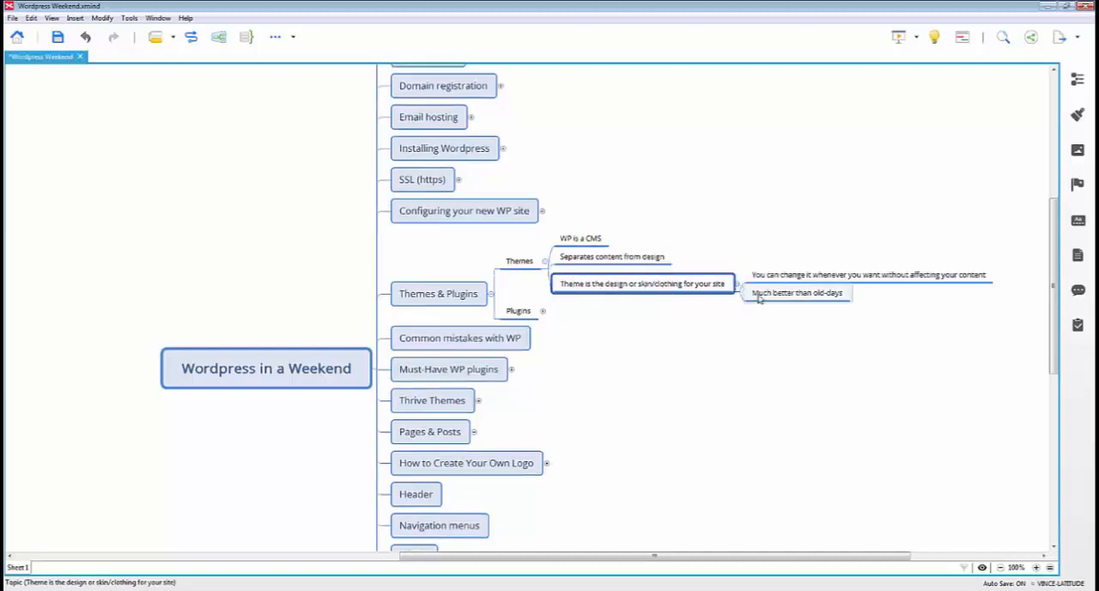
pyautogui.click(832, 279)
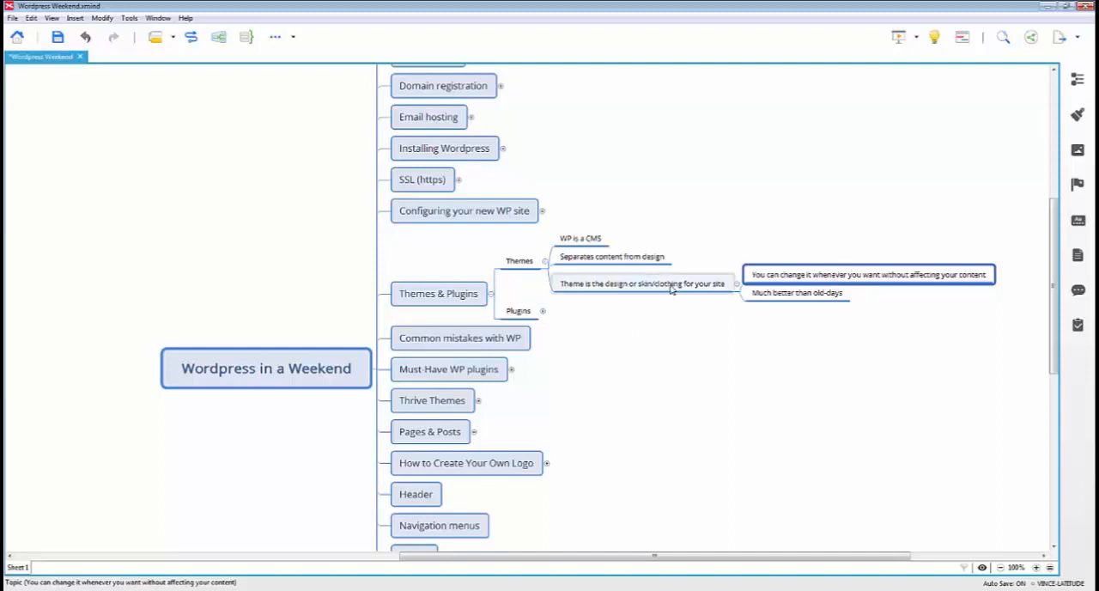
pyautogui.click(832, 298)
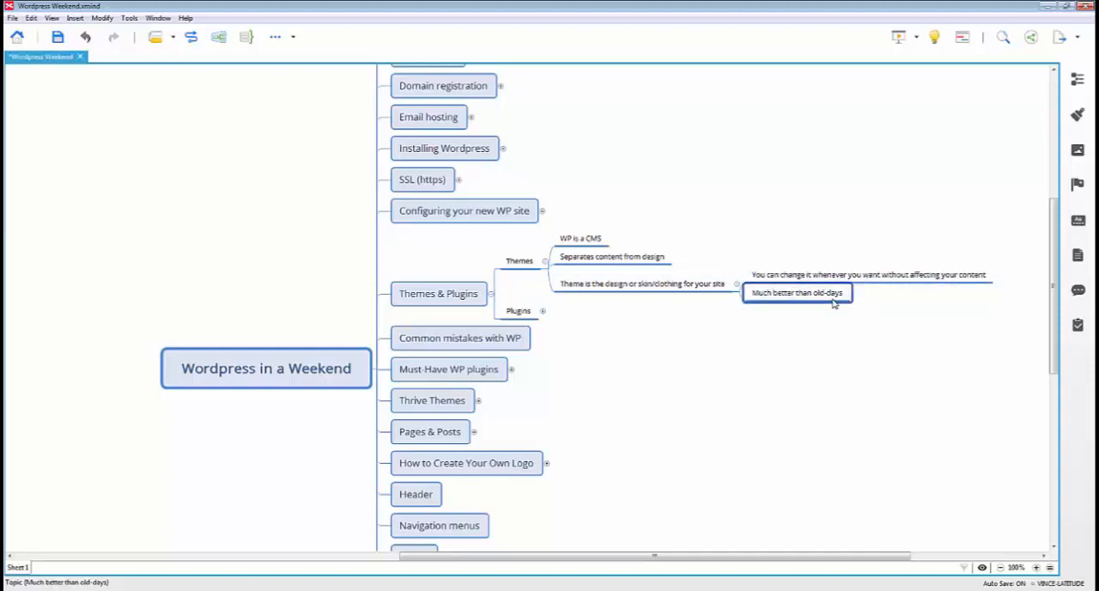
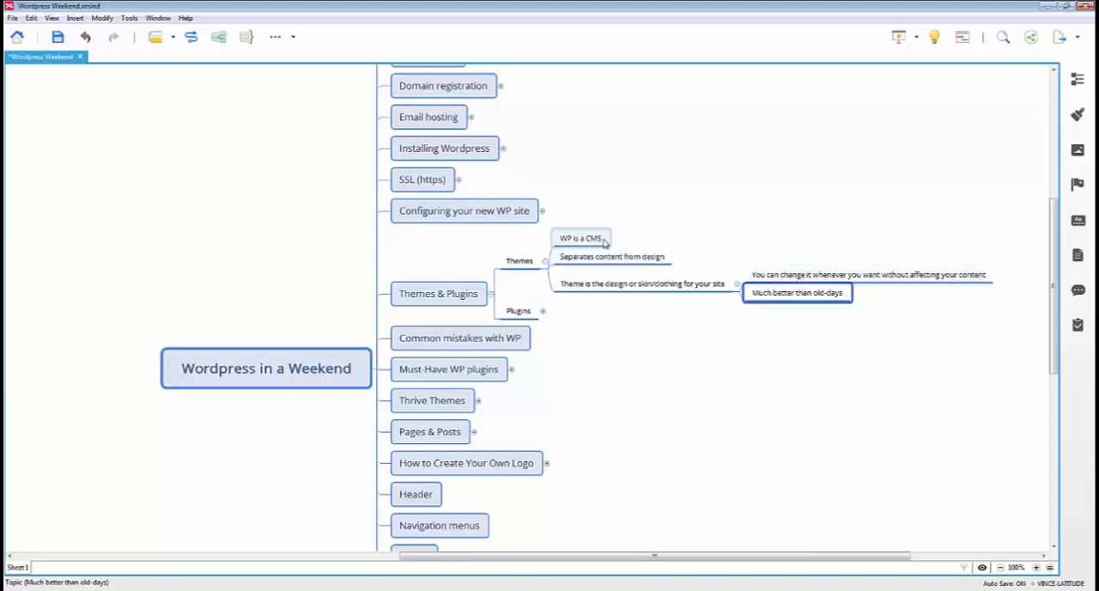
# Highlight the note on changing themes without affecting content, then switch to the WordPress demo site and open Add Themes from its installed themes
pyautogui.click(900, 278)
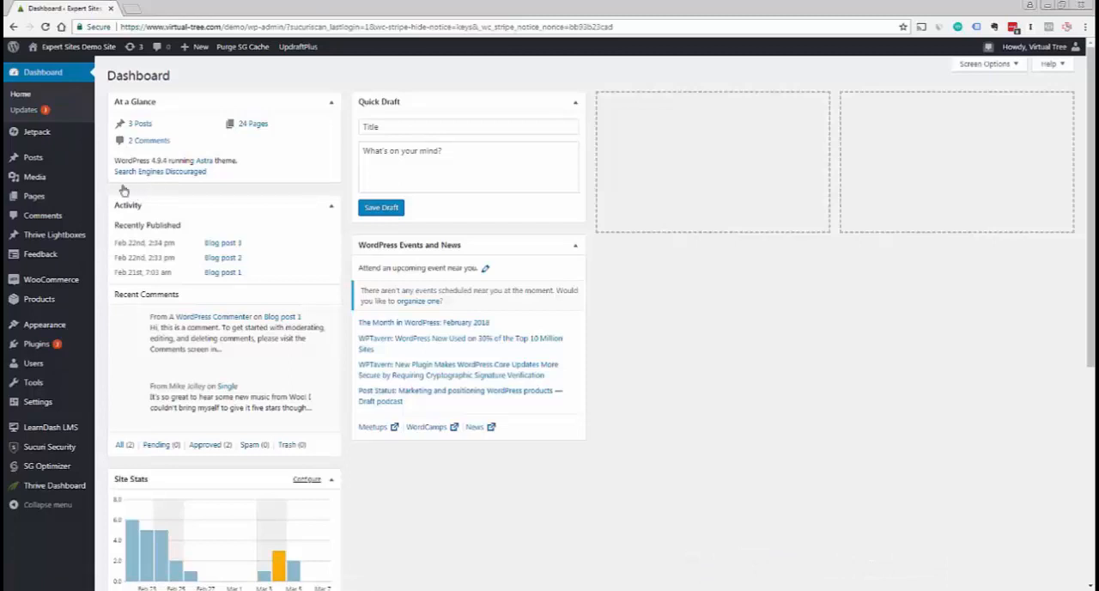
pyautogui.moveTo(221, 320)
pyautogui.moveTo(70, 333)
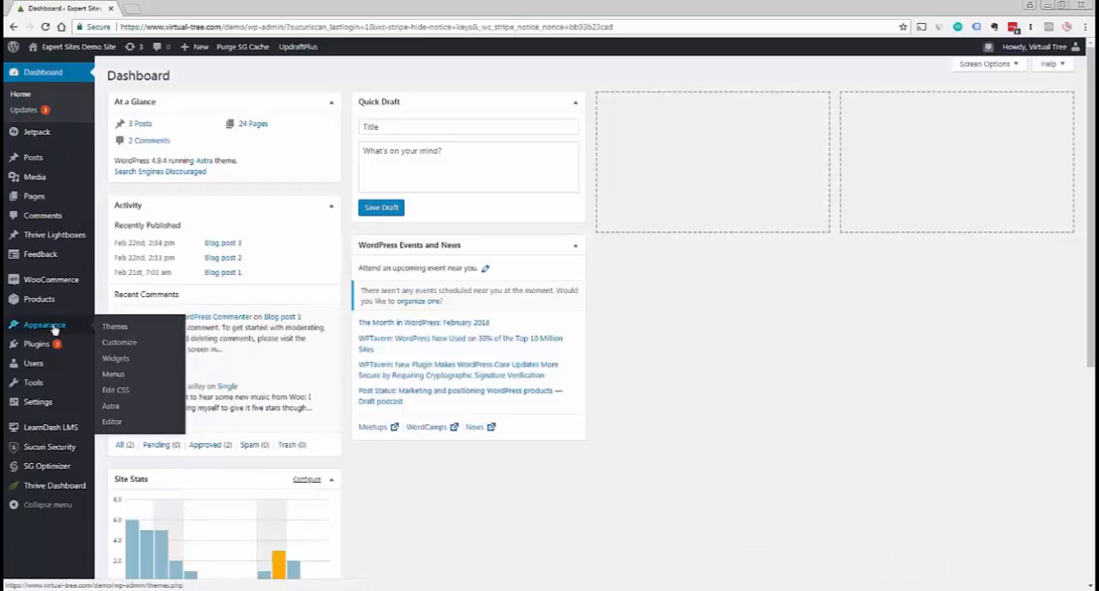
pyautogui.click(116, 332)
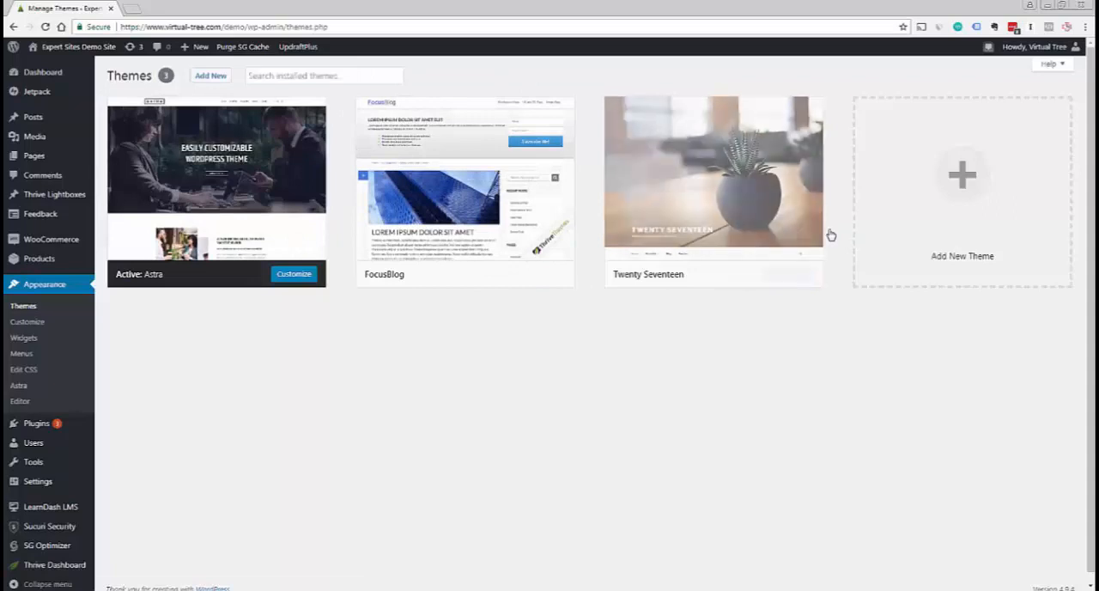
pyautogui.click(967, 183)
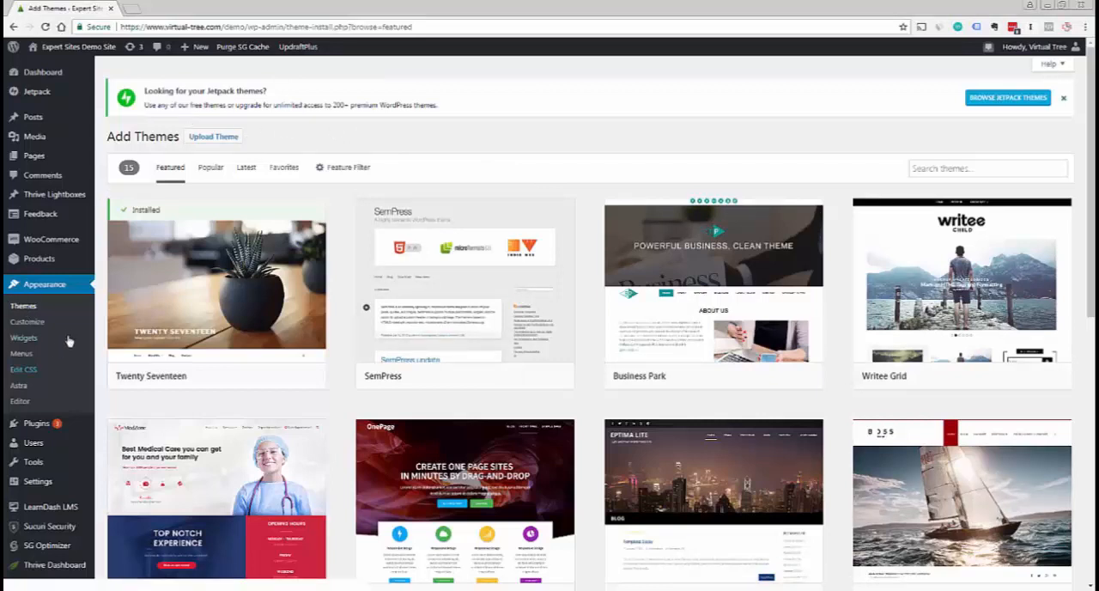
# Browse the featured themes available for the demo site
pyautogui.moveTo(126, 304)
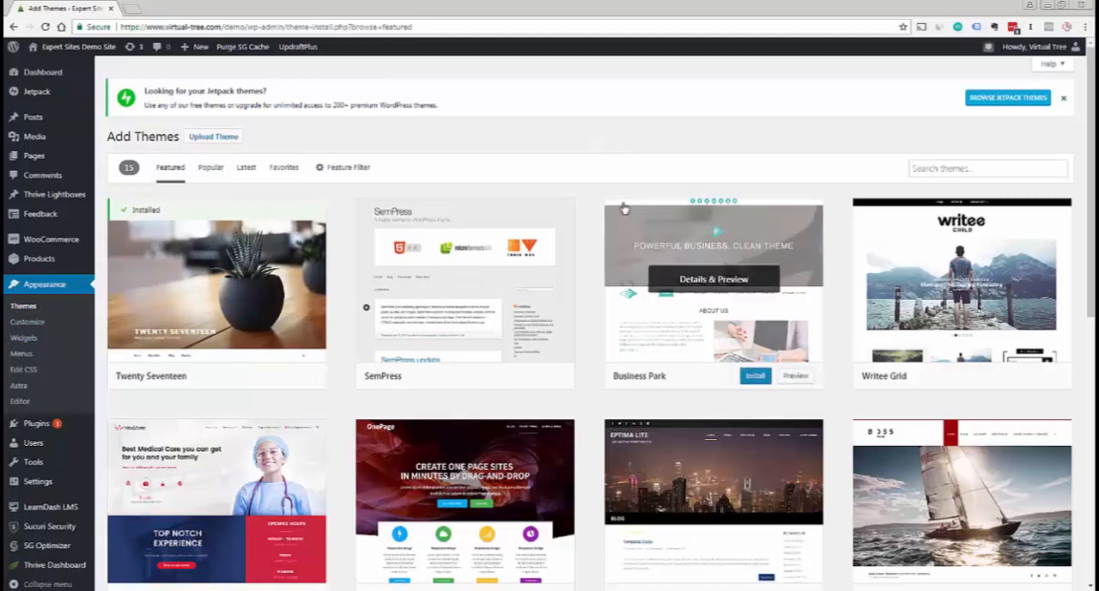
pyautogui.moveTo(285, 213)
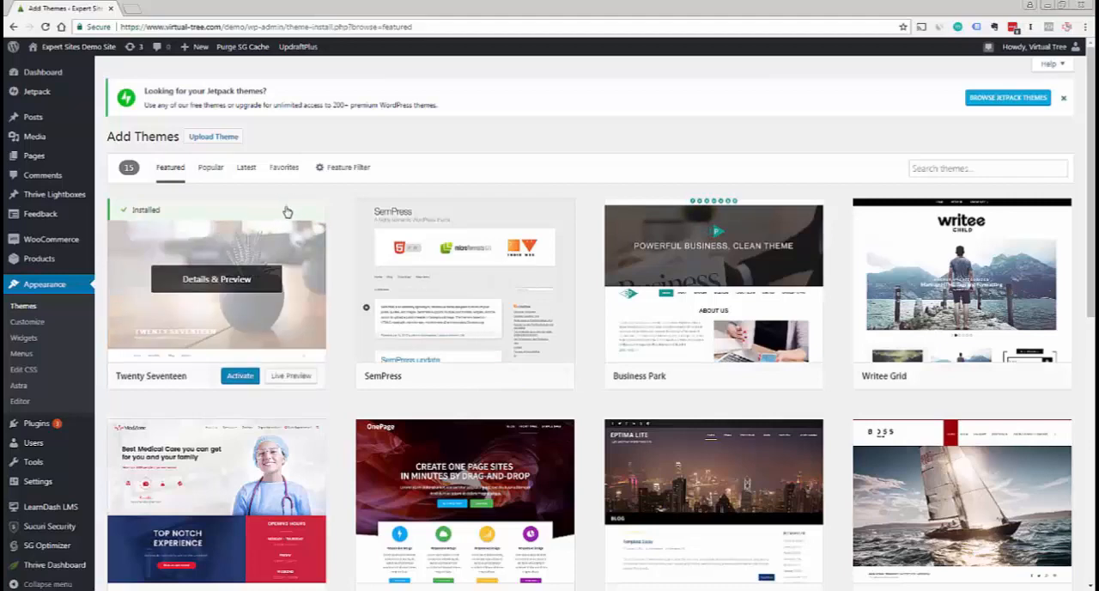
pyautogui.moveTo(884, 273)
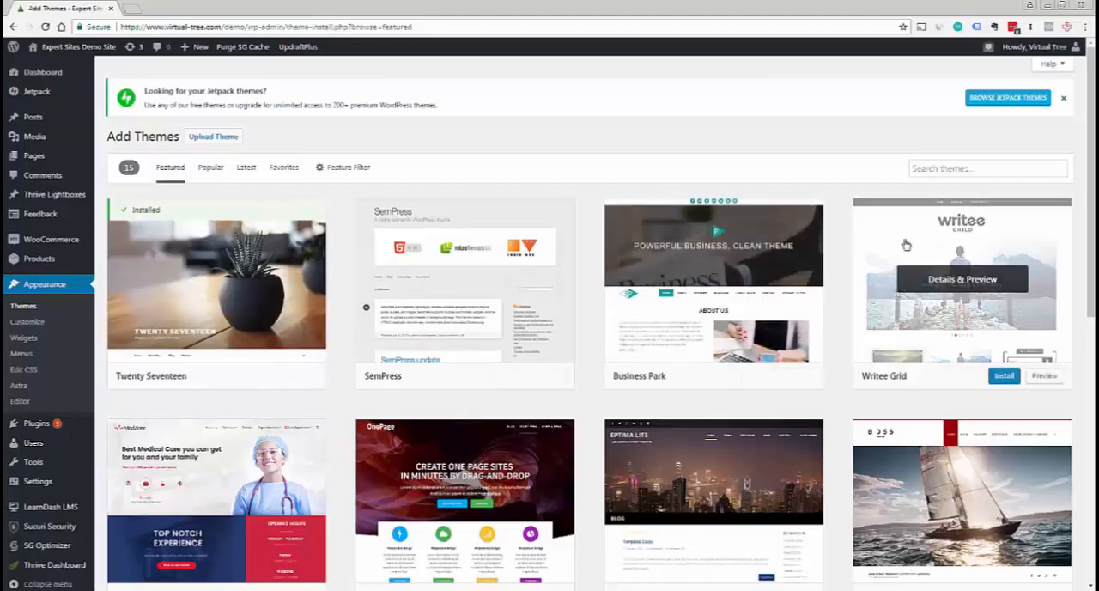
pyautogui.scroll(-1, 549, 343)
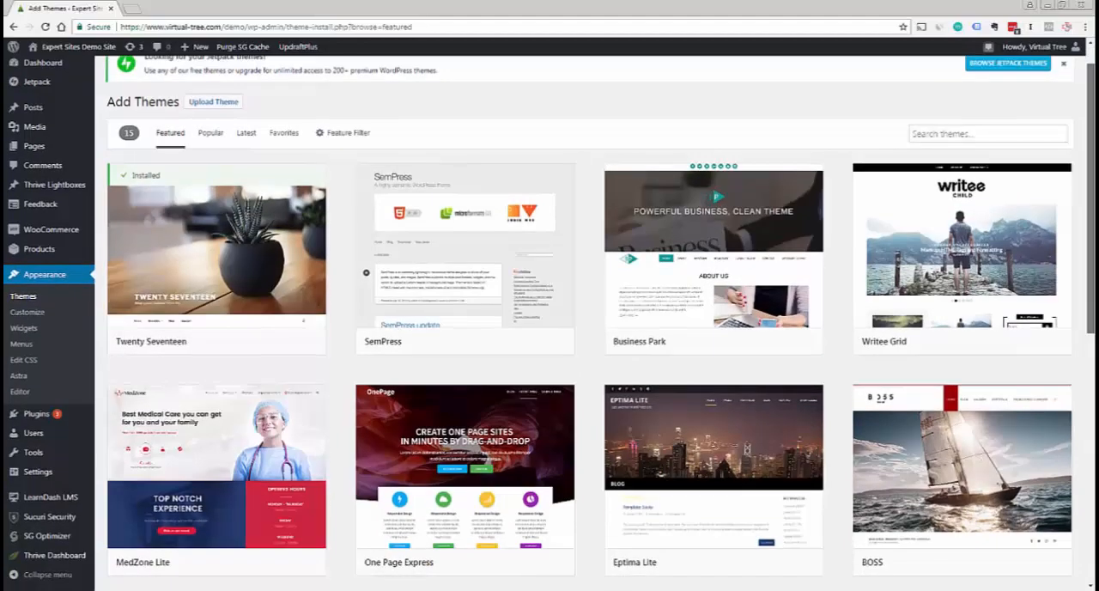
pyautogui.scroll(-1, 549, 343)
pyautogui.scroll(2, 549, 343)
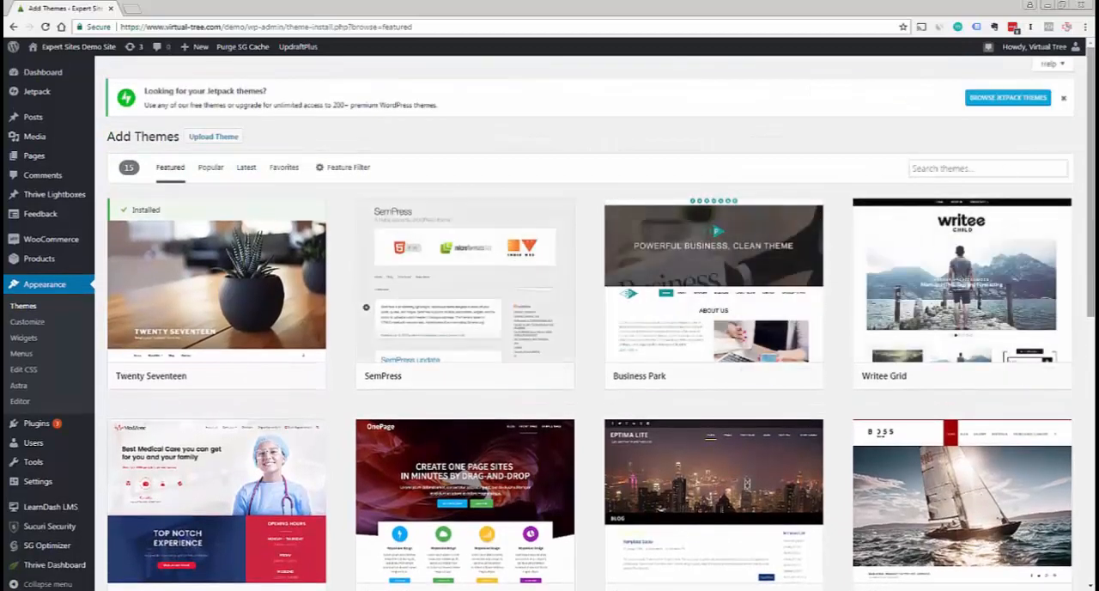
pyautogui.scroll(-1, 549, 343)
pyautogui.scroll(-1, 549, 343)
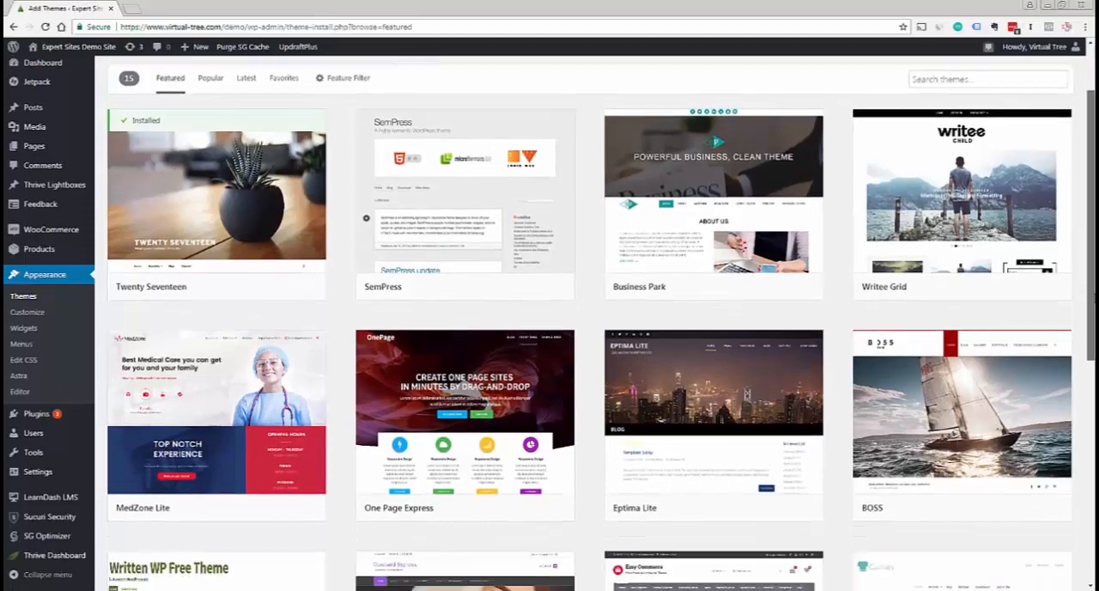
# Install the Writee Grid theme from the featured themes and return to the installed themes
pyautogui.scroll(2, 958, 273)
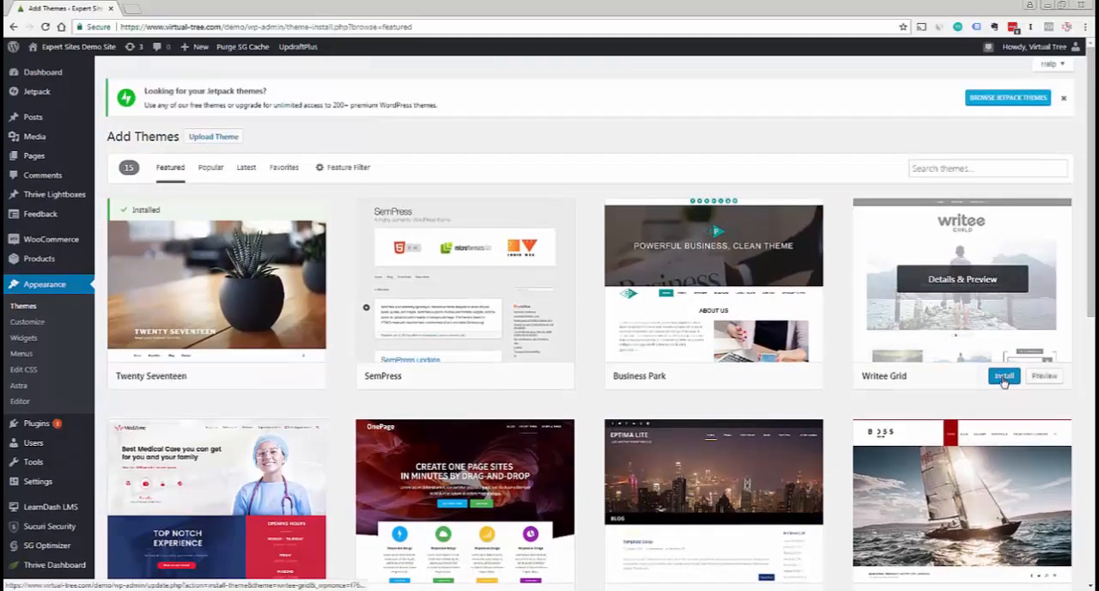
pyautogui.click(1006, 379)
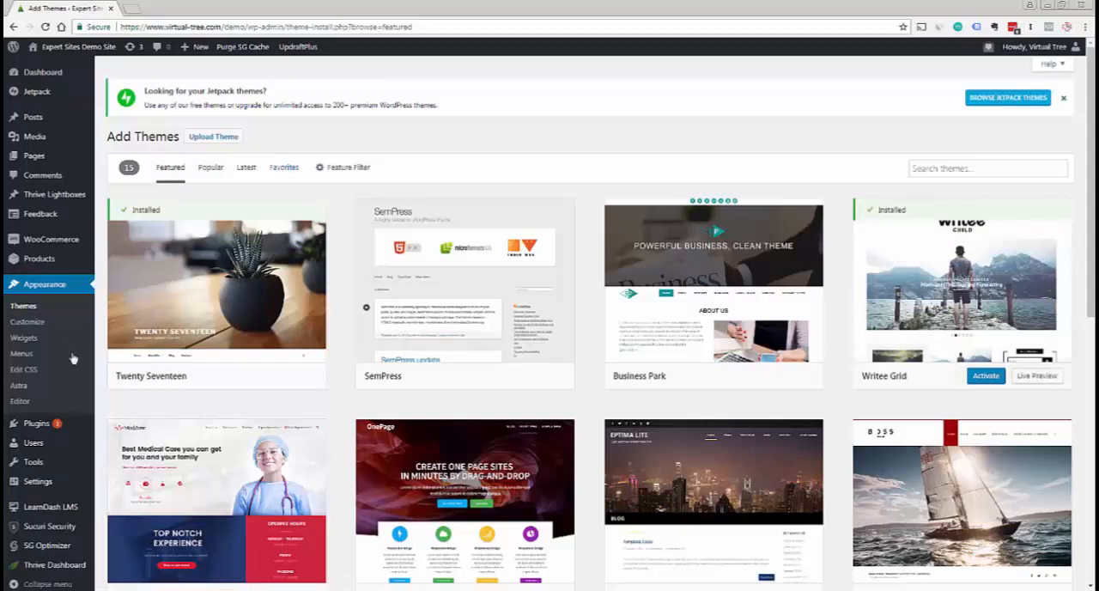
pyautogui.click(29, 320)
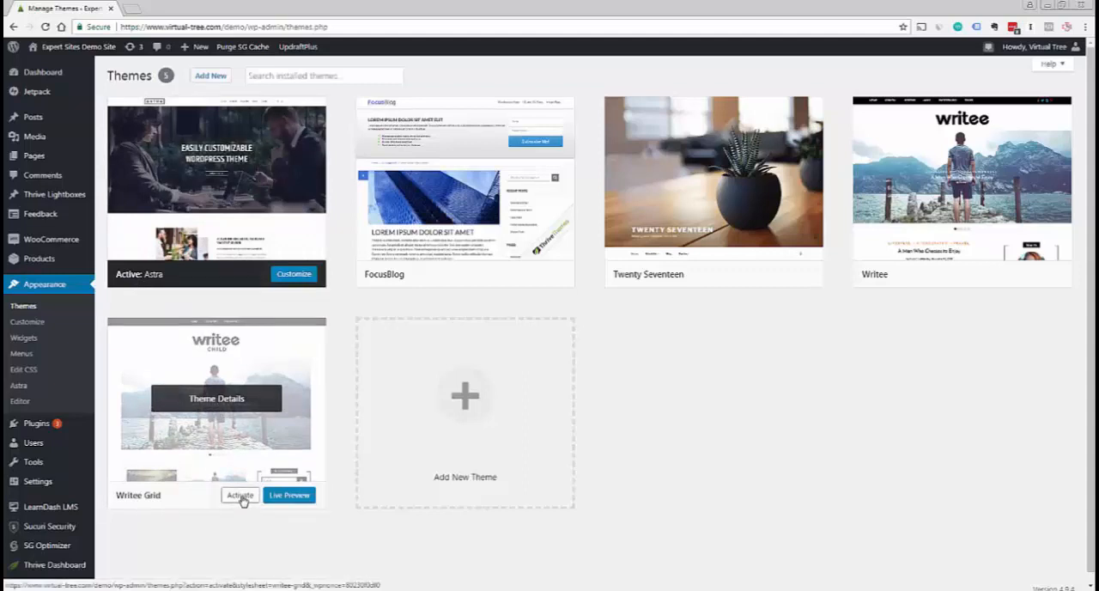
# View the Writee Grid theme's details, then preview it live on the demo site and close the preview
pyautogui.click(219, 400)
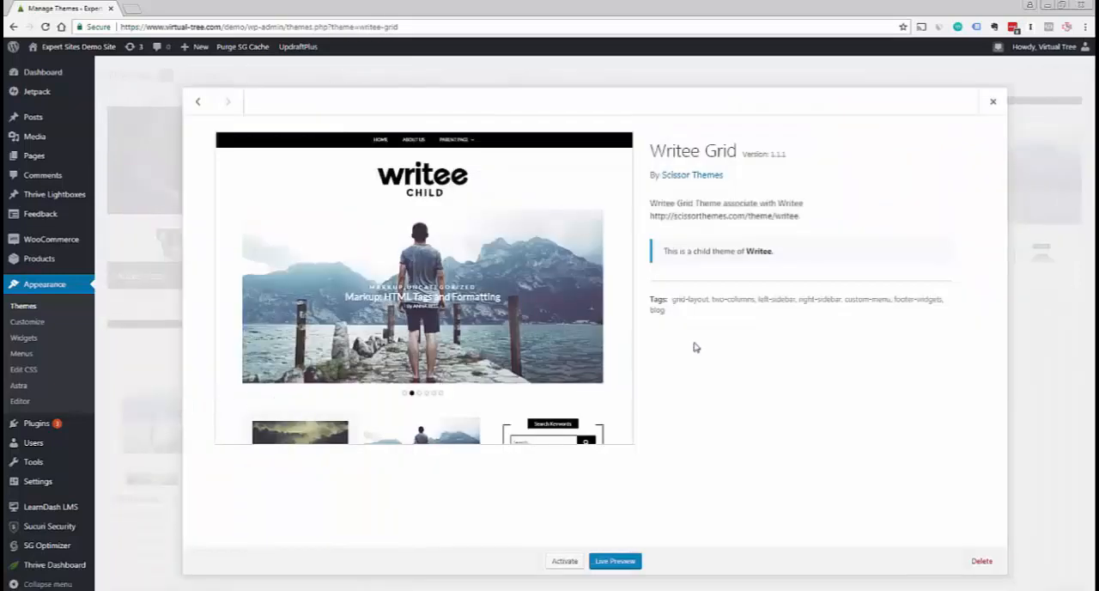
pyautogui.click(993, 102)
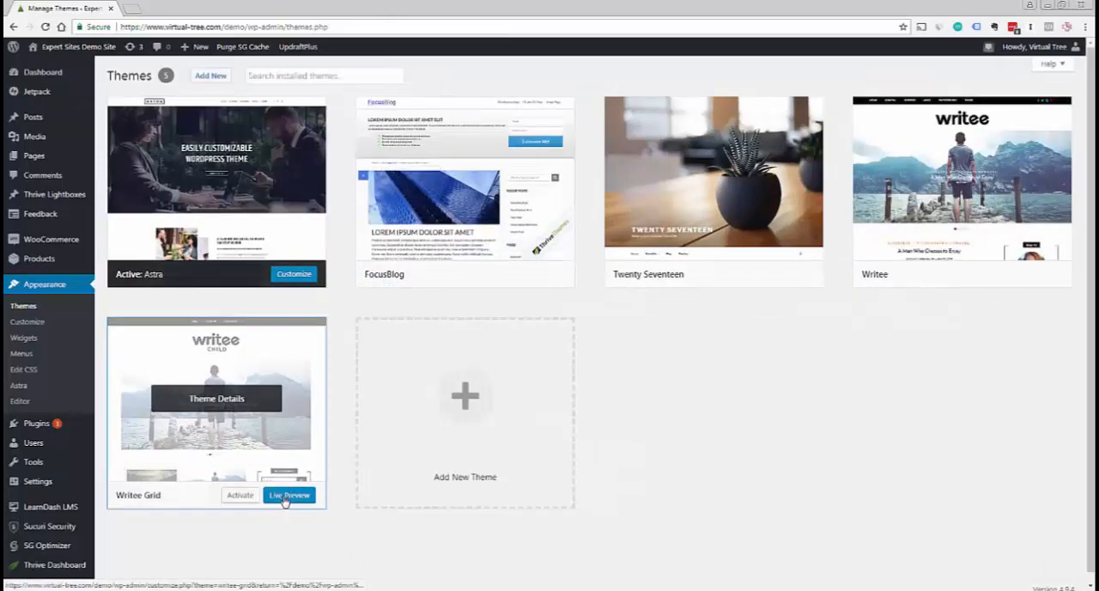
pyautogui.click(285, 496)
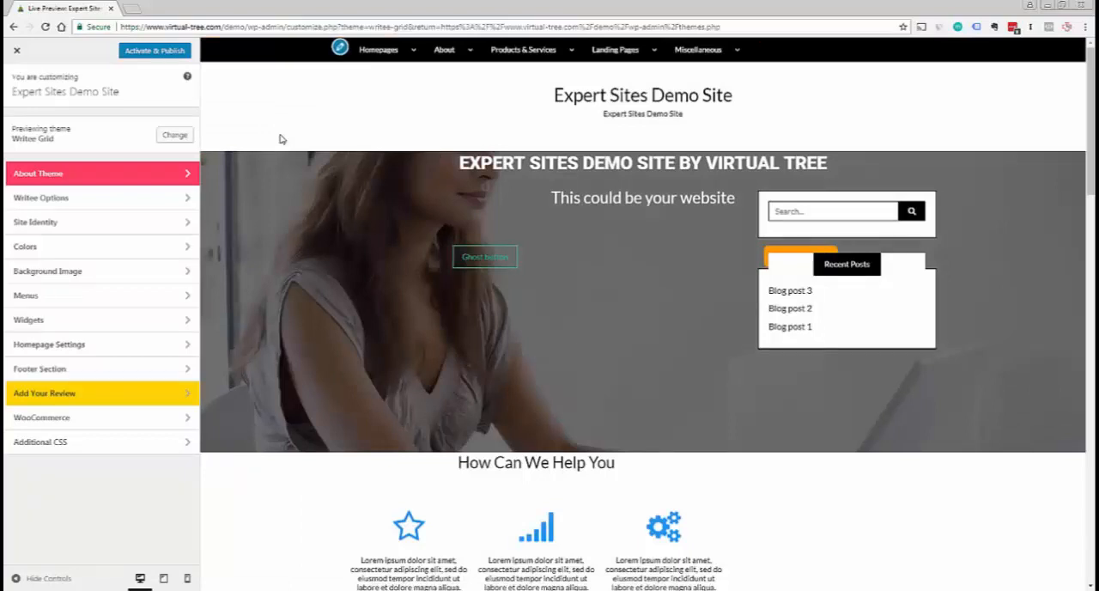
pyautogui.click(16, 55)
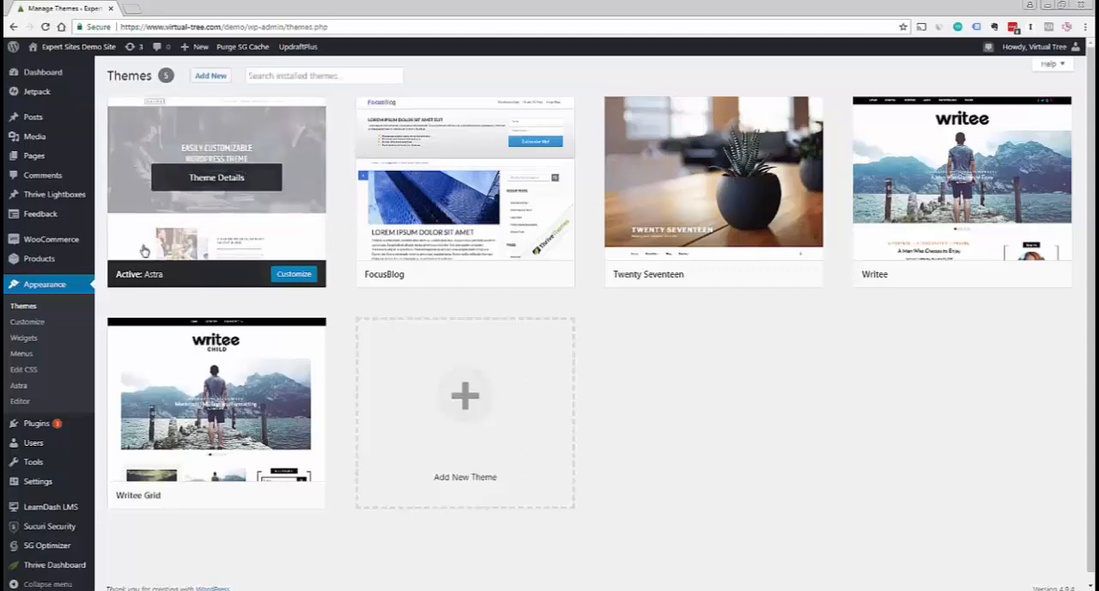
# Start a theme upload and choose astra.1.2.3.zip from the Downloads folder as the file
pyautogui.click(208, 76)
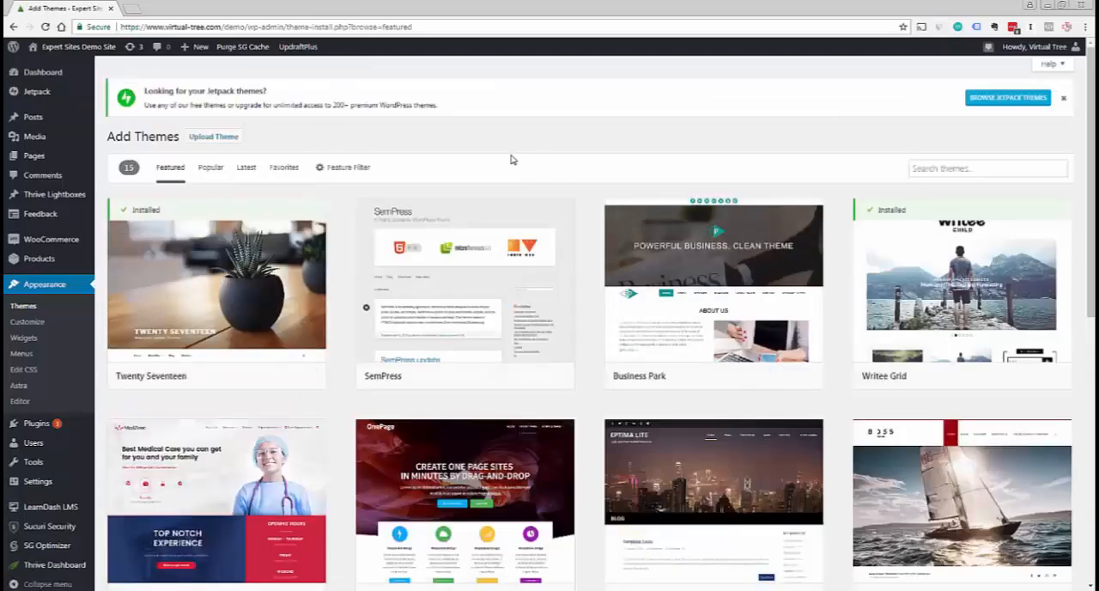
pyautogui.click(221, 142)
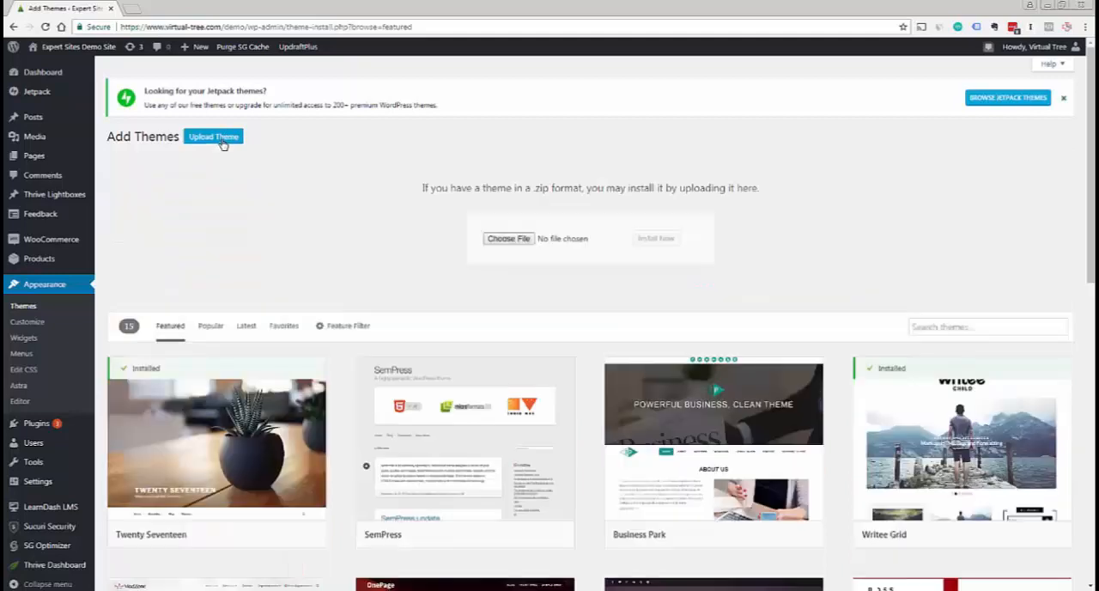
pyautogui.click(518, 241)
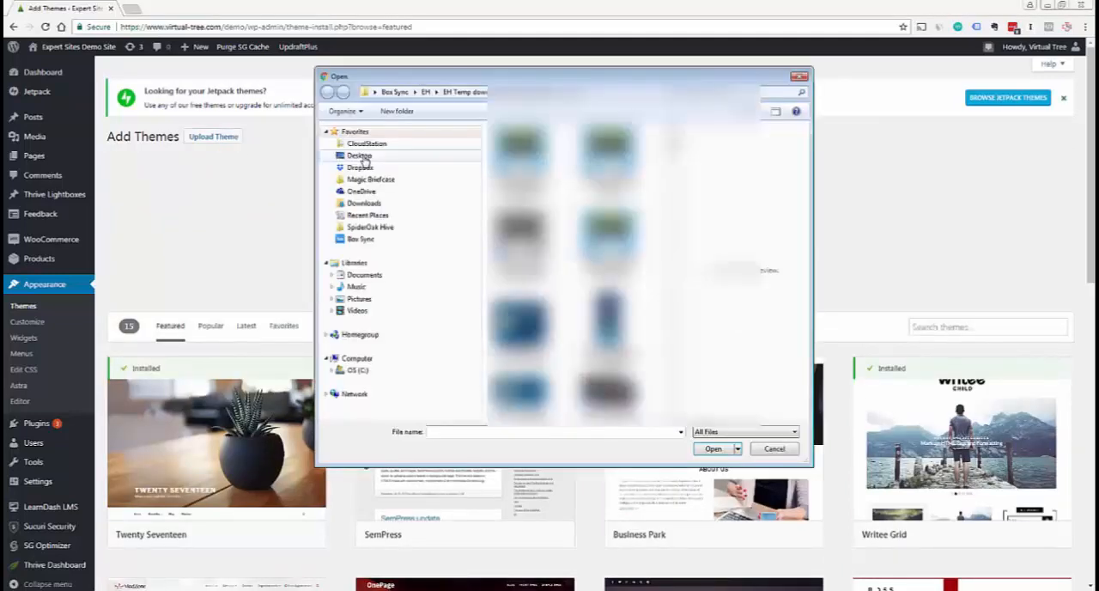
pyautogui.click(364, 203)
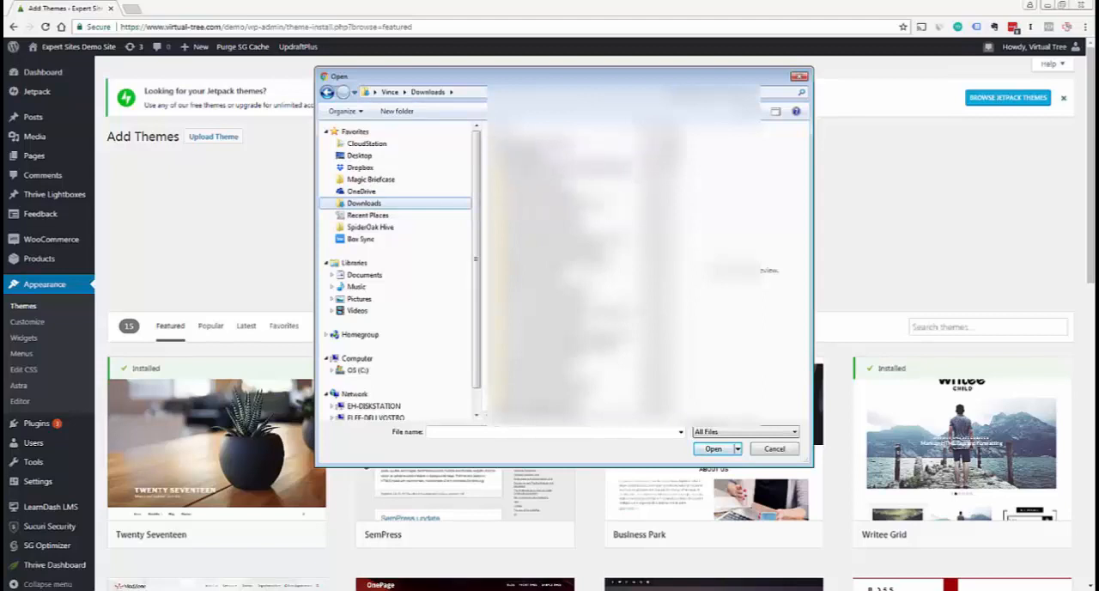
pyautogui.click(566, 158)
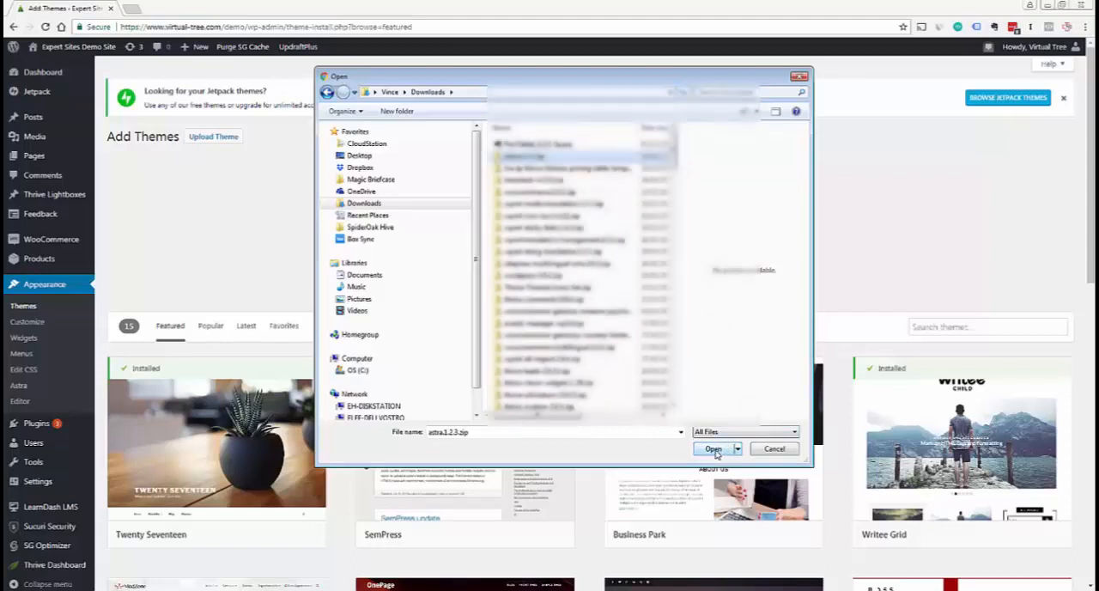
pyautogui.click(715, 451)
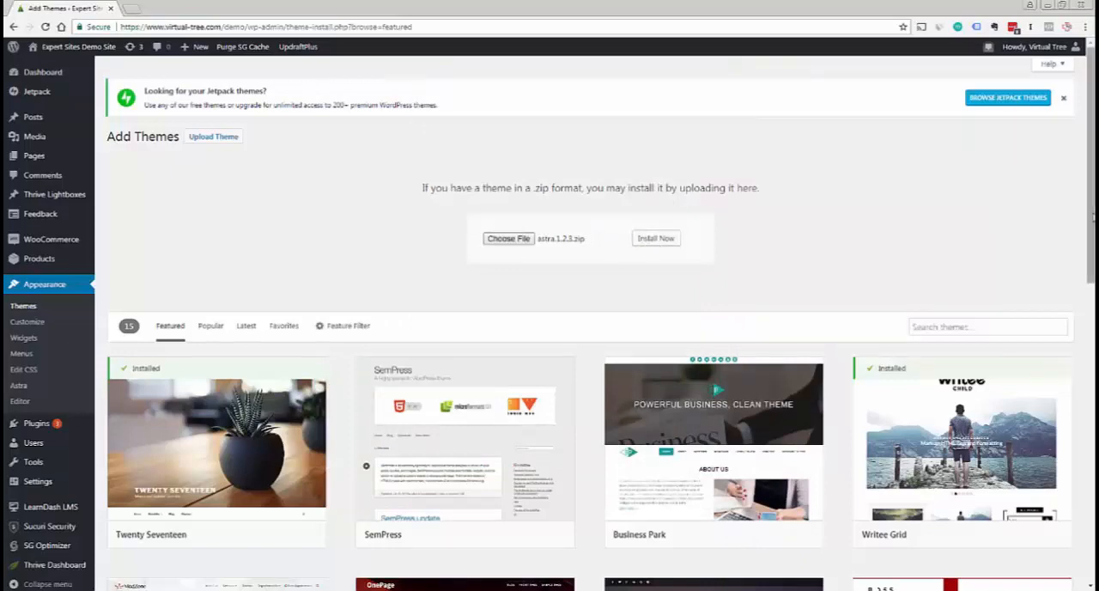
# Clear the chosen theme zip by reopening the file selection and cancelling it
pyautogui.scroll(-2, 654, 246)
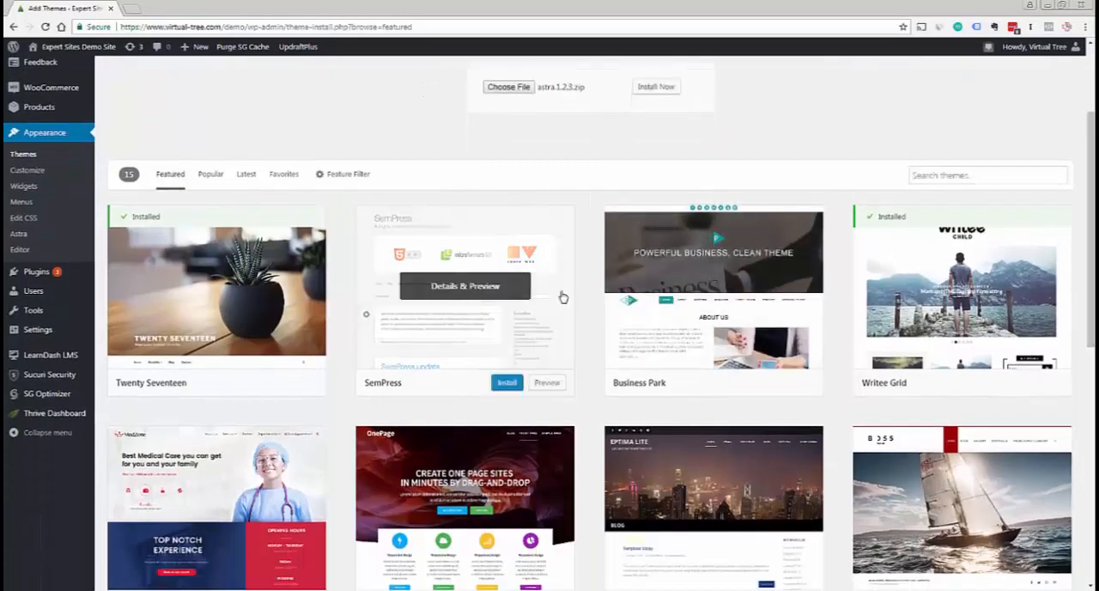
pyautogui.scroll(2, 534, 142)
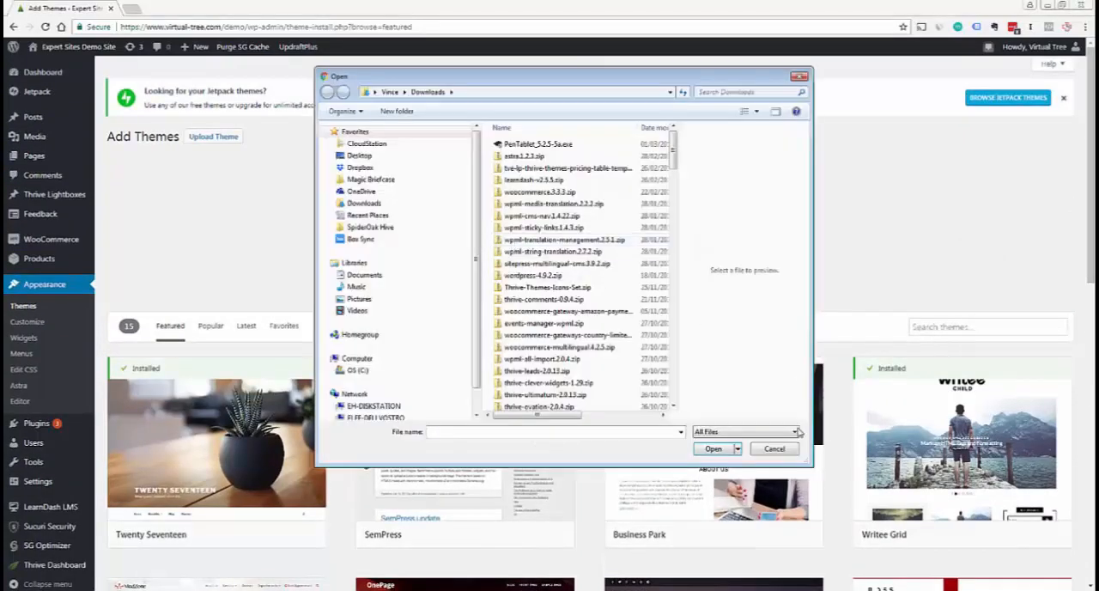
pyautogui.click(776, 449)
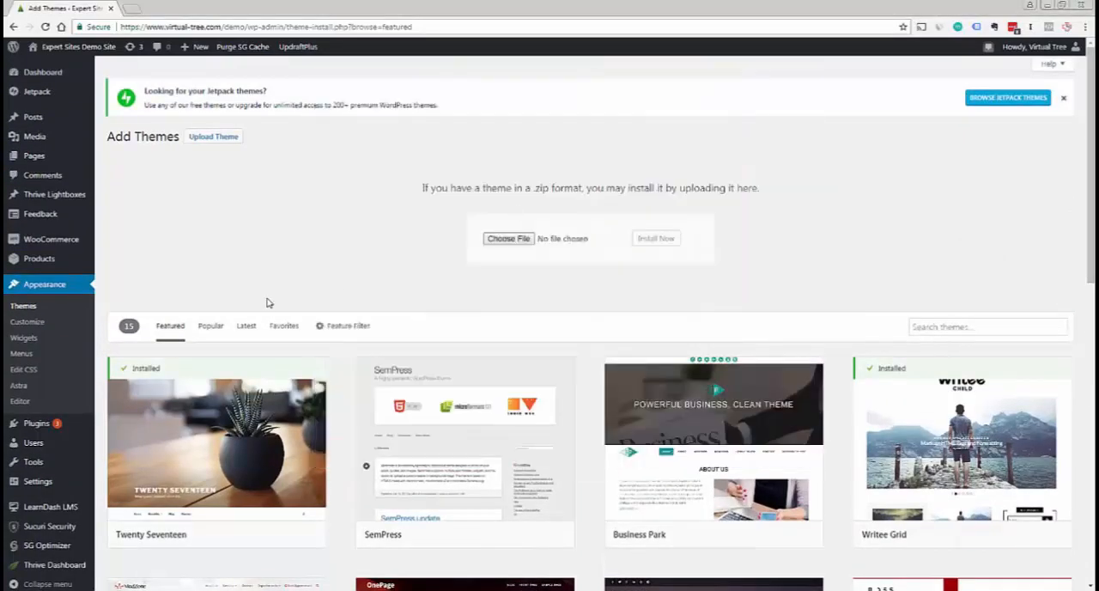
# Return to the installed themes and delete the Writee Grid theme, confirming the deletion
pyautogui.click(28, 319)
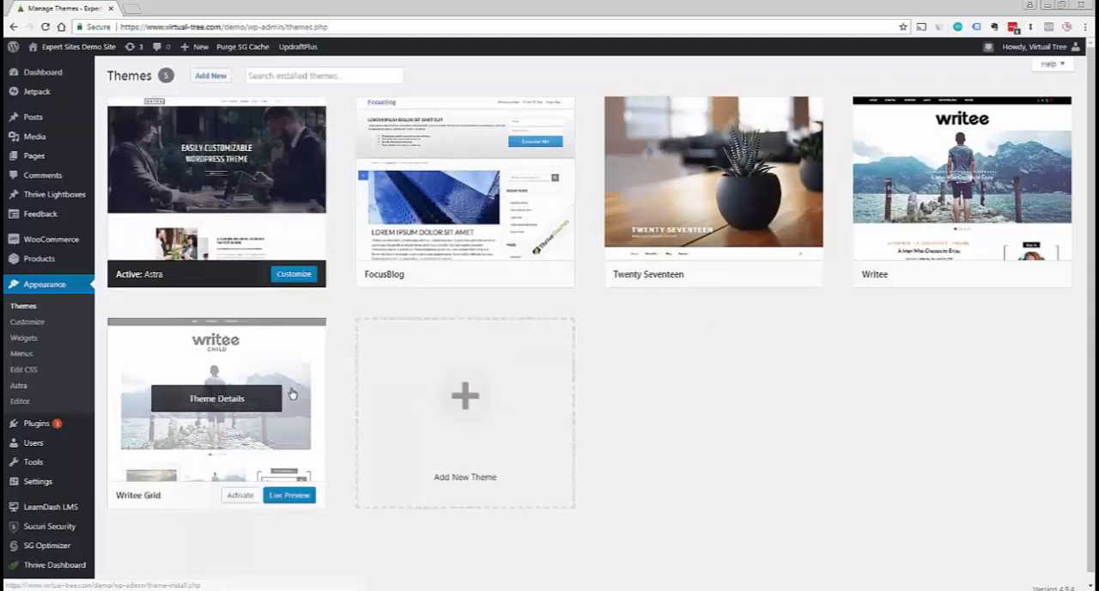
pyautogui.click(266, 404)
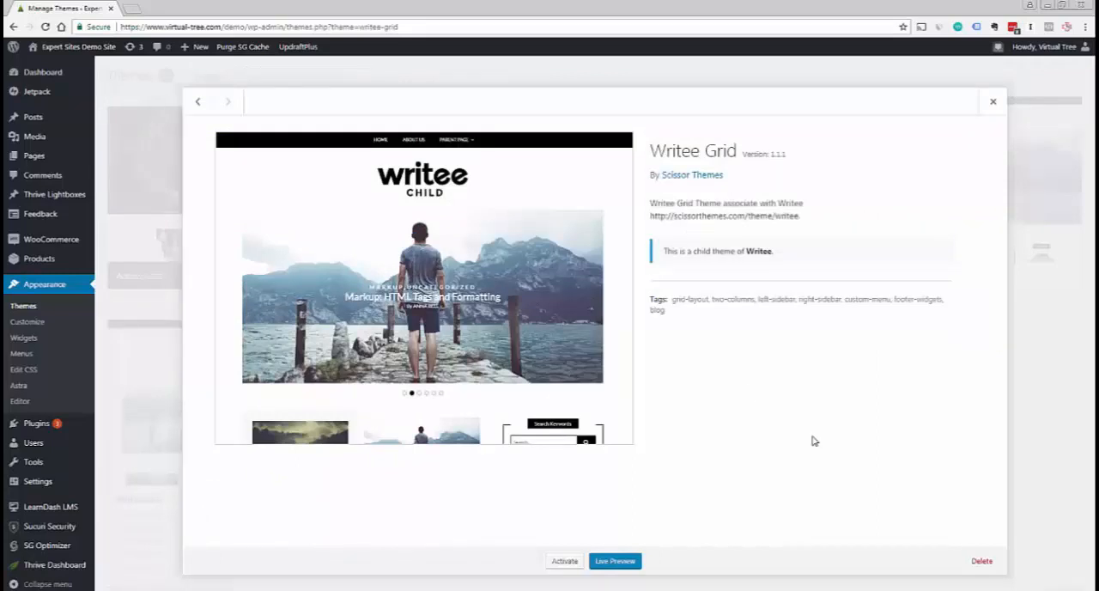
pyautogui.click(983, 562)
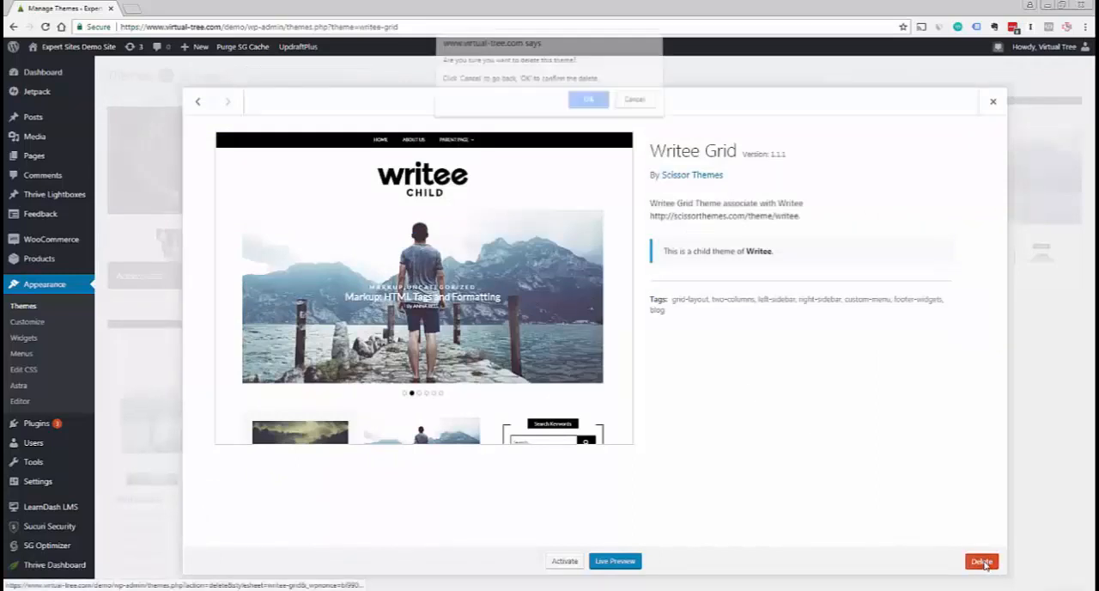
pyautogui.click(587, 105)
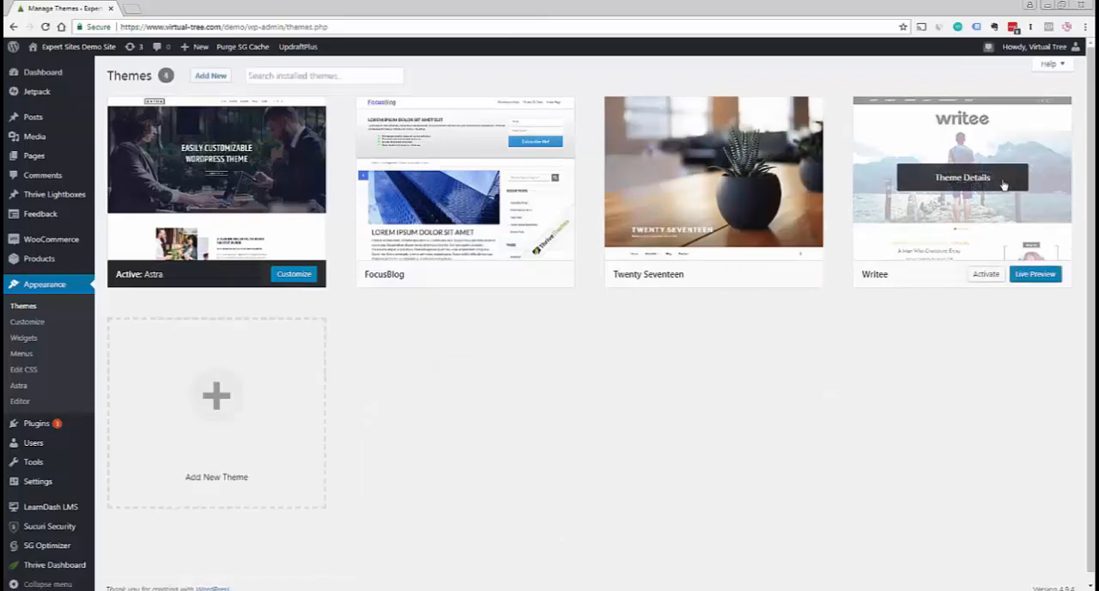
# Delete the parent Writee theme from the installed themes and confirm the deletion
pyautogui.click(1003, 182)
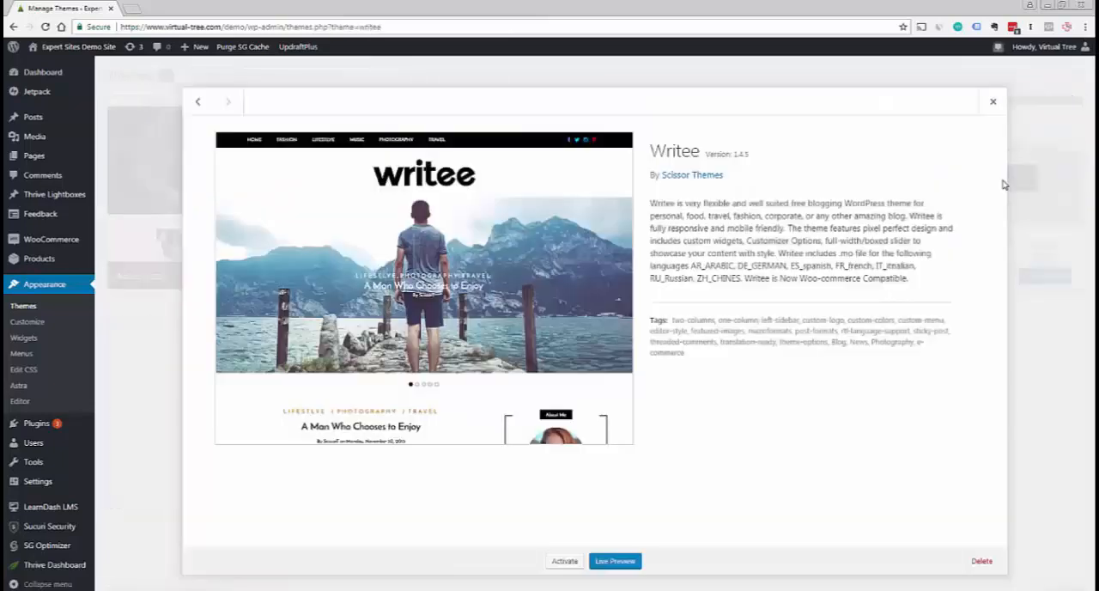
pyautogui.click(981, 560)
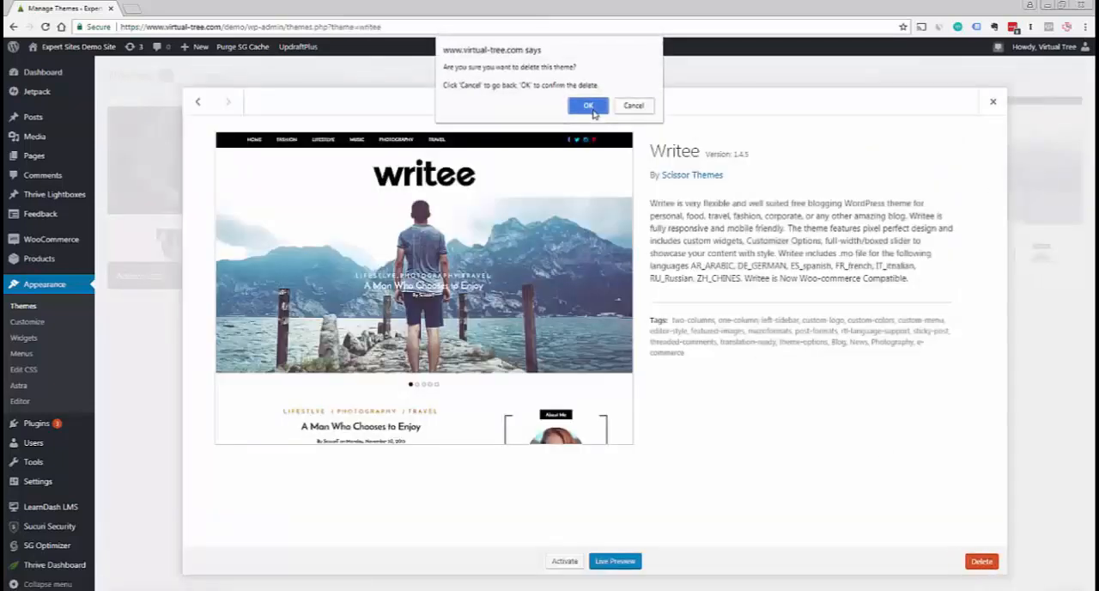
pyautogui.click(589, 105)
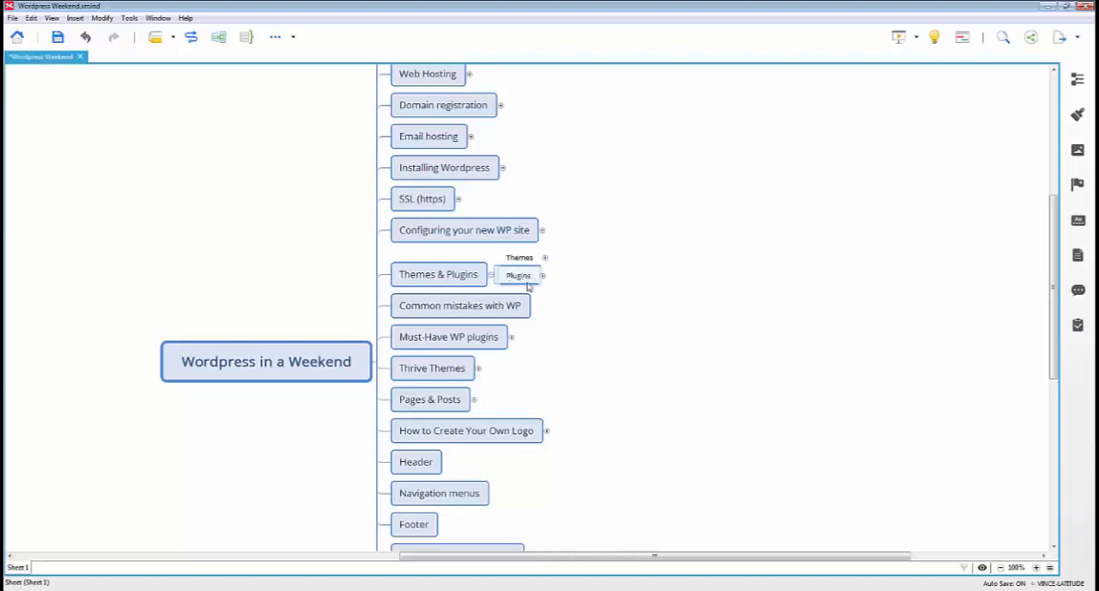
# In the XMind course map, expand Plugins under Themes & Plugins and highlight the note on adding functionality to a WP site
pyautogui.click(543, 276)
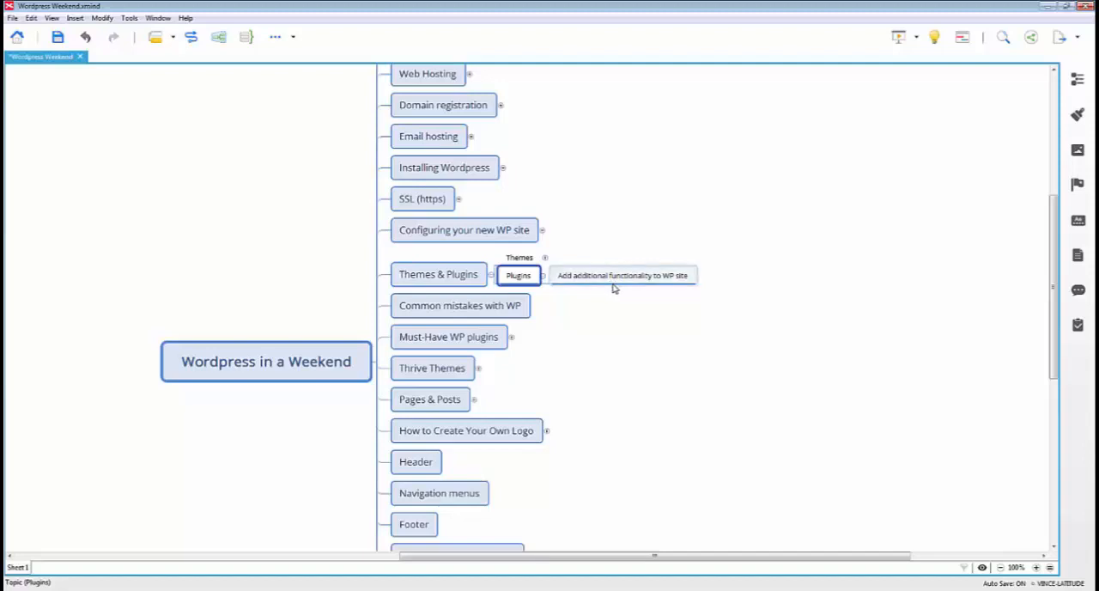
pyautogui.click(659, 283)
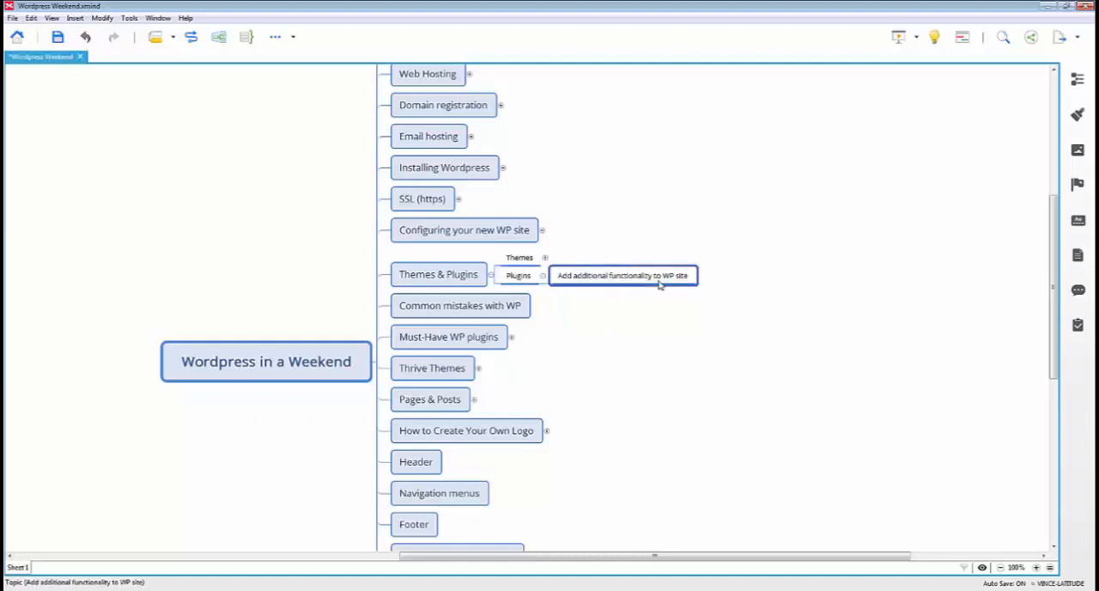
# Add a subtopic "Woocommerce ecommerce" to the note on adding functionality to a WP site
pyautogui.press('Tab')
pyautogui.write('Wo')
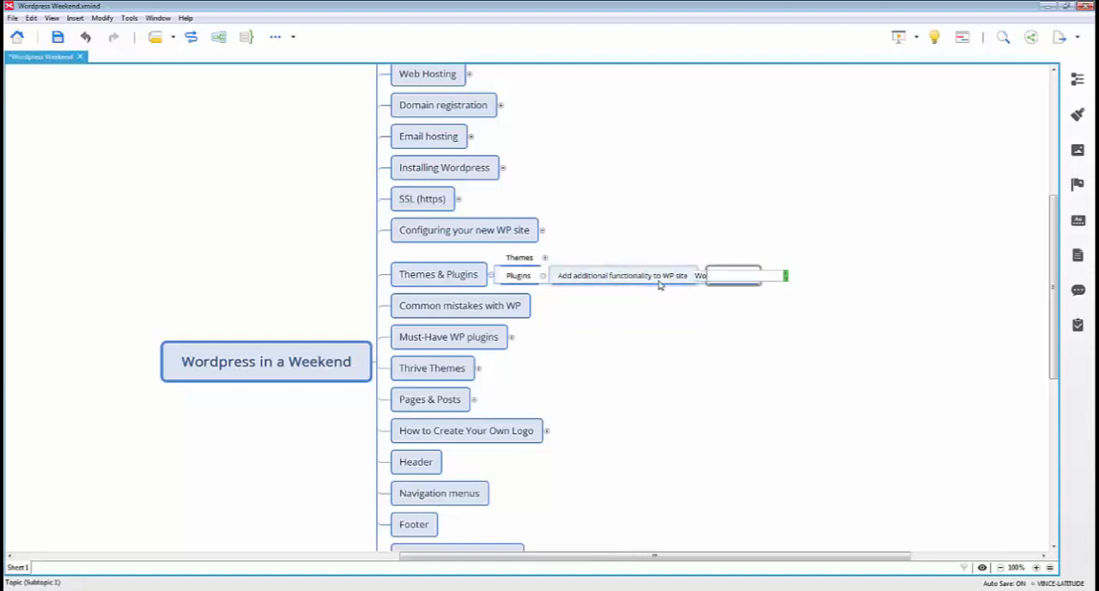
pyautogui.write('ocommerce ecomm')
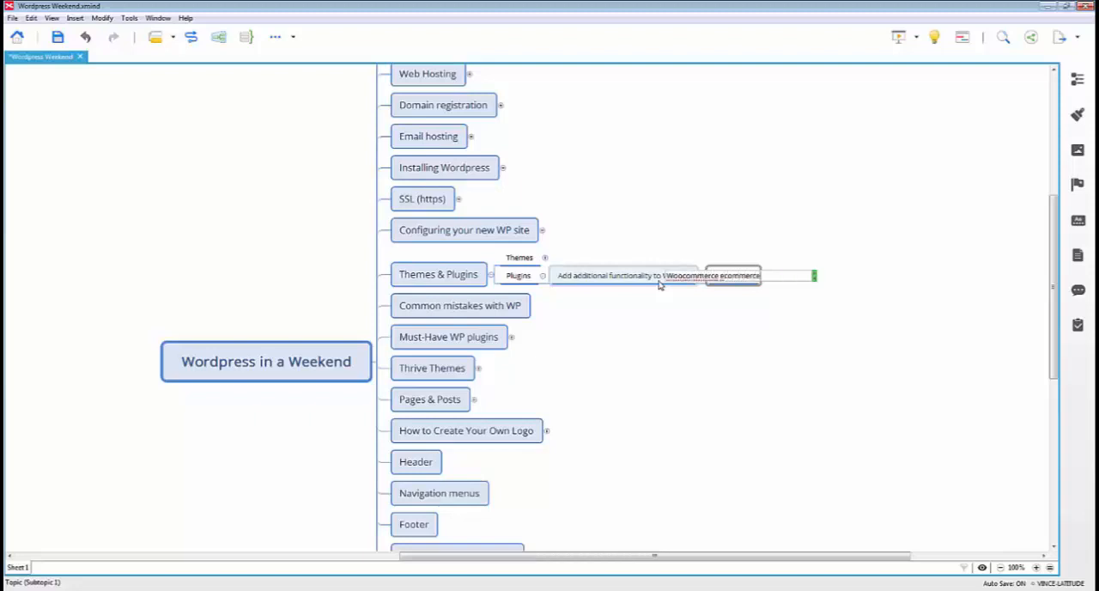
pyautogui.write('erce')
pyautogui.press('Return')
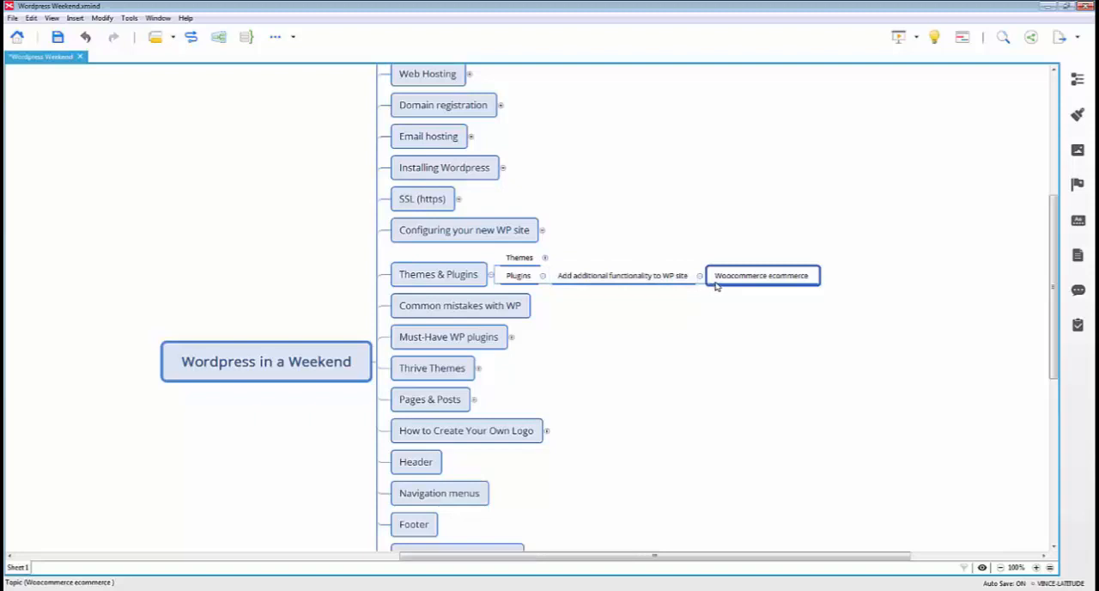
# Add a topic "Too many plugins" under Plugins, with a subtopic "Slow site"
pyautogui.click(658, 280)
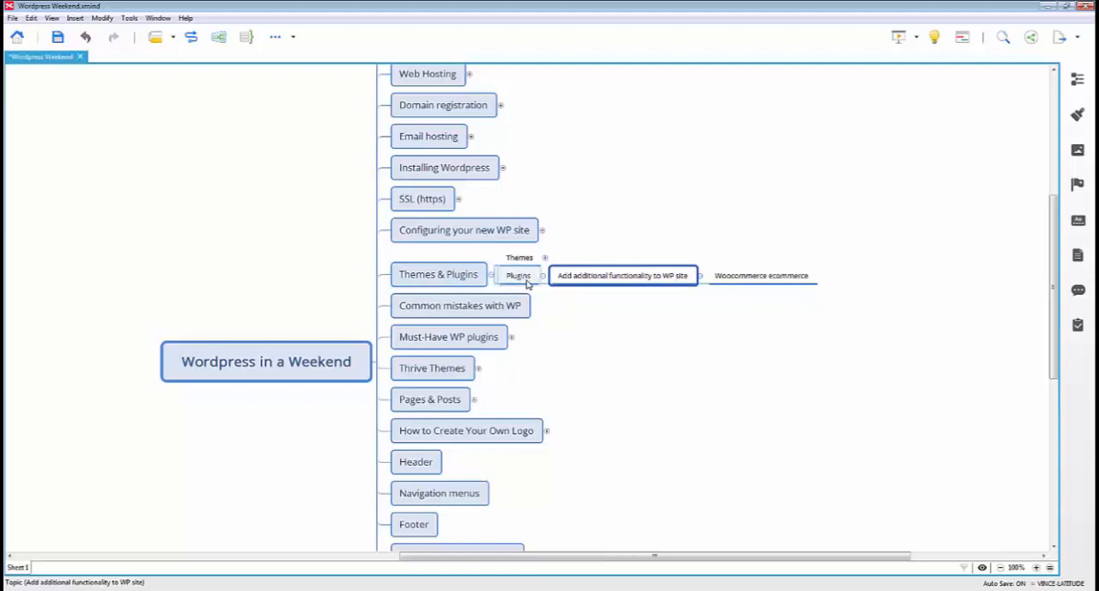
pyautogui.press('Return')
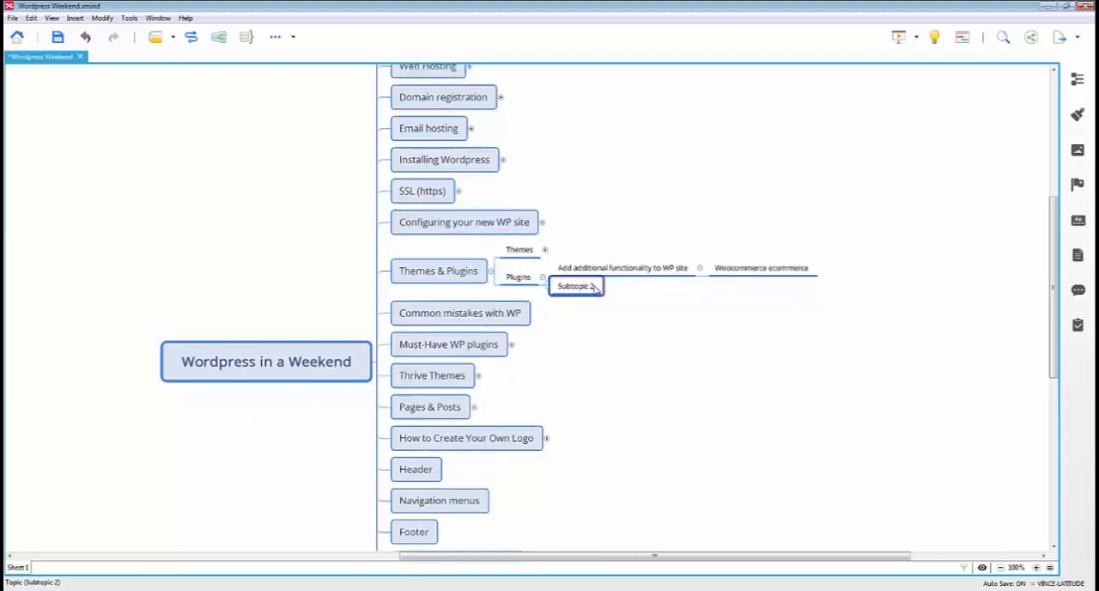
pyautogui.write('Too man')
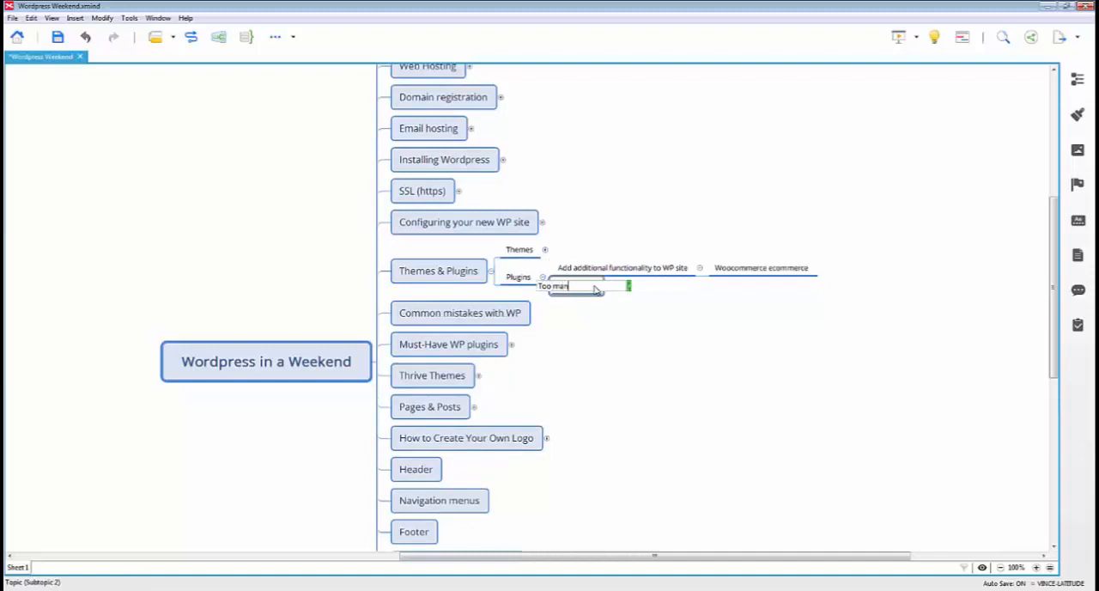
pyautogui.write('y plugins')
pyautogui.press('Return')
pyautogui.press('Tab')
pyautogui.write('S')
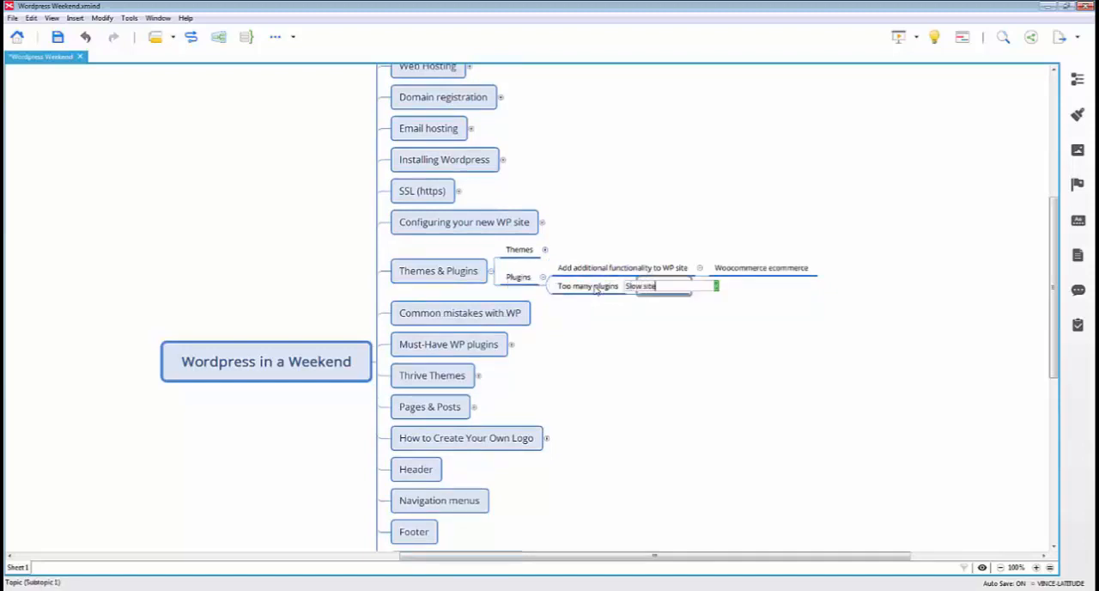
pyautogui.press('Return')
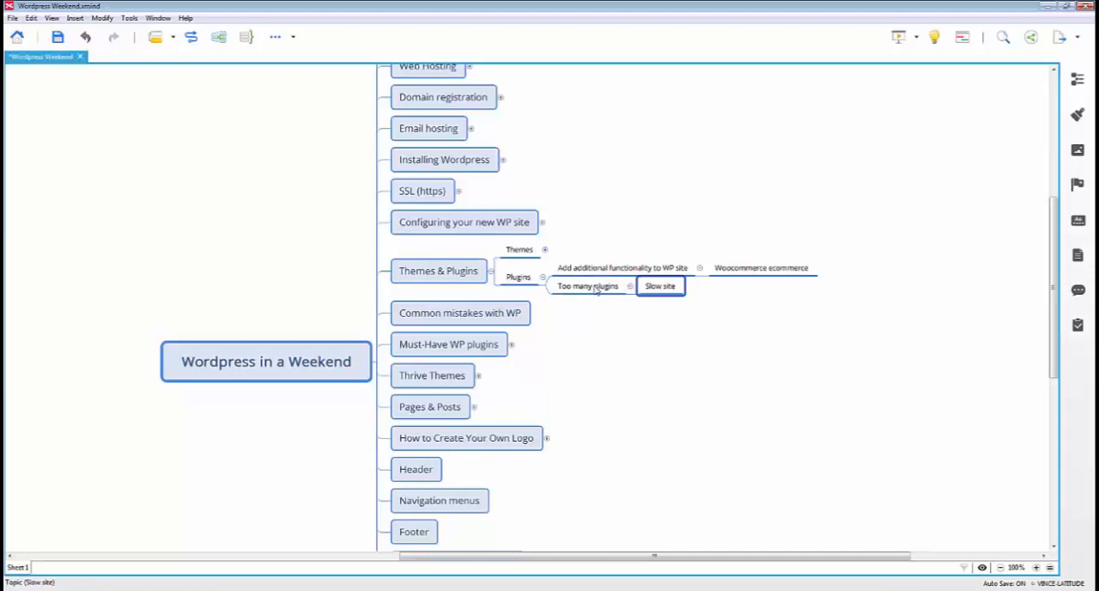
# Add a second subtopic "Updated" under "Too many plugins", following "Slow site"
pyautogui.click(594, 290)
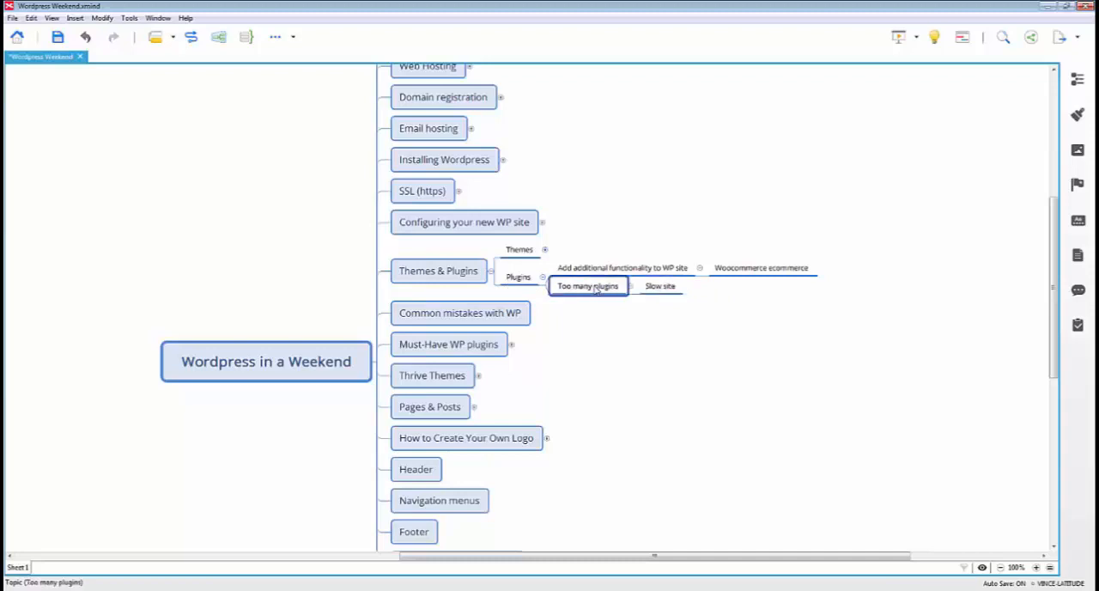
pyautogui.press('Right')
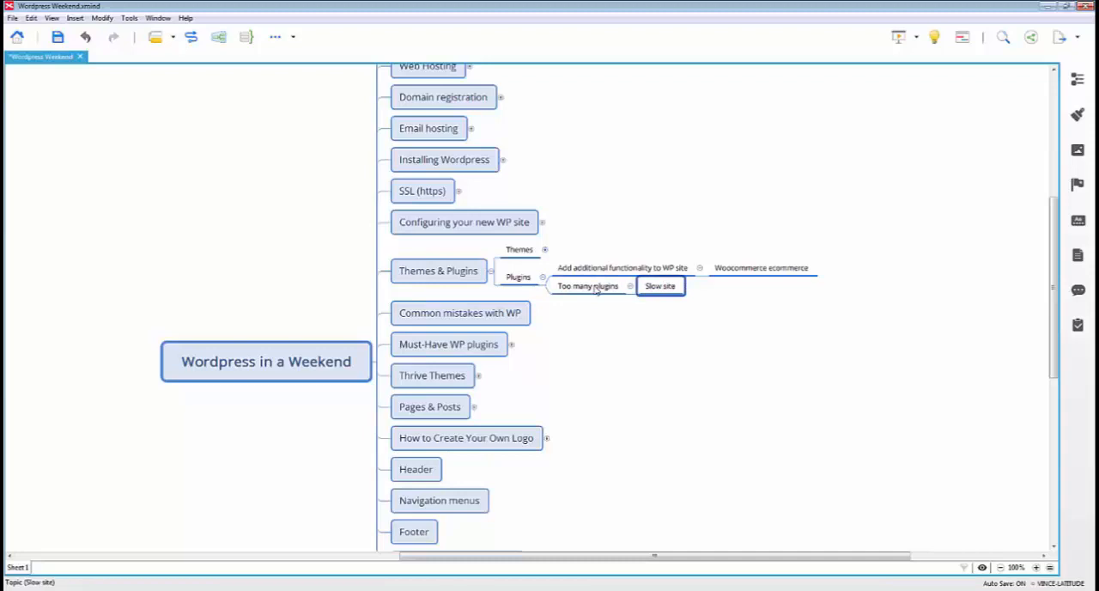
pyautogui.press('Return')
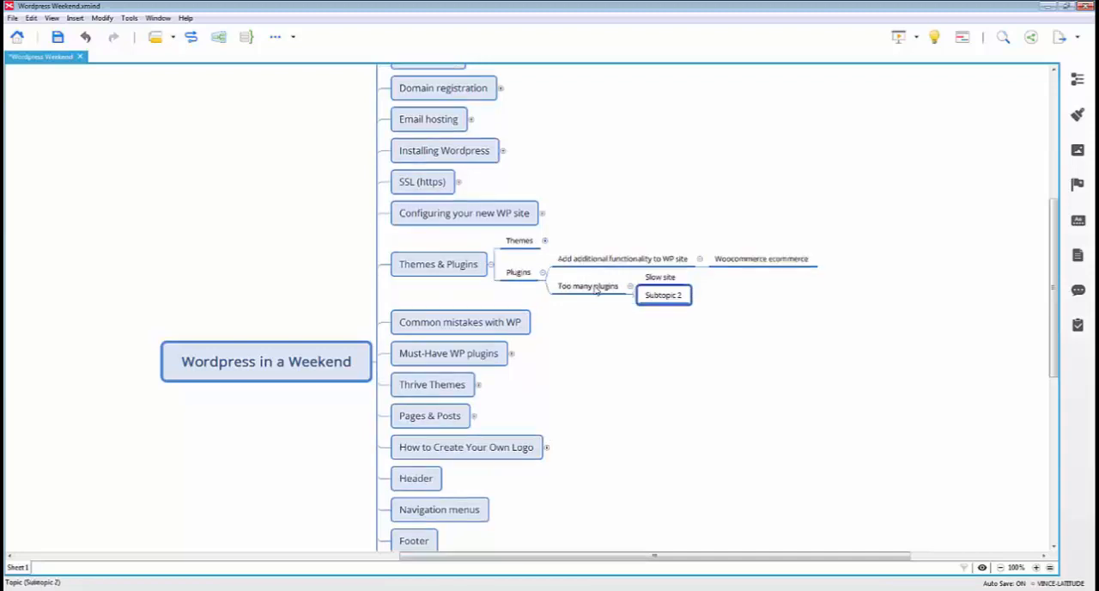
pyautogui.write('Updated')
pyautogui.press('Return')
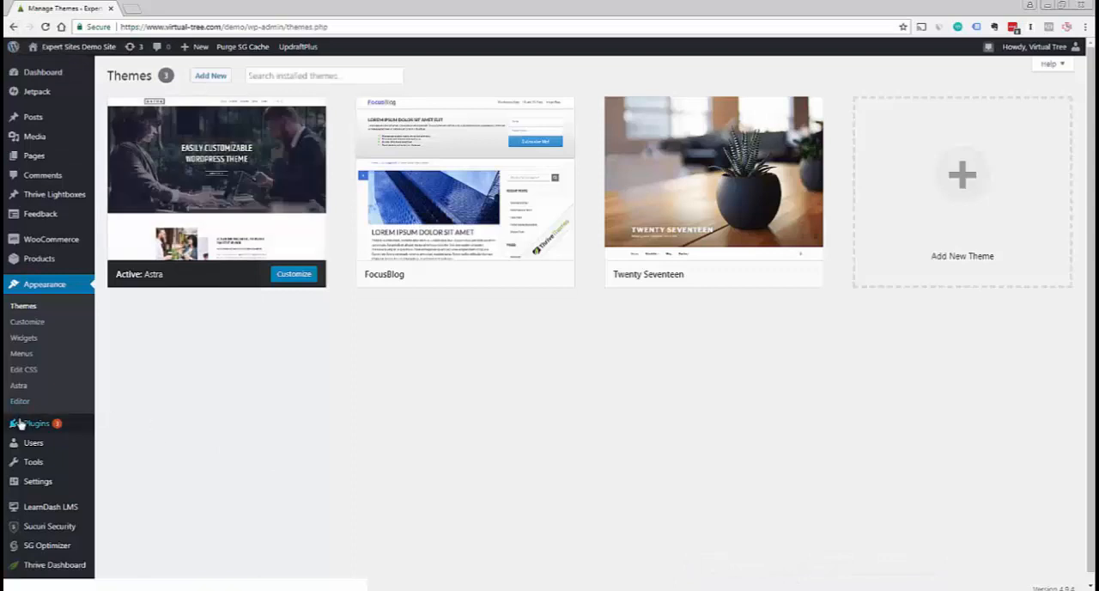
# In the WordPress admin of the demo site, search the plugins available to add for "yoast" and view the Yoast SEO details
pyautogui.moveTo(25, 428)
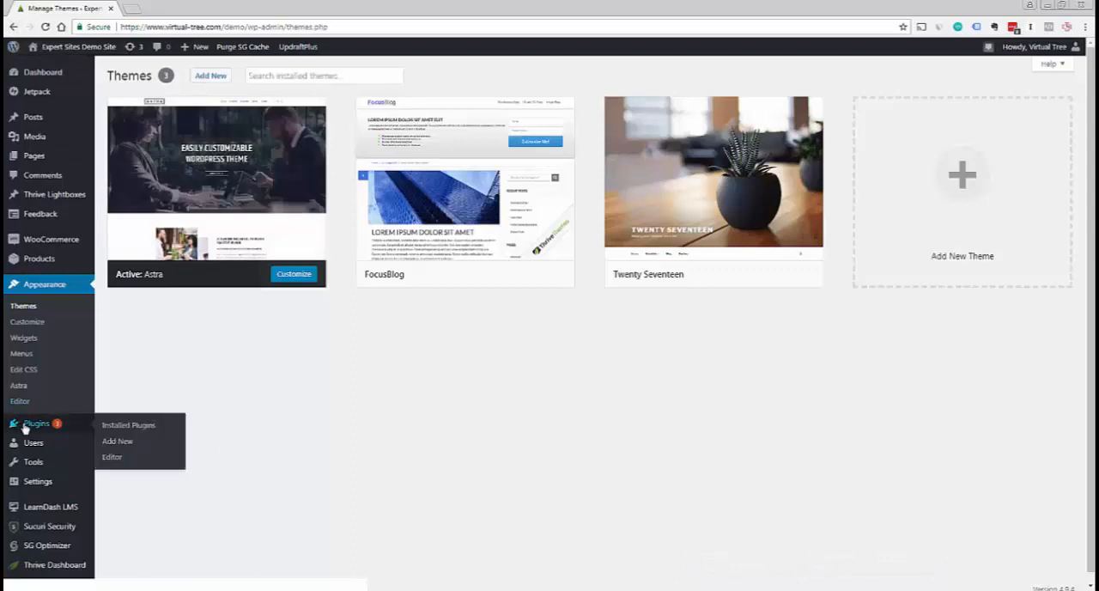
pyautogui.click(119, 442)
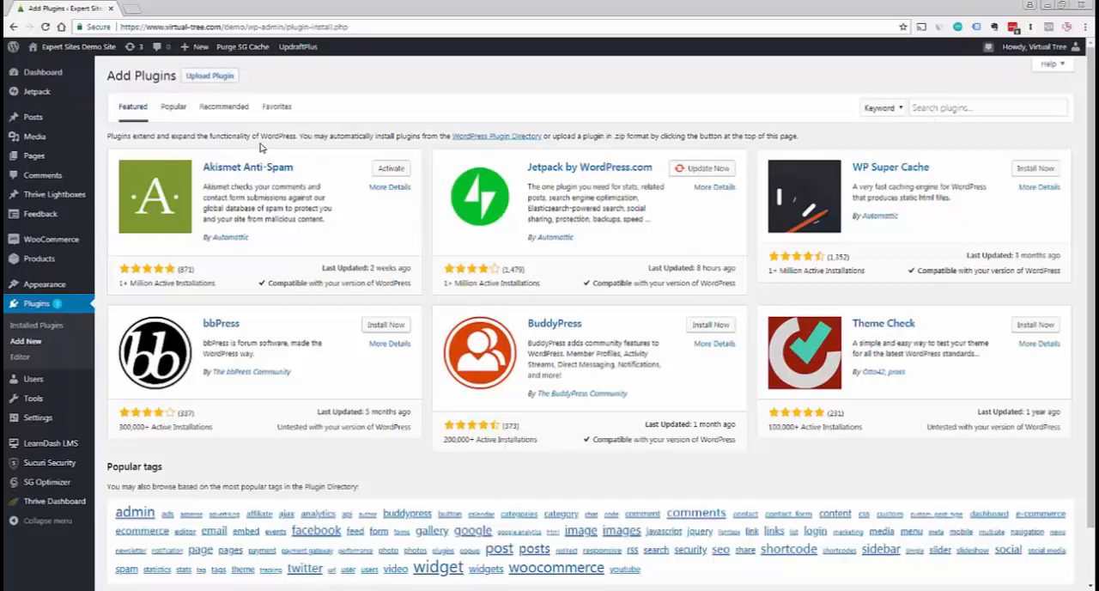
pyautogui.click(950, 108)
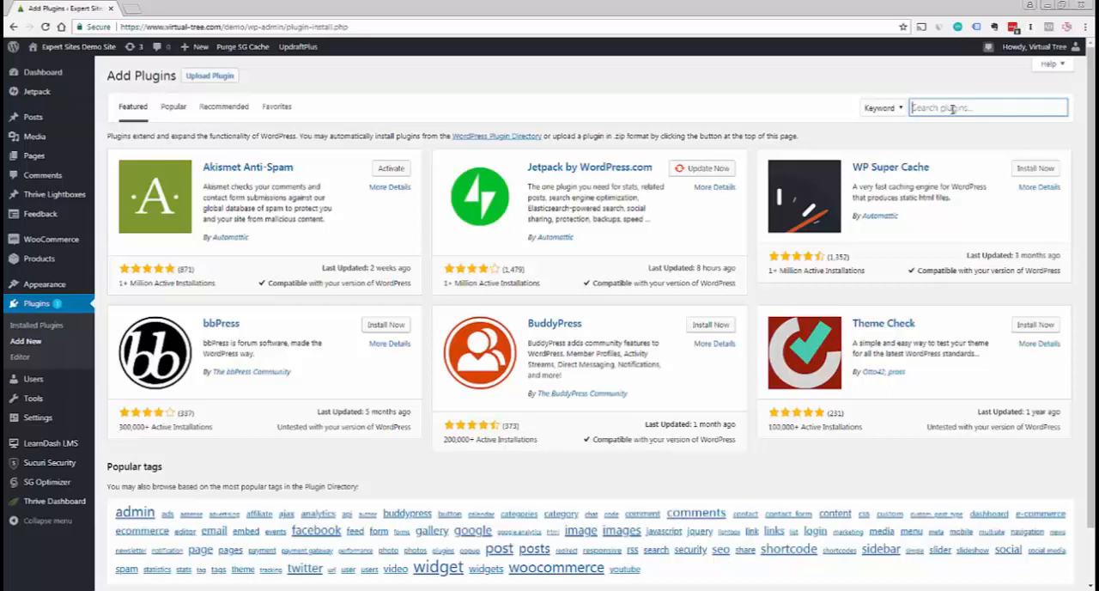
pyautogui.write('yoast')
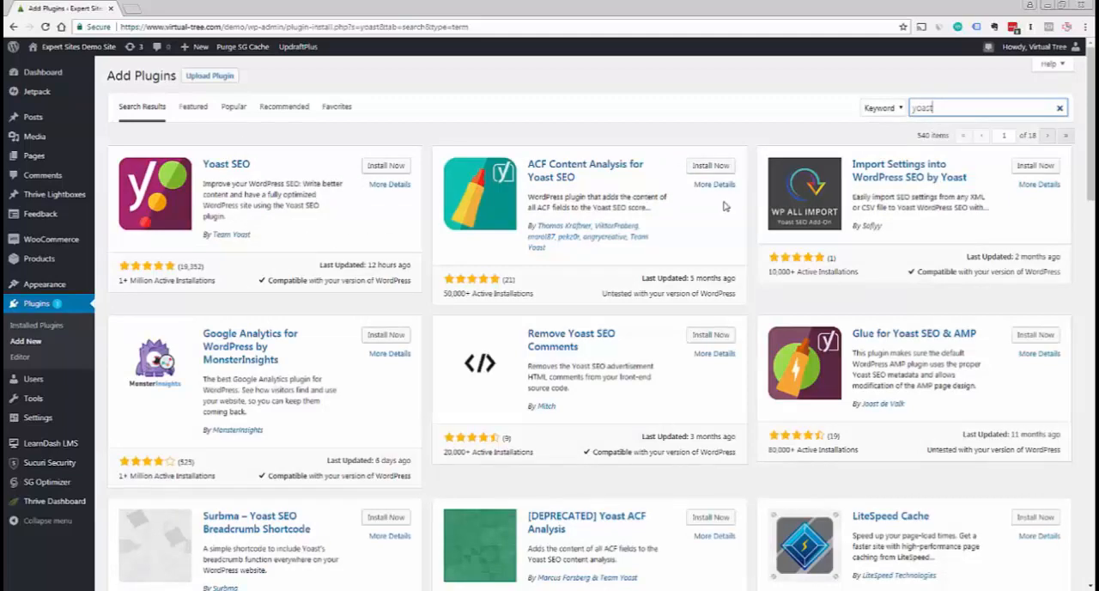
pyautogui.moveTo(1090, 172)
pyautogui.mouseDown()
pyautogui.moveTo(1090, 232)
pyautogui.moveTo(1090, 172)
pyautogui.mouseUp()
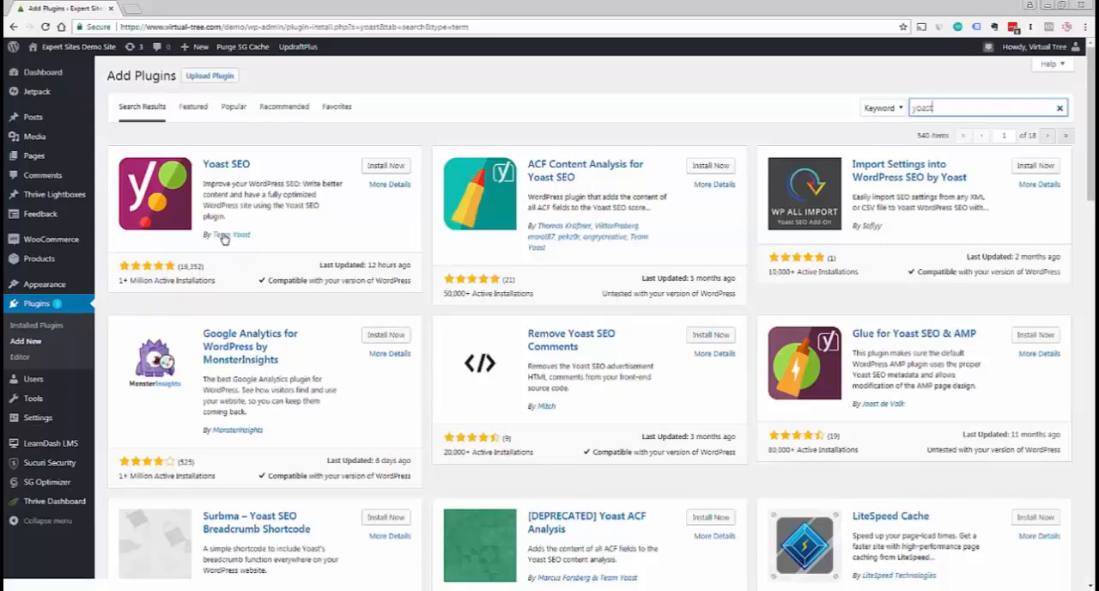
pyautogui.click(379, 186)
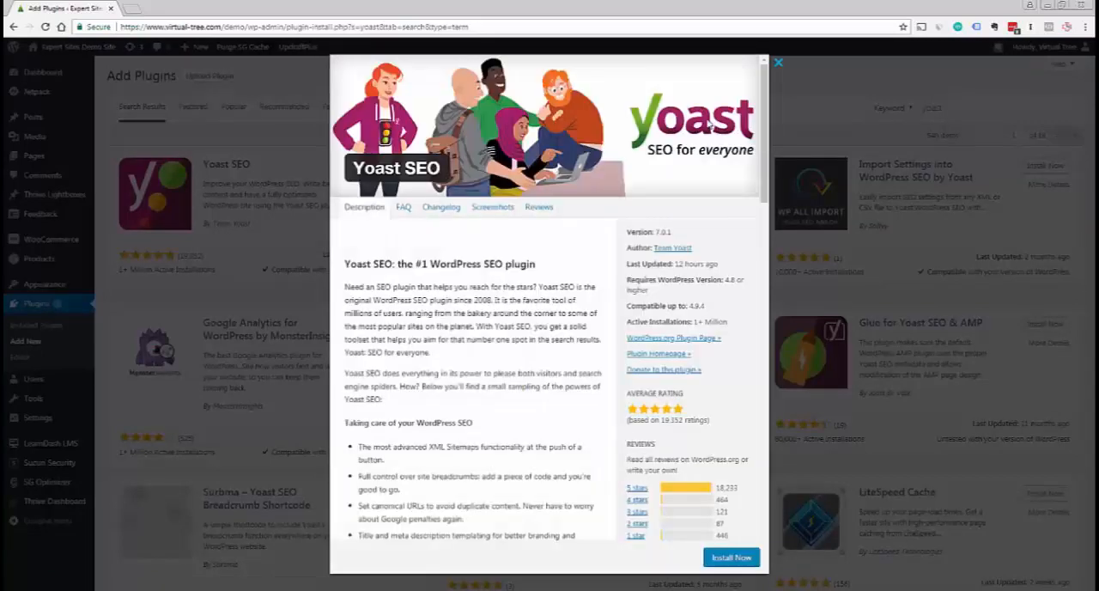
pyautogui.click(778, 63)
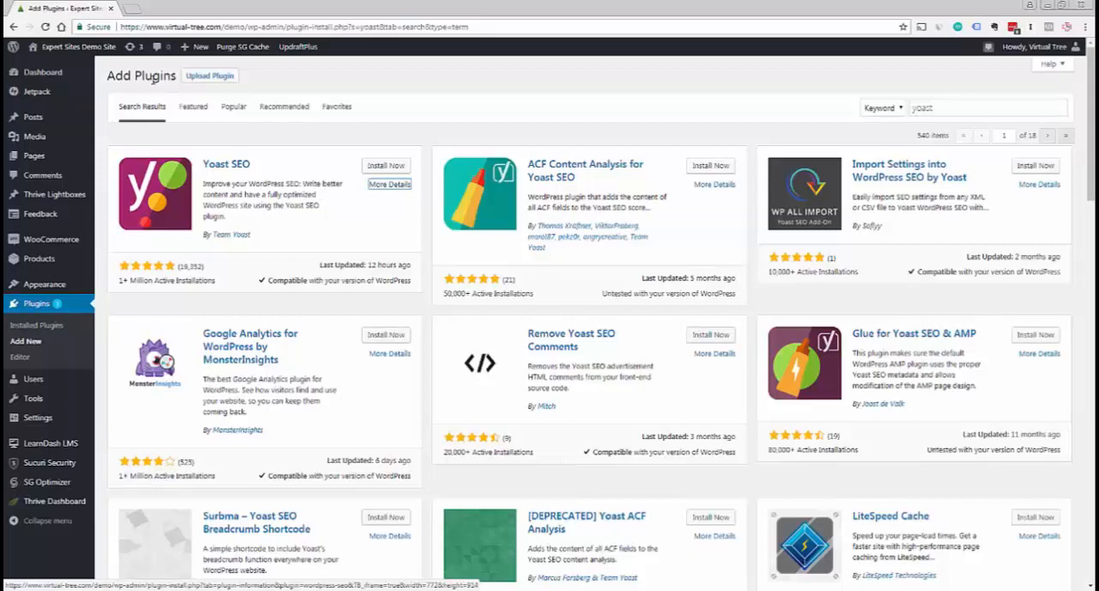
# Show the form for uploading a plugin zip, and open the list of installed plugins
pyautogui.click(210, 80)
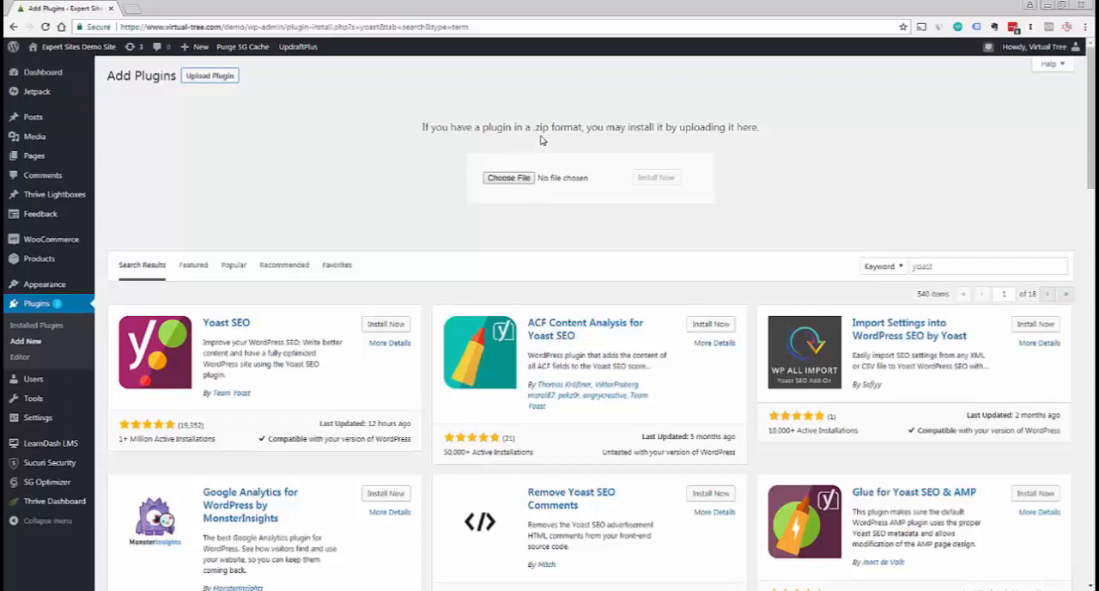
pyautogui.click(38, 326)
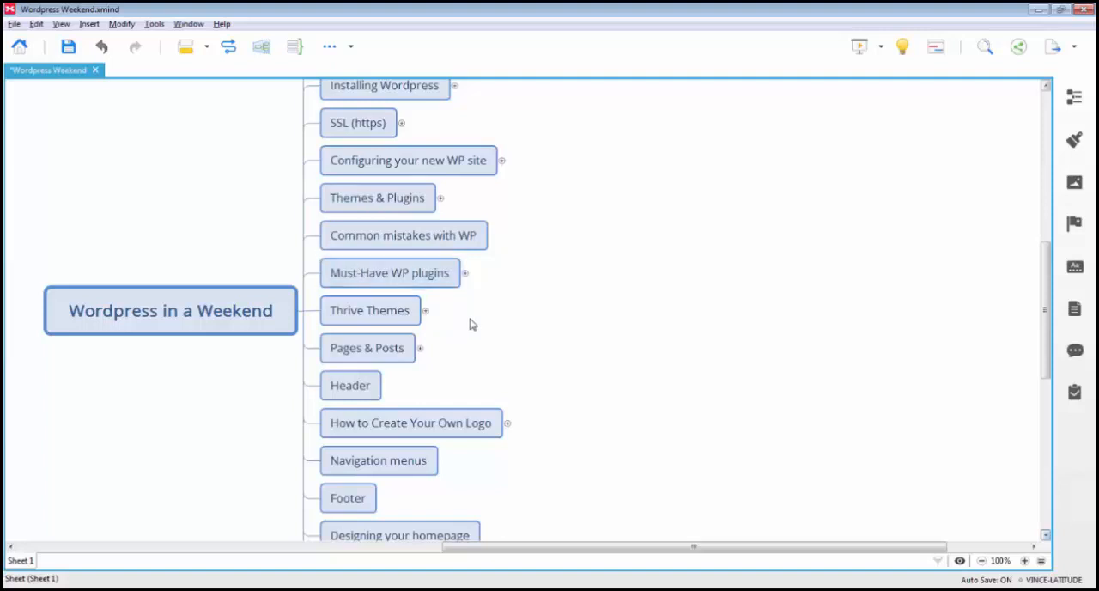
# In the XMind course map, expand Must-Have WP plugins and its Sucuri branch, and save the map
pyautogui.click(466, 274)
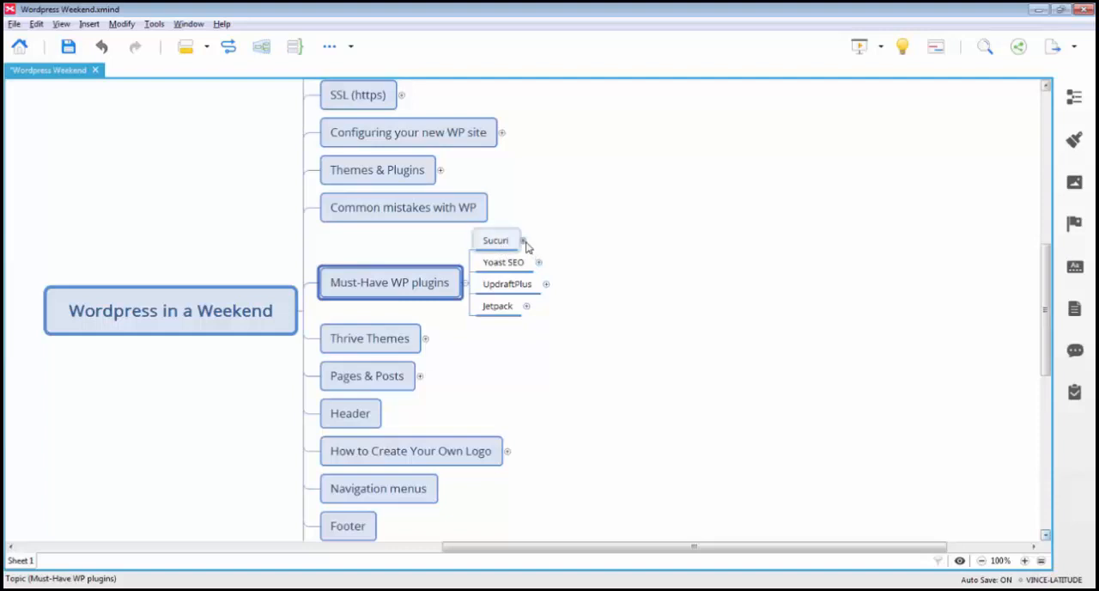
pyautogui.click(523, 242)
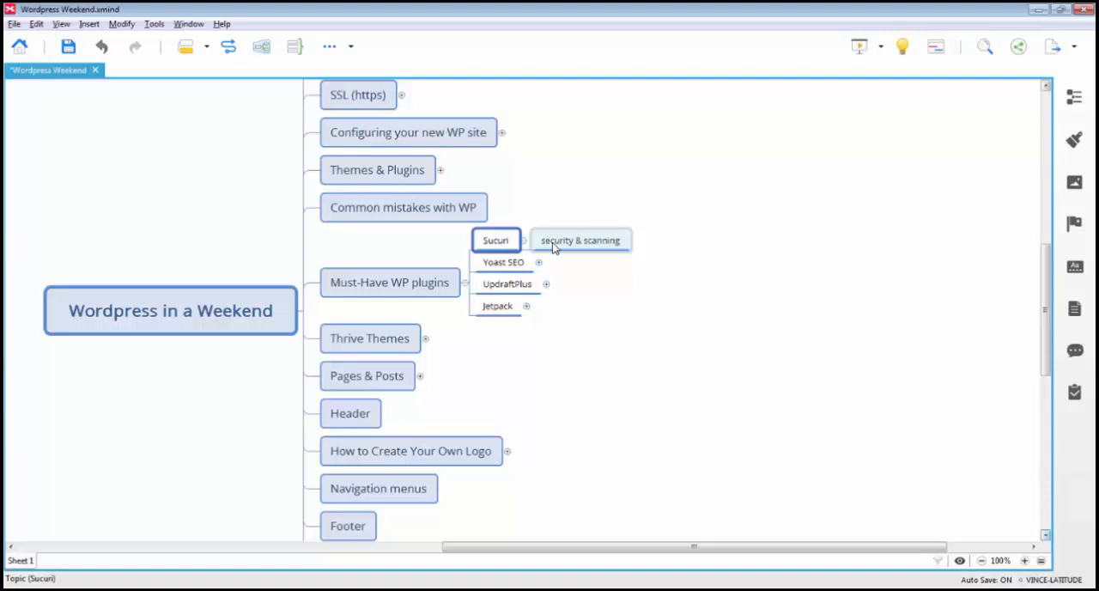
pyautogui.hotkey('ctrl', 's')
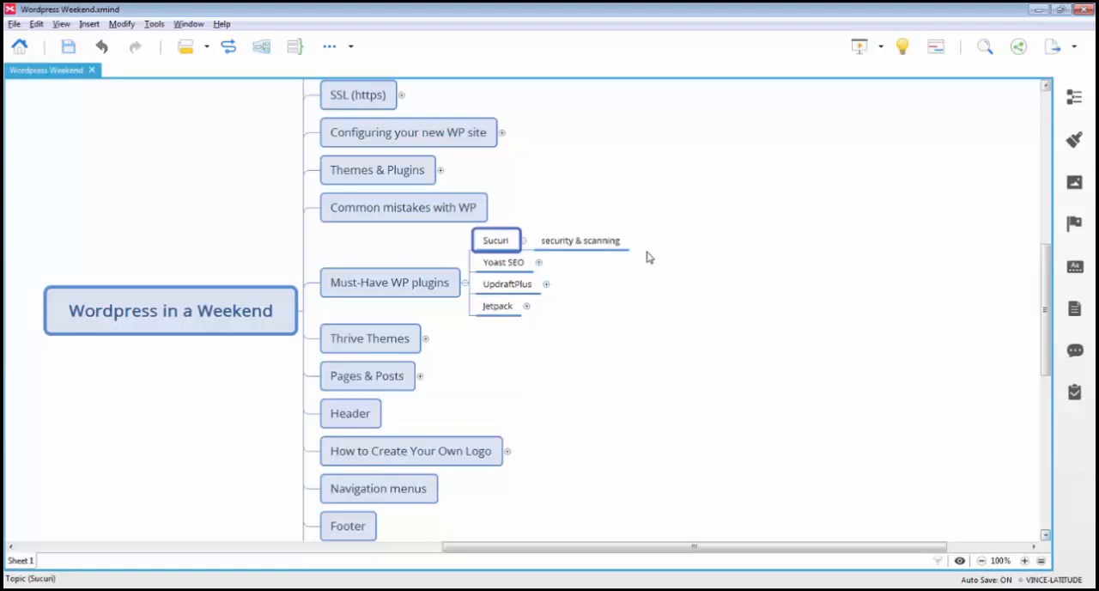
# Expand the Yoast SEO, UpdraftPlus and Jetpack branches under Must-Have WP plugins to show their purposes
pyautogui.click(516, 267)
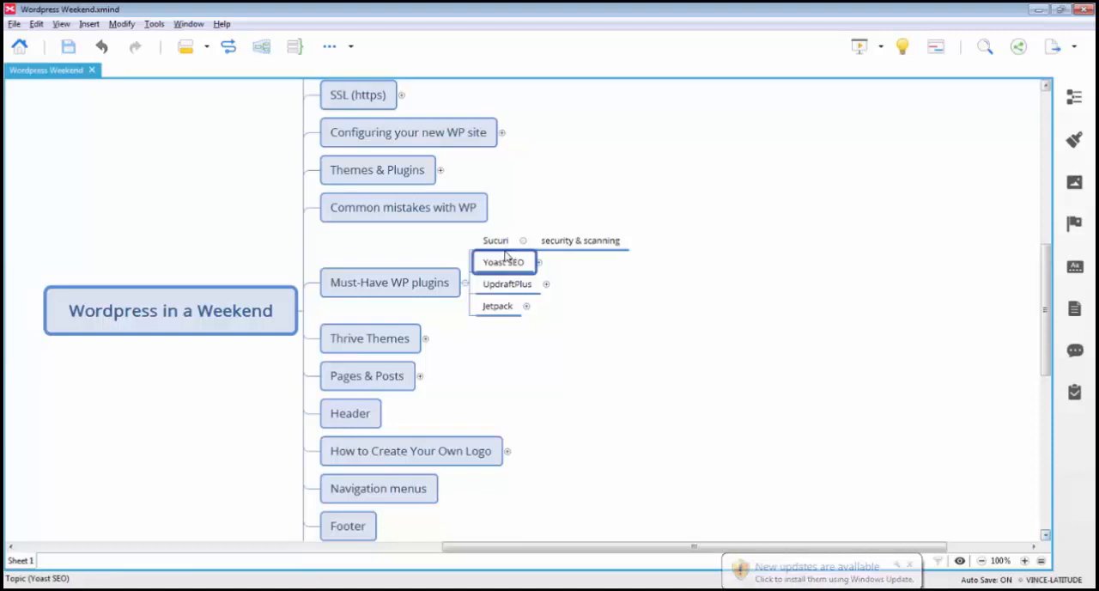
pyautogui.click(539, 262)
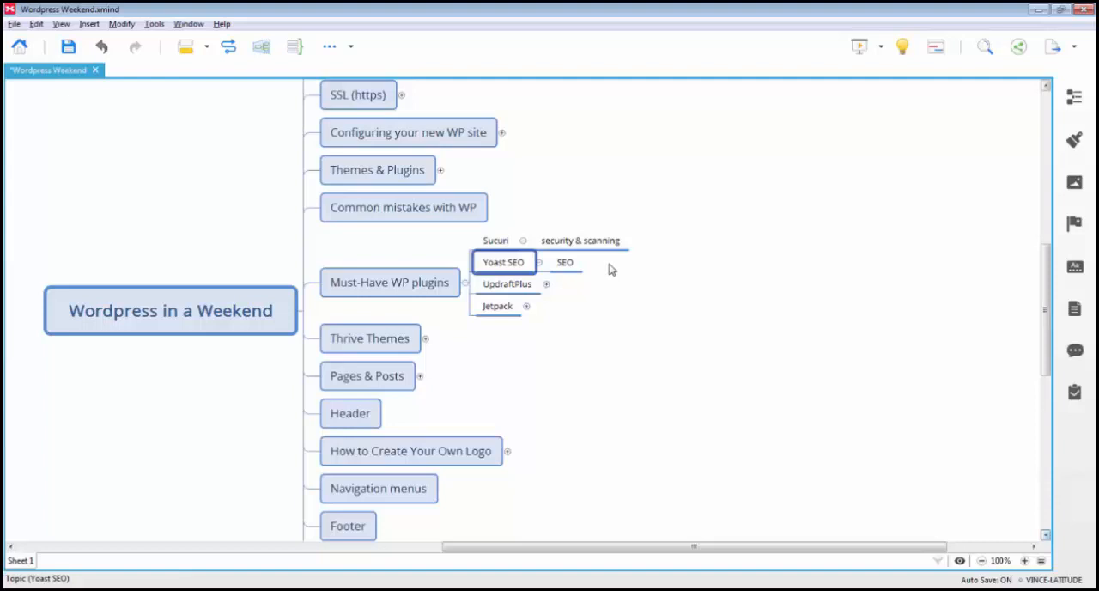
pyautogui.click(513, 290)
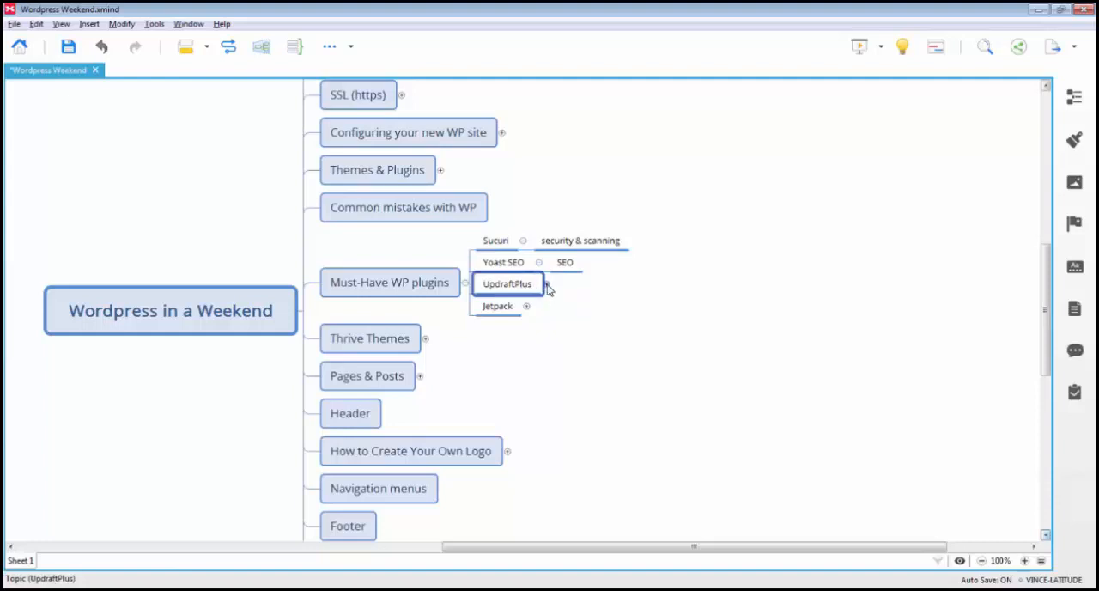
pyautogui.click(547, 284)
pyautogui.click(501, 314)
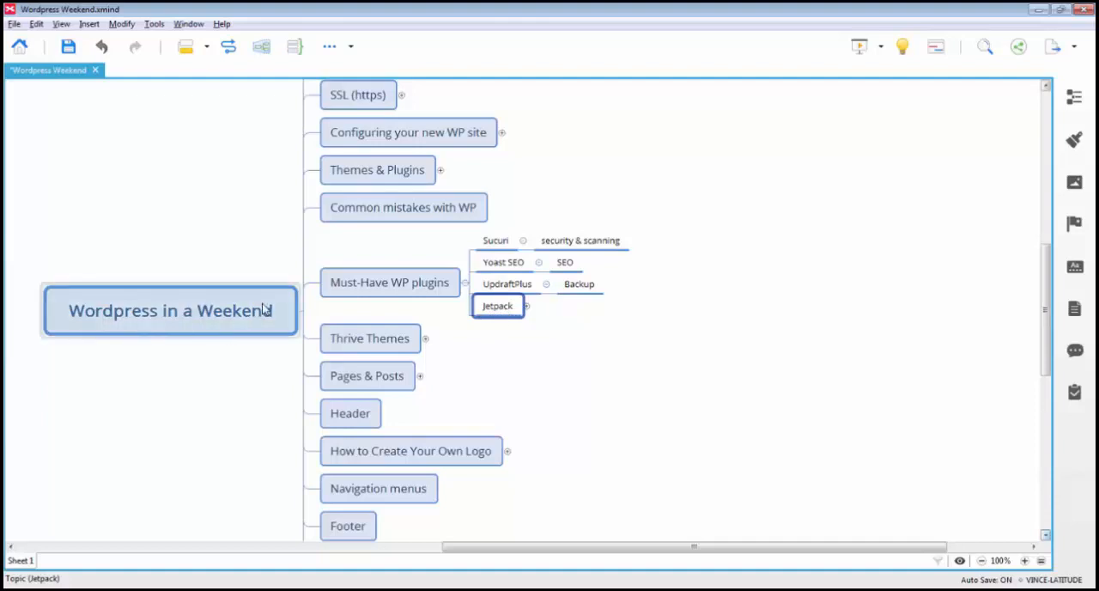
pyautogui.click(527, 307)
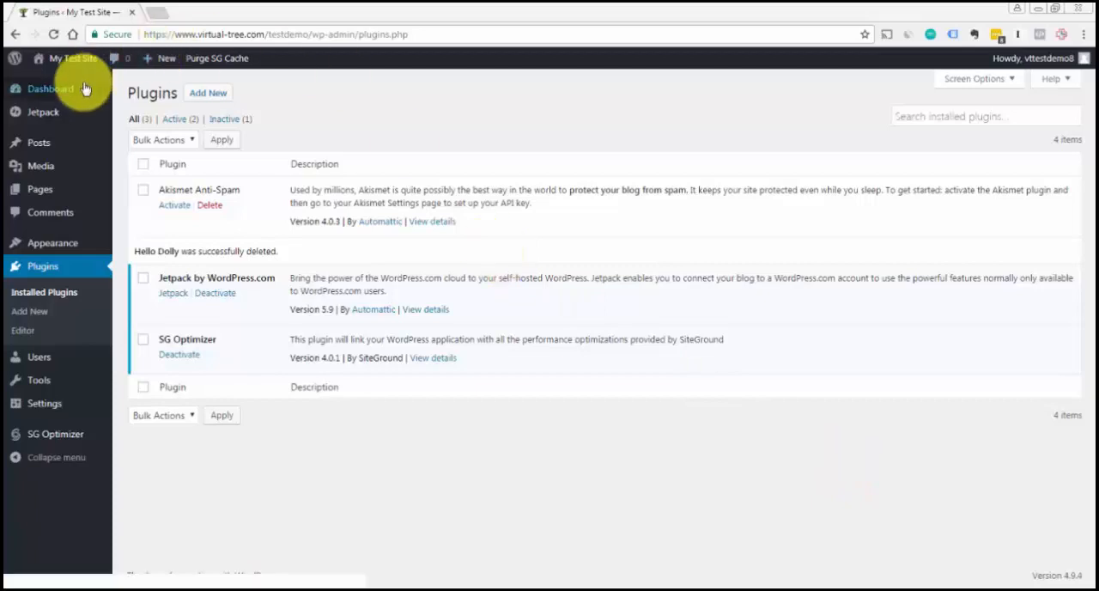
# In the test site's WordPress admin, find the Sucuri Security plugin by searching for "sucuri", then install and activate it
pyautogui.moveTo(13, 247)
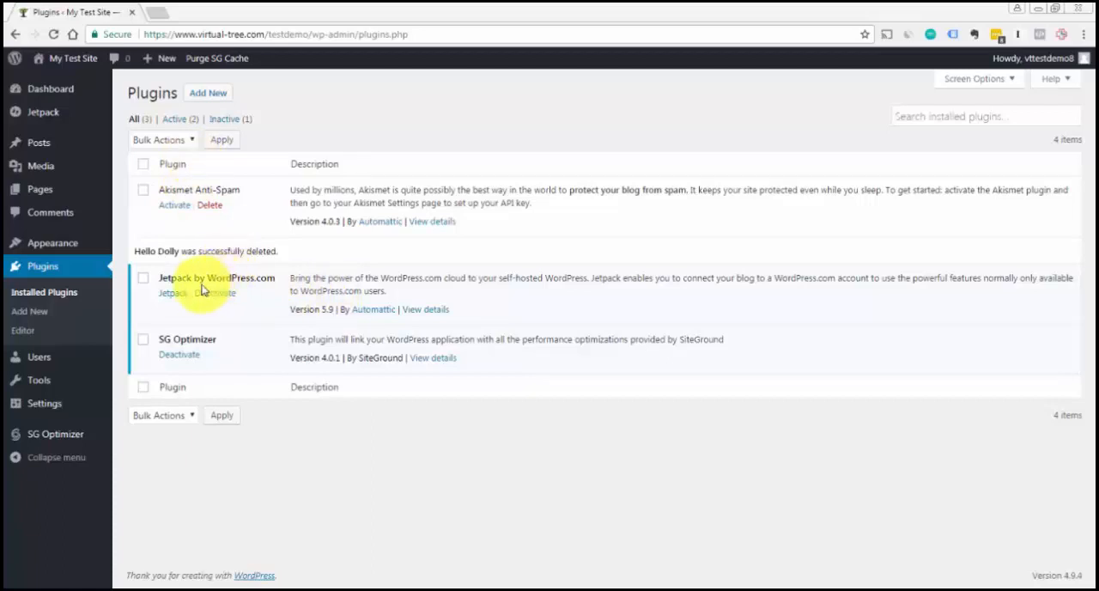
pyautogui.click(214, 95)
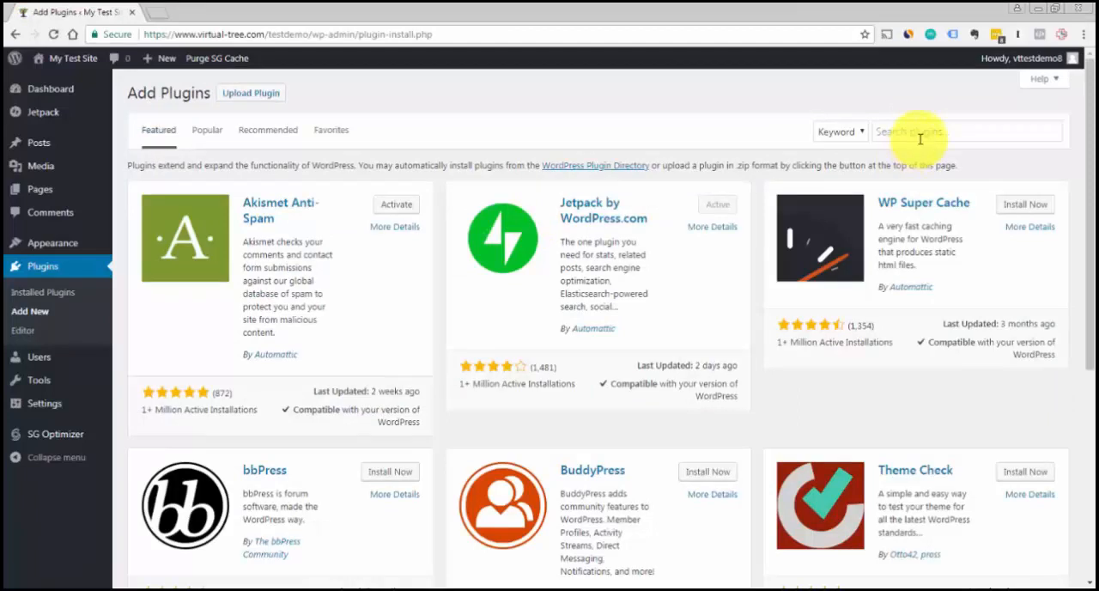
pyautogui.click(913, 136)
pyautogui.write('sucuri')
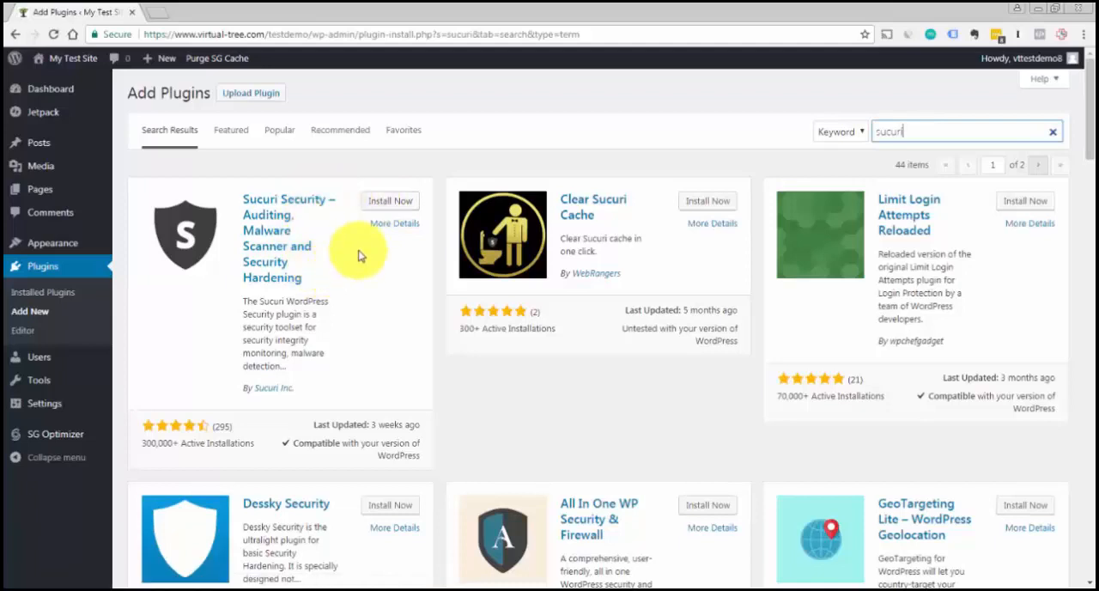
pyautogui.click(373, 206)
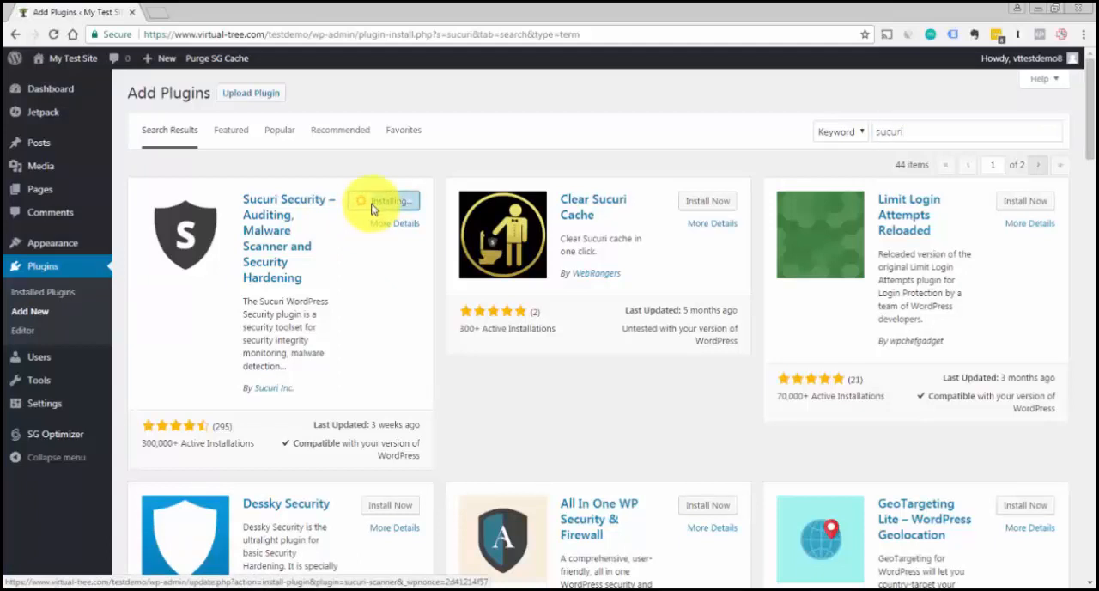
pyautogui.click(395, 203)
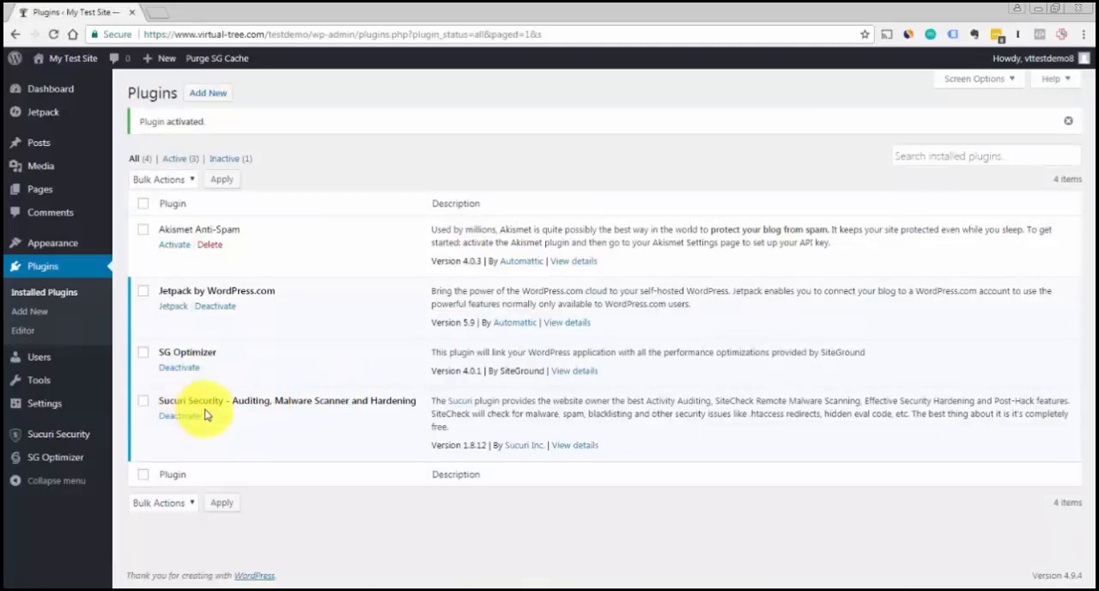
# Find the Yoast SEO plugin by searching for "yoast seo" among the new plugins, then install and activate it
pyautogui.click(214, 96)
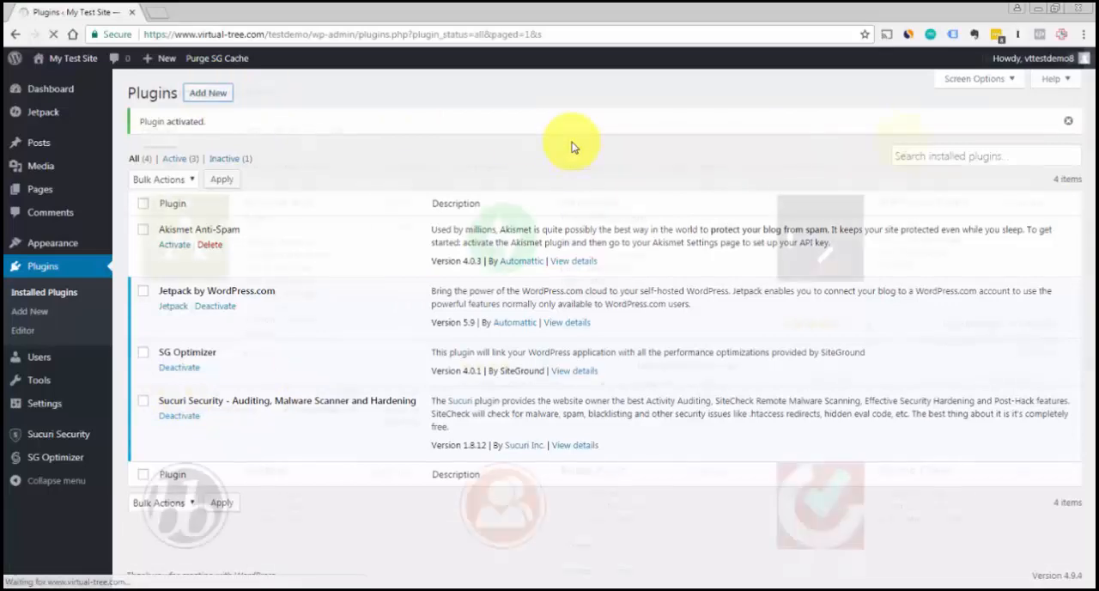
pyautogui.click(904, 132)
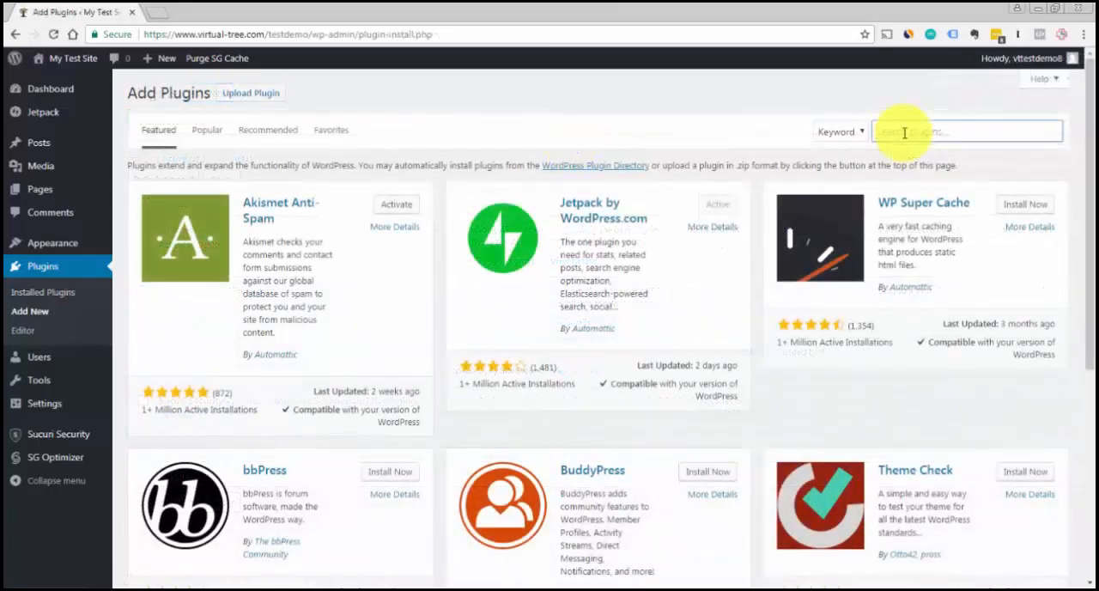
pyautogui.write('yoa')
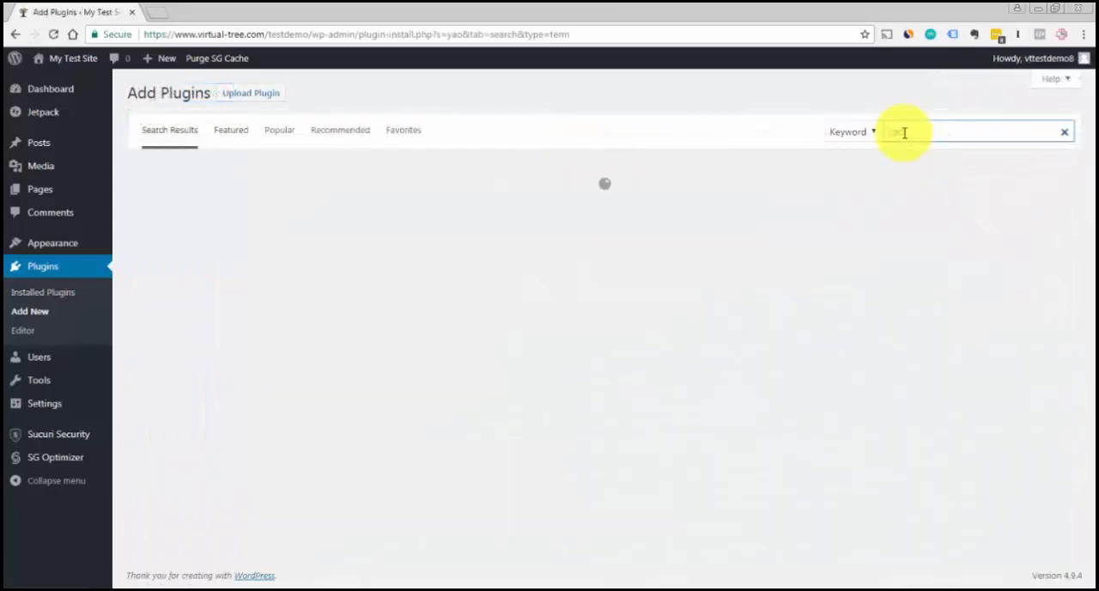
pyautogui.write('st seo')
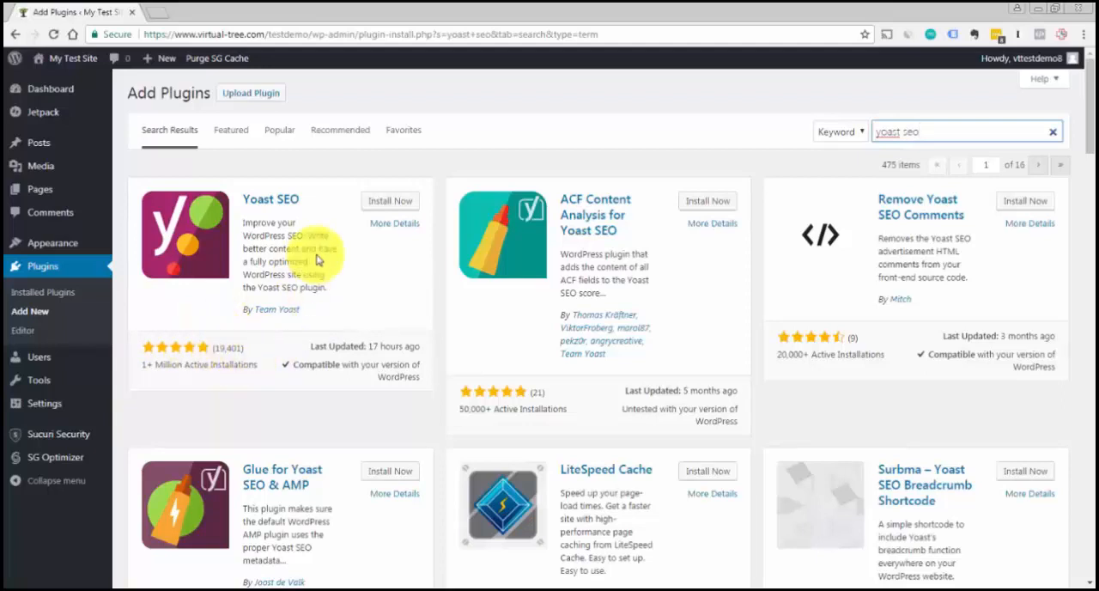
pyautogui.click(372, 202)
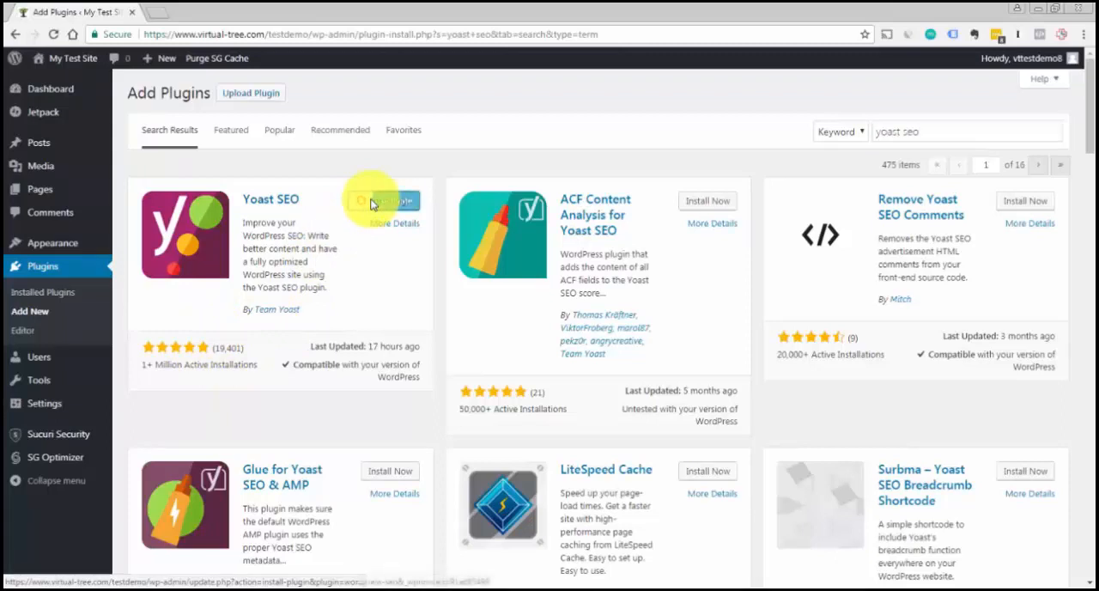
pyautogui.click(397, 204)
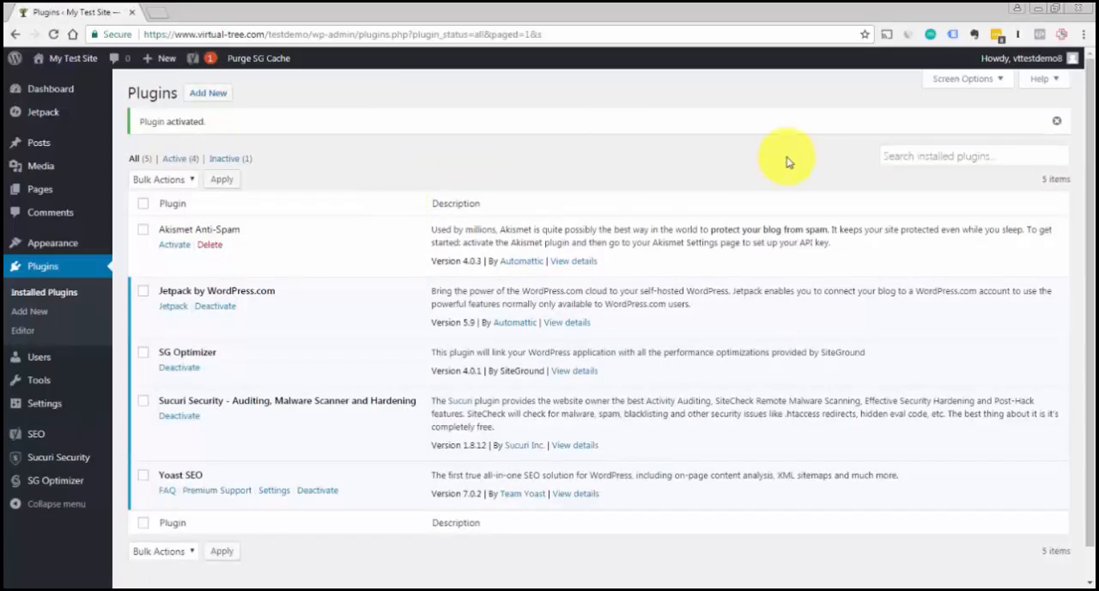
# Find the UpdraftPlus WordPress Backup Plugin by searching for "updraftplus", then install and activate it
pyautogui.click(214, 94)
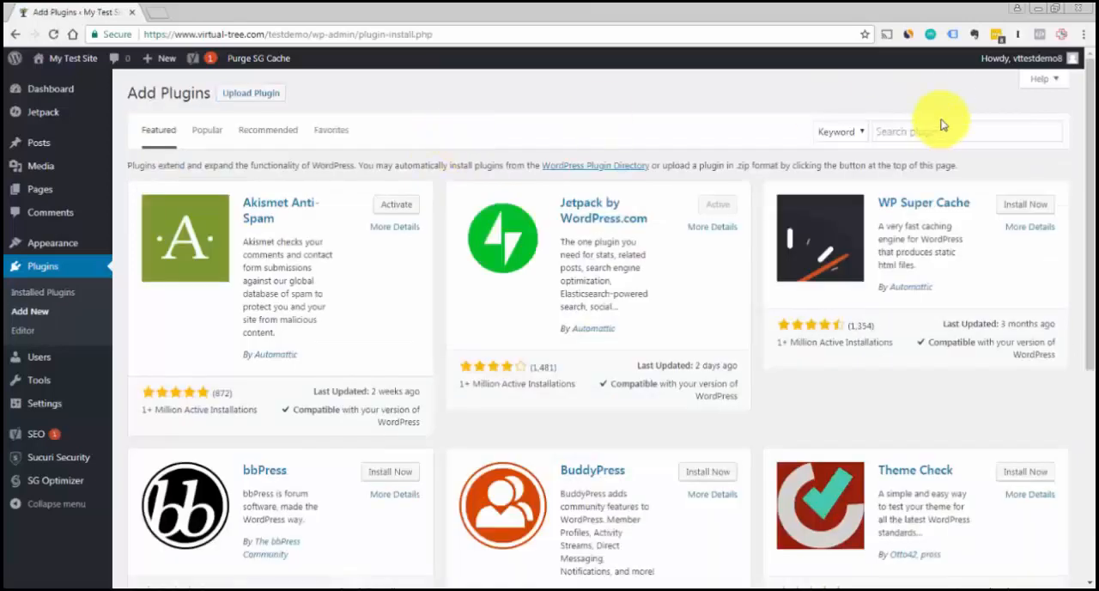
pyautogui.click(936, 130)
pyautogui.write('upd')
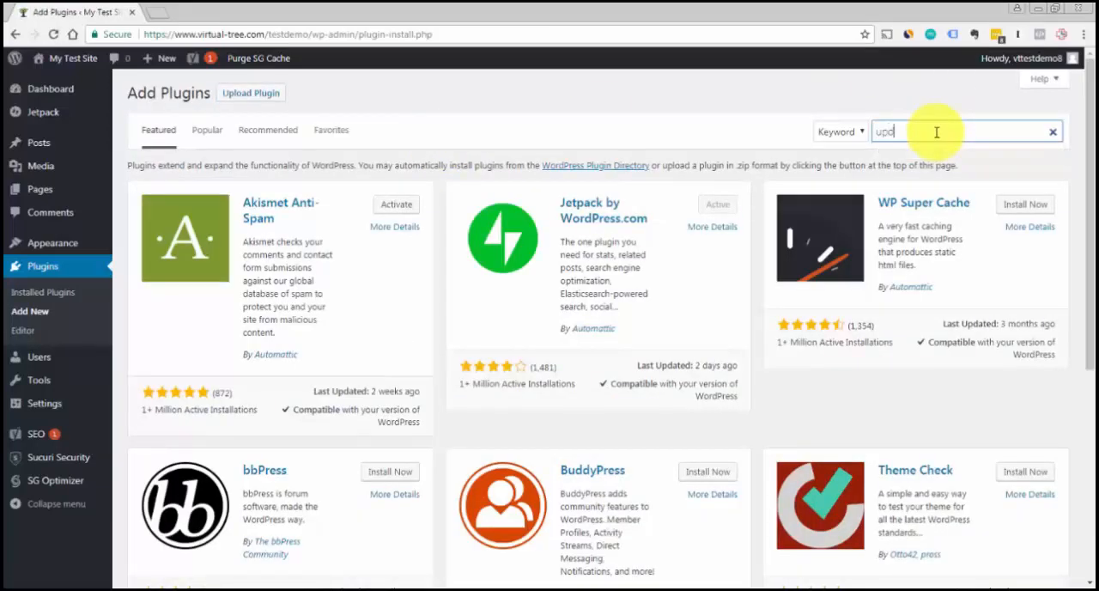
pyautogui.write('raftplus')
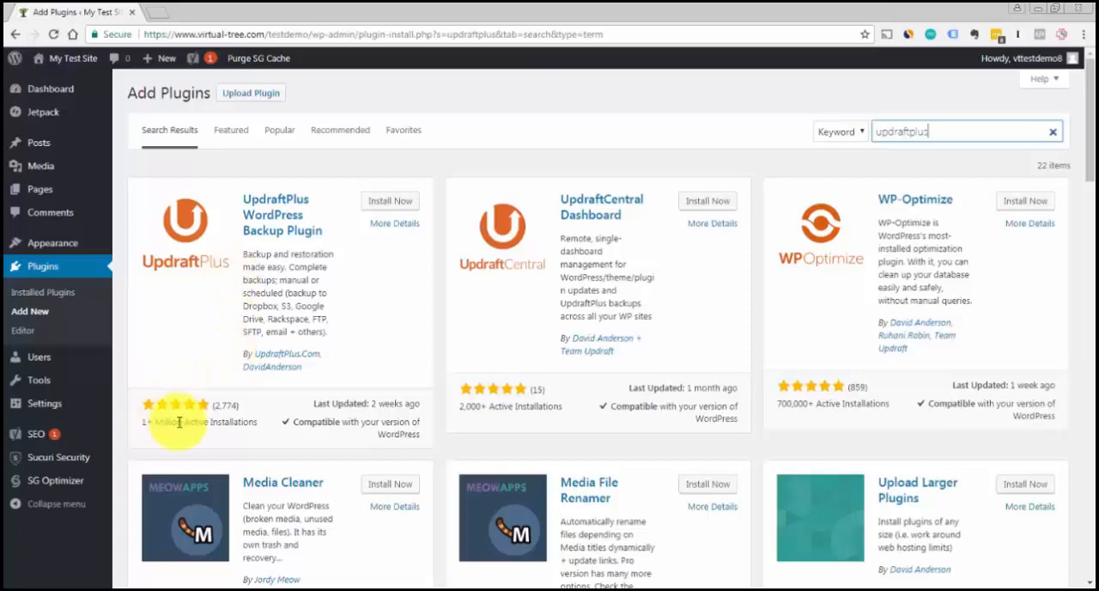
pyautogui.click(387, 206)
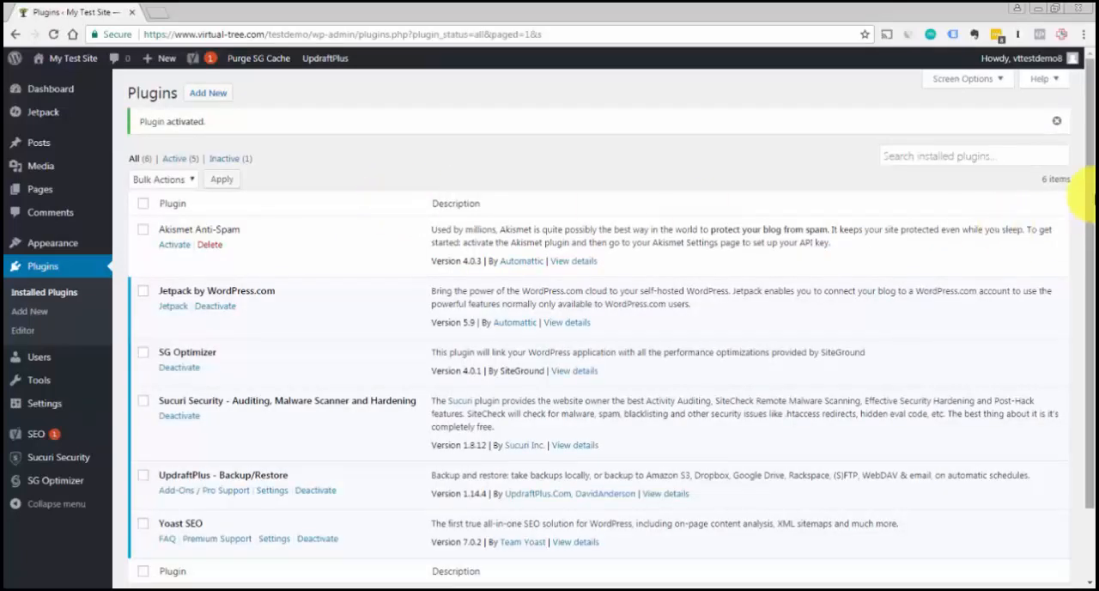
# Set up Jetpack by approving the site's connection to WordPress.com, and choose to start with the free plan
pyautogui.moveTo(1087, 183); pyautogui.dragTo(1088, 244)
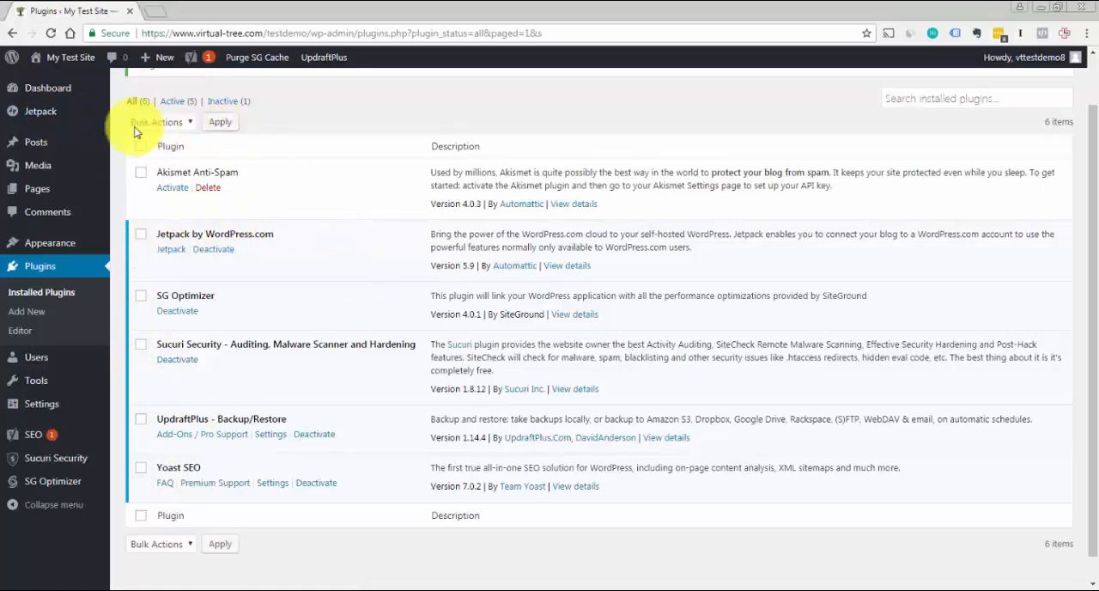
pyautogui.click(36, 120)
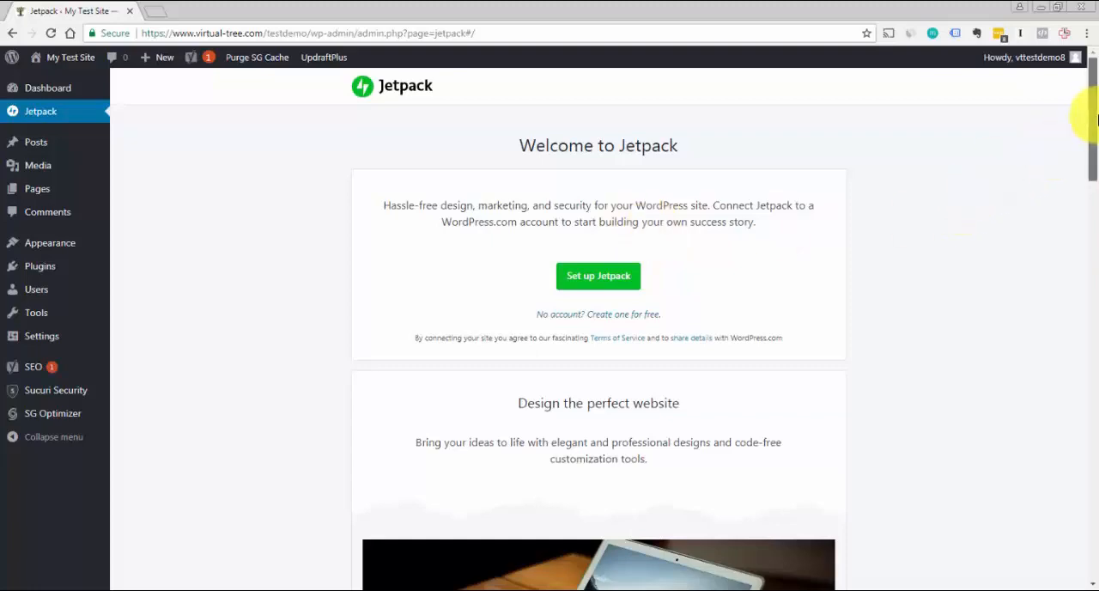
pyautogui.moveTo(1097, 120); pyautogui.dragTo(1090, 53)
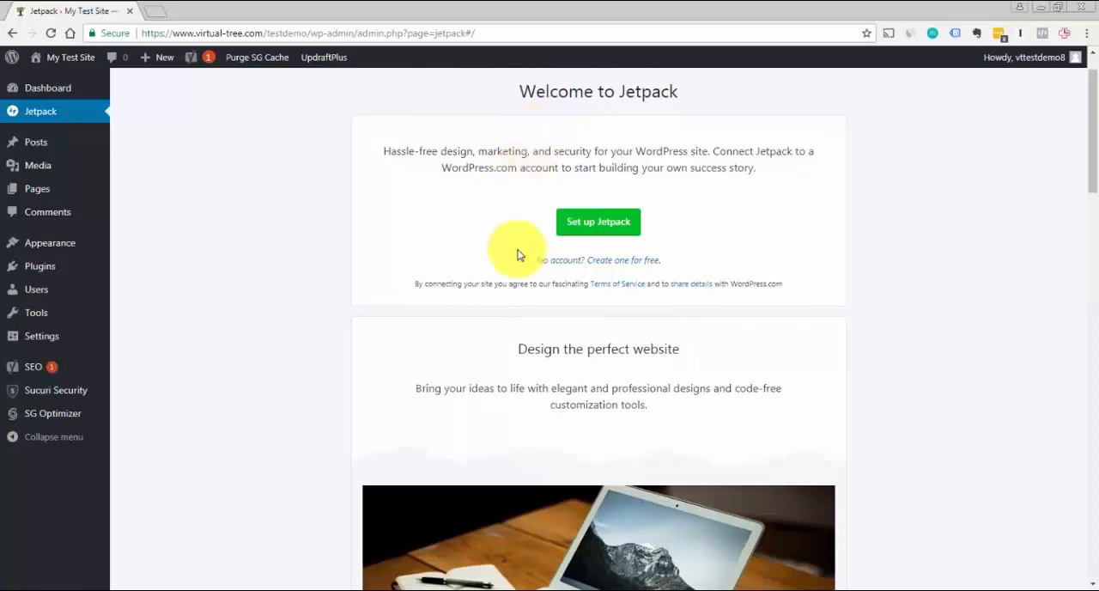
pyautogui.click(598, 230)
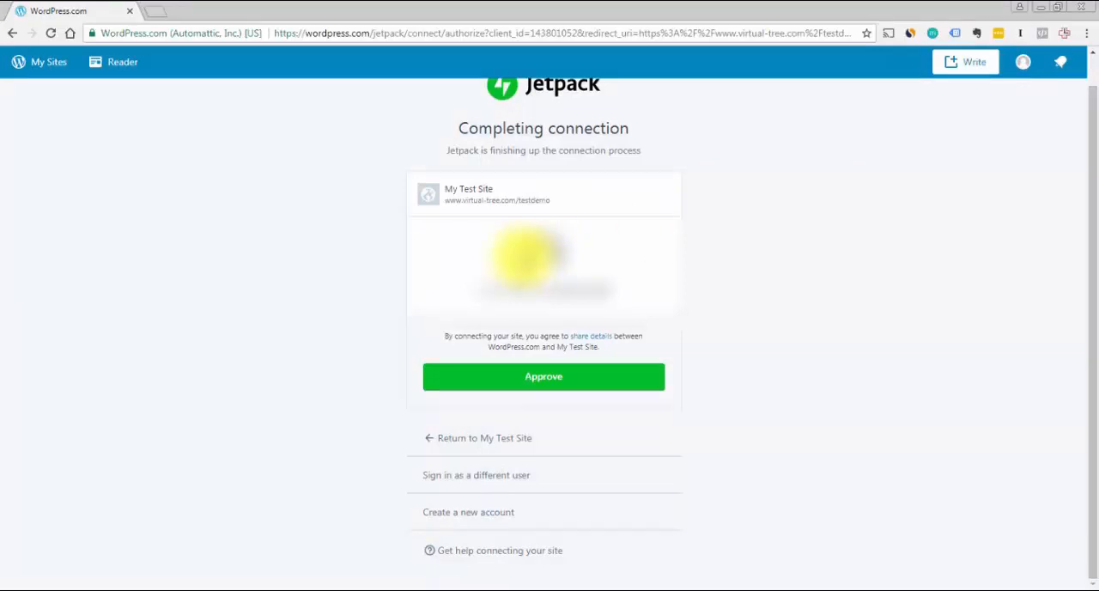
pyautogui.click(539, 385)
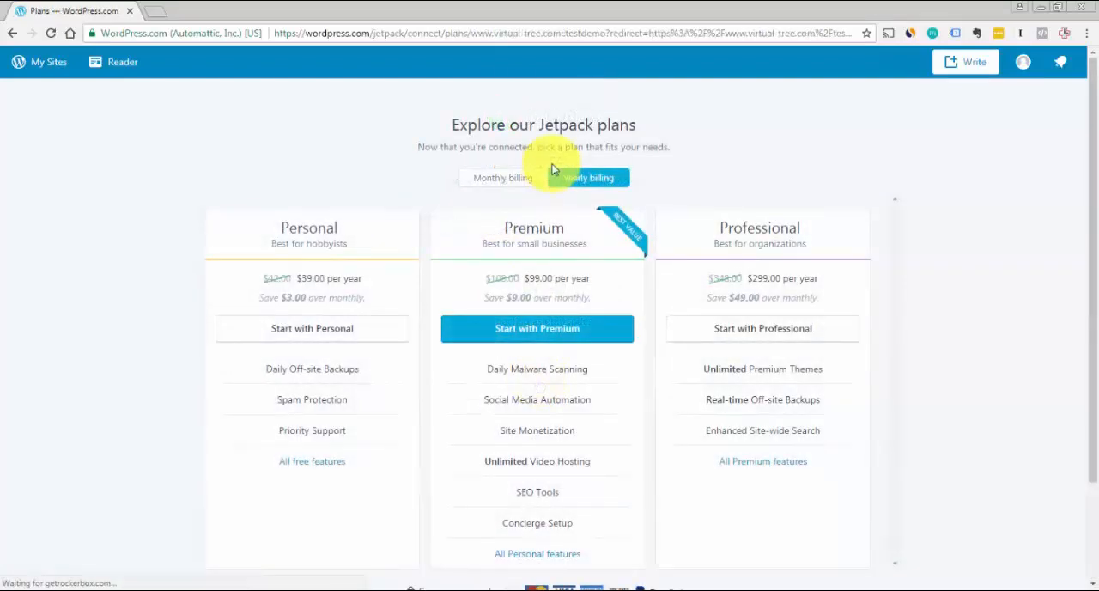
pyautogui.moveTo(1094, 243); pyautogui.dragTo(1097, 311)
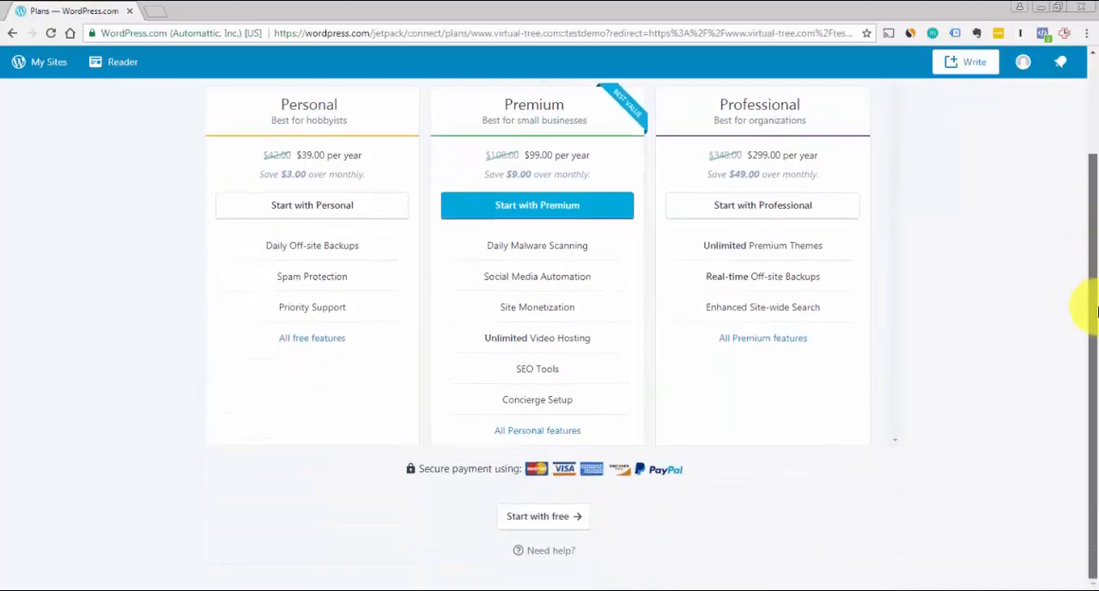
pyautogui.click(546, 517)
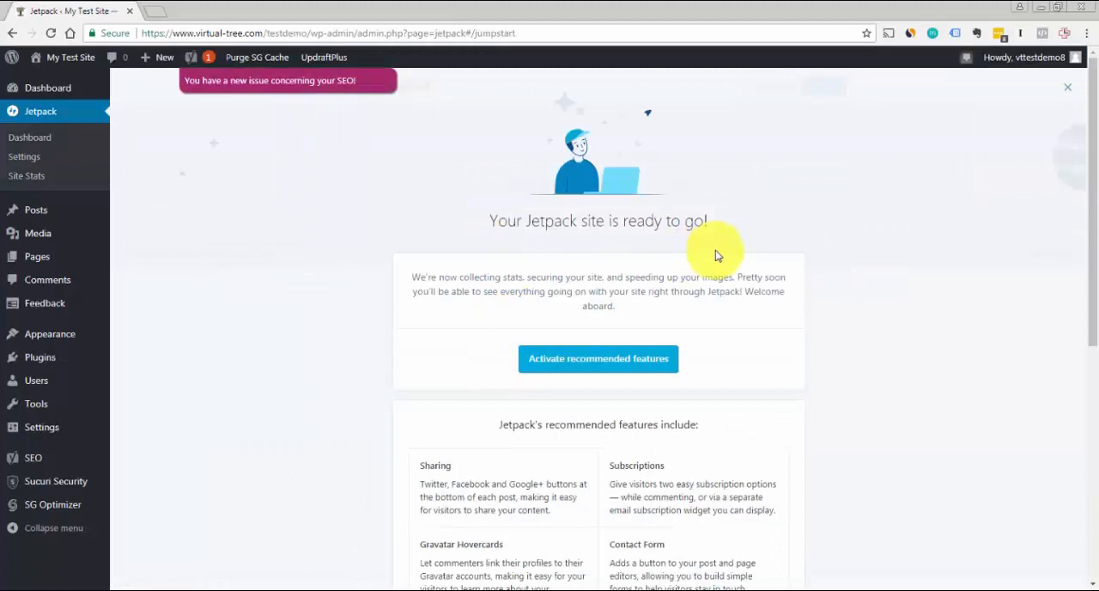
# Review Jetpack's recommended features, dismiss the page without activating them, and open the Jetpack settings
pyautogui.scroll(-2, 1079, 244)
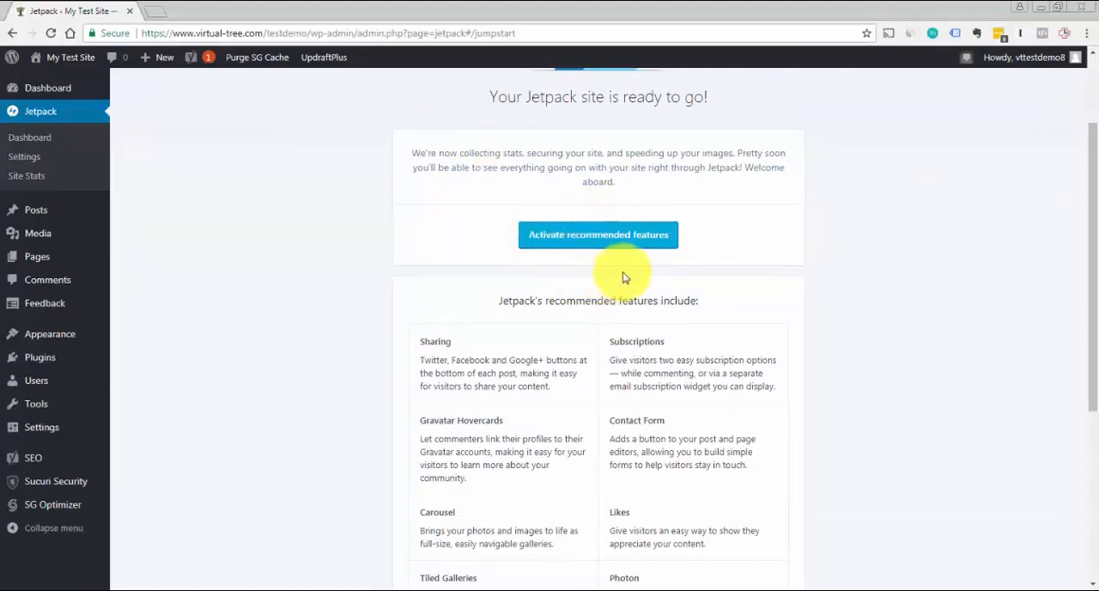
pyautogui.moveTo(1095, 238); pyautogui.dragTo(1083, 416)
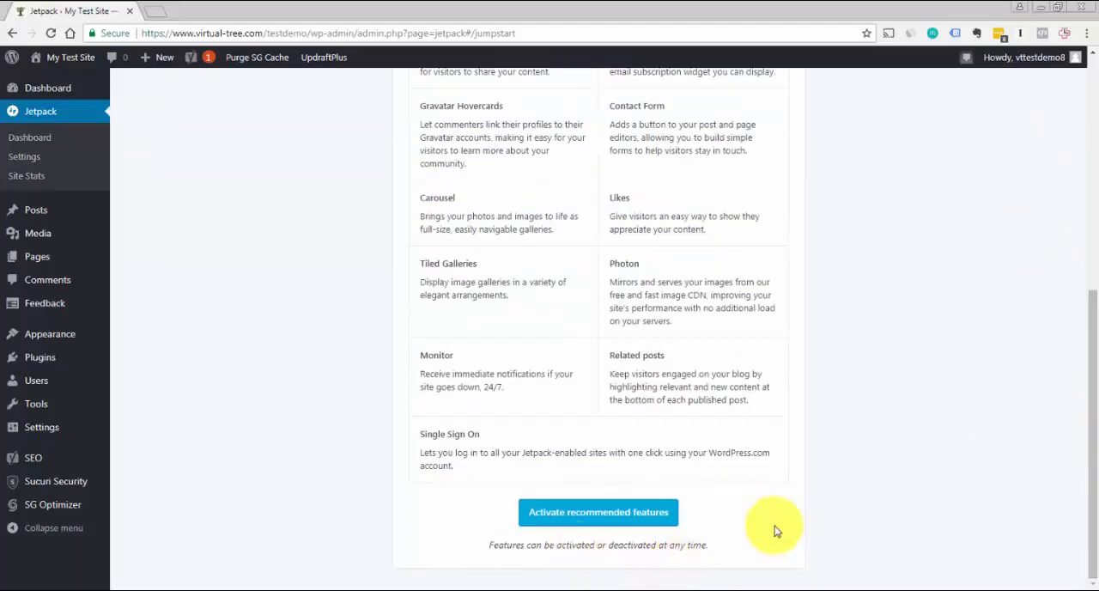
pyautogui.moveTo(1083, 346); pyautogui.dragTo(1079, 93)
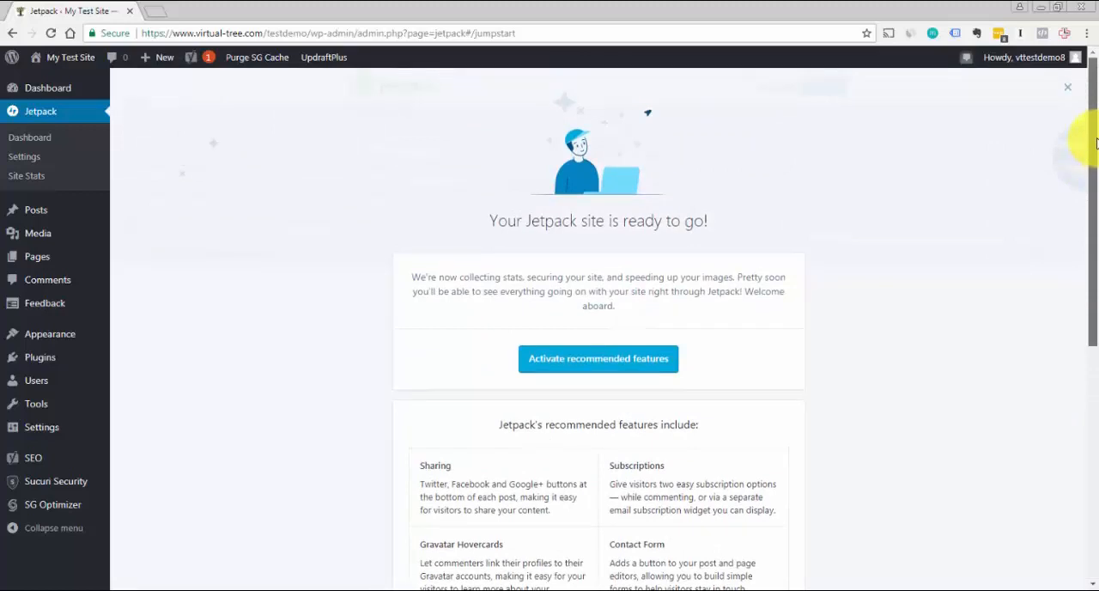
pyautogui.click(1072, 93)
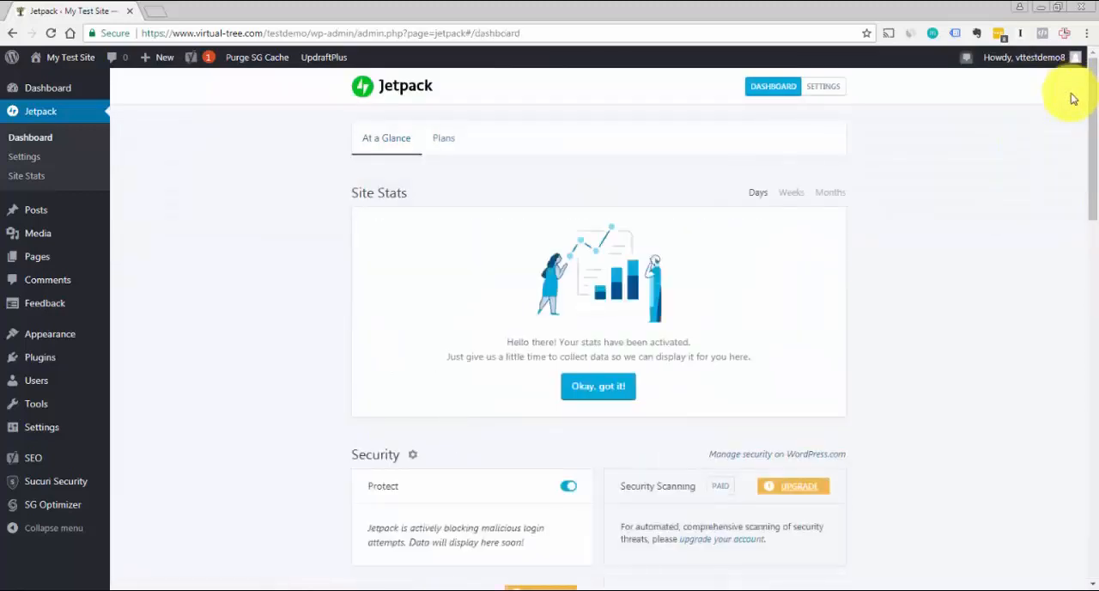
pyautogui.click(819, 89)
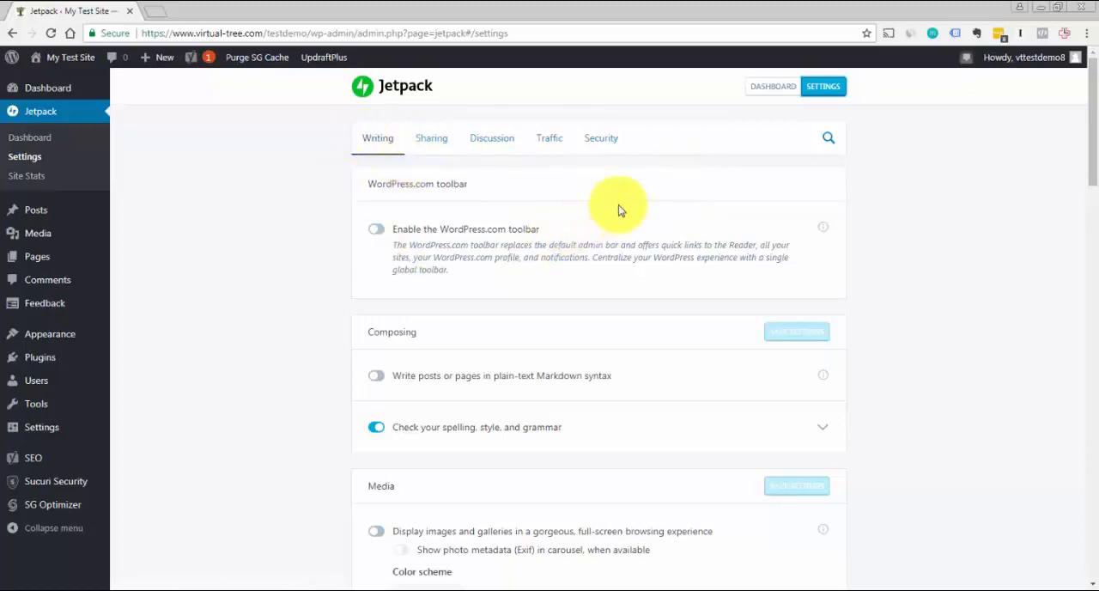
# Try enabling the WordPress.com toolbar in Jetpack's Writing settings, and turn it back off
pyautogui.click(775, 240)
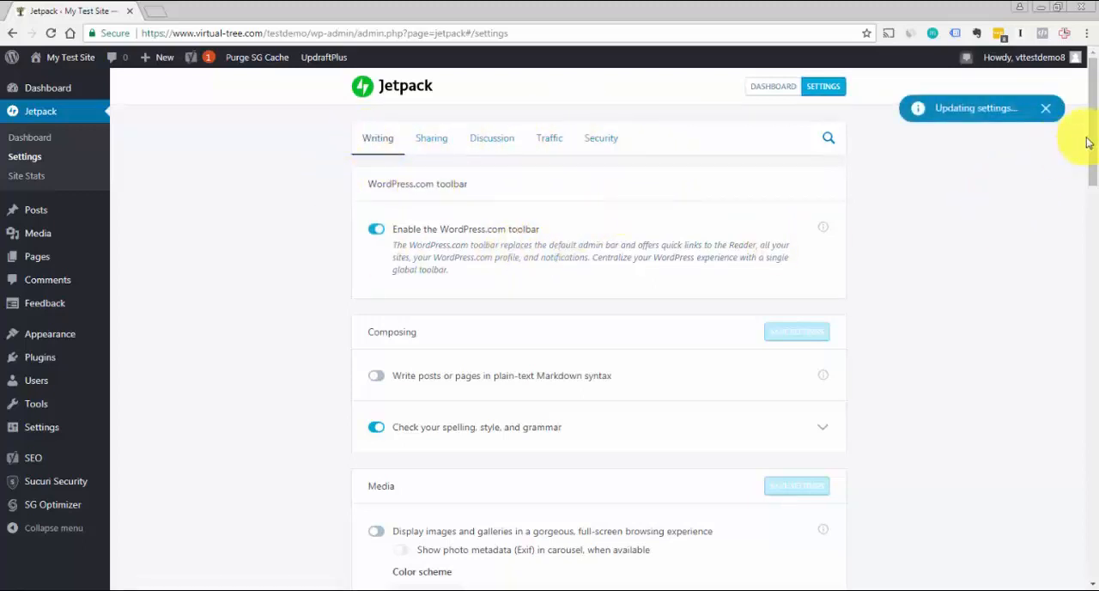
pyautogui.moveTo(1094, 116); pyautogui.dragTo(1097, 120)
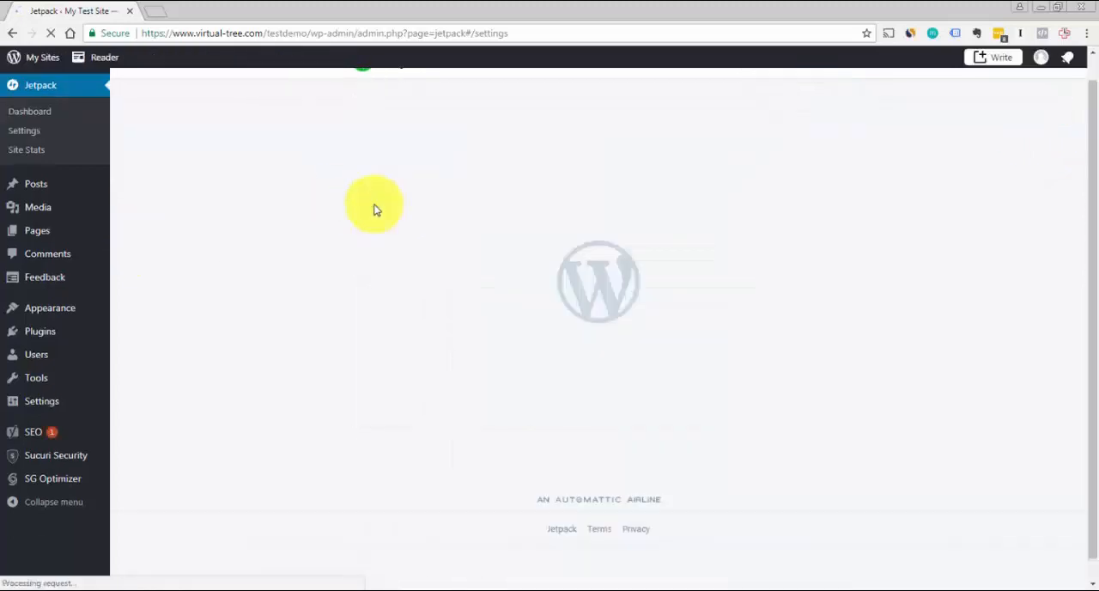
pyautogui.click(372, 207)
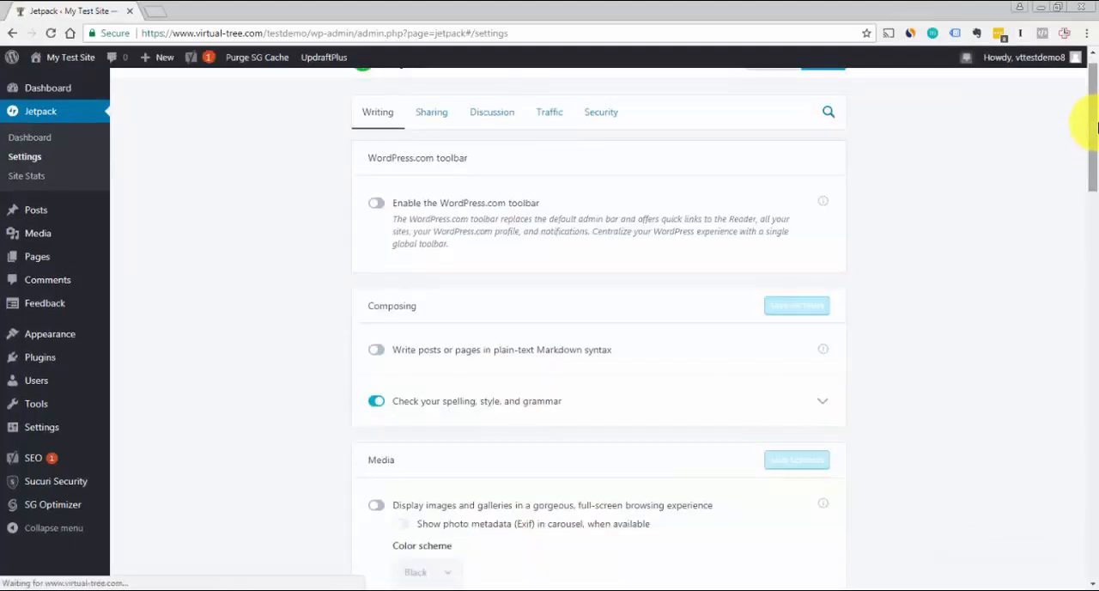
# Enable the full-screen browsing experience for images and galleries, and turn on Lazy load images in Jetpack's Writing settings
pyautogui.moveTo(1092, 120); pyautogui.dragTo(1093, 155)
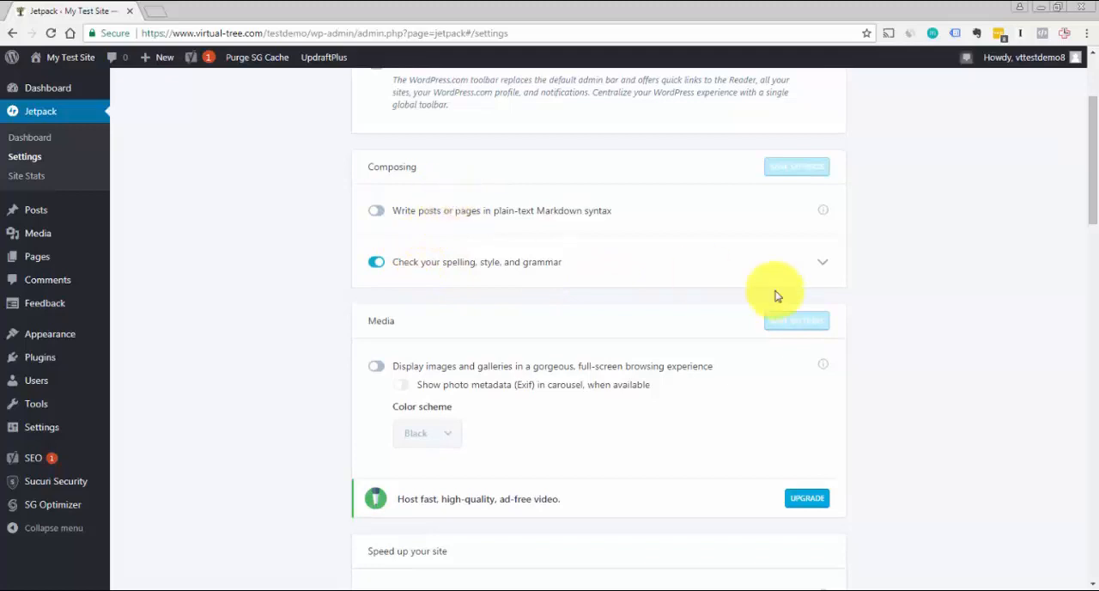
pyautogui.moveTo(1094, 182); pyautogui.dragTo(1091, 225)
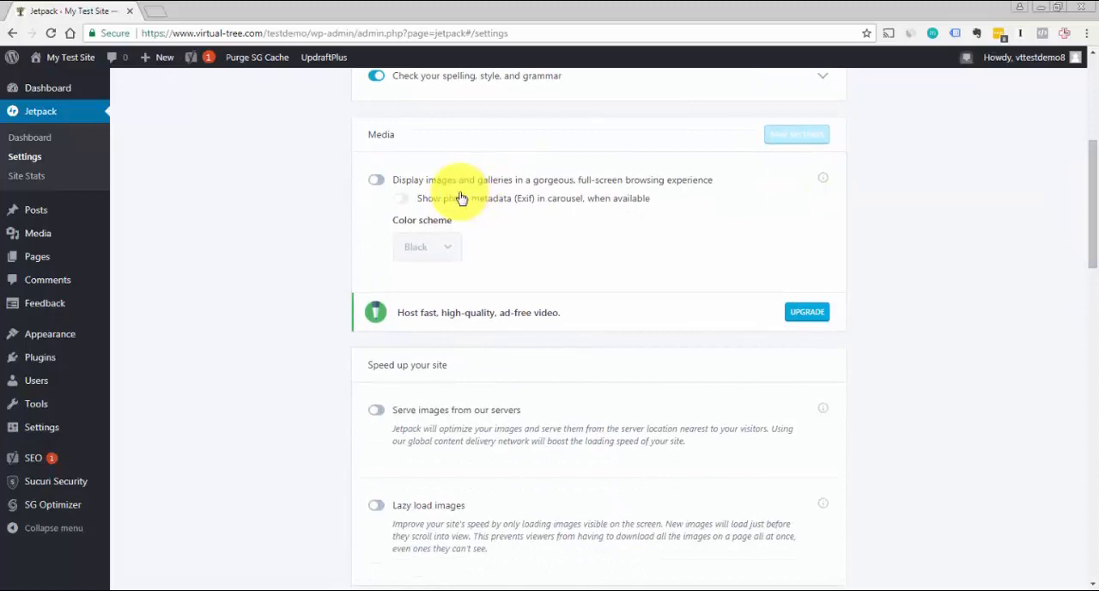
pyautogui.click(380, 181)
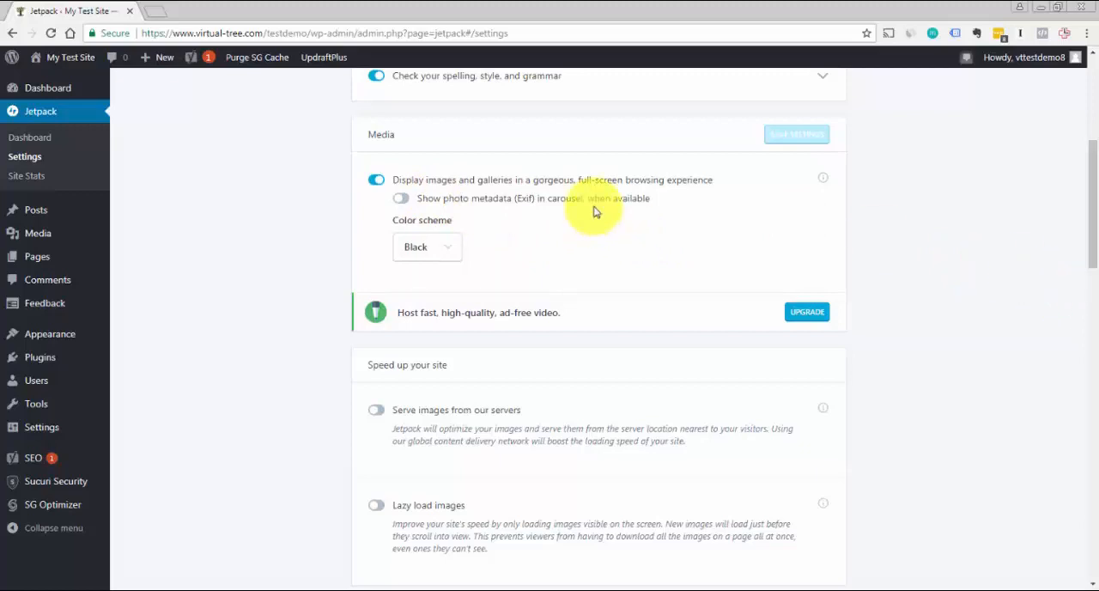
pyautogui.moveTo(1091, 206); pyautogui.dragTo(1092, 264)
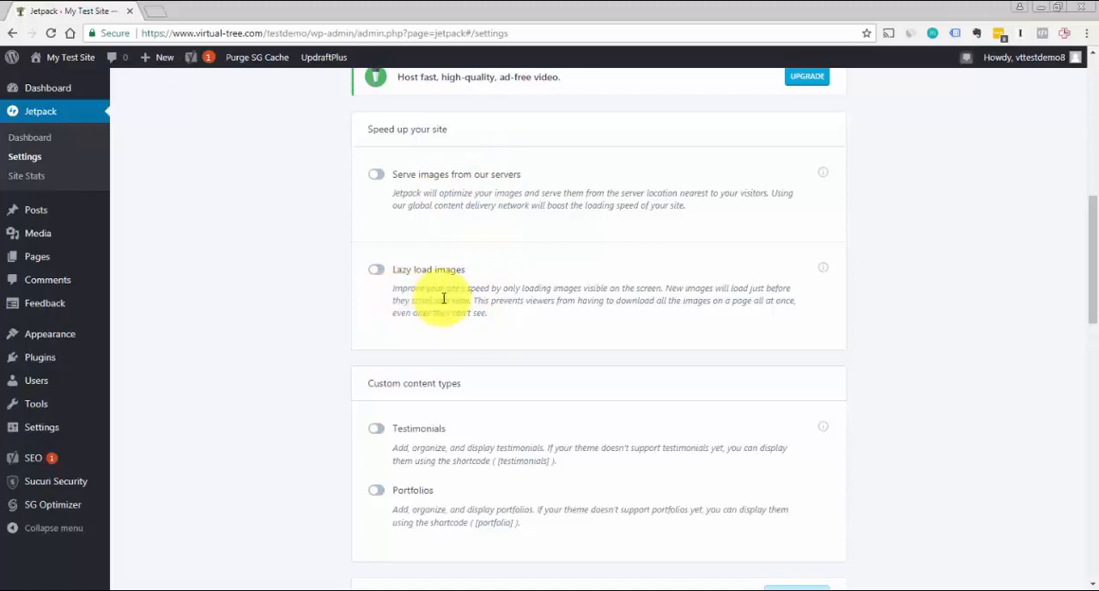
pyautogui.click(380, 271)
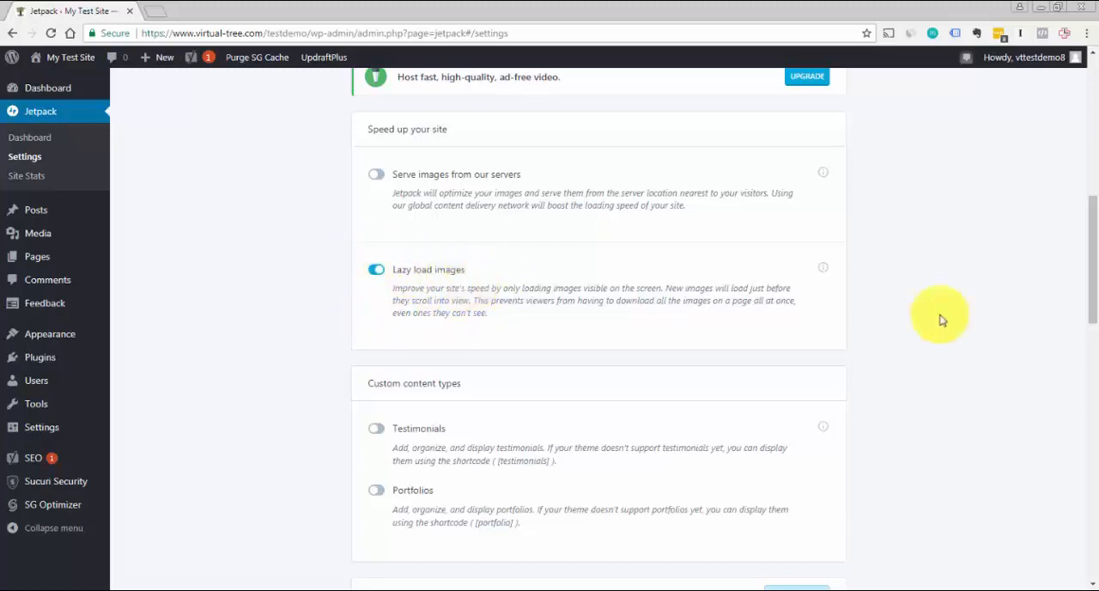
# Examine the custom content types, theme enhancements and Post by email options in Jetpack's Writing settings
pyautogui.moveTo(1090, 289); pyautogui.dragTo(1093, 335)
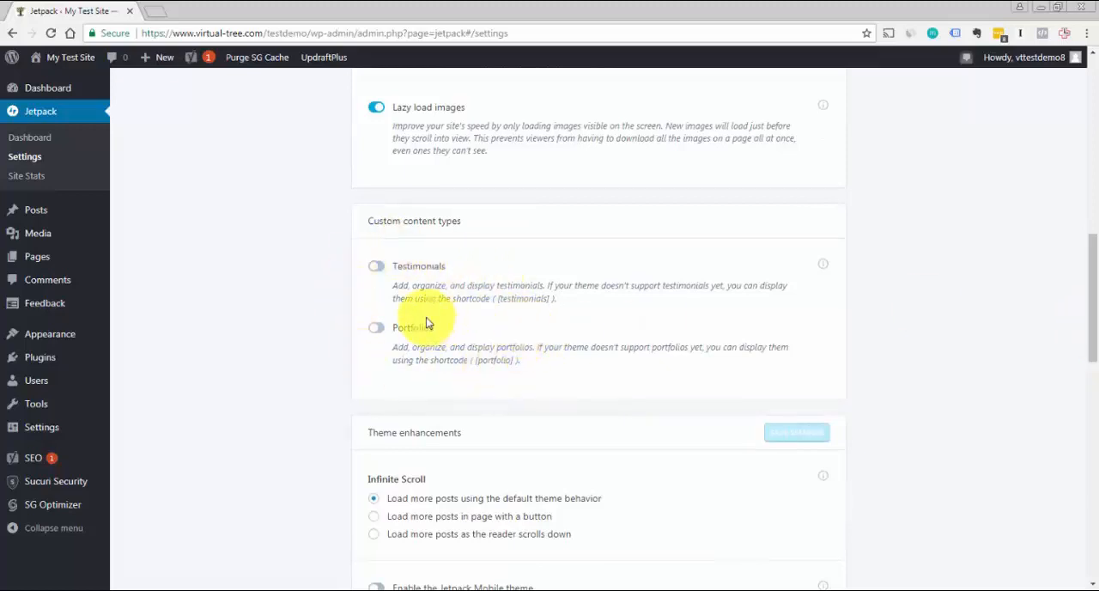
pyautogui.click(378, 328)
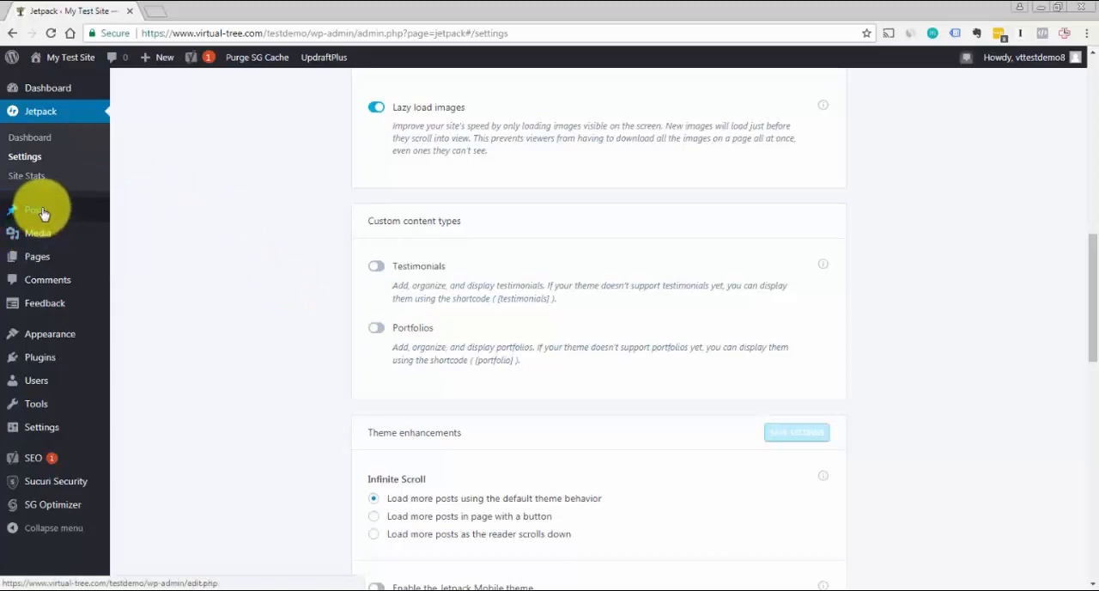
pyautogui.moveTo(35, 222)
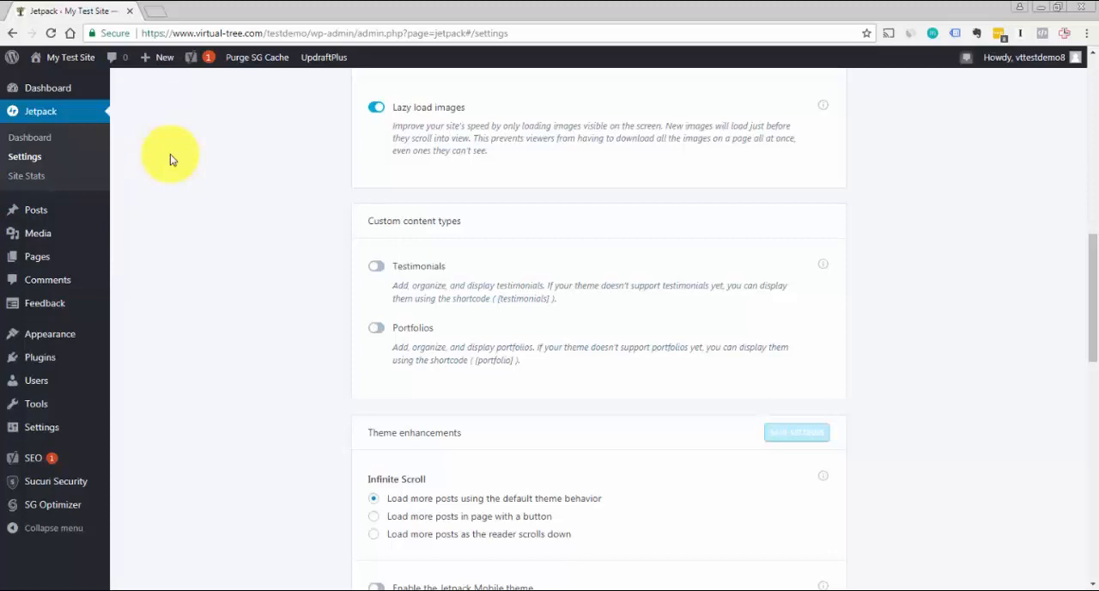
pyautogui.moveTo(1090, 293); pyautogui.dragTo(1095, 357)
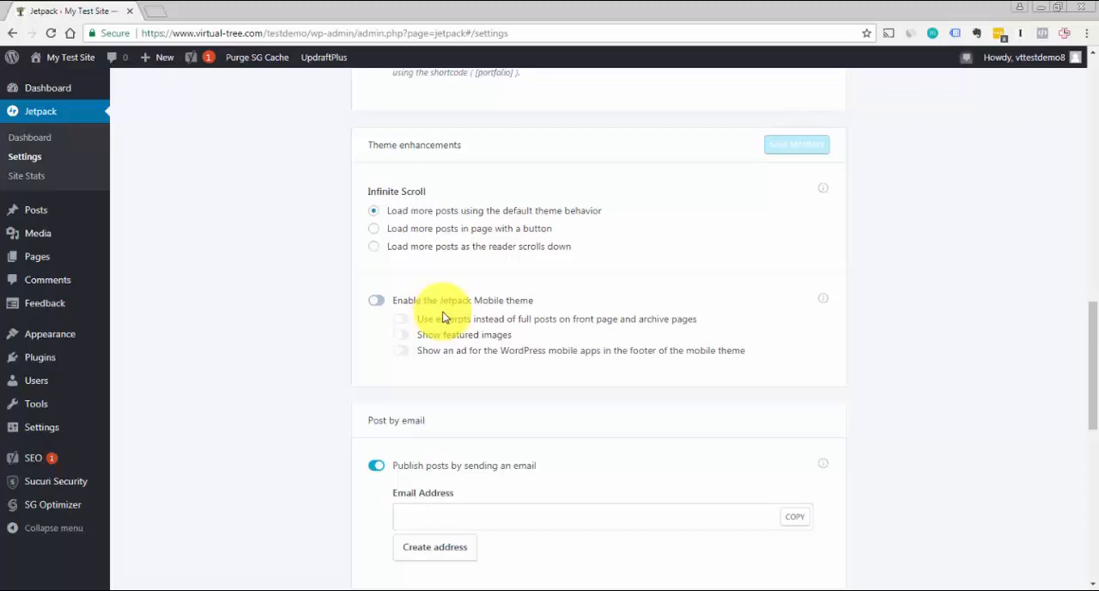
pyautogui.moveTo(1089, 302); pyautogui.dragTo(1095, 395)
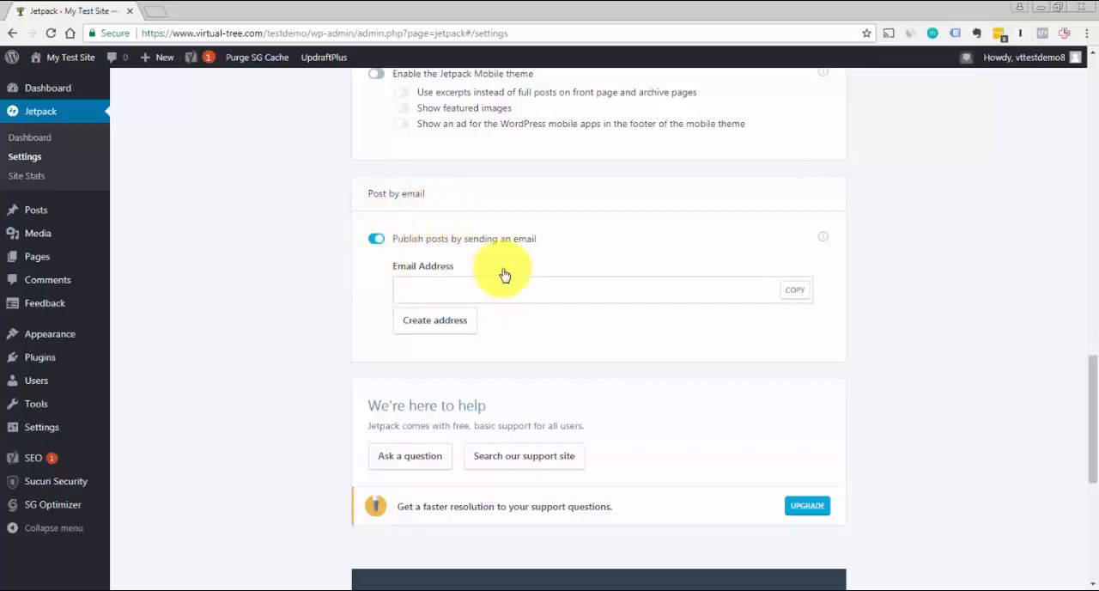
pyautogui.scroll(-4, 1090, 434)
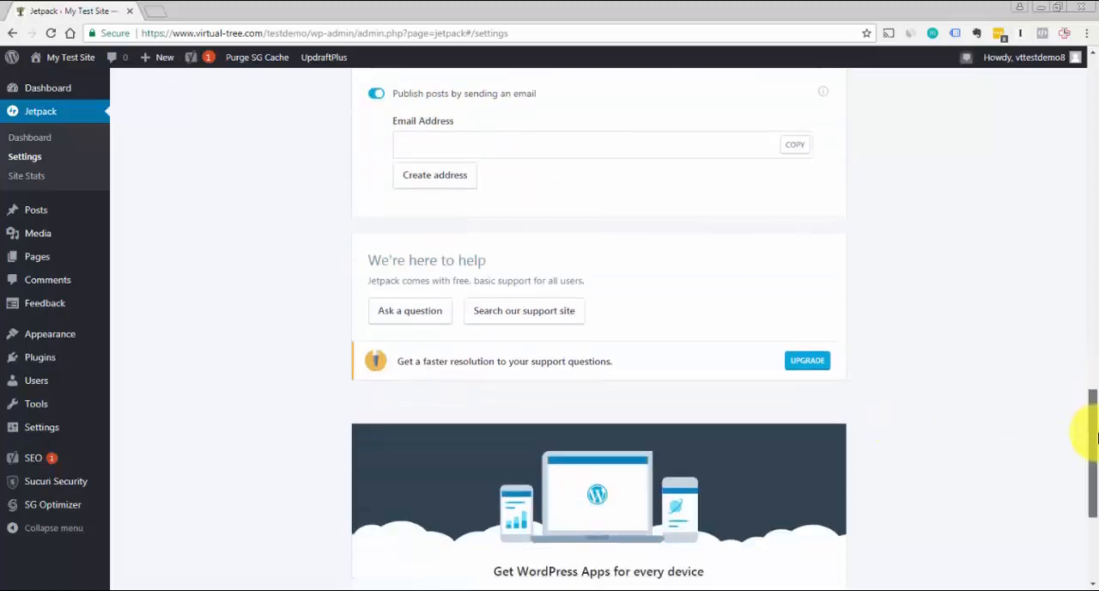
# In Jetpack's Sharing settings, turn off the sharing buttons on posts and enable the like button for content
pyautogui.moveTo(1097, 459); pyautogui.dragTo(1074, 19)
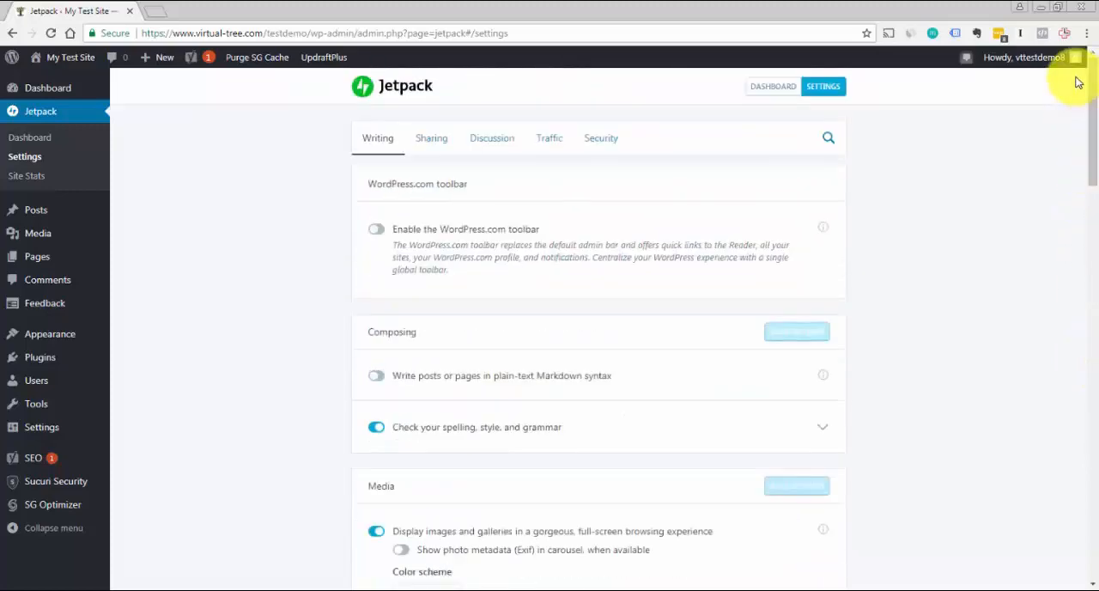
pyautogui.click(431, 142)
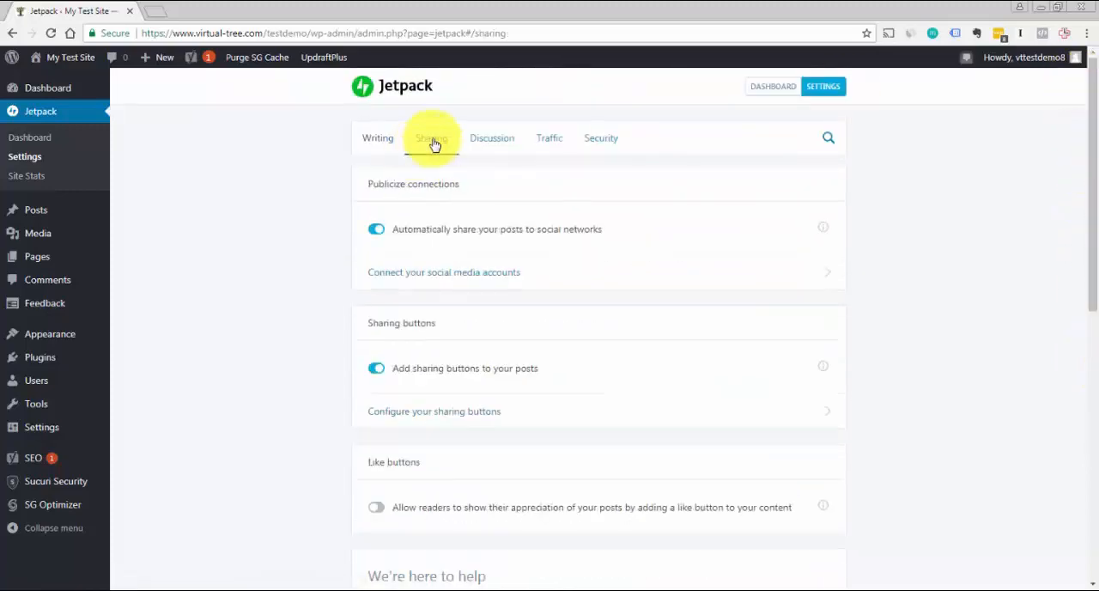
pyautogui.moveTo(1091, 172); pyautogui.dragTo(1092, 181)
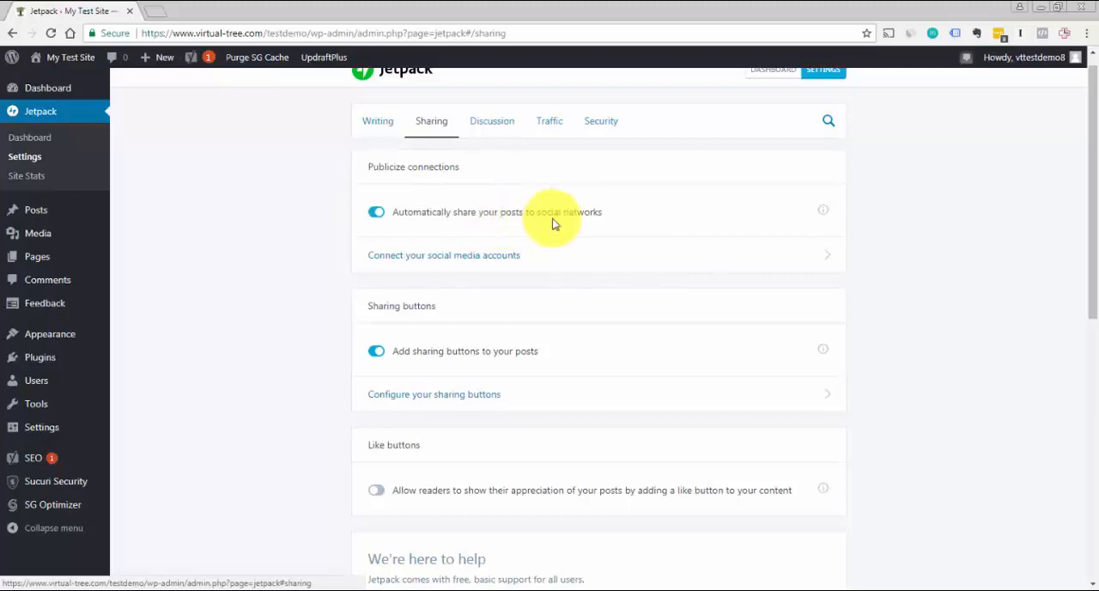
pyautogui.scroll(-1, 1080, 209)
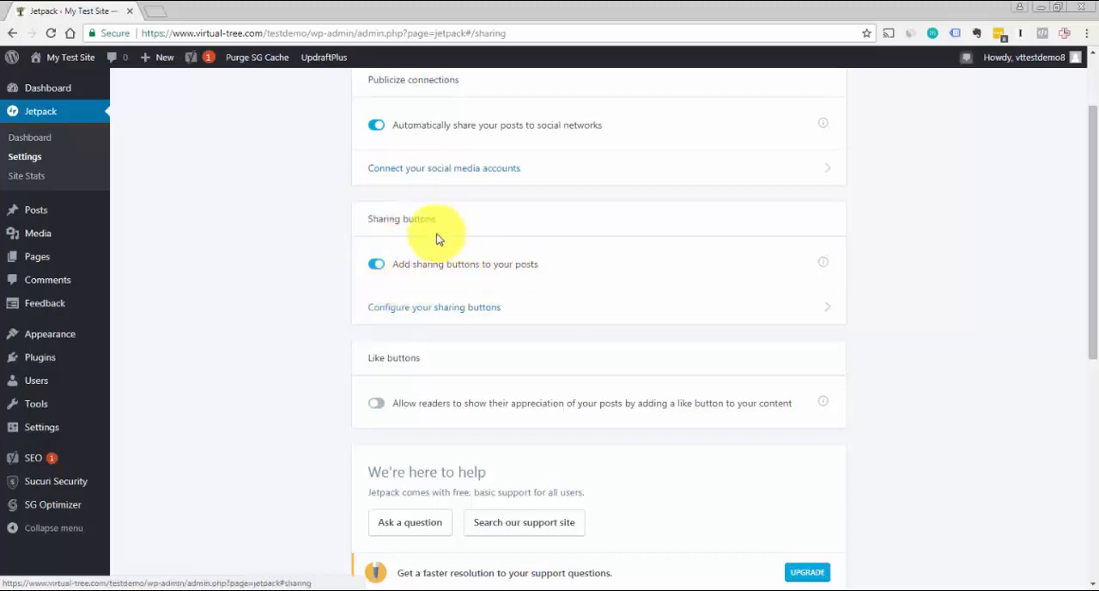
pyautogui.click(375, 268)
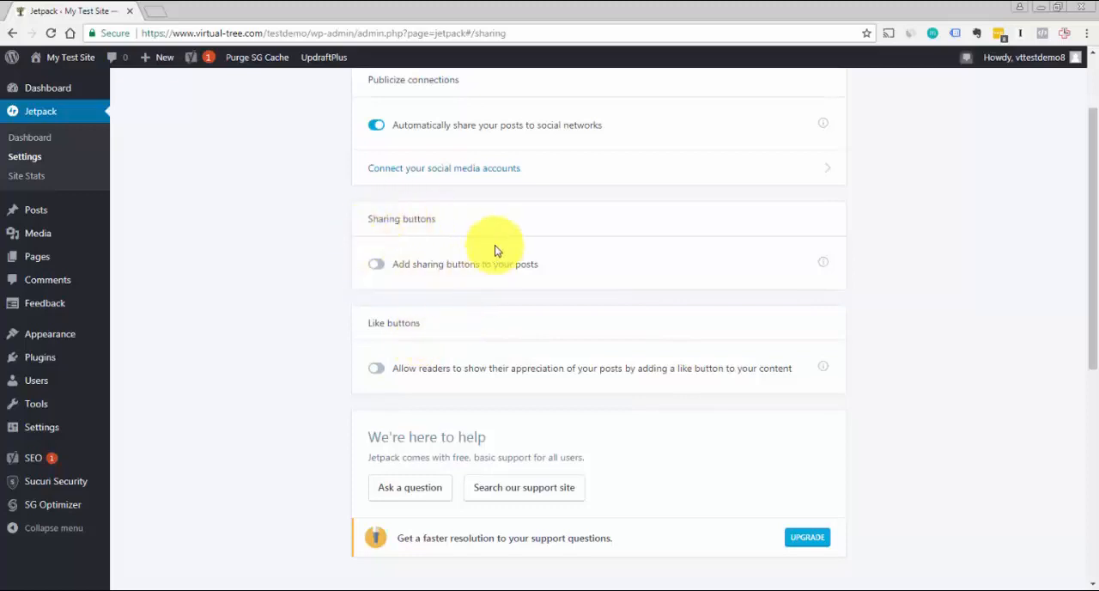
pyautogui.click(380, 372)
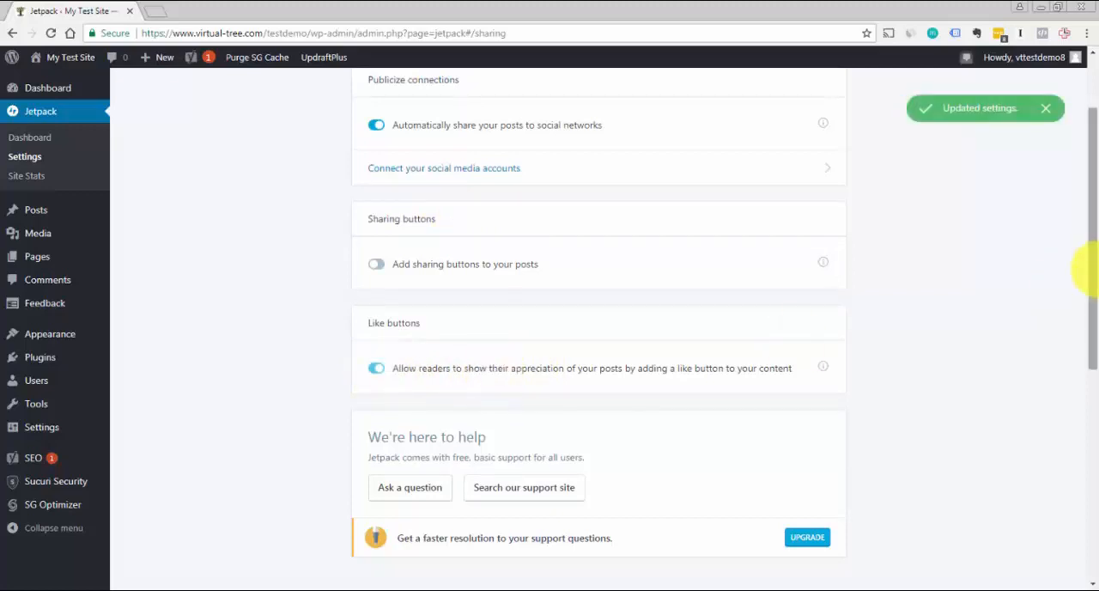
pyautogui.scroll(-1, 1090, 232)
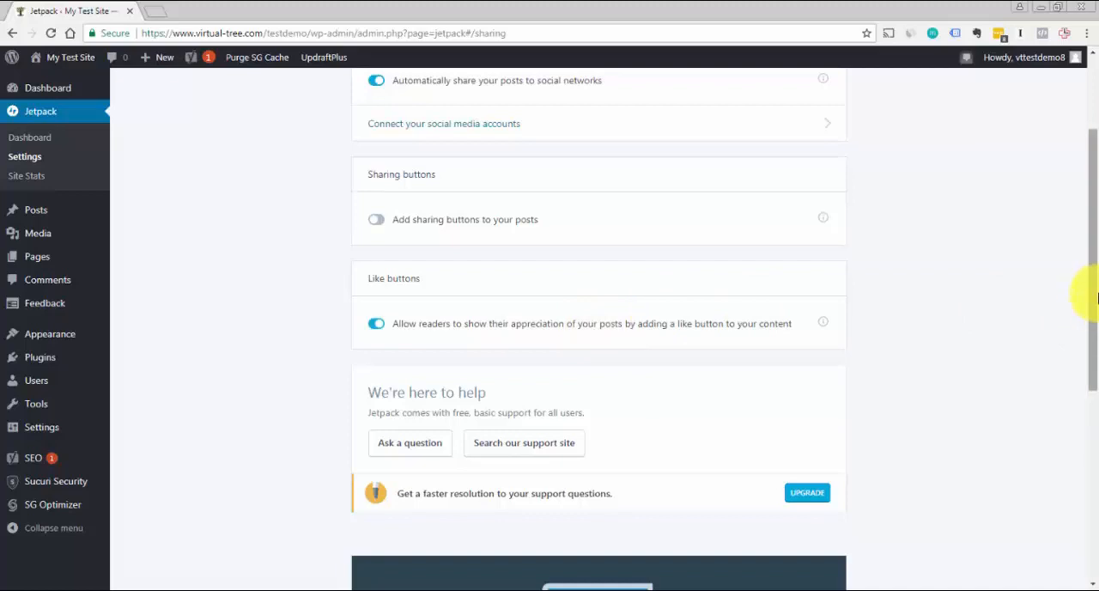
# View the social media accounts that can be connected for Publicize, and return to Jetpack's Sharing settings
pyautogui.moveTo(1093, 296); pyautogui.dragTo(1092, 26)
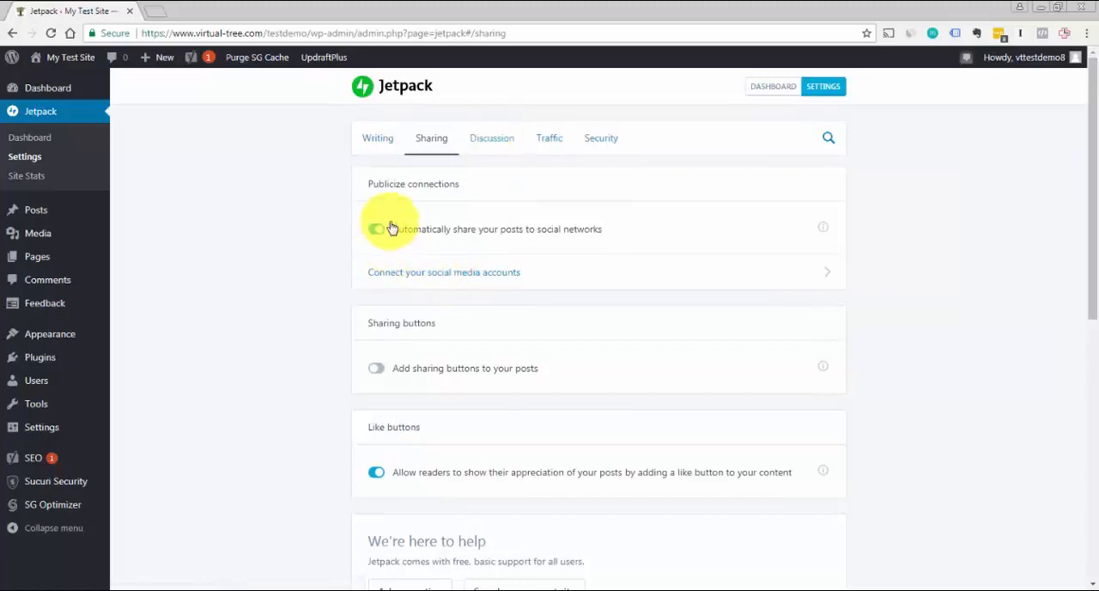
pyautogui.moveTo(39, 214)
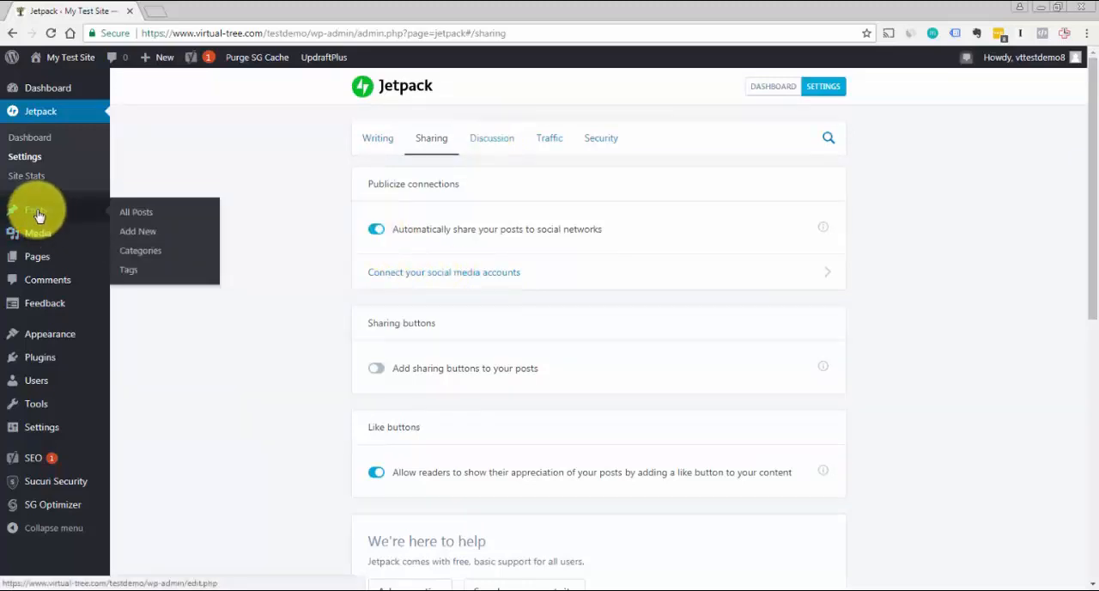
pyautogui.click(446, 273)
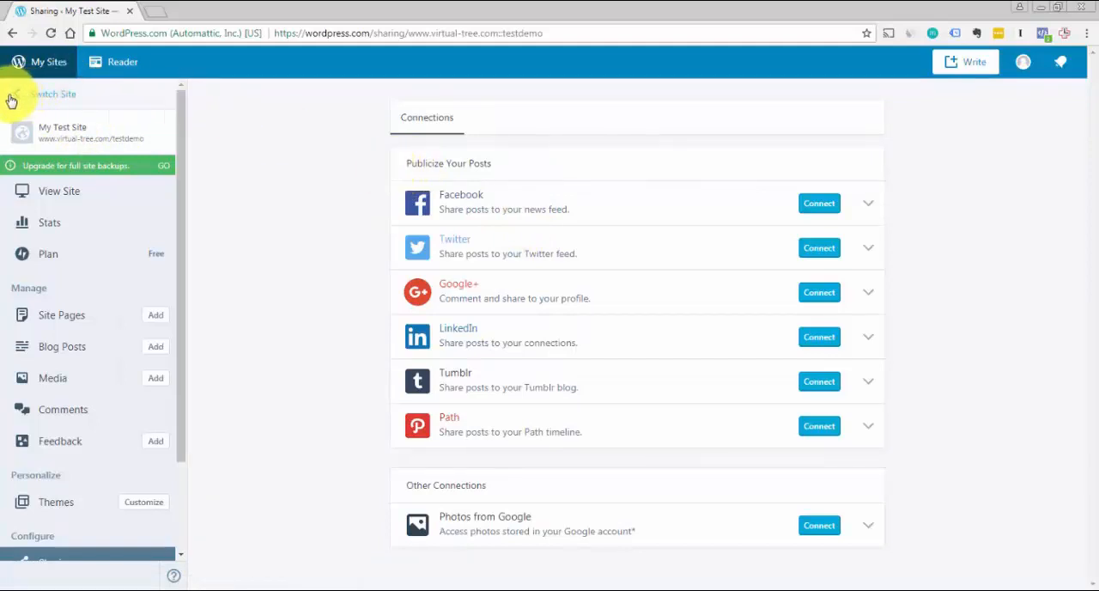
pyautogui.click(10, 34)
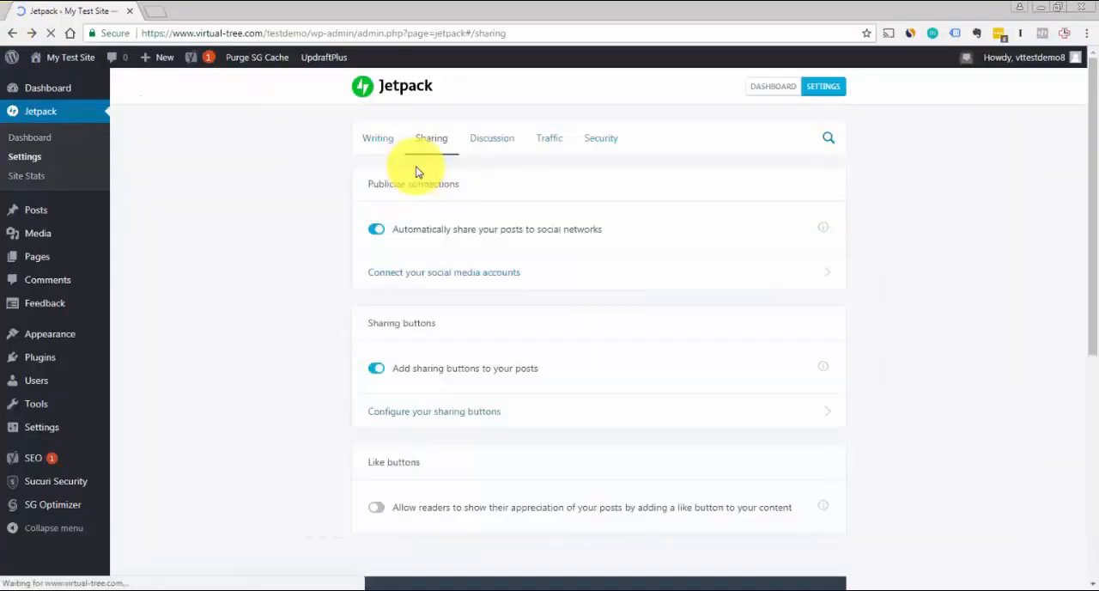
# Open the post "WordPress Resources at SiteGround" for editing, collapse its Format box, and show the Publicize connection options
pyautogui.click(43, 211)
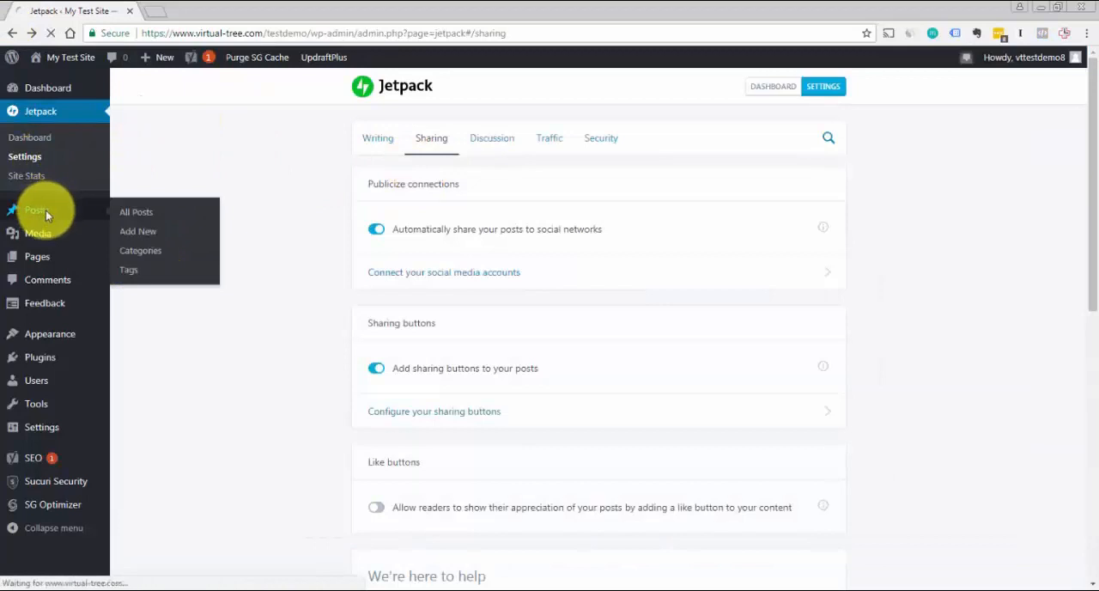
pyautogui.moveTo(162, 213)
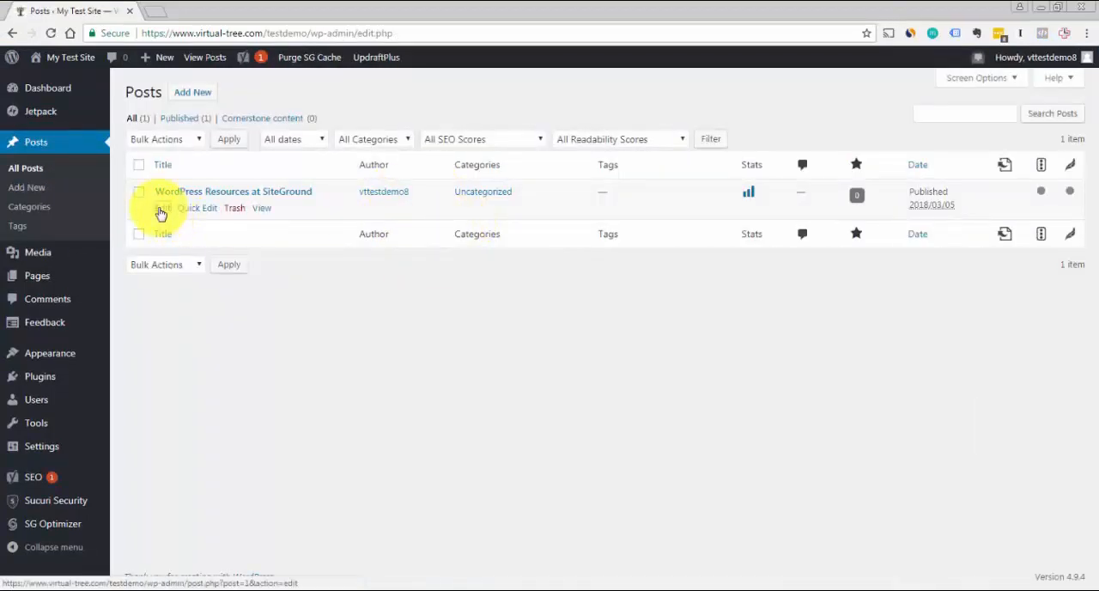
pyautogui.click(161, 213)
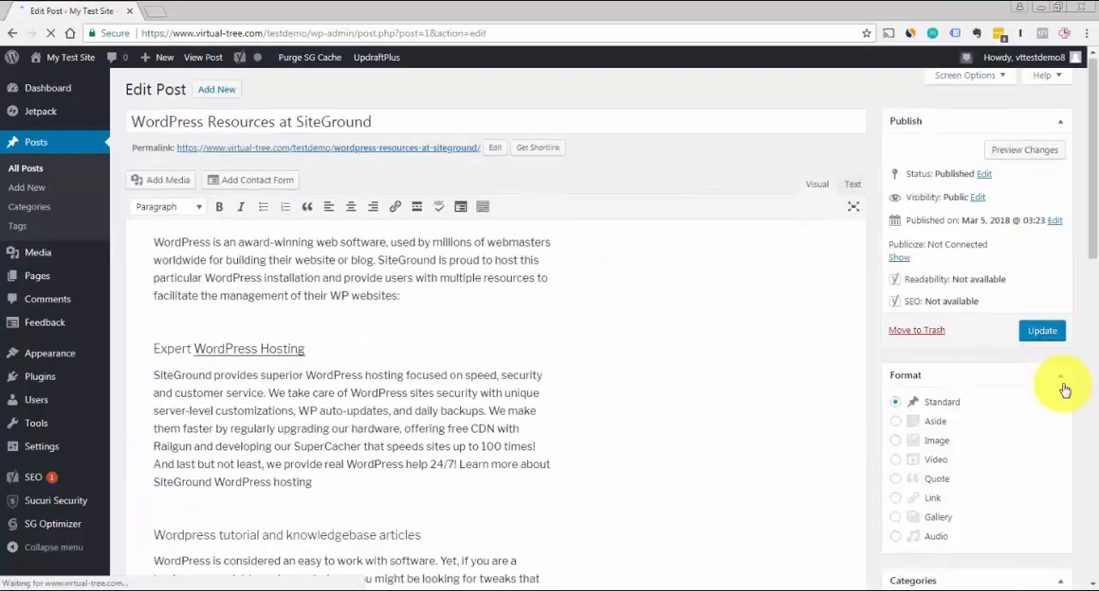
pyautogui.click(1061, 381)
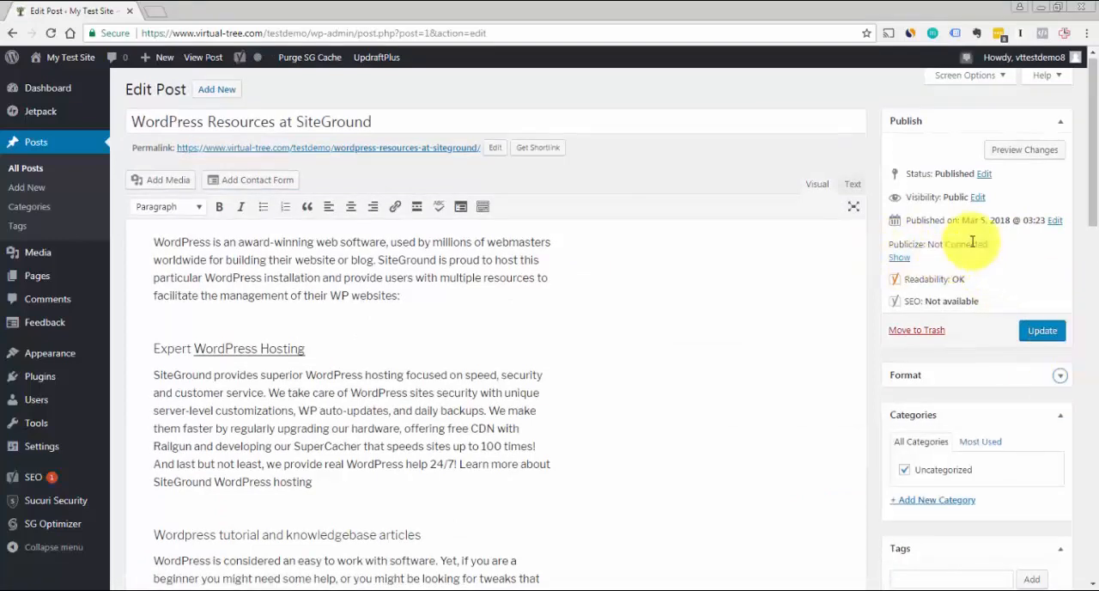
pyautogui.click(899, 257)
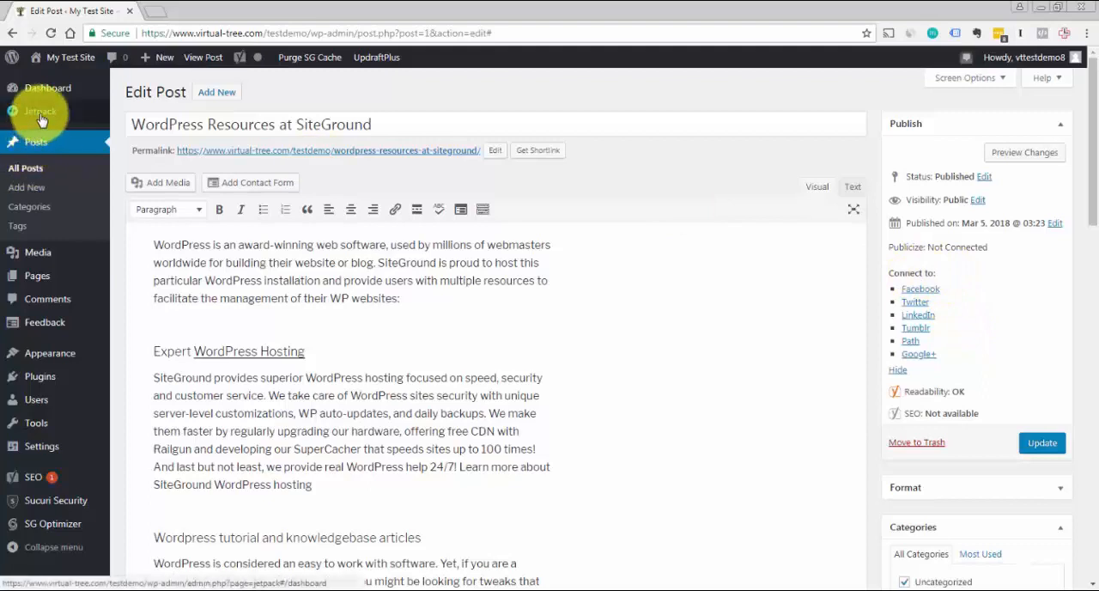
# In Jetpack's Discussion settings, turn off pop-up business cards over commenters' Gravatars and review the Subscriptions options
pyautogui.moveTo(52, 111)
pyautogui.click(135, 132)
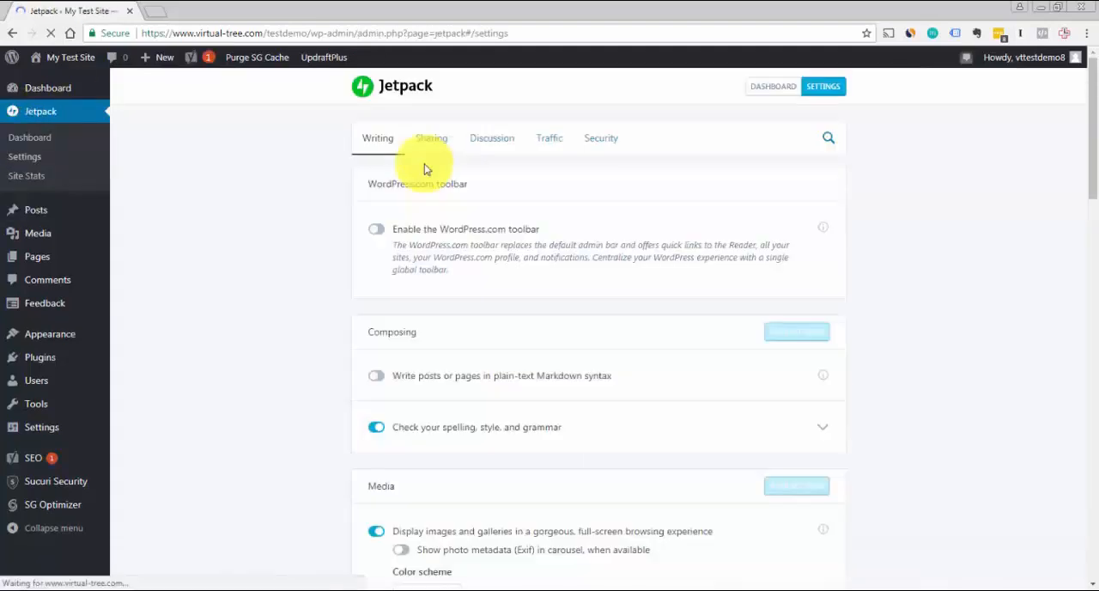
pyautogui.click(504, 143)
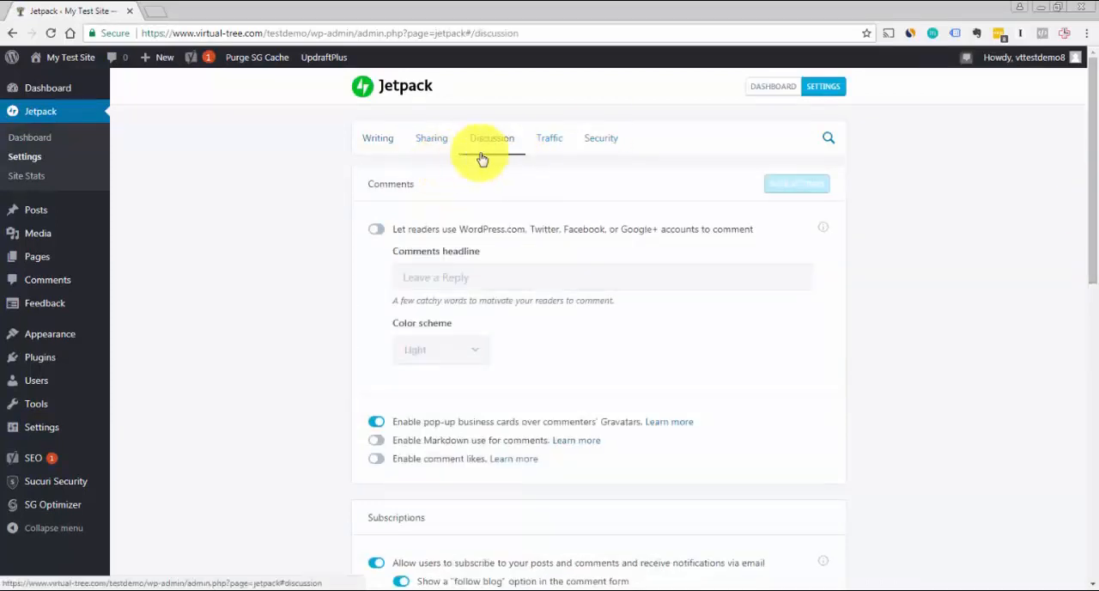
pyautogui.scroll(-1, 1095, 134)
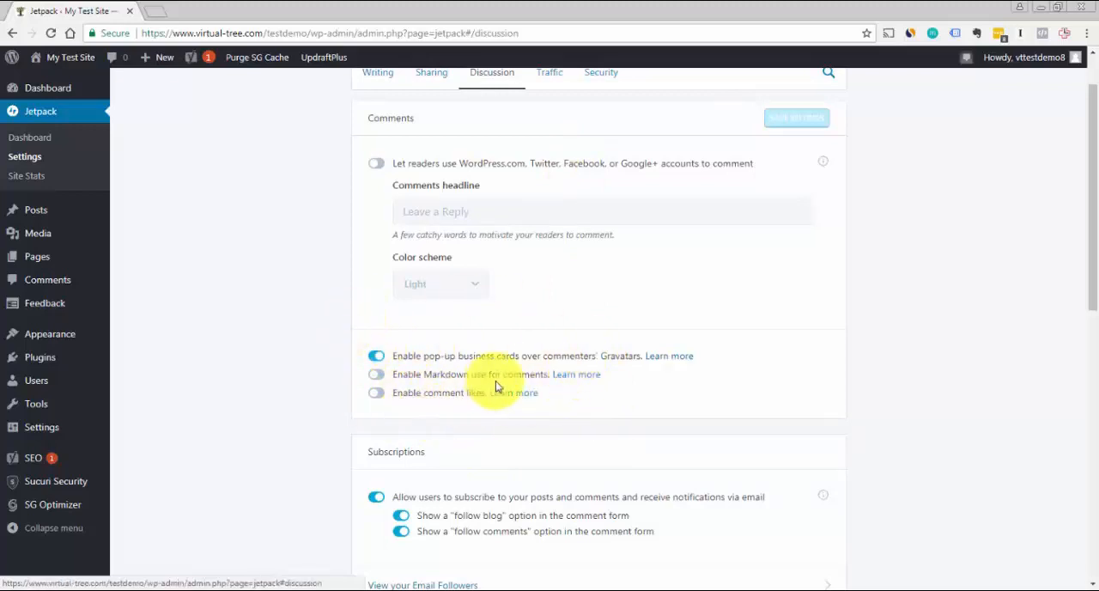
pyautogui.click(375, 359)
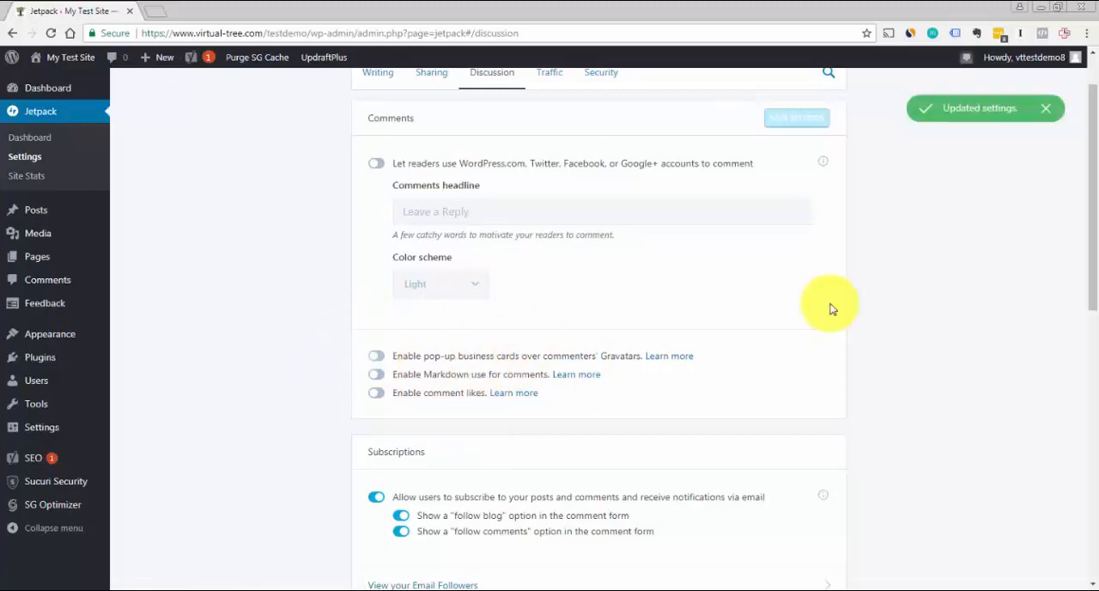
pyautogui.moveTo(1096, 228); pyautogui.dragTo(1096, 330)
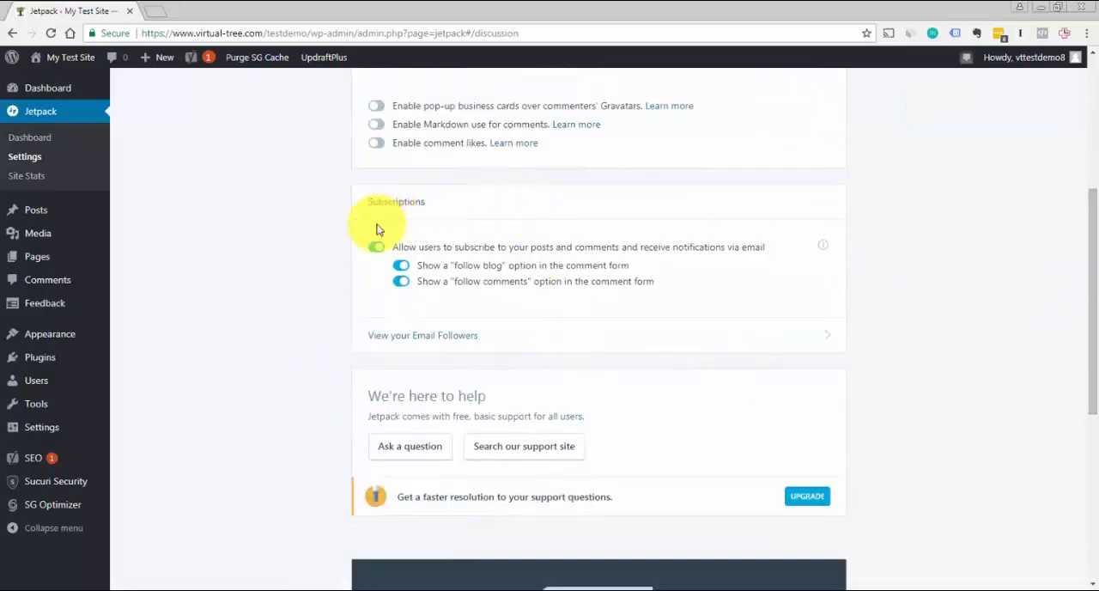
pyautogui.moveTo(1090, 270); pyautogui.dragTo(1088, 134)
# In Jetpack's Traffic settings, enable related content after posts with the "Related" header and the large, visually striking layout
pyautogui.click(557, 140)
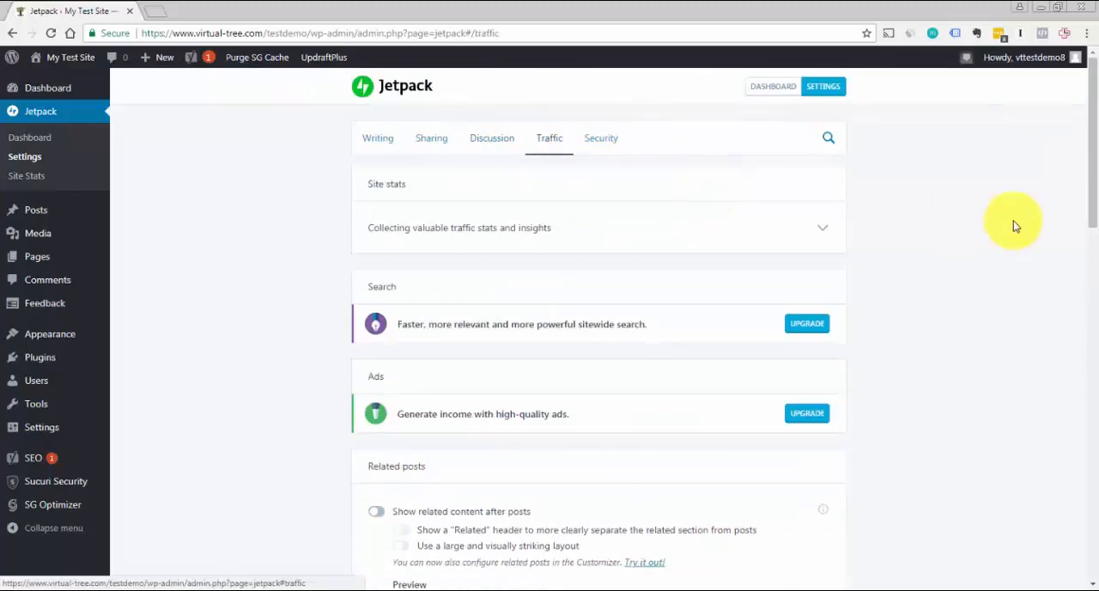
pyautogui.moveTo(1095, 149); pyautogui.dragTo(1074, 254)
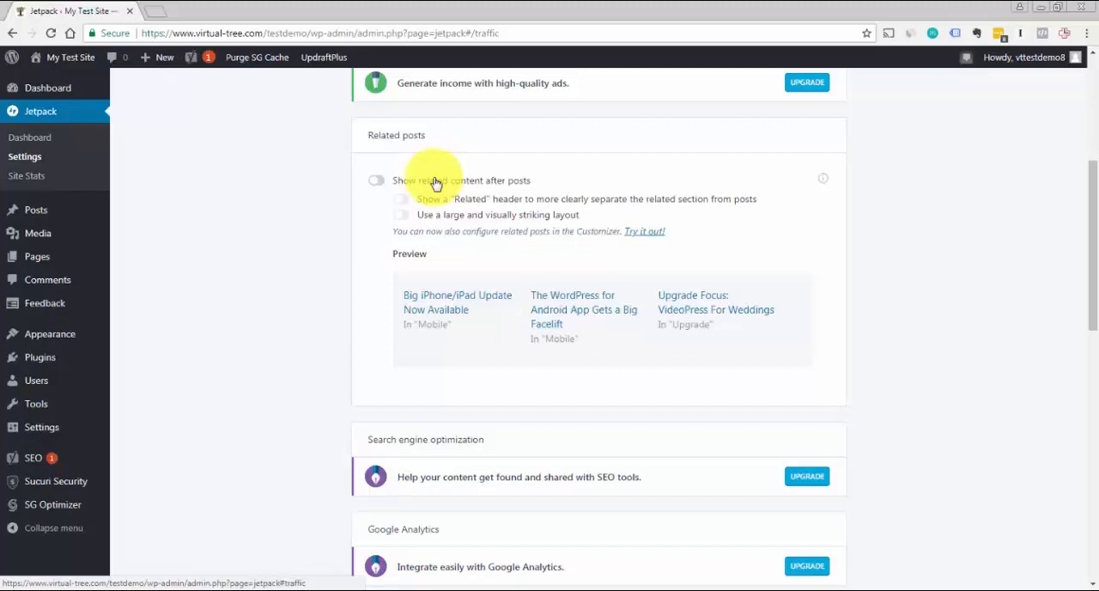
pyautogui.click(378, 182)
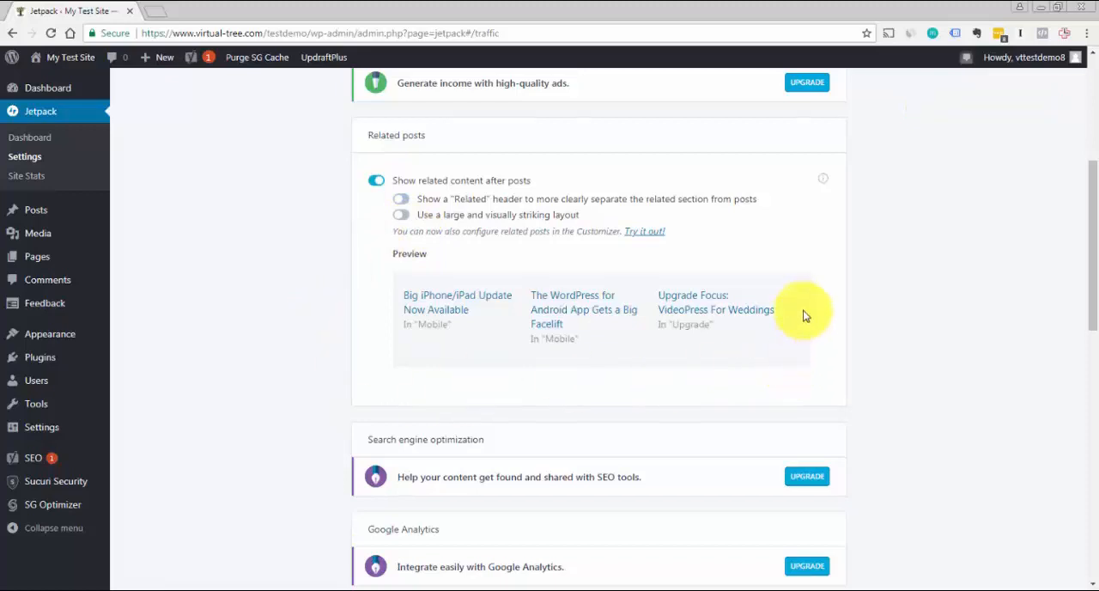
pyautogui.click(405, 202)
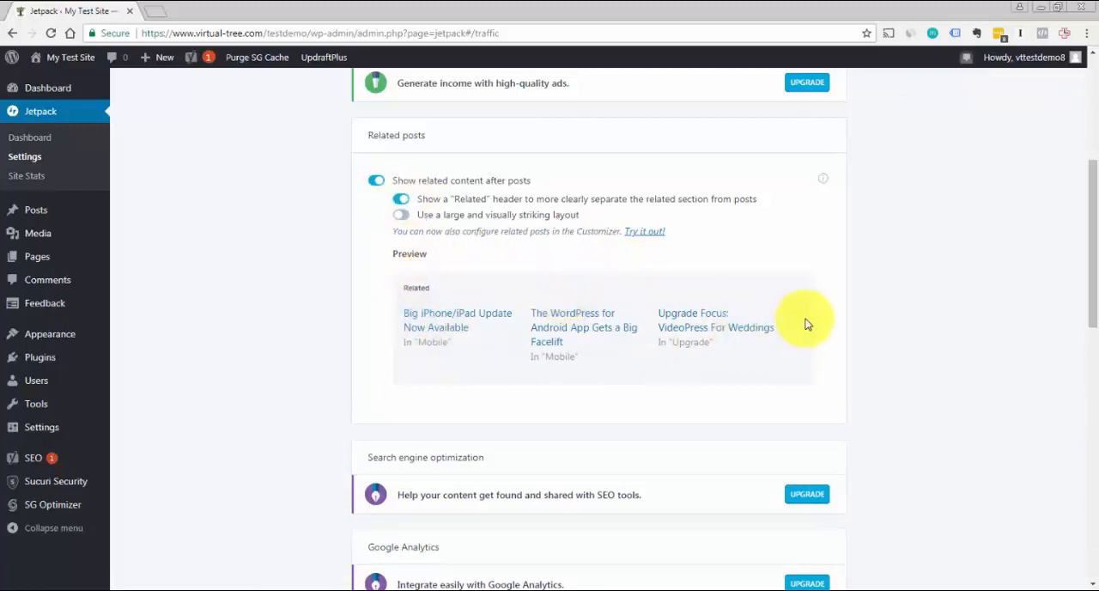
pyautogui.click(404, 217)
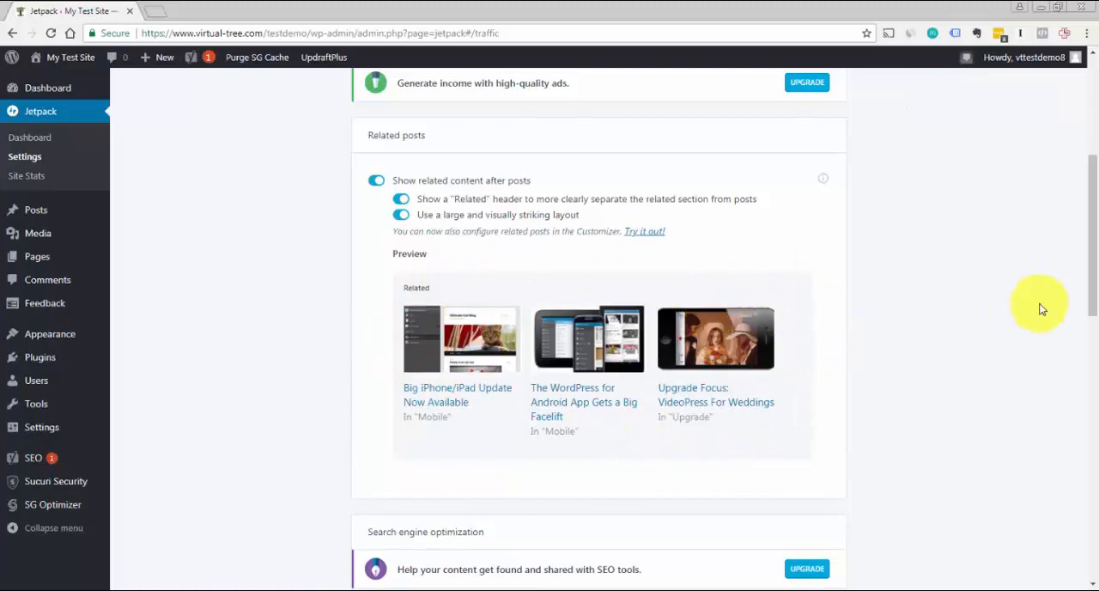
pyautogui.scroll(-2, 1096, 294)
pyautogui.moveTo(1096, 295); pyautogui.dragTo(1084, 384)
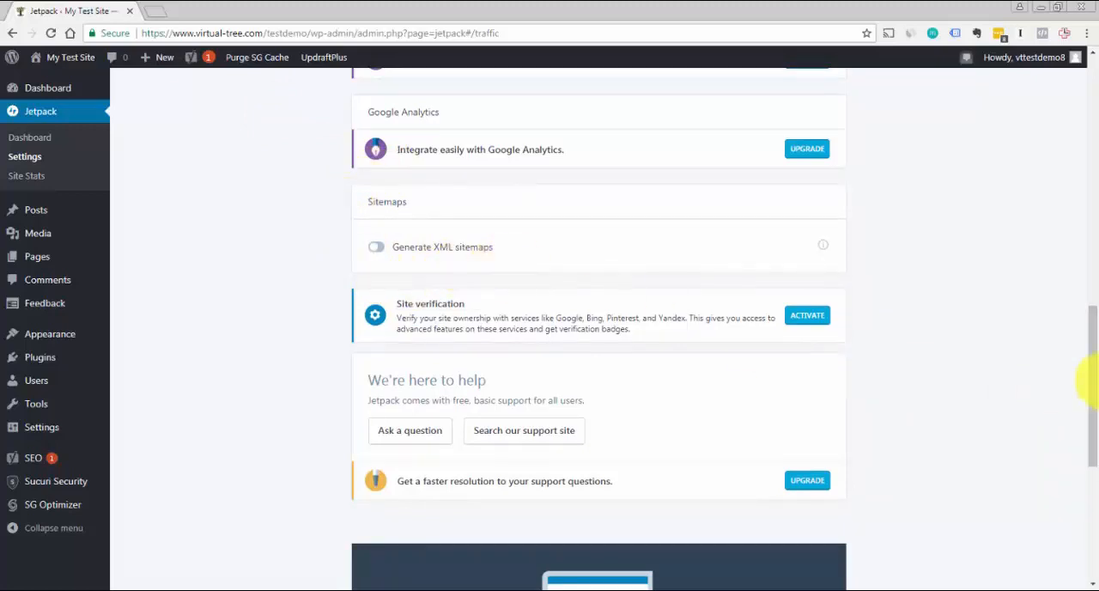
# Review the brute force attack protection and WordPress.com log in options in Jetpack's Security settings
pyautogui.moveTo(1092, 382); pyautogui.dragTo(1094, 78)
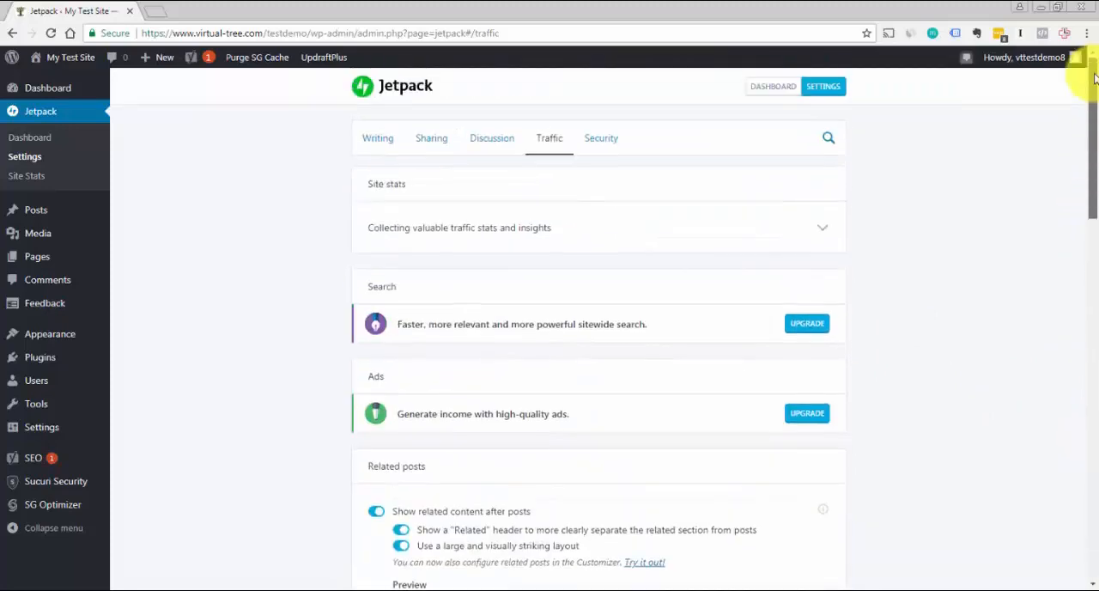
pyautogui.click(606, 142)
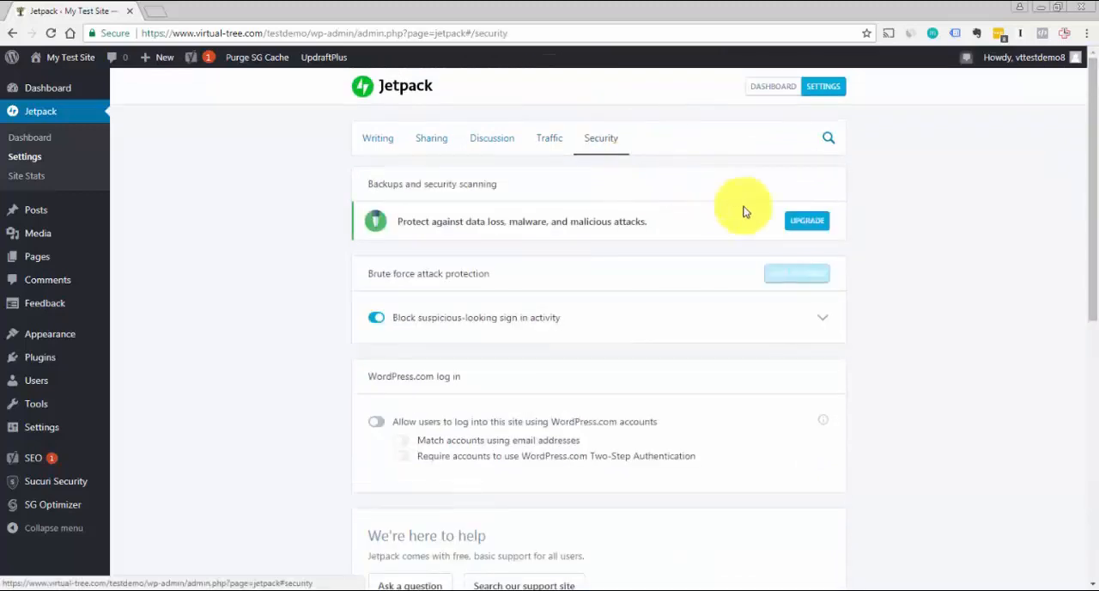
pyautogui.moveTo(1095, 216); pyautogui.dragTo(1096, 258)
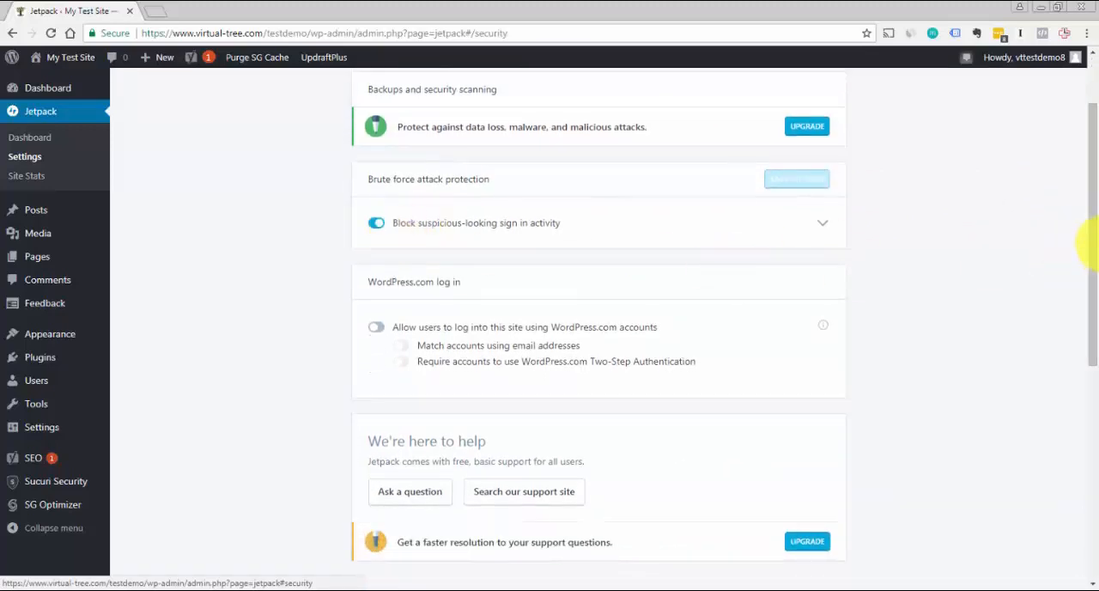
pyautogui.moveTo(1087, 254); pyautogui.dragTo(1083, 278)
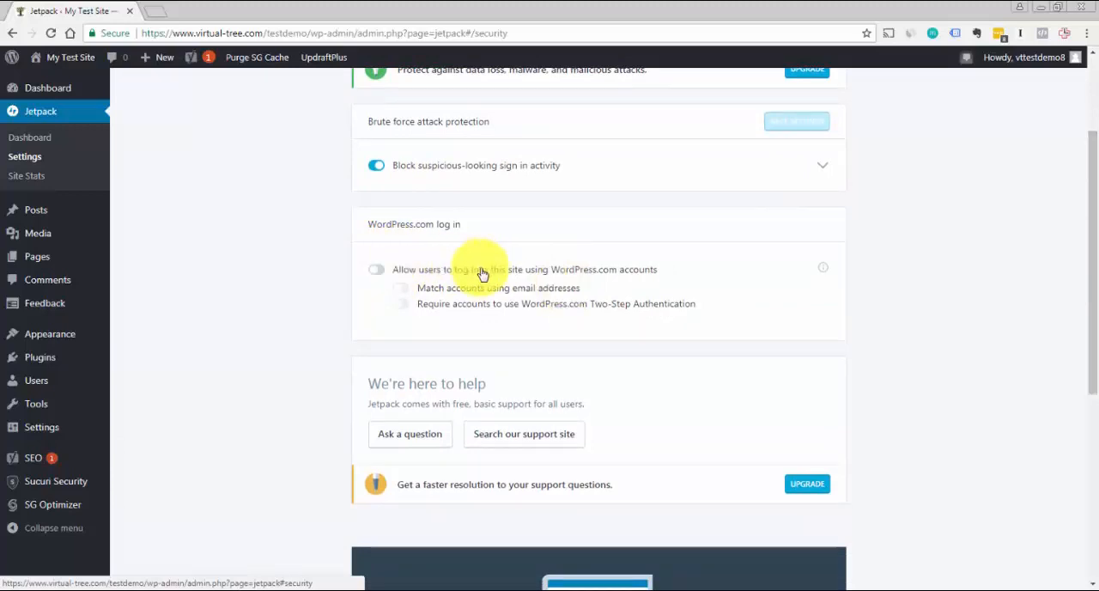
pyautogui.moveTo(1092, 249); pyautogui.dragTo(1091, 139)
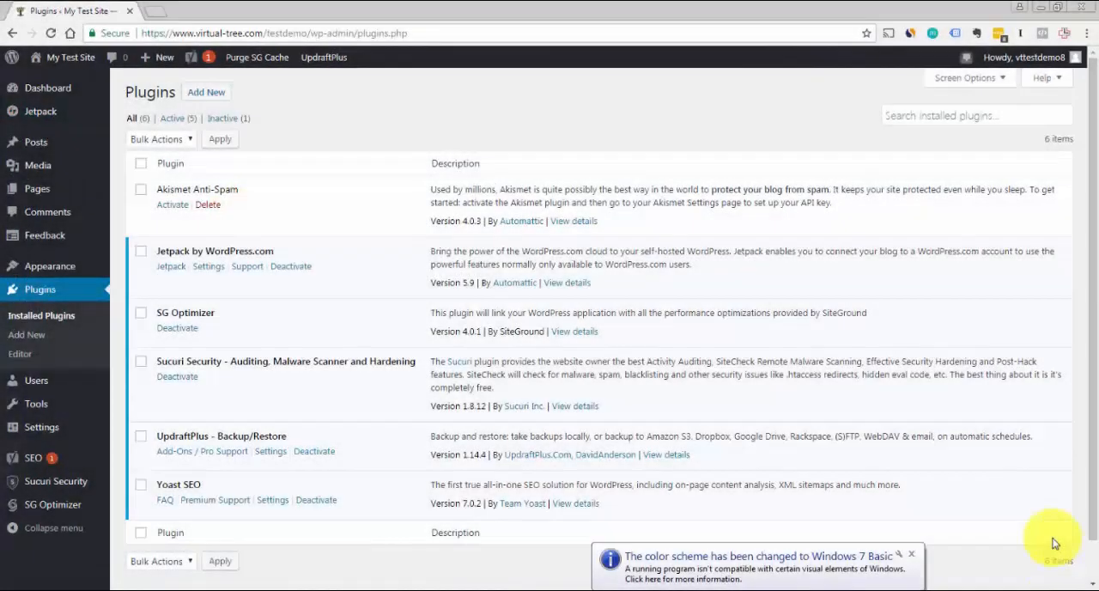
# Dismiss the Windows color scheme notification and open the Sucuri Security dashboard
pyautogui.click(912, 554)
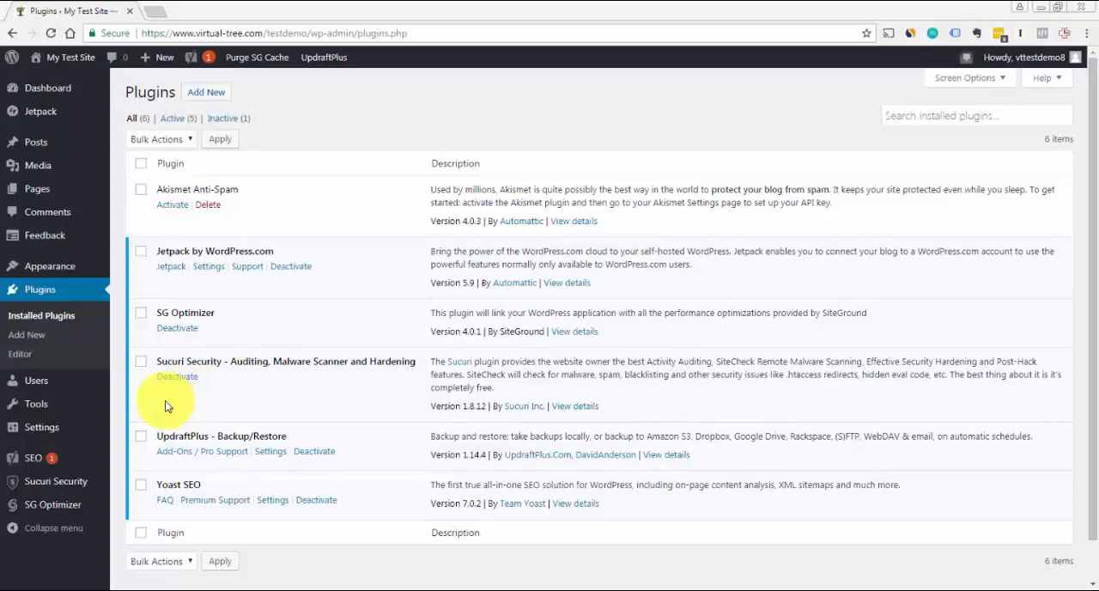
pyautogui.moveTo(74, 487)
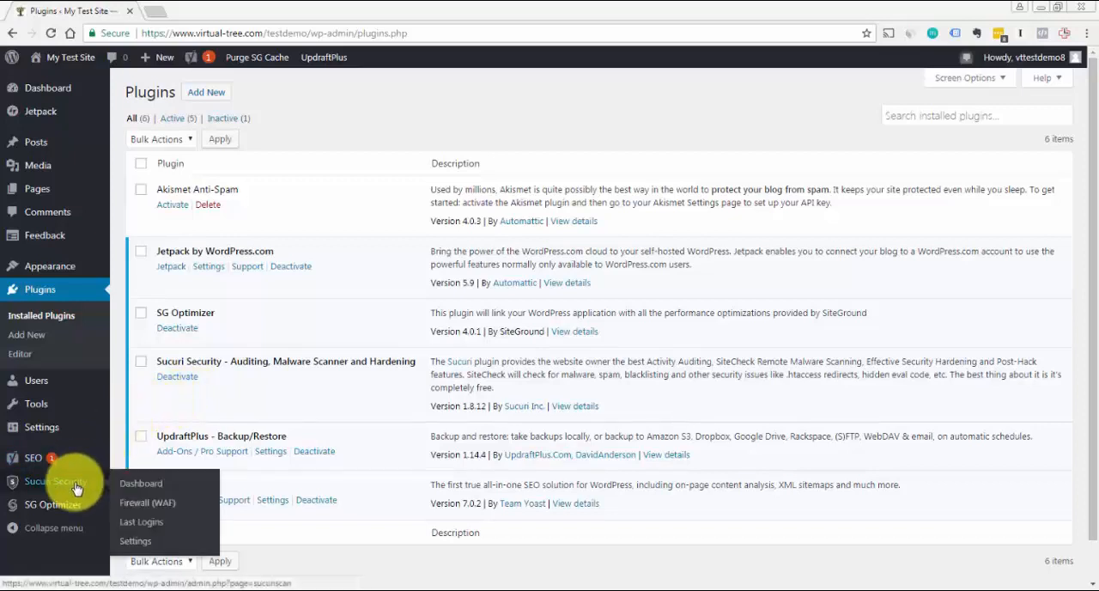
pyautogui.click(140, 485)
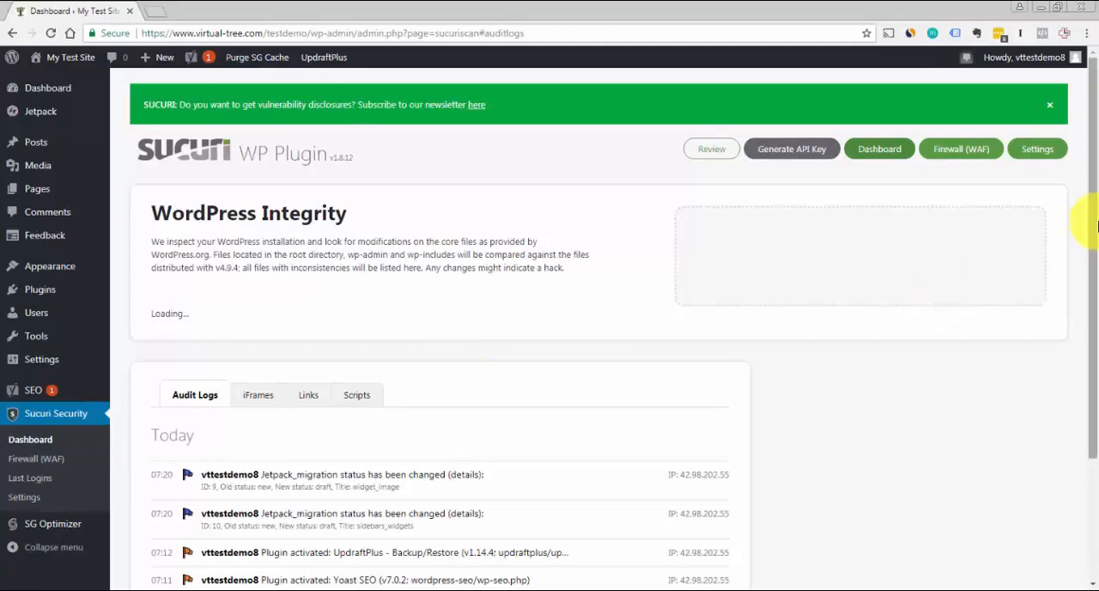
# Generate a Sucuri API key for the site with DNS lookups enabled on startup and close the registration message
pyautogui.moveTo(1094, 225)
pyautogui.mouseDown()
pyautogui.moveTo(1087, 334)
pyautogui.moveTo(1096, 222)
pyautogui.mouseUp()
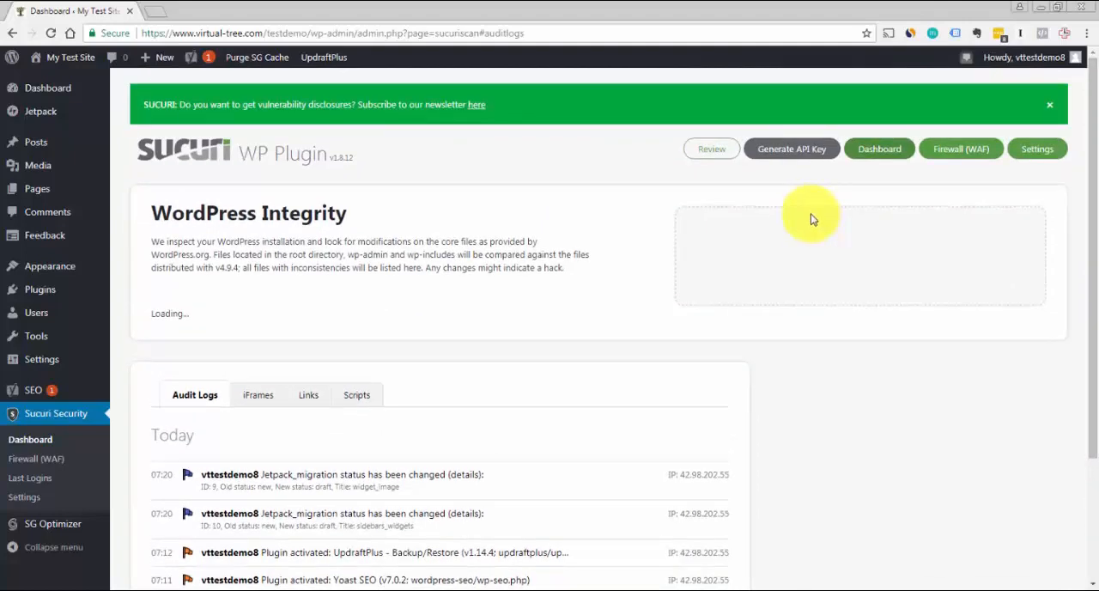
pyautogui.click(771, 152)
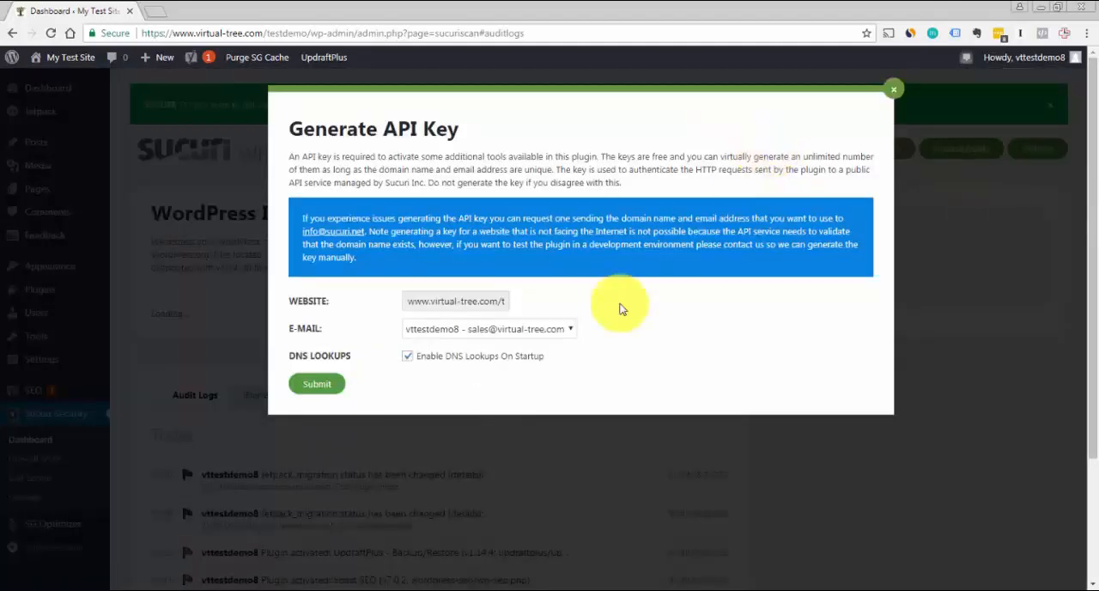
pyautogui.moveTo(455, 361)
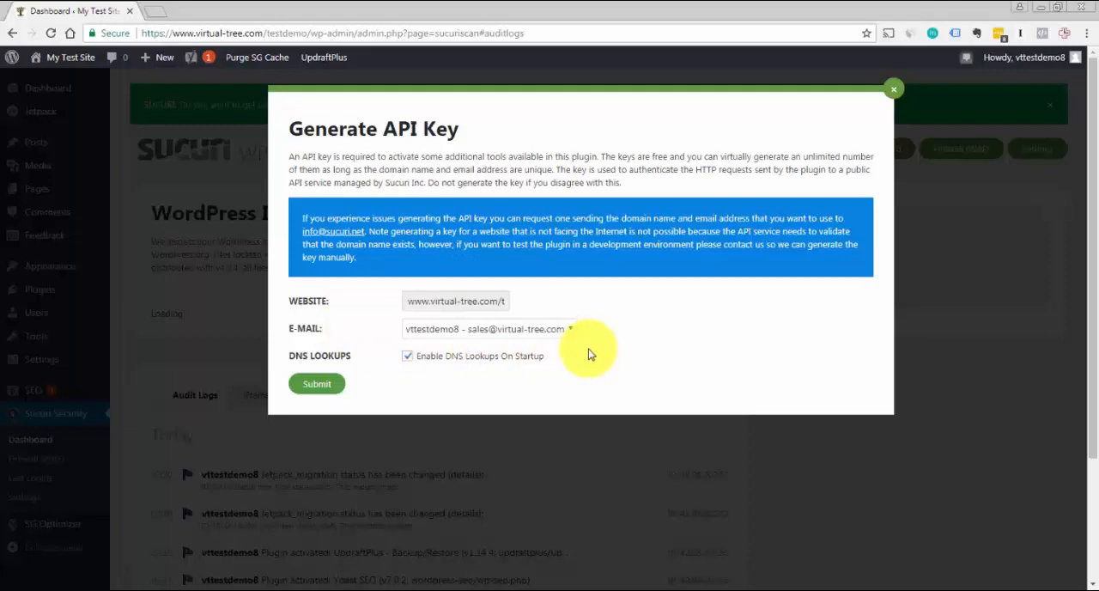
pyautogui.click(324, 386)
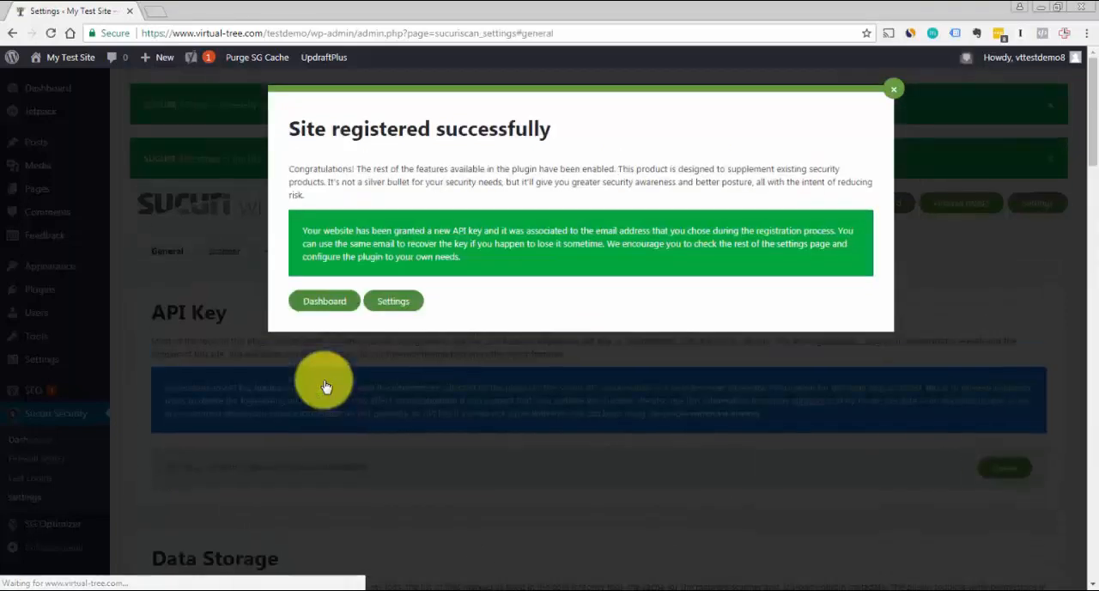
pyautogui.click(895, 96)
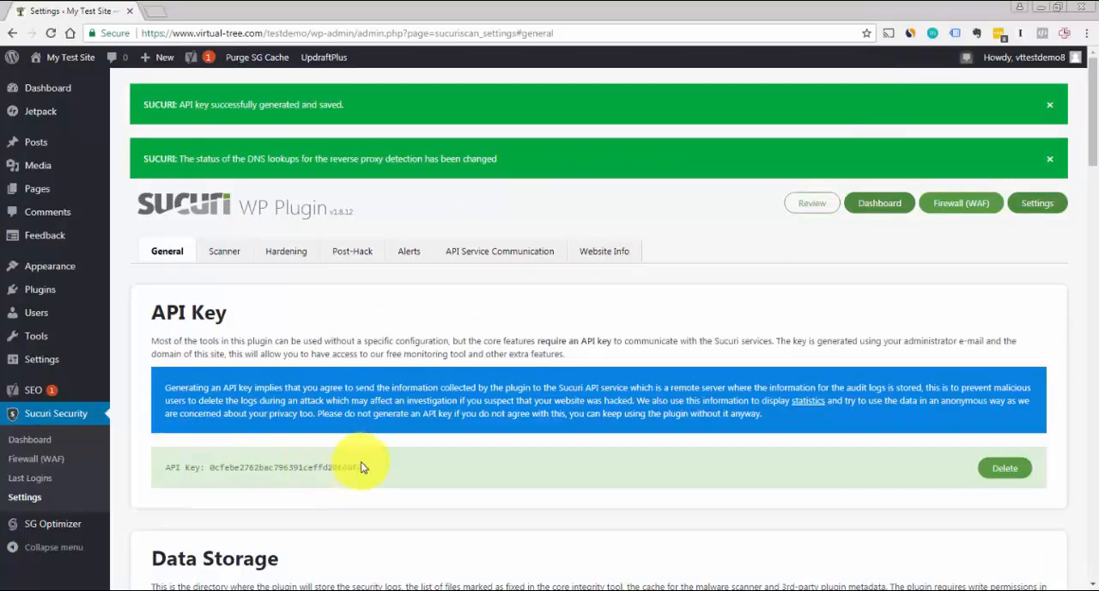
pyautogui.moveTo(1092, 74); pyautogui.dragTo(1081, 99)
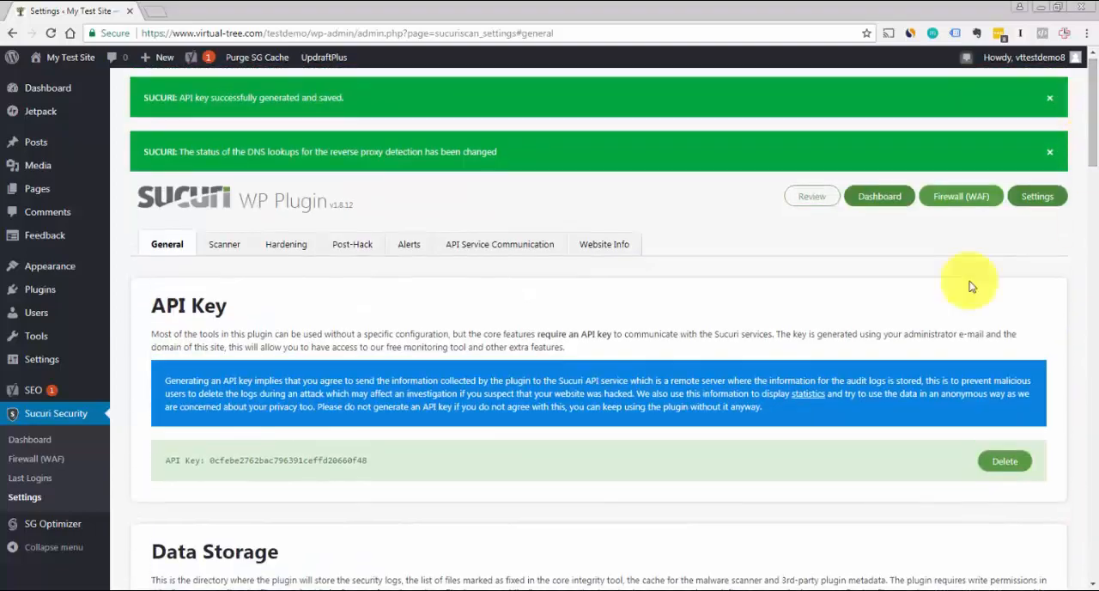
# Review the scheduled tasks and the other options in Sucuri's Scanner settings
pyautogui.click(221, 249)
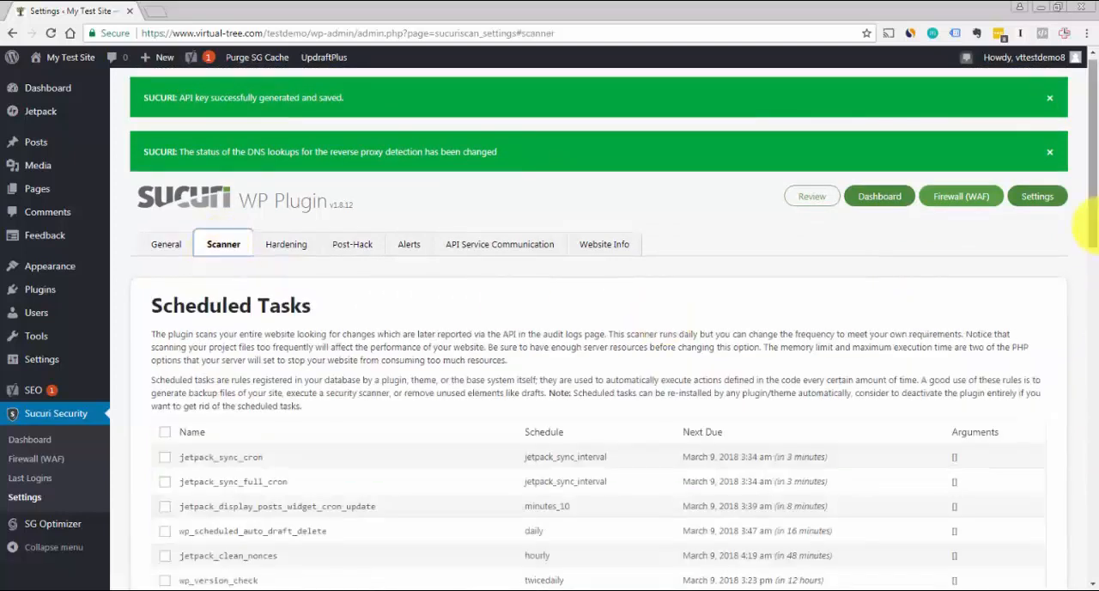
pyautogui.moveTo(1095, 177); pyautogui.dragTo(1096, 476)
pyautogui.moveTo(1097, 423); pyautogui.dragTo(1087, 74)
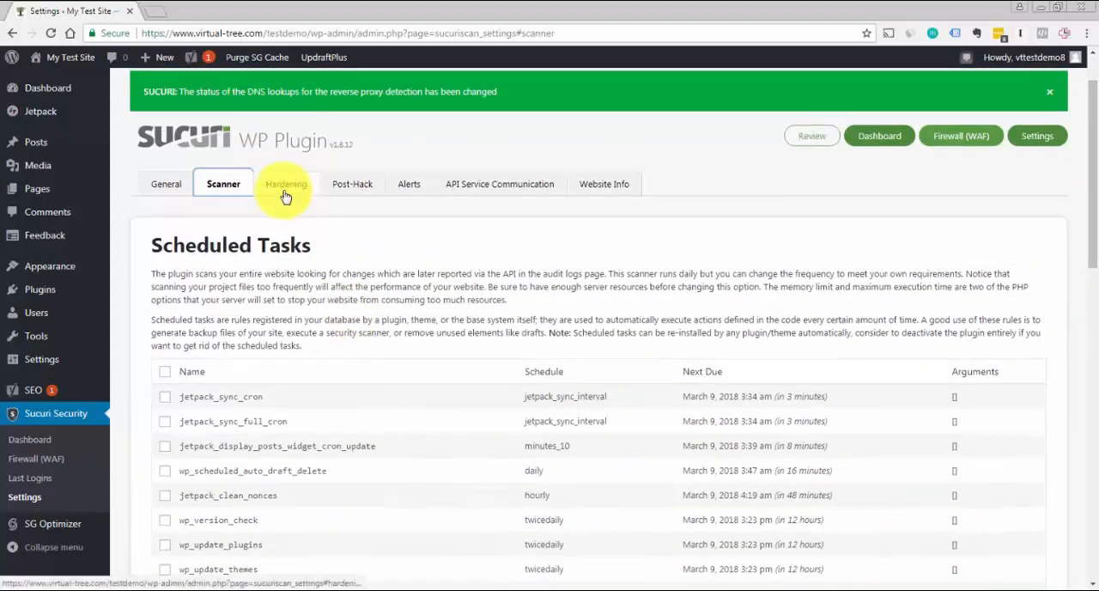
# Review Sucuri's Hardening options, from website firewall protection down to the plugin and theme editor
pyautogui.click(285, 194)
pyautogui.moveTo(1095, 172); pyautogui.dragTo(1096, 238)
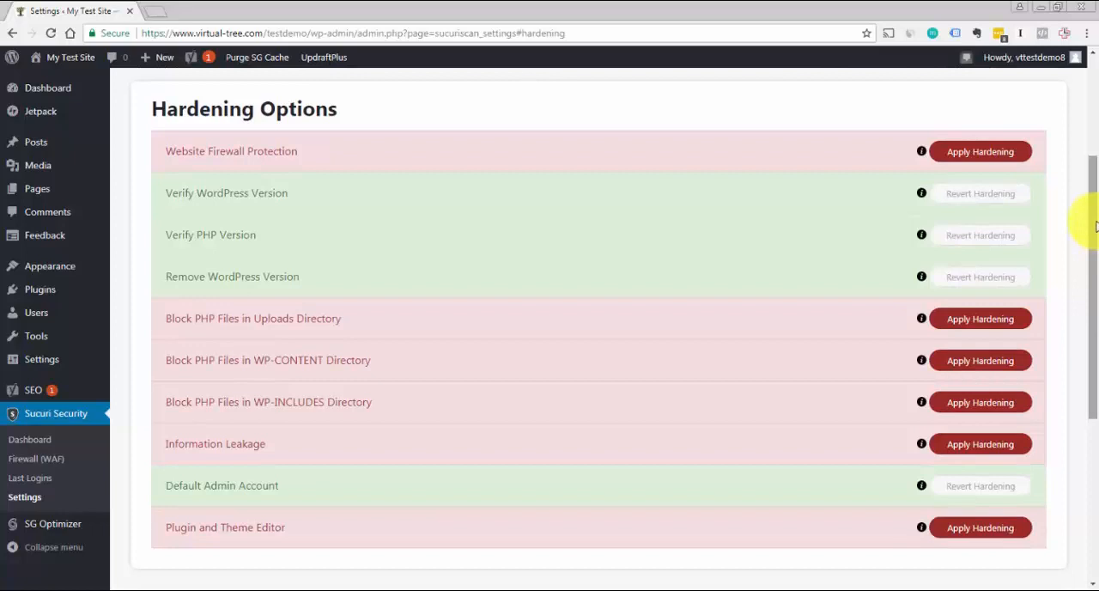
pyautogui.moveTo(1095, 226)
pyautogui.mouseDown()
pyautogui.moveTo(1096, 392)
pyautogui.moveTo(1097, 213)
pyautogui.mouseUp()
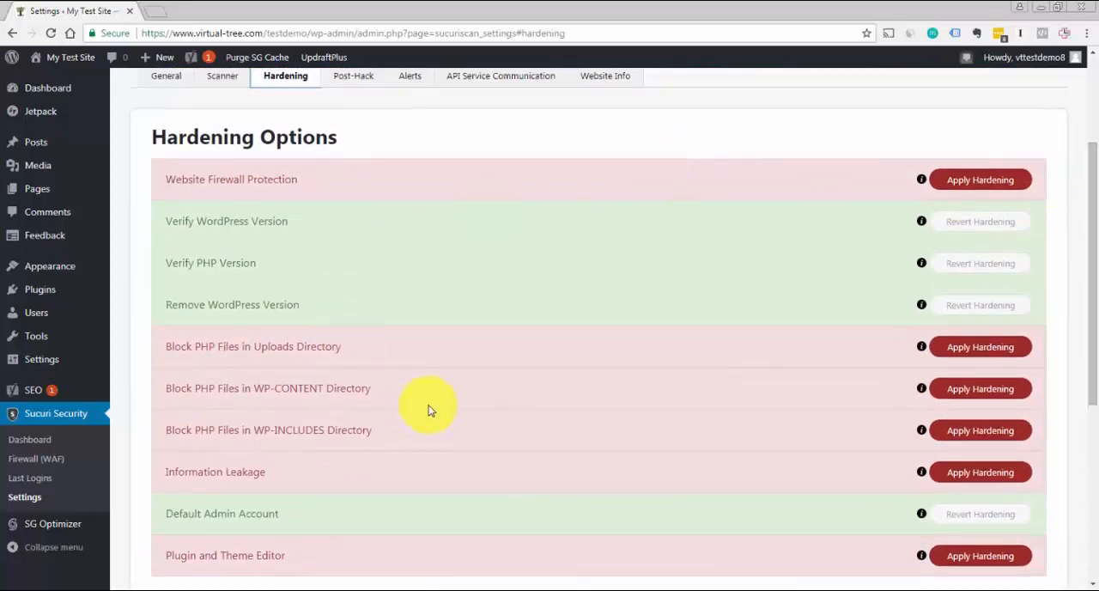
pyautogui.moveTo(1096, 222); pyautogui.dragTo(1096, 247)
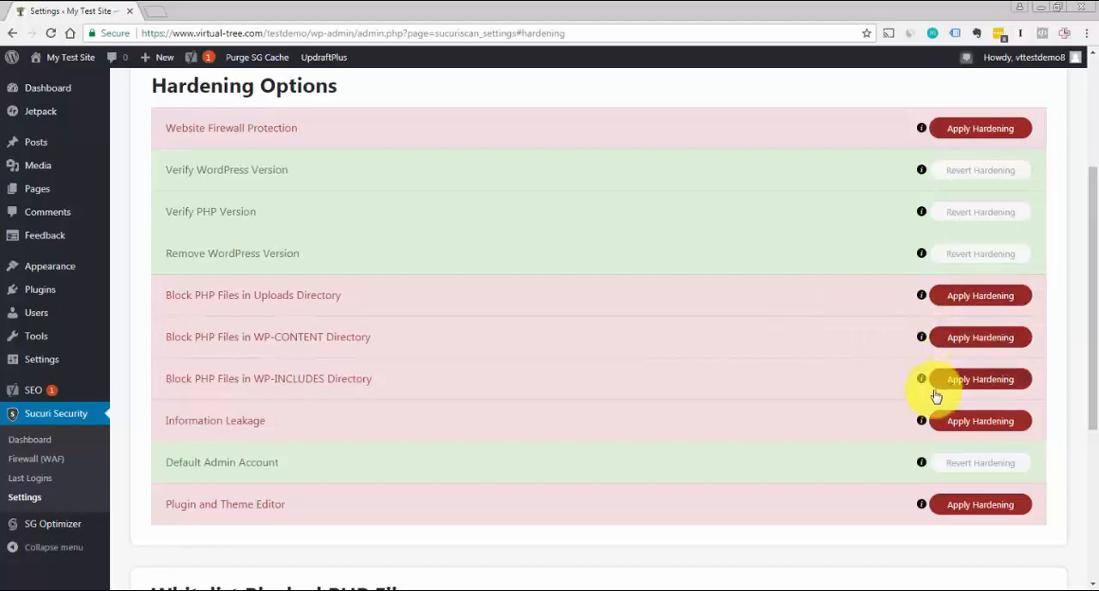
pyautogui.moveTo(1094, 313)
pyautogui.mouseDown()
pyautogui.moveTo(1094, 285)
pyautogui.moveTo(1091, 326)
pyautogui.moveTo(1095, 298)
pyautogui.mouseUp()
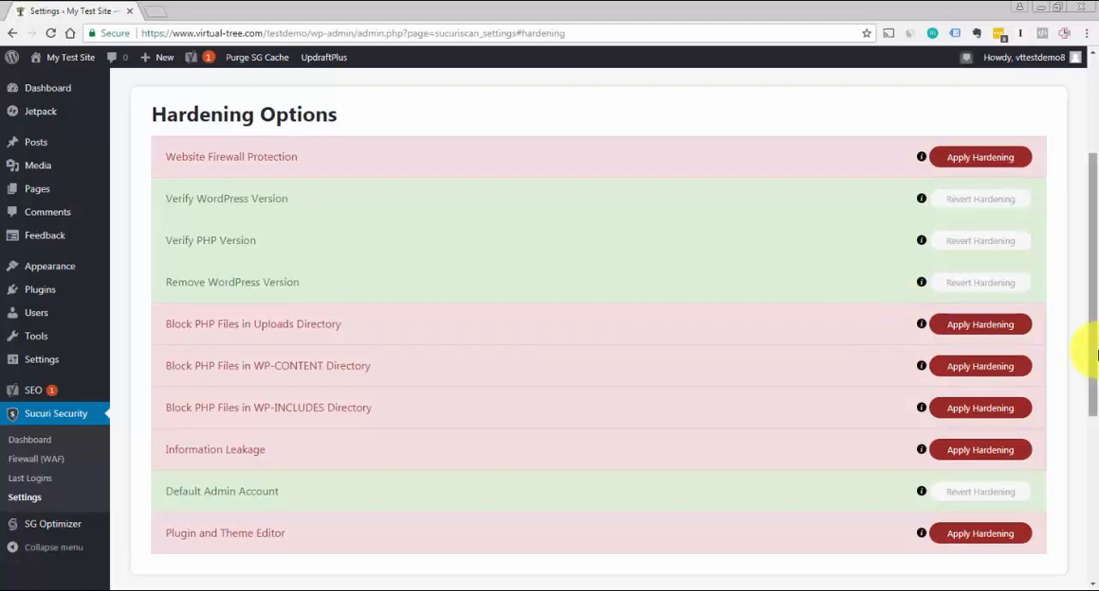
pyautogui.moveTo(1096, 353); pyautogui.dragTo(1096, 309)
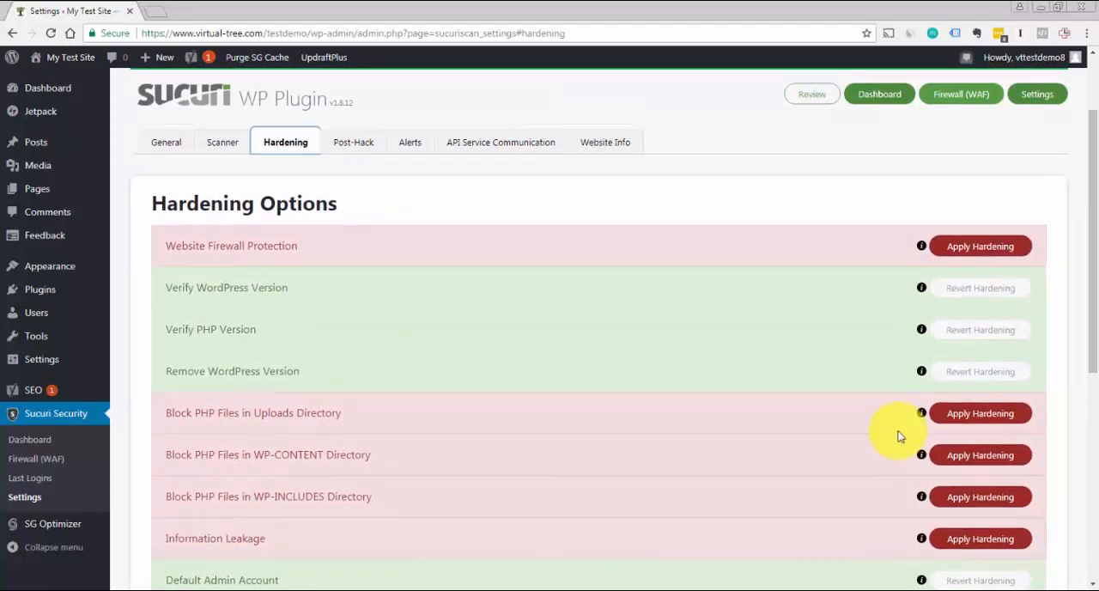
pyautogui.moveTo(1093, 278); pyautogui.dragTo(1095, 259)
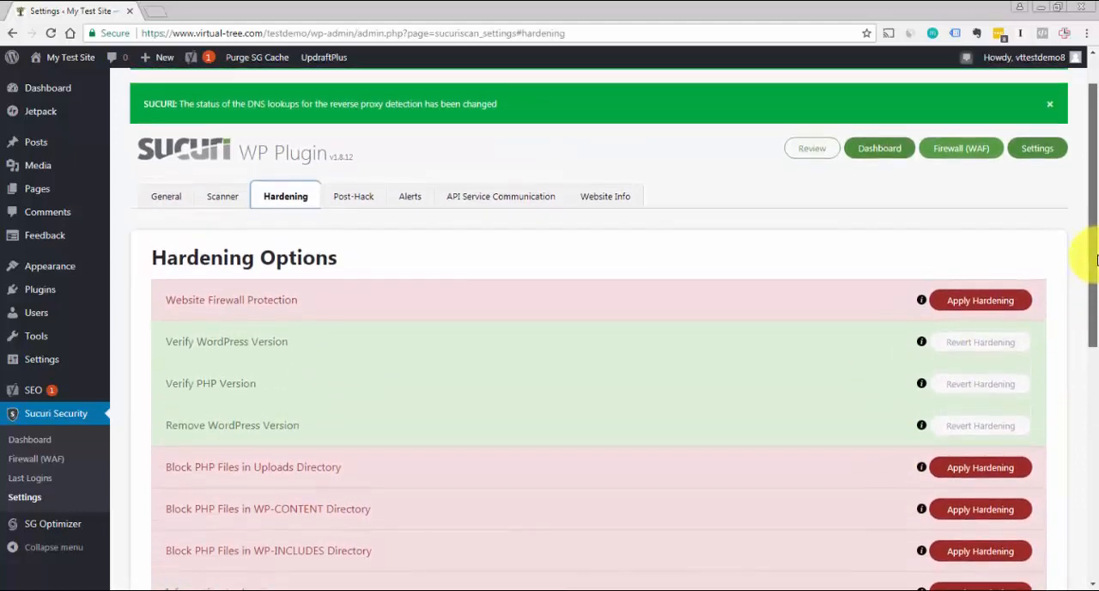
# Open Sucuri's Post-Hack settings with the secret keys and dismiss the API key and DNS lookups notices
pyautogui.click(352, 201)
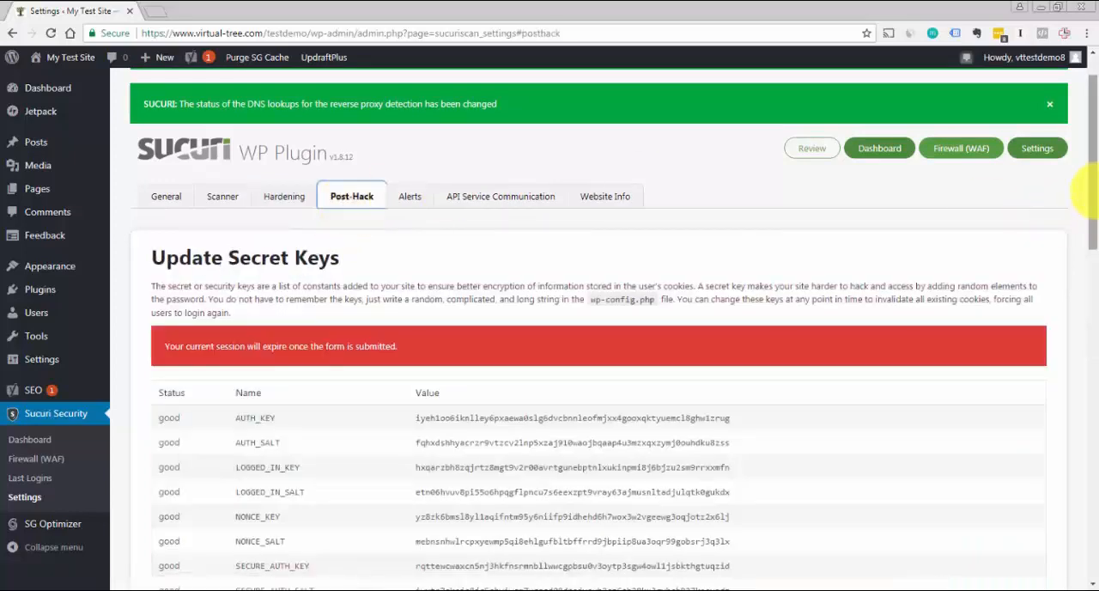
pyautogui.moveTo(1093, 158); pyautogui.dragTo(1092, 69)
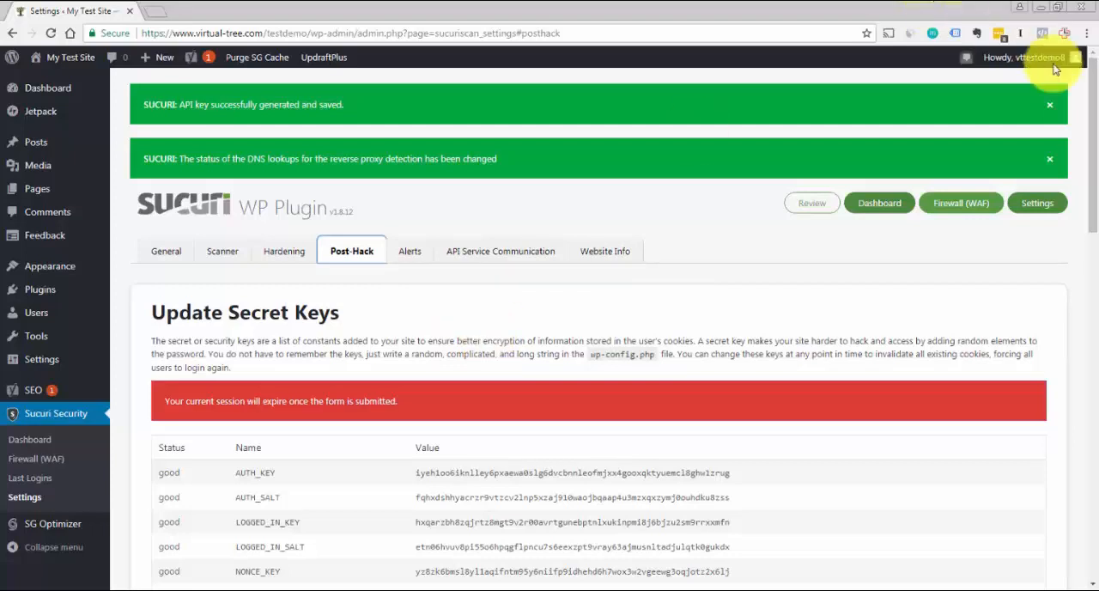
pyautogui.click(1049, 106)
pyautogui.click(1050, 112)
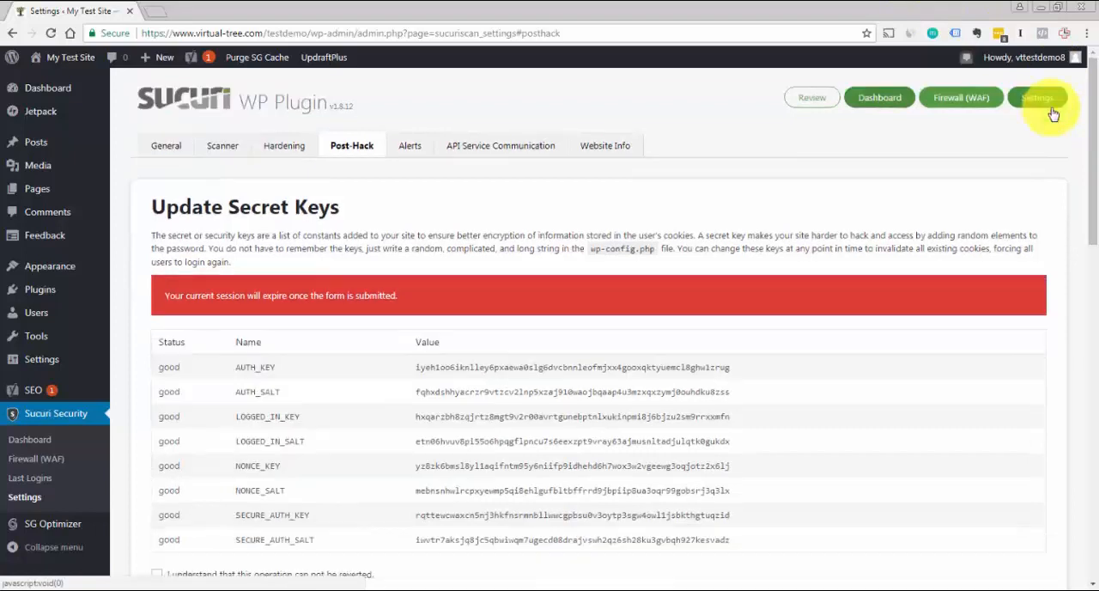
# Review Sucuri's Alerts settings: recipient, trusted IP addresses, alerts per hour, brute force threshold and security alert events
pyautogui.click(412, 152)
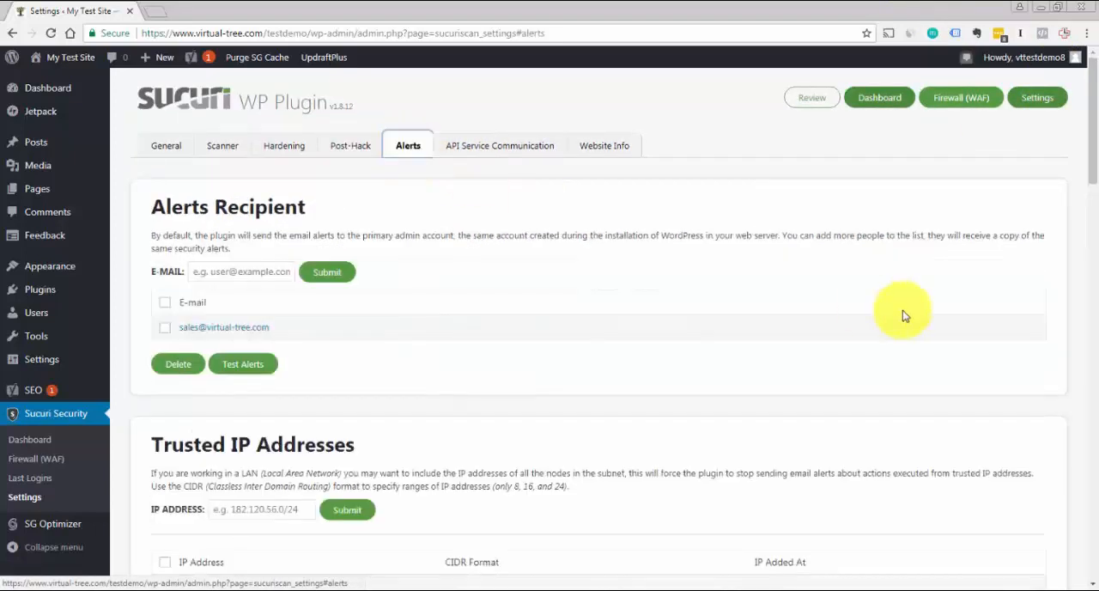
pyautogui.moveTo(1091, 75); pyautogui.dragTo(1080, 168)
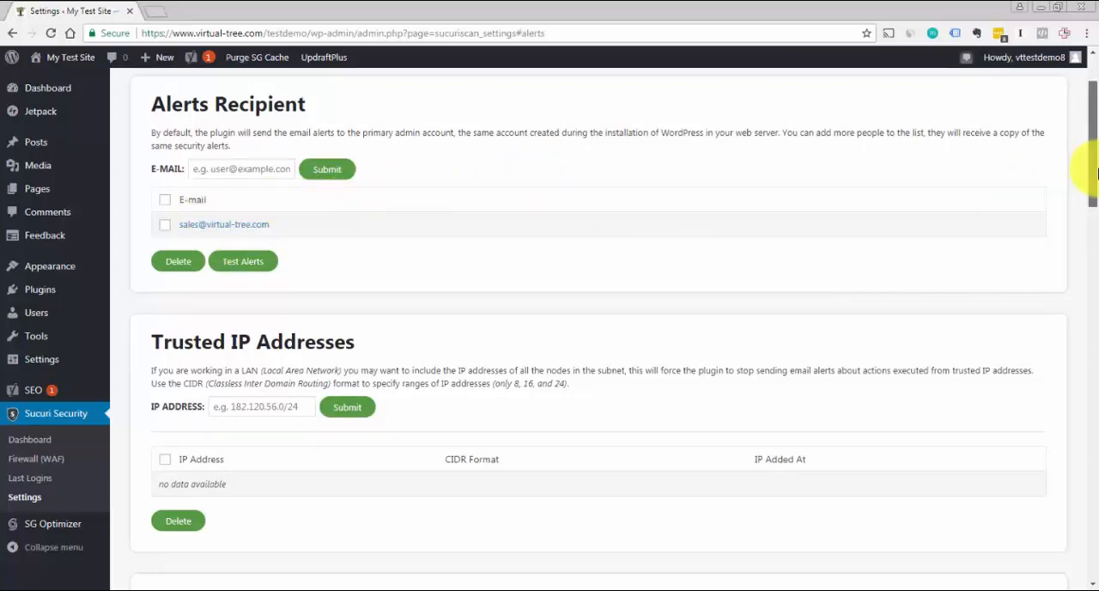
pyautogui.moveTo(1091, 172); pyautogui.dragTo(1094, 339)
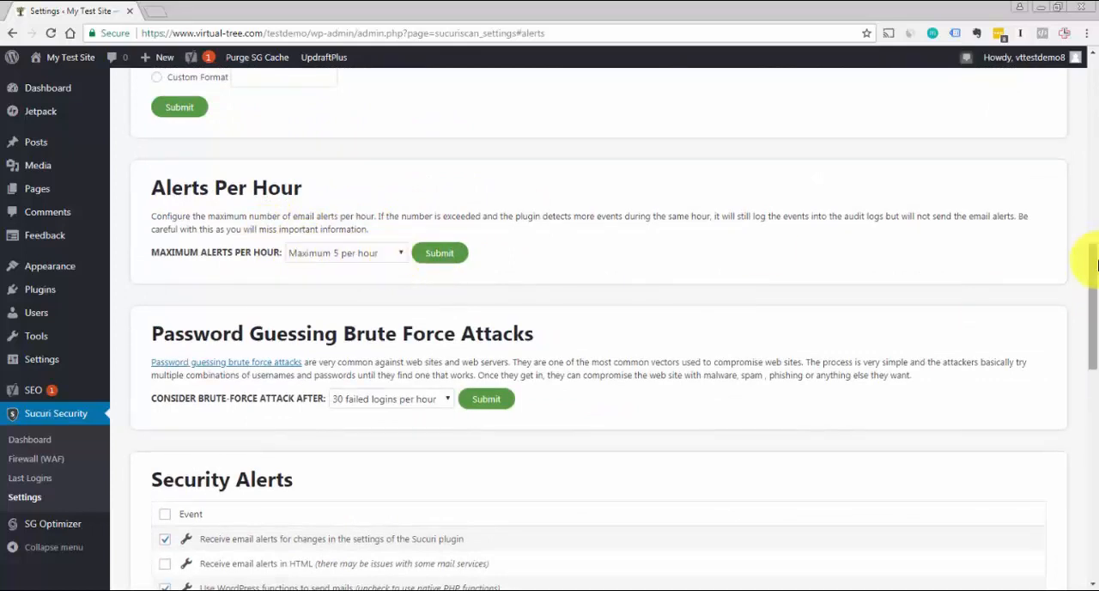
pyautogui.moveTo(1095, 255); pyautogui.dragTo(1096, 356)
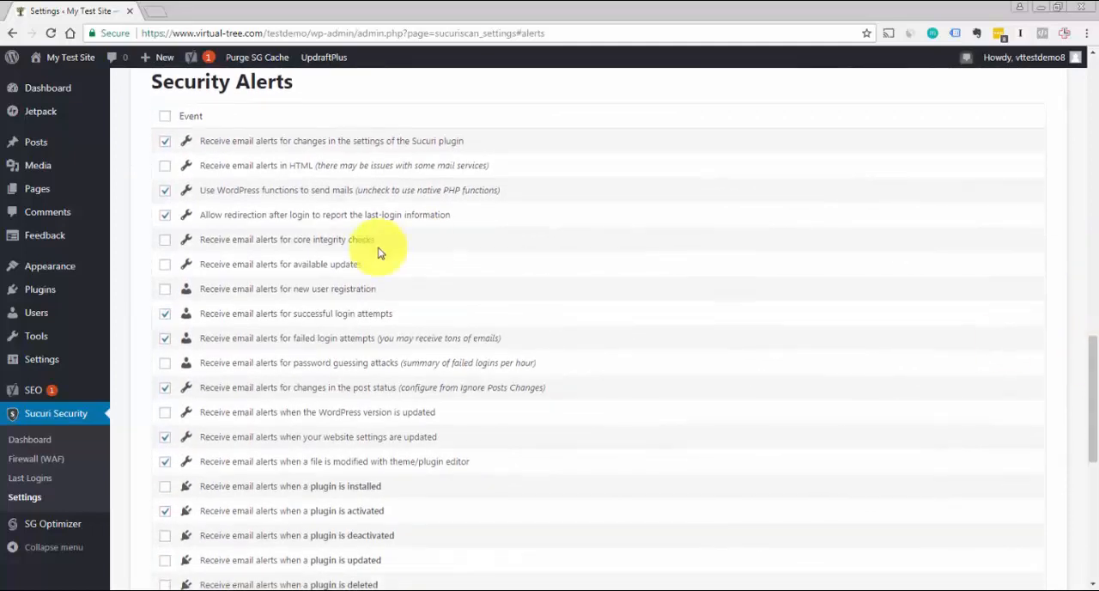
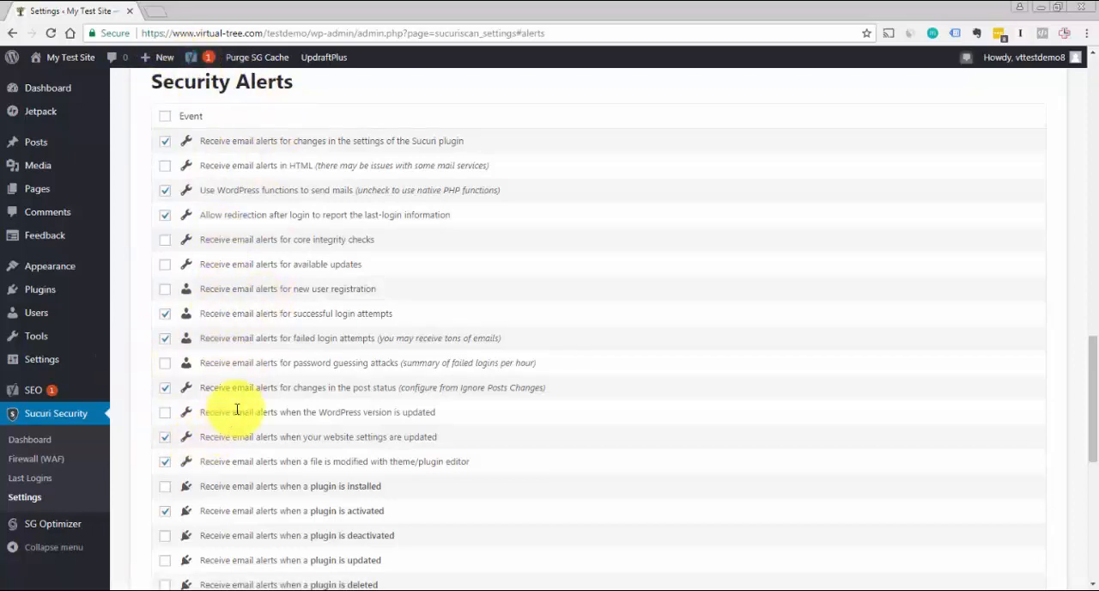
# Review Sucuri's API Service Communication settings, down to the malware scan target and WordPress checksums API
pyautogui.moveTo(1091, 397); pyautogui.dragTo(1082, 93)
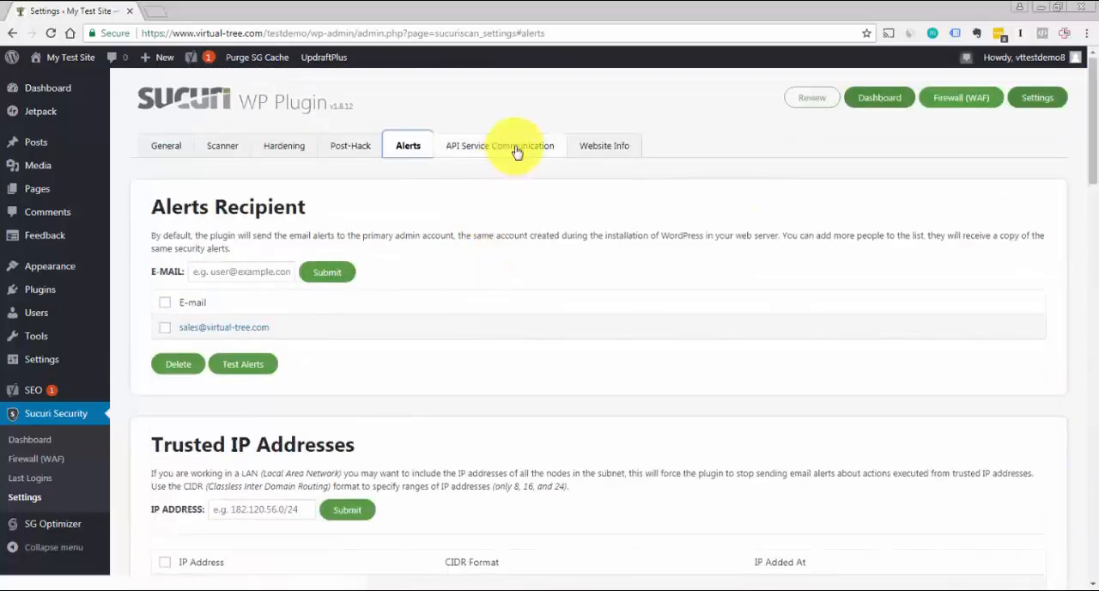
pyautogui.click(516, 152)
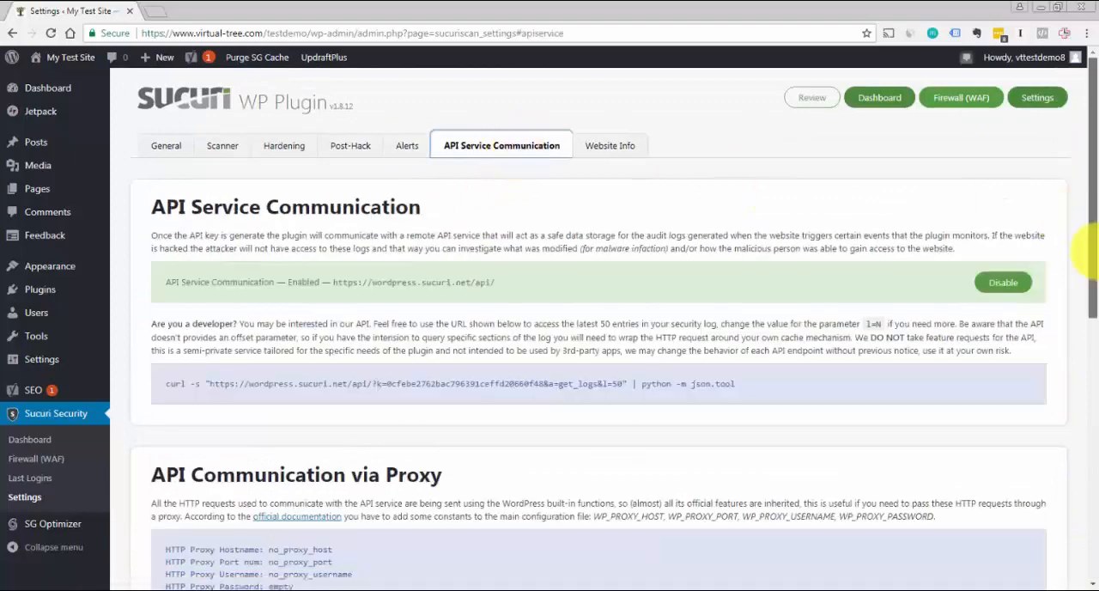
pyautogui.moveTo(1092, 253); pyautogui.dragTo(1080, 412)
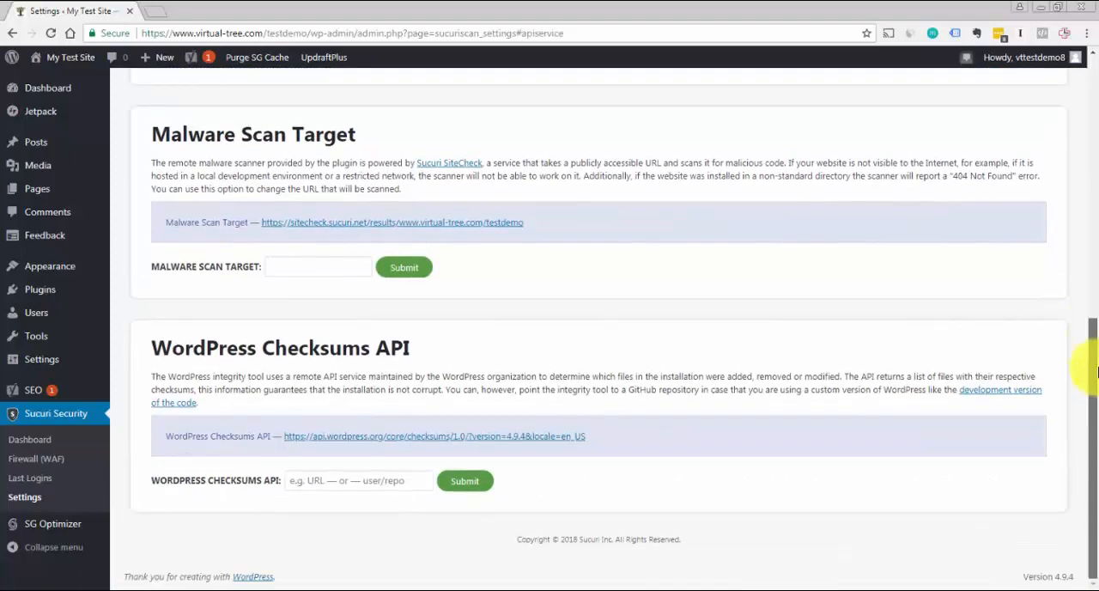
pyautogui.moveTo(1096, 370); pyautogui.dragTo(1077, 62)
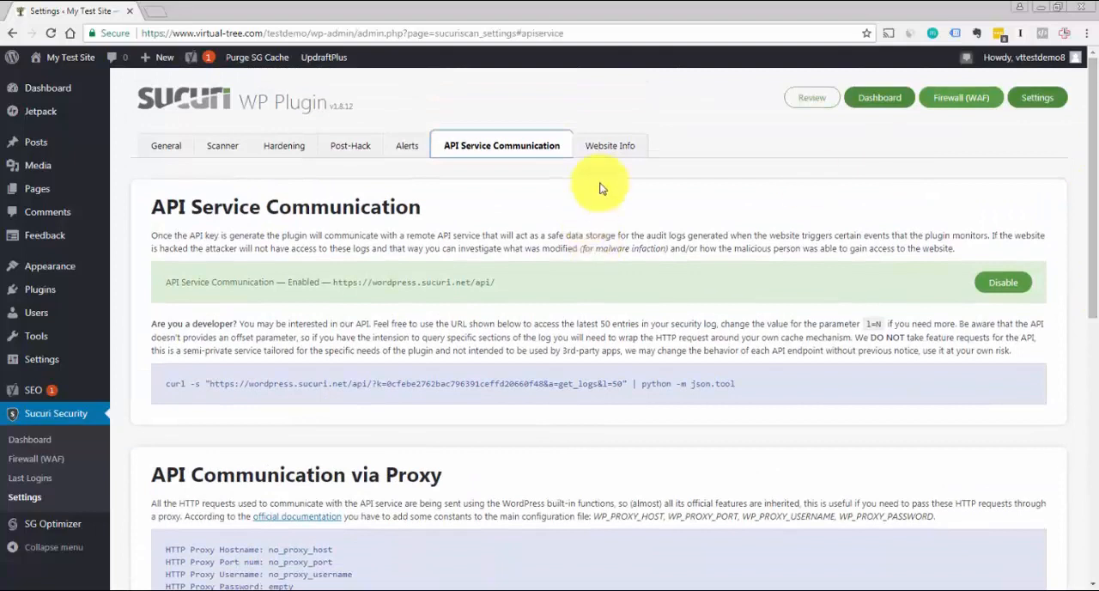
# Review the environment variables and the rest of Sucuri's Website Info settings
pyautogui.click(611, 146)
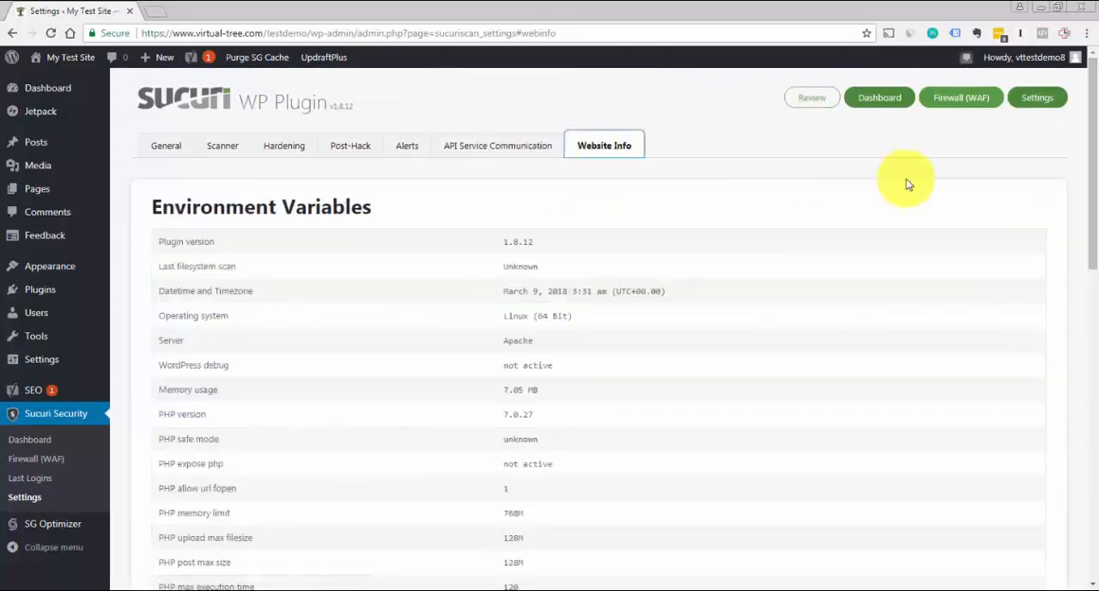
pyautogui.moveTo(1096, 172); pyautogui.dragTo(1096, 387)
pyautogui.moveTo(1095, 438); pyautogui.dragTo(1095, 146)
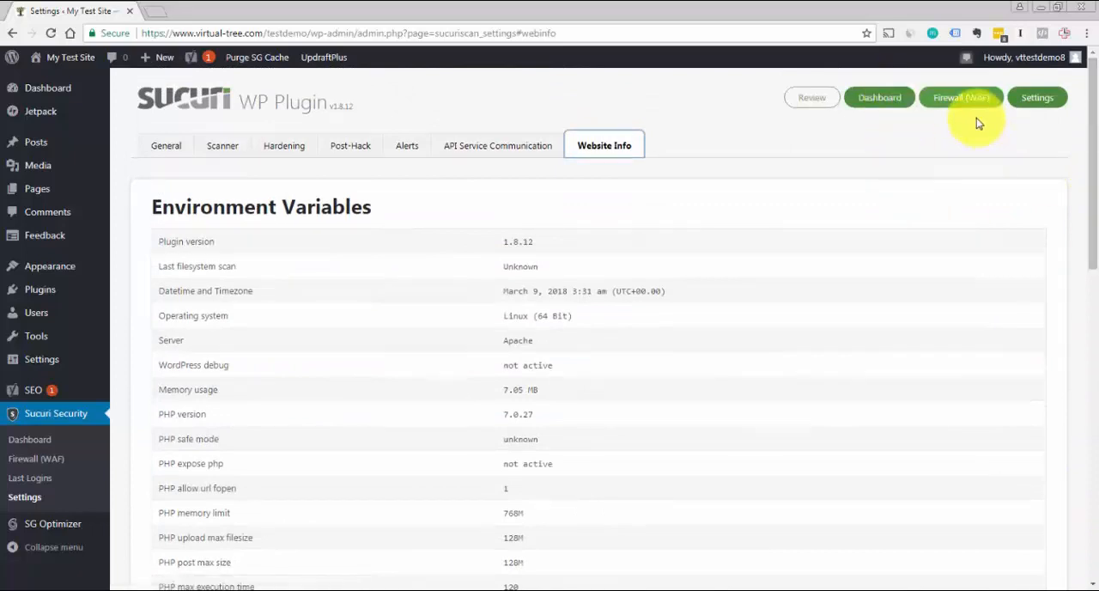
pyautogui.moveTo(1096, 146); pyautogui.dragTo(1091, 120)
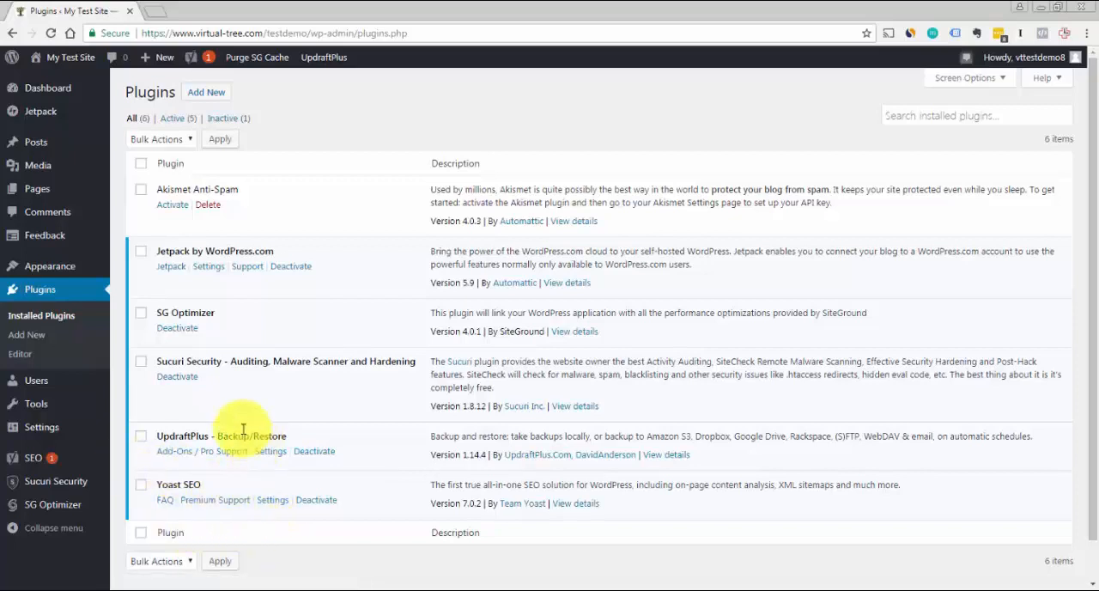
# Open the Yoast SEO plugin's settings from the installed plugins and dismiss the First-time SEO configuration notice
pyautogui.moveTo(47, 464)
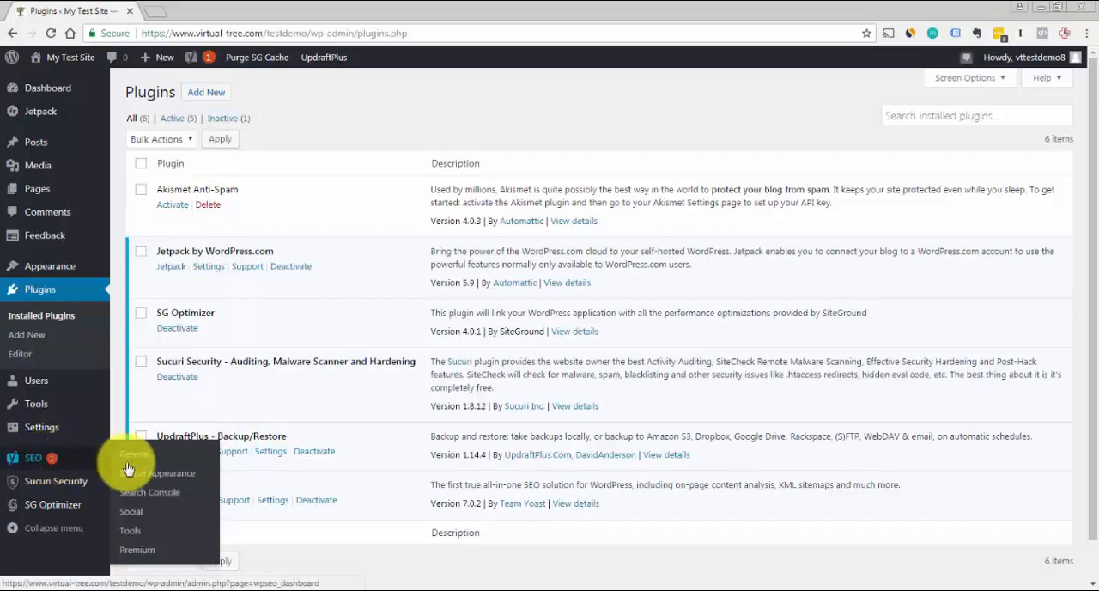
pyautogui.click(273, 500)
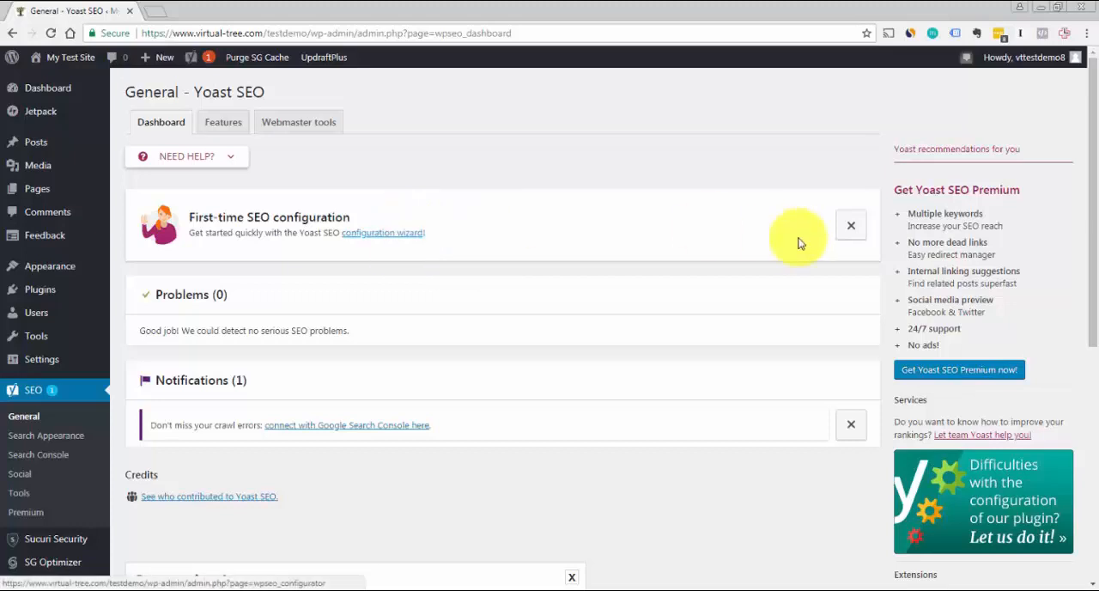
pyautogui.click(854, 228)
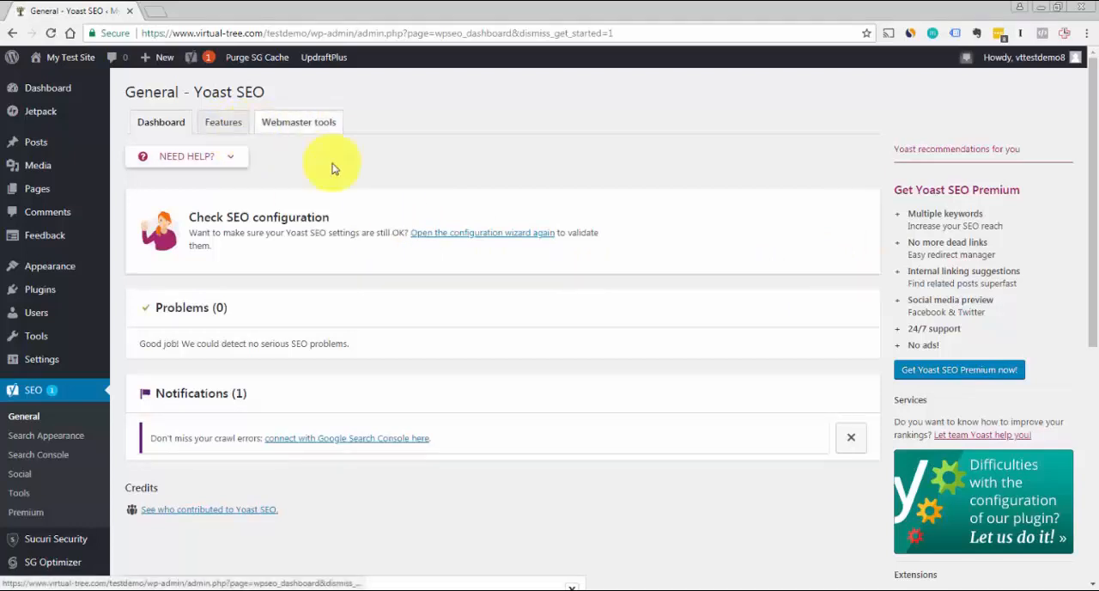
# Set the title separator to the vertical bar "|" in Yoast SEO's Search Appearance settings
pyautogui.click(76, 441)
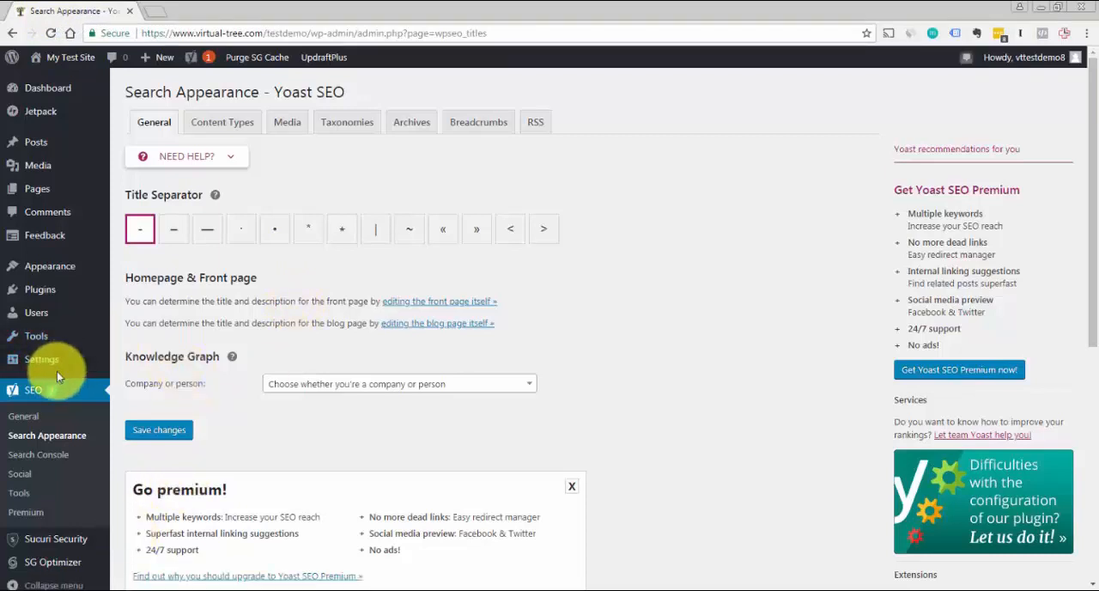
pyautogui.moveTo(59, 371)
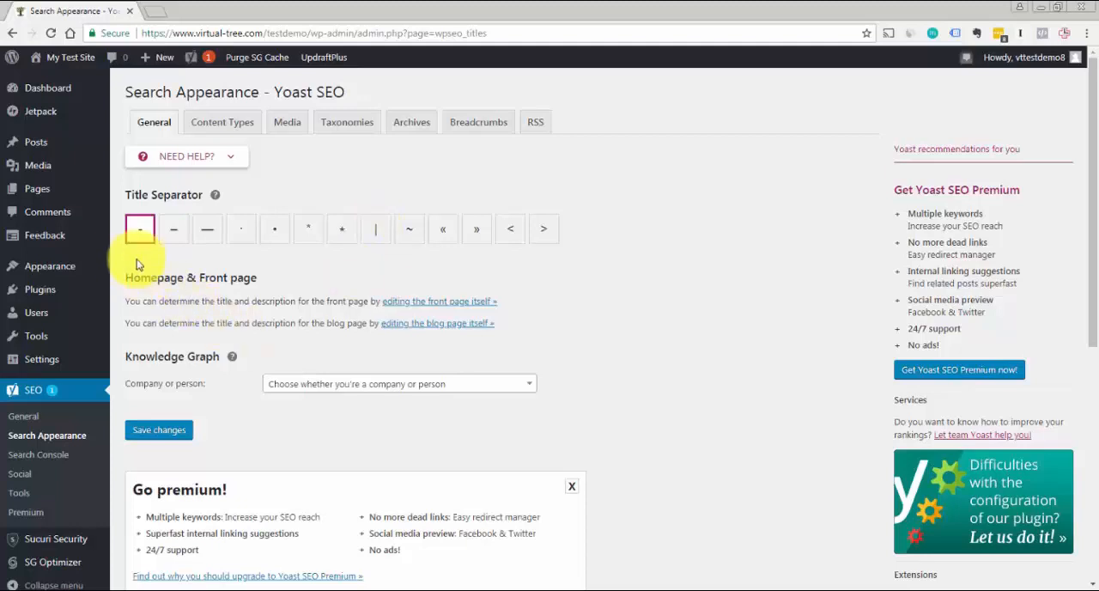
pyautogui.click(379, 229)
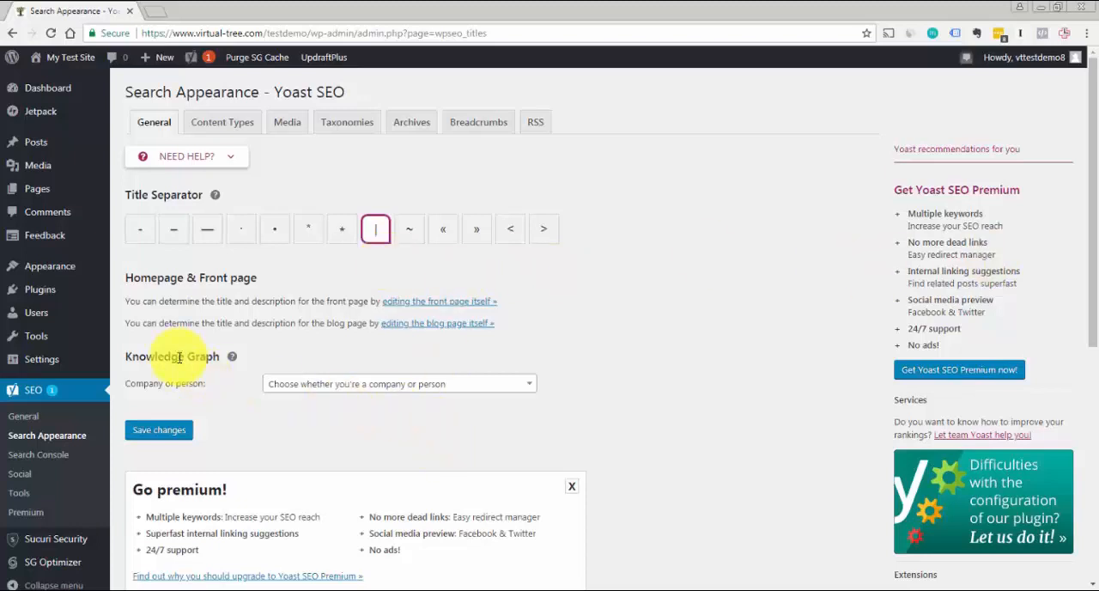
# Set the Knowledge Graph type to Company, leave the company name and logo empty, and save the changes
pyautogui.click(529, 388)
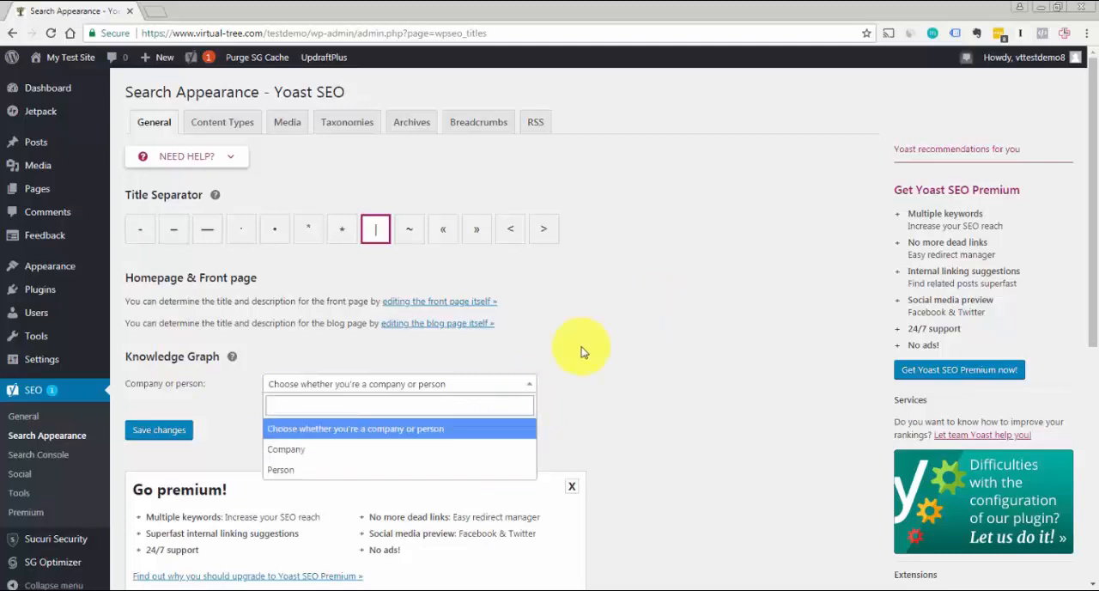
pyautogui.click(466, 449)
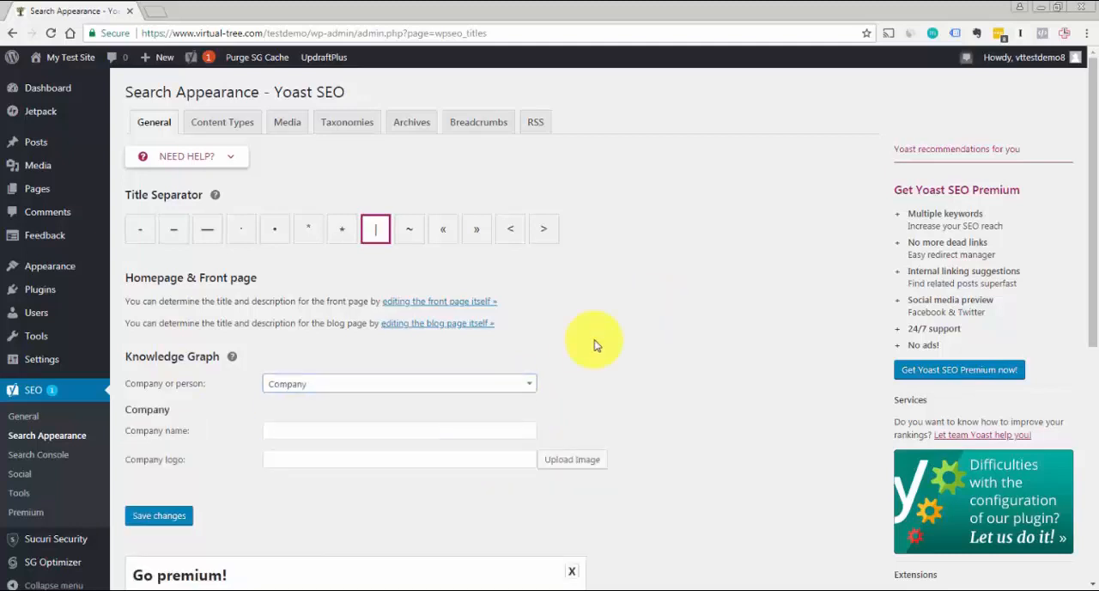
pyautogui.moveTo(1092, 195); pyautogui.dragTo(1092, 256)
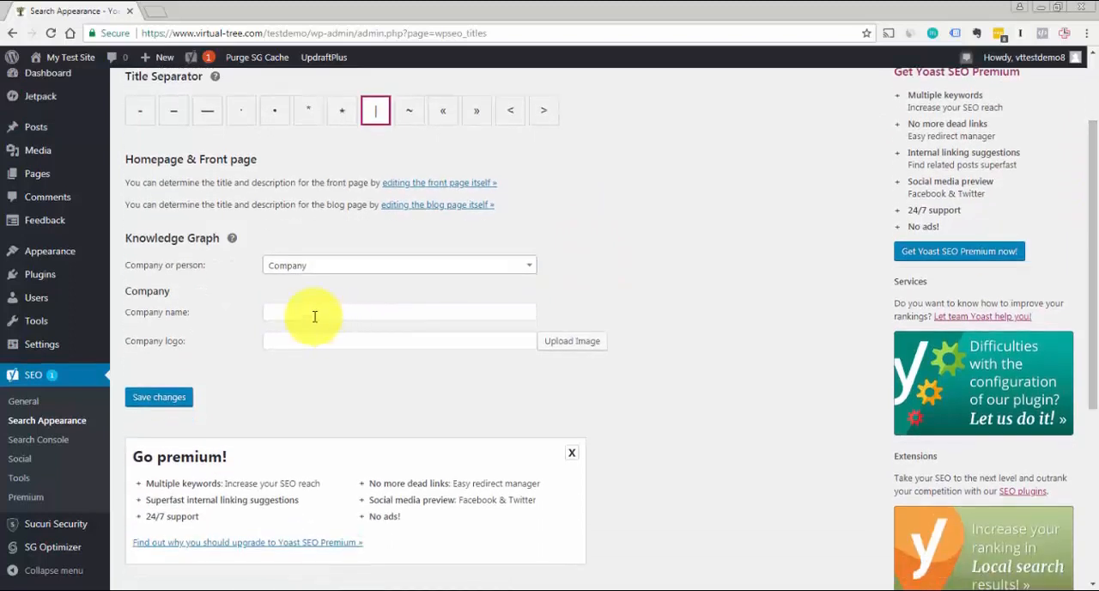
pyautogui.click(314, 315)
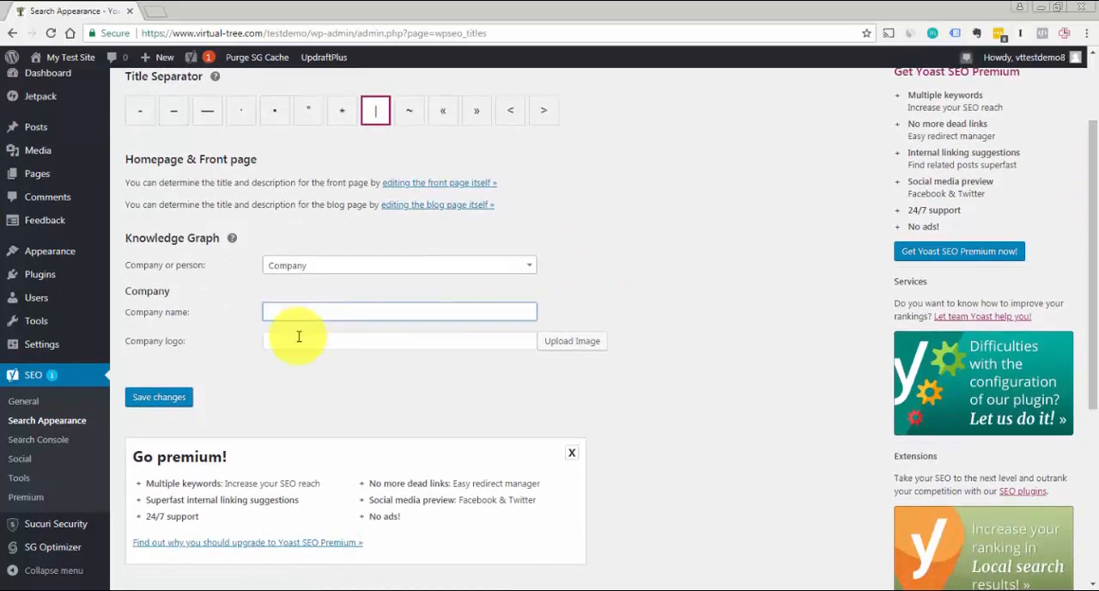
pyautogui.click(297, 338)
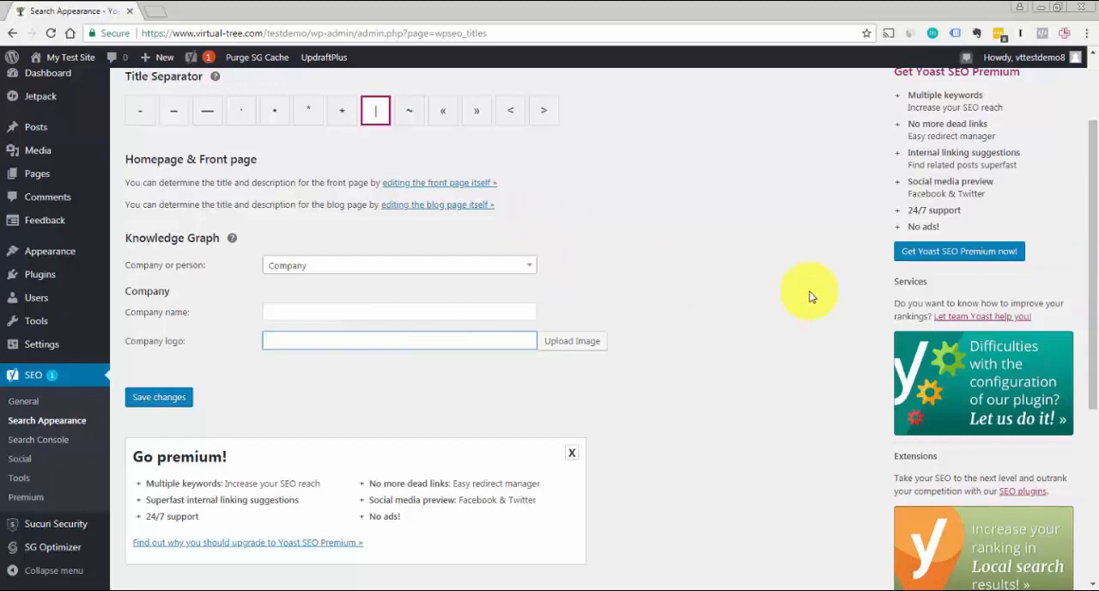
pyautogui.click(163, 400)
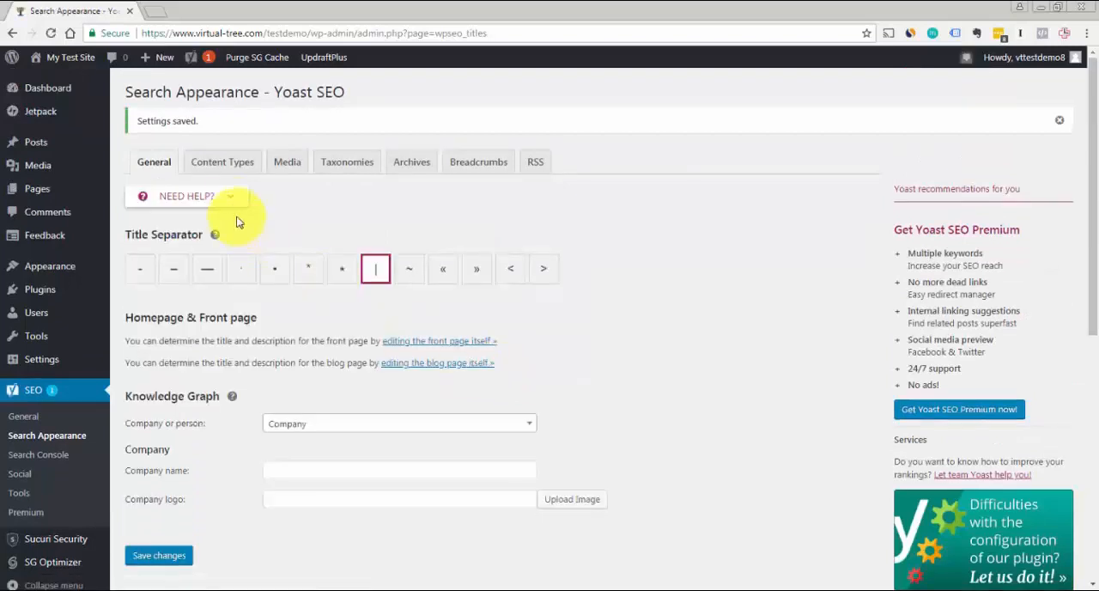
# Review the Content Types, Media and Taxonomies options of Yoast SEO's Search Appearance settings
pyautogui.click(229, 170)
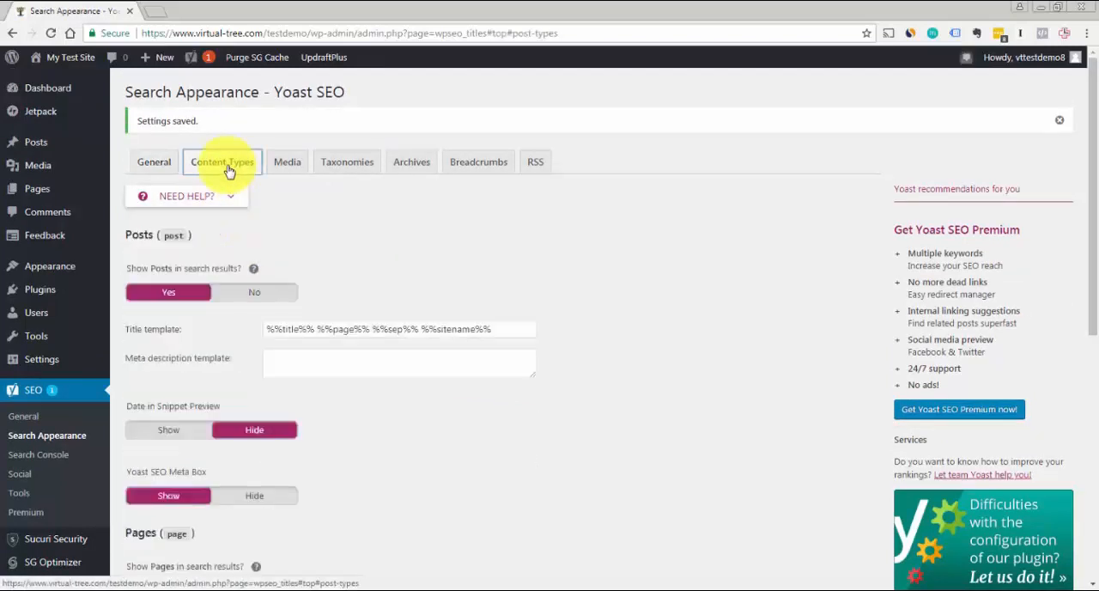
pyautogui.moveTo(1092, 124); pyautogui.dragTo(1092, 156)
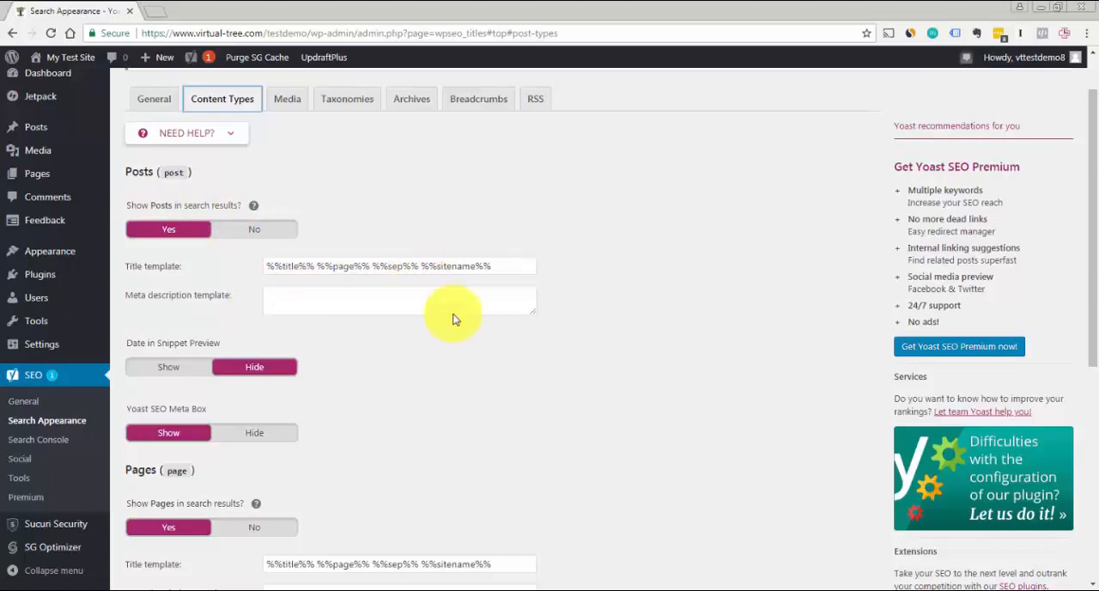
pyautogui.moveTo(1090, 292); pyautogui.dragTo(1096, 216)
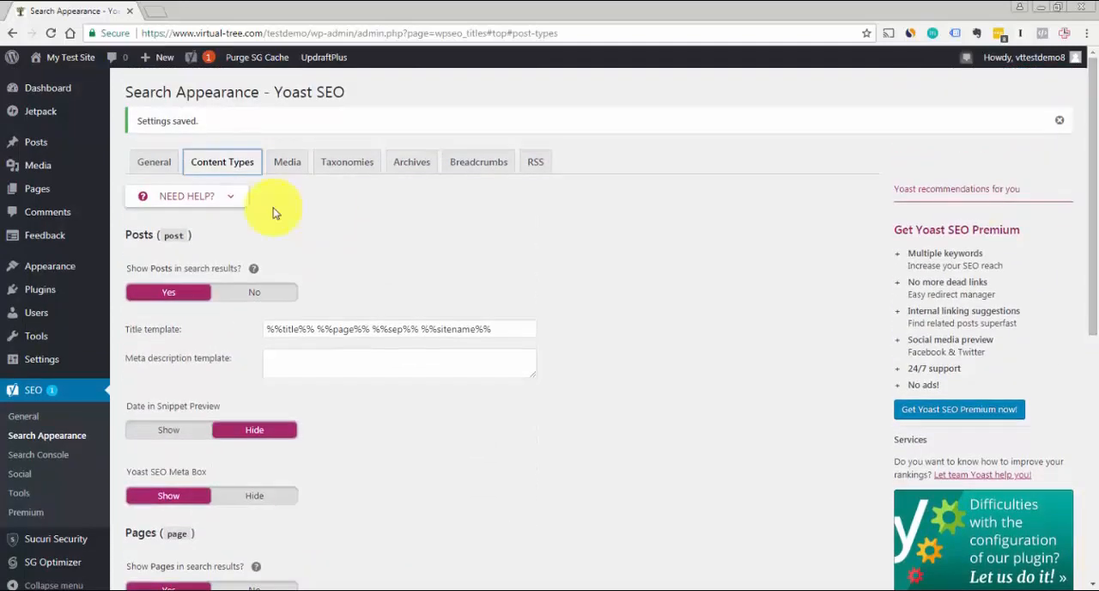
pyautogui.click(288, 163)
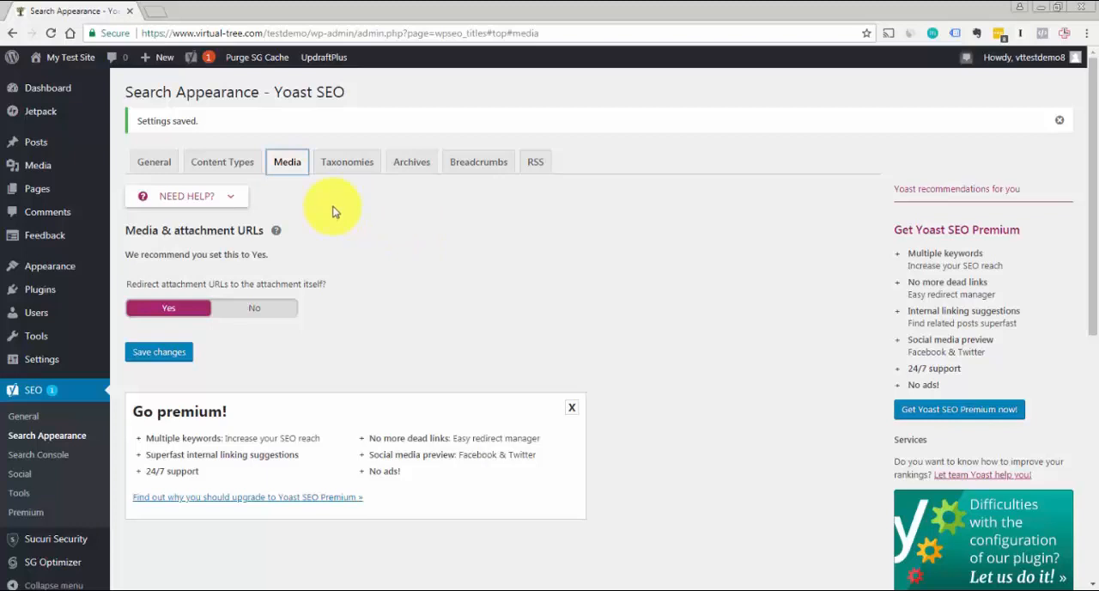
pyautogui.click(357, 168)
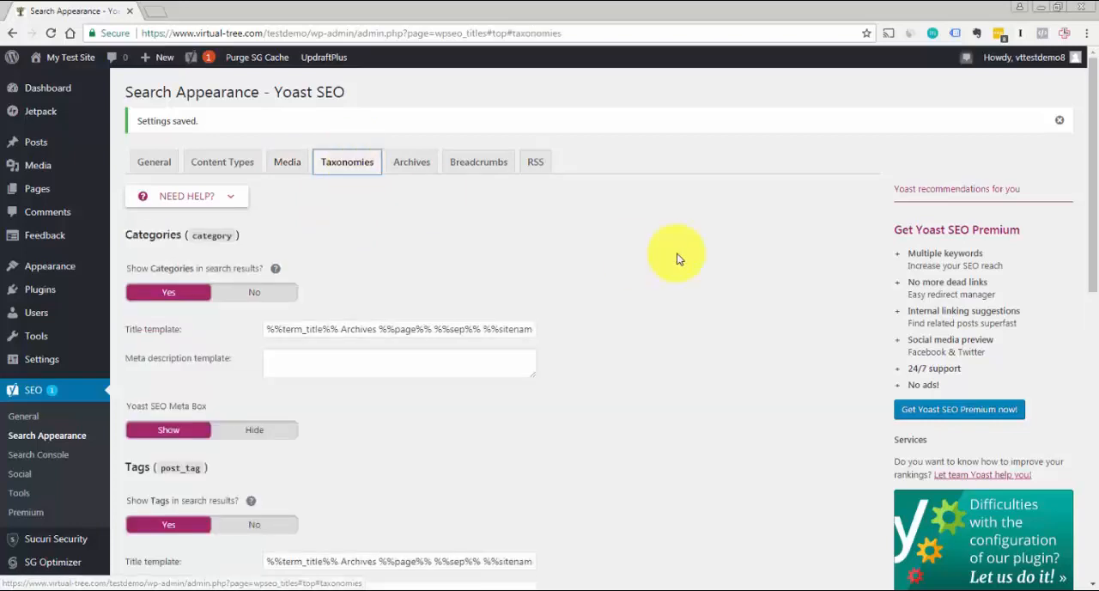
pyautogui.moveTo(1093, 167); pyautogui.dragTo(1097, 145)
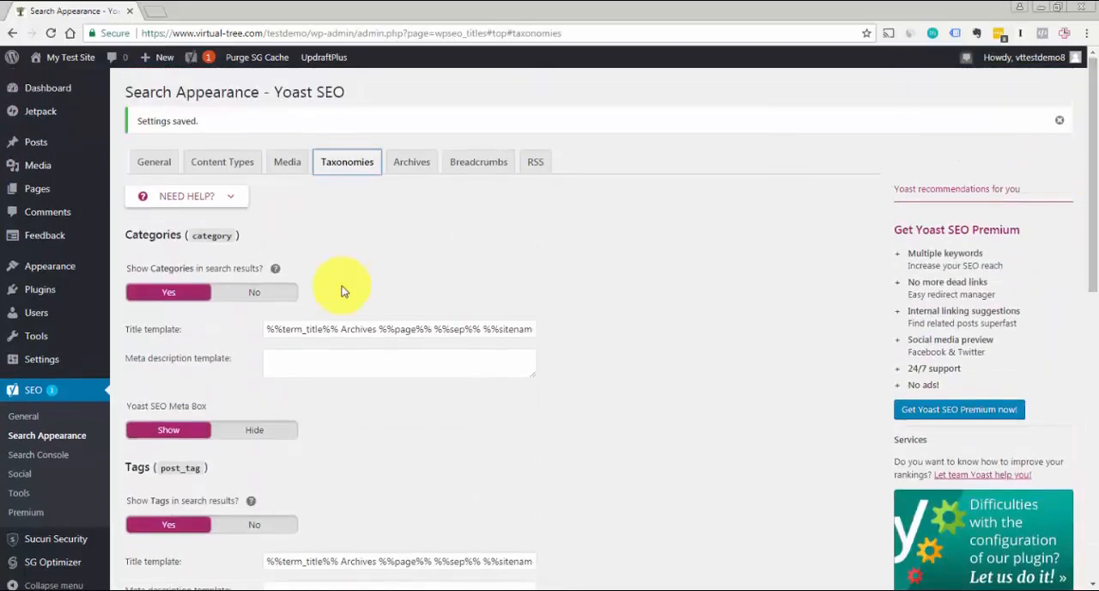
# Review the Archives, Breadcrumbs and RSS feed options of Yoast SEO's Search Appearance settings
pyautogui.click(414, 164)
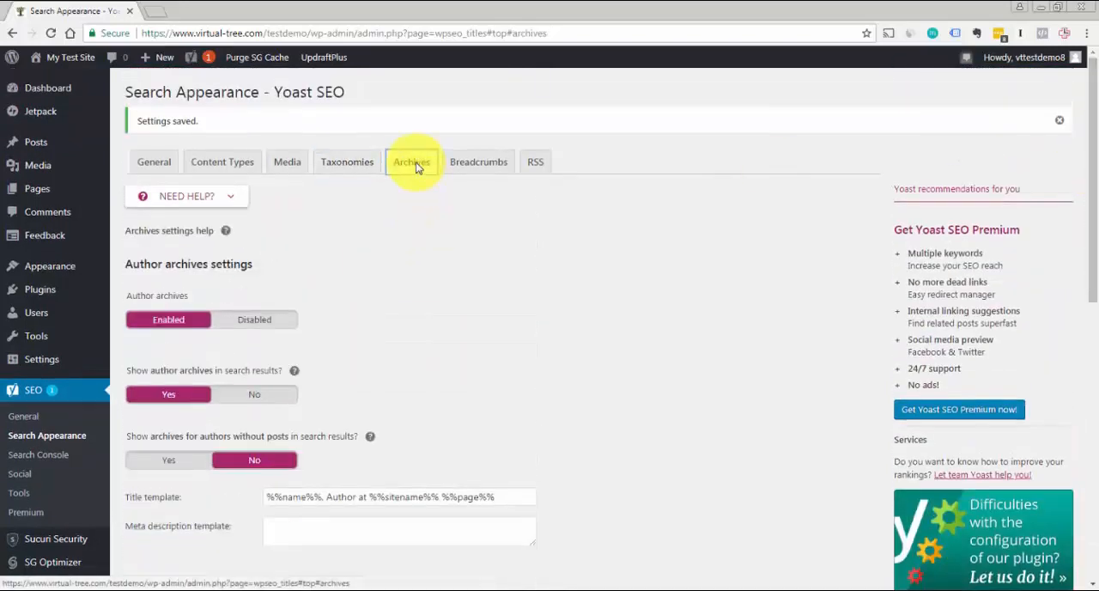
pyautogui.click(477, 172)
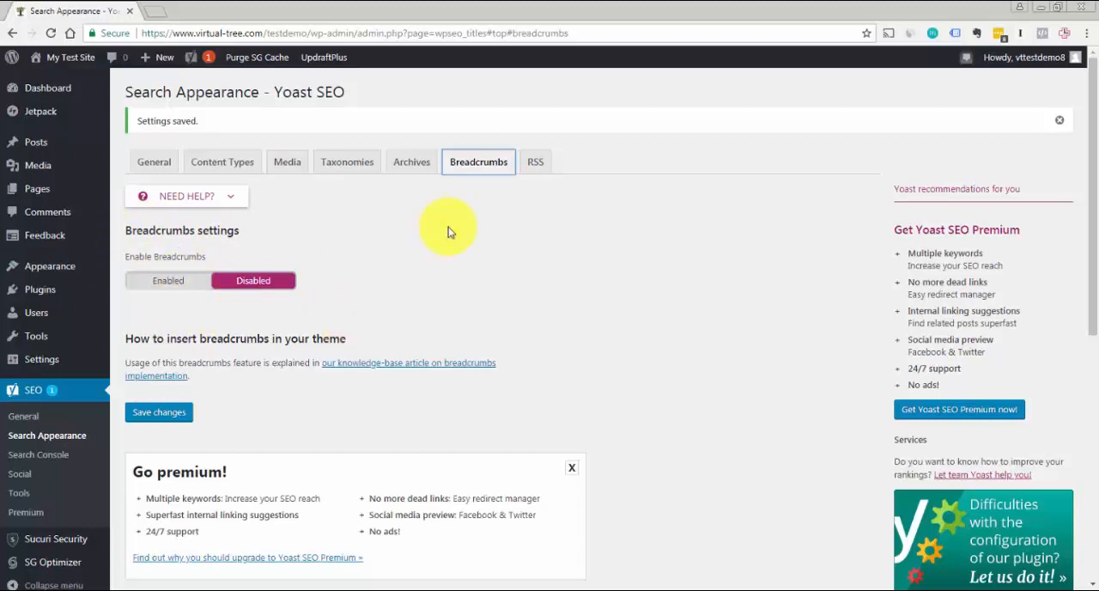
pyautogui.click(527, 164)
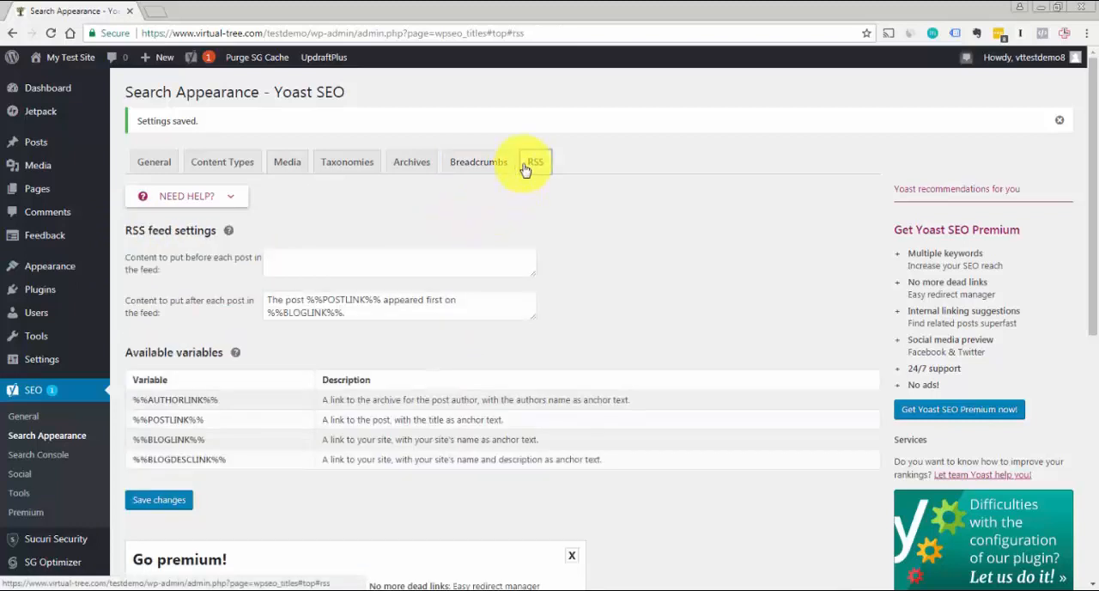
pyautogui.moveTo(1093, 160)
pyautogui.mouseDown()
pyautogui.moveTo(1086, 248)
pyautogui.moveTo(1081, 147)
pyautogui.mouseUp()
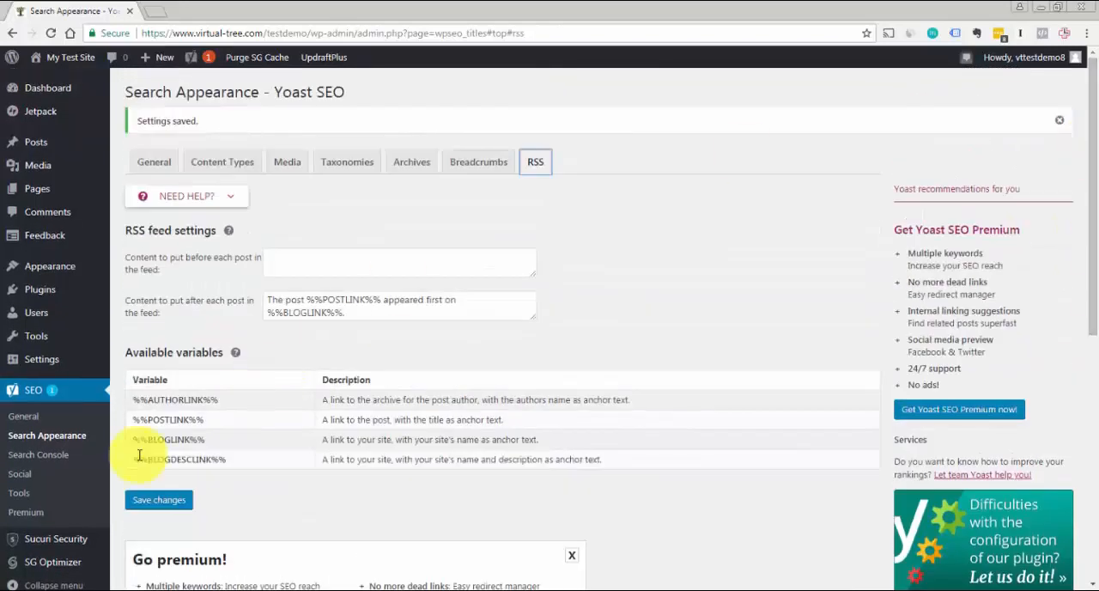
# Examine Yoast SEO's Search Console settings, including the empty Google Authorization Code field
pyautogui.click(53, 455)
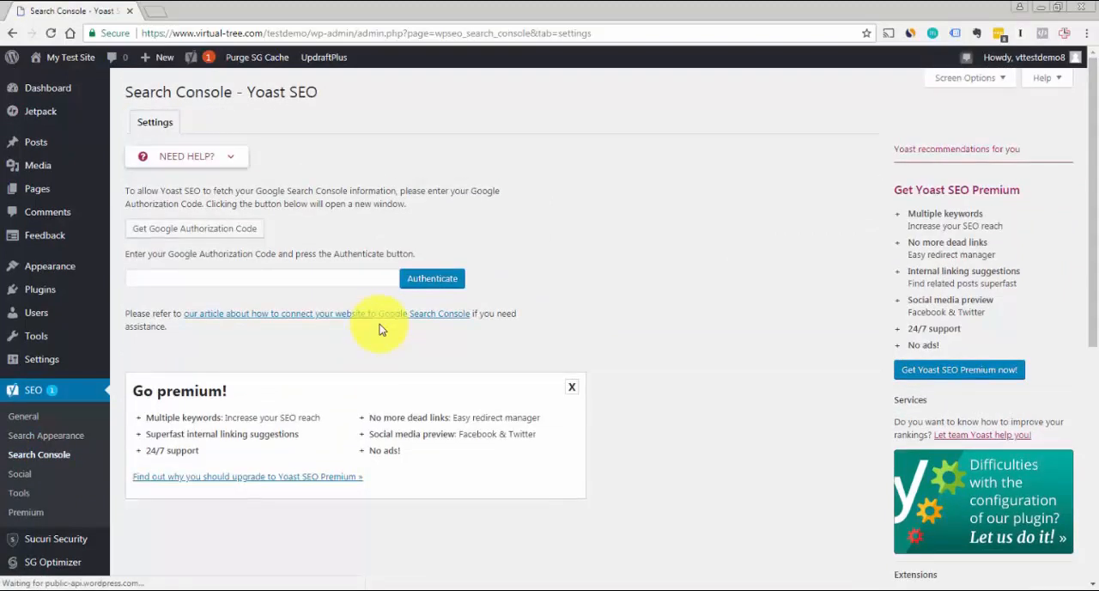
pyautogui.click(363, 283)
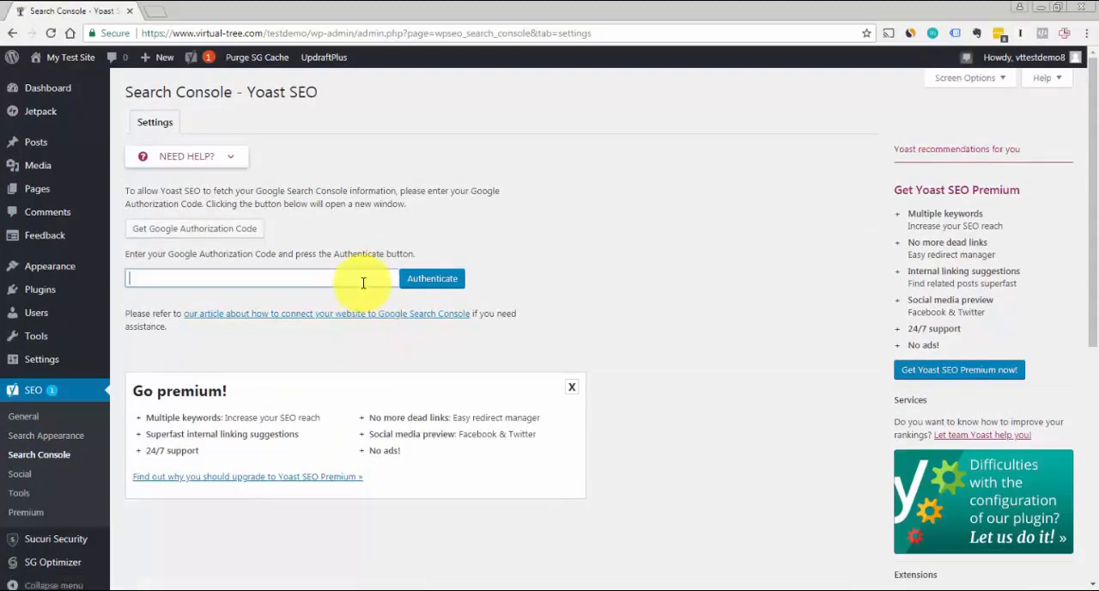
pyautogui.click(424, 222)
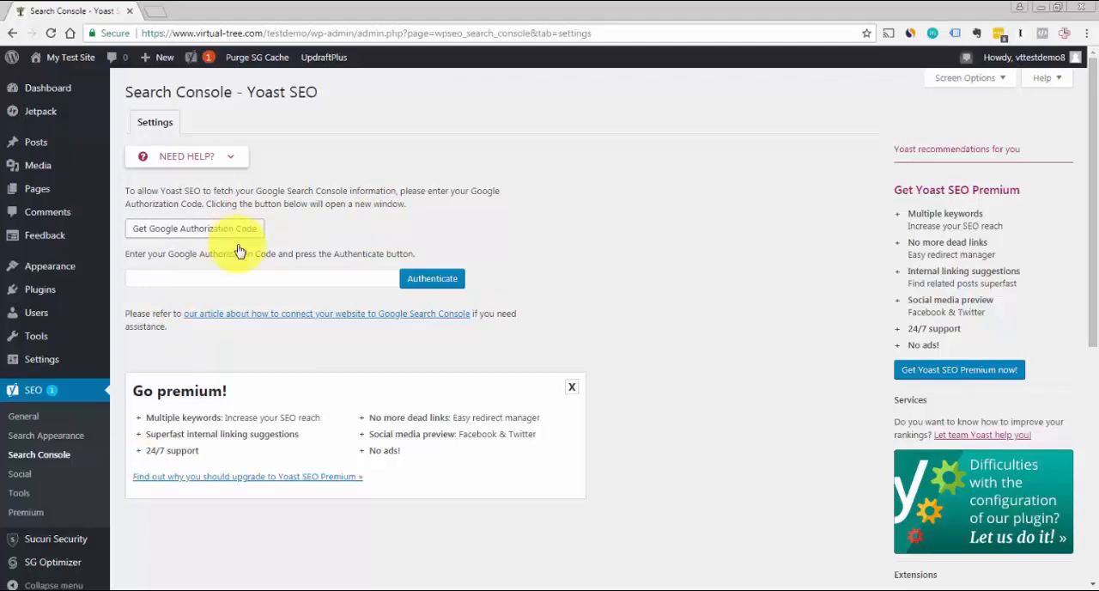
# Review the social profile fields in Yoast SEO's Social settings and open its Tools page
pyautogui.click(19, 473)
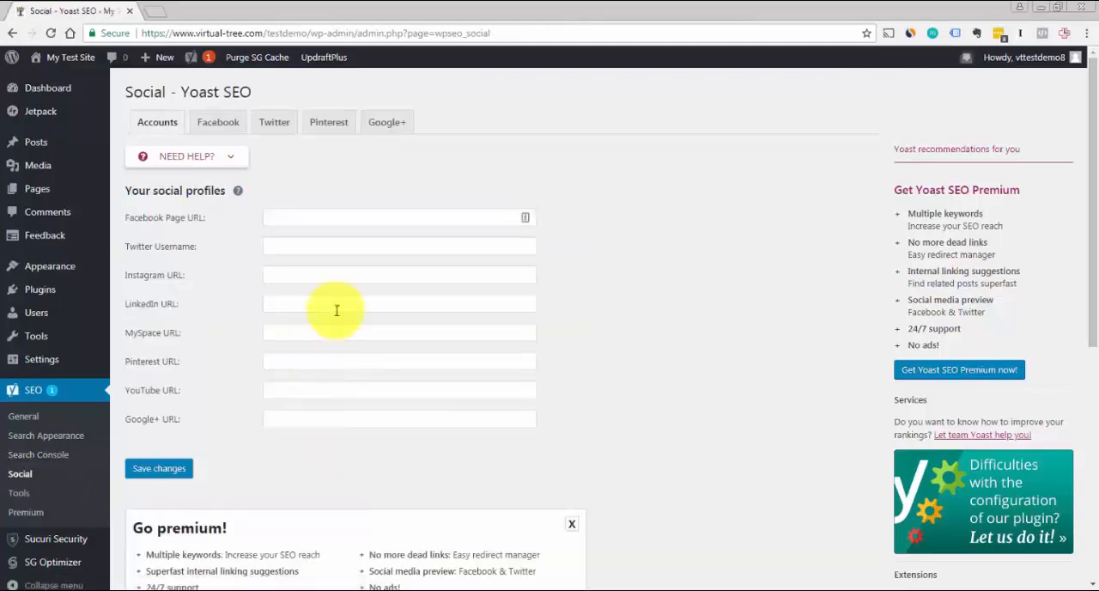
pyautogui.click(347, 217)
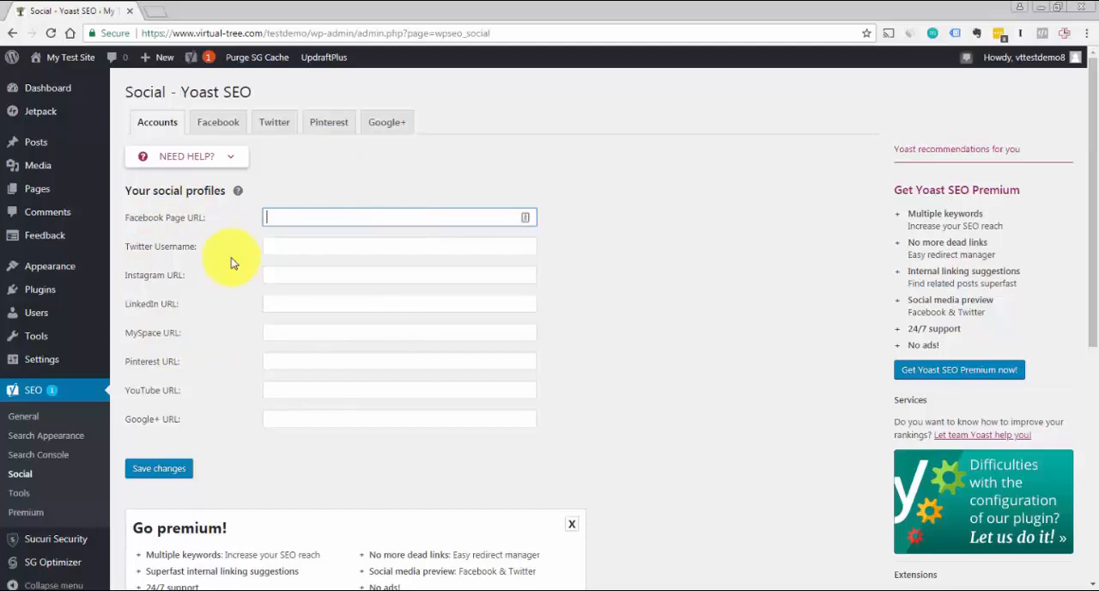
pyautogui.click(21, 491)
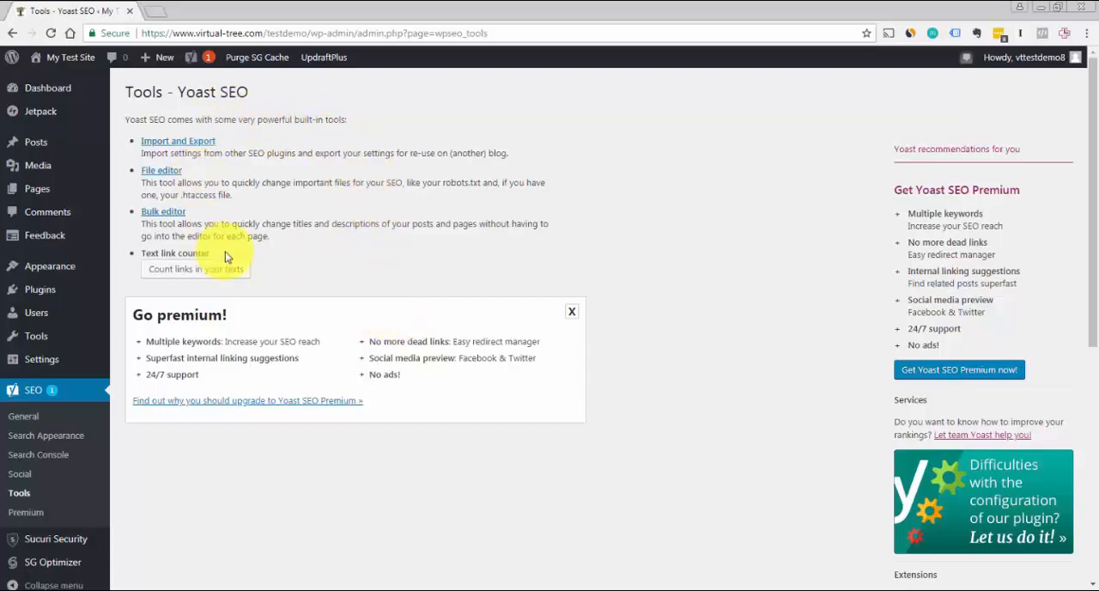
# Review the Yoast SEO Premium page and the Webmaster tools verification fields in the plugin's General settings
pyautogui.click(29, 513)
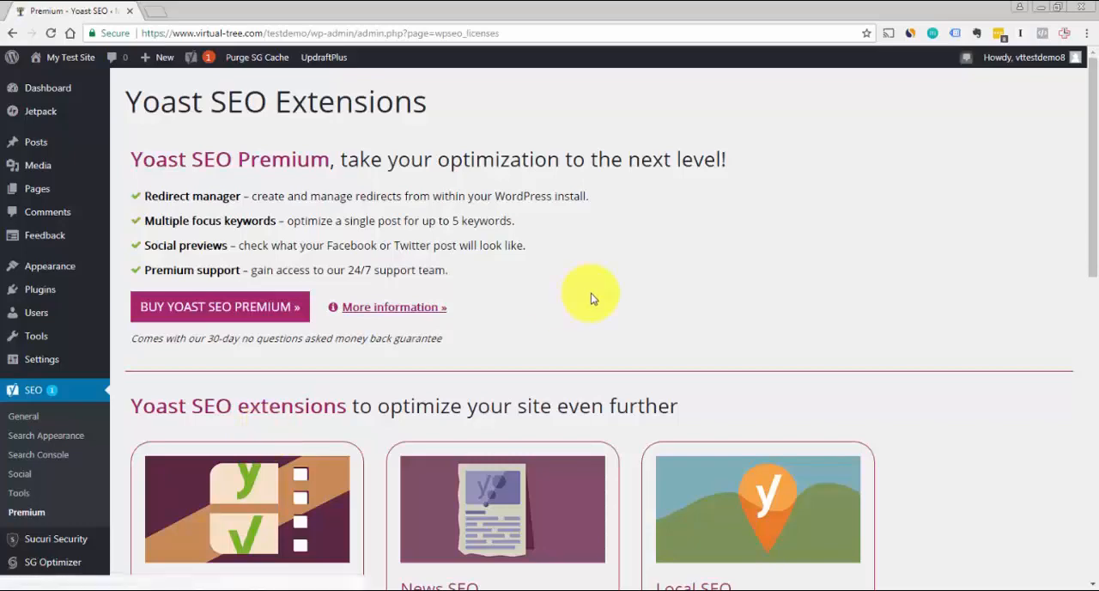
pyautogui.moveTo(1095, 166)
pyautogui.mouseDown()
pyautogui.moveTo(1096, 413)
pyautogui.moveTo(1087, 147)
pyautogui.mouseUp()
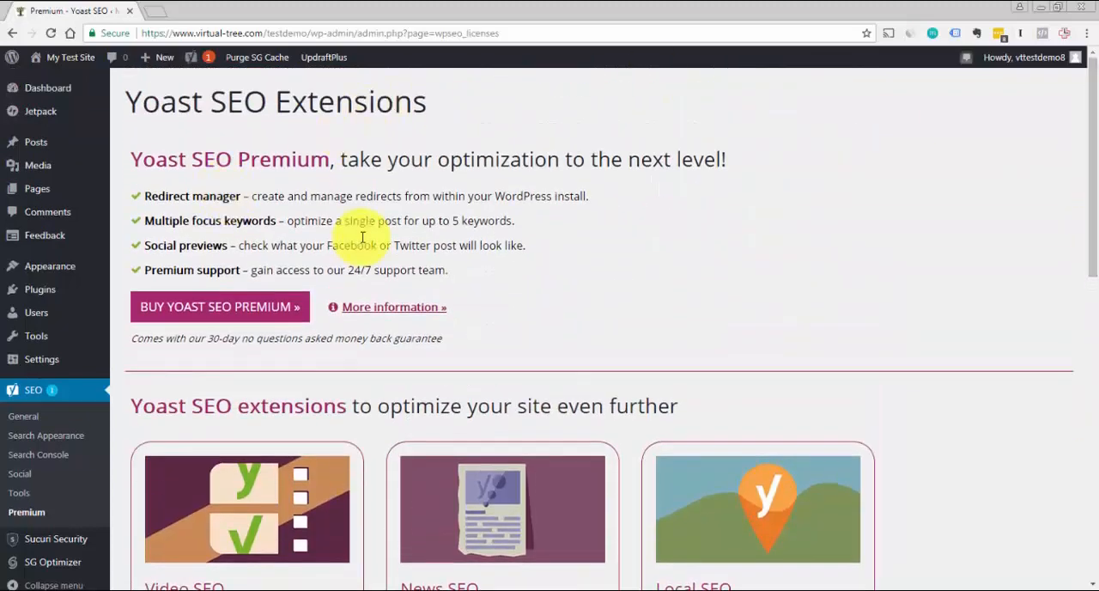
pyautogui.click(28, 421)
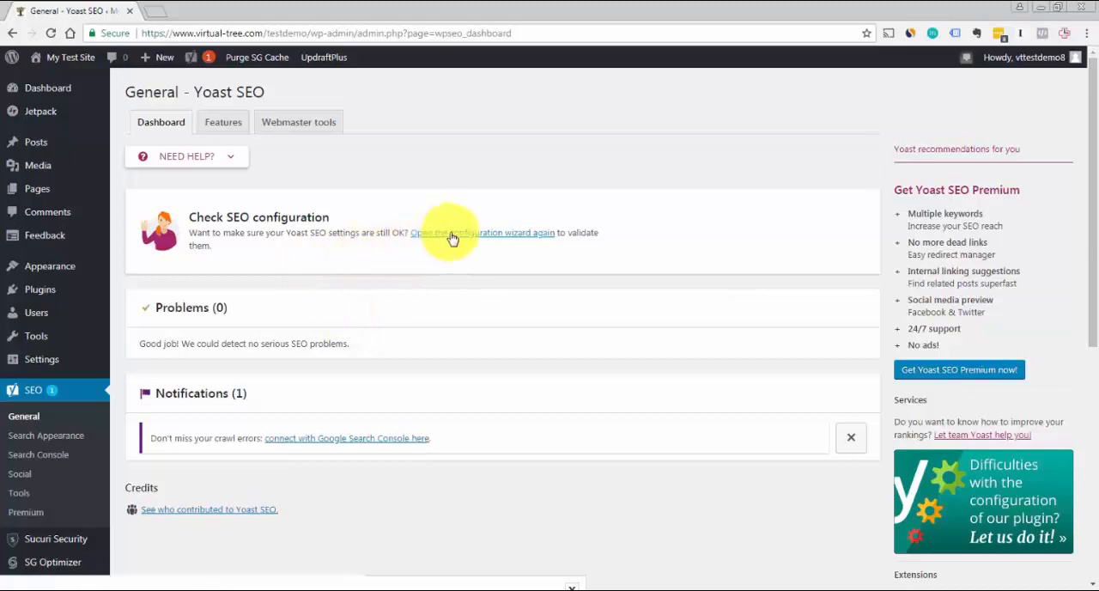
pyautogui.click(314, 124)
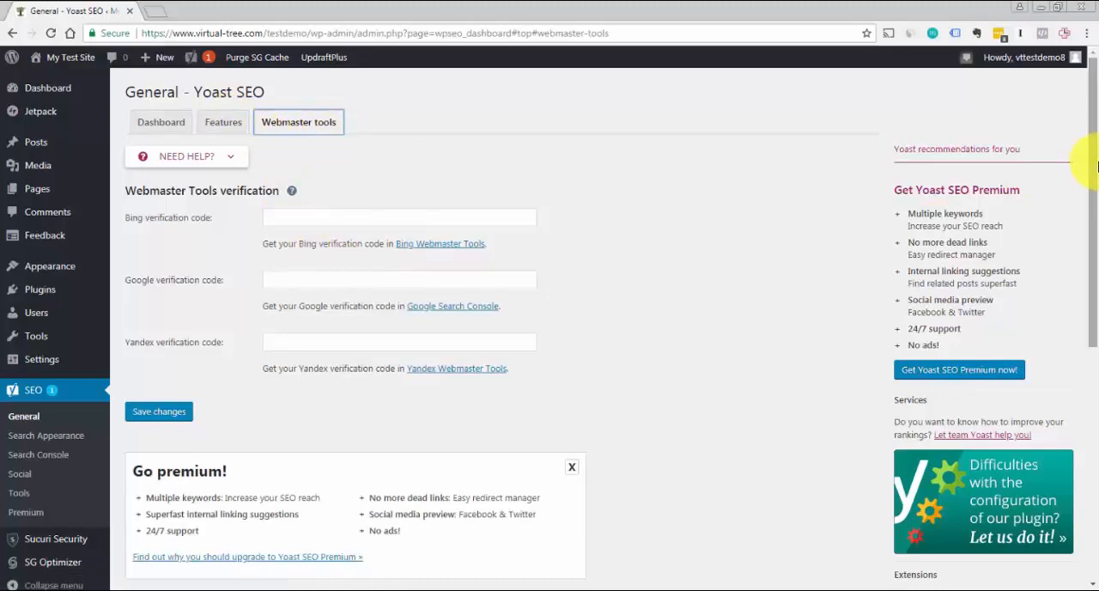
pyautogui.moveTo(1091, 162); pyautogui.dragTo(1092, 120)
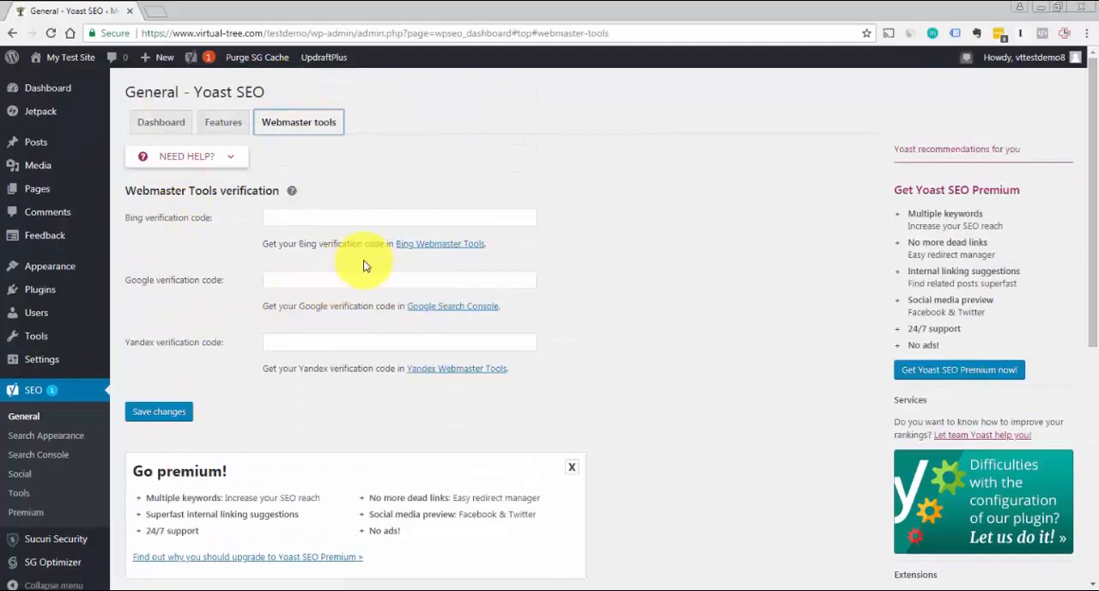
# Review the feature toggles in Yoast SEO's General settings and show the help text for XML Sitemaps
pyautogui.click(238, 134)
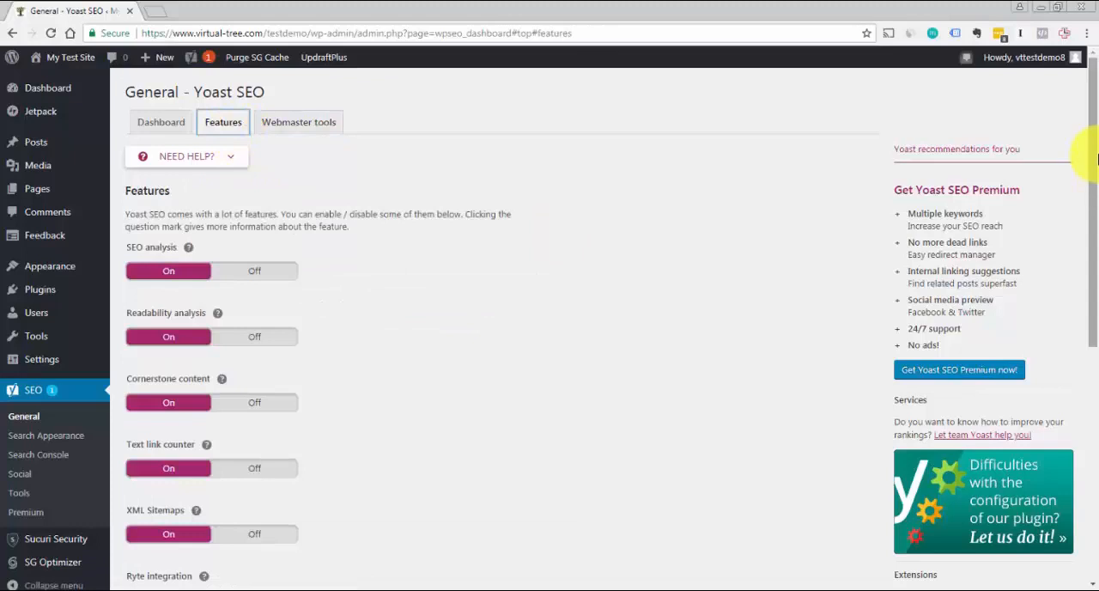
pyautogui.moveTo(1090, 171); pyautogui.dragTo(1096, 279)
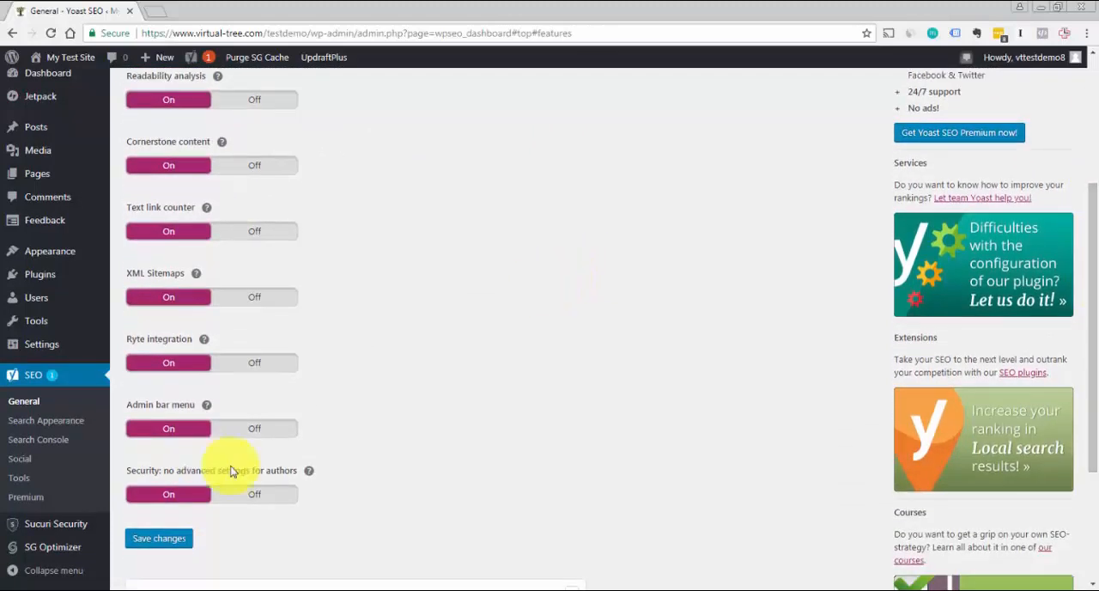
pyautogui.scroll(2, 1095, 268)
pyautogui.moveTo(1096, 269); pyautogui.dragTo(1096, 301)
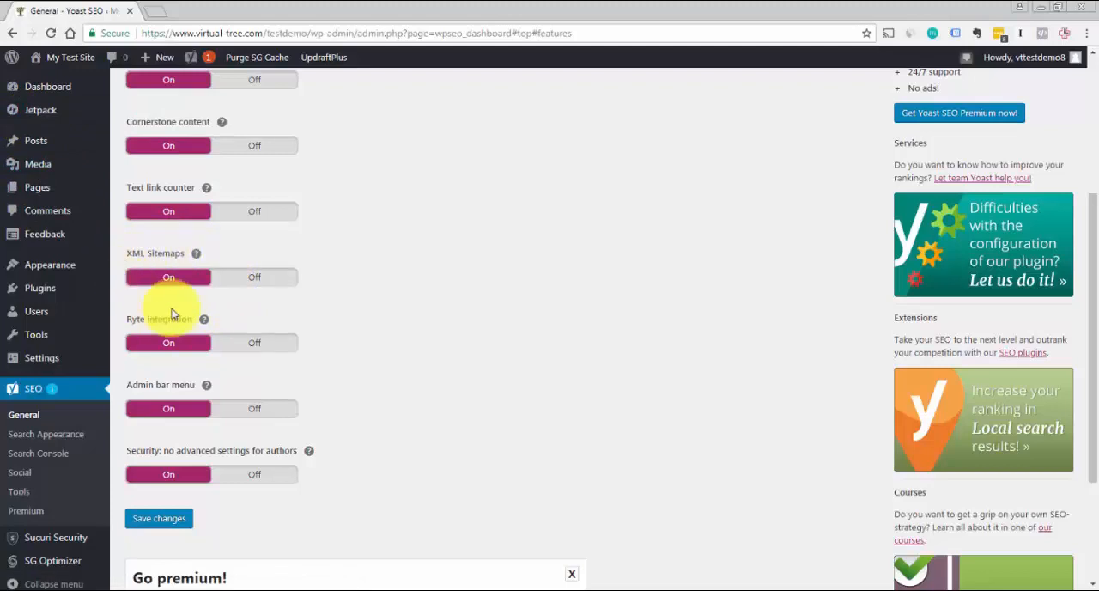
pyautogui.click(196, 254)
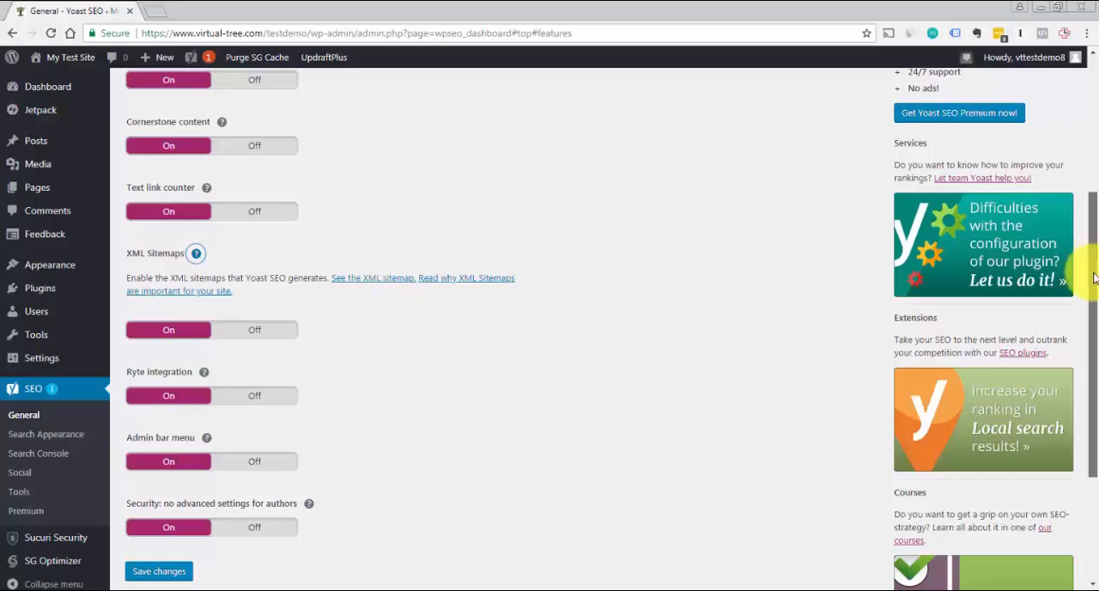
pyautogui.moveTo(1094, 258); pyautogui.dragTo(1096, 124)
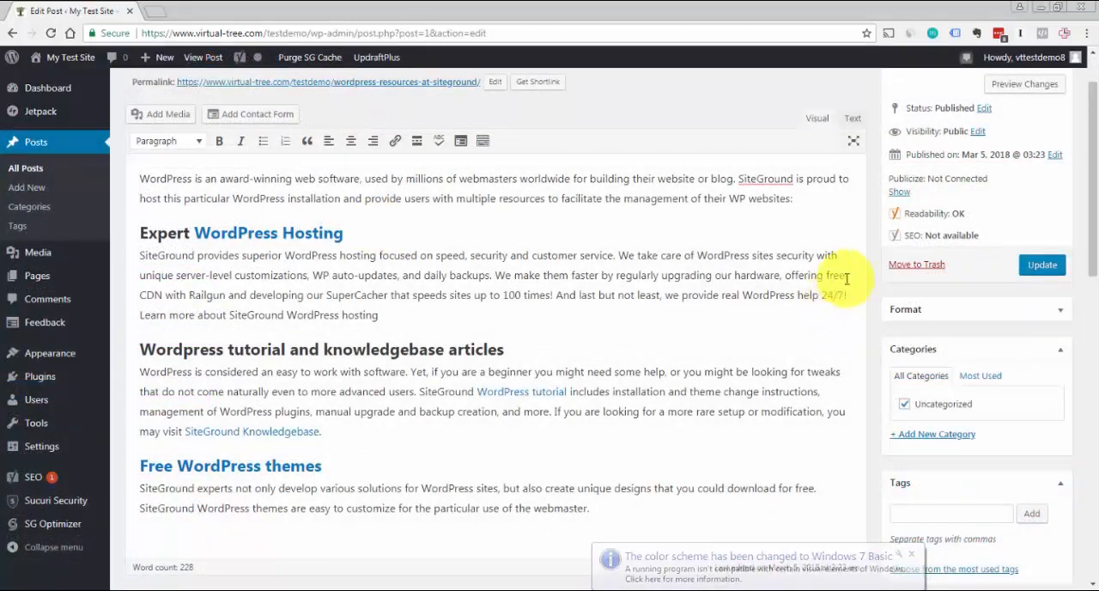
# Examine the Yoast SEO snippet preview, focus keyword and analysis sections of the "WordPress Resources at SiteGround" post
pyautogui.moveTo(1096, 170); pyautogui.dragTo(1097, 150)
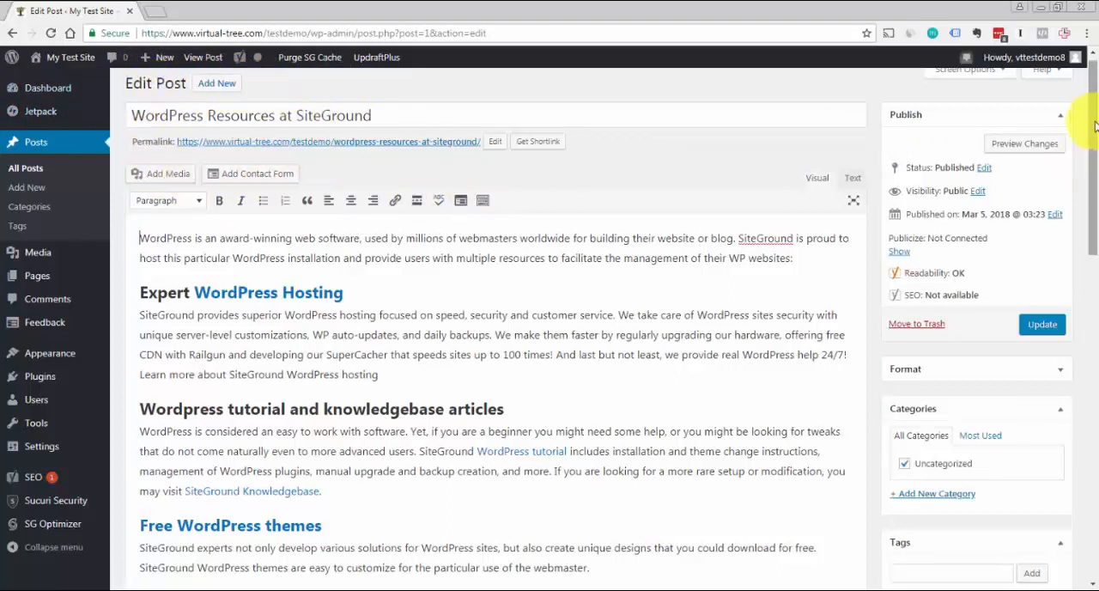
pyautogui.moveTo(1086, 124); pyautogui.dragTo(1080, 318)
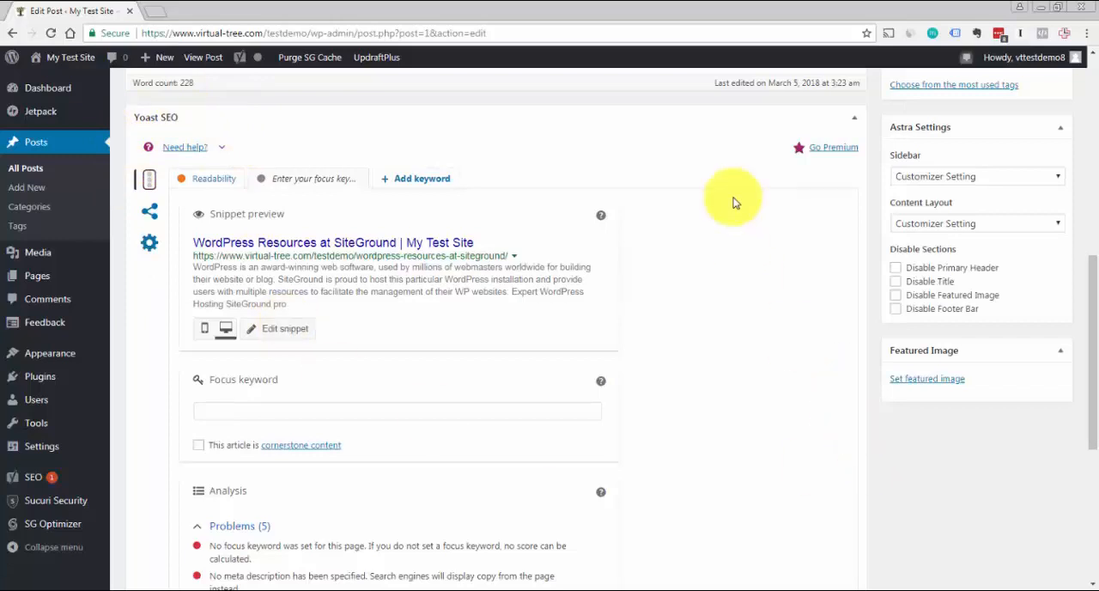
pyautogui.moveTo(1088, 282); pyautogui.dragTo(1083, 309)
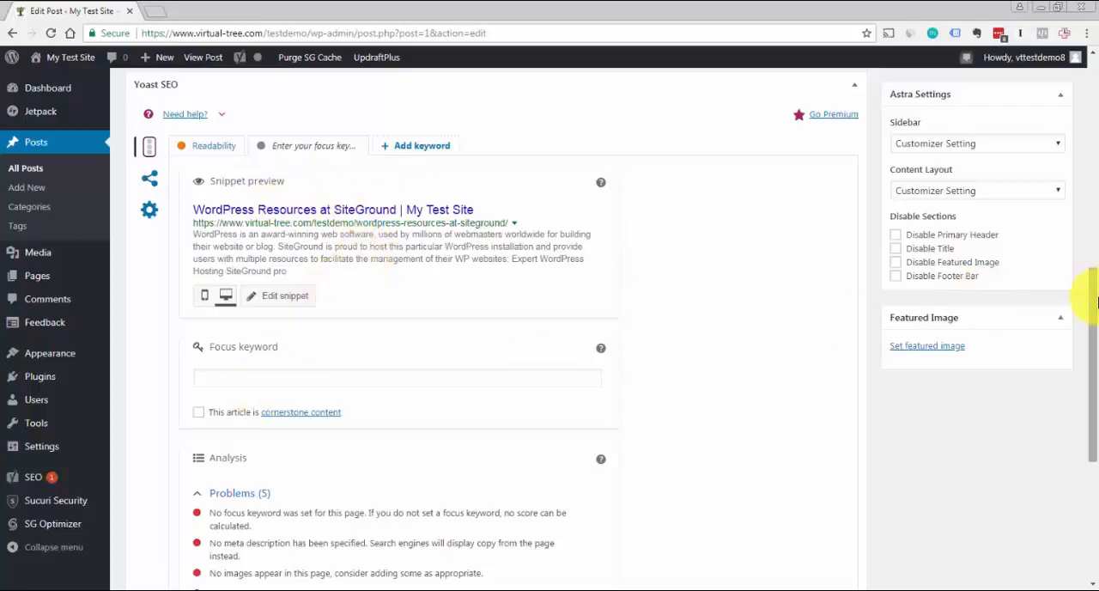
pyautogui.moveTo(1096, 300); pyautogui.dragTo(1088, 393)
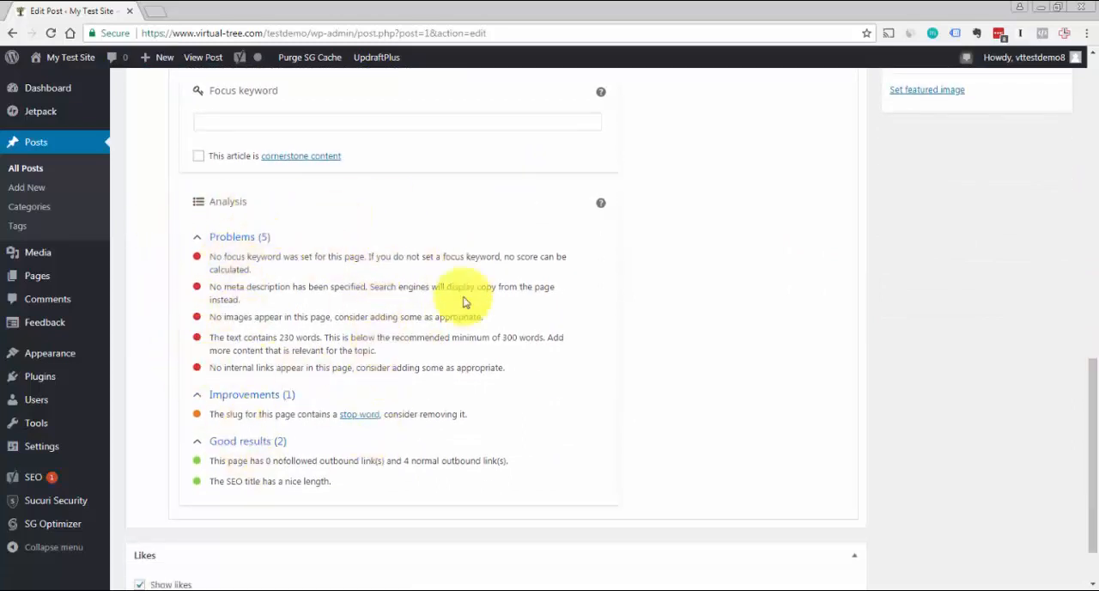
pyautogui.moveTo(1086, 390); pyautogui.dragTo(1087, 290)
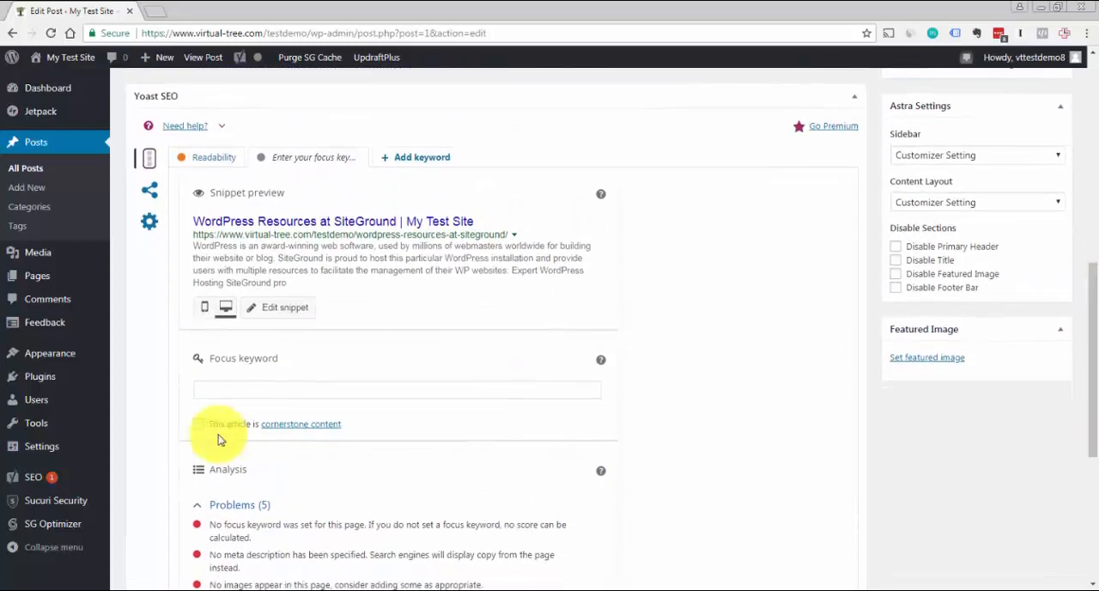
# Look at the post's focus keyword field and open its snippet editor to inspect the slug and meta description fields
pyautogui.click(248, 387)
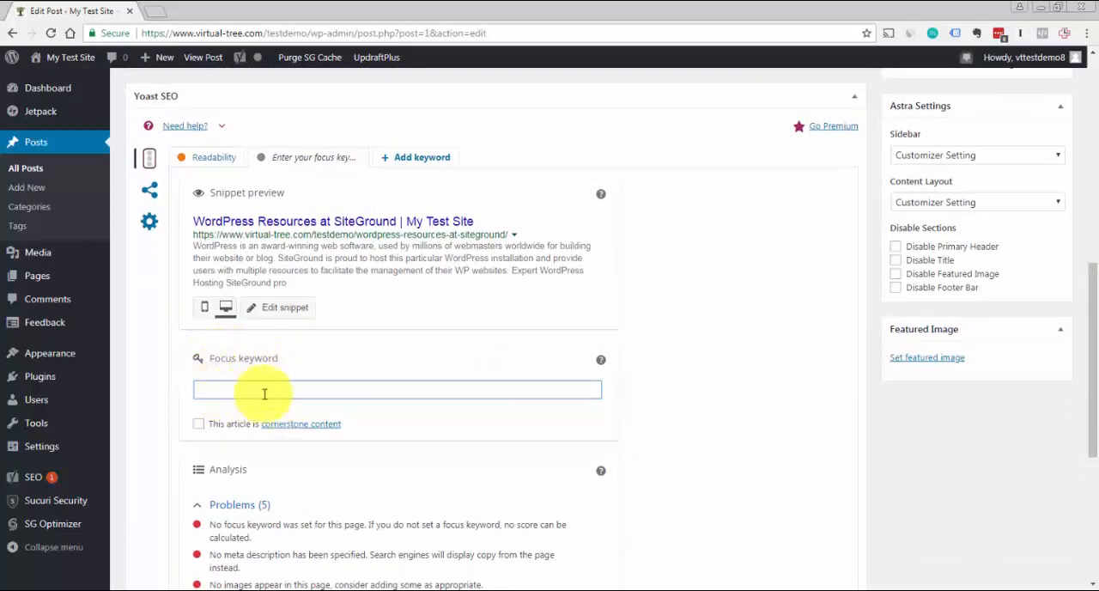
pyautogui.click(295, 315)
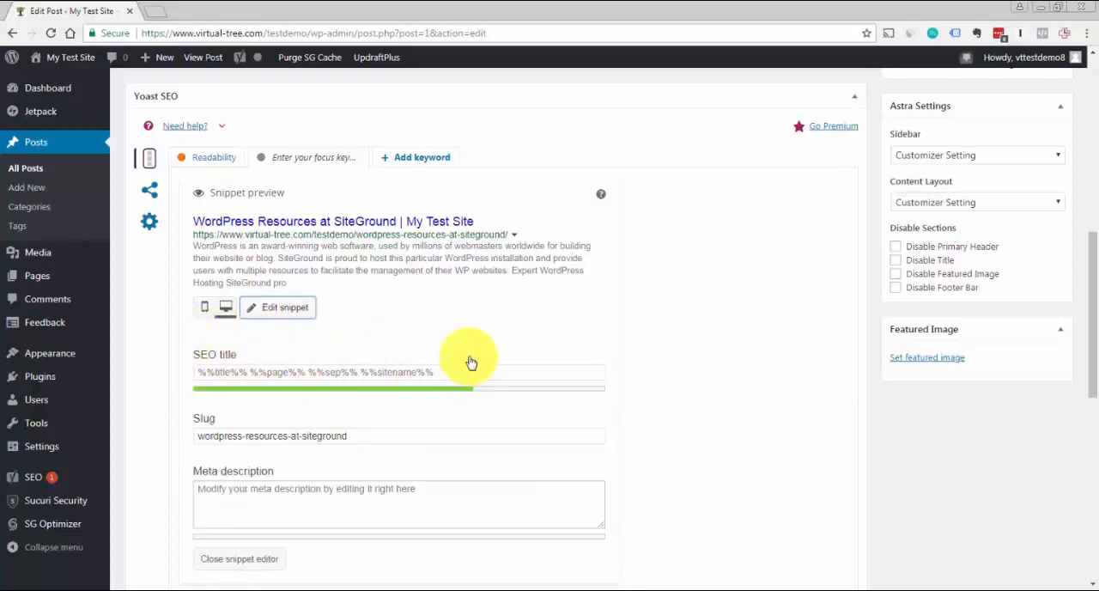
pyautogui.click(412, 433)
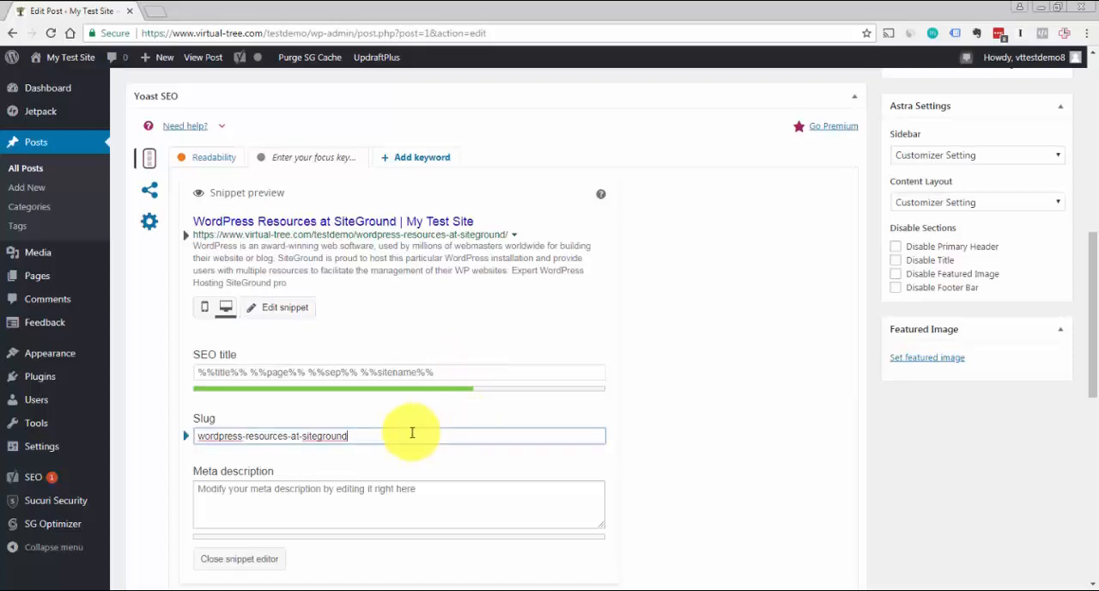
pyautogui.click(395, 498)
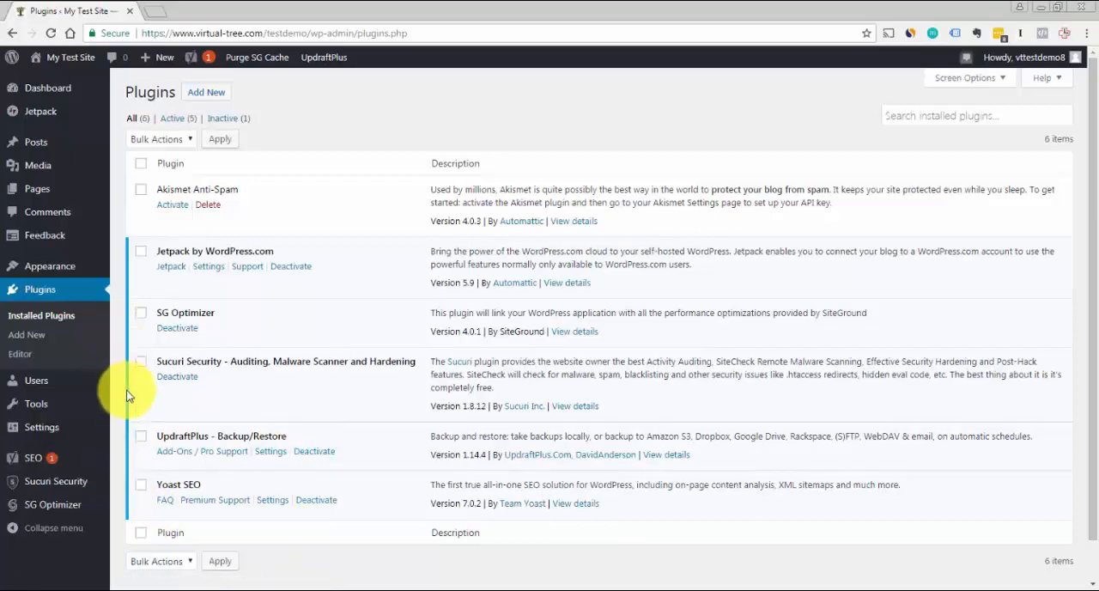
# Open the UpdraftPlus settings page from the installed plugins and view its existing backups
pyautogui.moveTo(317, 60)
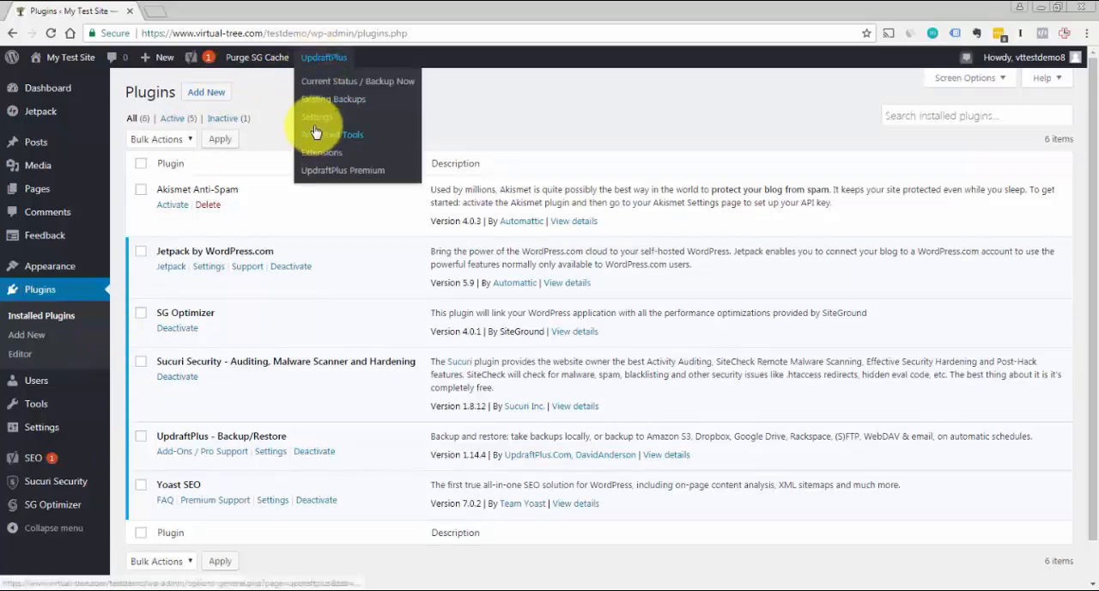
pyautogui.click(273, 450)
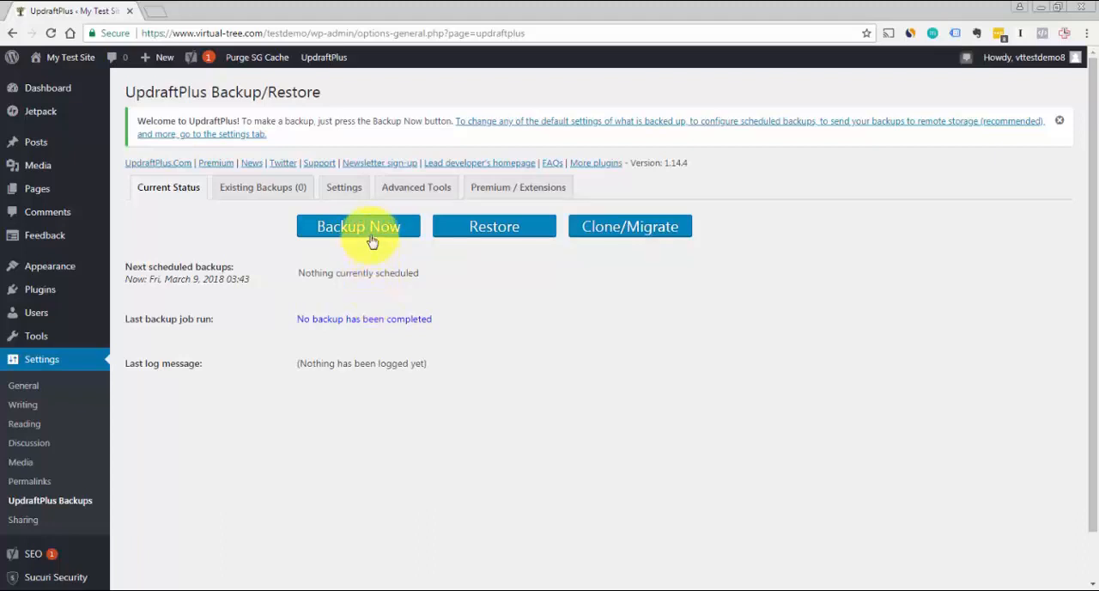
pyautogui.click(266, 197)
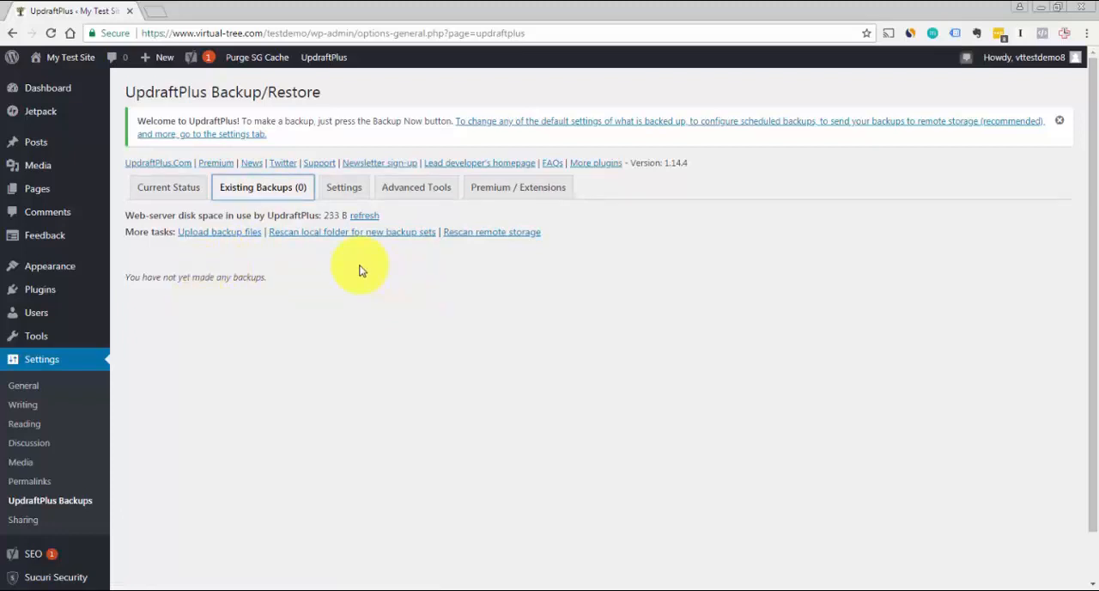
# Set both the files backup schedule and the database backup schedule in UpdraftPlus to Daily
pyautogui.click(346, 192)
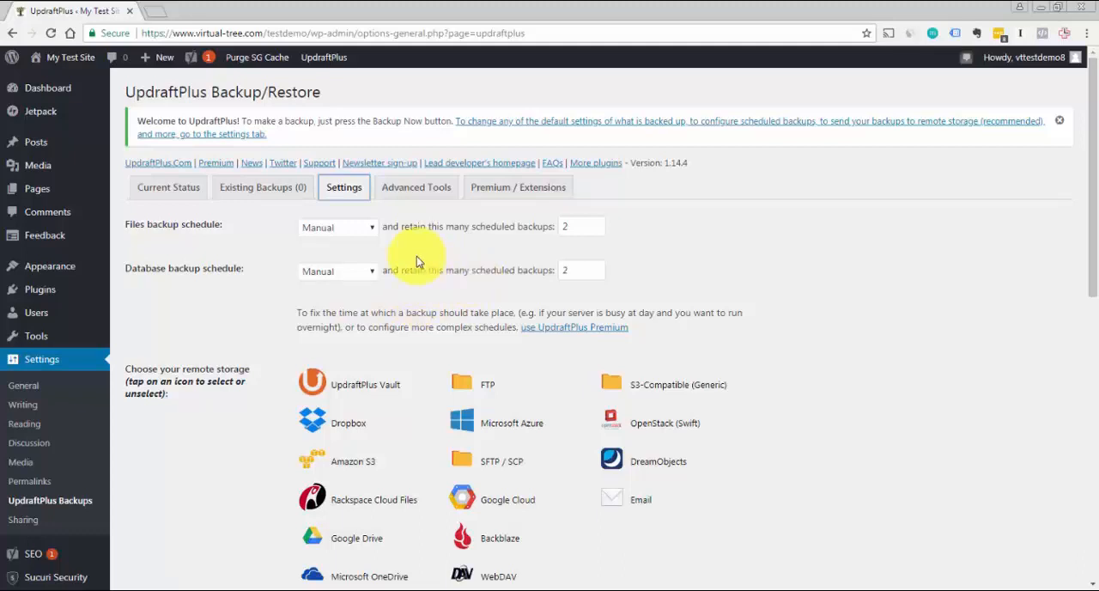
pyautogui.click(371, 230)
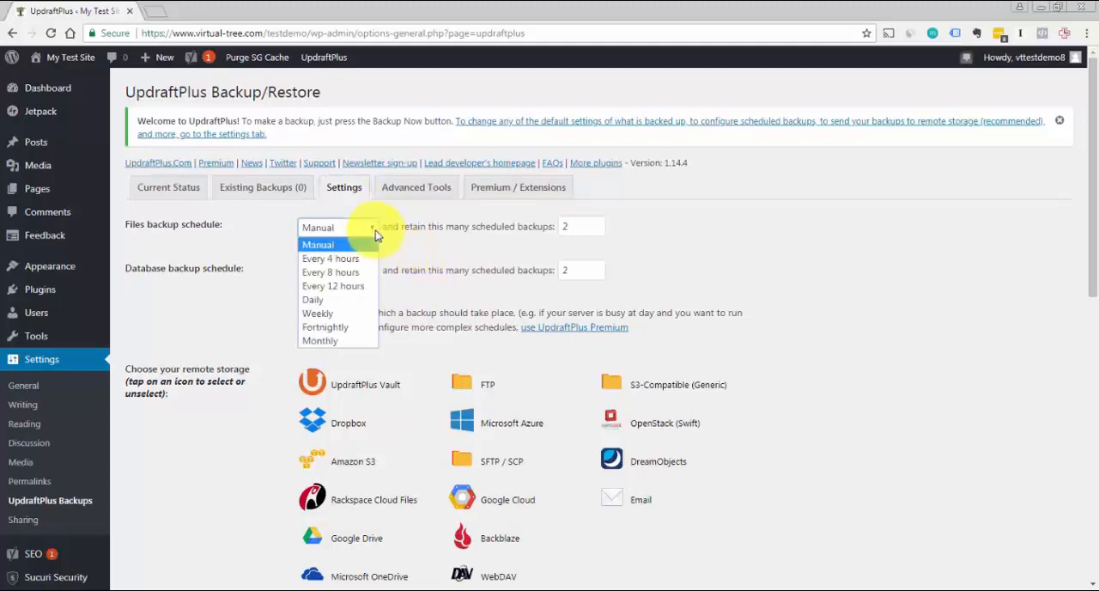
pyautogui.click(357, 301)
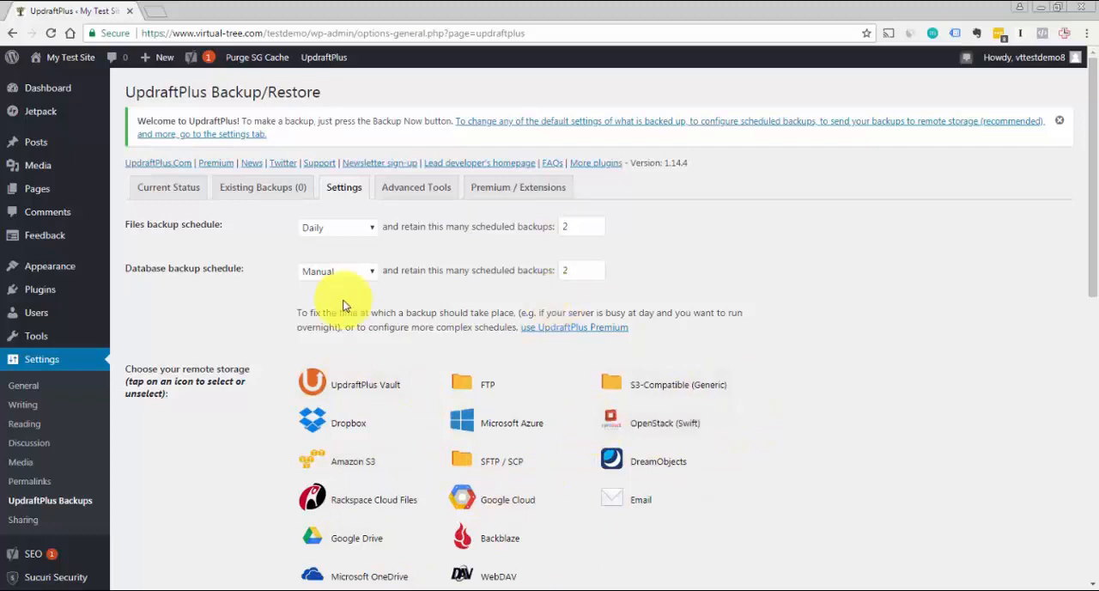
pyautogui.click(375, 273)
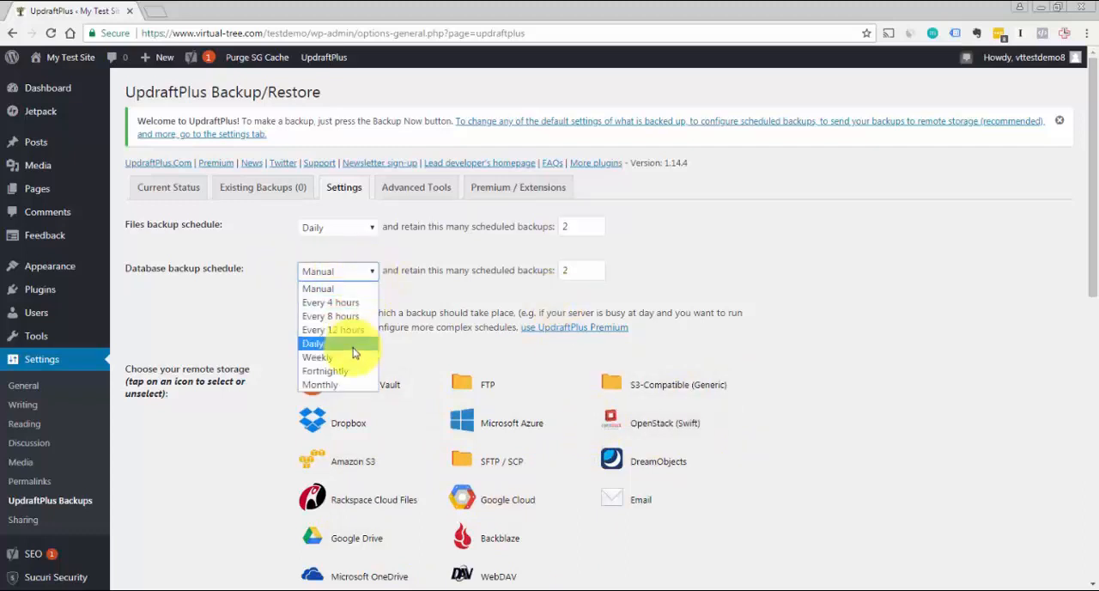
pyautogui.click(356, 346)
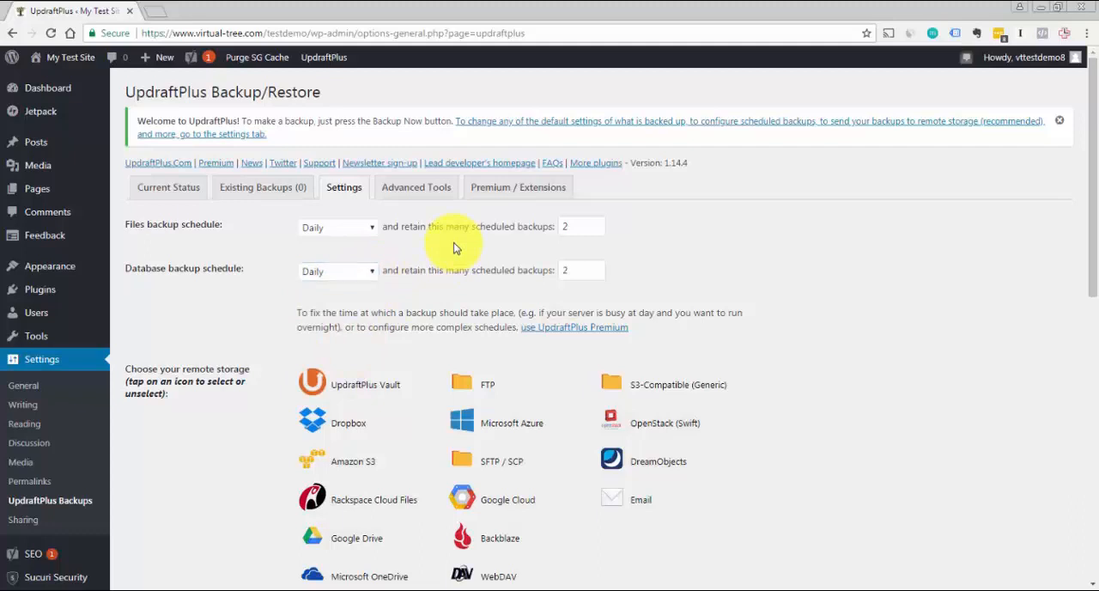
# Review the UpdraftPlus remote storage and file inclusion options and select Amazon S3 as the remote storage
pyautogui.scroll(-1, 1079, 249)
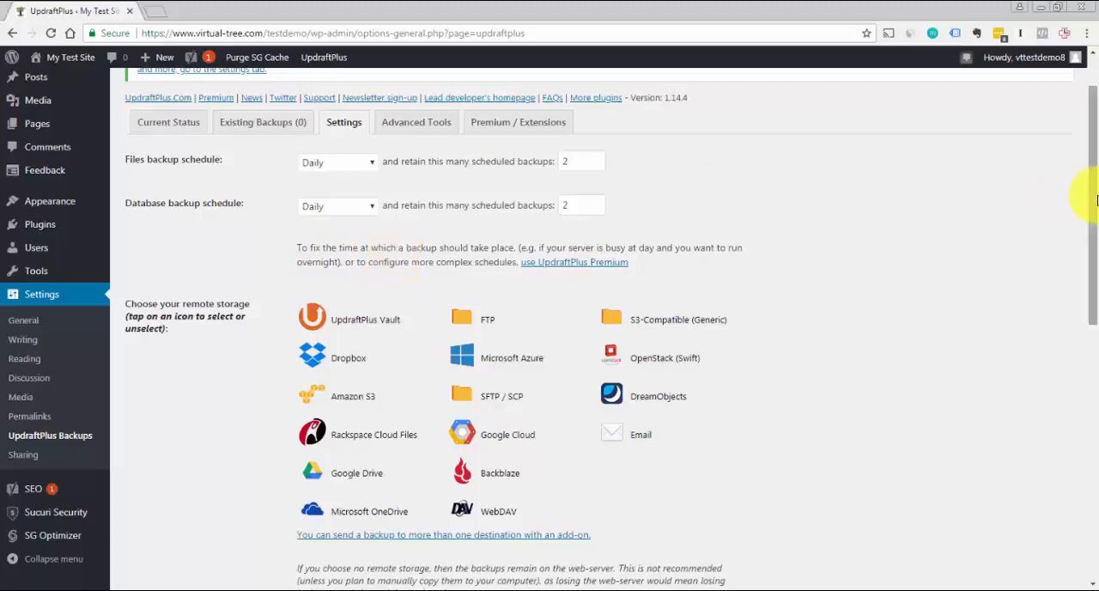
pyautogui.moveTo(1095, 199)
pyautogui.mouseDown()
pyautogui.moveTo(1095, 249)
pyautogui.moveTo(1082, 215)
pyautogui.mouseUp()
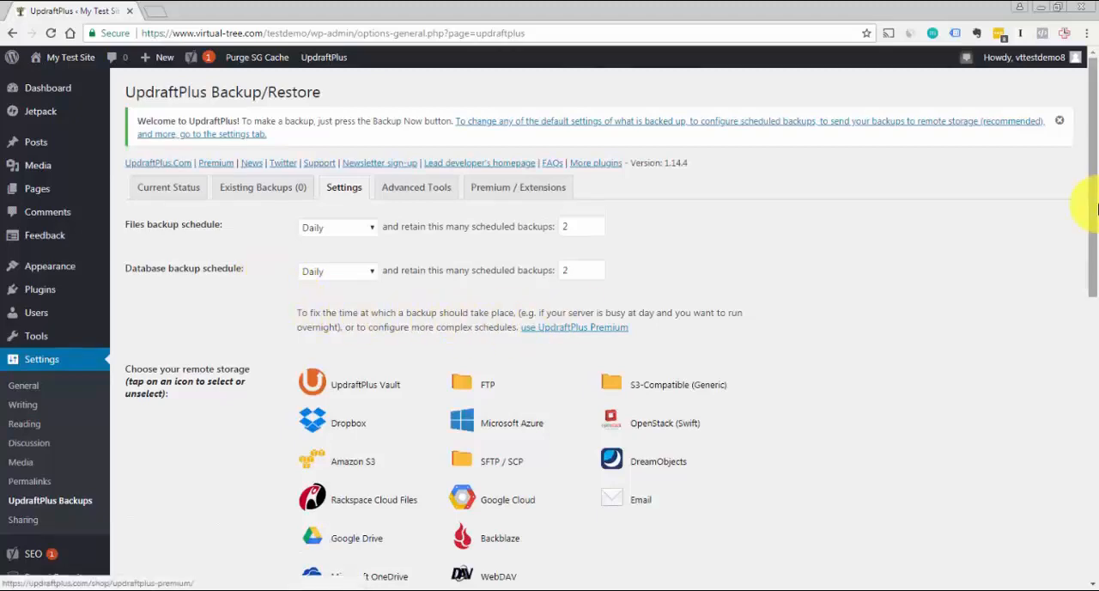
pyautogui.moveTo(1086, 138); pyautogui.dragTo(1096, 292)
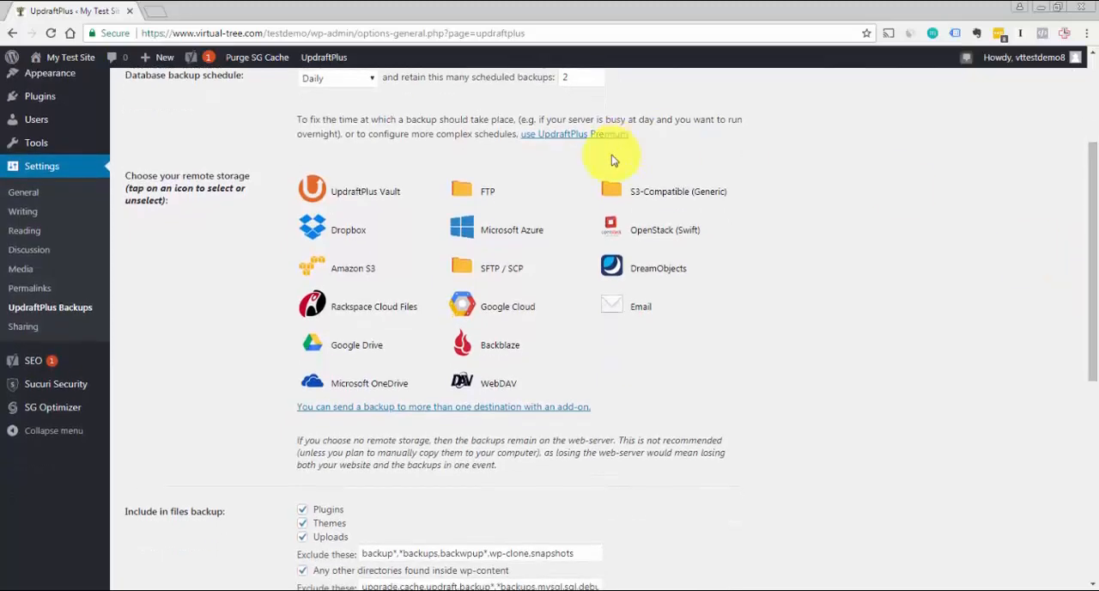
pyautogui.moveTo(1087, 216); pyautogui.dragTo(1068, 116)
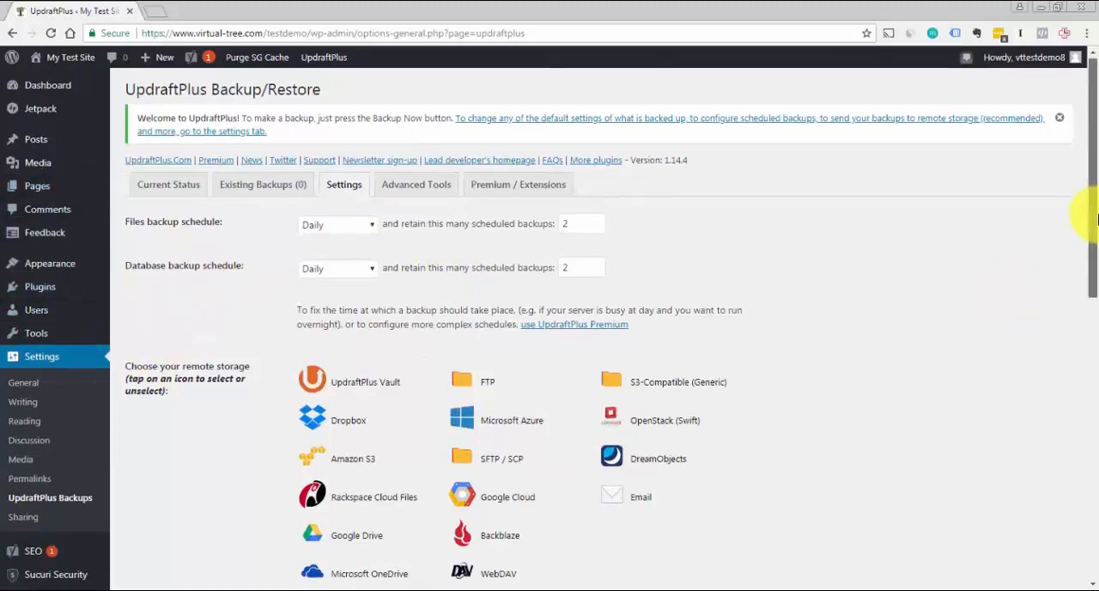
pyautogui.moveTo(1090, 208); pyautogui.dragTo(1090, 319)
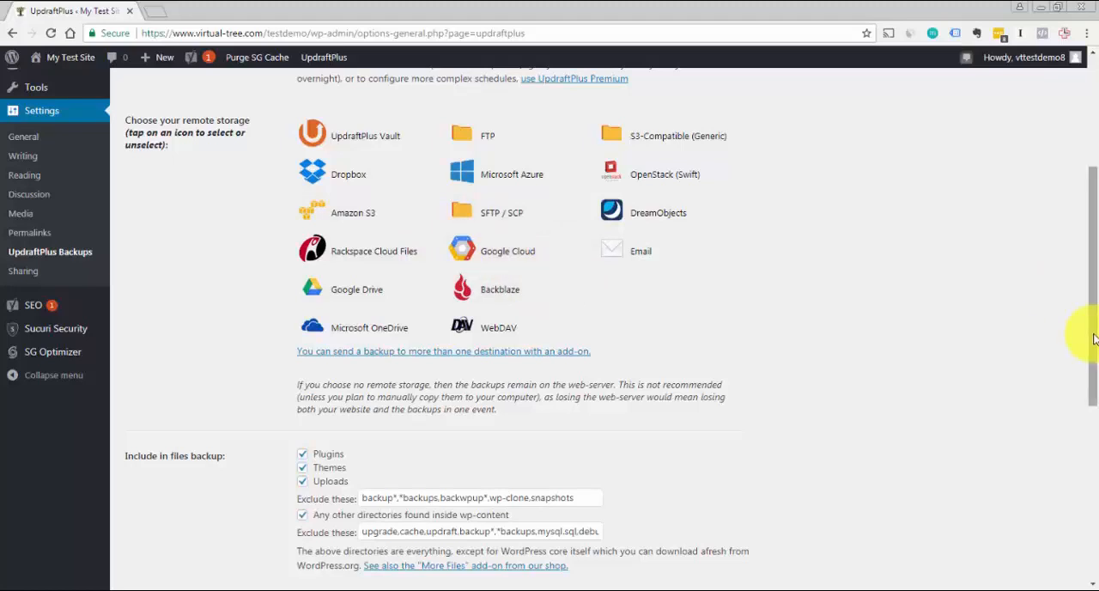
pyautogui.moveTo(1093, 338); pyautogui.dragTo(1081, 315)
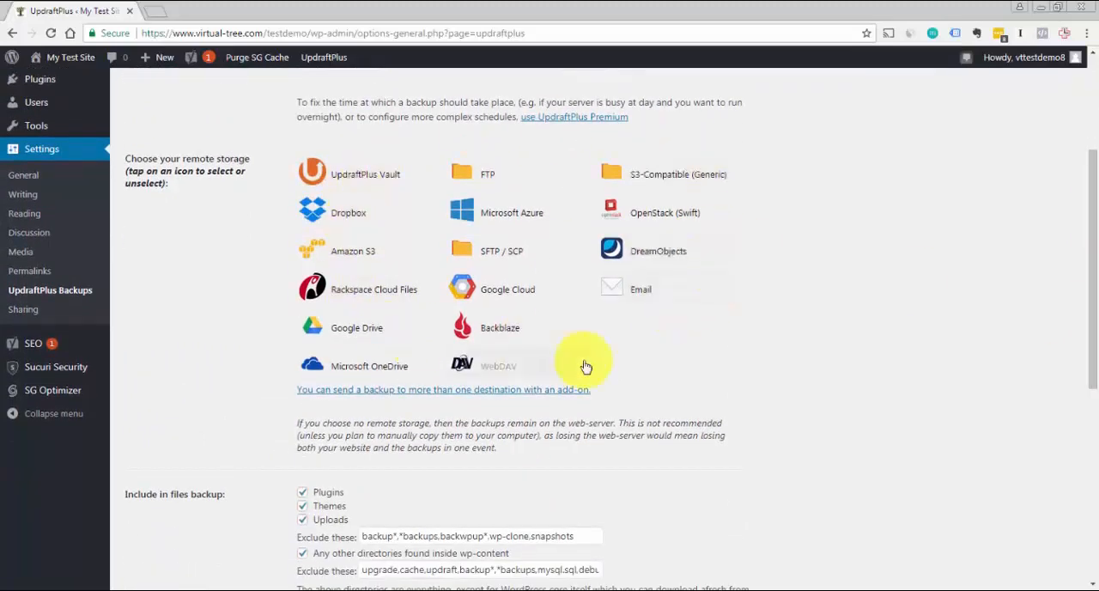
pyautogui.moveTo(1093, 309); pyautogui.dragTo(1096, 334)
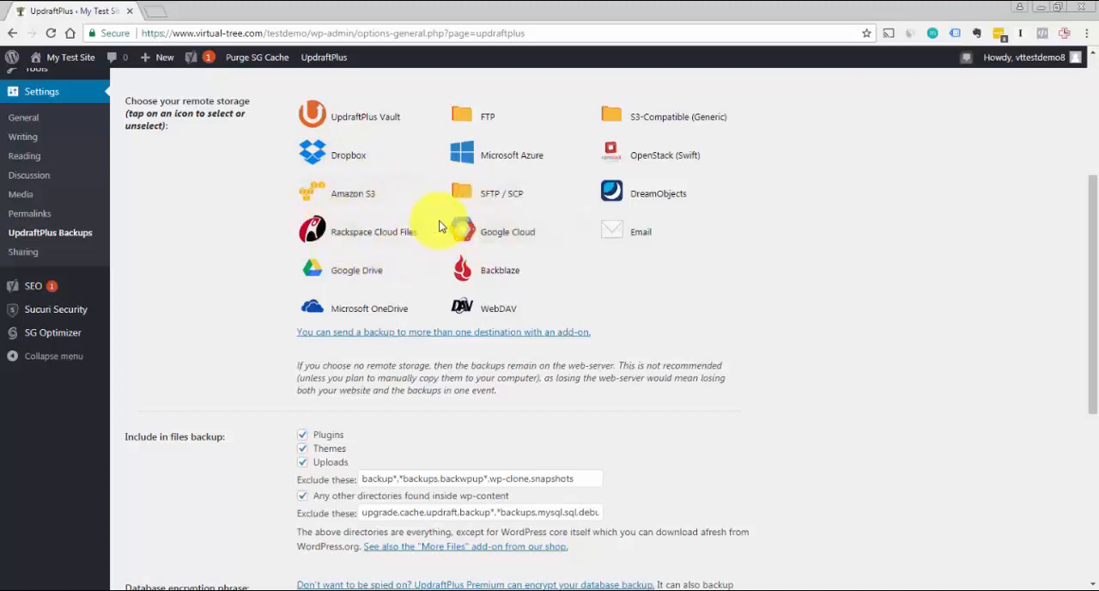
pyautogui.click(351, 198)
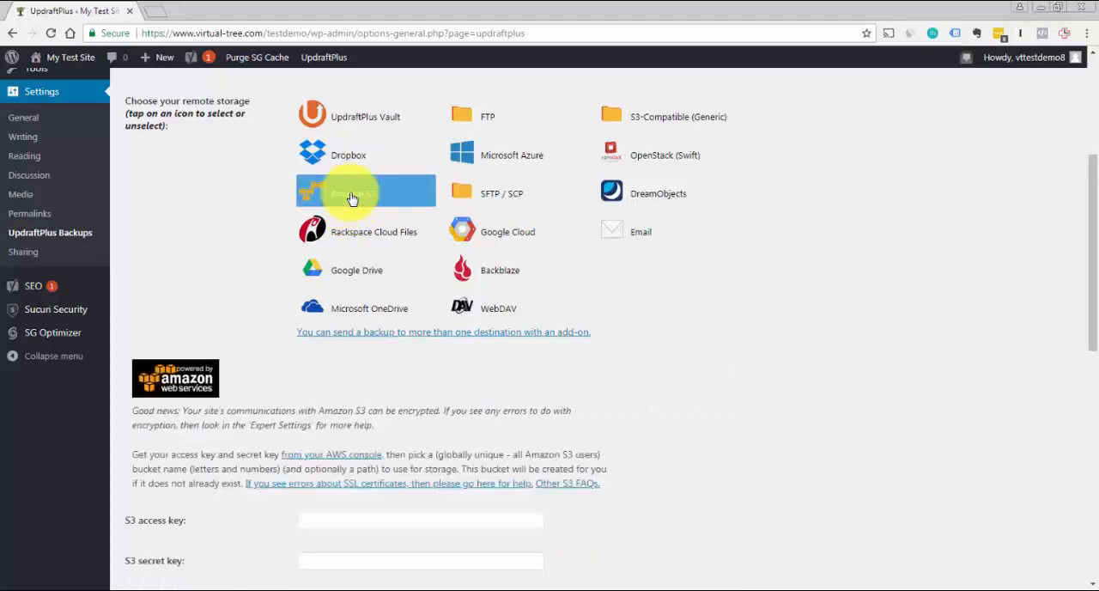
# Inspect the S3 access key, secret key and location fields without entering any values
pyautogui.moveTo(1092, 221); pyautogui.dragTo(1092, 283)
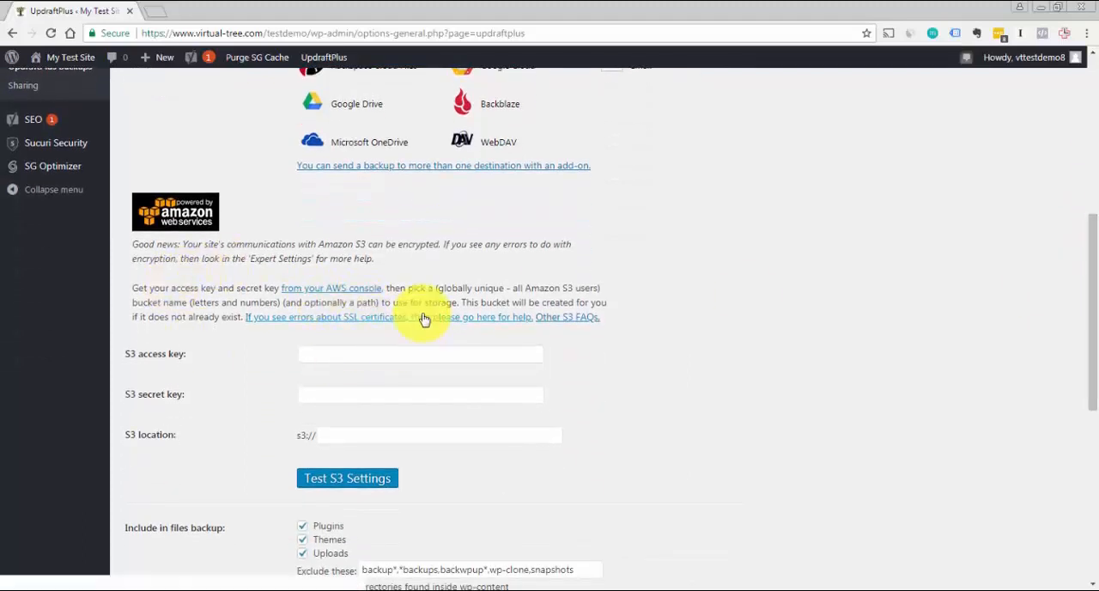
pyautogui.click(340, 354)
pyautogui.click(357, 431)
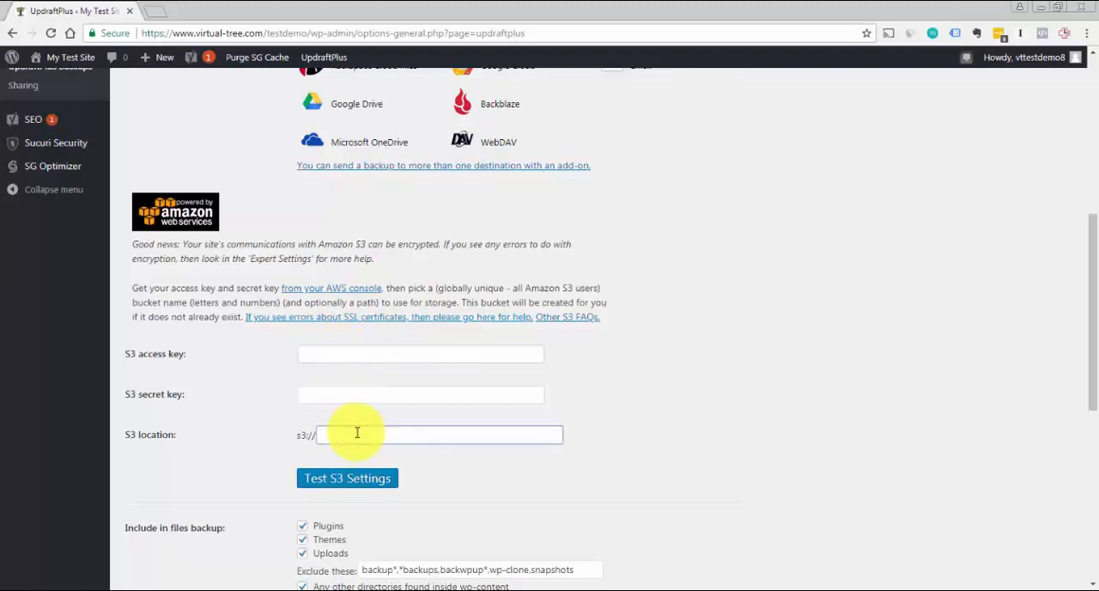
pyautogui.scroll(-1, 1094, 313)
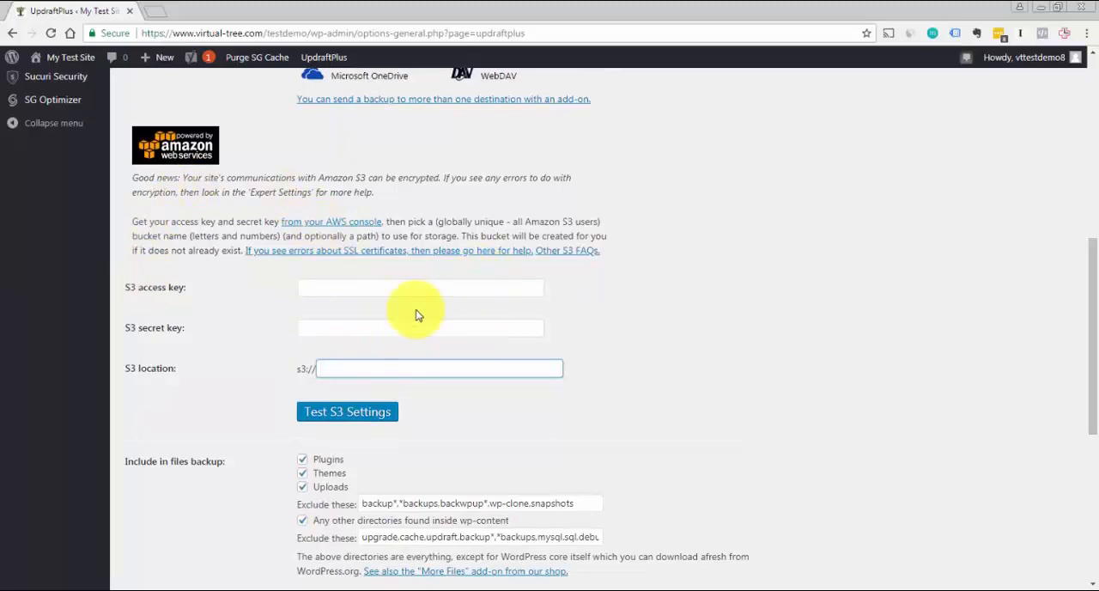
# Deselect Amazon S3 as the UpdraftPlus remote storage
pyautogui.moveTo(1091, 331); pyautogui.dragTo(1079, 234)
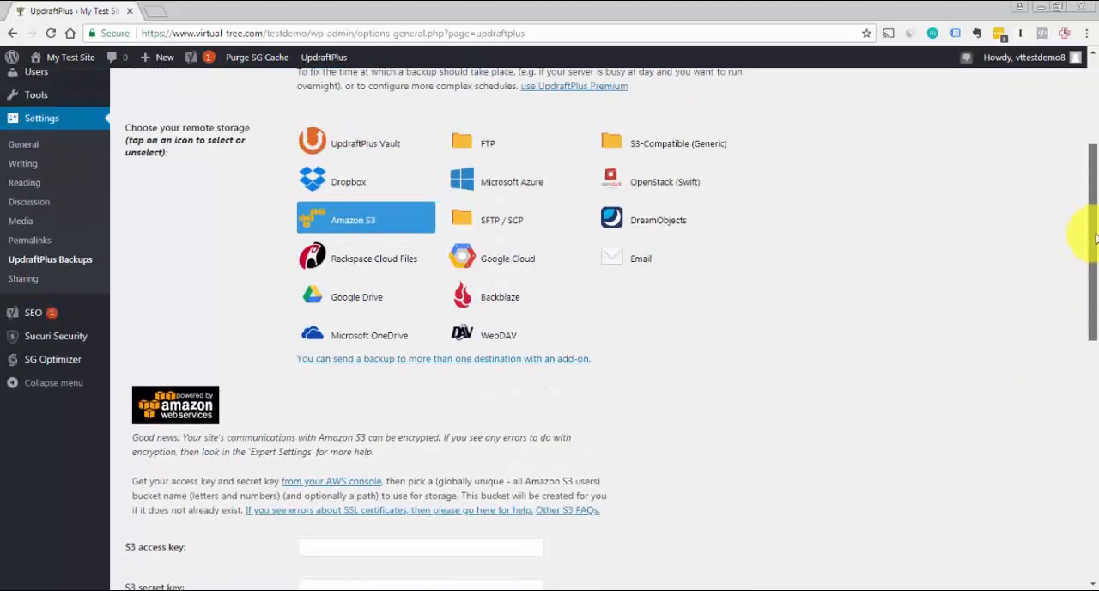
pyautogui.click(352, 237)
pyautogui.moveTo(1079, 233); pyautogui.dragTo(1097, 349)
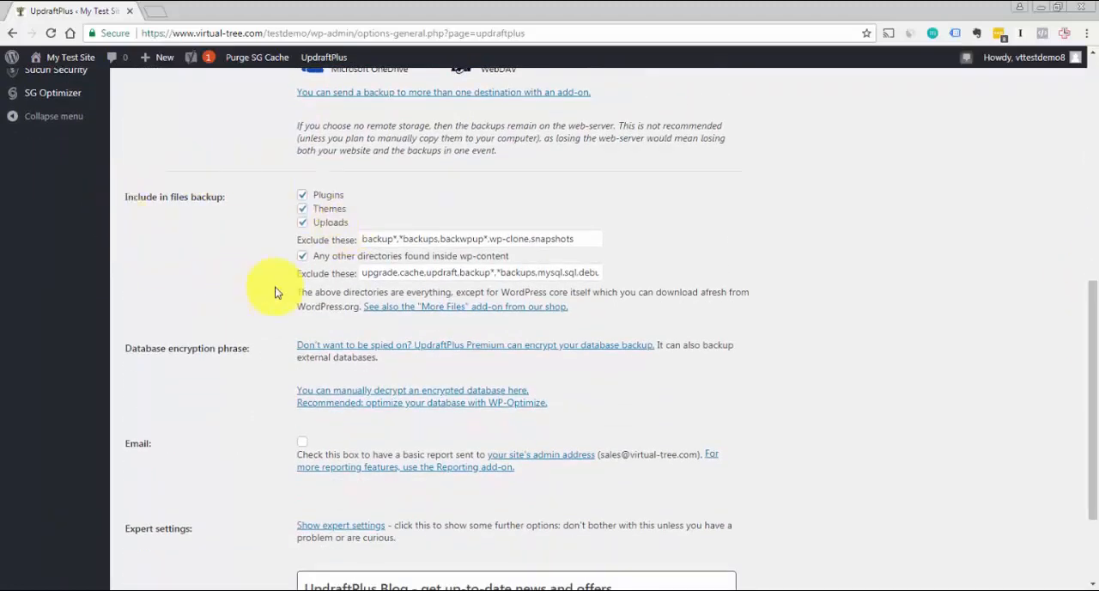
# Switch on the basic backup report sent to the site's admin address, and switch it off again
pyautogui.moveTo(392, 273)
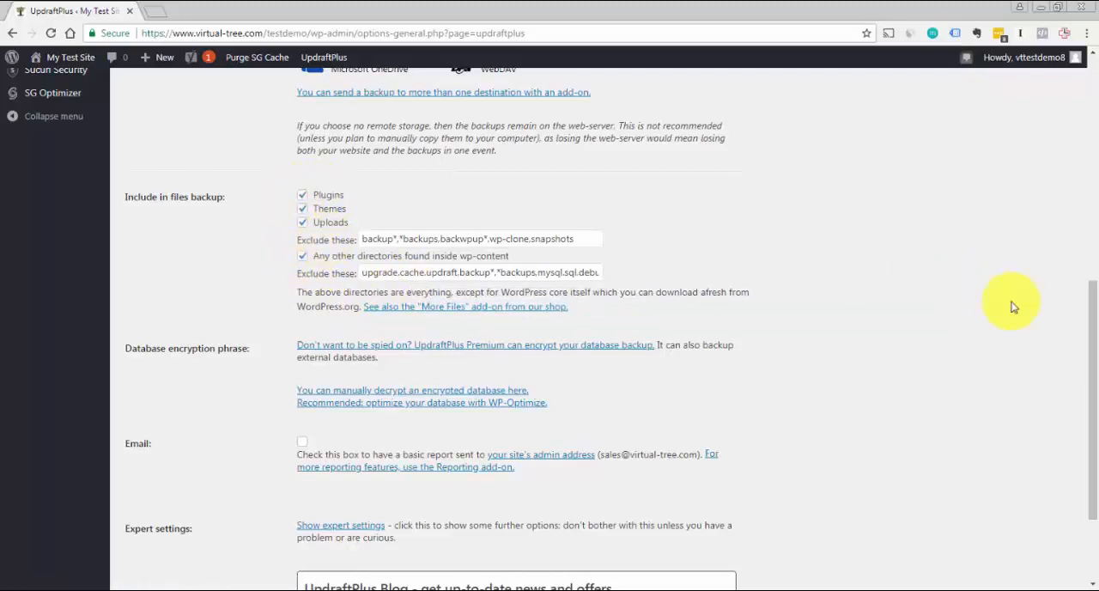
pyautogui.moveTo(1086, 336); pyautogui.dragTo(1088, 401)
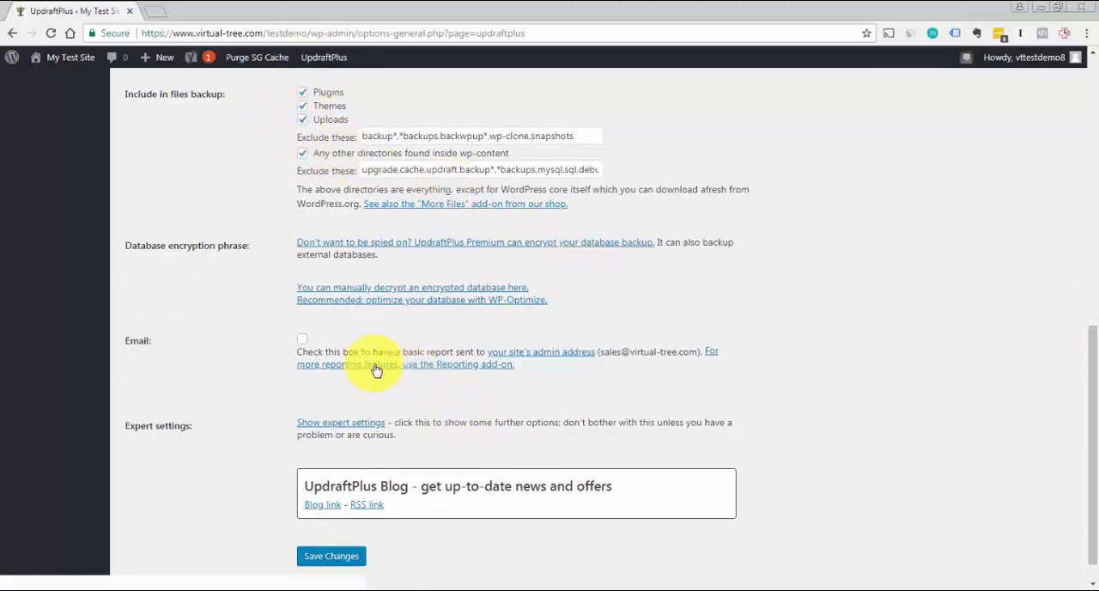
pyautogui.click(303, 343)
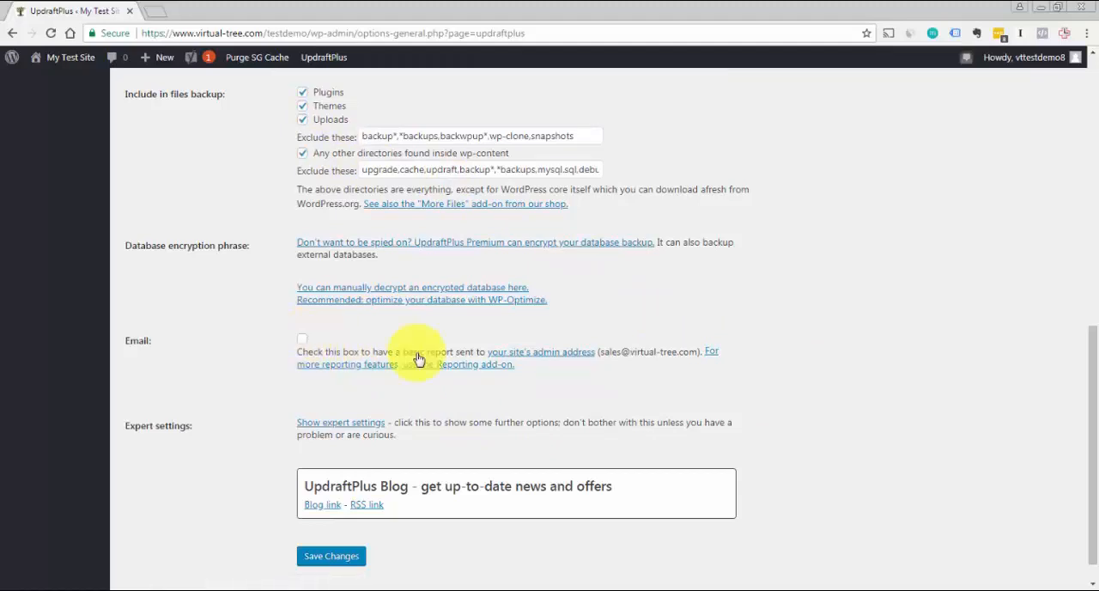
pyautogui.scroll(-1, 1092, 400)
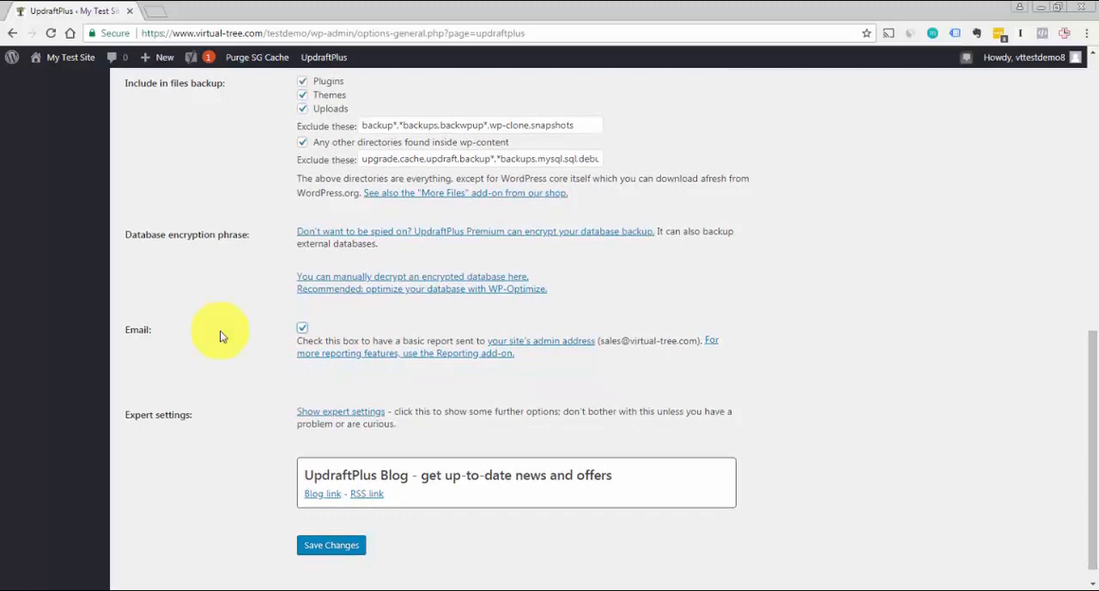
pyautogui.click(304, 329)
pyautogui.scroll(-1, 1096, 436)
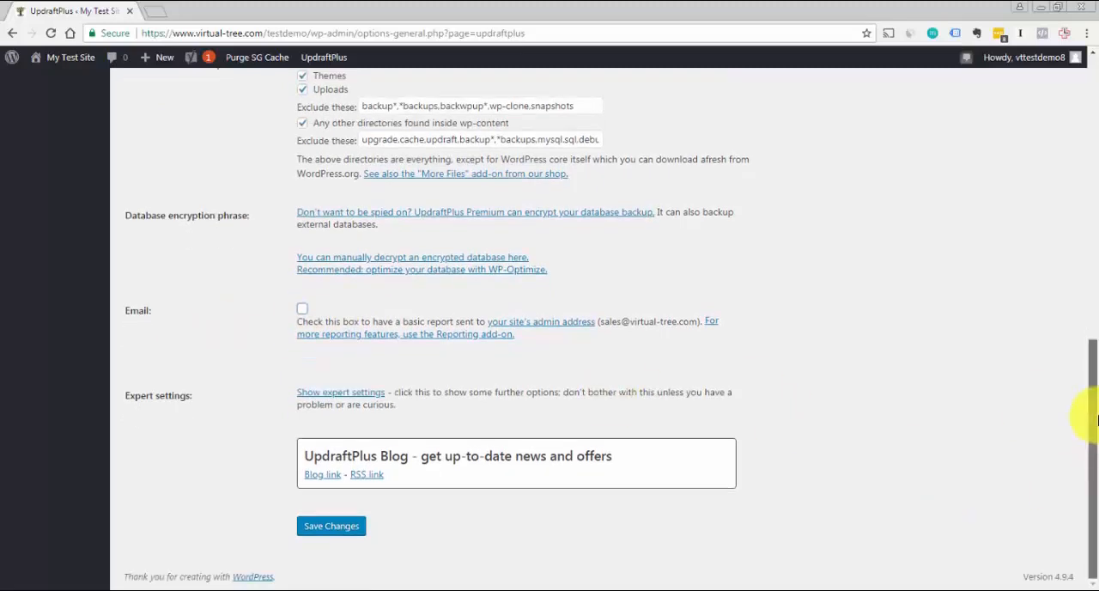
# Open the UpdraftPlus advanced tools and view the site information and the lock settings
pyautogui.scroll(1, 1079, 412)
pyautogui.scroll(-1, 1073, 425)
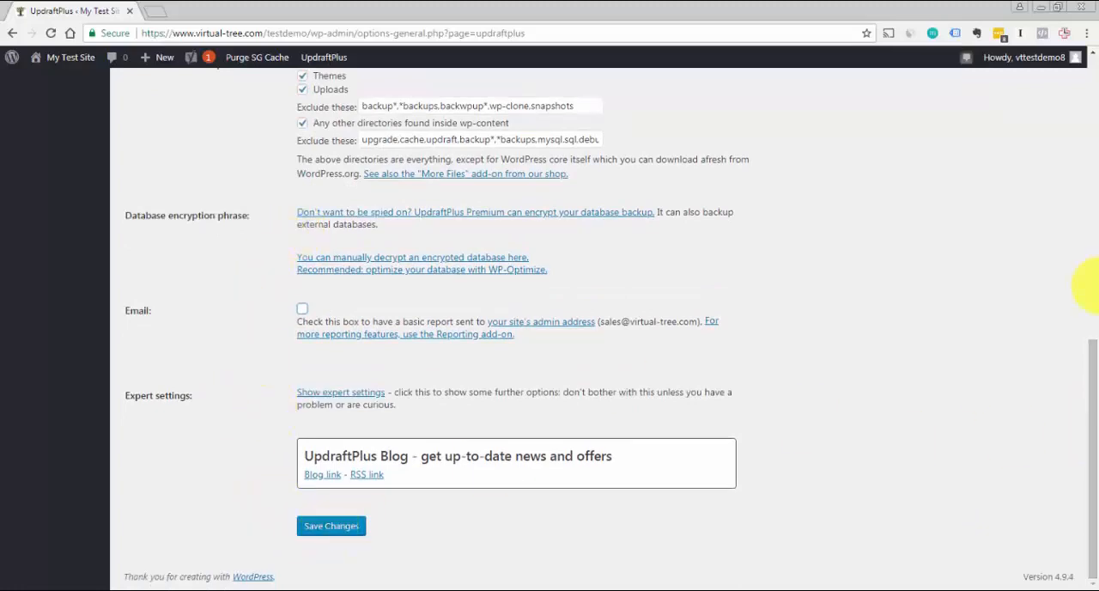
pyautogui.scroll(8, 1088, 284)
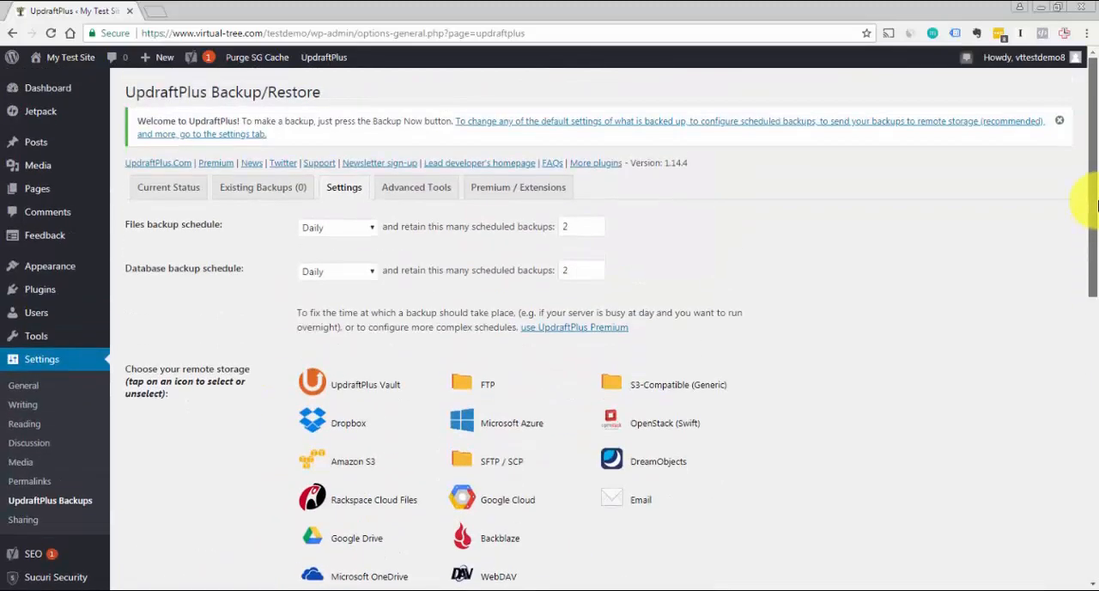
pyautogui.click(416, 194)
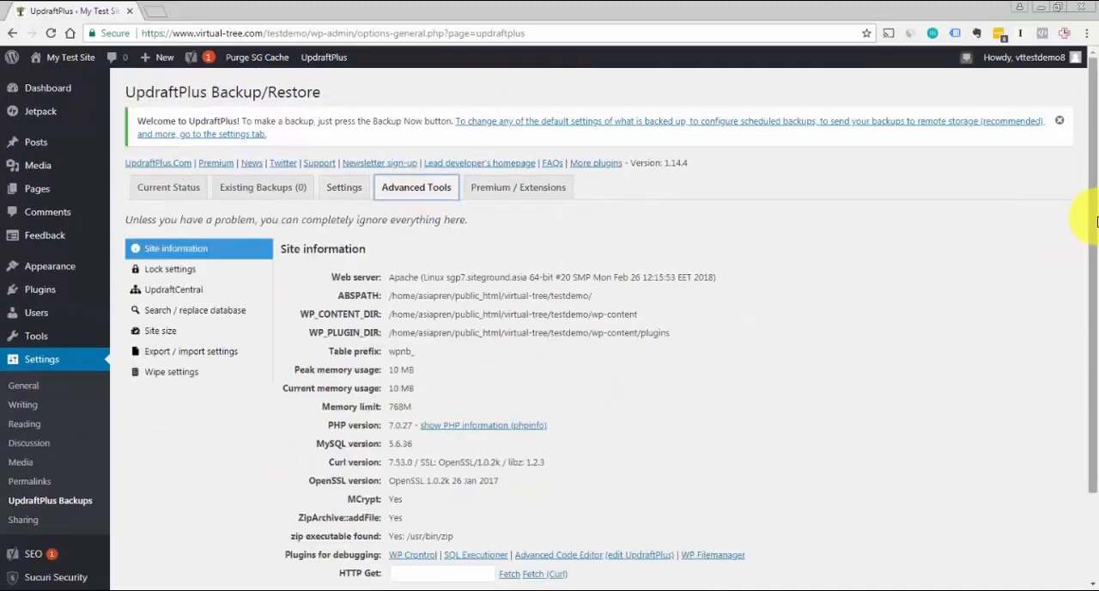
pyautogui.moveTo(1095, 221); pyautogui.dragTo(1096, 295)
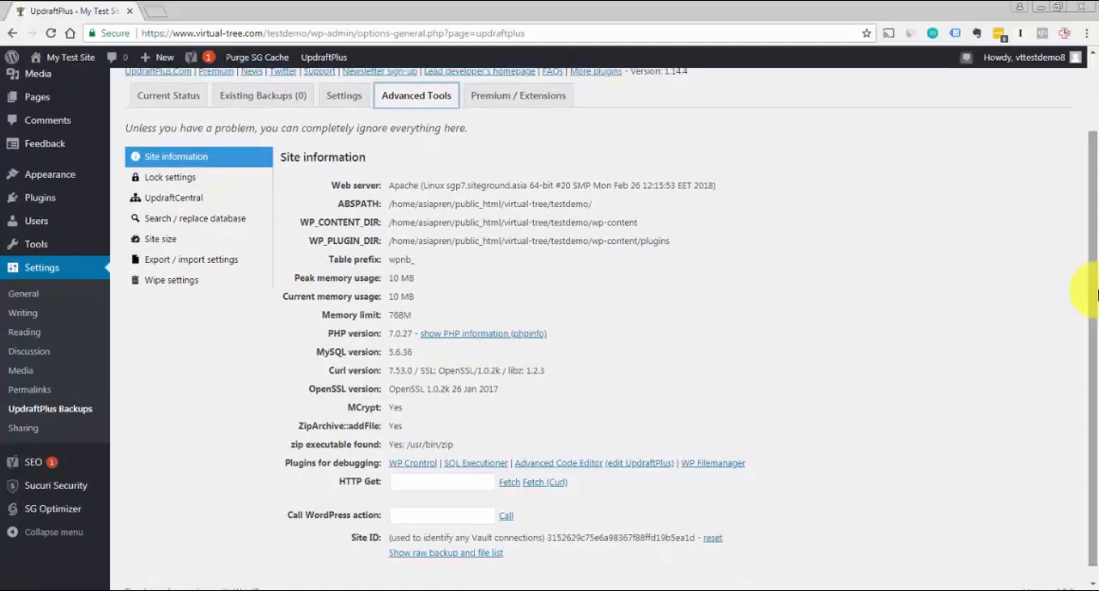
pyautogui.click(177, 177)
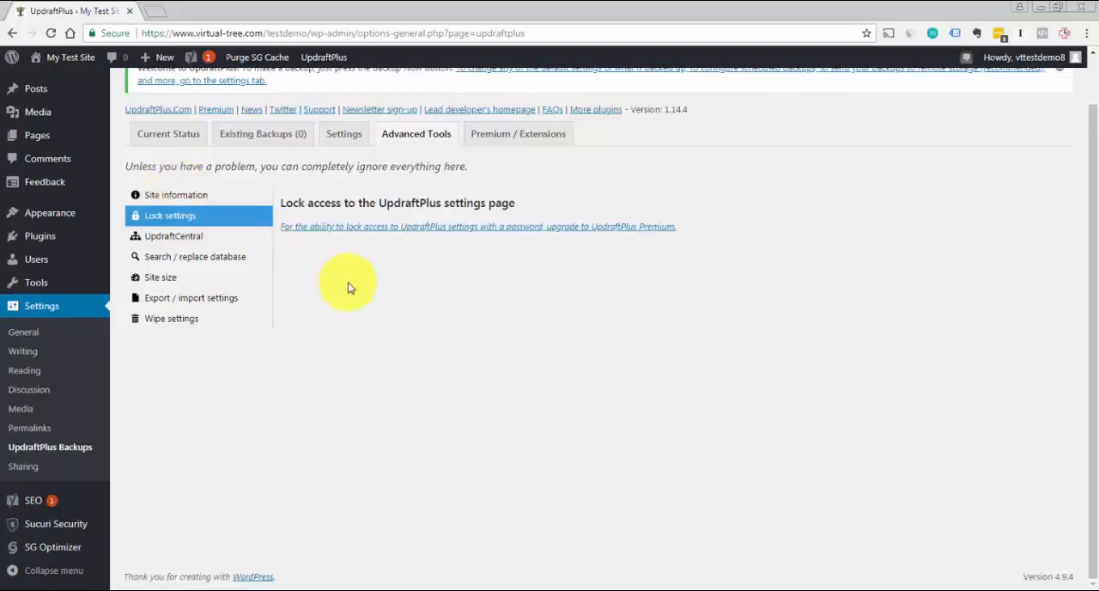
# View the UpdraftCentral, search/replace database, site size, export/import settings and wipe settings tools in UpdraftPlus
pyautogui.click(203, 239)
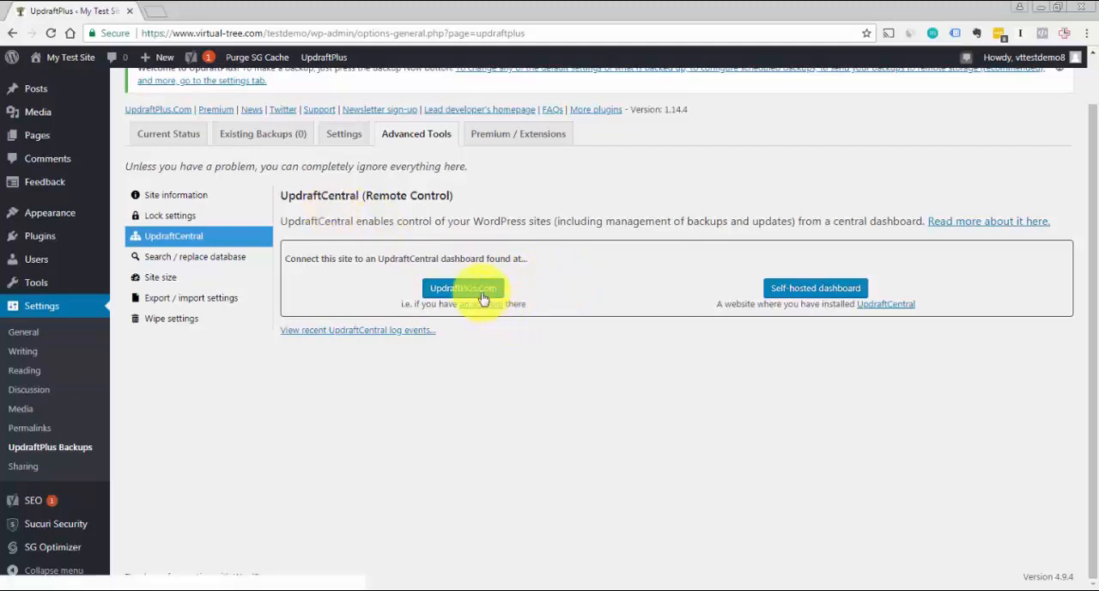
pyautogui.click(219, 256)
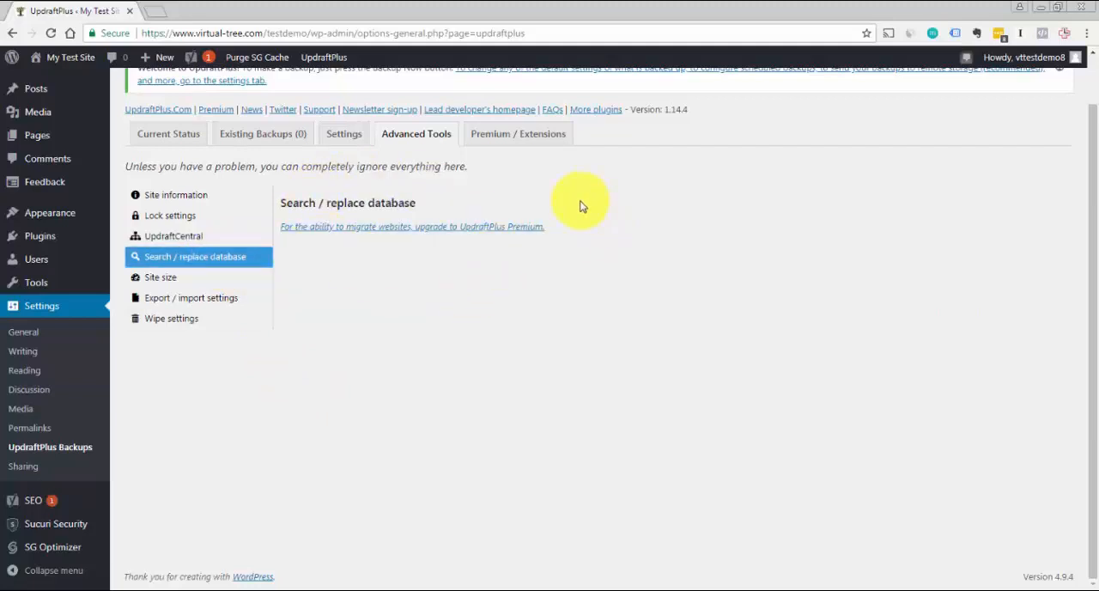
pyautogui.click(166, 282)
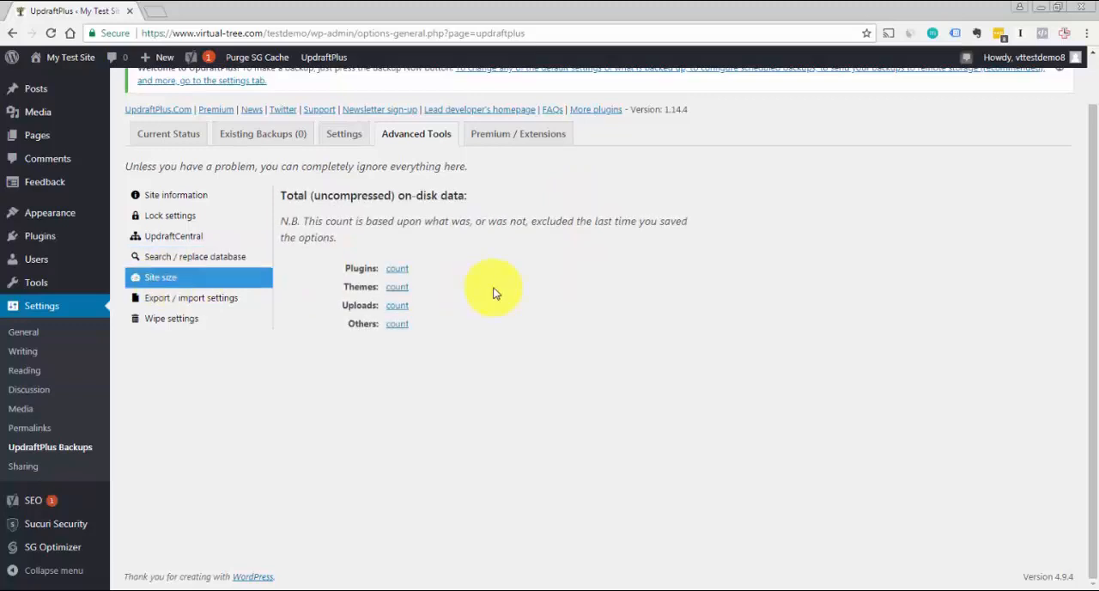
pyautogui.click(197, 297)
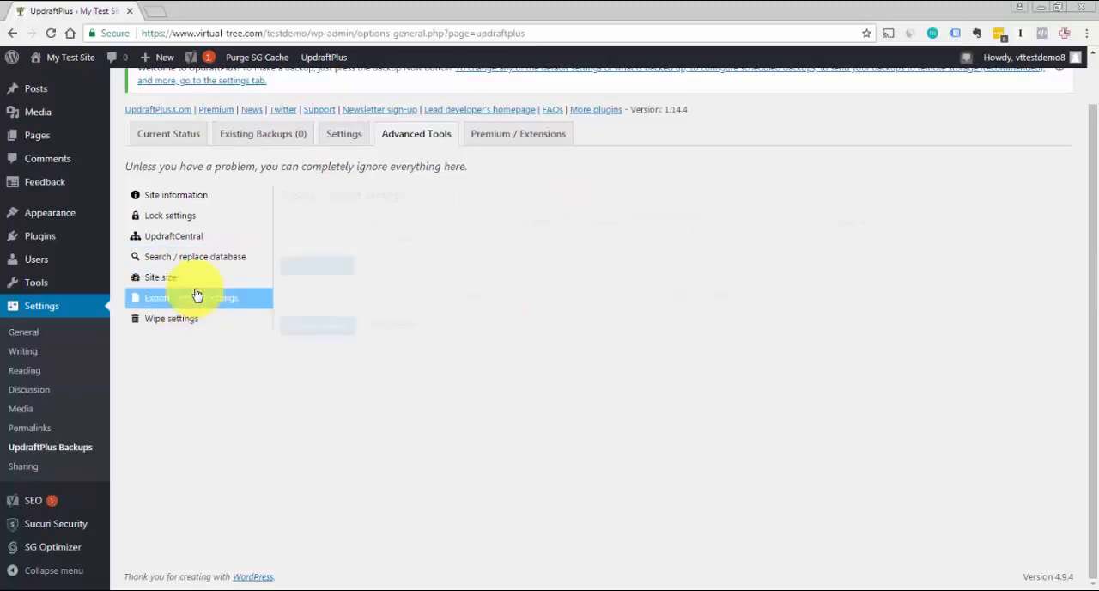
pyautogui.click(200, 321)
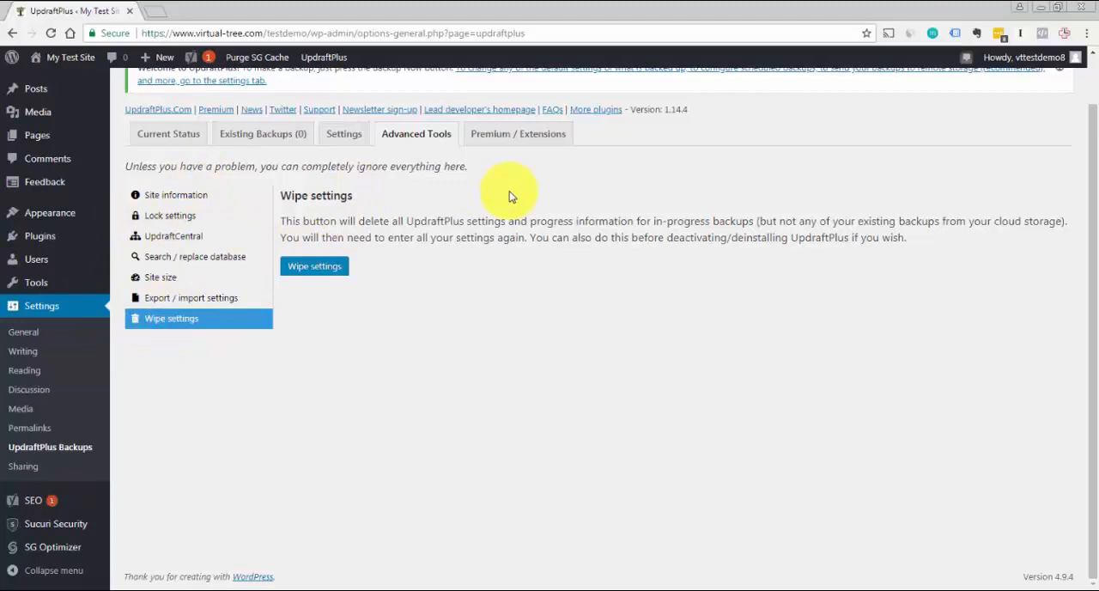
pyautogui.scroll(1, 1084, 155)
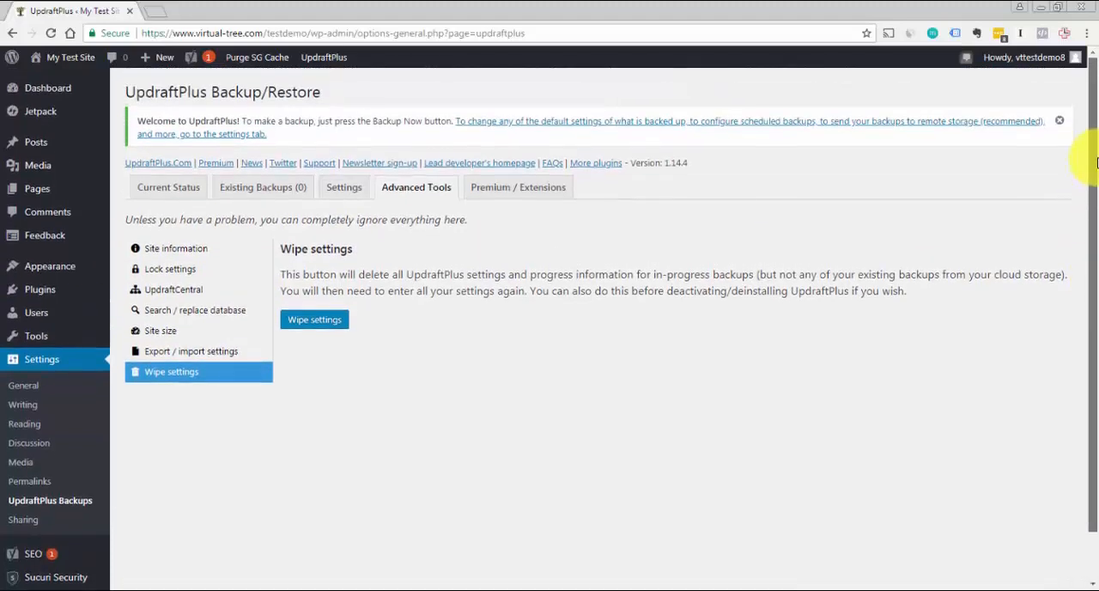
pyautogui.scroll(-1, 1090, 185)
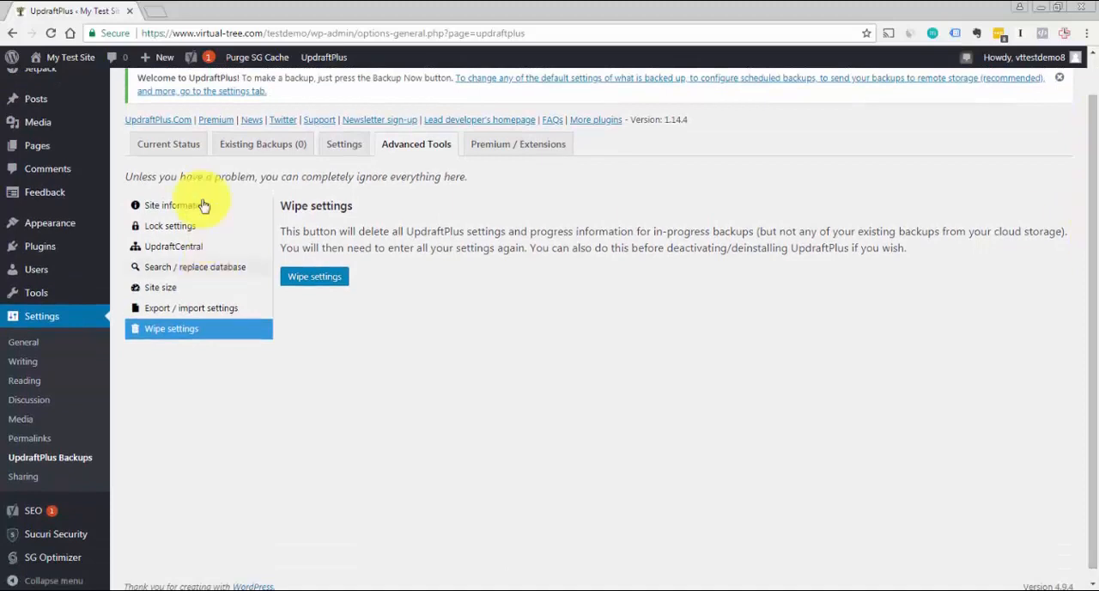
# Return to the UpdraftPlus settings and look over the backup schedules and remote storage choices
pyautogui.click(270, 154)
pyautogui.click(340, 142)
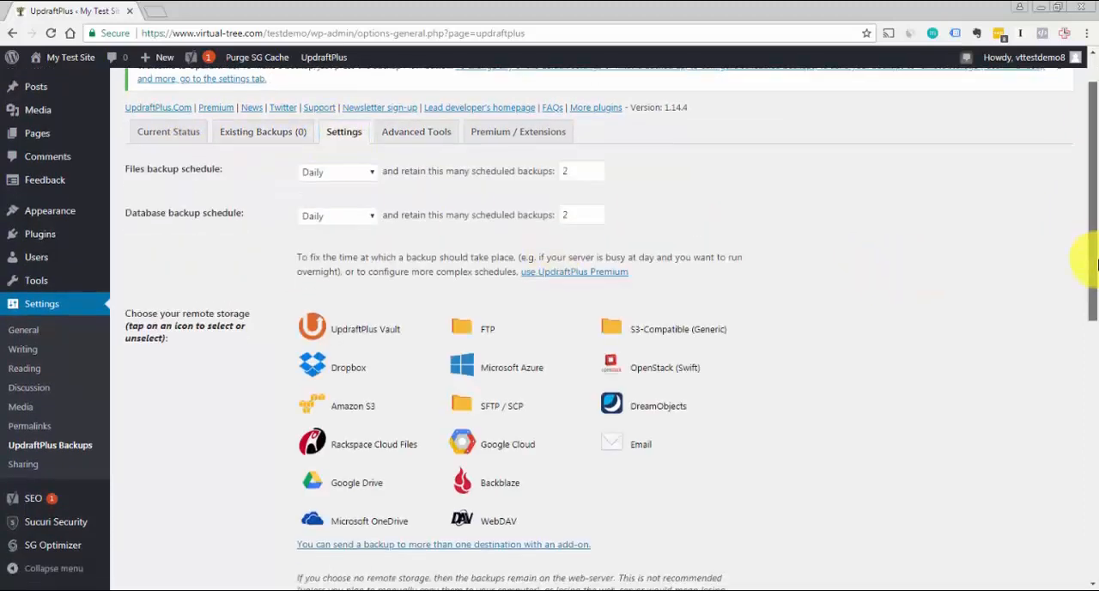
pyautogui.scroll(1, 1086, 236)
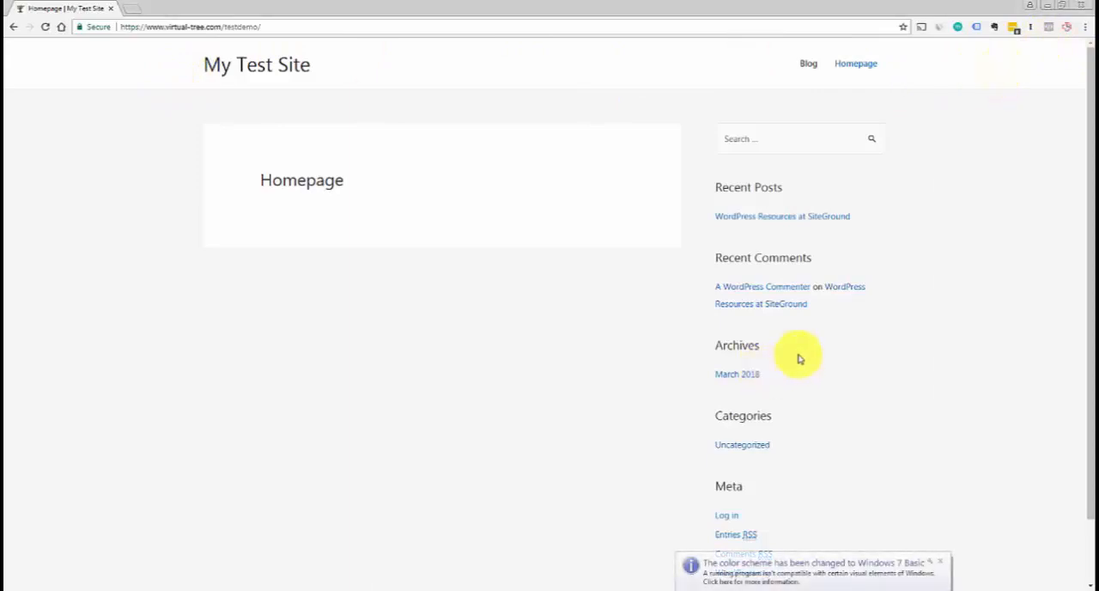
pyautogui.moveTo(1090, 317)
pyautogui.mouseDown()
pyautogui.moveTo(1082, 393)
pyautogui.moveTo(1086, 305)
pyautogui.mouseUp()
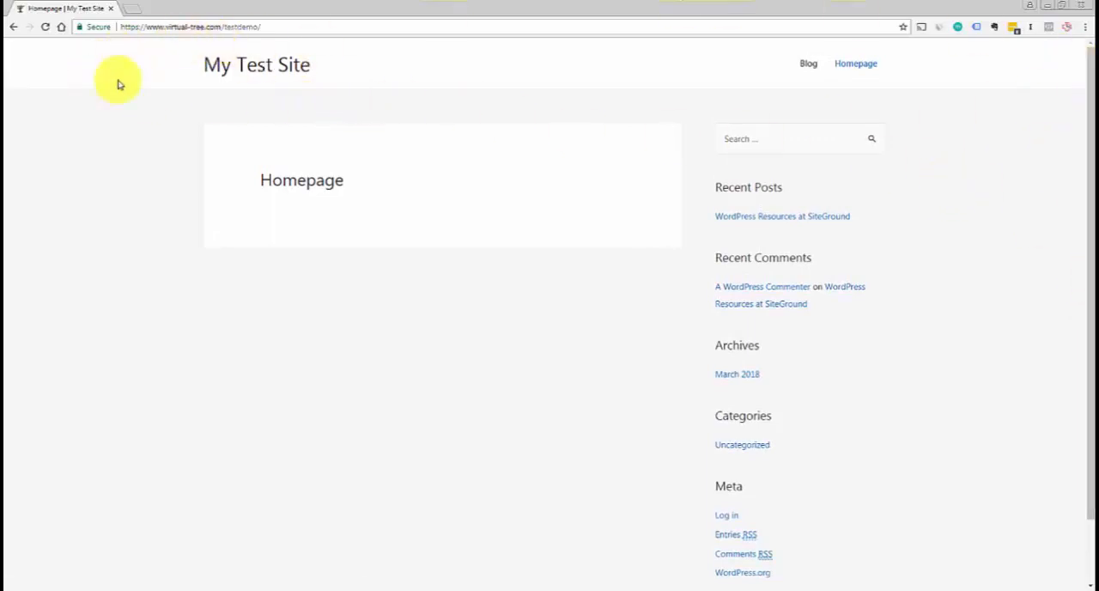
pyautogui.moveTo(1092, 129); pyautogui.dragTo(1090, 287)
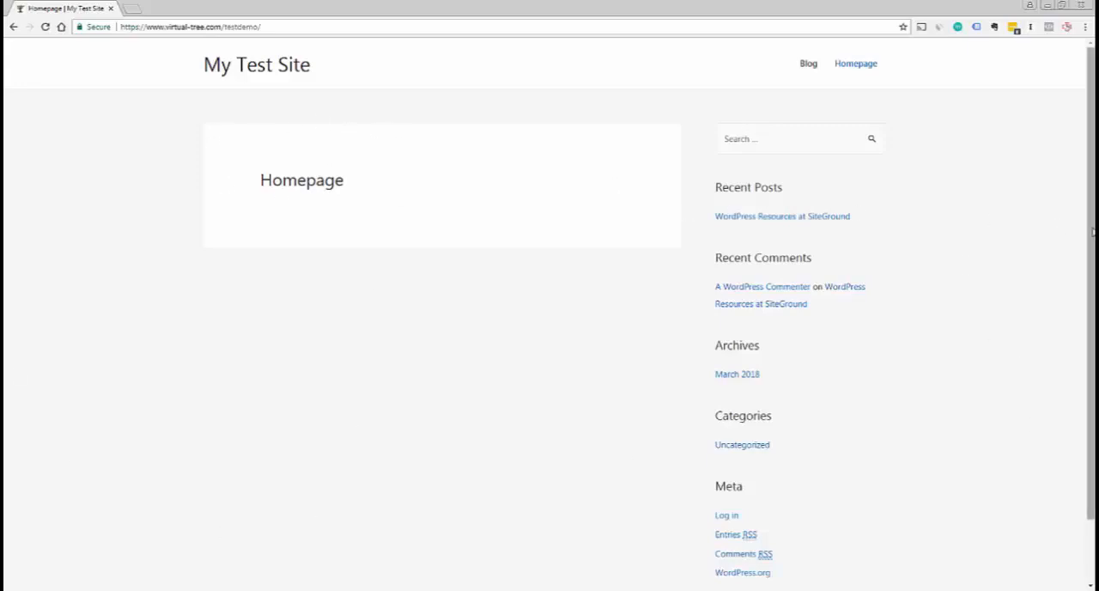
pyautogui.moveTo(1092, 230); pyautogui.dragTo(1093, 198)
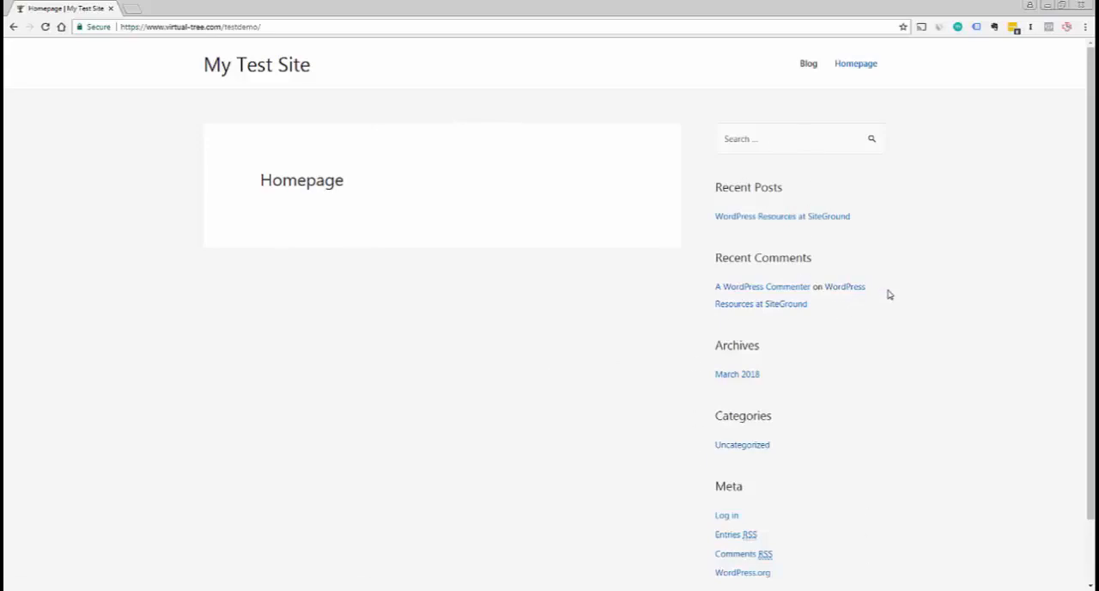
pyautogui.scroll(-1, 1090, 309)
pyautogui.scroll(1, 790, 247)
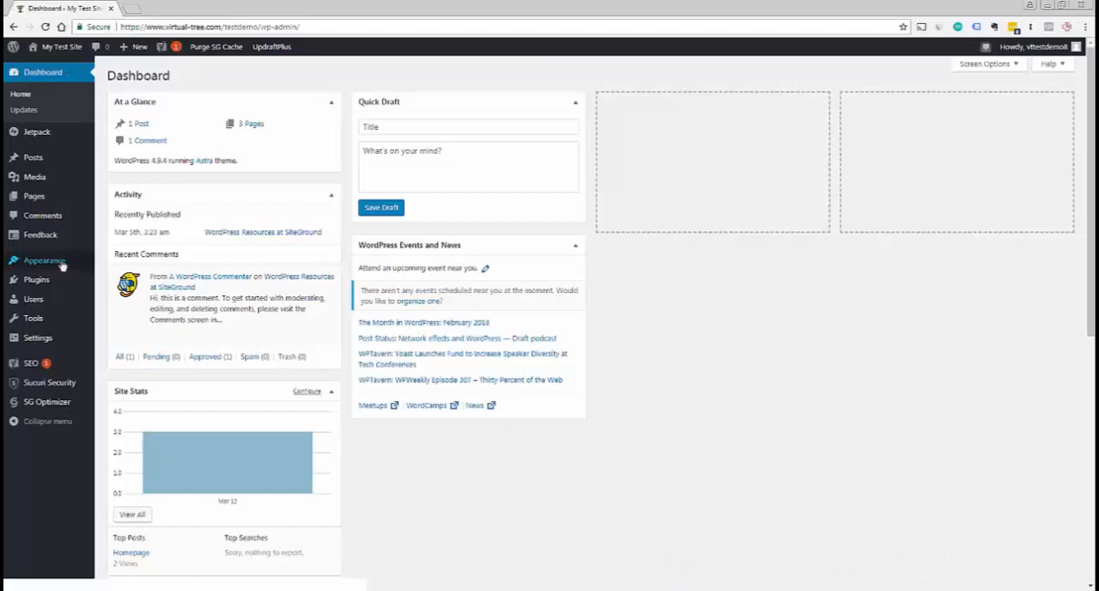
# Open the site's Widgets page and expand the Header area and the Search widget in the Main Sidebar
pyautogui.moveTo(57, 268)
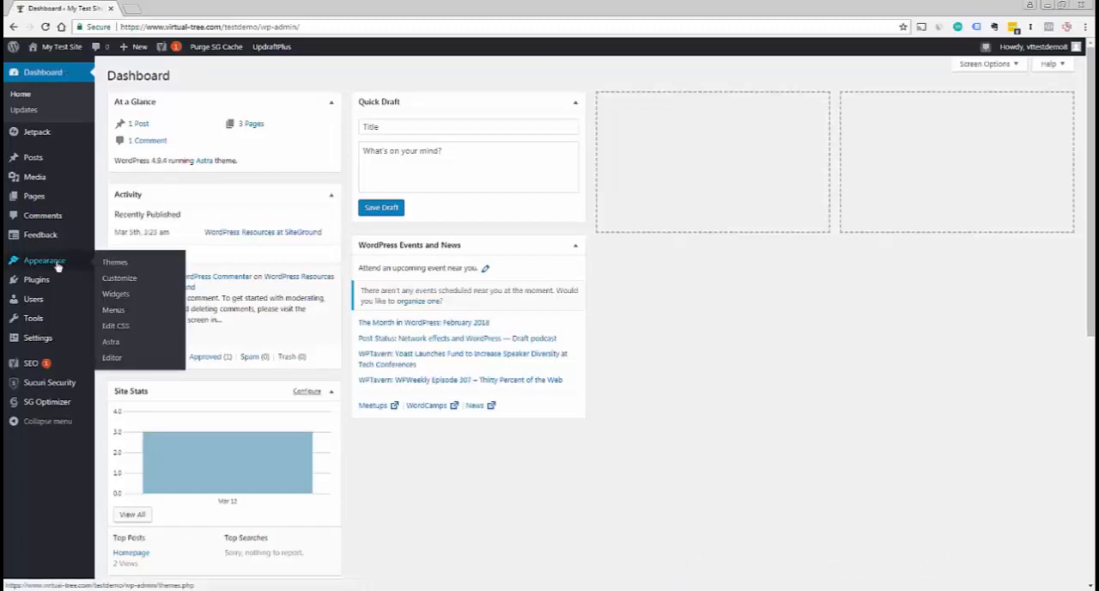
pyautogui.click(115, 294)
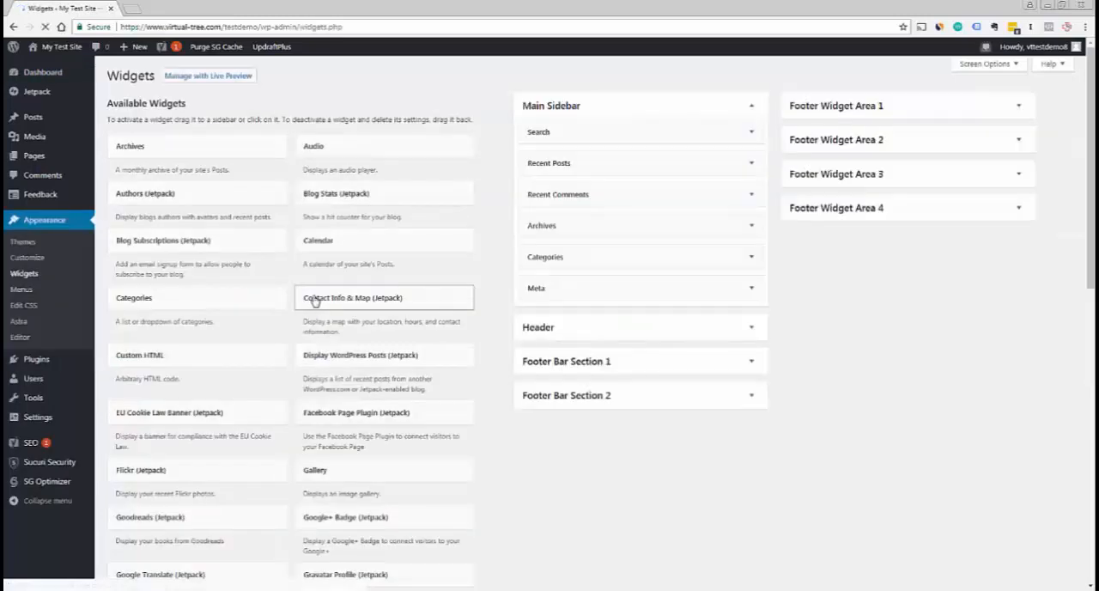
pyautogui.click(752, 330)
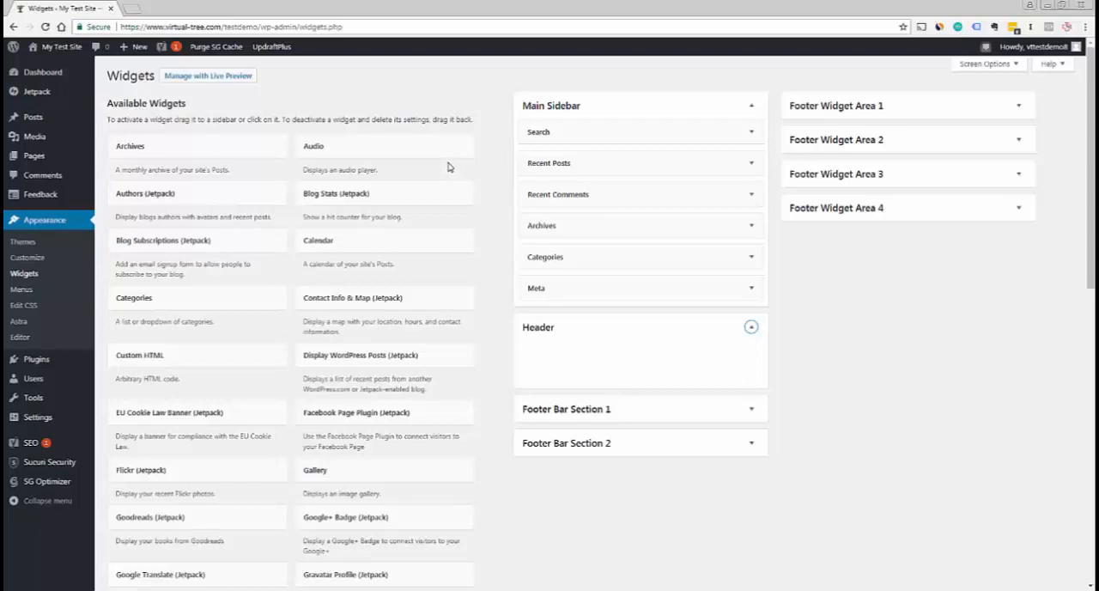
pyautogui.click(751, 134)
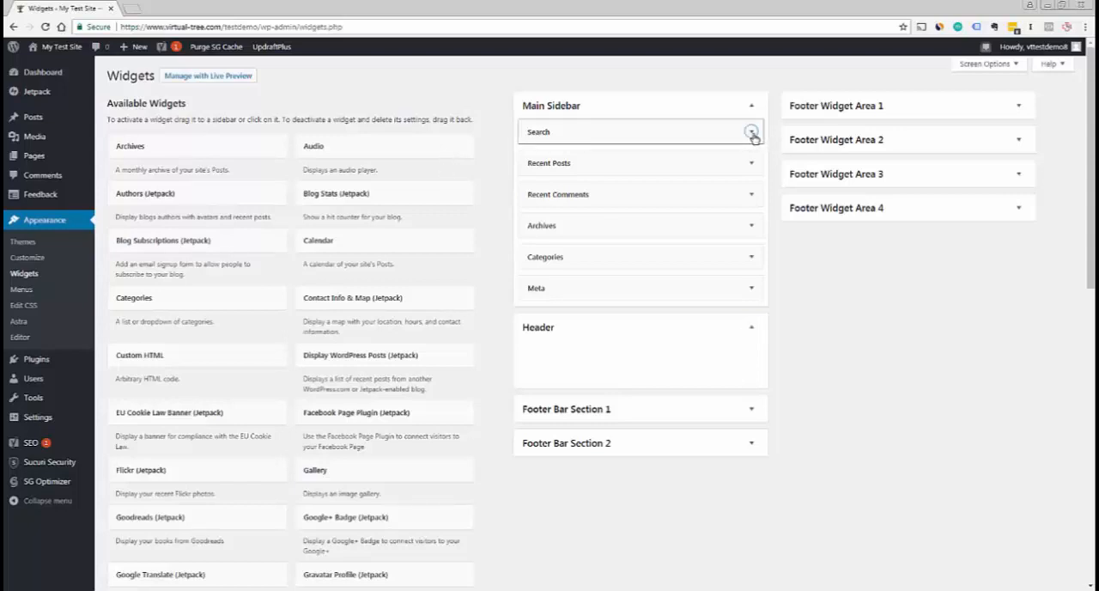
# View the site's homepage in a new tab, locate the sidebar's search box, and return to the Widgets page
pyautogui.rightClick(47, 54)
pyautogui.click(51, 71)
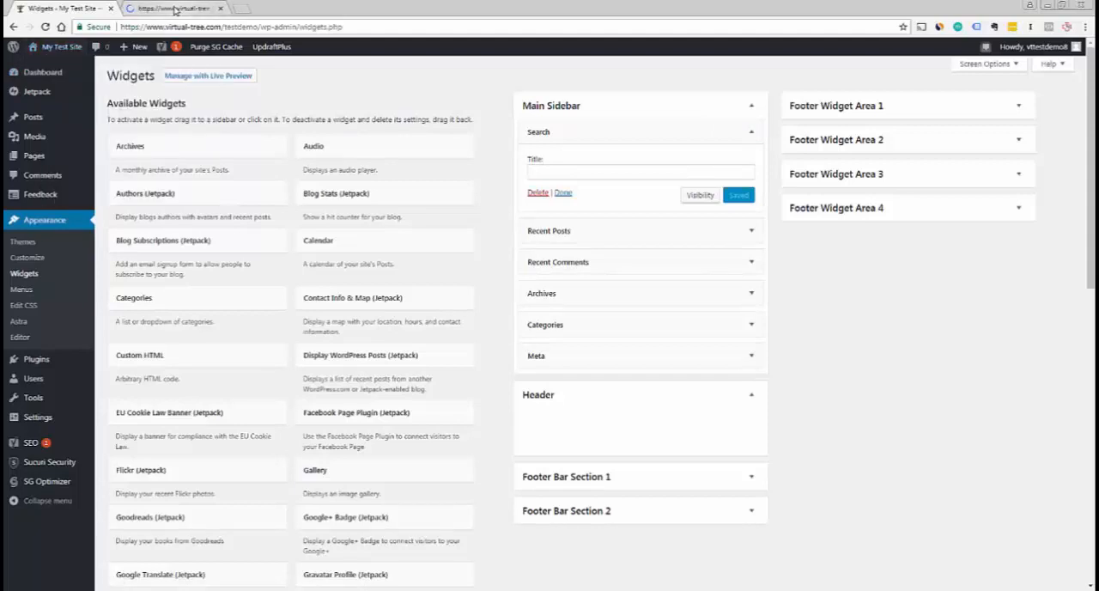
pyautogui.click(174, 9)
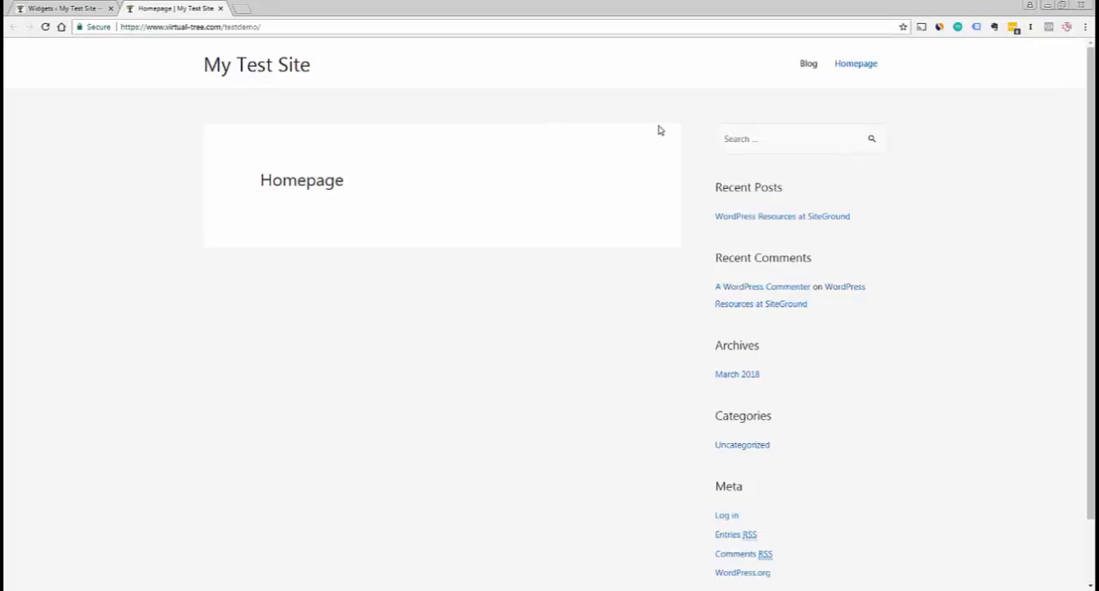
pyautogui.click(759, 136)
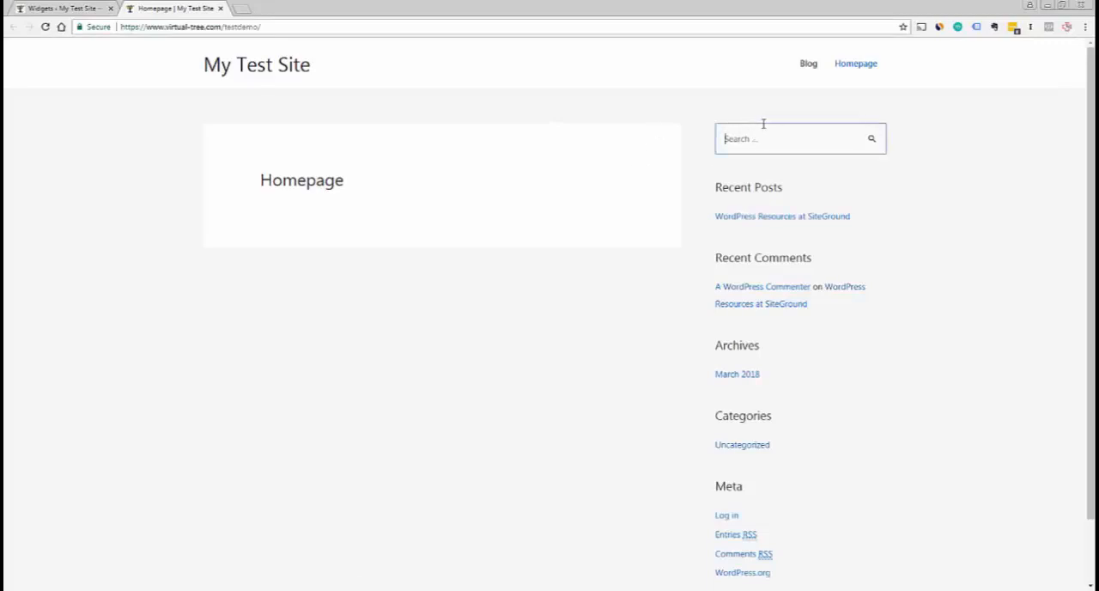
pyautogui.click(88, 10)
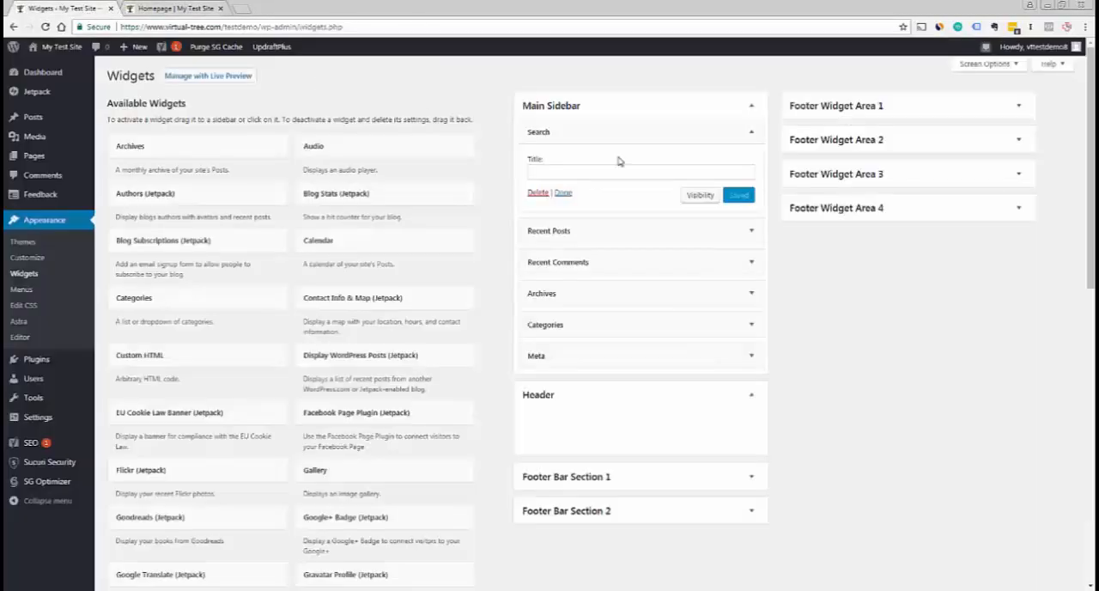
# Title the Main Sidebar's Search widget "Search", save it, and check the sidebar on the reloaded homepage
pyautogui.click(546, 132)
pyautogui.click(750, 132)
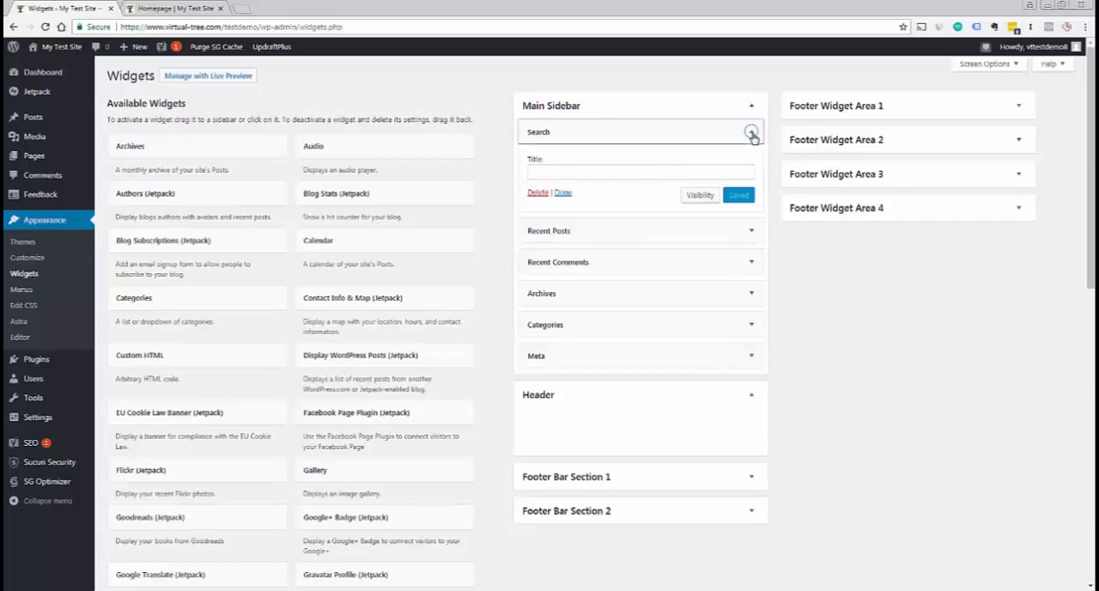
pyautogui.click(728, 173)
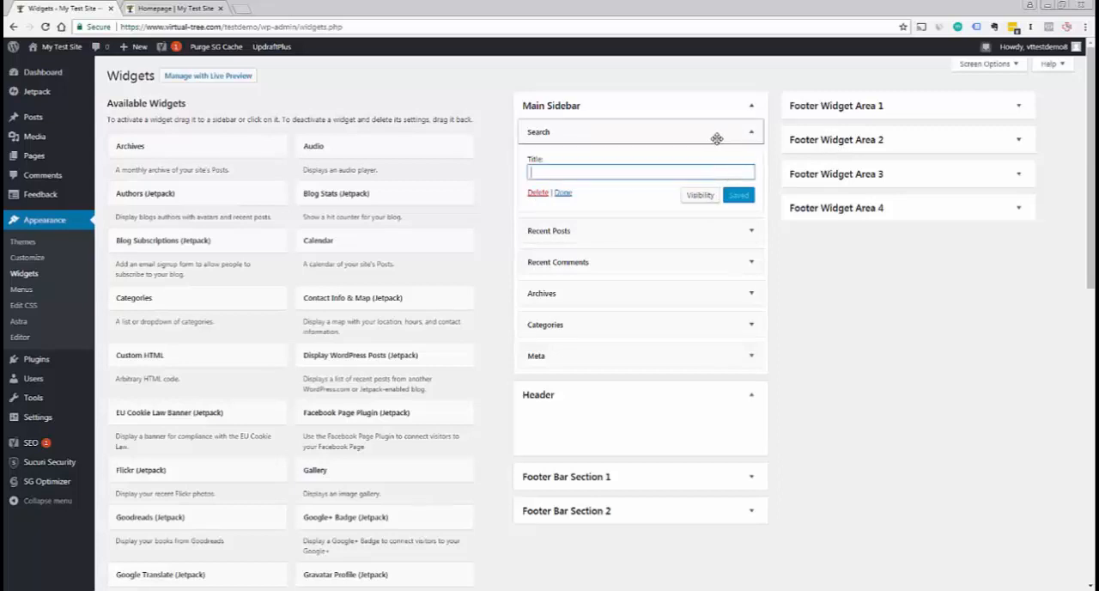
pyautogui.write('Search')
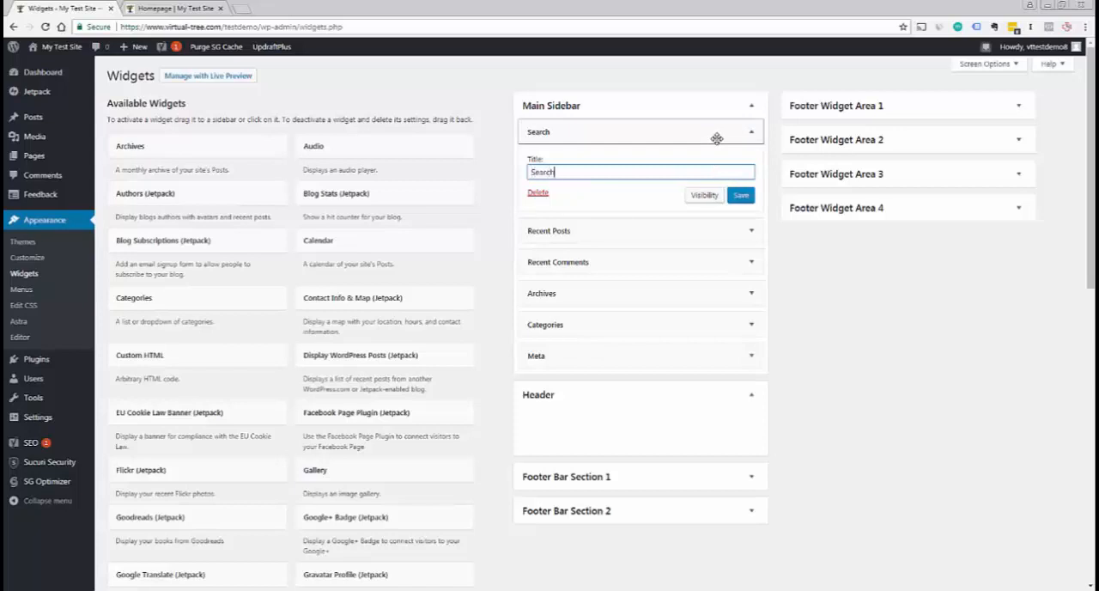
pyautogui.click(740, 194)
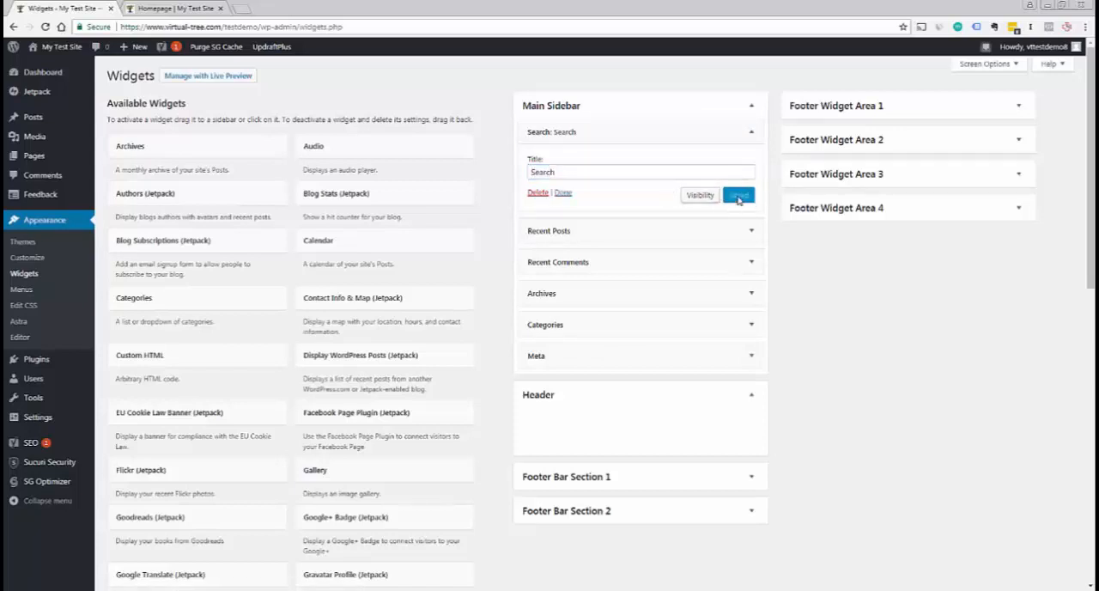
pyautogui.click(125, 10)
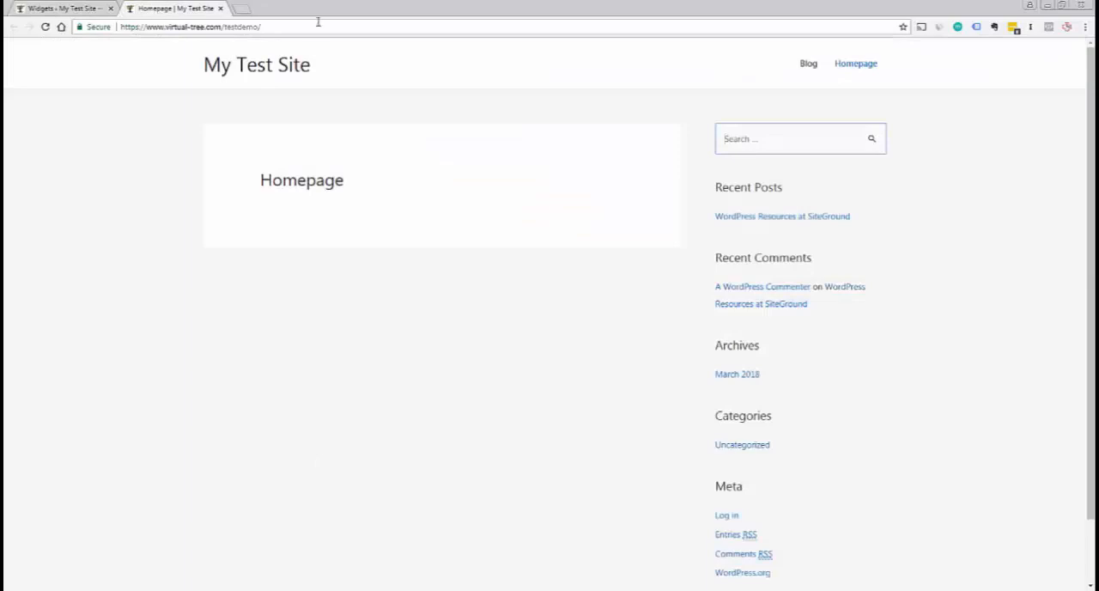
pyautogui.press('F5')
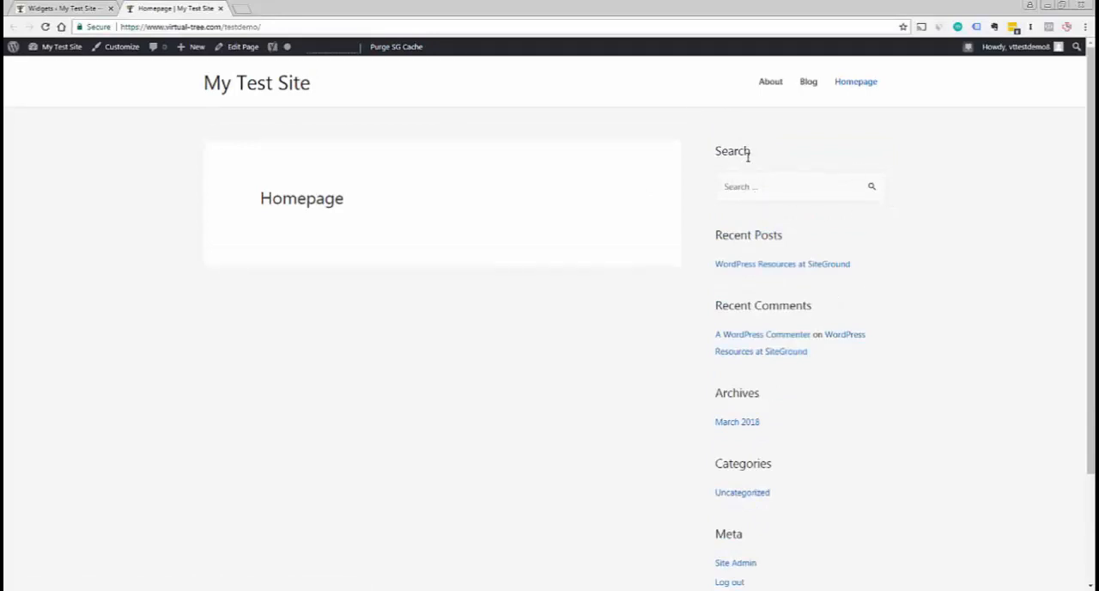
# Delete the Search widget from the Main Sidebar and check the sidebar on the reloaded homepage
pyautogui.click(95, 10)
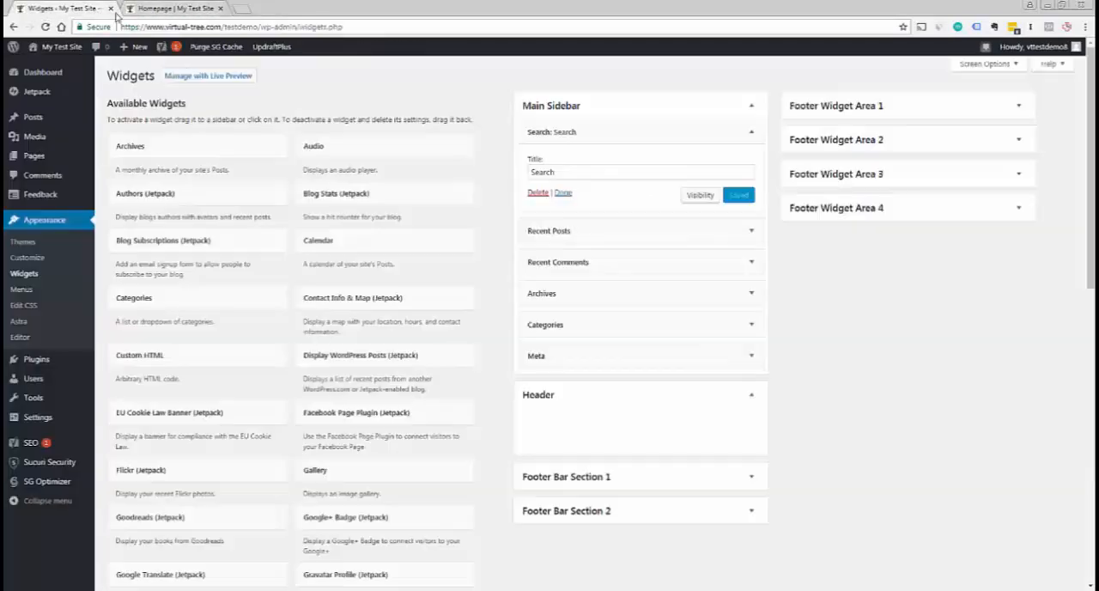
pyautogui.click(536, 196)
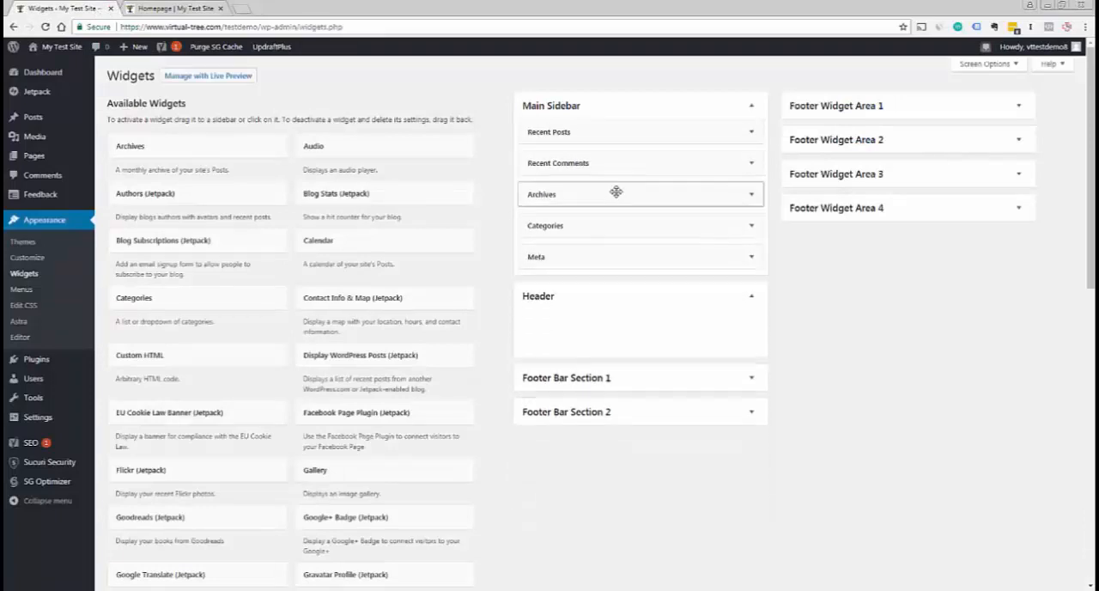
pyautogui.click(170, 10)
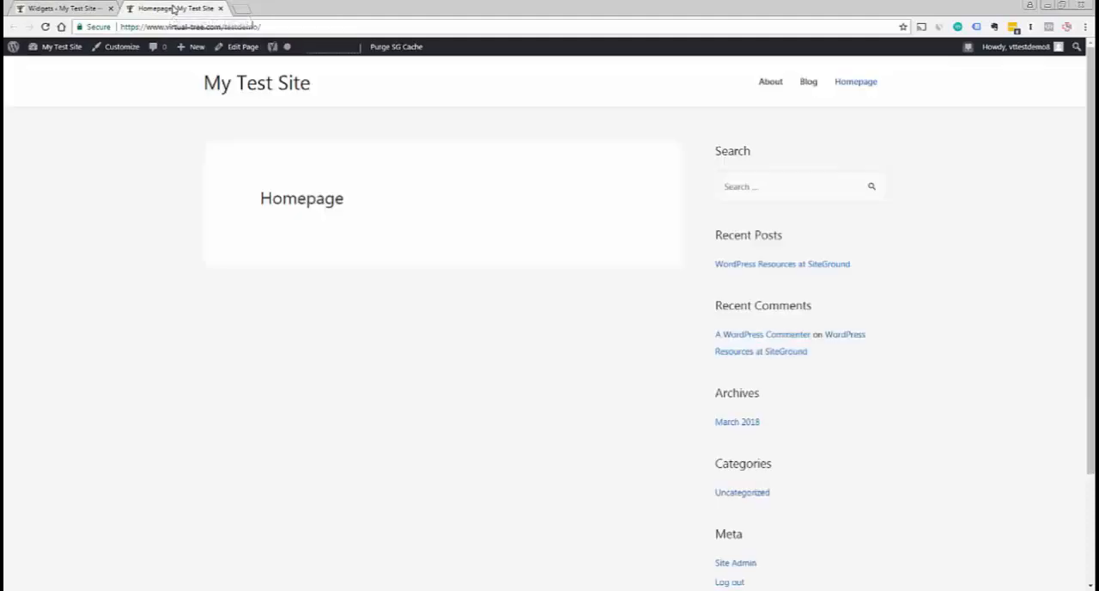
pyautogui.press('F5')
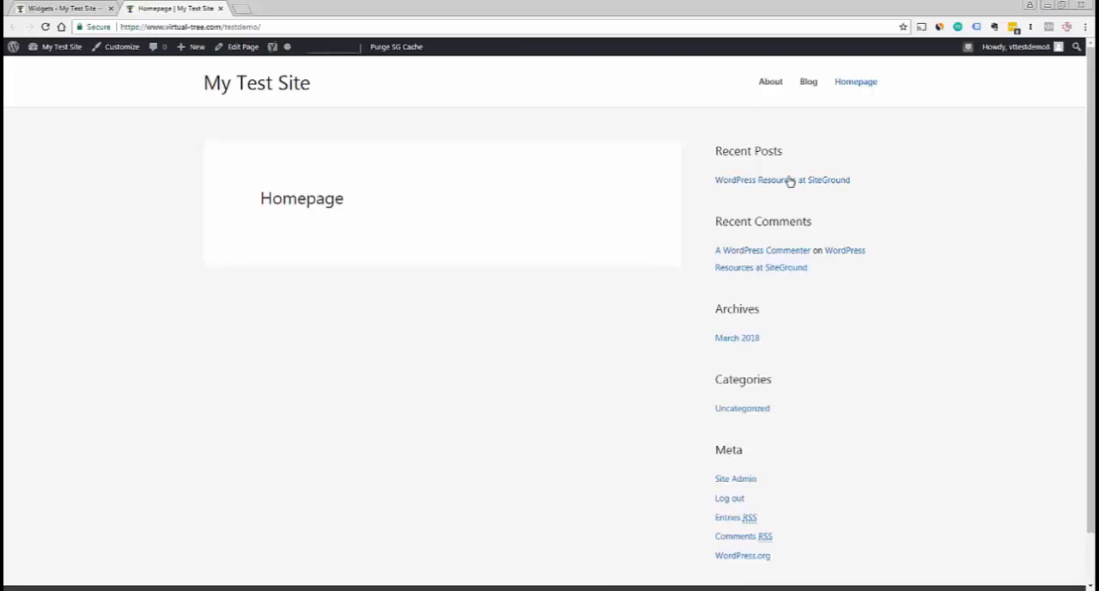
# Add a Calendar widget below Meta in the Main Sidebar, title it "Calendar" and save it
pyautogui.click(62, 9)
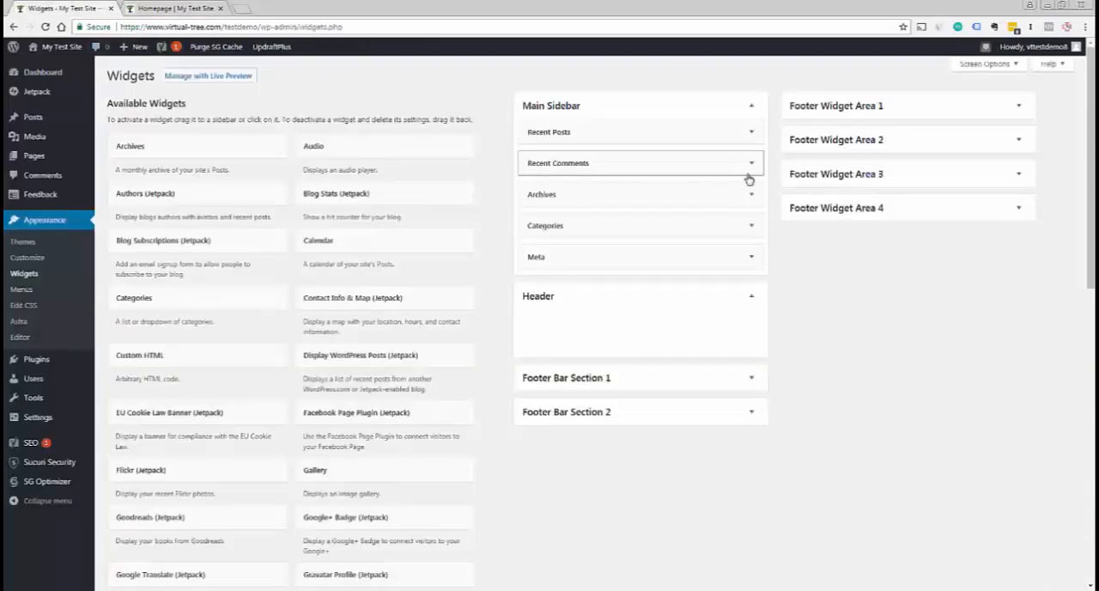
pyautogui.click(753, 260)
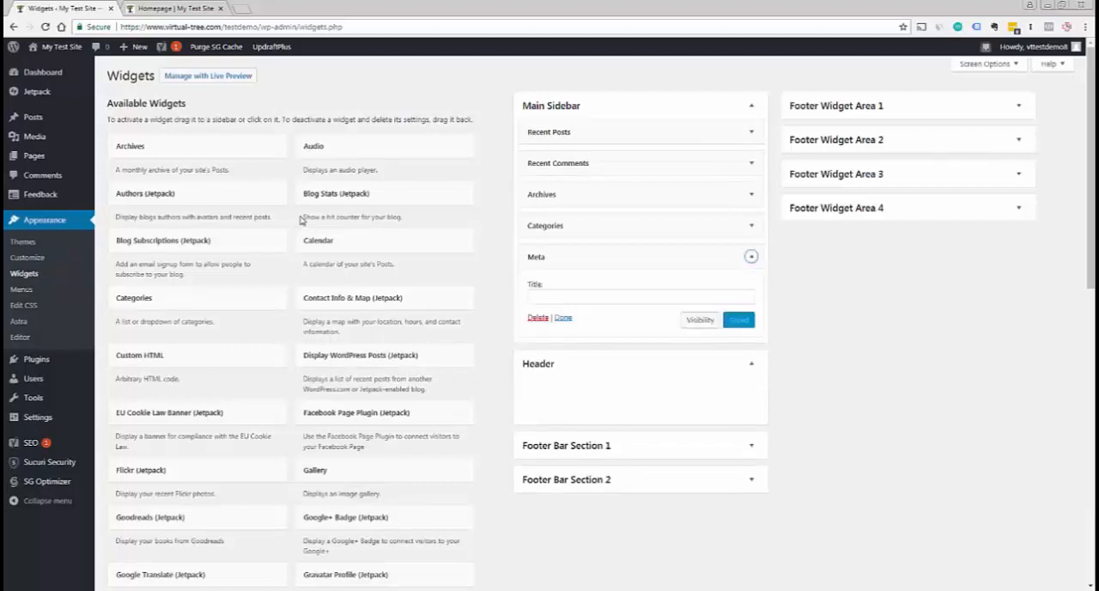
pyautogui.moveTo(305, 246); pyautogui.dragTo(554, 348)
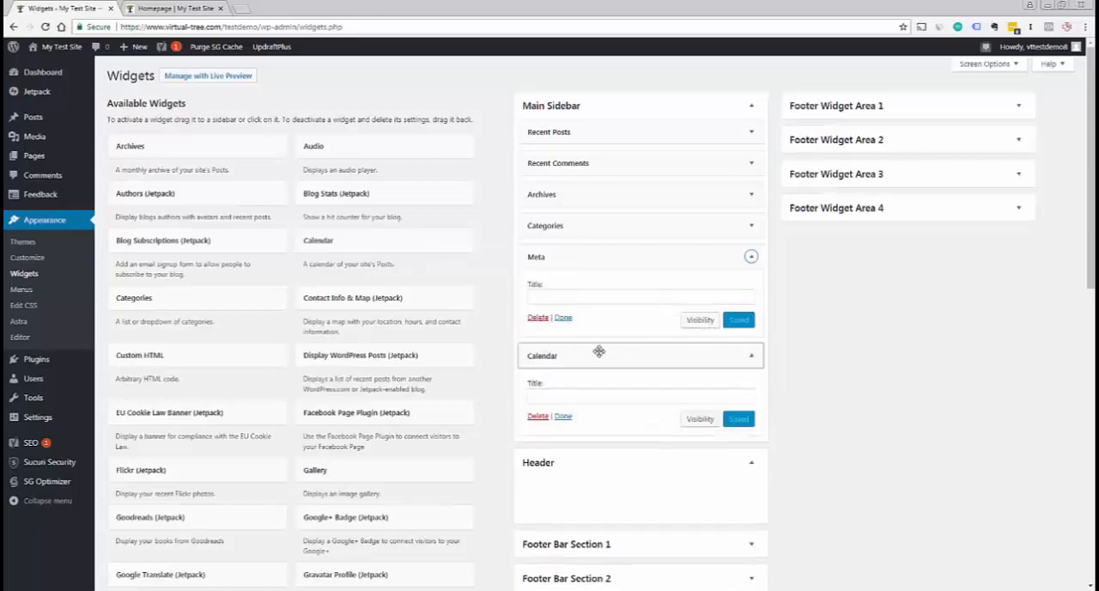
pyautogui.click(634, 391)
pyautogui.write('Calendar')
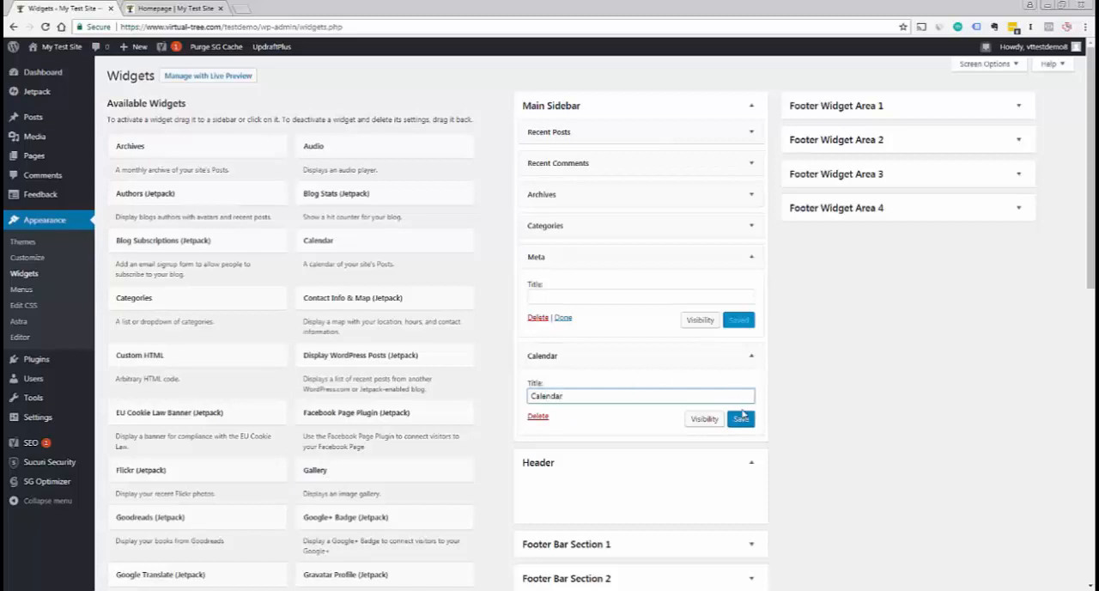
pyautogui.click(742, 417)
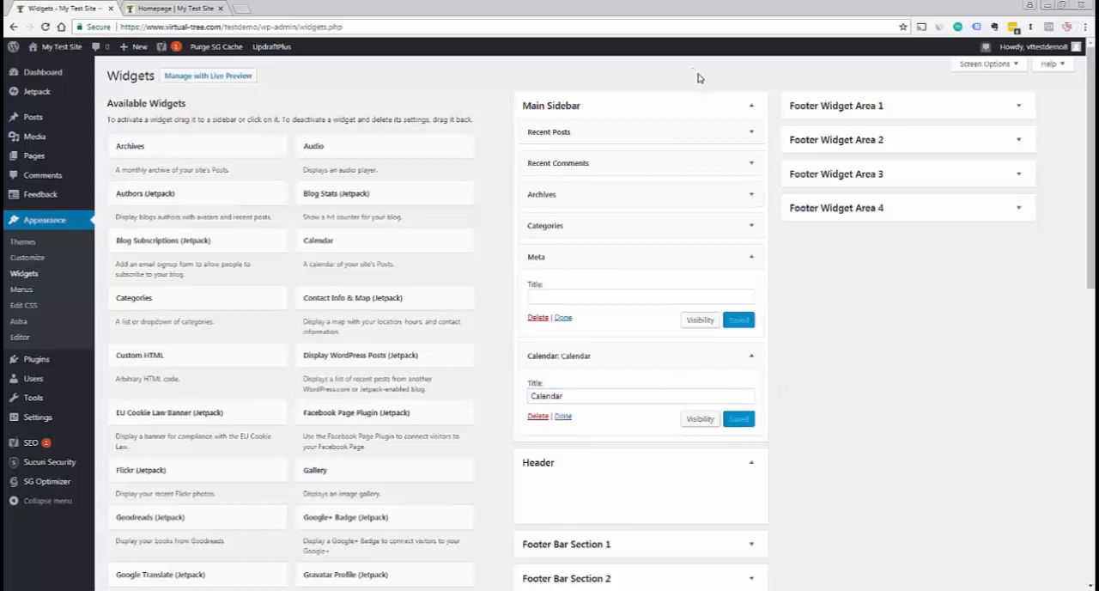
# Reload the homepage, view the calendar at the end of the sidebar, and return to the Widgets page
pyautogui.click(160, 10)
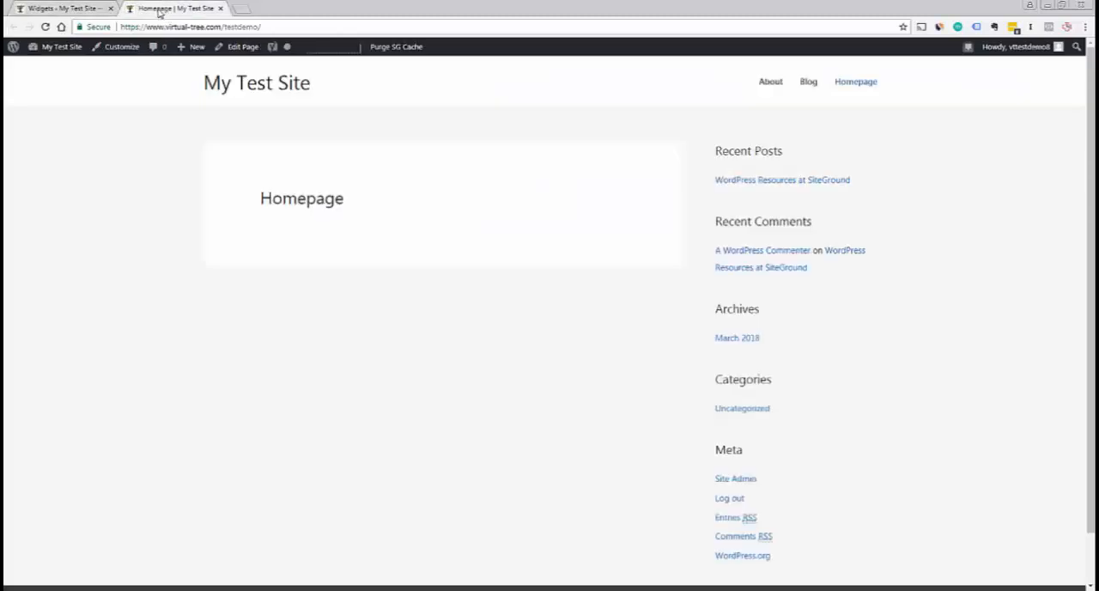
pyautogui.press('F5')
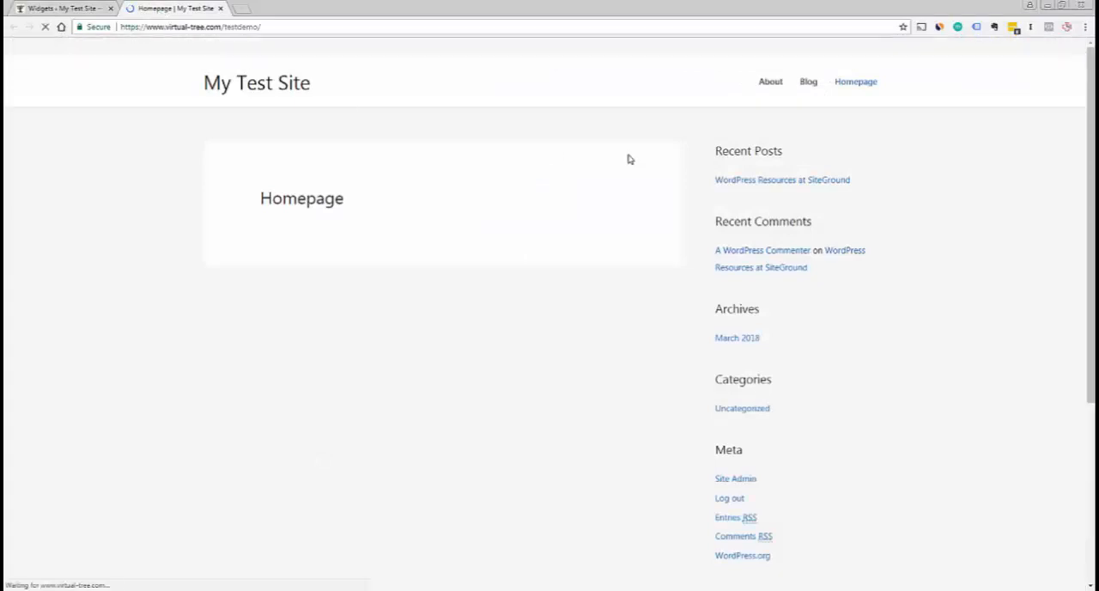
pyautogui.moveTo(1090, 318); pyautogui.dragTo(1091, 501)
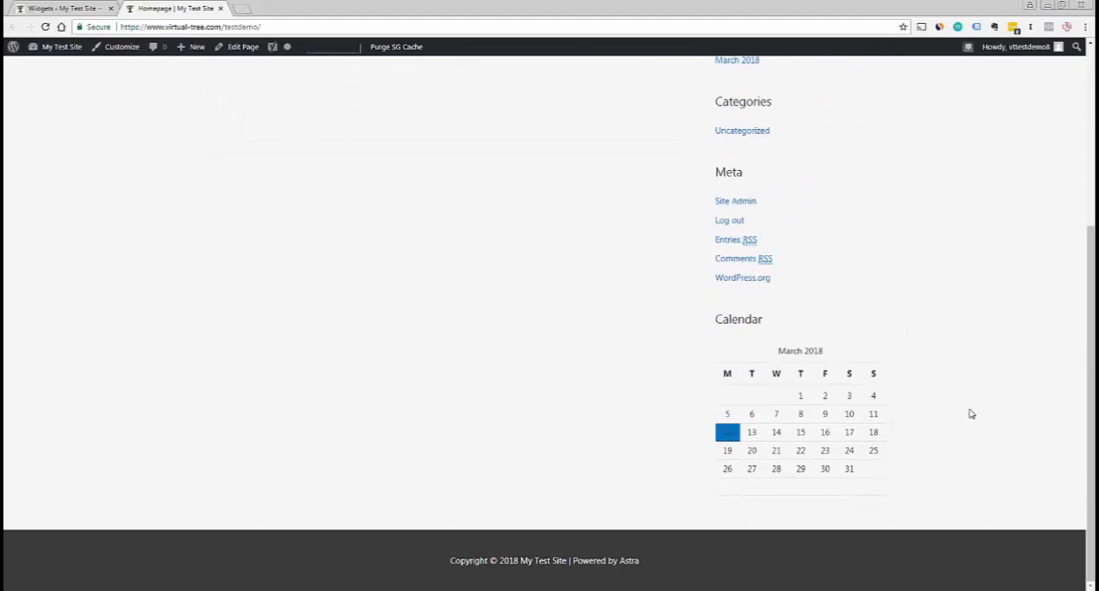
pyautogui.click(62, 6)
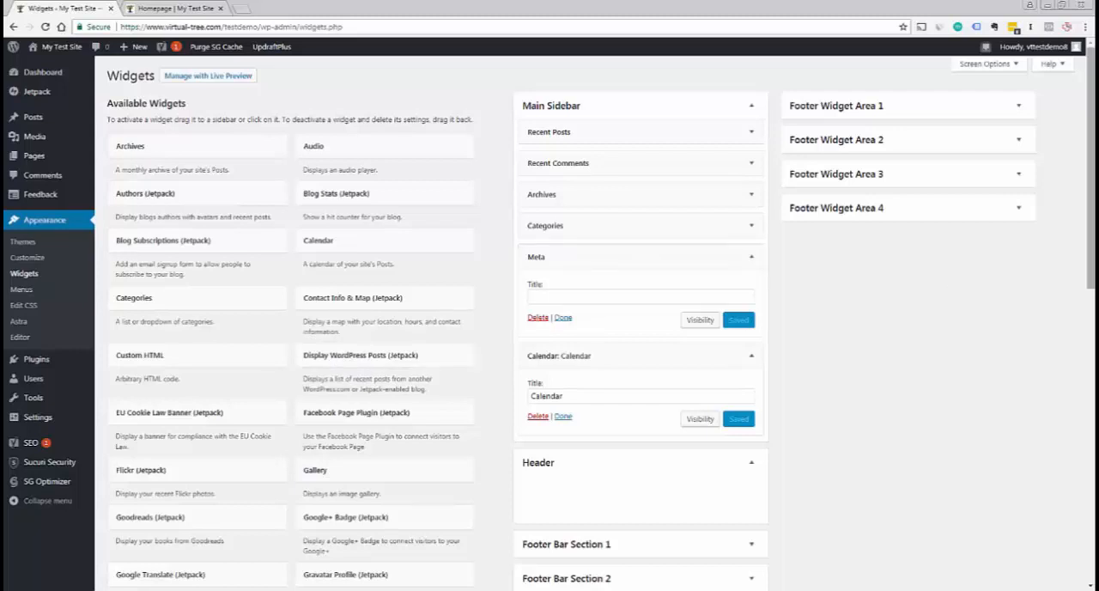
# Look through the available widgets and the sidebar areas, and expand Footer Widget Area 1
pyautogui.scroll(-1, 1093, 232)
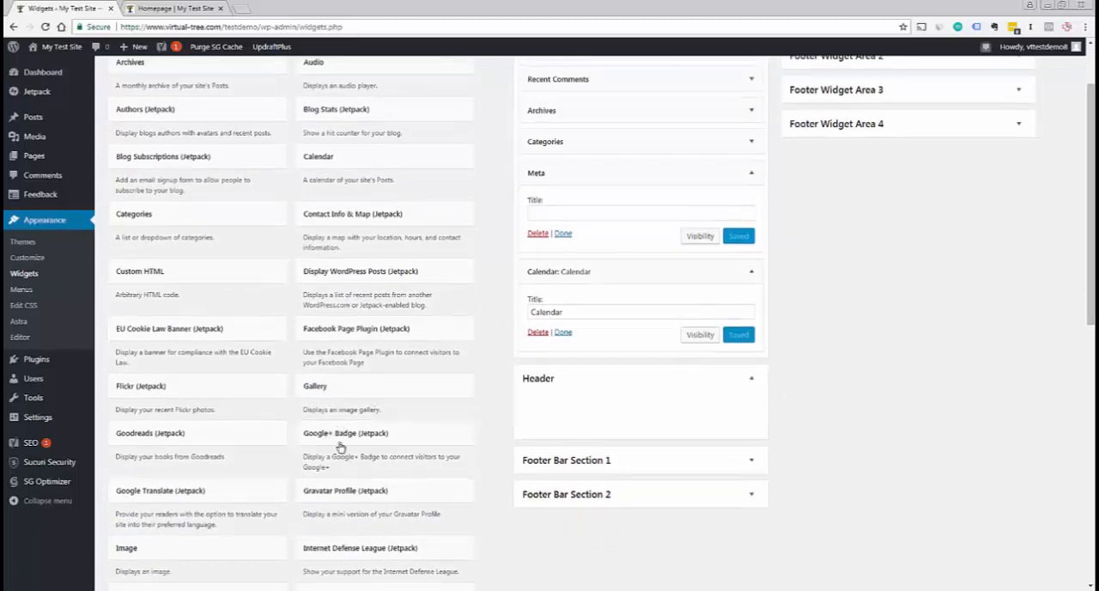
pyautogui.moveTo(1092, 341); pyautogui.dragTo(1092, 353)
pyautogui.scroll(3, 668, 396)
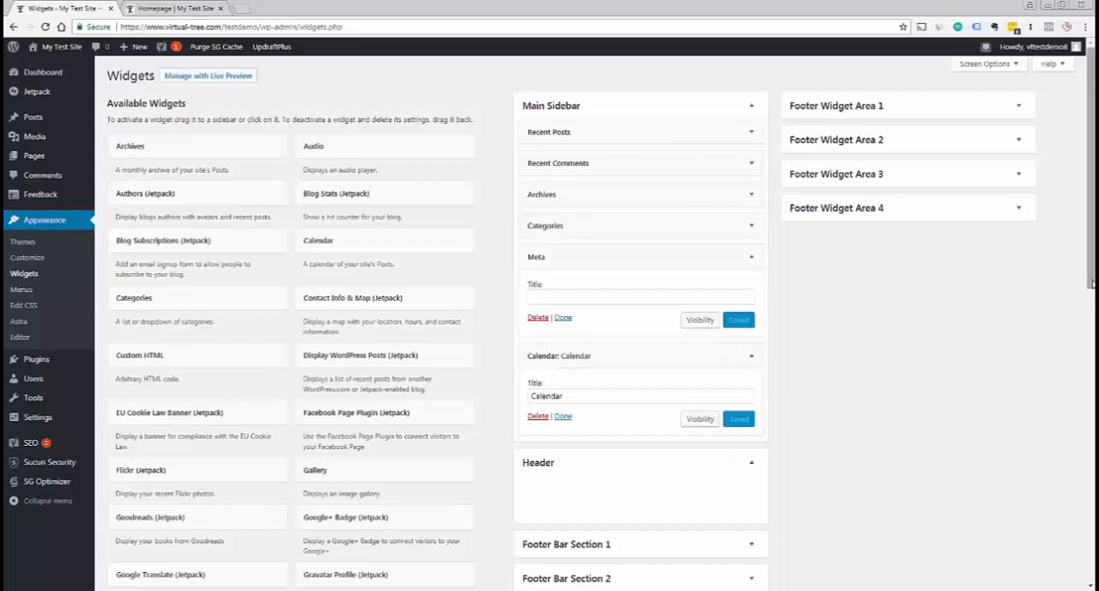
pyautogui.scroll(-1, 715, 169)
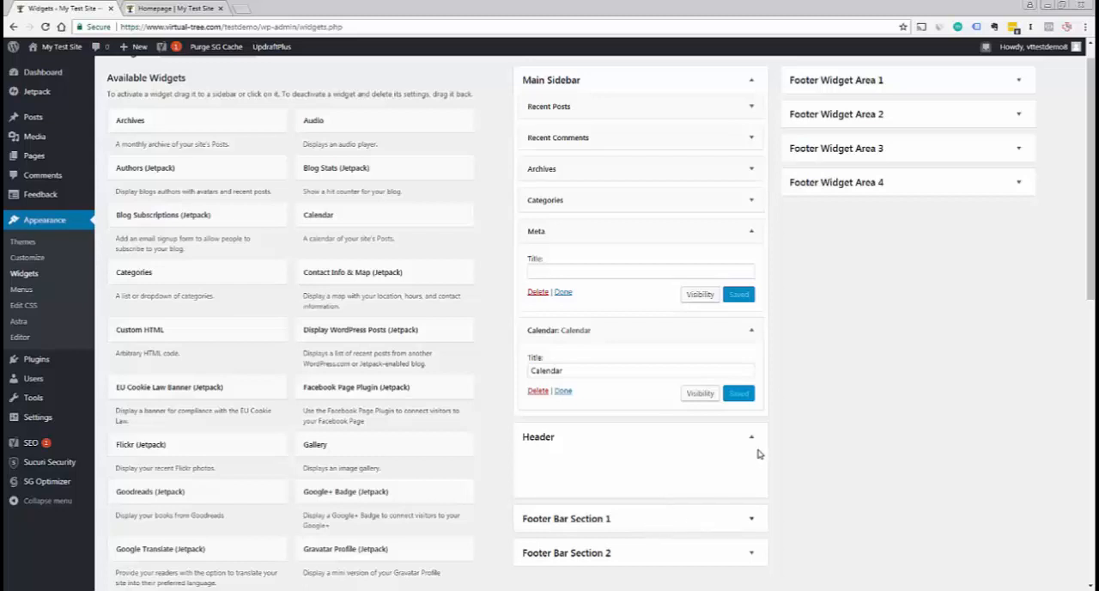
pyautogui.scroll(1, 791, 385)
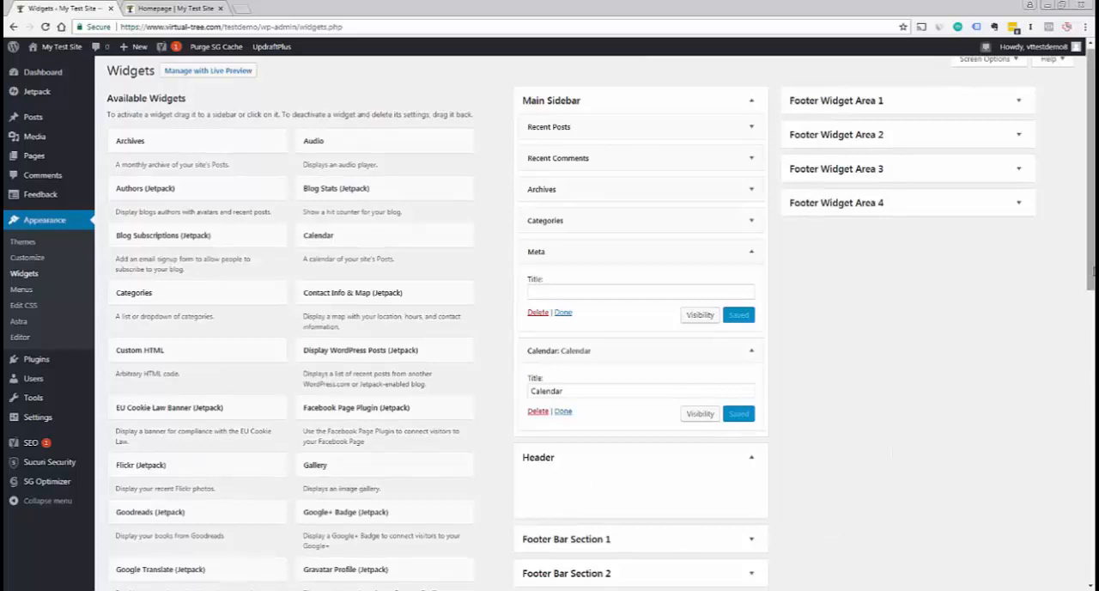
pyautogui.scroll(-1, 647, 459)
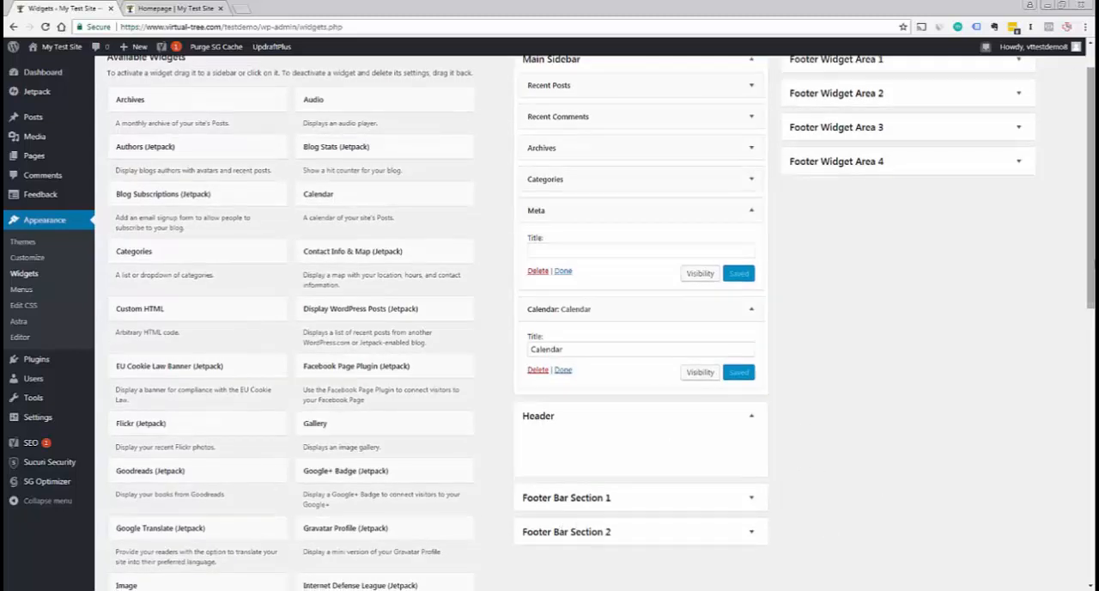
pyautogui.scroll(1, 996, 172)
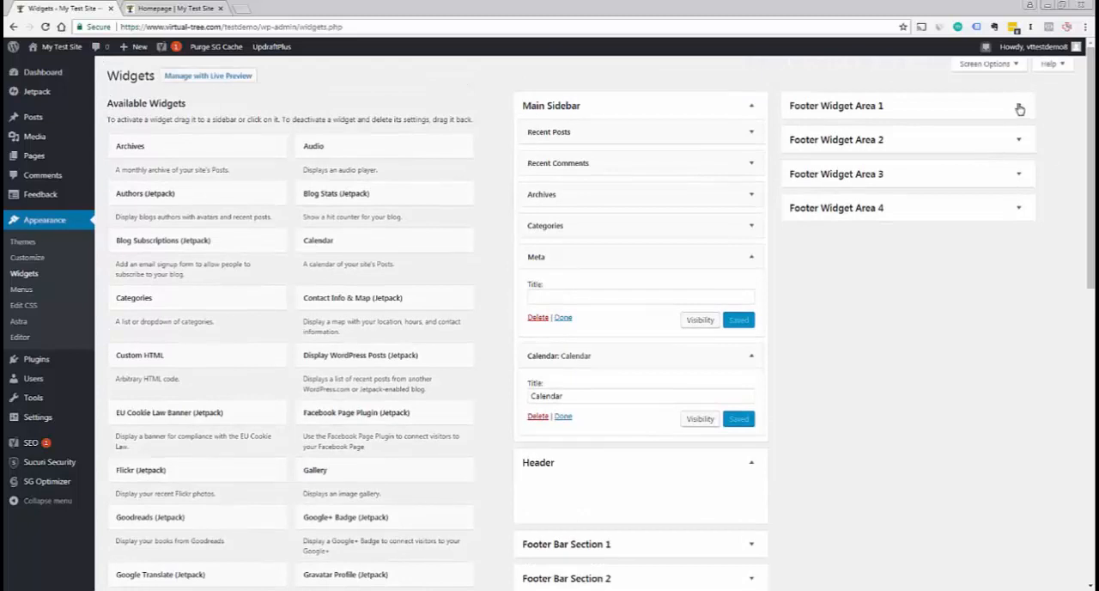
pyautogui.click(1019, 107)
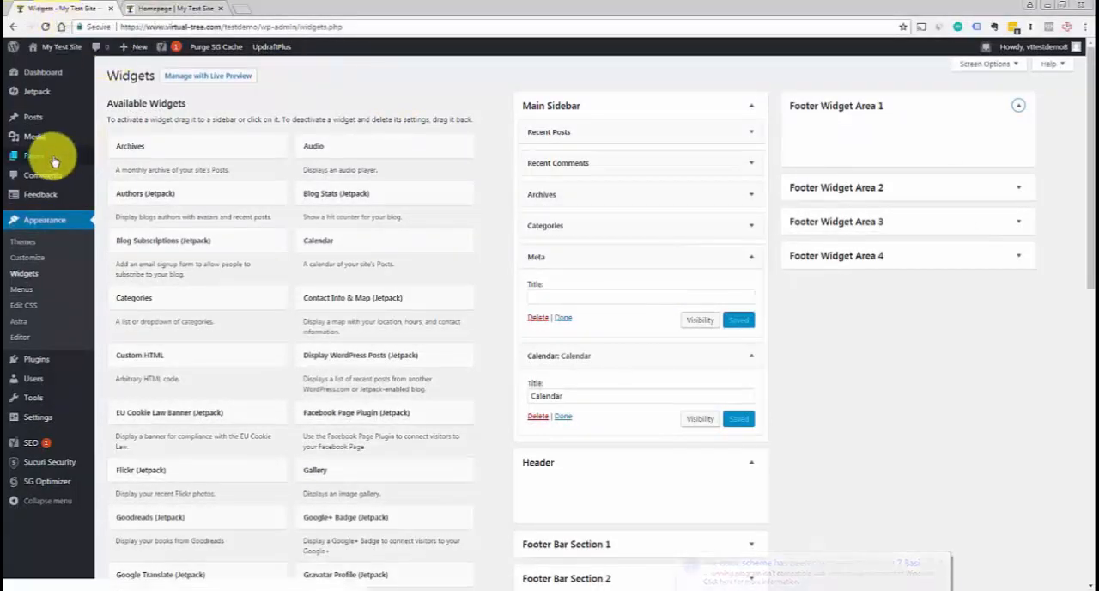
# Open the list of all the site's posts
pyautogui.moveTo(44, 156)
pyautogui.moveTo(32, 115)
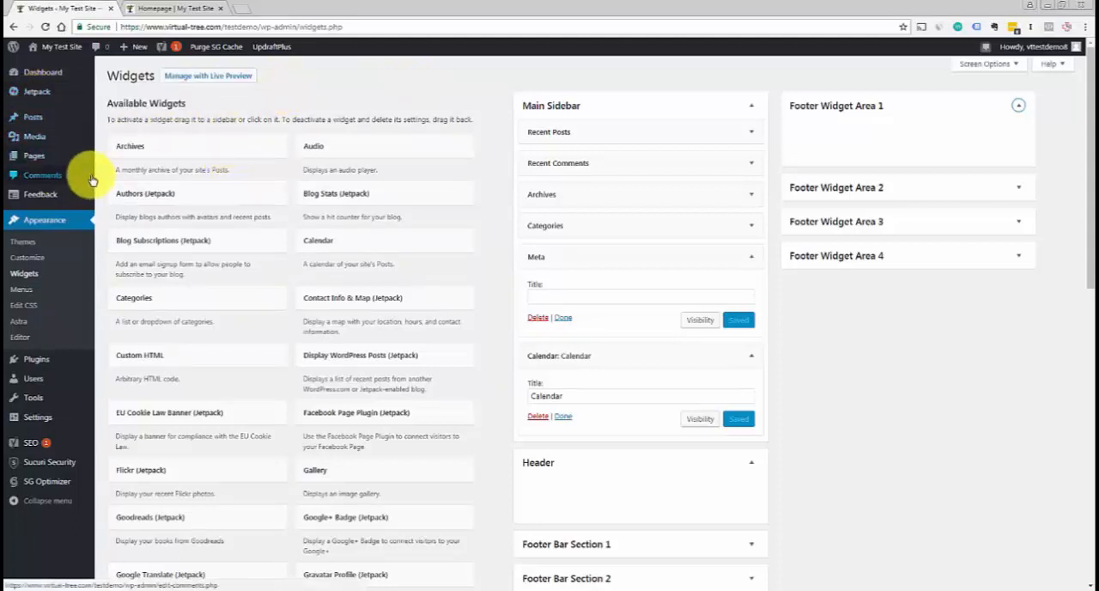
pyautogui.moveTo(93, 166)
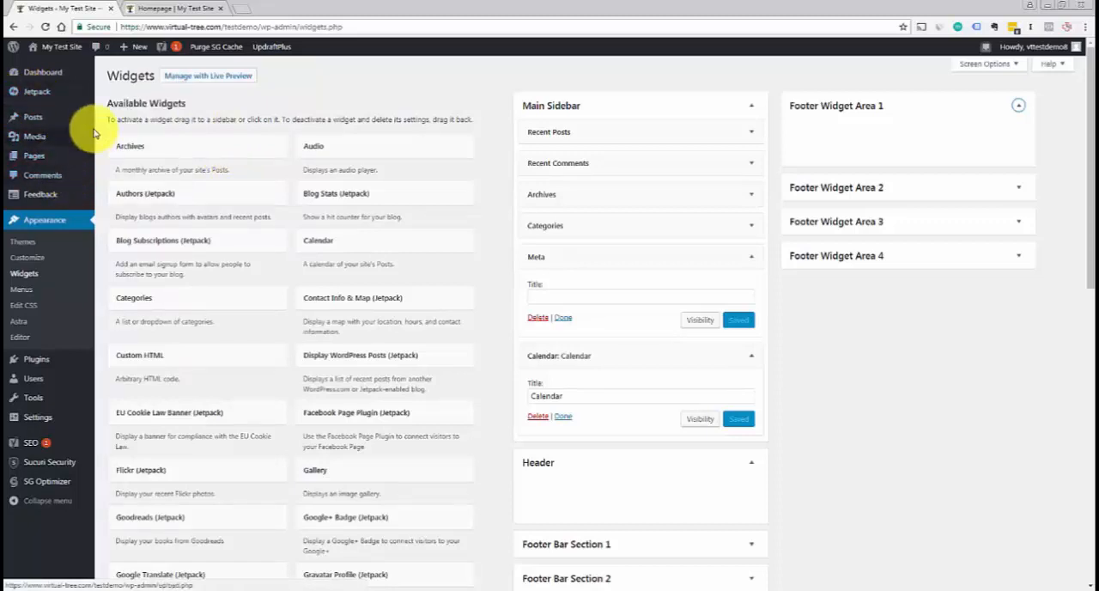
pyautogui.moveTo(88, 125)
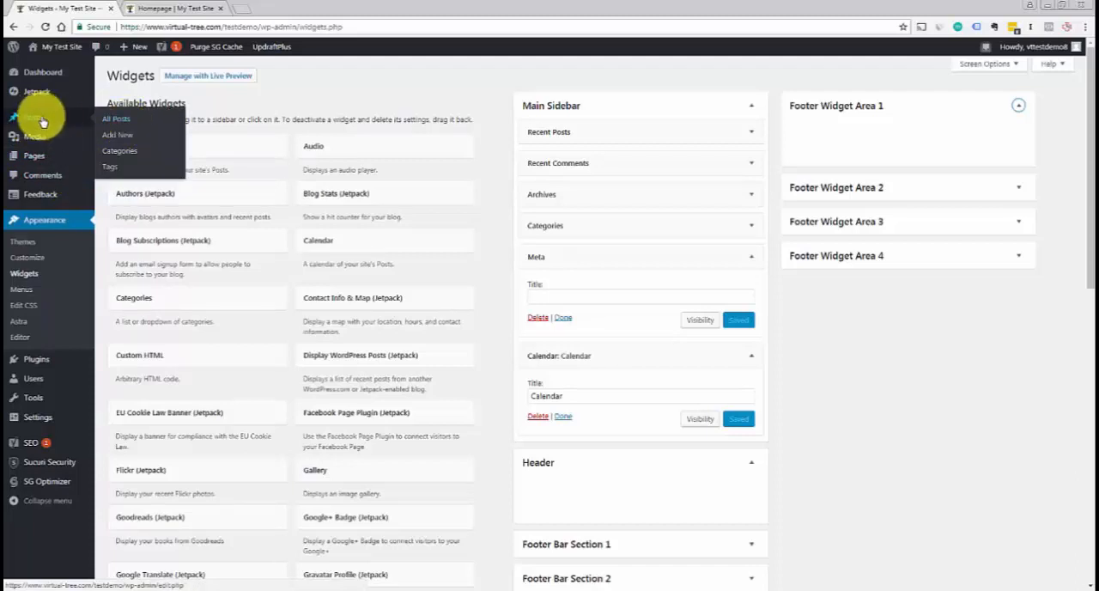
pyautogui.click(122, 125)
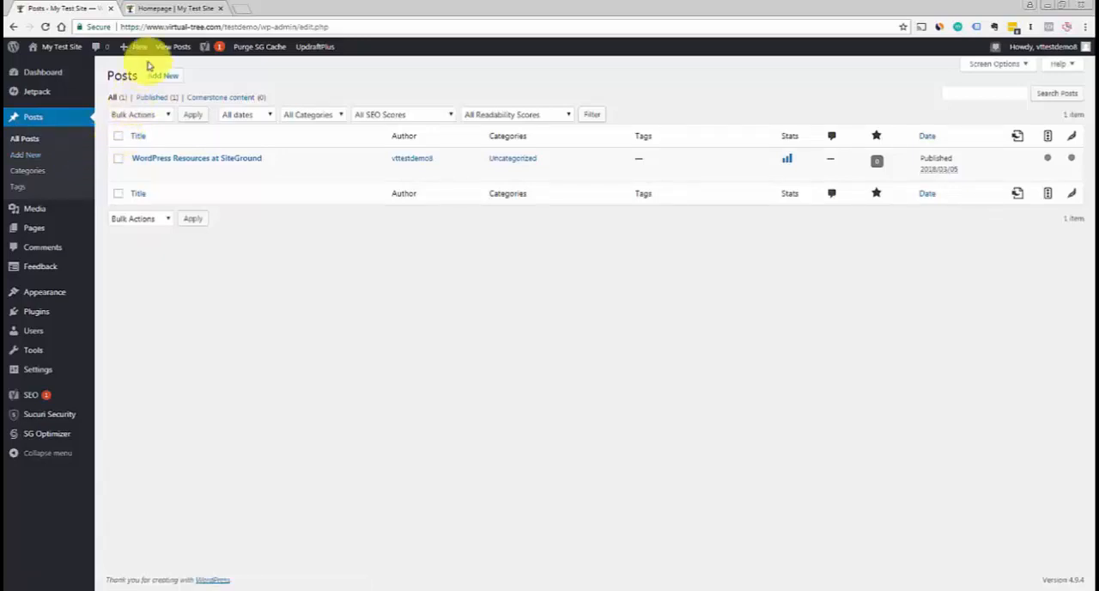
# View the live site's Blog page, read through the "WordPress Resources at SiteGround" post, and return to the Posts list
pyautogui.click(169, 9)
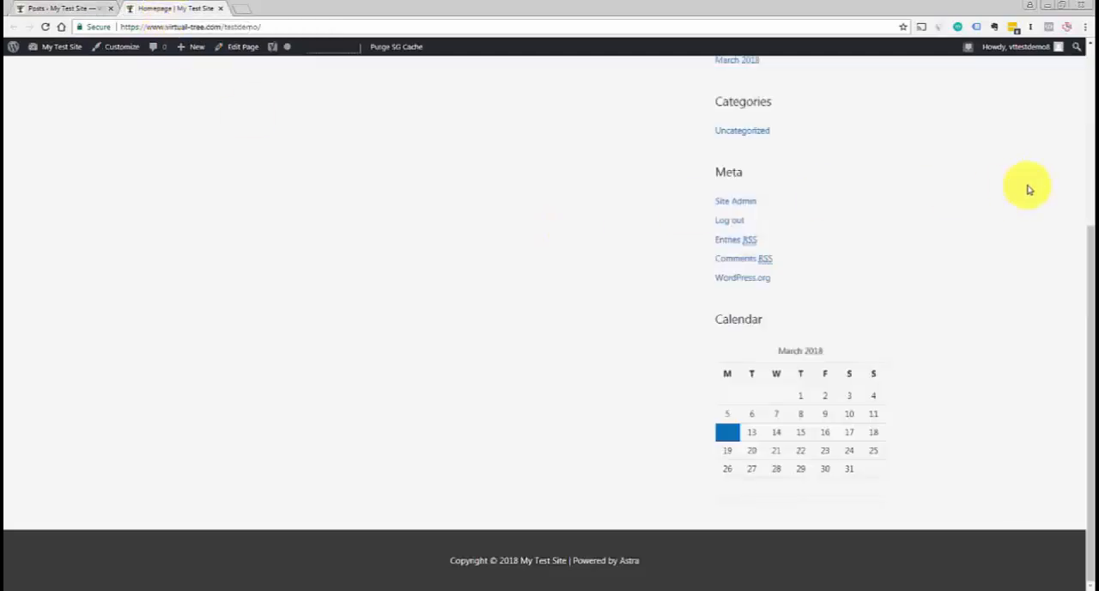
pyautogui.scroll(3, 1082, 189)
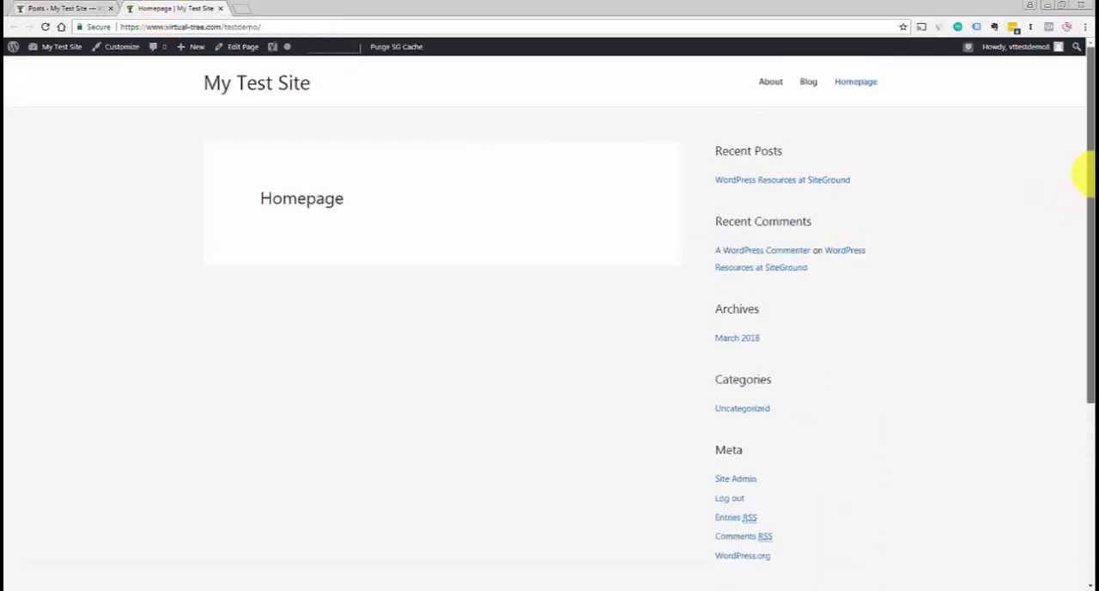
pyautogui.click(810, 84)
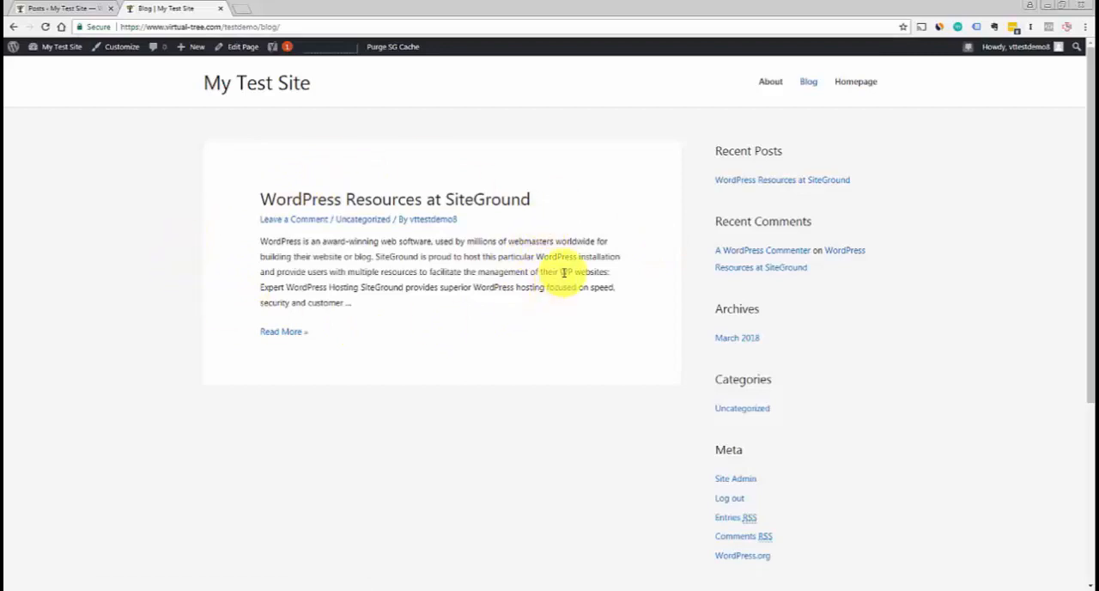
pyautogui.click(447, 206)
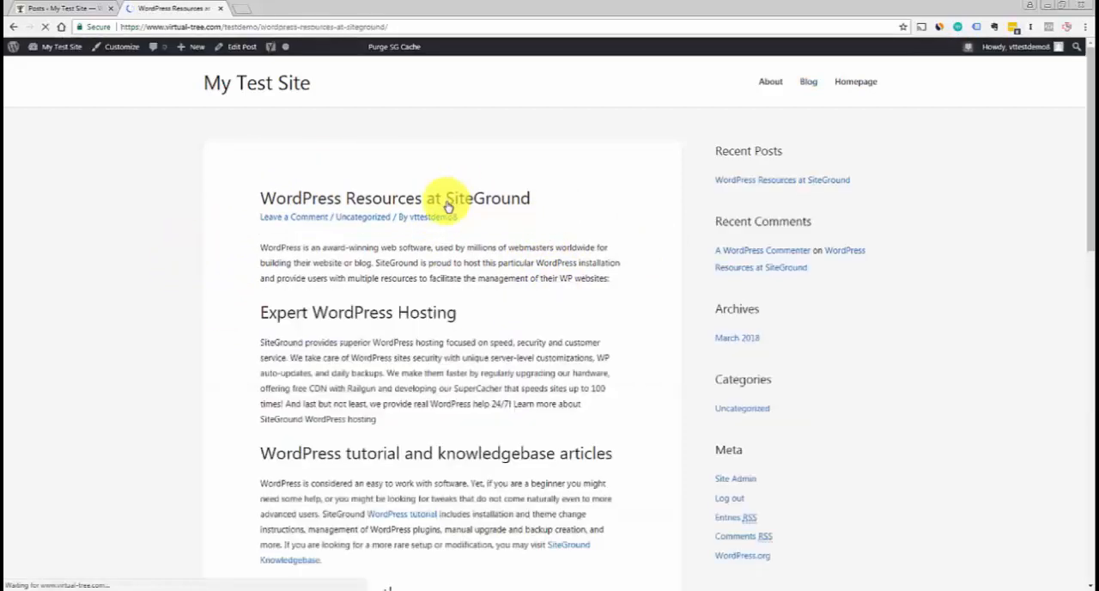
pyautogui.moveTo(1090, 193)
pyautogui.mouseDown()
pyautogui.moveTo(1092, 301)
pyautogui.moveTo(1084, 177)
pyautogui.mouseUp()
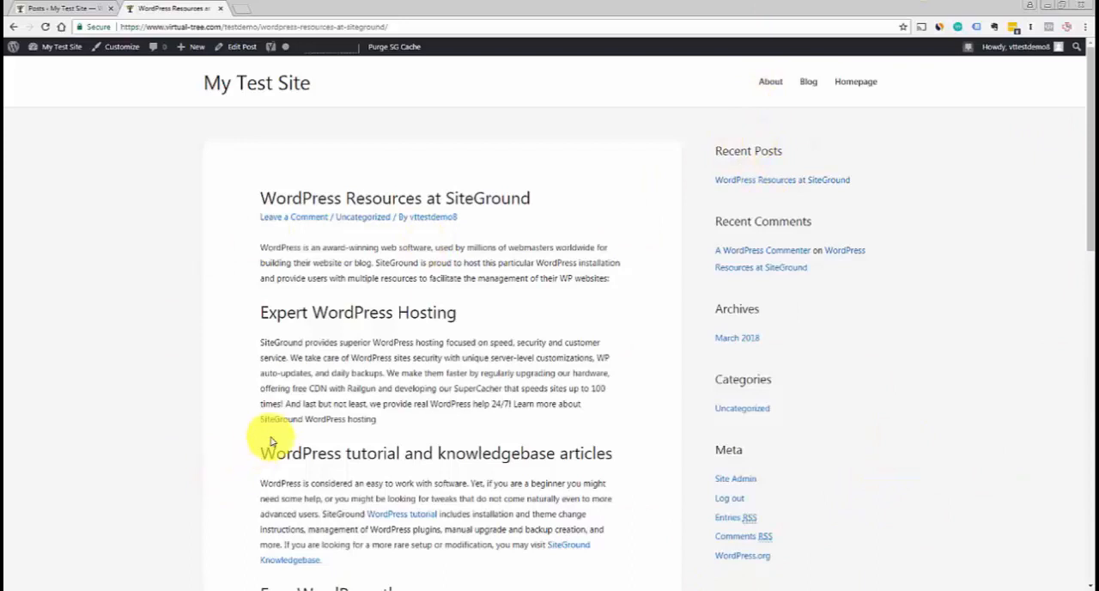
pyautogui.click(52, 10)
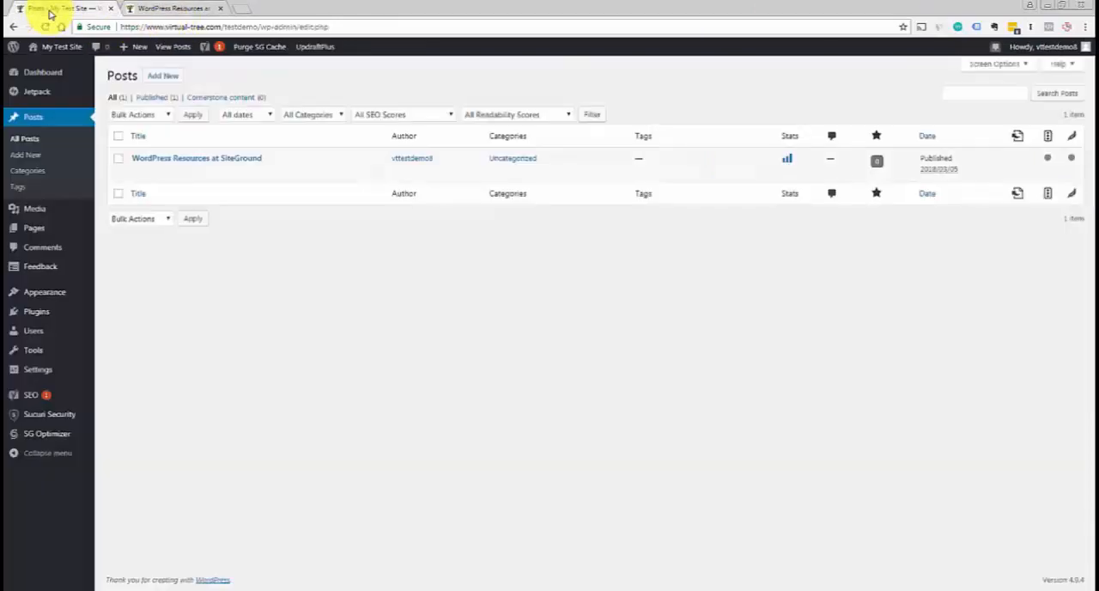
# Open the list of all the site's pages and view the live About page in a separate browser tab
pyautogui.click(39, 230)
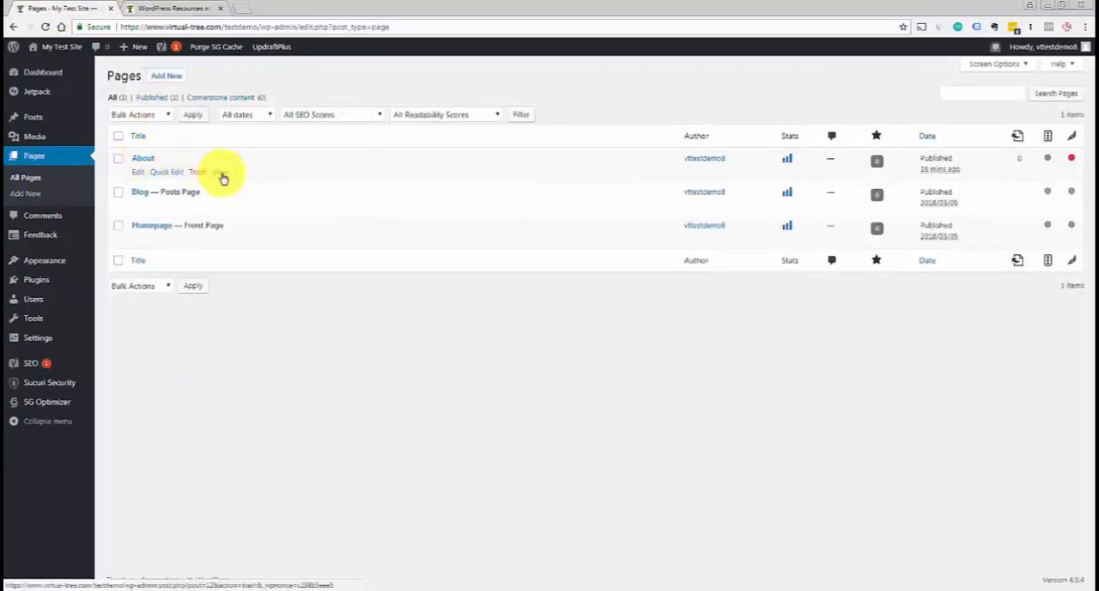
pyautogui.rightClick(221, 174)
pyautogui.click(251, 180)
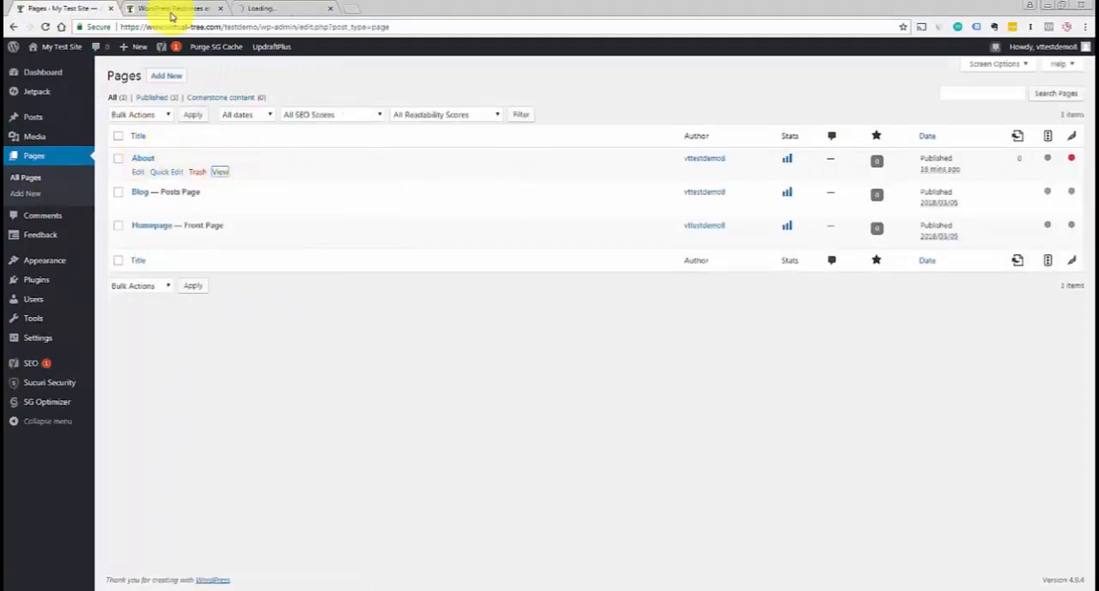
pyautogui.click(268, 9)
pyautogui.click(47, 7)
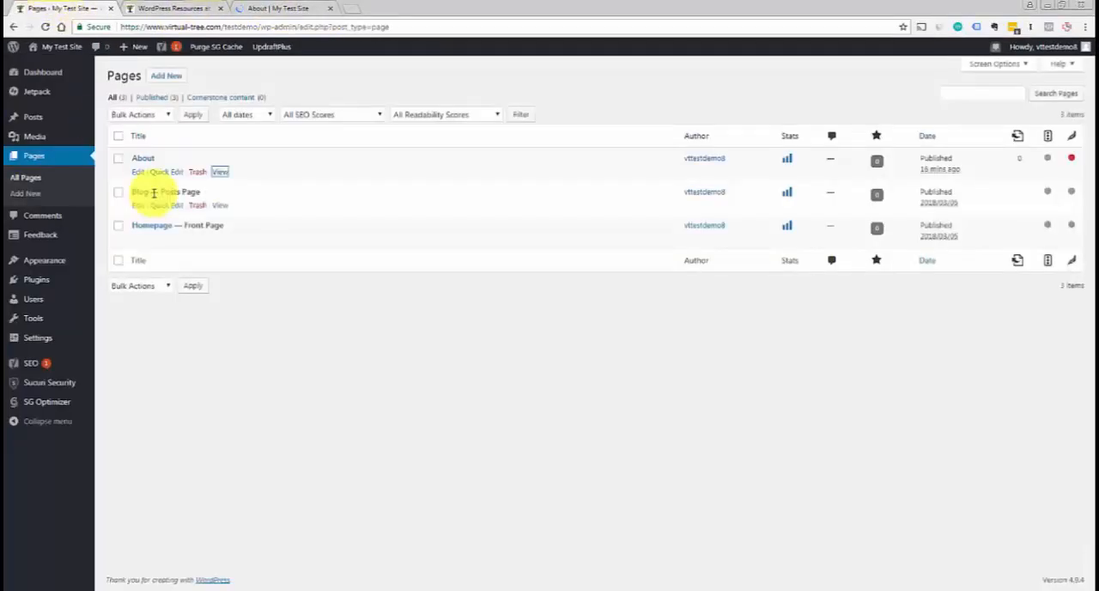
pyautogui.click(276, 7)
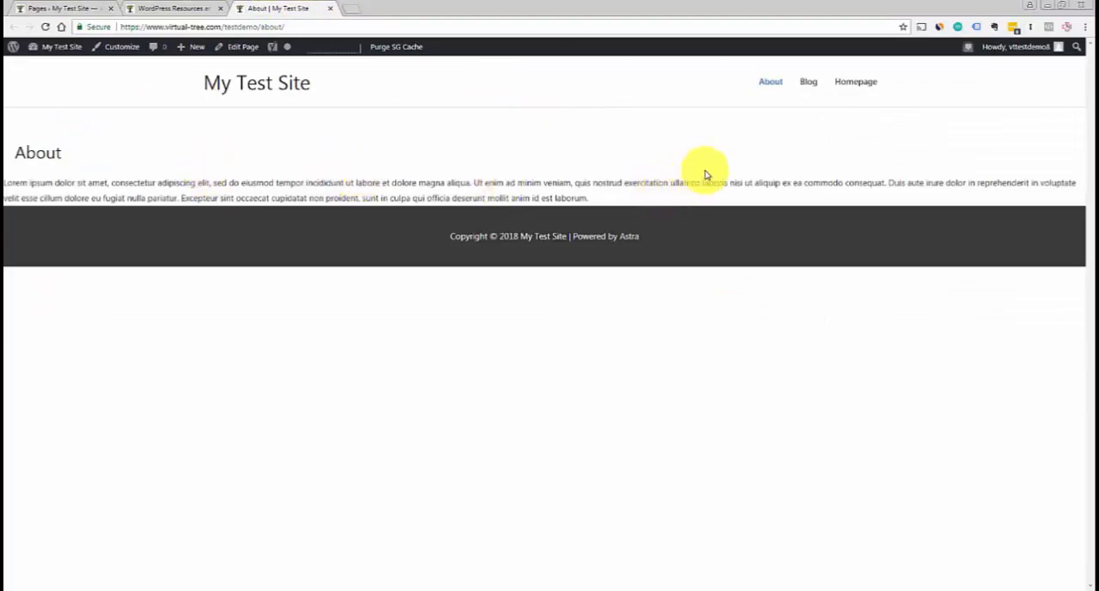
# Compare the layout of the "WordPress Resources at SiteGround" post with the About page, and return to the Pages list
pyautogui.click(180, 9)
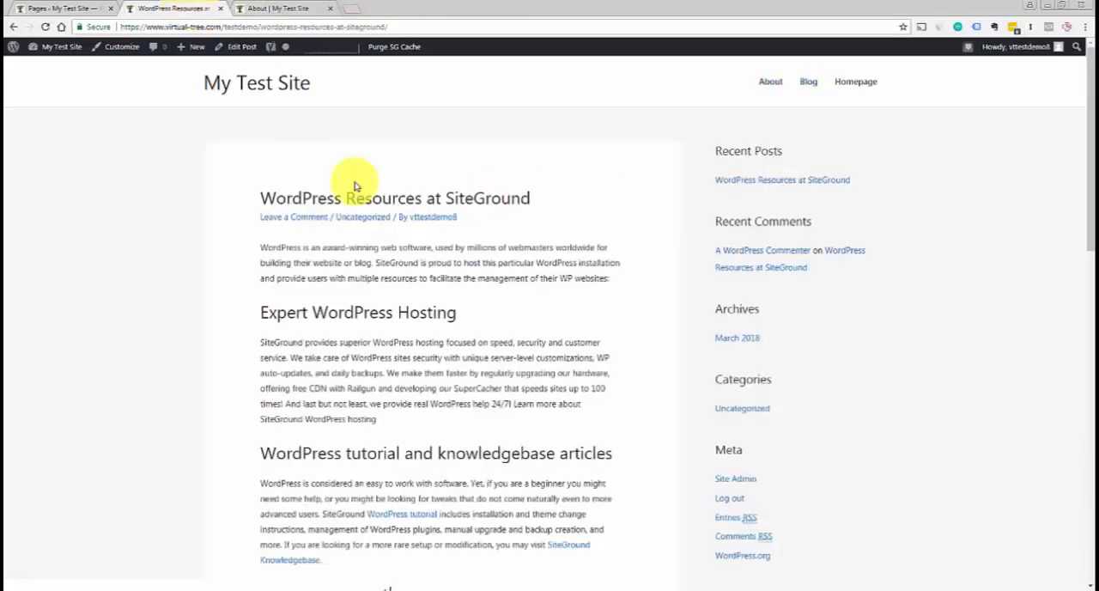
pyautogui.click(295, 9)
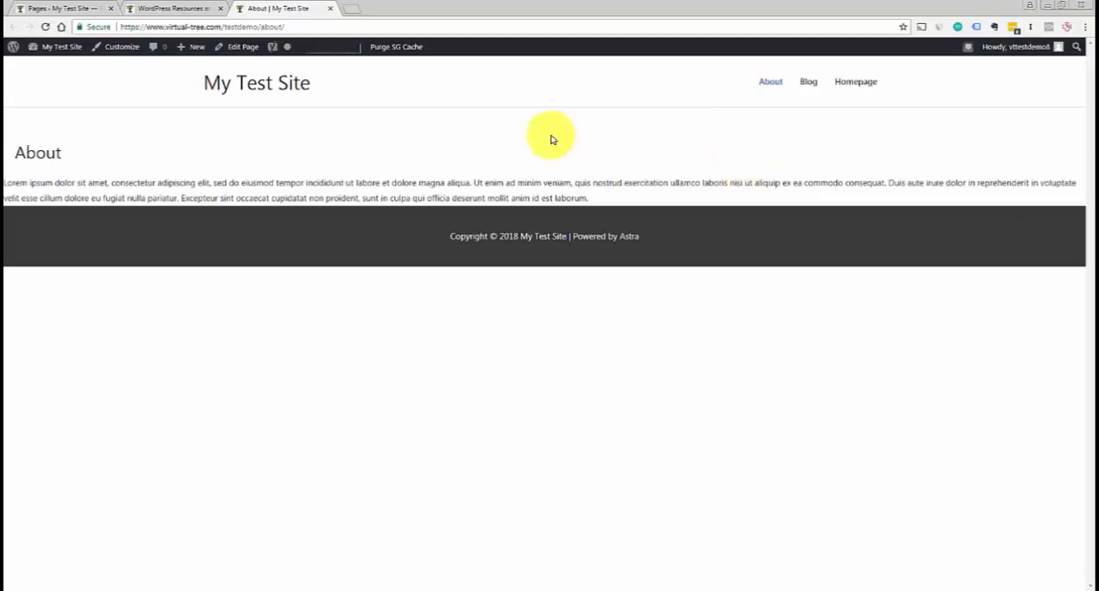
pyautogui.click(86, 9)
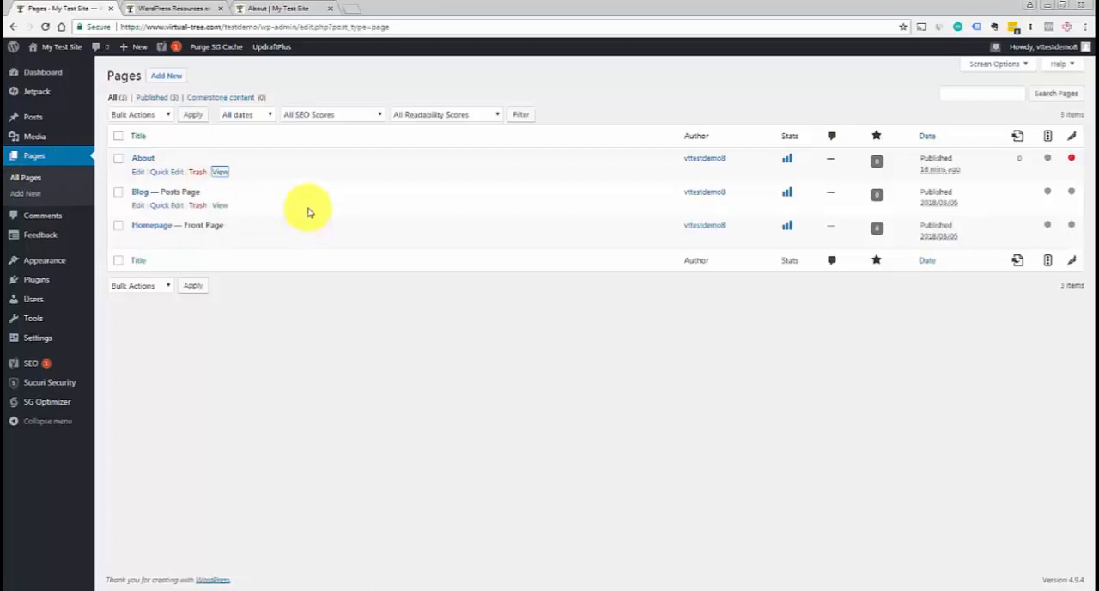
pyautogui.moveTo(37, 123)
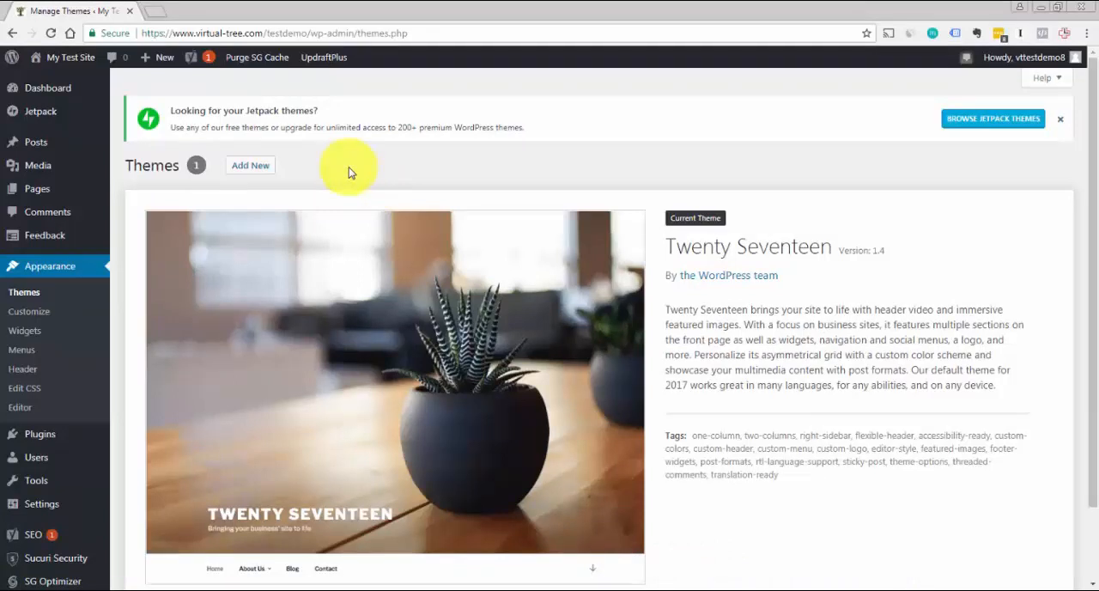
# Look over the current Twenty Seventeen theme, start adding a new theme, and search the theme directory for "astra"
pyautogui.scroll(-2, 1079, 233)
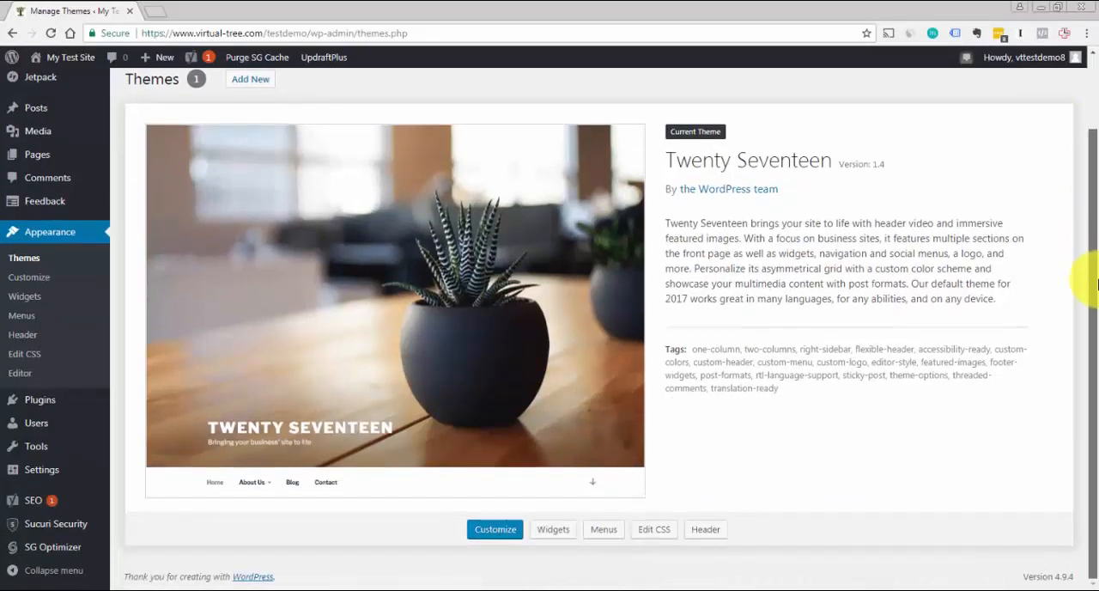
pyautogui.scroll(2, 1083, 223)
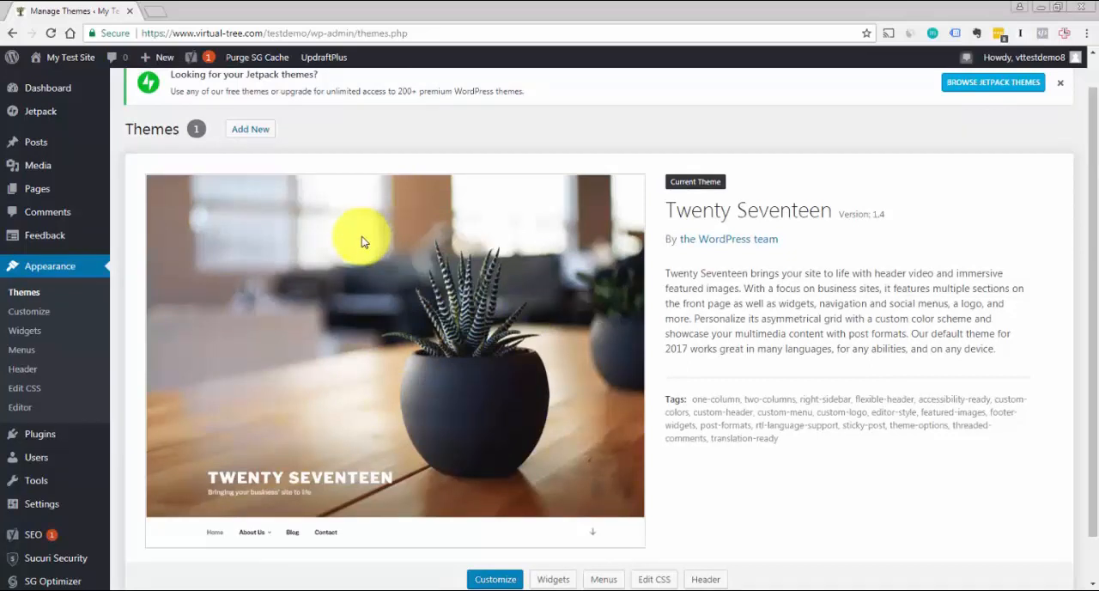
pyautogui.click(254, 131)
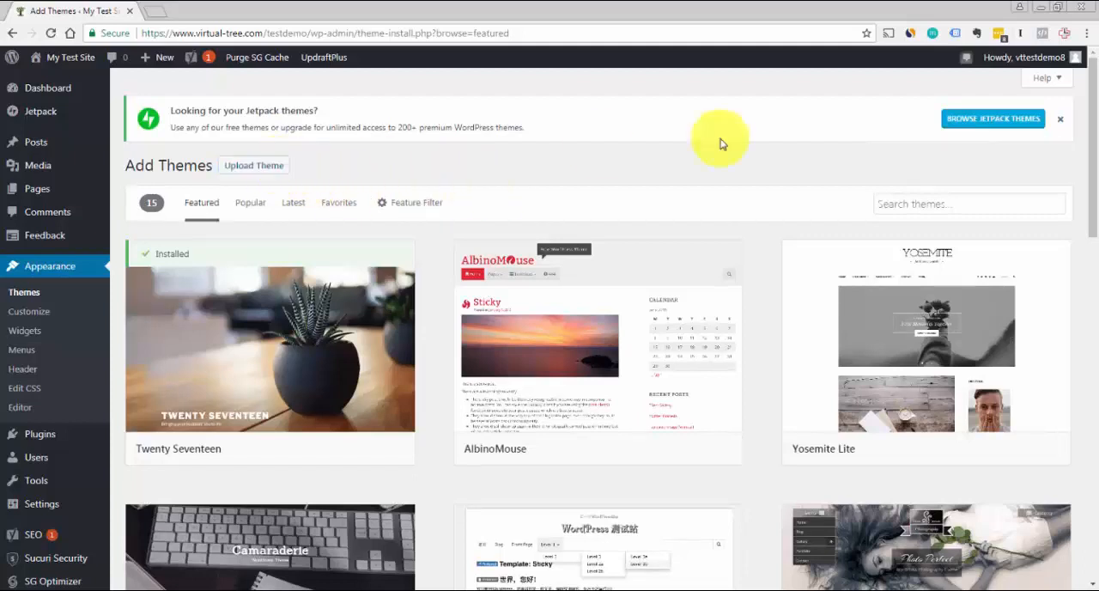
pyautogui.click(950, 197)
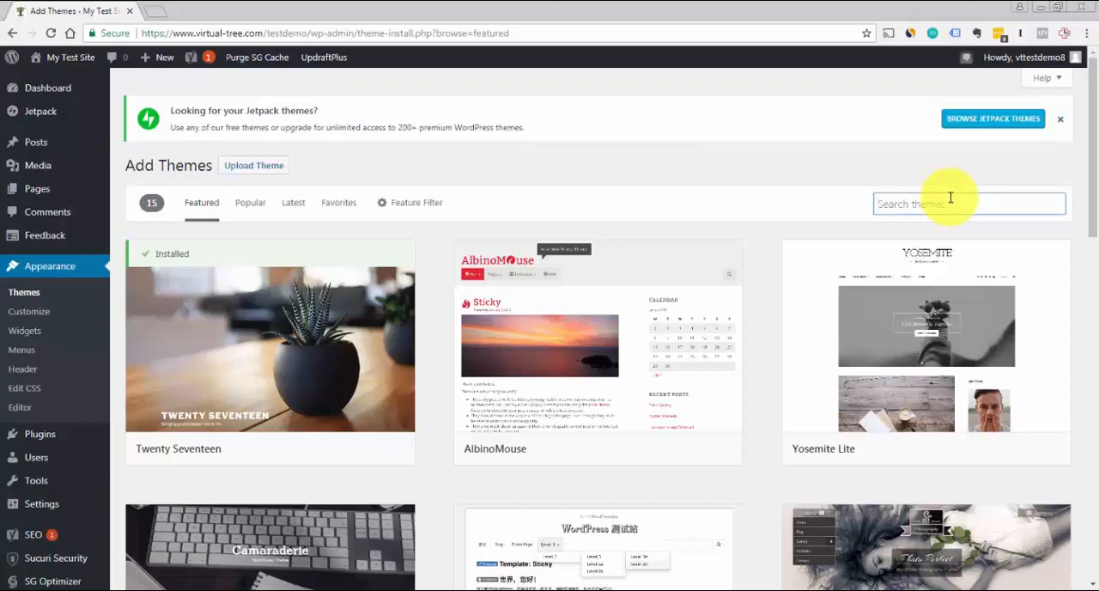
pyautogui.write('astra')
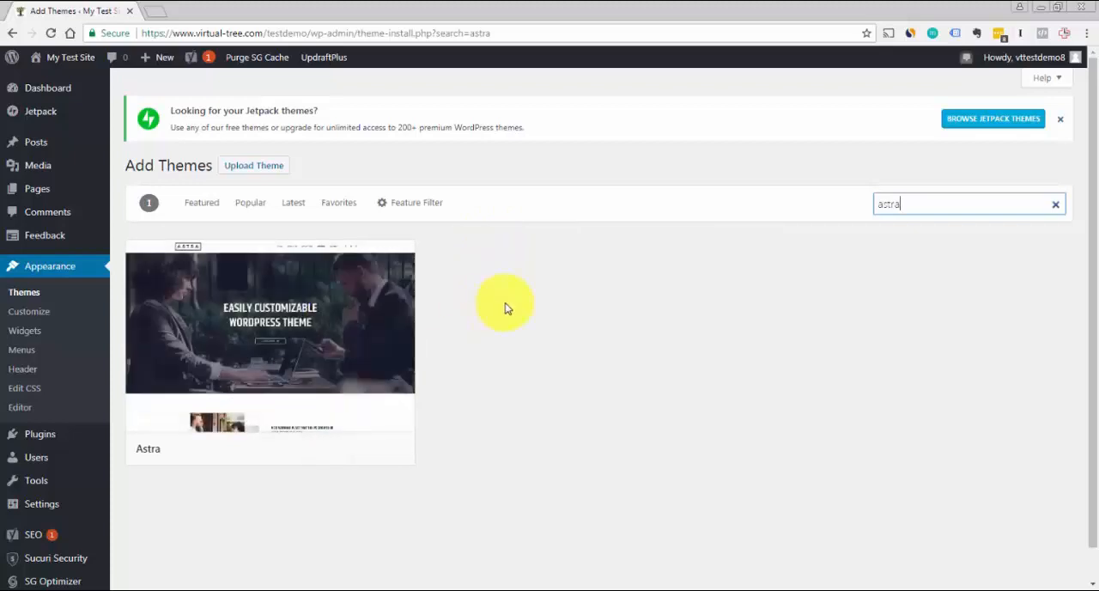
pyautogui.moveTo(269, 354)
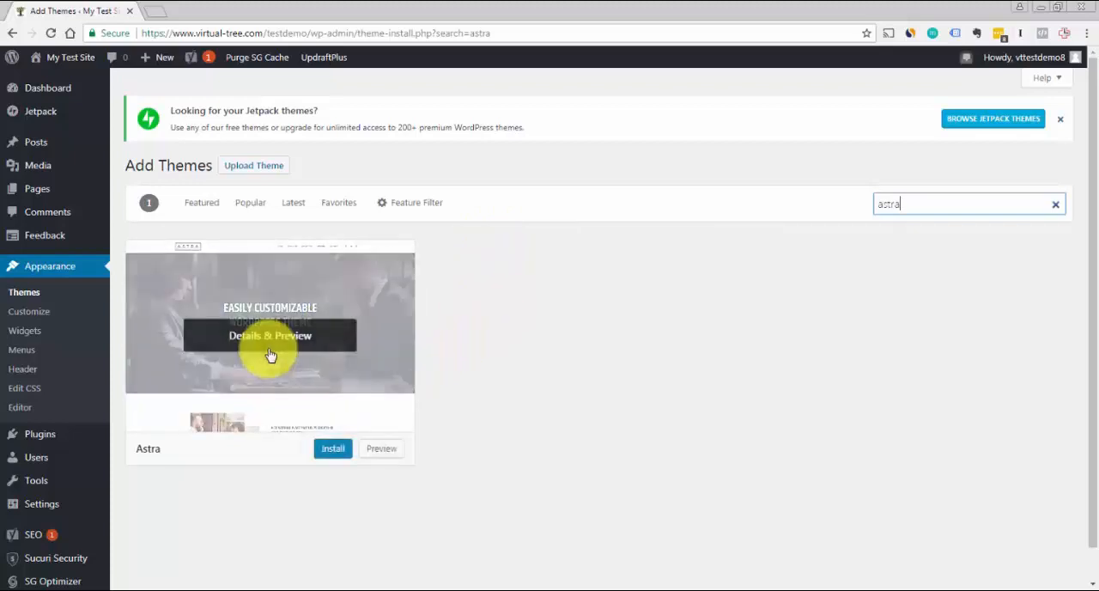
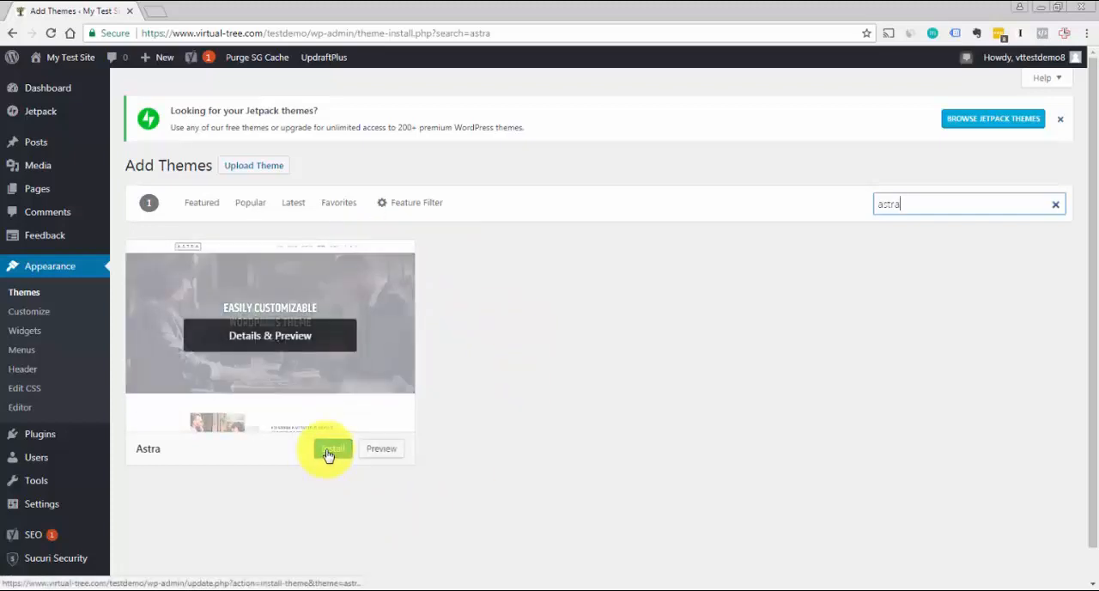
# Install the Astra theme from the search results and activate it on the test site
pyautogui.click(327, 452)
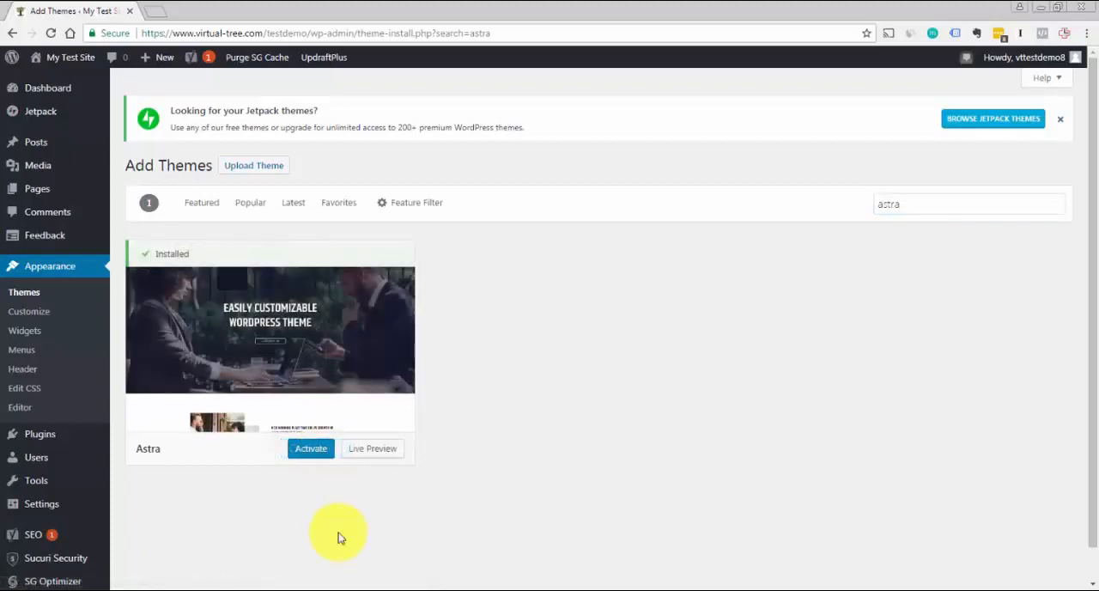
pyautogui.click(307, 452)
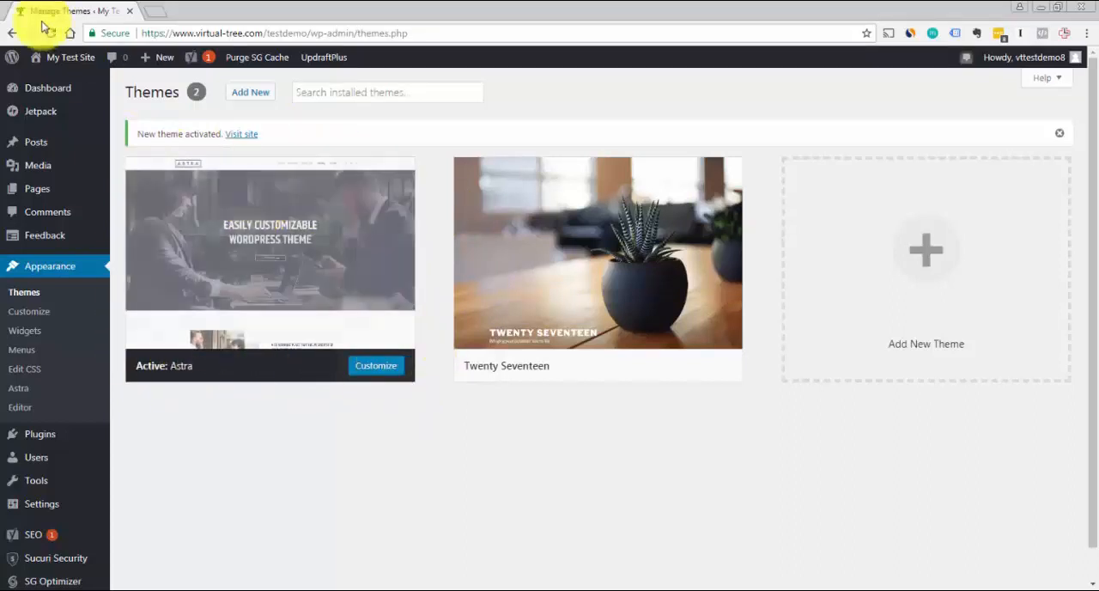
# View the live site's homepage in a separate browser tab to check the Astra layout, and return to the Themes page
pyautogui.rightClick(40, 73)
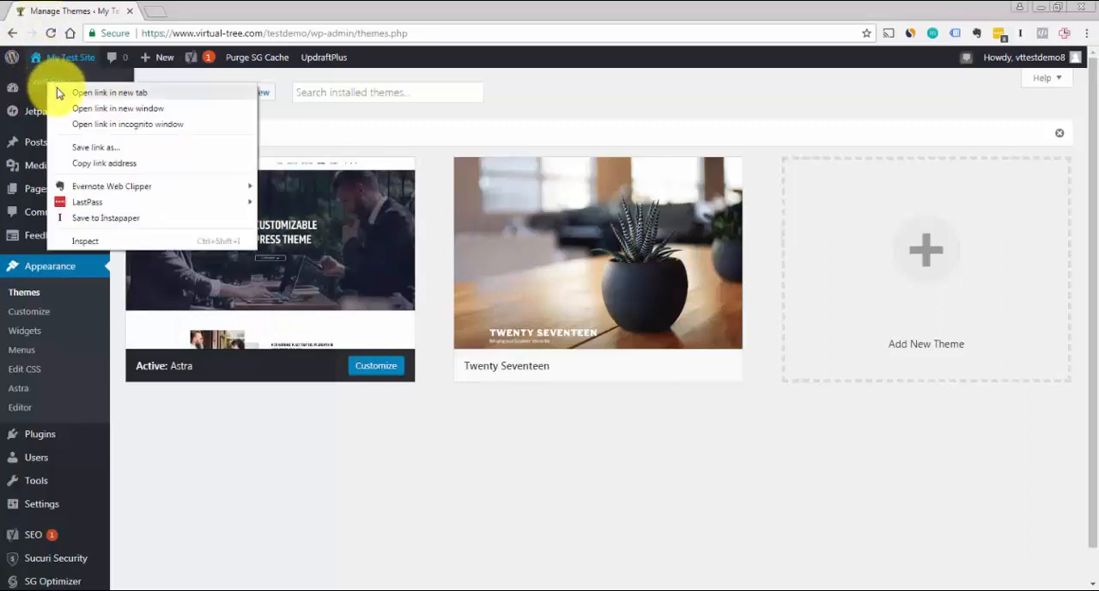
pyautogui.click(49, 87)
pyautogui.click(184, 11)
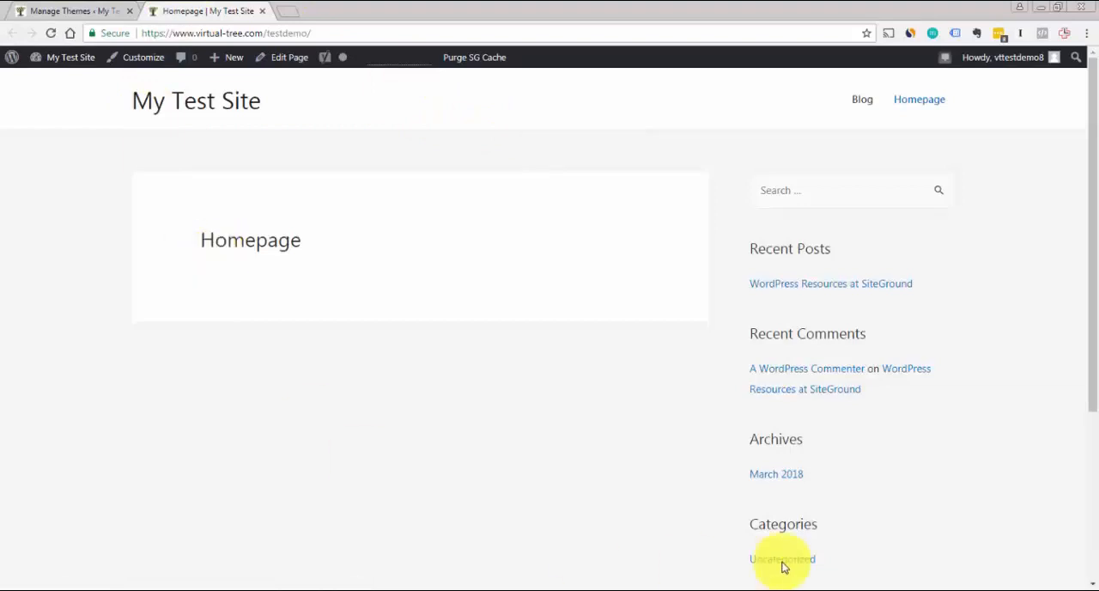
pyautogui.moveTo(1092, 264); pyautogui.dragTo(1086, 94)
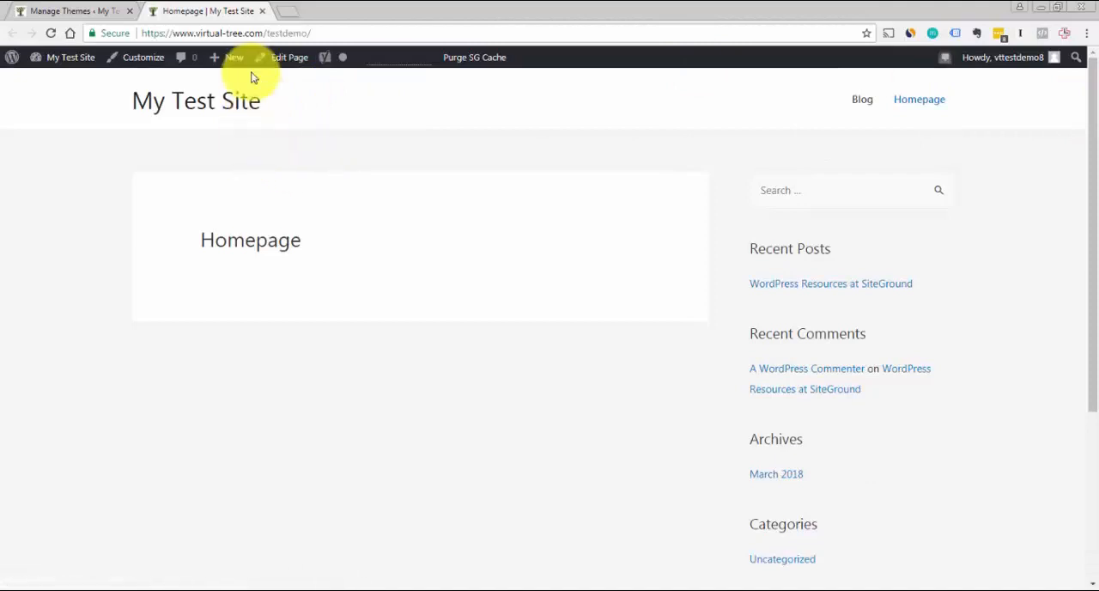
pyautogui.click(263, 11)
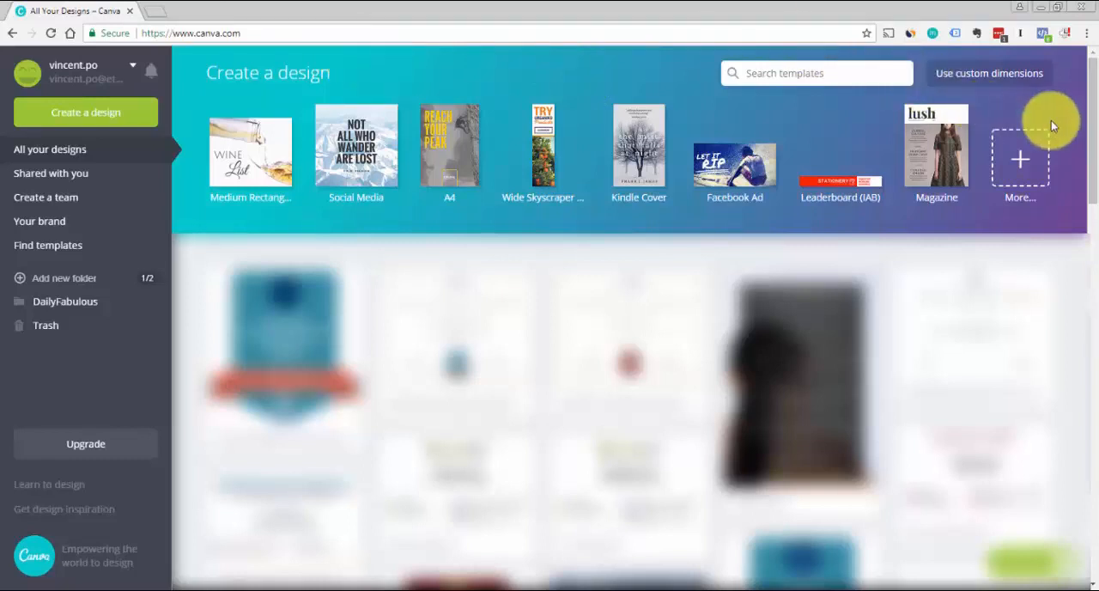
# In Canva, create a blank design with custom dimensions of 500 × 250 px
pyautogui.click(1023, 164)
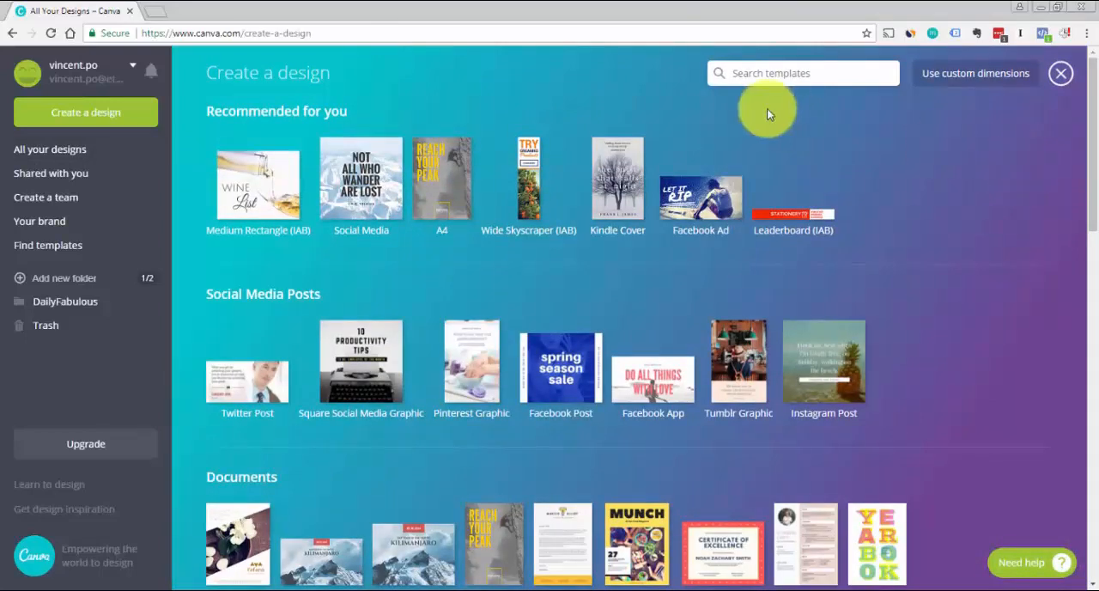
pyautogui.click(951, 75)
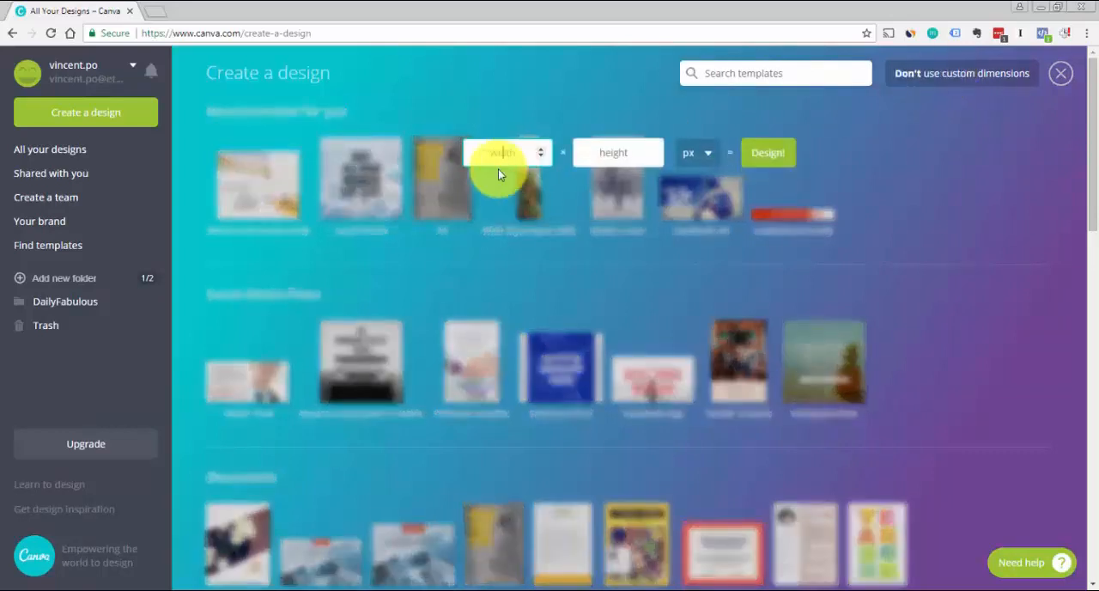
pyautogui.click(498, 156)
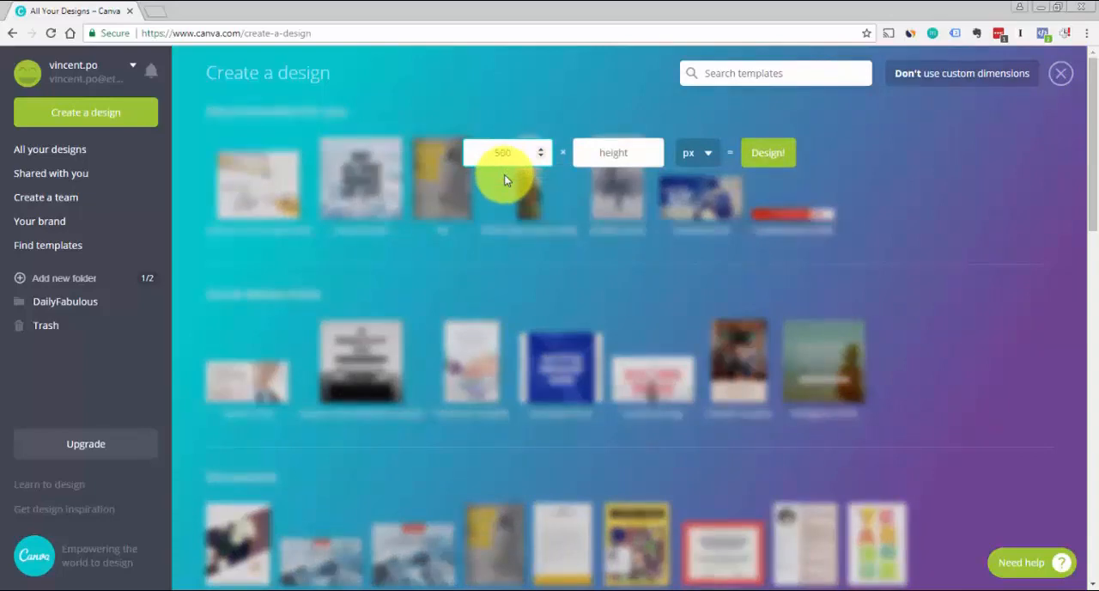
pyautogui.write('500')
pyautogui.press('Tab')
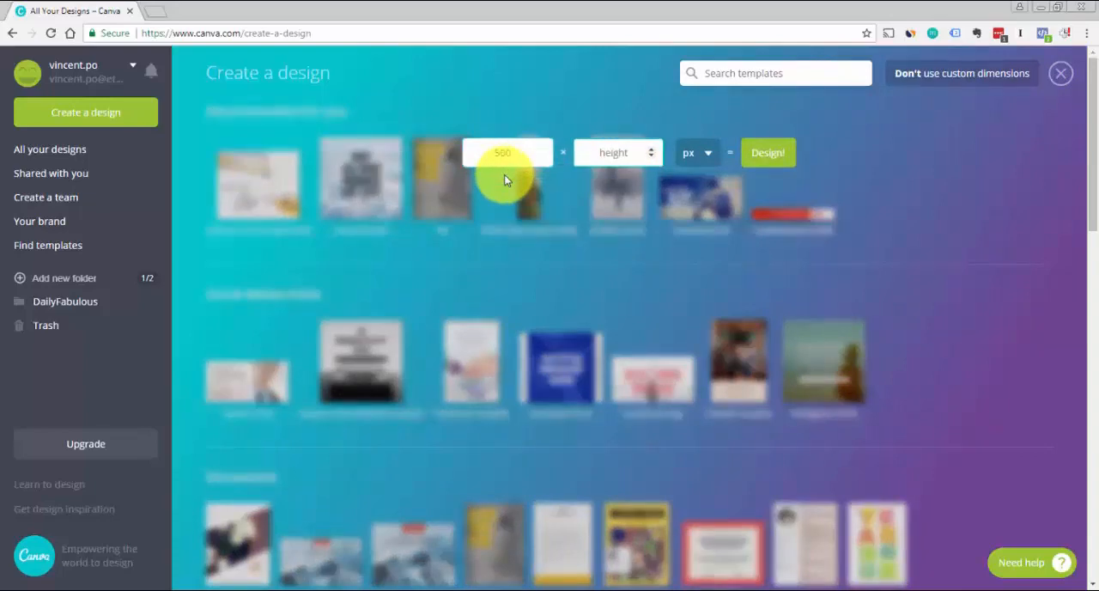
pyautogui.write('250')
pyautogui.click(707, 162)
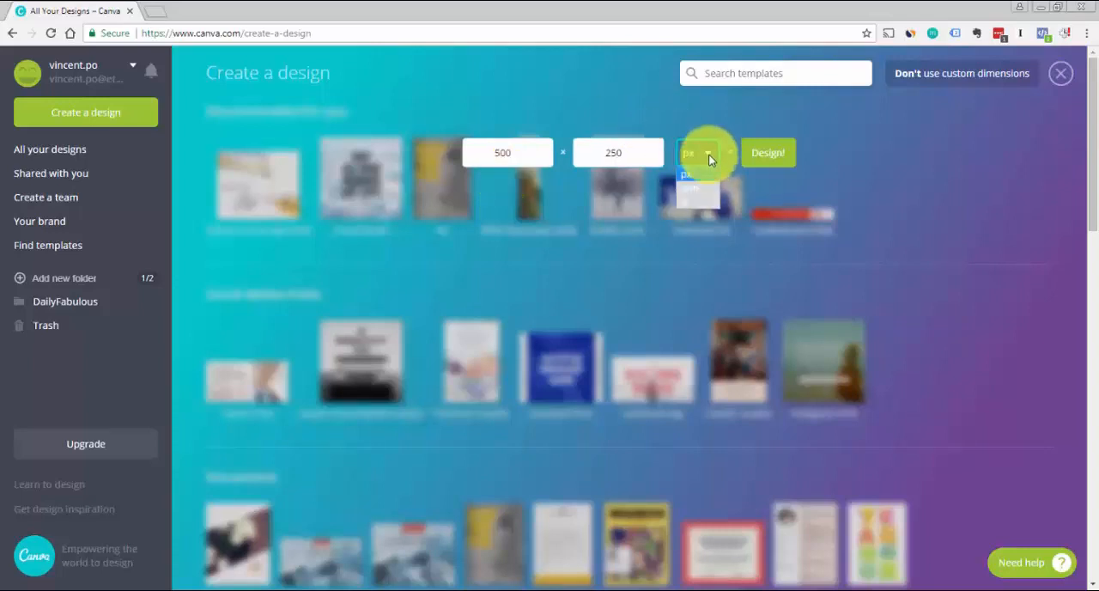
pyautogui.click(775, 160)
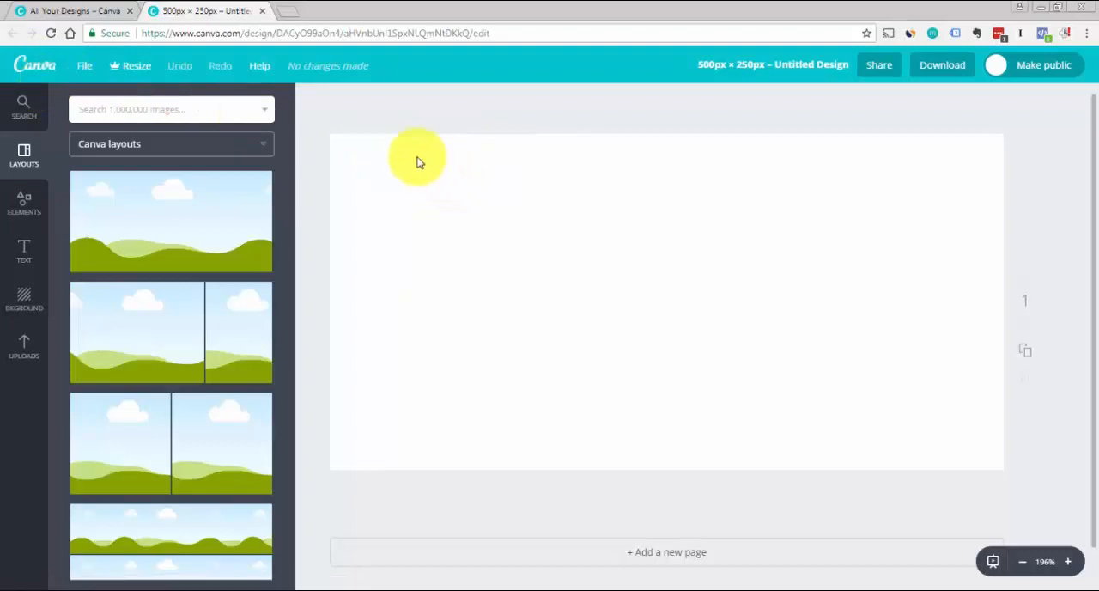
# Add a body text box in the upper middle of the canvas, reading "yourcompany"
pyautogui.click(14, 309)
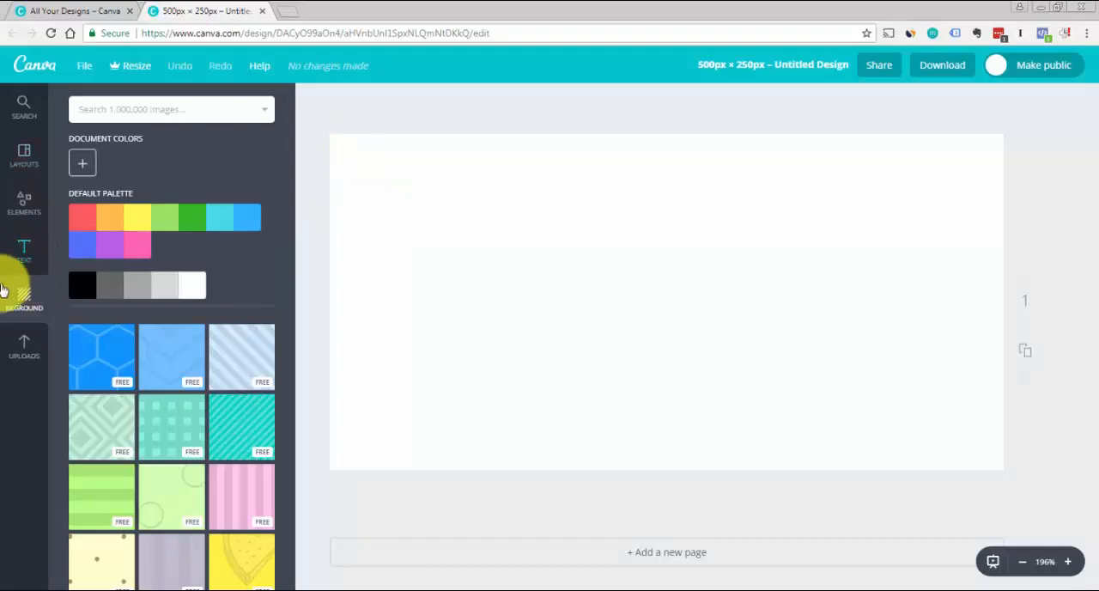
pyautogui.click(26, 254)
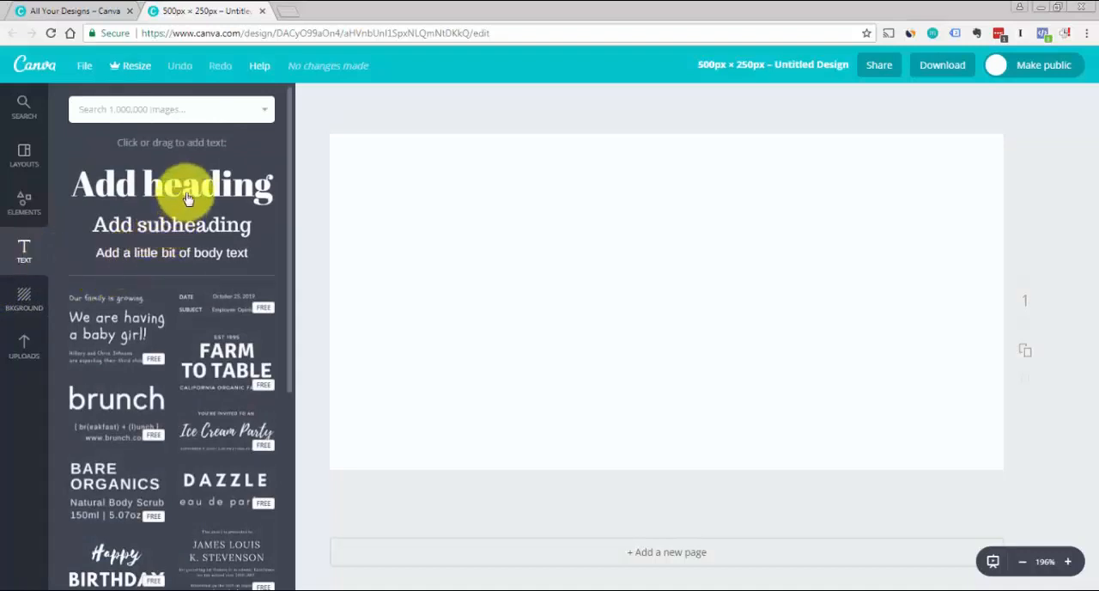
pyautogui.click(155, 263)
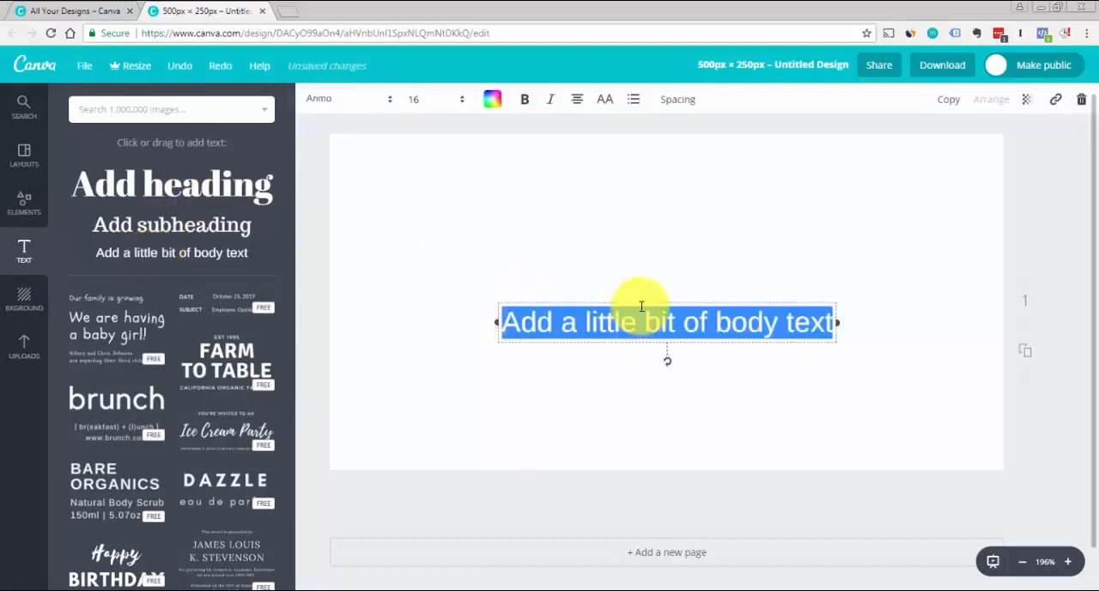
pyautogui.moveTo(637, 295); pyautogui.dragTo(636, 238)
pyautogui.tripleClick(618, 265)
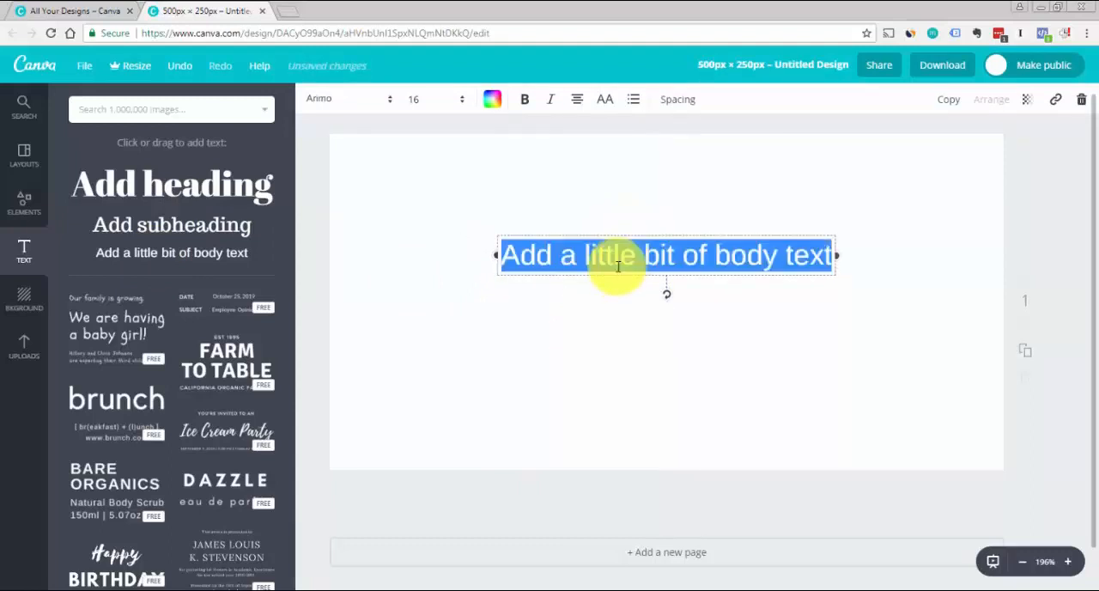
pyautogui.write('yourcompany')
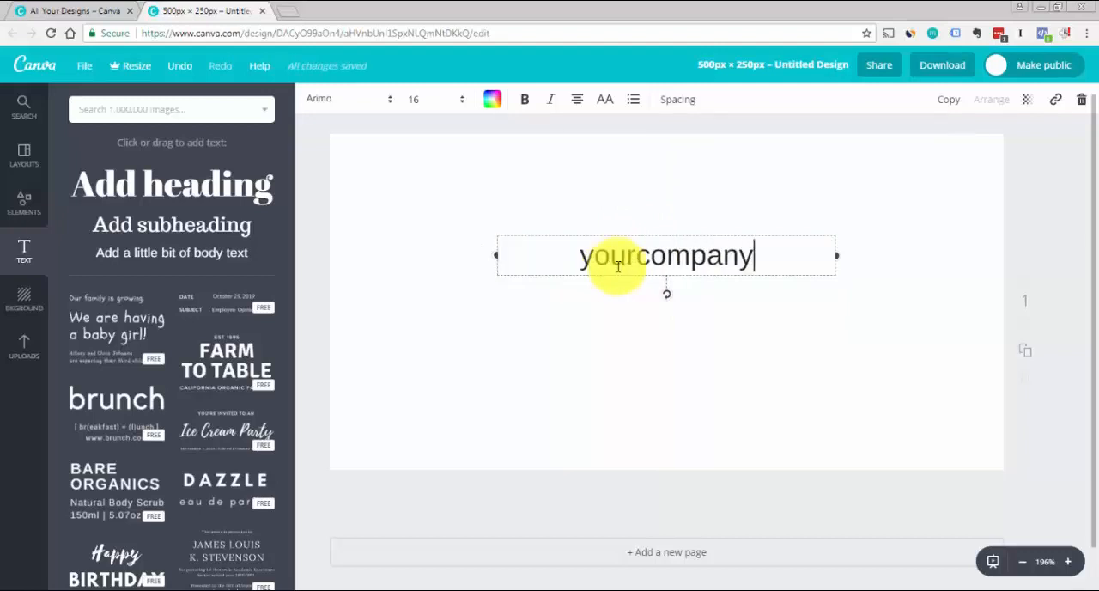
pyautogui.click(1073, 208)
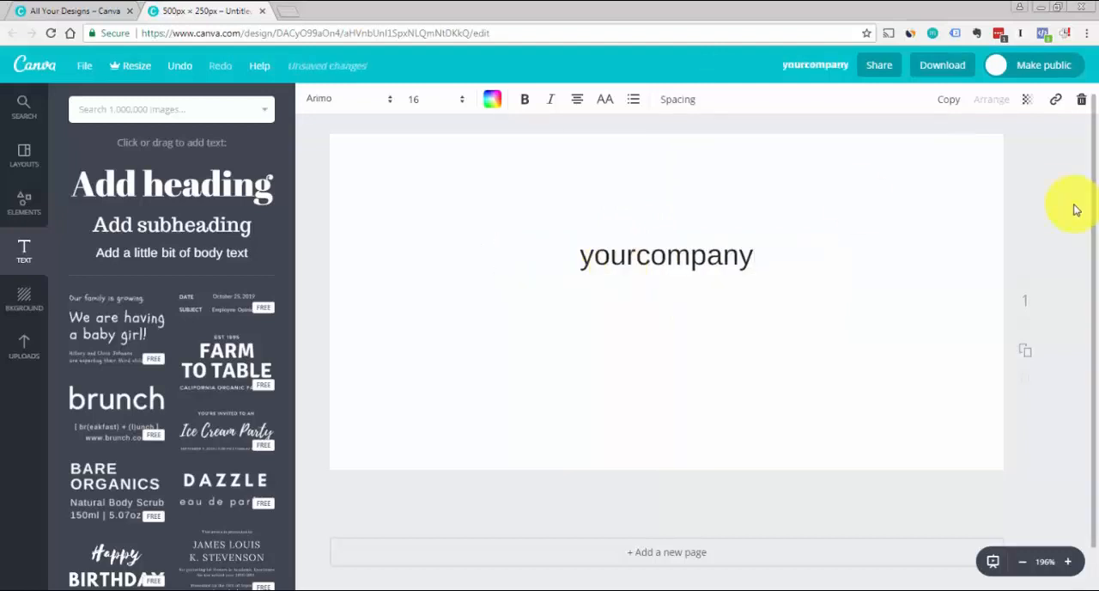
# Browse the available fonts and set the "yourcompany" text to Cinzel
pyautogui.click(713, 254)
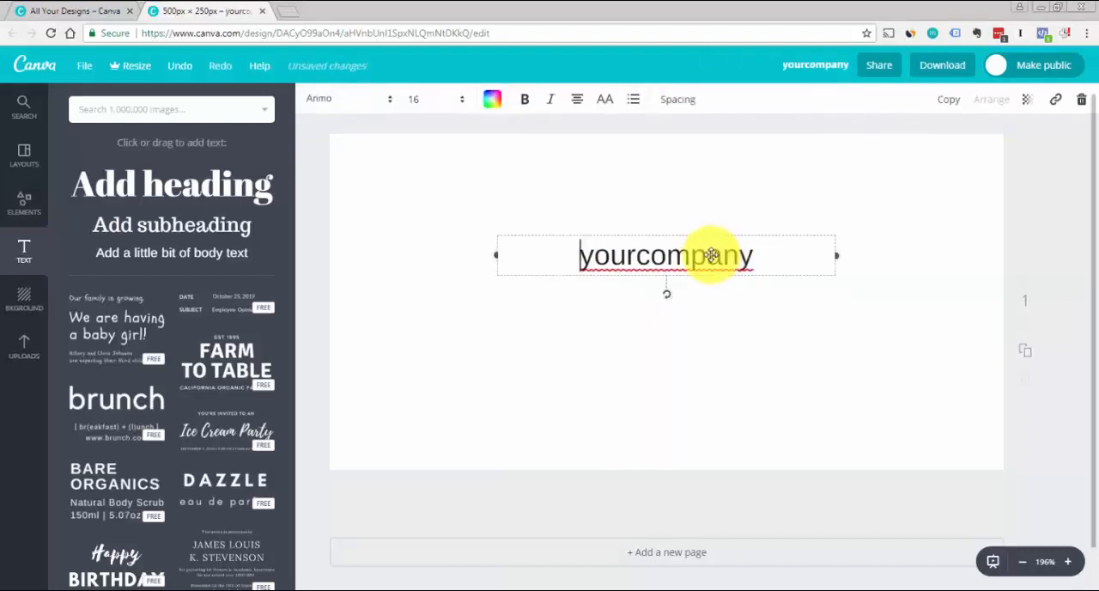
pyautogui.click(387, 102)
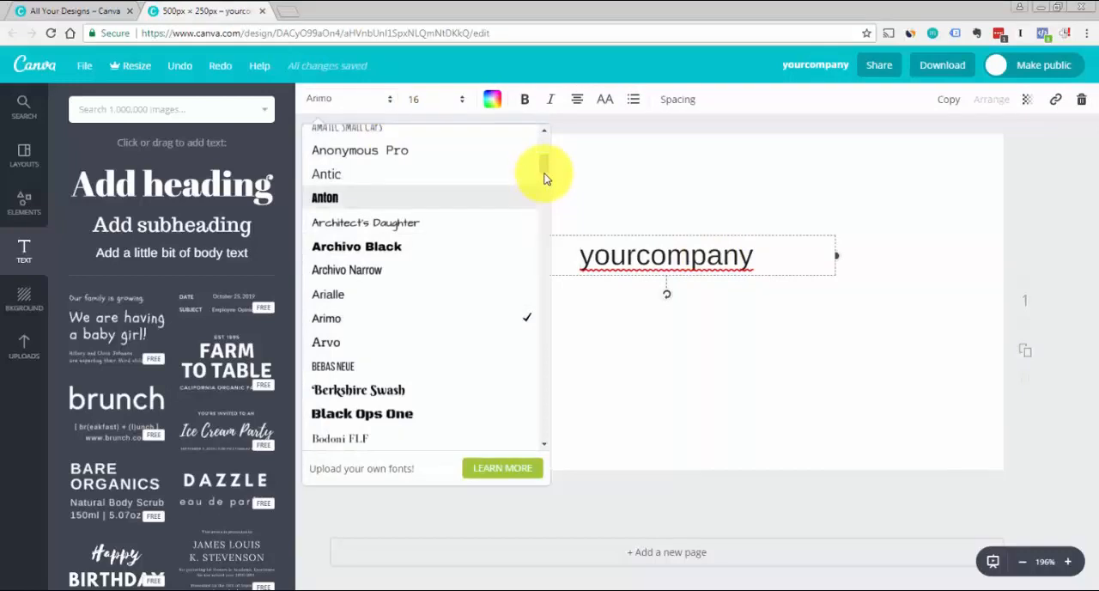
pyautogui.moveTo(544, 168); pyautogui.dragTo(543, 152)
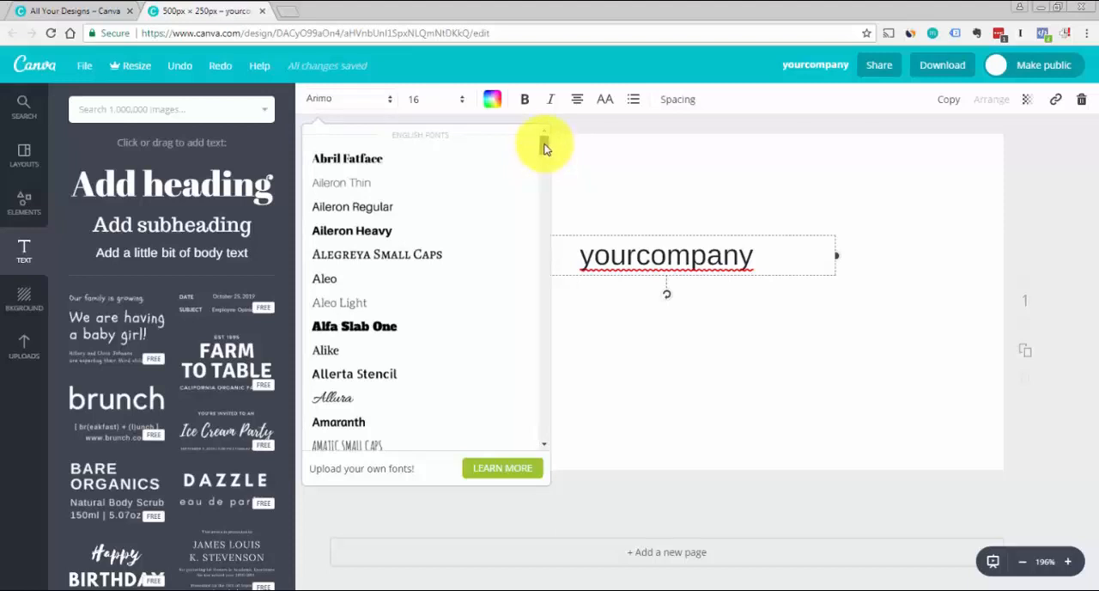
pyautogui.moveTo(545, 148); pyautogui.dragTo(533, 190)
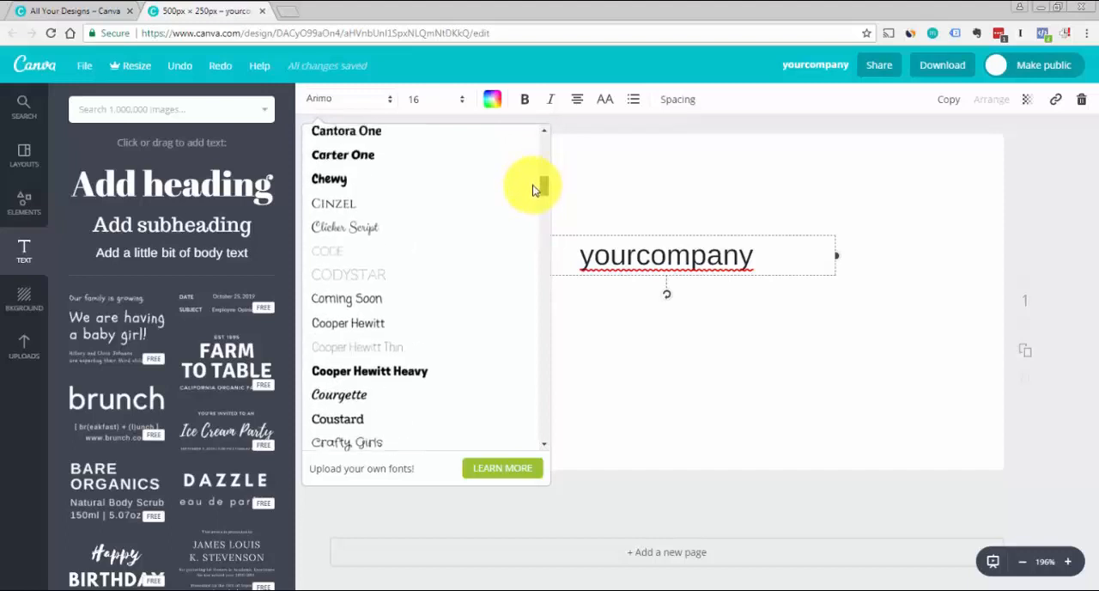
pyautogui.click(333, 206)
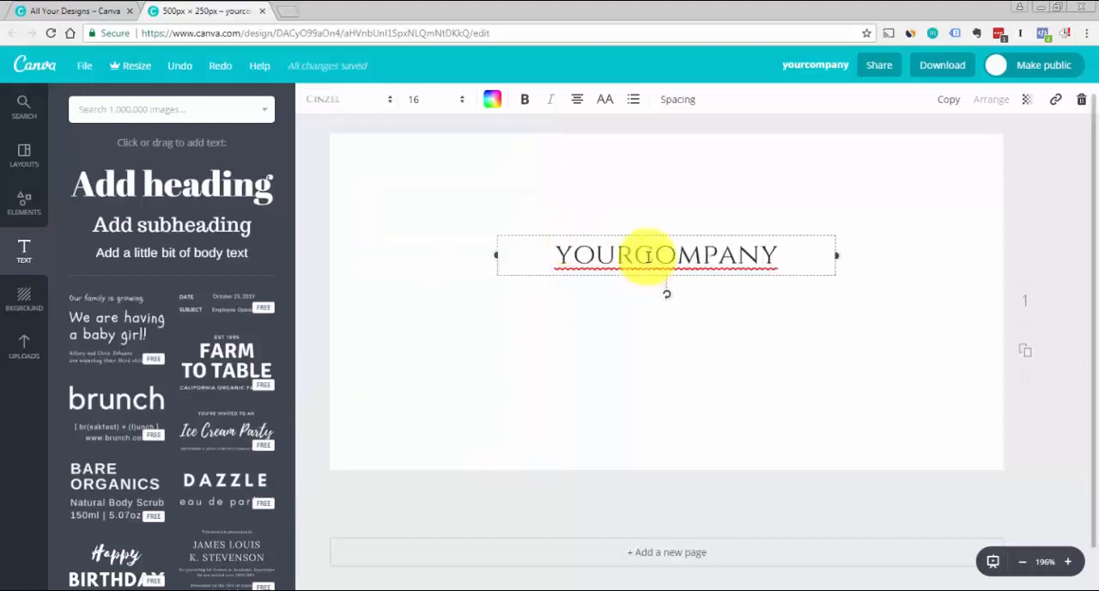
# Set the company name's font size to 28 and widen its text box to fit the name on one line
pyautogui.click(652, 254)
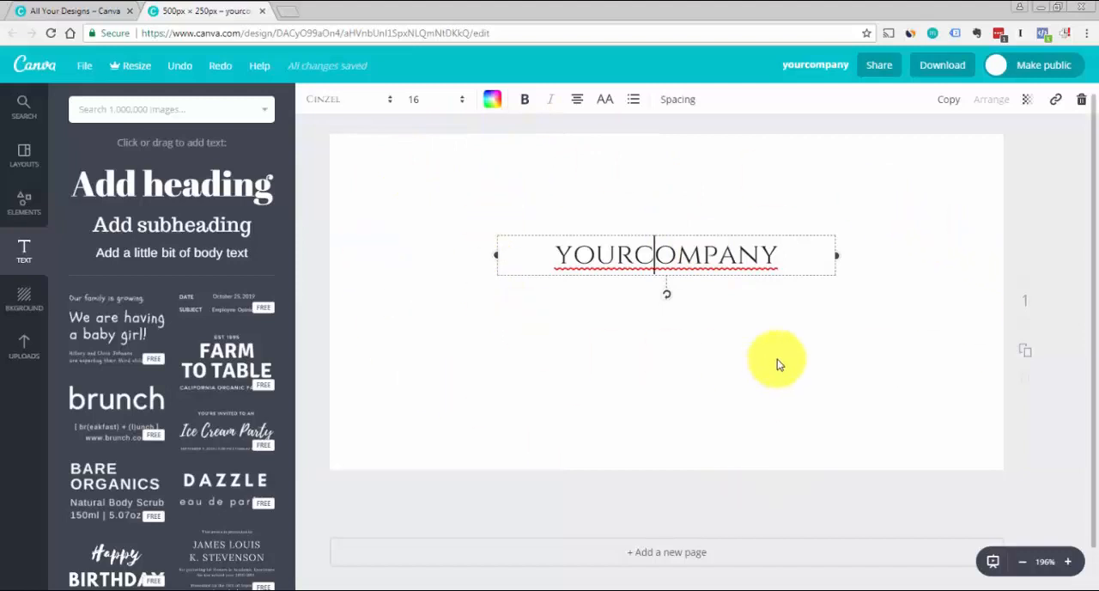
pyautogui.hotkey('ctrl', 'a')
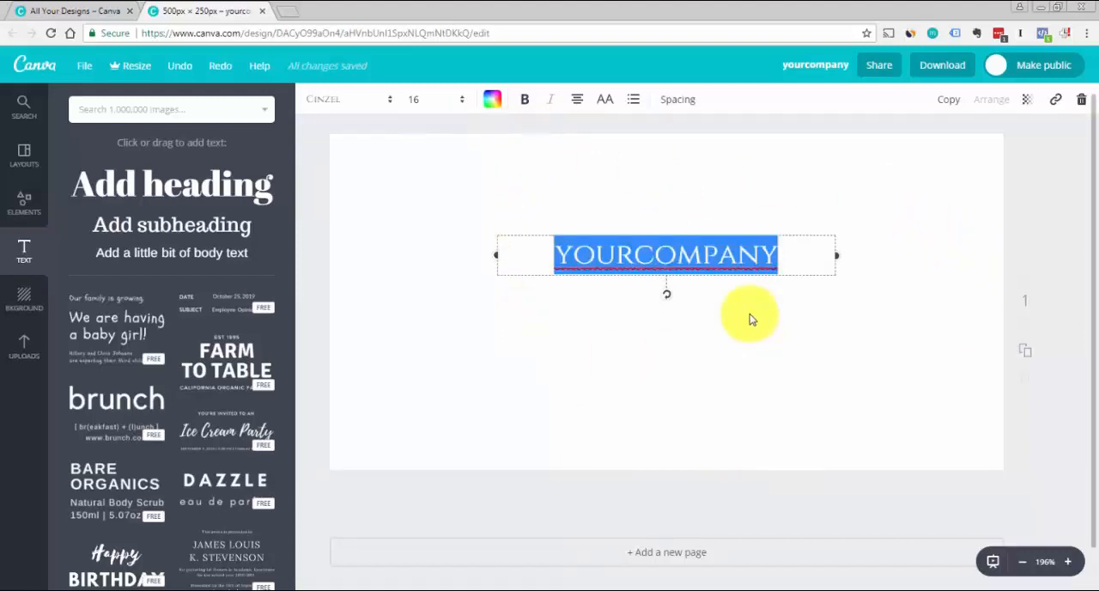
pyautogui.click(462, 100)
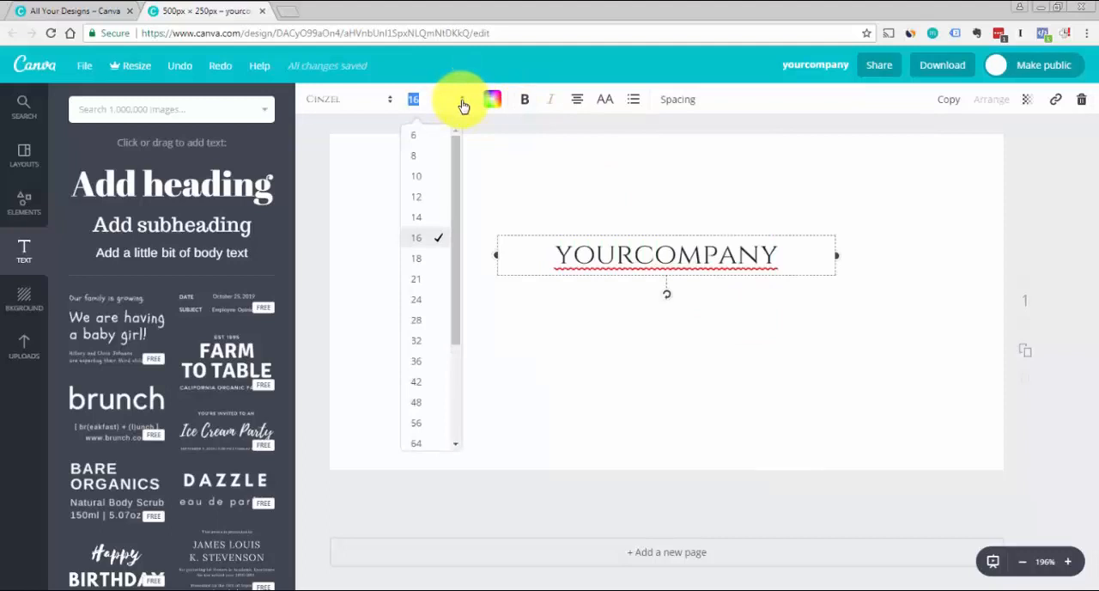
pyautogui.click(424, 321)
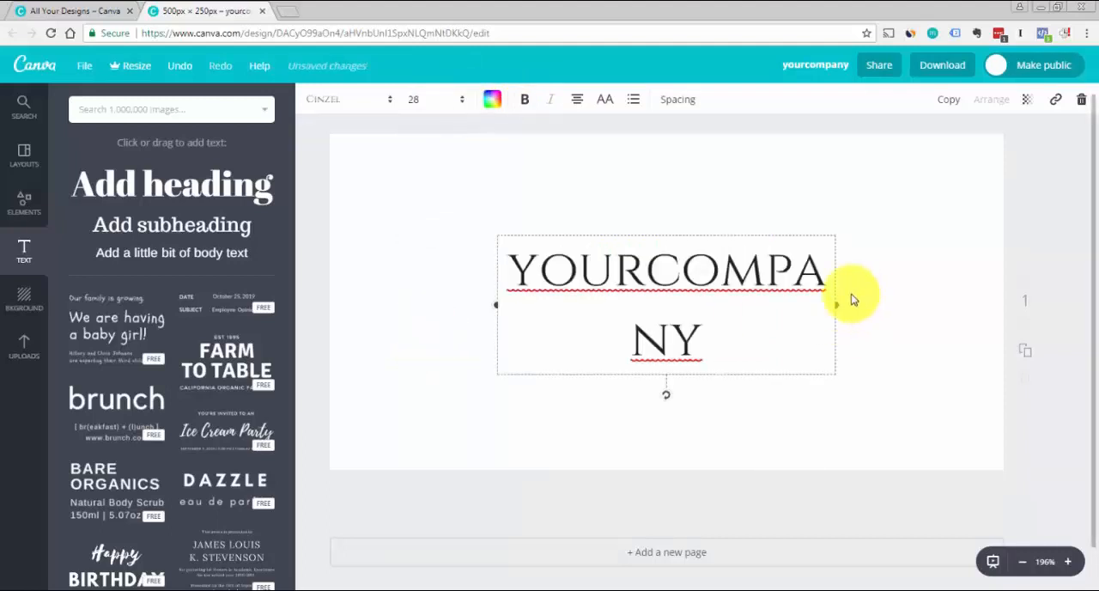
pyautogui.moveTo(837, 302); pyautogui.dragTo(915, 302)
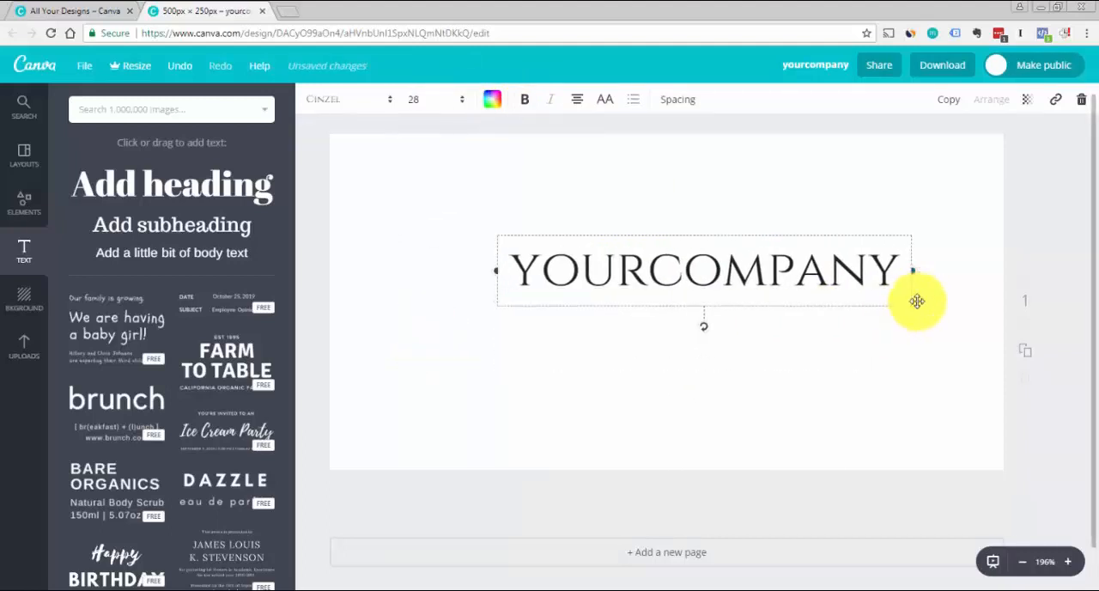
# Enlarge the company name to font size 48 and fit it on one line, centred horizontally across the canvas
pyautogui.click(460, 105)
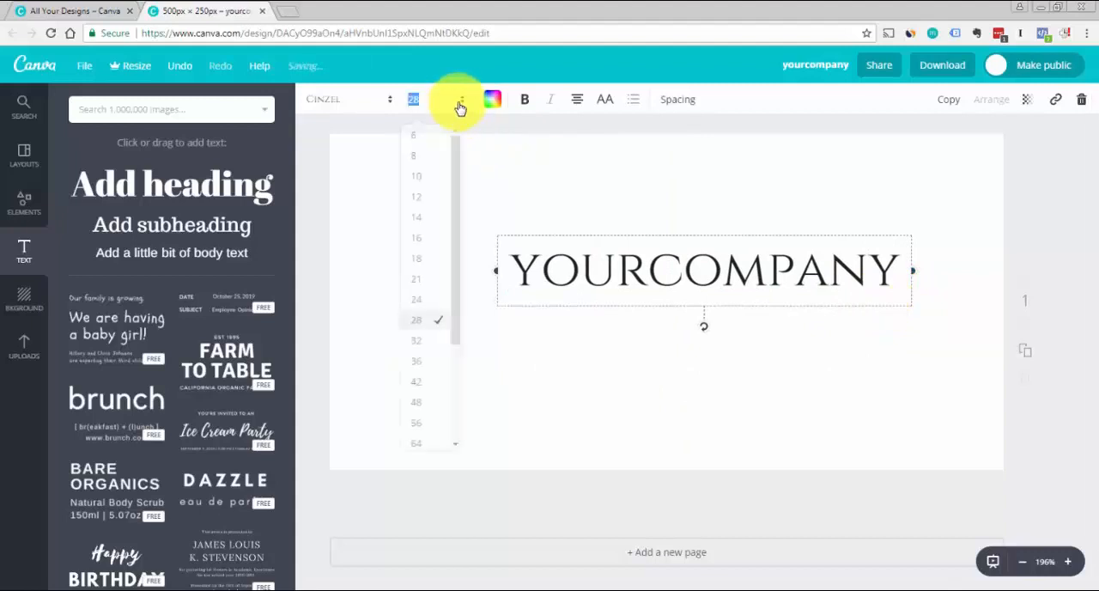
pyautogui.click(429, 403)
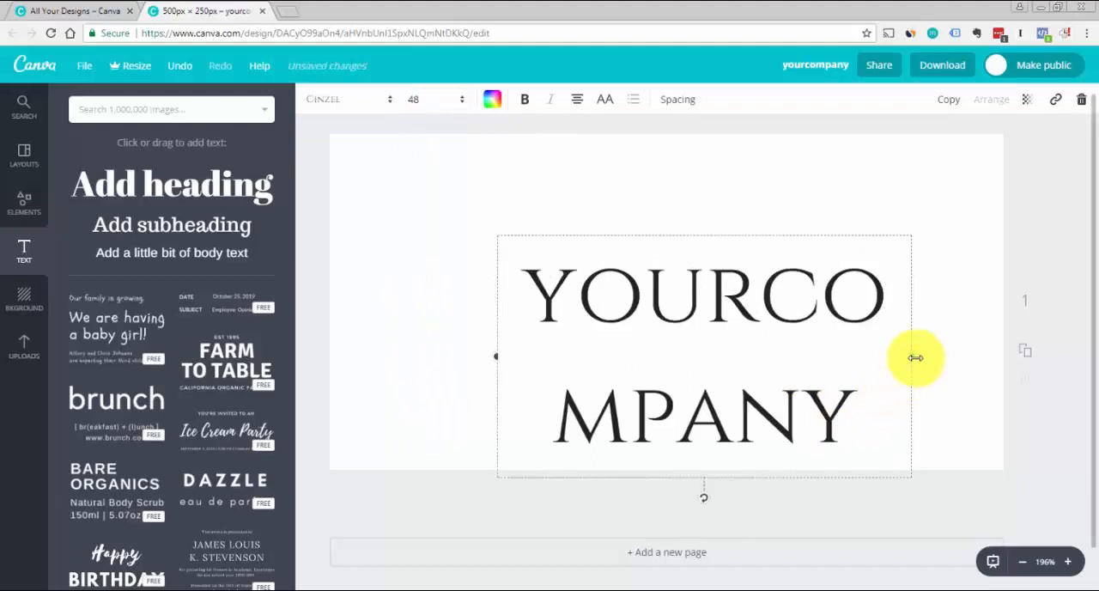
pyautogui.moveTo(915, 357); pyautogui.dragTo(1035, 357)
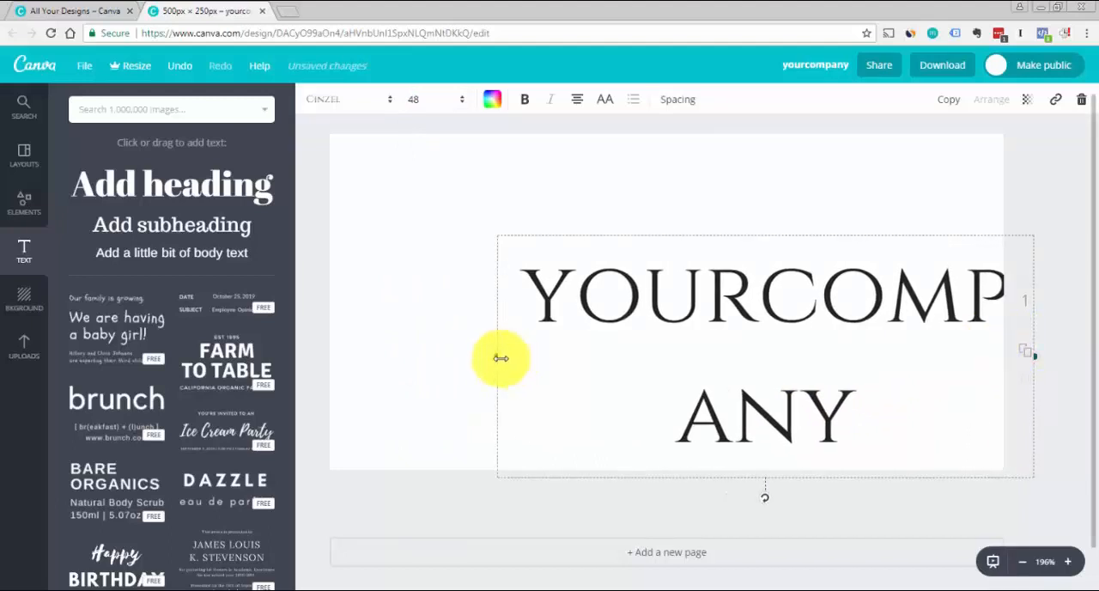
pyautogui.moveTo(502, 357); pyautogui.dragTo(306, 326)
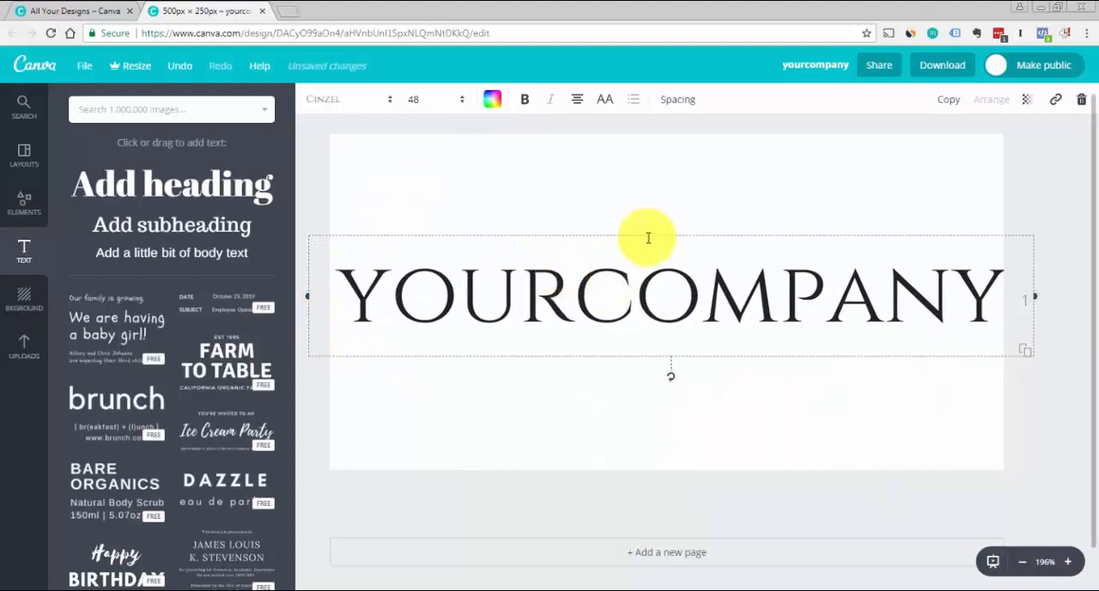
pyautogui.moveTo(647, 232)
pyautogui.mouseDown()
pyautogui.moveTo(642, 215)
pyautogui.moveTo(642, 227)
pyautogui.mouseUp()
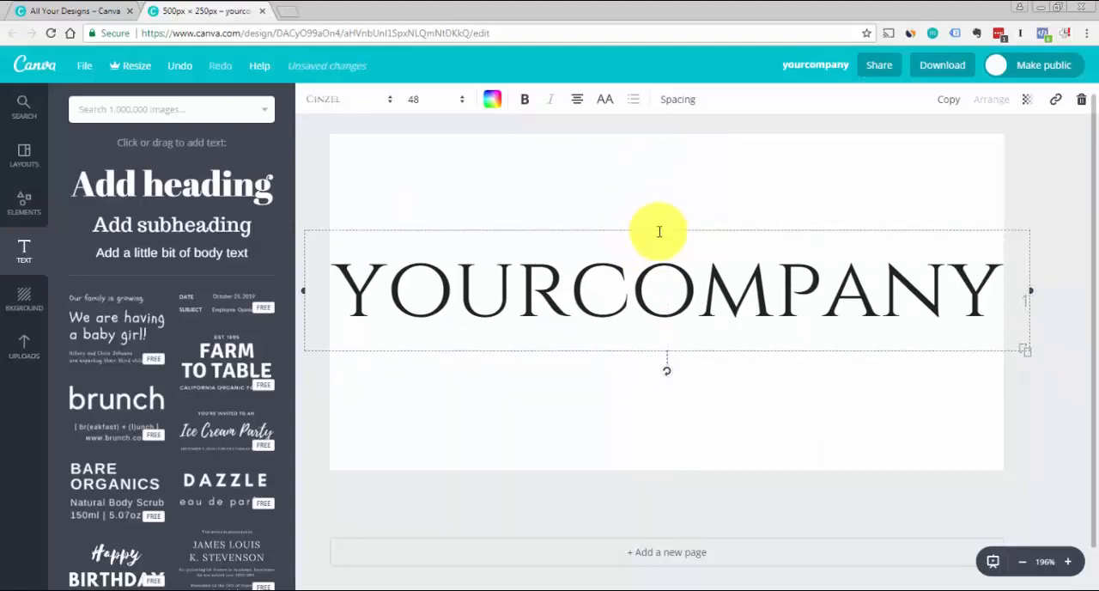
pyautogui.moveTo(657, 228)
pyautogui.mouseDown()
pyautogui.moveTo(677, 228)
pyautogui.moveTo(661, 229)
pyautogui.mouseUp()
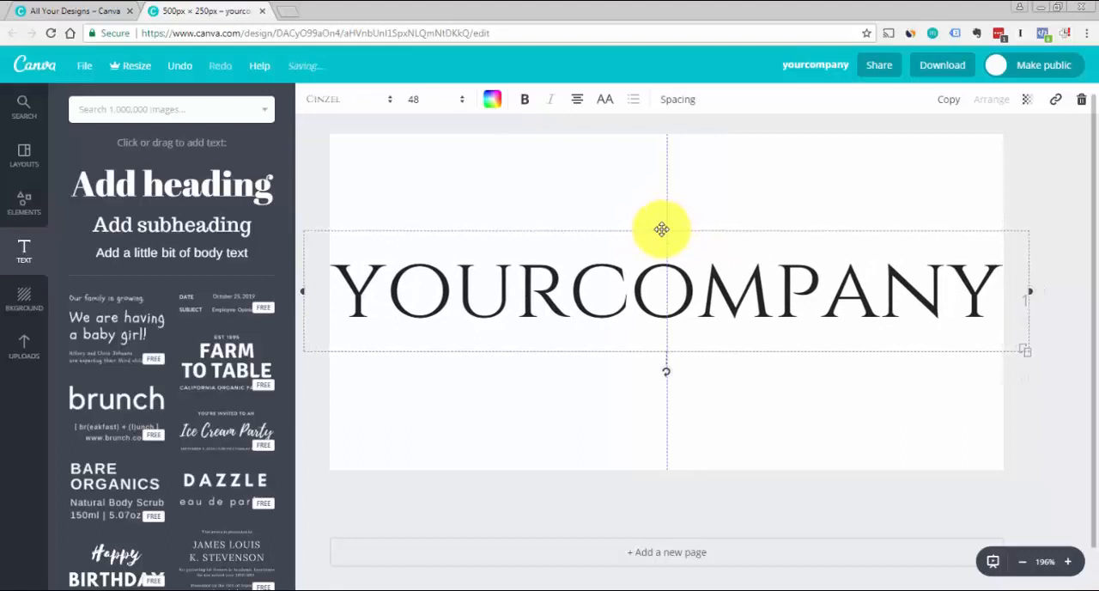
# Set the font size of the whole "yourcompany" text to 46
pyautogui.doubleClick(560, 261)
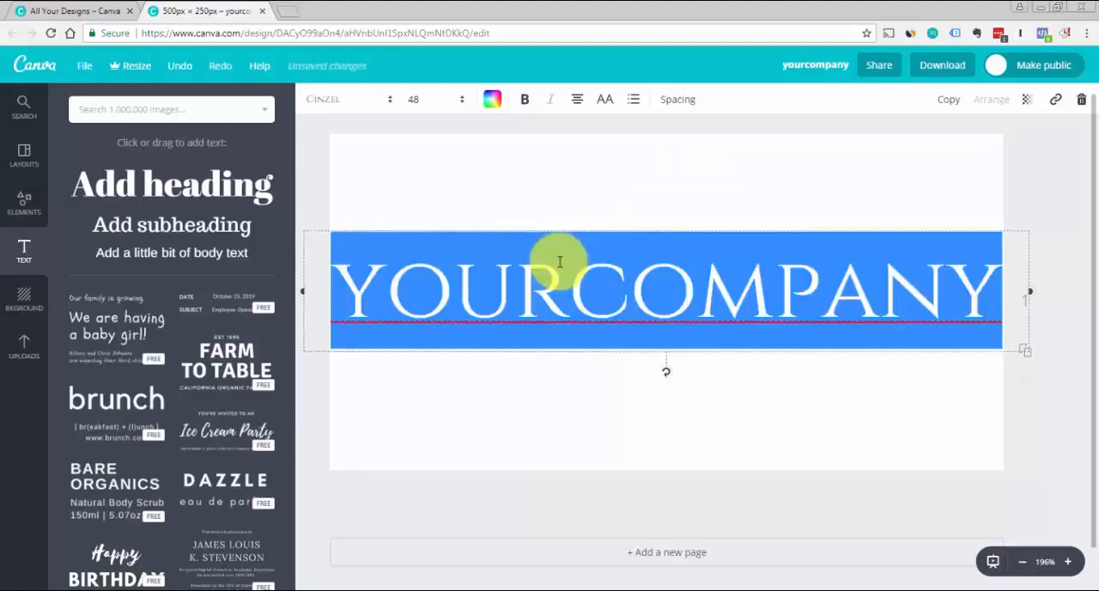
pyautogui.click(448, 99)
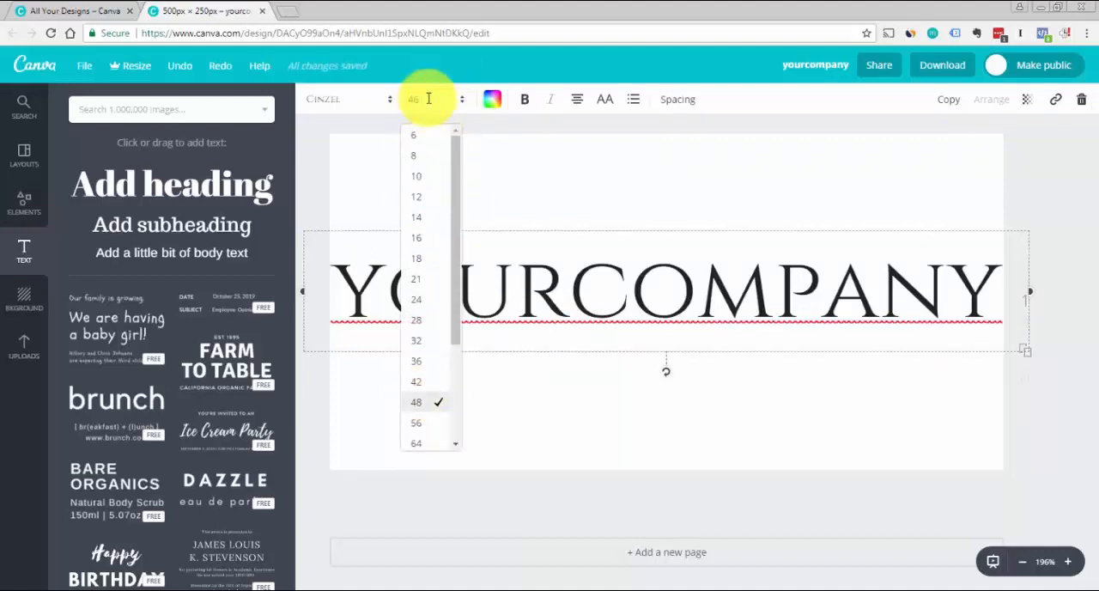
pyautogui.write('46')
pyautogui.press('Return')
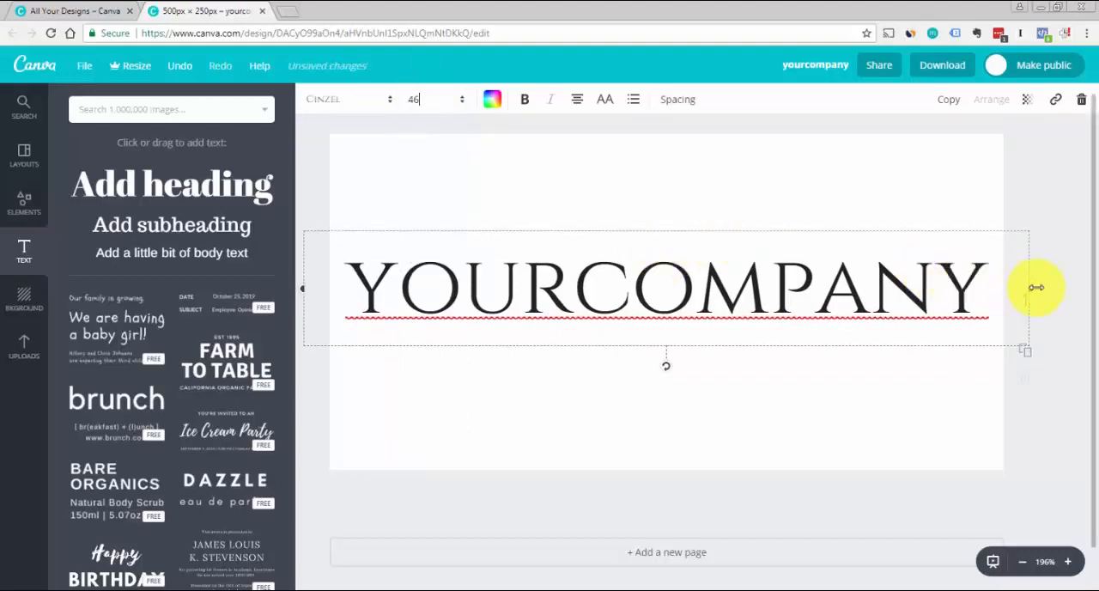
# Narrow the company name's text box to the canvas width and centre it on the canvas
pyautogui.moveTo(1034, 286); pyautogui.dragTo(1005, 292)
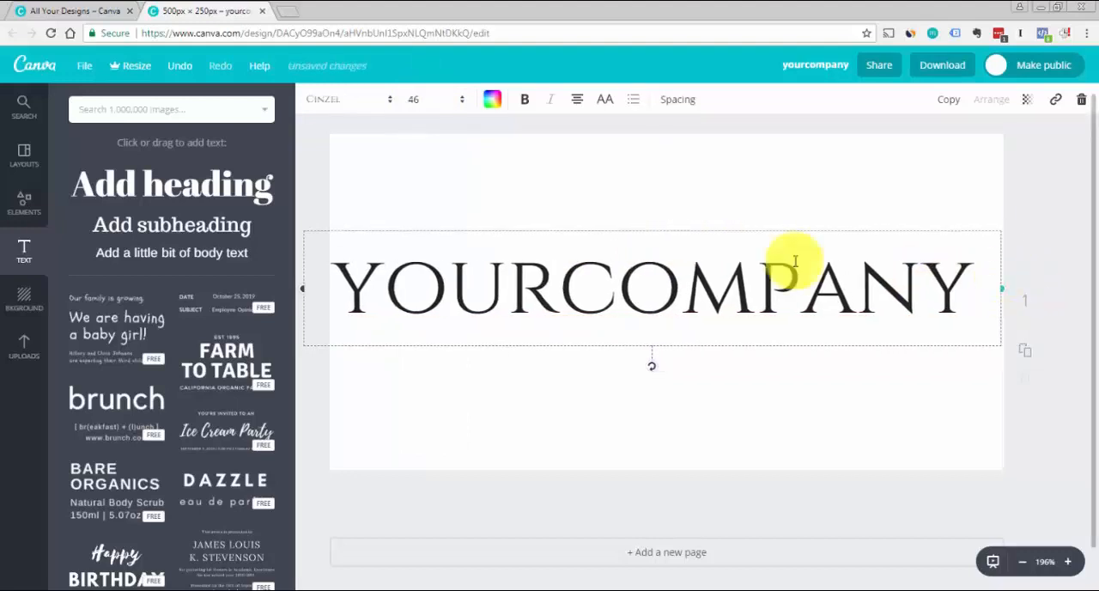
pyautogui.moveTo(302, 287); pyautogui.dragTo(330, 286)
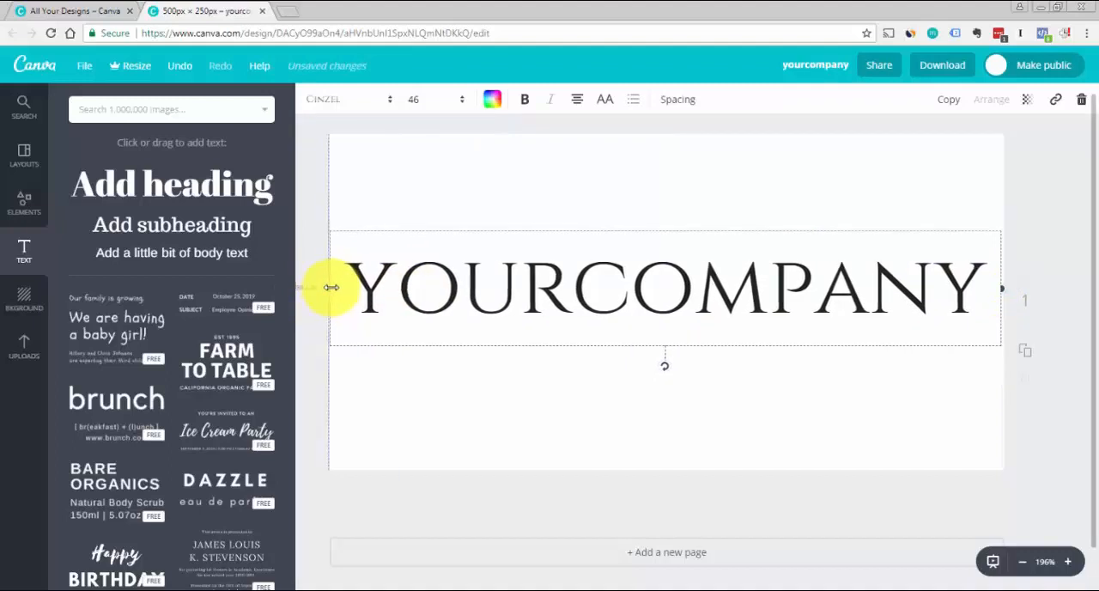
pyautogui.moveTo(617, 229)
pyautogui.mouseDown()
pyautogui.moveTo(627, 228)
pyautogui.moveTo(621, 240)
pyautogui.mouseUp()
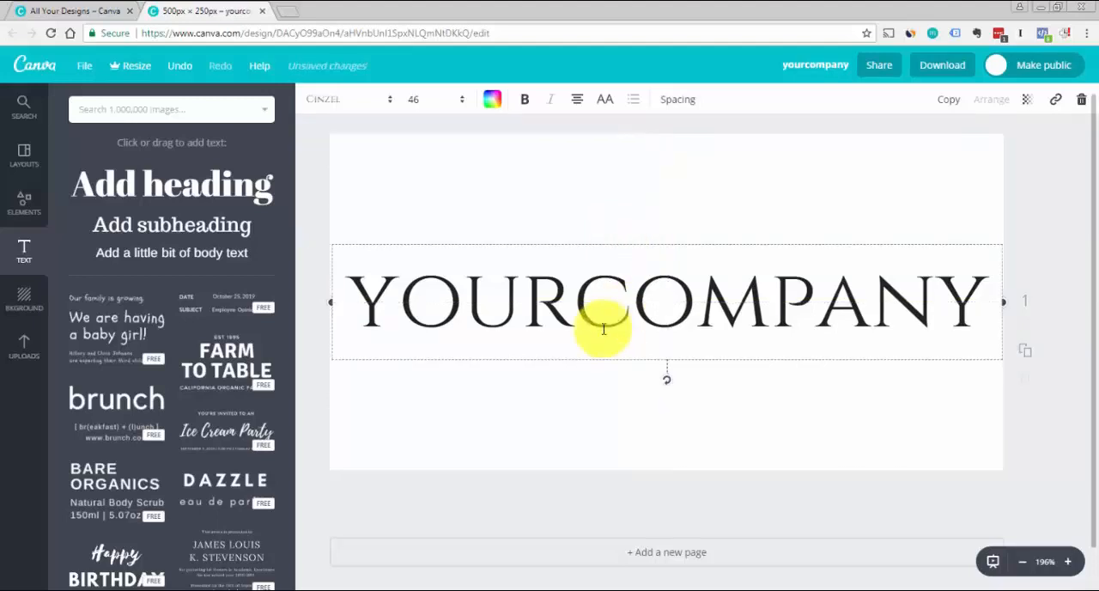
# Try bold on the whole company name, and undo it
pyautogui.click(575, 312)
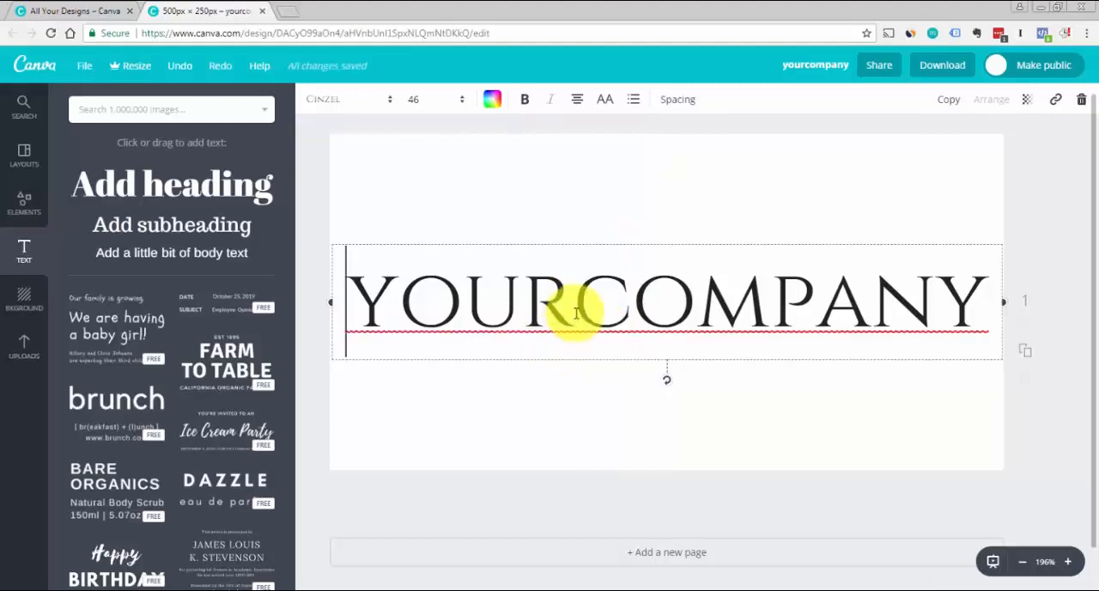
pyautogui.hotkey('ctrl', 'a')
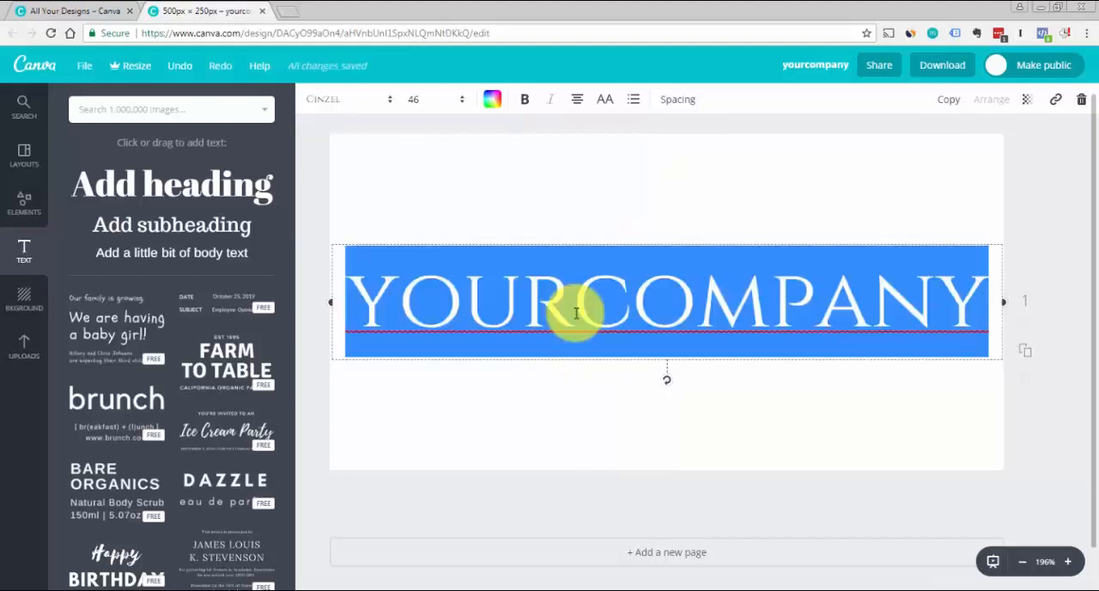
pyautogui.click(525, 100)
pyautogui.click(622, 204)
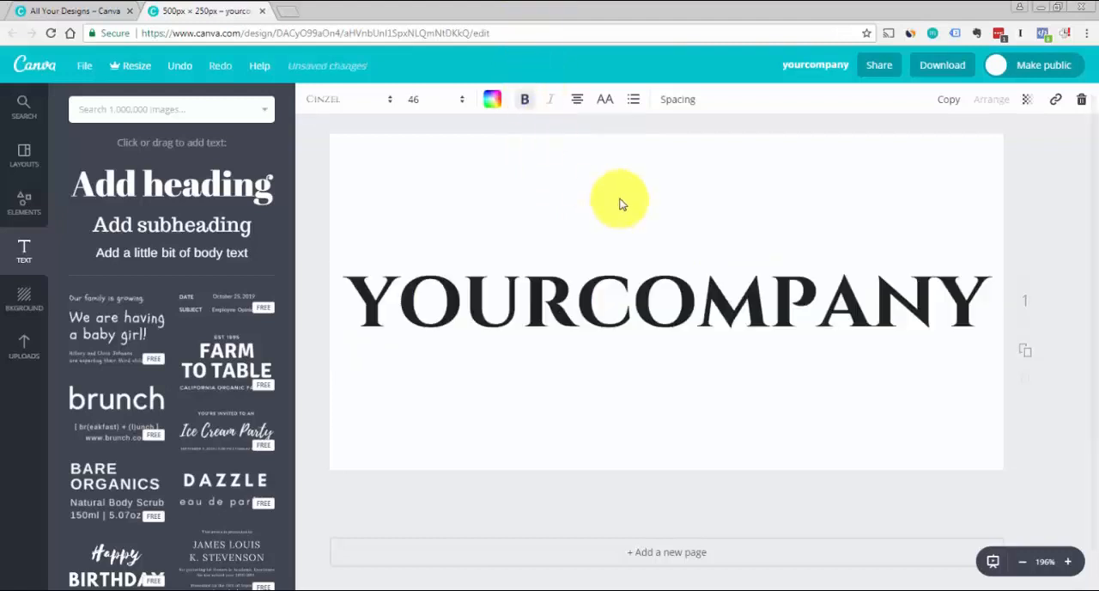
pyautogui.doubleClick(580, 316)
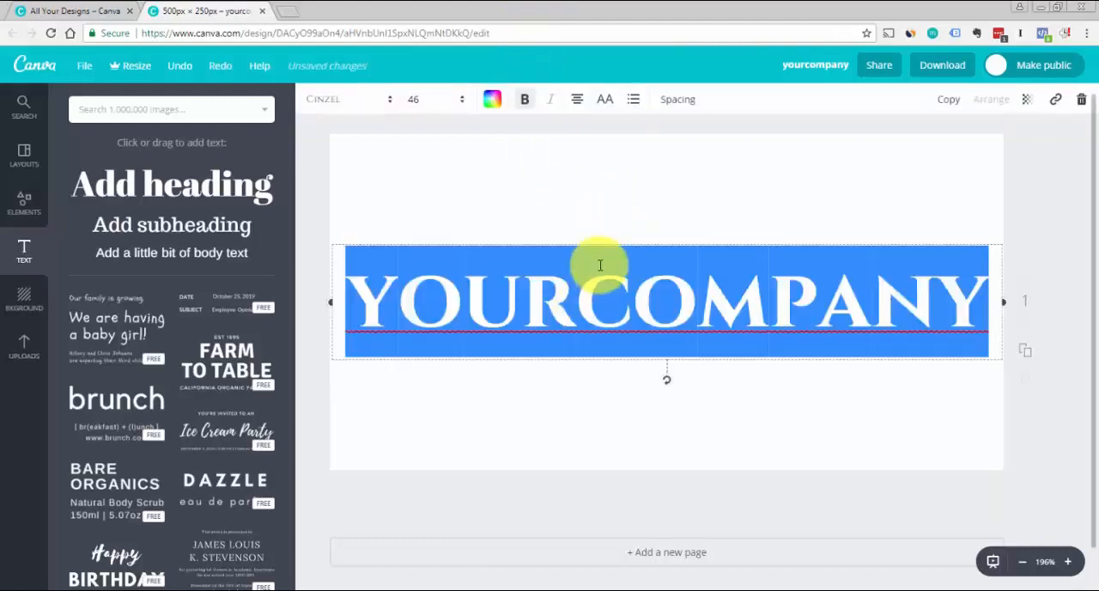
pyautogui.hotkey('ctrl', 'z')
pyautogui.click(1044, 205)
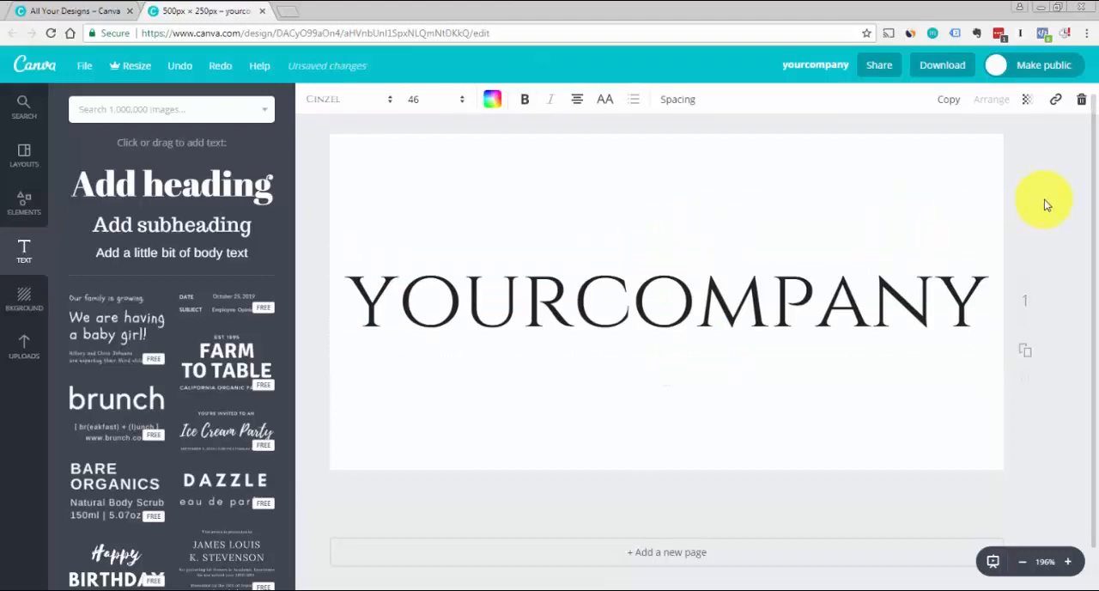
# Colour the "YOUR" part of the company name light blue from the default palette
pyautogui.doubleClick(571, 294)
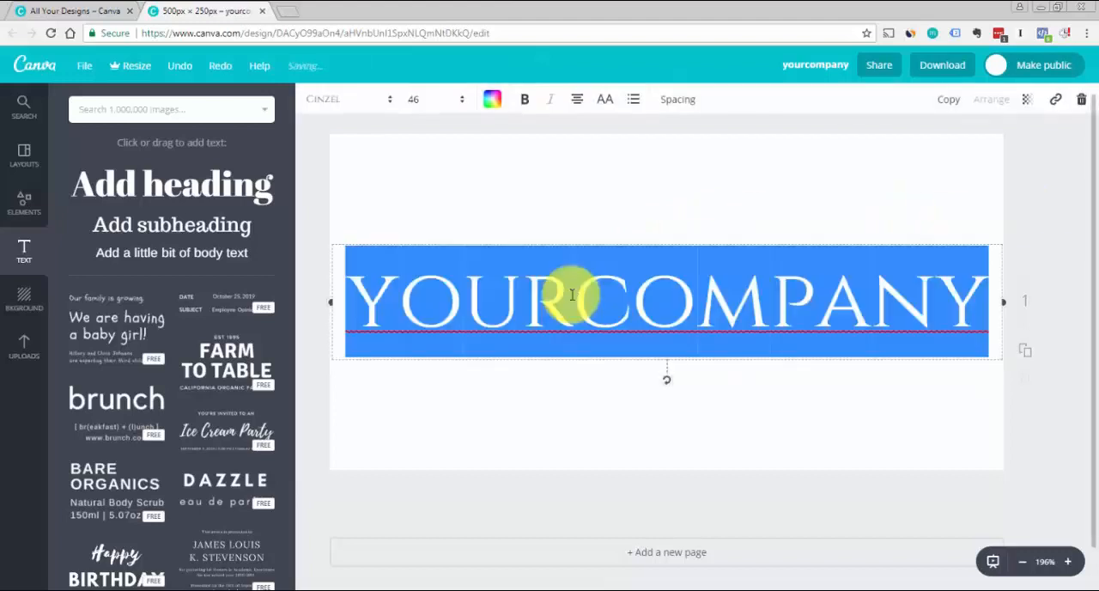
pyautogui.click(572, 294)
pyautogui.hotkey('shift', 'Home')
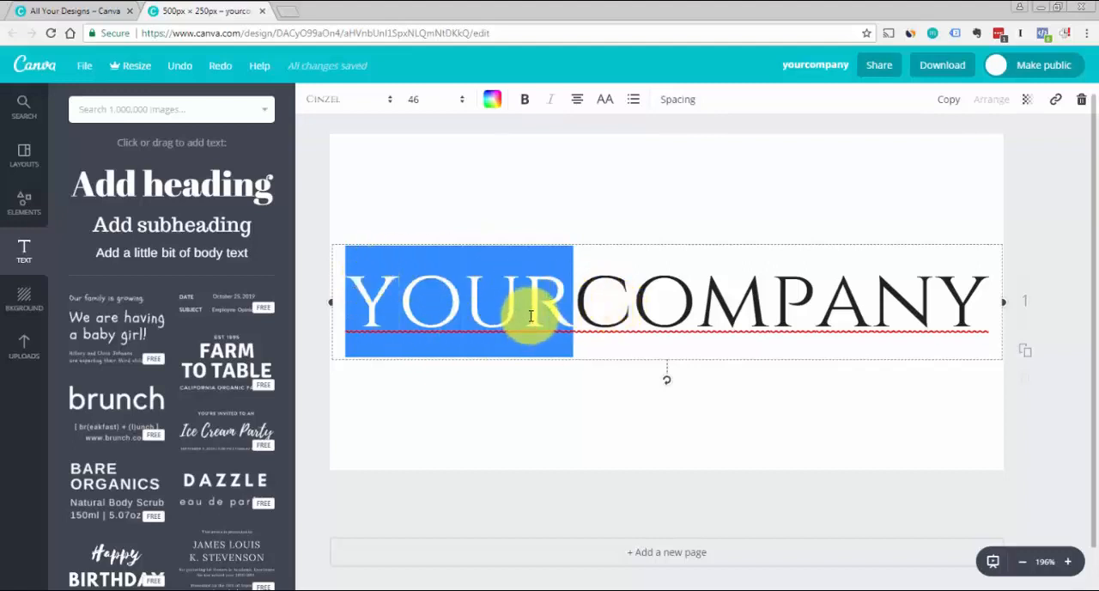
pyautogui.click(495, 104)
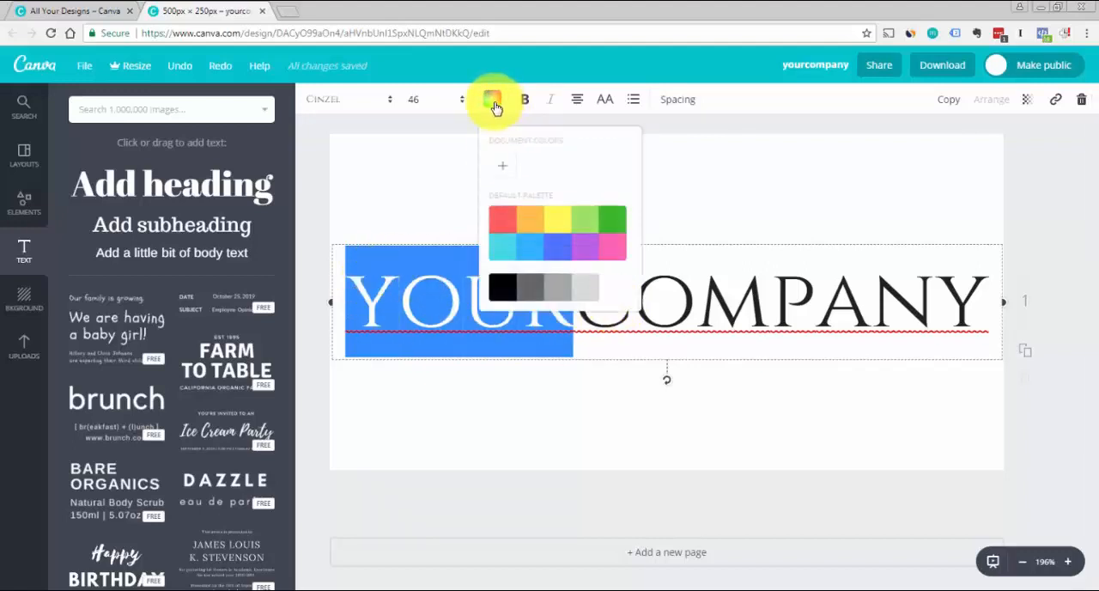
pyautogui.click(529, 252)
pyautogui.click(404, 500)
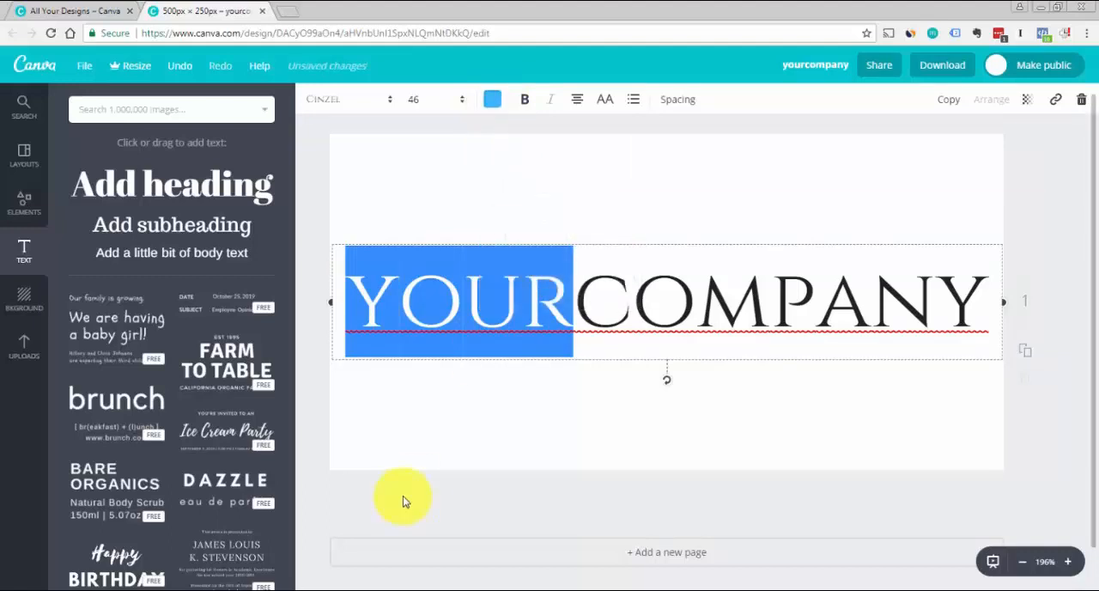
pyautogui.click(405, 500)
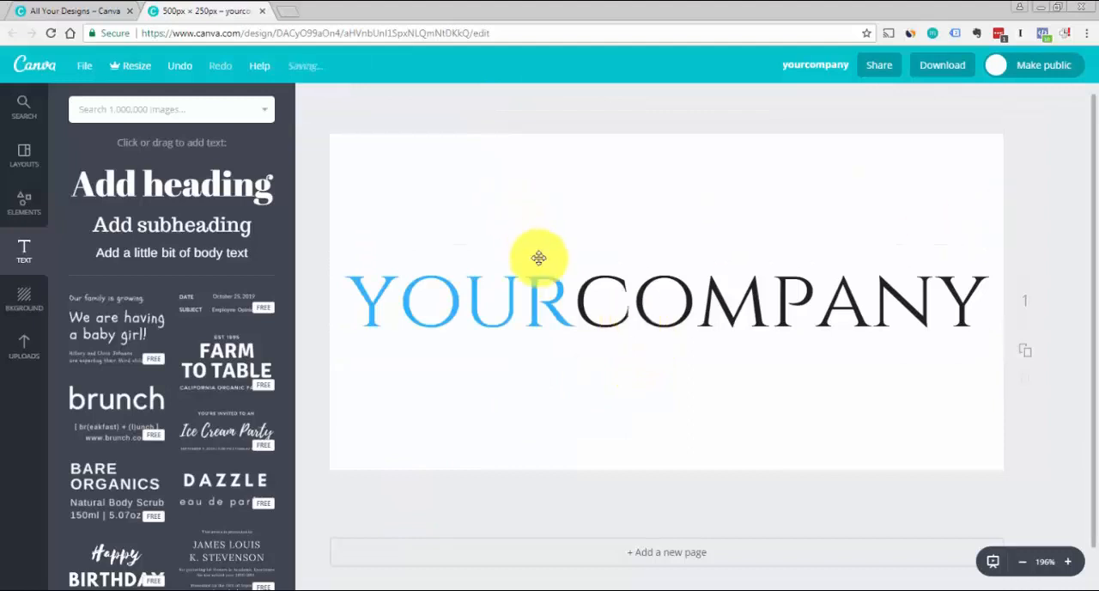
# Give the "YOUR" part of the company name a custom dark blue, colour code 053ba6
pyautogui.doubleClick(550, 305)
pyautogui.click(570, 298)
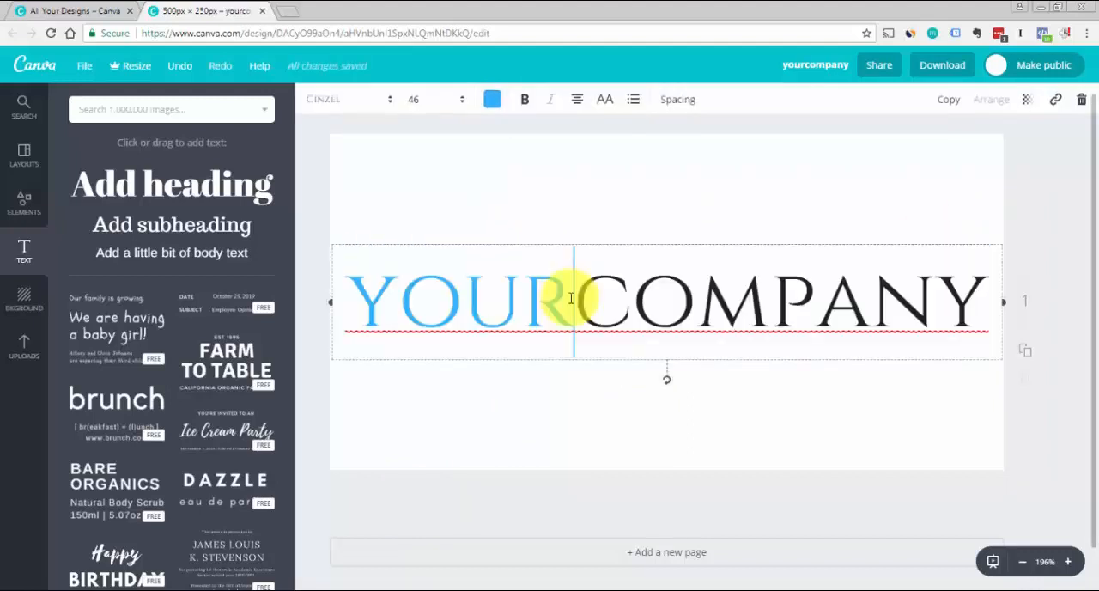
pyautogui.hotkey('shift', 'Home')
pyautogui.click(494, 100)
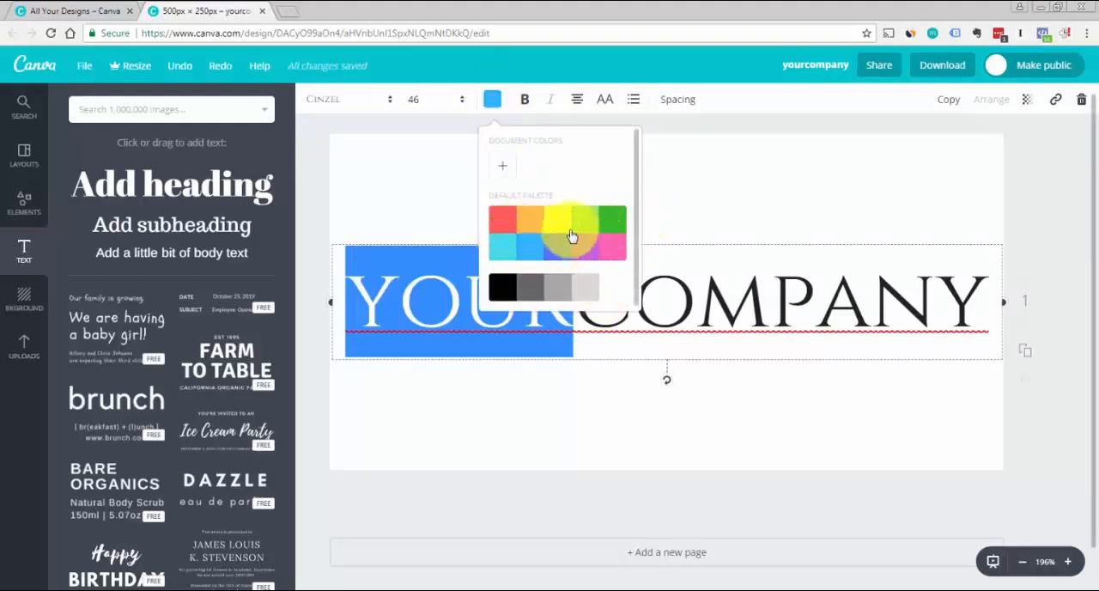
pyautogui.click(506, 169)
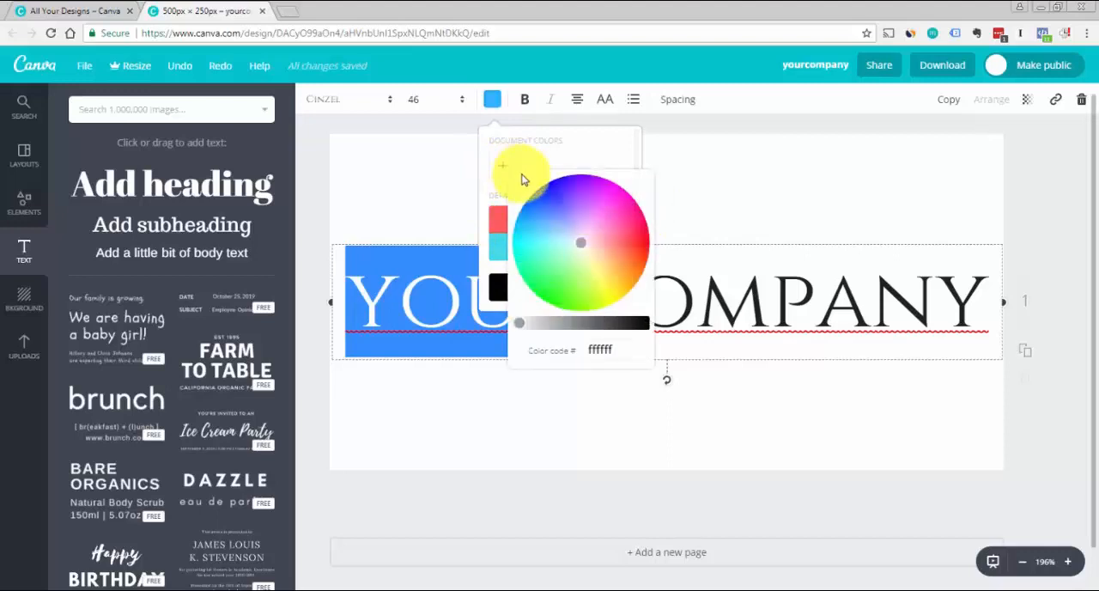
pyautogui.moveTo(558, 206); pyautogui.dragTo(534, 203)
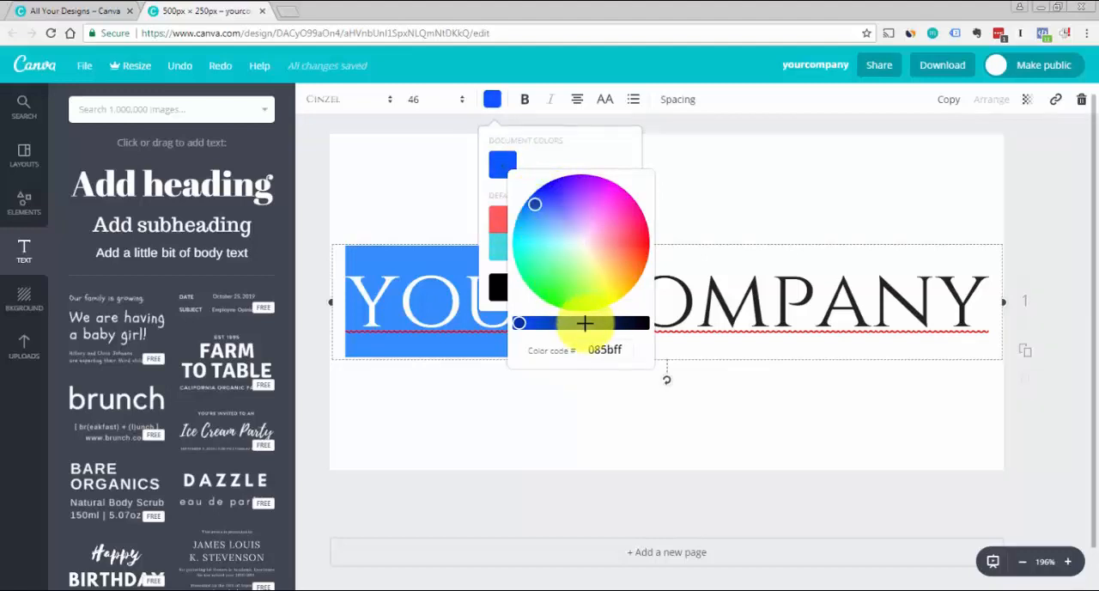
pyautogui.moveTo(581, 322); pyautogui.dragTo(562, 322)
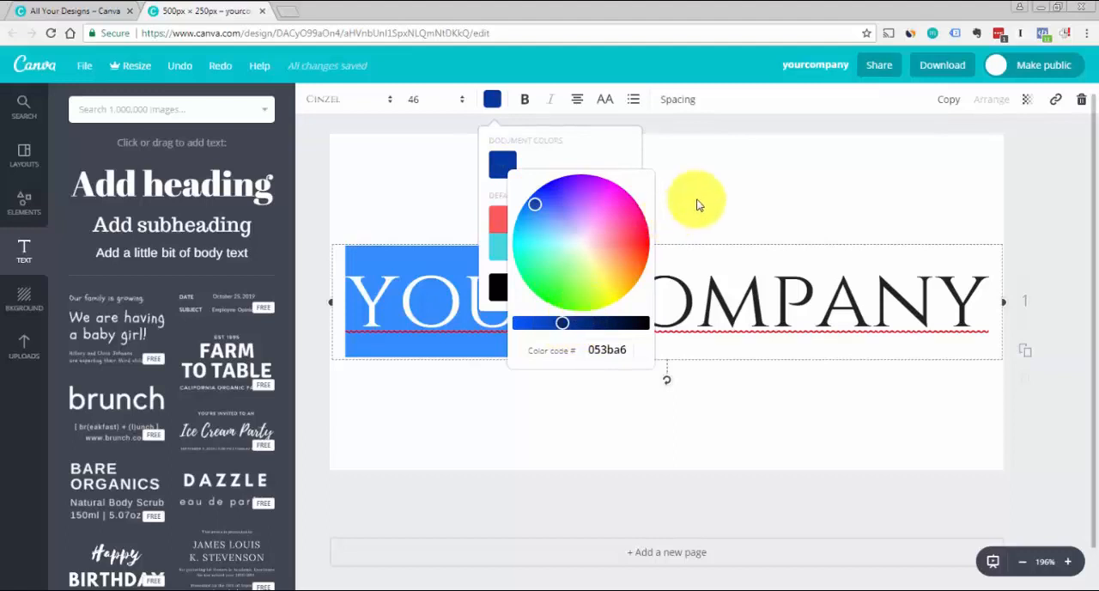
pyautogui.click(697, 204)
pyautogui.click(641, 449)
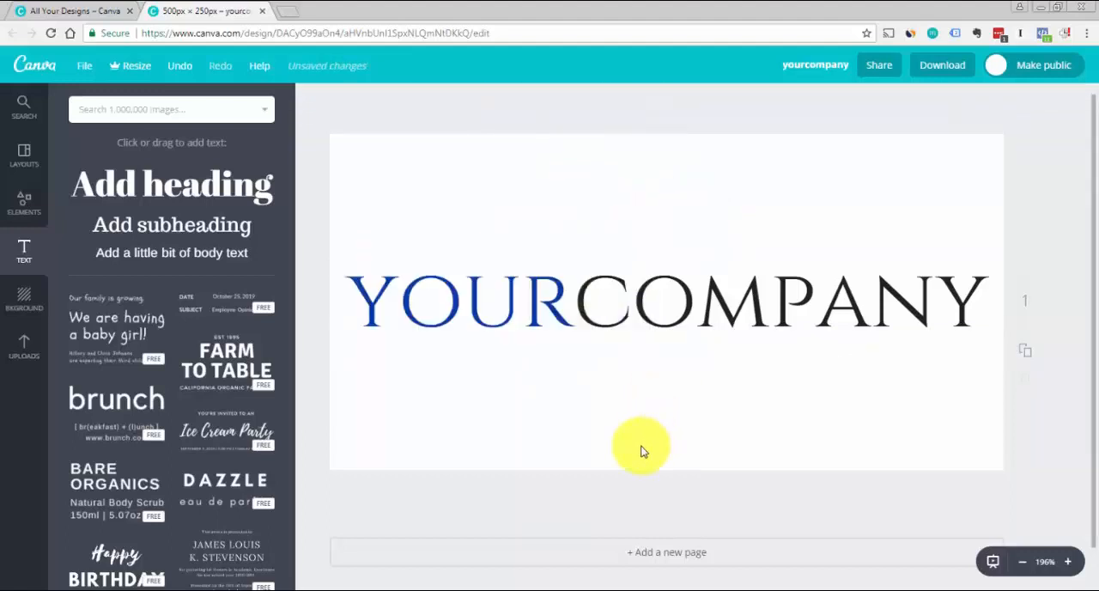
# Colour the "COMPANY" part of the company name dark grey from the default palette
pyautogui.doubleClick(589, 301)
pyautogui.click(586, 301)
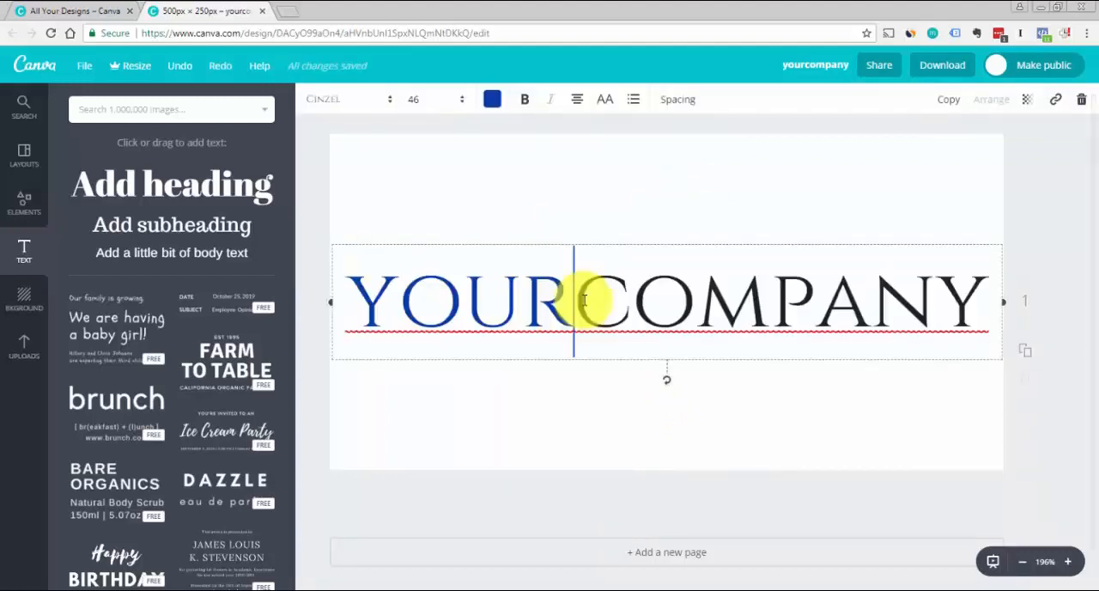
pyautogui.moveTo(576, 299); pyautogui.dragTo(976, 271)
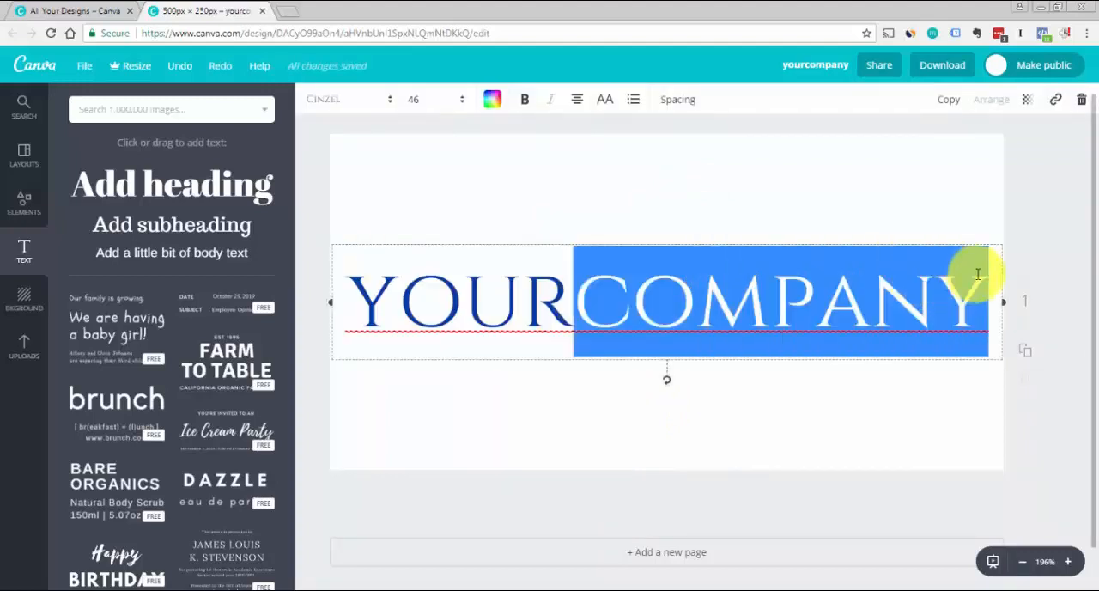
pyautogui.click(492, 100)
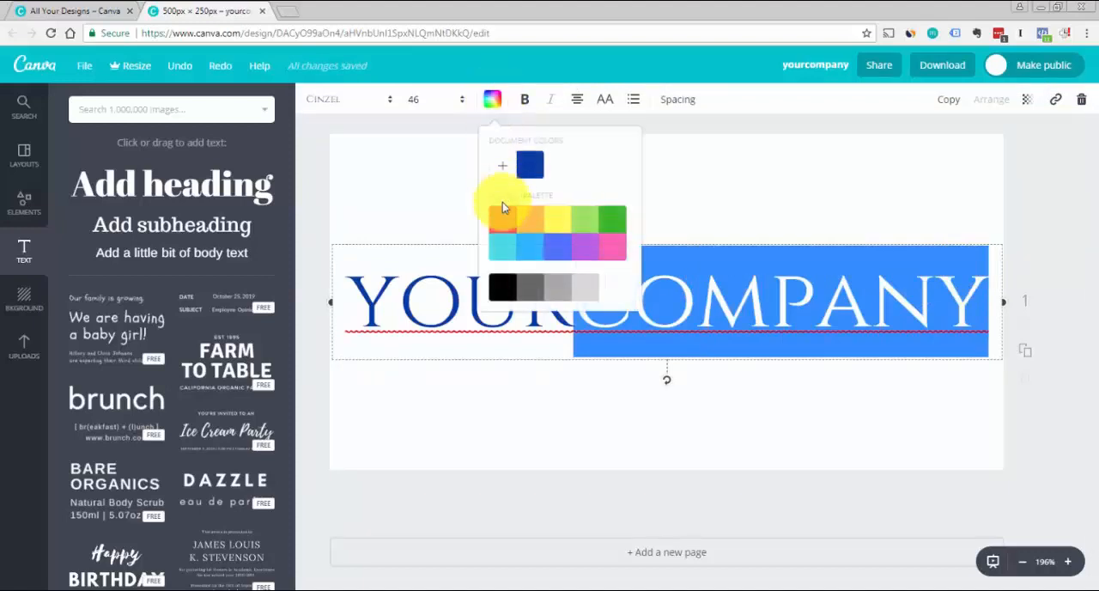
pyautogui.click(527, 292)
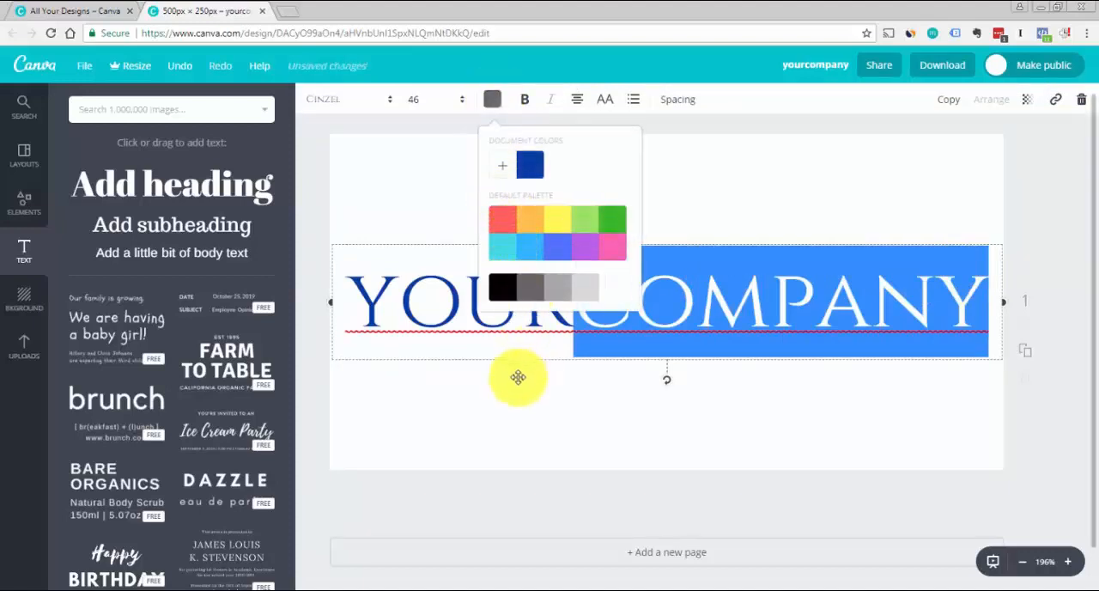
pyautogui.click(509, 419)
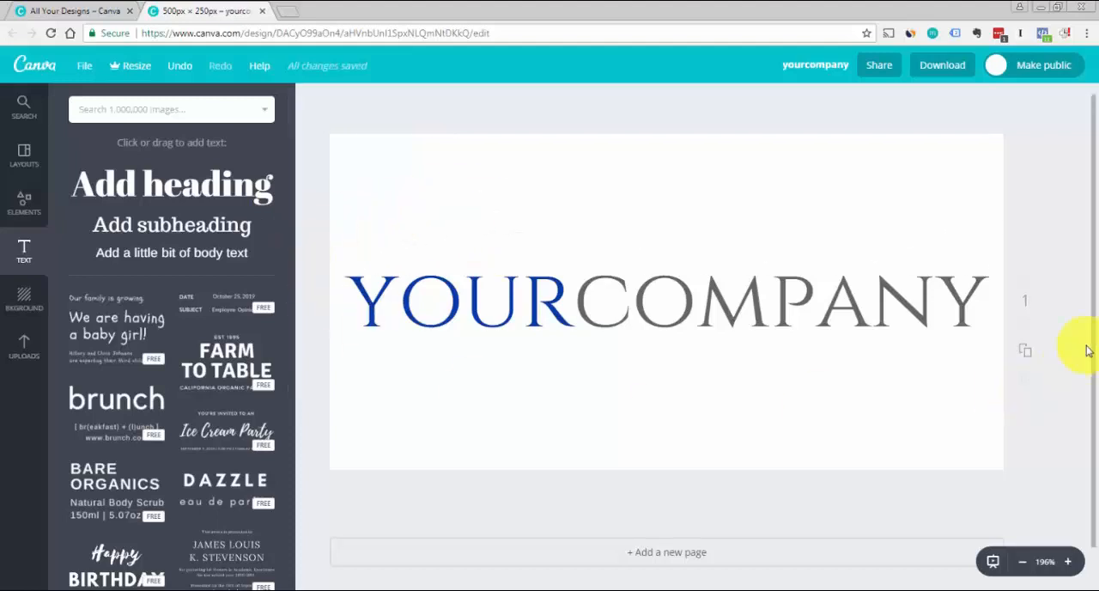
# Look over the uploads, the layouts and the file types offered for downloading the logo
pyautogui.click(24, 346)
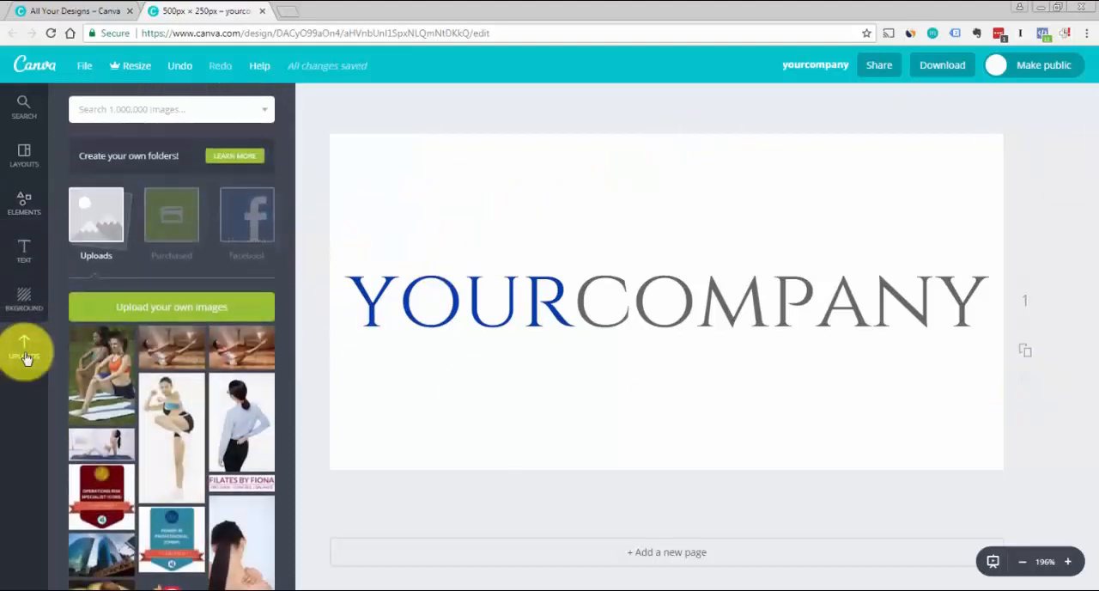
pyautogui.click(26, 155)
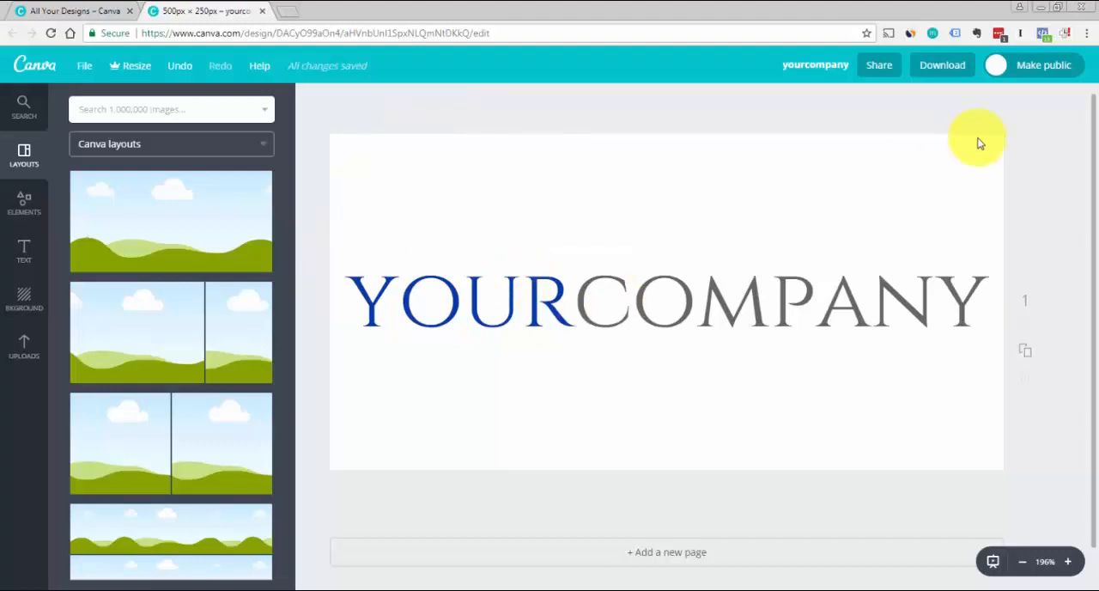
pyautogui.click(944, 67)
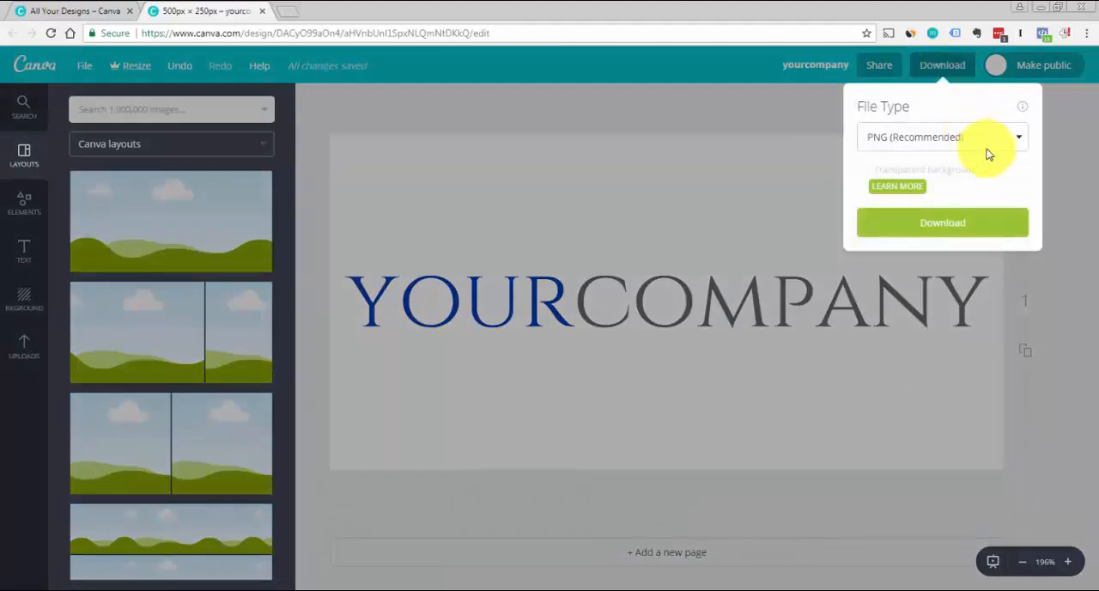
pyautogui.click(1018, 139)
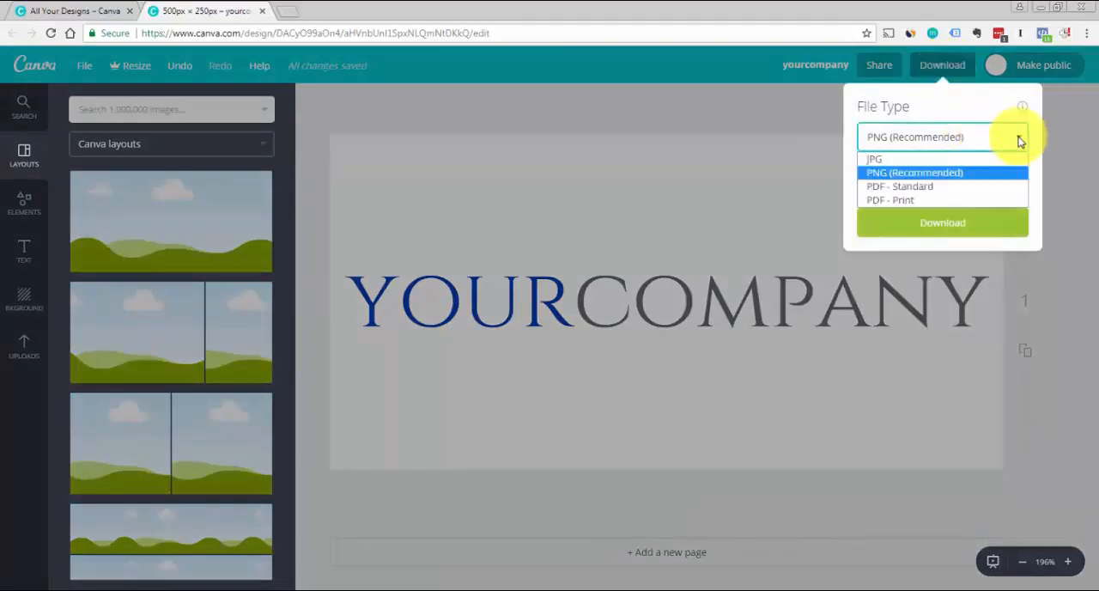
pyautogui.click(1036, 120)
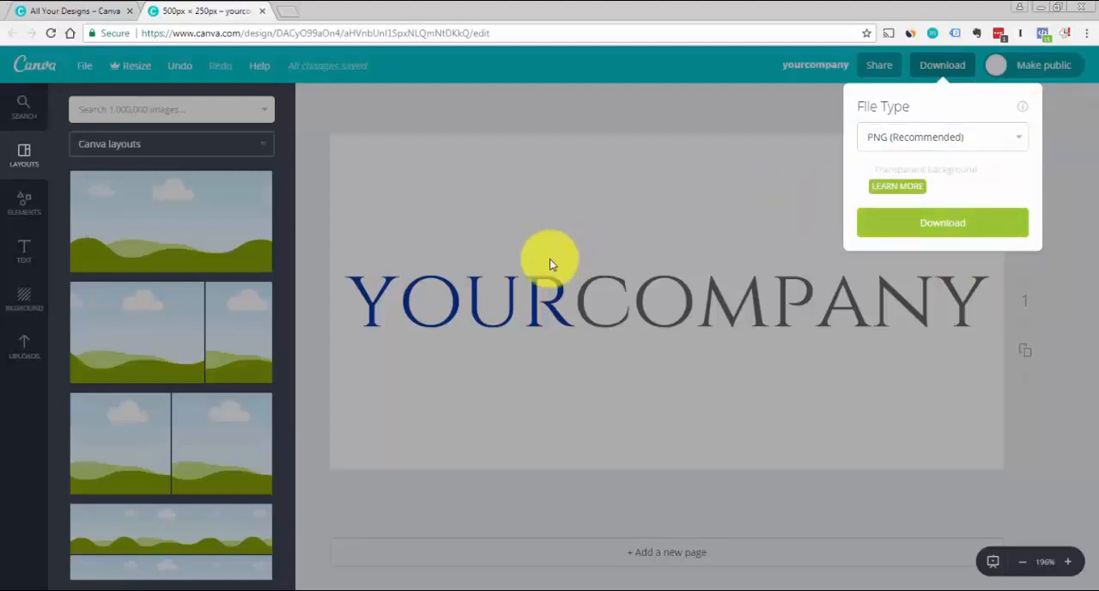
pyautogui.click(1066, 129)
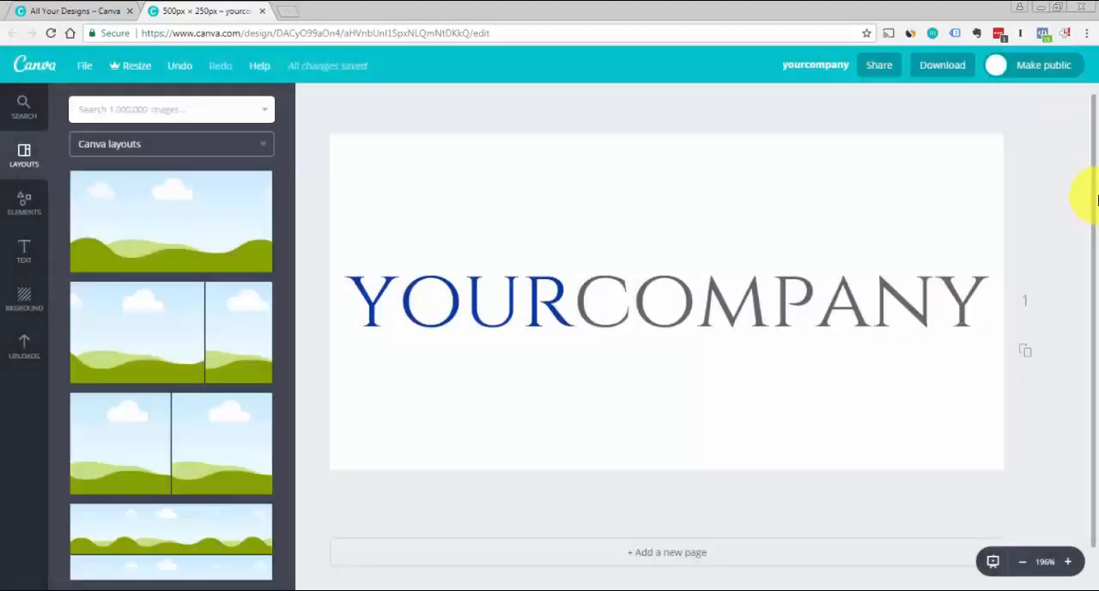
pyautogui.moveTo(1095, 191)
pyautogui.mouseDown()
pyautogui.moveTo(1091, 221)
pyautogui.moveTo(1092, 172)
pyautogui.mouseUp()
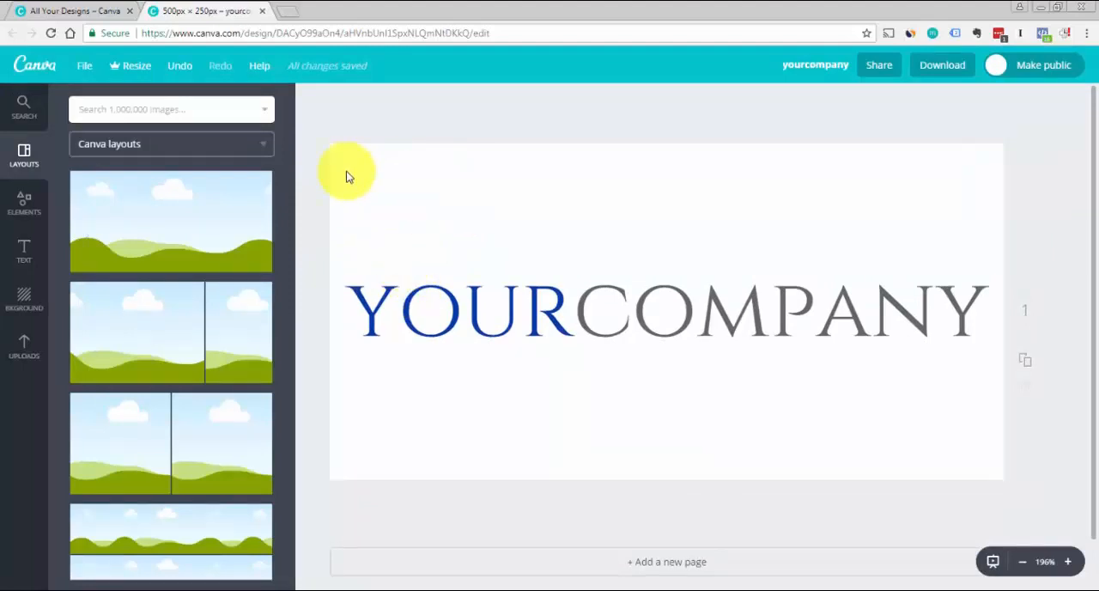
pyautogui.click(89, 66)
pyautogui.click(484, 68)
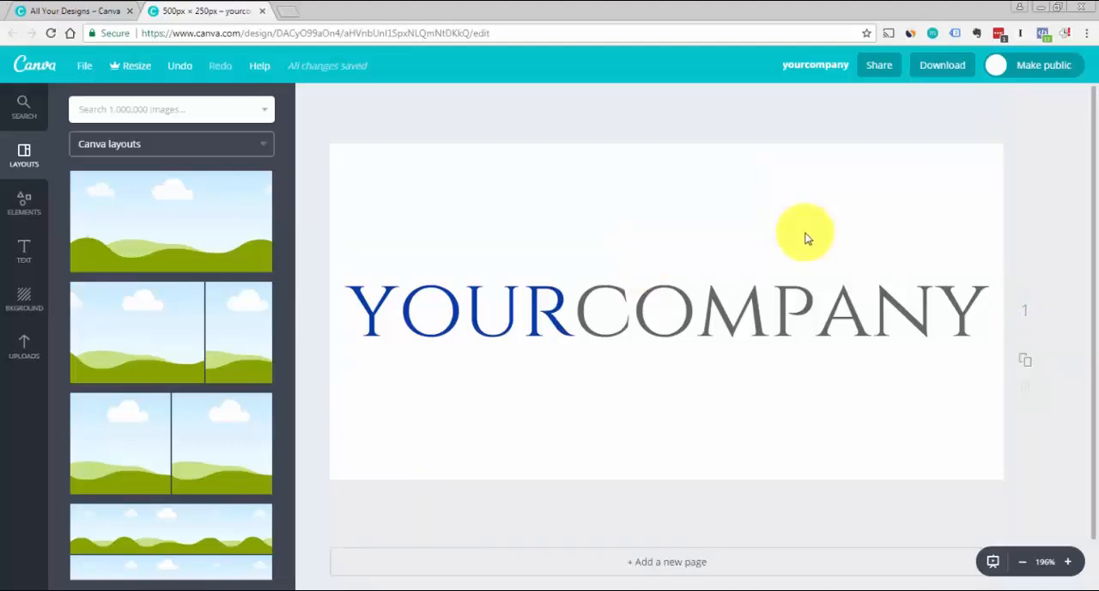
# Break the company name into two lines after "YOUR" and move the text box up so both lines fit the canvas
pyautogui.doubleClick(573, 301)
pyautogui.click(579, 307)
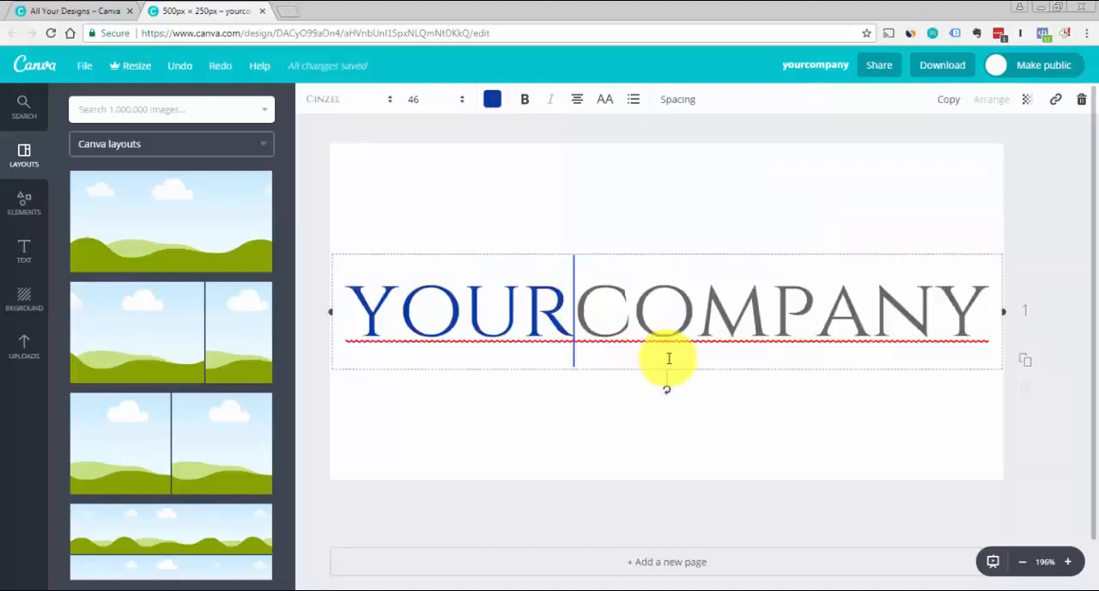
pyautogui.press('Return')
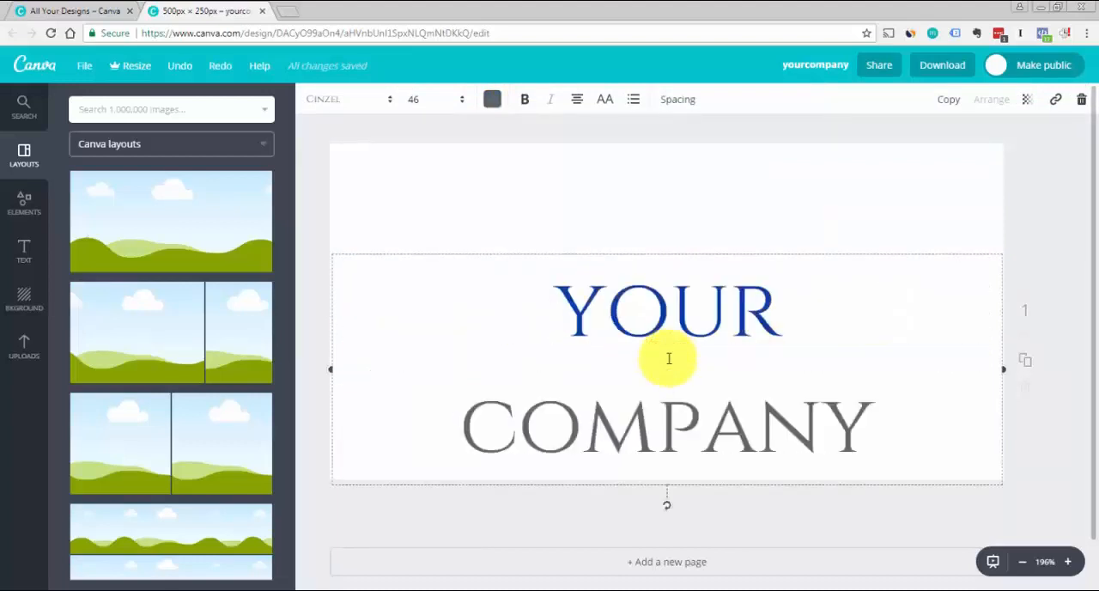
pyautogui.moveTo(692, 248); pyautogui.dragTo(683, 181)
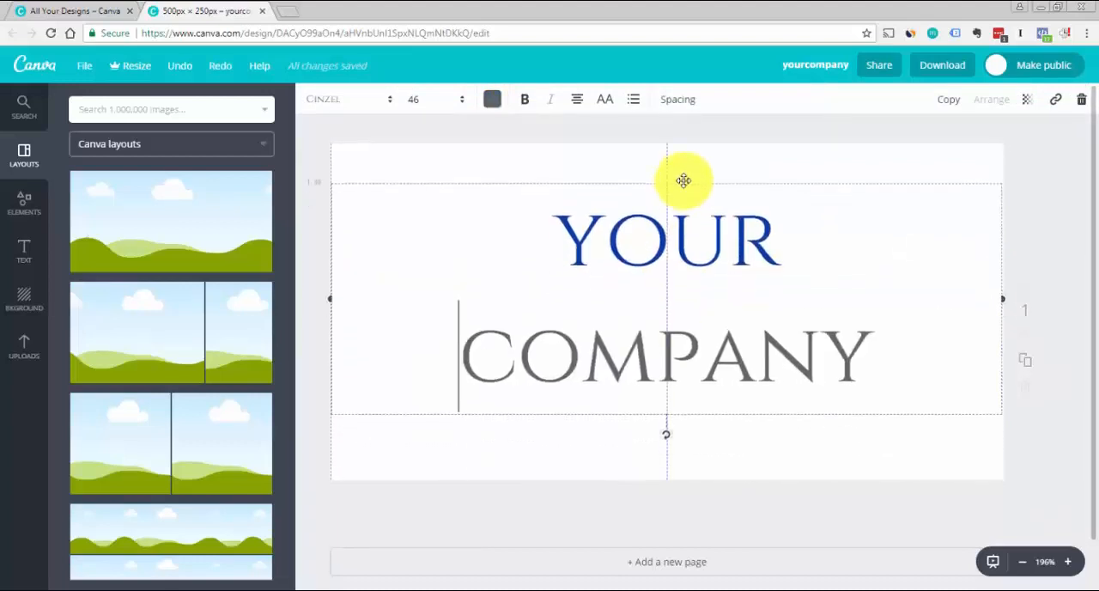
pyautogui.click(1050, 202)
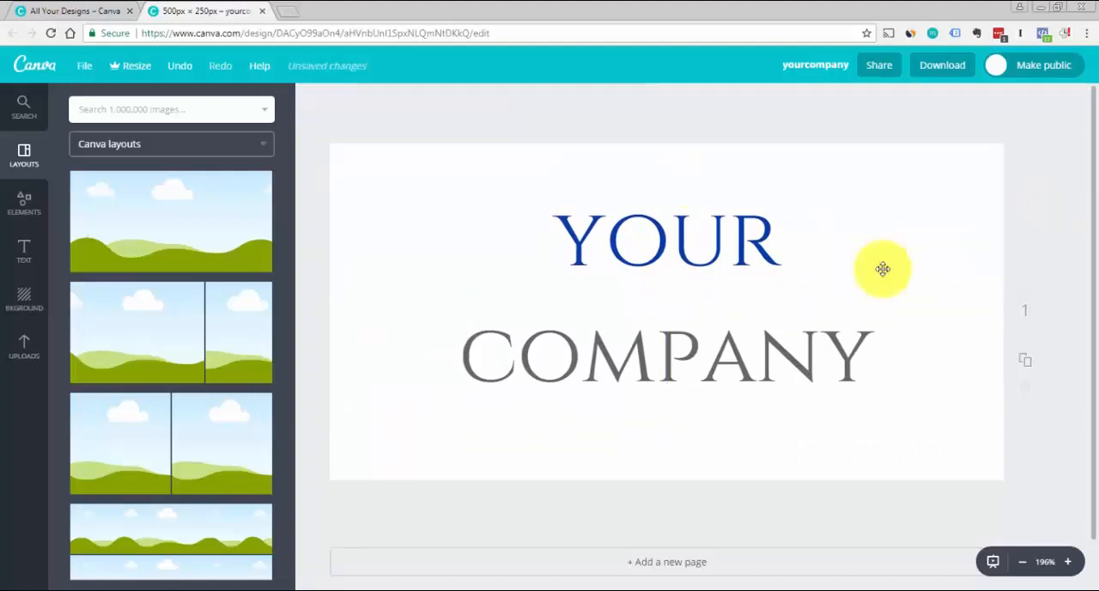
# Rejoin the company name on one line and break it after "YOUR" again
pyautogui.click(803, 298)
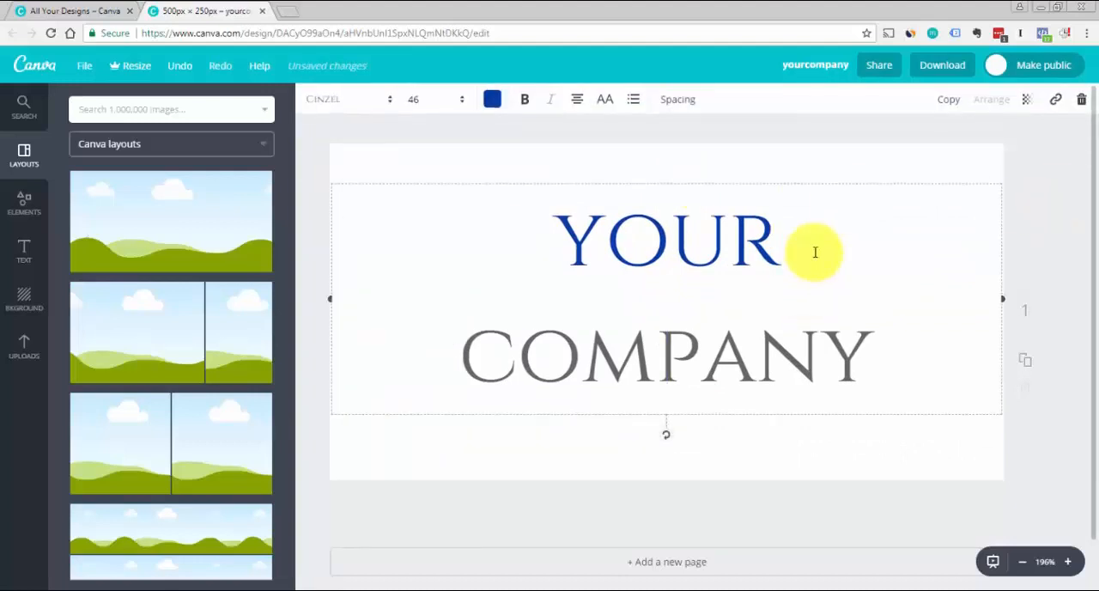
pyautogui.press('Delete')
pyautogui.press('Return')
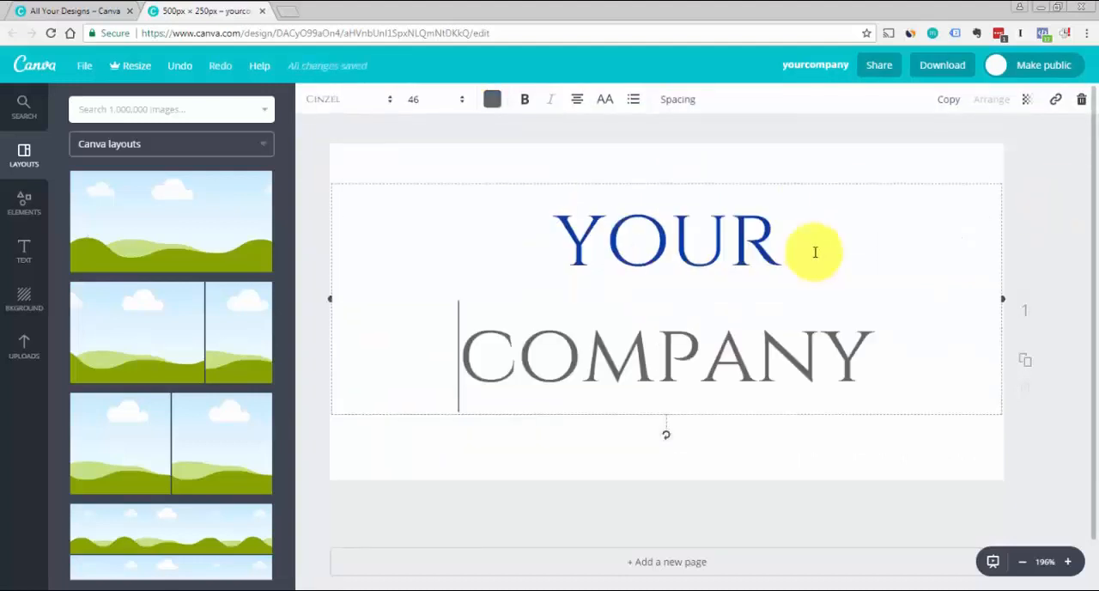
pyautogui.click(1067, 168)
# Tighten the line height of the two-line company name to 1.11 and centre the text on the canvas
pyautogui.moveTo(719, 238); pyautogui.dragTo(708, 245)
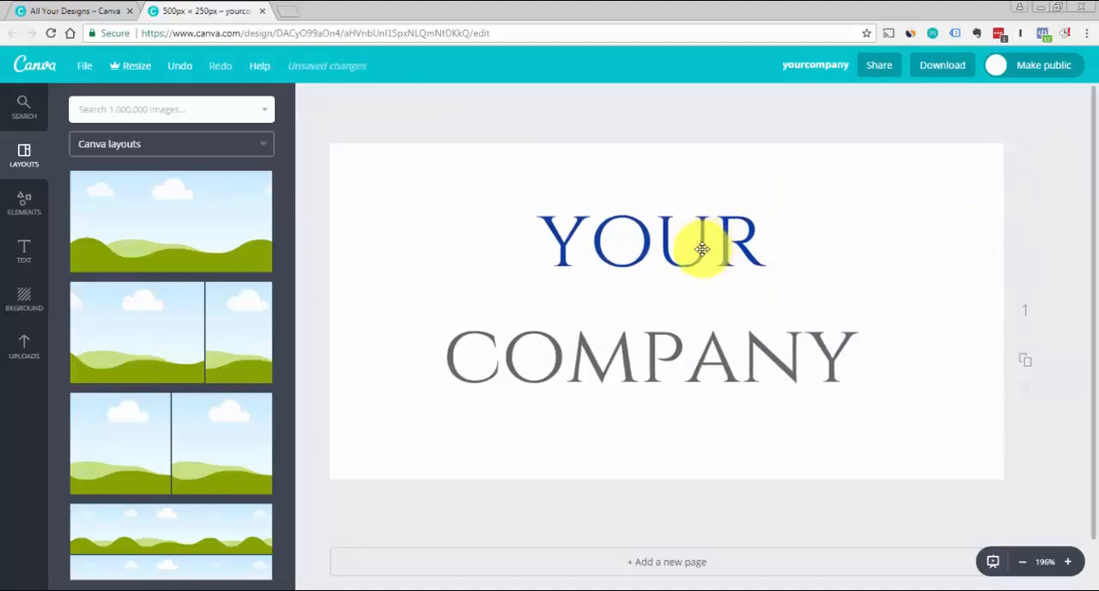
pyautogui.doubleClick(692, 272)
pyautogui.tripleClick(694, 284)
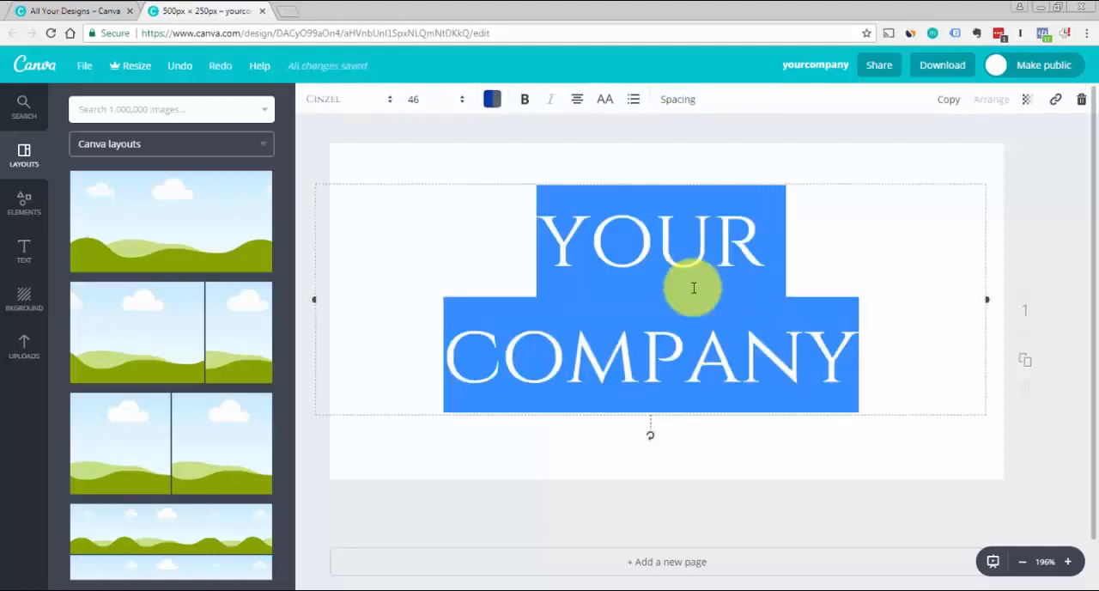
pyautogui.click(677, 102)
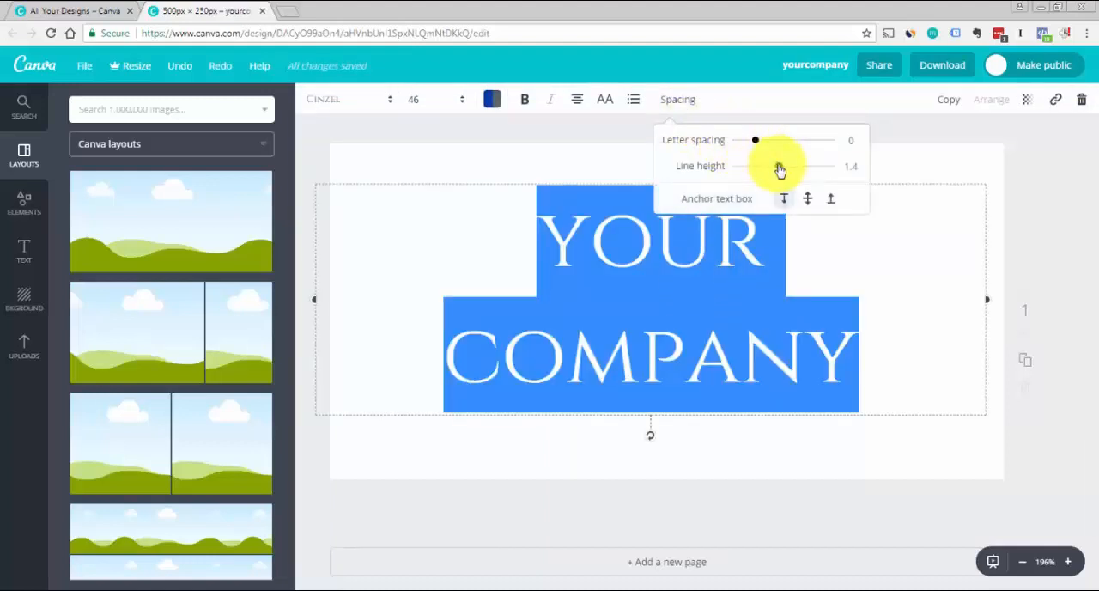
pyautogui.moveTo(779, 170); pyautogui.dragTo(768, 170)
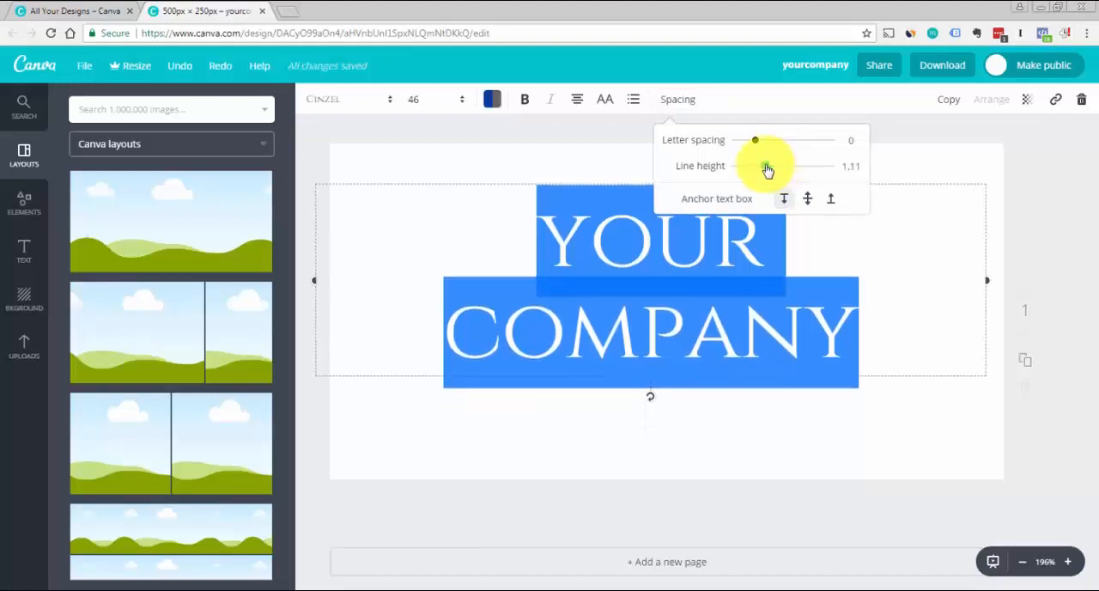
pyautogui.click(986, 134)
pyautogui.click(1072, 194)
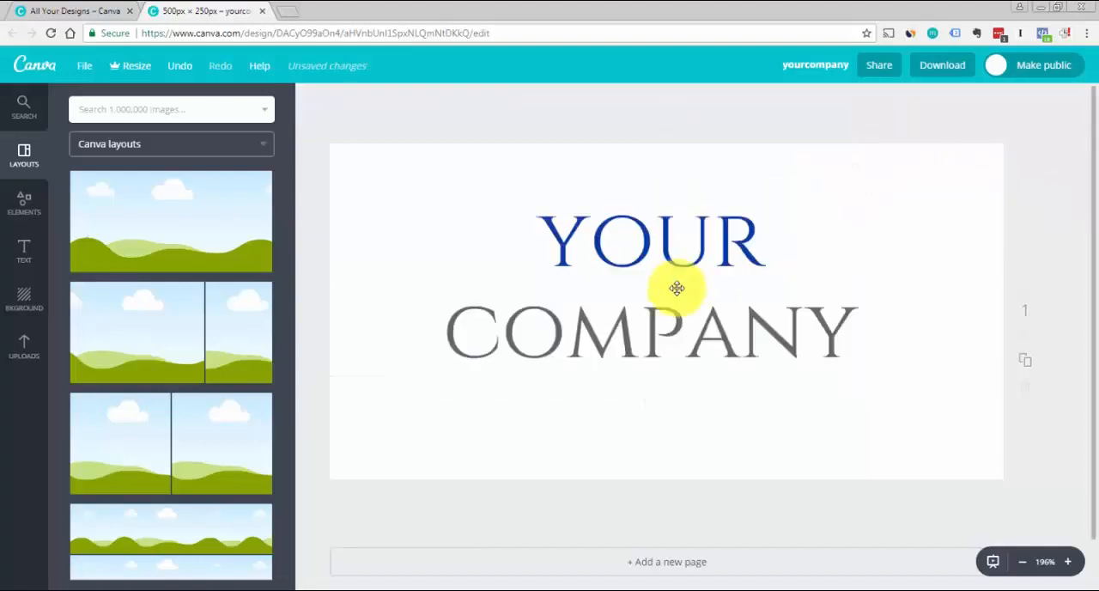
pyautogui.moveTo(675, 294); pyautogui.dragTo(684, 302)
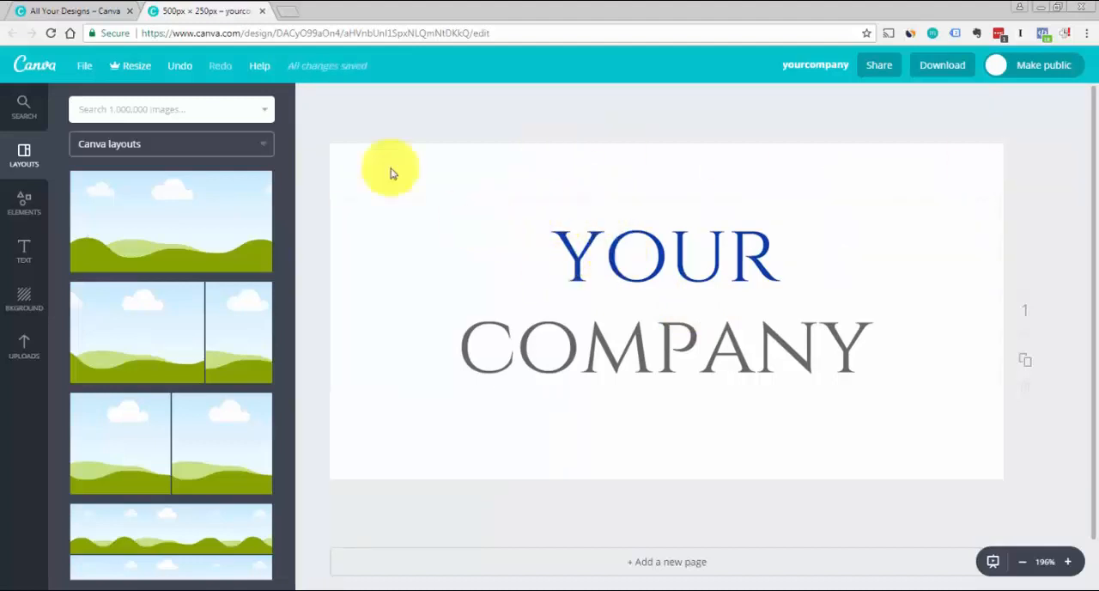
# Examine the Magic Resize offer and compare the features and prices of the Canva plans
pyautogui.click(133, 75)
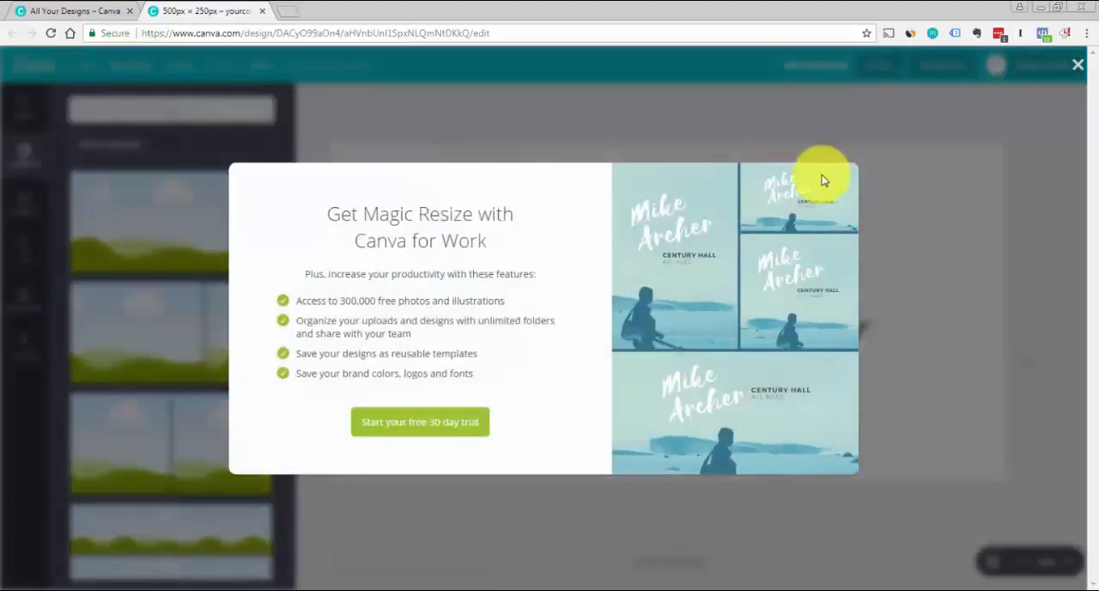
pyautogui.click(1078, 64)
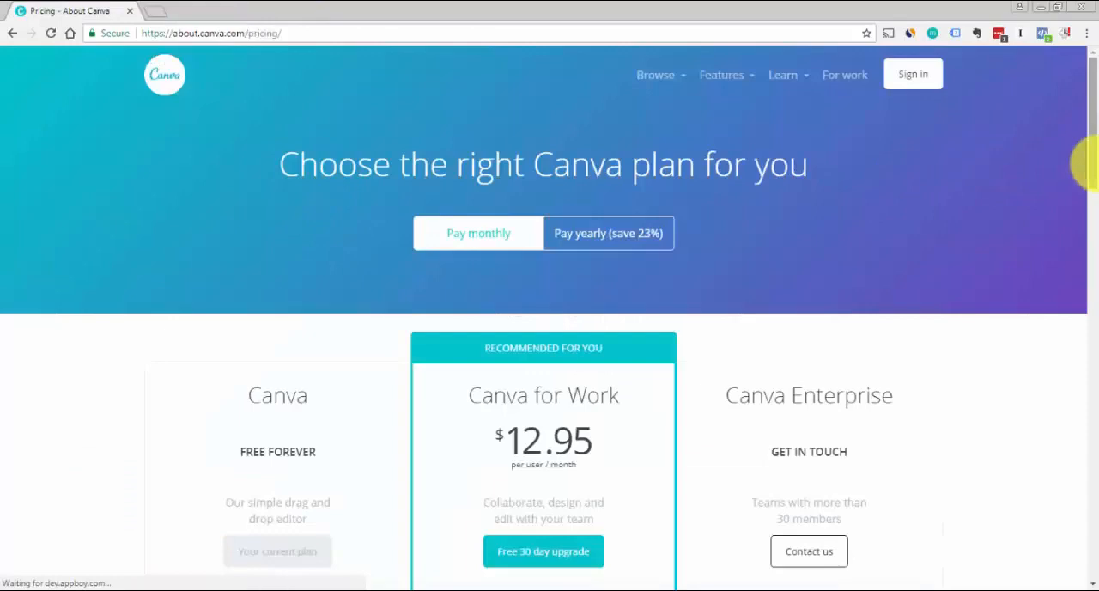
pyautogui.scroll(-2, 1095, 190)
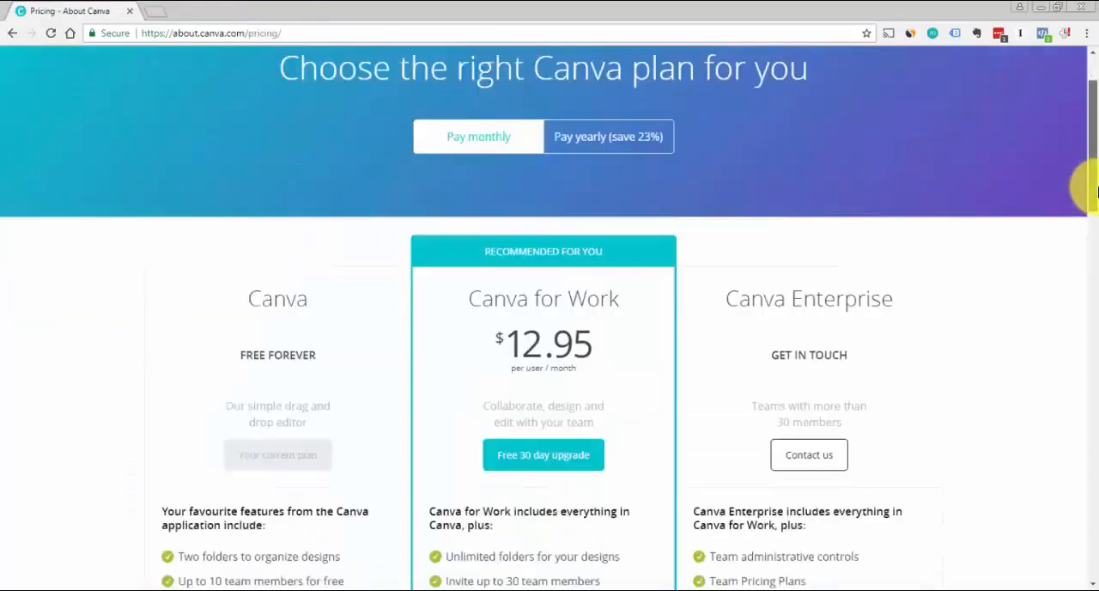
pyautogui.scroll(-2, 1095, 190)
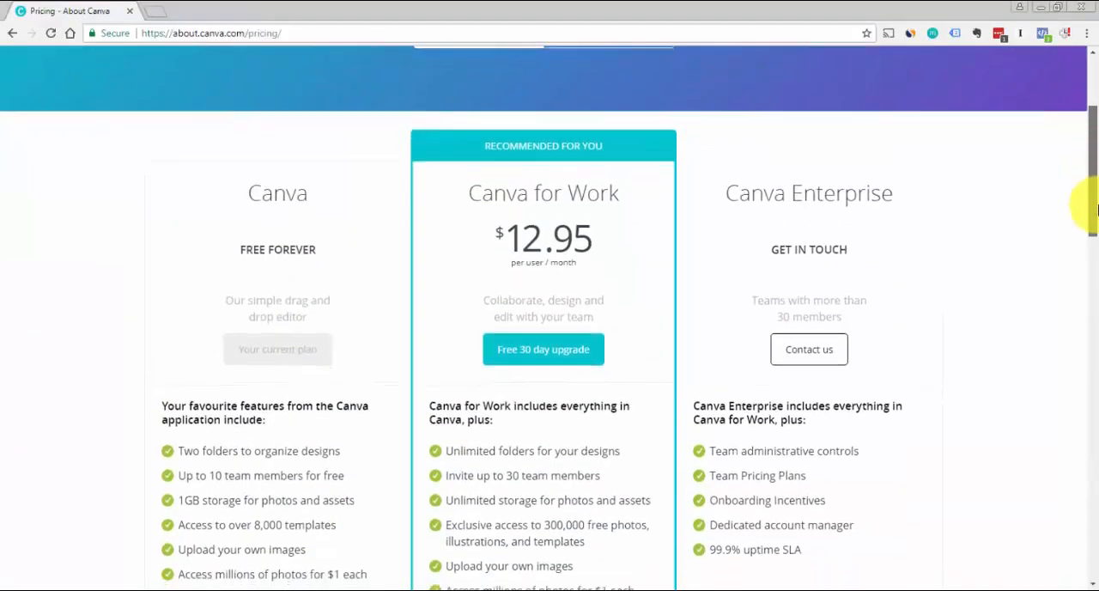
pyautogui.moveTo(1095, 206); pyautogui.dragTo(1083, 245)
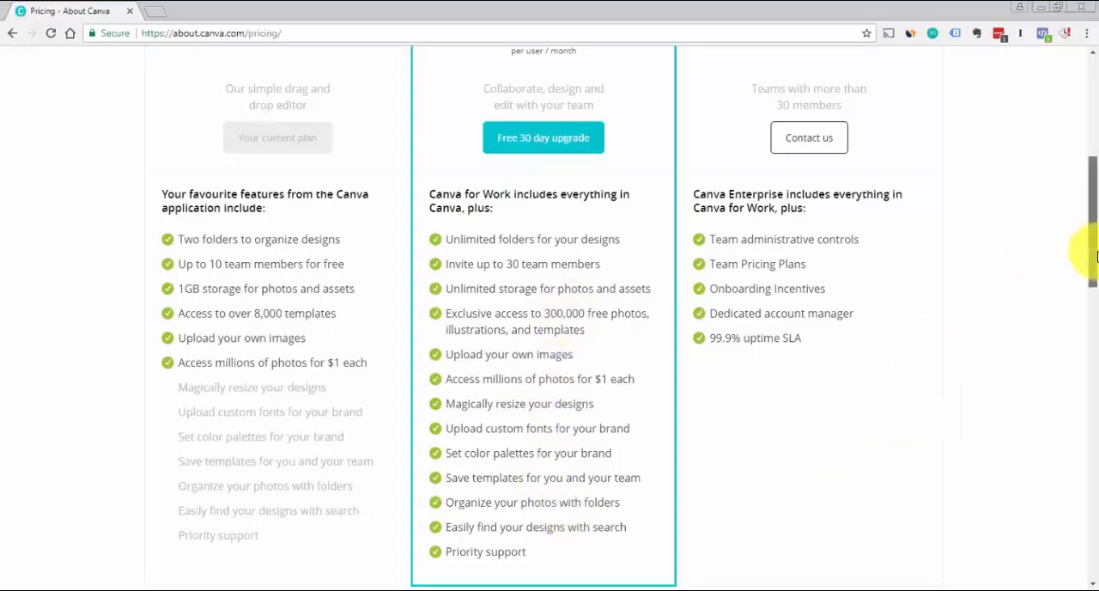
pyautogui.moveTo(1089, 257); pyautogui.dragTo(1092, 244)
pyautogui.scroll(2, 1088, 257)
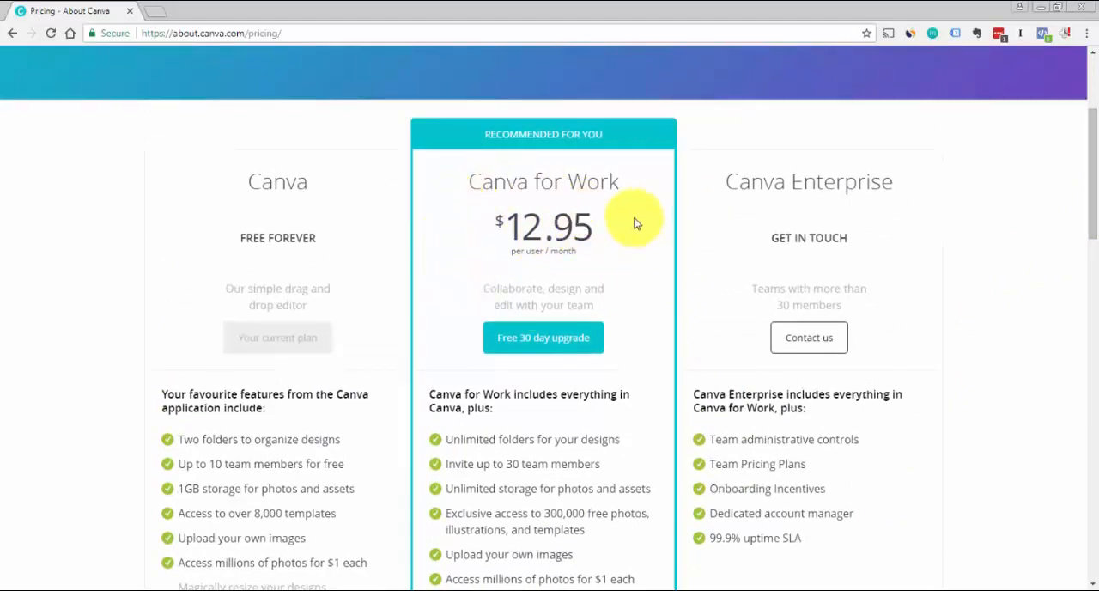
pyautogui.scroll(3, 1073, 165)
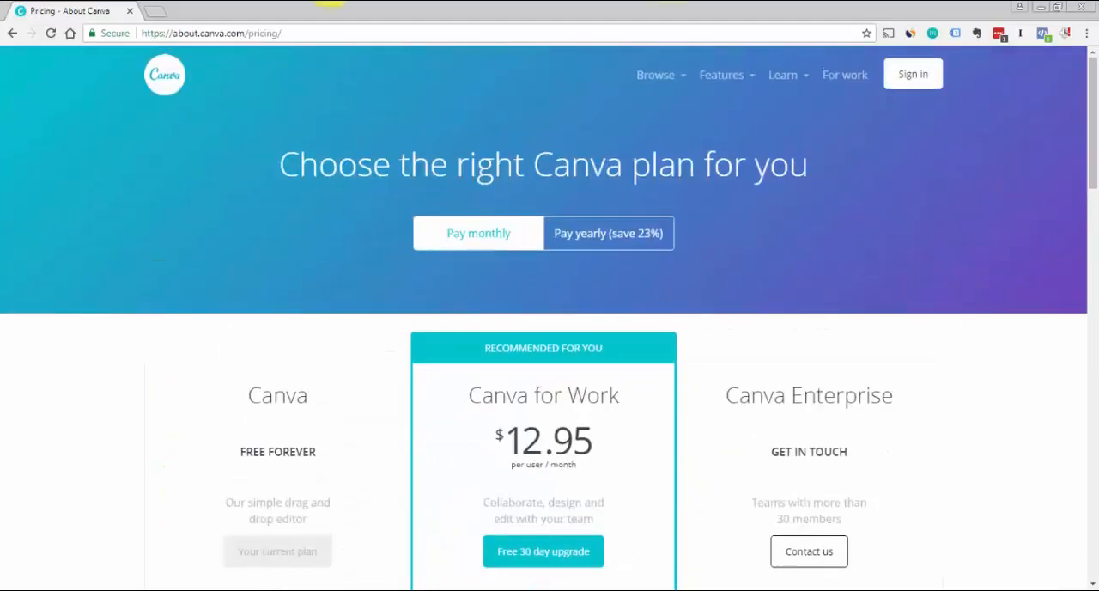
# Open youzign.com in a new browser tab
pyautogui.click(158, 10)
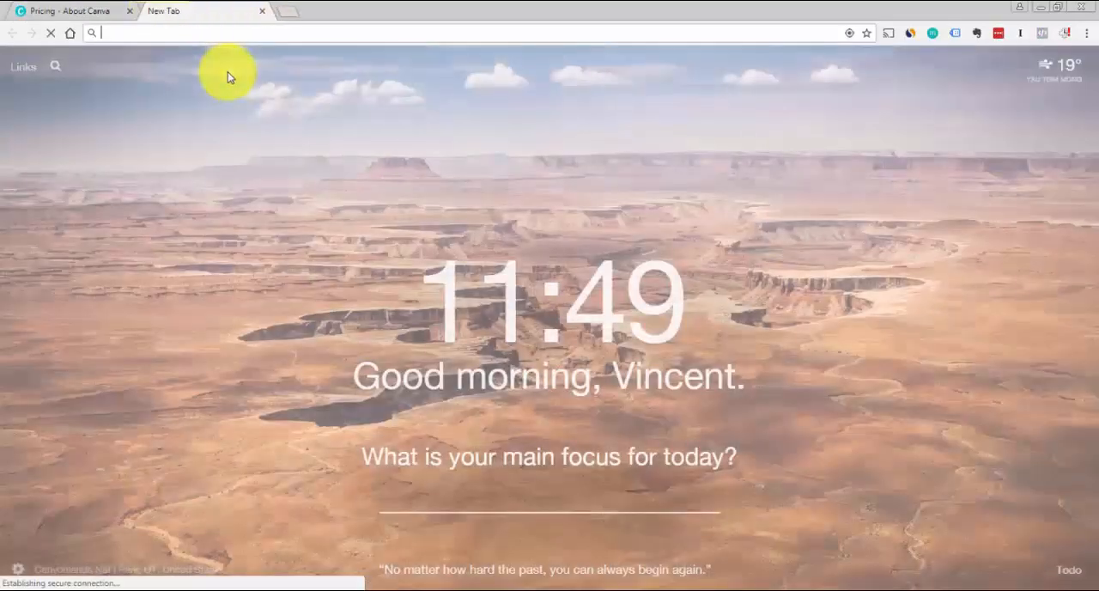
pyautogui.write('youzi')
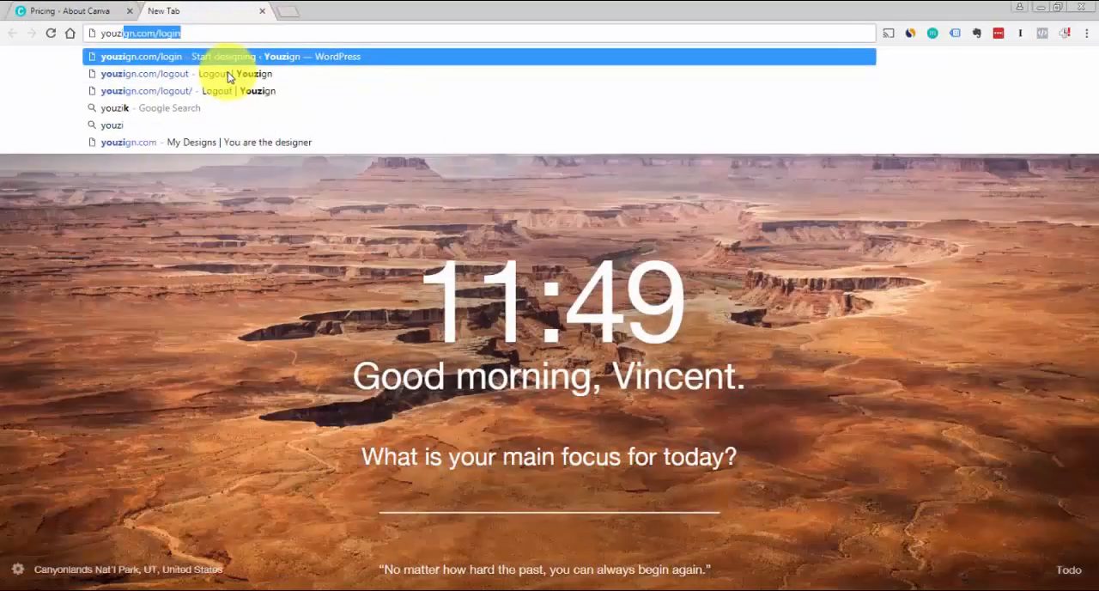
pyautogui.press('Down')
pyautogui.press('Down')
pyautogui.press('Down')
pyautogui.press('Down')
pyautogui.press('Down')
pyautogui.press('Return')
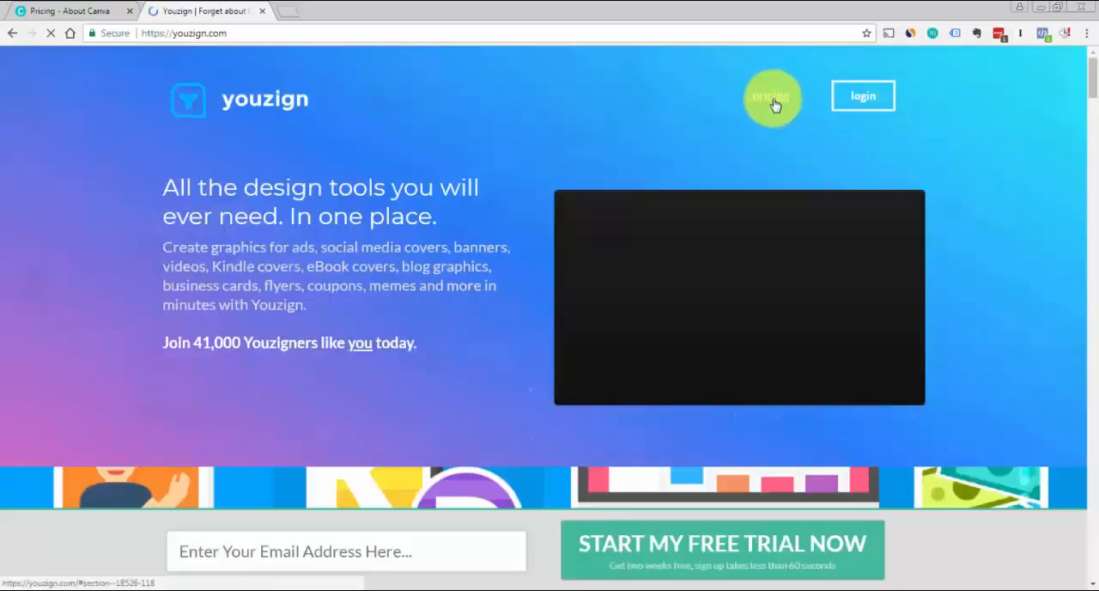
# Start a new custom-size design in Youzign and set its resolution to 300 dpi
pyautogui.click(778, 105)
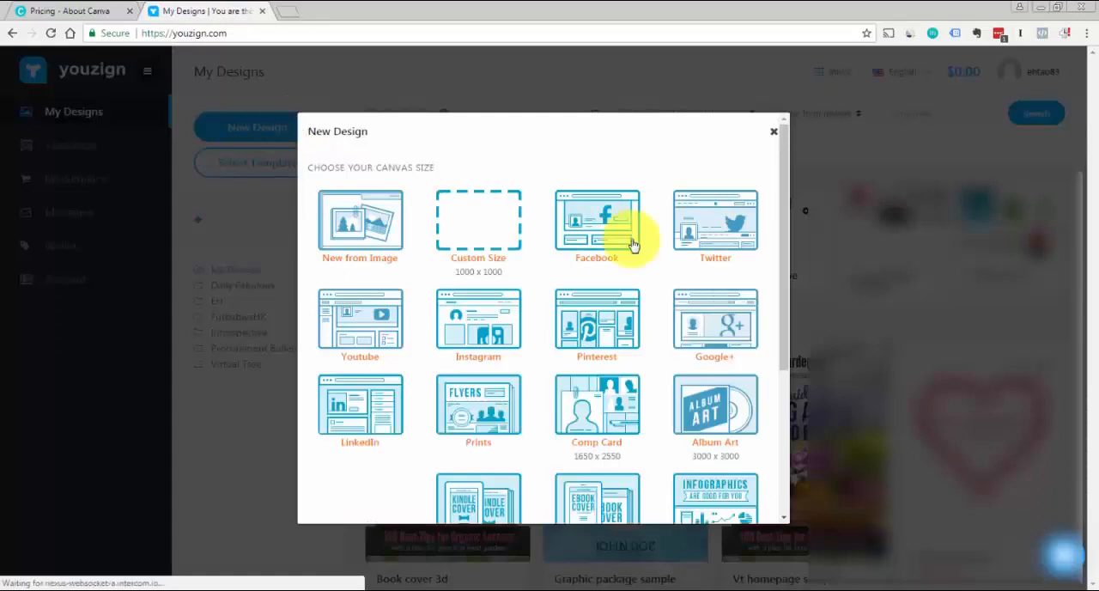
pyautogui.click(487, 234)
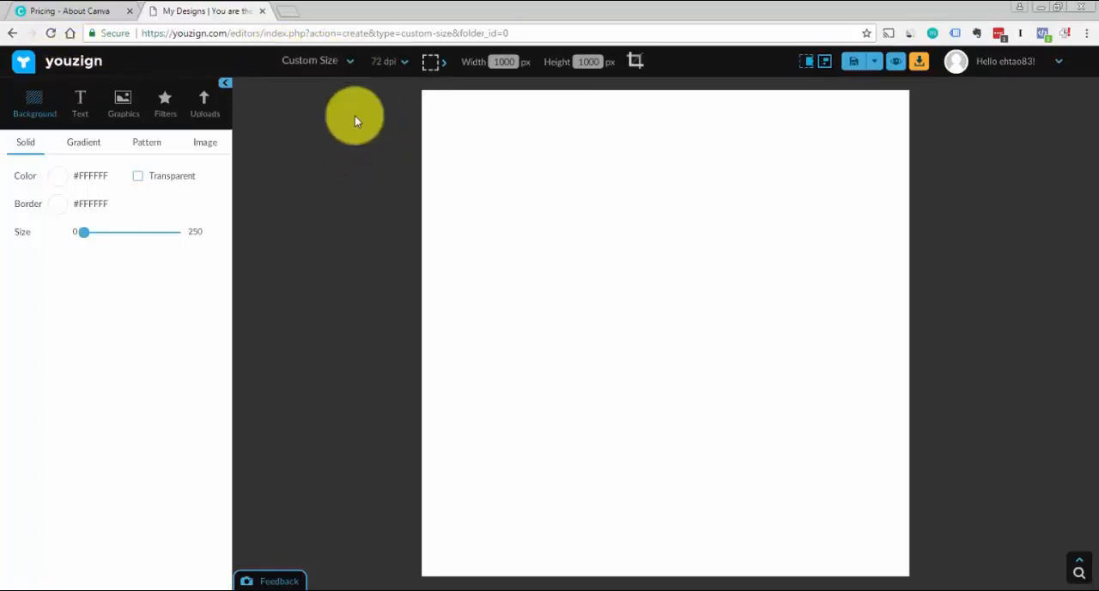
pyautogui.click(405, 68)
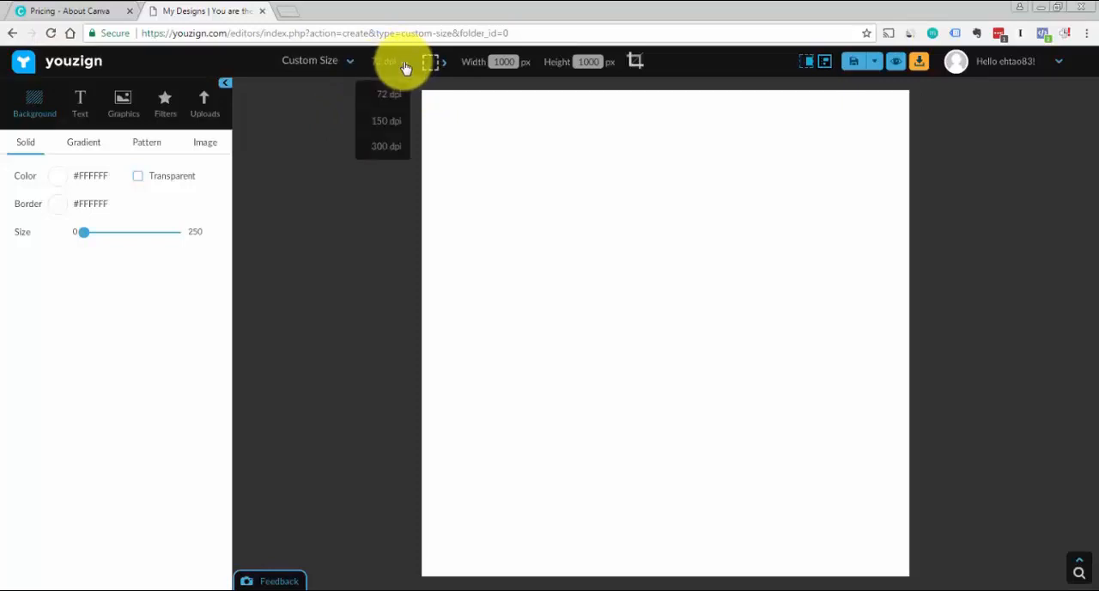
pyautogui.click(384, 150)
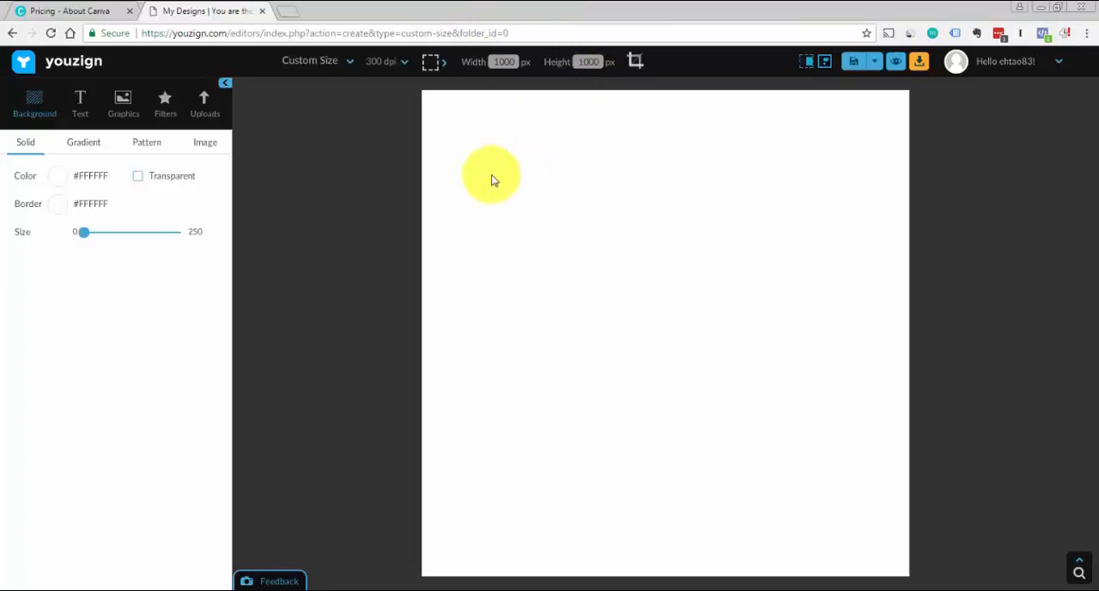
# Add a basic paragraph text to the canvas and replace its placeholder wording with "yourcompany"
pyautogui.click(78, 108)
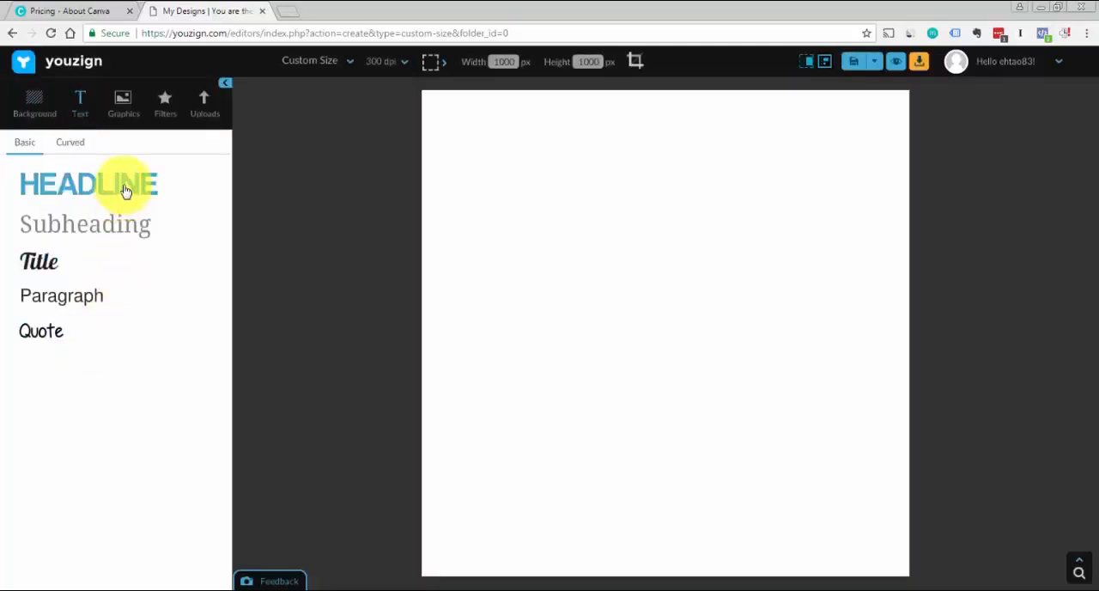
pyautogui.click(101, 297)
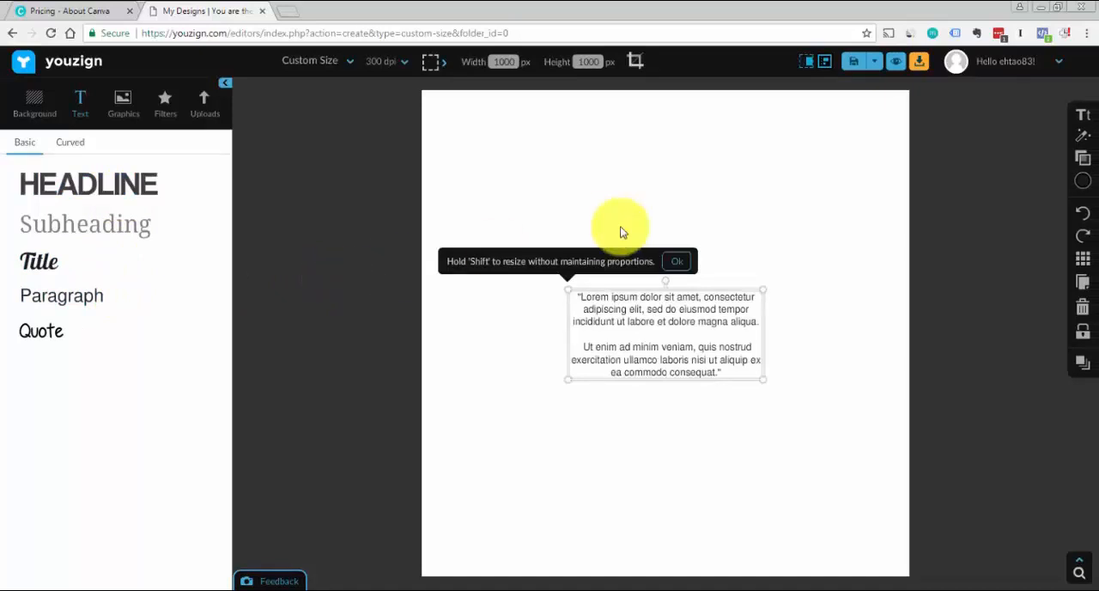
pyautogui.click(682, 262)
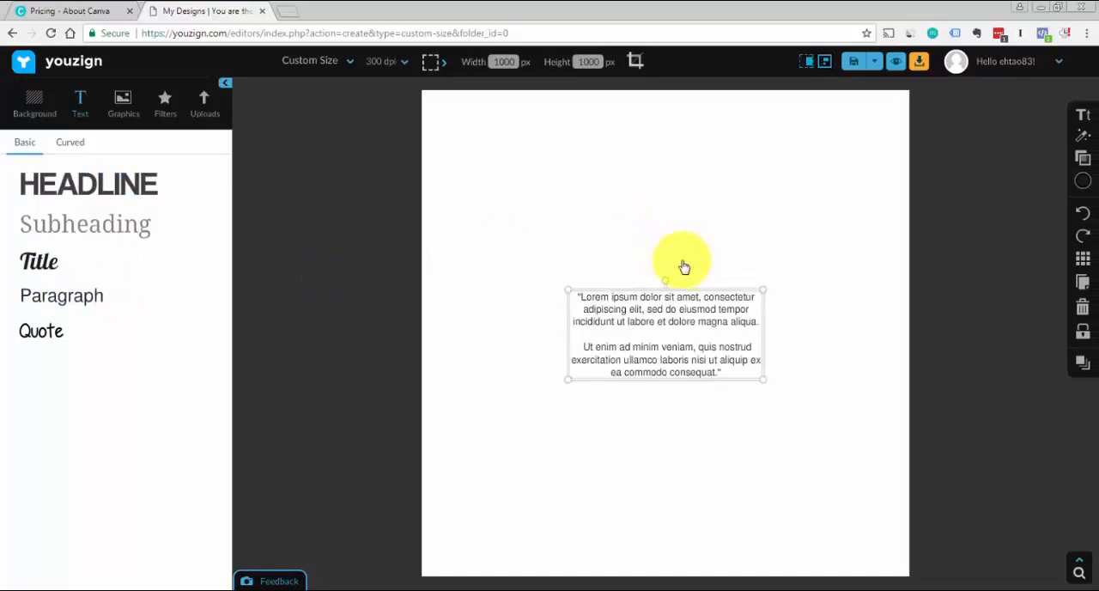
pyautogui.doubleClick(673, 334)
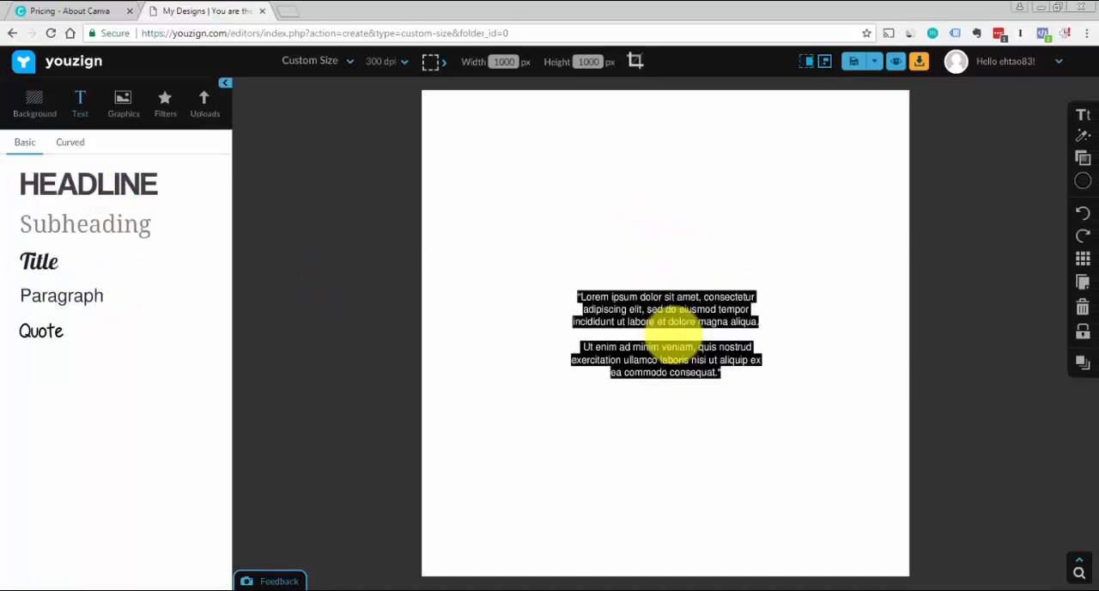
pyautogui.write('yourcompany')
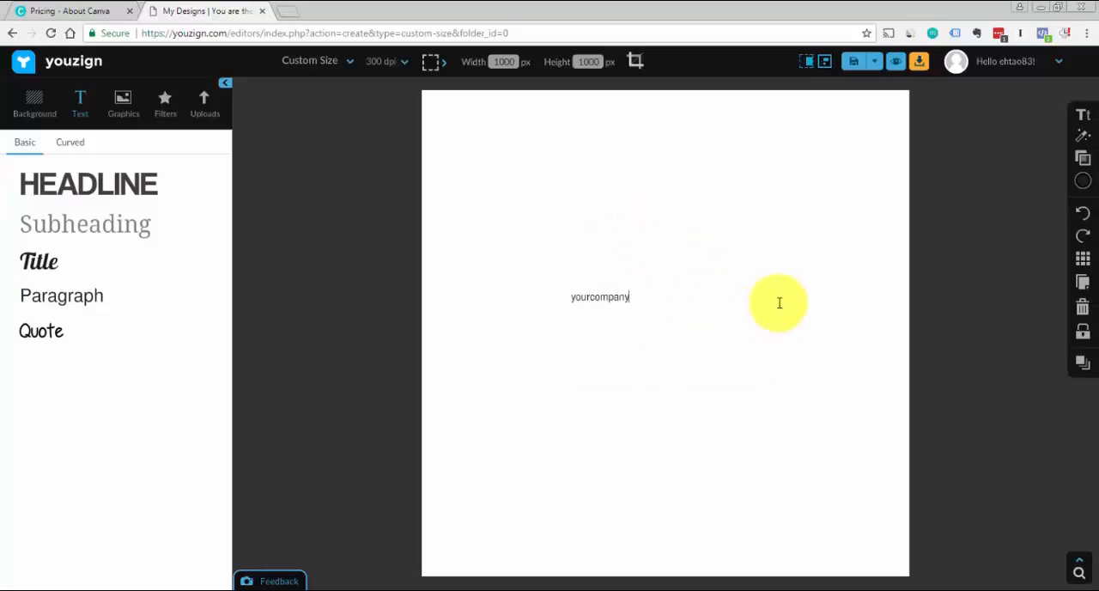
# Set the font size of the whole "yourcompany" text to 46
pyautogui.hotkey('ctrl', 'a')
pyautogui.click(1083, 117)
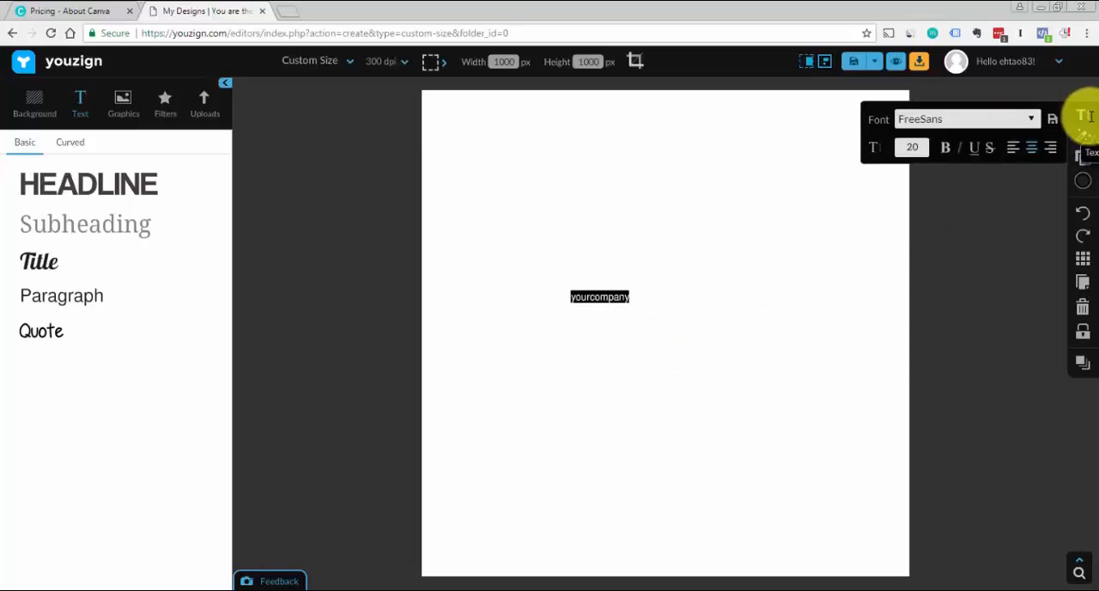
pyautogui.click(921, 146)
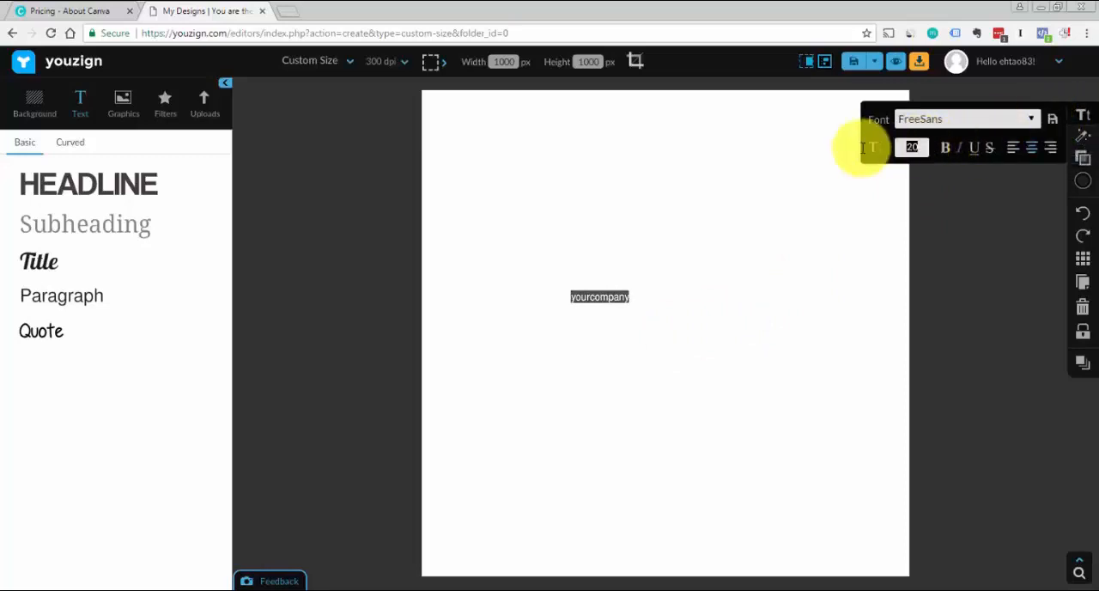
pyautogui.write('46')
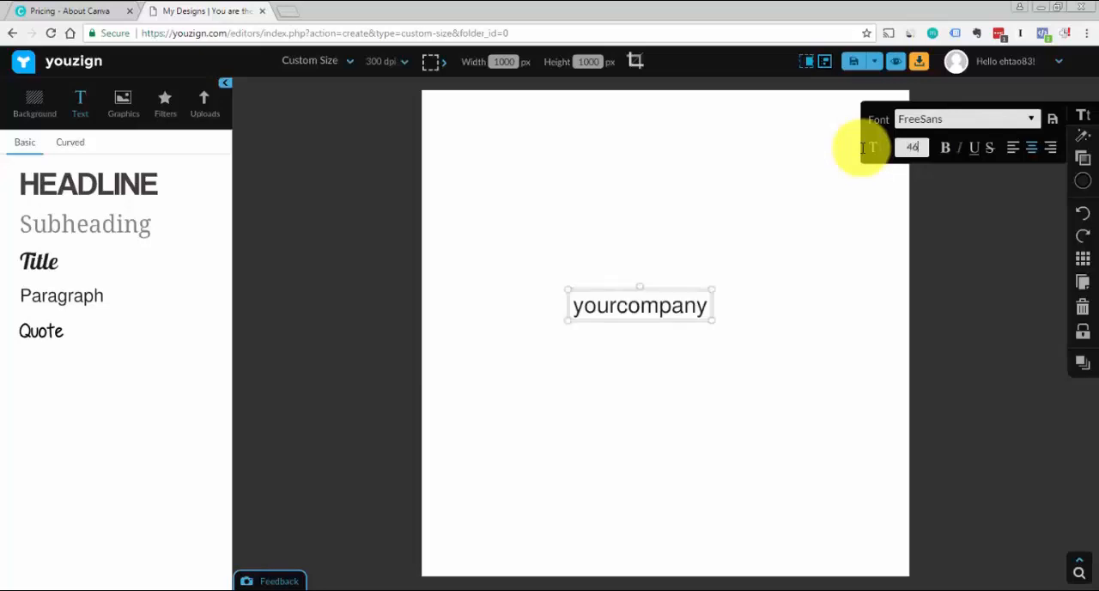
pyautogui.click(982, 283)
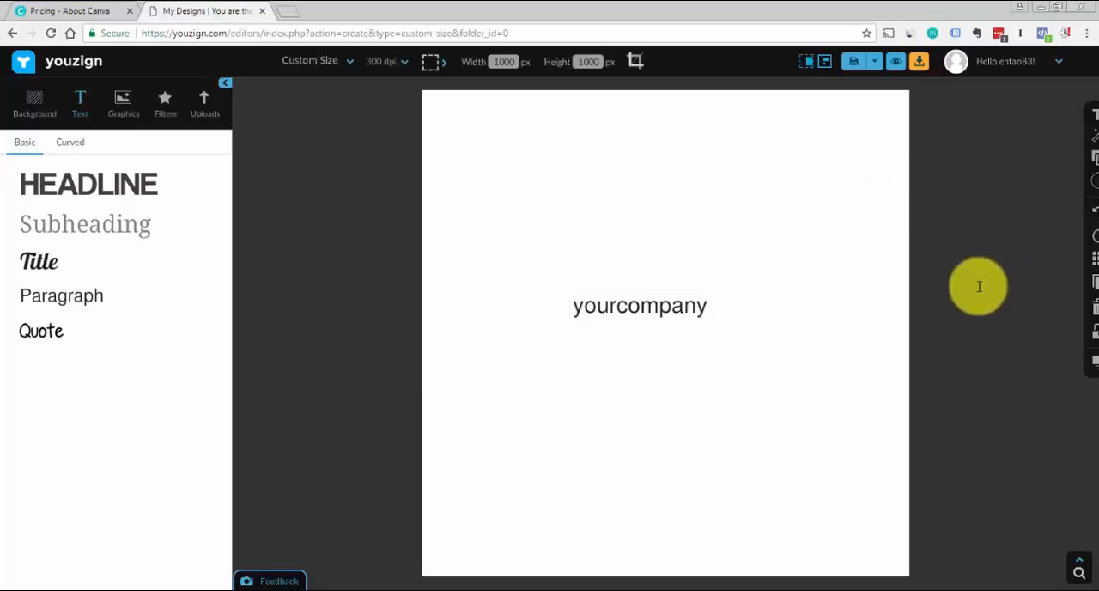
# Change the font of the "yourcompany" text to Riven
pyautogui.click(664, 309)
pyautogui.moveTo(1083, 120)
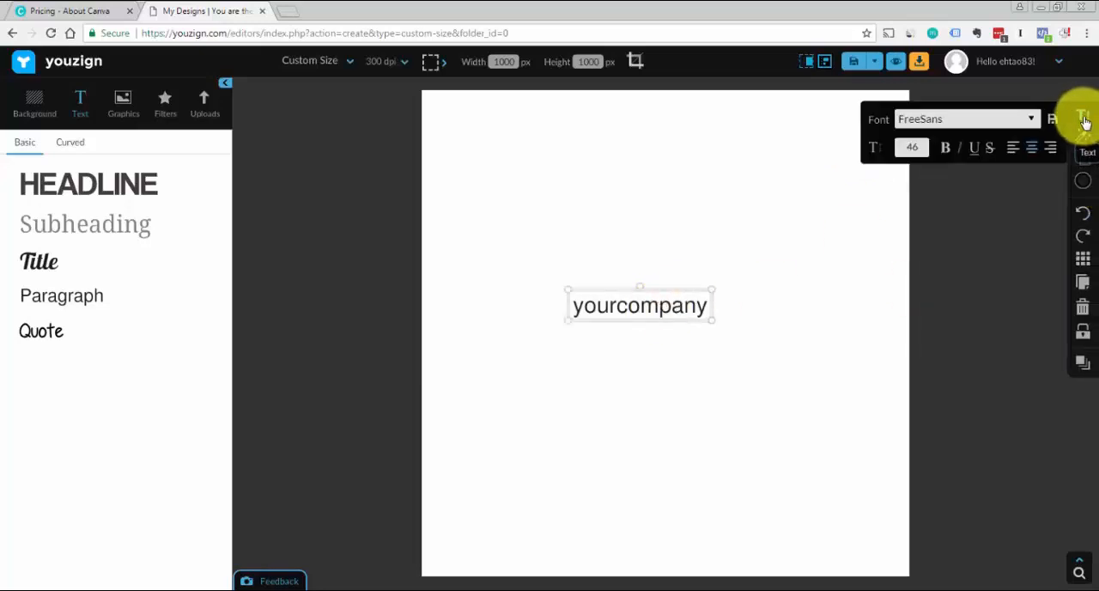
pyautogui.click(1030, 118)
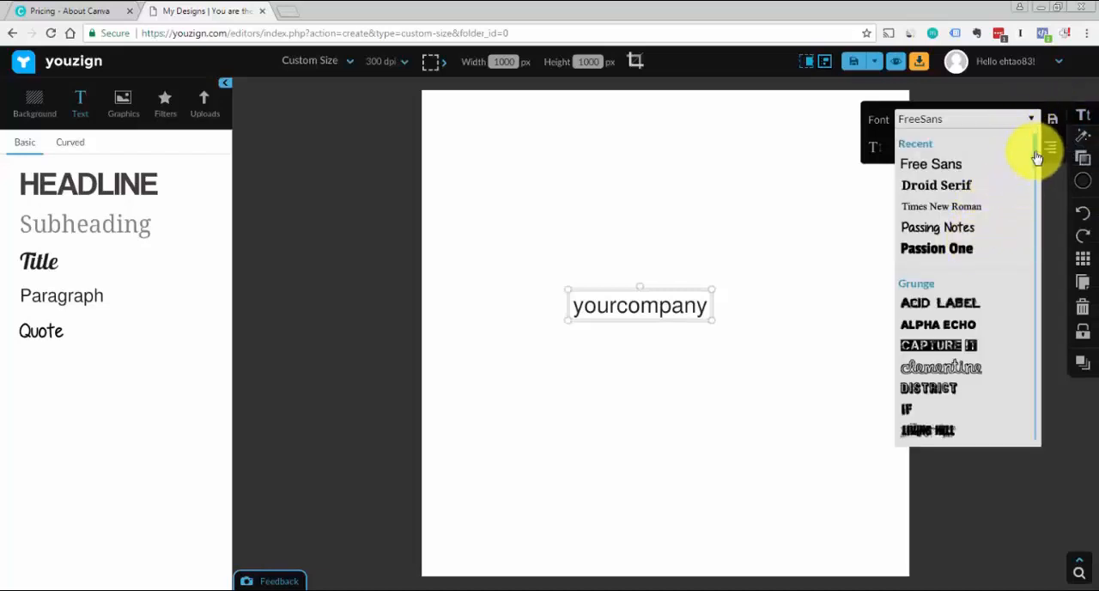
pyautogui.moveTo(1040, 155); pyautogui.dragTo(1032, 176)
pyautogui.scroll(-1, 1036, 169)
pyautogui.scroll(-2, 1033, 178)
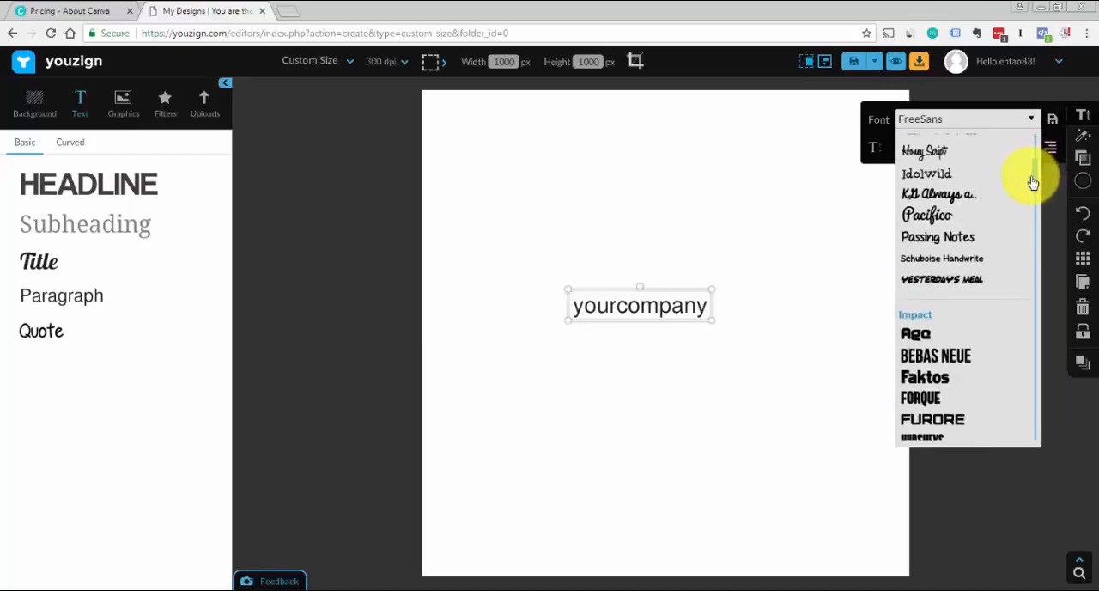
pyautogui.scroll(-7, 1033, 182)
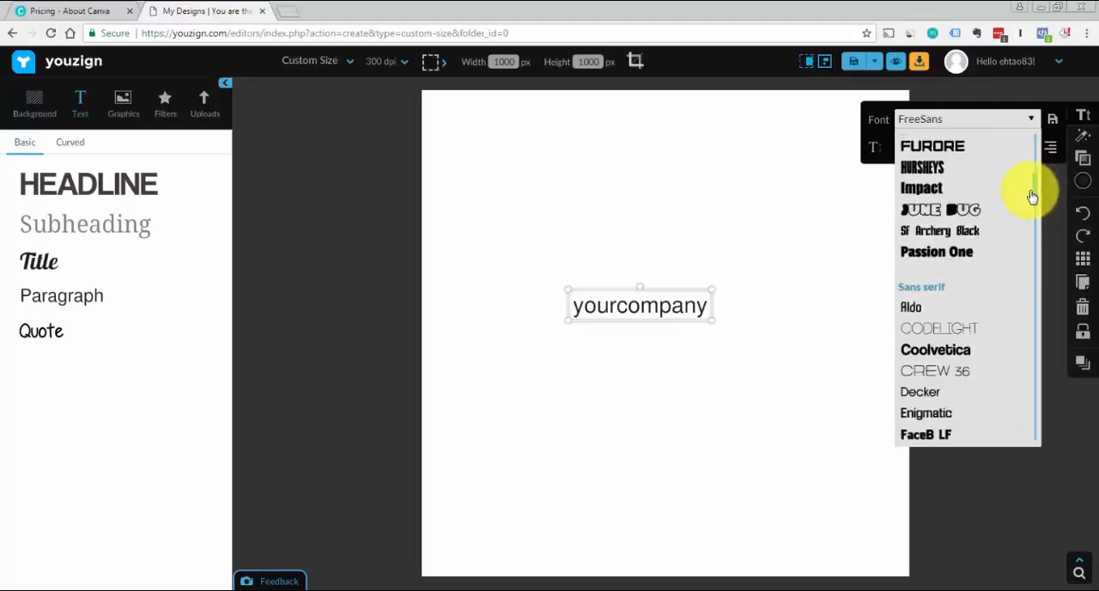
pyautogui.scroll(-1, 1032, 203)
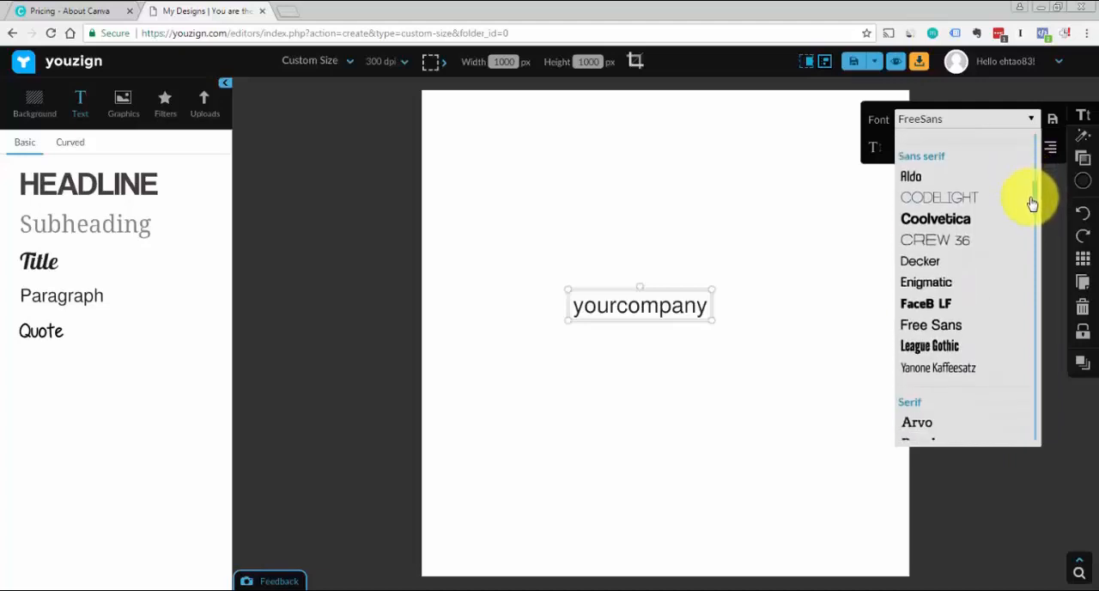
pyautogui.scroll(-4, 1031, 204)
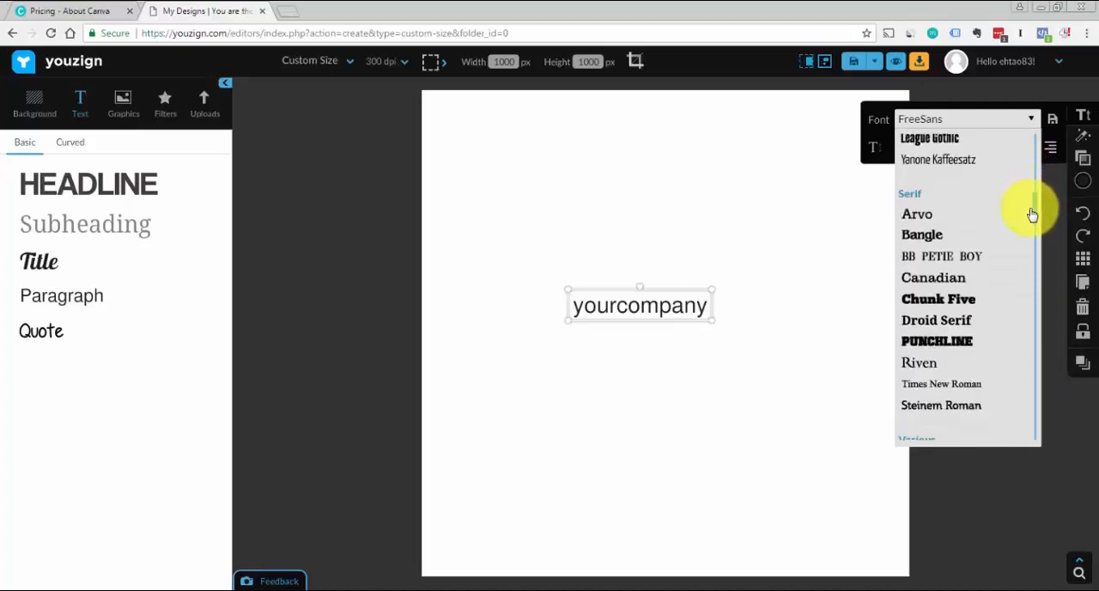
pyautogui.scroll(-2, 1032, 215)
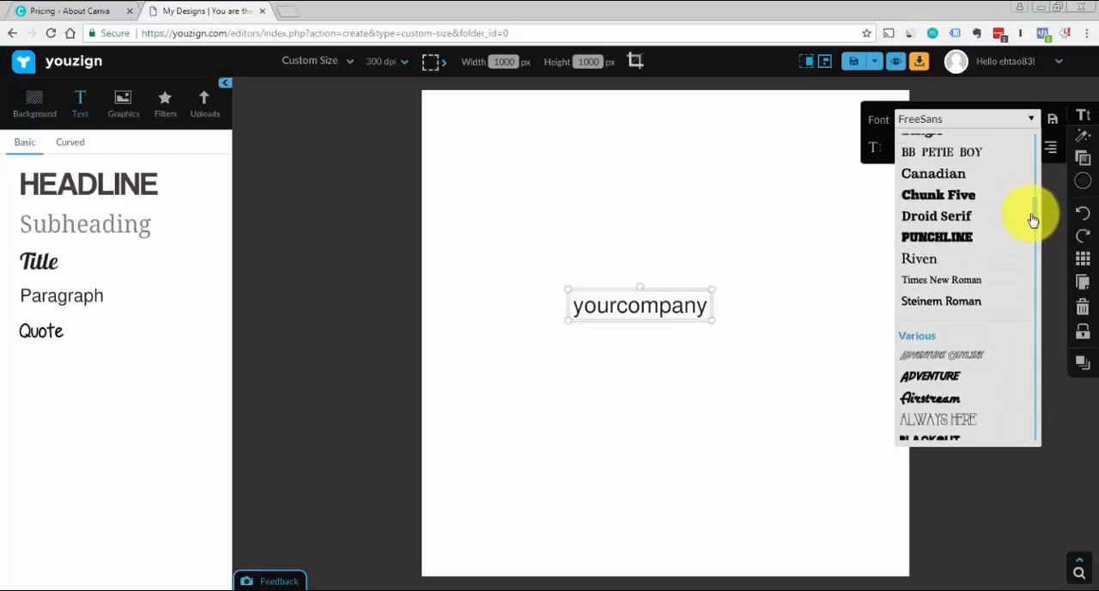
pyautogui.click(920, 263)
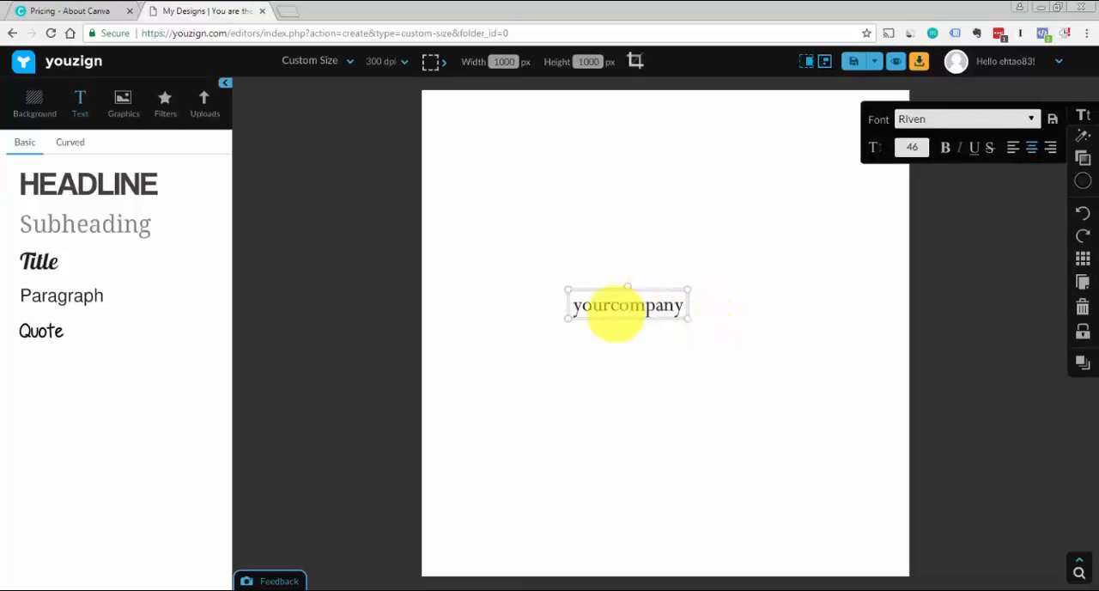
# Colour only the "your" part of the "yourcompany" text dark blue using a custom colour
pyautogui.doubleClick(610, 304)
pyautogui.click(625, 303)
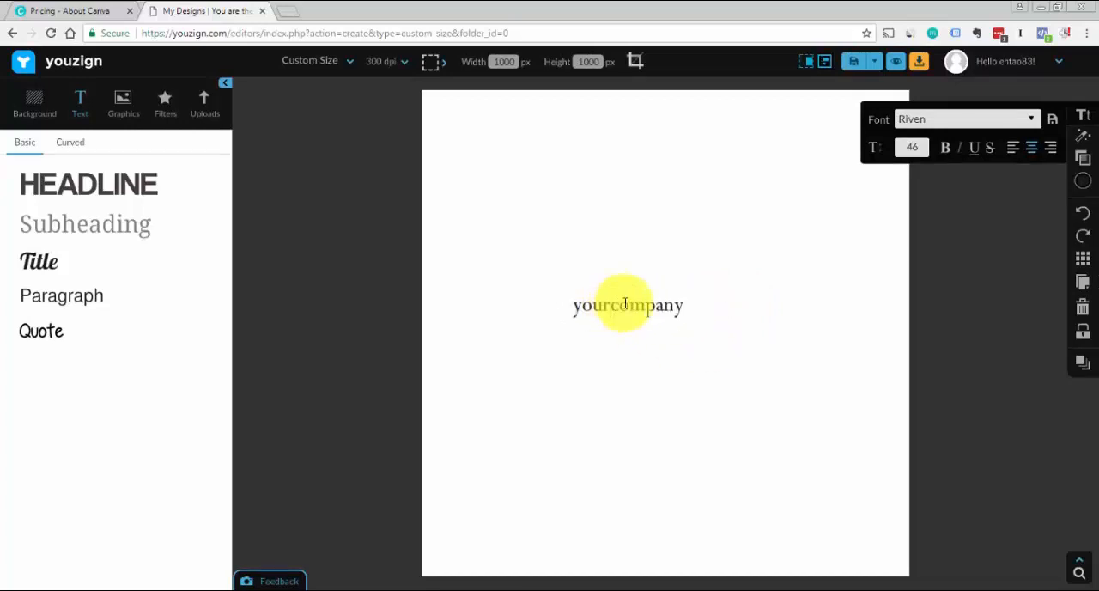
pyautogui.hotkey('shift', 'Home')
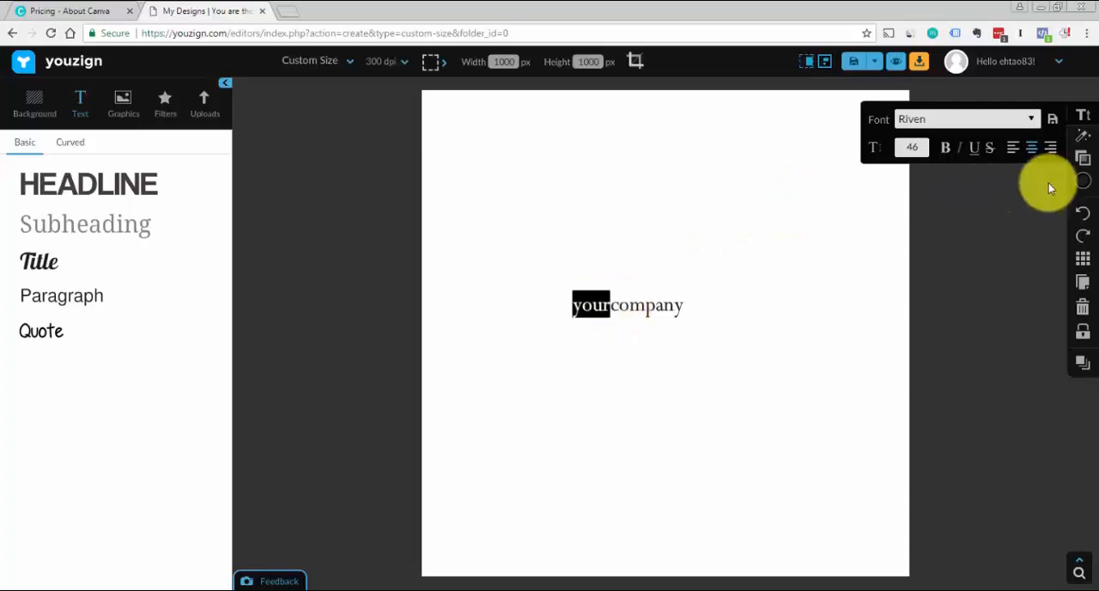
pyautogui.click(1083, 184)
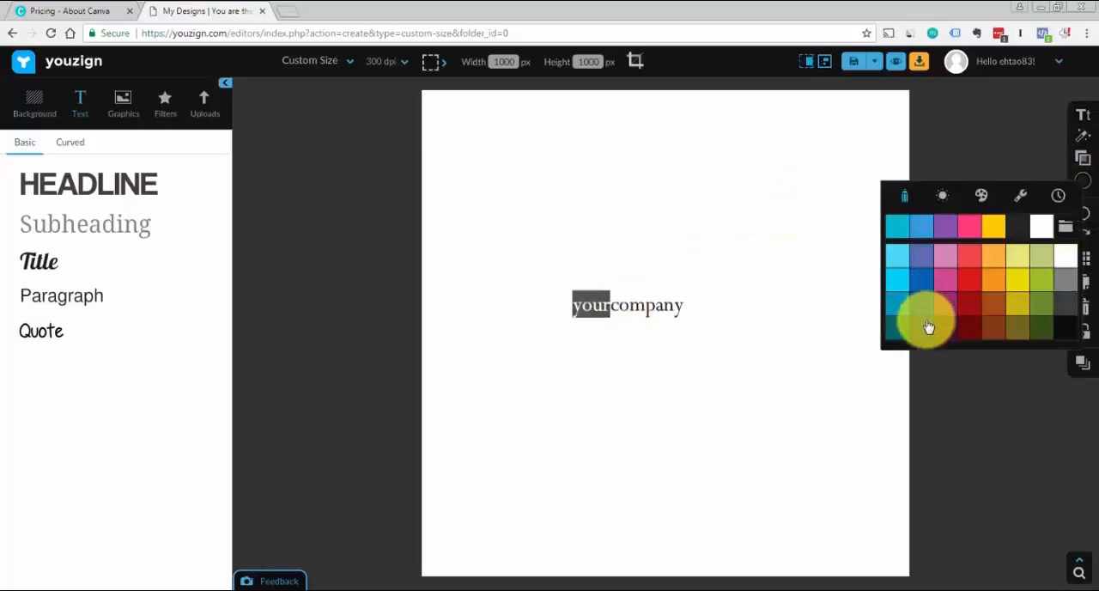
pyautogui.click(1020, 195)
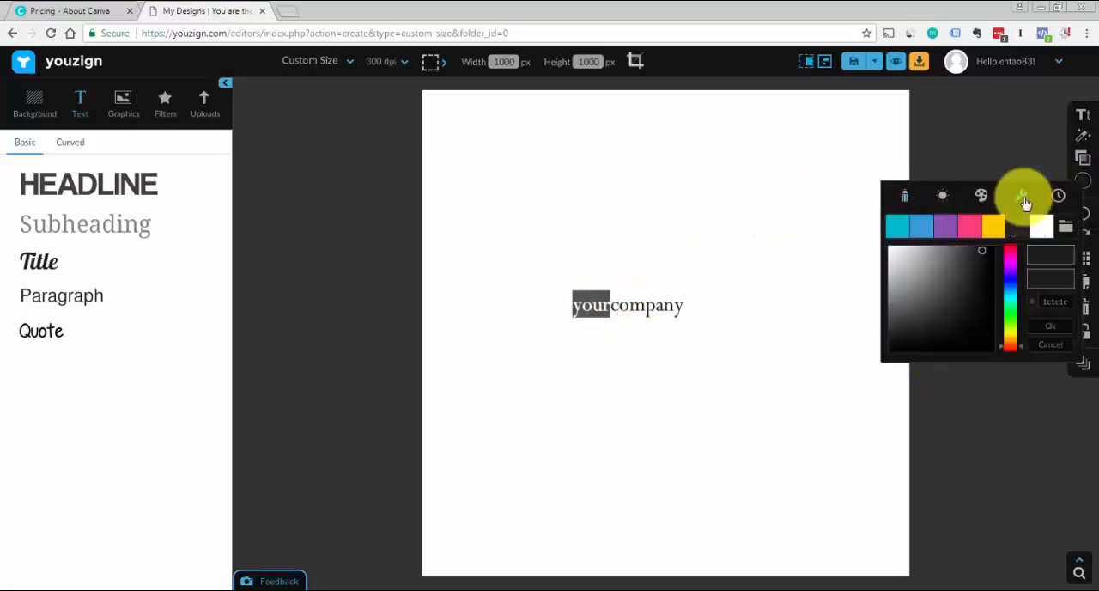
pyautogui.click(1015, 283)
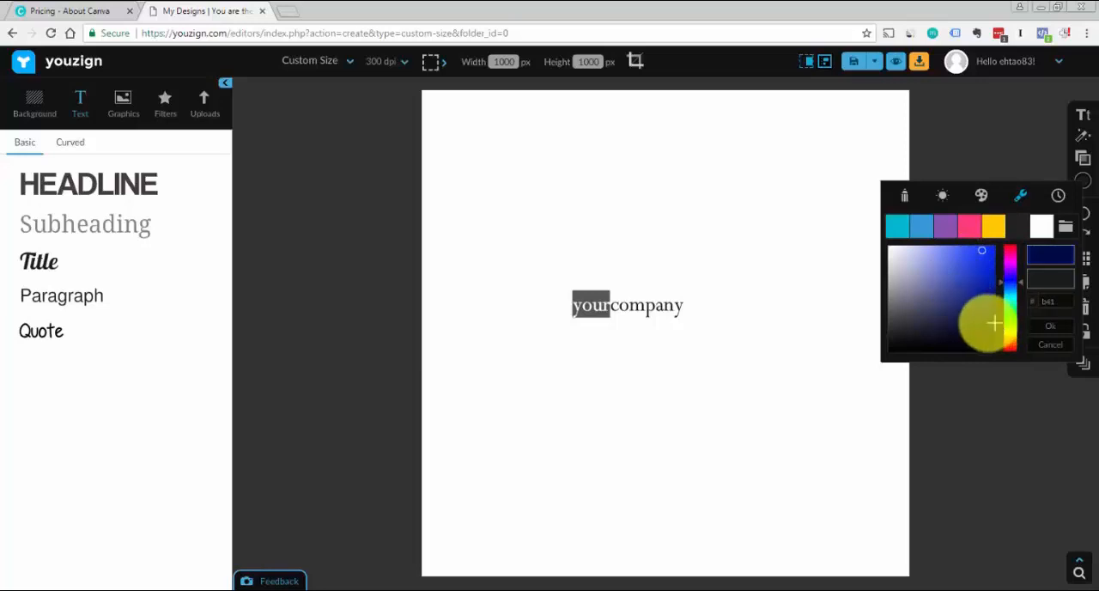
pyautogui.click(979, 313)
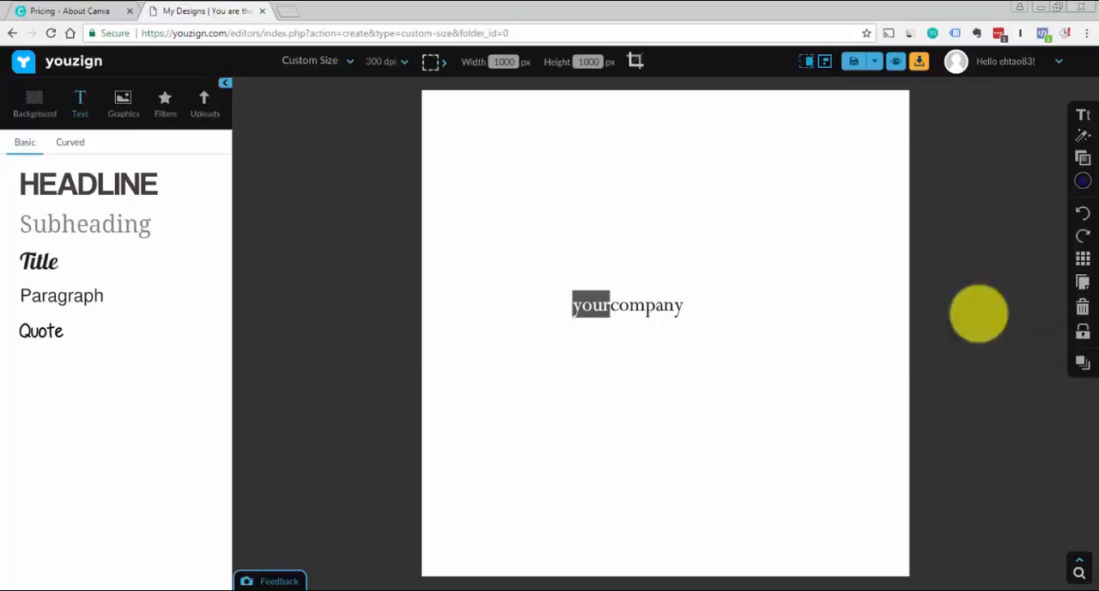
pyautogui.click(797, 316)
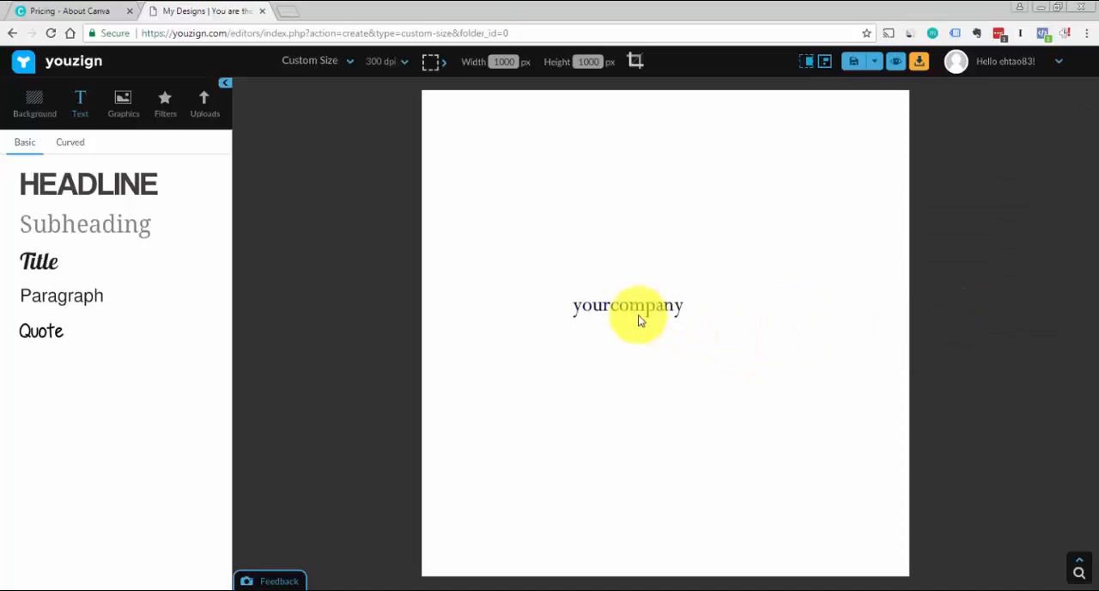
# Magnify the canvas to examine the colour difference between "your" and "company" in the logo text
pyautogui.click(1079, 567)
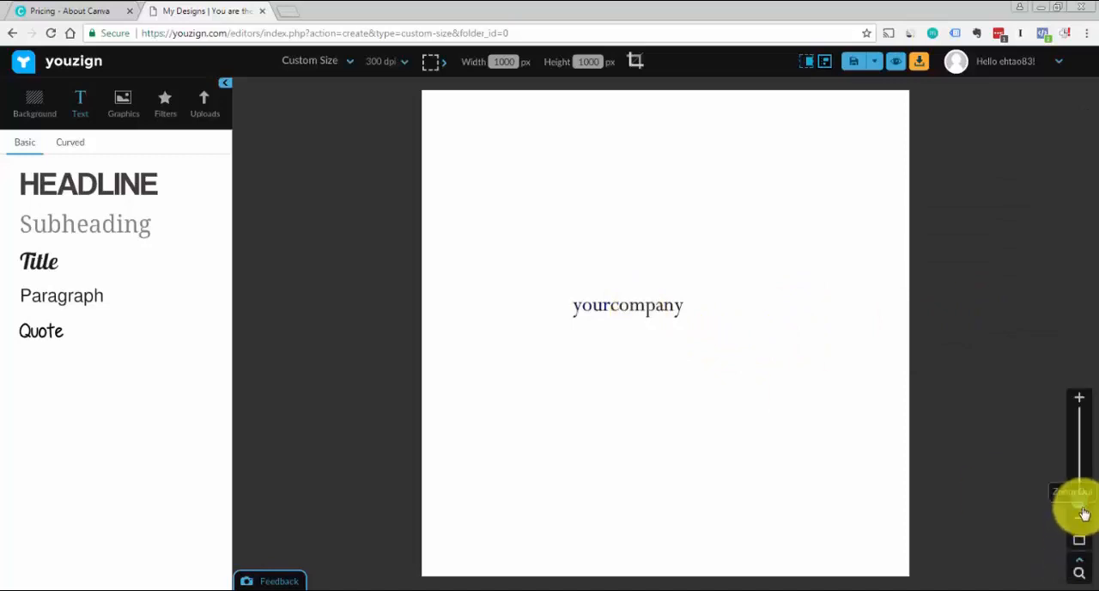
pyautogui.click(1079, 398)
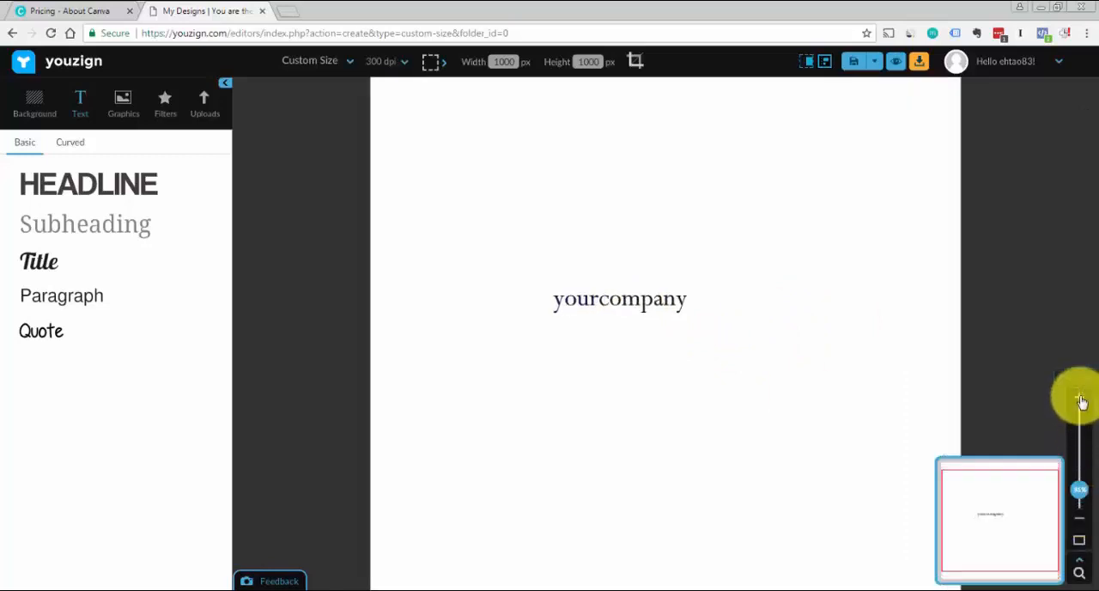
pyautogui.click(1080, 400)
pyautogui.click(1080, 400)
pyautogui.click(1080, 400)
pyautogui.click(1080, 400)
pyautogui.click(1080, 400)
pyautogui.click(1080, 400)
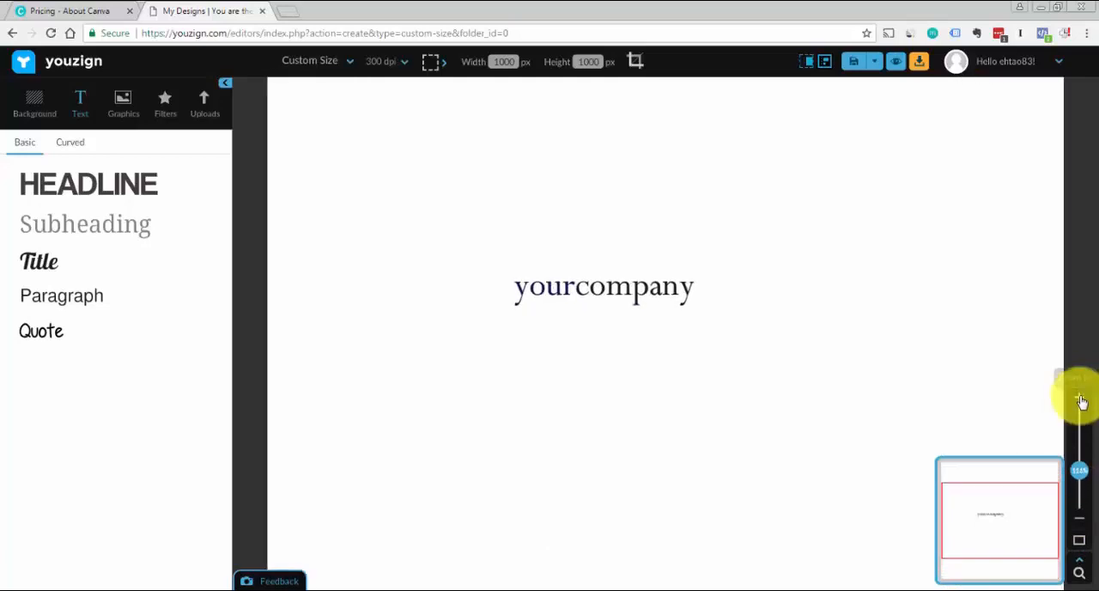
pyautogui.click(1079, 400)
pyautogui.click(1079, 399)
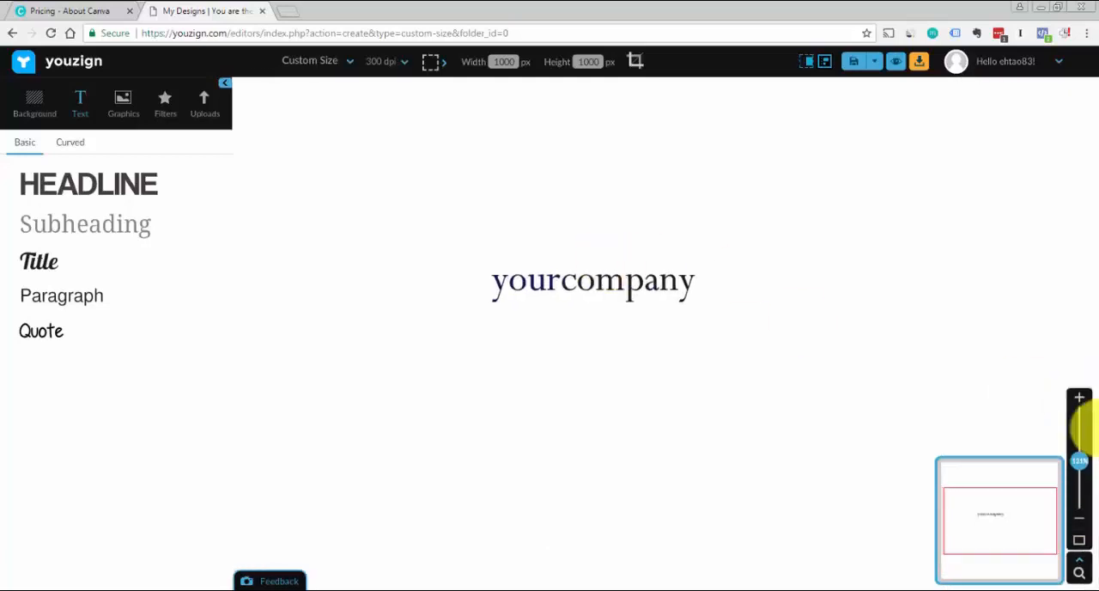
pyautogui.click(1079, 521)
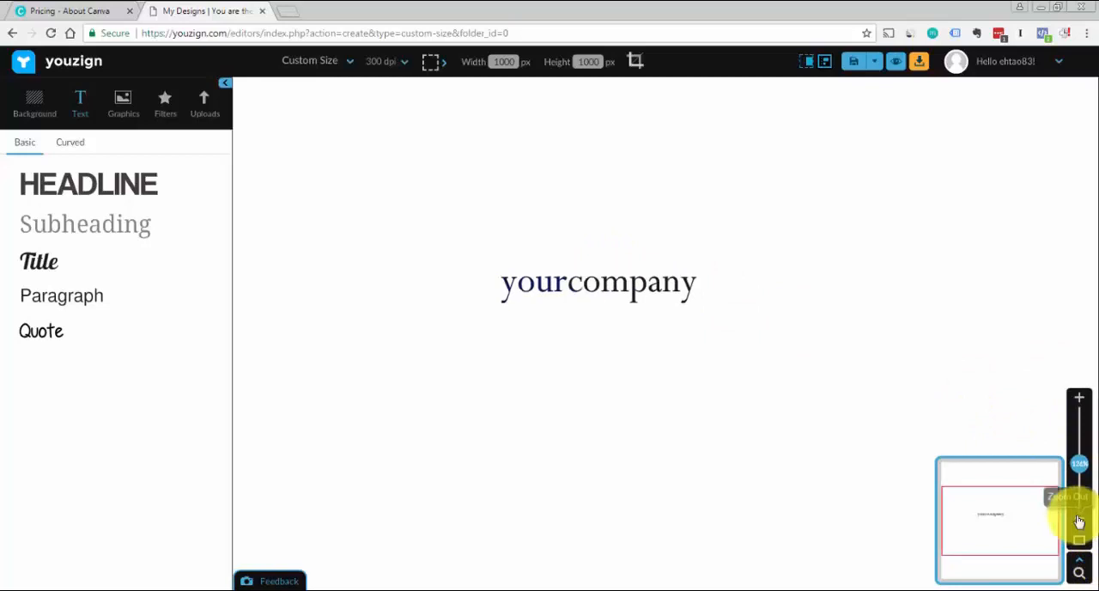
pyautogui.click(1079, 521)
pyautogui.click(1079, 521)
pyautogui.click(1079, 521)
pyautogui.click(1078, 521)
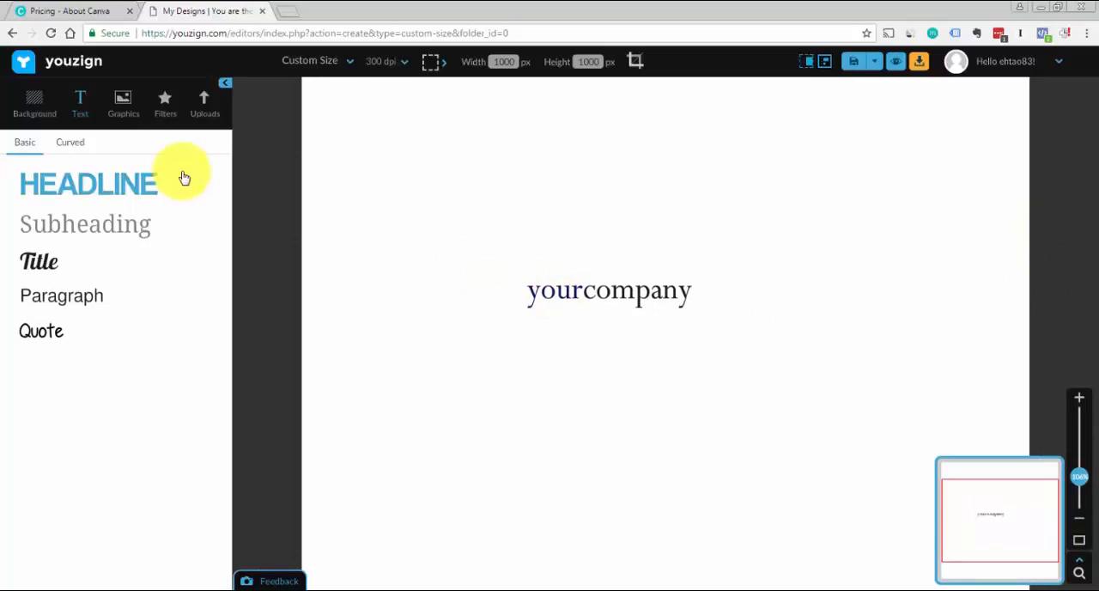
# Crop the canvas around the logo text to about 404 by 115 px and centre the text within it
pyautogui.click(636, 64)
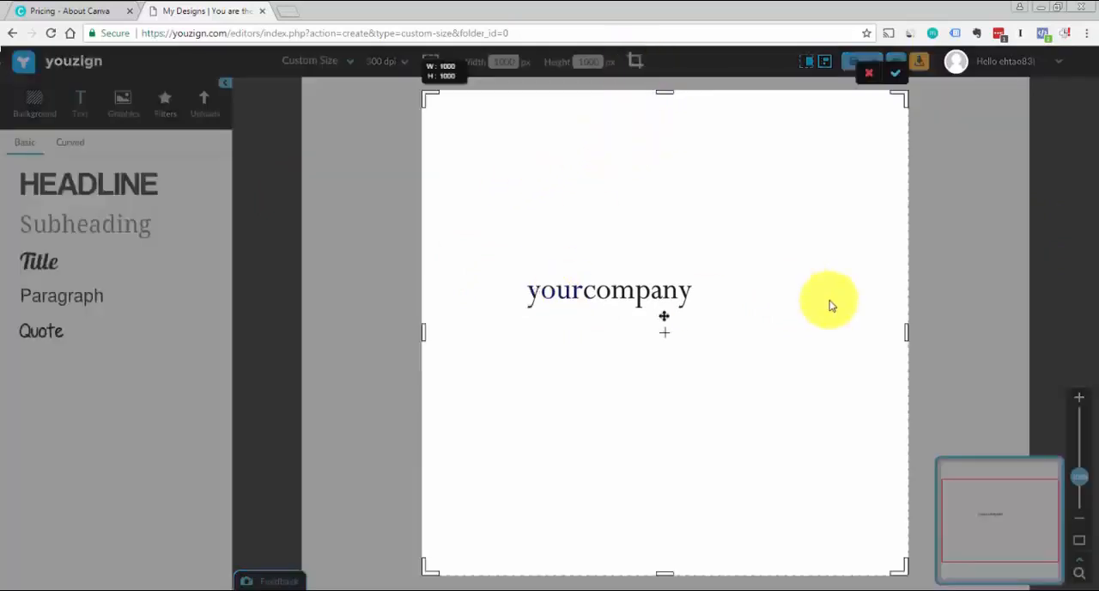
pyautogui.moveTo(905, 329); pyautogui.dragTo(706, 303)
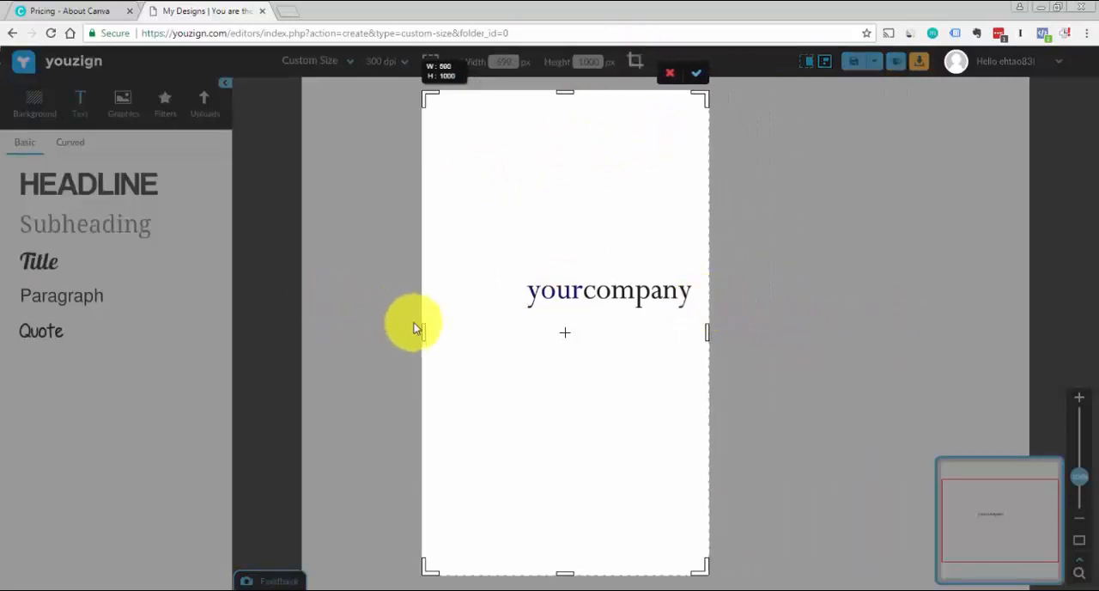
pyautogui.moveTo(423, 333); pyautogui.dragTo(515, 334)
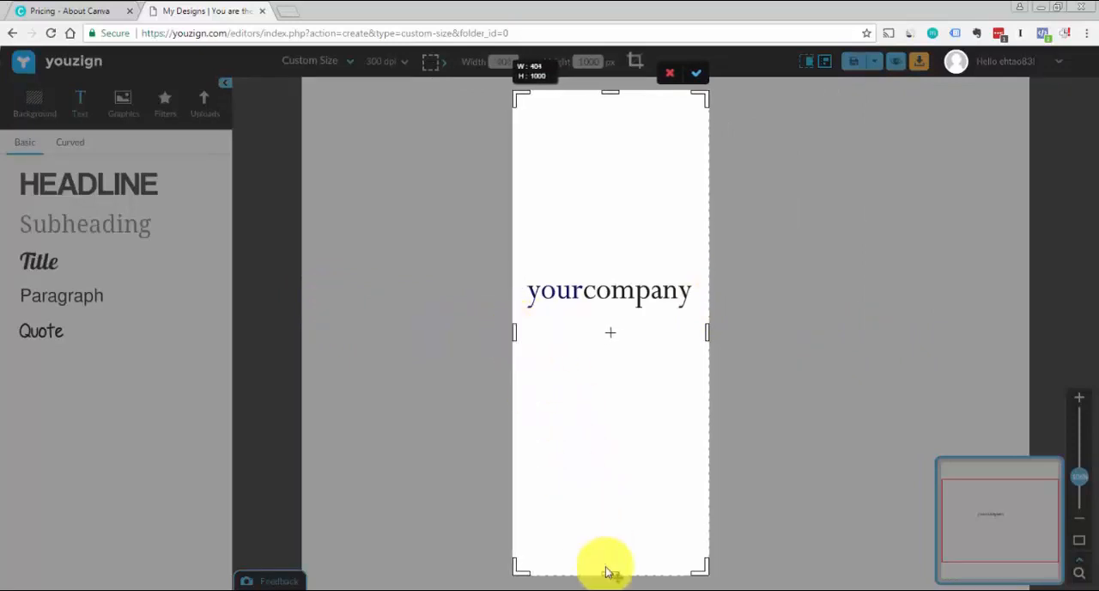
pyautogui.moveTo(607, 548); pyautogui.dragTo(601, 387)
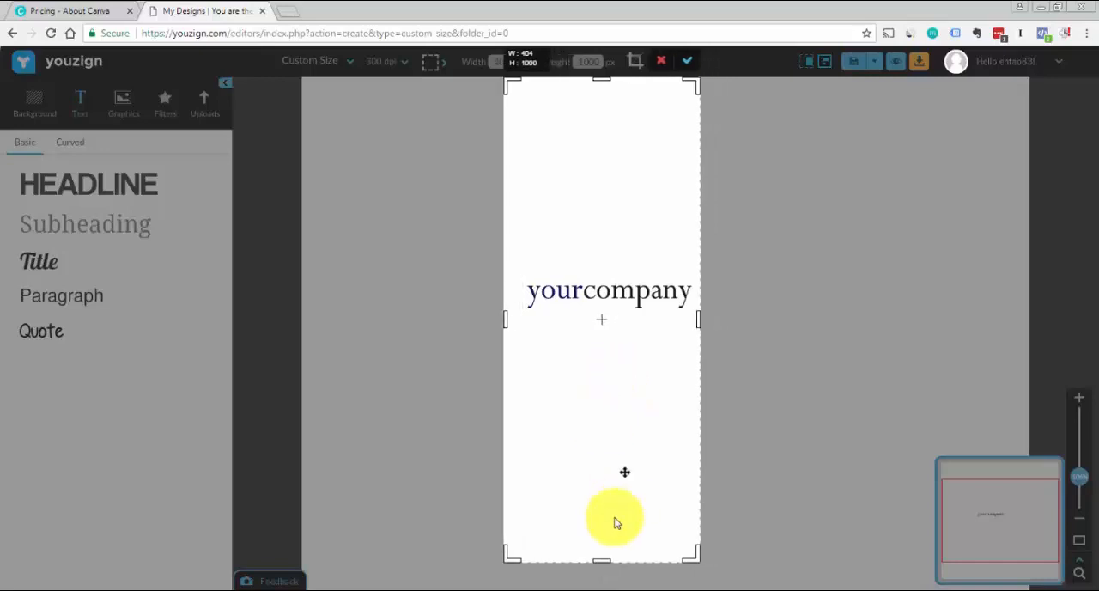
pyautogui.moveTo(600, 560); pyautogui.dragTo(613, 400)
pyautogui.moveTo(613, 347); pyautogui.dragTo(613, 316)
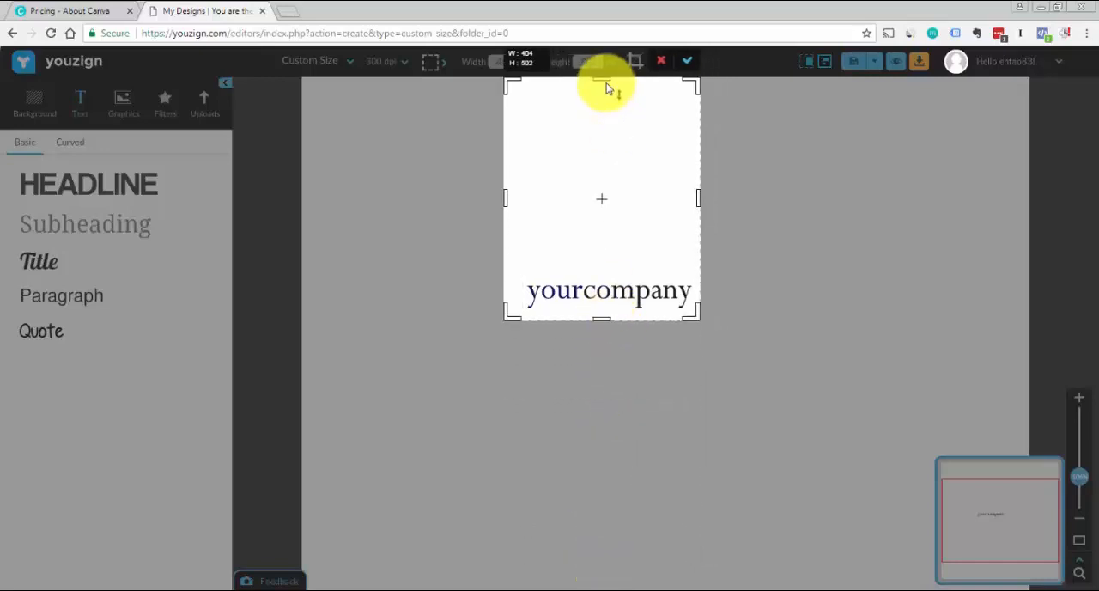
pyautogui.moveTo(601, 84); pyautogui.dragTo(595, 271)
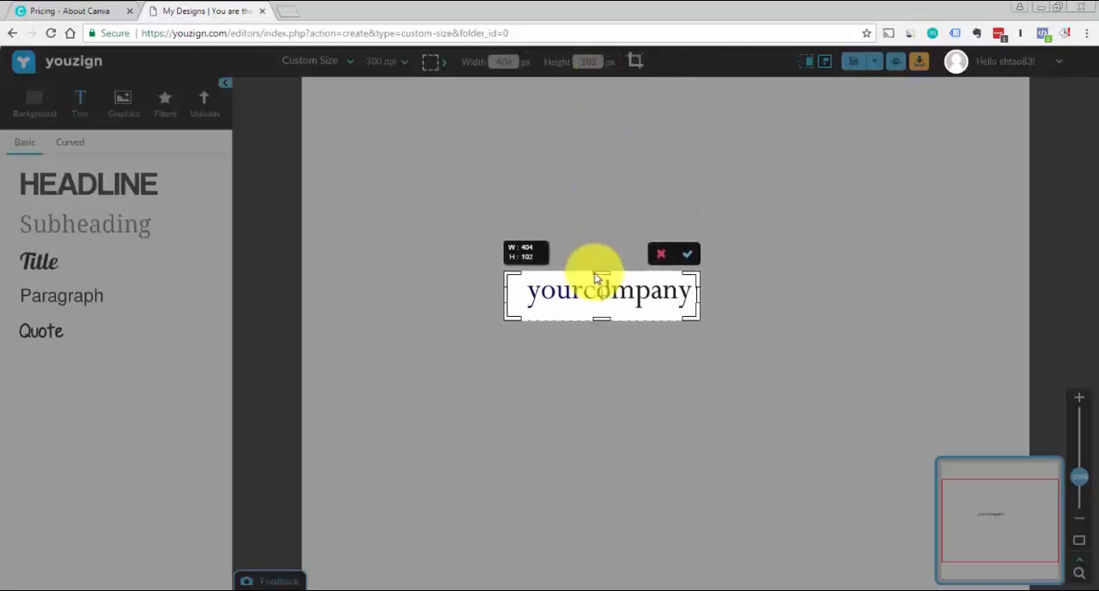
pyautogui.click(689, 249)
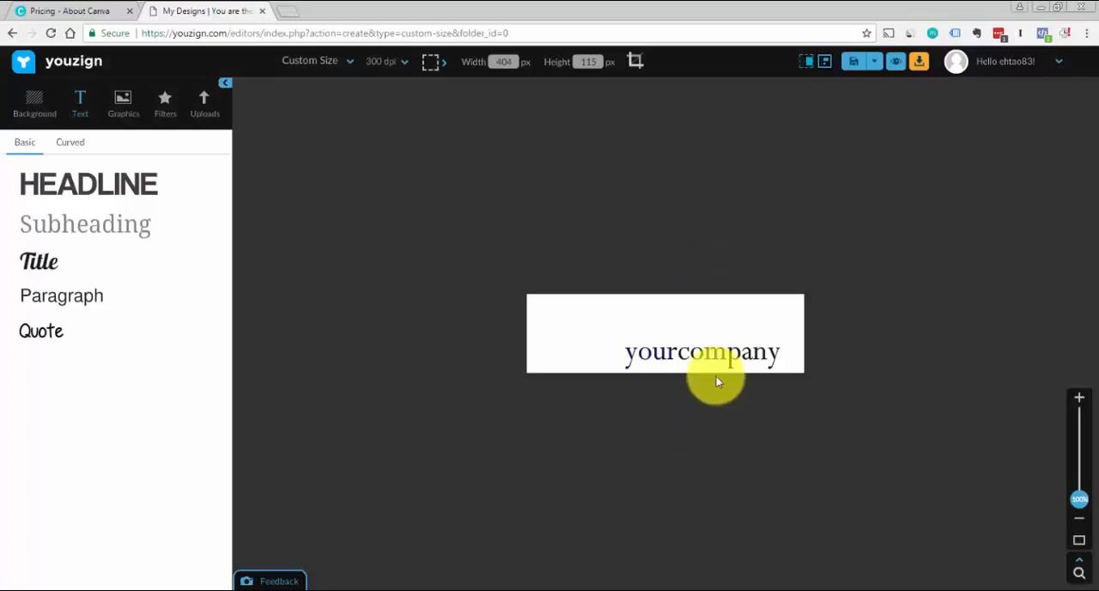
pyautogui.moveTo(718, 351); pyautogui.dragTo(693, 336)
pyautogui.click(706, 428)
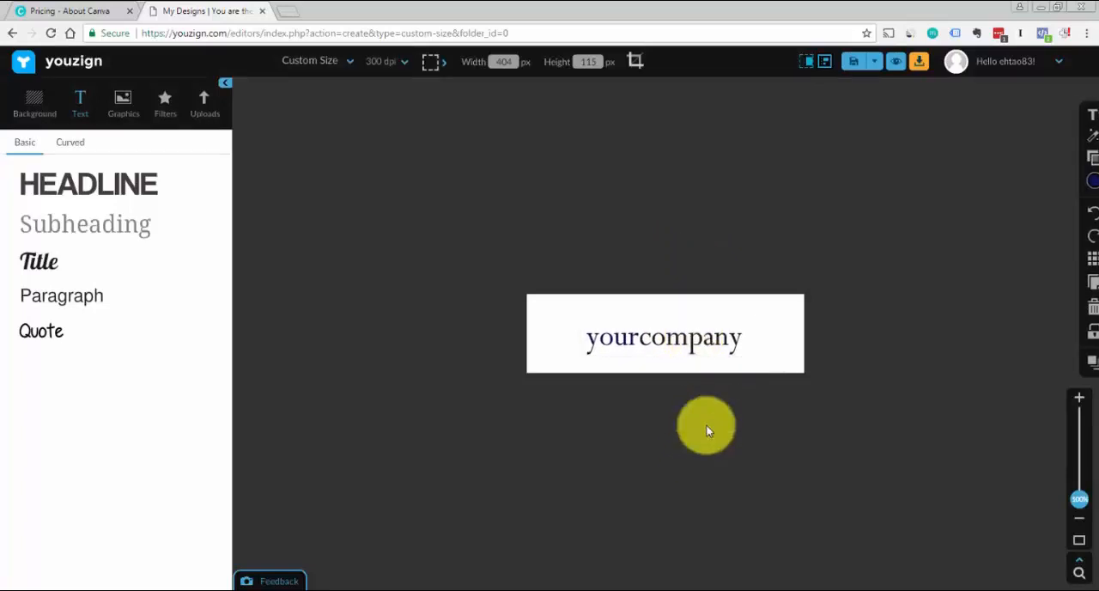
# Crop the canvas tighter around the logo text to about 290 by 71 px and open the image preview
pyautogui.click(632, 62)
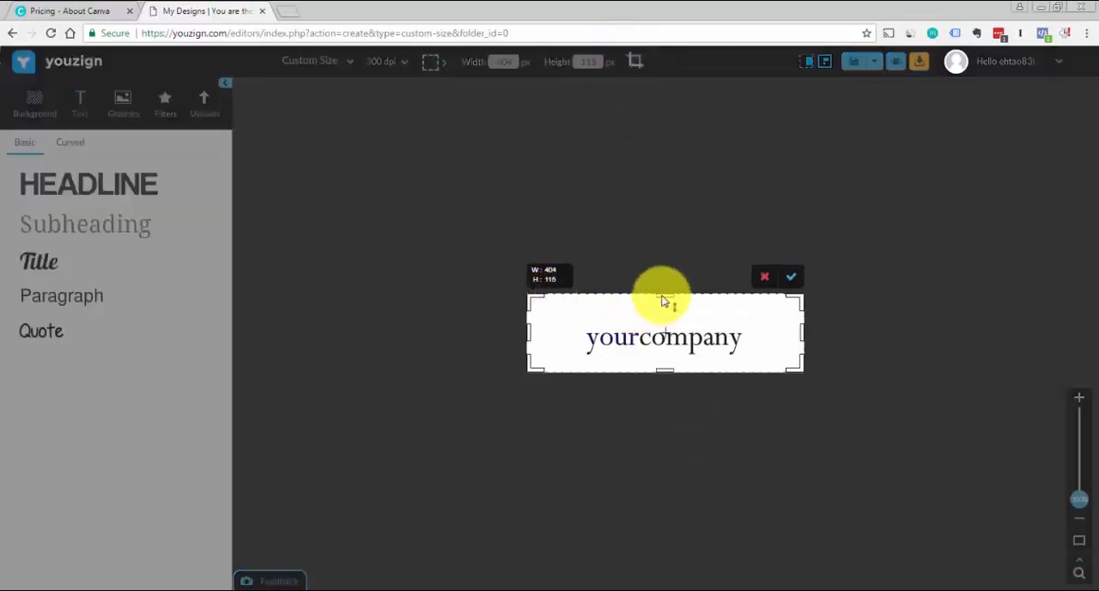
pyautogui.moveTo(661, 297); pyautogui.dragTo(664, 315)
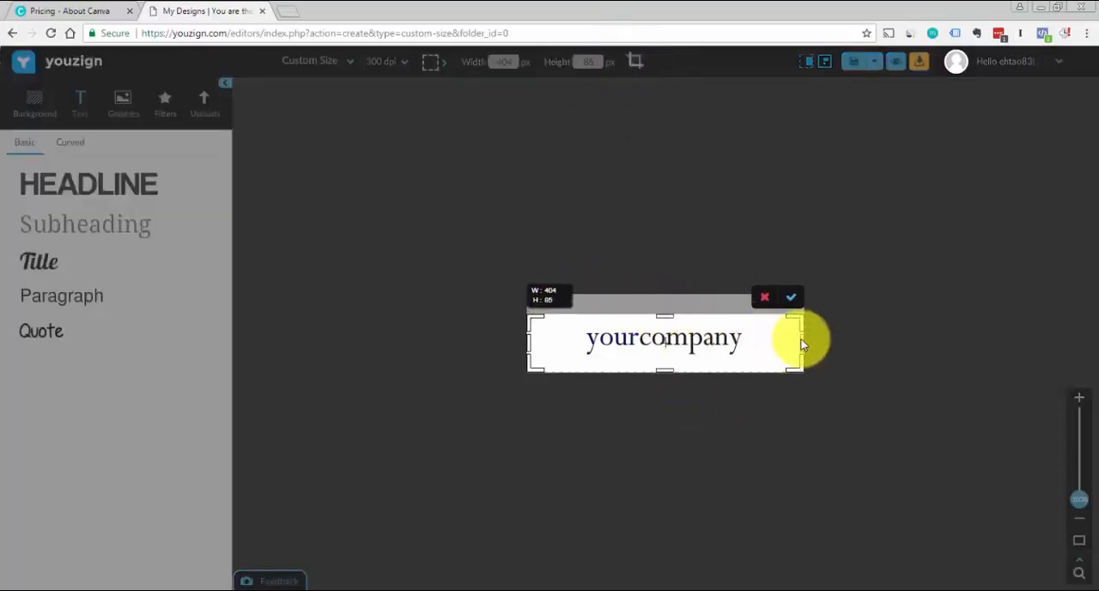
pyautogui.moveTo(802, 341); pyautogui.dragTo(767, 343)
pyautogui.moveTo(533, 346); pyautogui.dragTo(571, 346)
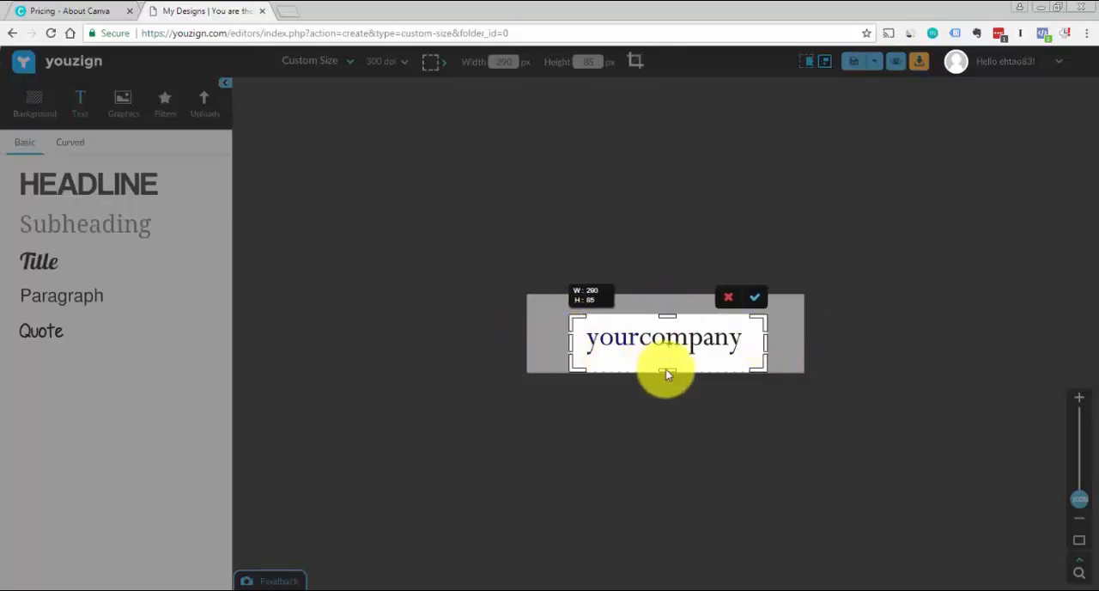
pyautogui.moveTo(667, 370); pyautogui.dragTo(667, 359)
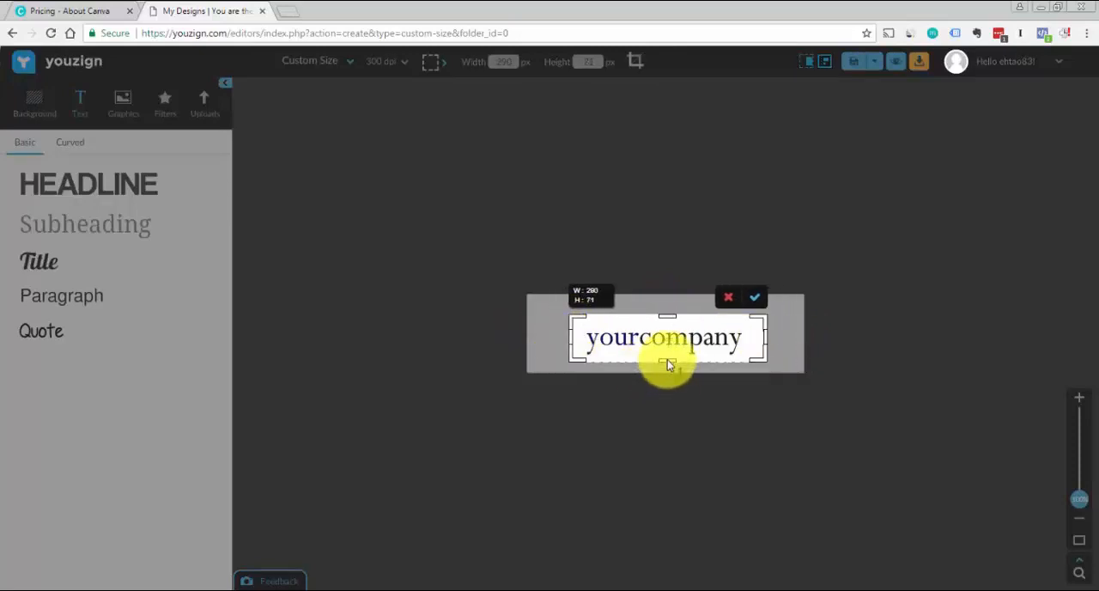
pyautogui.click(756, 297)
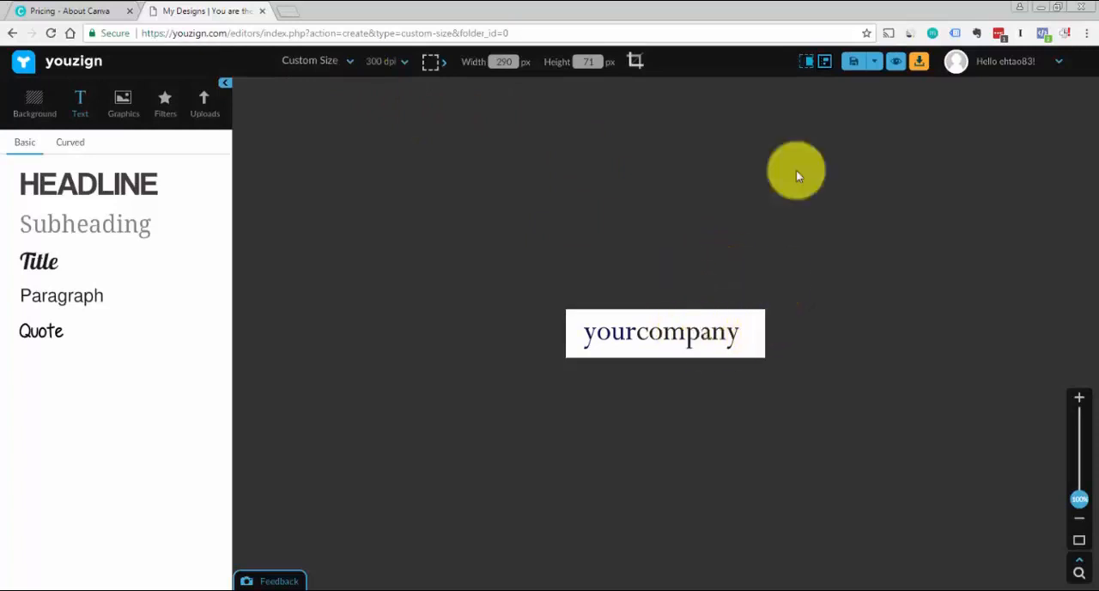
pyautogui.click(902, 74)
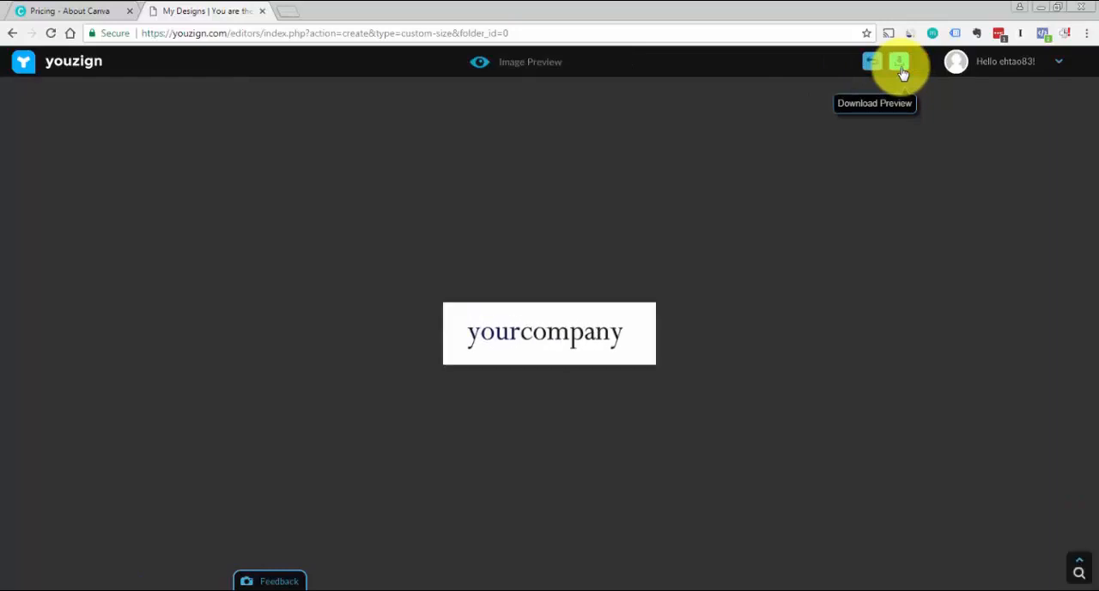
# Close the image preview and check which file formats the logo can be downloaded in
pyautogui.click(873, 66)
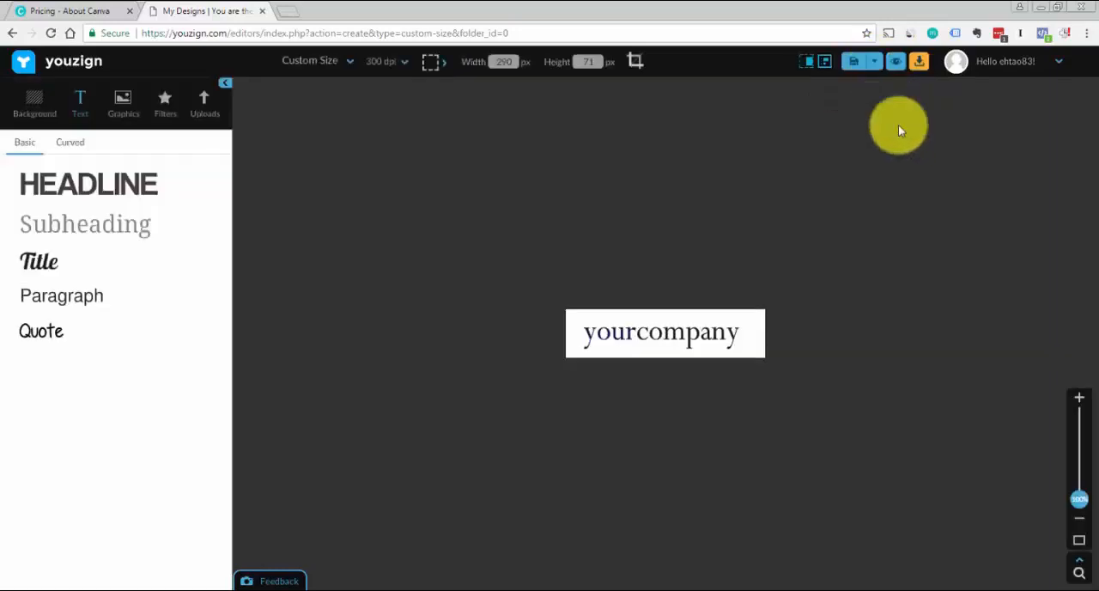
pyautogui.click(920, 67)
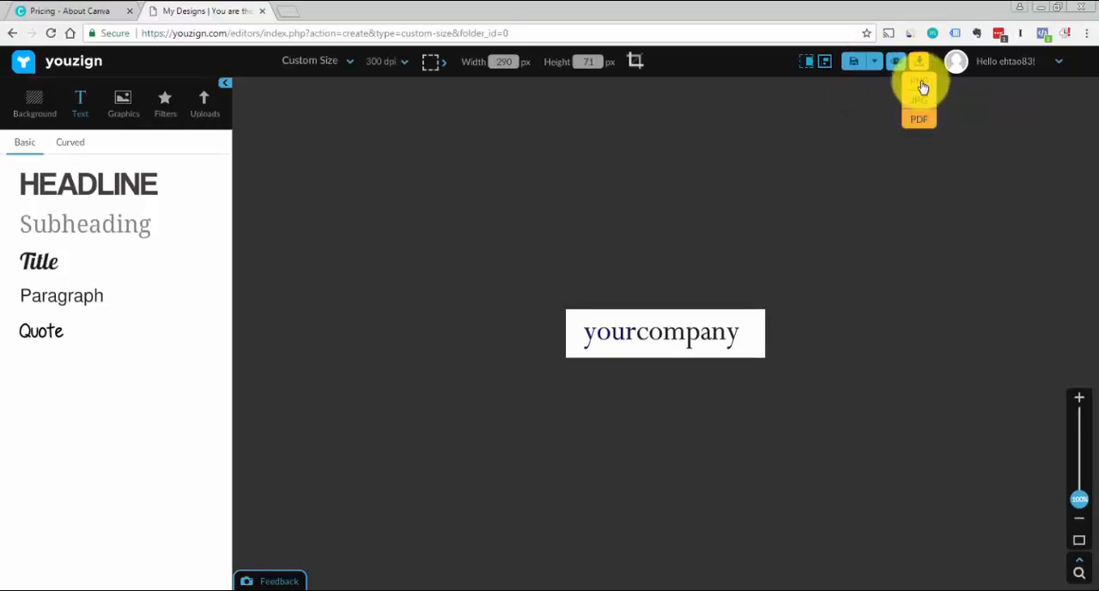
pyautogui.click(829, 151)
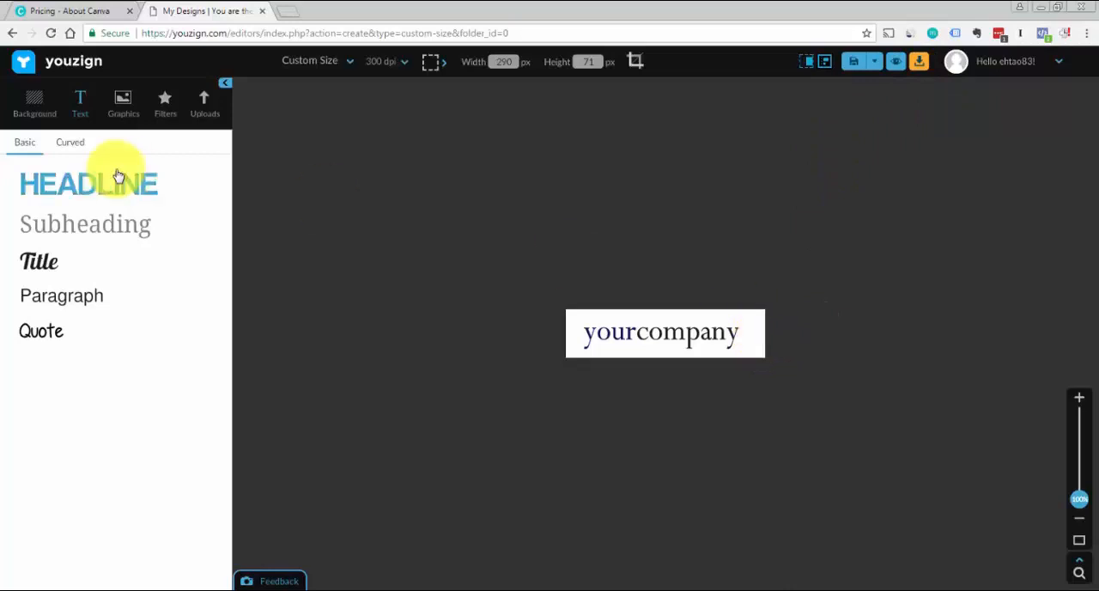
# Make the logo canvas's solid background transparent and review the download formats again
pyautogui.click(45, 110)
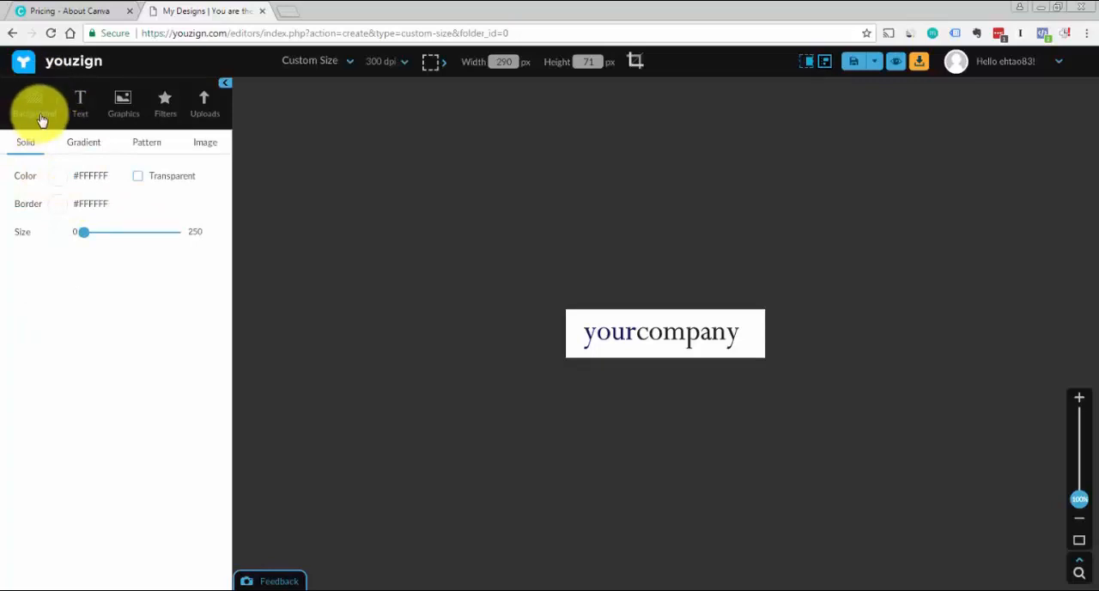
pyautogui.click(139, 176)
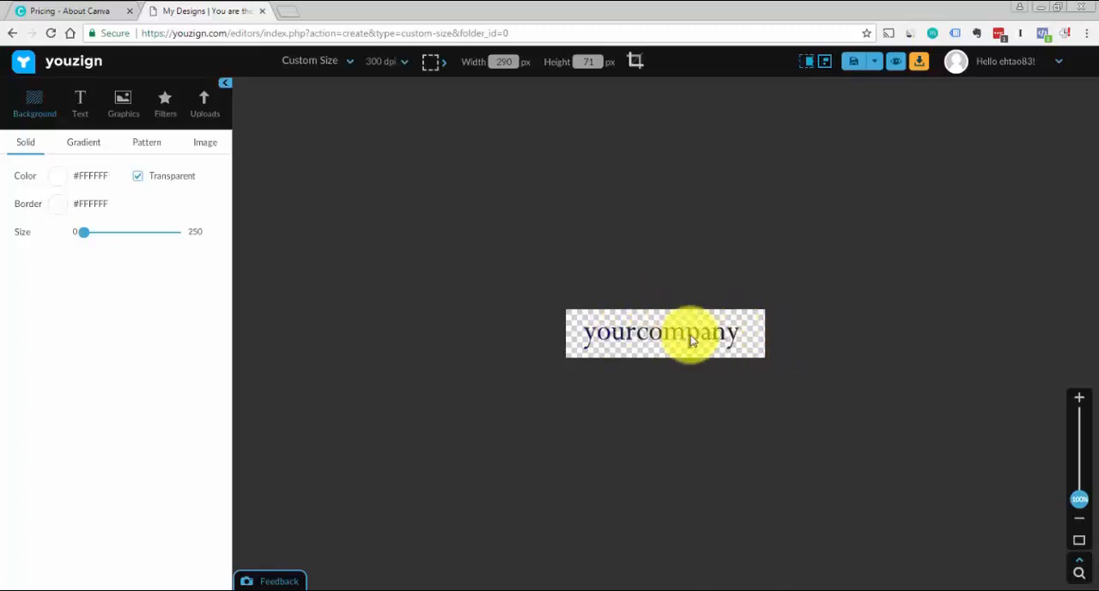
pyautogui.click(918, 62)
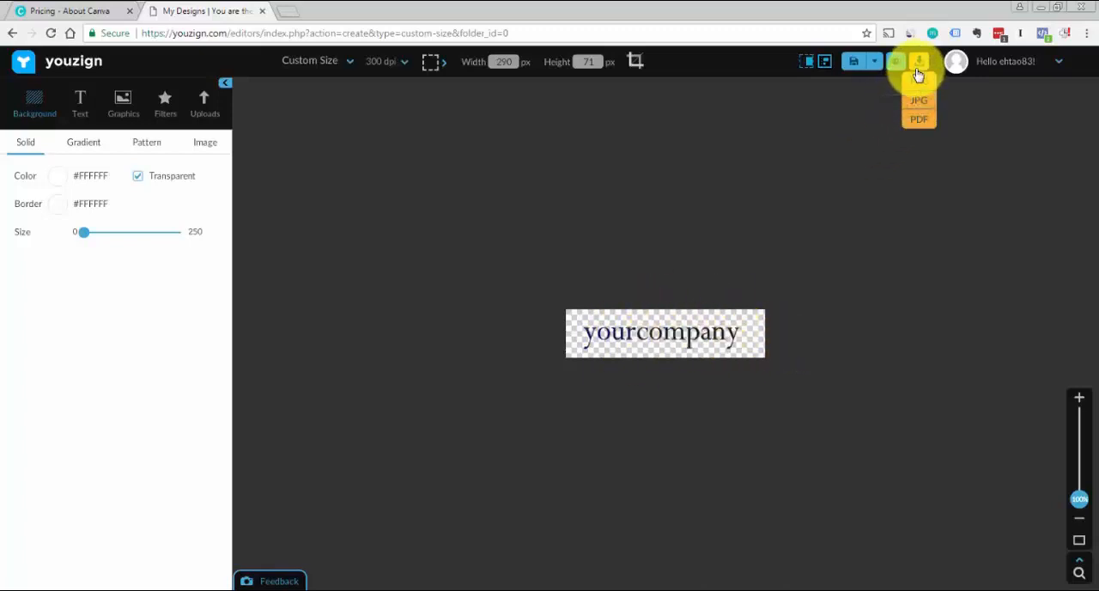
pyautogui.click(821, 139)
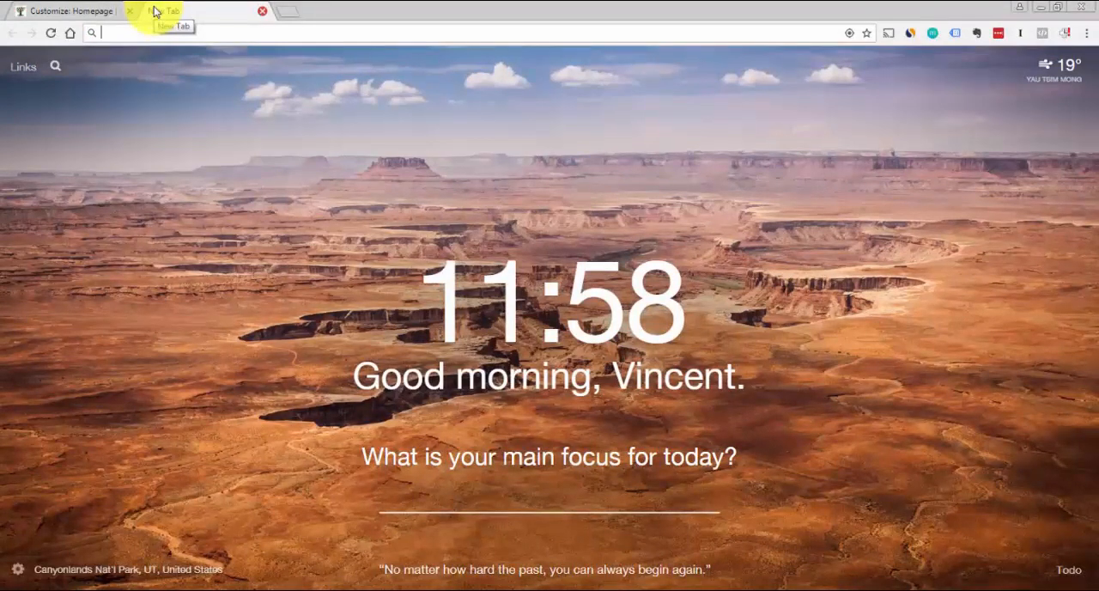
# Go to kraken.io in the empty browser tab and open its free web interface for image optimization
pyautogui.write('kra')
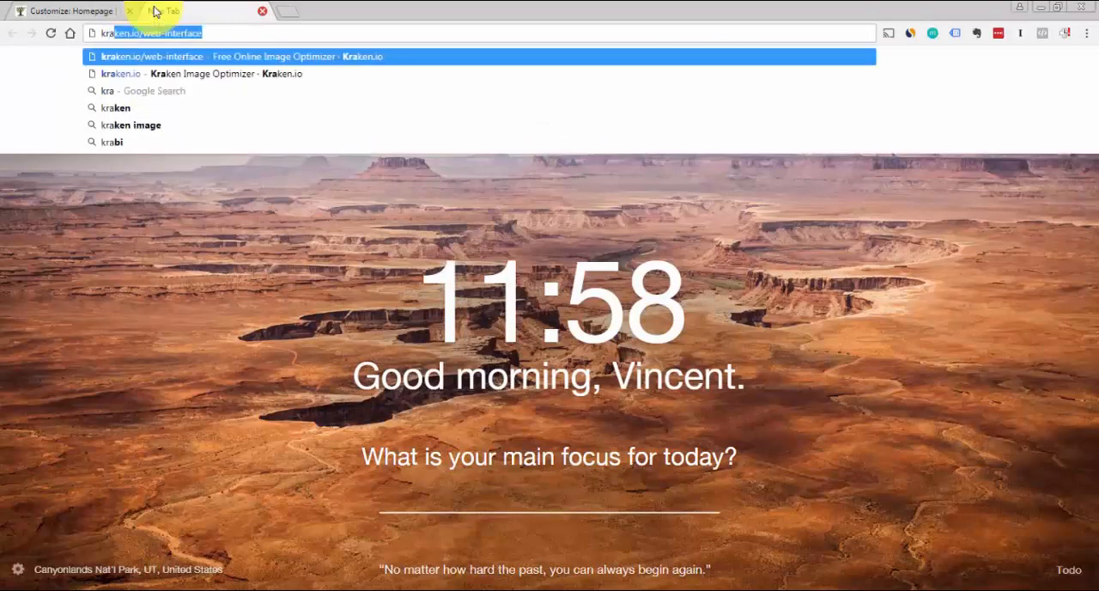
pyautogui.write('ken.io')
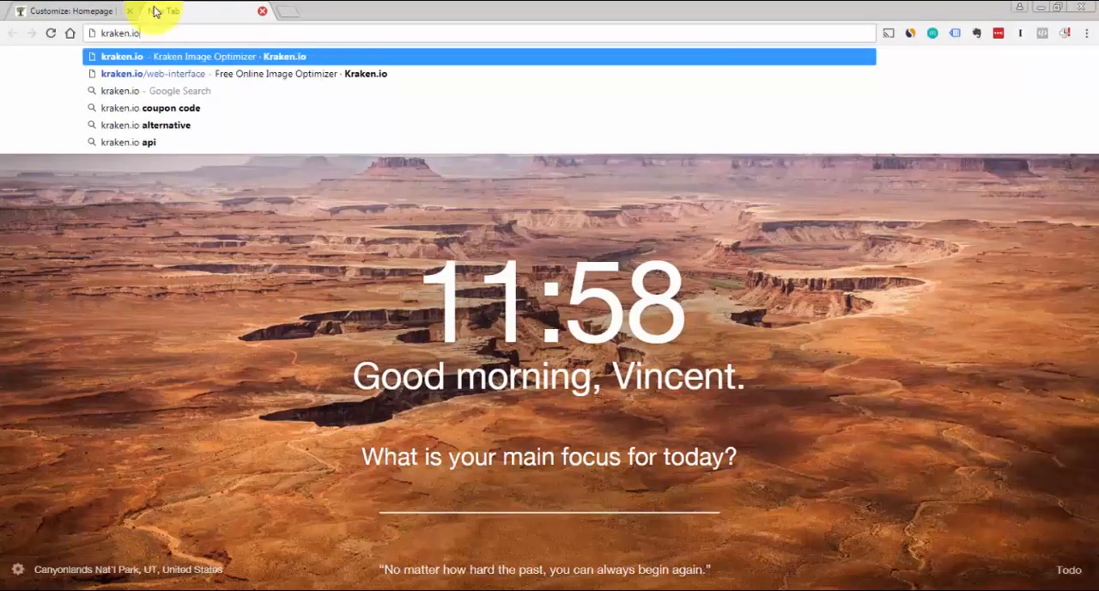
pyautogui.press('Return')
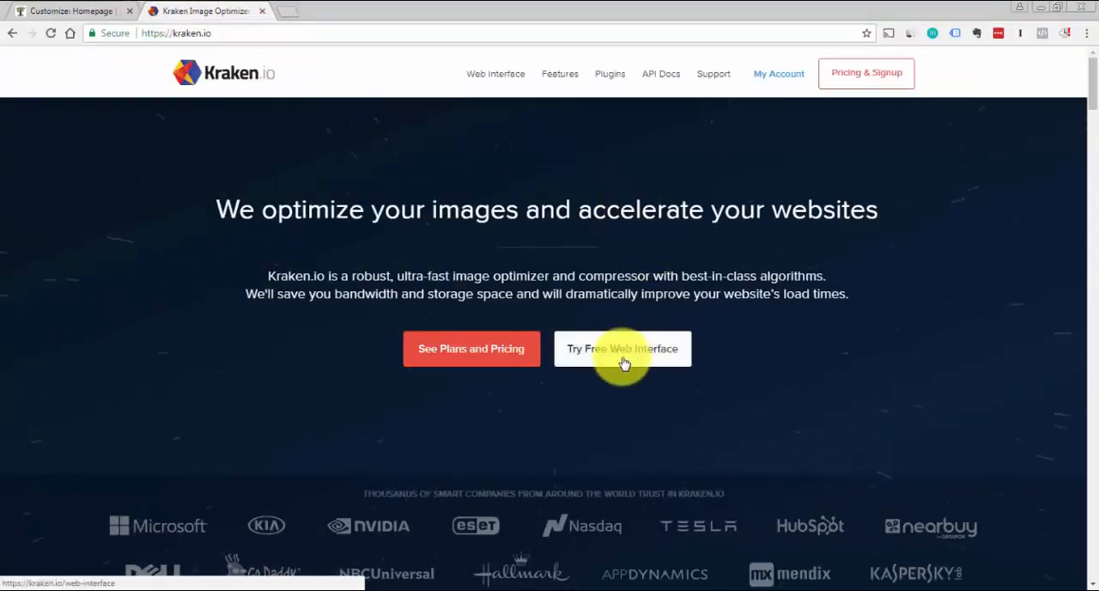
pyautogui.click(623, 361)
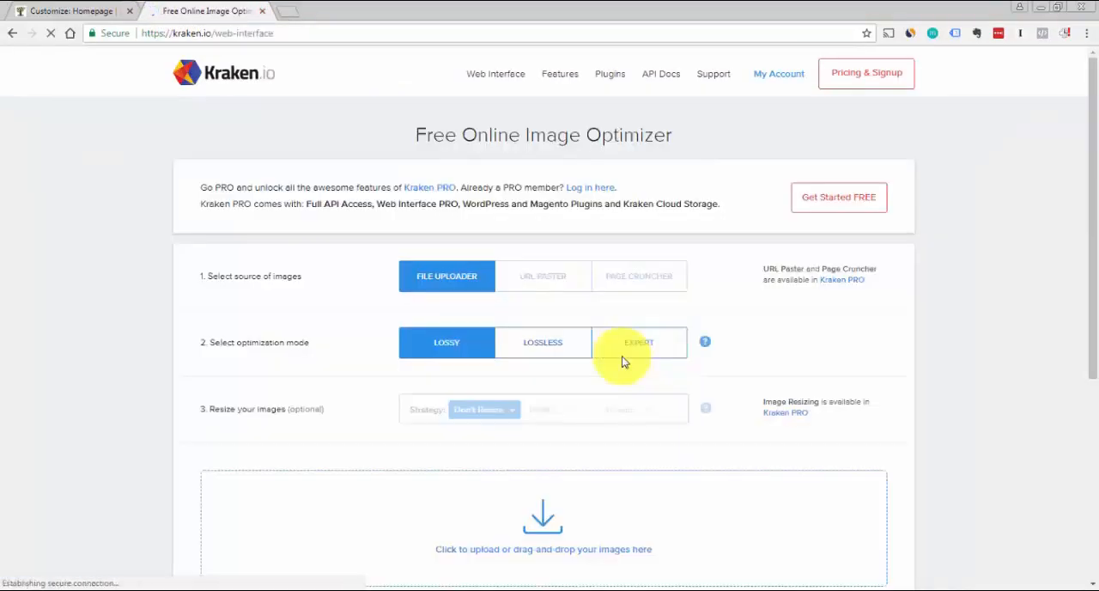
# Upload yourcompany-test-logo.png from the testdemo folder for optimization in Lossy mode
pyautogui.moveTo(1094, 154); pyautogui.dragTo(1083, 245)
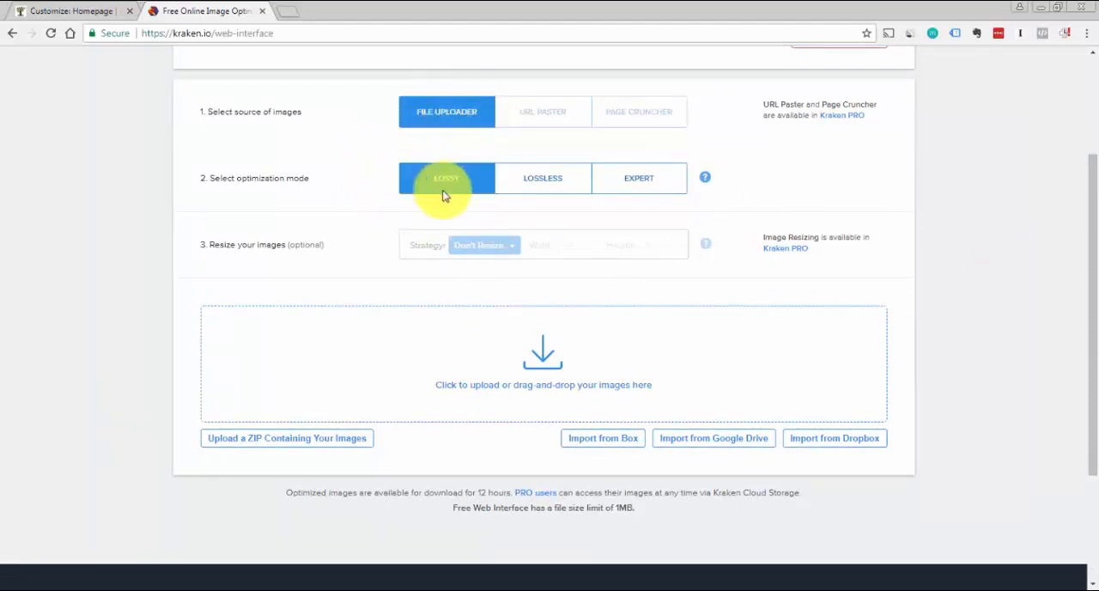
pyautogui.click(548, 365)
pyautogui.click(245, 95)
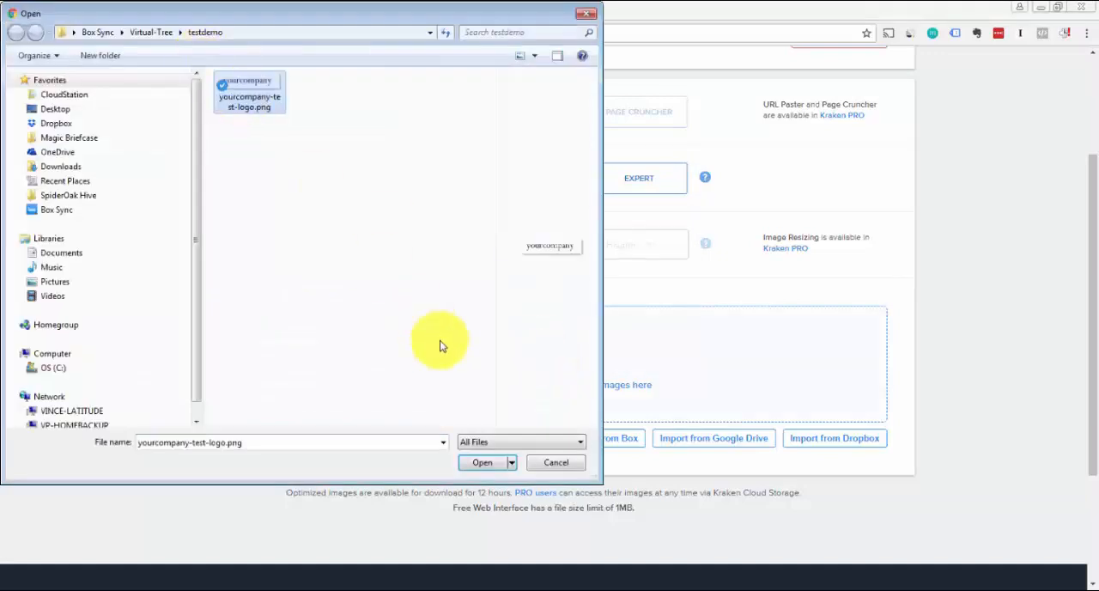
pyautogui.click(482, 462)
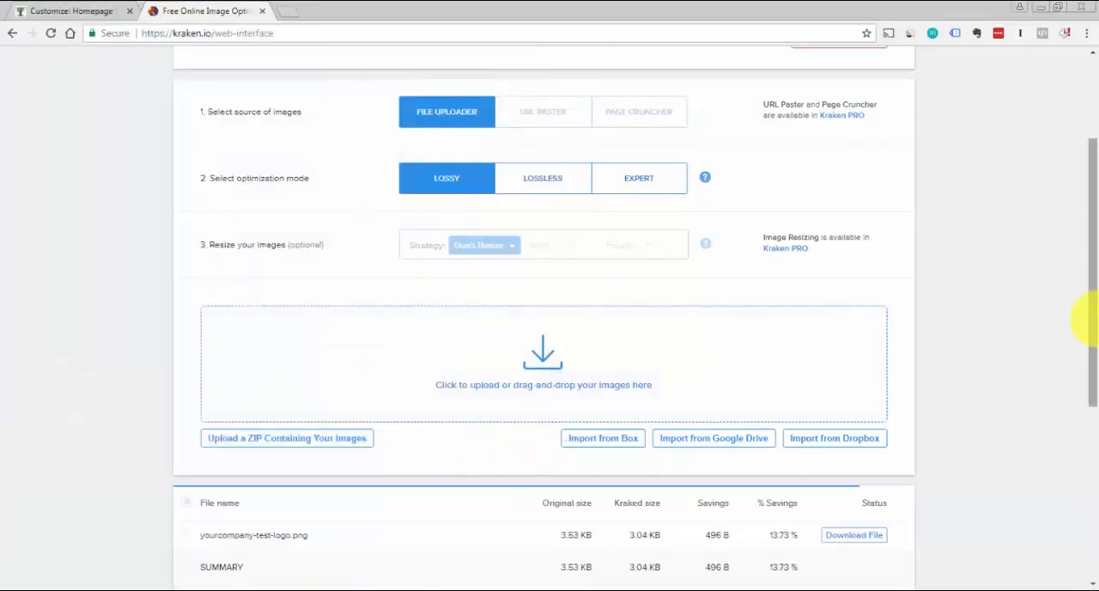
# Save the optimized logo file in the testdemo folder as yourcompany-test-logo-optimized.png
pyautogui.scroll(-3, 1085, 344)
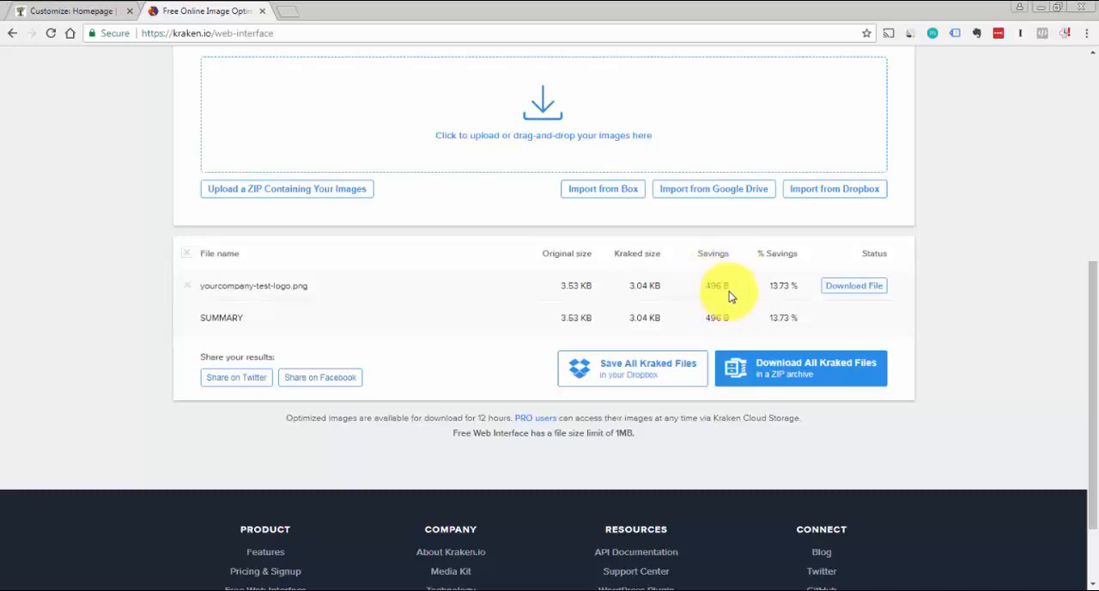
pyautogui.rightClick(849, 292)
pyautogui.click(889, 353)
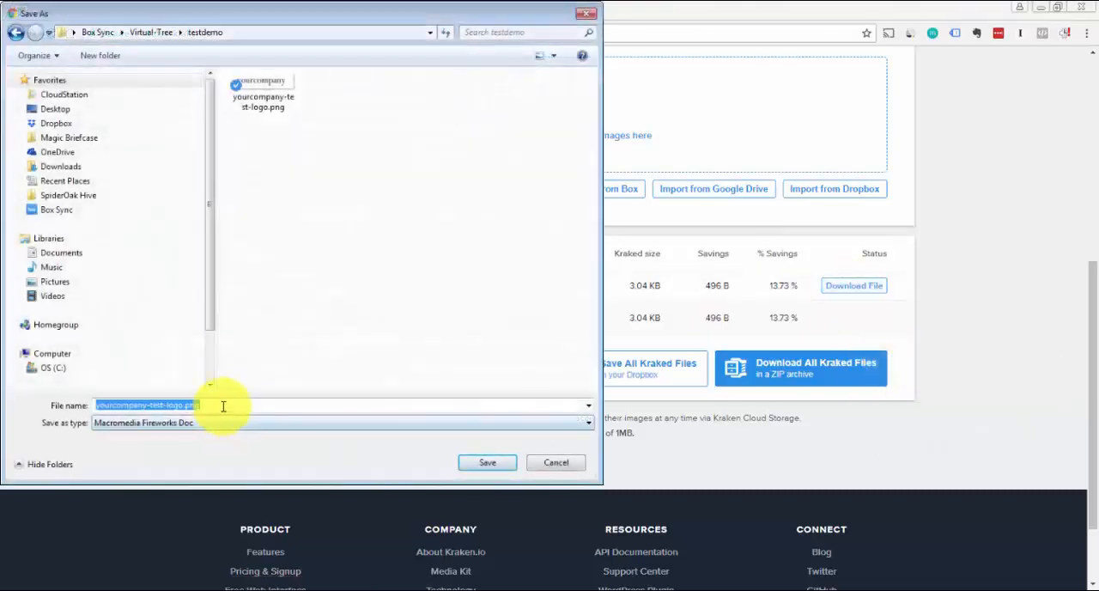
pyautogui.click(223, 406)
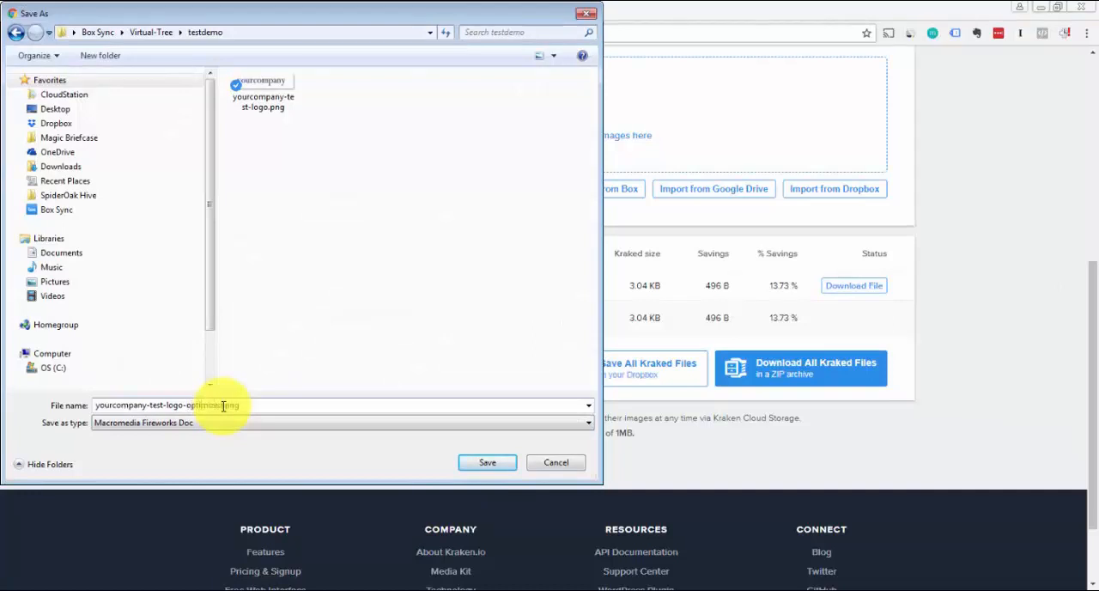
pyautogui.press('Return')
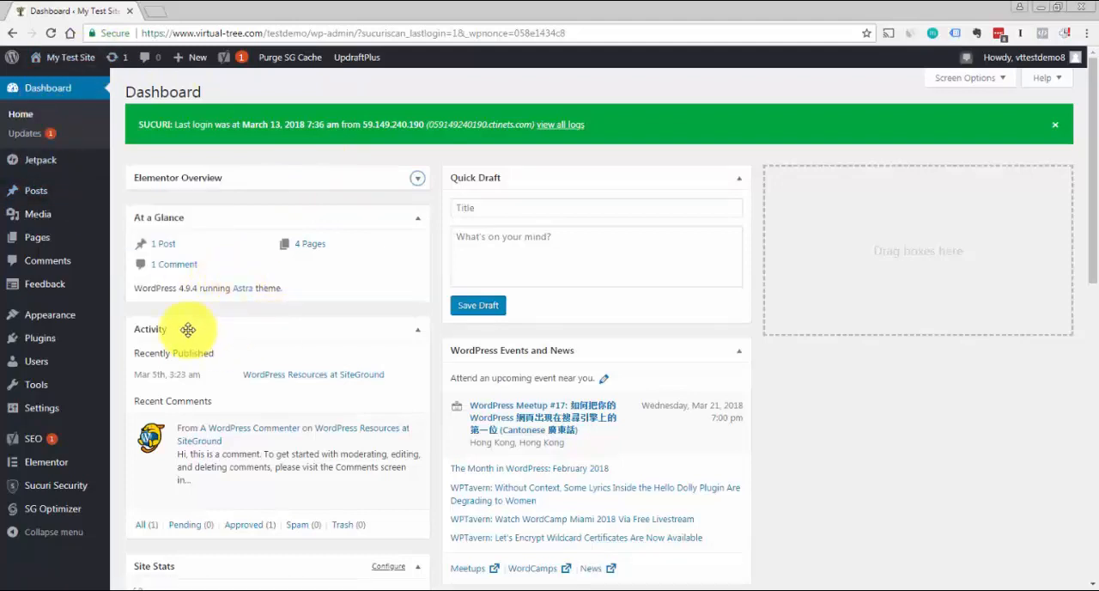
# Open the Site Identity settings in the WordPress theme customizer and turn off the display of the site title
pyautogui.moveTo(84, 323)
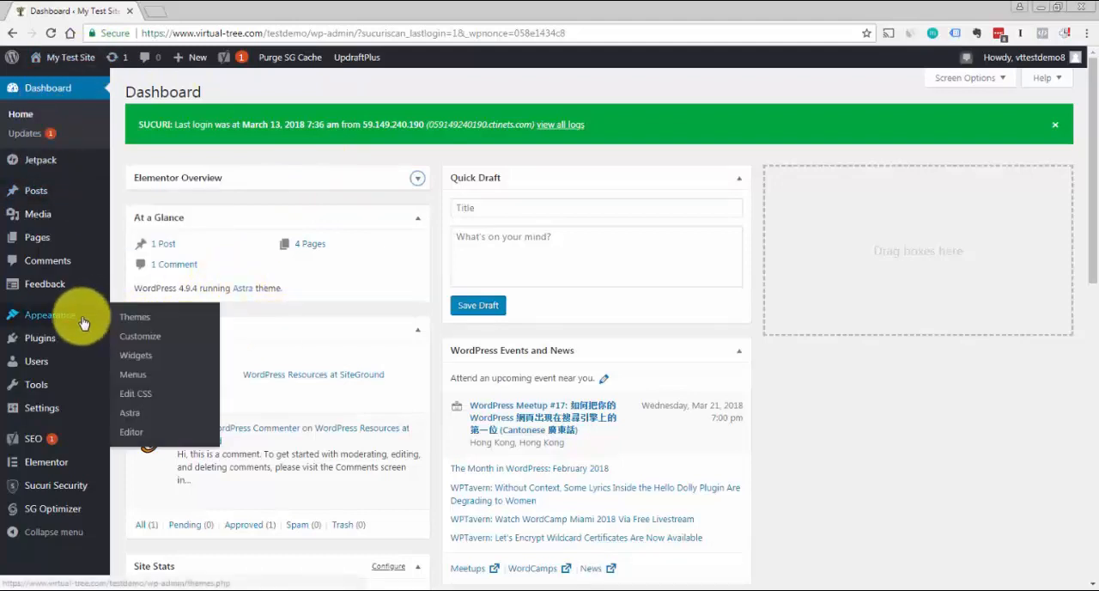
pyautogui.click(137, 339)
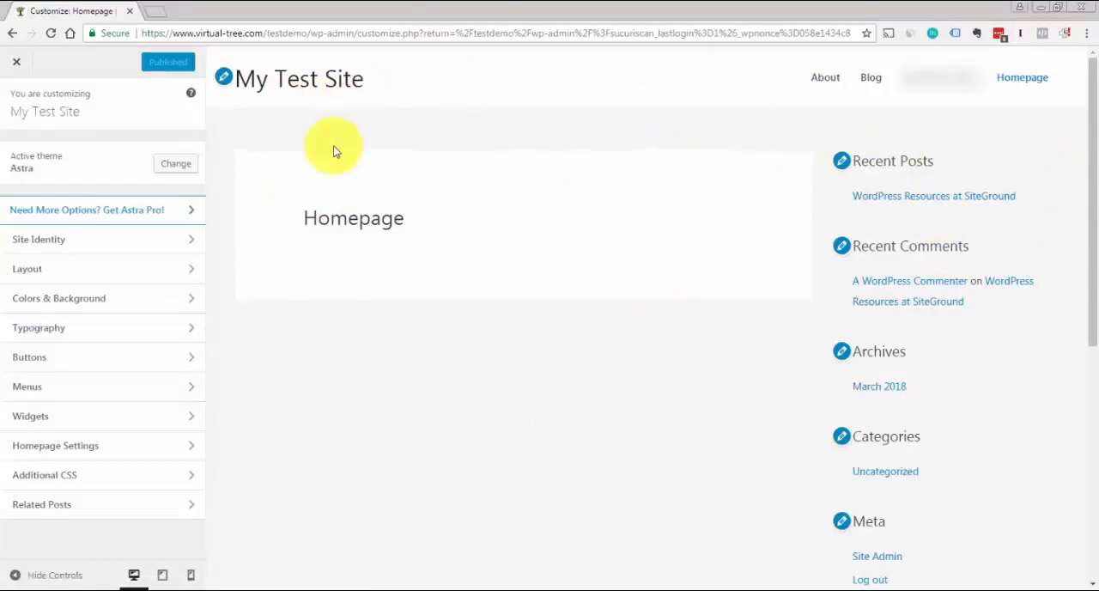
pyautogui.click(35, 248)
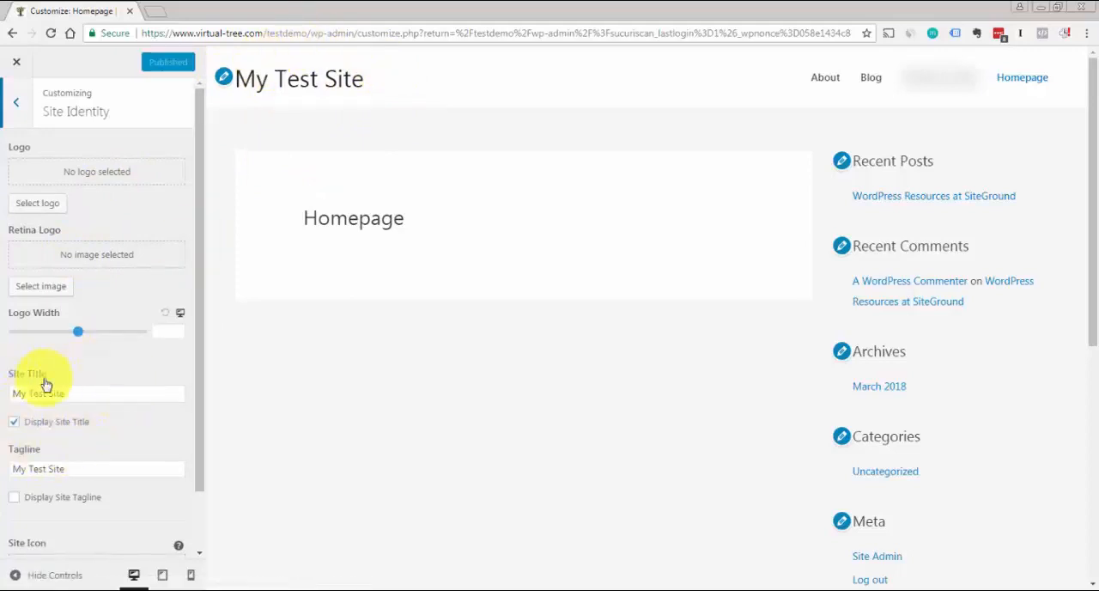
pyautogui.click(15, 424)
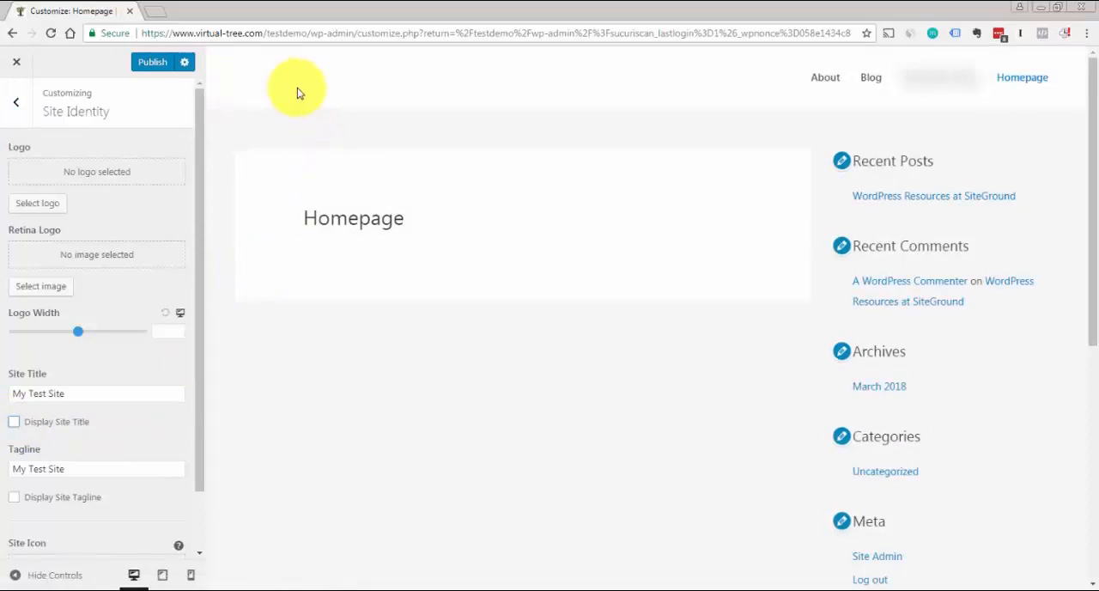
# Upload yourcompany-test-logo-optimized.png as the site logo, with "Your company" in its alt text, and select it for cropping
pyautogui.click(40, 211)
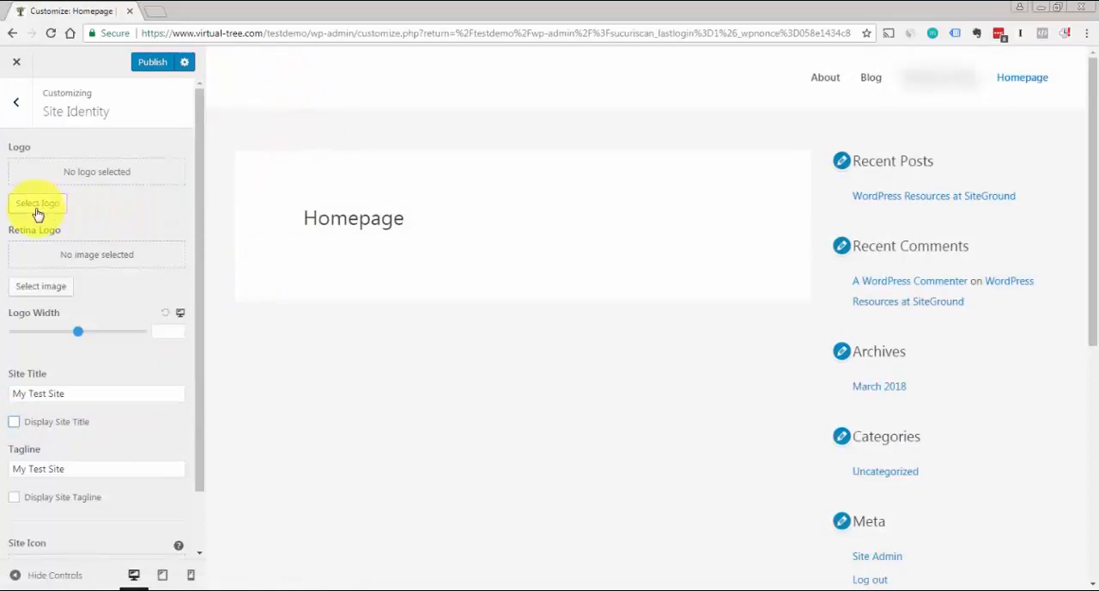
pyautogui.click(36, 210)
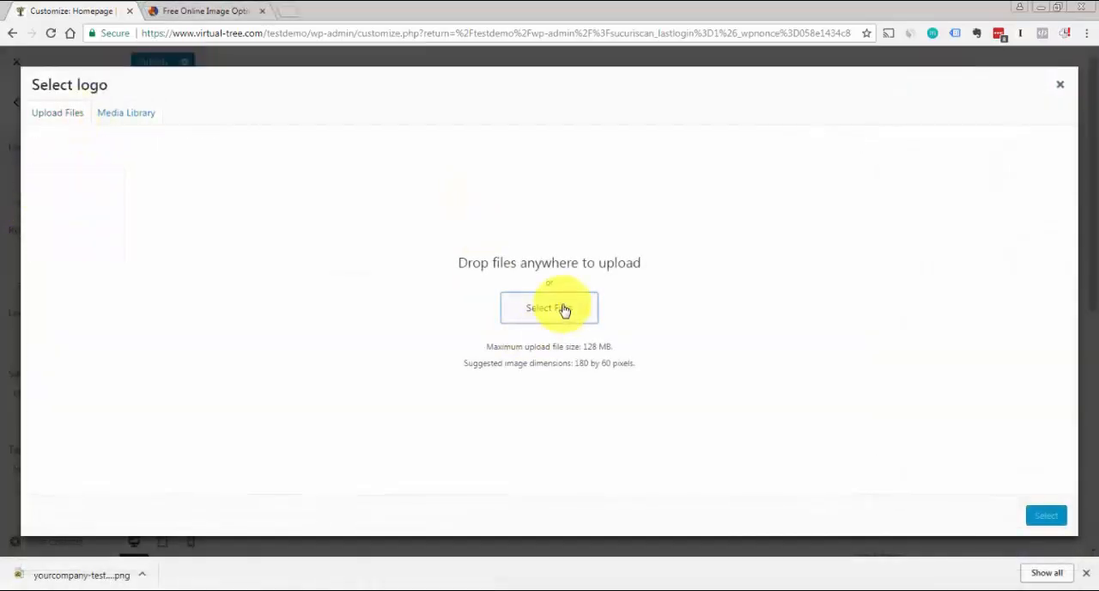
pyautogui.click(562, 308)
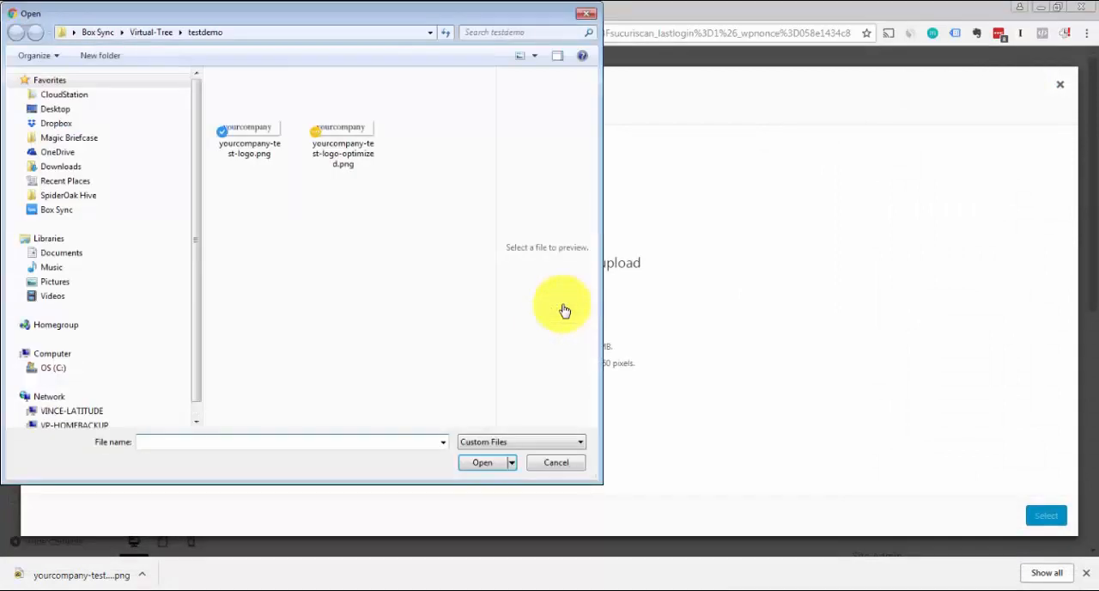
pyautogui.click(347, 161)
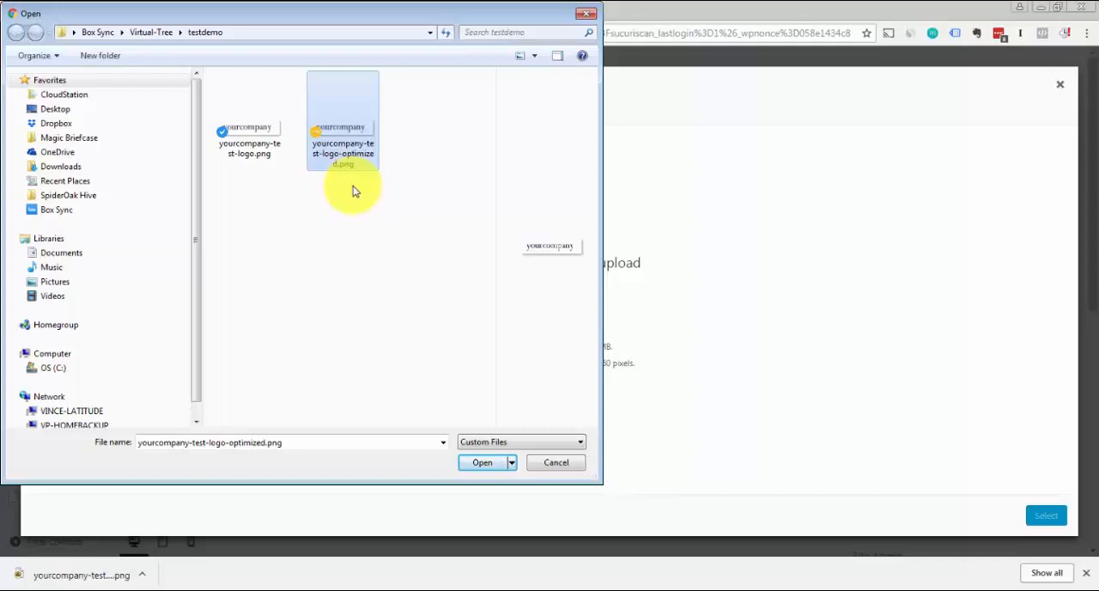
pyautogui.click(482, 464)
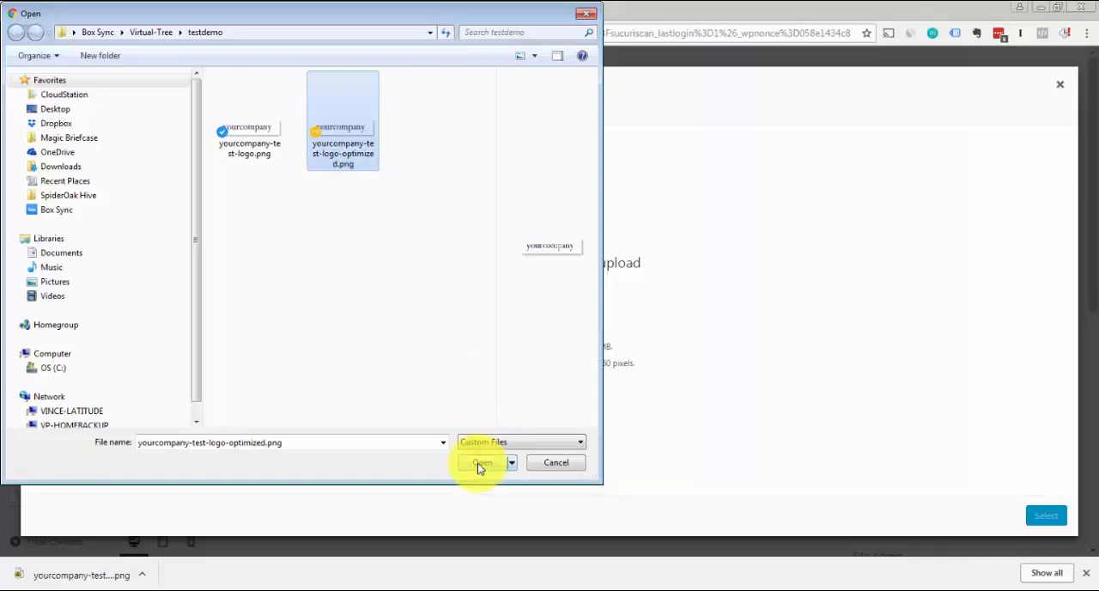
pyautogui.click(481, 463)
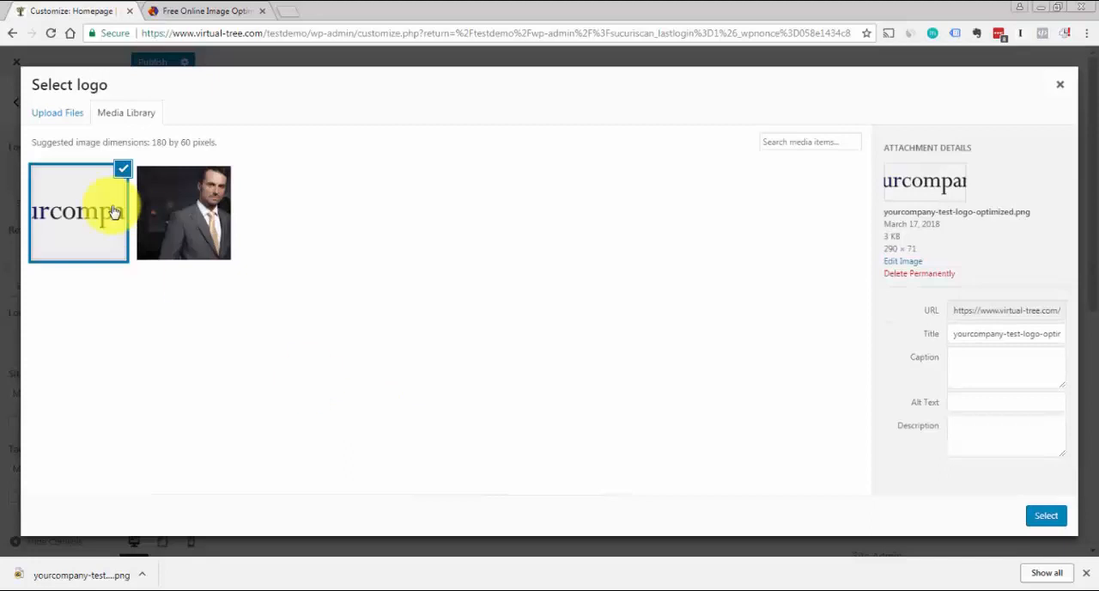
pyautogui.click(961, 401)
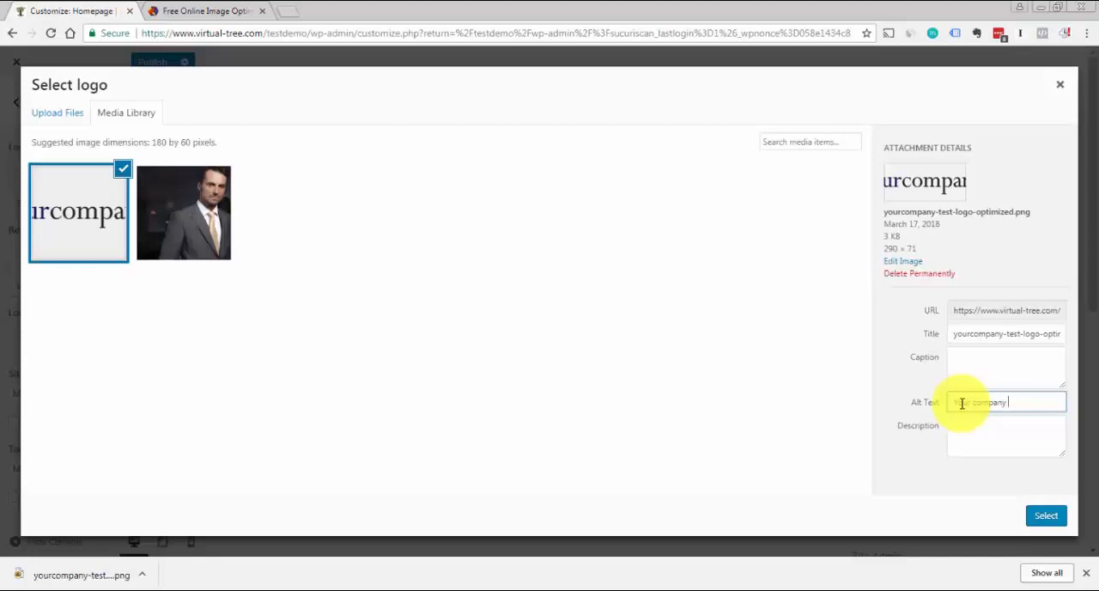
pyautogui.click(1047, 518)
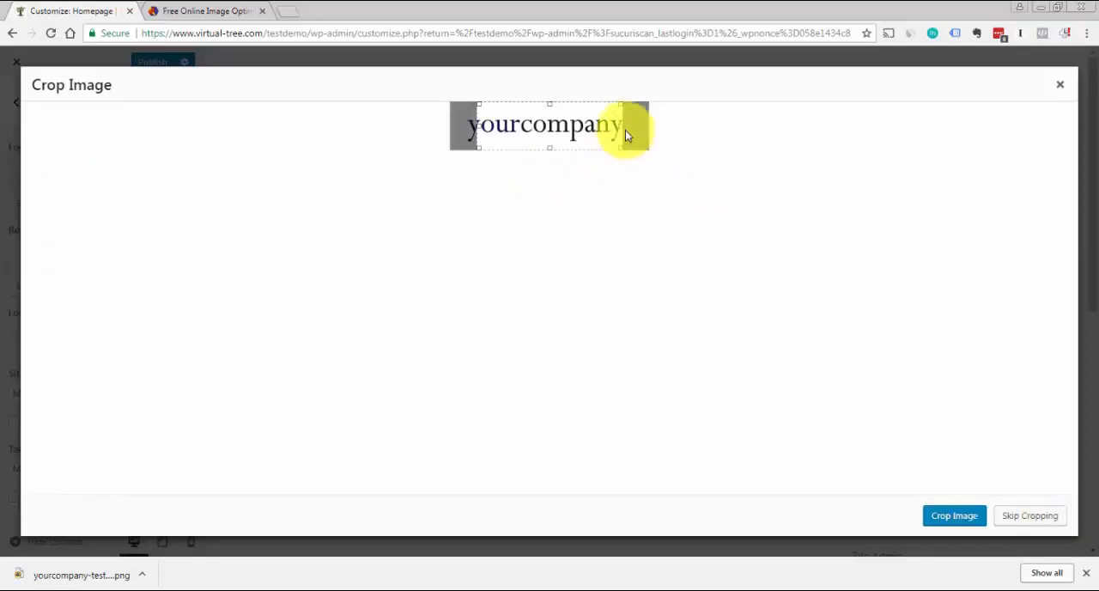
# Crop the logo closely around the yourcompany wordmark with a small margin on each side and publish the site identity changes
pyautogui.moveTo(621, 120)
pyautogui.mouseDown()
pyautogui.moveTo(646, 123)
pyautogui.moveTo(633, 122)
pyautogui.mouseUp()
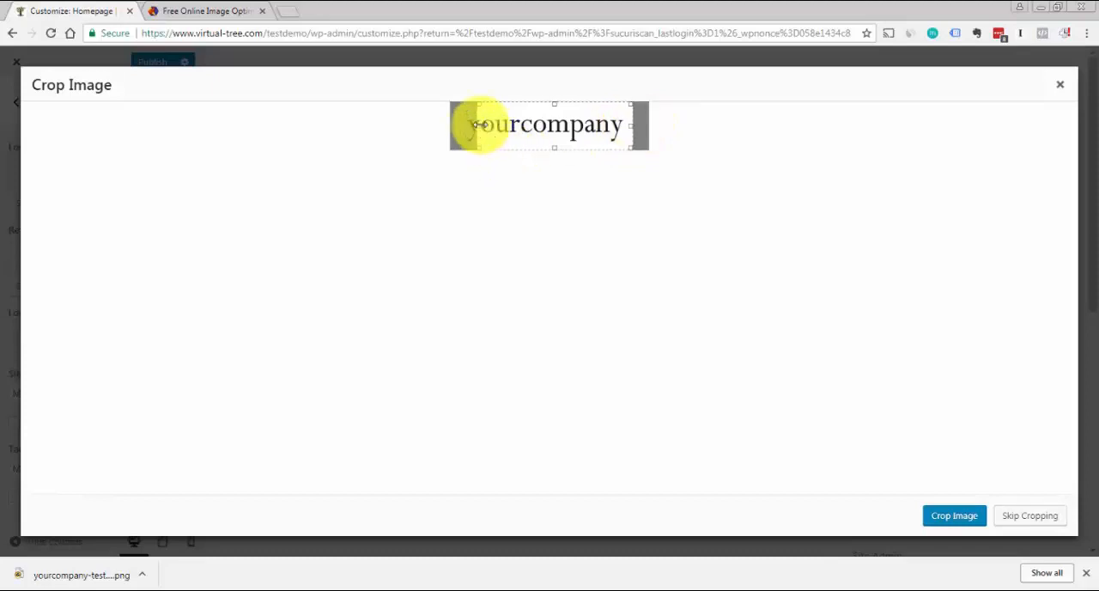
pyautogui.moveTo(478, 125); pyautogui.dragTo(449, 126)
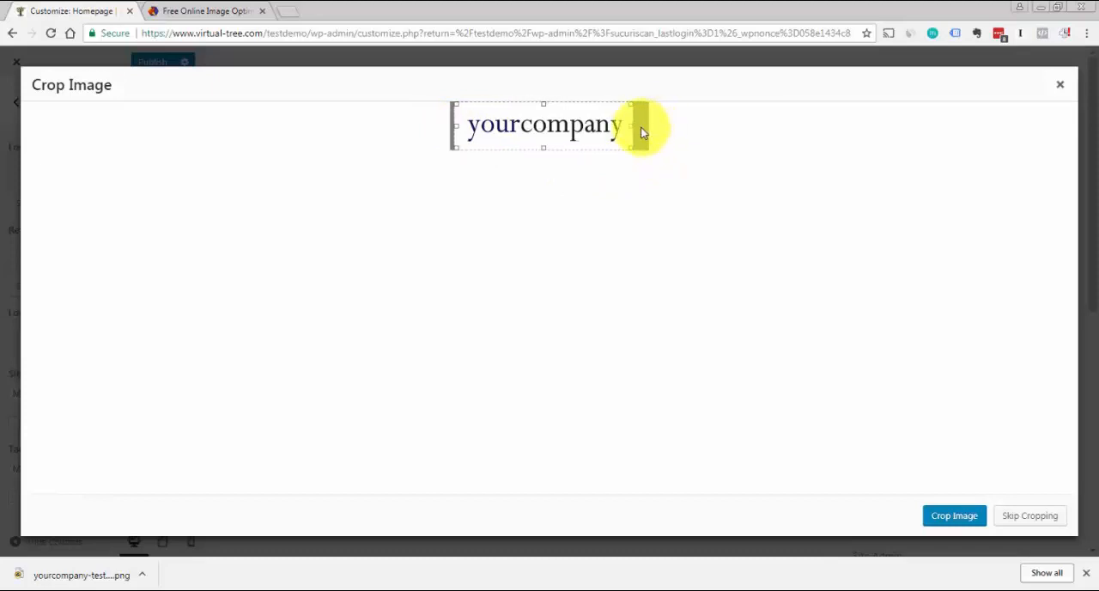
pyautogui.moveTo(632, 125); pyautogui.dragTo(662, 123)
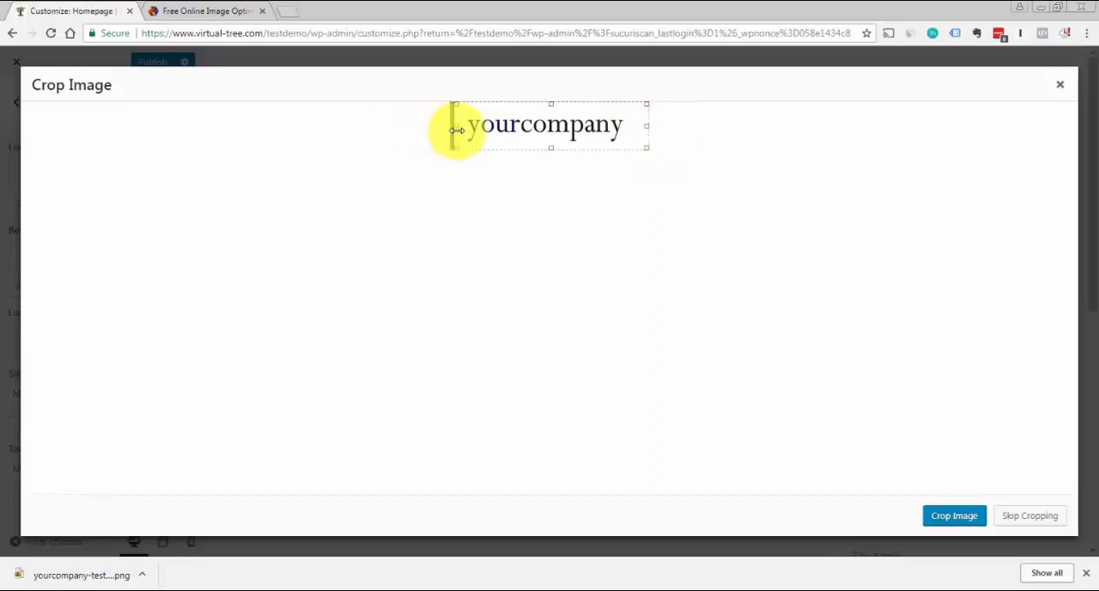
pyautogui.moveTo(435, 127); pyautogui.dragTo(432, 127)
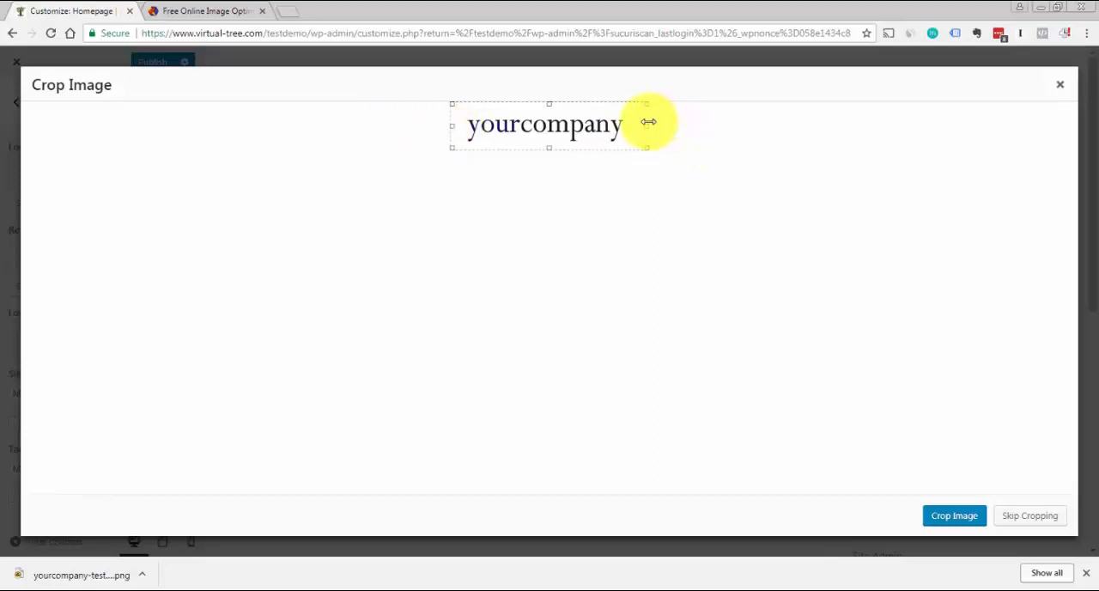
pyautogui.moveTo(646, 122); pyautogui.dragTo(632, 122)
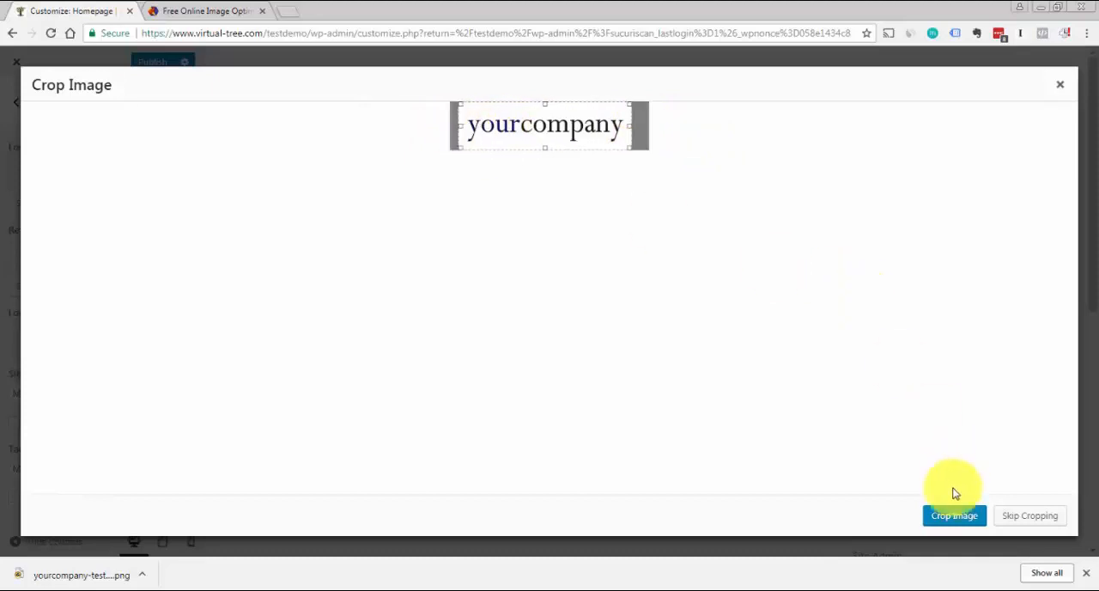
pyautogui.click(951, 516)
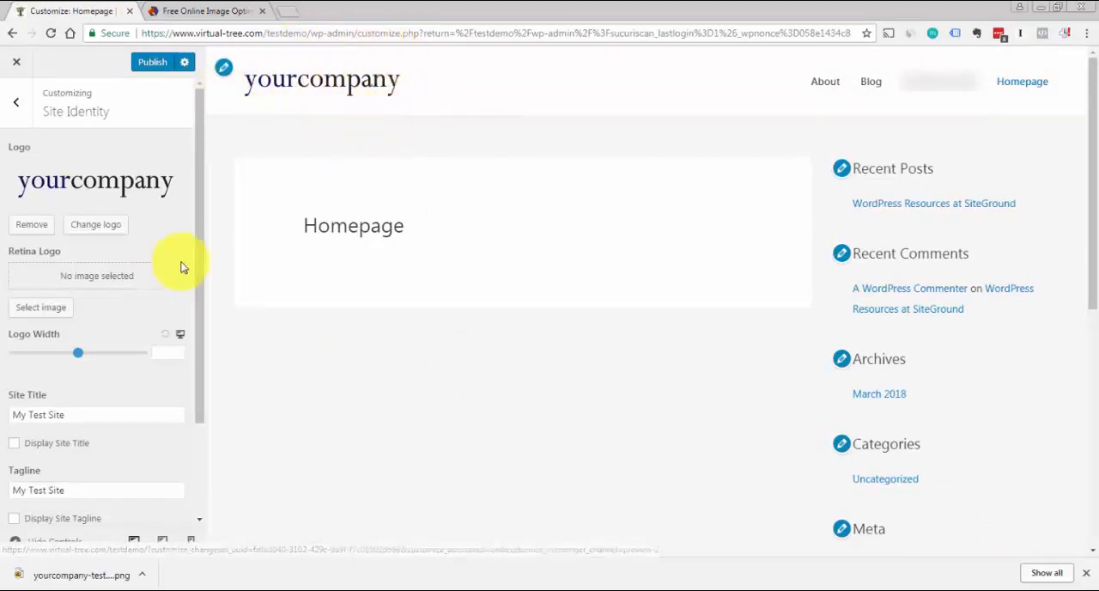
pyautogui.moveTo(203, 253); pyautogui.dragTo(206, 231)
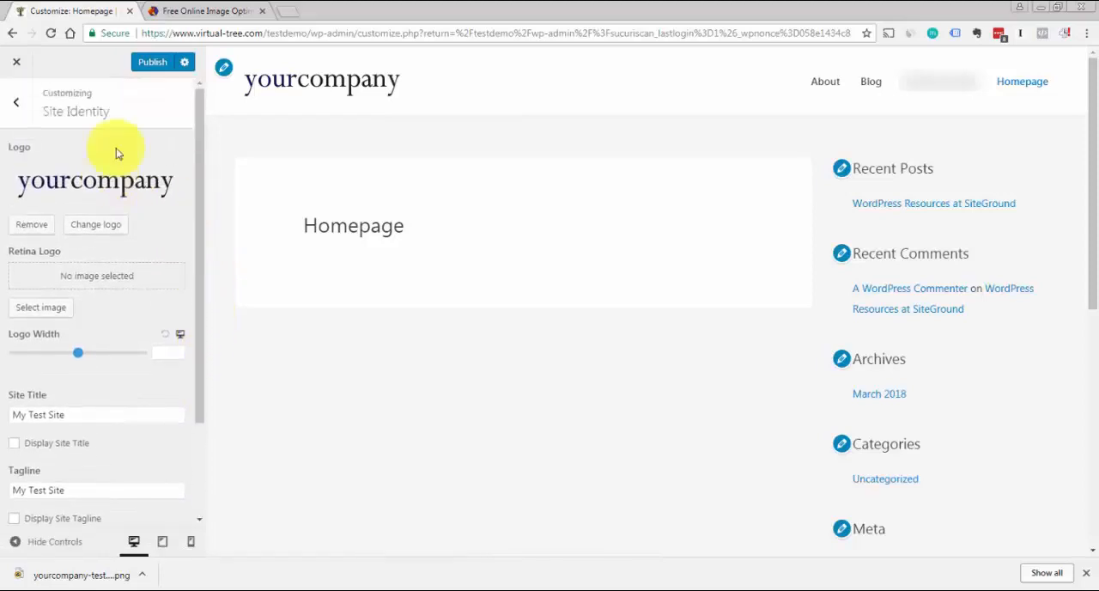
pyautogui.click(152, 65)
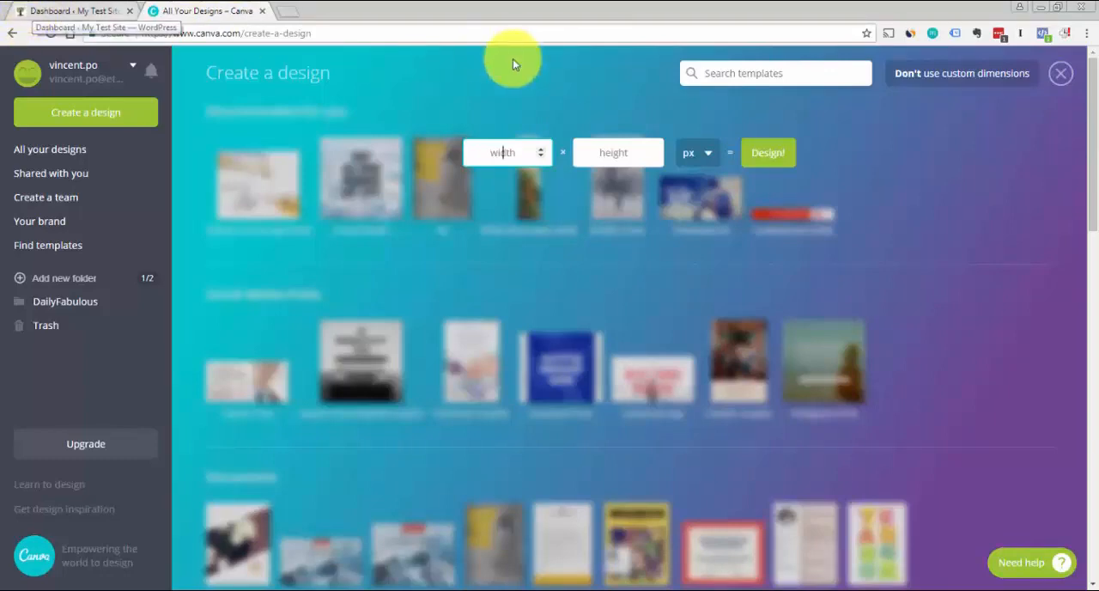
# Switch to Canva and begin a custom-size design of 40 × 40 px
pyautogui.click(518, 152)
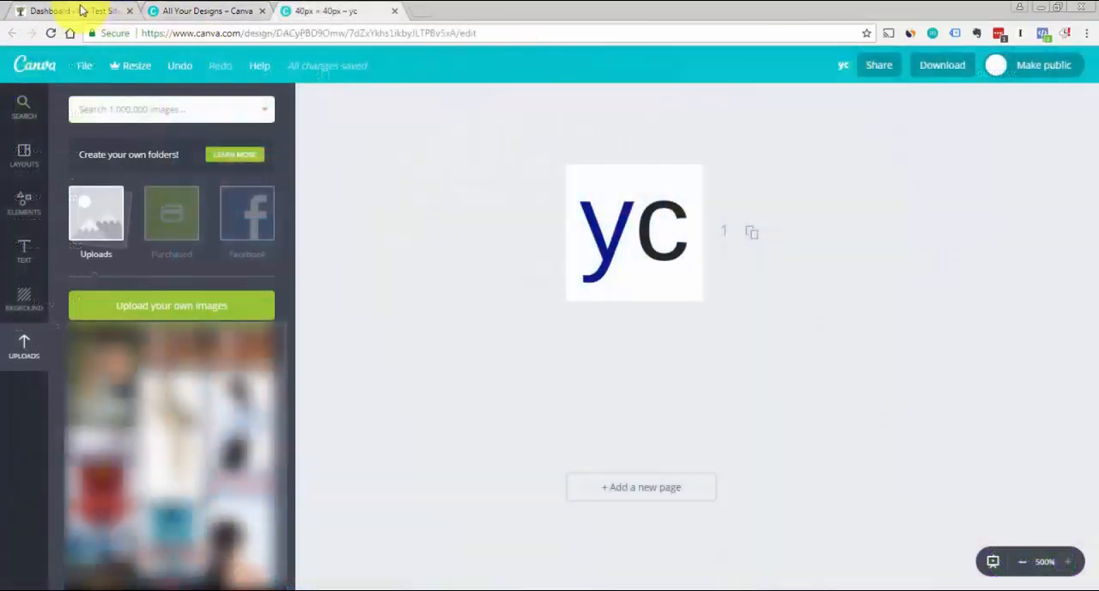
# Return to the WordPress dashboard, open the theme customizer's Site Identity settings and check the help for the Site Icon
pyautogui.click(79, 10)
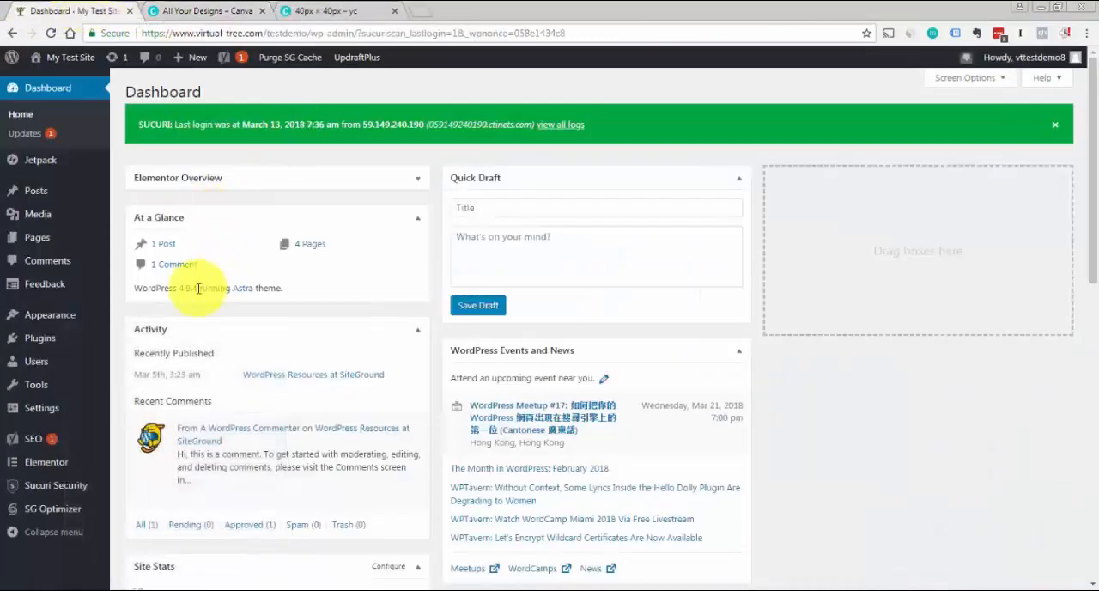
pyautogui.moveTo(69, 322)
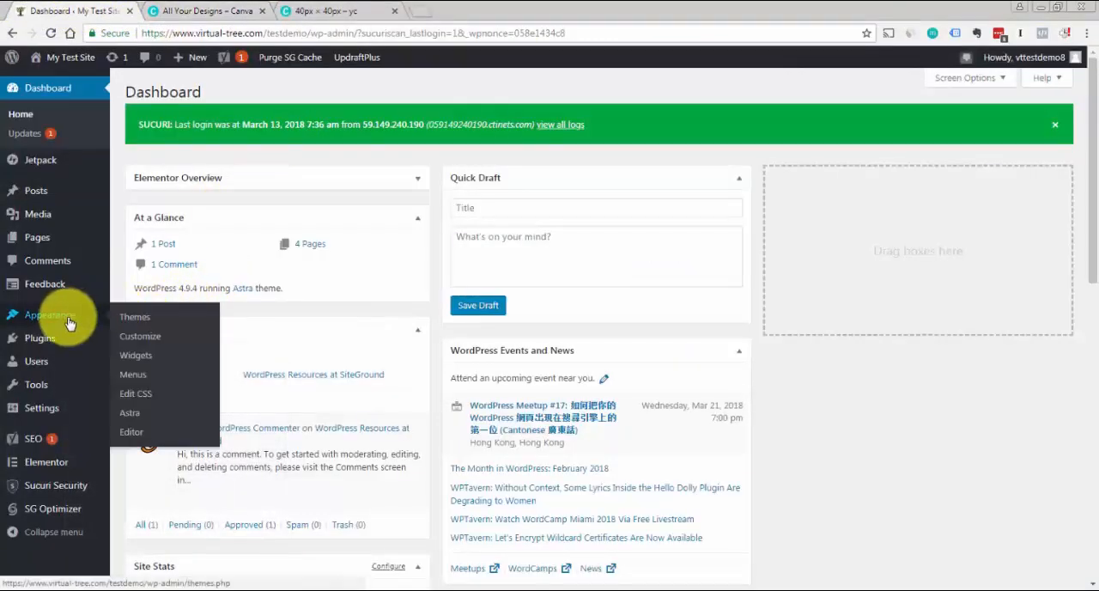
pyautogui.click(146, 334)
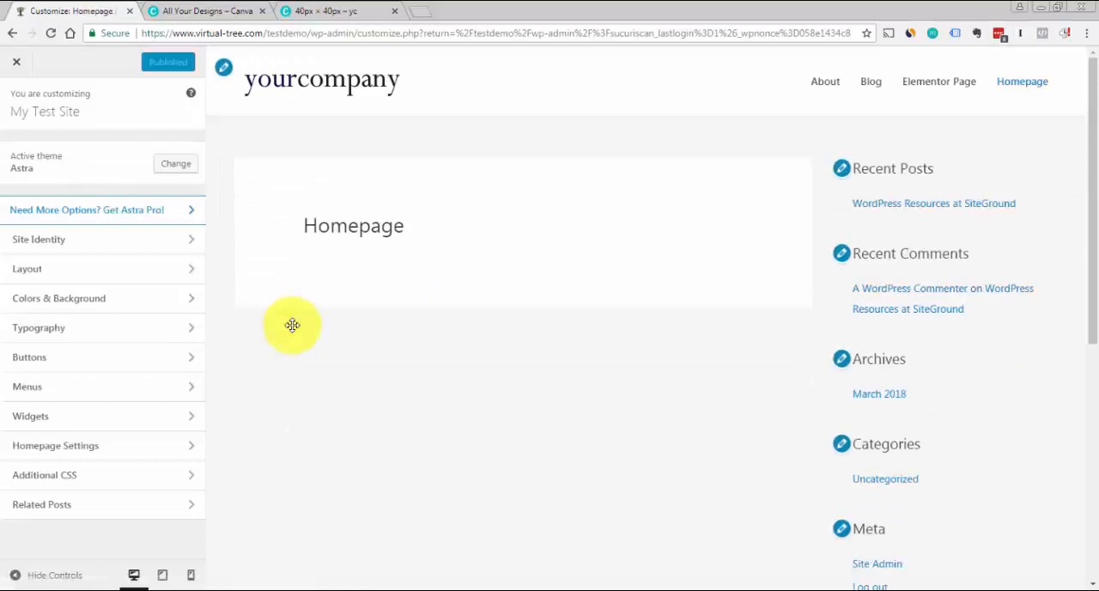
pyautogui.click(52, 245)
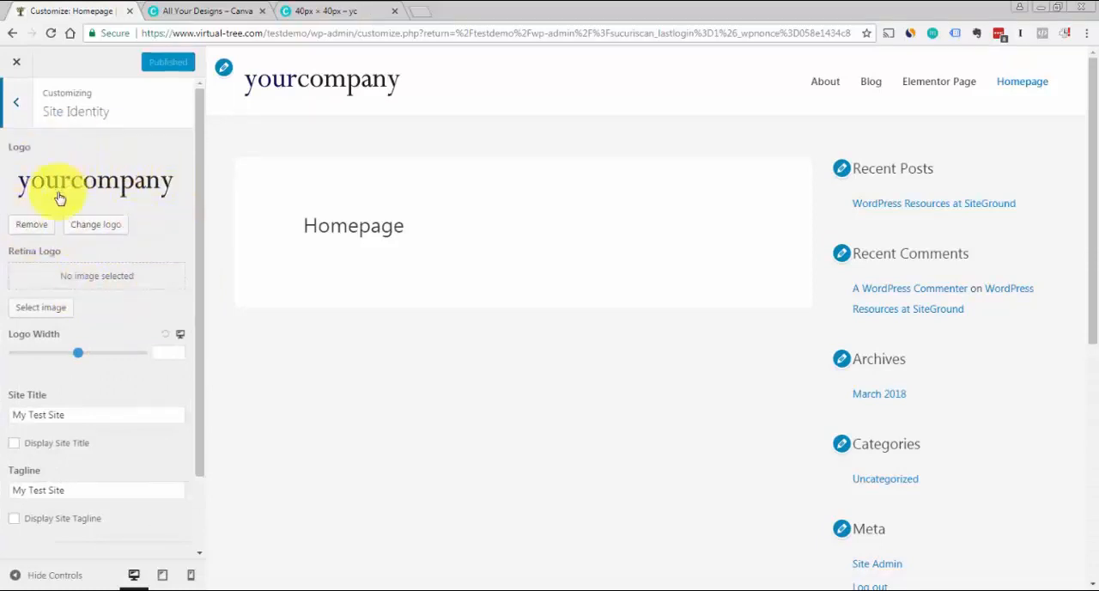
pyautogui.moveTo(204, 175); pyautogui.dragTo(208, 277)
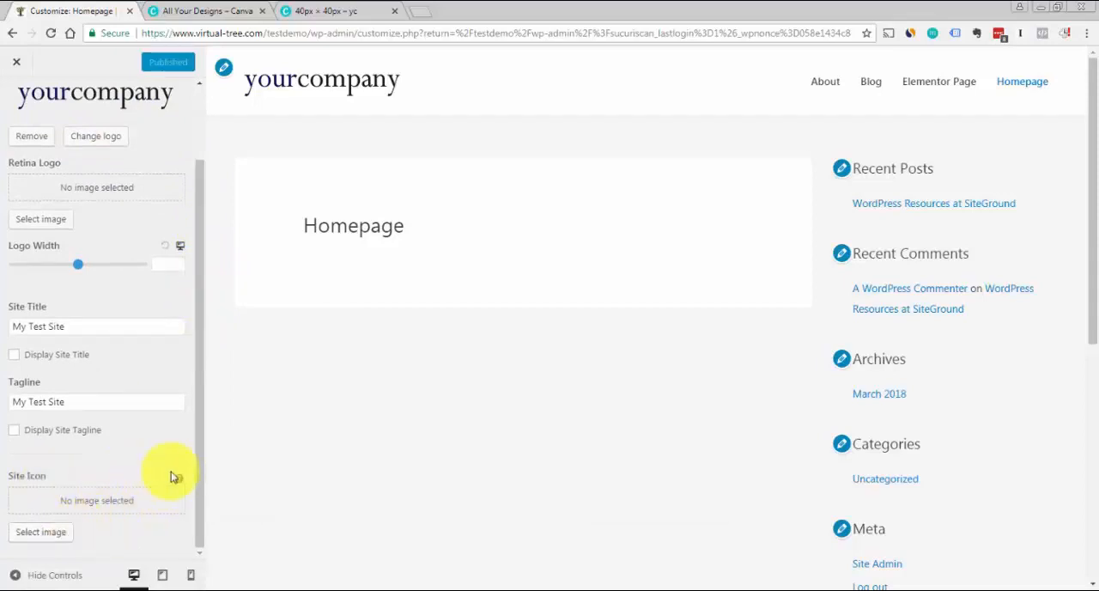
pyautogui.moveTo(180, 481)
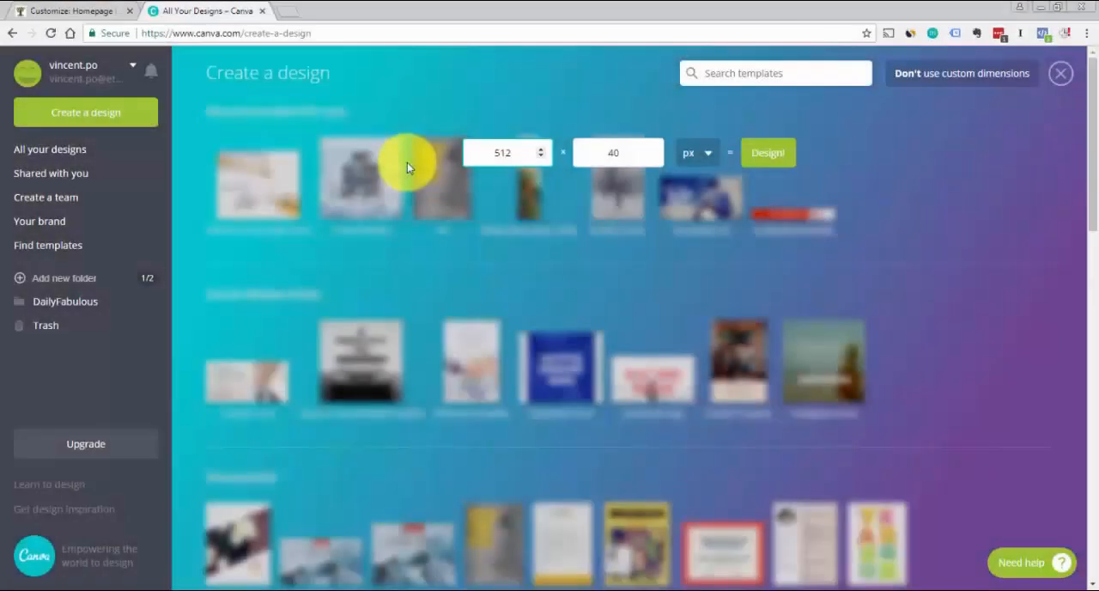
# Create a new custom-size design of 512 × 512 px in Canva
pyautogui.moveTo(638, 150); pyautogui.dragTo(451, 167)
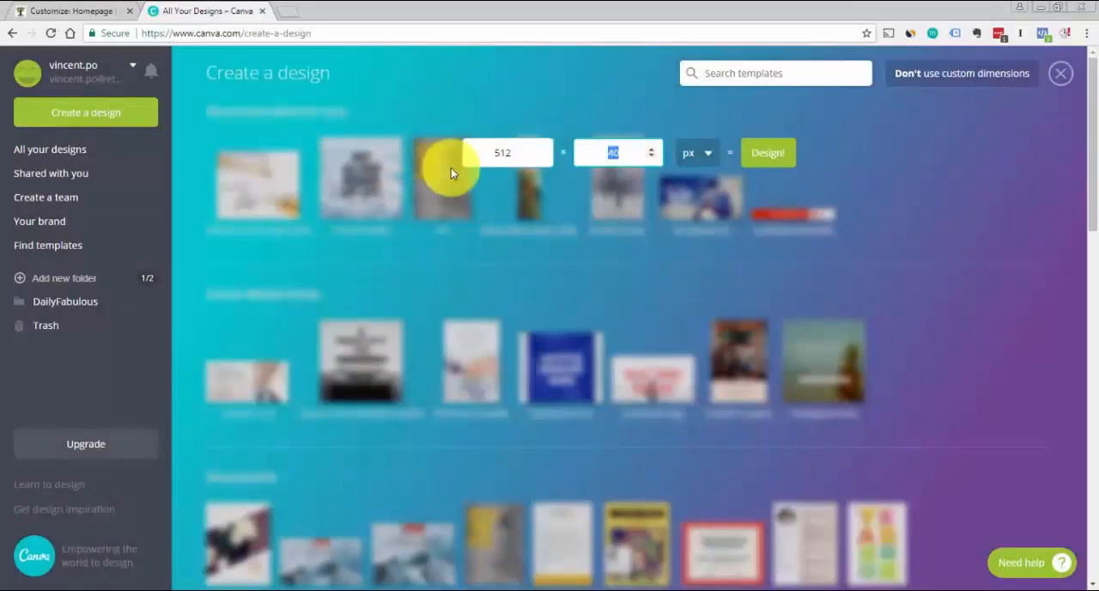
pyautogui.write('512')
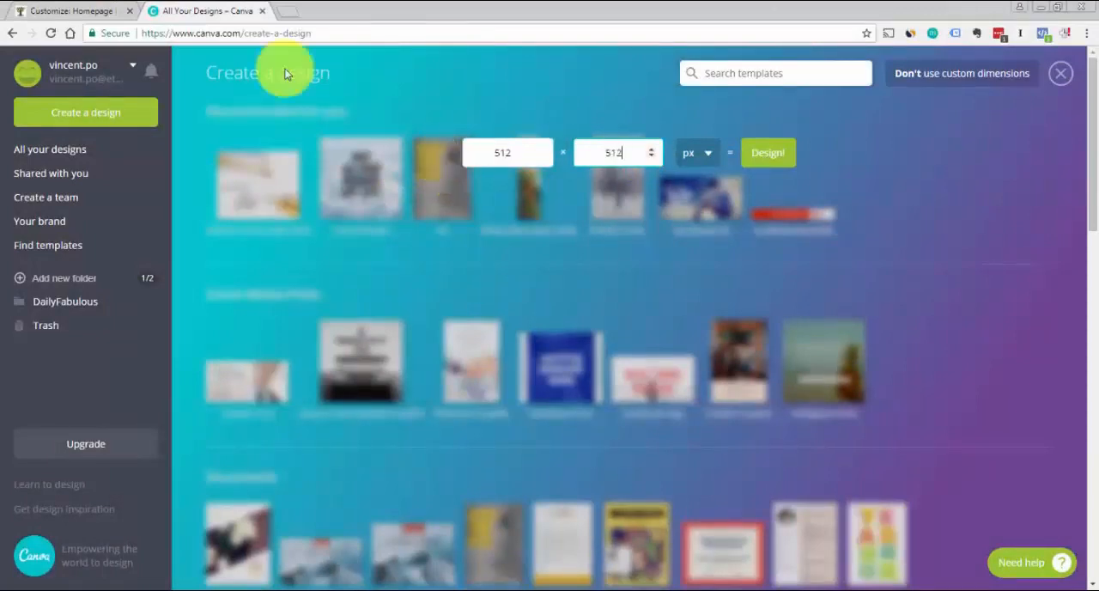
pyautogui.click(768, 154)
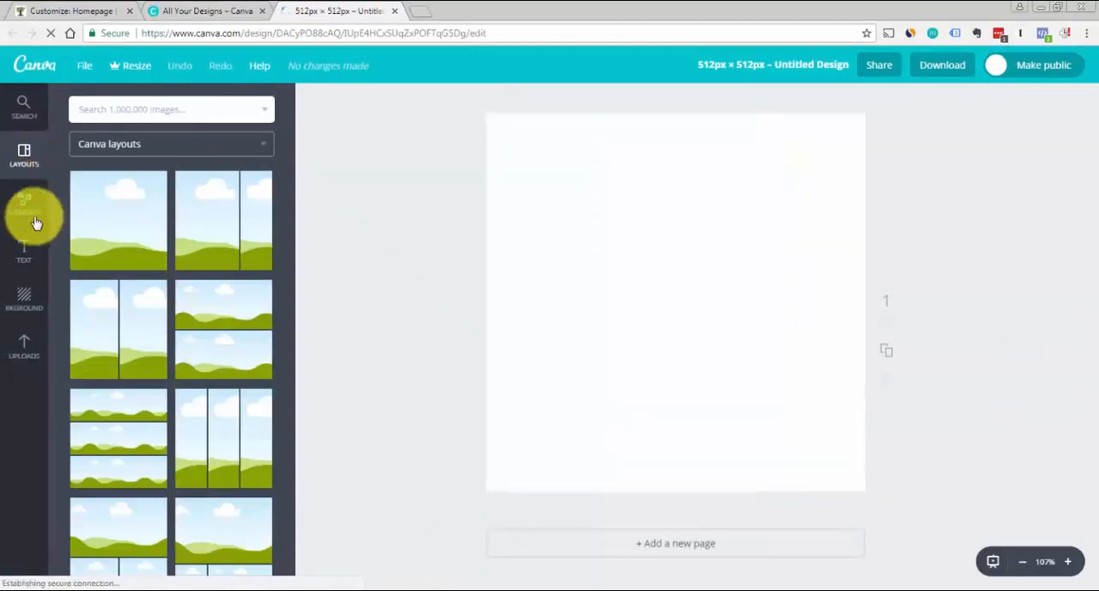
# Add a heading text to the blank canvas and replace its wording with "yc"
pyautogui.click(23, 256)
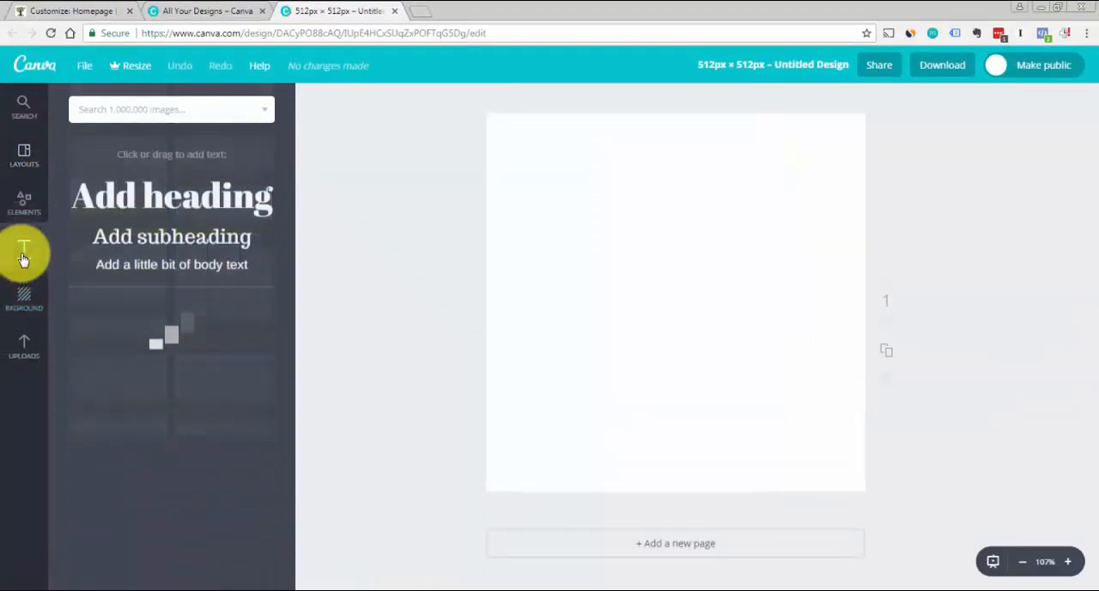
pyautogui.click(207, 194)
pyautogui.doubleClick(668, 324)
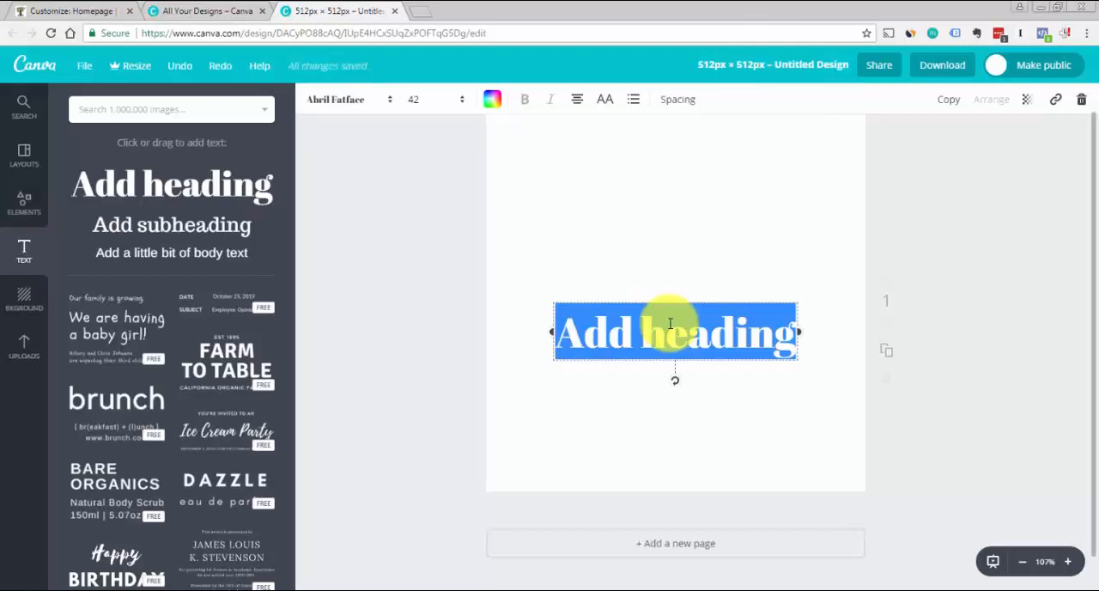
pyautogui.write('yc')
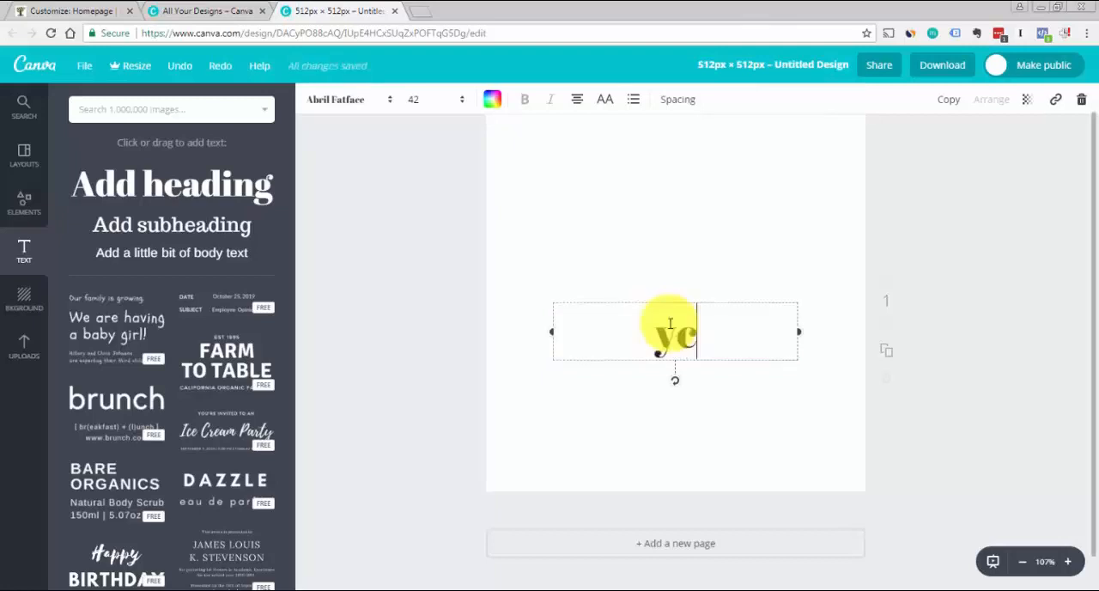
# Change the font of the whole "yc" text to Cinzel
pyautogui.hotkey('ctrl', 'a')
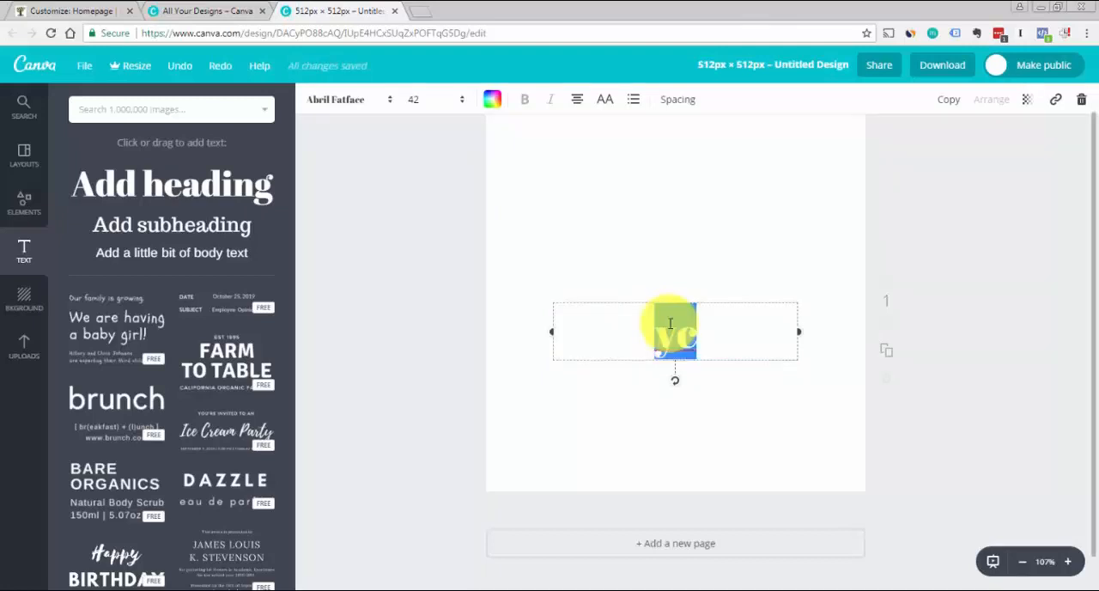
pyautogui.click(390, 103)
pyautogui.moveTo(547, 156); pyautogui.dragTo(544, 183)
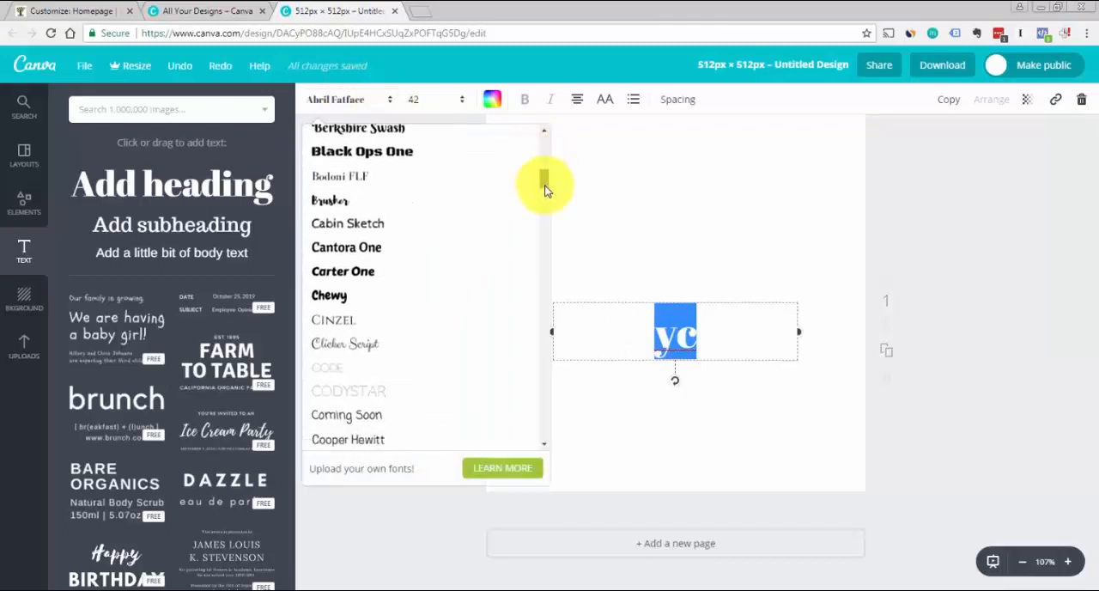
pyautogui.click(356, 321)
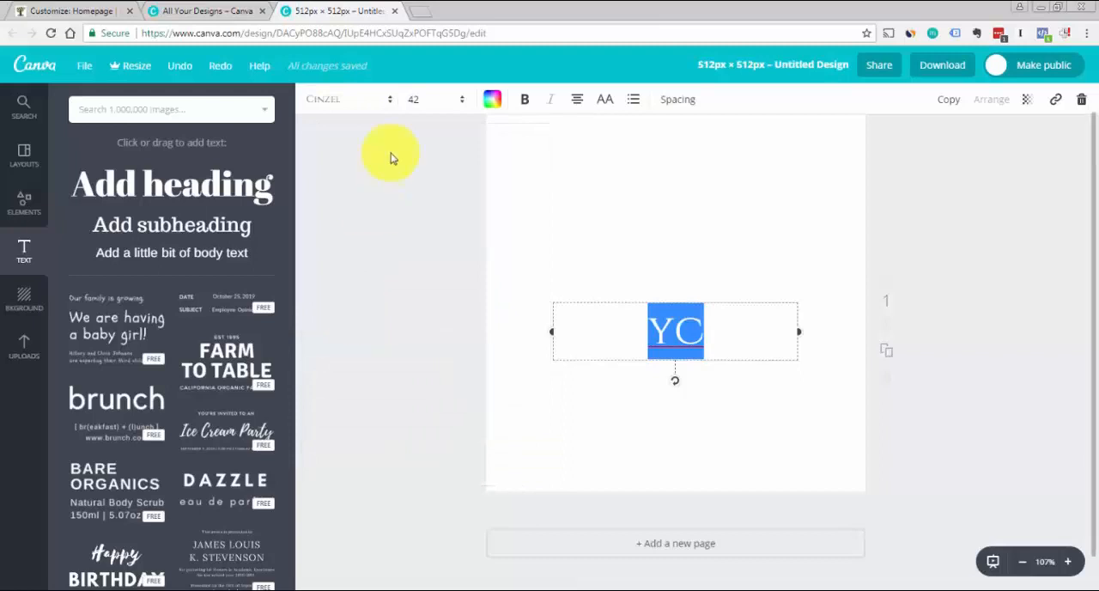
# Enlarge the YC text to font size 188
pyautogui.click(464, 103)
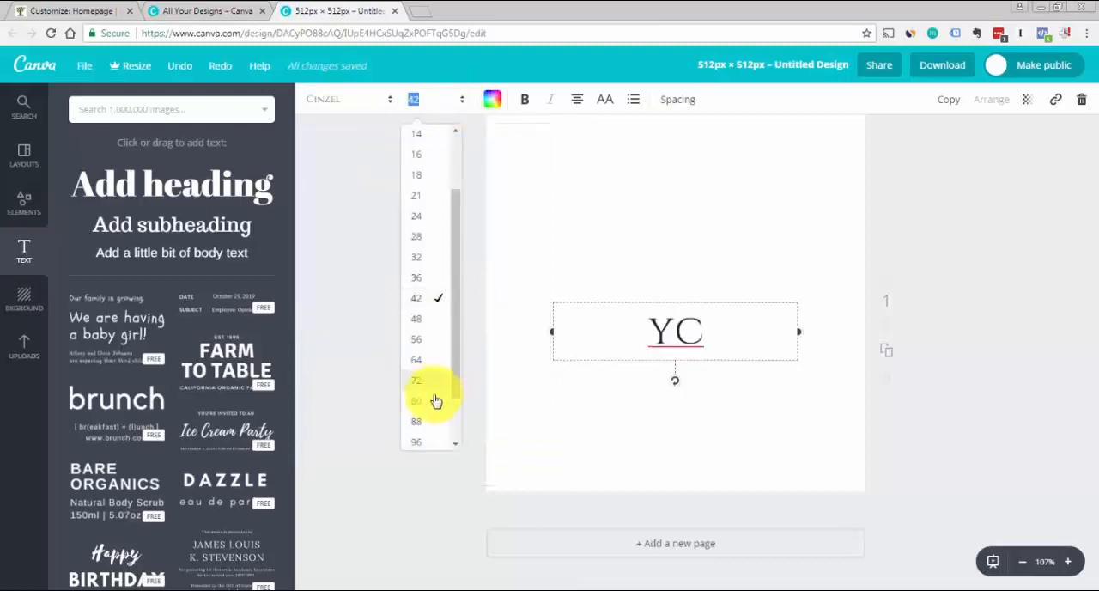
pyautogui.click(424, 422)
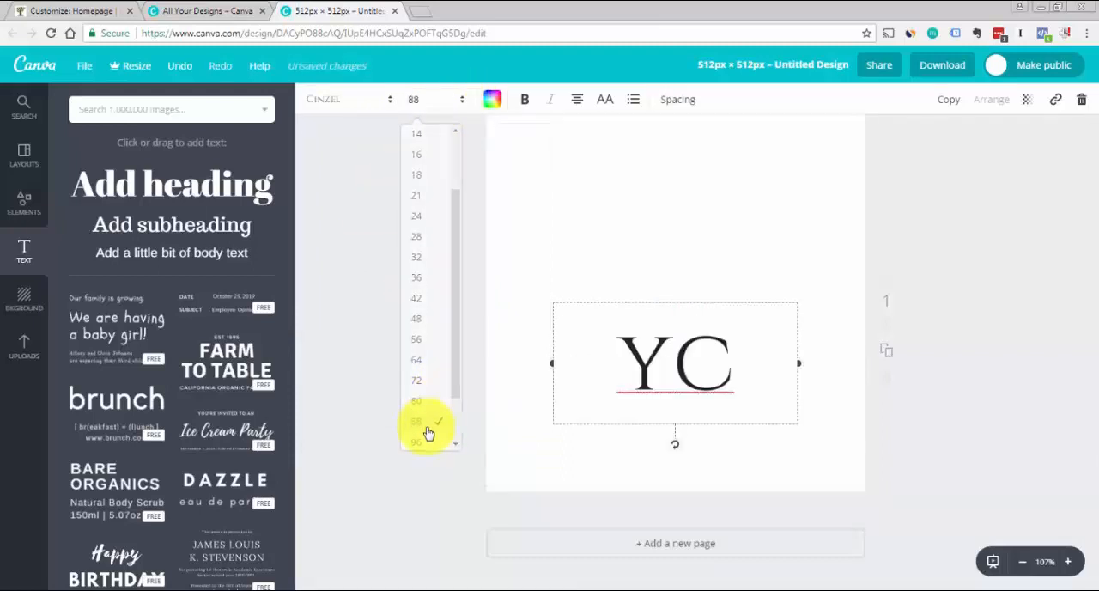
pyautogui.click(447, 97)
pyautogui.scroll(-1, 438, 446)
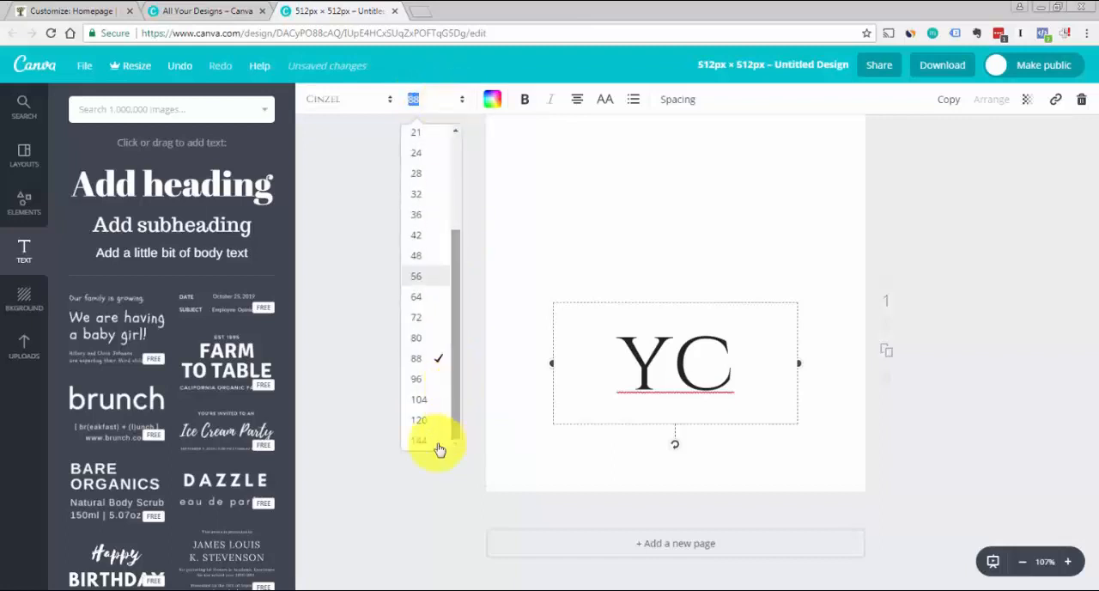
pyautogui.click(426, 420)
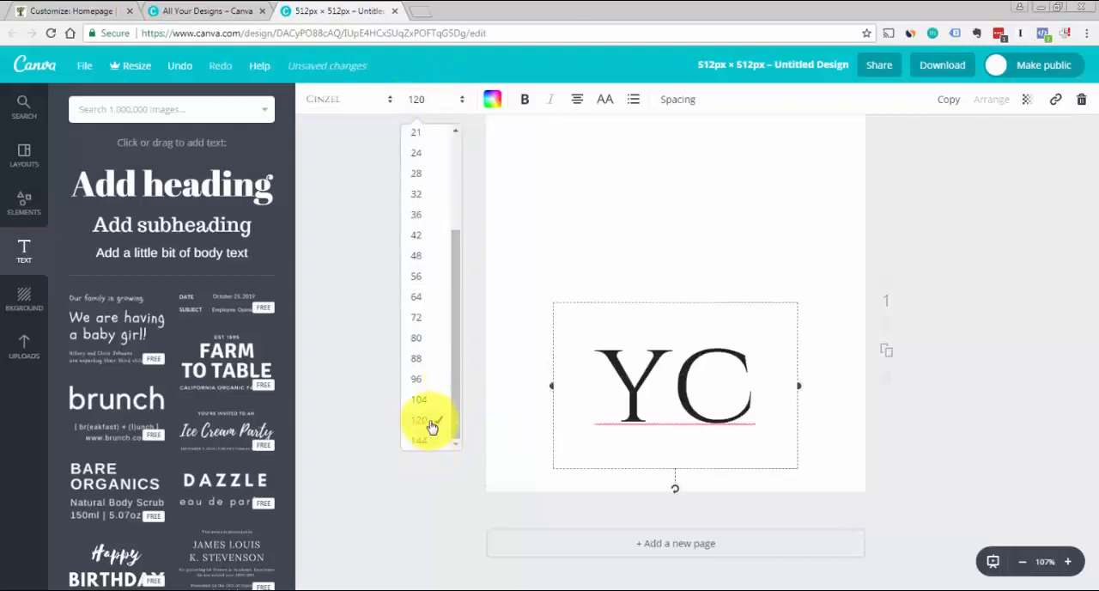
pyautogui.click(434, 101)
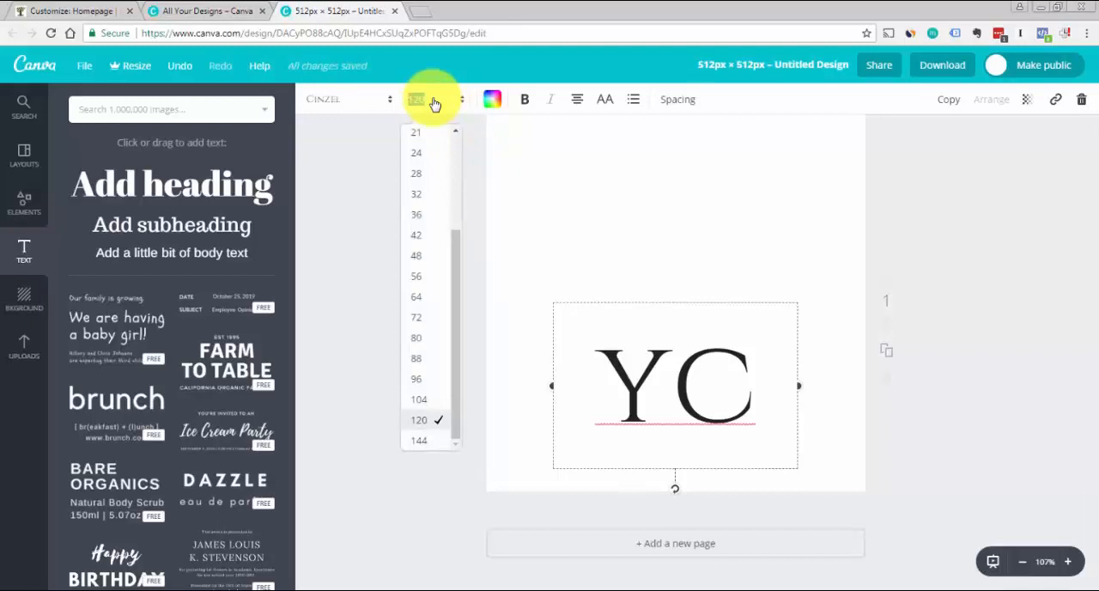
pyautogui.press('Return')
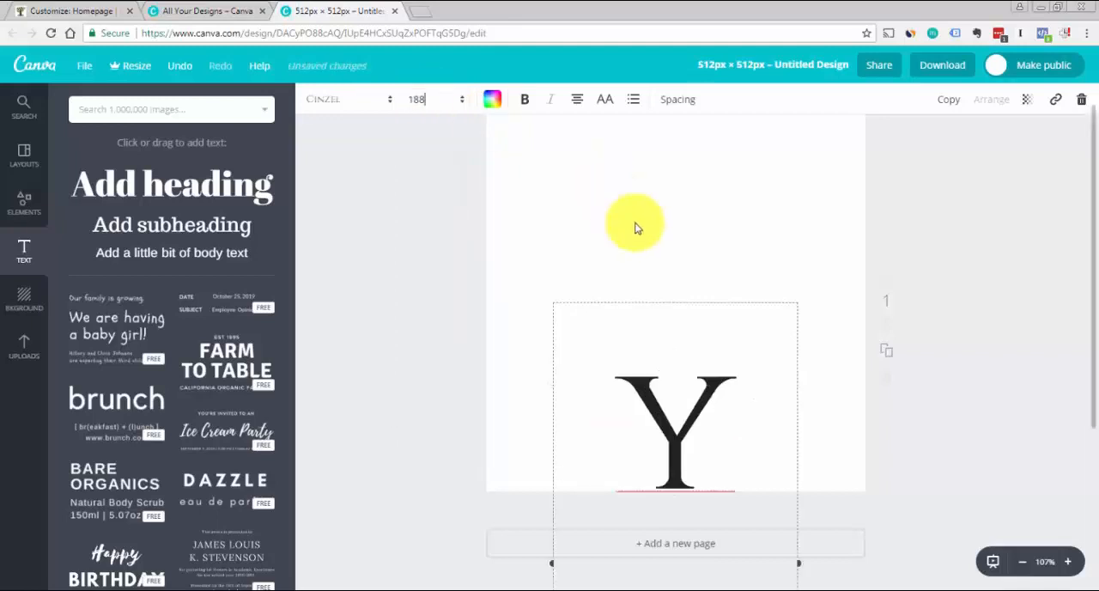
# Widen the text box so both letters fit on one line and centre it on the square canvas
pyautogui.moveTo(799, 562); pyautogui.dragTo(875, 537)
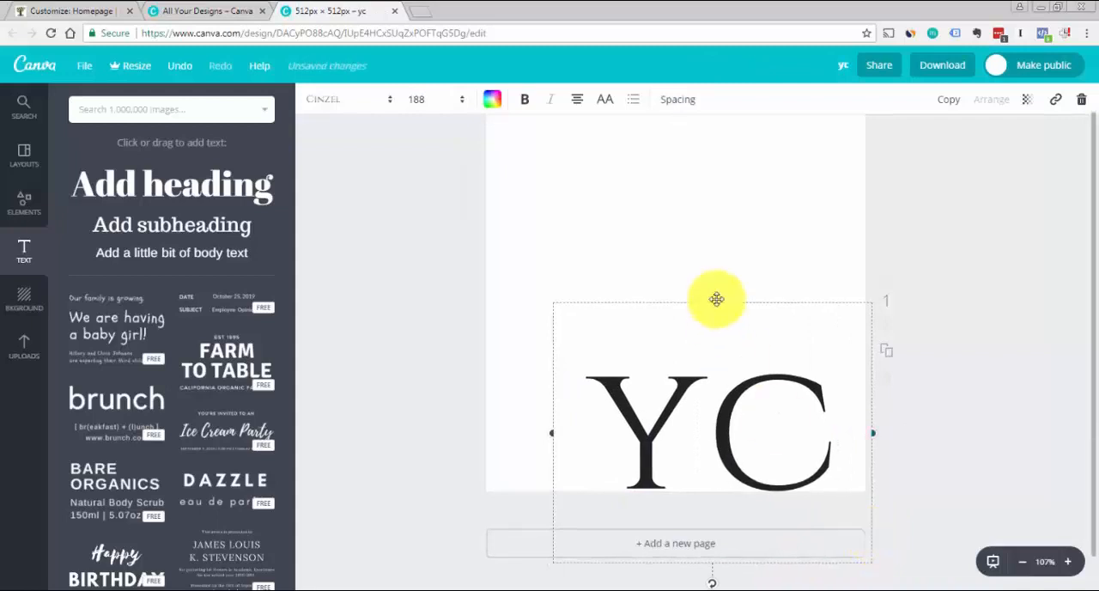
pyautogui.moveTo(715, 299); pyautogui.dragTo(680, 118)
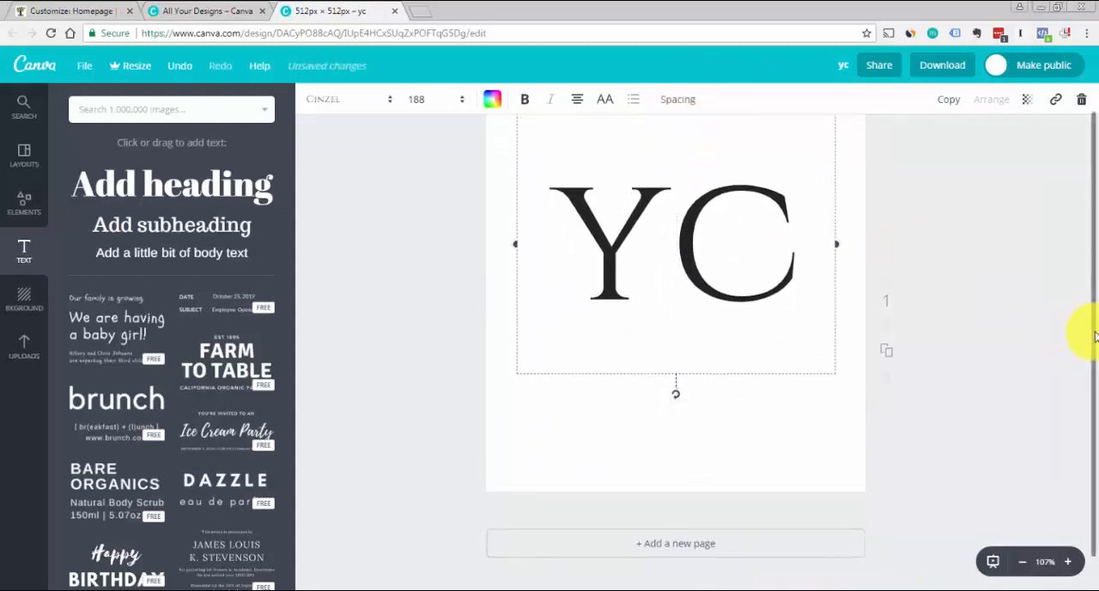
pyautogui.scroll(1, 1082, 334)
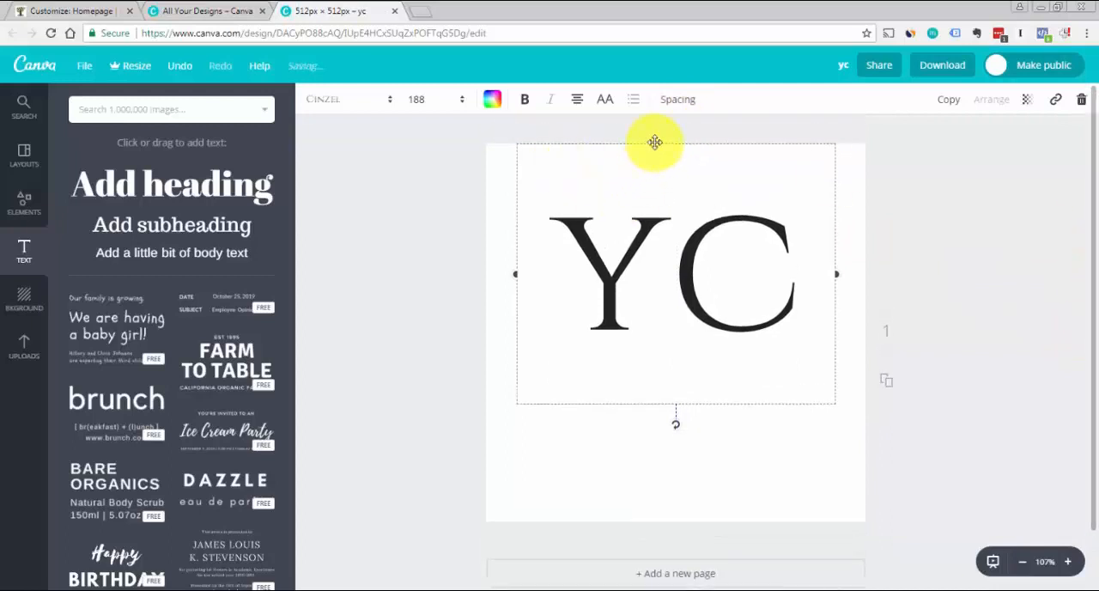
pyautogui.moveTo(654, 141); pyautogui.dragTo(654, 199)
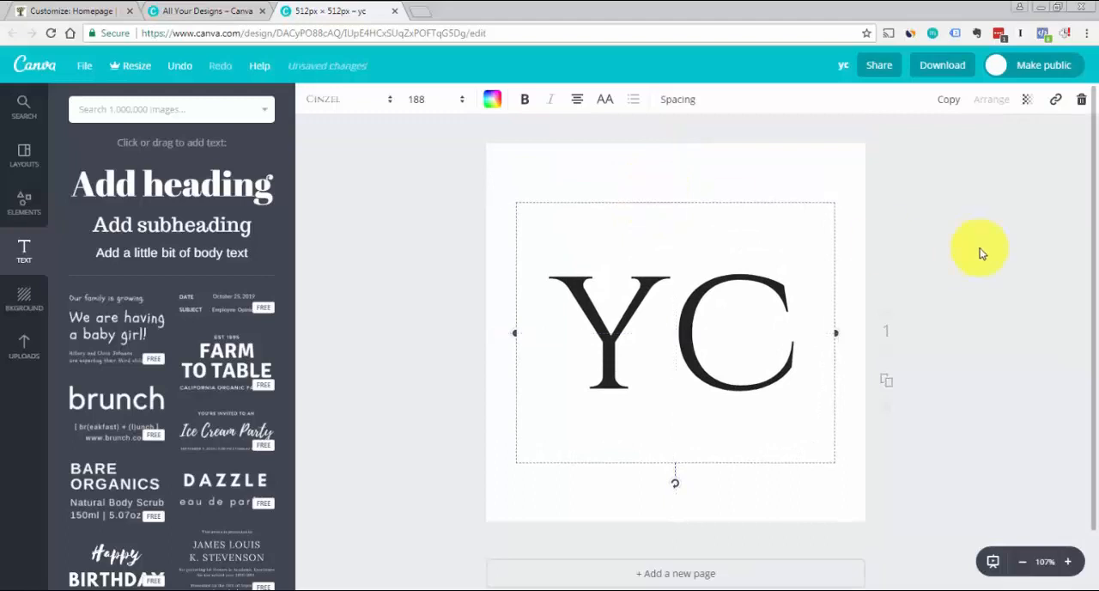
pyautogui.click(981, 254)
# Enlarge the YC text to font size 238 and move it up to the centre of the square canvas
pyautogui.doubleClick(670, 323)
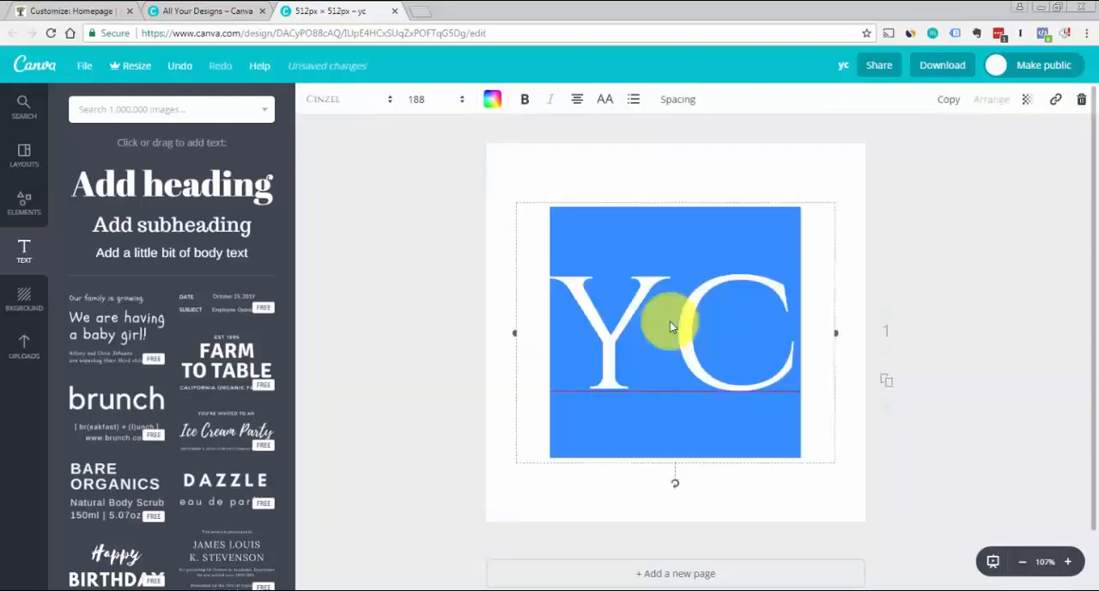
pyautogui.click(429, 103)
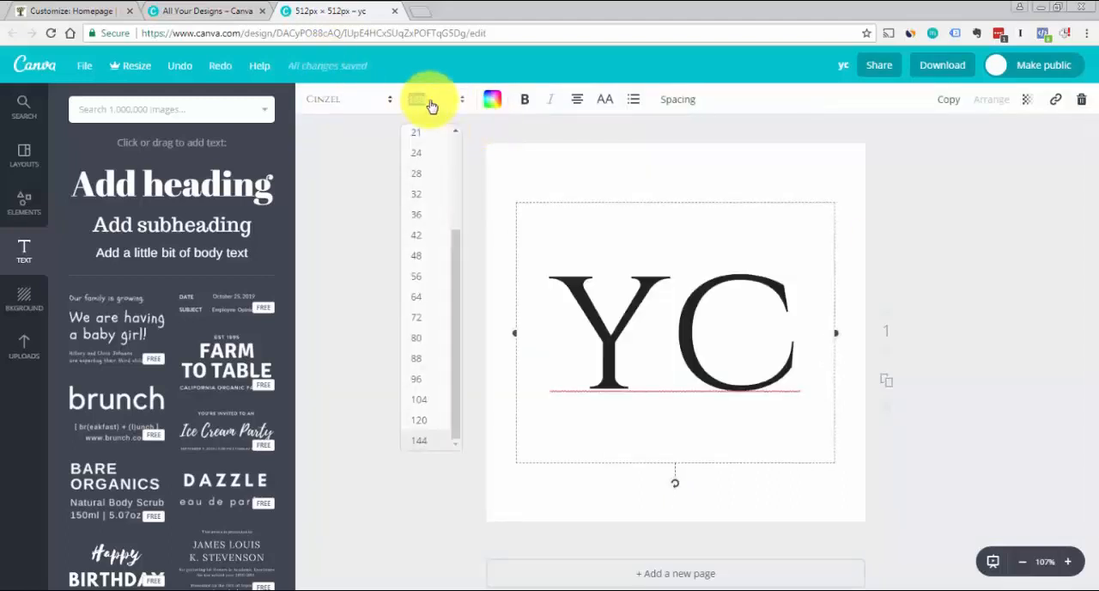
pyautogui.write('208')
pyautogui.press('Return')
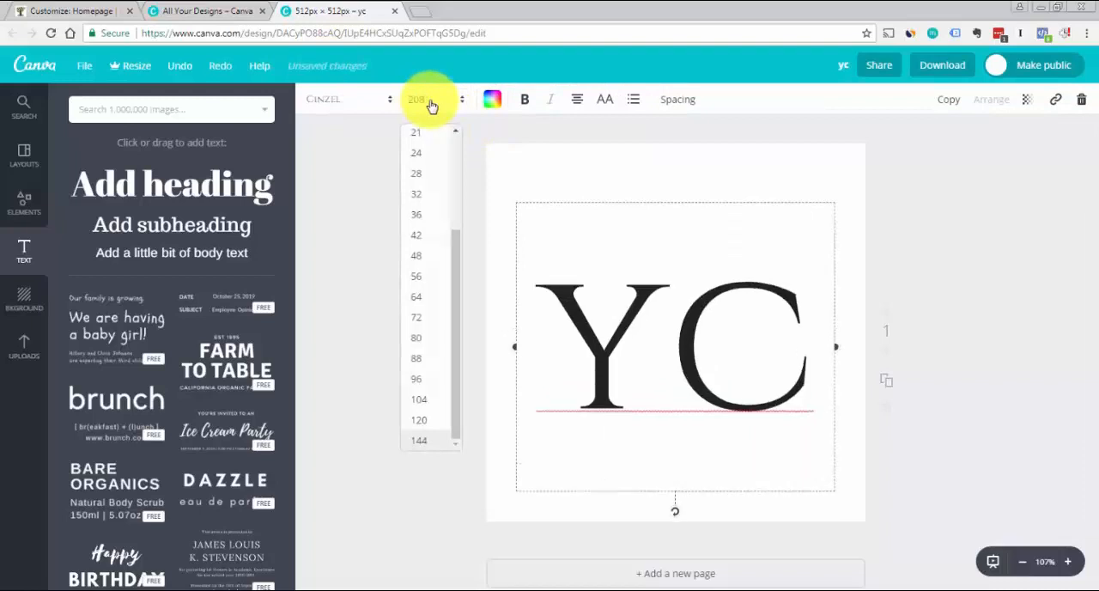
pyautogui.click(433, 105)
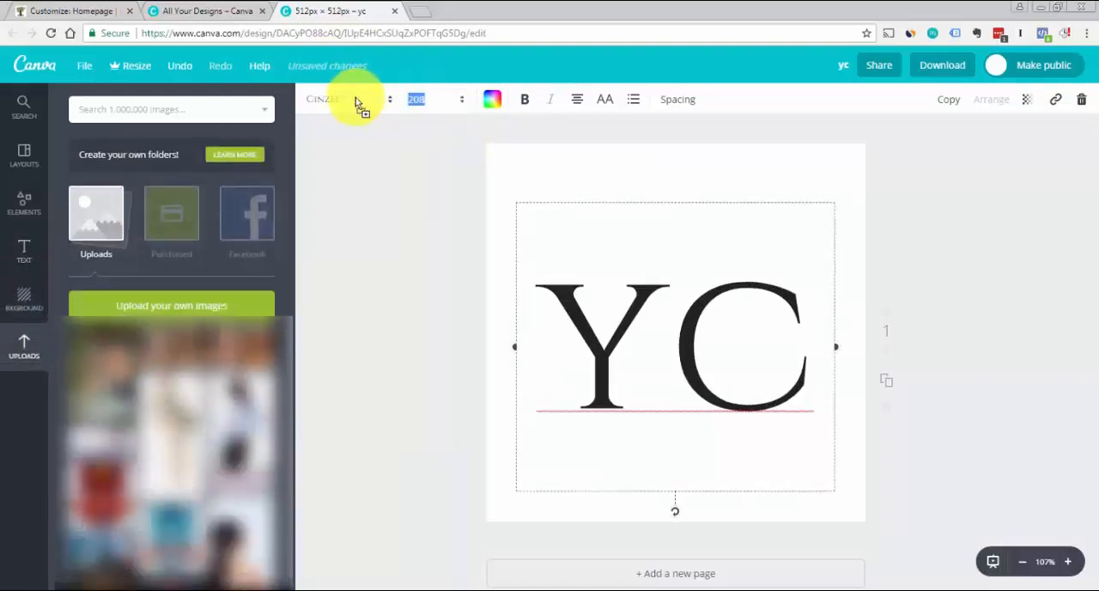
pyautogui.write('218')
pyautogui.press('Return')
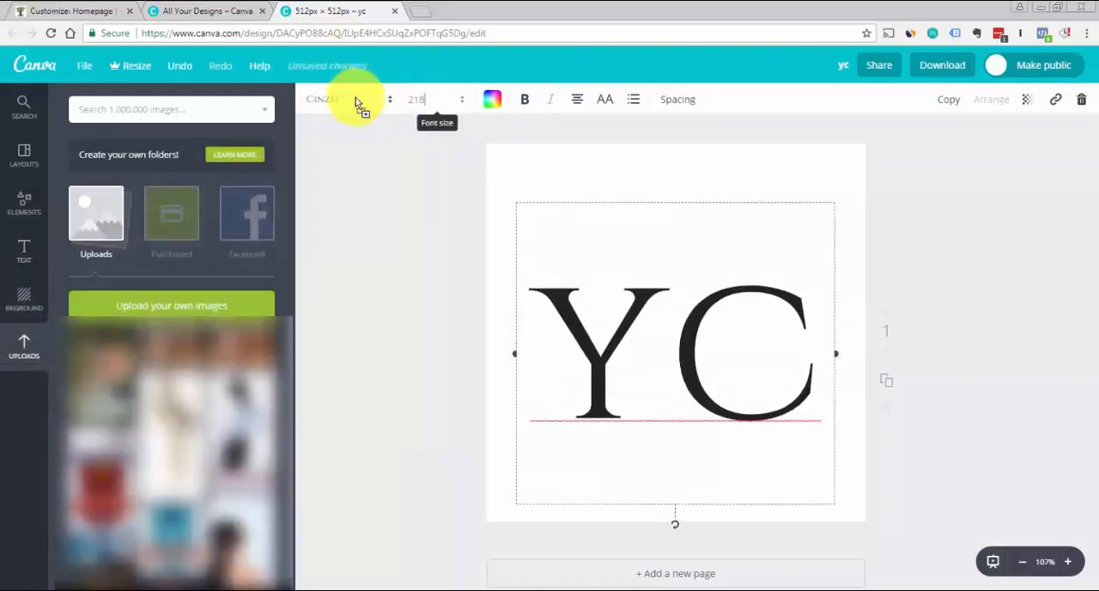
pyautogui.click(435, 102)
pyautogui.write('3')
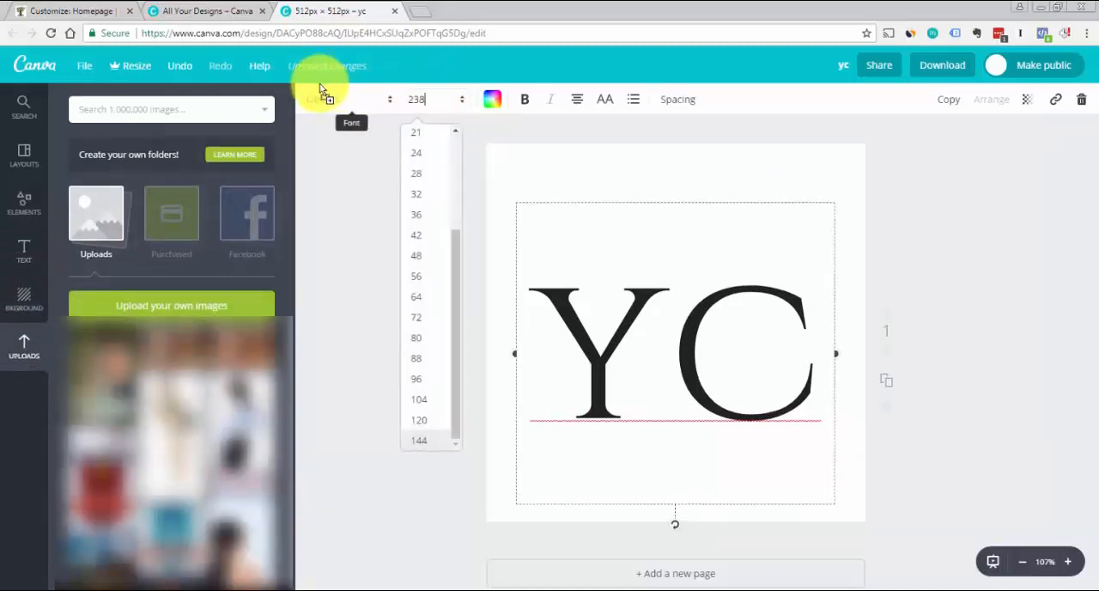
pyautogui.write('8')
pyautogui.press('Return')
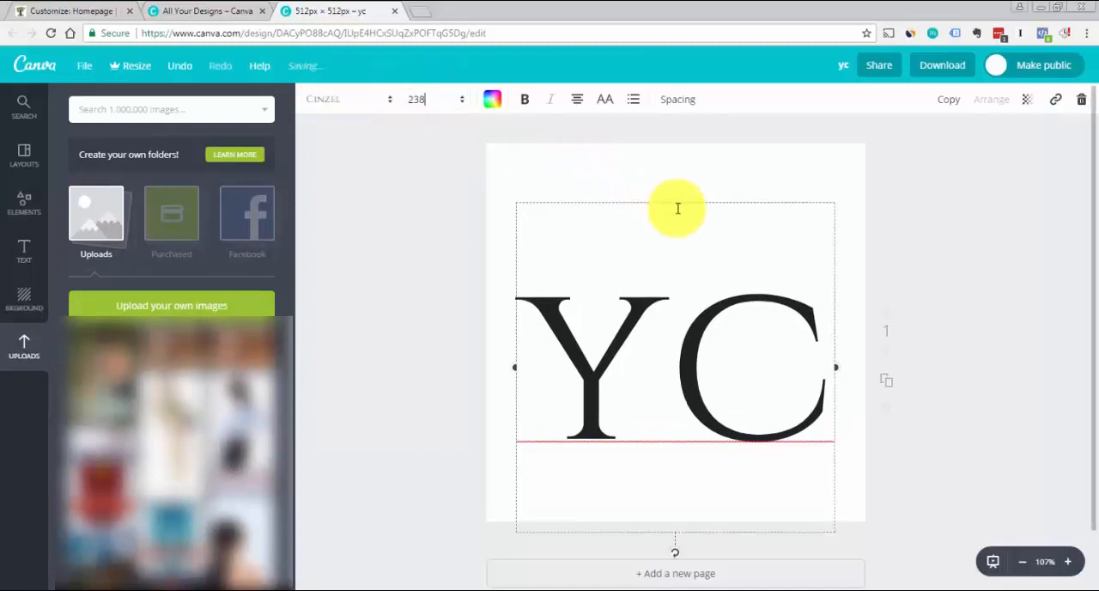
pyautogui.moveTo(672, 201); pyautogui.dragTo(670, 167)
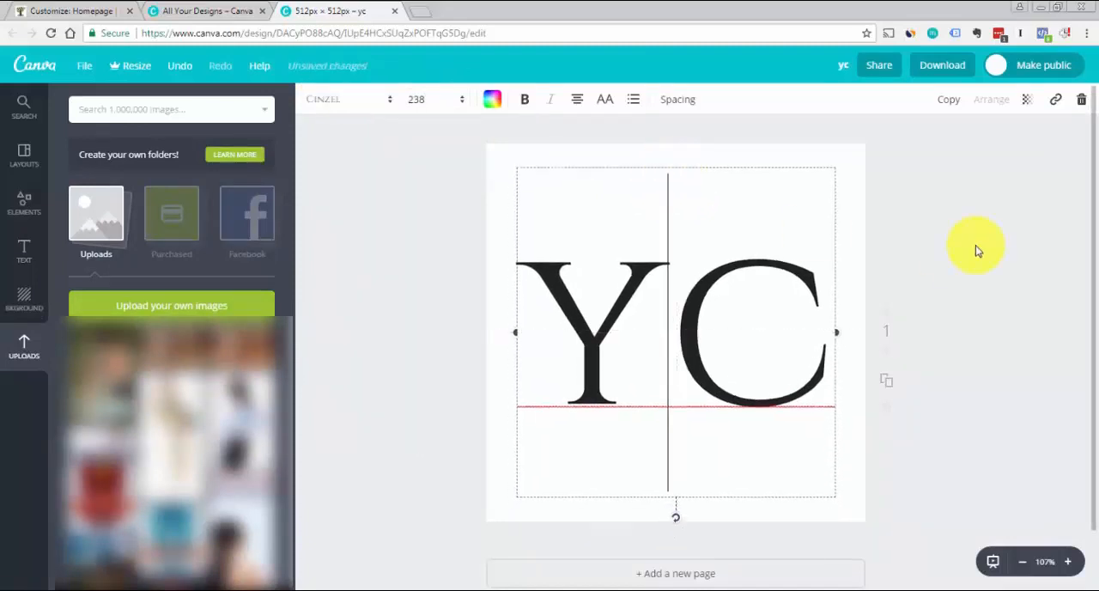
pyautogui.click(905, 246)
# Recolour only the letter Y to a custom dark blue, leaving the letter C black
pyautogui.doubleClick(668, 330)
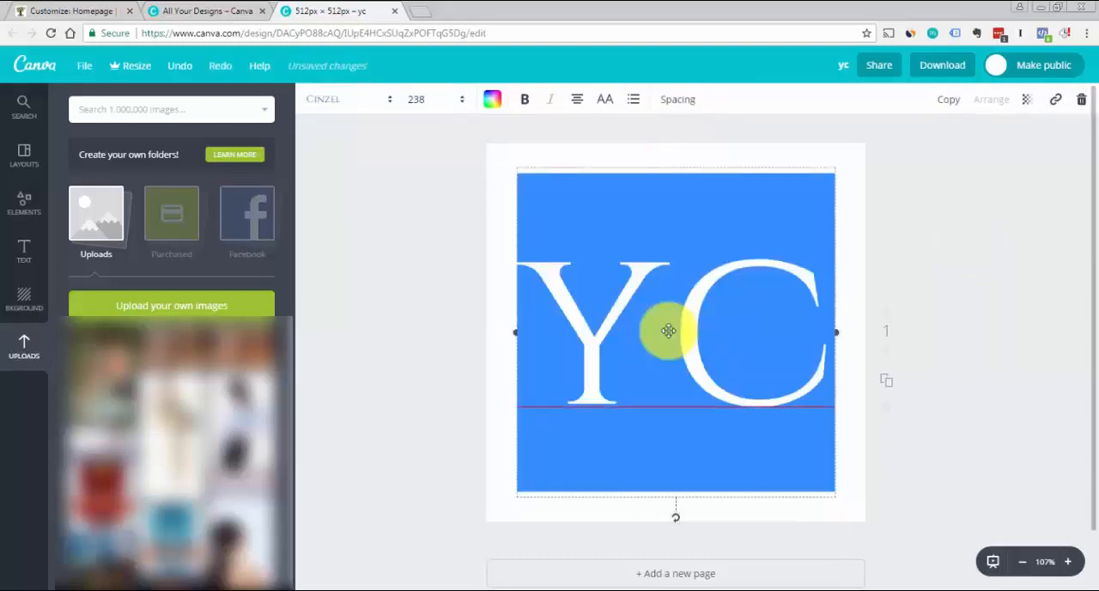
pyautogui.click(667, 329)
pyautogui.hotkey('shift', 'Left')
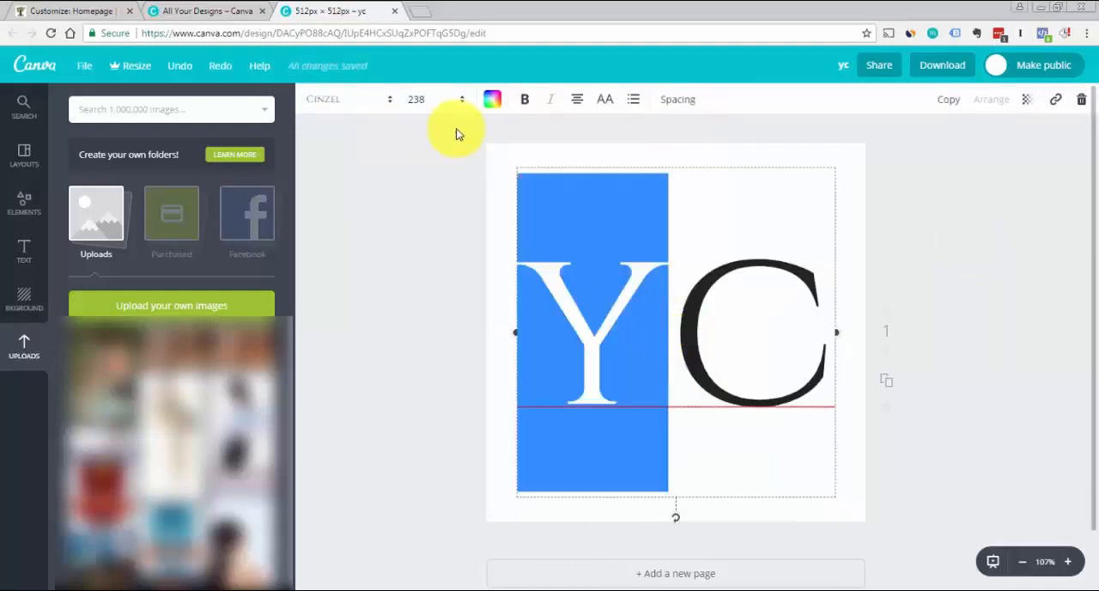
pyautogui.click(495, 99)
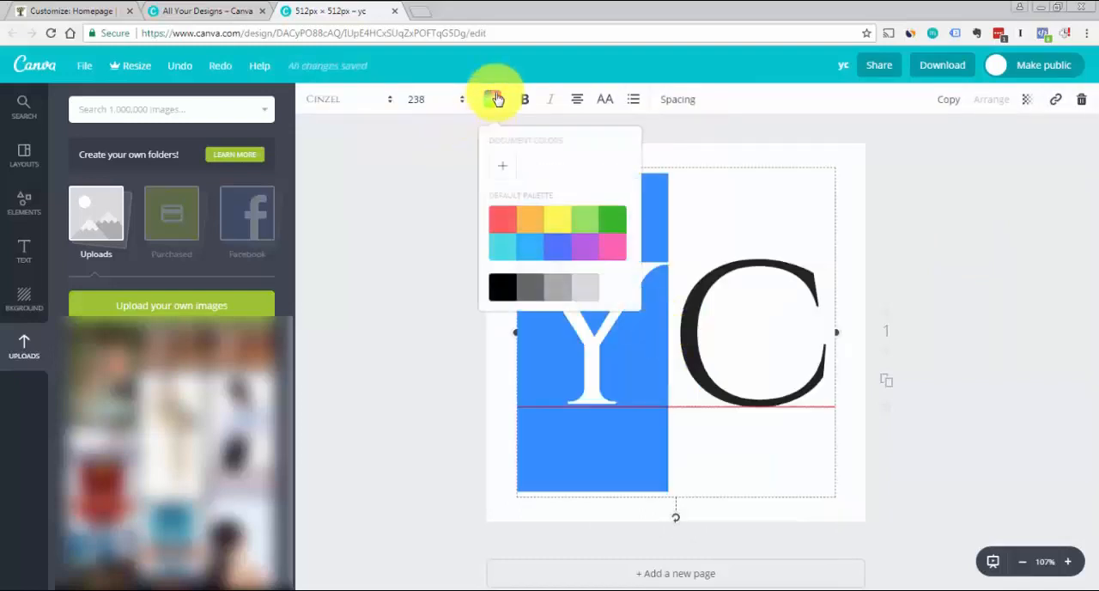
pyautogui.click(508, 167)
pyautogui.moveTo(559, 211); pyautogui.dragTo(555, 192)
pyautogui.moveTo(568, 322); pyautogui.dragTo(583, 323)
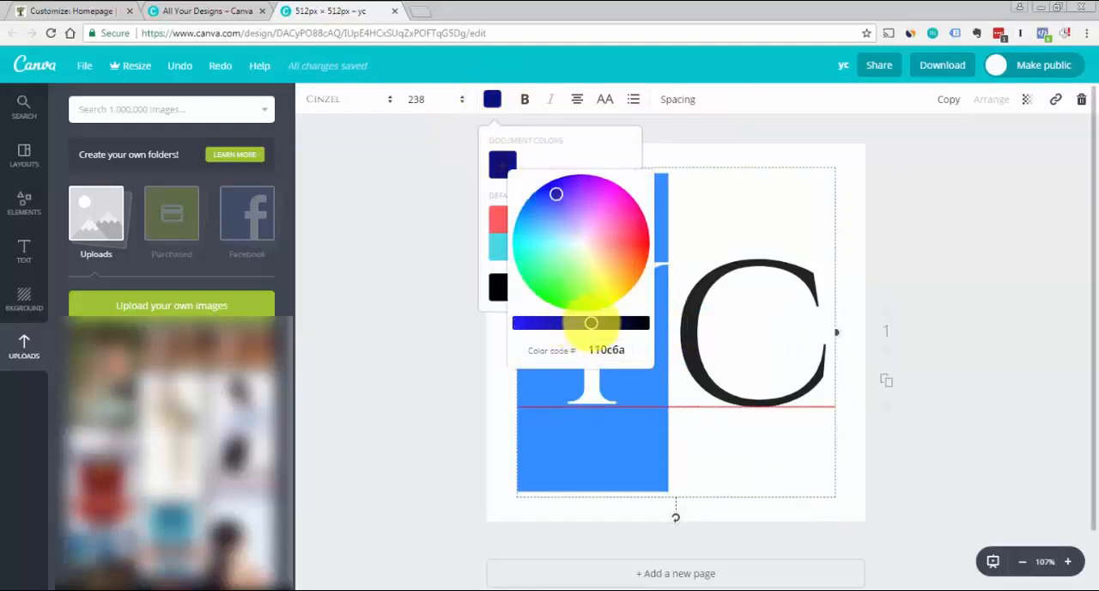
pyautogui.click(444, 350)
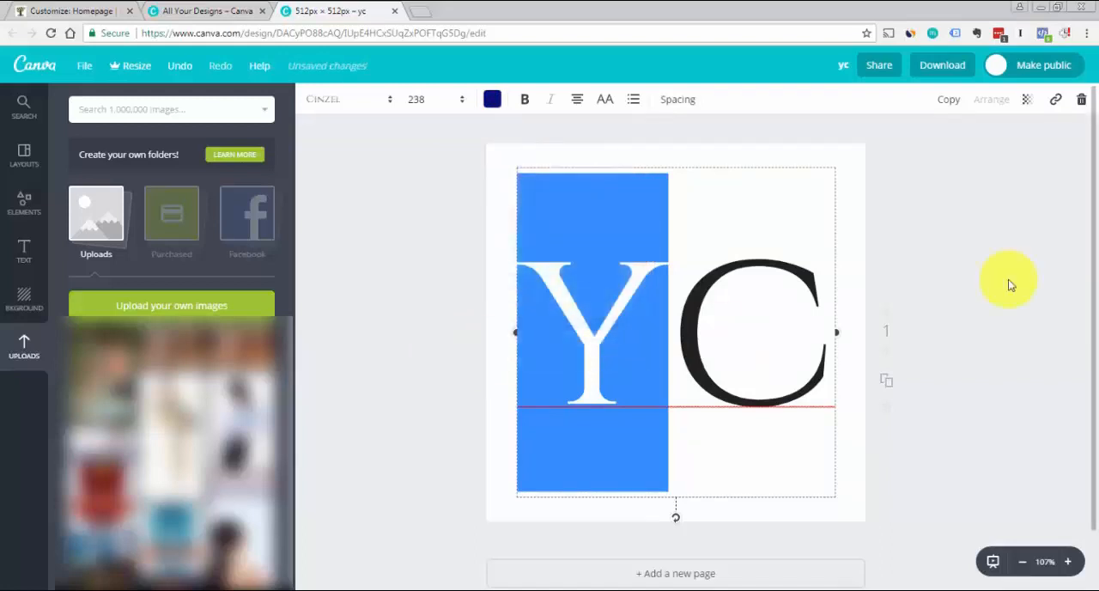
pyautogui.click(1036, 281)
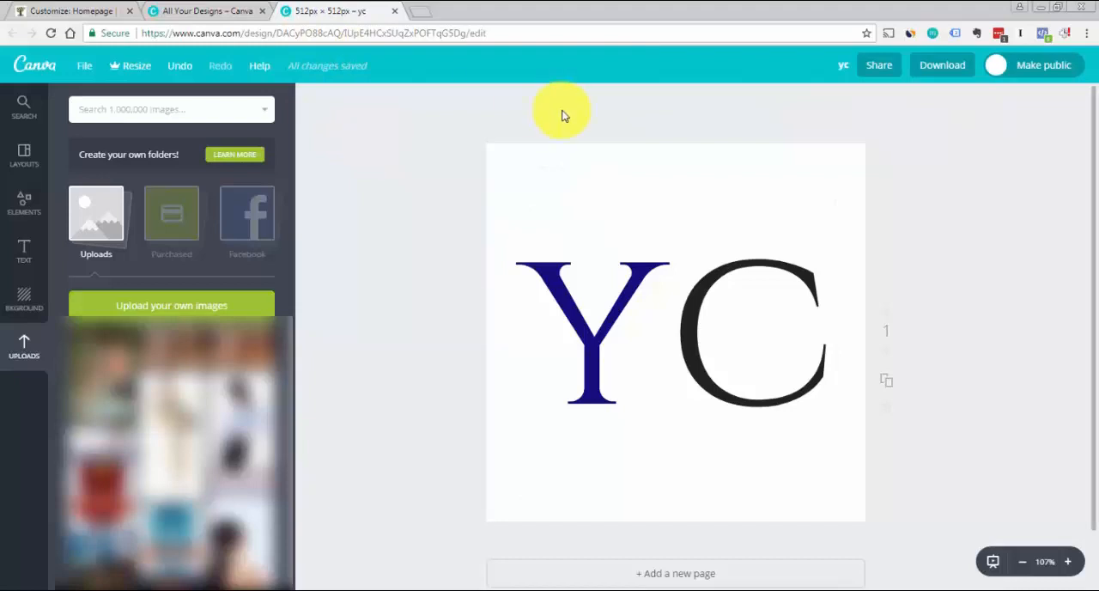
# Download the design as a PNG into the testdemo folder, overwriting yourcompany-favicon.png
pyautogui.click(922, 75)
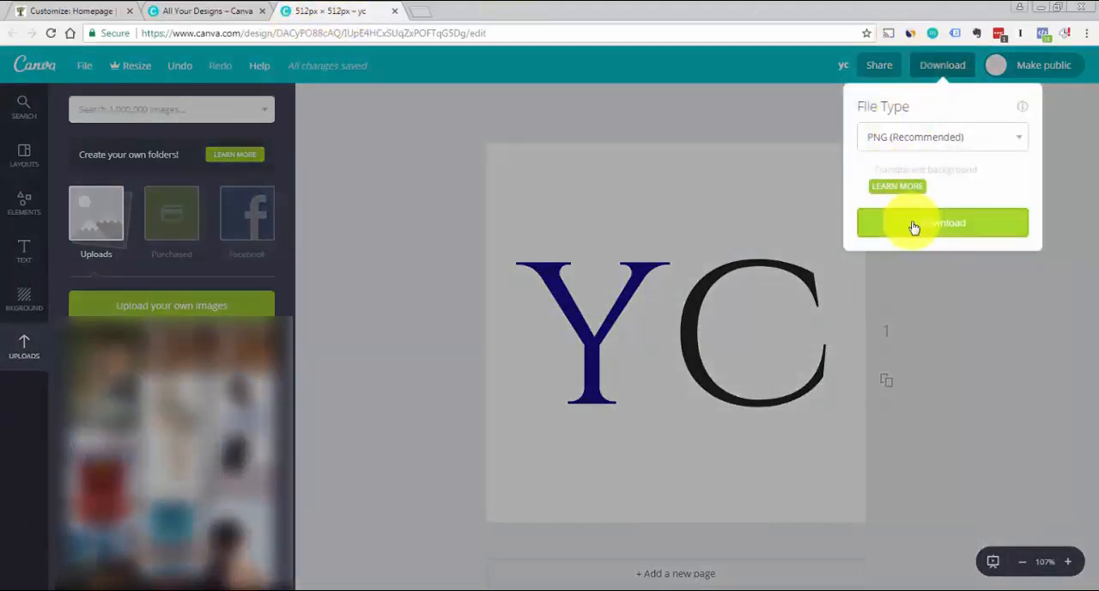
pyautogui.click(912, 228)
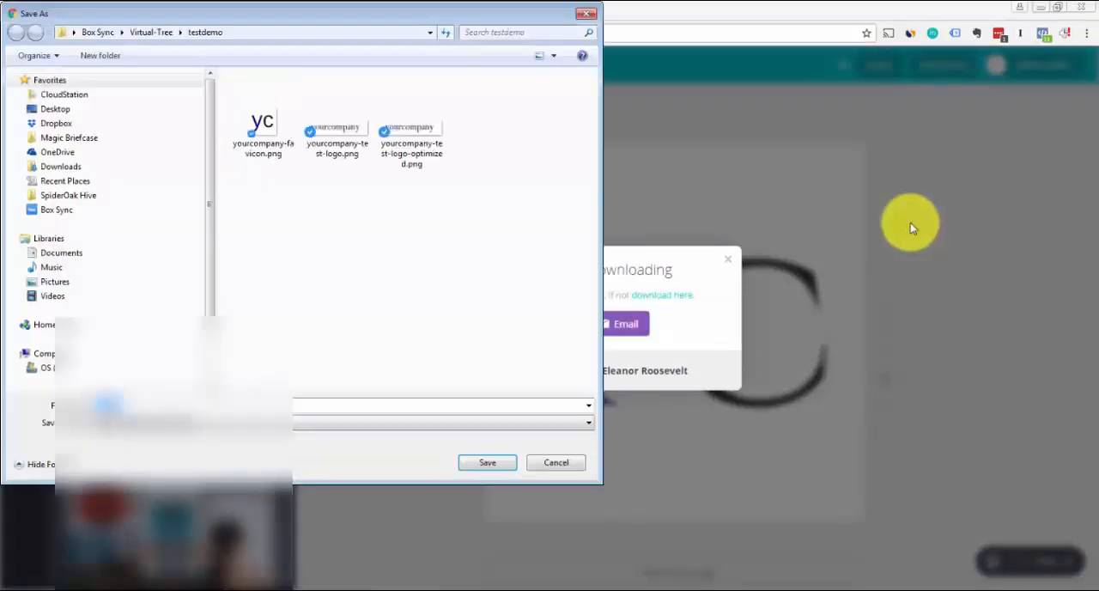
pyautogui.click(260, 122)
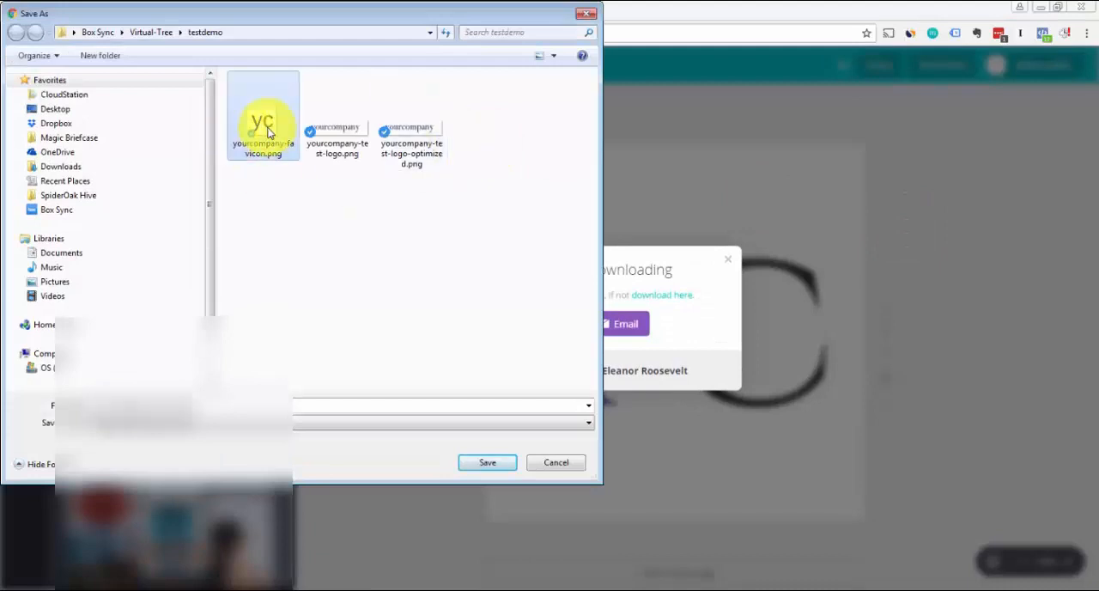
pyautogui.click(481, 462)
pyautogui.click(584, 306)
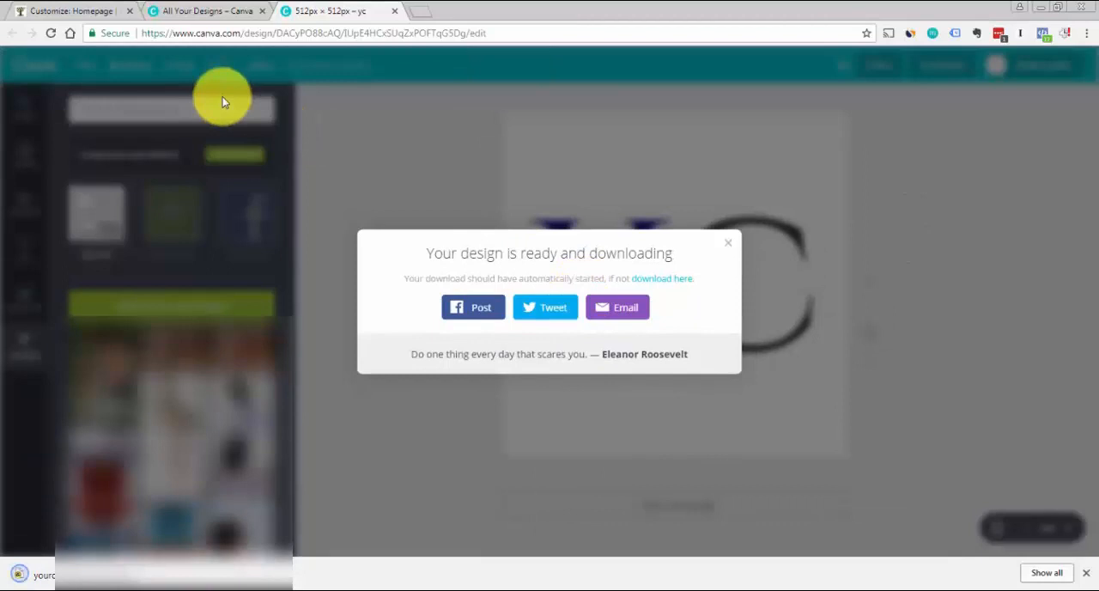
# Switch to the WordPress Customizer and upload yourcompany-favicon.png from the testdemo folder for the Site Icon
pyautogui.click(53, 8)
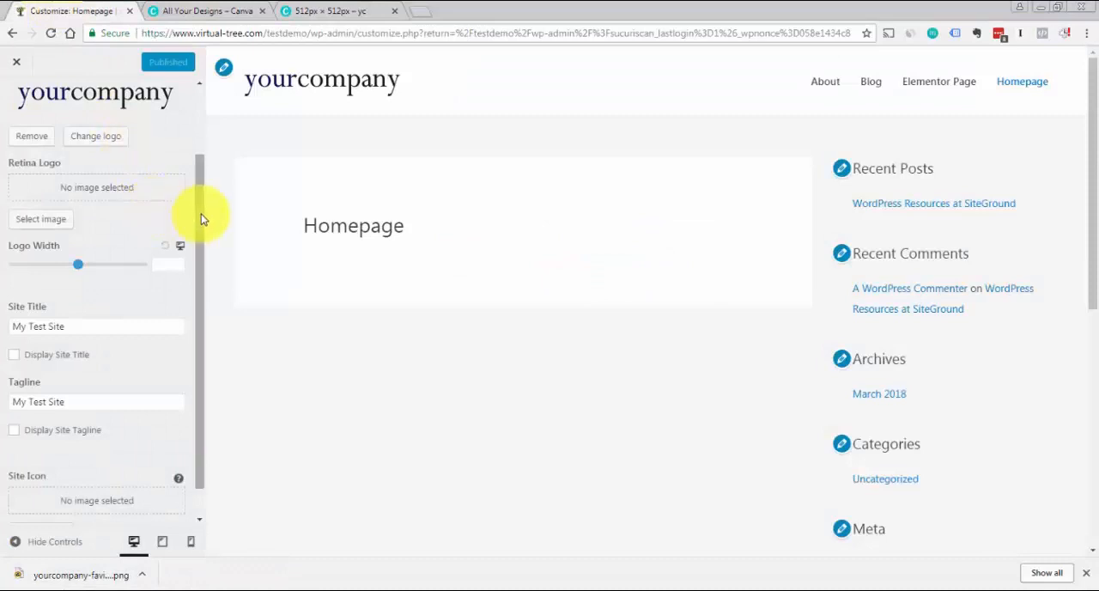
pyautogui.moveTo(201, 215); pyautogui.dragTo(198, 250)
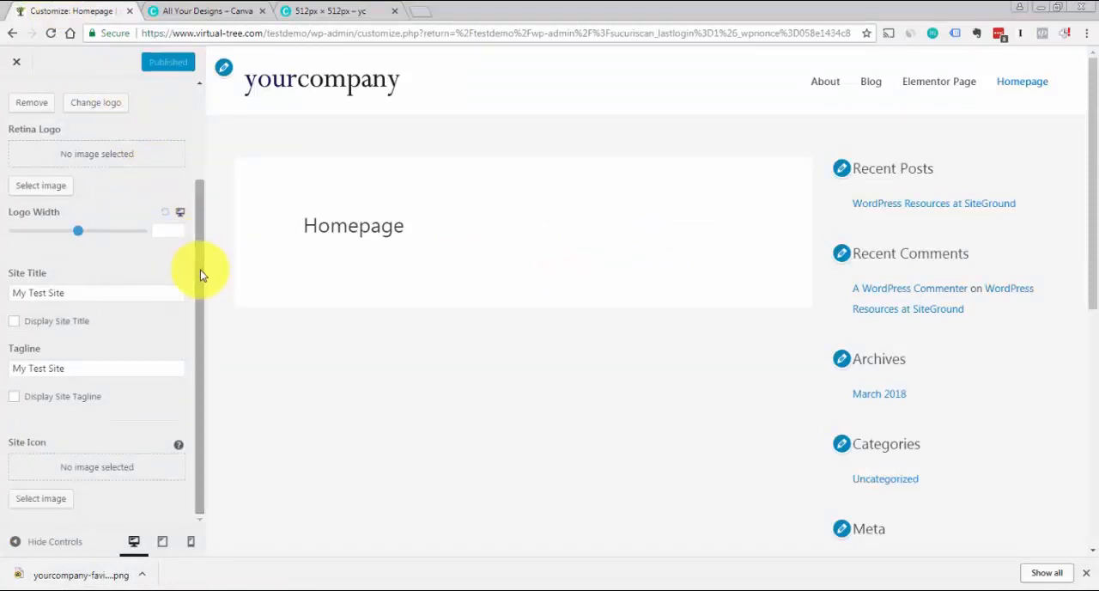
pyautogui.click(47, 506)
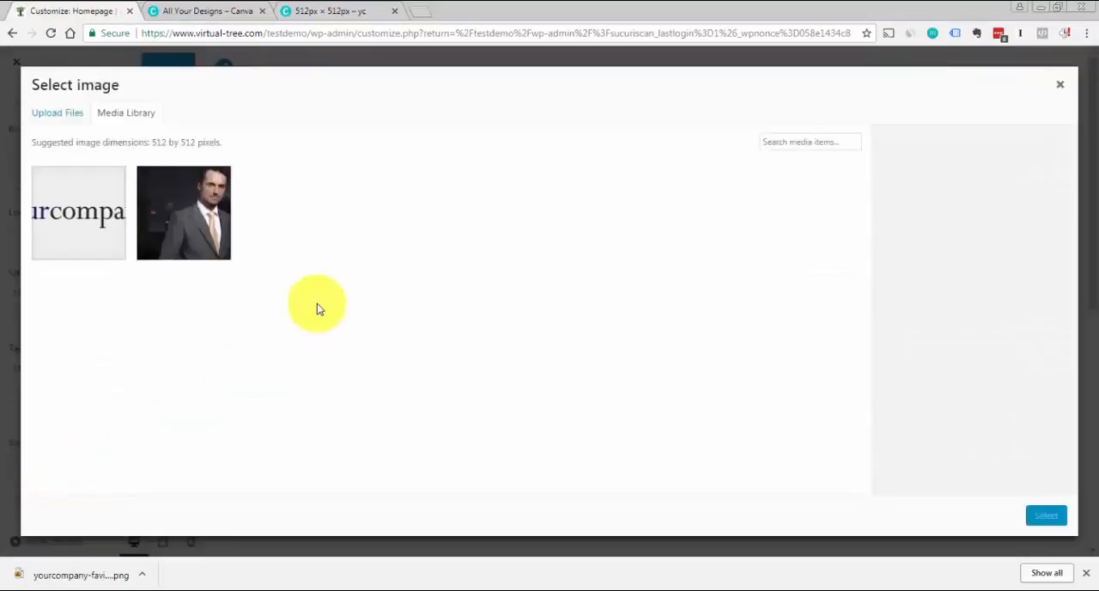
pyautogui.click(57, 118)
pyautogui.click(540, 308)
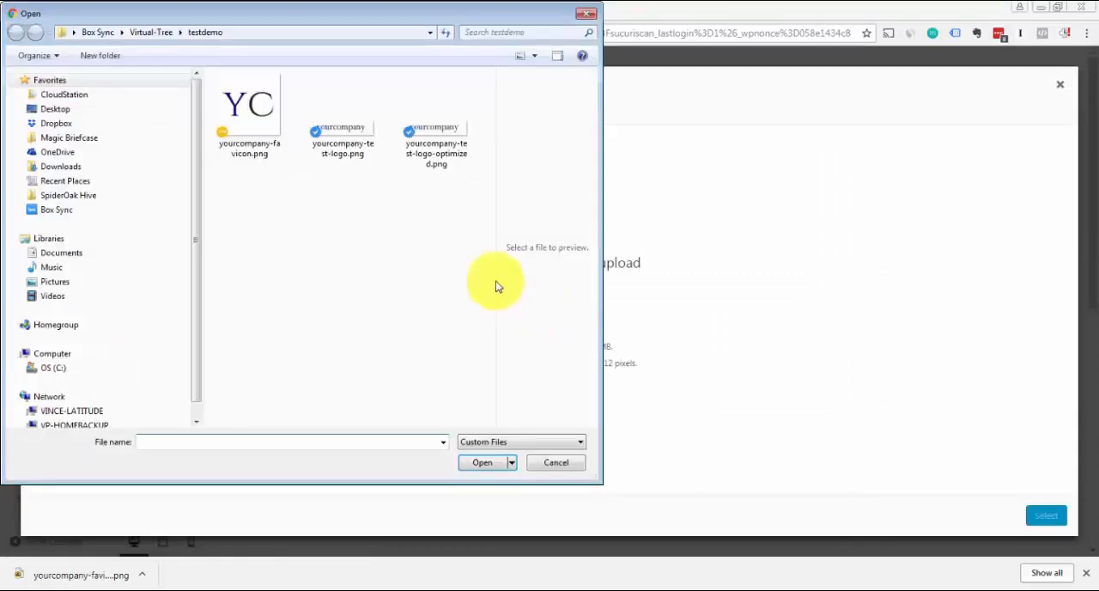
pyautogui.click(277, 136)
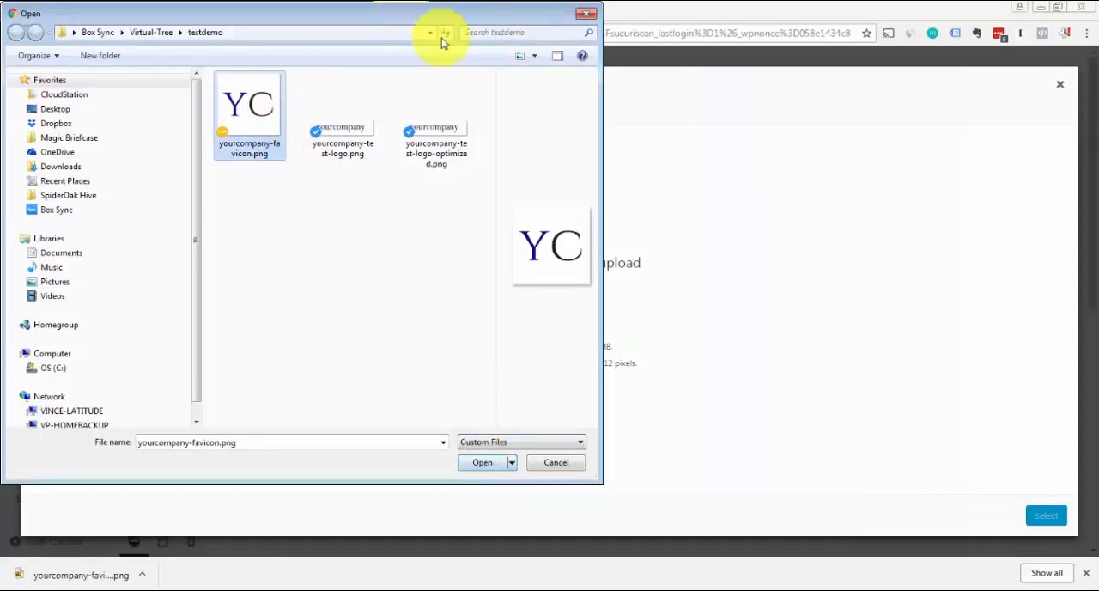
pyautogui.moveTo(400, 15); pyautogui.dragTo(536, 62)
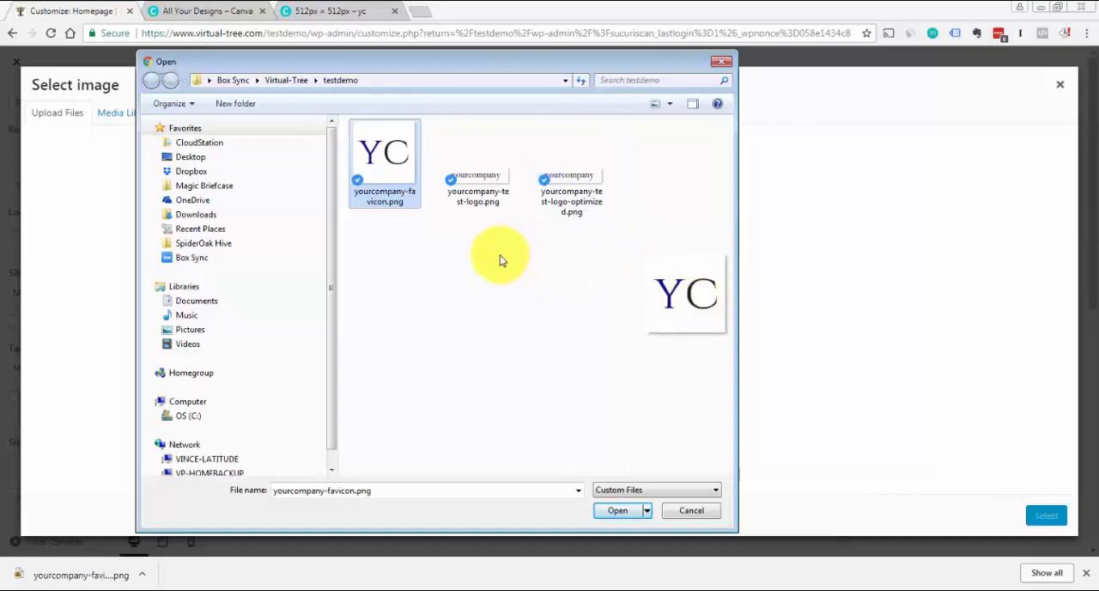
pyautogui.click(618, 509)
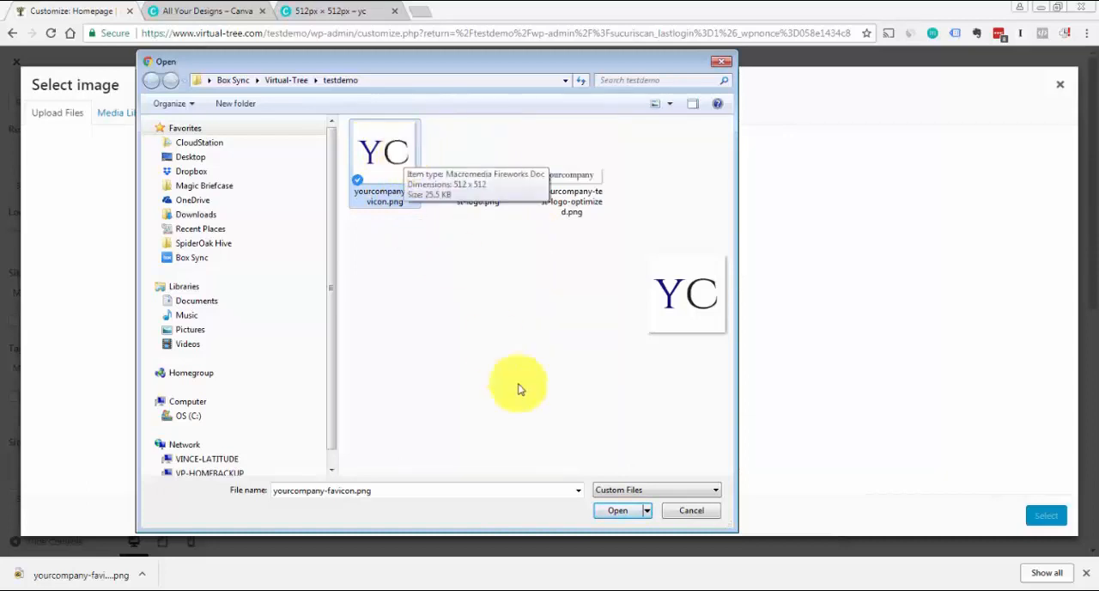
pyautogui.click(626, 510)
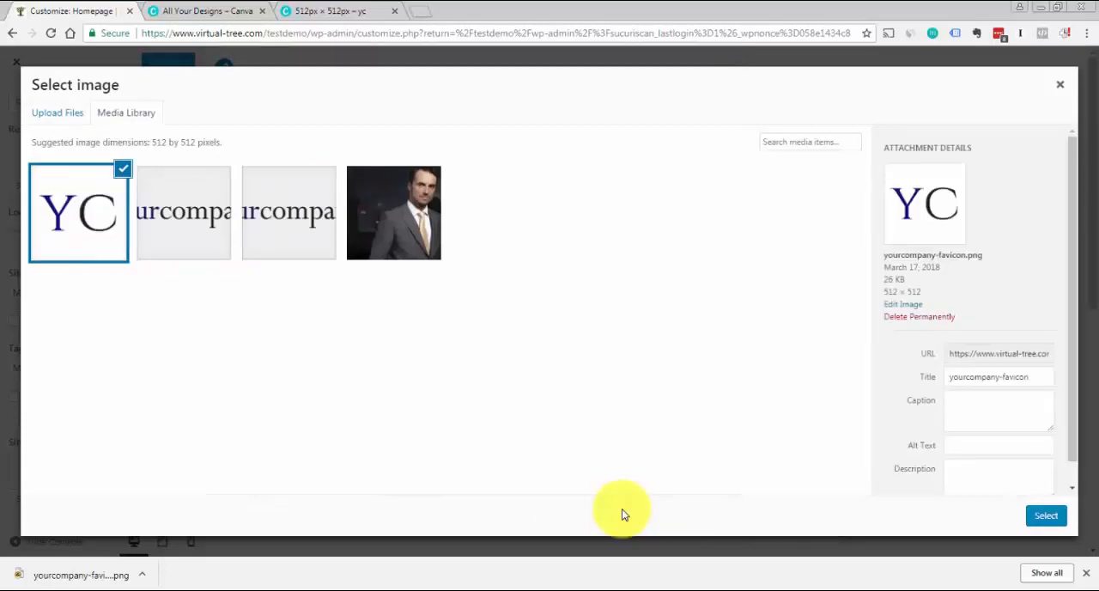
# Assign the uploaded YC image as the site icon and publish the change
pyautogui.click(1046, 515)
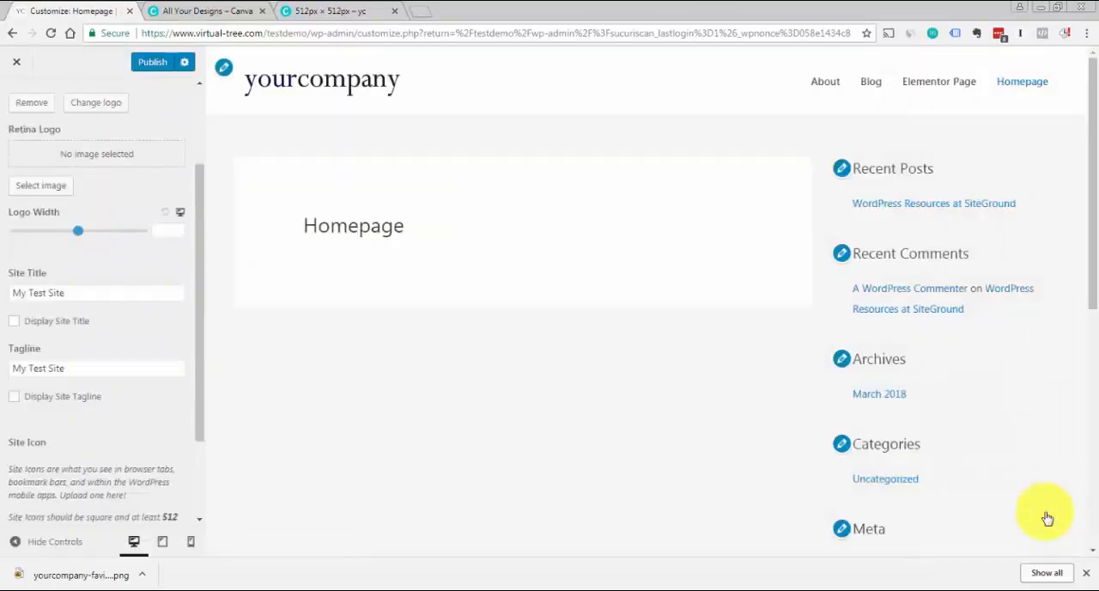
pyautogui.click(143, 68)
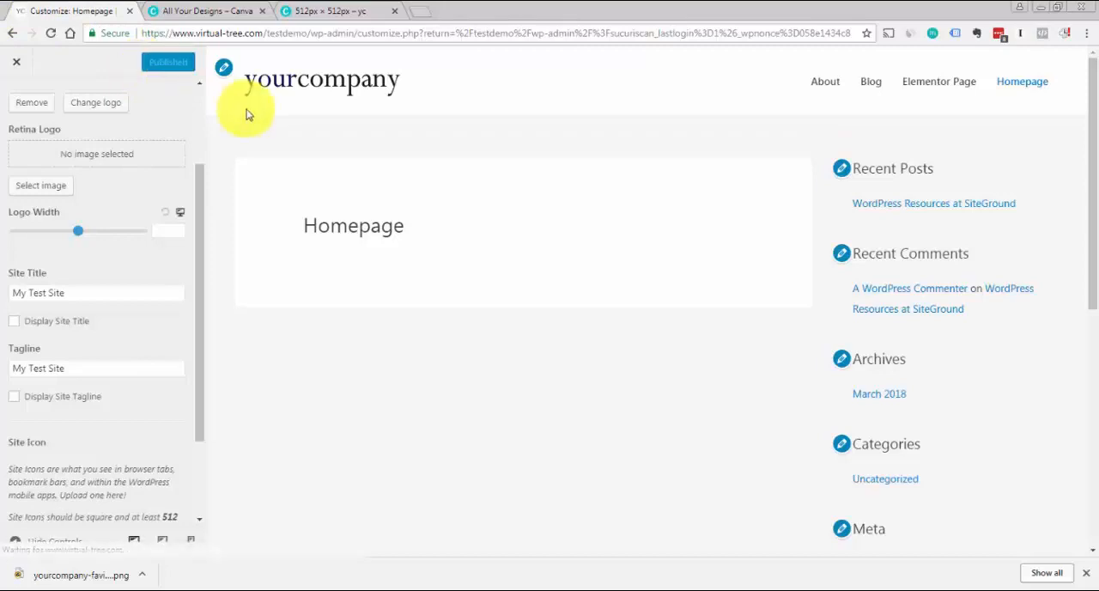
pyautogui.click(1088, 575)
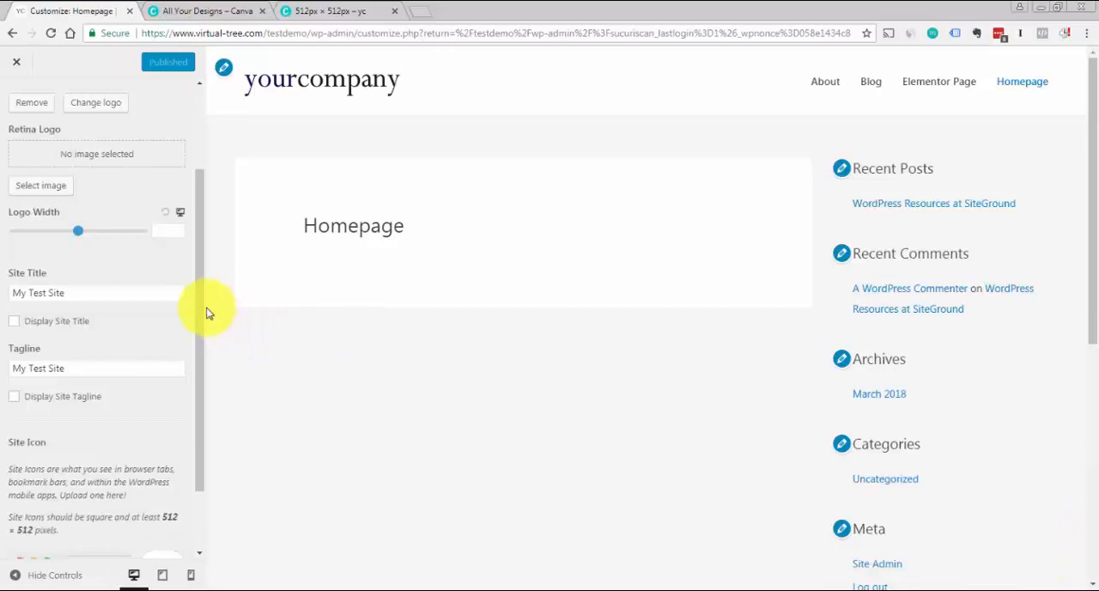
pyautogui.scroll(-1, 201, 370)
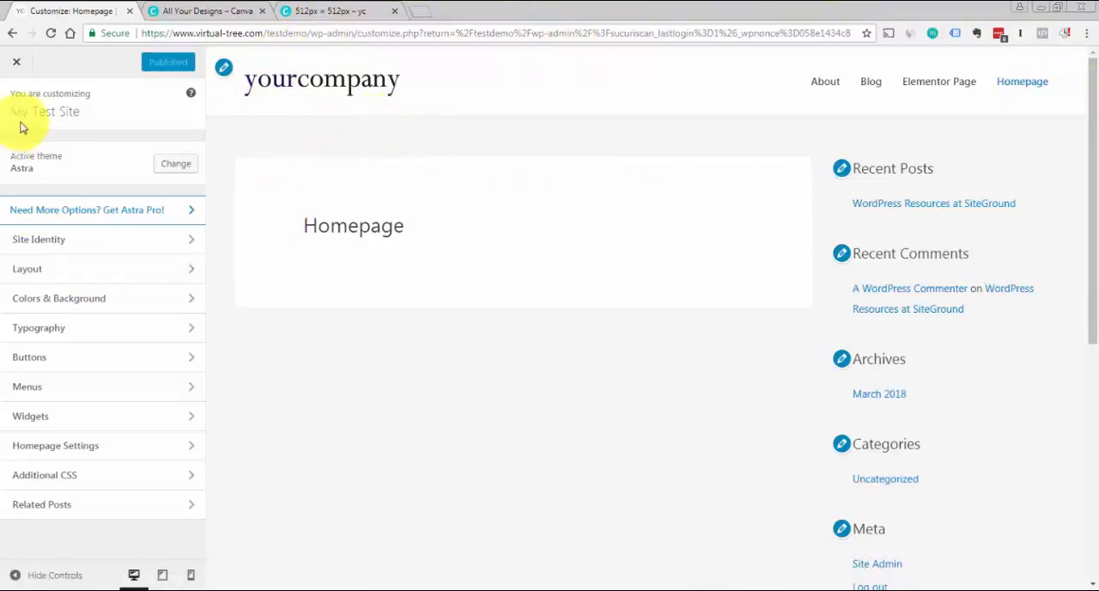
# Try the centred and right-aligned logo layouts for the Primary Header, then return to the left-aligned logo layout
pyautogui.click(36, 274)
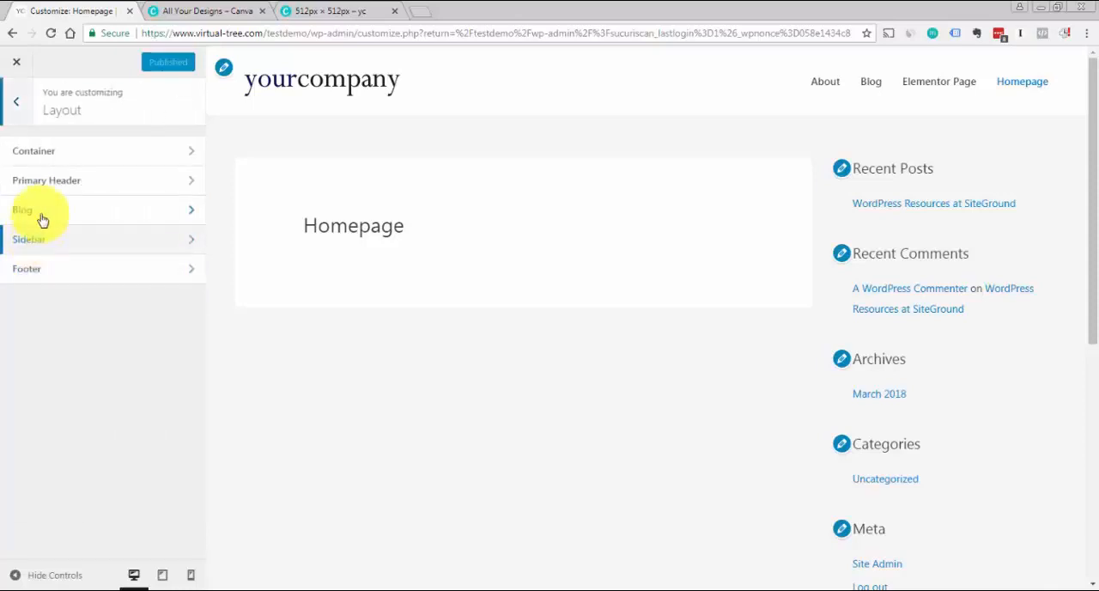
pyautogui.click(51, 187)
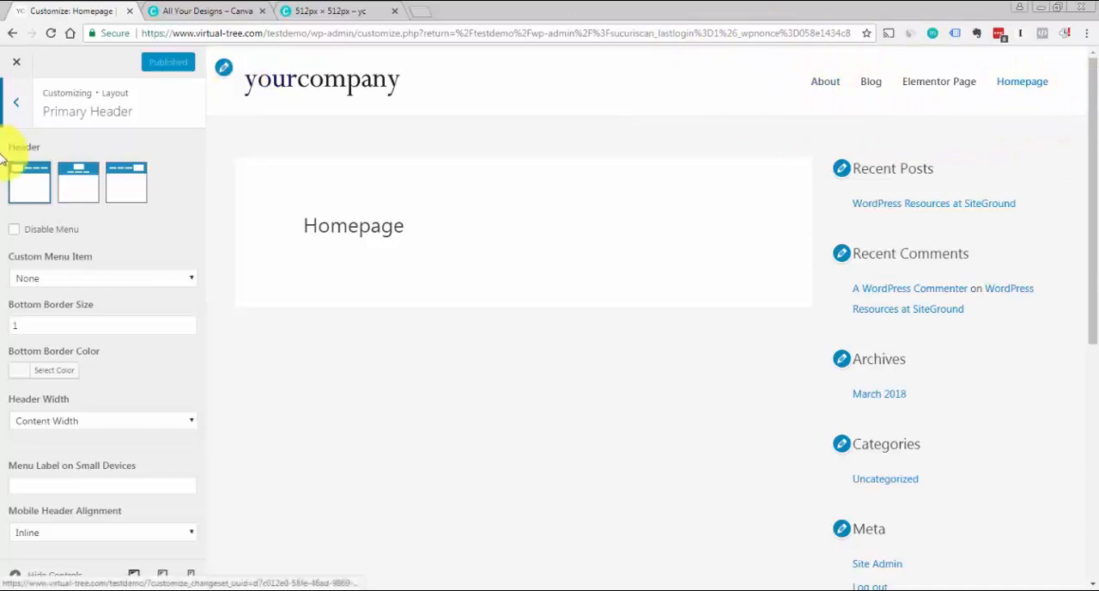
pyautogui.click(78, 172)
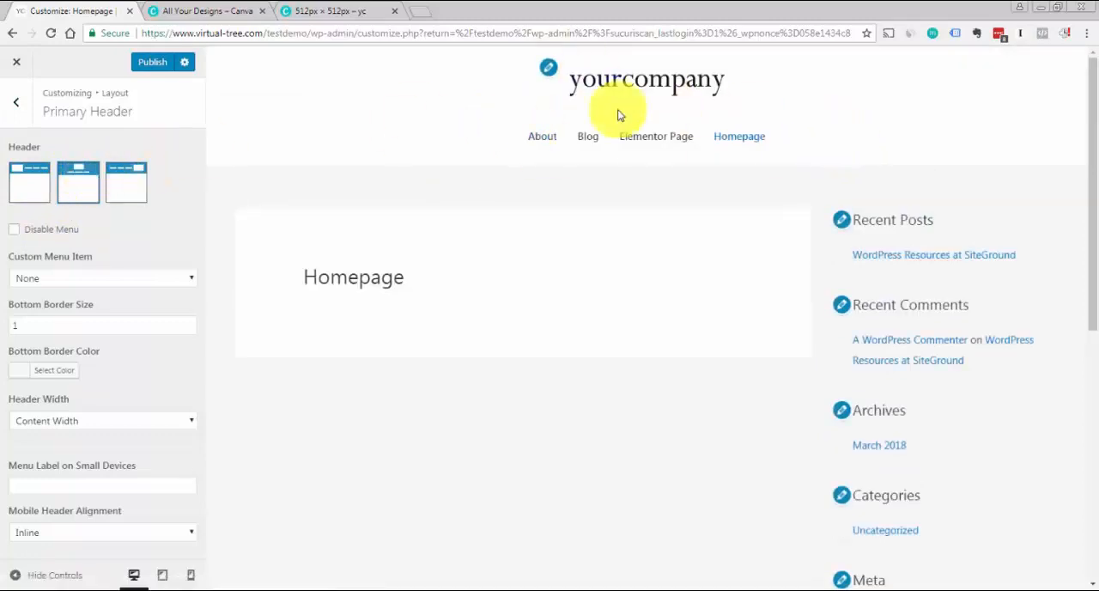
pyautogui.click(125, 177)
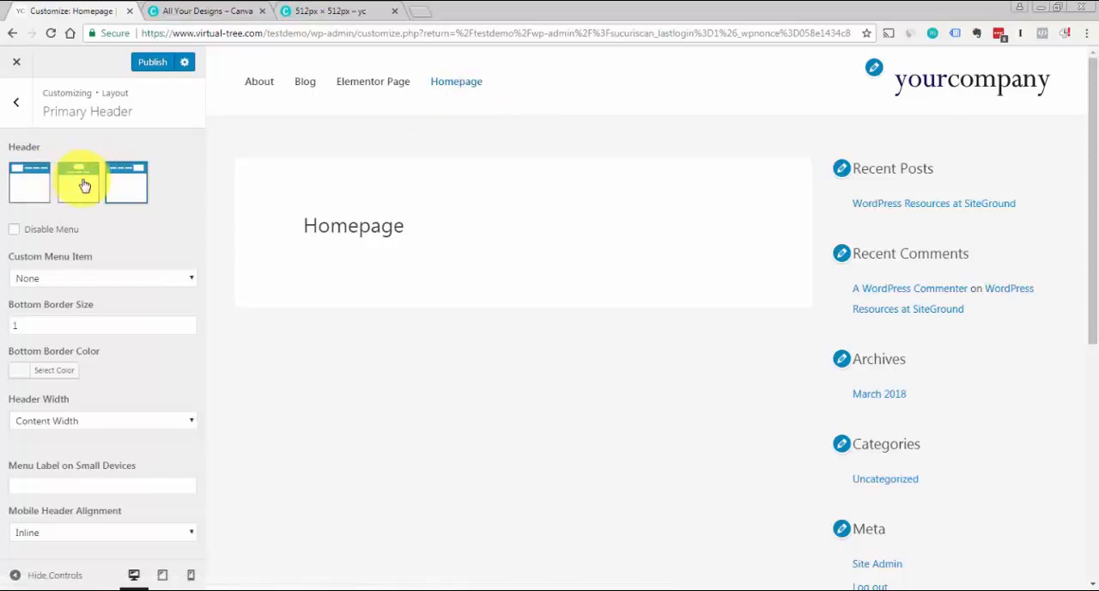
pyautogui.click(31, 193)
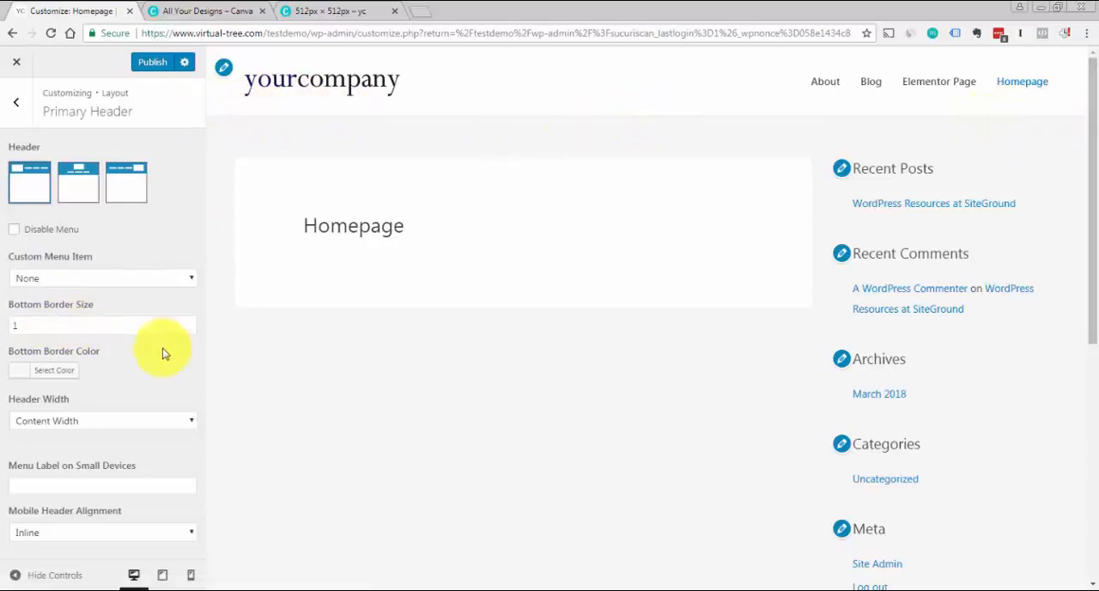
# Try bottom border sizes of 3, 5 and 0 for the Primary Header, then set the size back to 1
pyautogui.moveTo(25, 323); pyautogui.dragTo(2, 325)
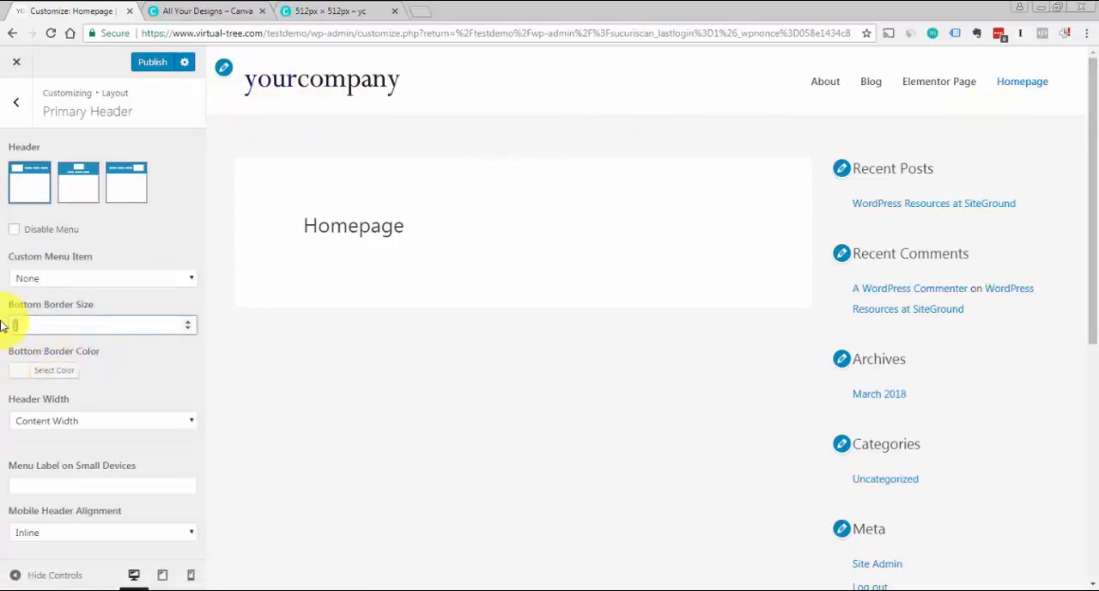
pyautogui.write('3')
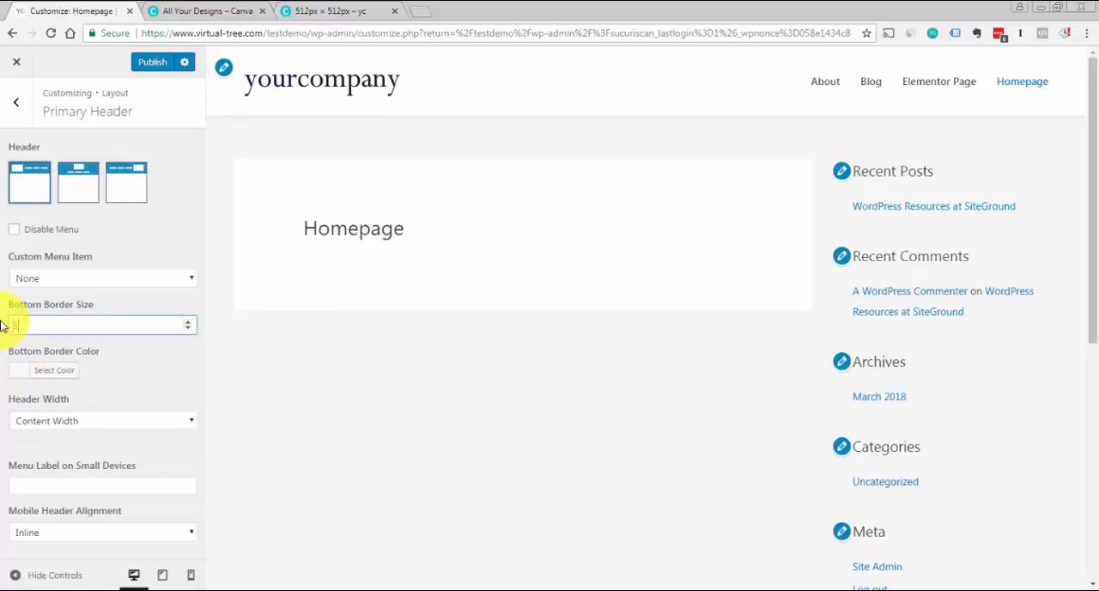
pyautogui.write('5')
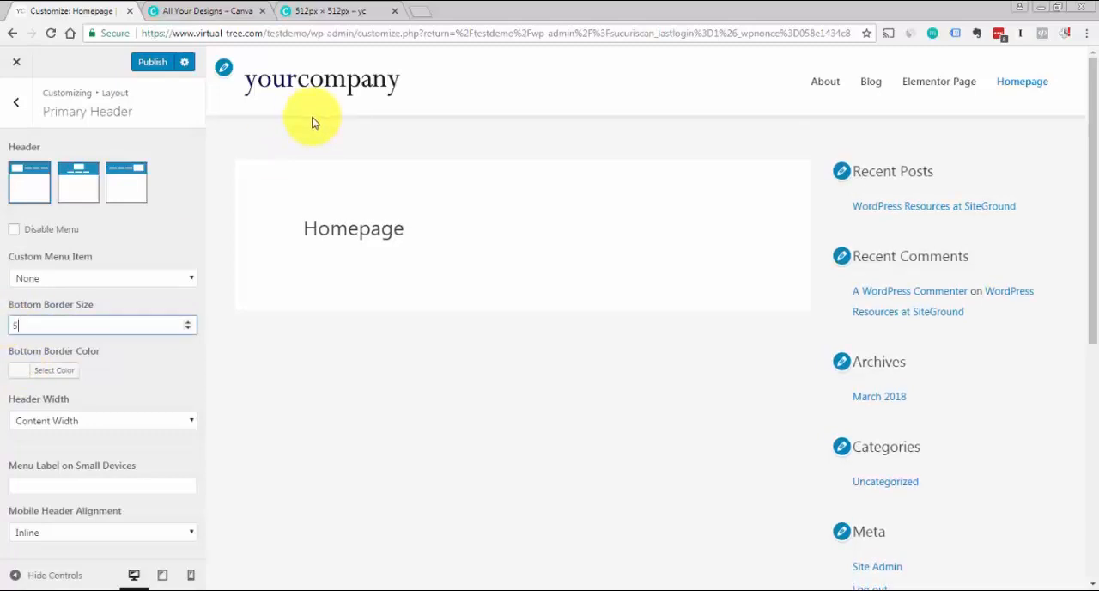
pyautogui.doubleClick(14, 324)
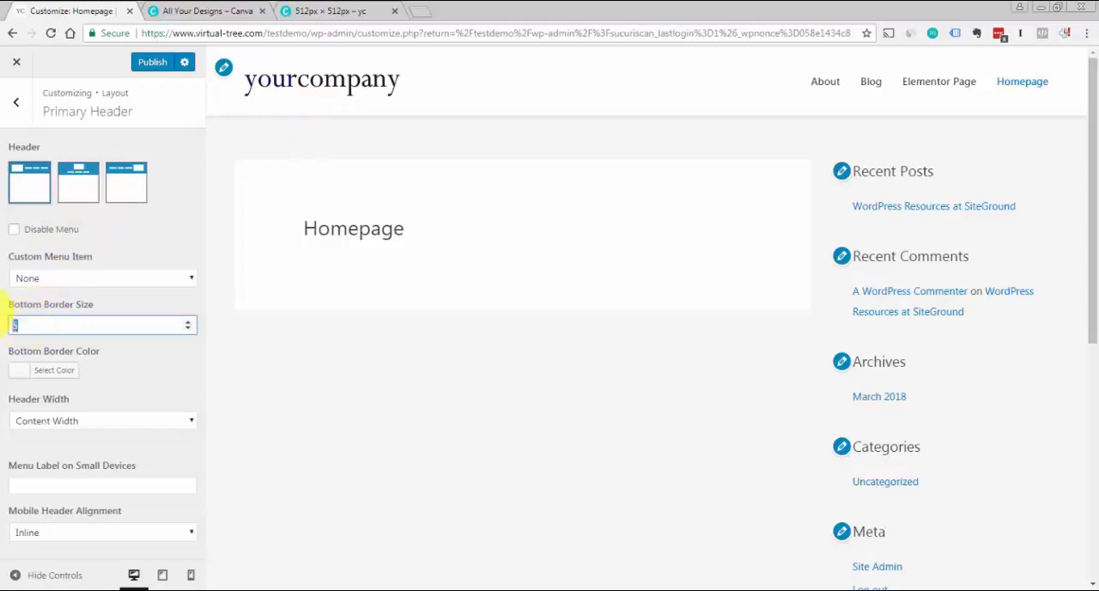
pyautogui.write('0')
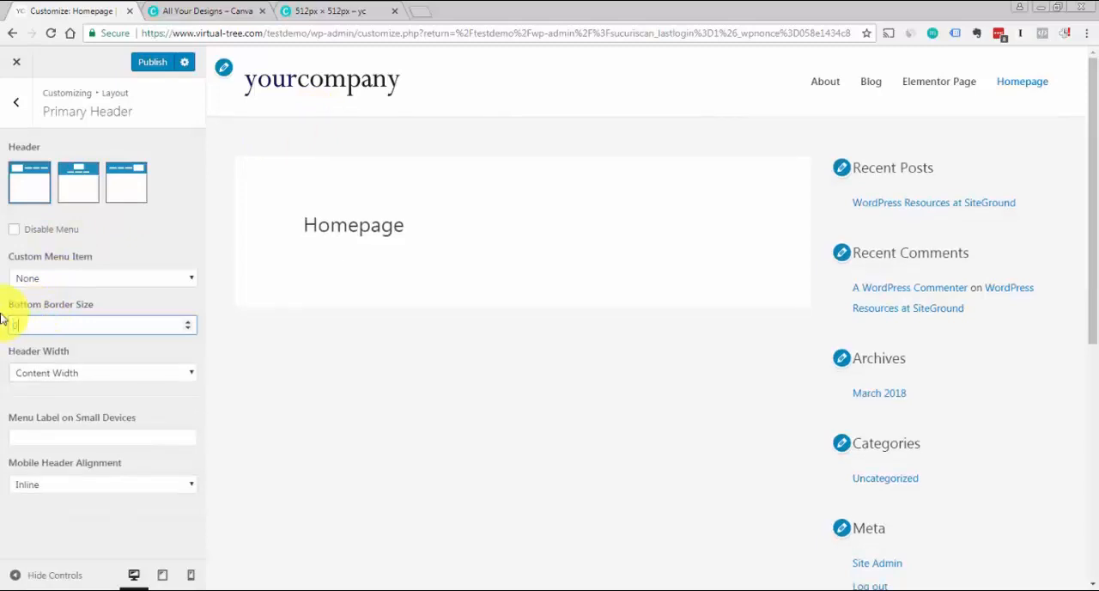
pyautogui.moveTo(29, 324); pyautogui.dragTo(2, 327)
pyautogui.write('1')
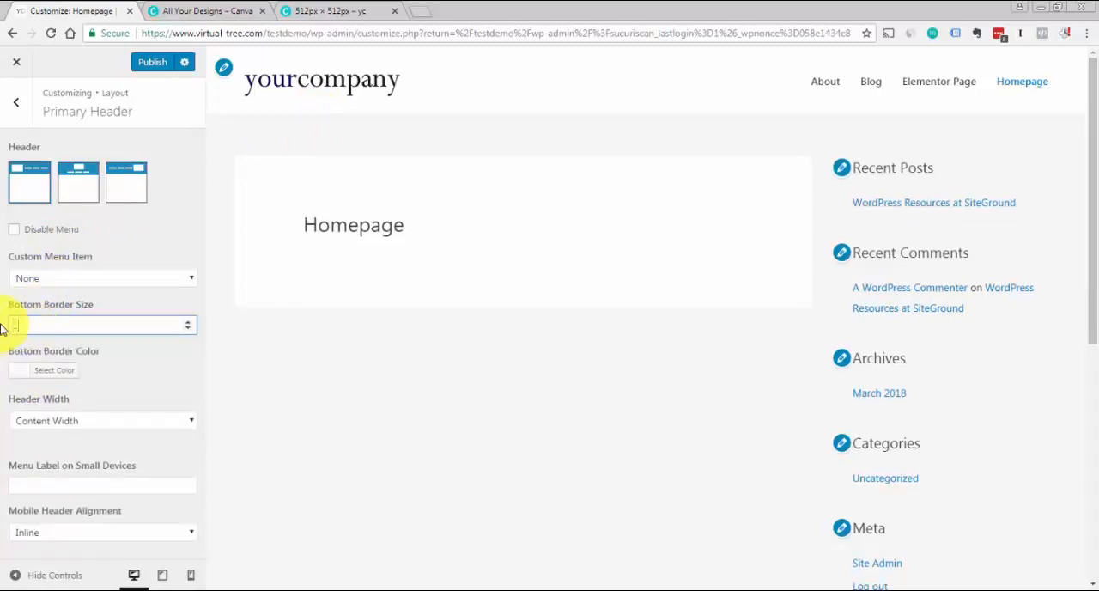
# Try red #dd3333 as the Primary Header's bottom border color, then set it to black #000000
pyautogui.click(21, 373)
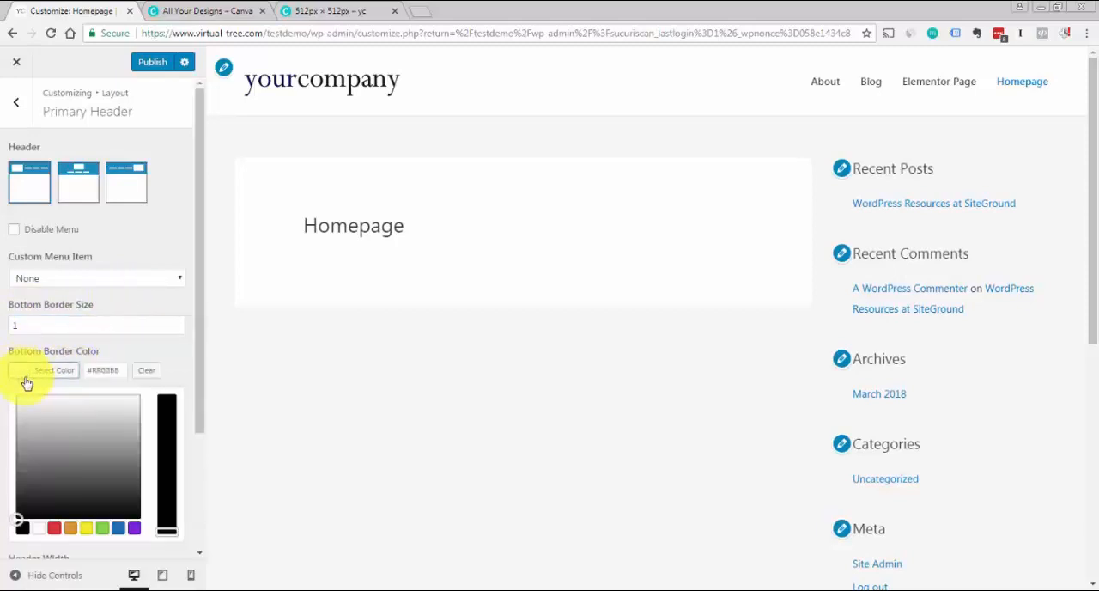
pyautogui.click(53, 527)
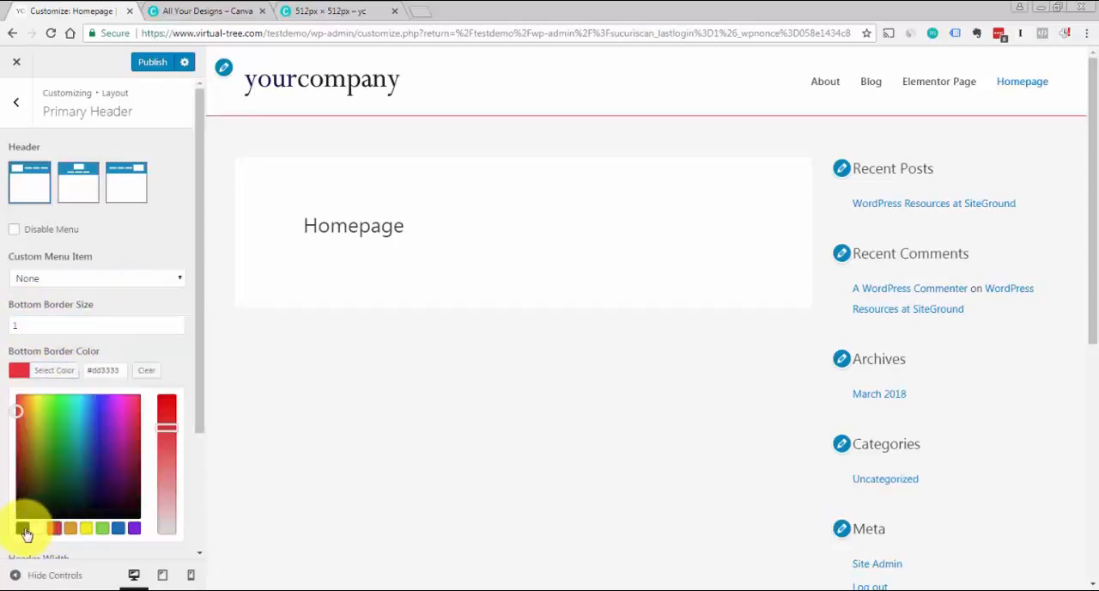
pyautogui.click(22, 528)
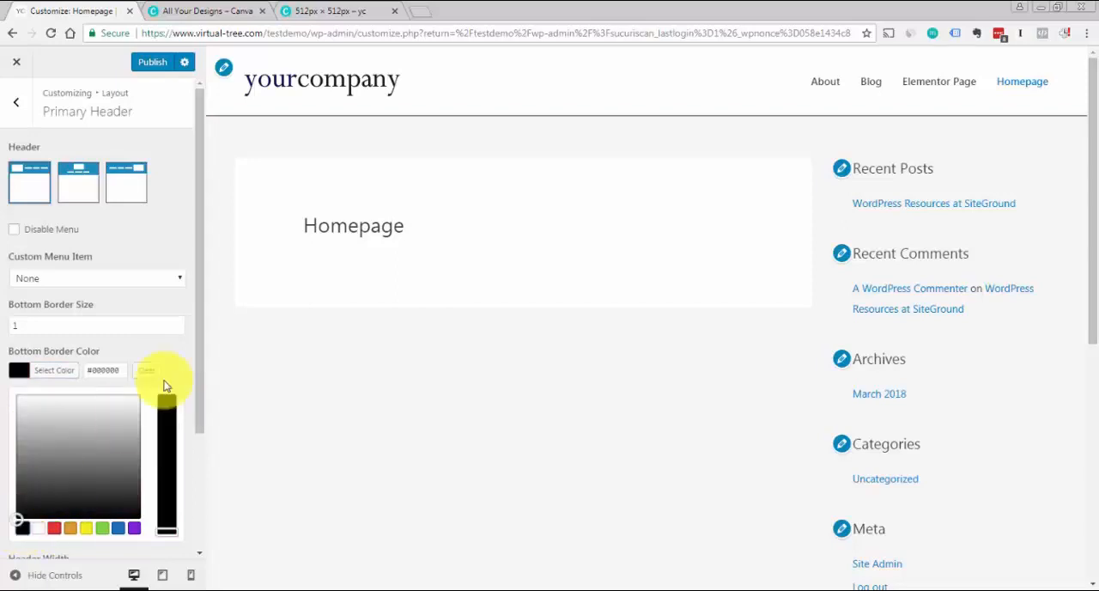
pyautogui.click(180, 349)
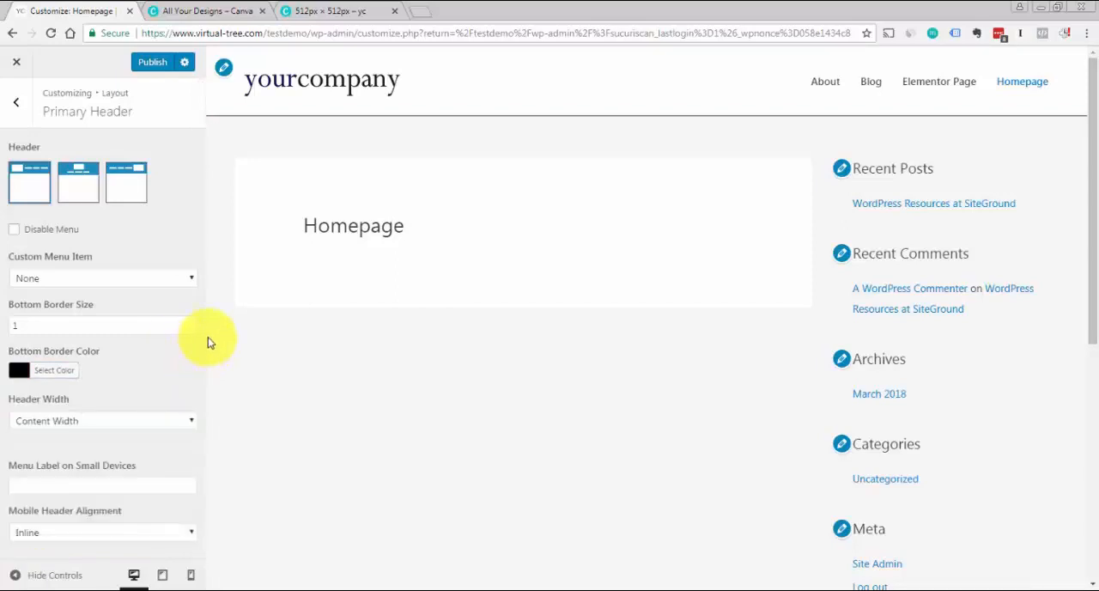
# Check the Mobile Header Alignment options without changing the selection, then leave the Primary Header settings
pyautogui.click(190, 535)
pyautogui.click(189, 535)
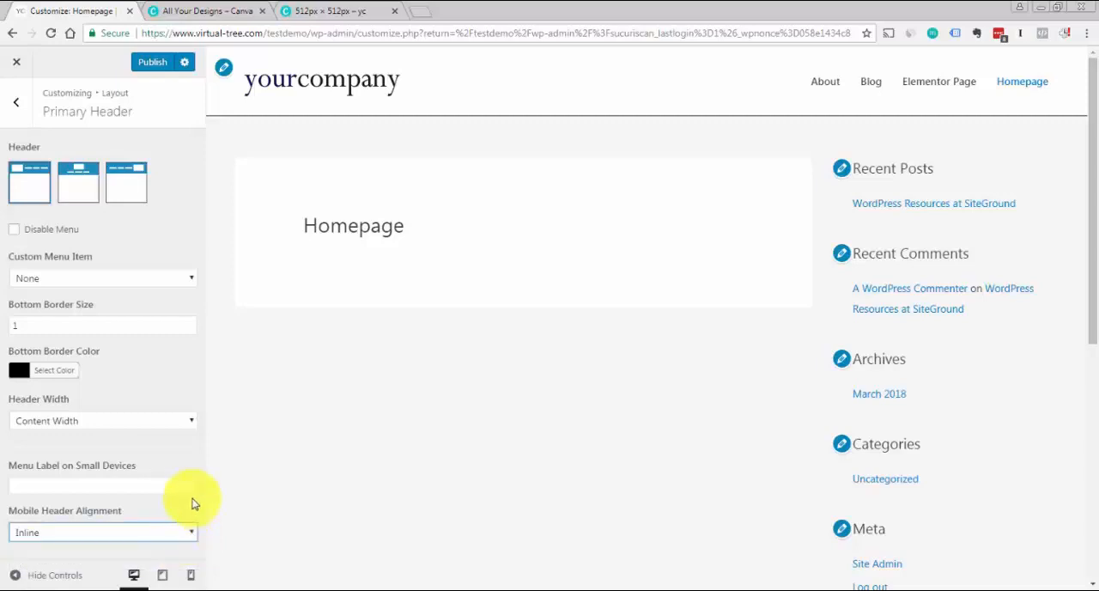
pyautogui.click(176, 515)
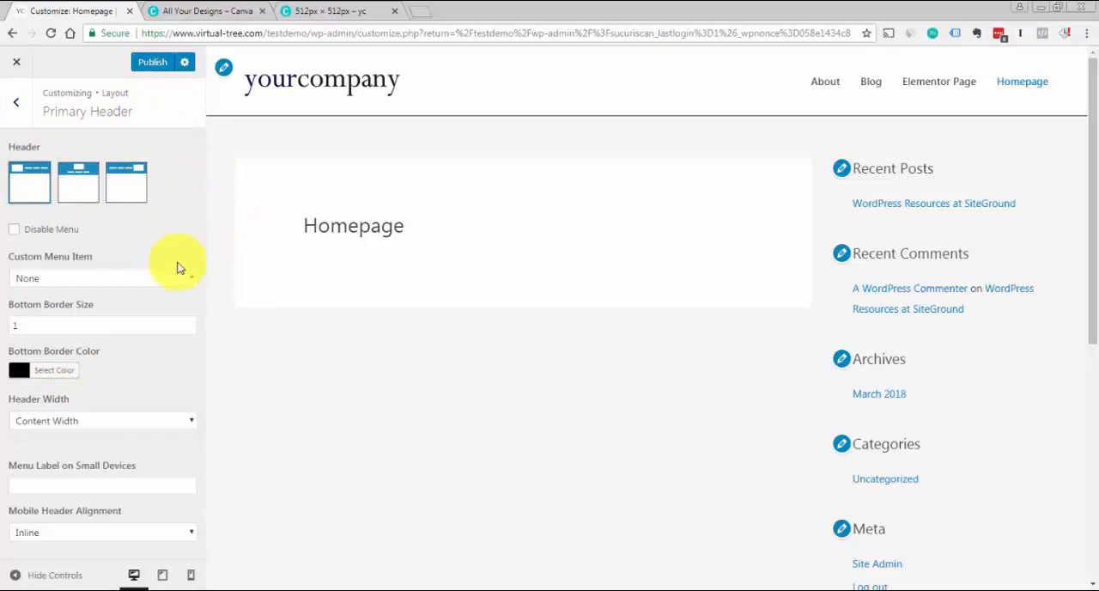
pyautogui.click(17, 102)
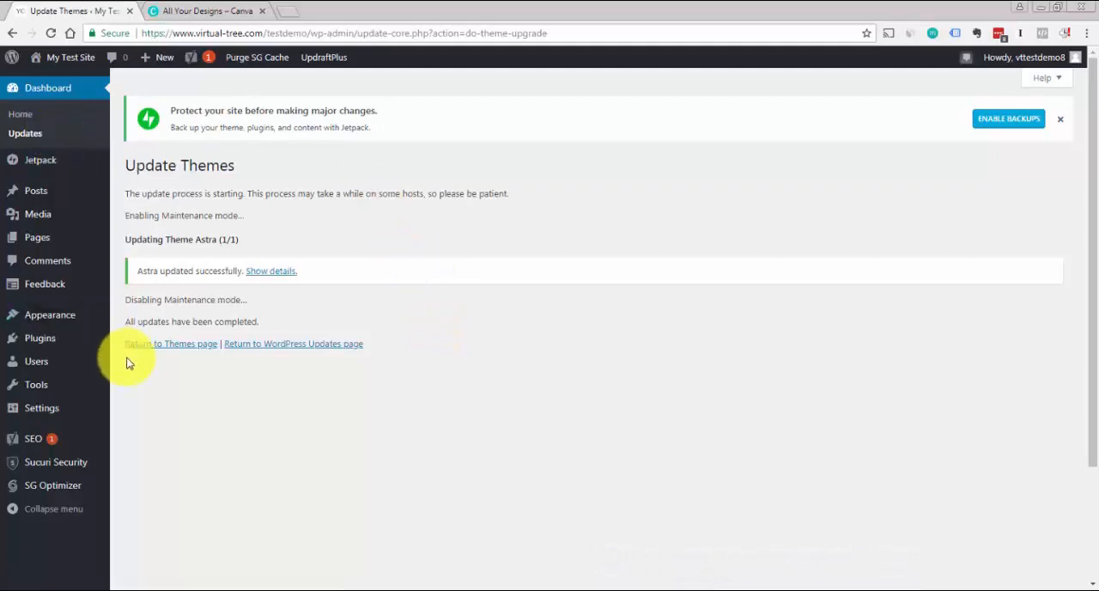
# Open the WordPress menu editor and create a new menu named main-menu
pyautogui.moveTo(67, 316)
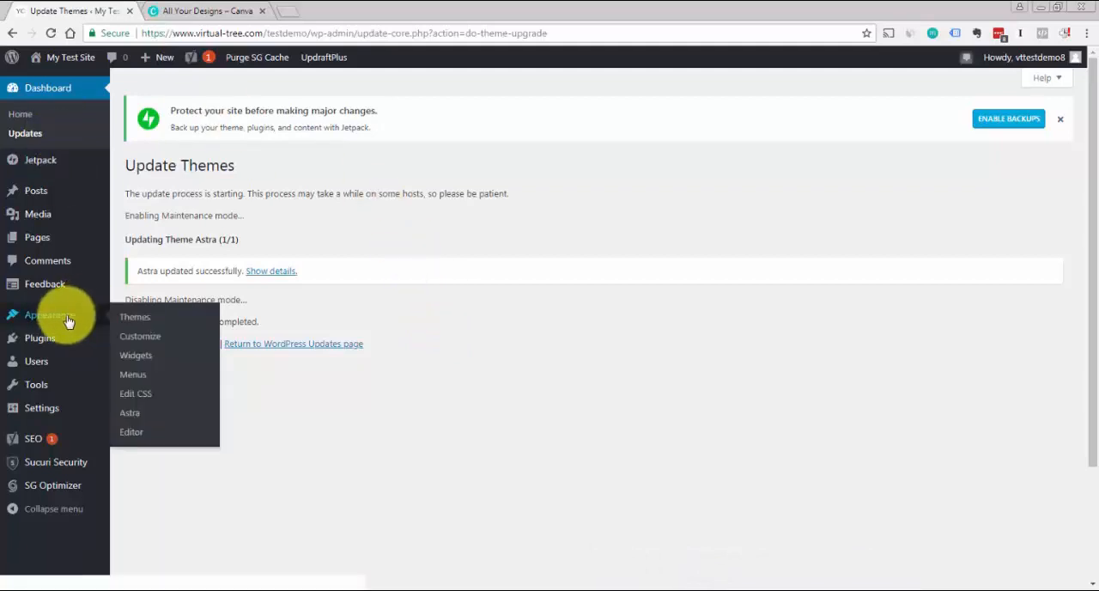
pyautogui.click(138, 376)
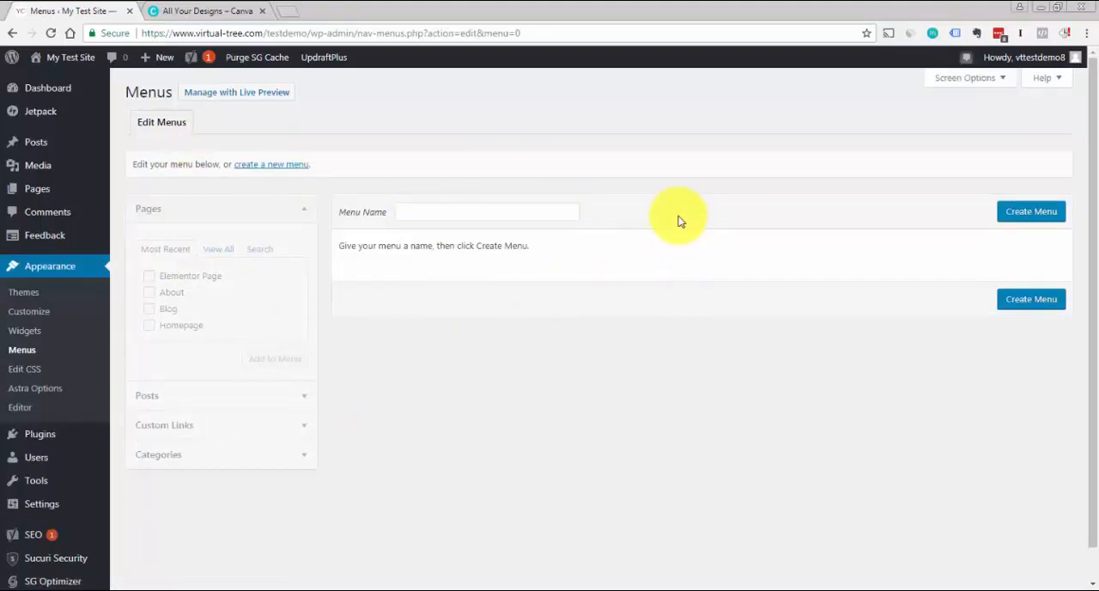
pyautogui.click(1022, 218)
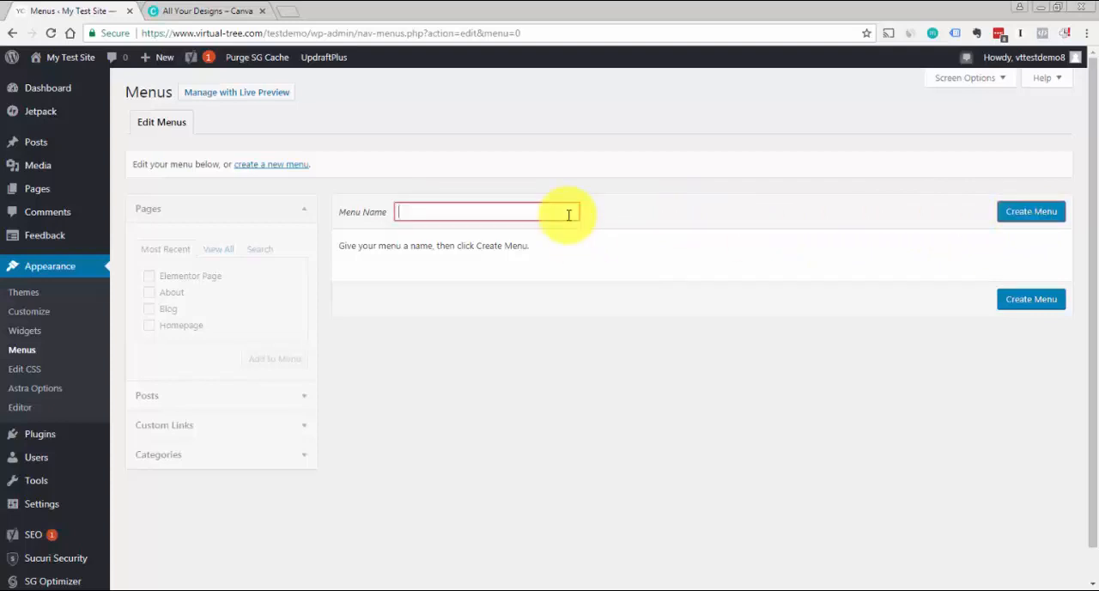
pyautogui.write('main-menu')
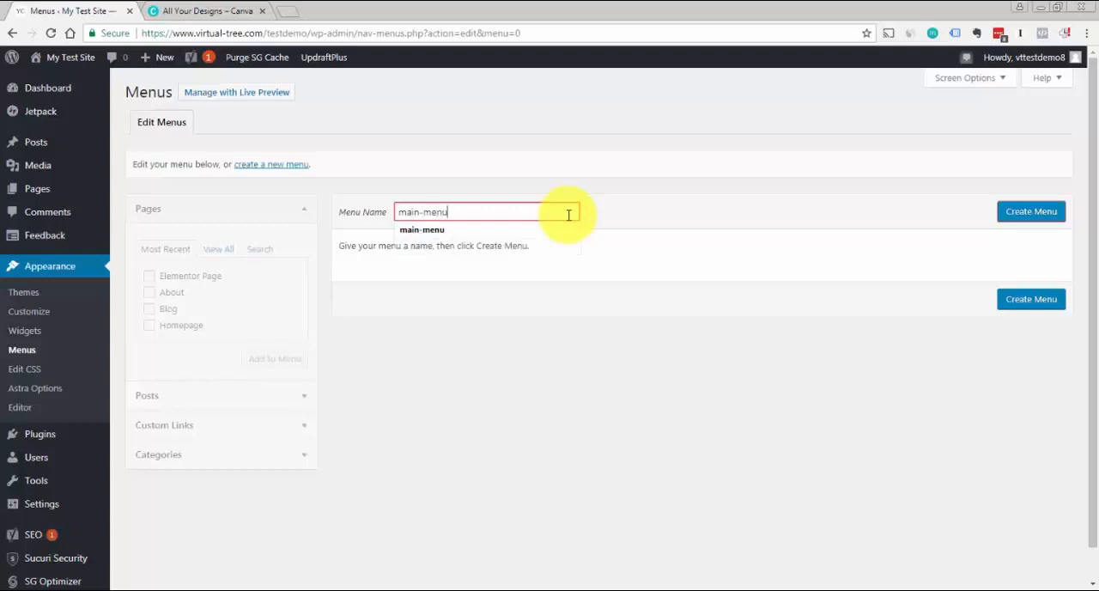
pyautogui.click(644, 217)
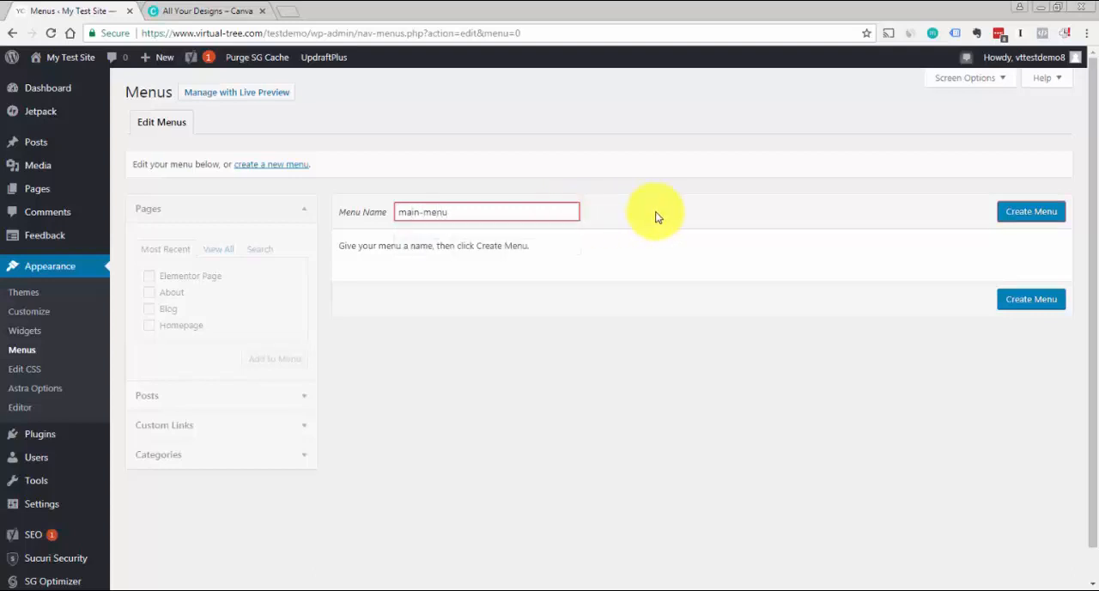
pyautogui.click(1011, 221)
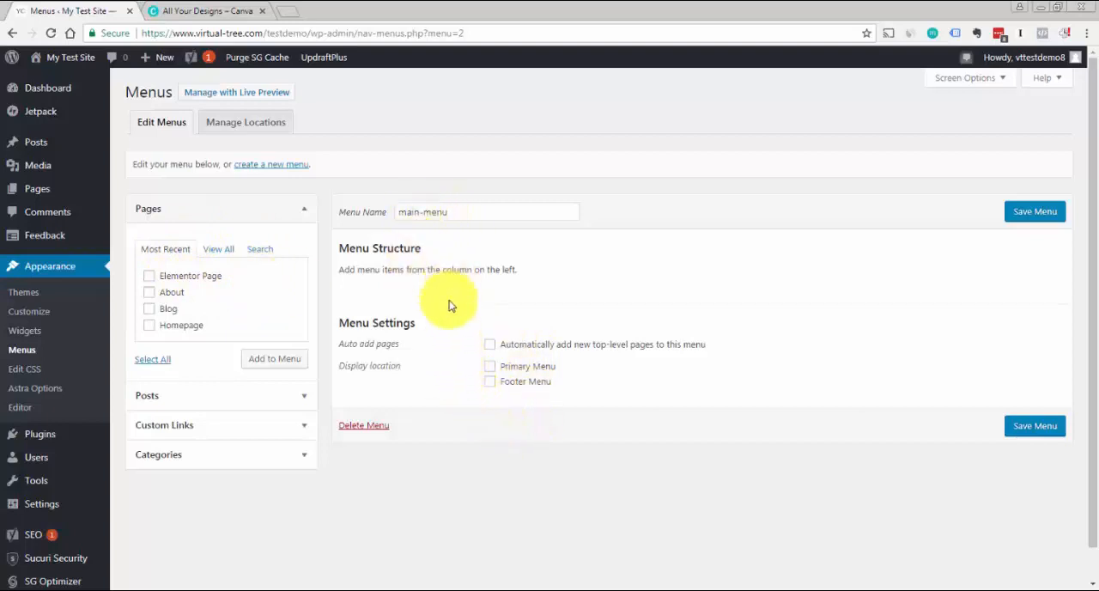
# Assign main-menu to the Primary Menu location and add the About, Blog and Homepage pages to it
pyautogui.click(489, 368)
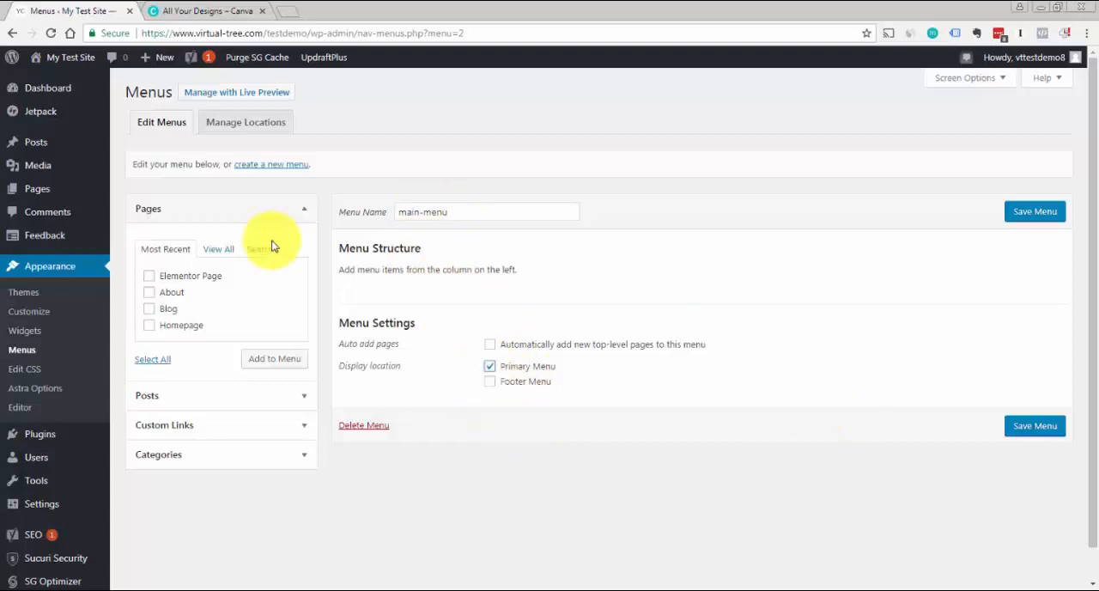
pyautogui.click(155, 212)
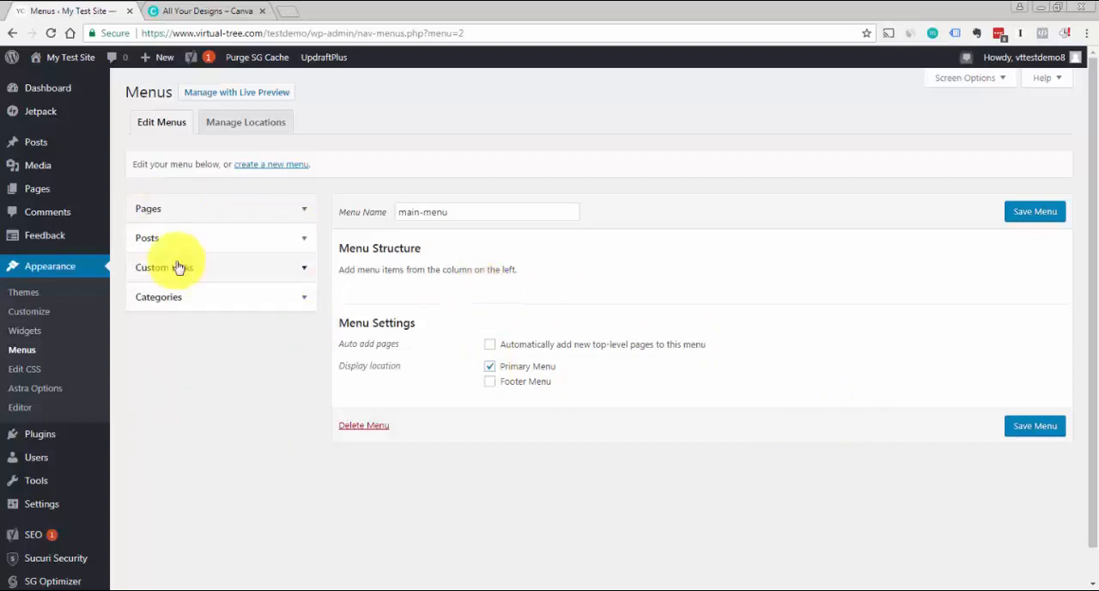
pyautogui.click(301, 211)
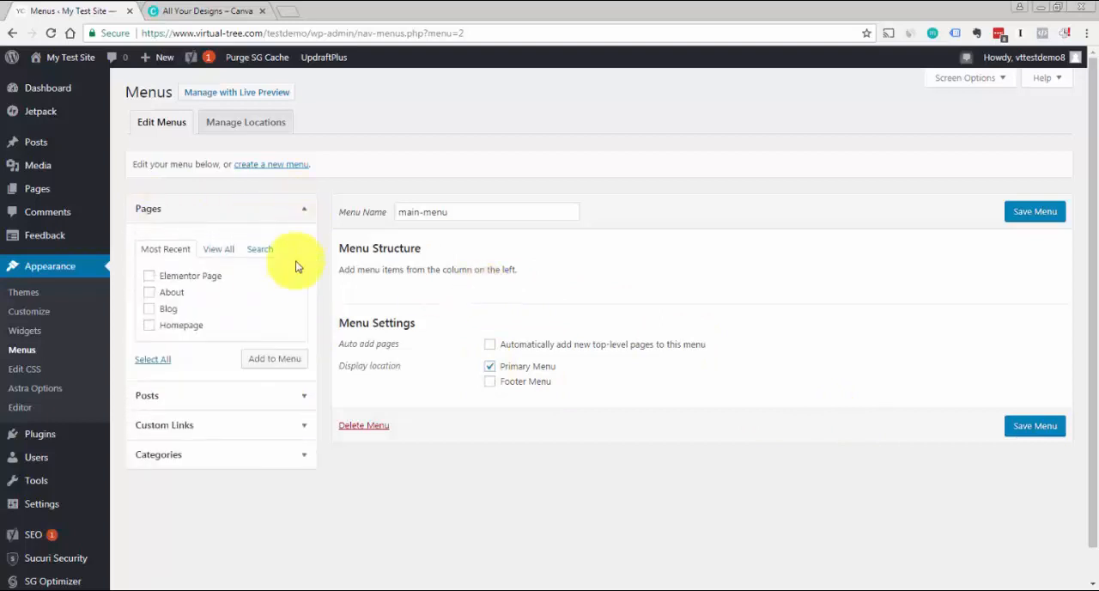
pyautogui.click(150, 292)
pyautogui.click(149, 309)
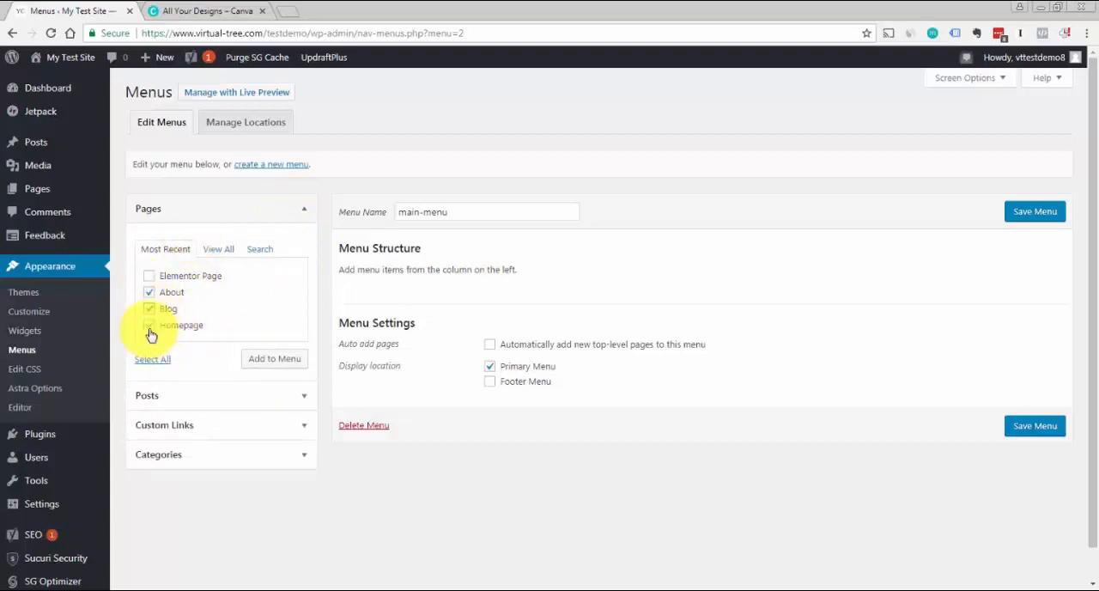
pyautogui.click(257, 364)
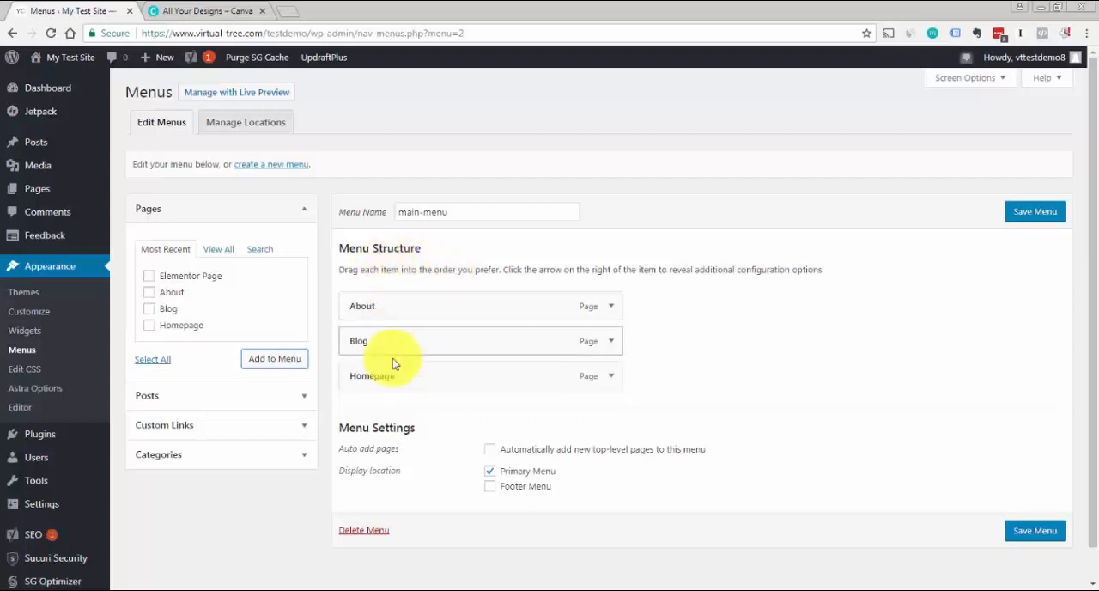
# Move the Homepage item to the first place in main-menu and change its navigation label to Home
pyautogui.moveTo(373, 376); pyautogui.dragTo(367, 306)
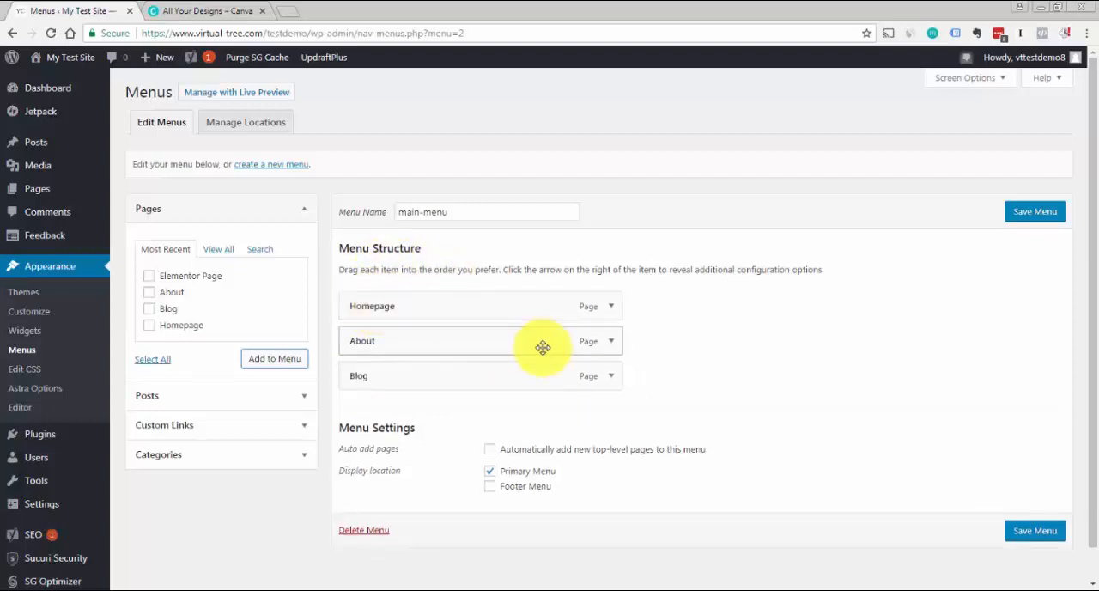
pyautogui.click(612, 307)
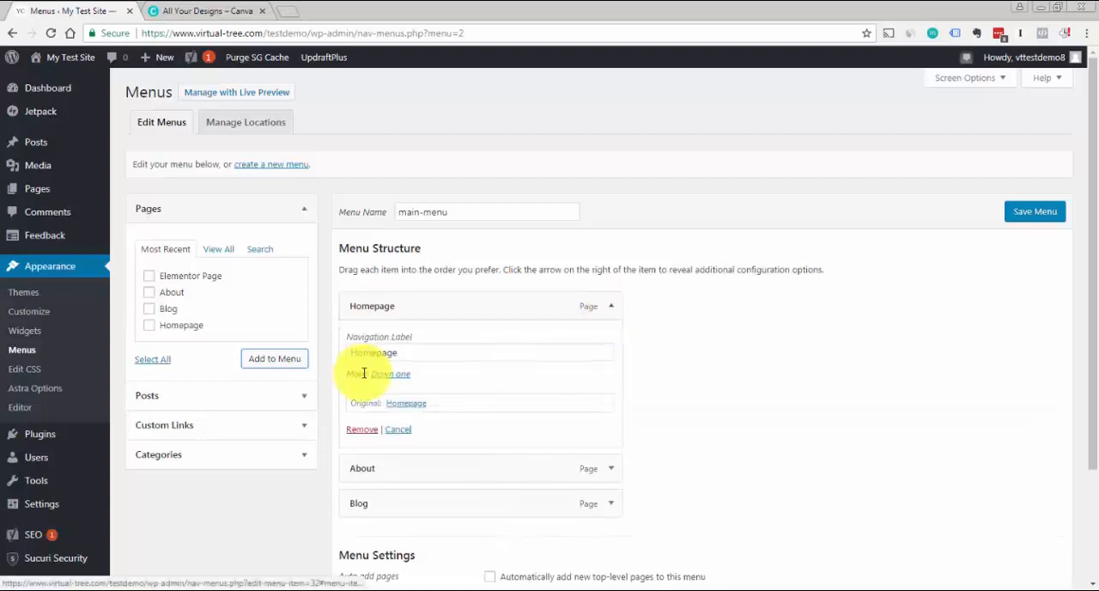
pyautogui.click(422, 353)
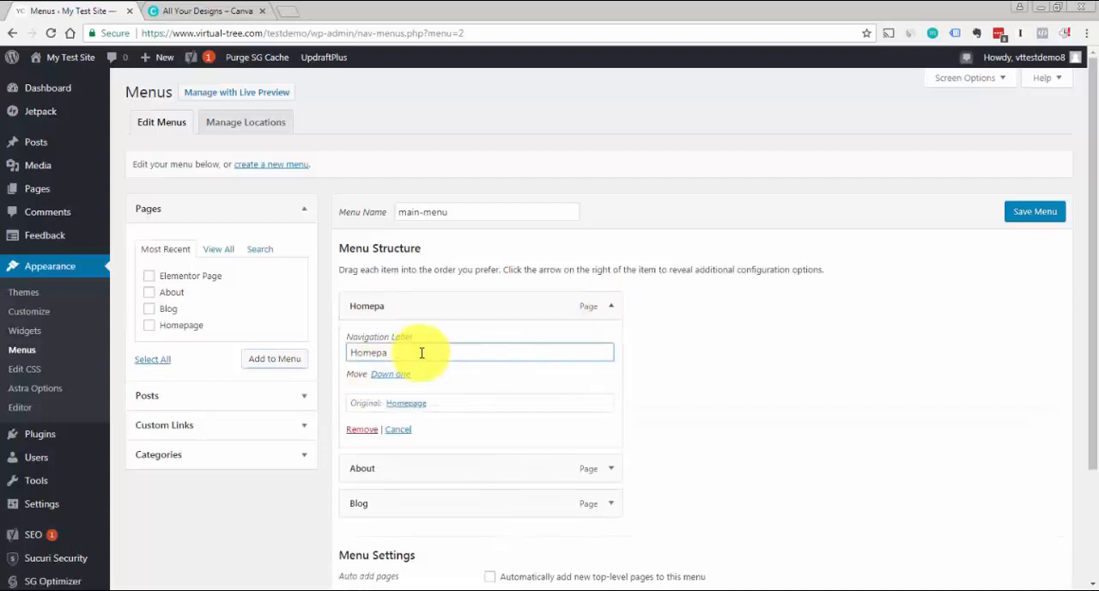
pyautogui.click(610, 311)
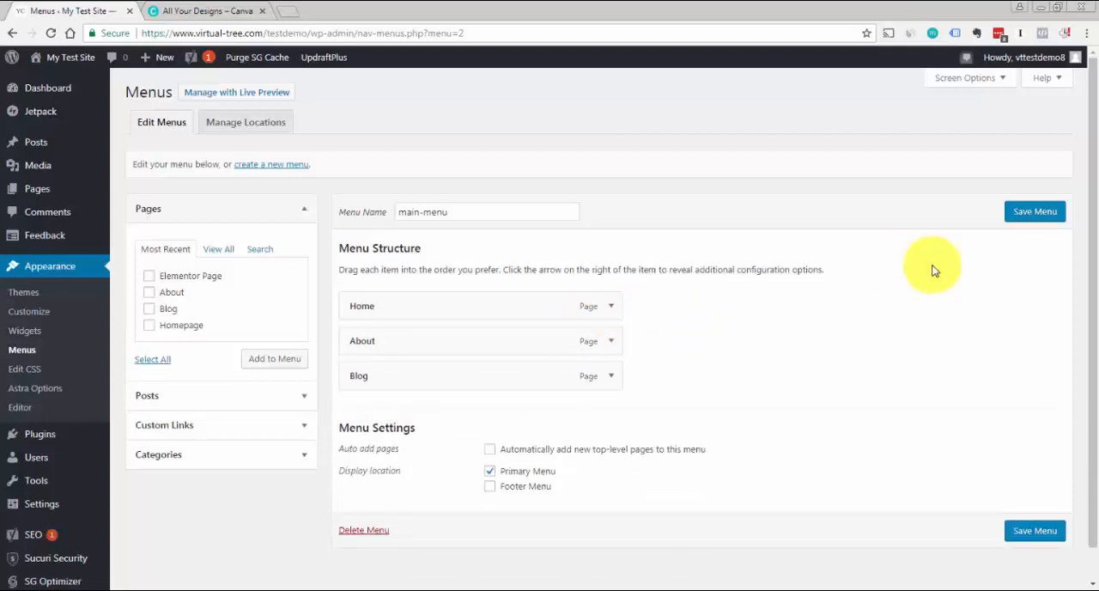
# Add a custom link with the URL # and the link text Link to main-menu, then save the menu
pyautogui.click(277, 216)
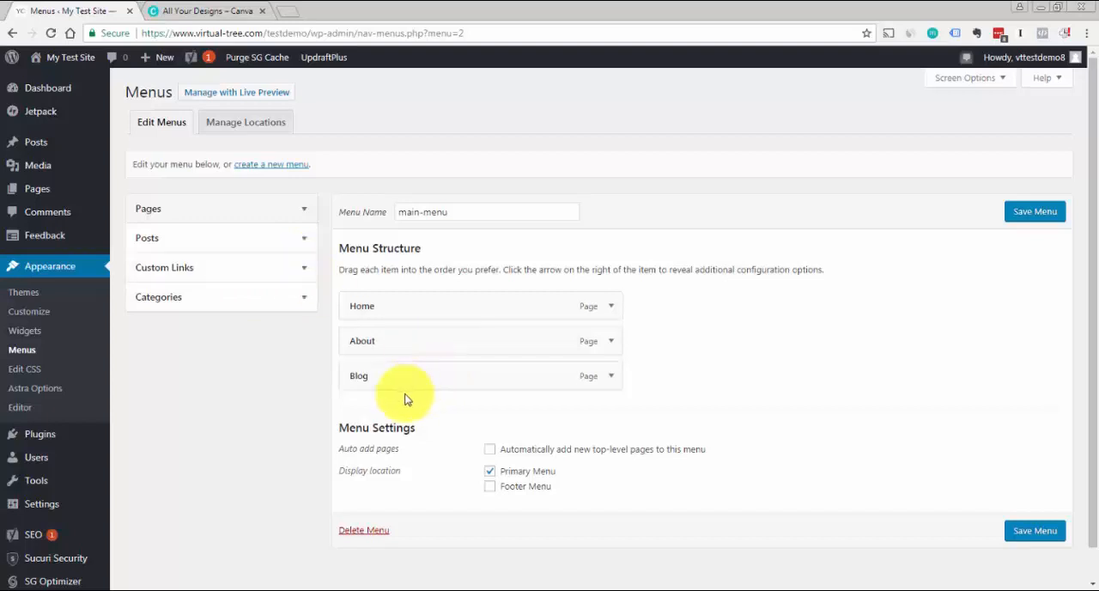
pyautogui.click(305, 272)
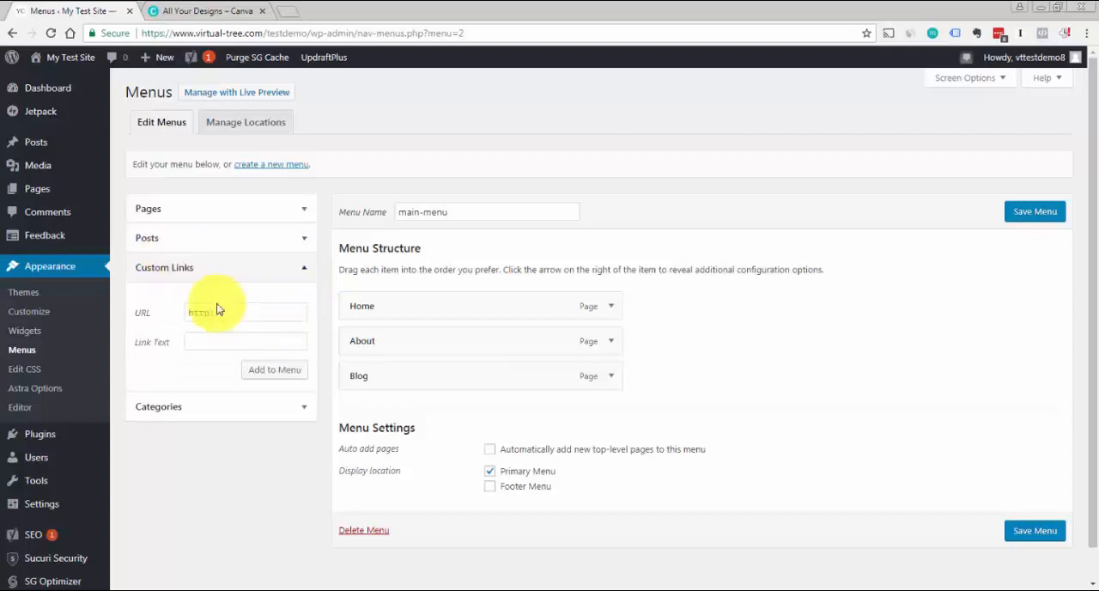
pyautogui.click(256, 314)
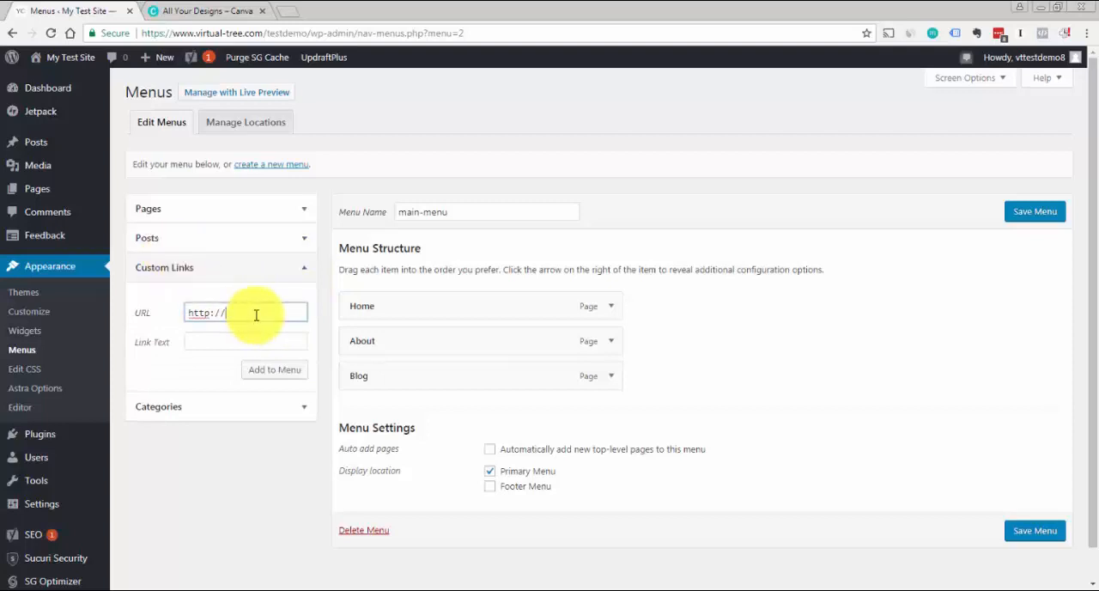
pyautogui.hotkey('ctrl', 'a')
pyautogui.write('#')
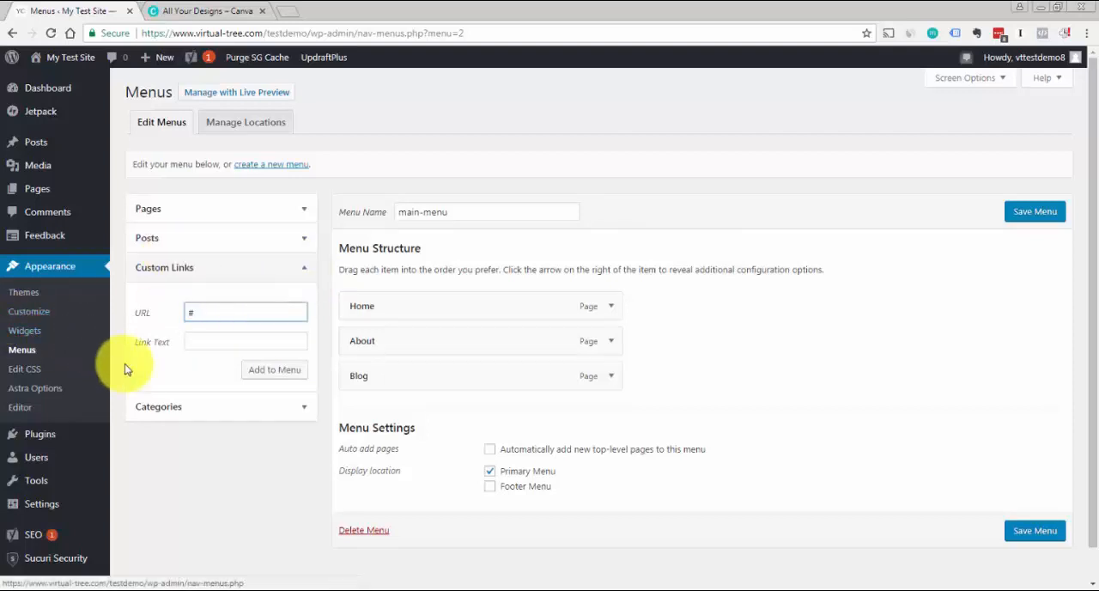
pyautogui.click(207, 342)
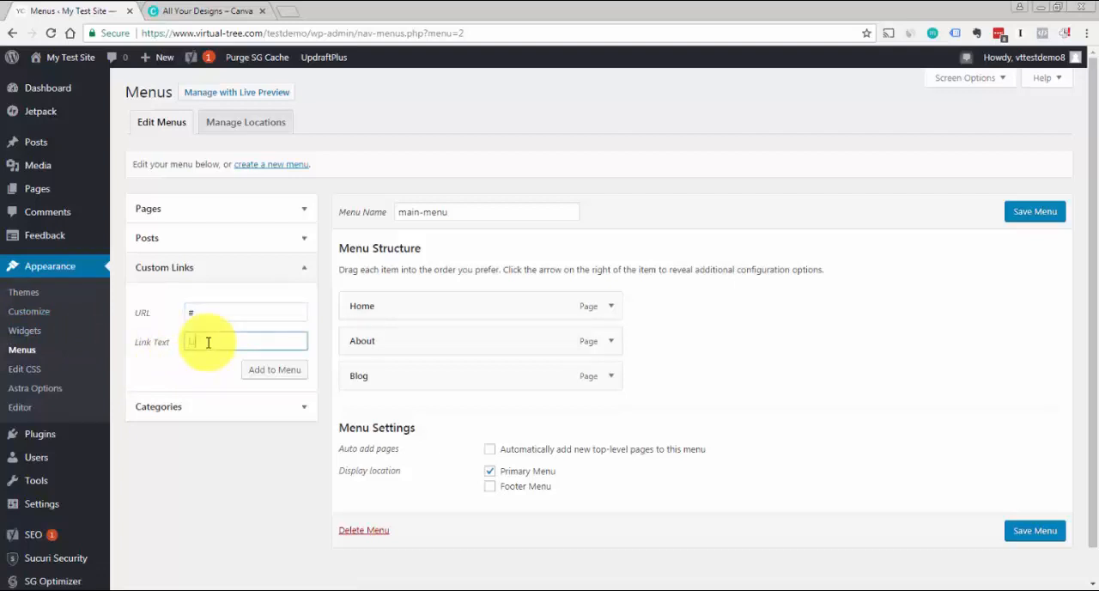
pyautogui.write('Link')
pyautogui.click(288, 369)
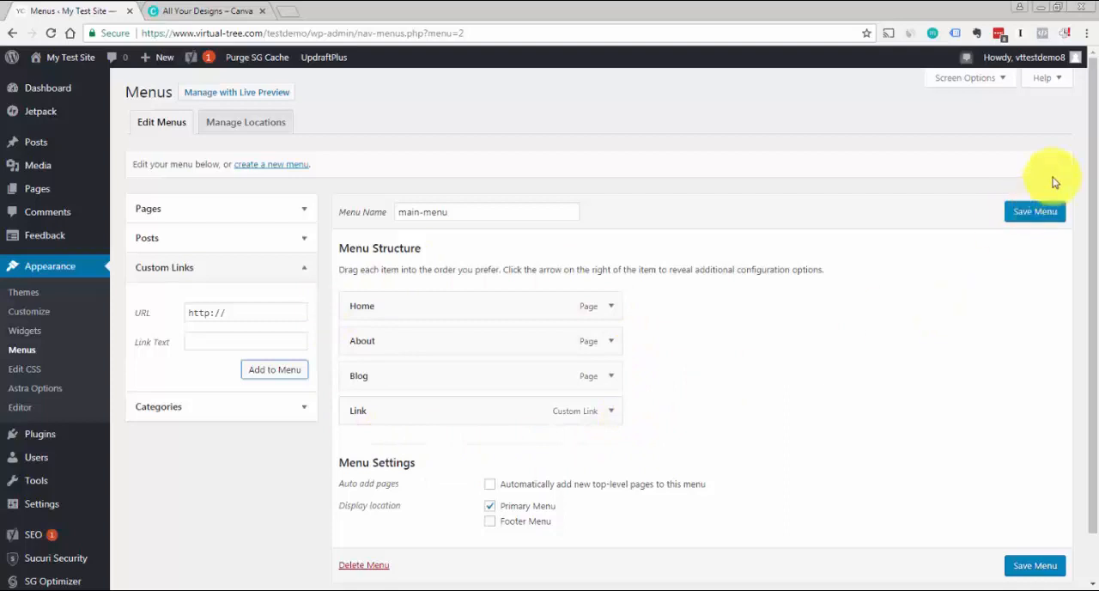
pyautogui.click(1035, 213)
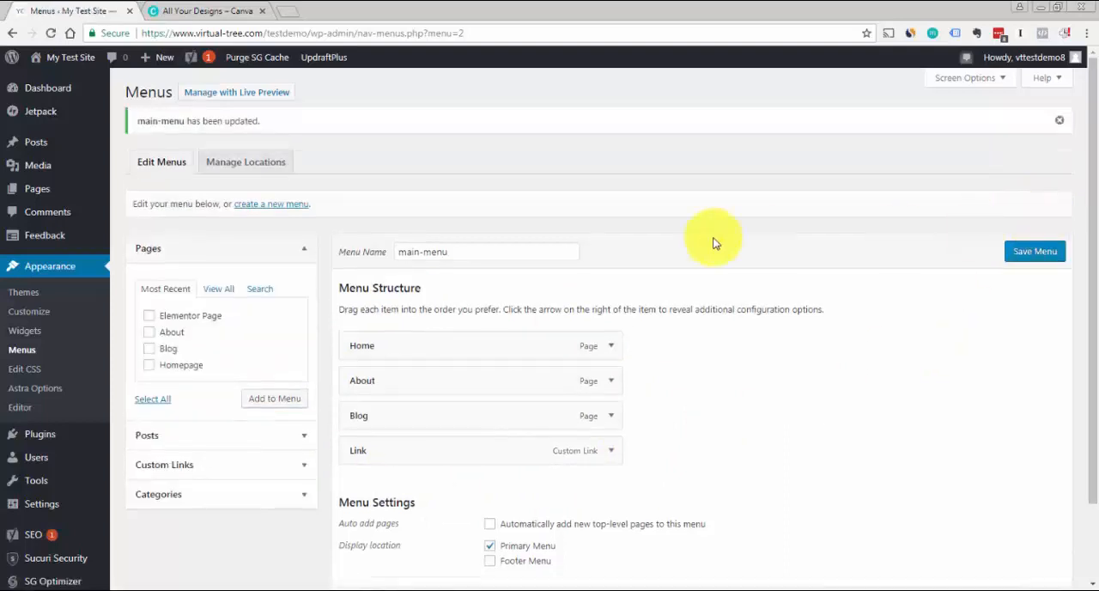
# Open the test site's front end in a new browser tab to check its header menu
pyautogui.moveTo(1090, 263); pyautogui.dragTo(1096, 338)
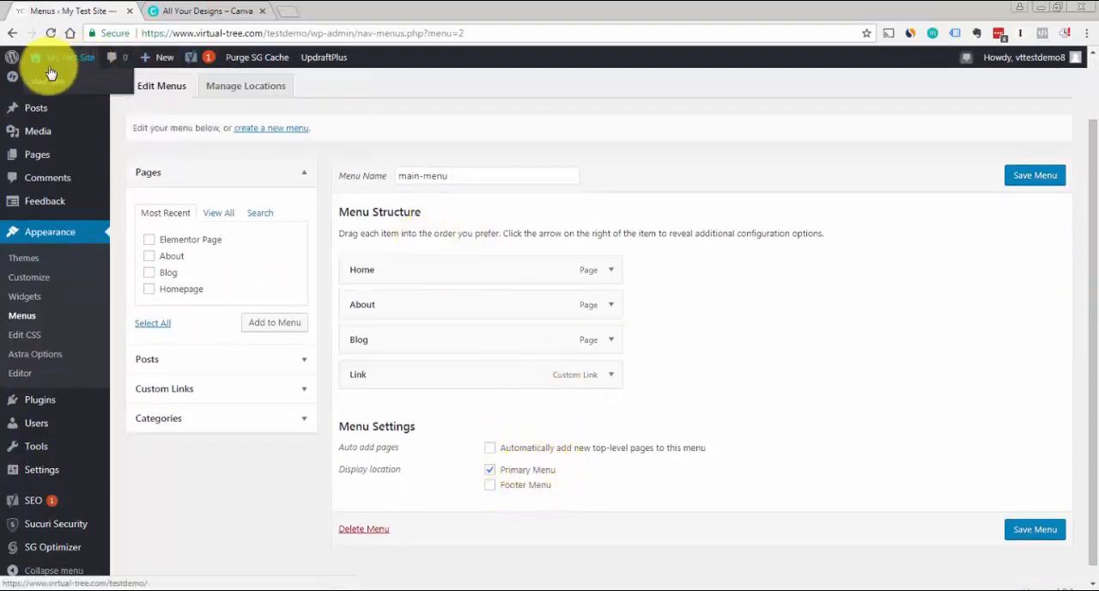
pyautogui.rightClick(48, 79)
pyautogui.click(62, 91)
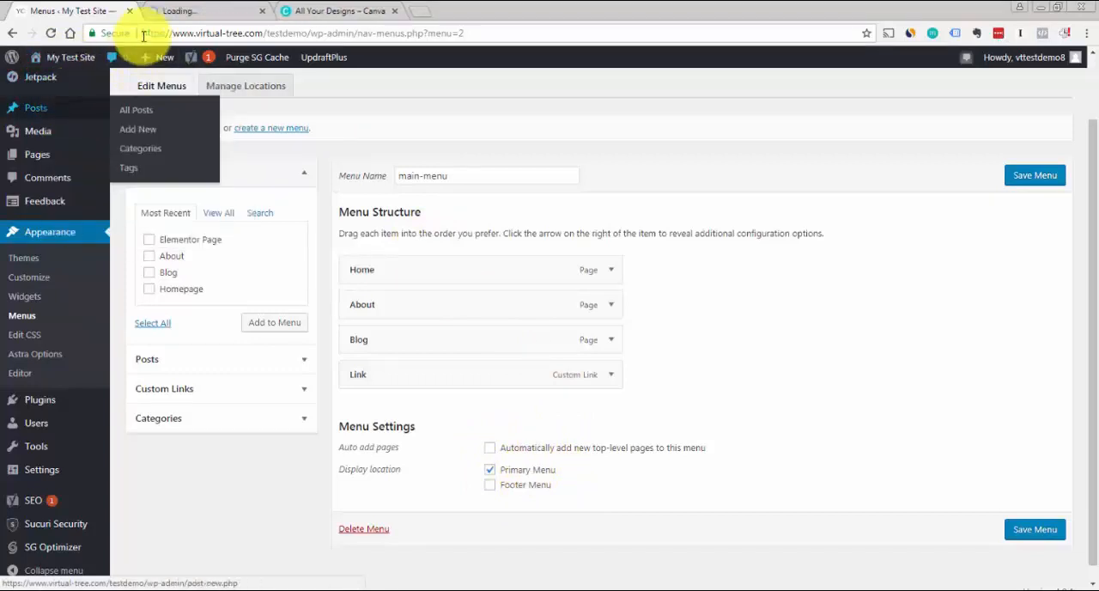
pyautogui.click(163, 10)
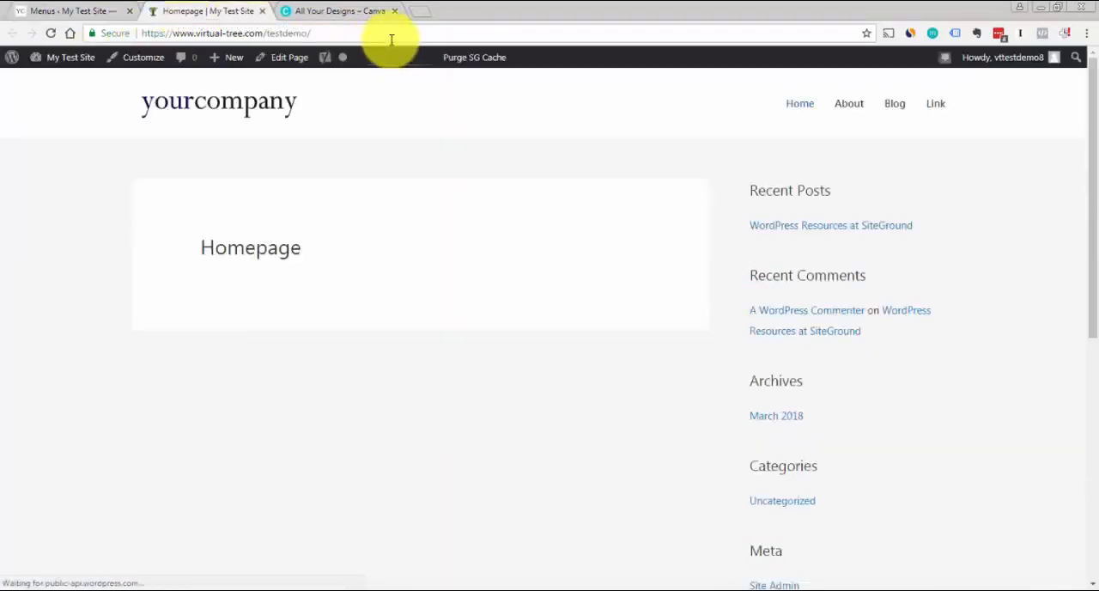
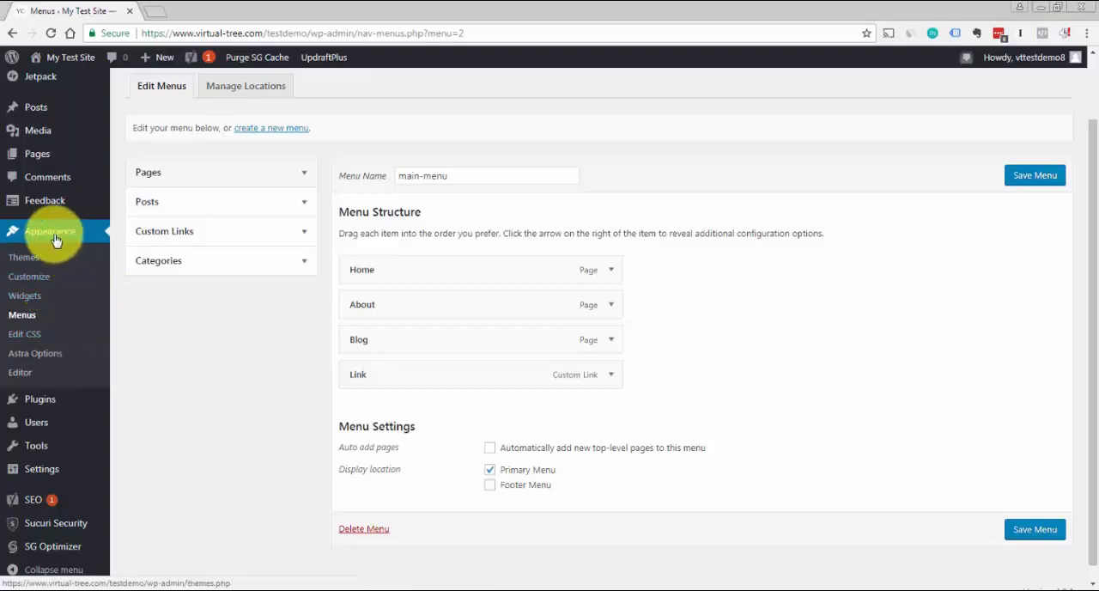
# Open the theme customizer and go to the Container settings of the site layout
pyautogui.click(43, 273)
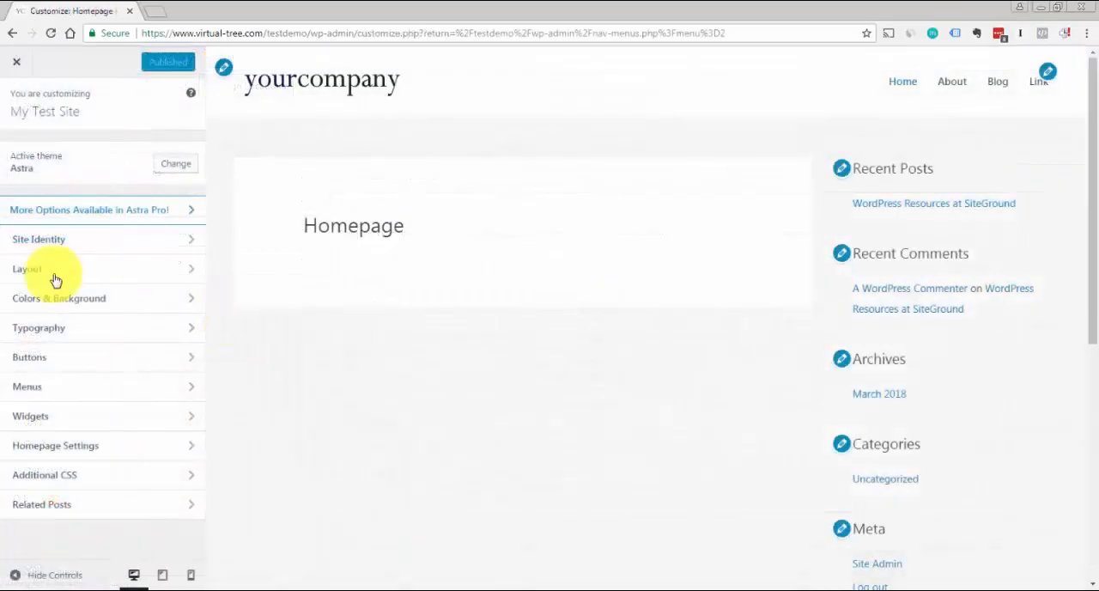
pyautogui.click(27, 273)
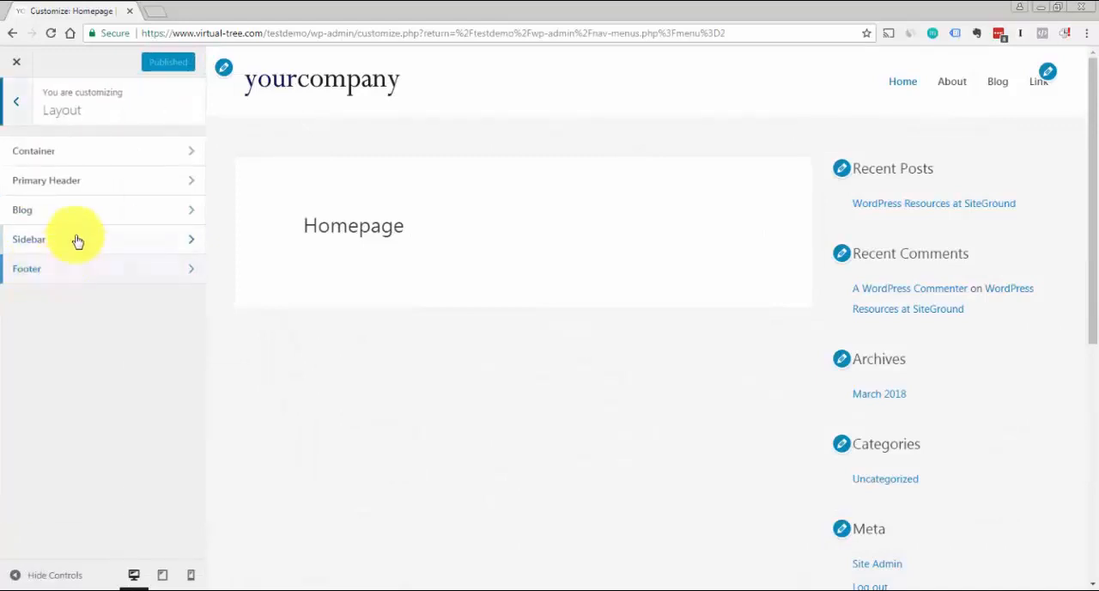
pyautogui.click(49, 160)
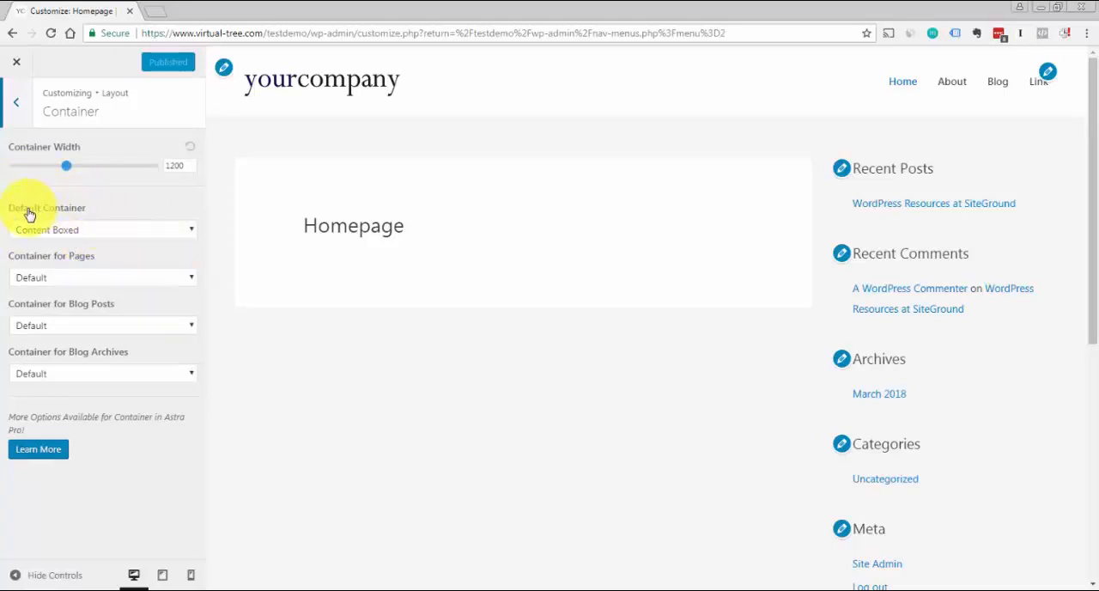
pyautogui.click(192, 231)
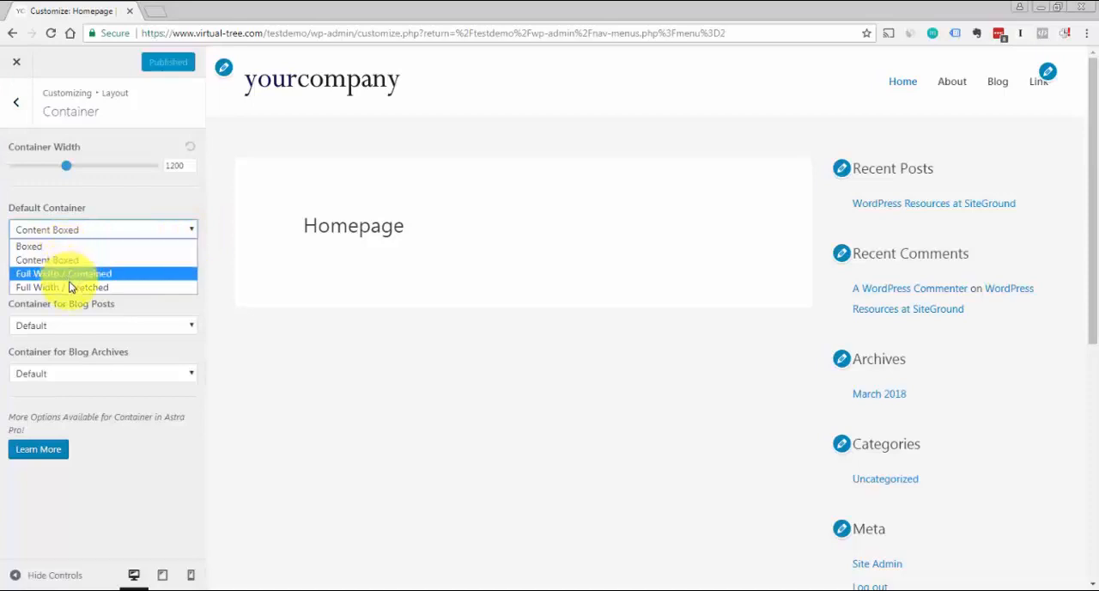
pyautogui.click(125, 197)
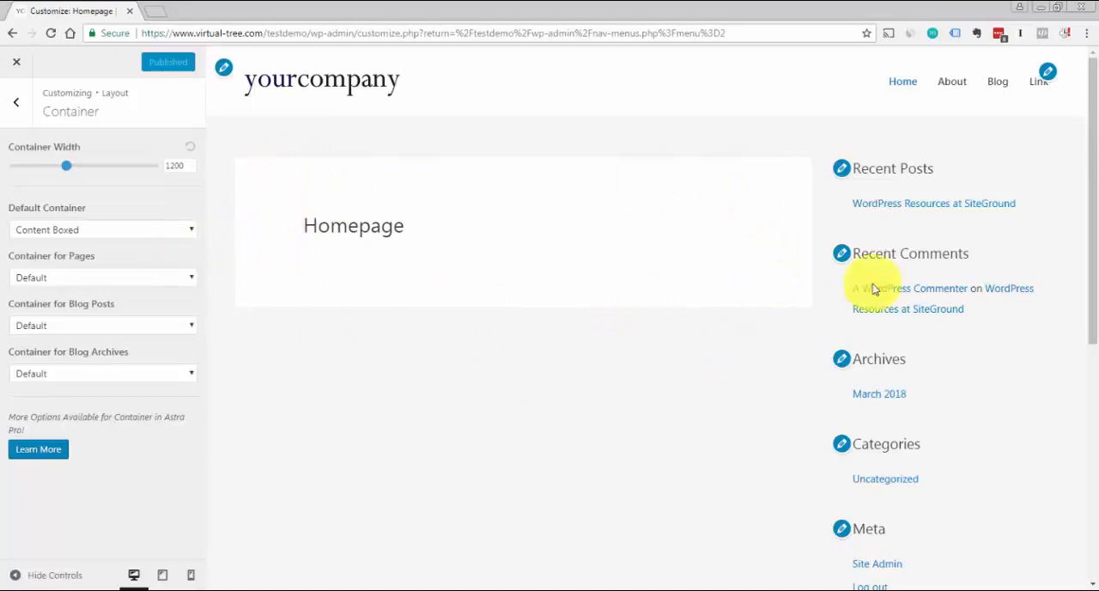
pyautogui.click(193, 230)
pyautogui.click(403, 182)
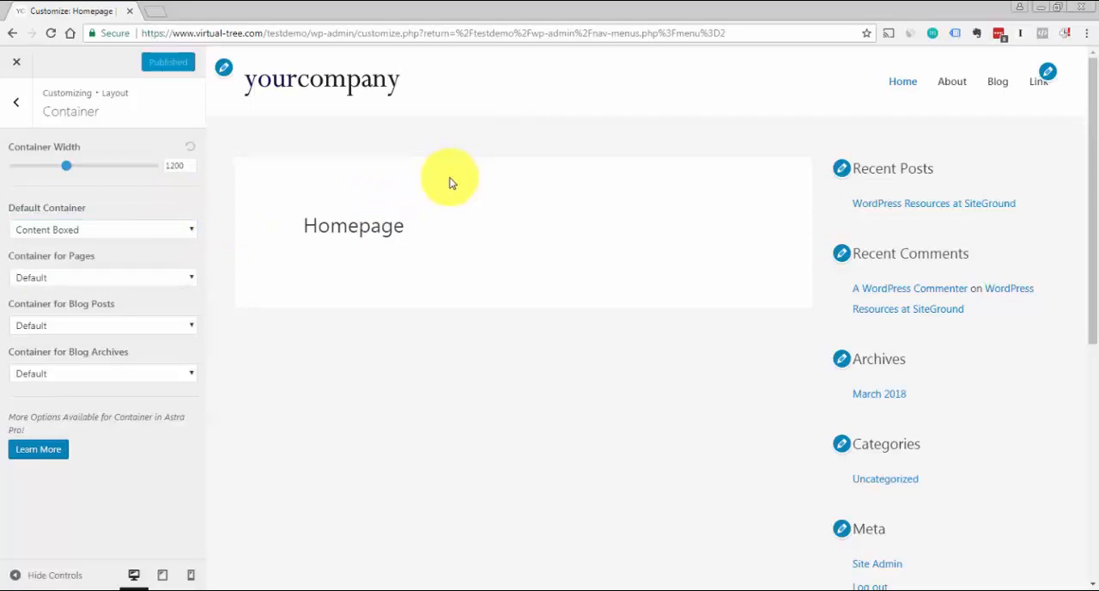
# Try the Boxed and Full Width / Contained options as the default container
pyautogui.click(193, 230)
pyautogui.click(73, 247)
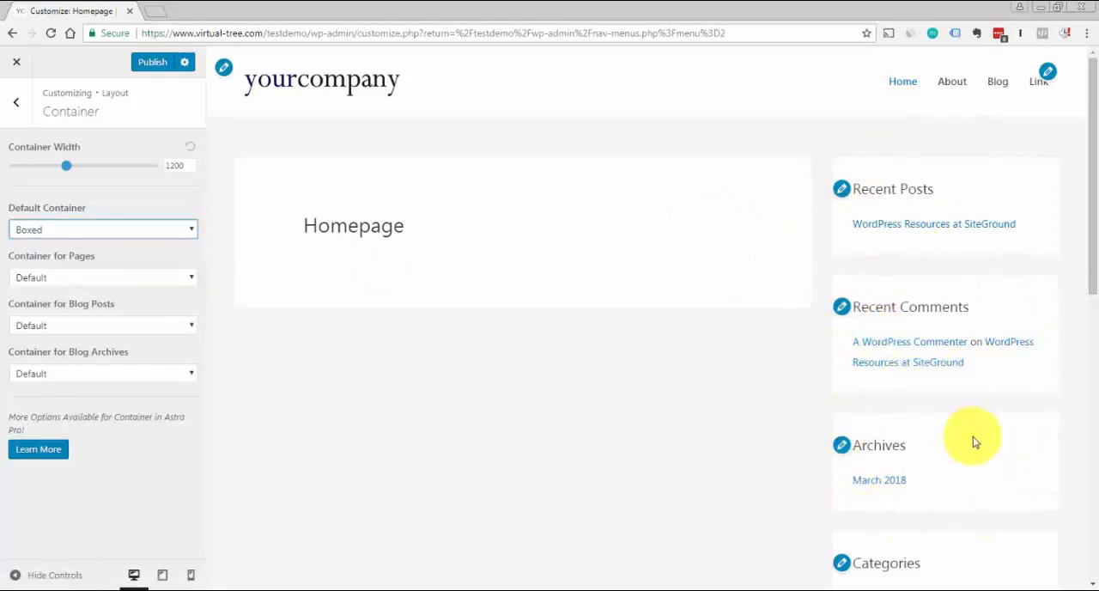
pyautogui.click(192, 231)
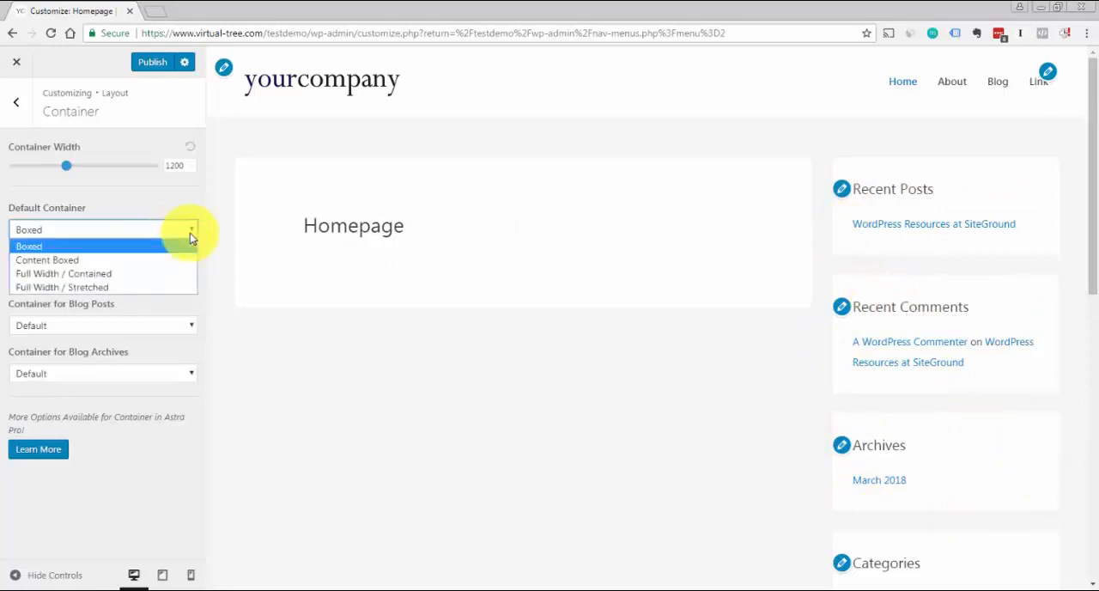
pyautogui.click(157, 272)
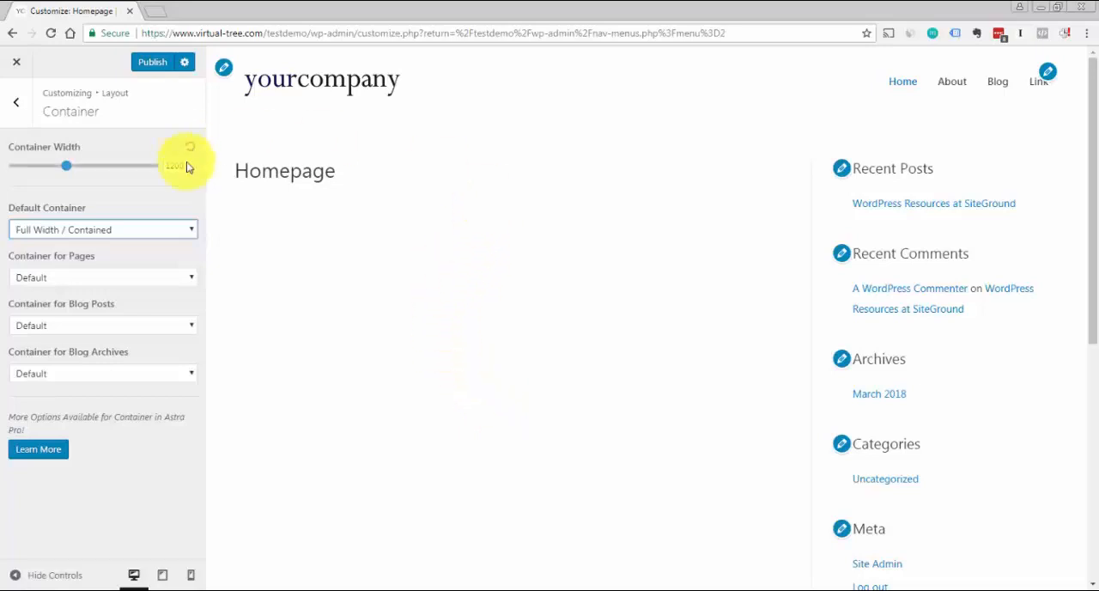
# Set the default container to Full Width / Stretched
pyautogui.click(191, 242)
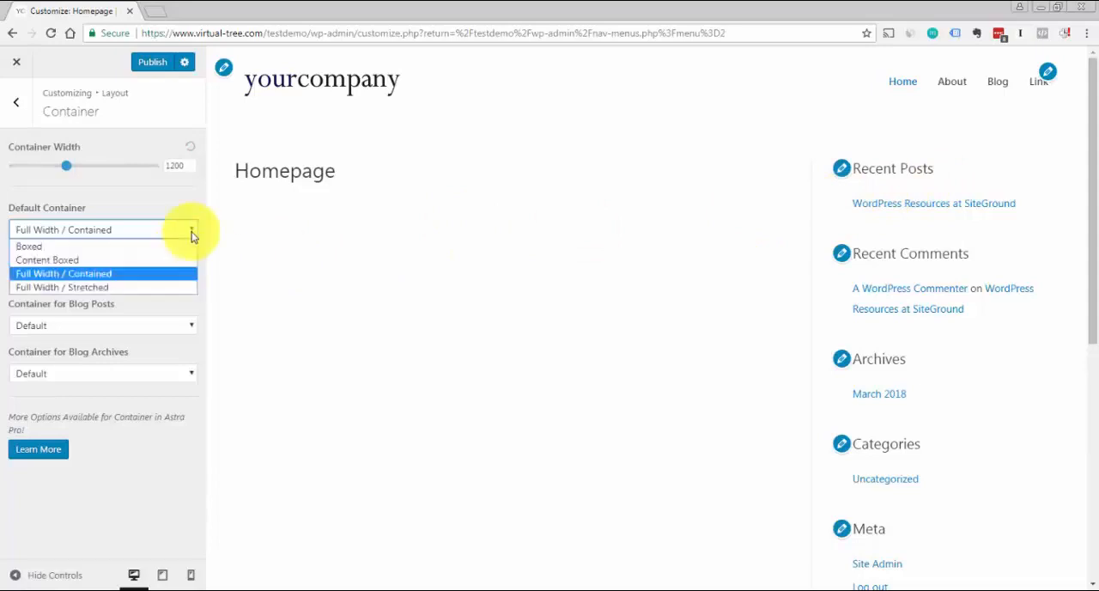
pyautogui.click(117, 287)
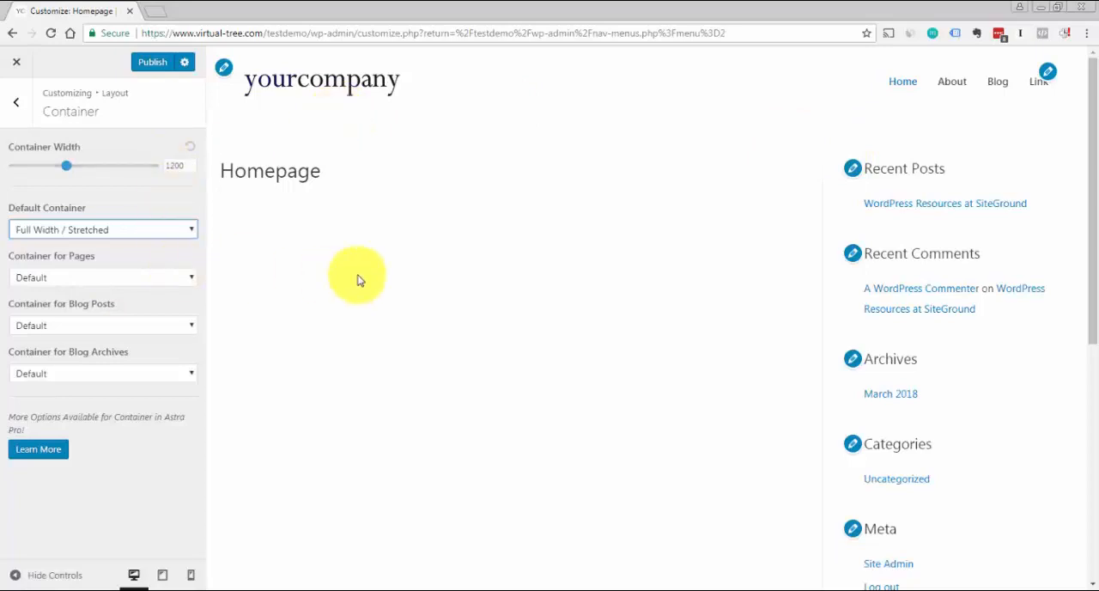
pyautogui.click(190, 230)
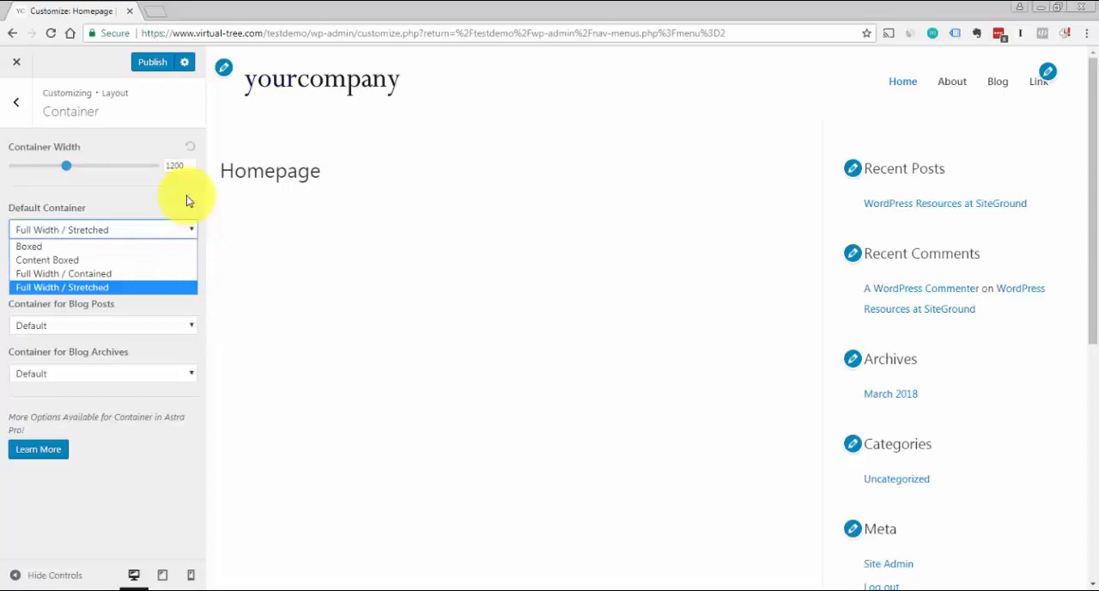
pyautogui.click(187, 200)
pyautogui.click(191, 232)
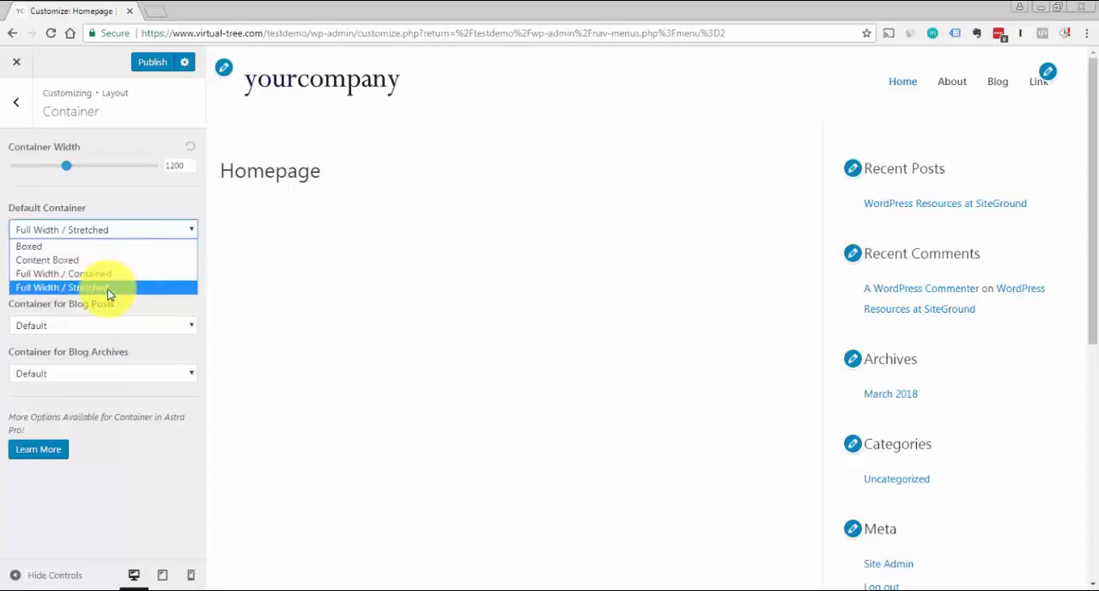
pyautogui.click(160, 199)
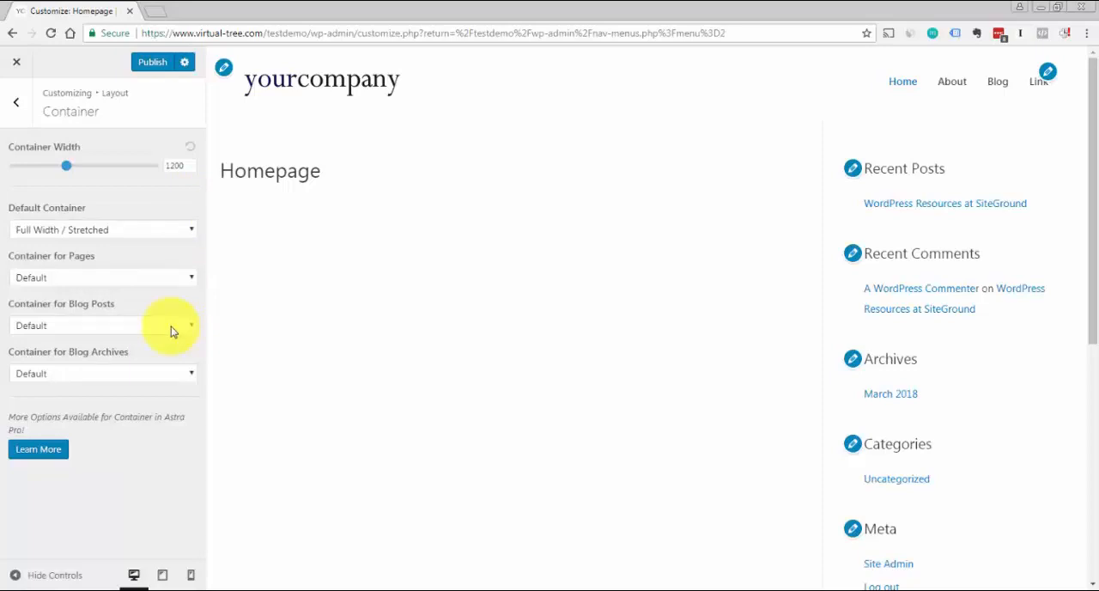
pyautogui.click(190, 276)
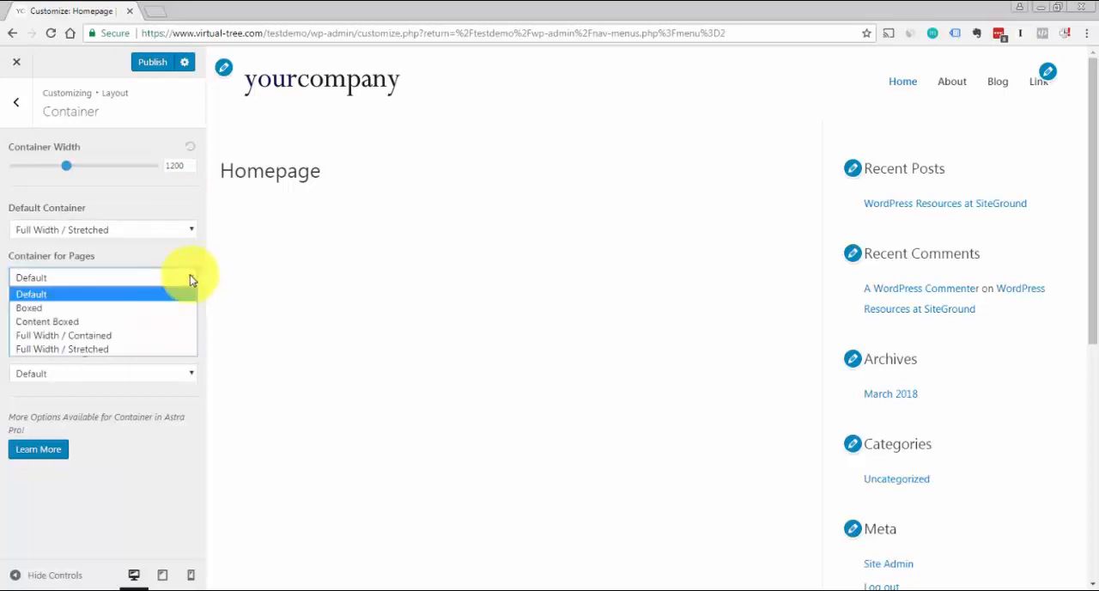
pyautogui.click(190, 277)
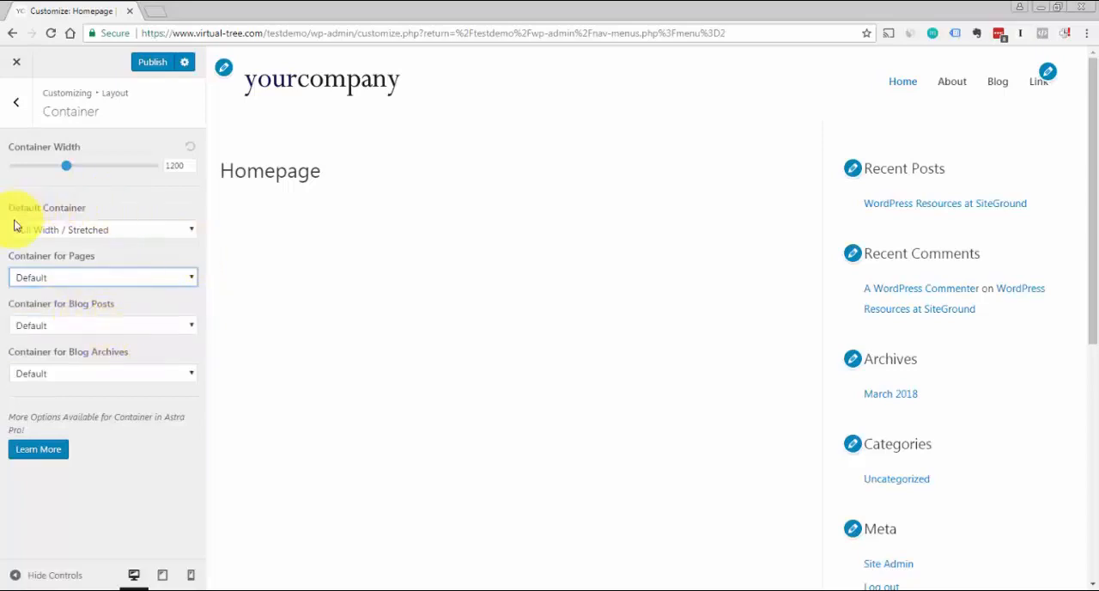
pyautogui.click(342, 230)
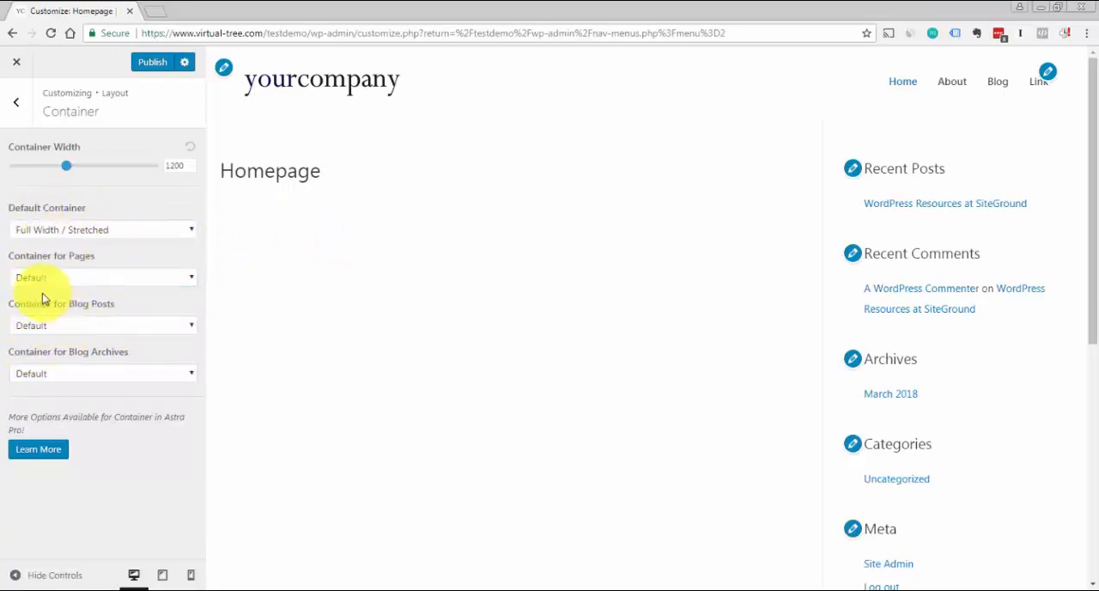
pyautogui.click(190, 326)
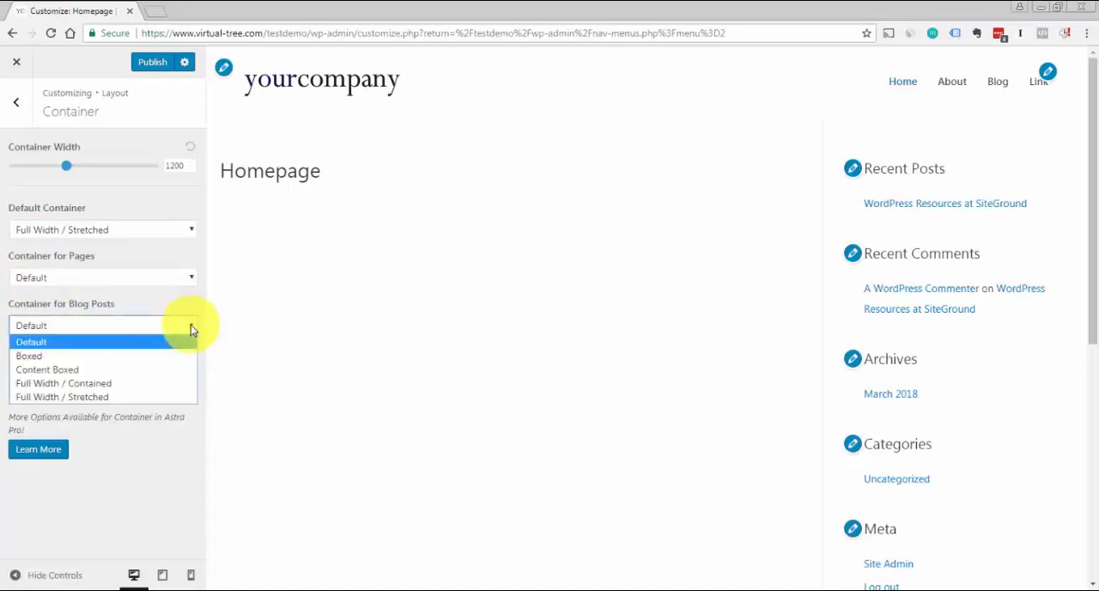
pyautogui.click(197, 303)
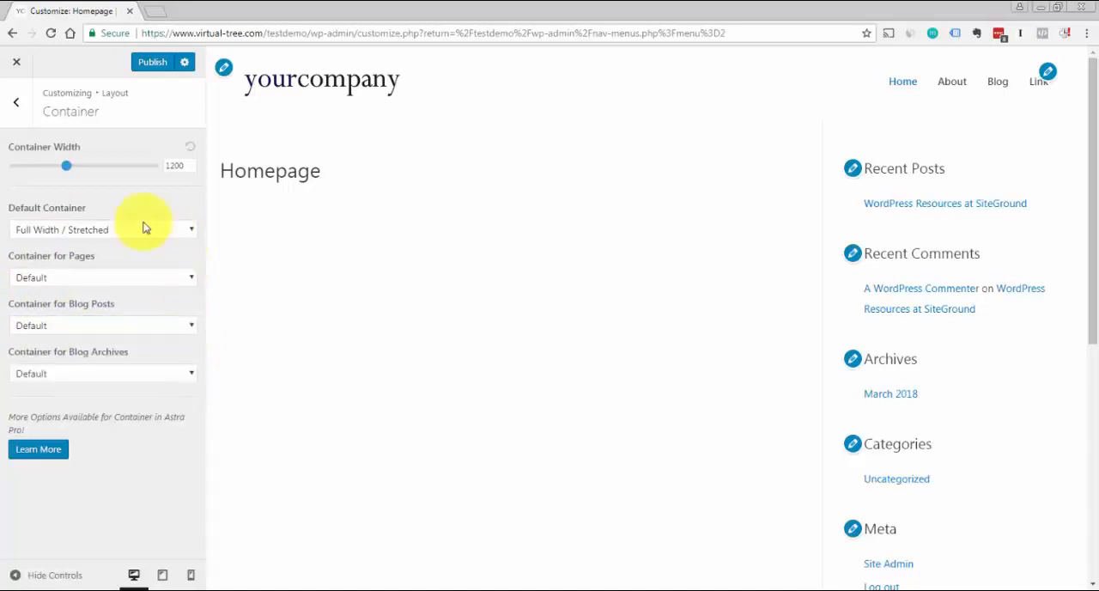
# In the Sidebar layout settings, try Left Sidebar as the default layout and settle on No Sidebar
pyautogui.click(15, 106)
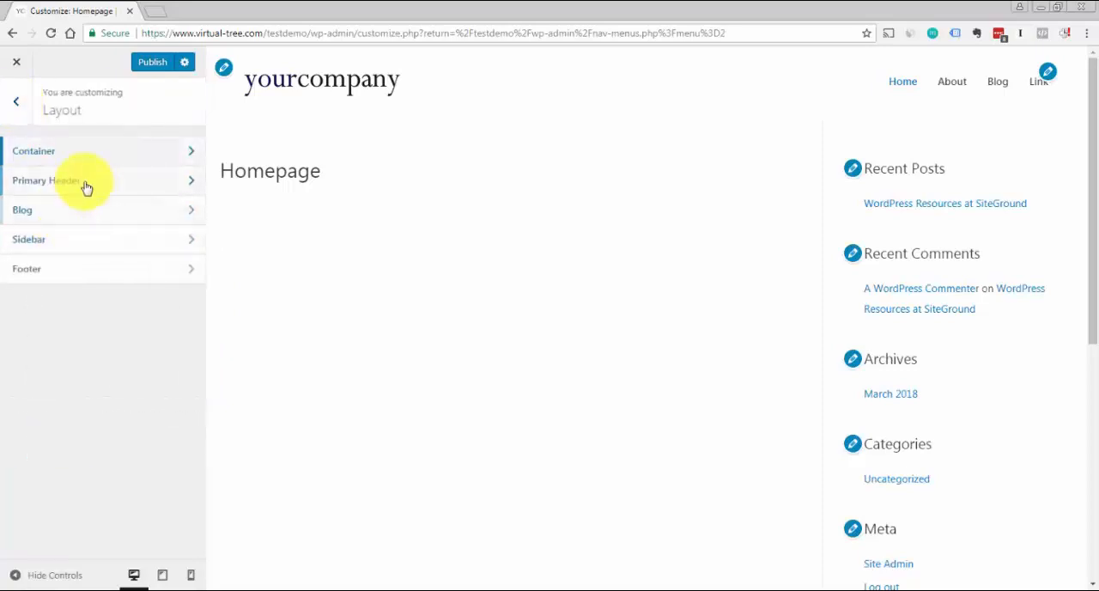
pyautogui.click(37, 240)
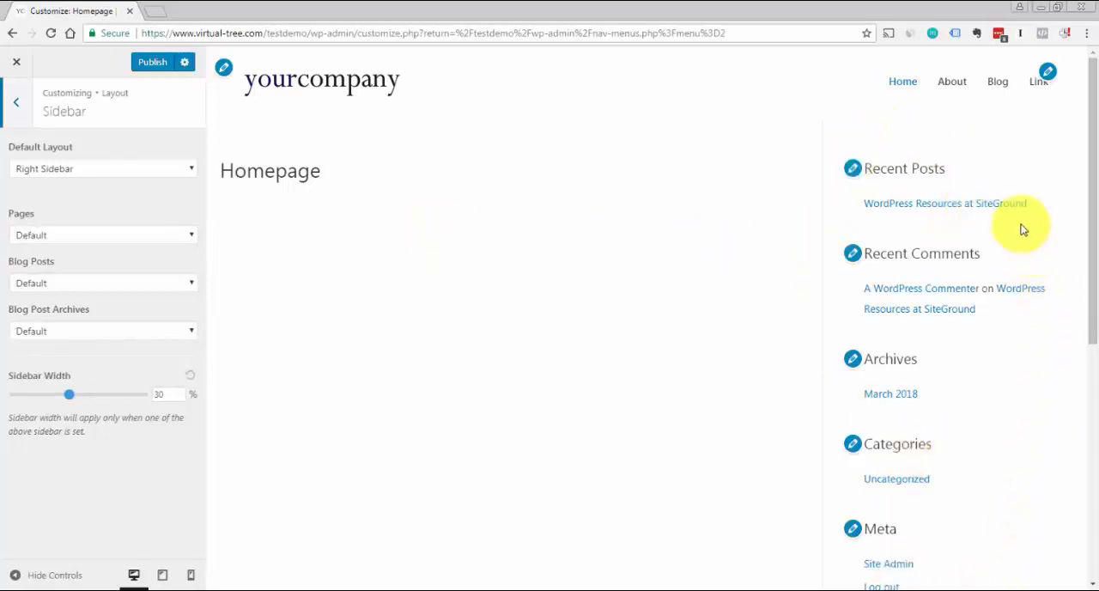
pyautogui.click(197, 175)
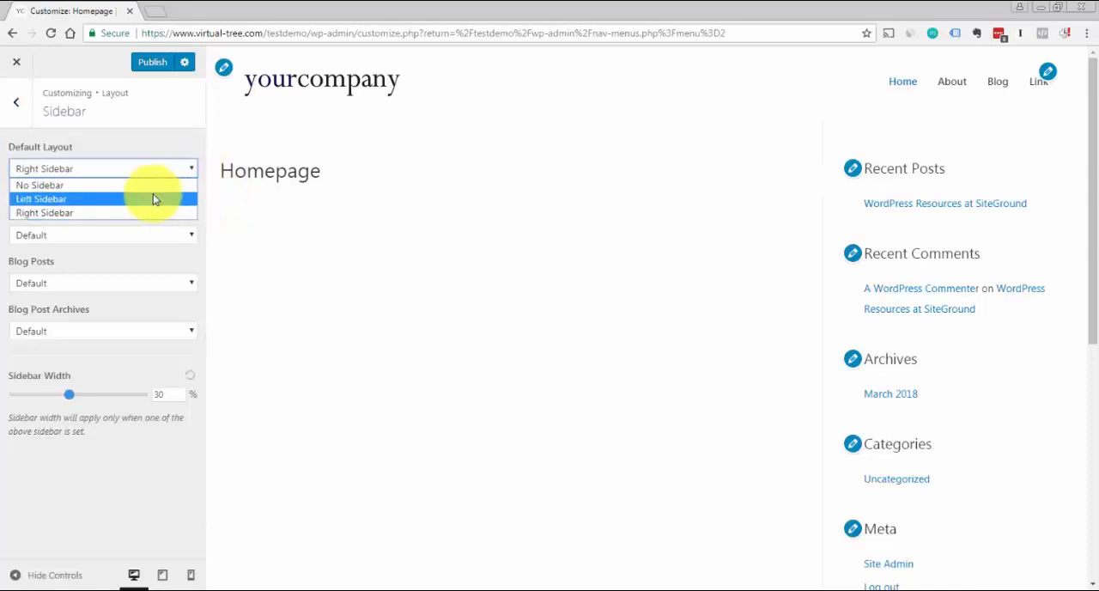
pyautogui.click(155, 199)
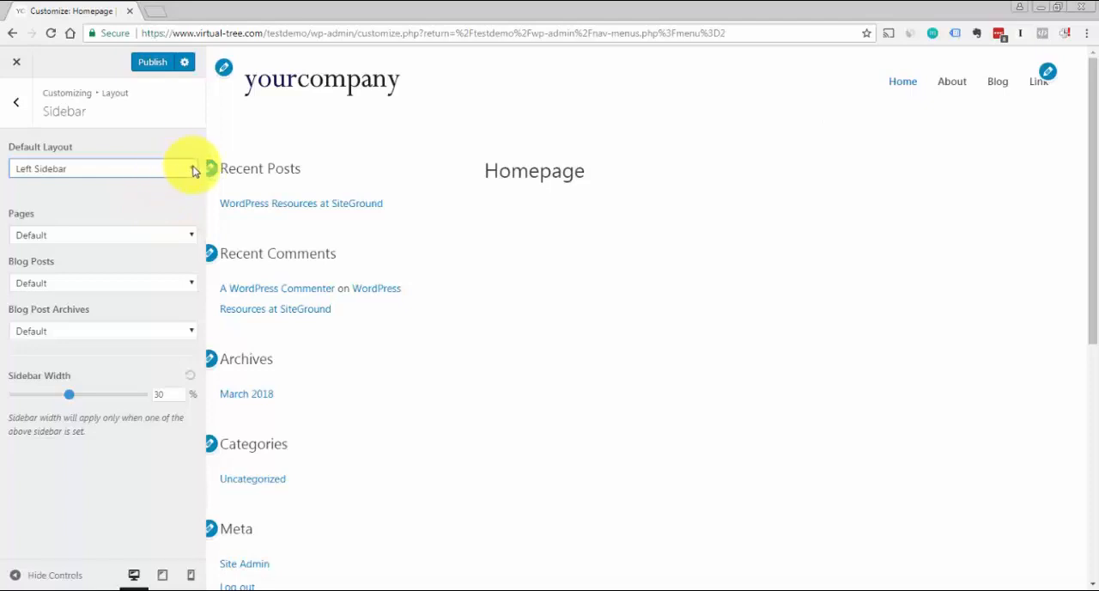
pyautogui.click(191, 170)
pyautogui.click(156, 187)
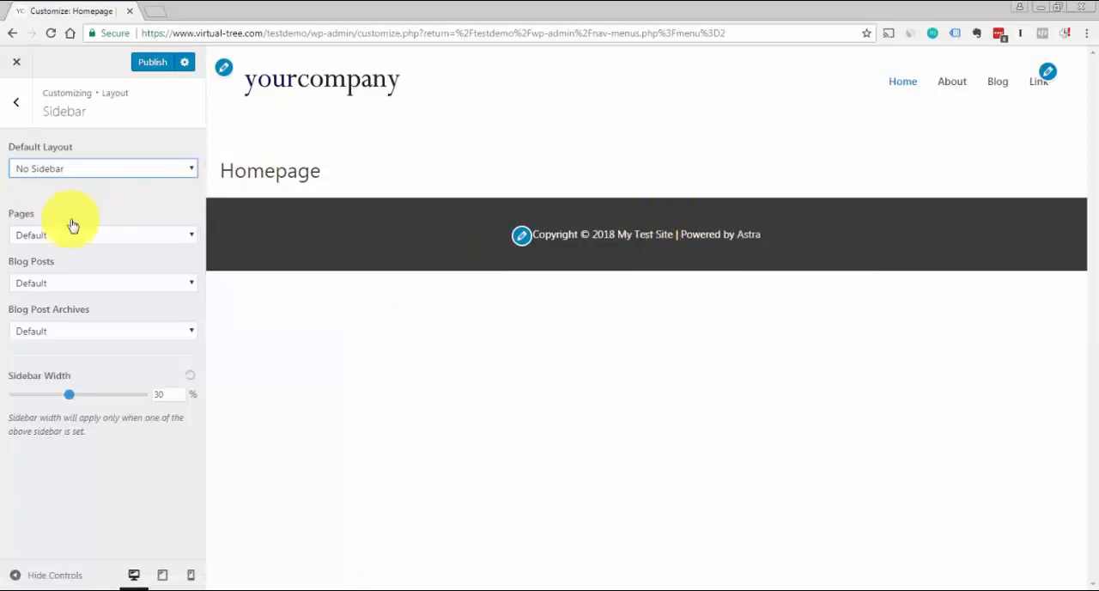
pyautogui.click(192, 172)
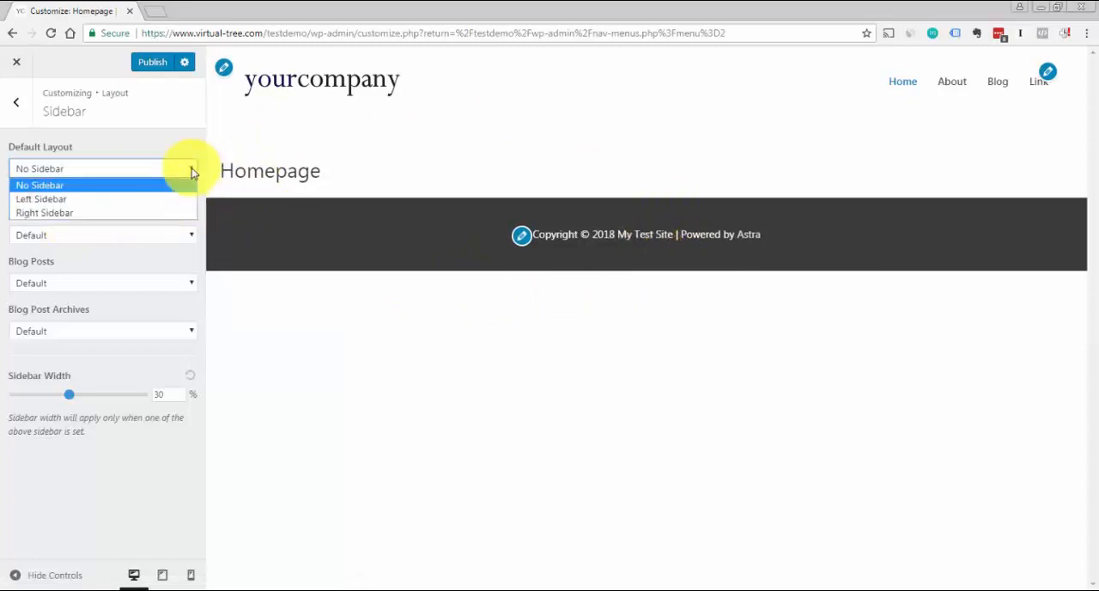
pyautogui.click(74, 184)
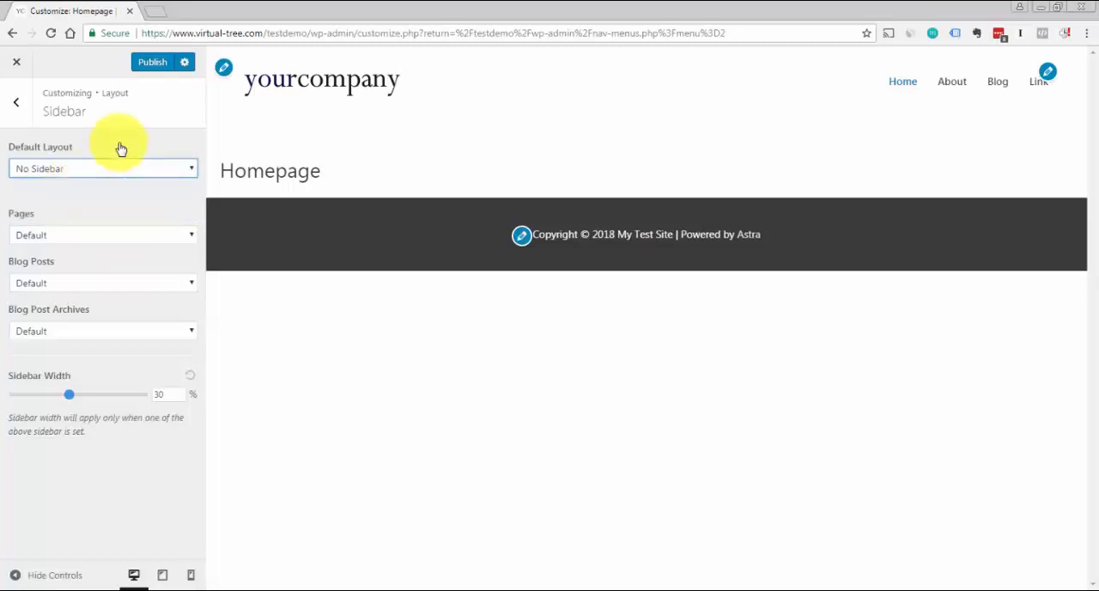
# Set the sidebar layout for both blog posts and blog post archives to Right Sidebar
pyautogui.click(113, 237)
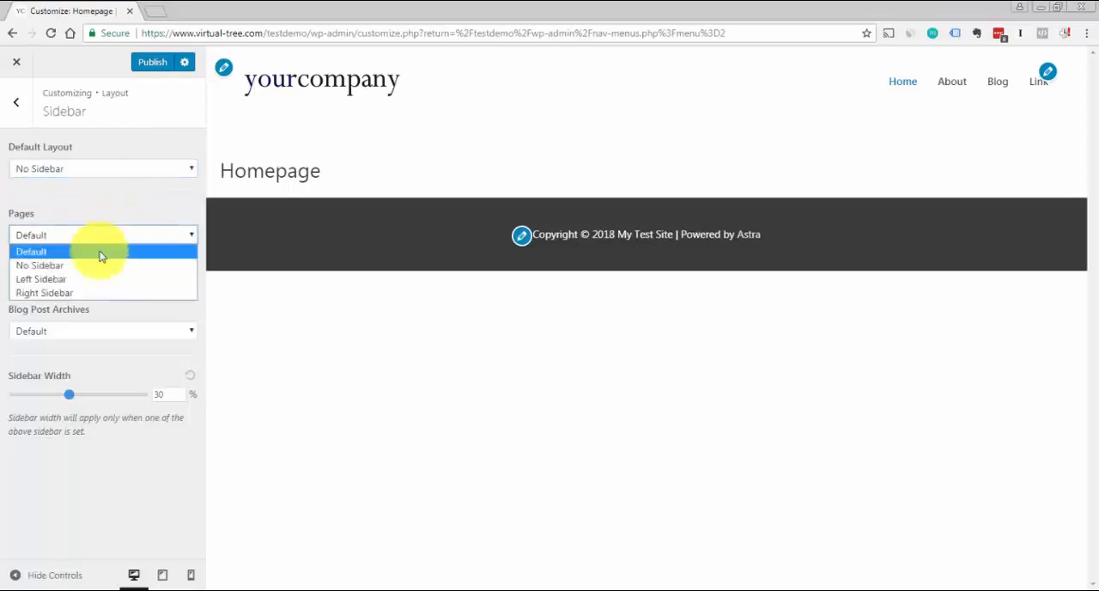
pyautogui.click(117, 203)
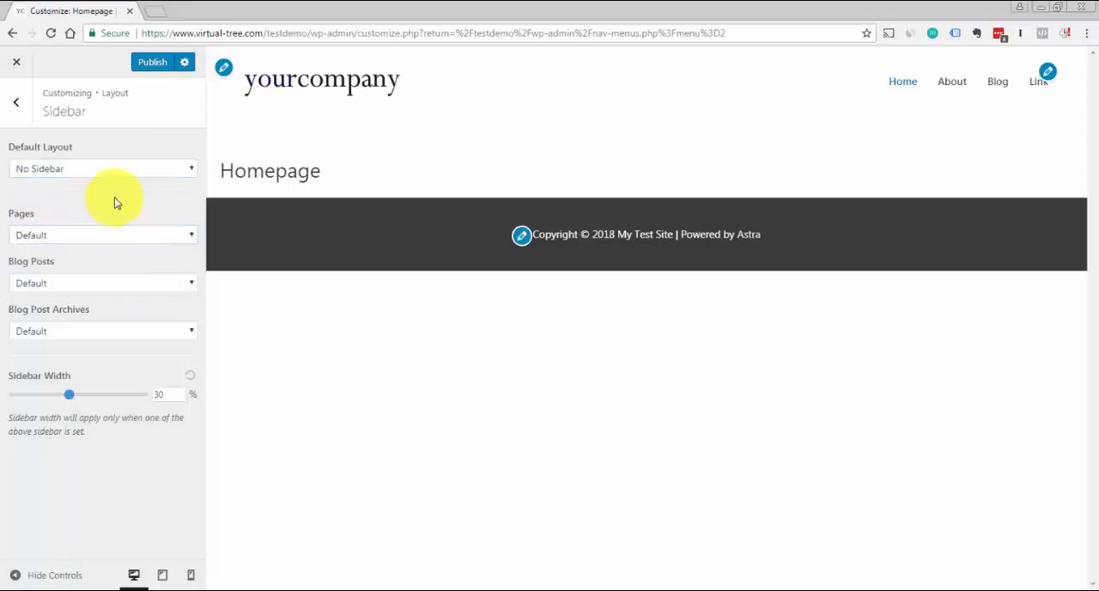
pyautogui.click(185, 285)
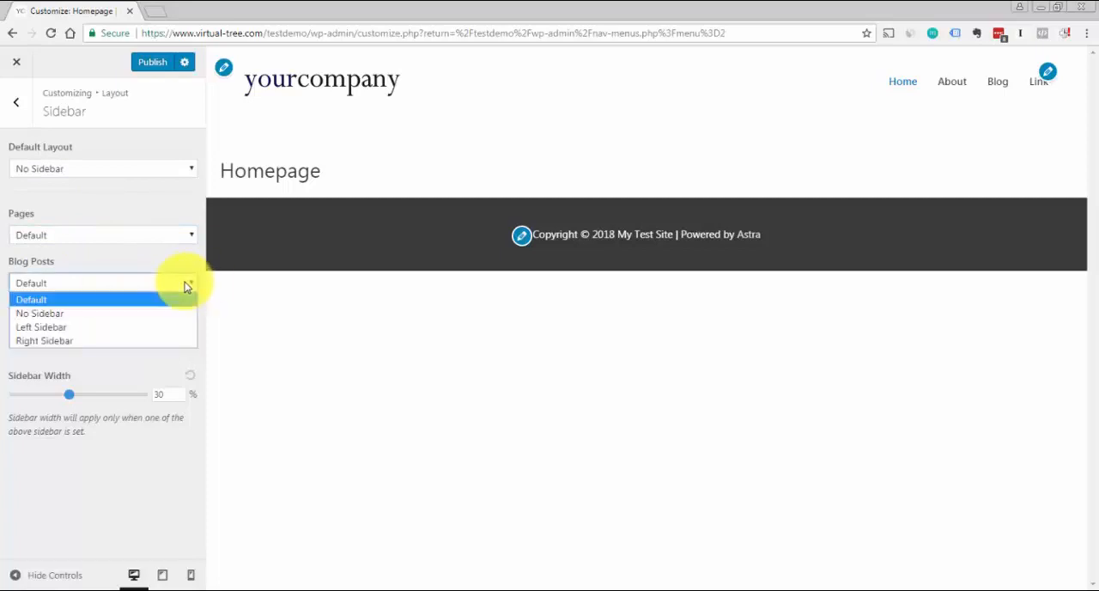
pyautogui.click(137, 341)
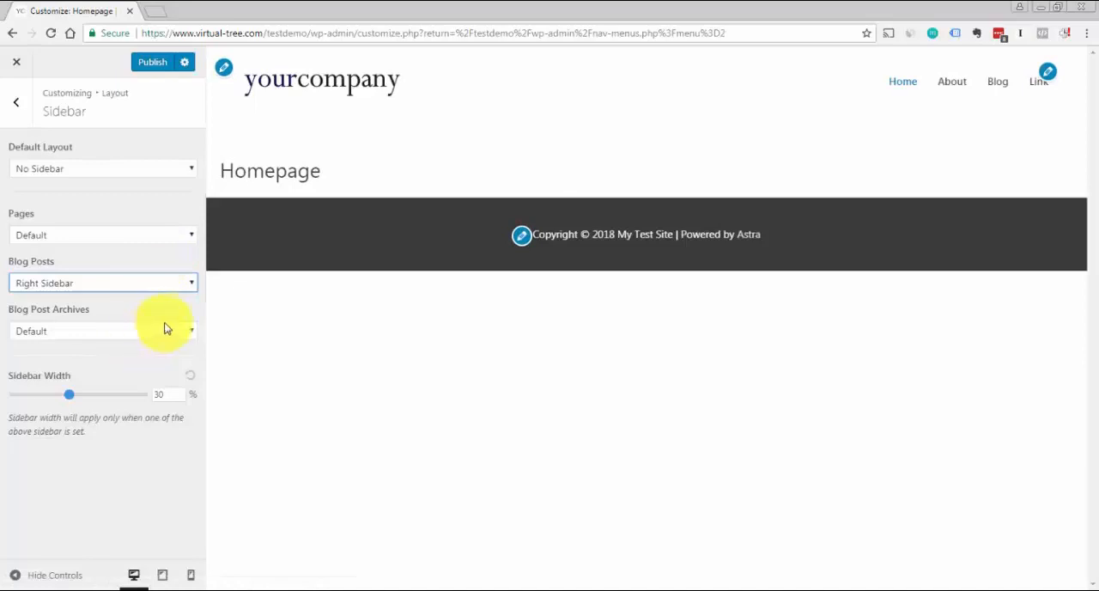
pyautogui.click(190, 335)
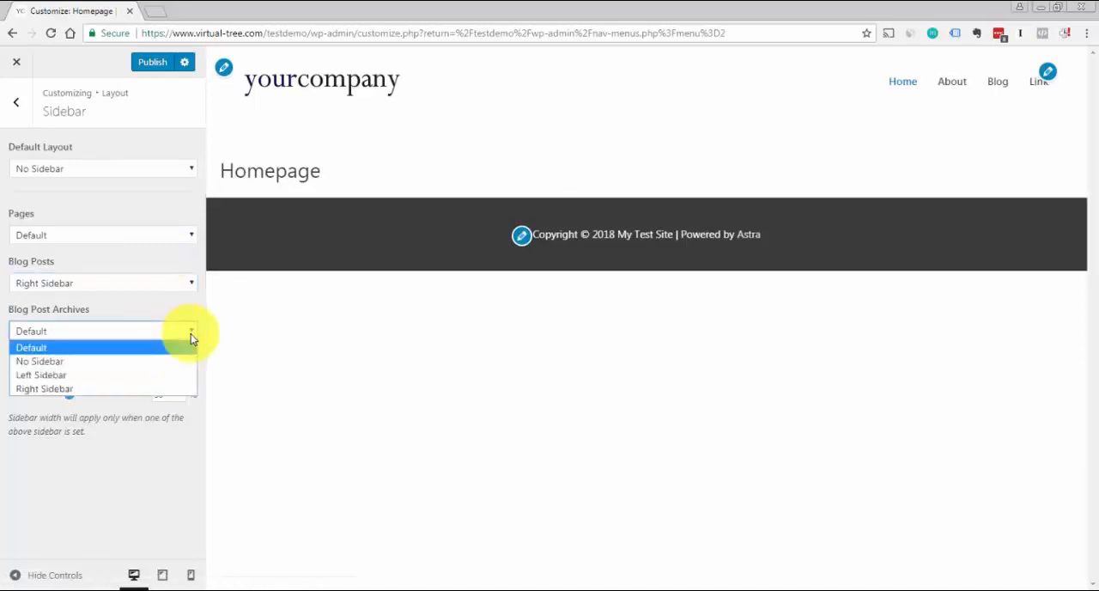
pyautogui.click(146, 388)
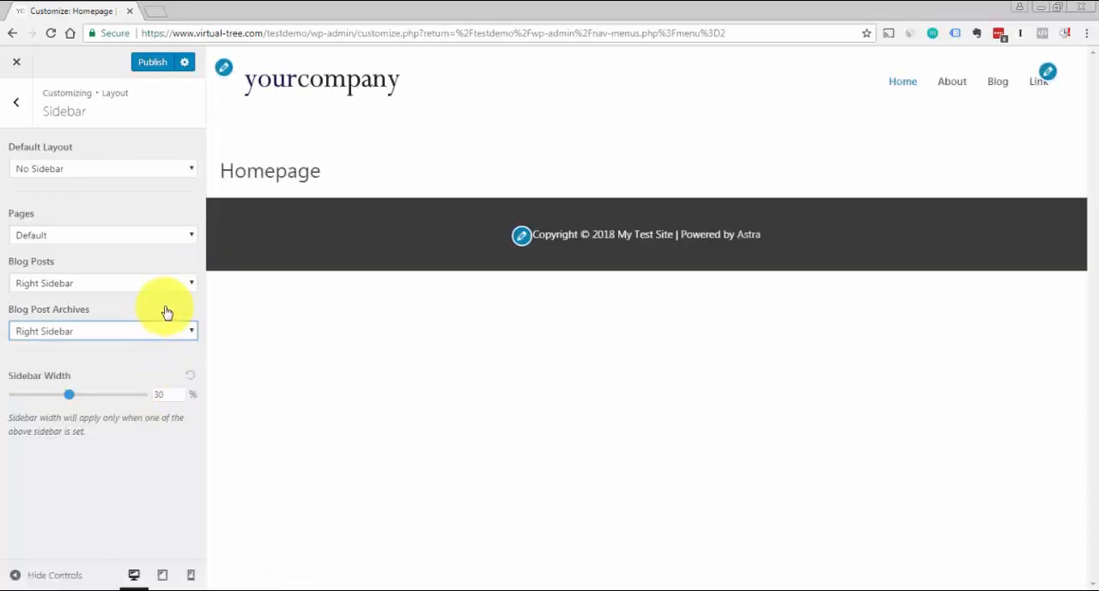
# Leave the Sidebar settings and publish the container and sidebar layout changes
pyautogui.click(18, 105)
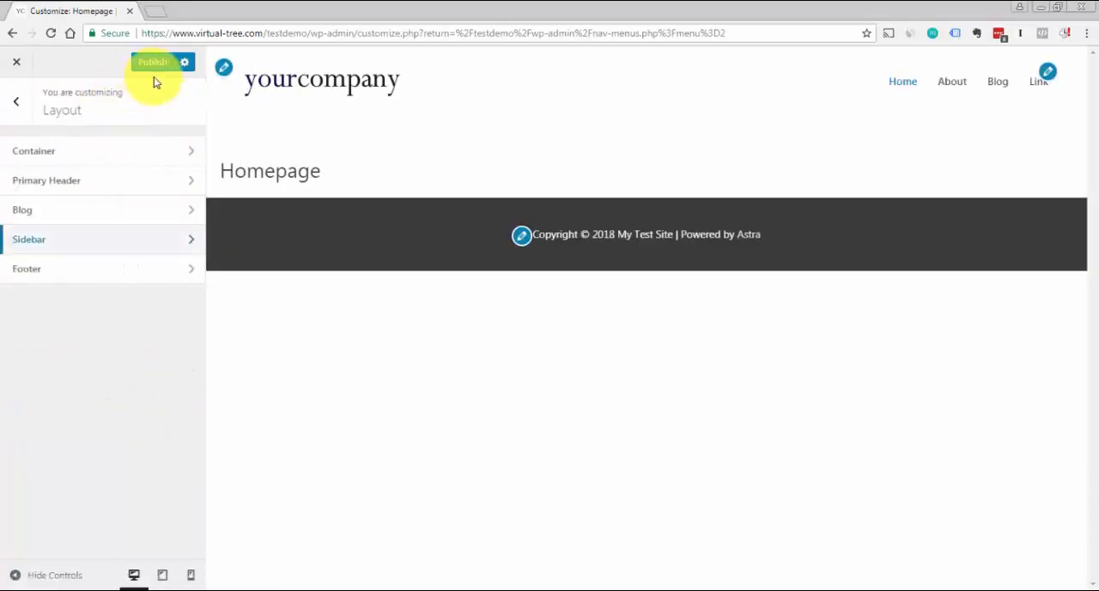
pyautogui.click(155, 67)
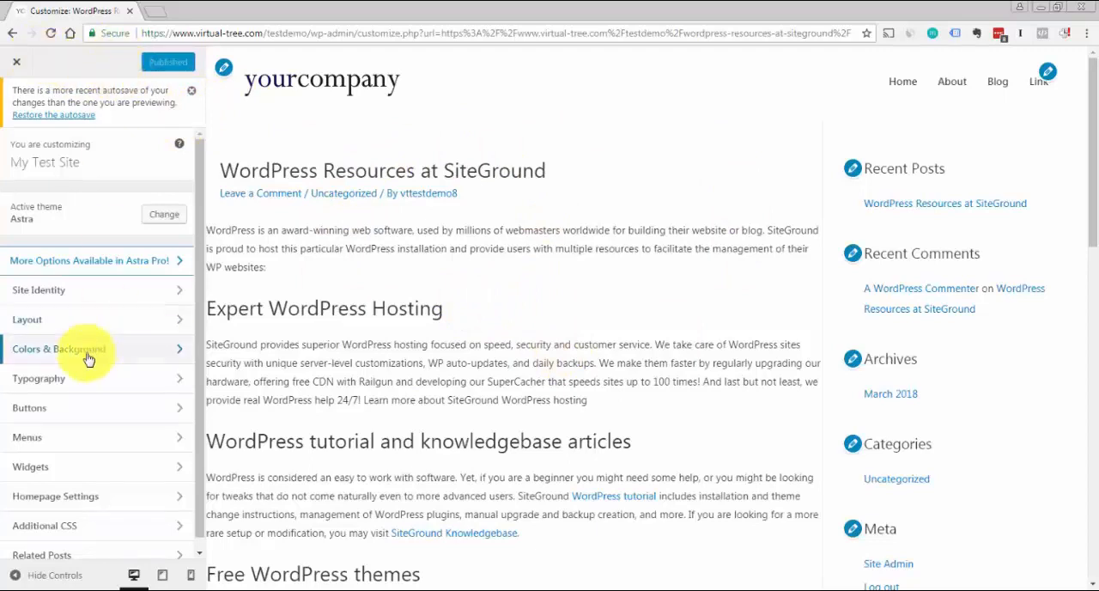
# In the Single Post blog layout settings, show the Publish Date in the post meta and hide it again
pyautogui.click(19, 321)
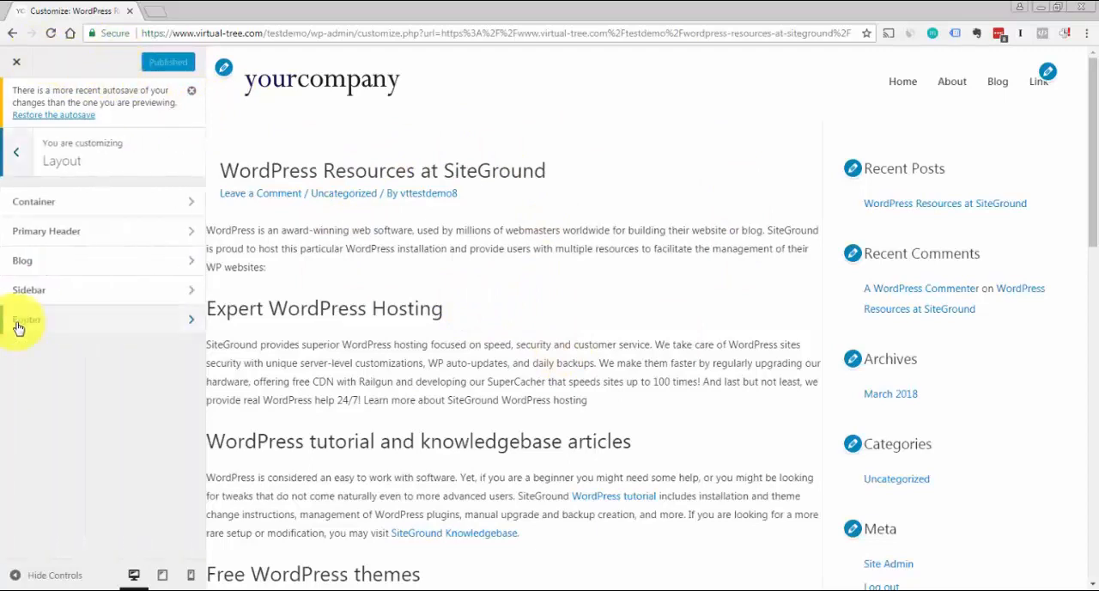
pyautogui.click(20, 263)
pyautogui.click(22, 242)
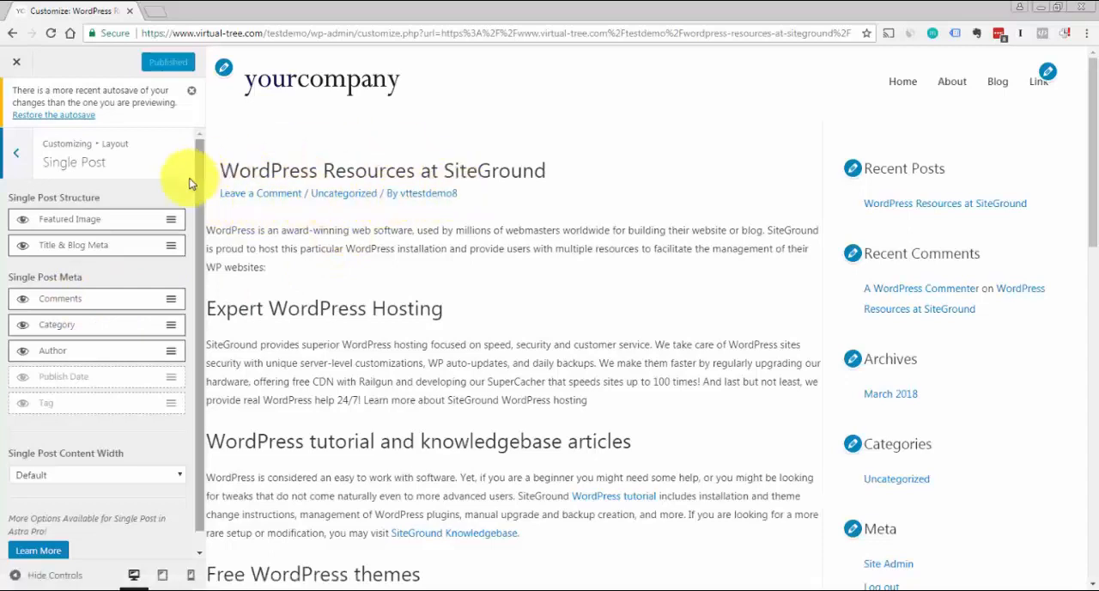
pyautogui.click(22, 379)
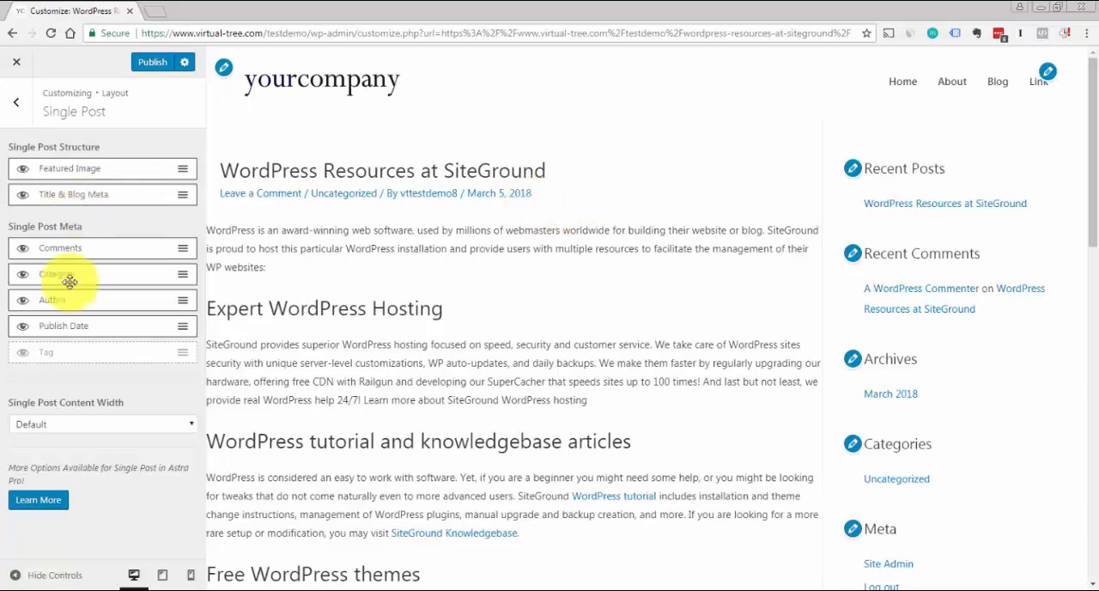
pyautogui.click(22, 327)
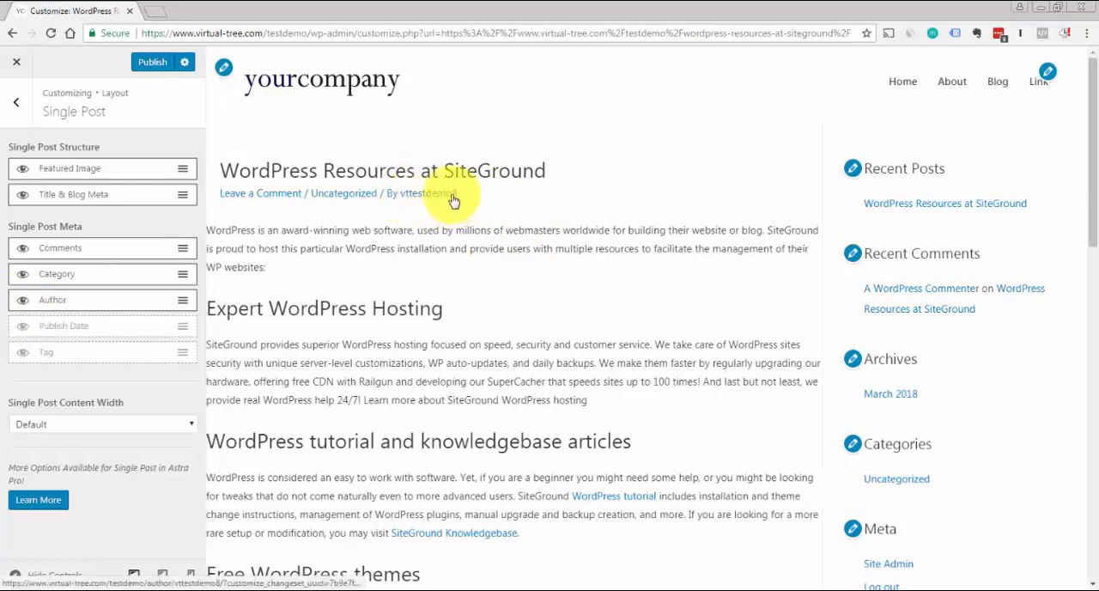
# Hide the Author from the single post meta and publish the change
pyautogui.click(23, 302)
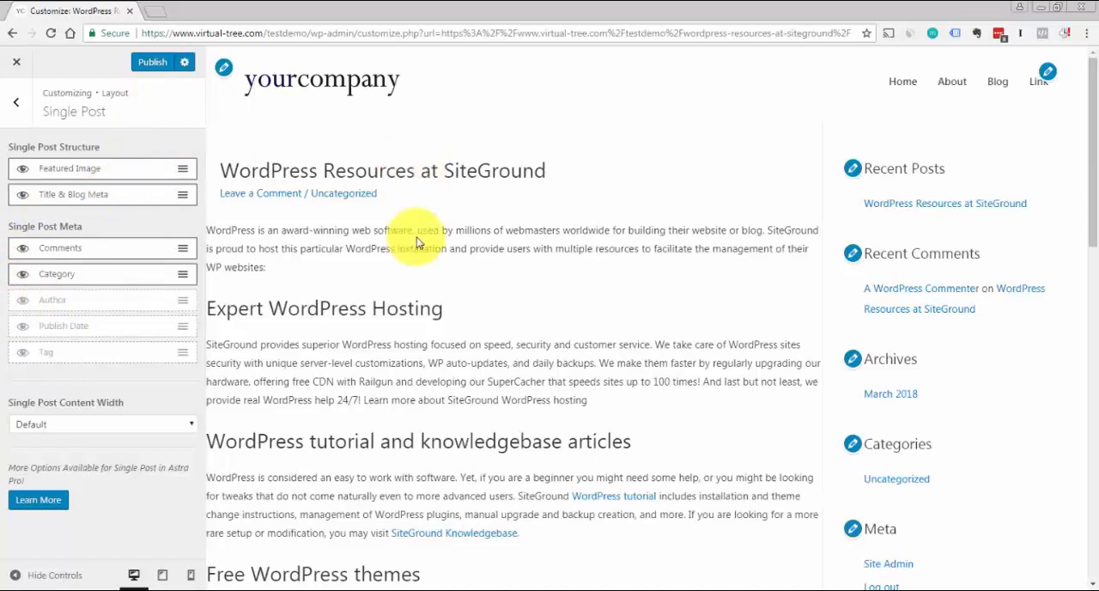
pyautogui.moveTo(1088, 183)
pyautogui.mouseDown()
pyautogui.moveTo(1095, 454)
pyautogui.moveTo(1089, 167)
pyautogui.mouseUp()
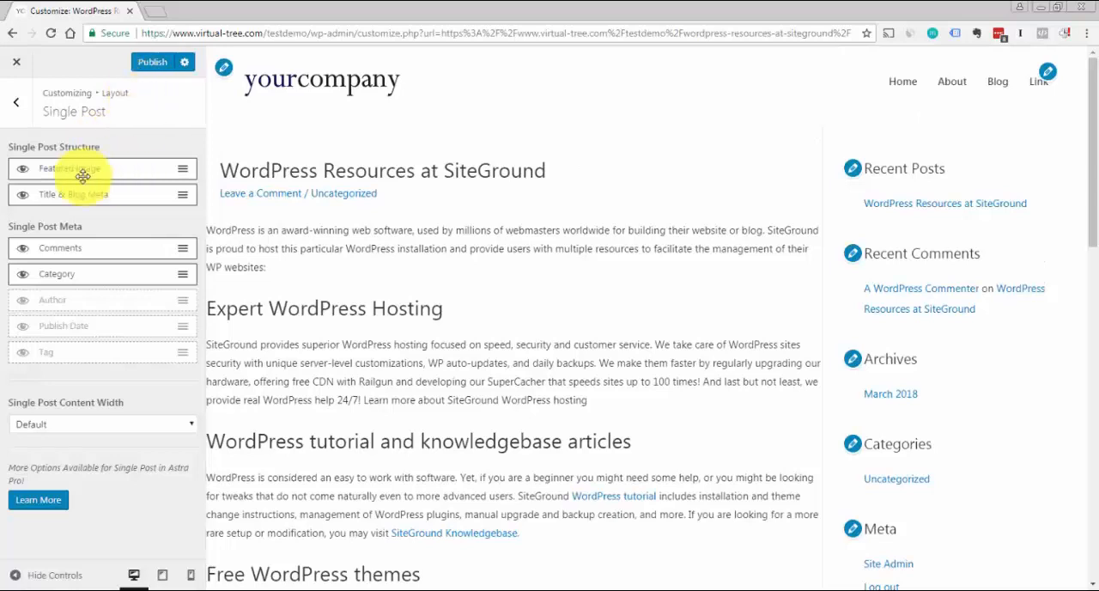
pyautogui.click(159, 62)
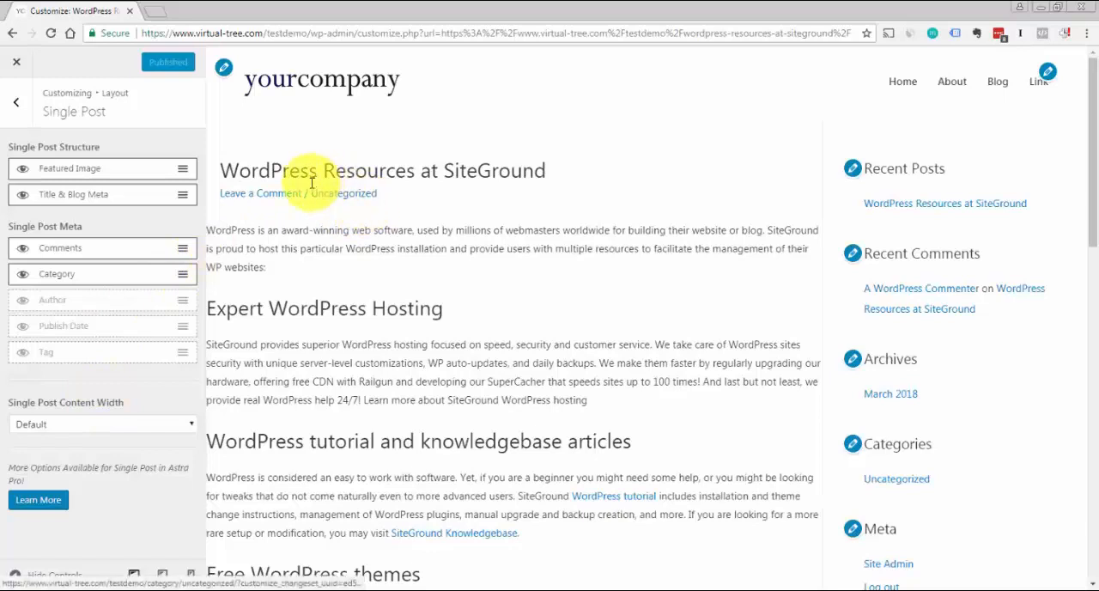
# In the Container layout settings, try Full Width / Contained as the default container and return it to Full Width / Stretched
pyautogui.click(18, 116)
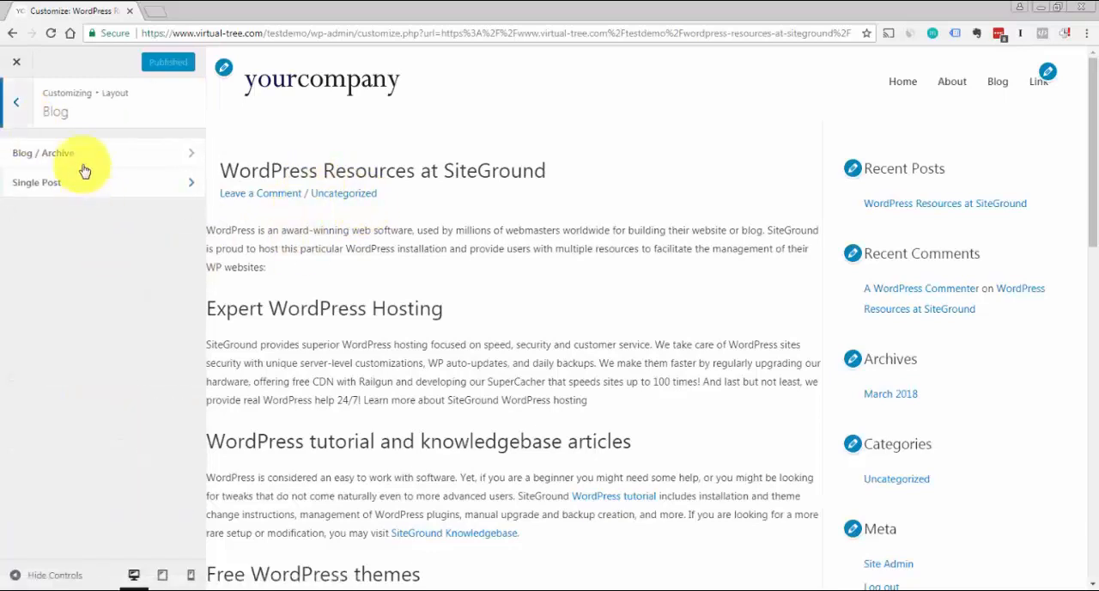
pyautogui.click(19, 113)
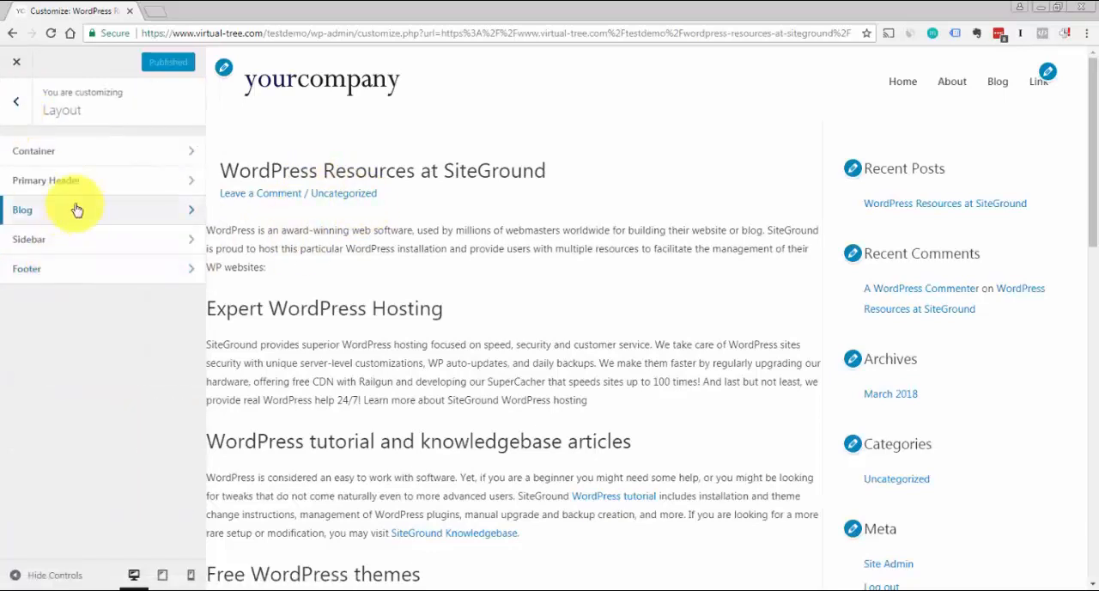
pyautogui.click(38, 163)
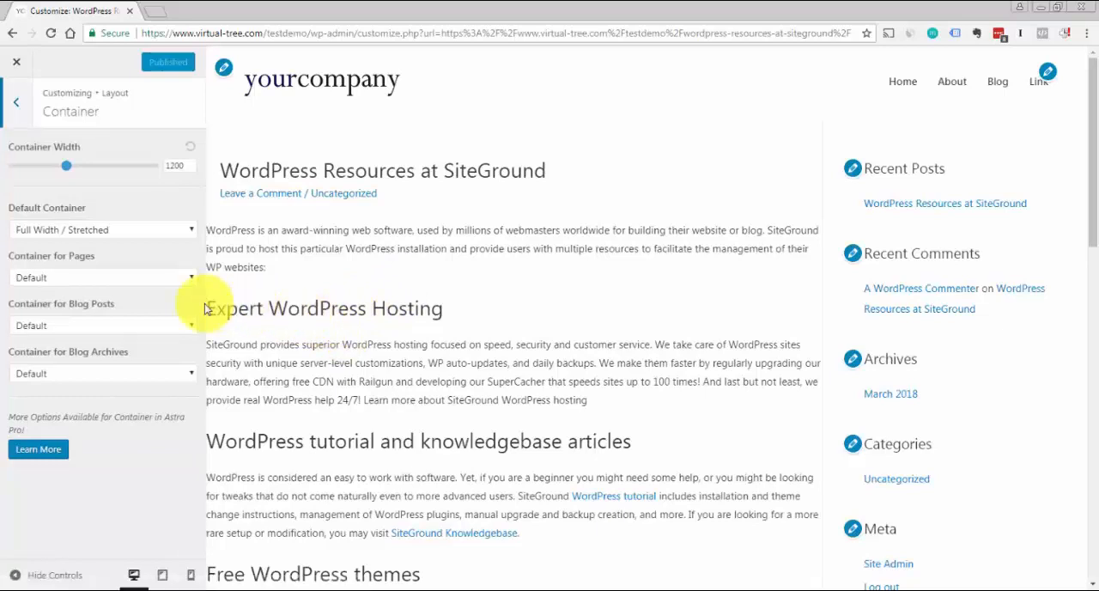
pyautogui.click(190, 233)
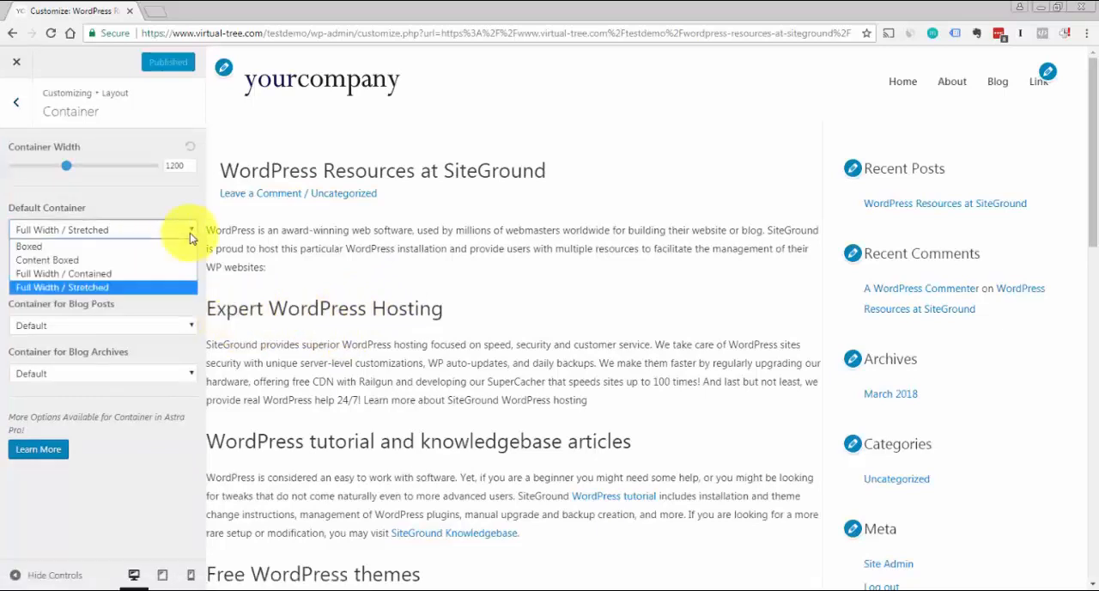
pyautogui.click(158, 275)
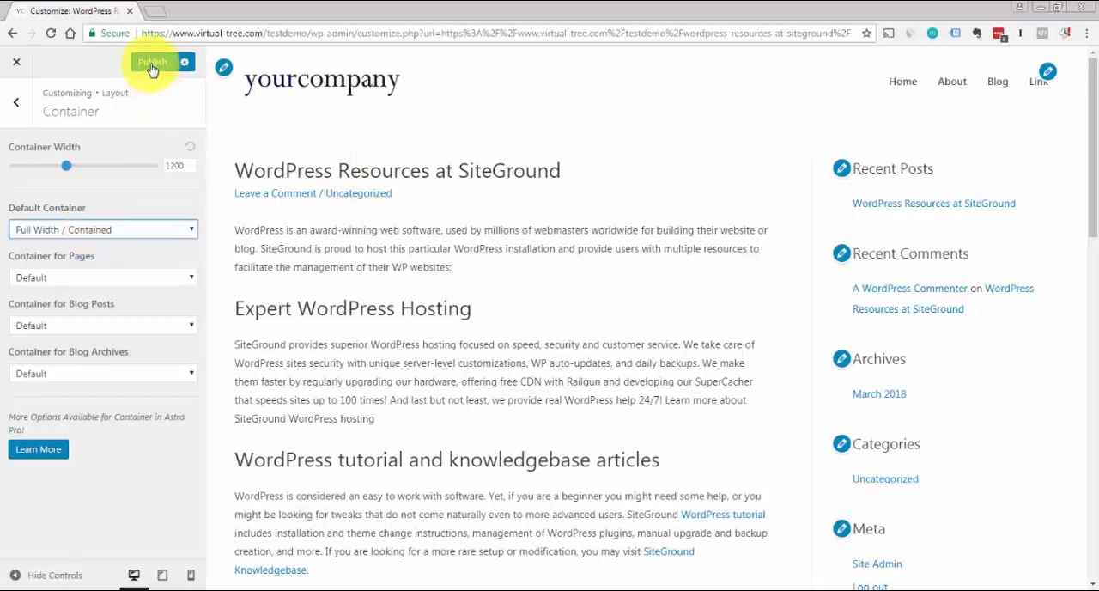
pyautogui.click(183, 229)
pyautogui.click(144, 287)
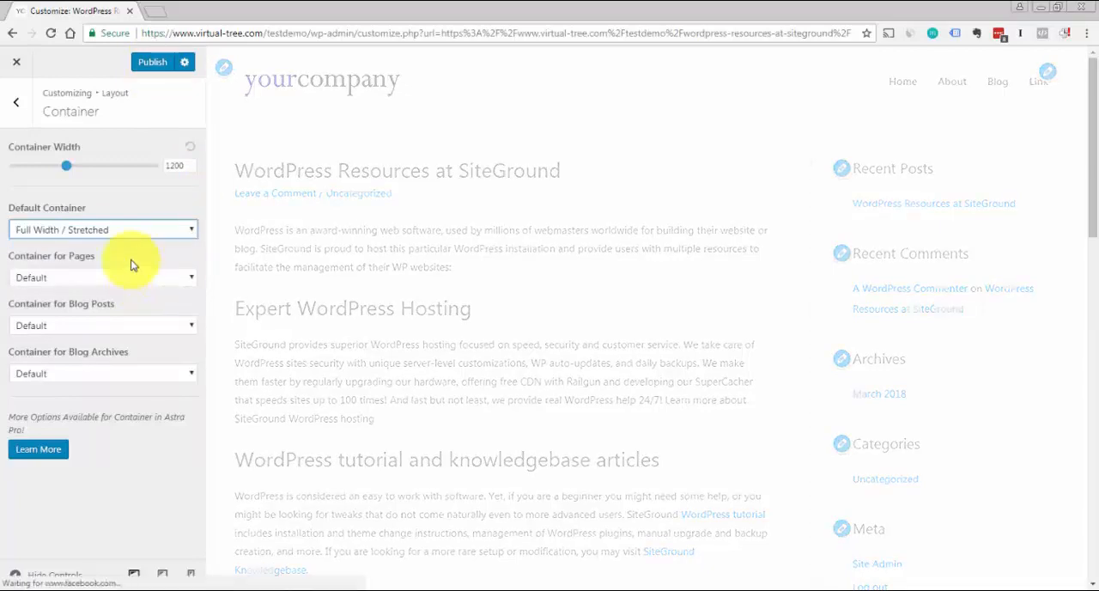
# Set the container for blog posts to Full Width / Contained and publish the change
pyautogui.click(187, 326)
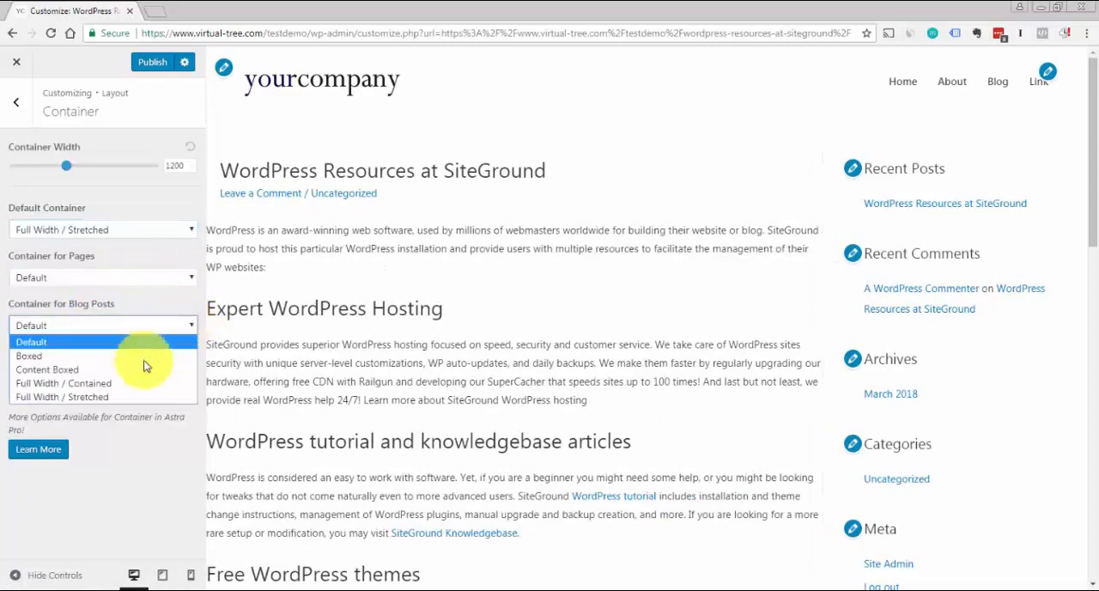
pyautogui.click(125, 382)
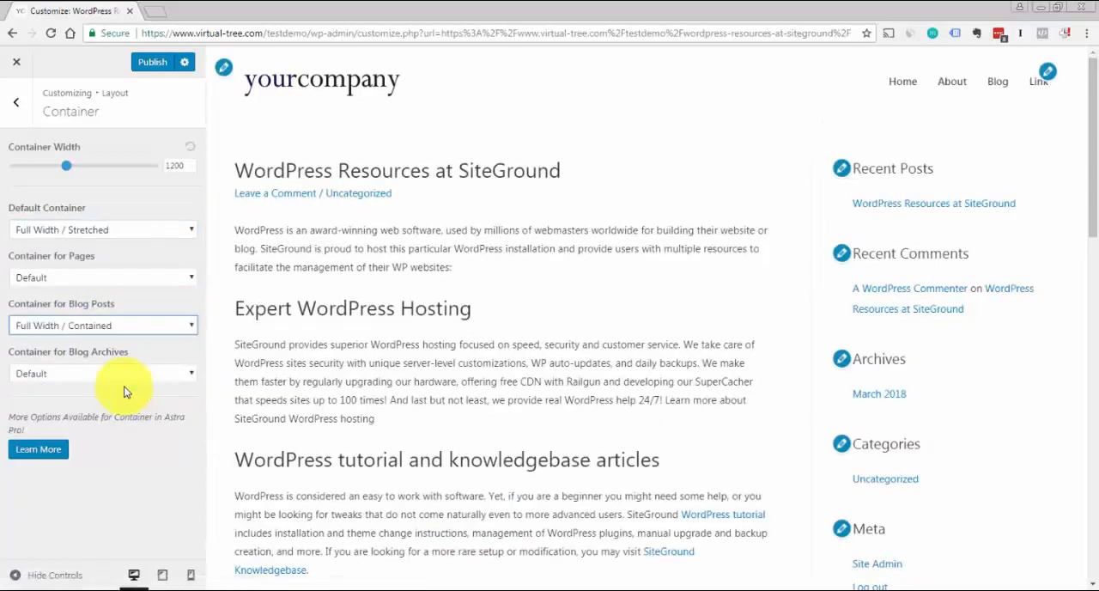
pyautogui.click(150, 65)
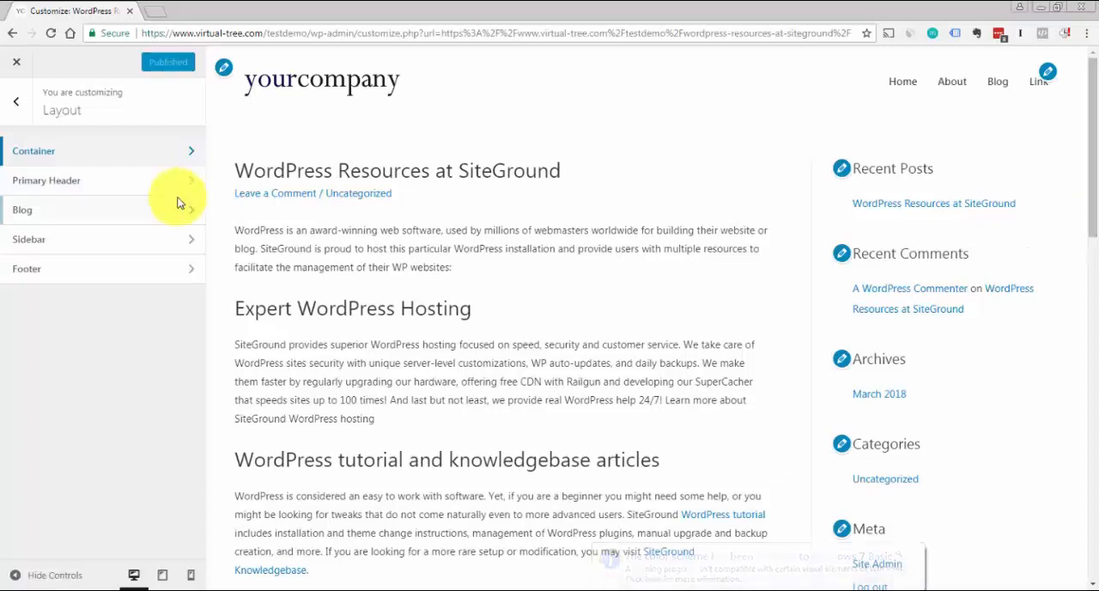
# In the Footer Bar layout settings, remove "Powered by [theme_author]" from the Section 1 custom text
pyautogui.click(20, 104)
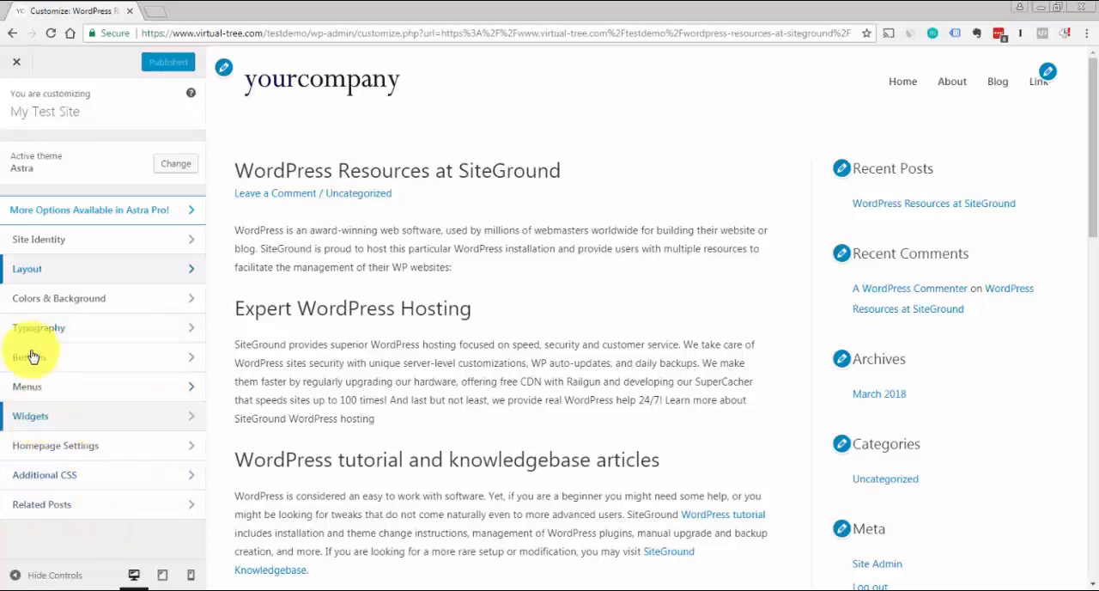
pyautogui.click(28, 271)
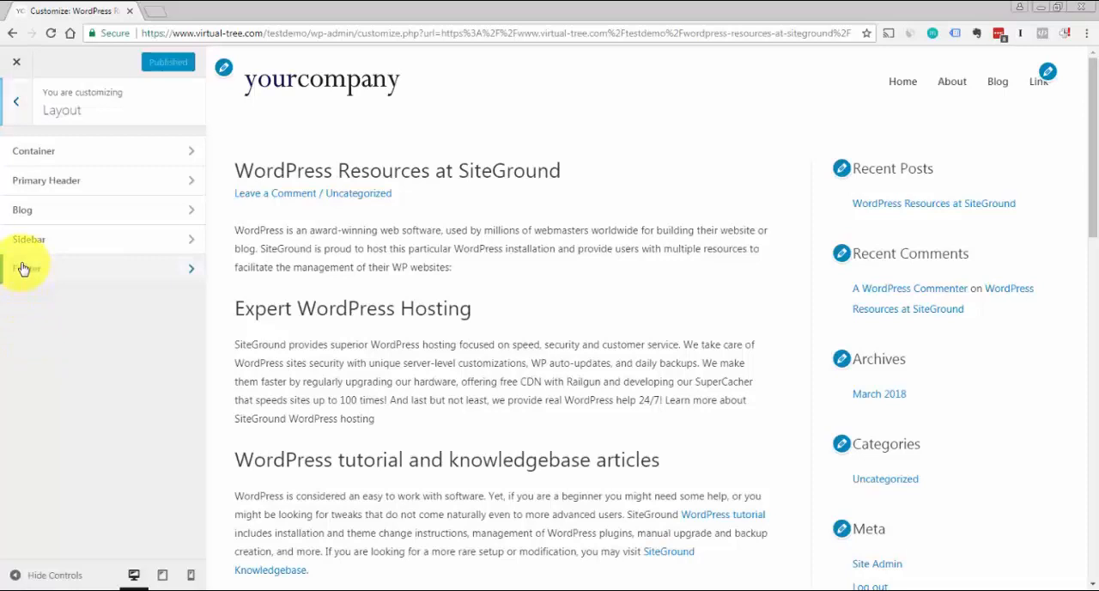
pyautogui.click(24, 269)
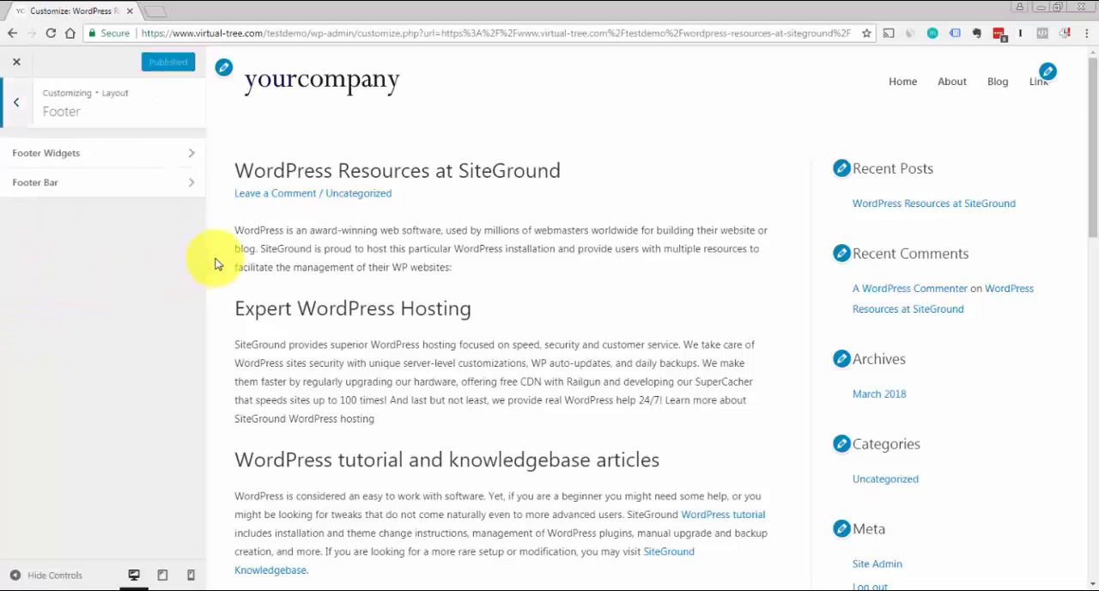
pyautogui.click(49, 187)
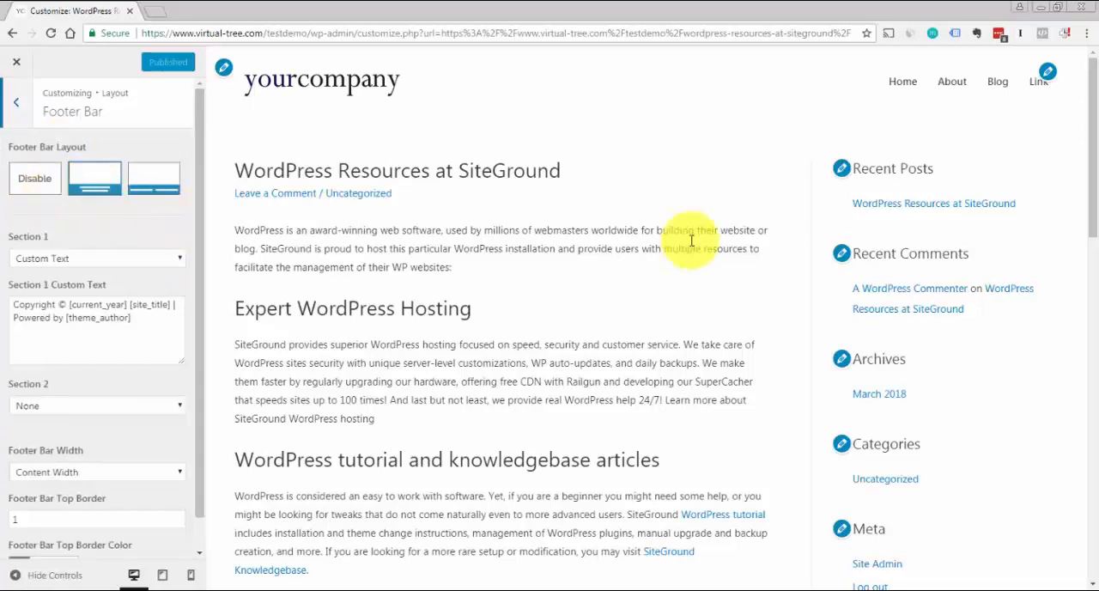
pyautogui.moveTo(1091, 210); pyautogui.dragTo(1089, 569)
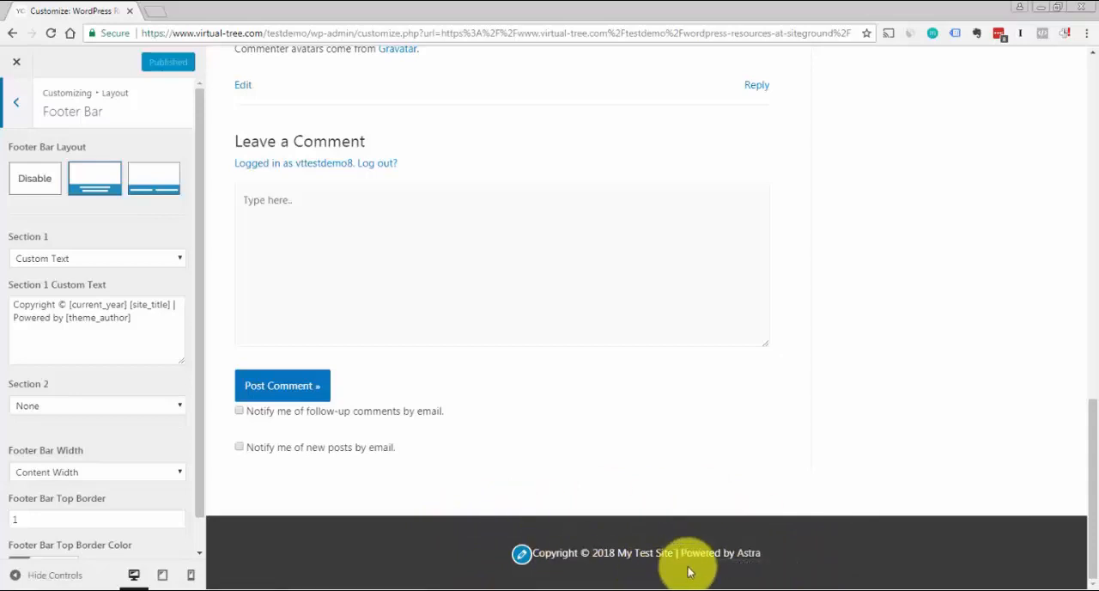
pyautogui.click(154, 320)
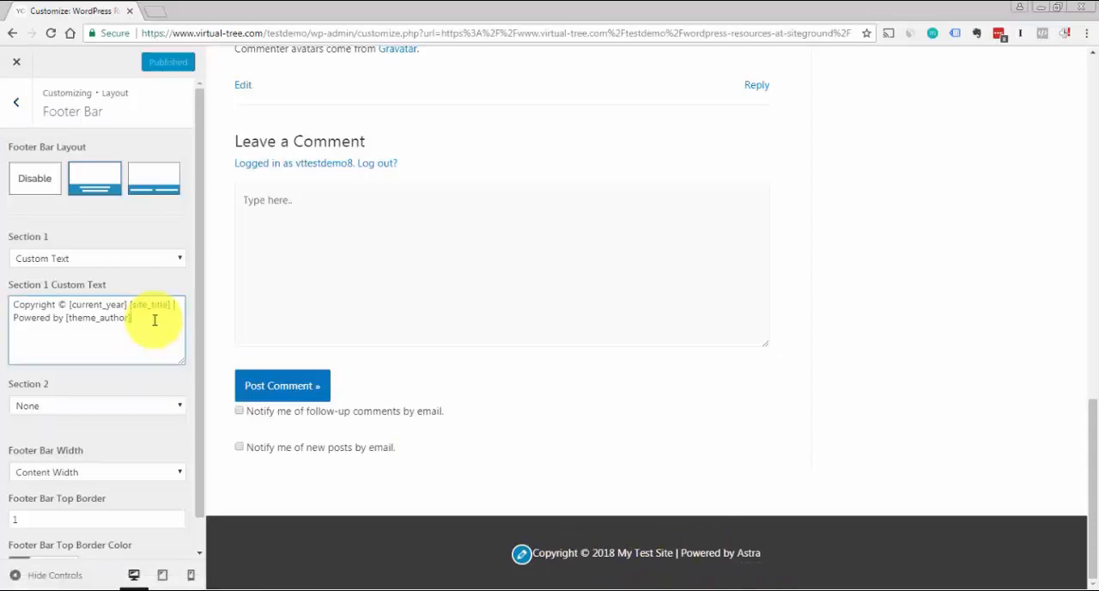
pyautogui.tripleClick(155, 320)
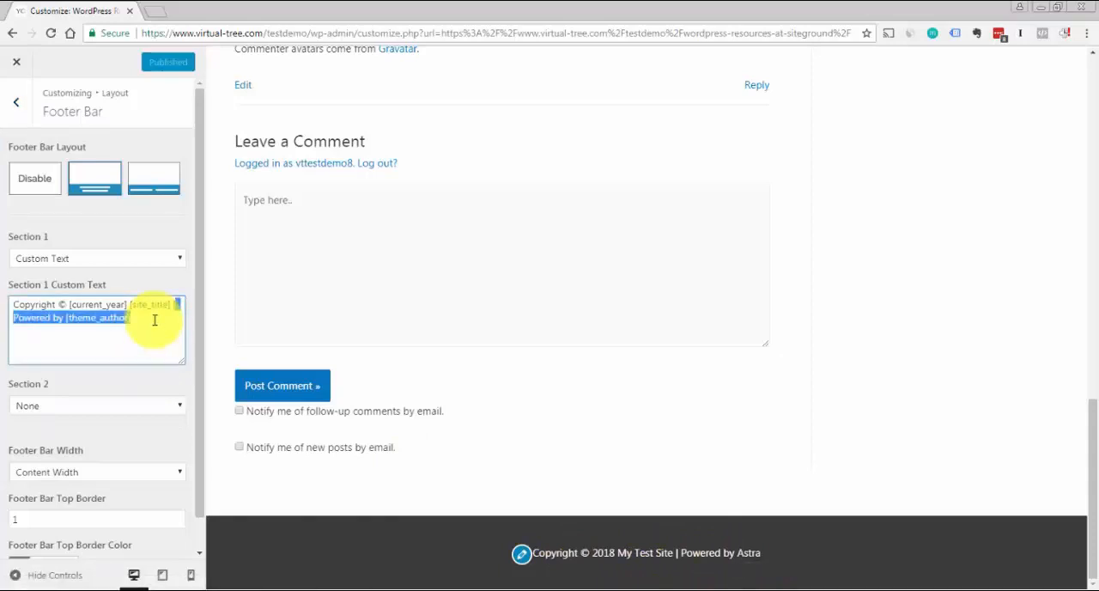
pyautogui.press('BackSpace')
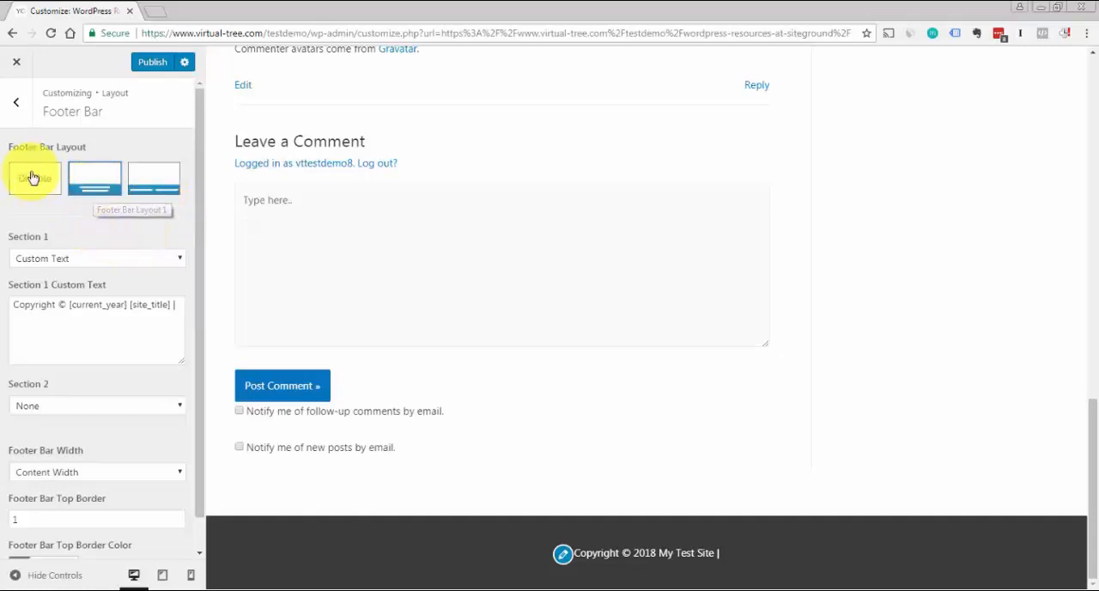
# Enable the four-column Footer Widgets layout and view the widget areas in the page preview's footer
pyautogui.click(18, 107)
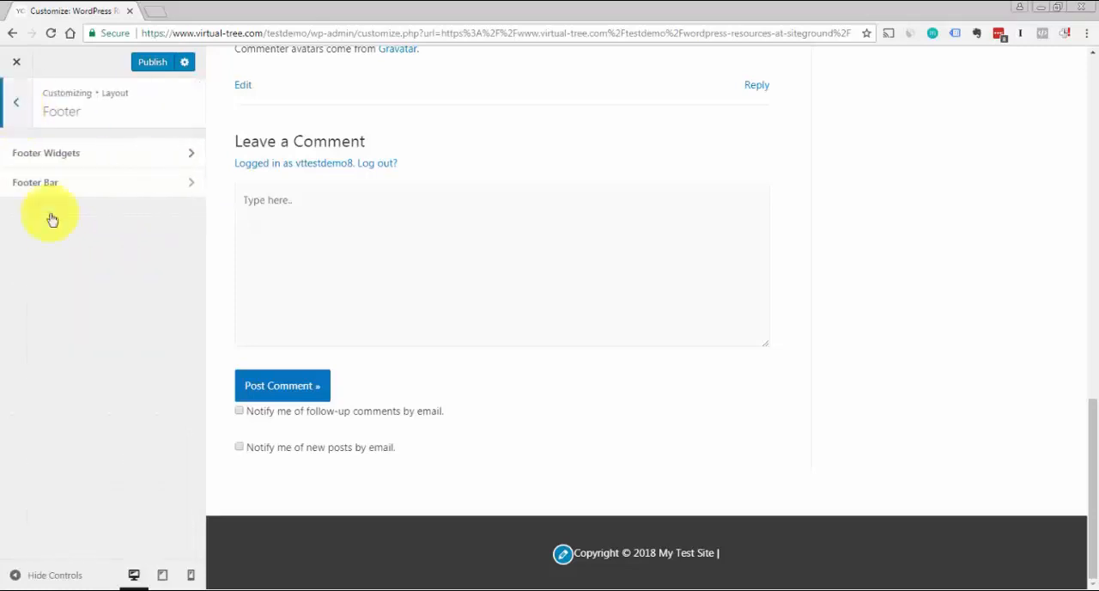
pyautogui.click(54, 155)
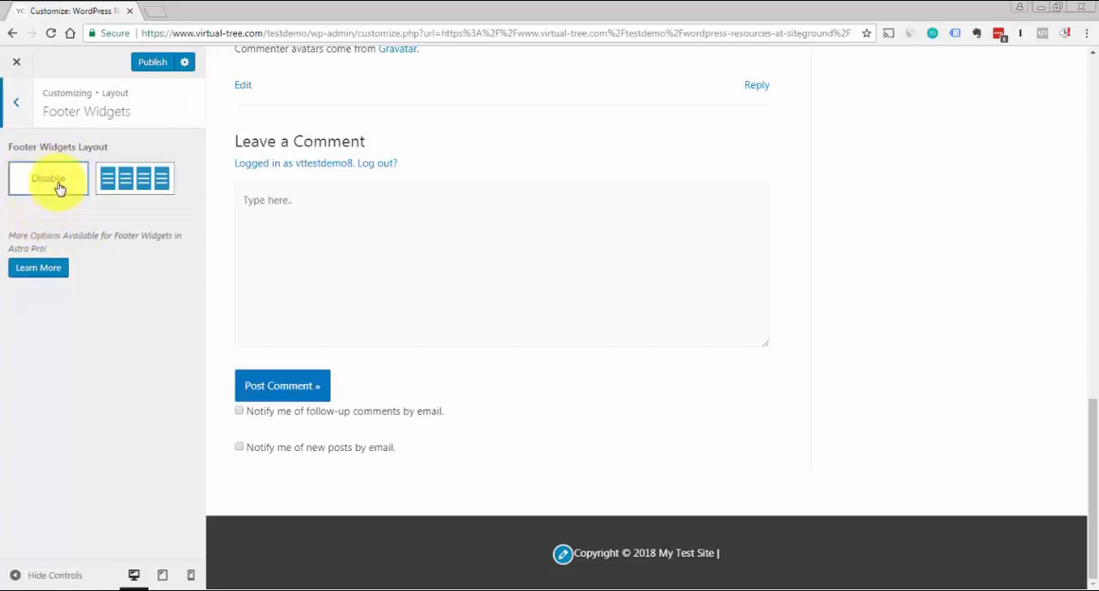
pyautogui.click(124, 188)
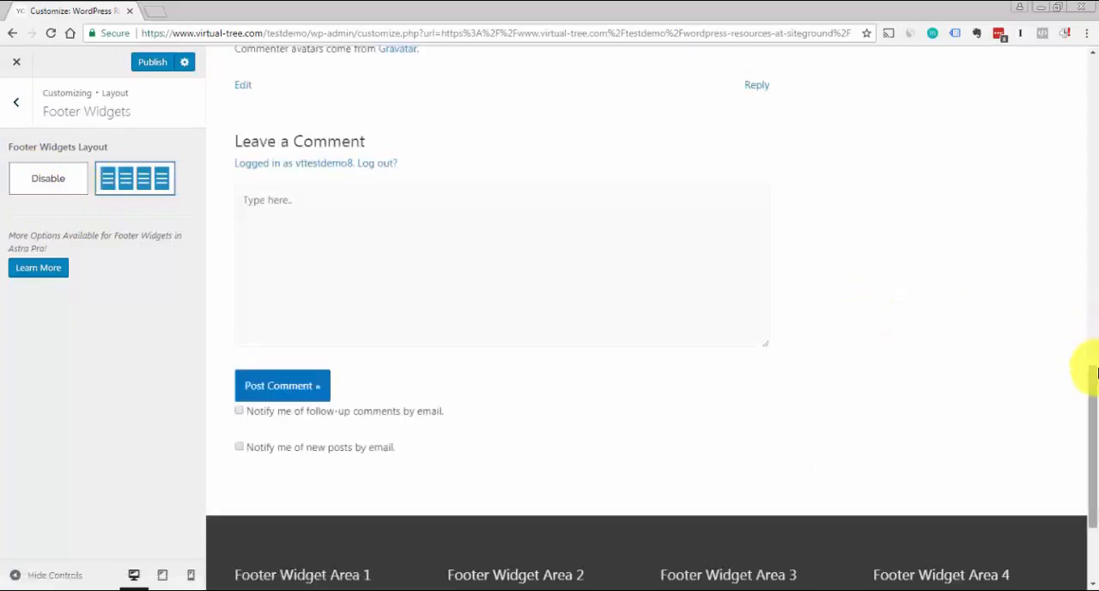
pyautogui.moveTo(1088, 400); pyautogui.dragTo(1088, 465)
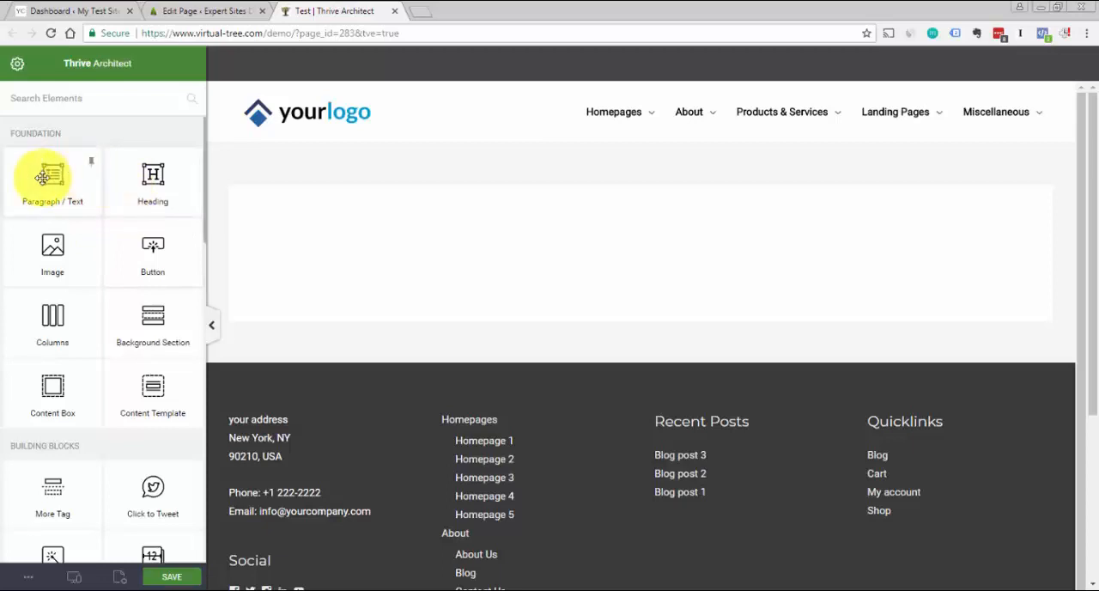
# In the Thrive Architect editor of the Test page, add a Heading element with a Paragraph / Text element below it
pyautogui.moveTo(152, 176); pyautogui.dragTo(645, 272)
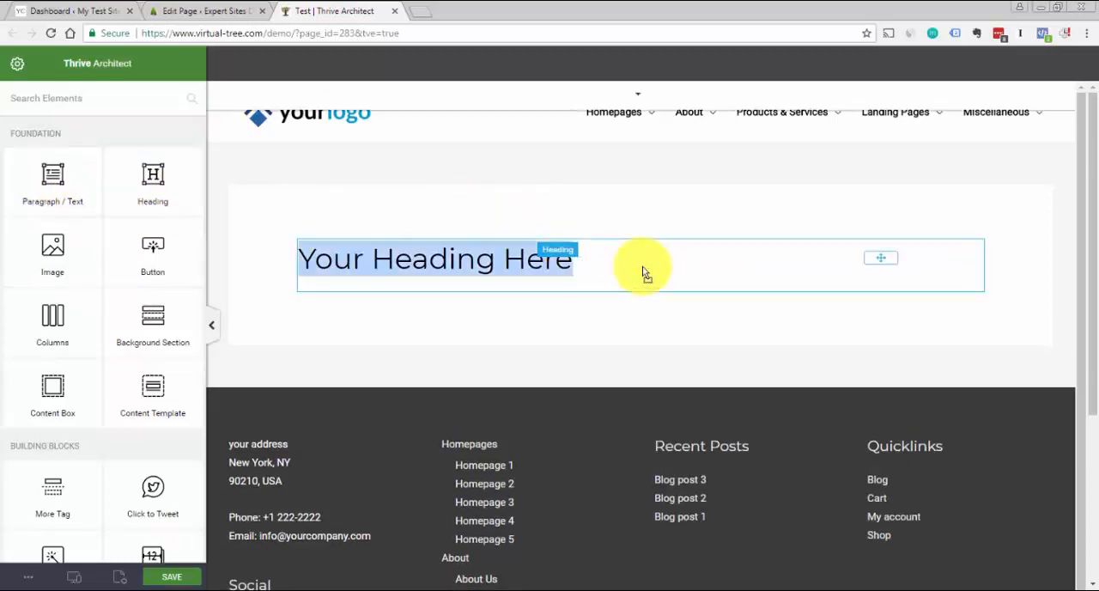
pyautogui.click(654, 351)
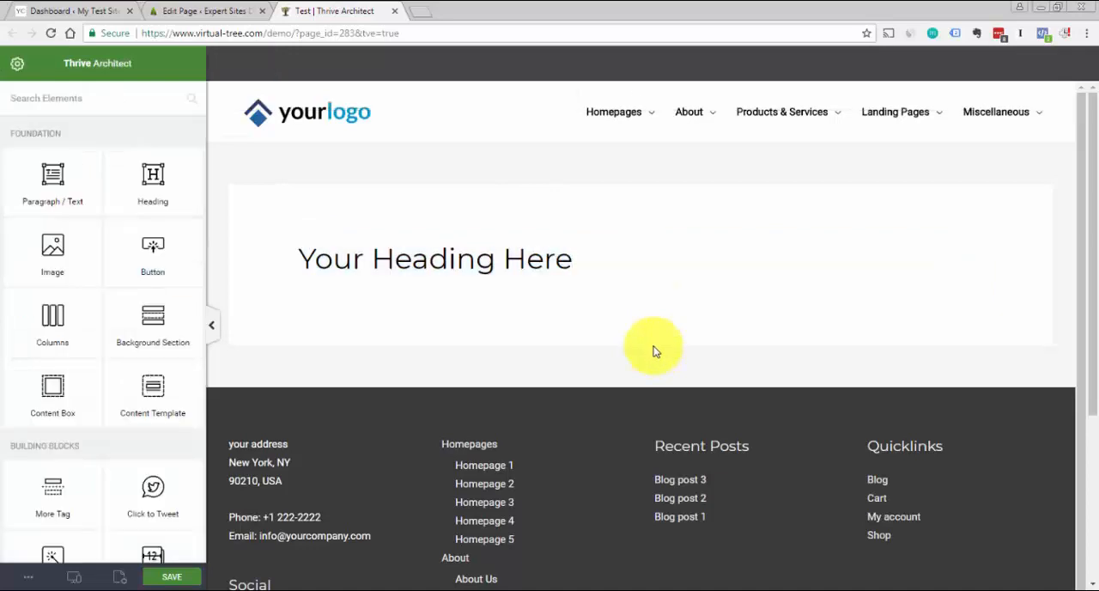
pyautogui.moveTo(54, 196); pyautogui.dragTo(596, 322)
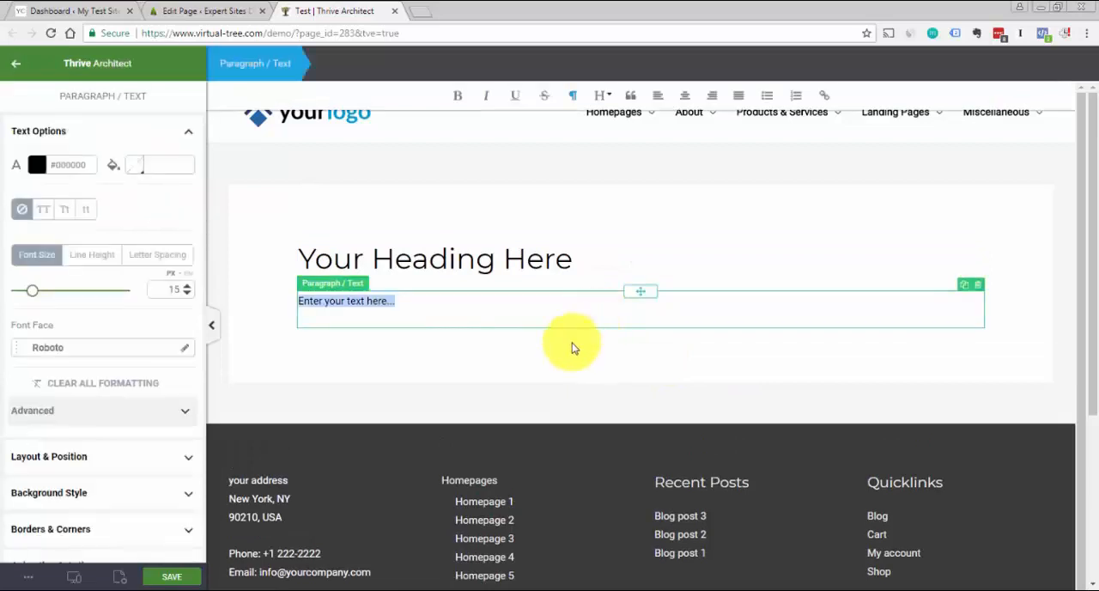
pyautogui.click(572, 345)
# Add an Image element below the paragraph using 1633428-desktop-computer-300x300-1.png from the media library
pyautogui.moveTo(62, 264); pyautogui.dragTo(618, 361)
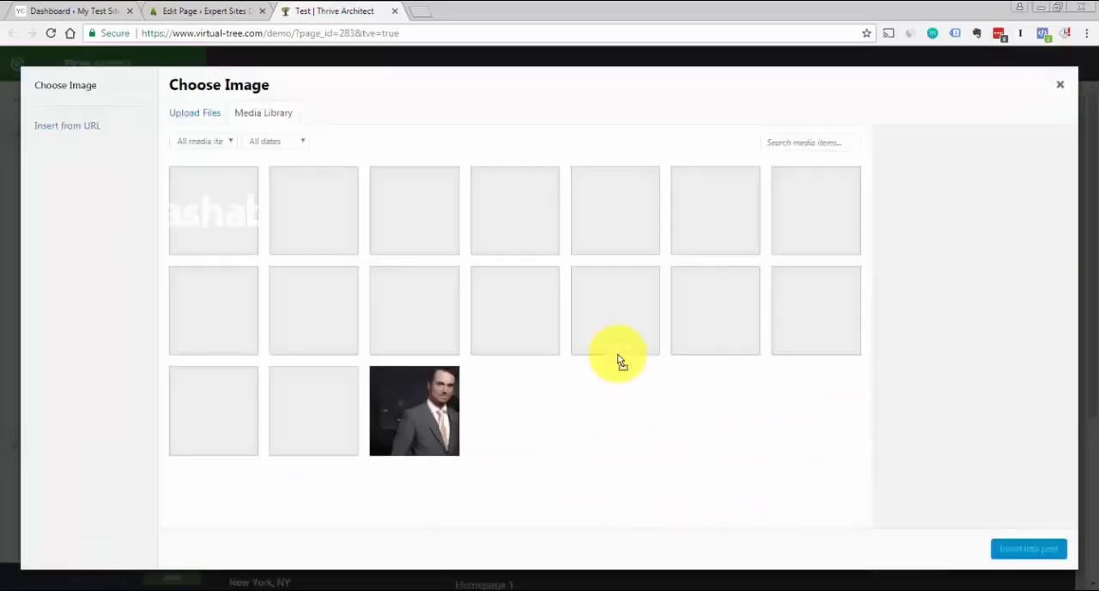
pyautogui.click(484, 215)
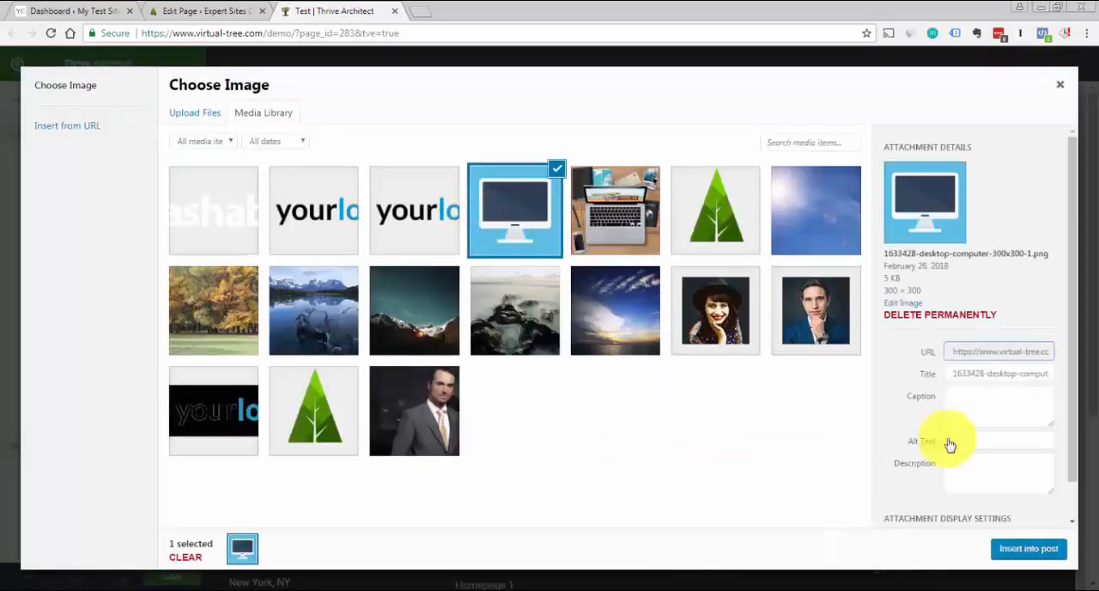
pyautogui.click(1030, 550)
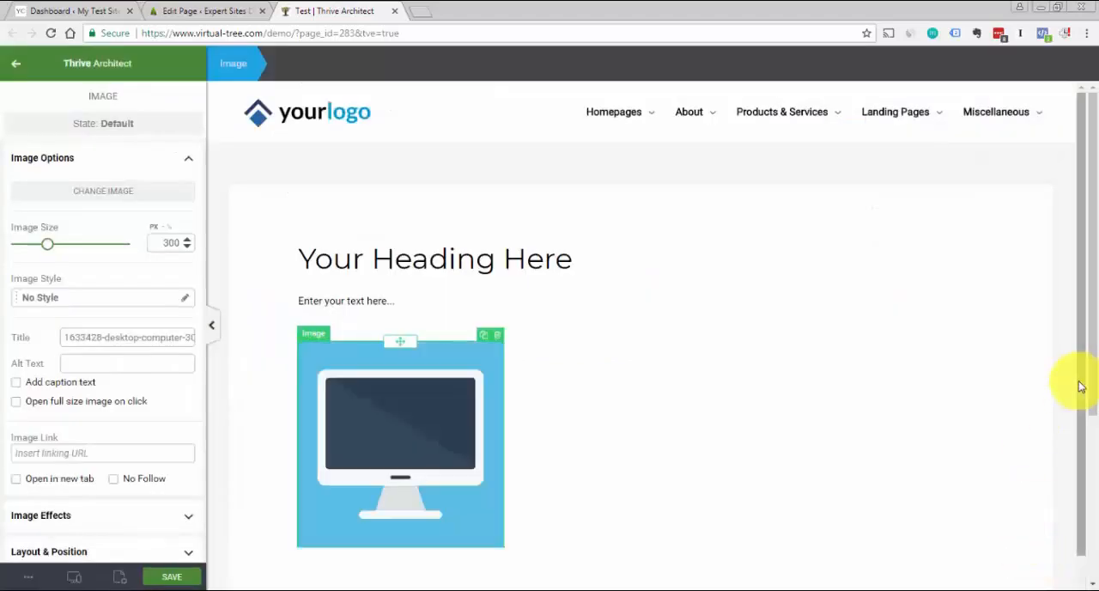
pyautogui.click(1062, 391)
pyautogui.scroll(-2, 1088, 408)
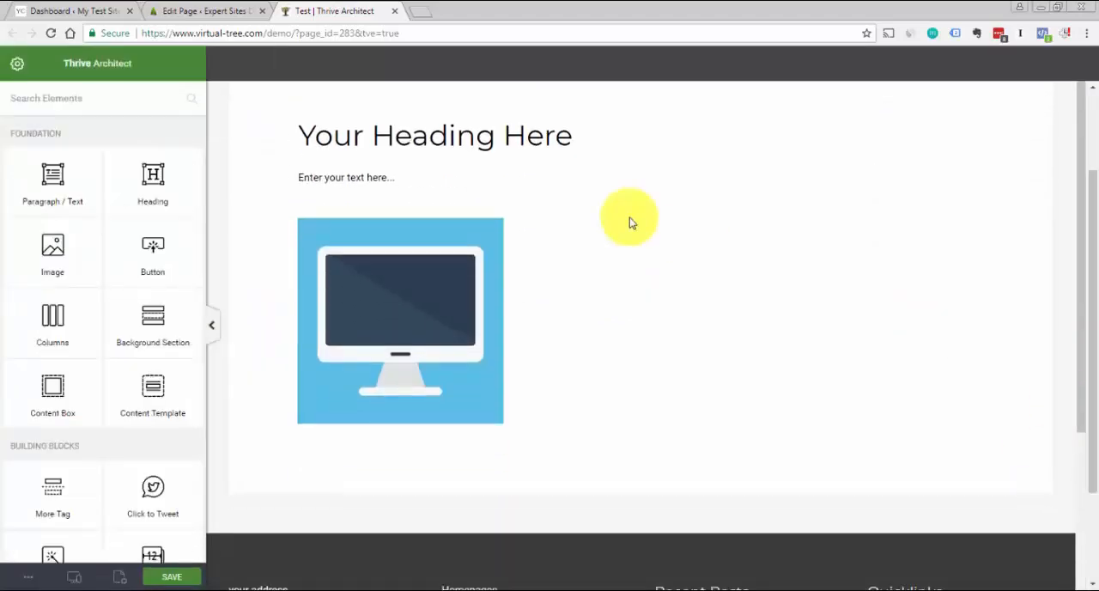
# Add a Content Box element above the heading on the Test page
pyautogui.scroll(2, 1095, 266)
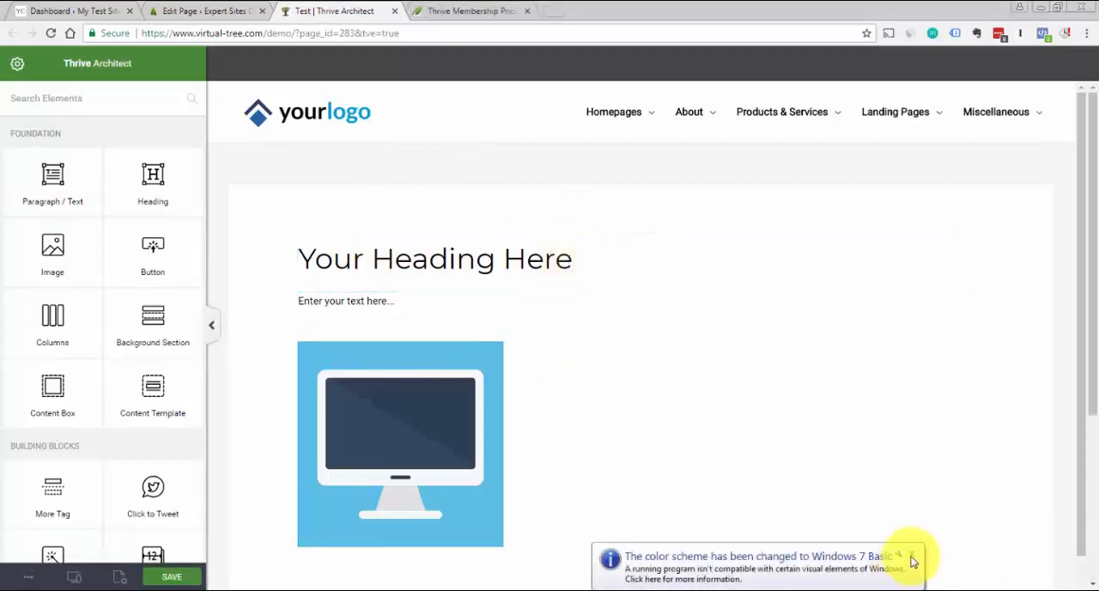
pyautogui.click(911, 553)
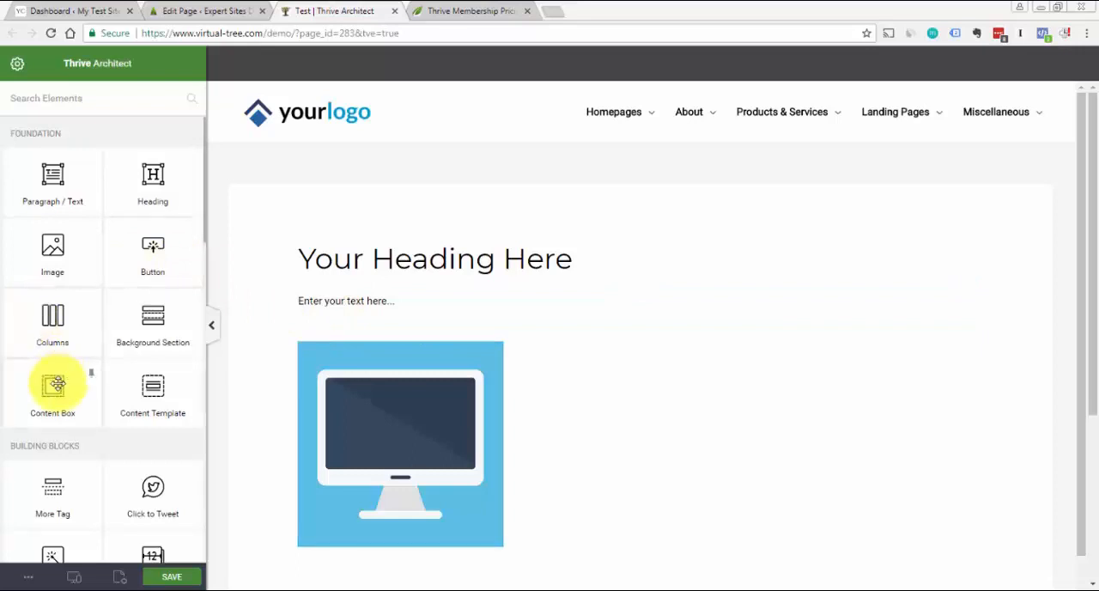
pyautogui.moveTo(49, 384); pyautogui.dragTo(738, 245)
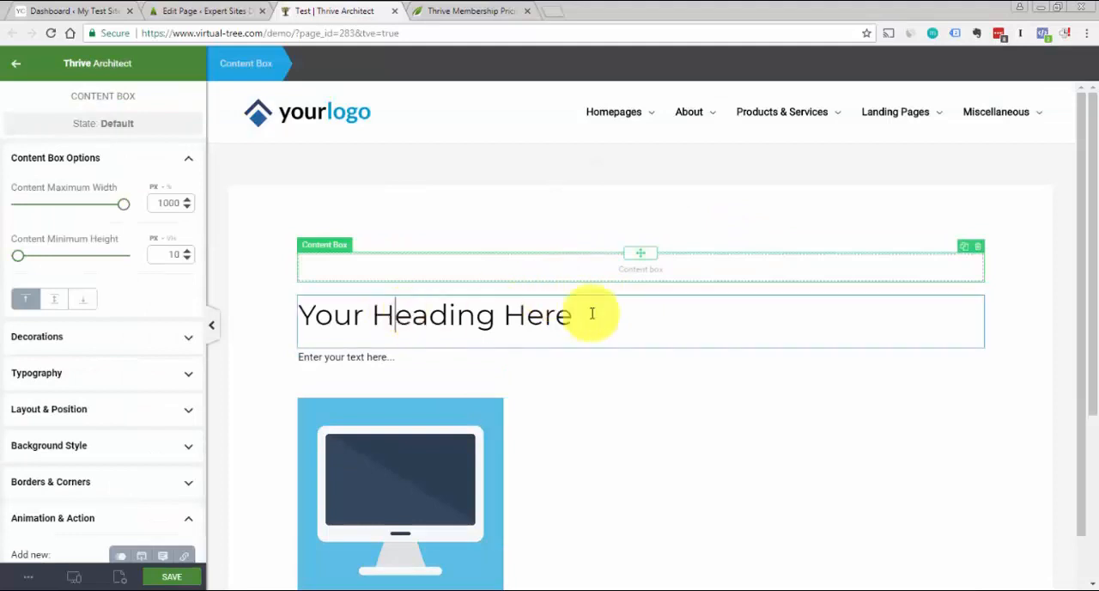
# Move the heading, the paragraph and the desktop computer image into the Content Box, stacked in that order
pyautogui.click(643, 298)
pyautogui.moveTo(643, 296); pyautogui.dragTo(667, 277)
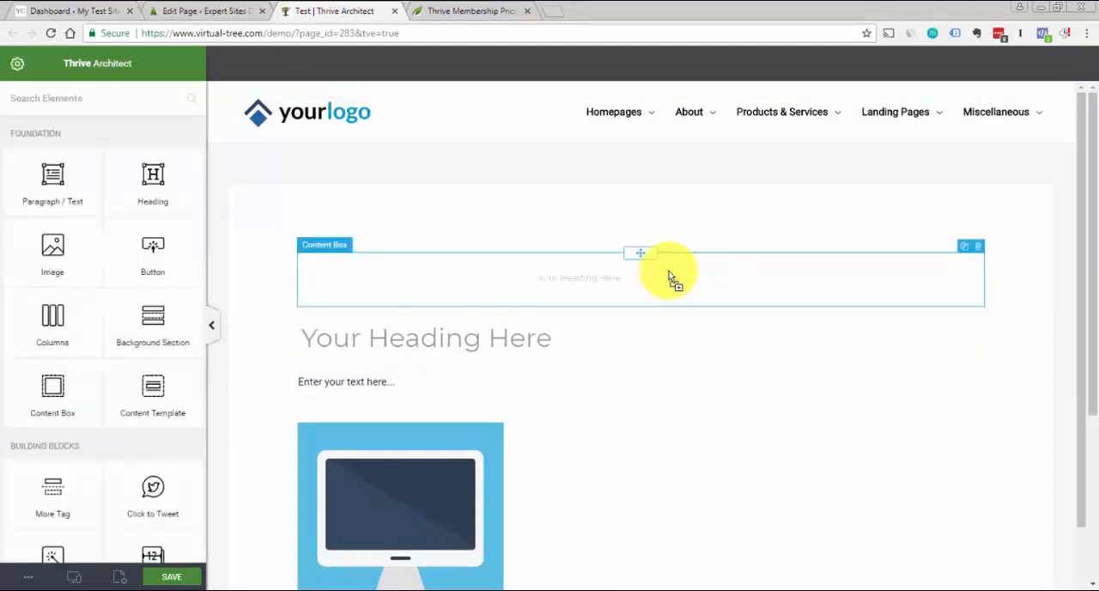
pyautogui.click(481, 376)
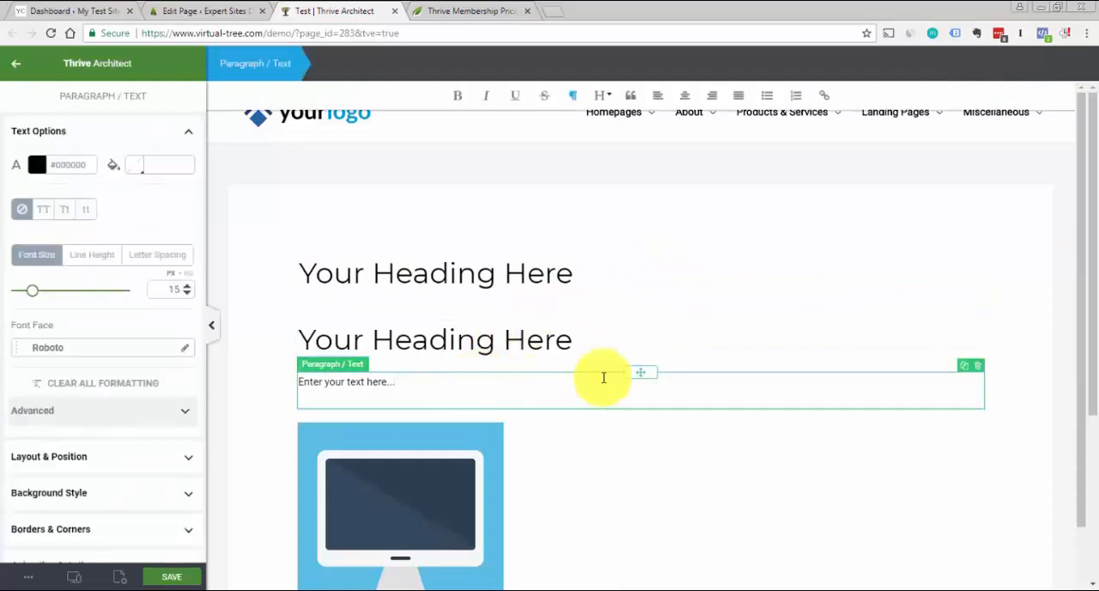
pyautogui.moveTo(639, 370); pyautogui.dragTo(681, 294)
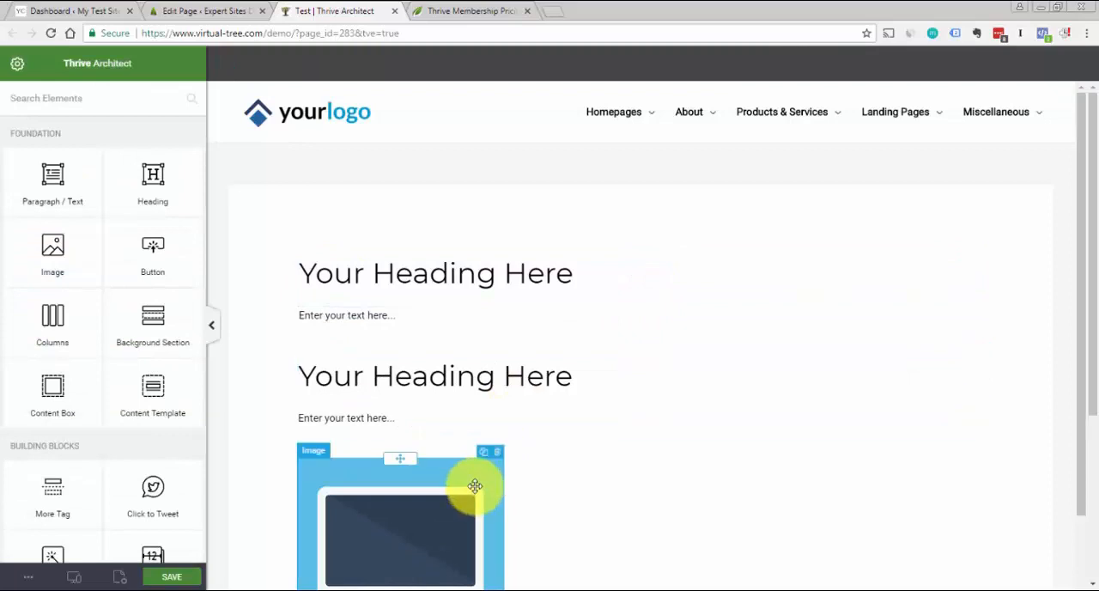
pyautogui.click(412, 468)
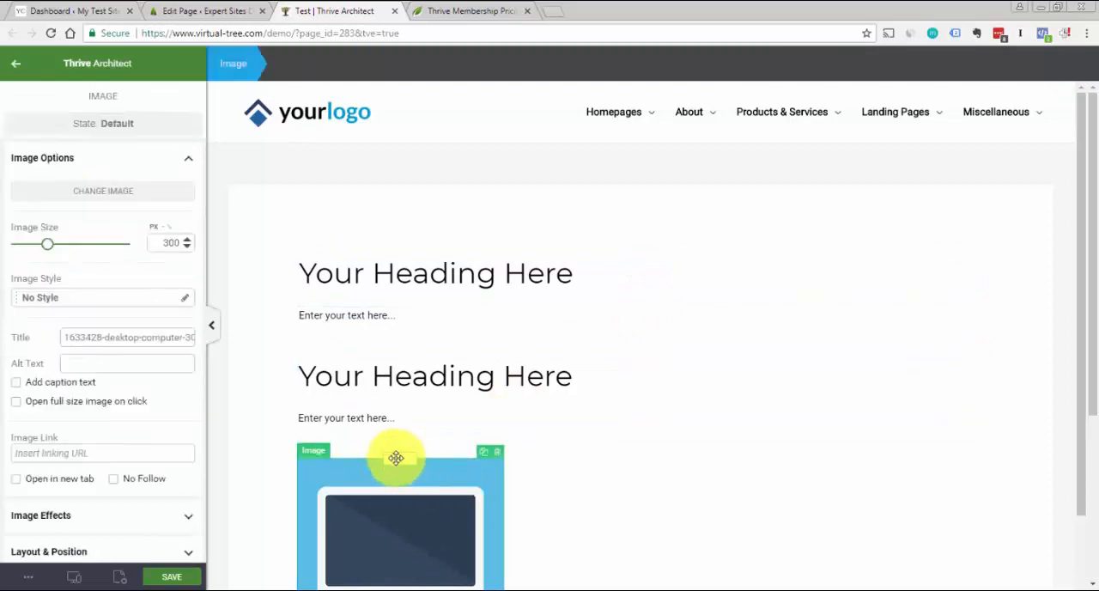
pyautogui.moveTo(396, 458); pyautogui.dragTo(591, 331)
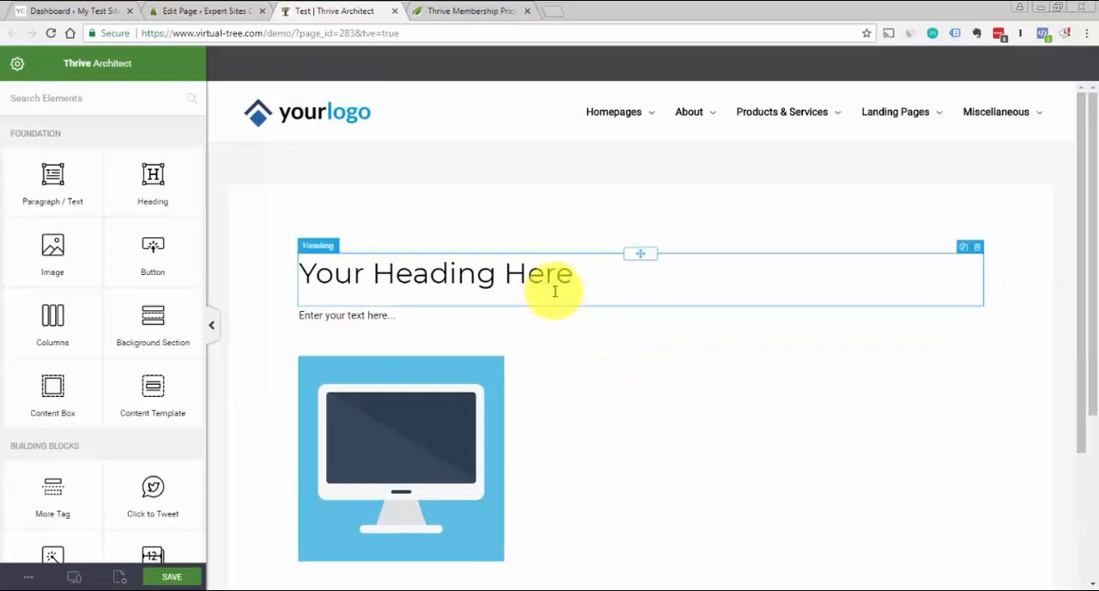
# Inspect the nested paragraph and heading, and view the options of their parent Content Box
pyautogui.click(489, 318)
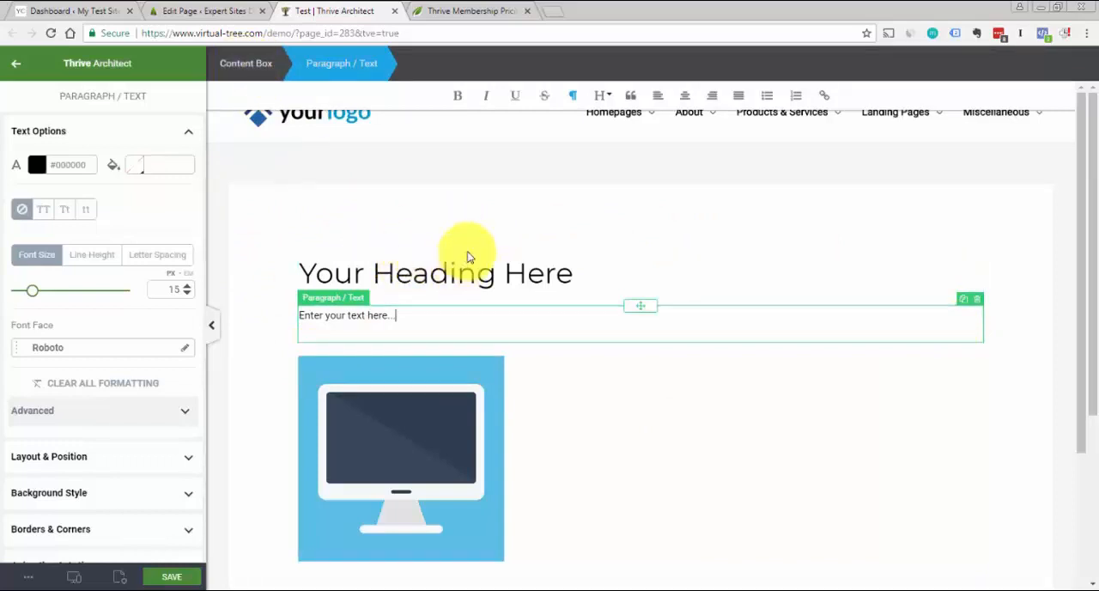
pyautogui.click(526, 219)
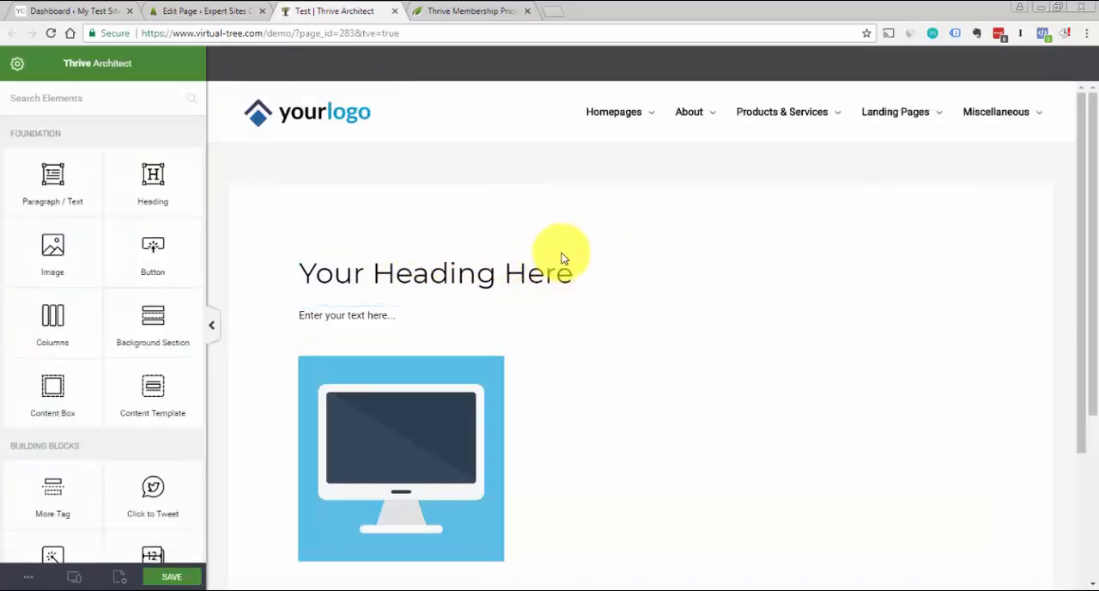
pyautogui.click(436, 278)
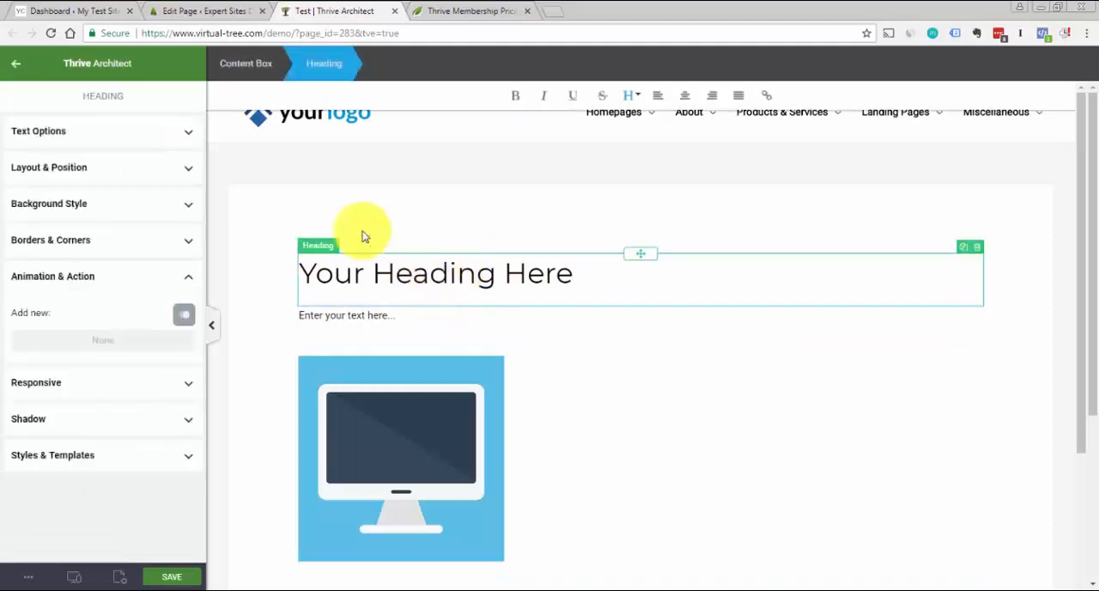
pyautogui.click(246, 67)
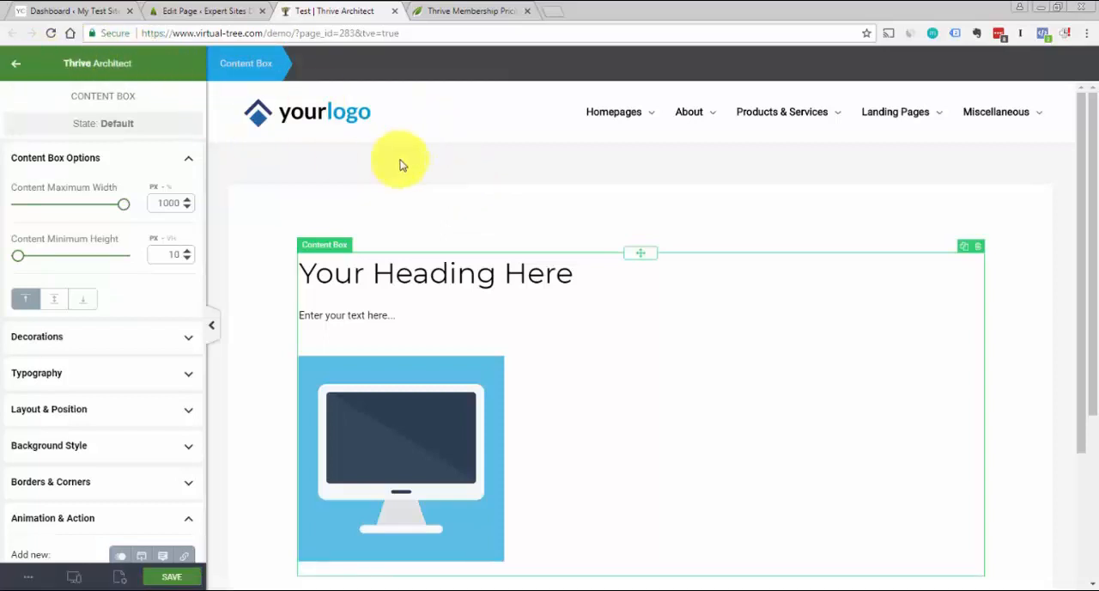
pyautogui.click(484, 193)
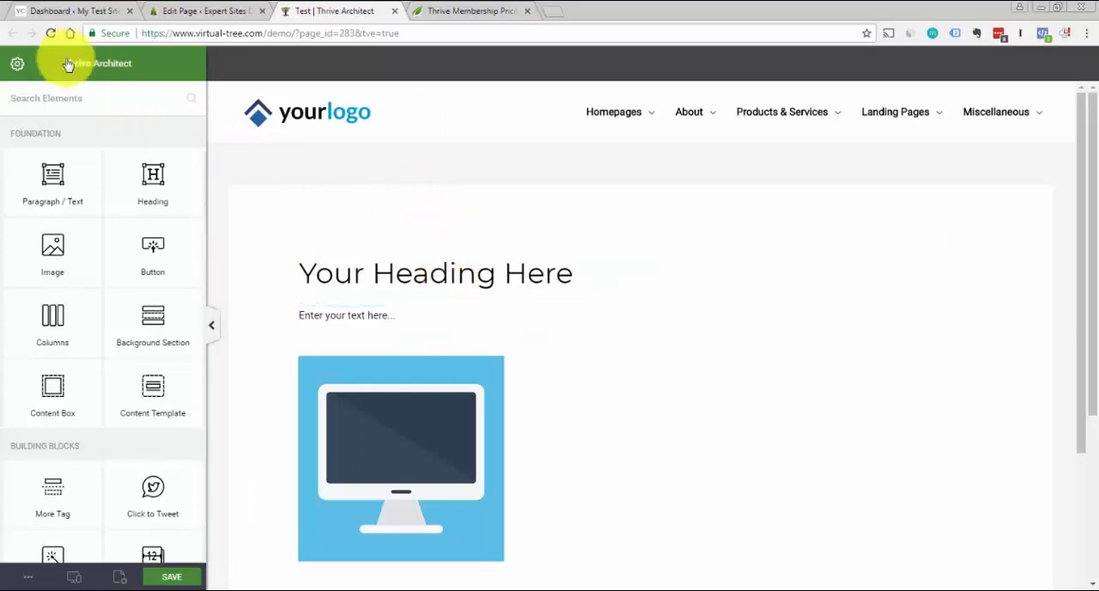
# Compare the editing options offered for the Heading, Paragraph / Text and Image elements inside the Content Box
pyautogui.click(432, 273)
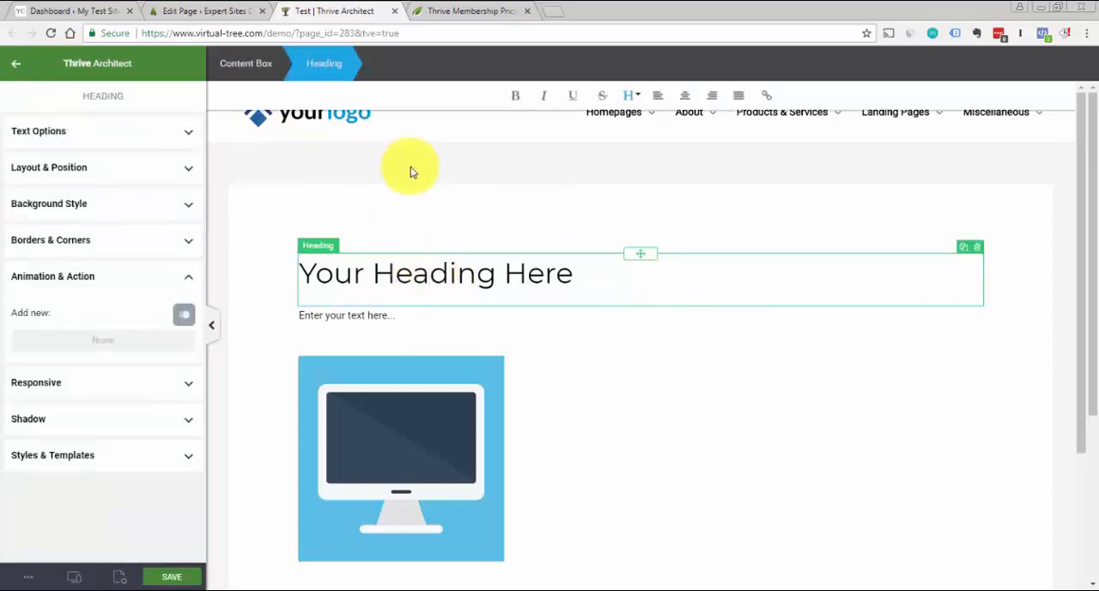
pyautogui.click(371, 319)
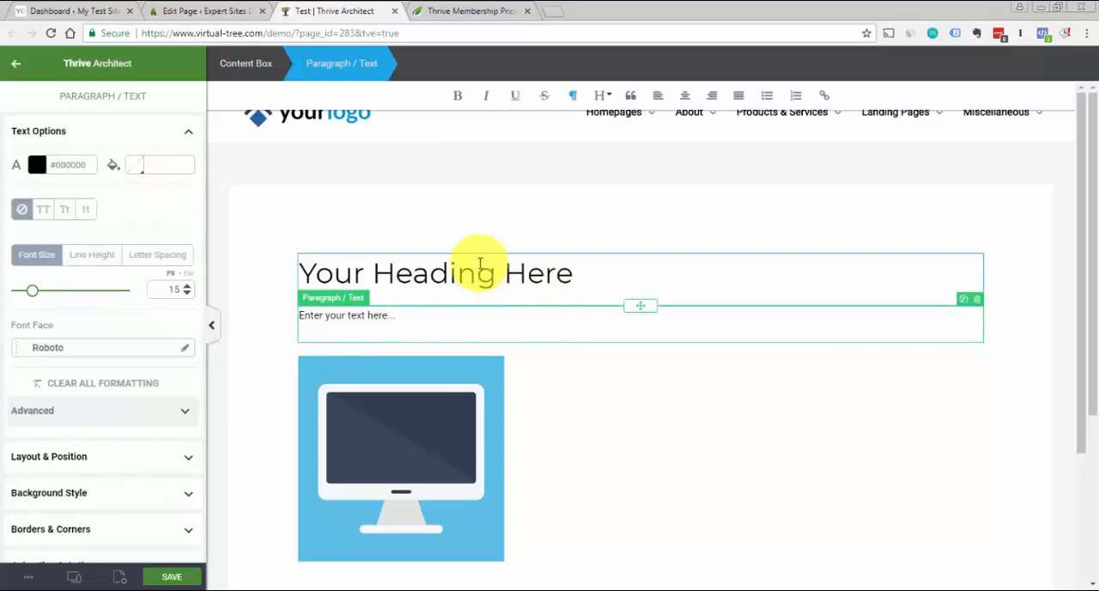
pyautogui.click(398, 314)
pyautogui.click(412, 271)
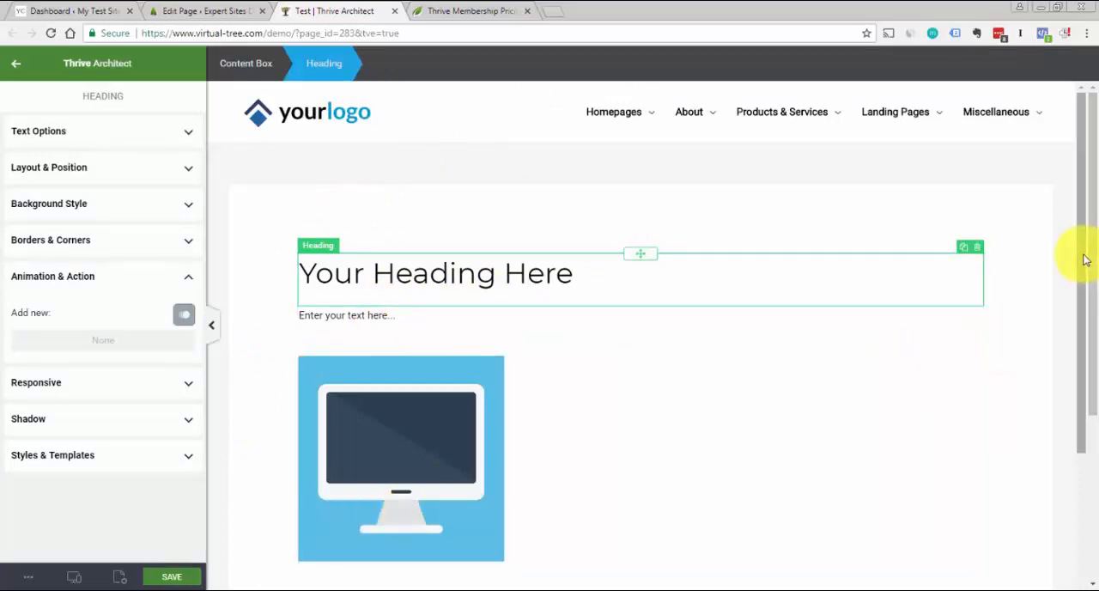
pyautogui.moveTo(1083, 256)
pyautogui.mouseDown()
pyautogui.moveTo(1085, 301)
pyautogui.moveTo(1094, 251)
pyautogui.mouseUp()
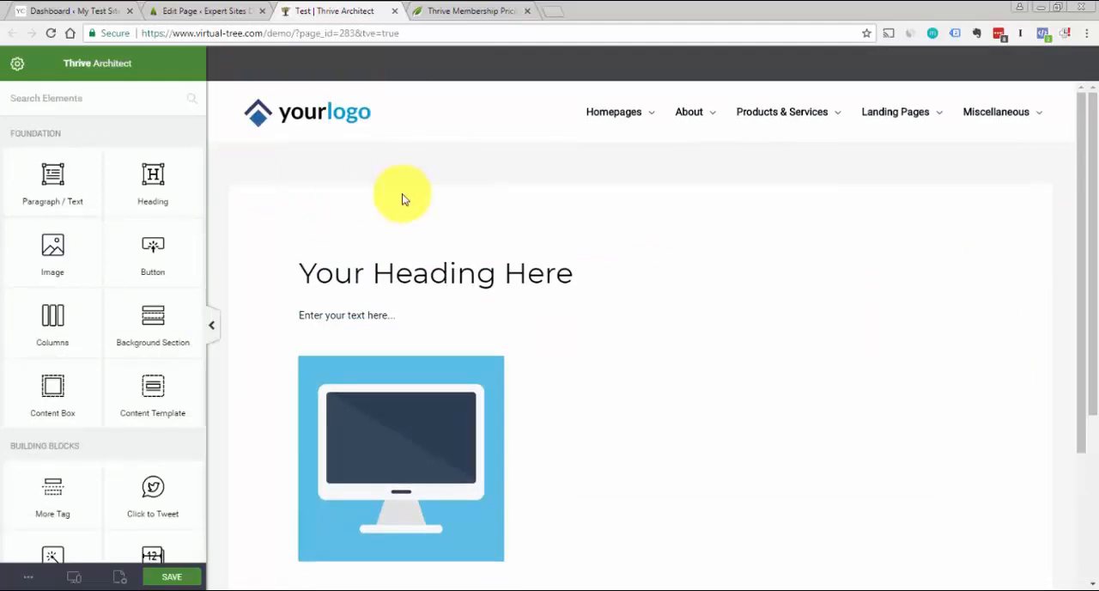
pyautogui.click(424, 286)
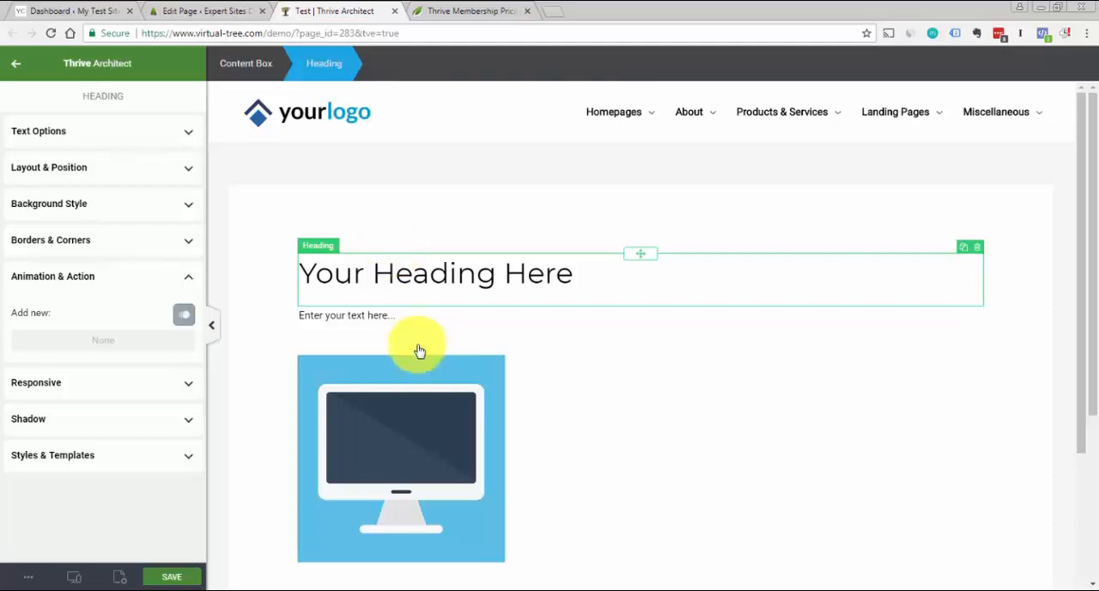
pyautogui.click(412, 317)
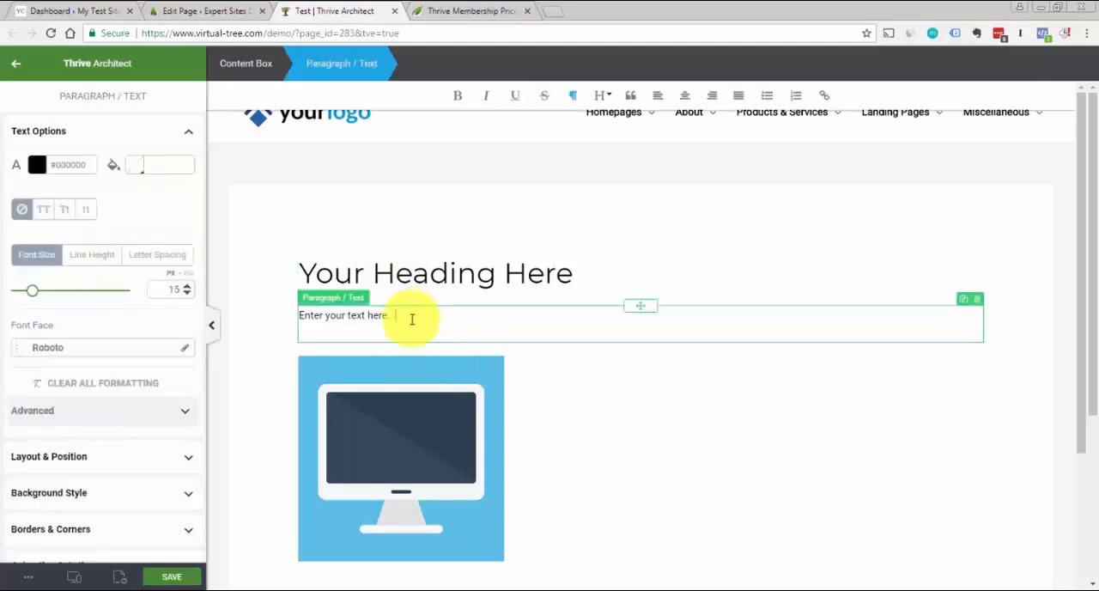
pyautogui.click(415, 275)
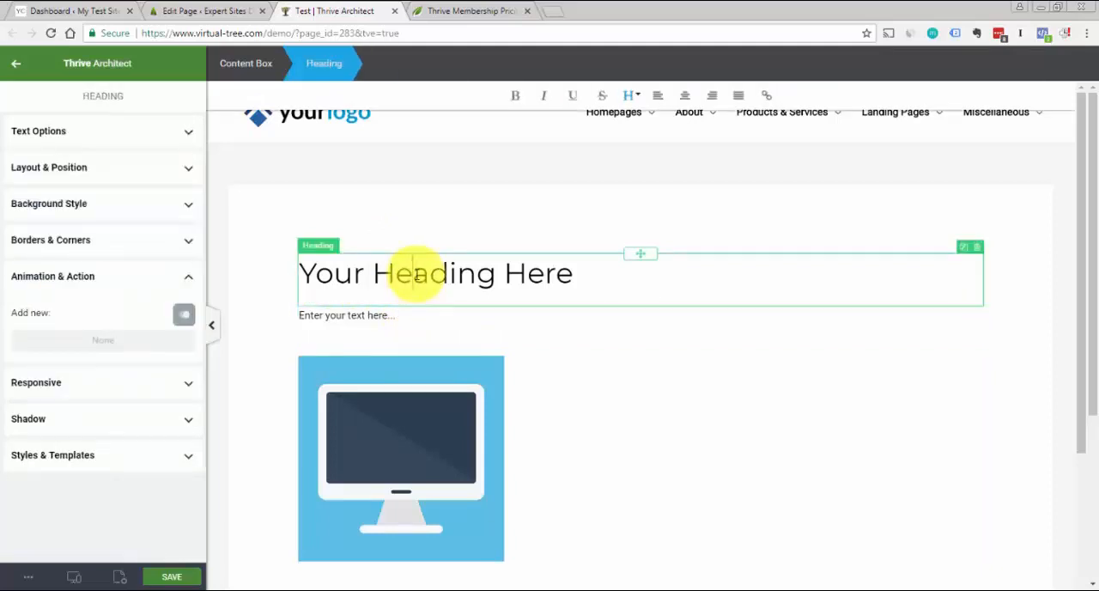
pyautogui.click(400, 315)
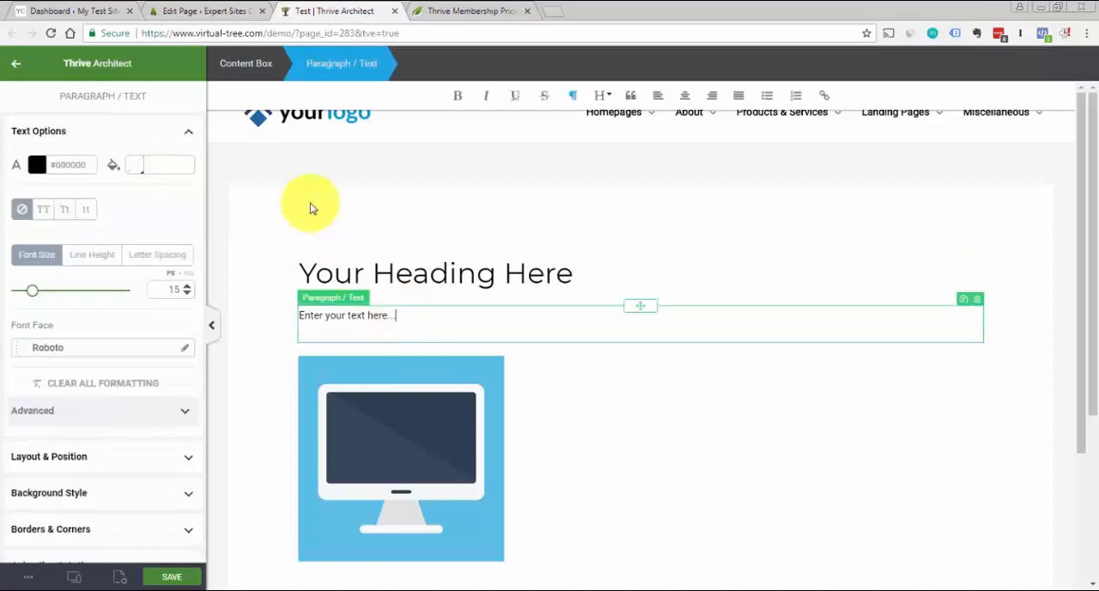
pyautogui.click(401, 272)
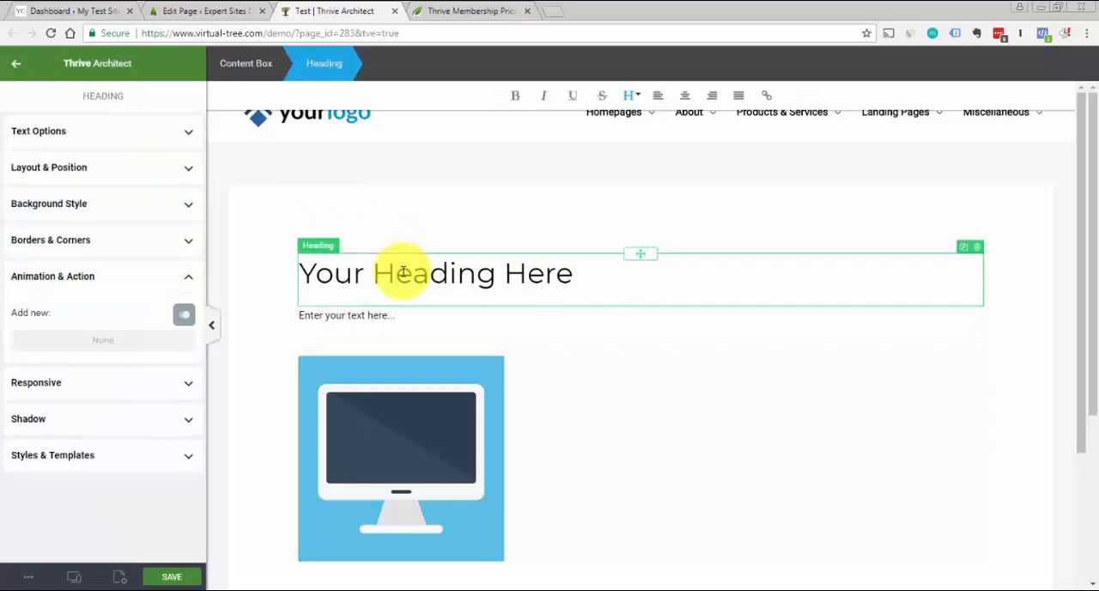
pyautogui.click(405, 409)
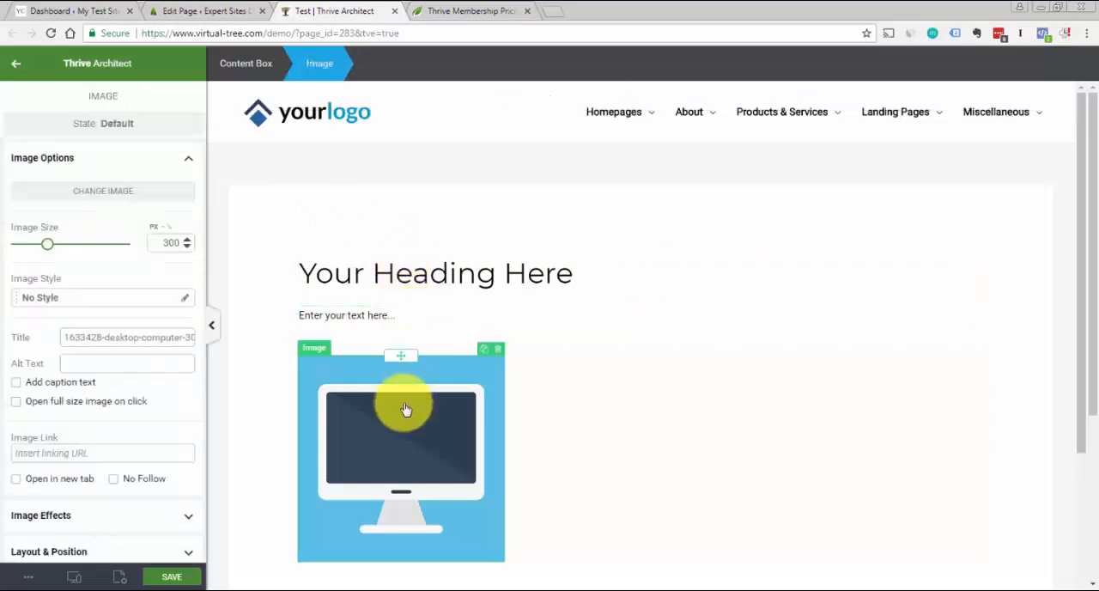
pyautogui.click(440, 284)
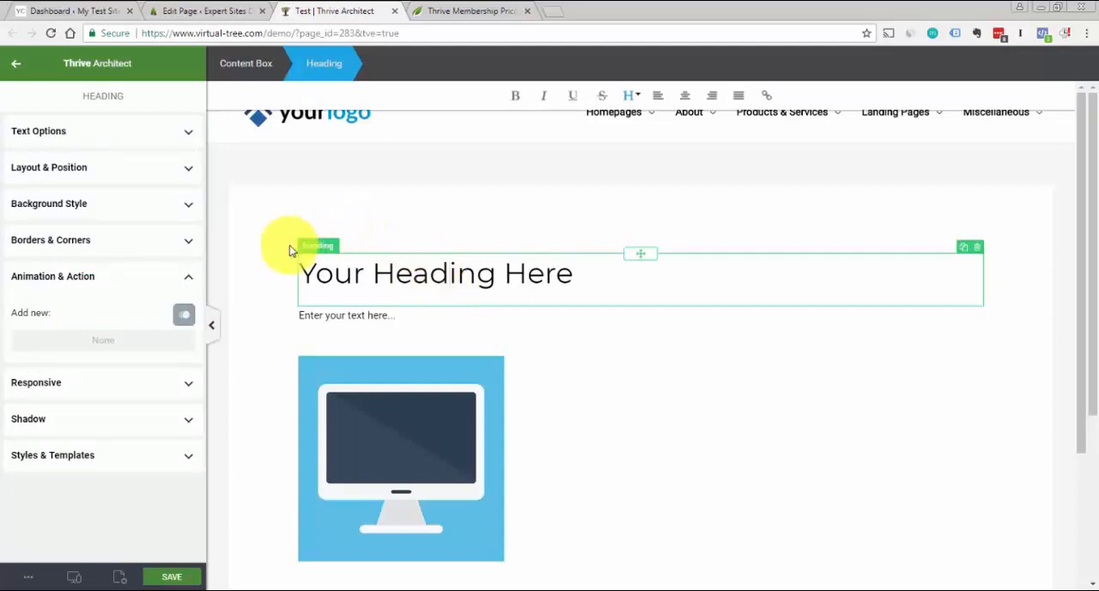
pyautogui.click(371, 320)
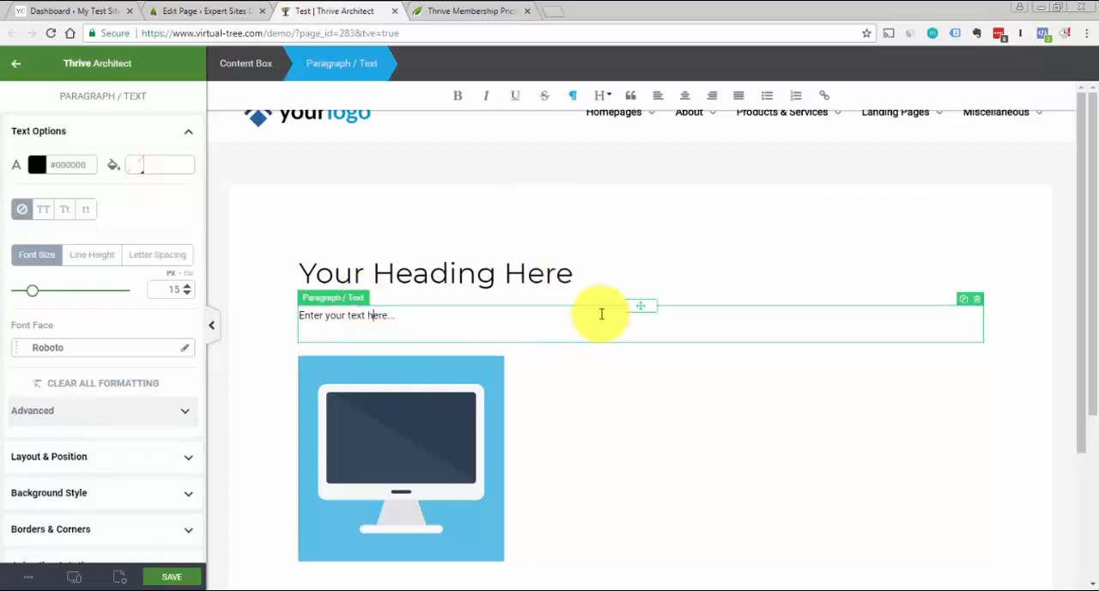
pyautogui.click(589, 278)
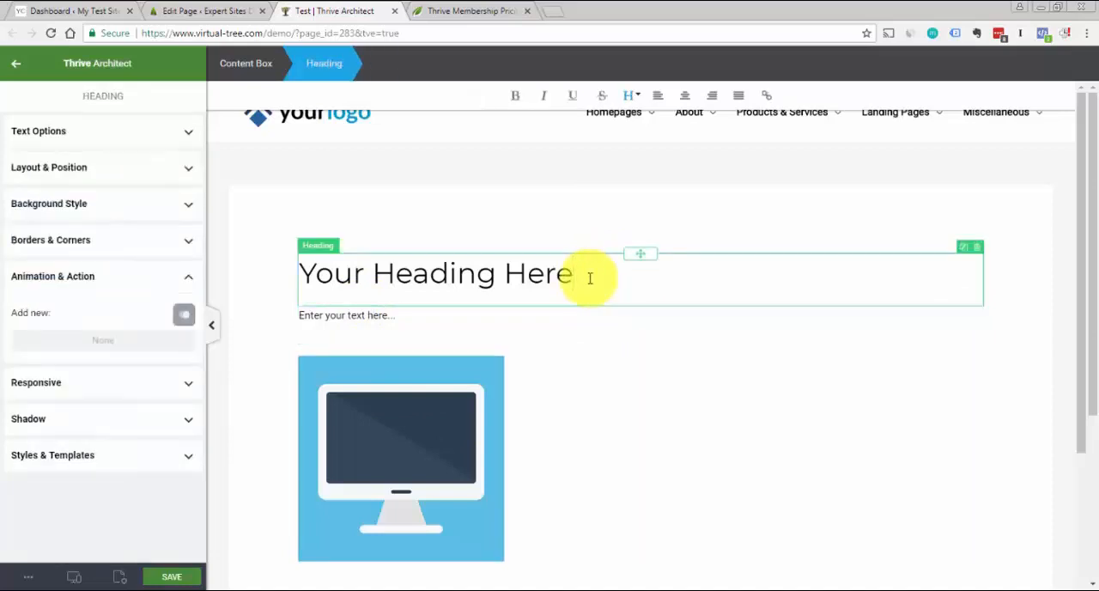
pyautogui.click(400, 317)
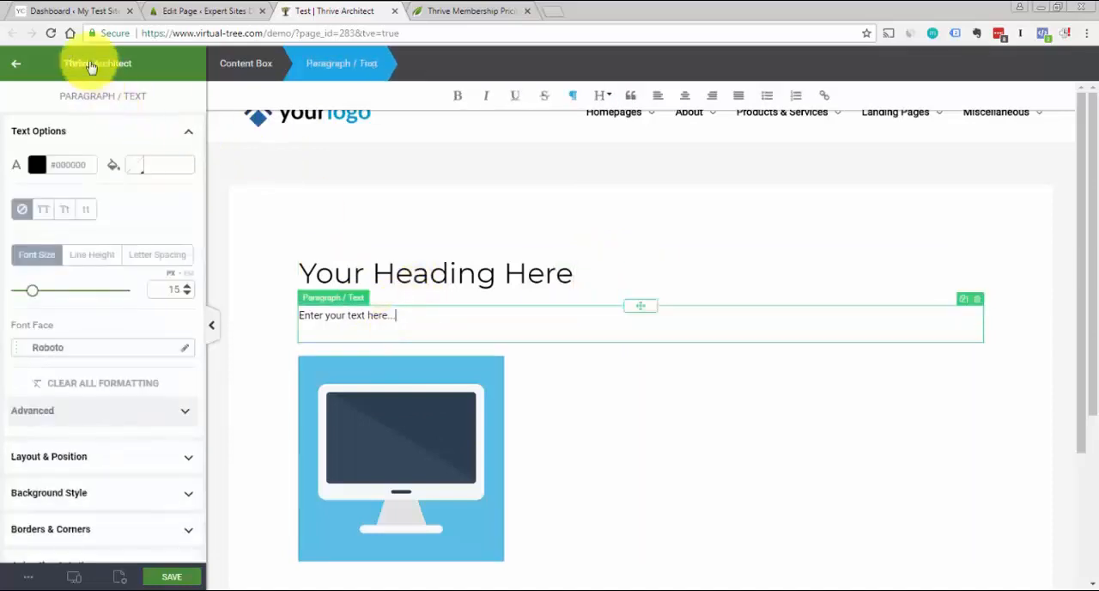
pyautogui.click(437, 272)
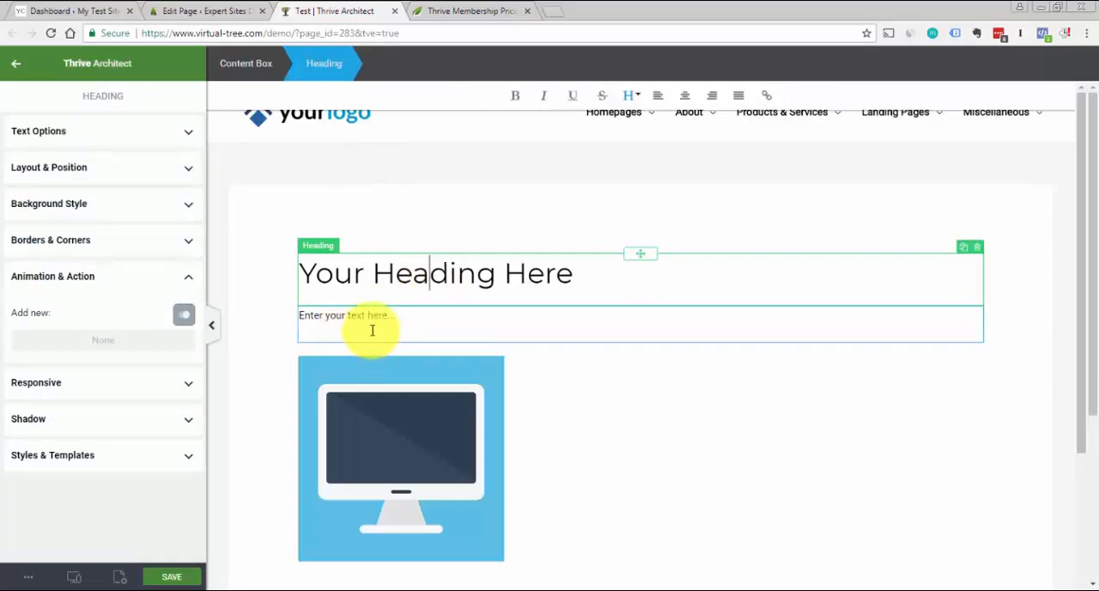
pyautogui.click(421, 318)
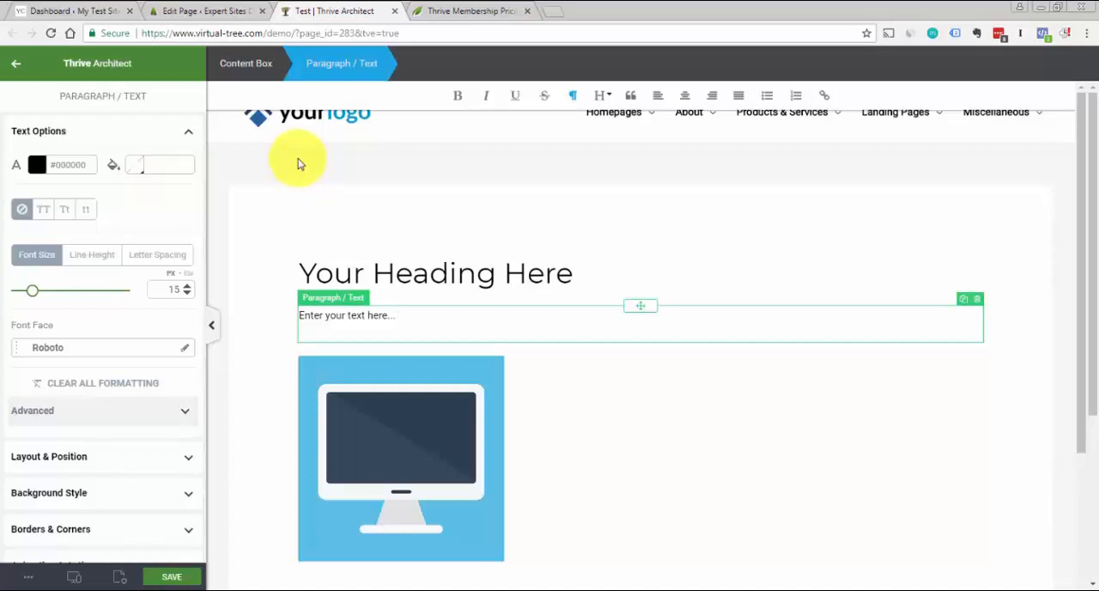
pyautogui.click(355, 274)
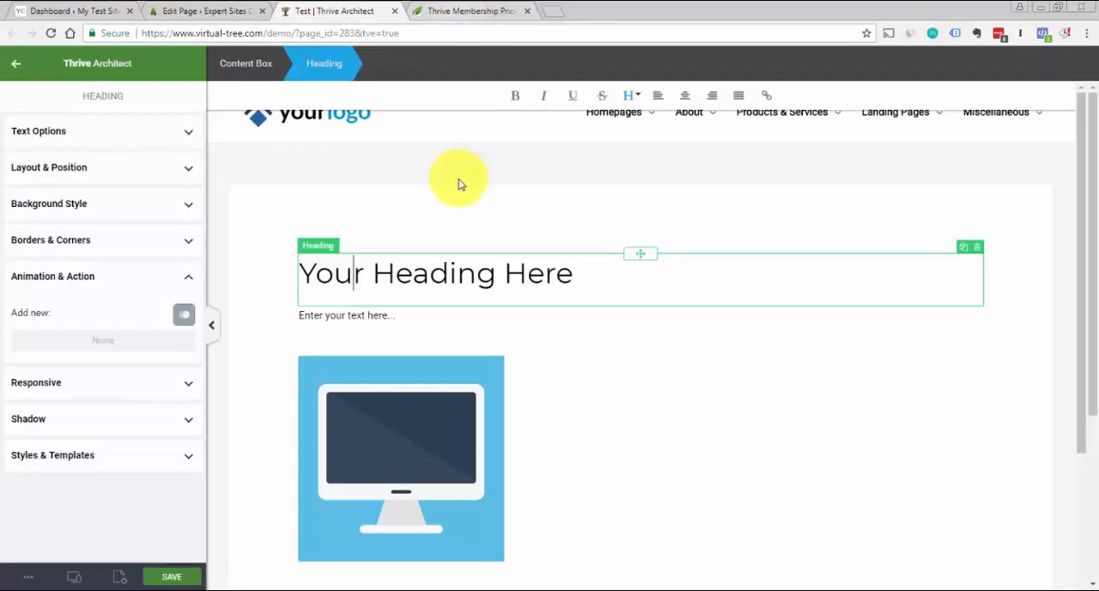
# Examine the products and member benefits described on the Thrive Themes membership pricing page, and return to the Test page in the editor
pyautogui.click(457, 12)
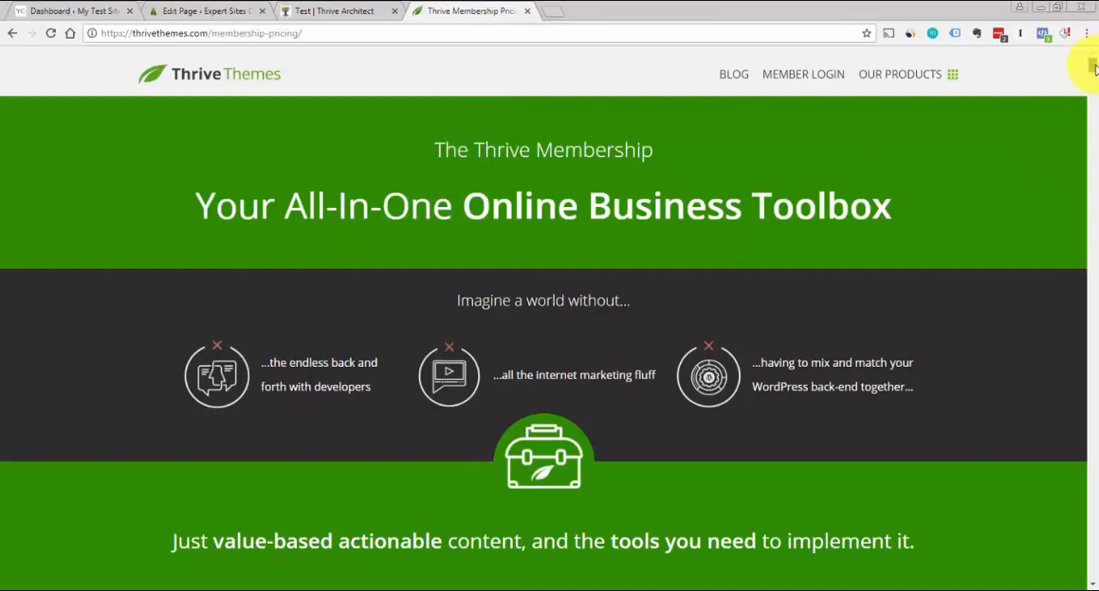
pyautogui.moveTo(1094, 61); pyautogui.dragTo(1094, 114)
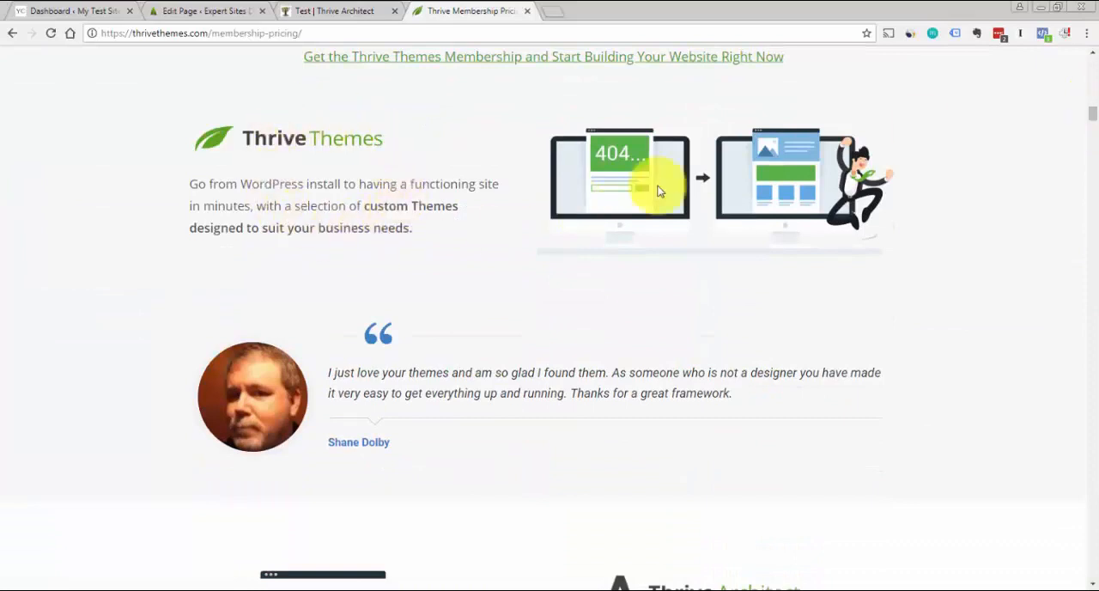
pyautogui.moveTo(1093, 115); pyautogui.dragTo(1095, 129)
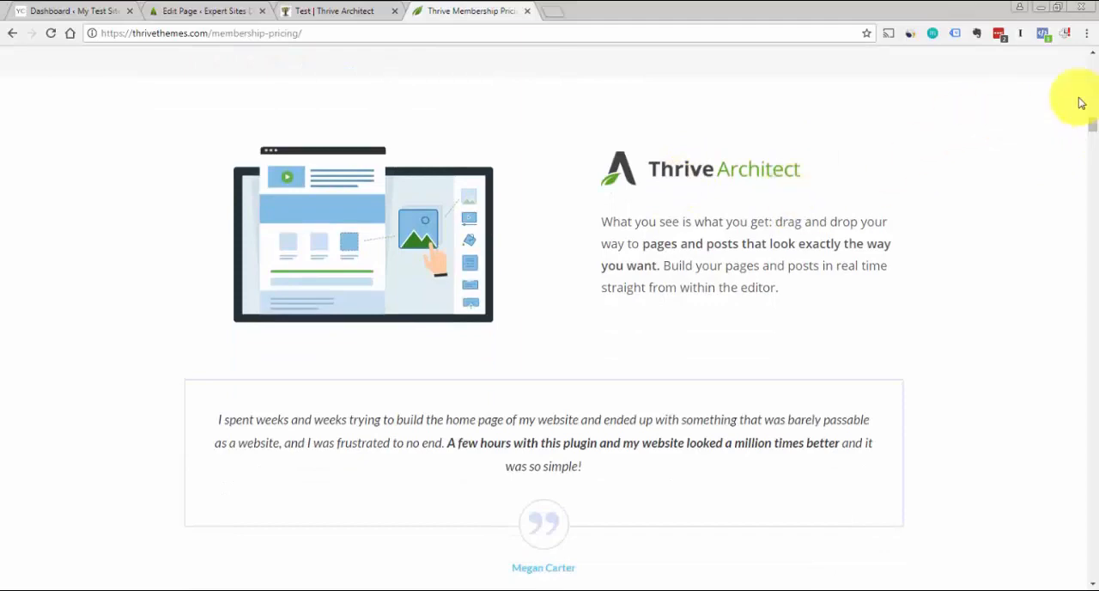
pyautogui.moveTo(1092, 124); pyautogui.dragTo(1092, 147)
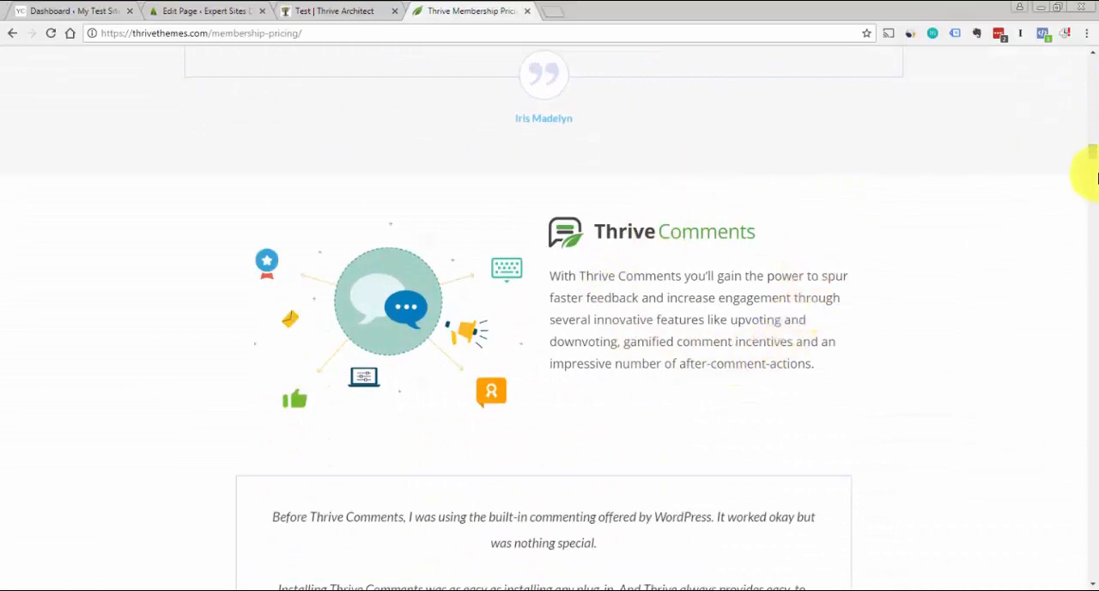
pyautogui.moveTo(1093, 161); pyautogui.dragTo(1094, 178)
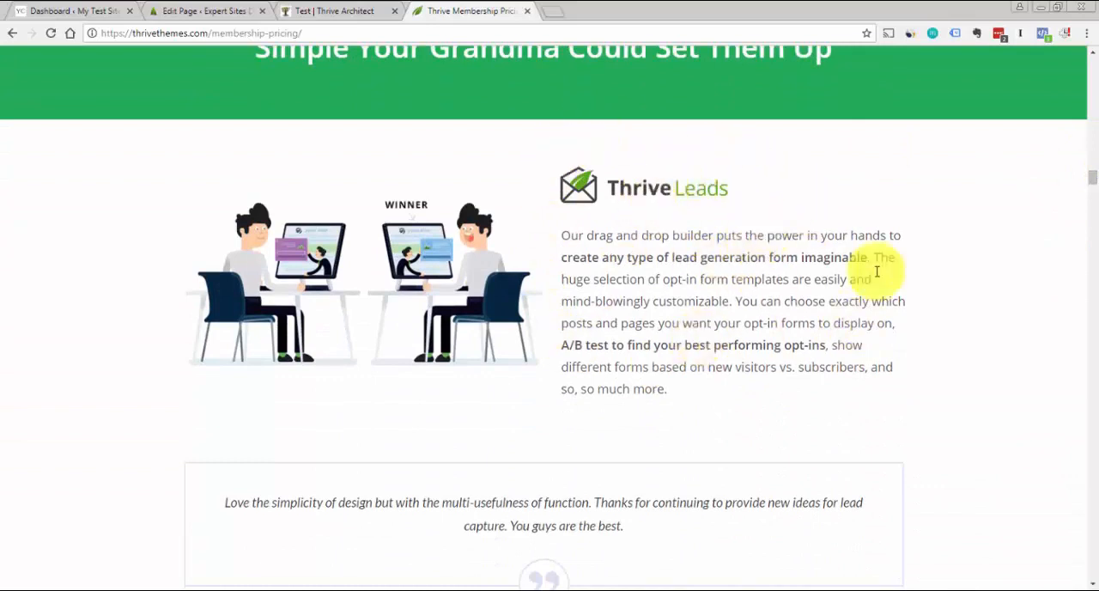
pyautogui.moveTo(1090, 176); pyautogui.dragTo(1094, 180)
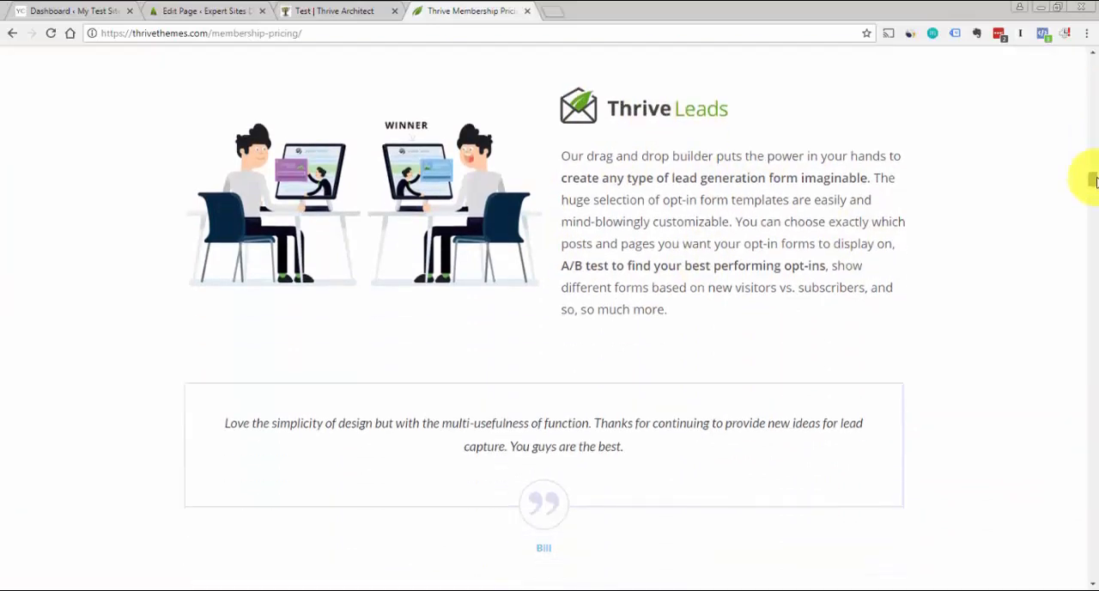
pyautogui.scroll(-5, 1092, 180)
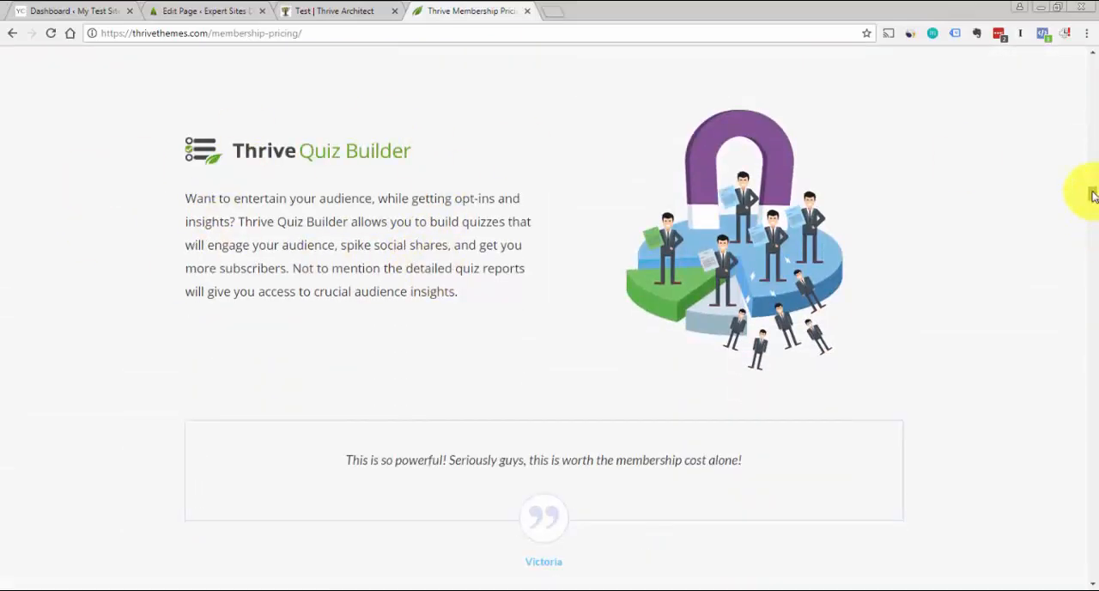
pyautogui.scroll(-5, 1092, 202)
pyautogui.scroll(-5, 1091, 210)
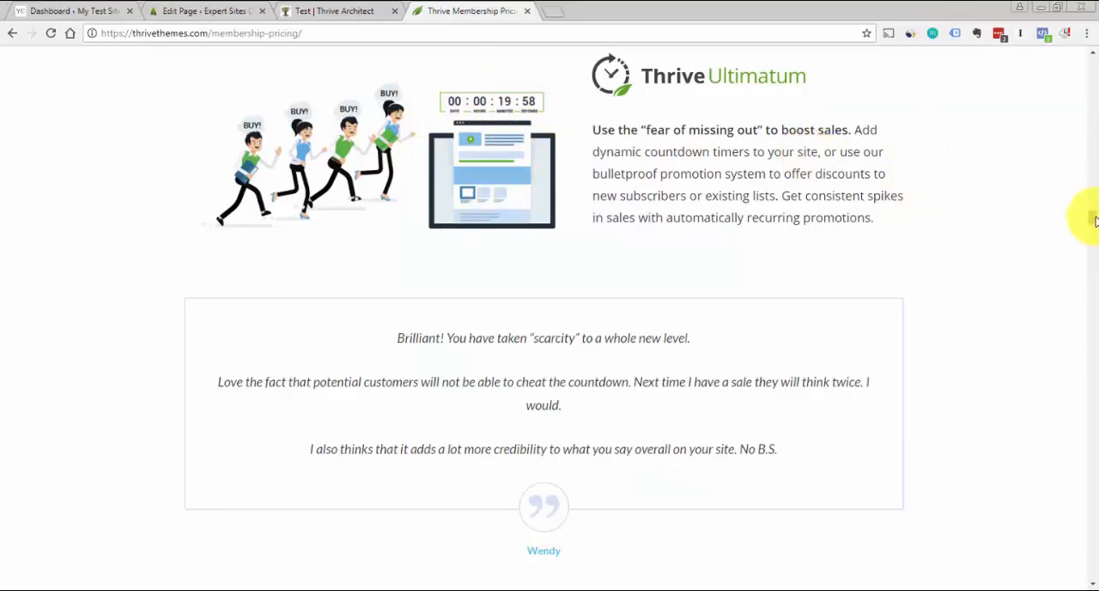
pyautogui.moveTo(1093, 220); pyautogui.dragTo(1095, 63)
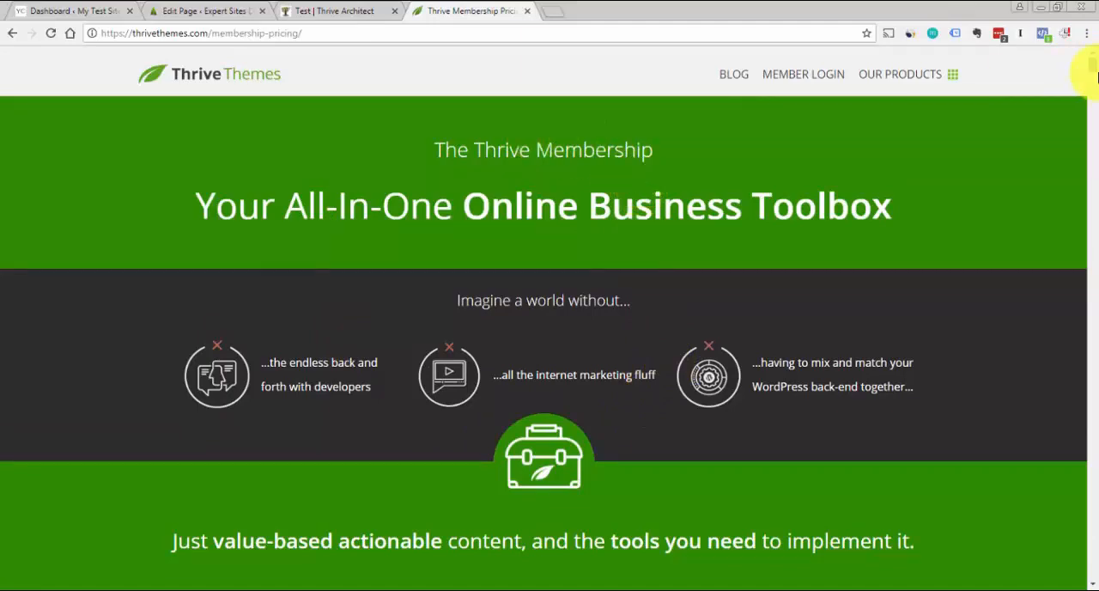
pyautogui.moveTo(1096, 68); pyautogui.dragTo(1095, 96)
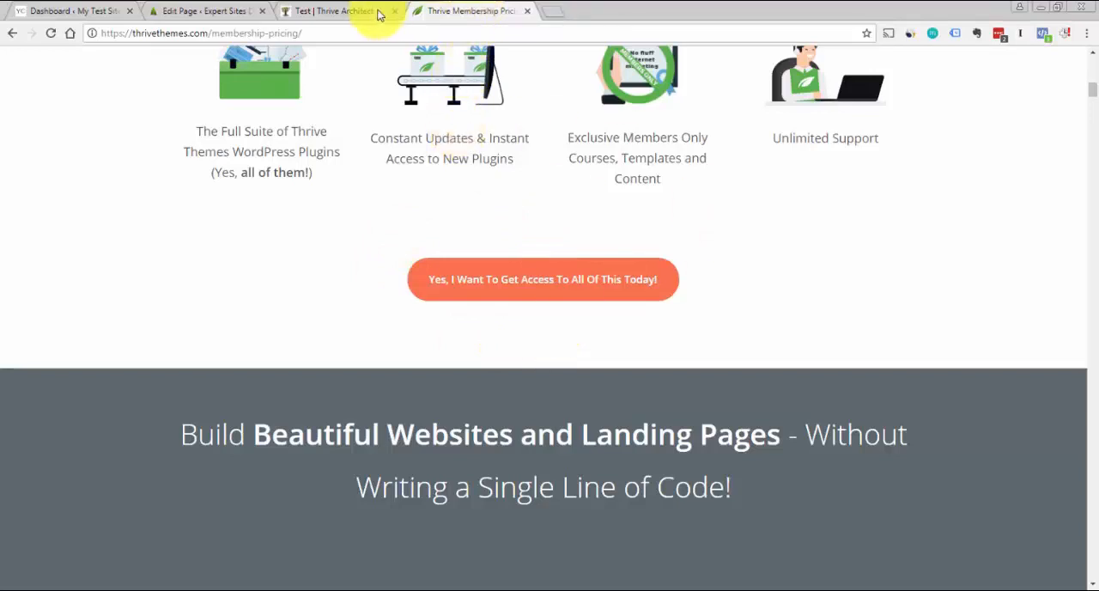
pyautogui.click(378, 13)
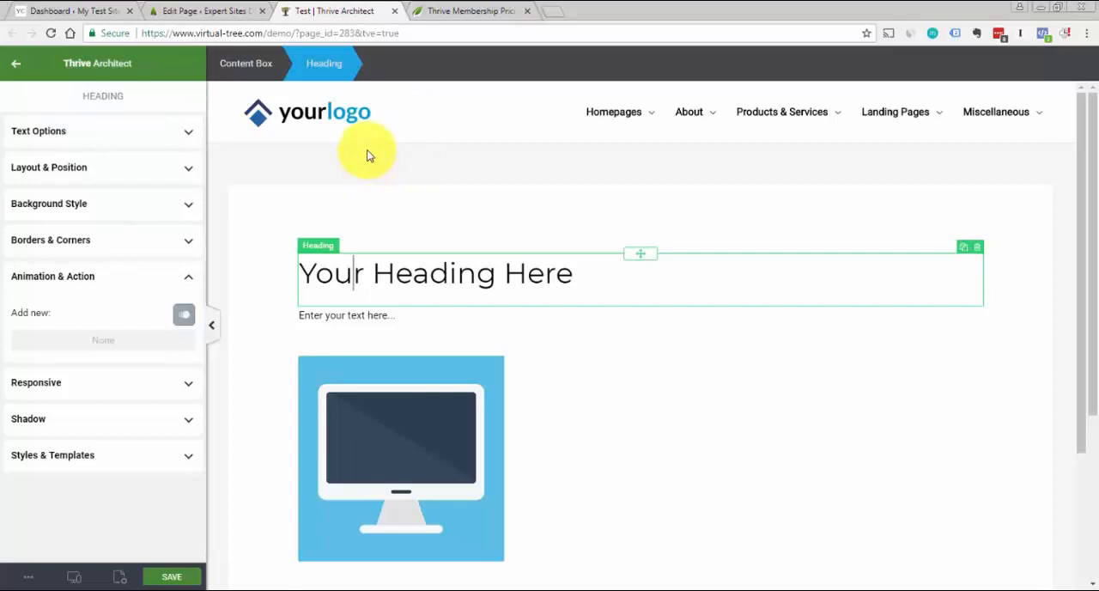
pyautogui.click(416, 163)
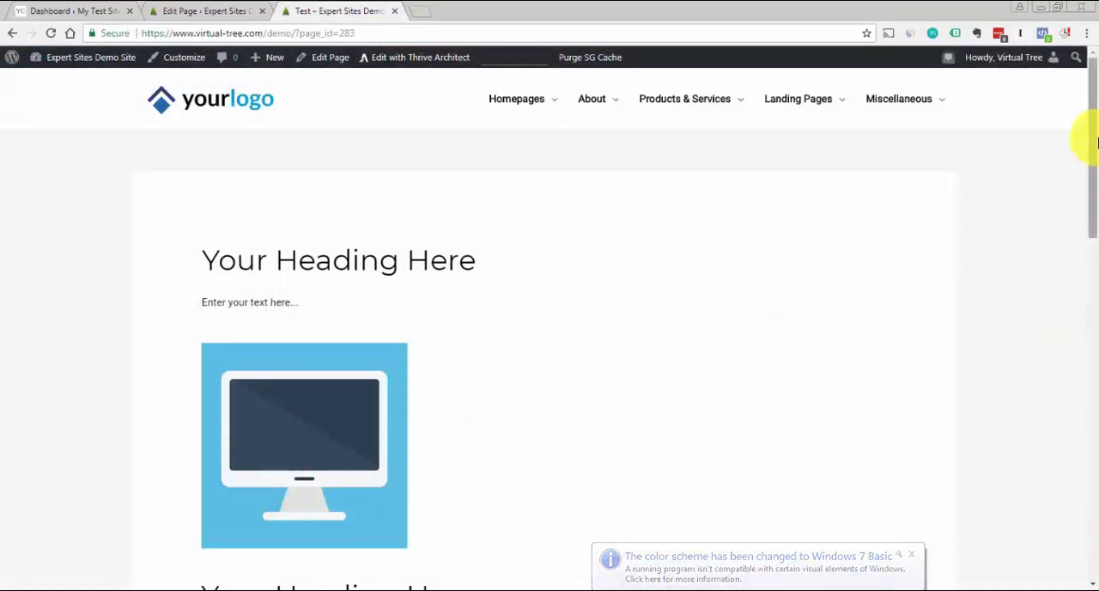
# Examine the footer columns and the copyright bar at the end of the demo site's published Test page
pyautogui.moveTo(1096, 138); pyautogui.dragTo(1096, 421)
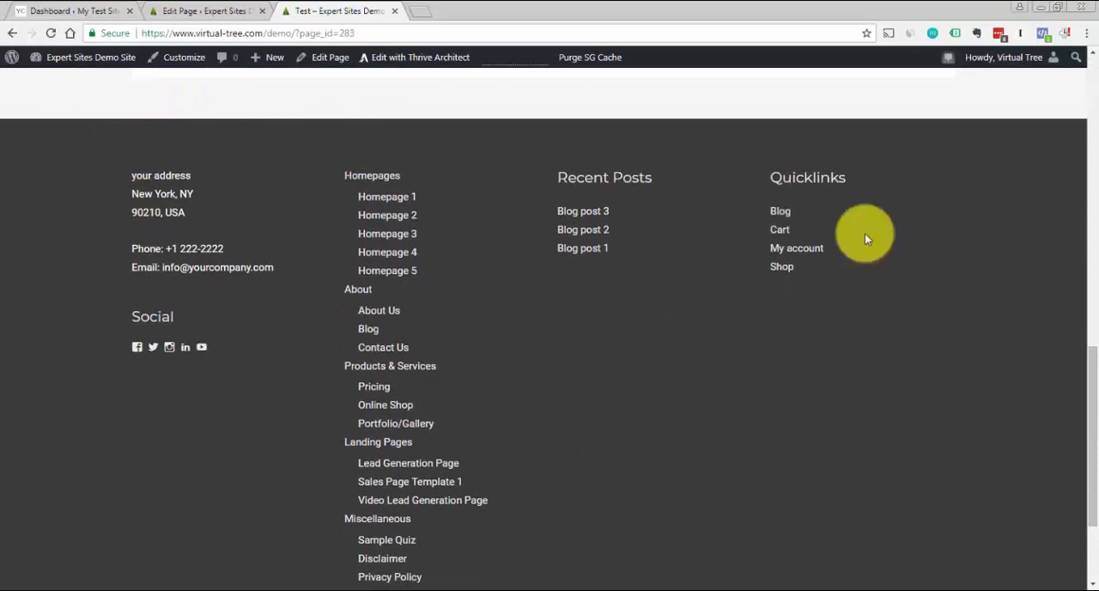
pyautogui.moveTo(1083, 424); pyautogui.dragTo(1080, 507)
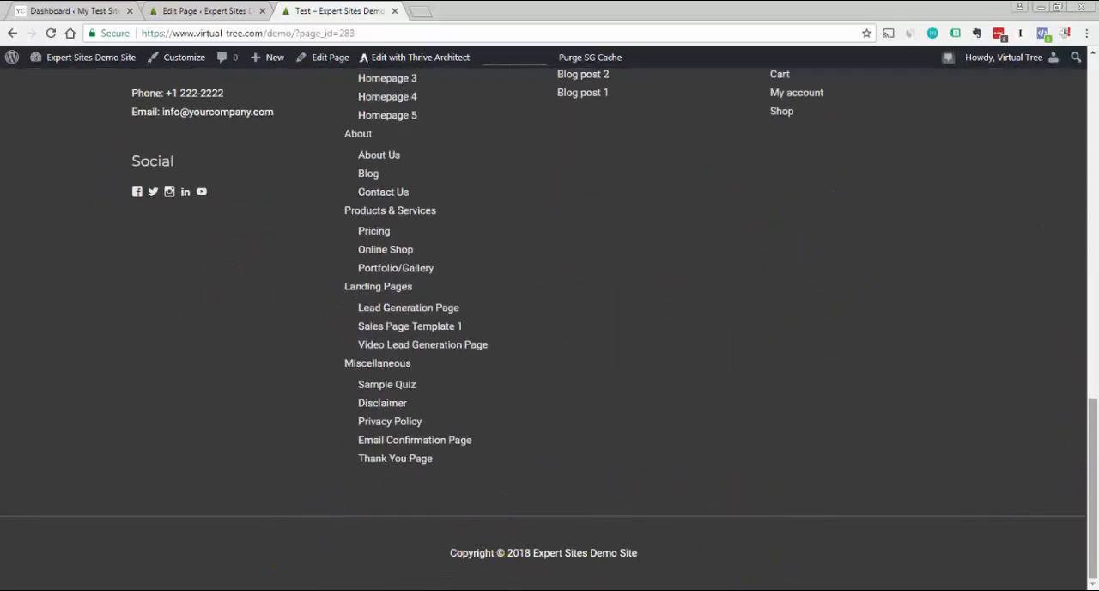
pyautogui.moveTo(1079, 466)
pyautogui.mouseDown()
pyautogui.moveTo(1079, 421)
pyautogui.moveTo(1095, 468)
pyautogui.moveTo(1081, 449)
pyautogui.mouseUp()
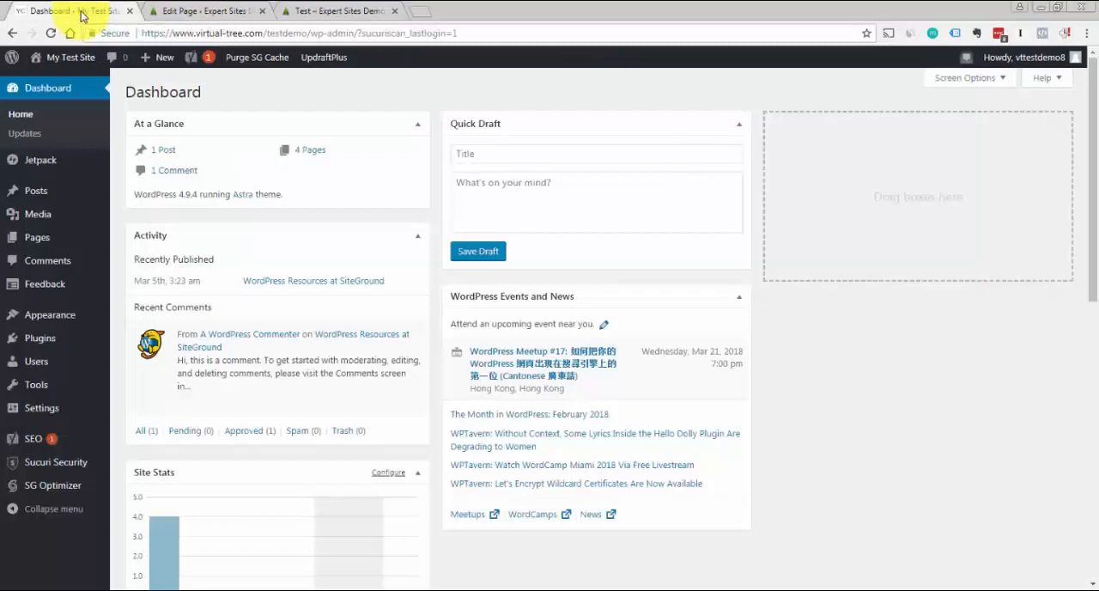
# Open the Widgets settings of My Test Site and expand Footer Widget Areas 1 to 4
pyautogui.moveTo(69, 323)
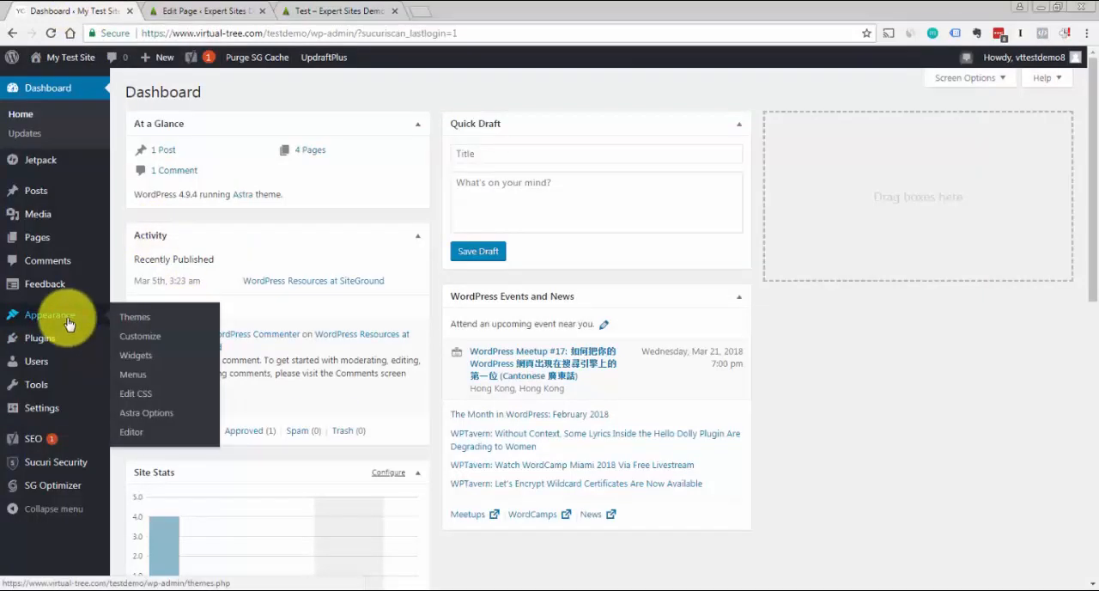
pyautogui.click(140, 355)
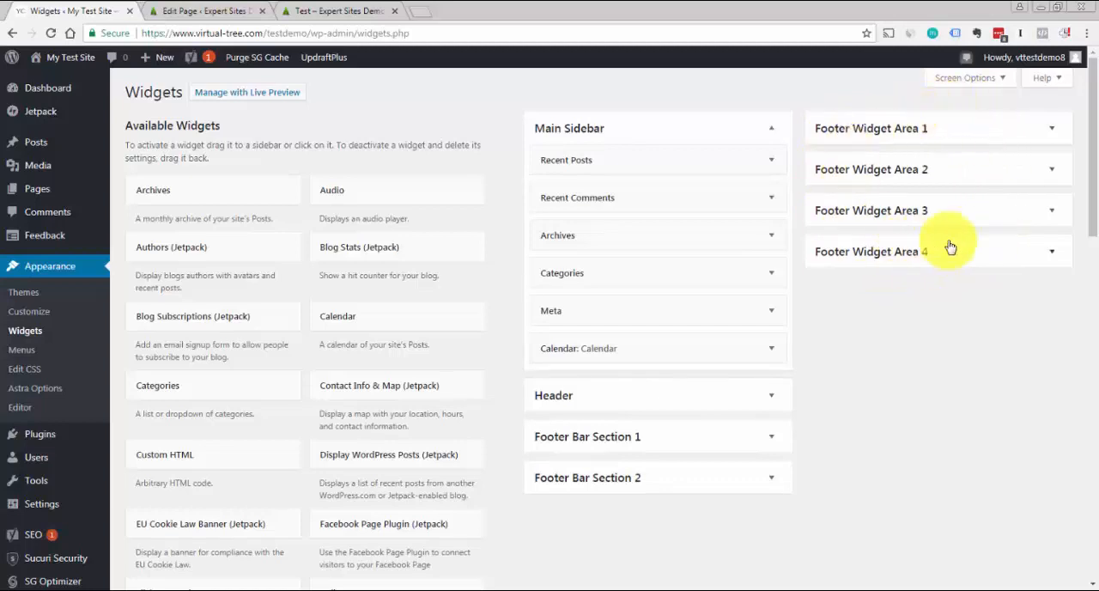
pyautogui.click(1049, 139)
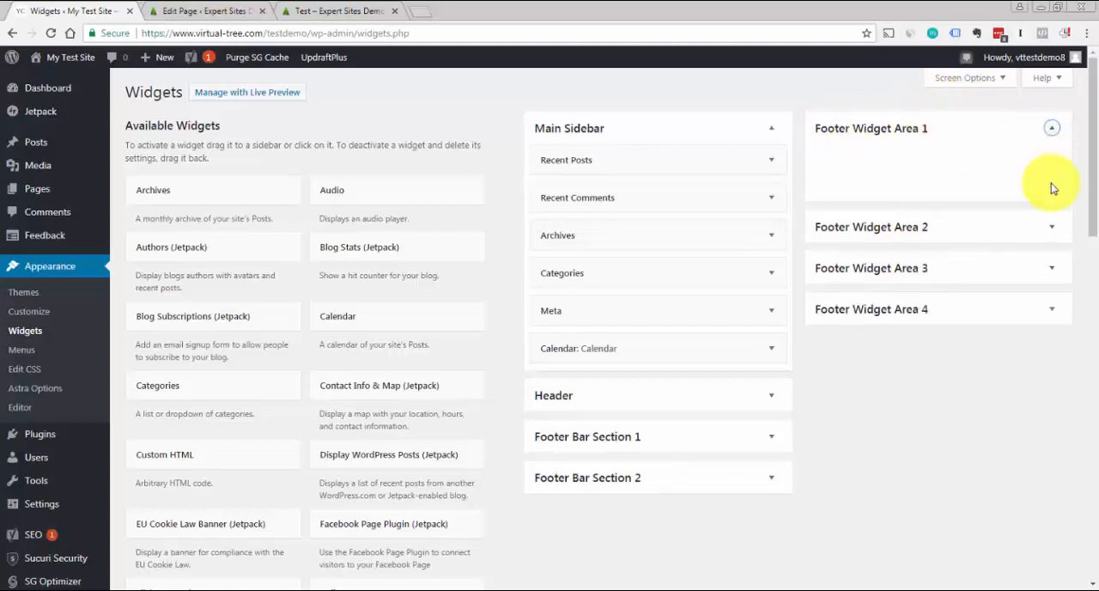
pyautogui.click(1052, 233)
pyautogui.scroll(-2, 1081, 210)
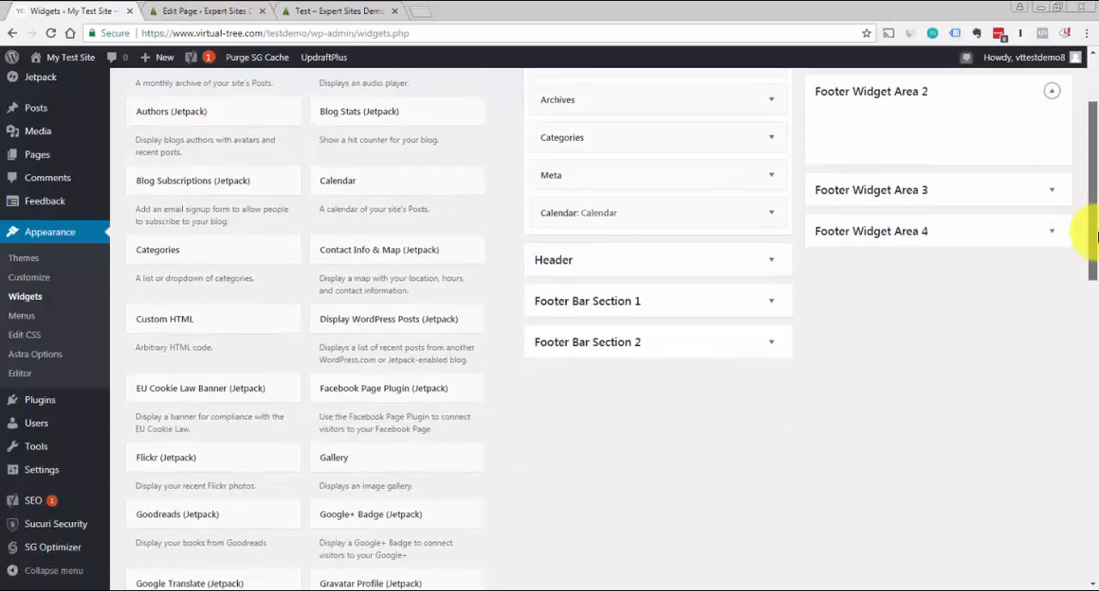
pyautogui.click(1052, 192)
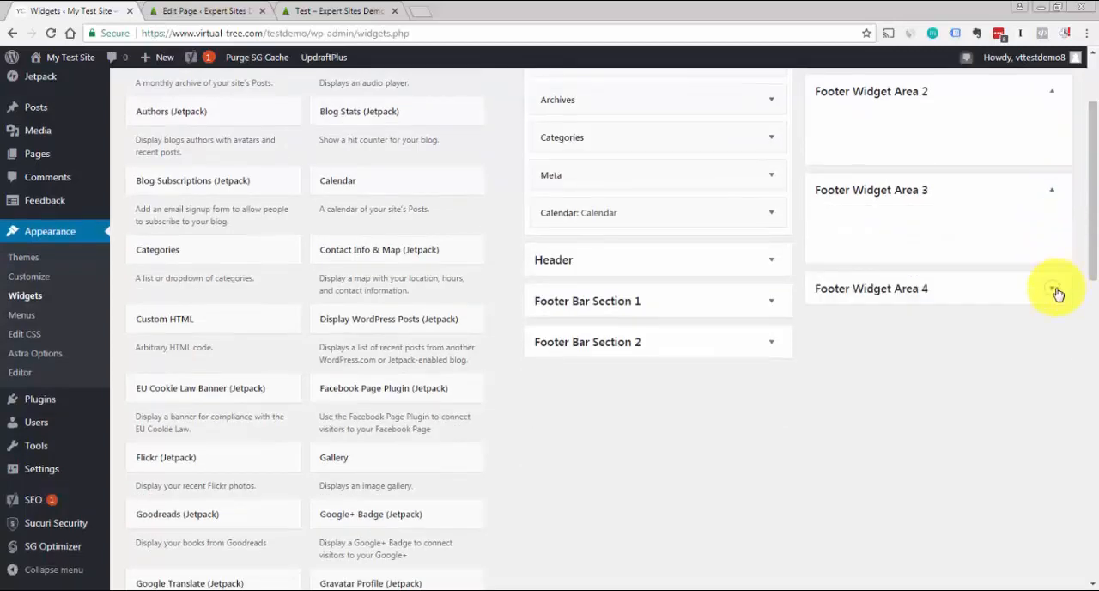
pyautogui.click(1055, 290)
pyautogui.scroll(-1, 1081, 201)
pyautogui.scroll(4, 1081, 196)
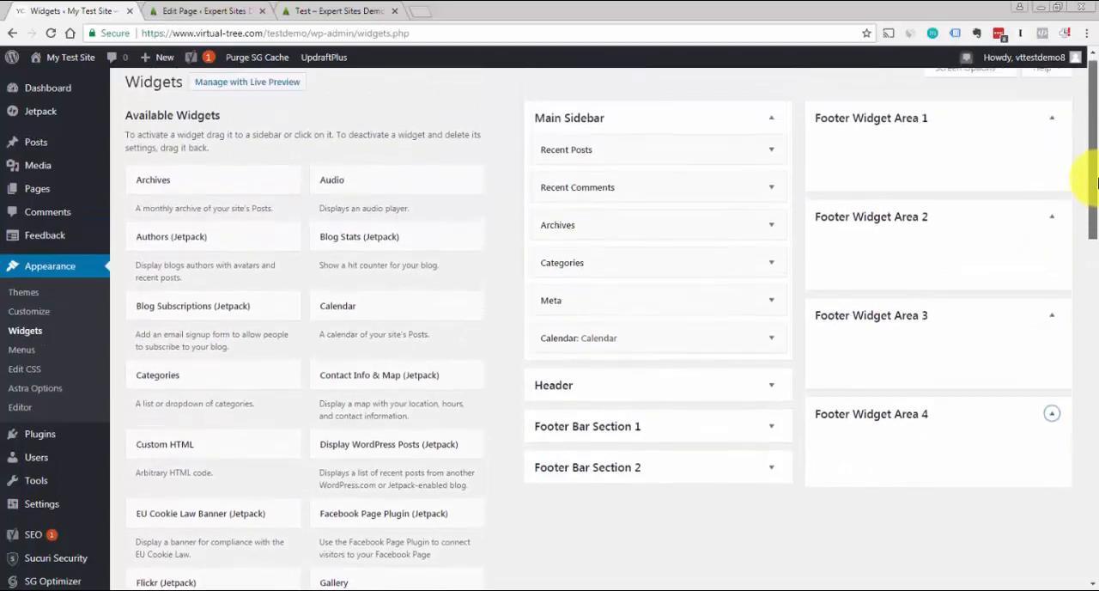
# Copy the address, phone and email block from the first footer column of the demo site's Test page
pyautogui.click(338, 12)
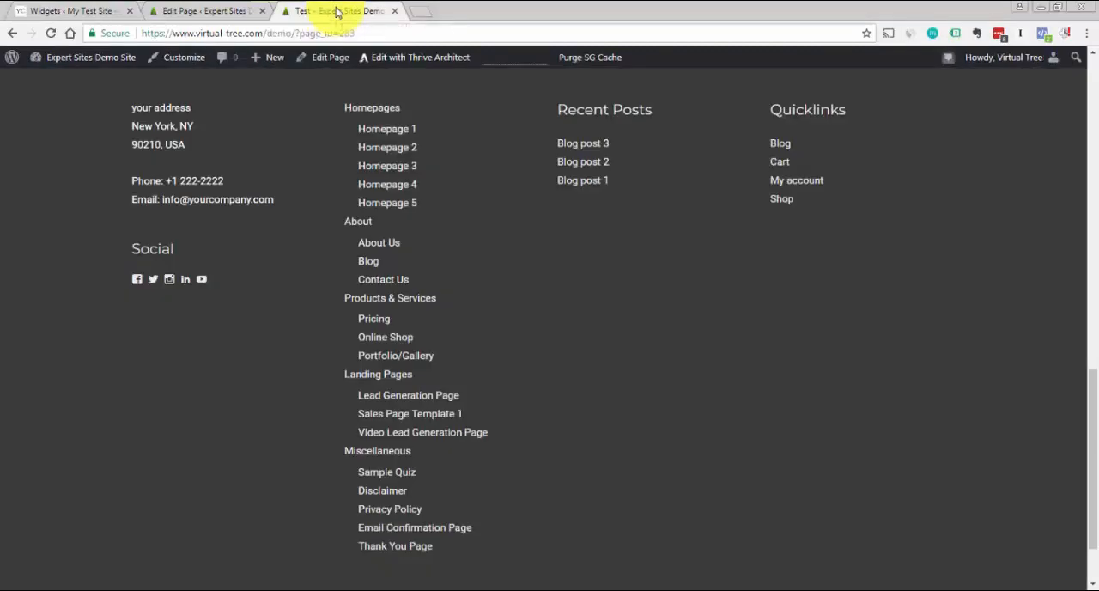
pyautogui.tripleClick(133, 108)
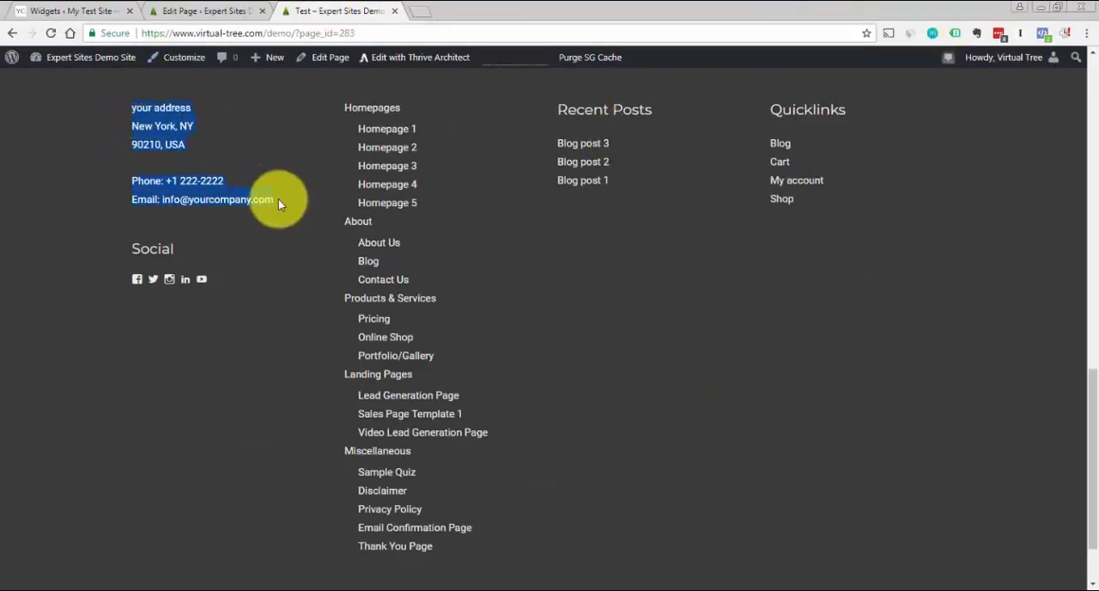
pyautogui.click(85, 16)
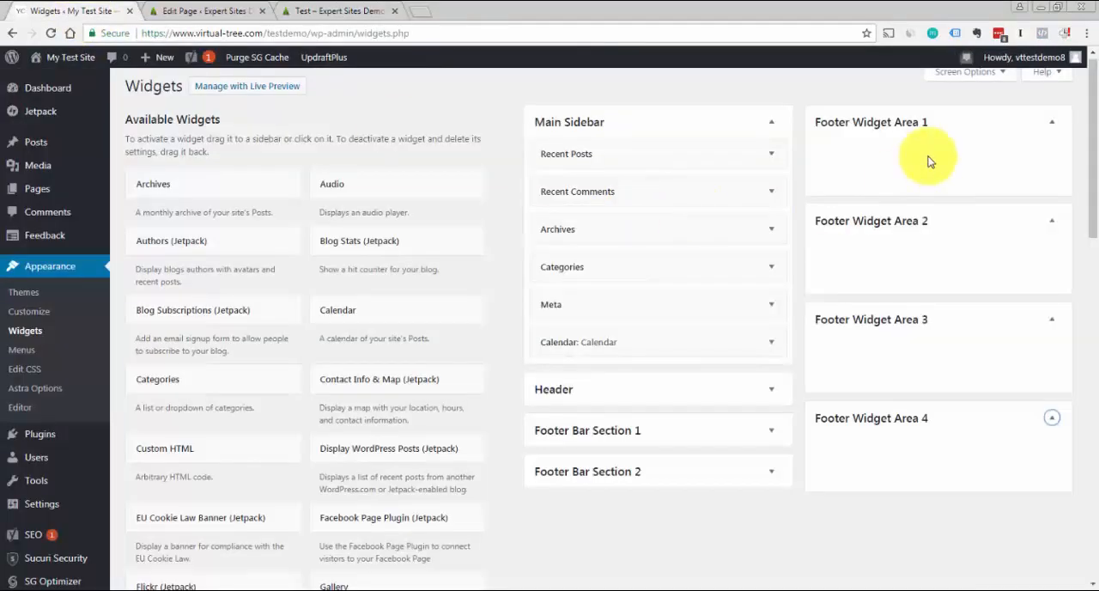
pyautogui.click(294, 12)
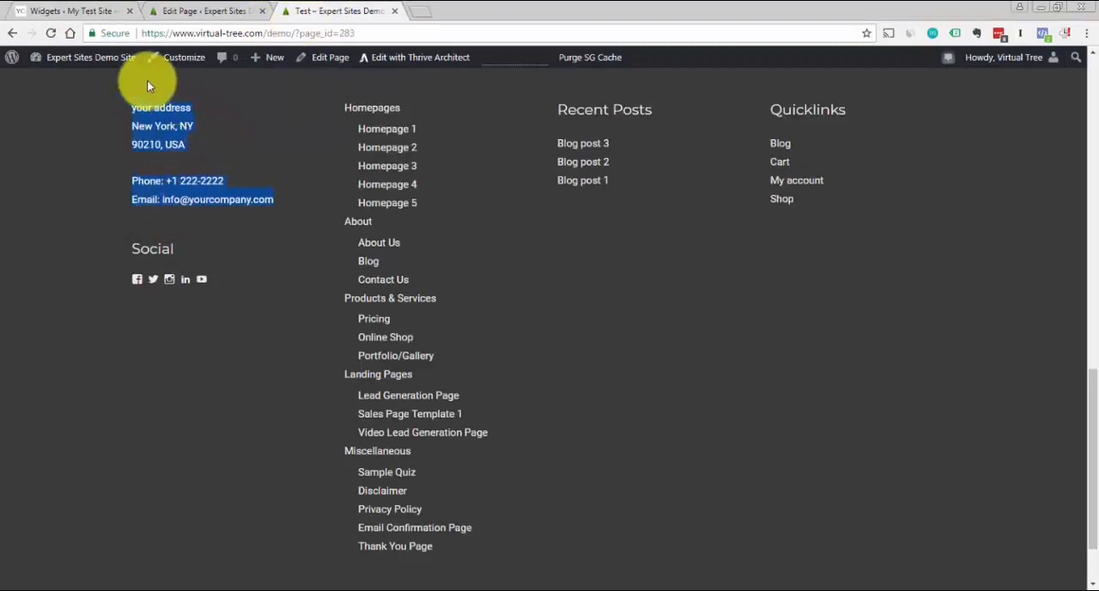
# Add a Text widget to Footer Widget Area 1 of My Test Site
pyautogui.click(82, 10)
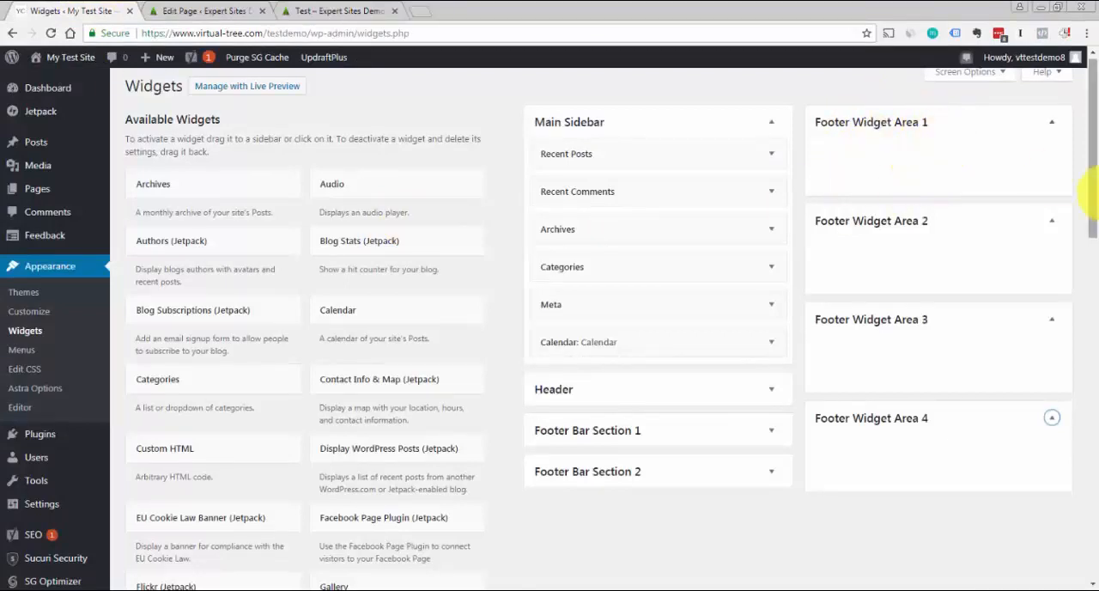
pyautogui.moveTo(1096, 167); pyautogui.dragTo(1096, 436)
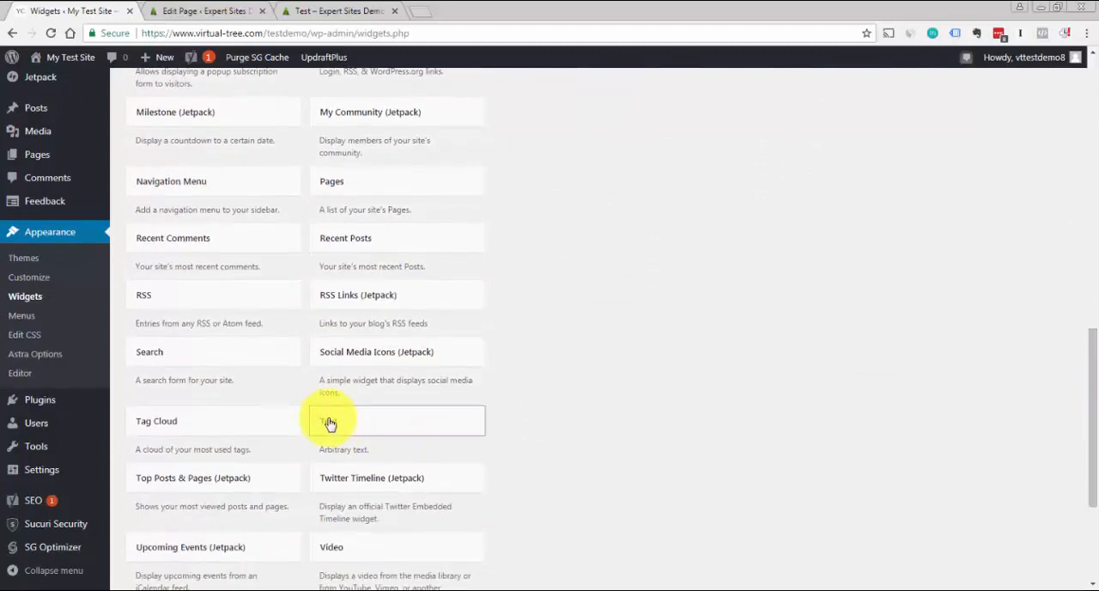
pyautogui.moveTo(330, 423); pyautogui.dragTo(919, 41)
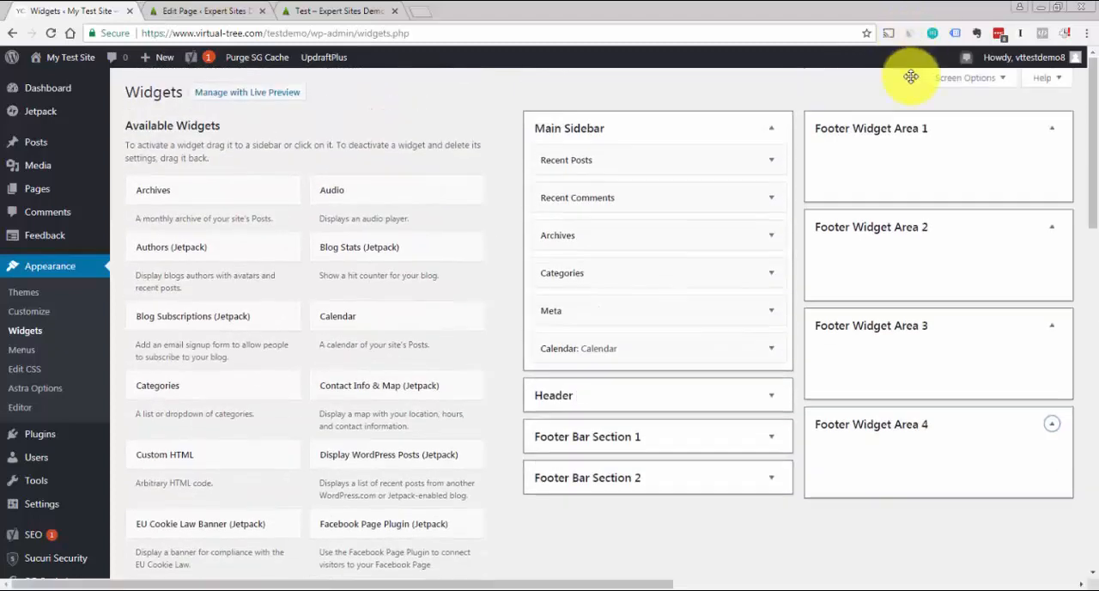
pyautogui.moveTo(910, 77); pyautogui.dragTo(877, 154)
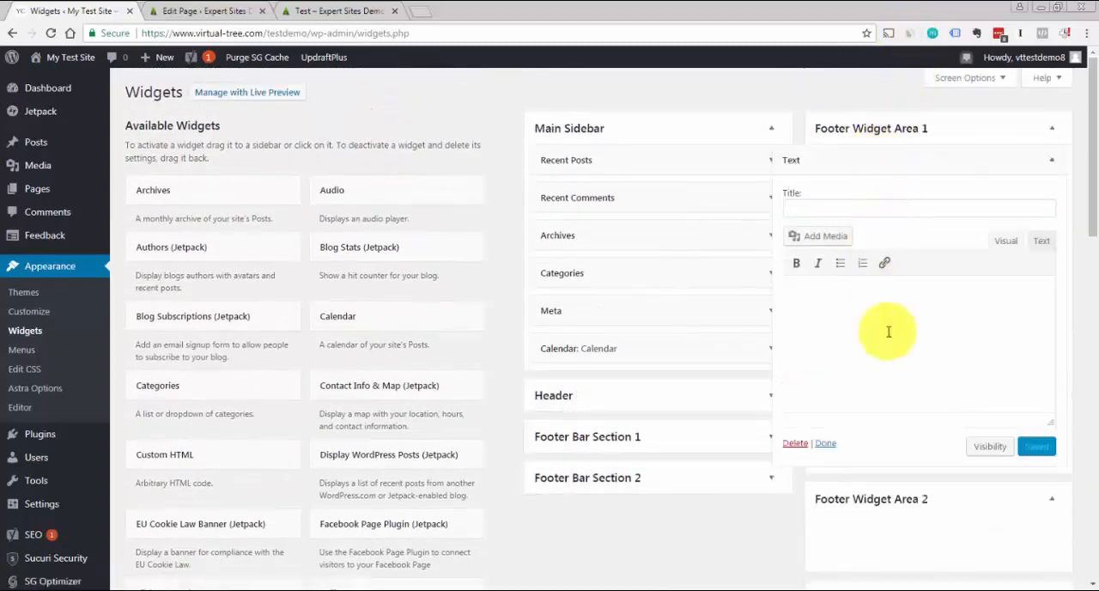
# Paste the copied contact details into the Text widget, title it "Contact Us", save it and collapse it
pyautogui.hotkey('ctrl', 'v')
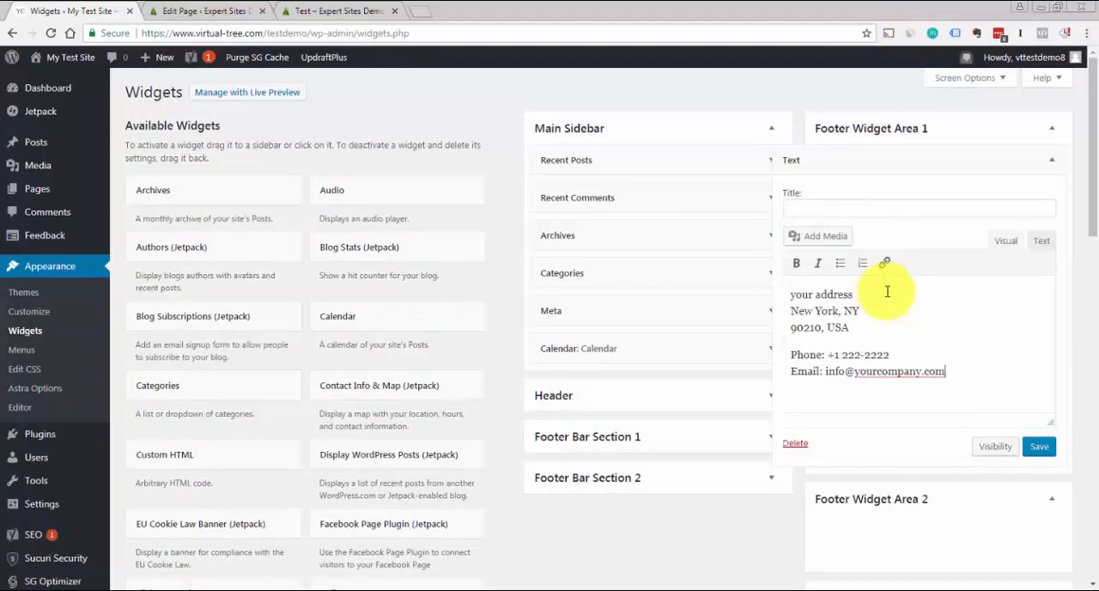
pyautogui.click(875, 206)
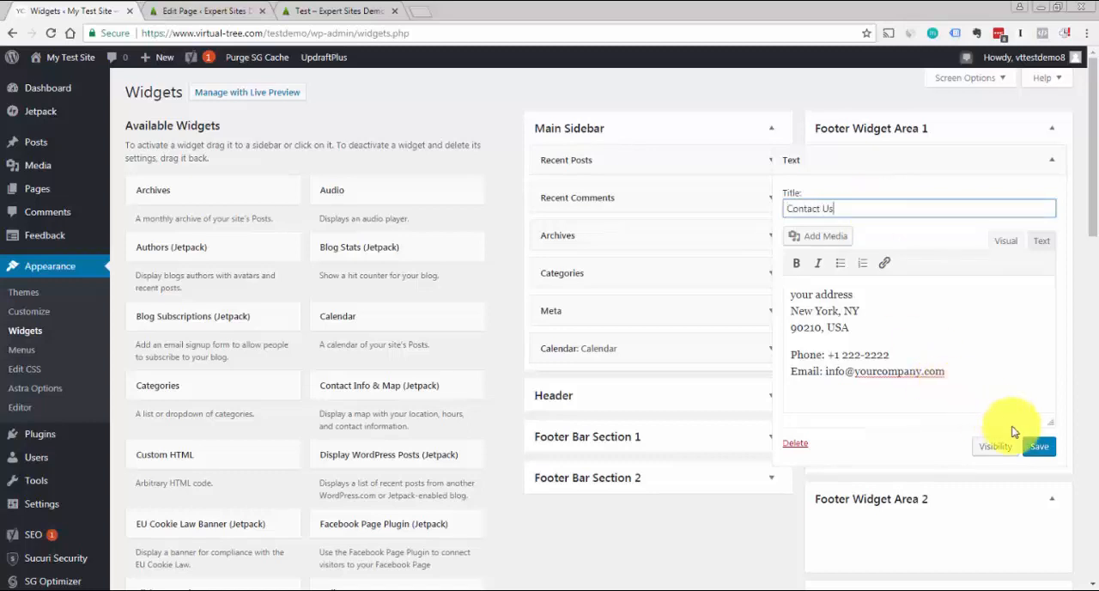
pyautogui.click(1036, 448)
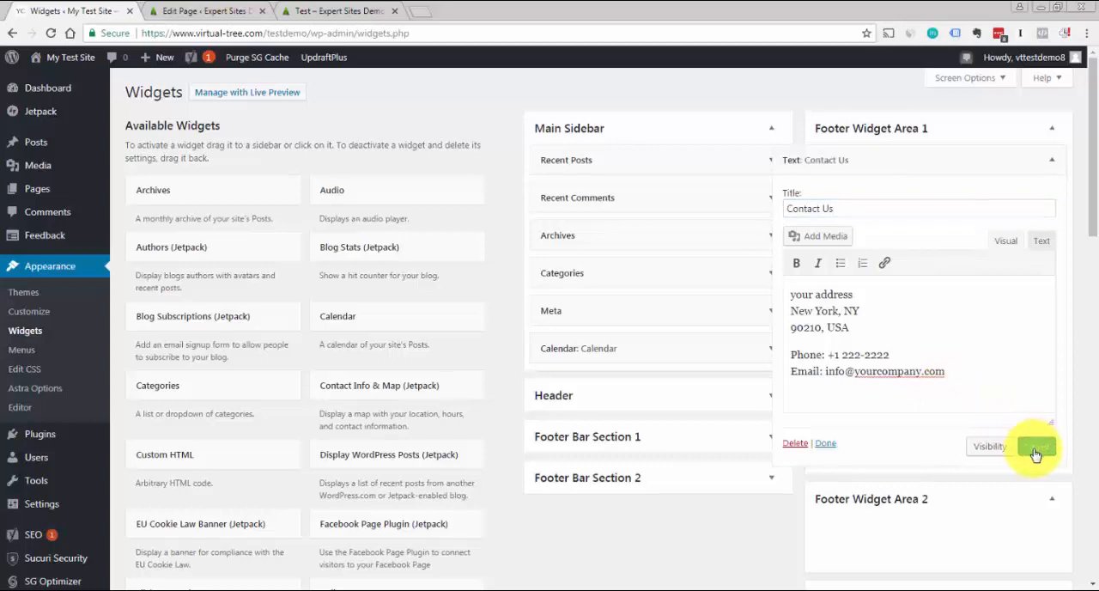
pyautogui.click(1052, 167)
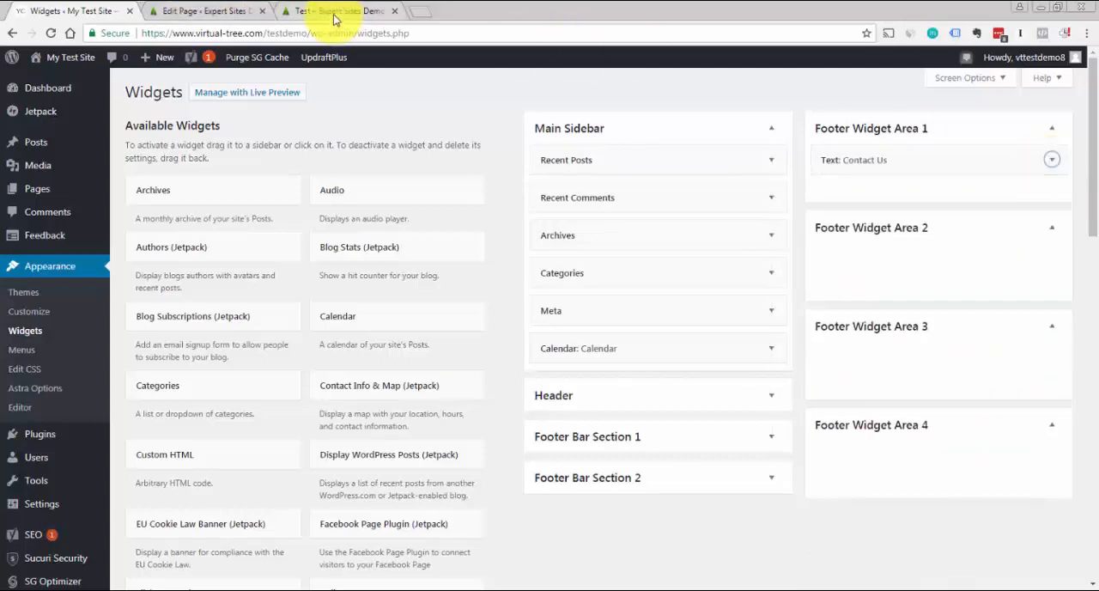
# Check the Social section in the demo site's footer and return to the Widgets settings of My Test Site
pyautogui.click(334, 12)
pyautogui.click(244, 306)
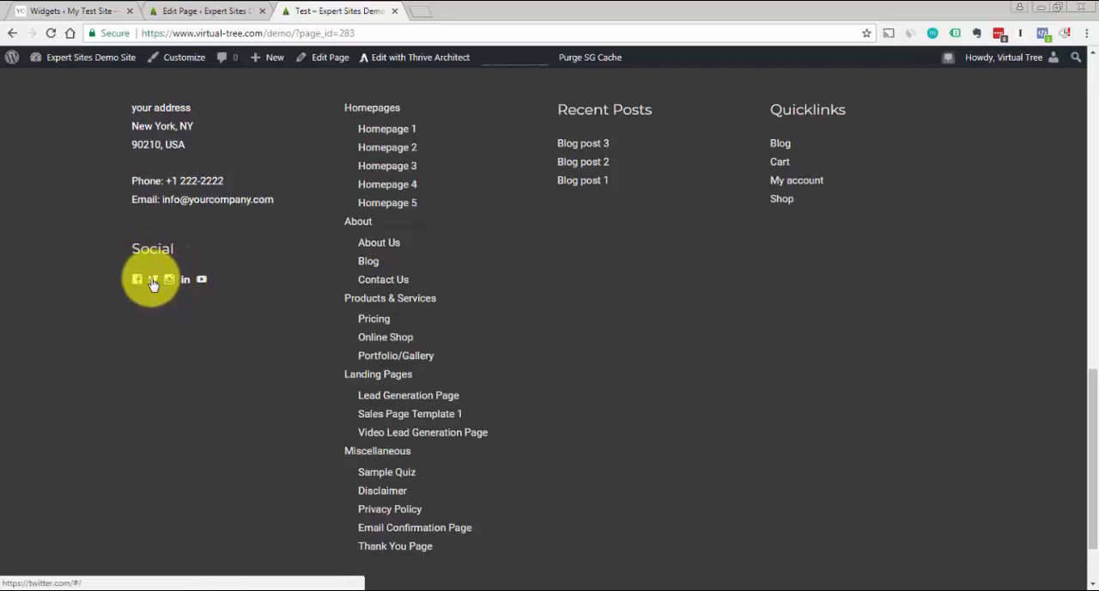
pyautogui.click(77, 16)
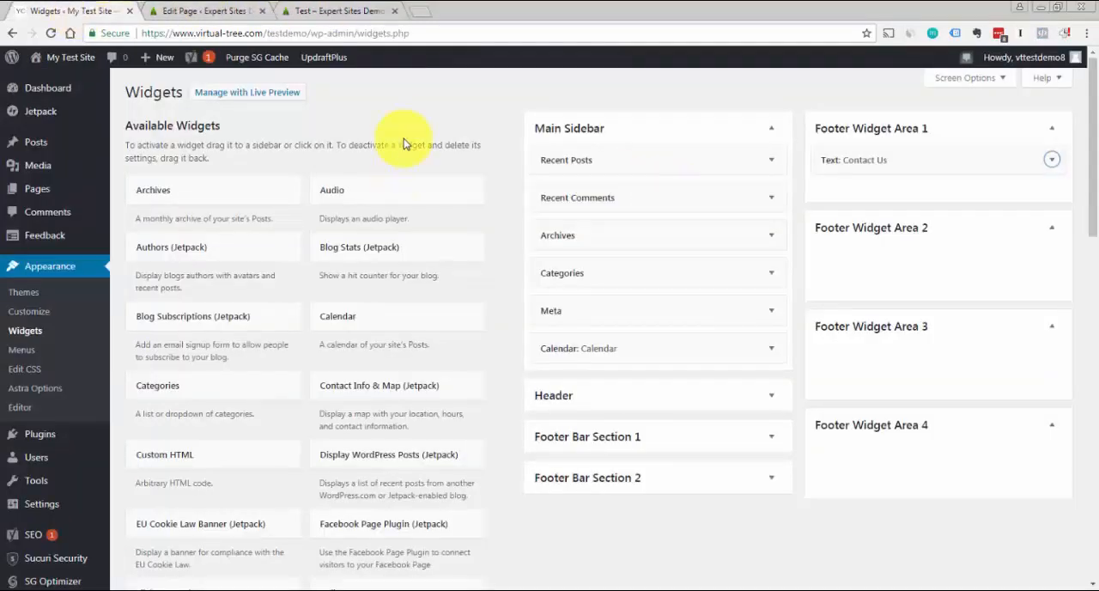
# Find the Social Media Icons (Jetpack) widget by searching the page for "social" and add it to Footer Widget Area 1 below Contact Us
pyautogui.hotkey('ctrl', 'f')
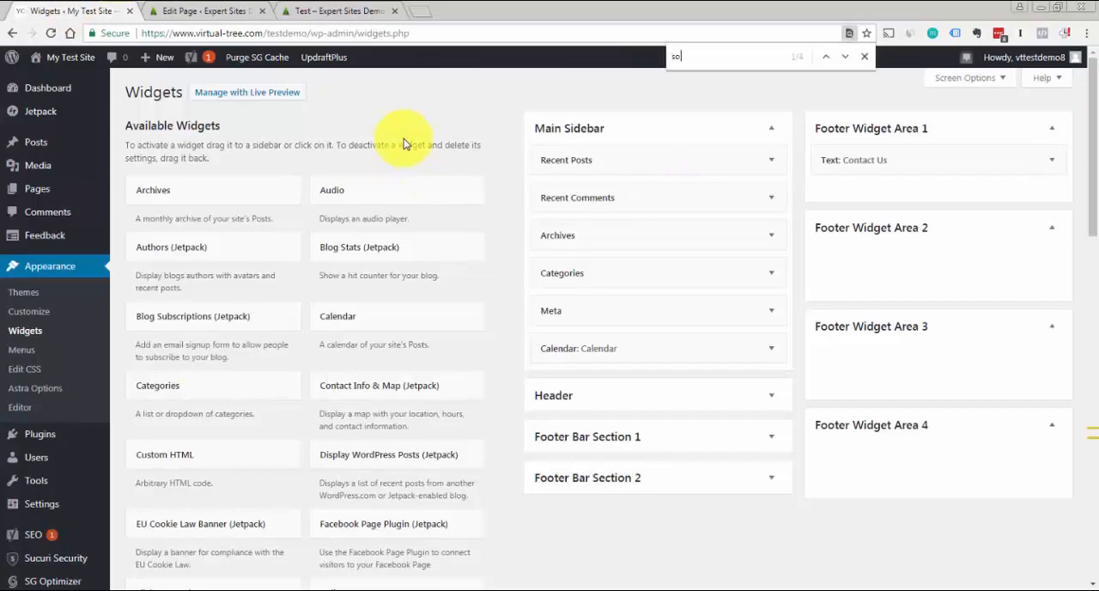
pyautogui.write('social')
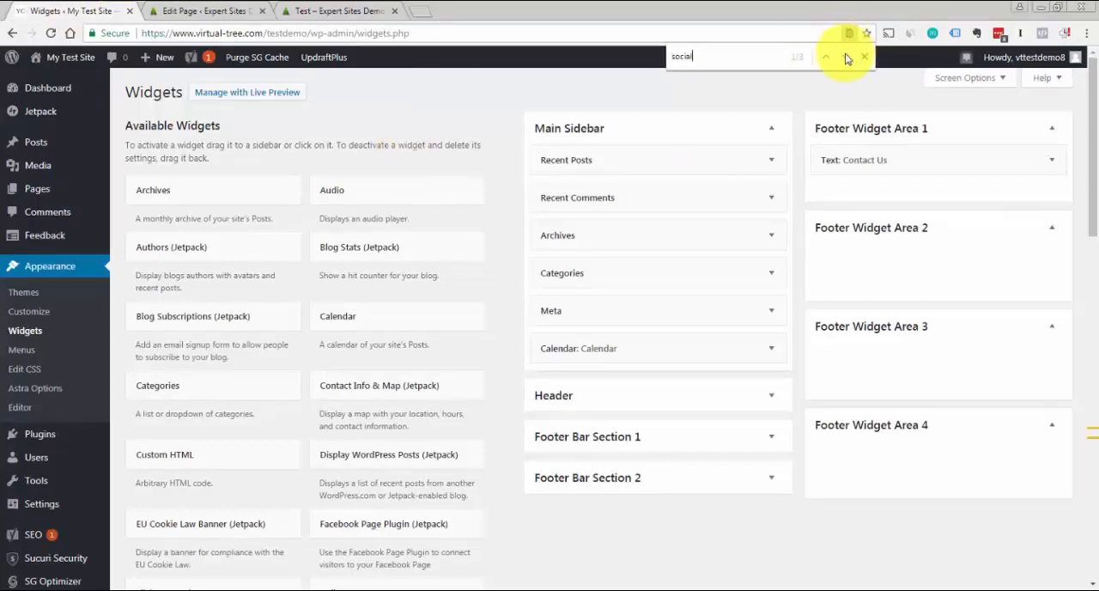
pyautogui.click(845, 56)
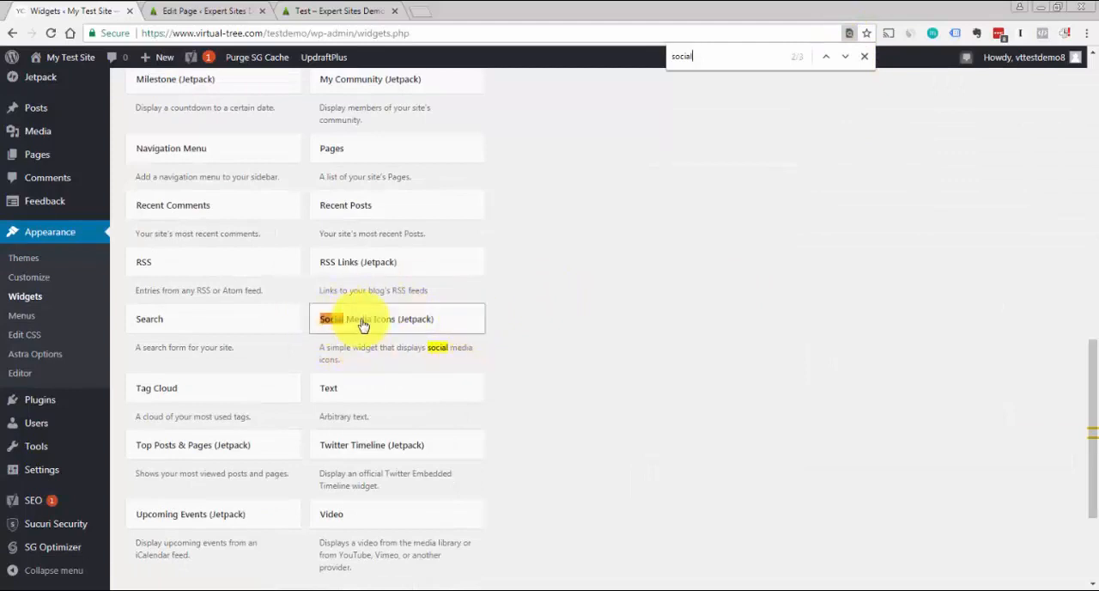
pyautogui.click(847, 58)
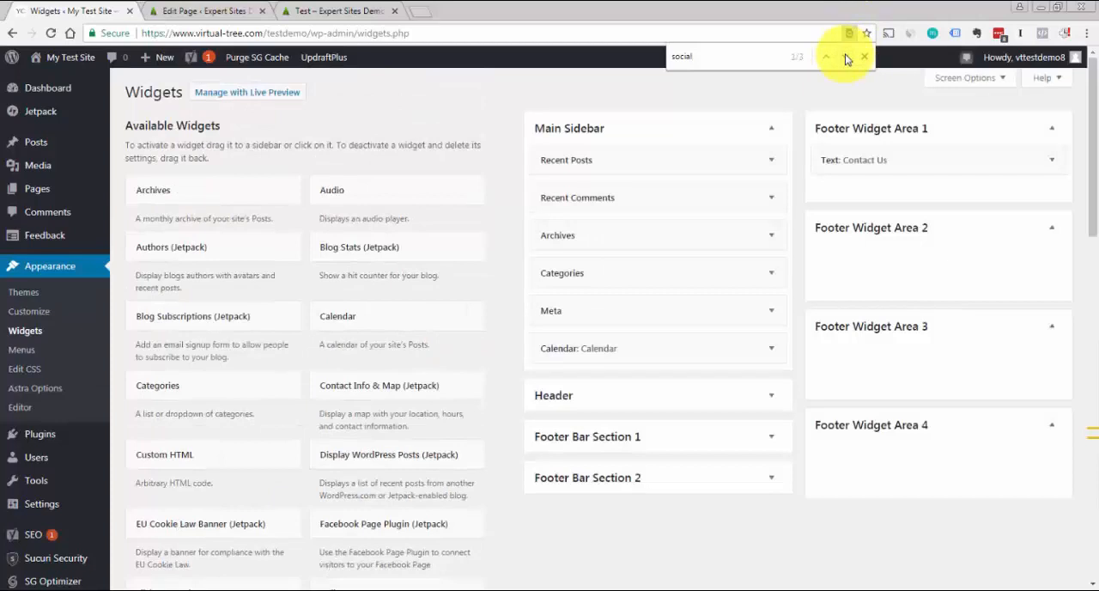
pyautogui.click(847, 58)
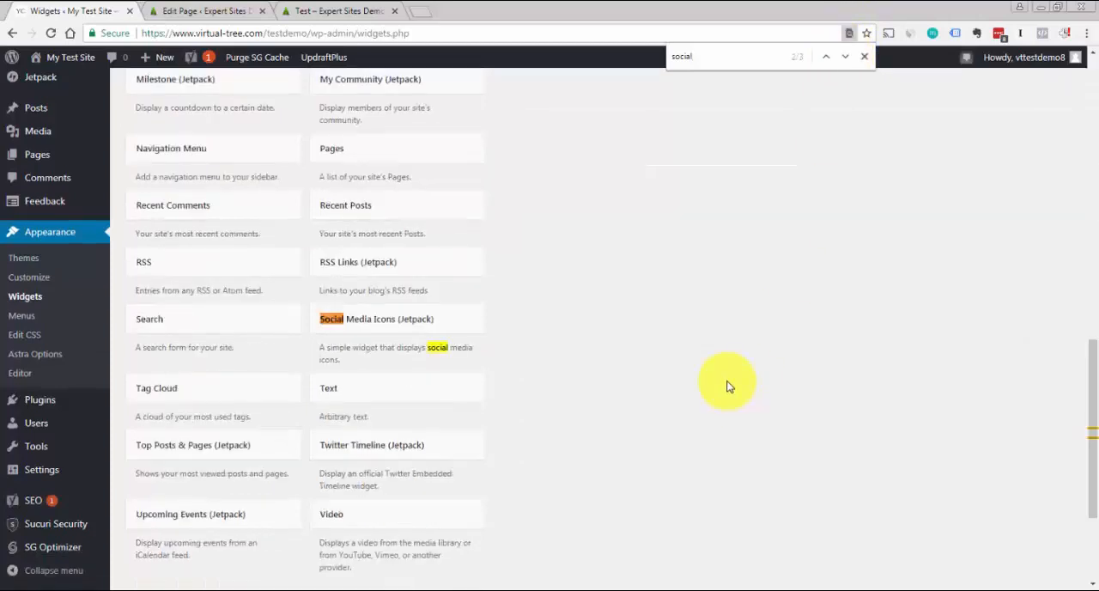
pyautogui.click(866, 58)
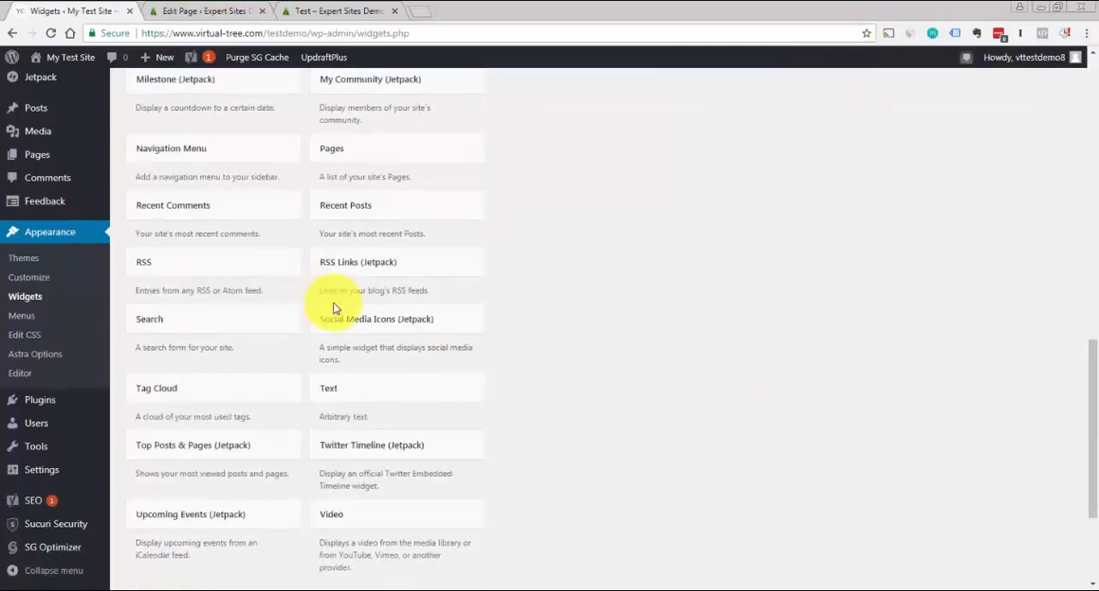
pyautogui.moveTo(327, 322); pyautogui.dragTo(834, 193)
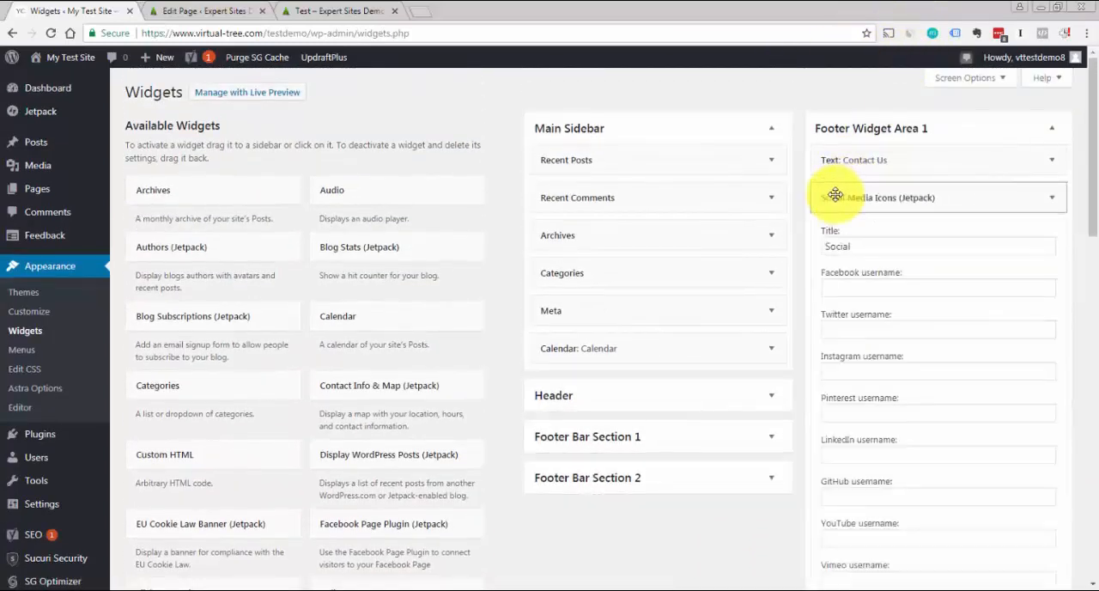
pyautogui.click(1055, 166)
pyautogui.click(1055, 166)
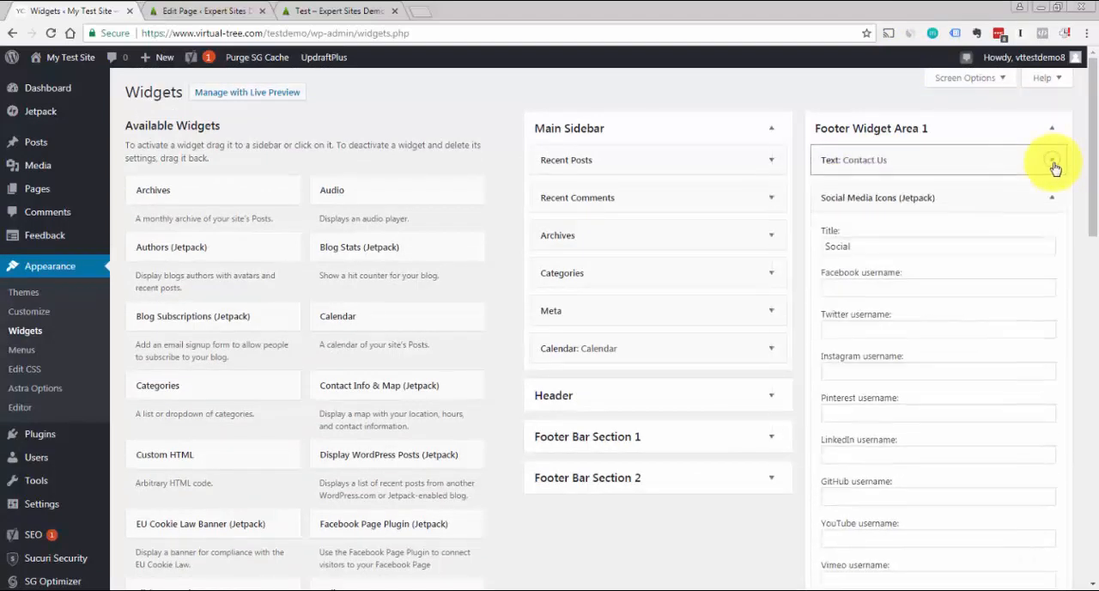
# Title the Social Media Icons widget "Follow Us" and enter # as the Facebook, Twitter, Instagram and YouTube usernames
pyautogui.scroll(-1, 1087, 189)
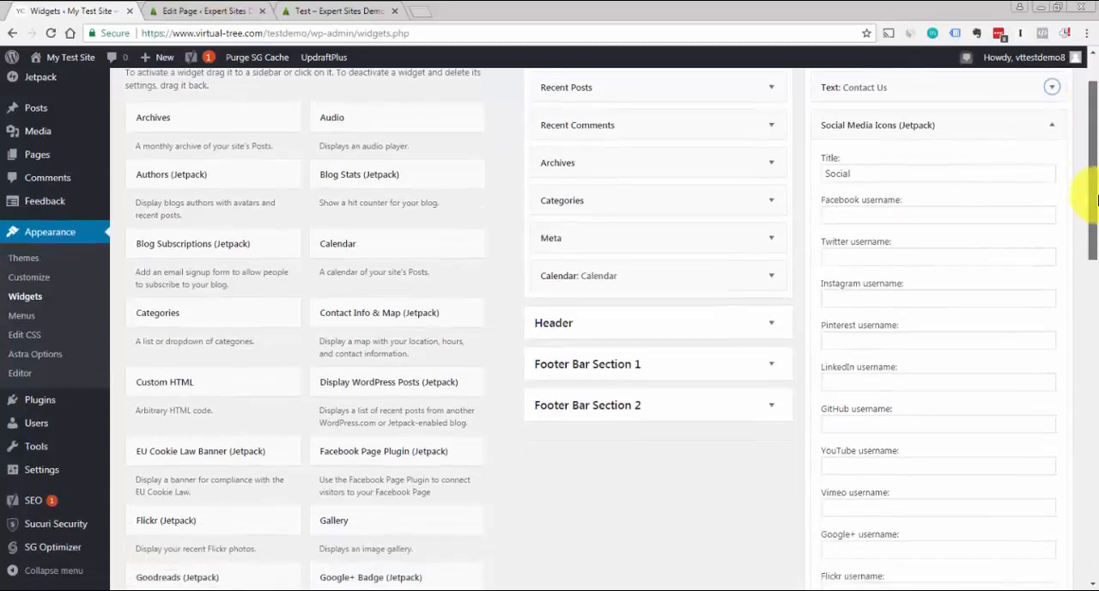
pyautogui.click(877, 158)
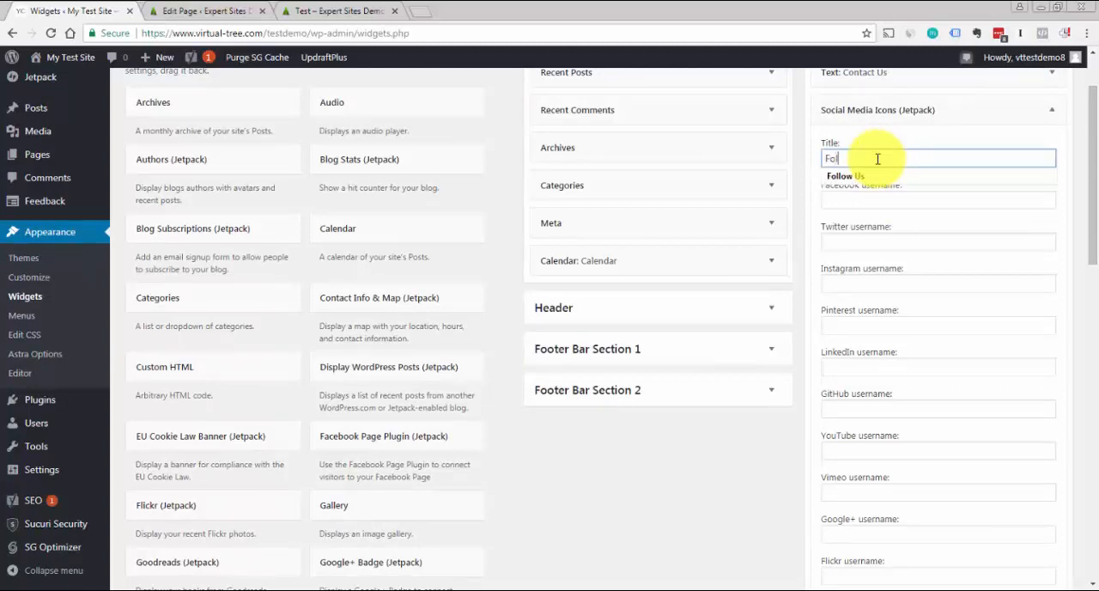
pyautogui.press('Tab')
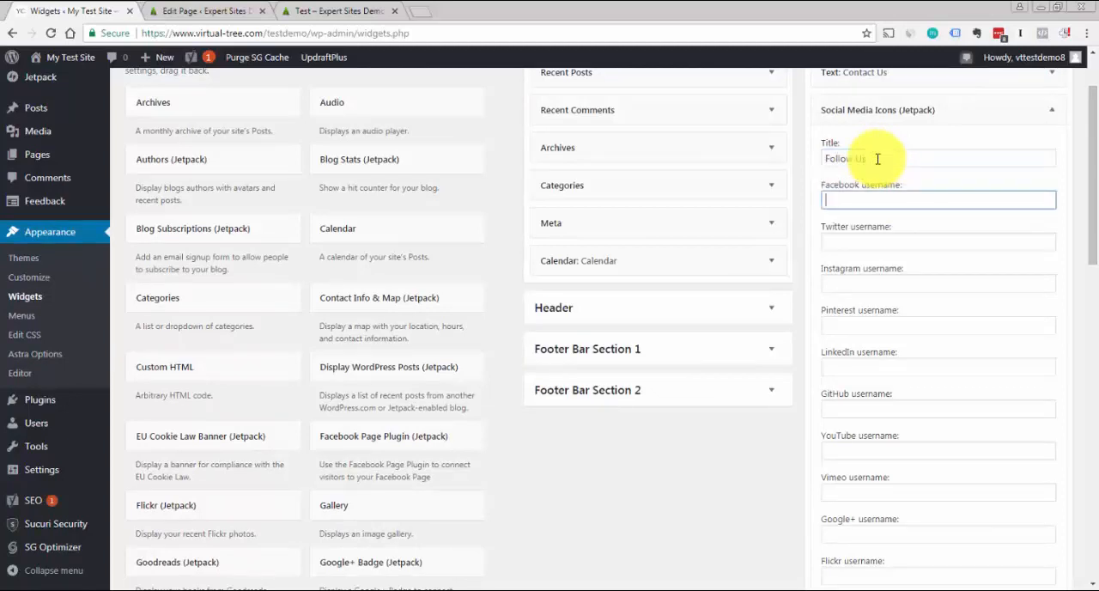
pyautogui.click(865, 244)
pyautogui.write('#')
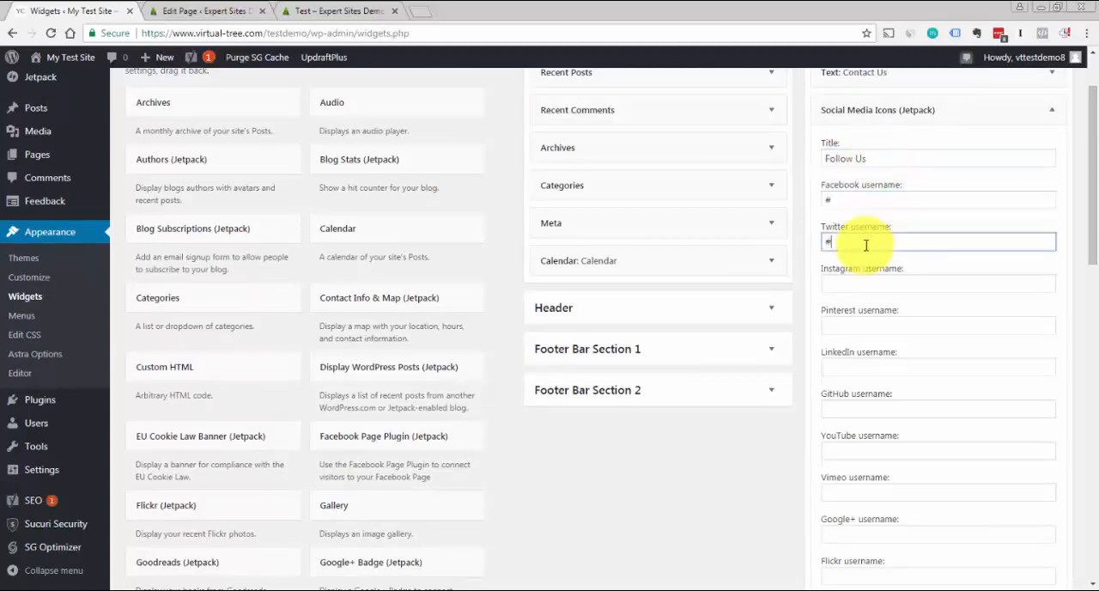
pyautogui.click(858, 199)
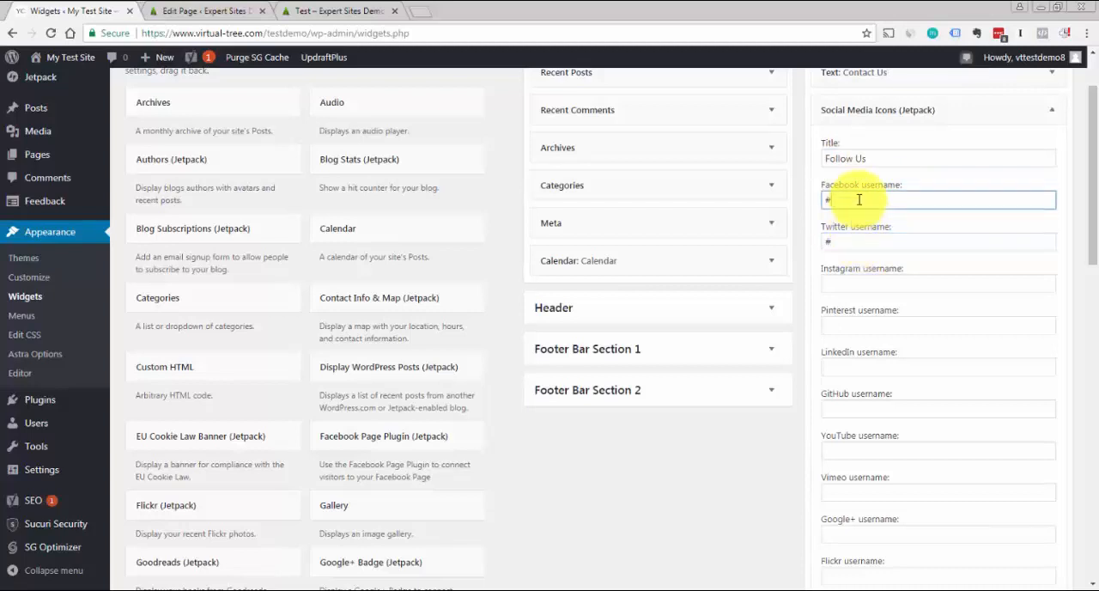
pyautogui.click(906, 240)
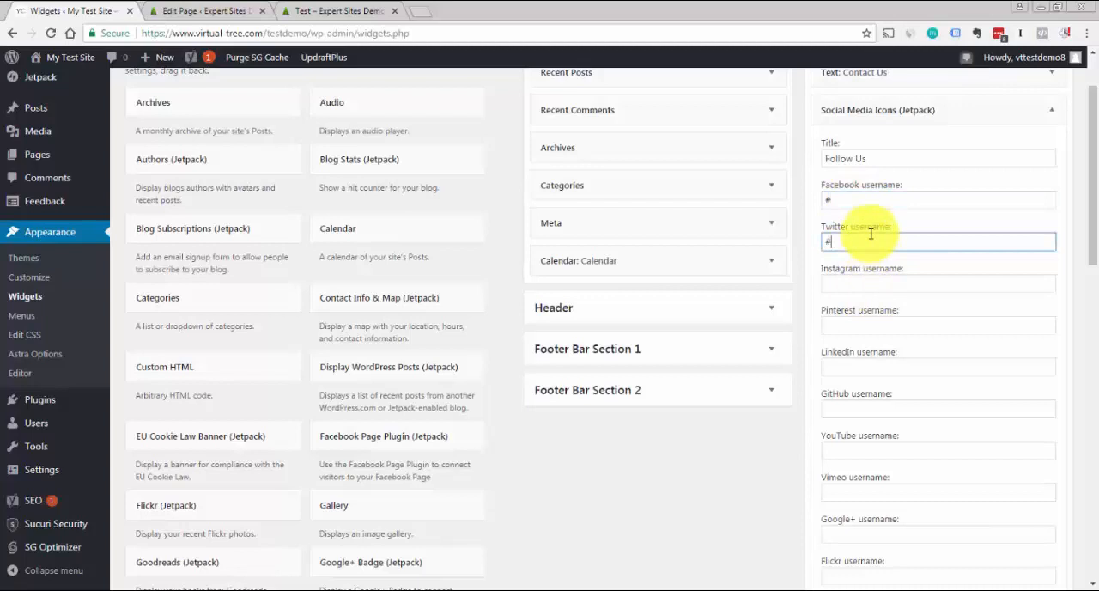
pyautogui.click(916, 278)
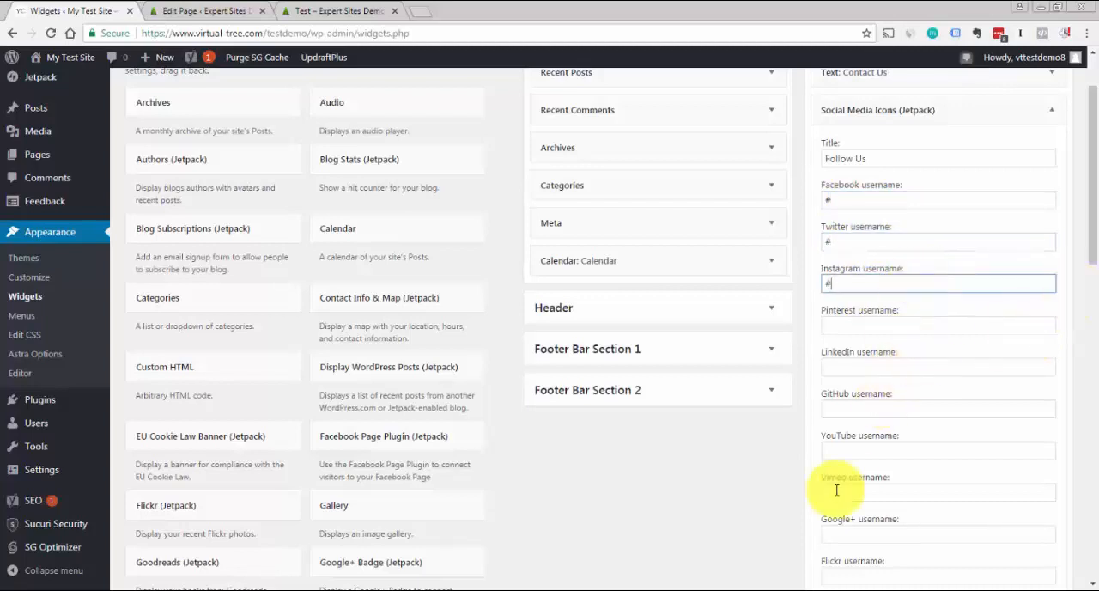
pyautogui.click(855, 445)
pyautogui.write('#')
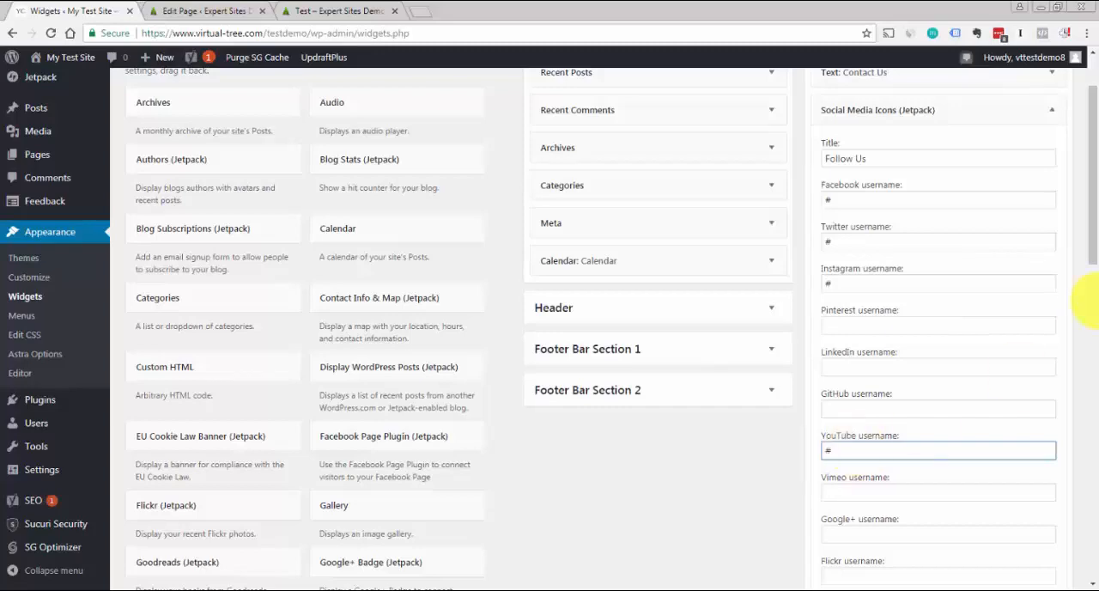
# Save the Social Media Icons widget and collapse it in Footer Widget Area 1
pyautogui.moveTo(1092, 233); pyautogui.dragTo(1078, 322)
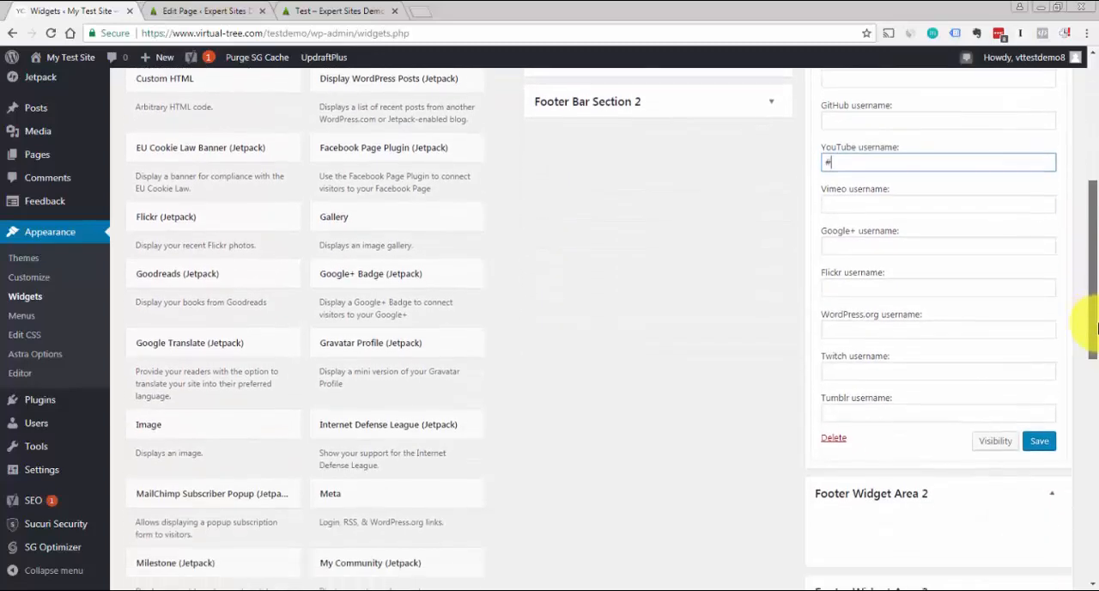
pyautogui.click(1041, 438)
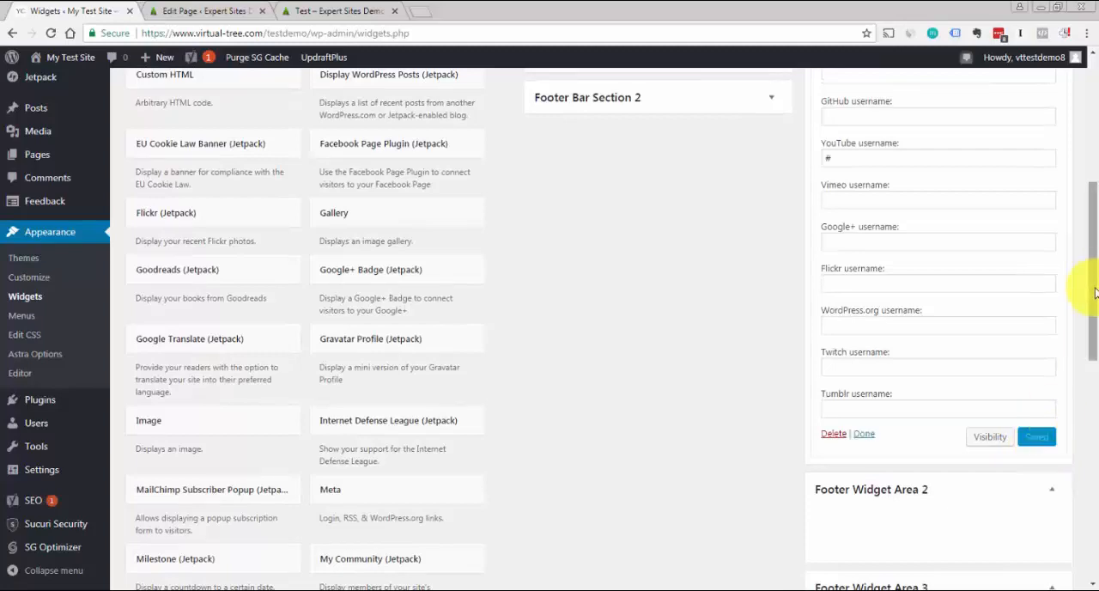
pyautogui.moveTo(1096, 294); pyautogui.dragTo(1087, 140)
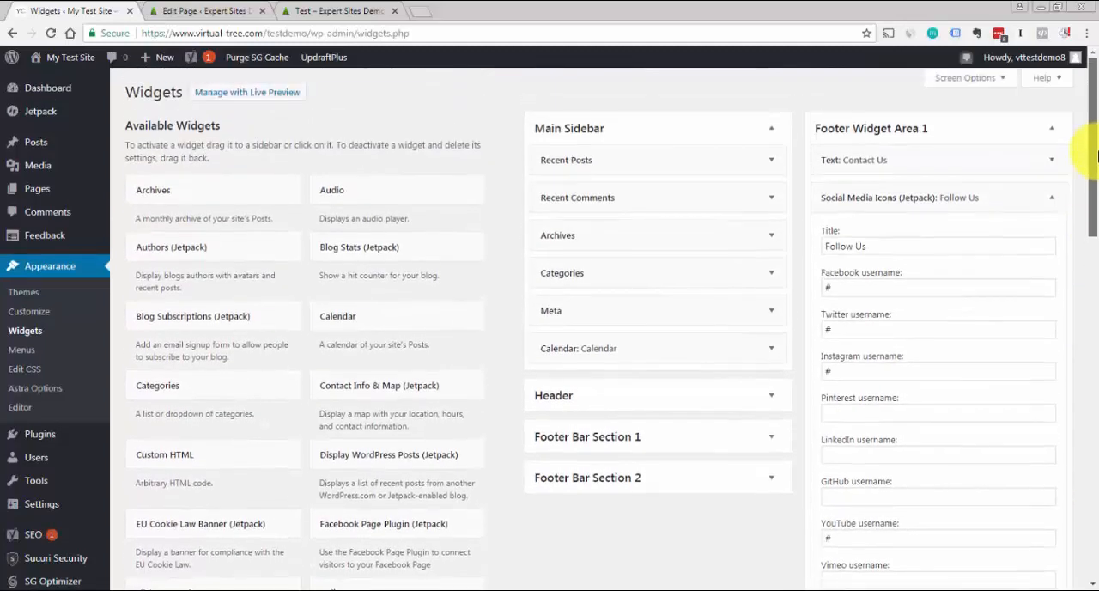
pyautogui.click(1056, 209)
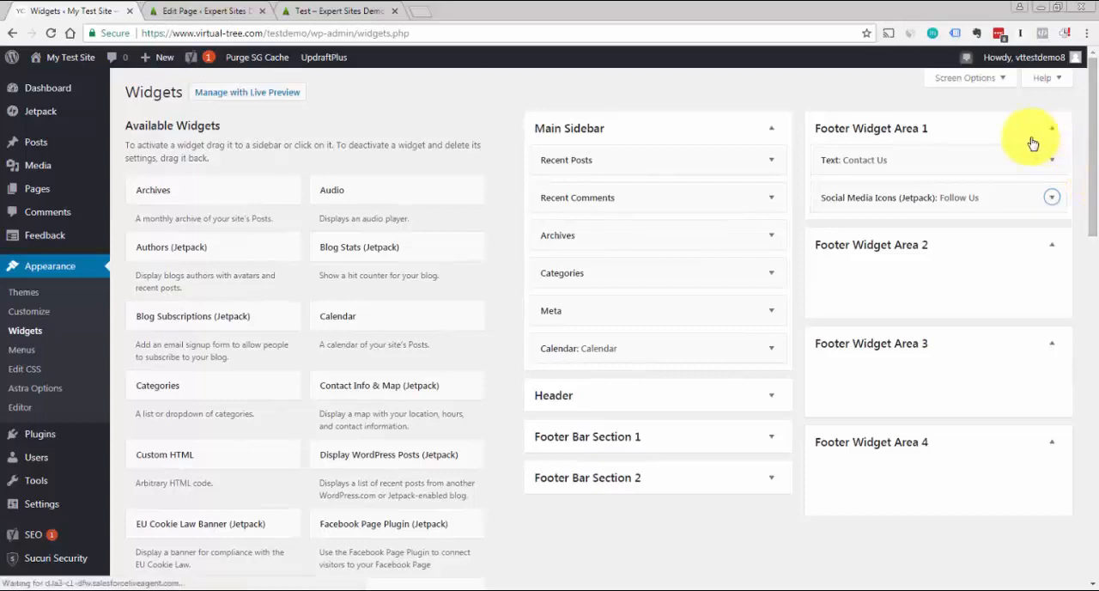
# Check the menu column in the footer of the demo site's Test page and return to the Widgets settings of My Test Site
pyautogui.click(307, 13)
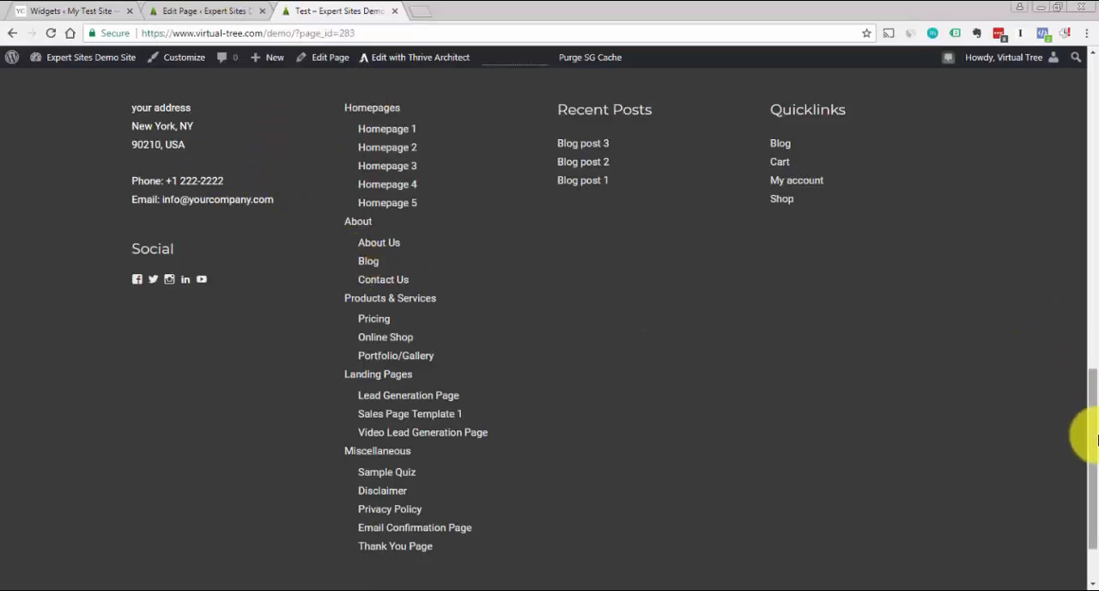
pyautogui.moveTo(1096, 438); pyautogui.dragTo(1083, 417)
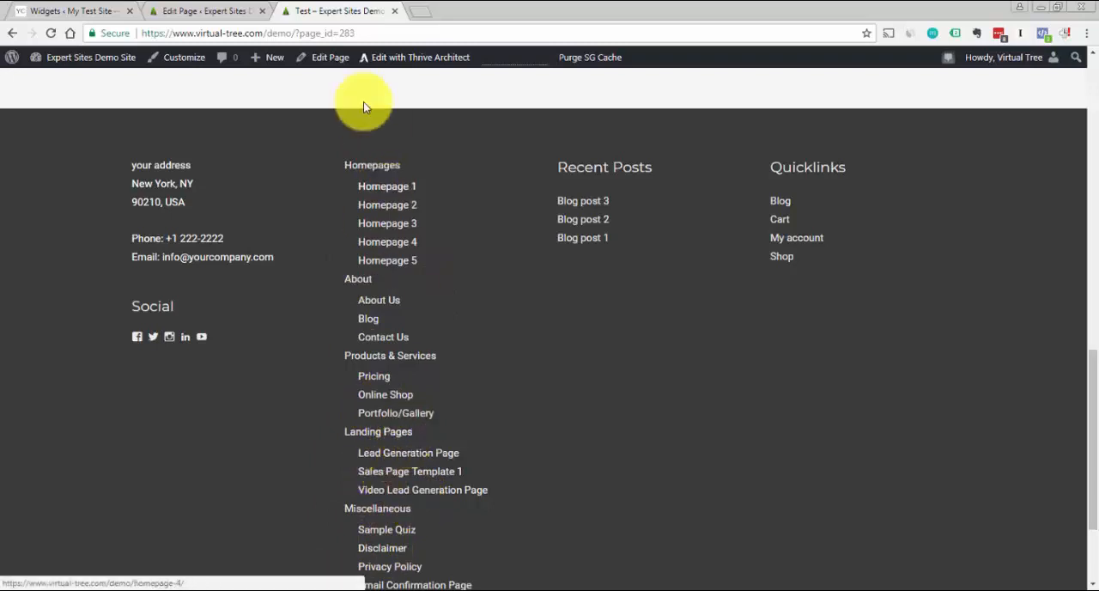
pyautogui.click(60, 9)
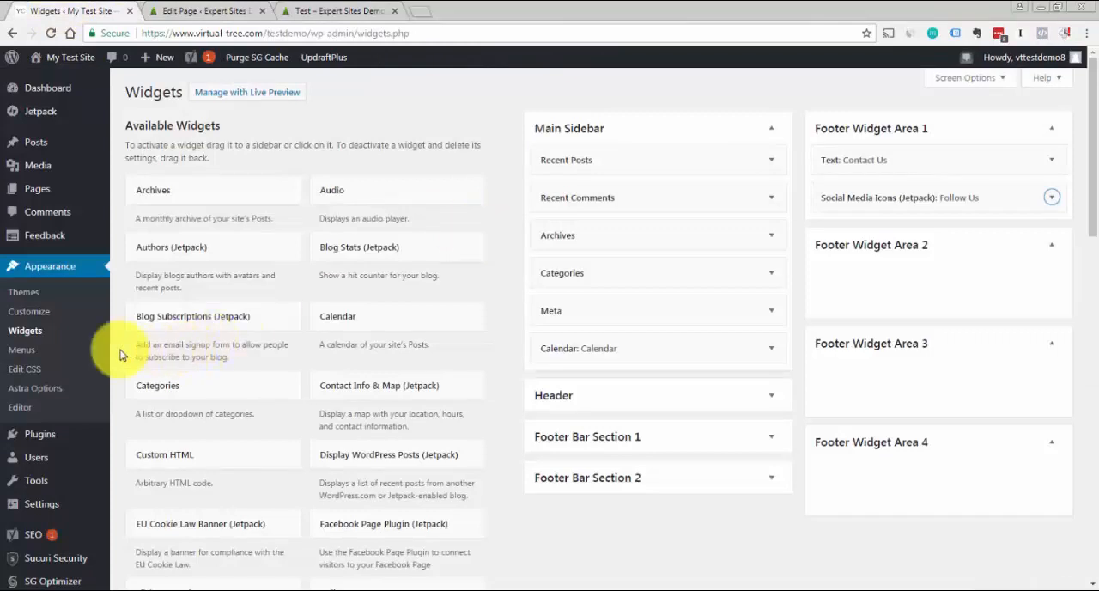
# Create a new navigation menu named "footer-menu2" on My Test Site
pyautogui.click(26, 355)
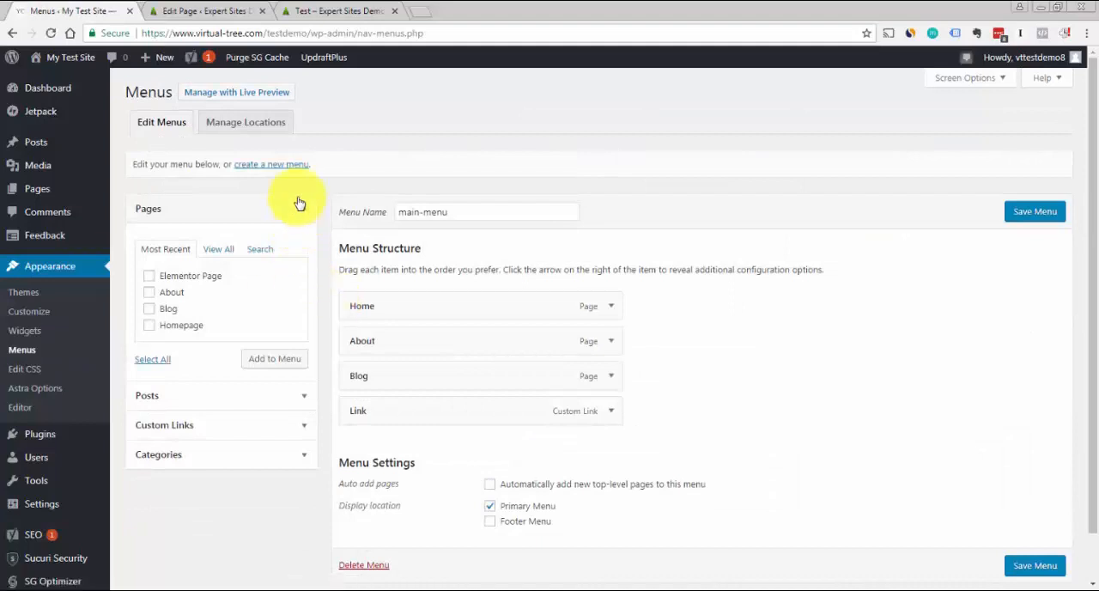
pyautogui.click(294, 169)
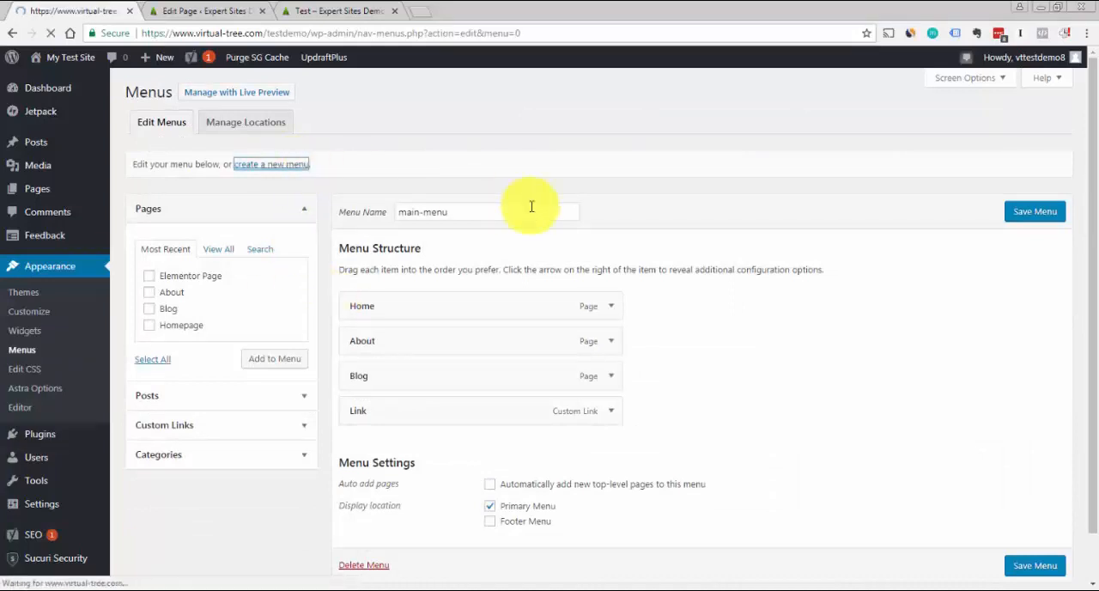
pyautogui.write('f')
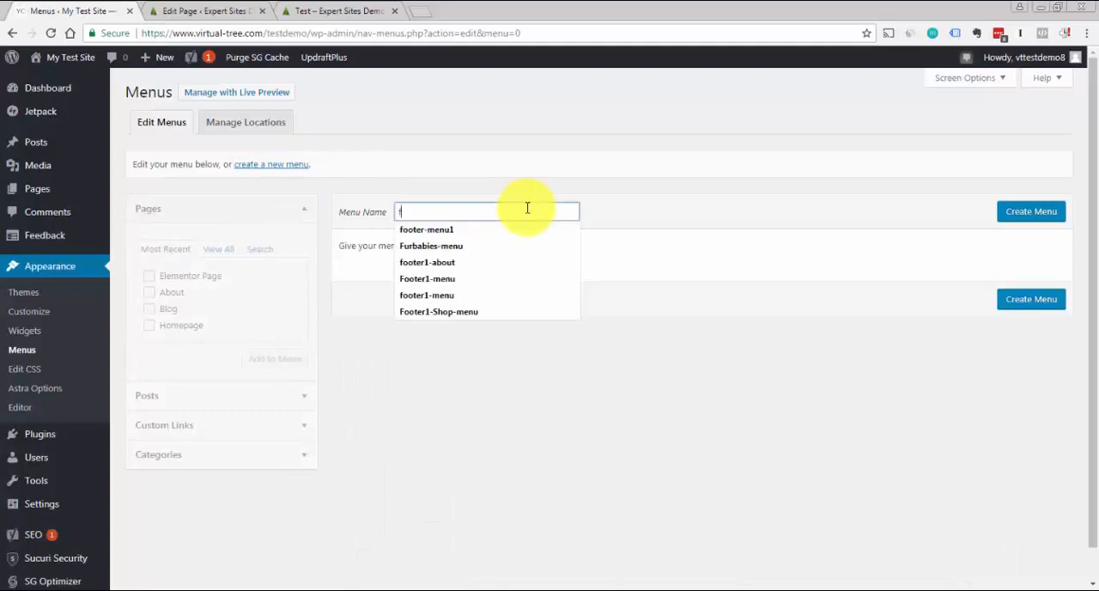
pyautogui.write('ooter')
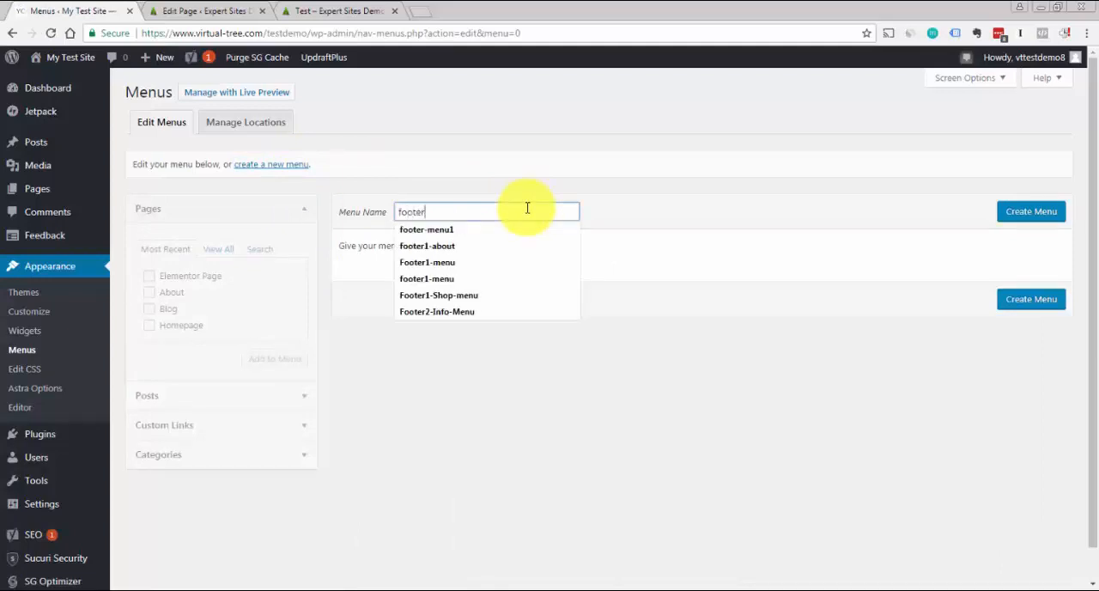
pyautogui.write('-menu2')
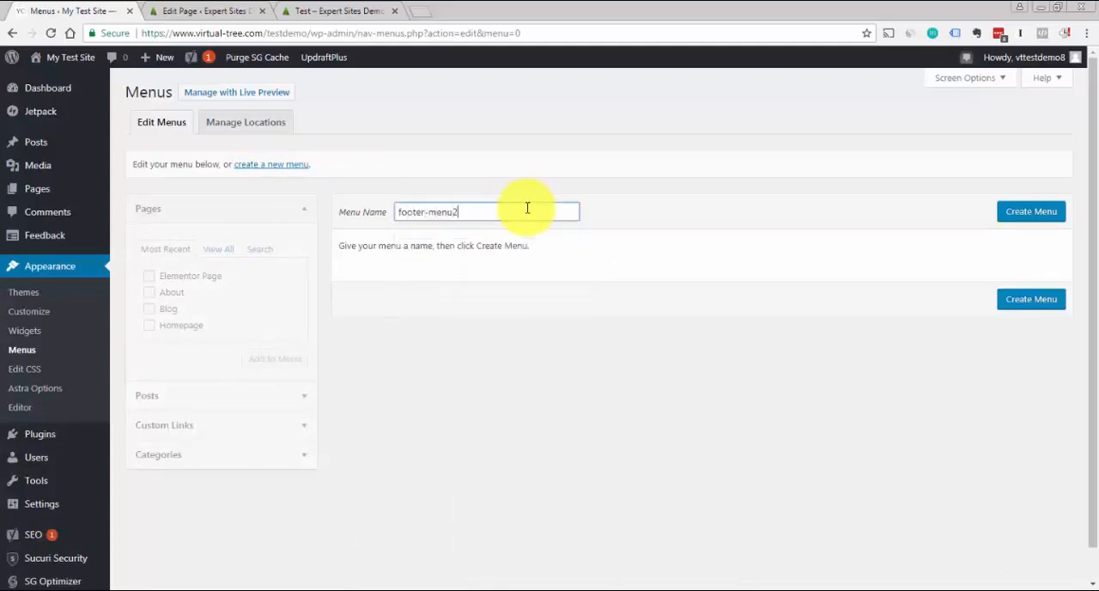
pyautogui.click(748, 203)
pyautogui.click(1028, 215)
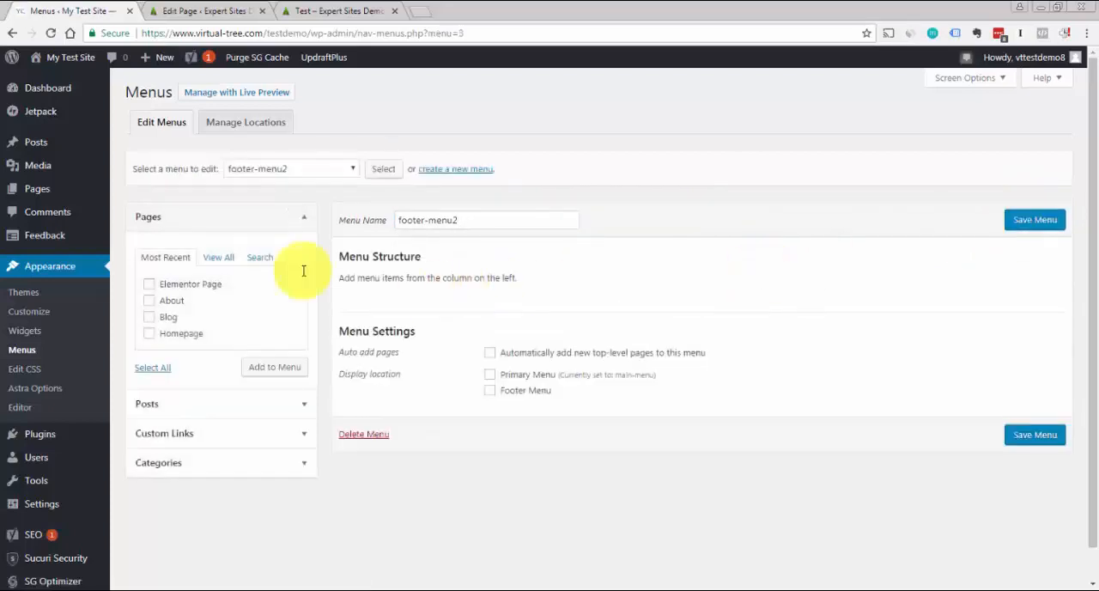
# Add the About and Blog pages to footer-menu2 and save the menu
pyautogui.click(149, 300)
pyautogui.click(150, 317)
pyautogui.click(257, 372)
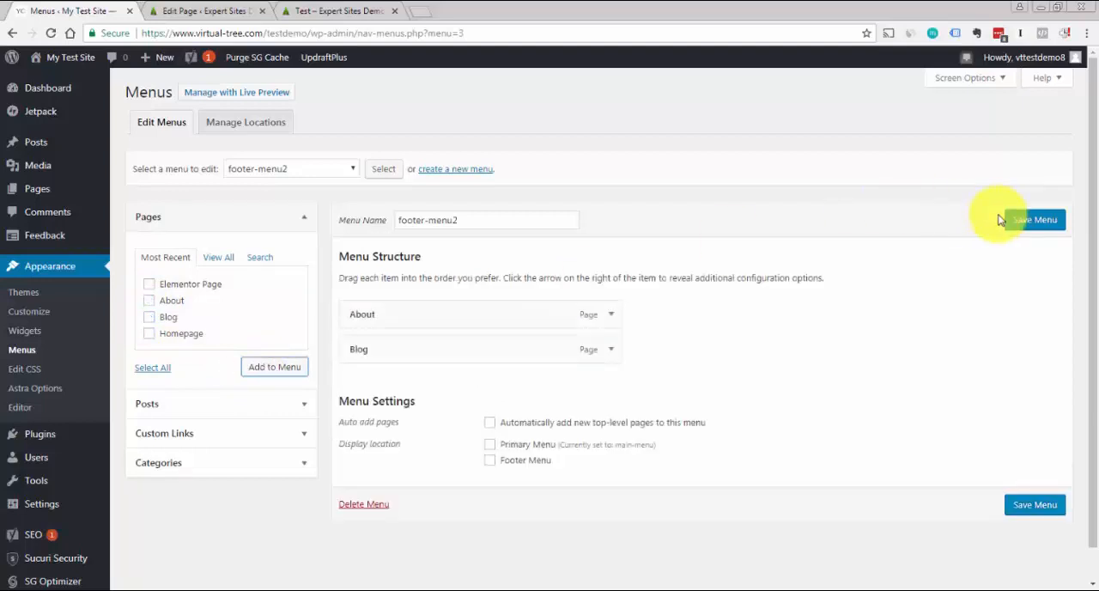
pyautogui.click(1038, 220)
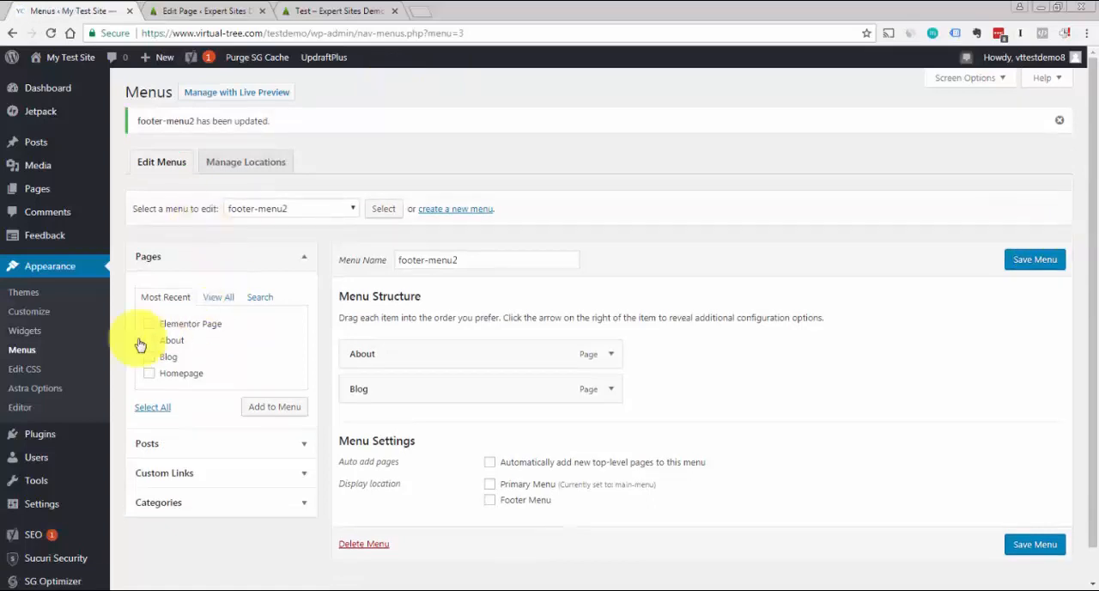
# Return to the Widgets settings and expand Footer Widget Areas 1 to 4
pyautogui.click(25, 335)
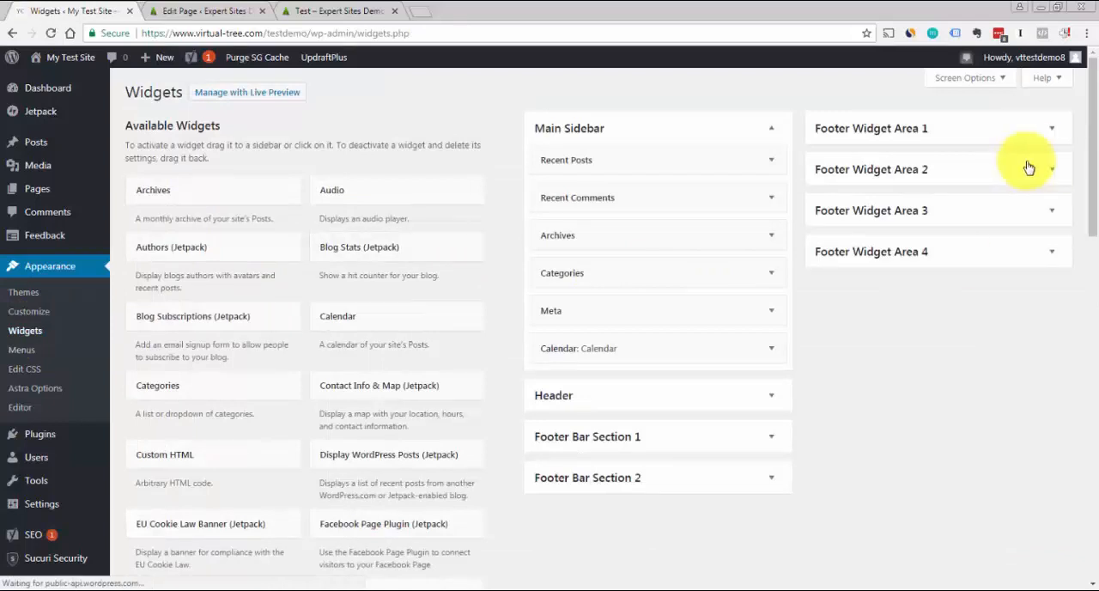
pyautogui.click(1053, 169)
pyautogui.click(1053, 131)
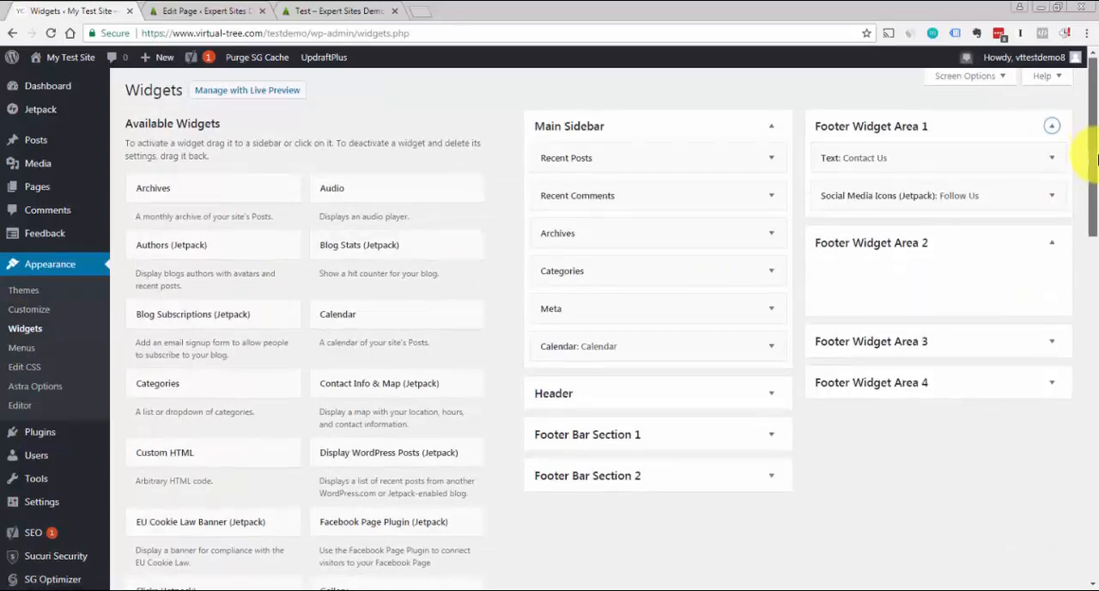
pyautogui.scroll(-1, 1080, 137)
pyautogui.click(1054, 238)
pyautogui.click(1054, 333)
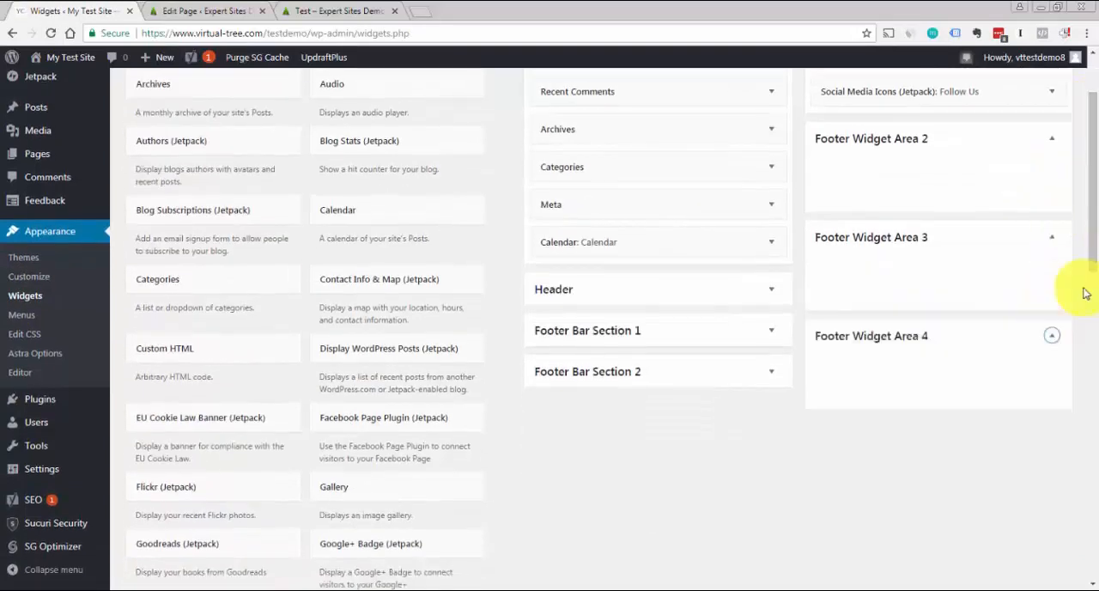
# Add a Navigation Menu widget to Footer Widget Area 2
pyautogui.scroll(-1, 1096, 193)
pyautogui.moveTo(1096, 193); pyautogui.dragTo(1096, 325)
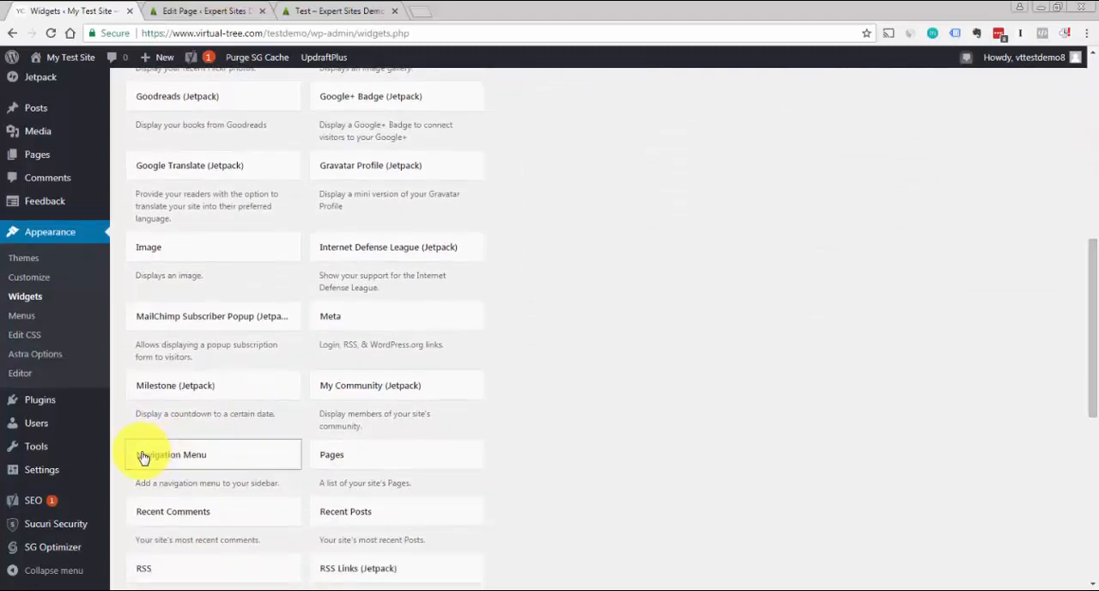
pyautogui.moveTo(143, 457); pyautogui.dragTo(876, 221)
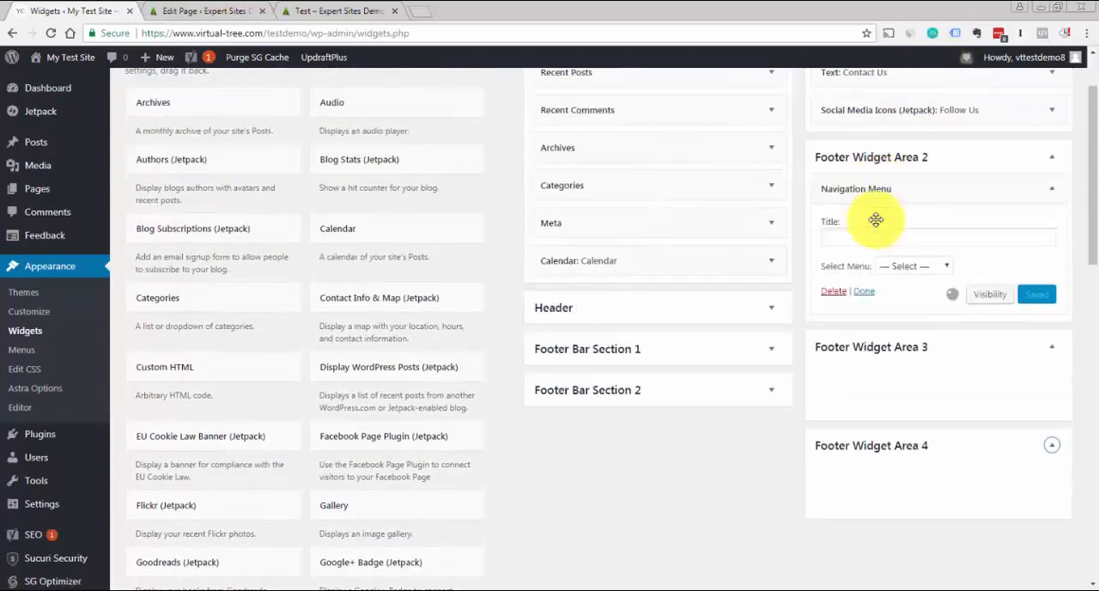
# Title the Navigation Menu widget in Footer Widget Area 2 "Quicklinks", assign it footer-menu2 and save it
pyautogui.click(948, 230)
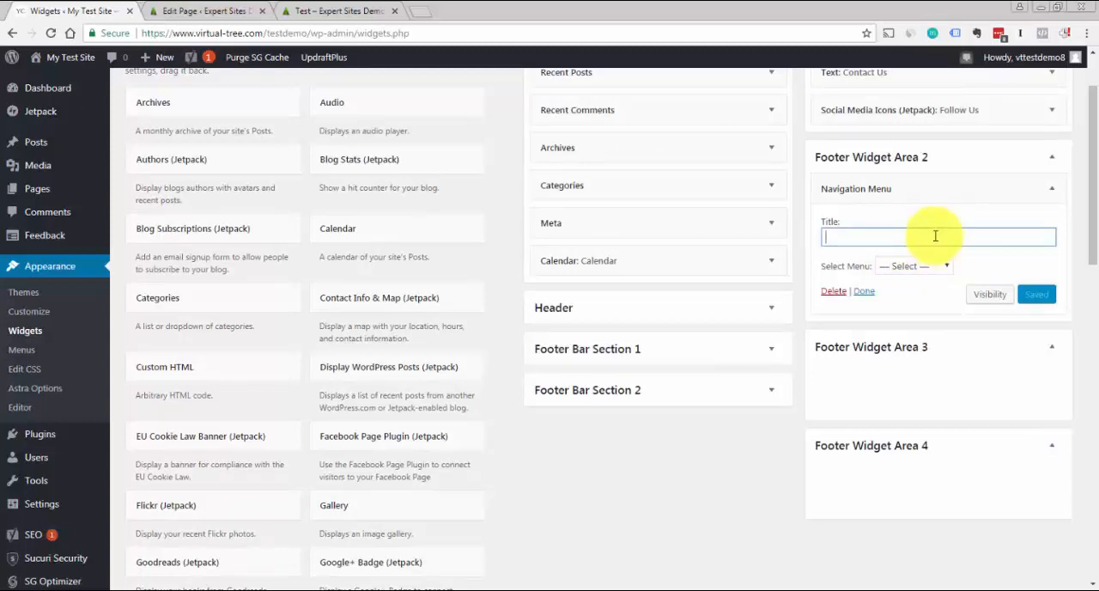
pyautogui.write('Quicklinks')
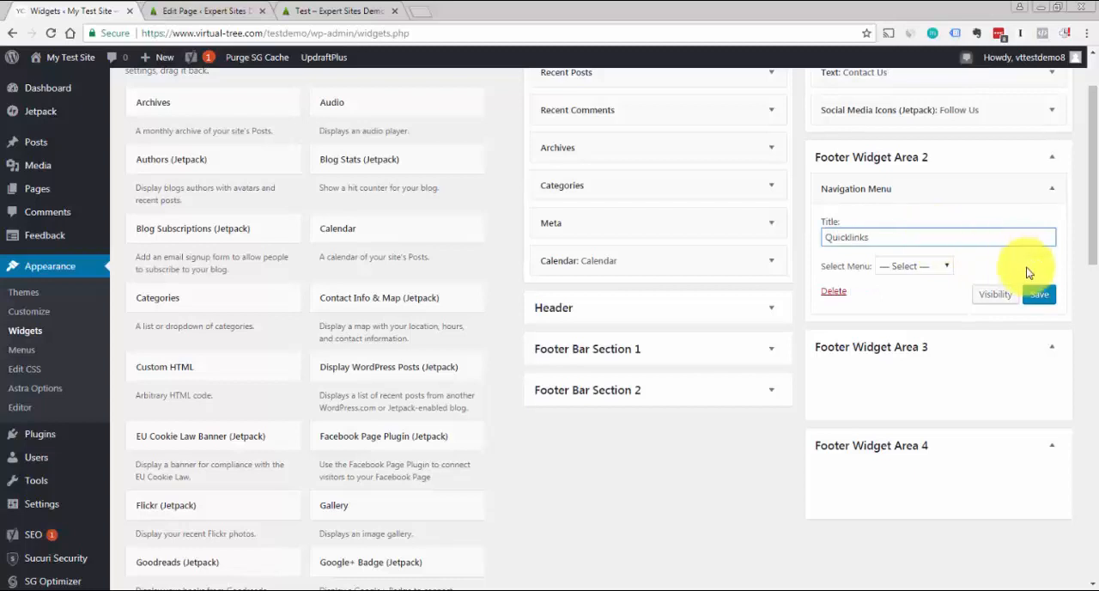
pyautogui.click(940, 266)
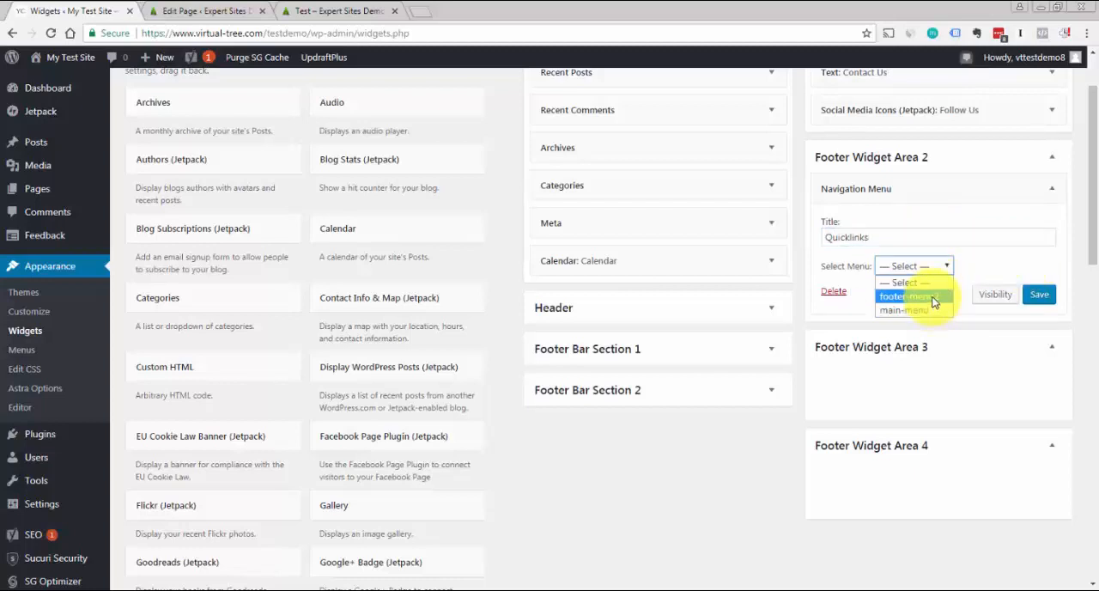
pyautogui.click(930, 297)
pyautogui.click(1040, 294)
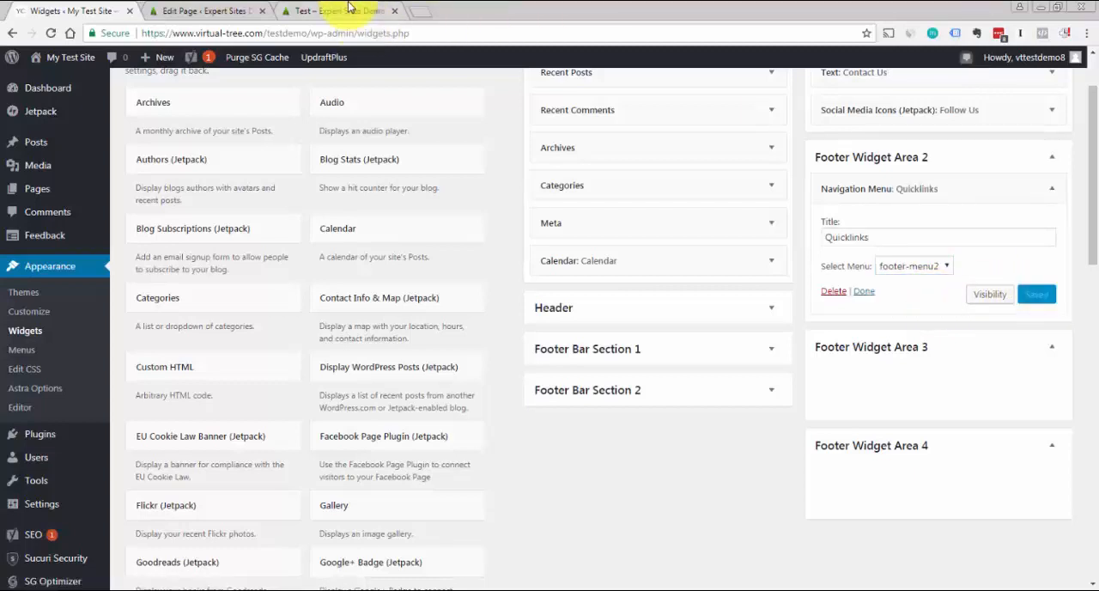
# Add a Recent Posts widget to Footer Widget Area 3 as in the demo footer, title it "Recent Posts" and save it
pyautogui.click(352, 10)
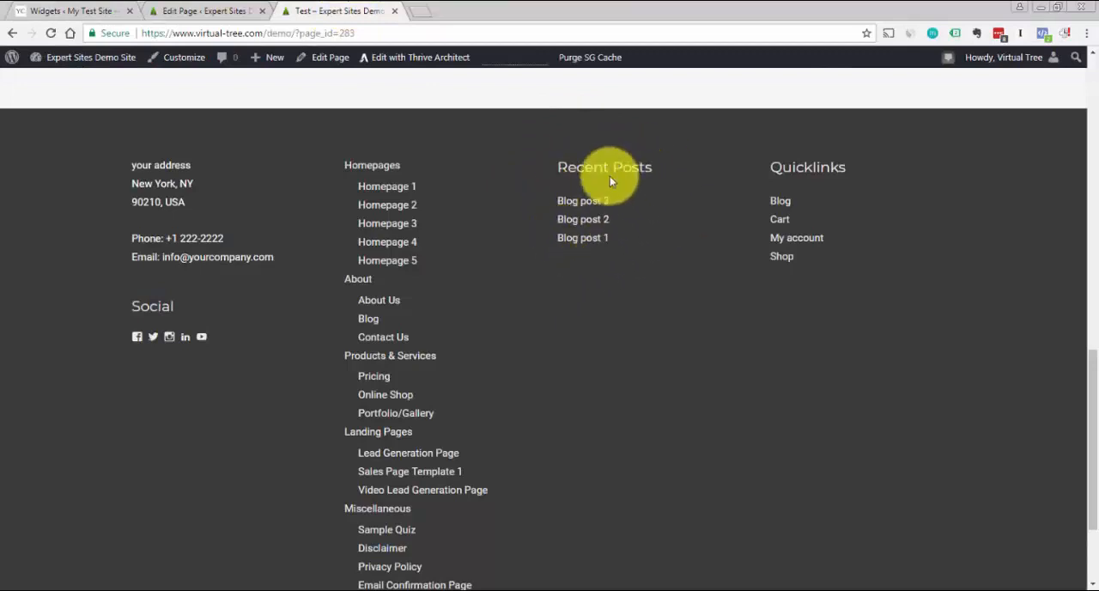
pyautogui.click(62, 12)
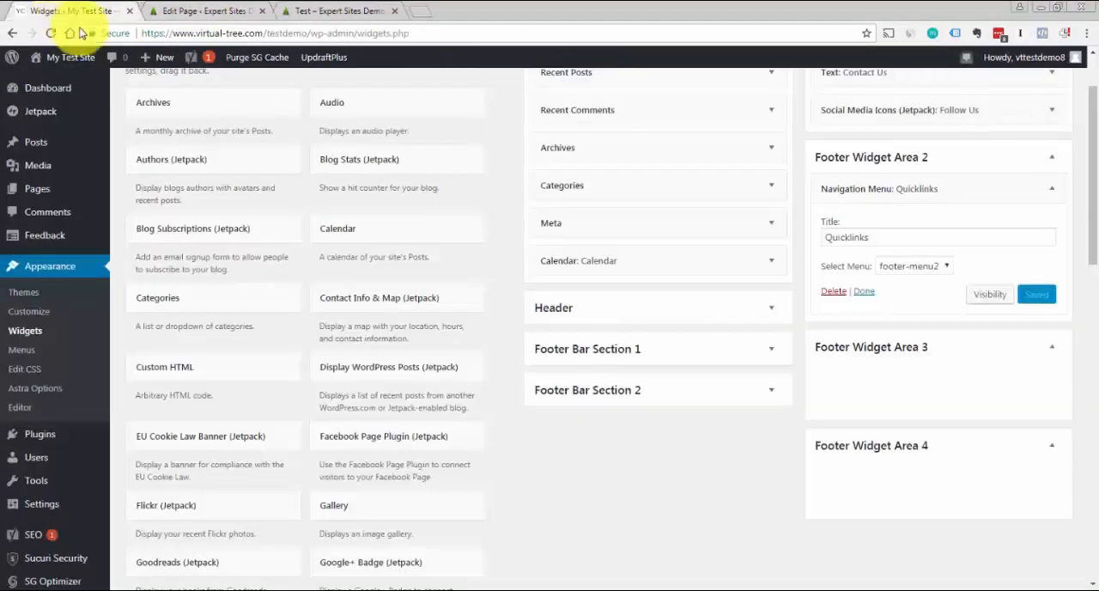
pyautogui.moveTo(1088, 250); pyautogui.dragTo(1087, 477)
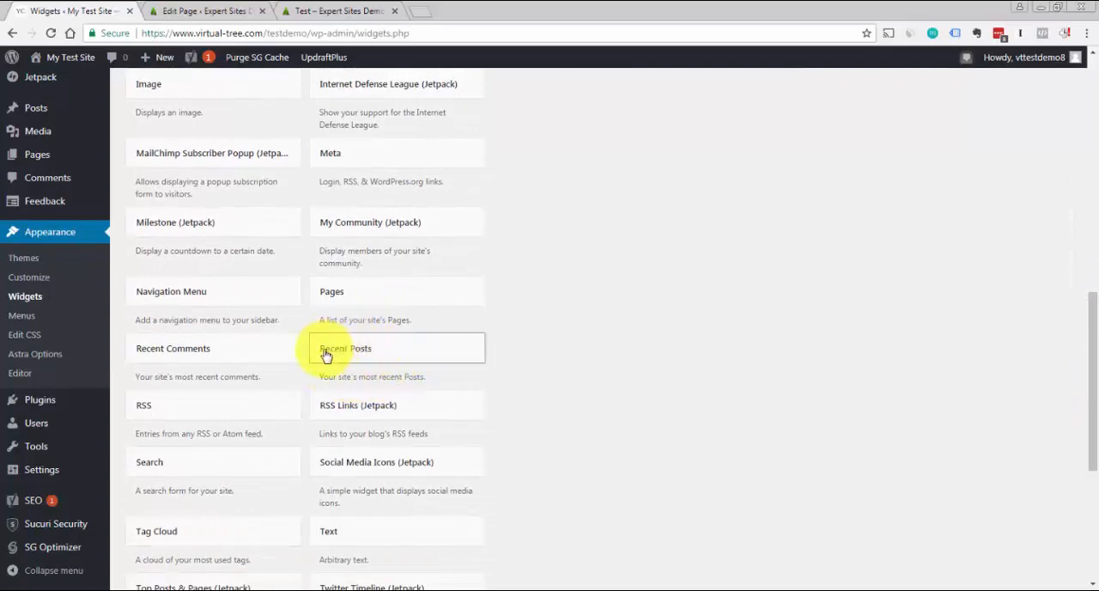
pyautogui.moveTo(325, 354); pyautogui.dragTo(861, 333)
pyautogui.click(873, 344)
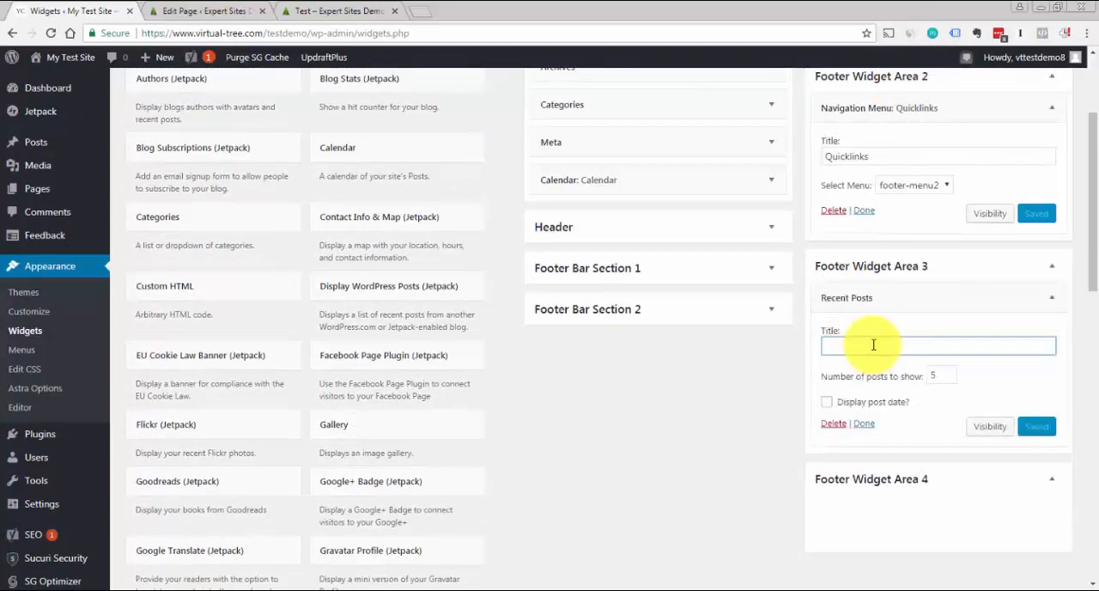
pyautogui.write('Recent Posts')
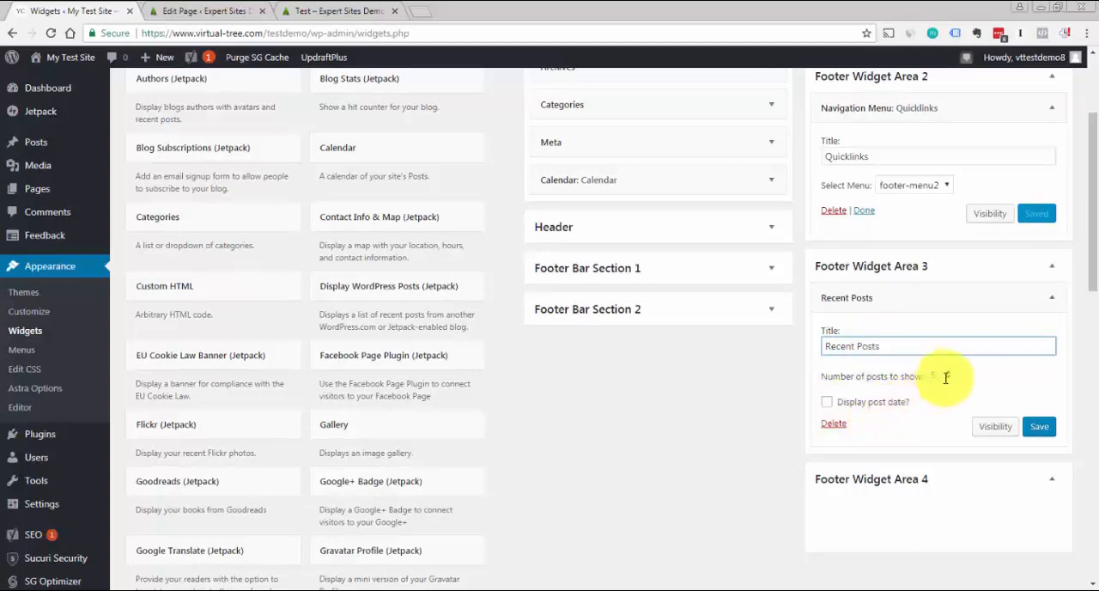
pyautogui.click(1036, 433)
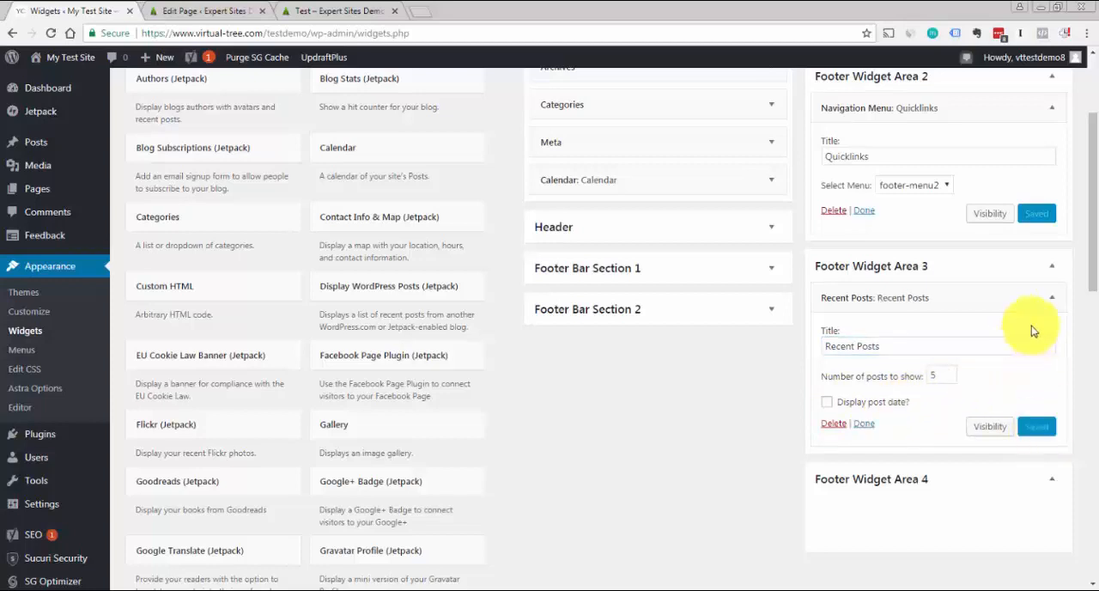
# Add a Calendar widget to Footer Widget Area 4, title it "Calendar" and save it
pyautogui.click(340, 14)
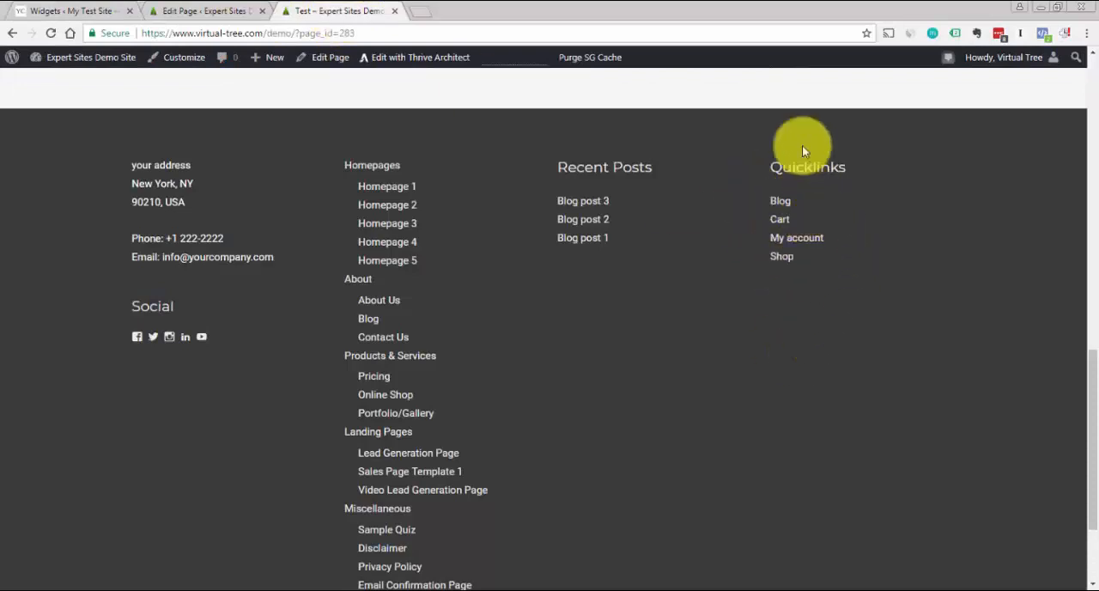
pyautogui.click(94, 15)
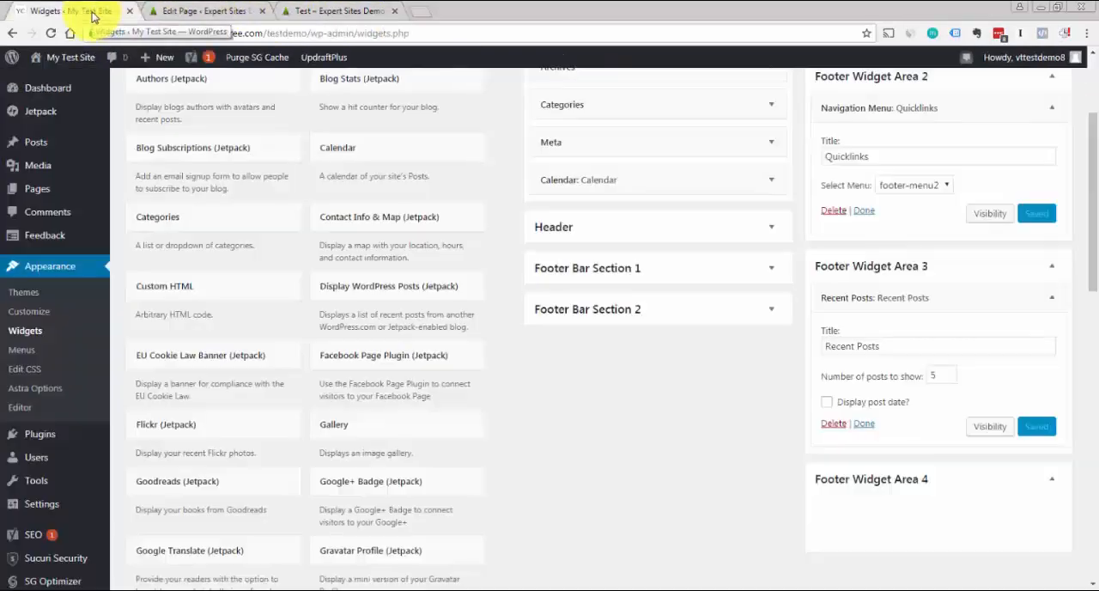
pyautogui.click(1052, 304)
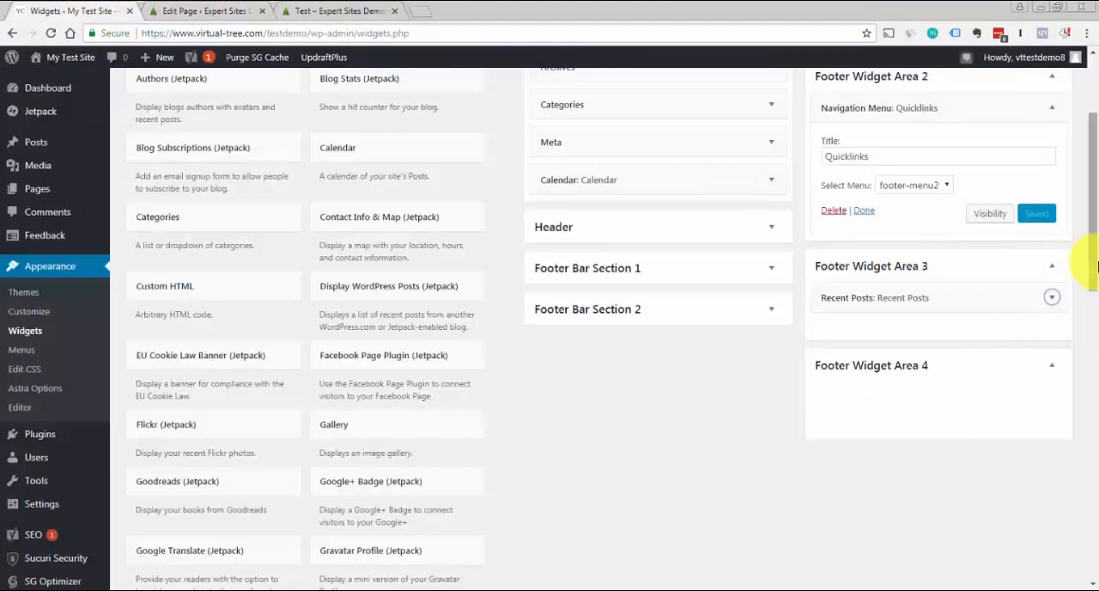
pyautogui.scroll(2, 1086, 231)
pyautogui.moveTo(1094, 202); pyautogui.dragTo(1096, 254)
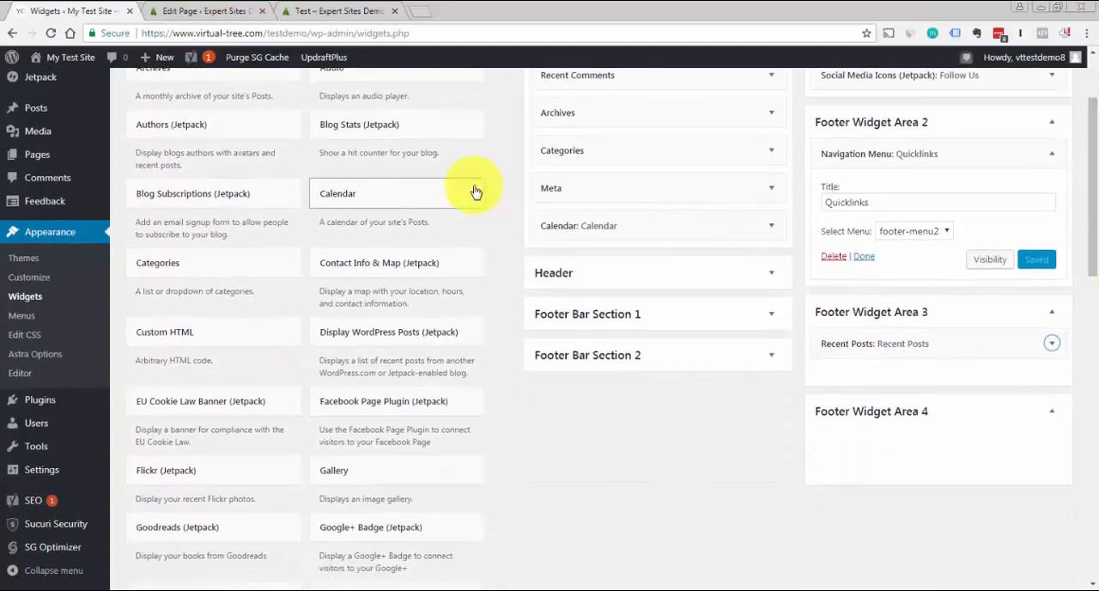
pyautogui.moveTo(333, 218); pyautogui.dragTo(853, 441)
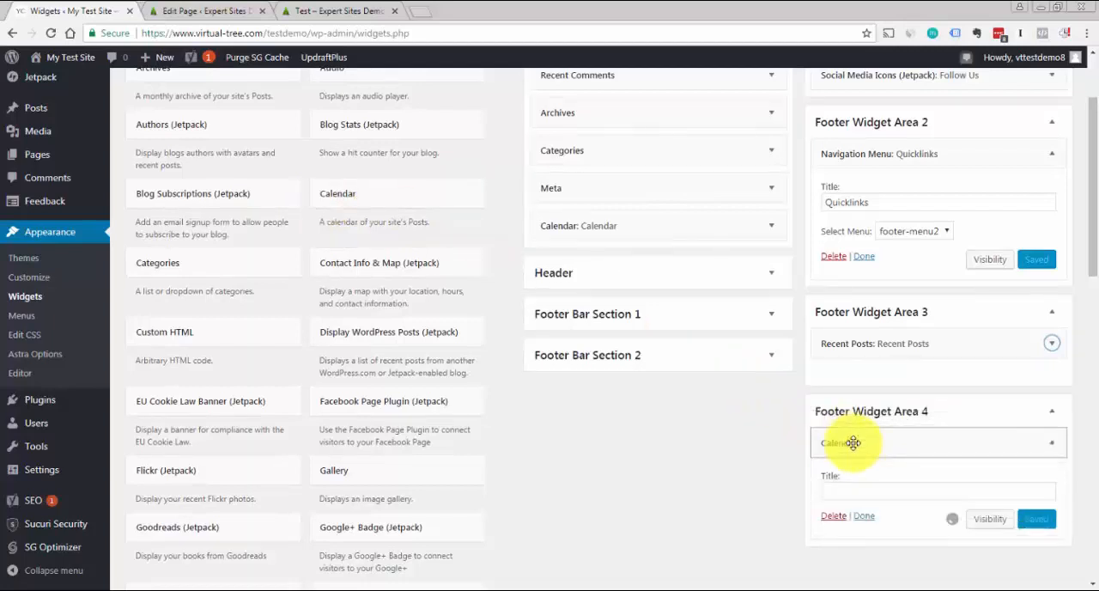
pyautogui.click(901, 493)
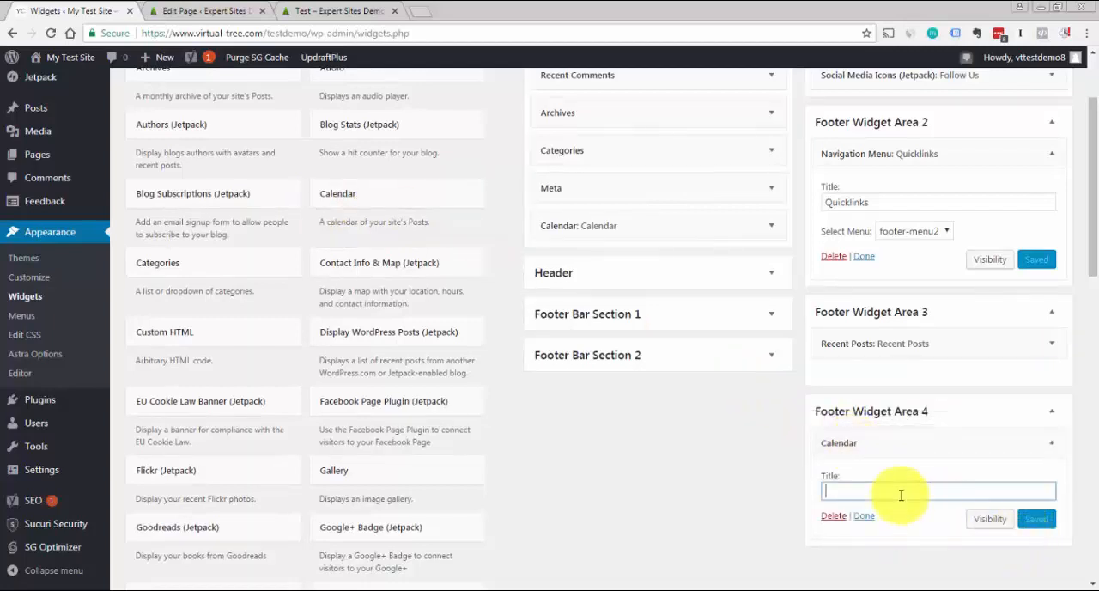
pyautogui.write('Calendar')
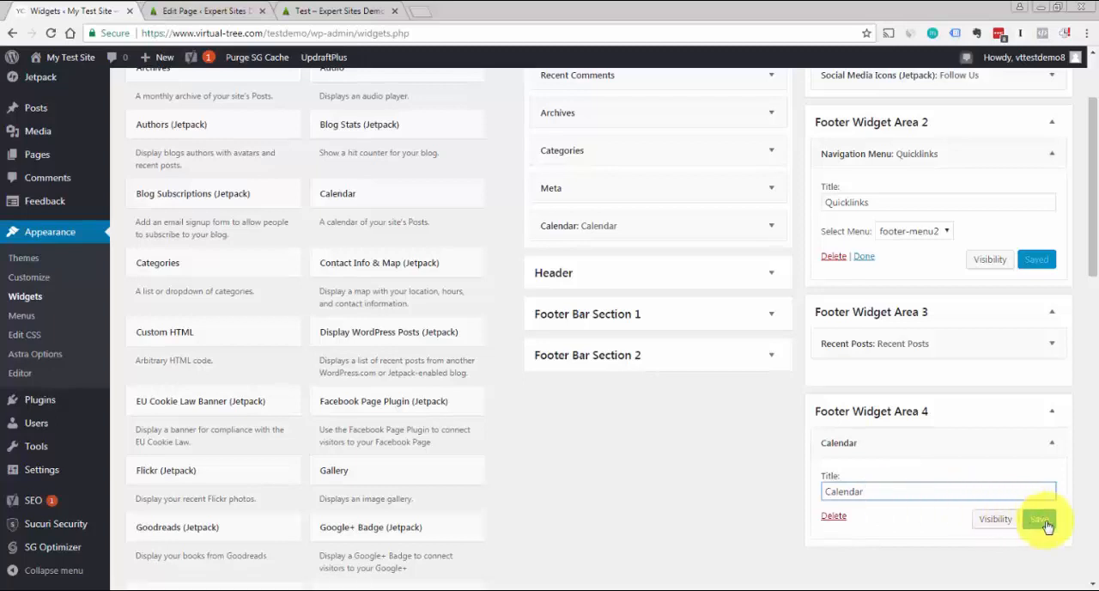
pyautogui.click(1043, 521)
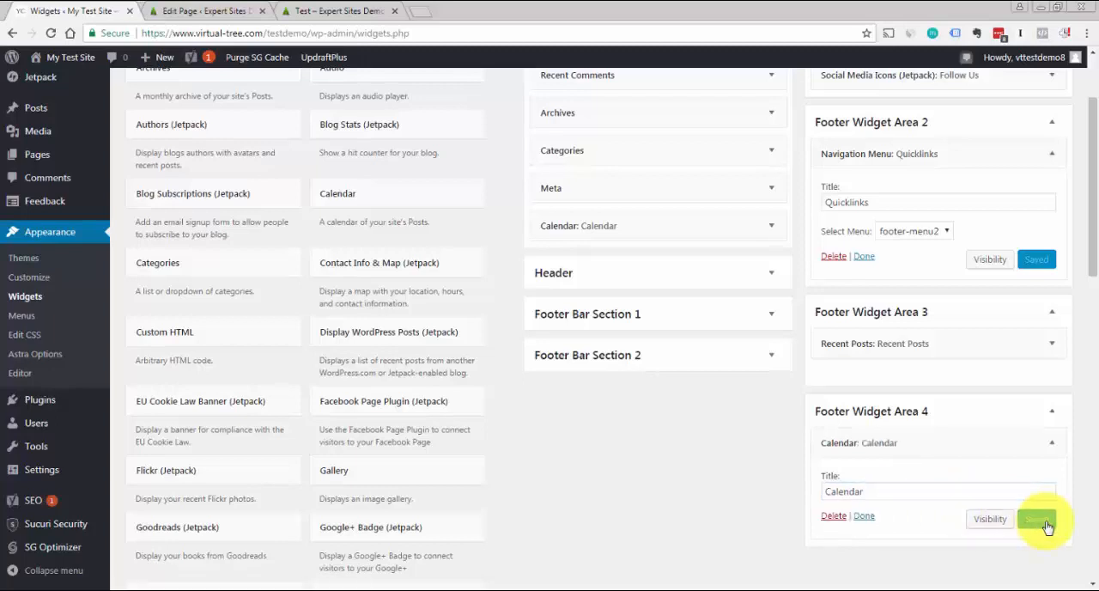
# Open the My Test Site front end in a separate browser tab and examine the widgets in the footer
pyautogui.moveTo(1092, 211); pyautogui.dragTo(1096, 139)
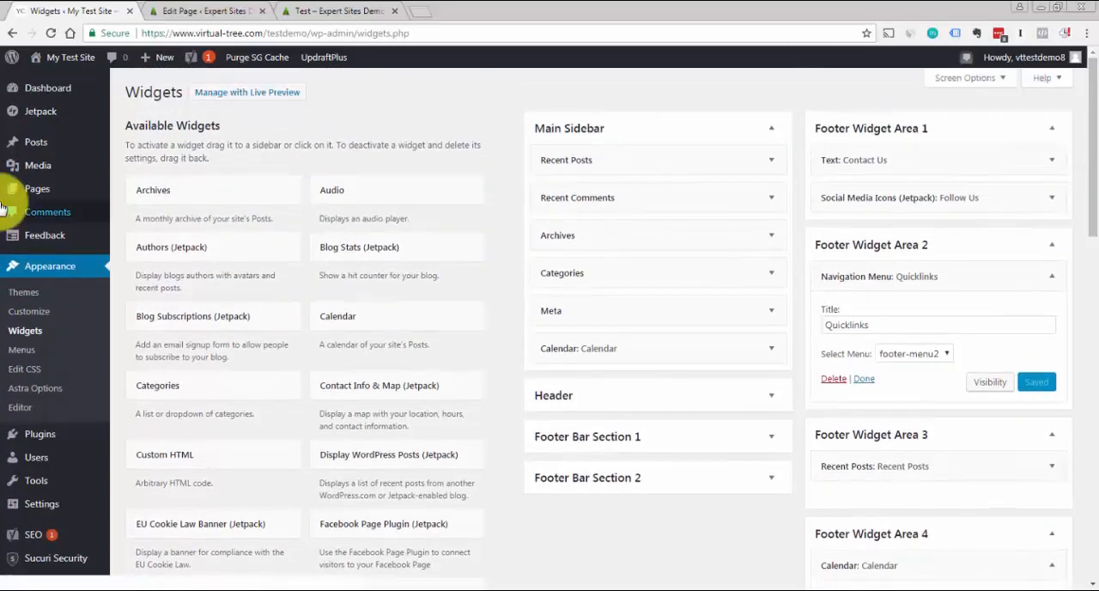
pyautogui.moveTo(69, 56)
pyautogui.rightClick(49, 81)
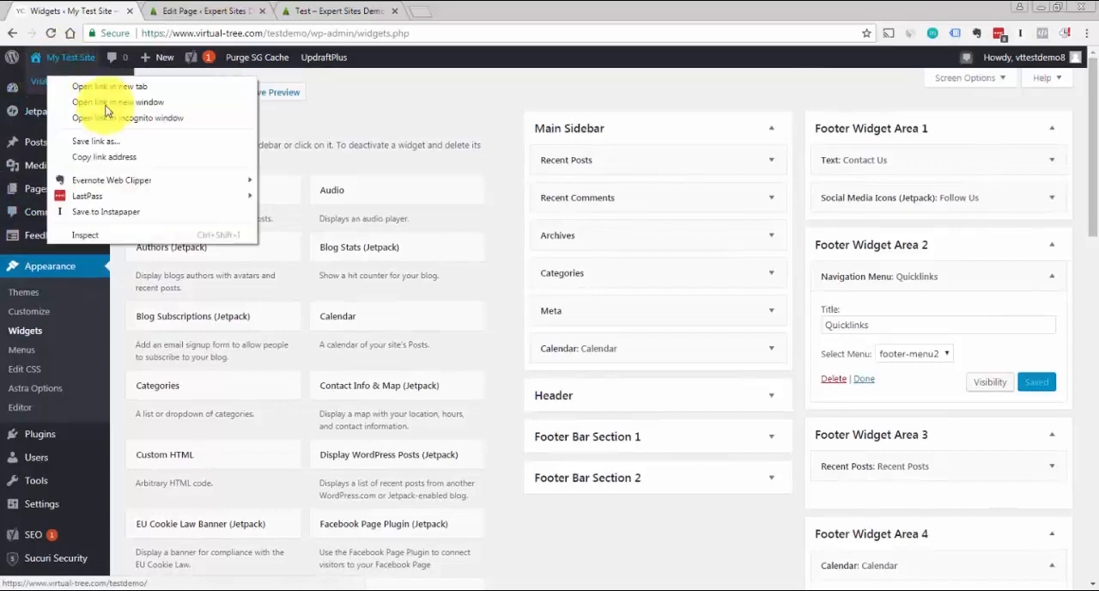
pyautogui.click(65, 90)
pyautogui.click(189, 7)
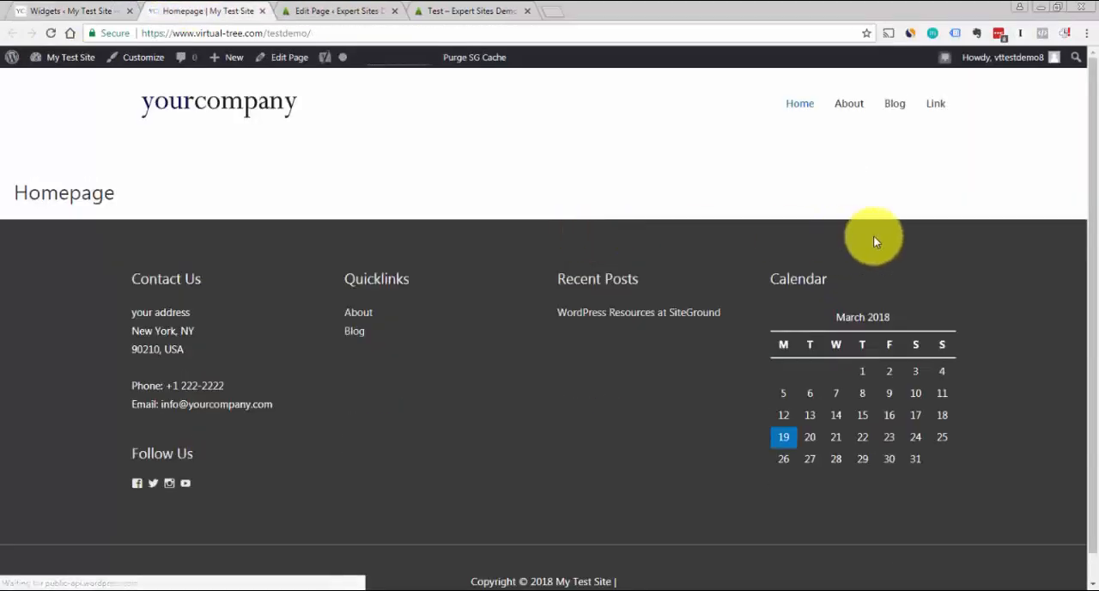
pyautogui.moveTo(1093, 221); pyautogui.dragTo(1097, 250)
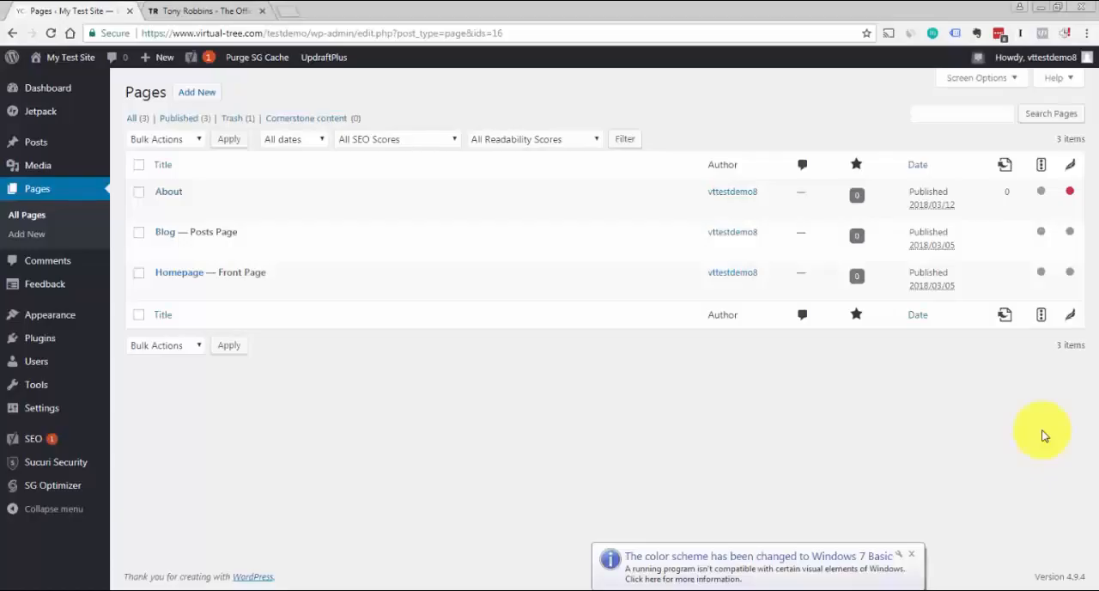
pyautogui.moveTo(400, 301)
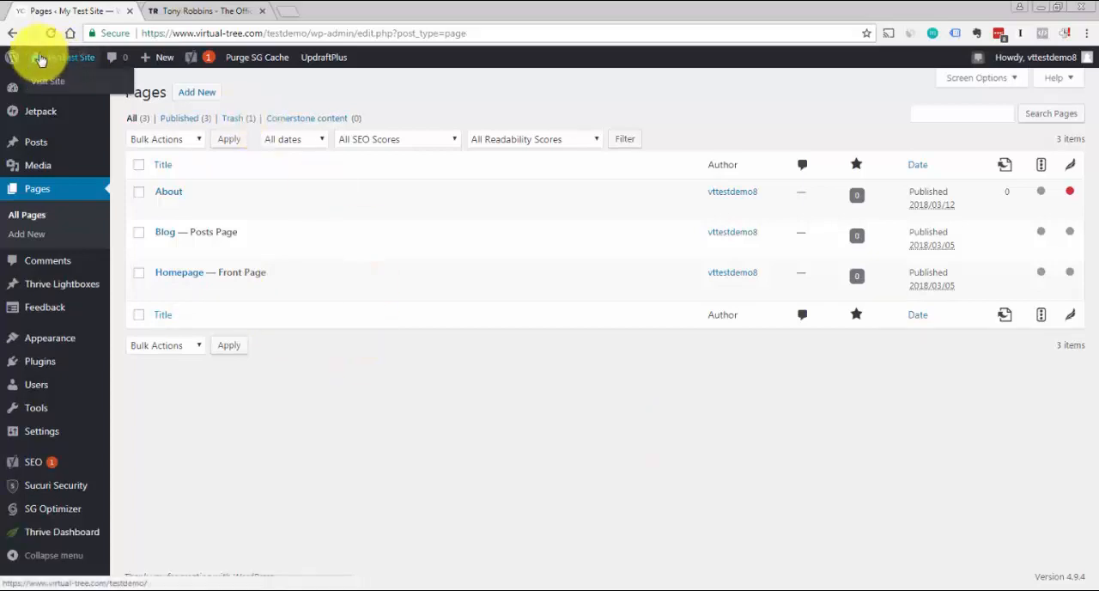
pyautogui.moveTo(51, 175)
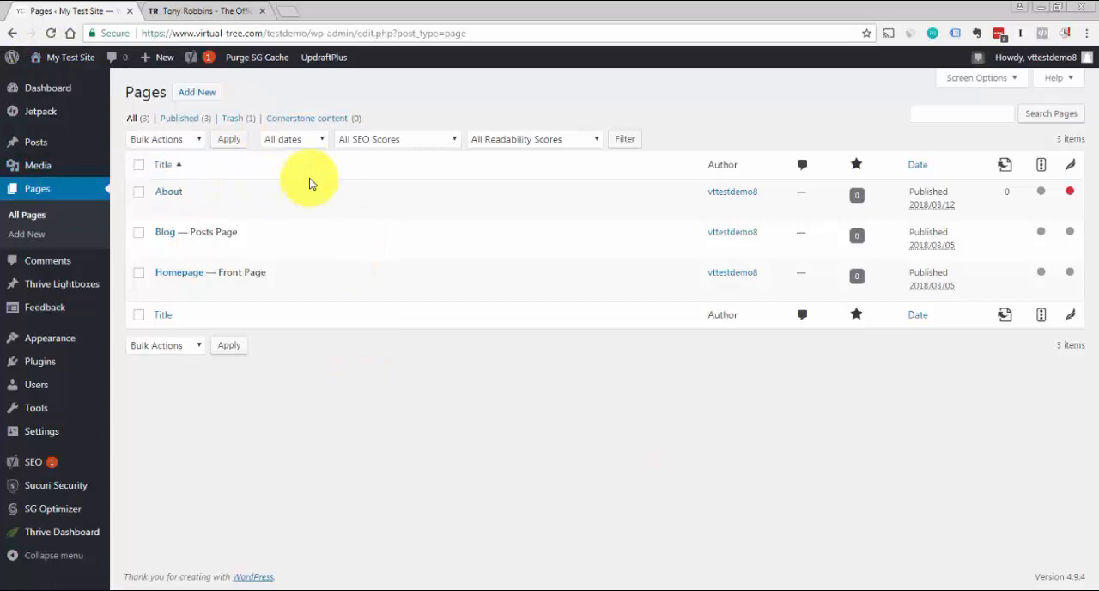
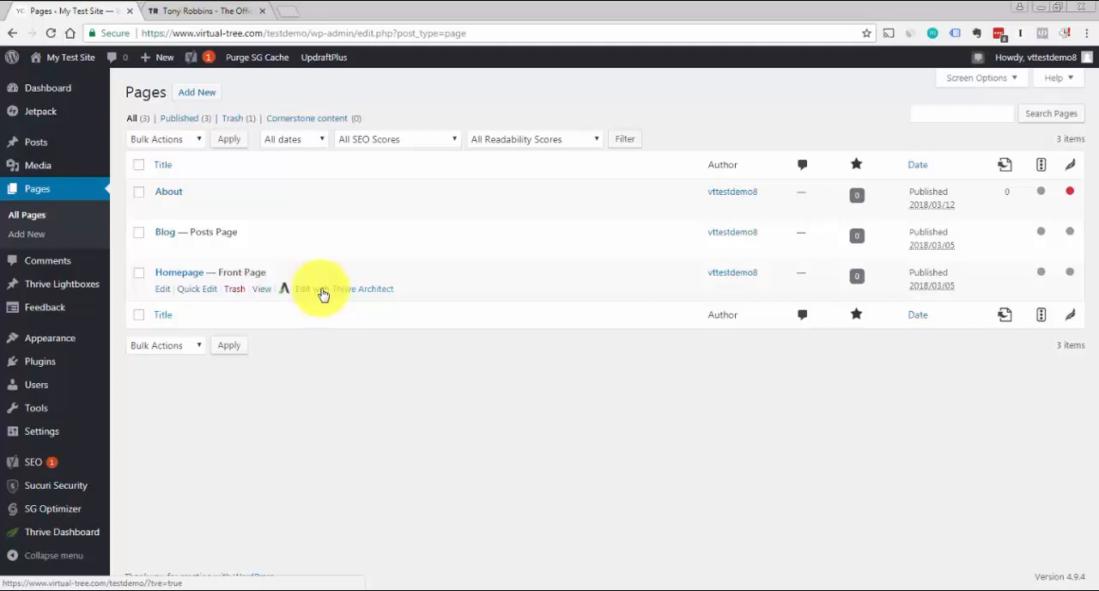
# Open the Homepage's standard WordPress edit page in a separate browser tab and close its Thrive Architect tab
pyautogui.click(323, 293)
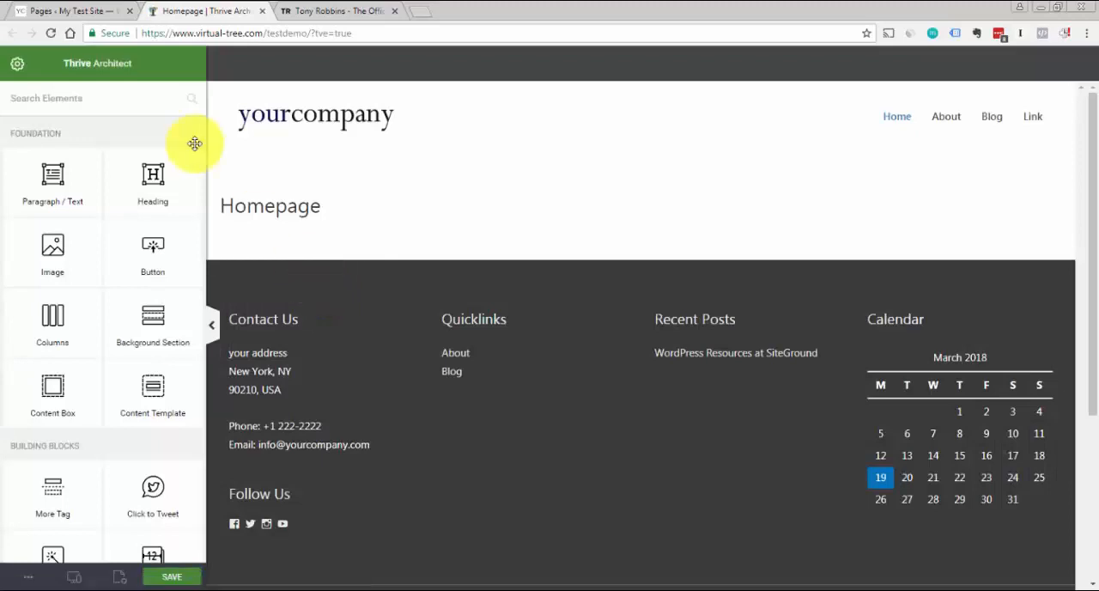
pyautogui.click(75, 10)
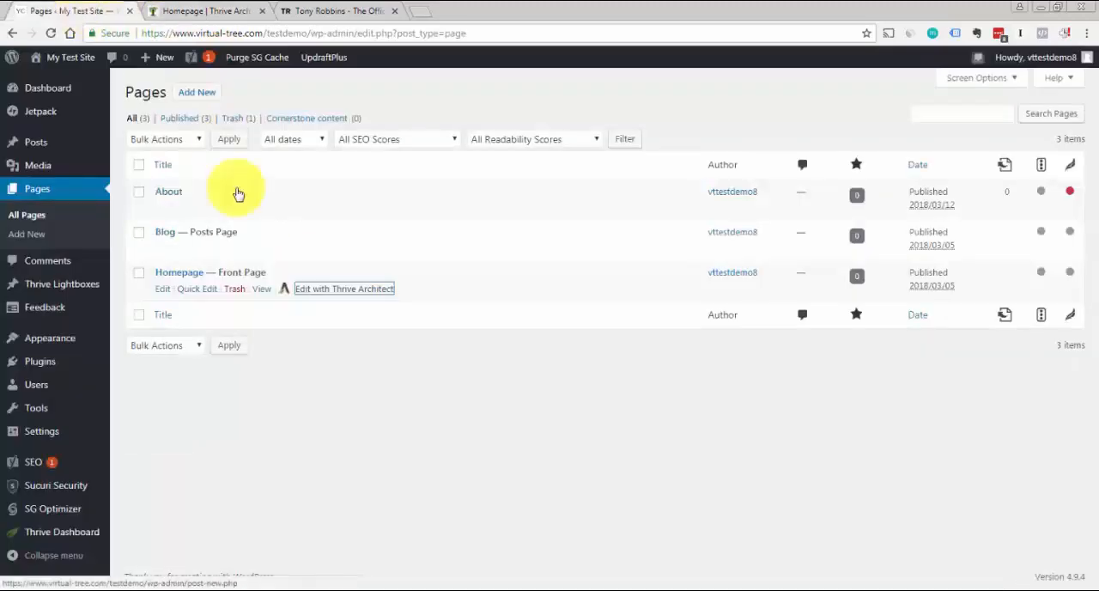
pyautogui.rightClick(163, 293)
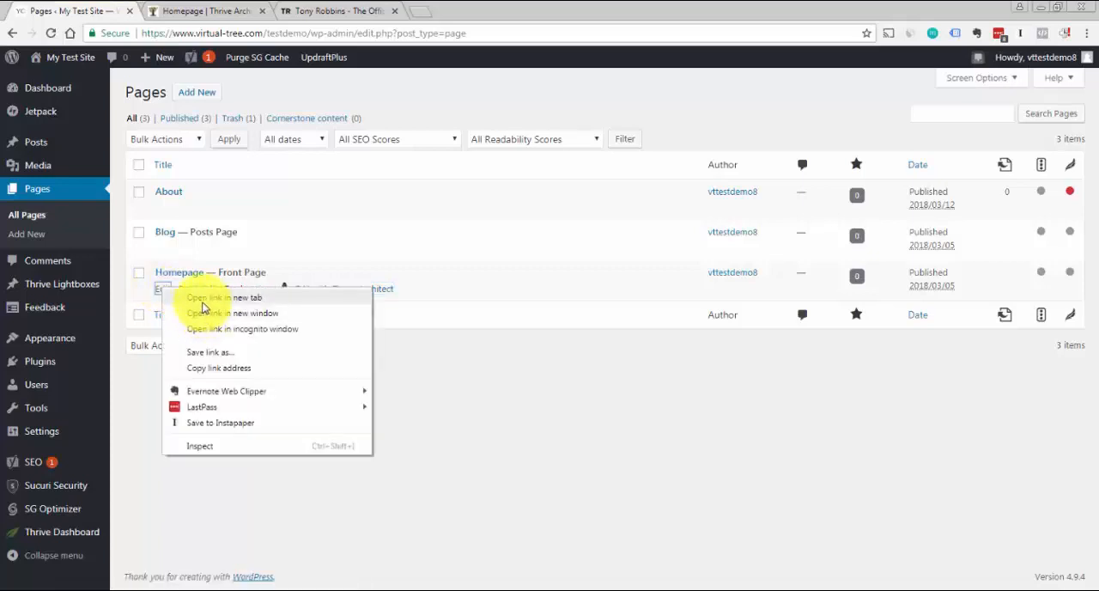
pyautogui.click(199, 303)
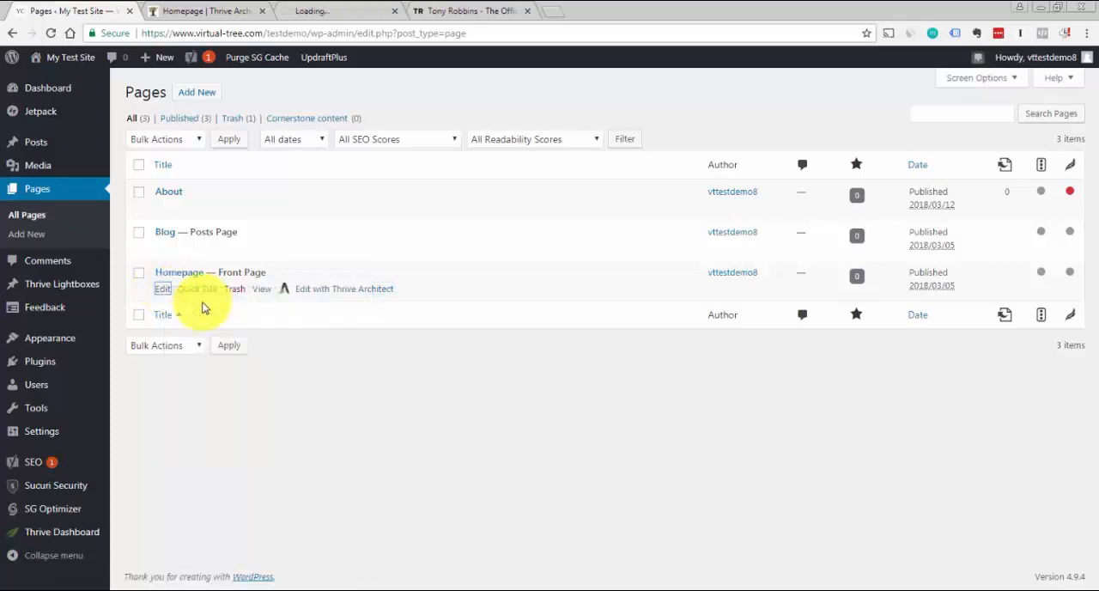
pyautogui.click(263, 11)
pyautogui.click(226, 11)
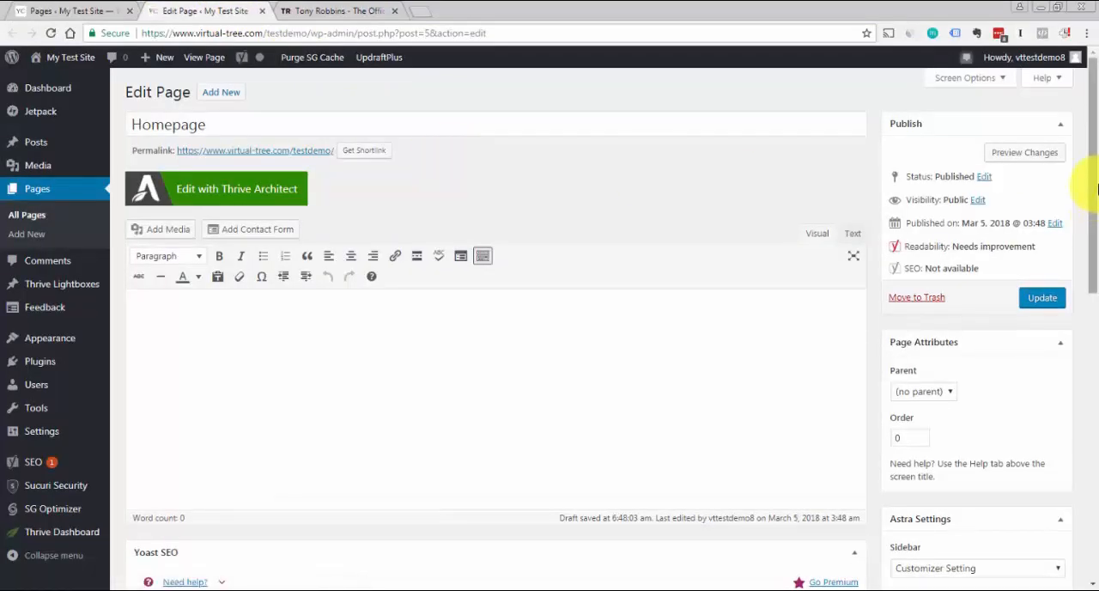
# Update the Homepage with its title disabled in Astra Settings and open it in Thrive Architect
pyautogui.moveTo(1096, 187); pyautogui.dragTo(1095, 337)
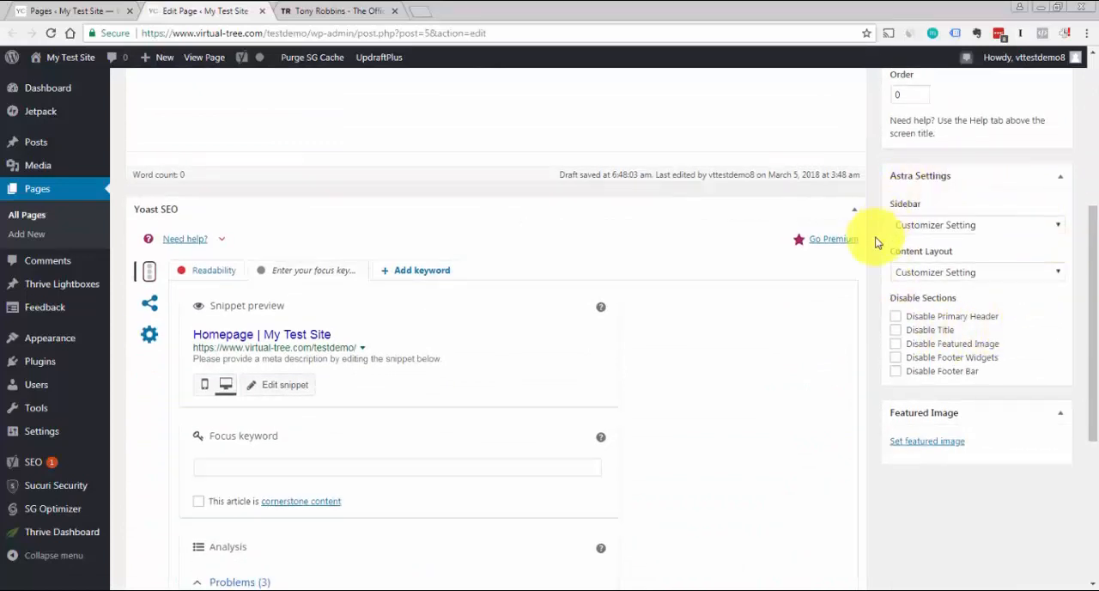
pyautogui.click(896, 330)
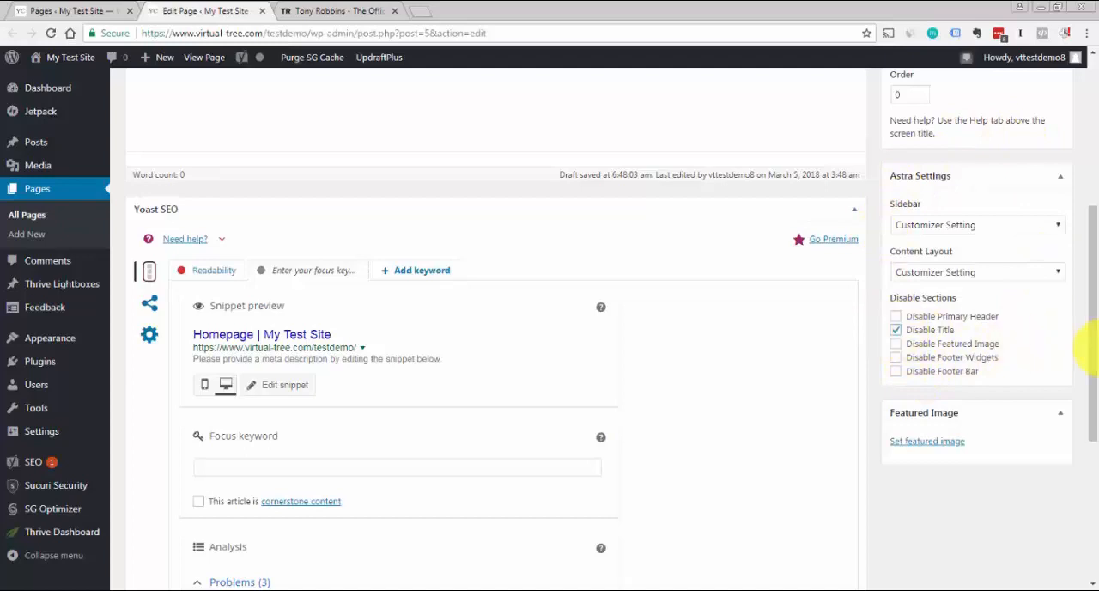
pyautogui.moveTo(1096, 362); pyautogui.dragTo(1087, 219)
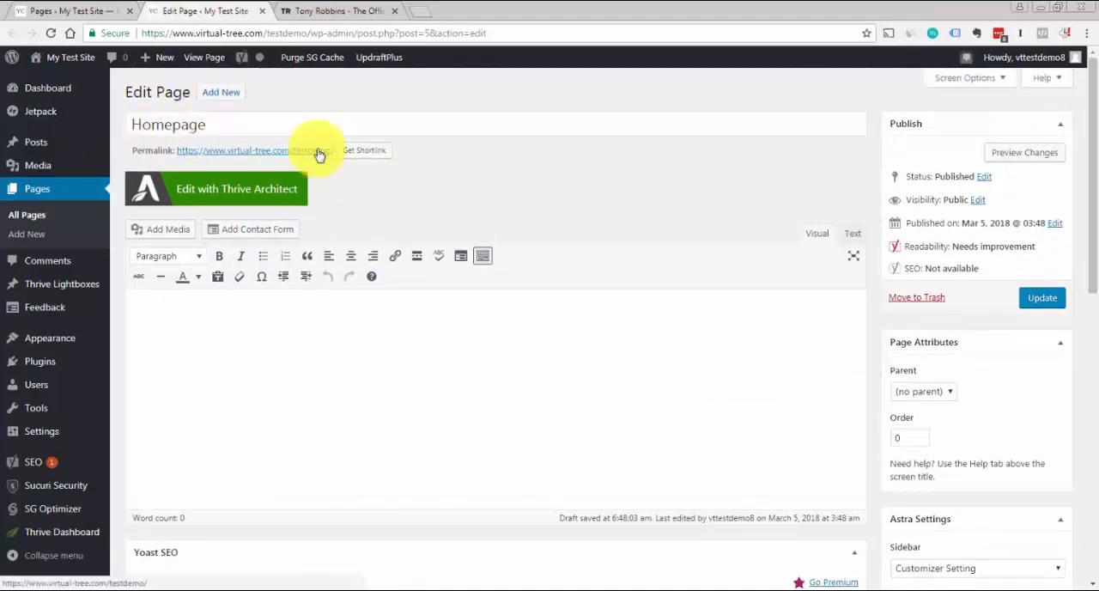
pyautogui.click(1034, 301)
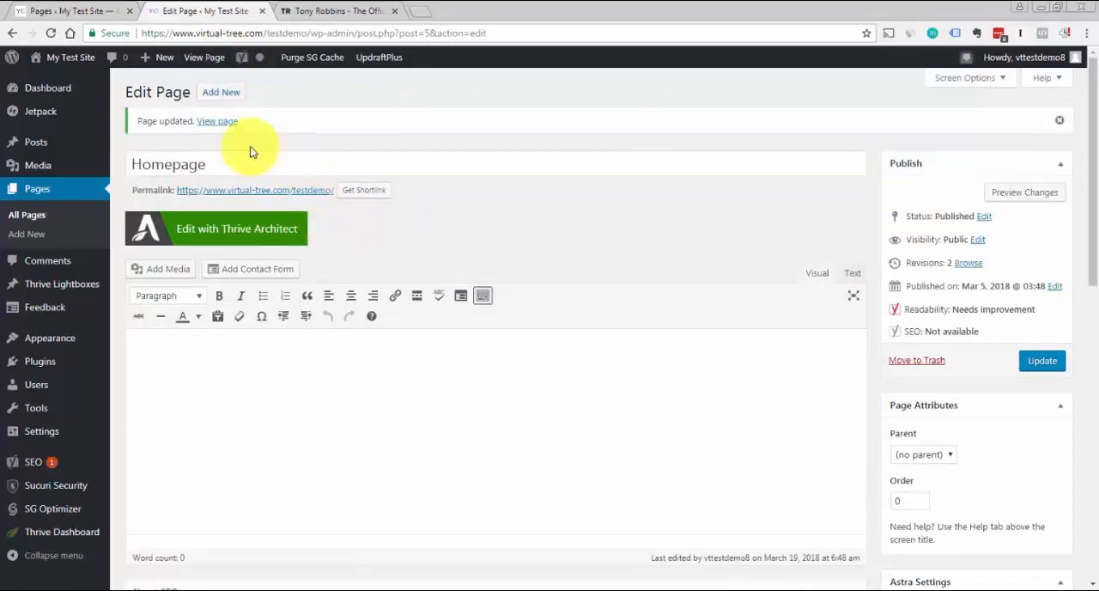
pyautogui.click(201, 237)
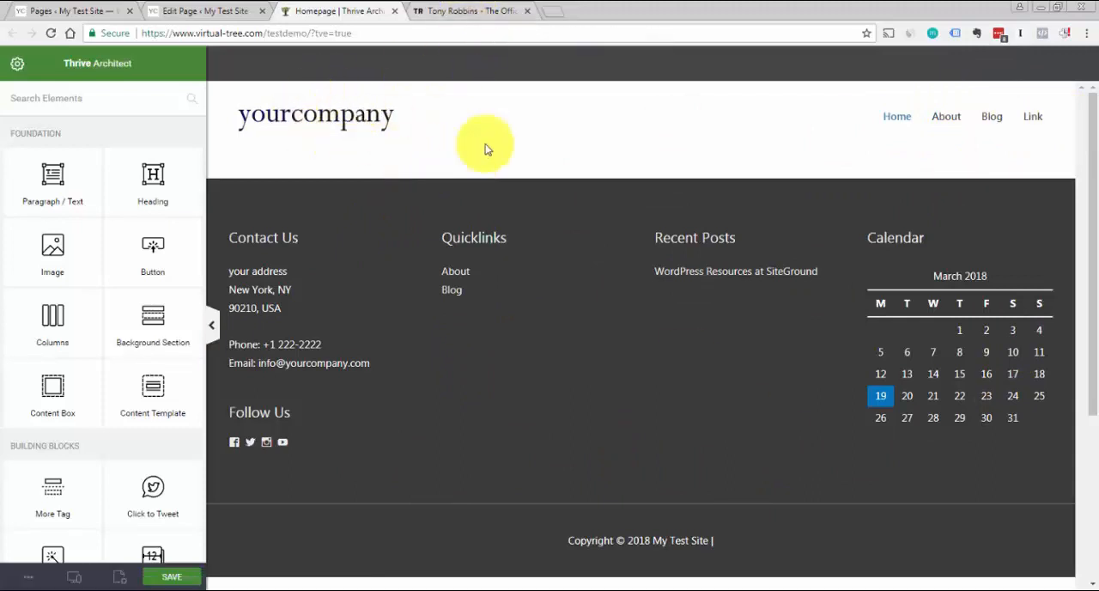
# Examine the hero section and call-to-action areas of the Tony Robbins website as a design reference
pyautogui.click(468, 14)
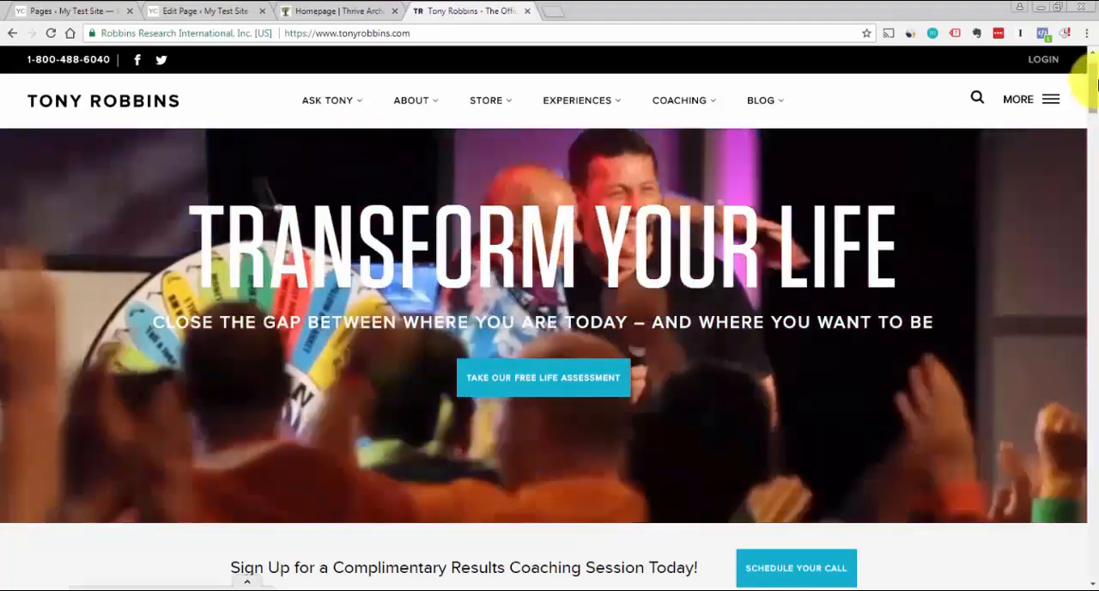
pyautogui.moveTo(1096, 83); pyautogui.dragTo(1096, 97)
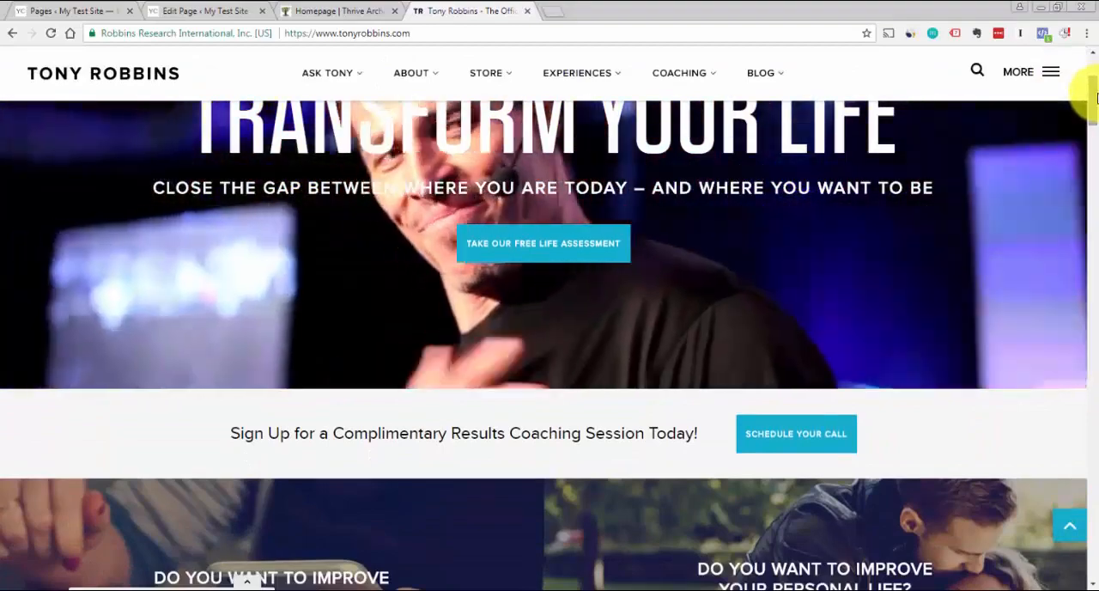
pyautogui.moveTo(1096, 97); pyautogui.dragTo(1084, 45)
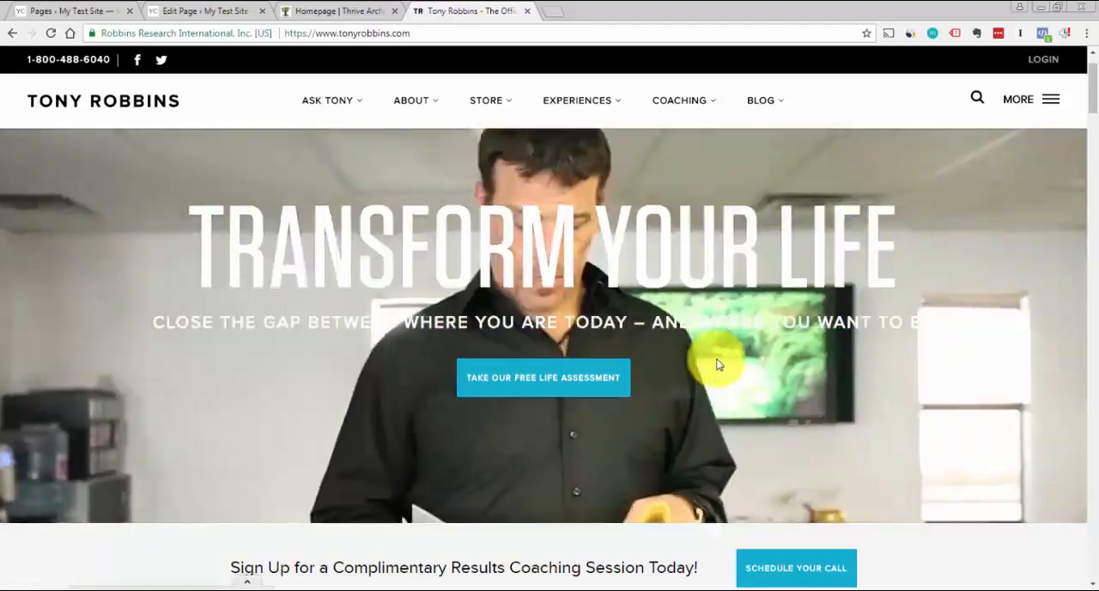
pyautogui.moveTo(312, 121)
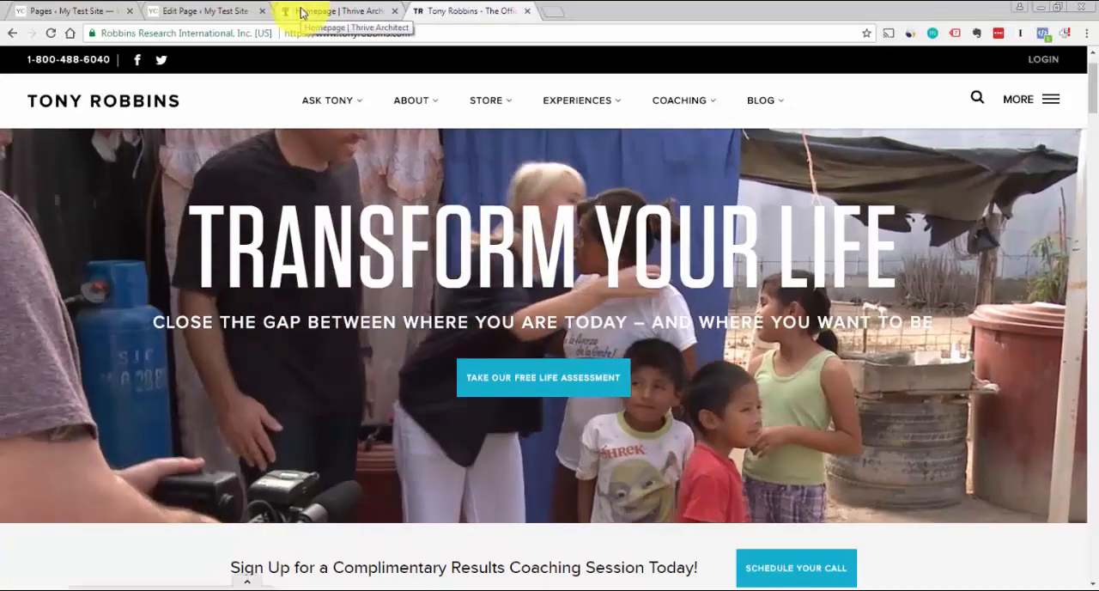
# Return to the Homepage in Thrive Architect and add a Background Section between the header and the footer
pyautogui.click(296, 11)
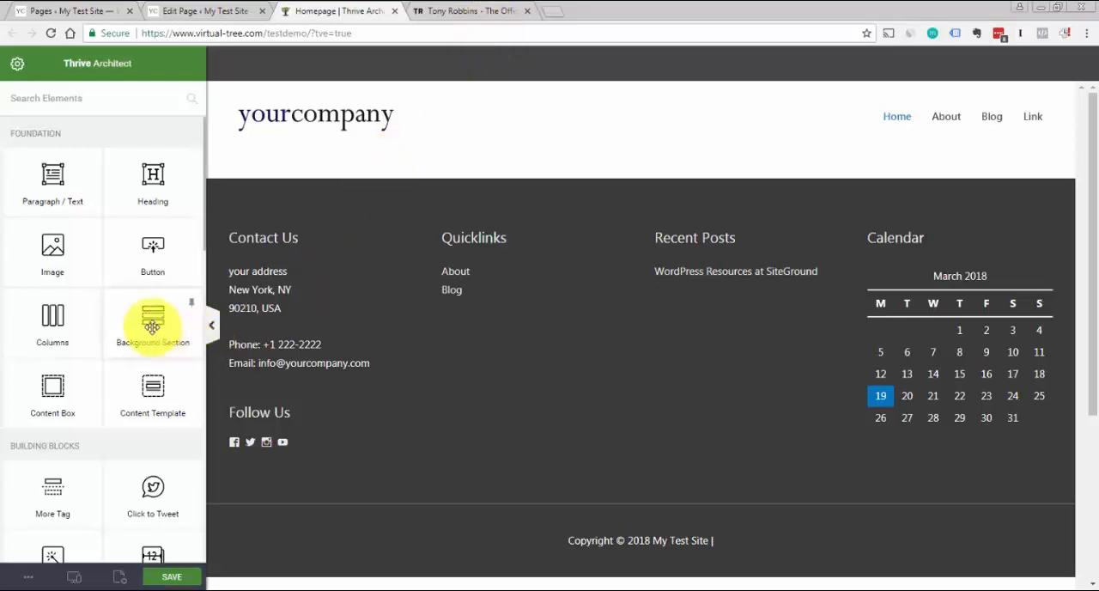
pyautogui.moveTo(152, 326); pyautogui.dragTo(471, 176)
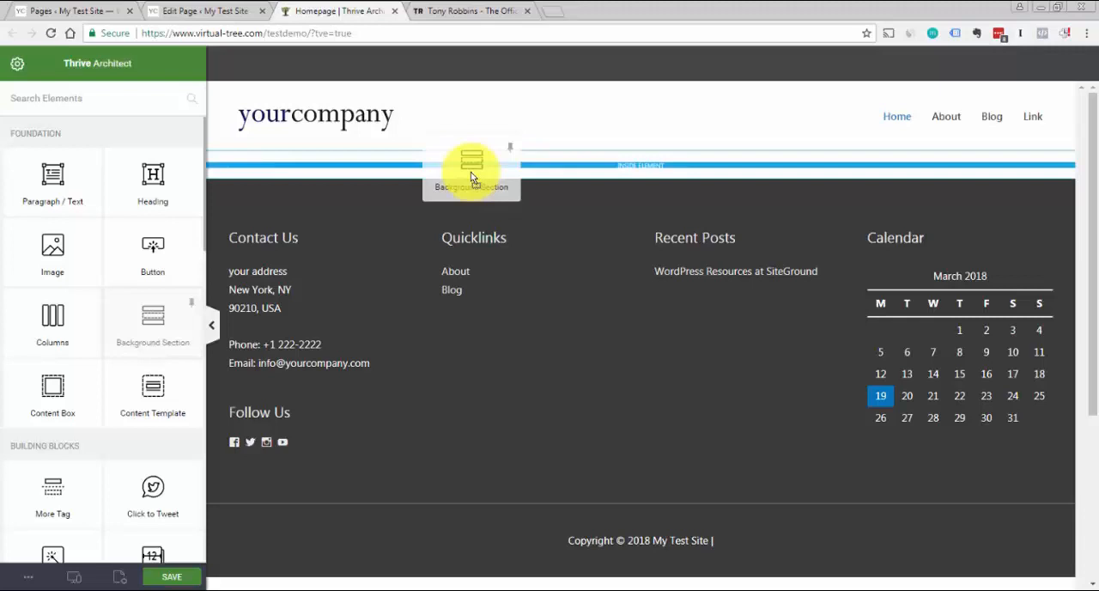
pyautogui.moveTo(471, 173); pyautogui.dragTo(484, 170)
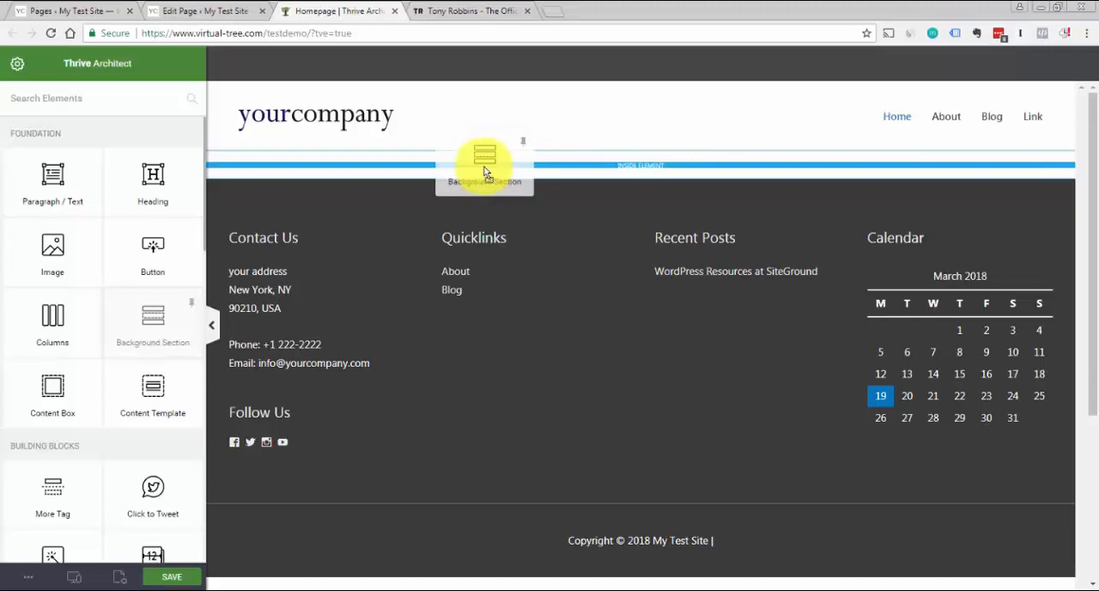
pyautogui.moveTo(484, 170); pyautogui.dragTo(484, 170)
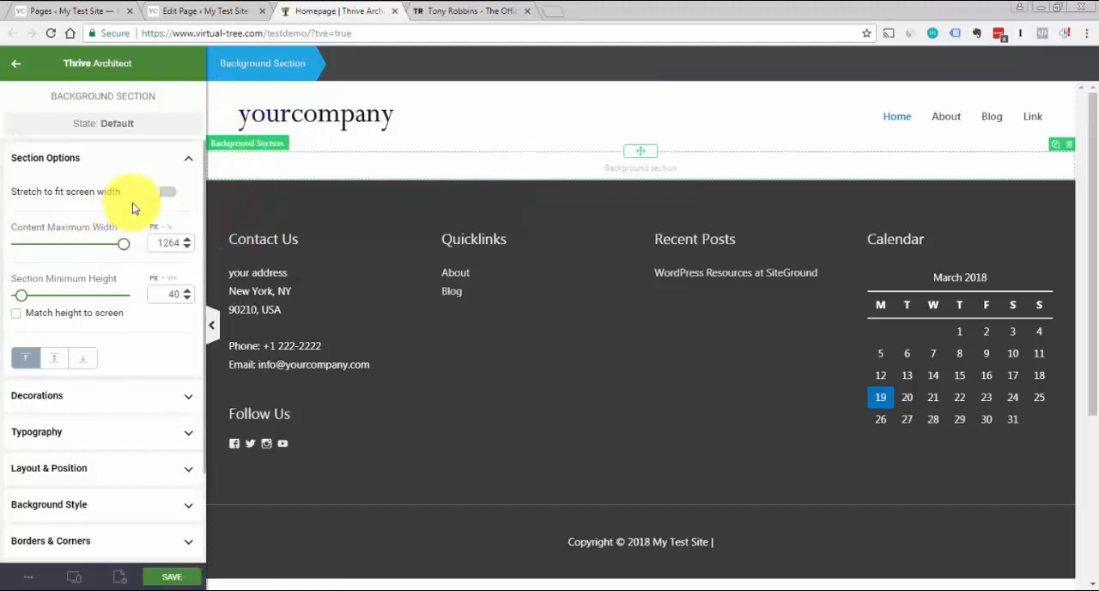
# Stretch the Background Section to fit the screen width and make its content cover the entire screen width
pyautogui.click(164, 192)
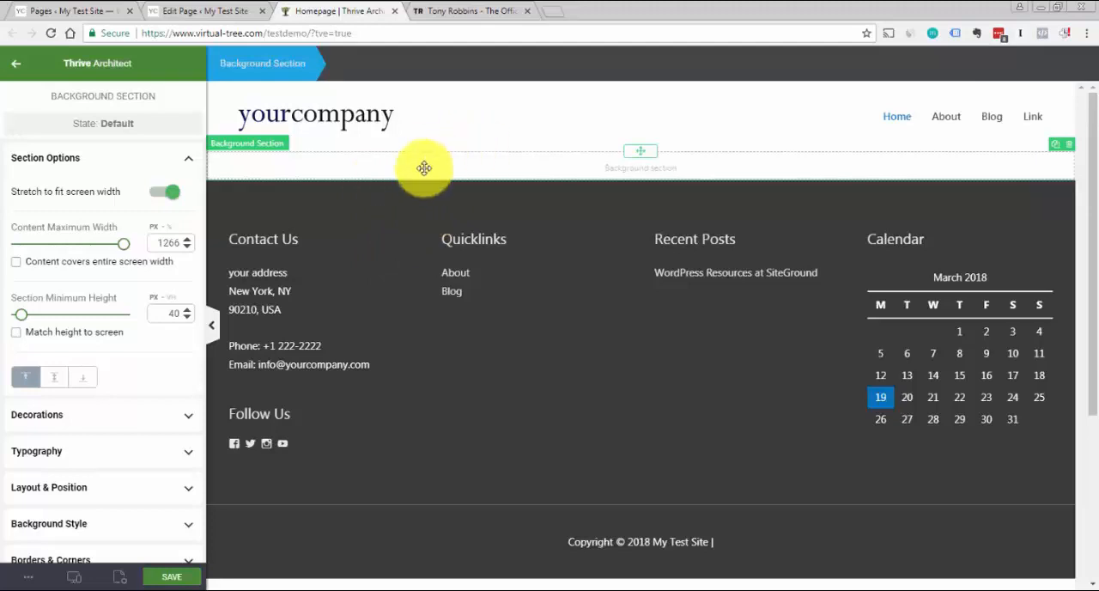
pyautogui.click(15, 263)
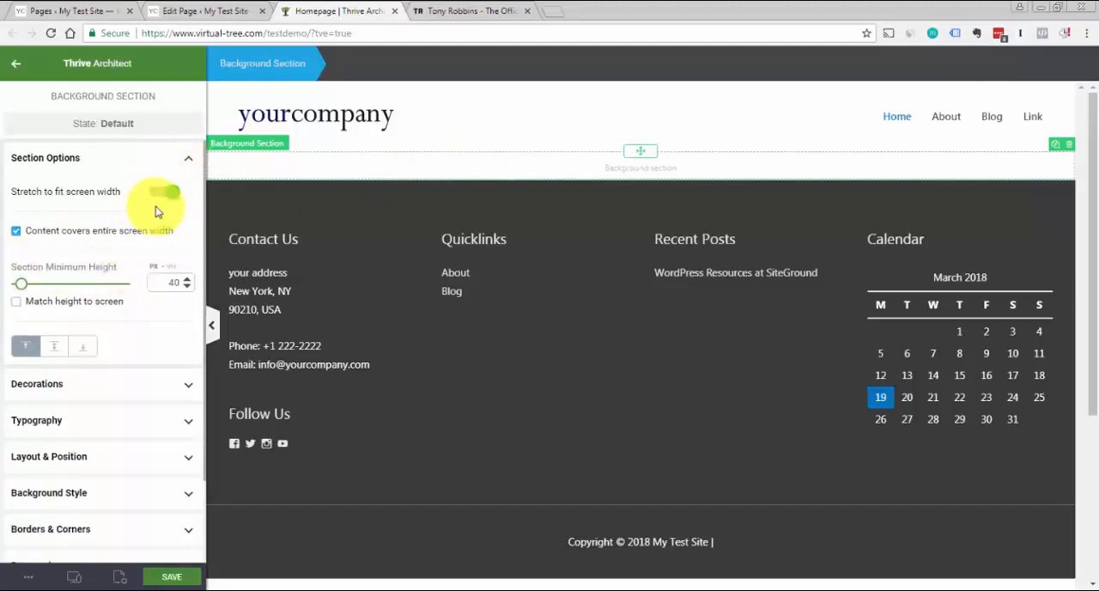
pyautogui.click(188, 163)
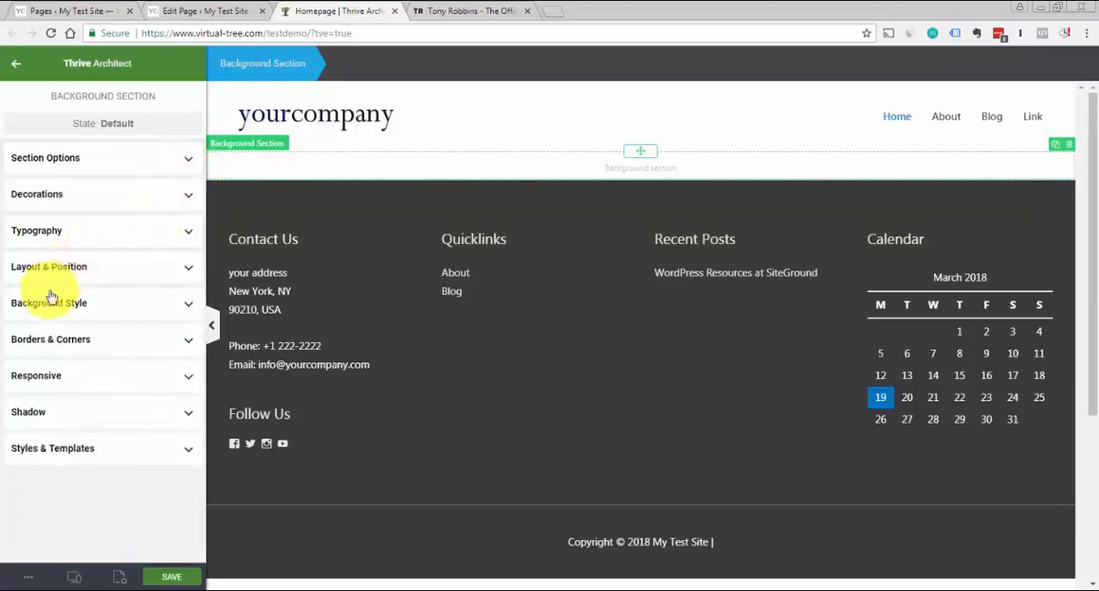
# Insert 1925313-white-businessman-heroshot-1920x1280-optimized.jpg from the media library at full size as the section's background image
pyautogui.click(189, 306)
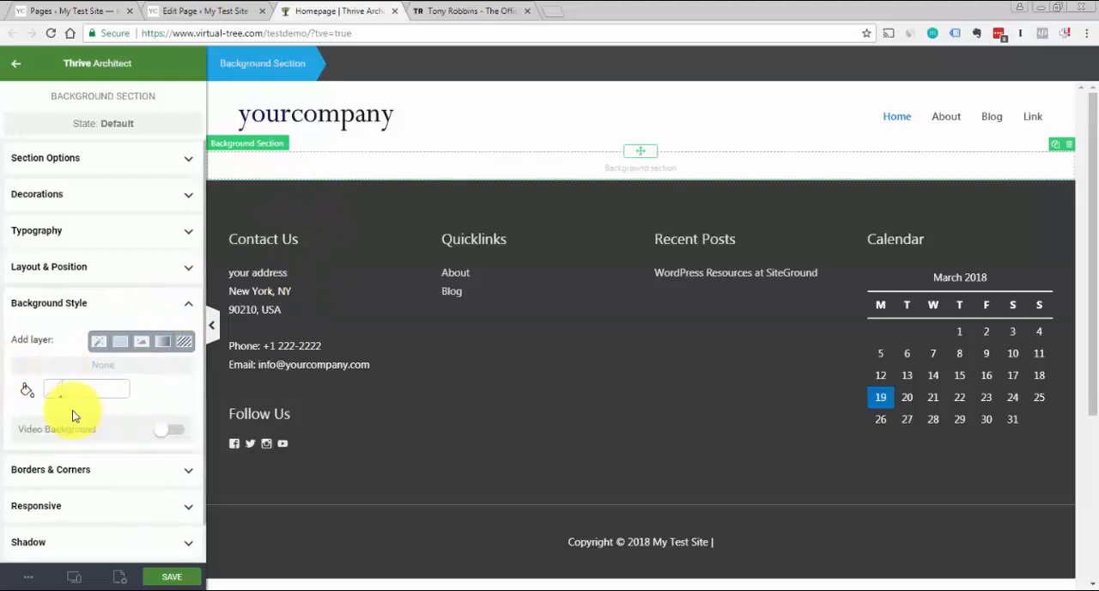
pyautogui.click(143, 346)
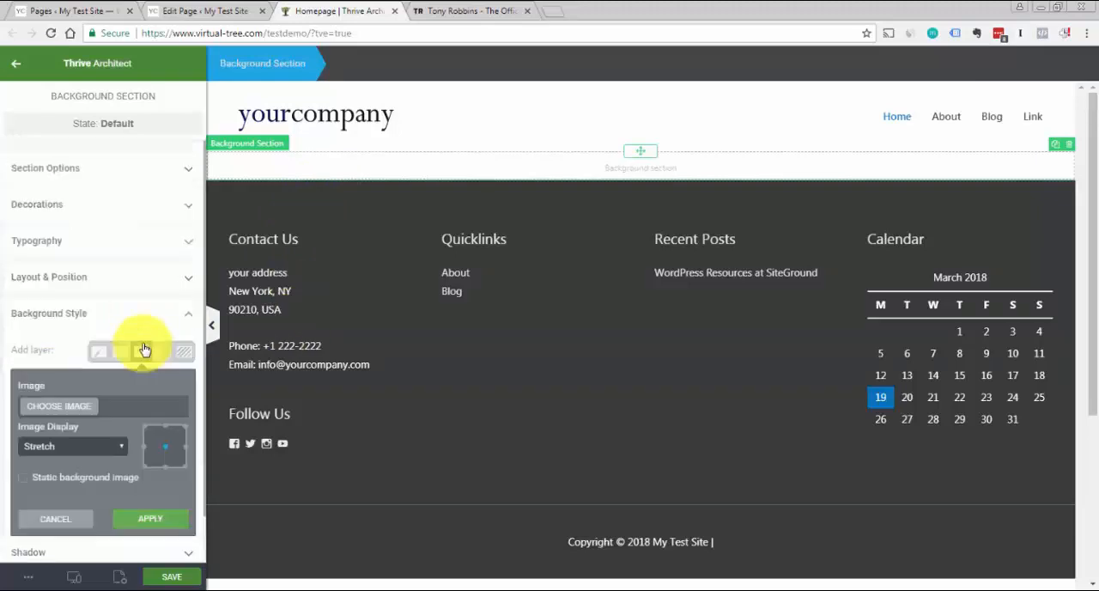
pyautogui.click(82, 411)
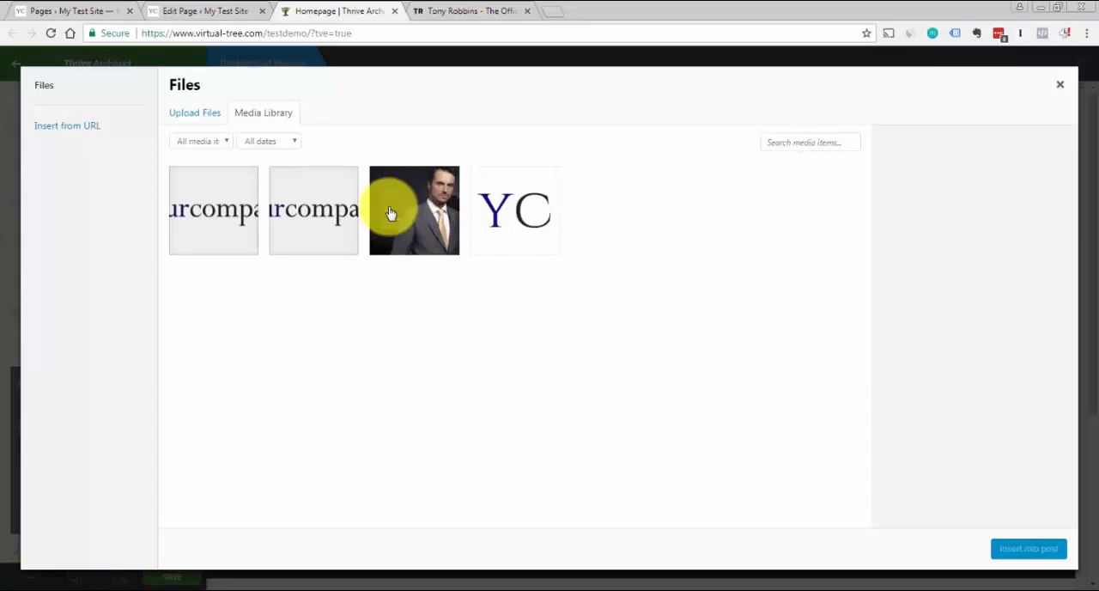
pyautogui.click(424, 242)
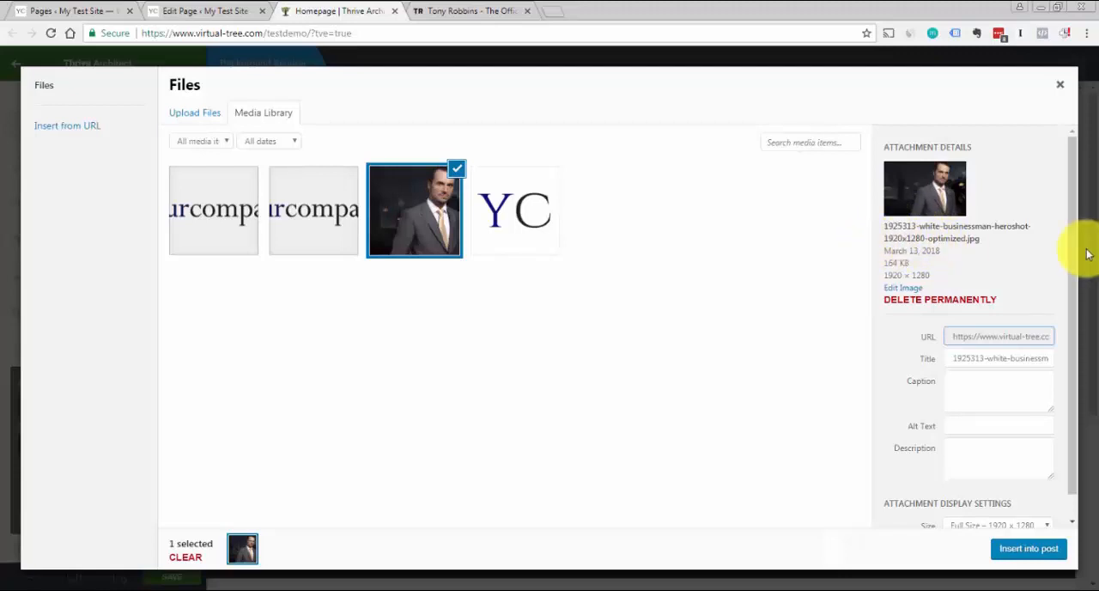
pyautogui.moveTo(1072, 226); pyautogui.dragTo(1086, 275)
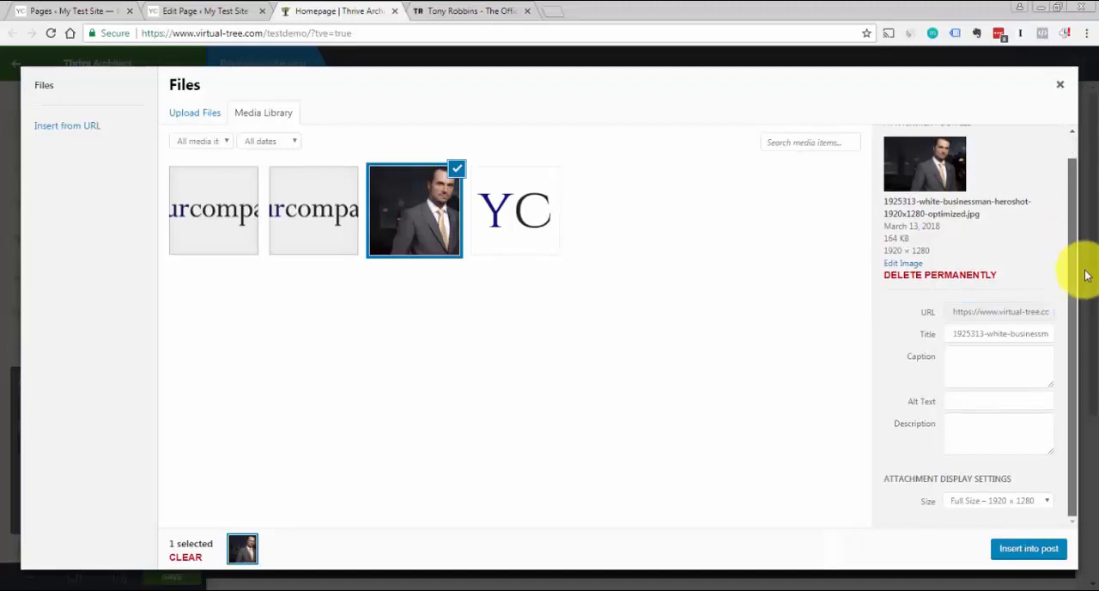
pyautogui.click(1006, 505)
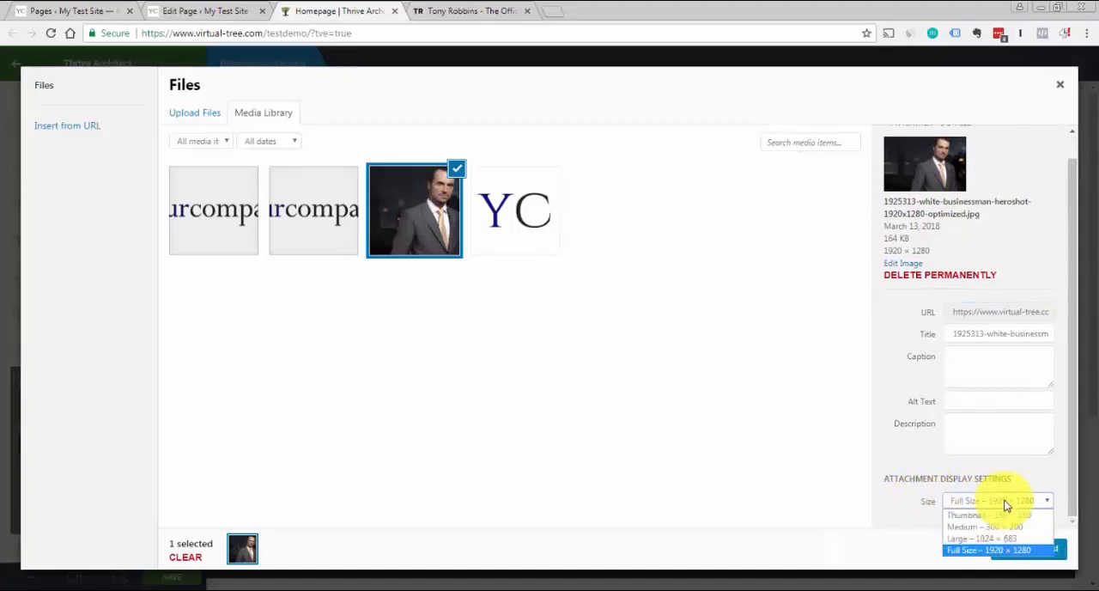
pyautogui.click(912, 516)
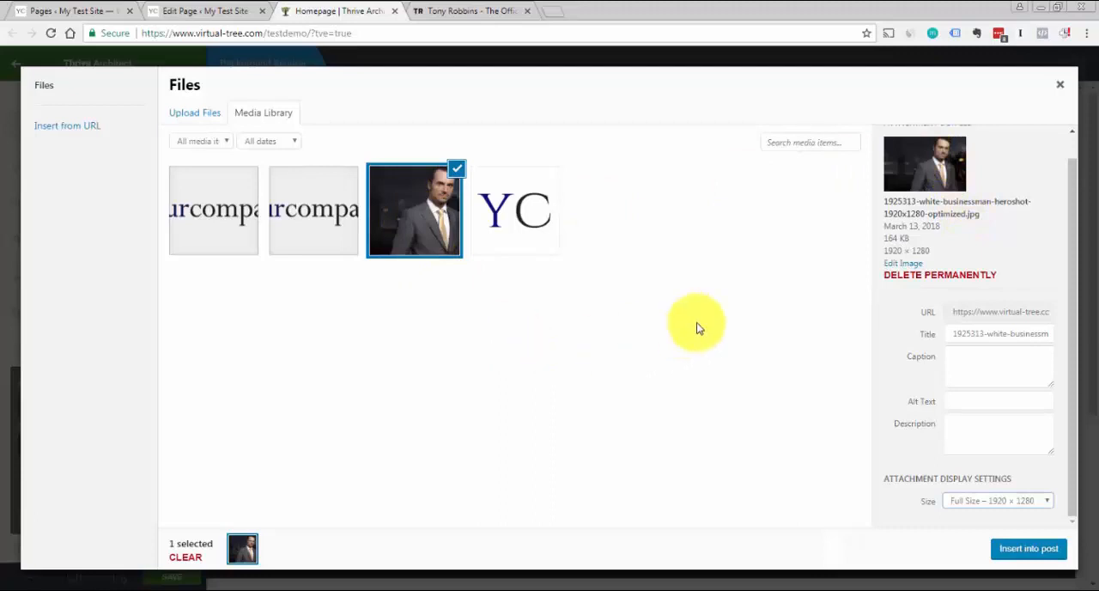
pyautogui.click(1023, 551)
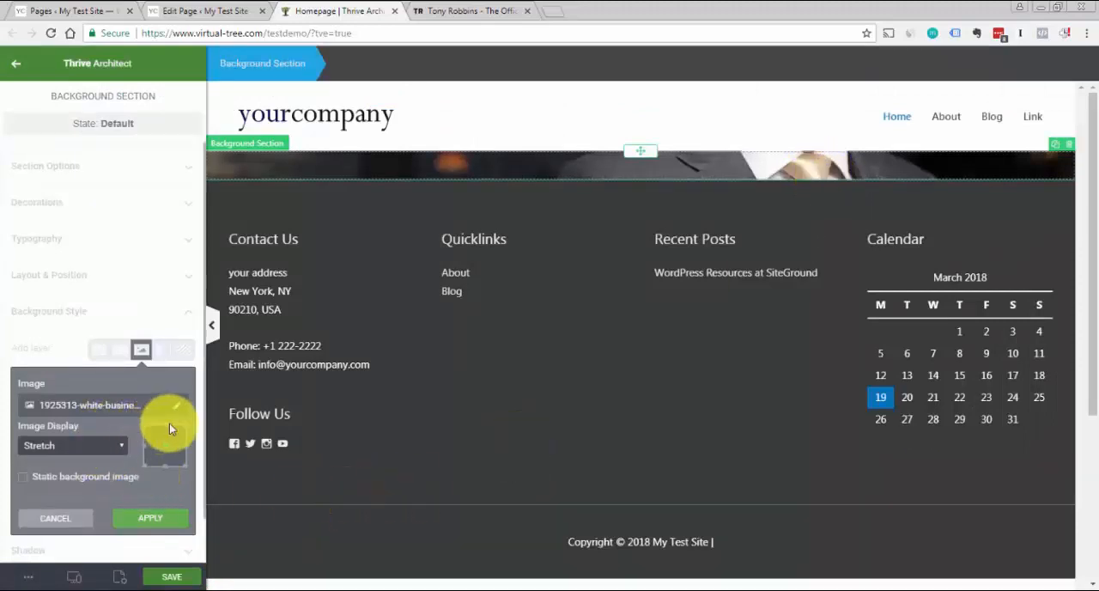
# Try the static background image option, switch it off again and apply the image layer with Stretch display
pyautogui.click(24, 475)
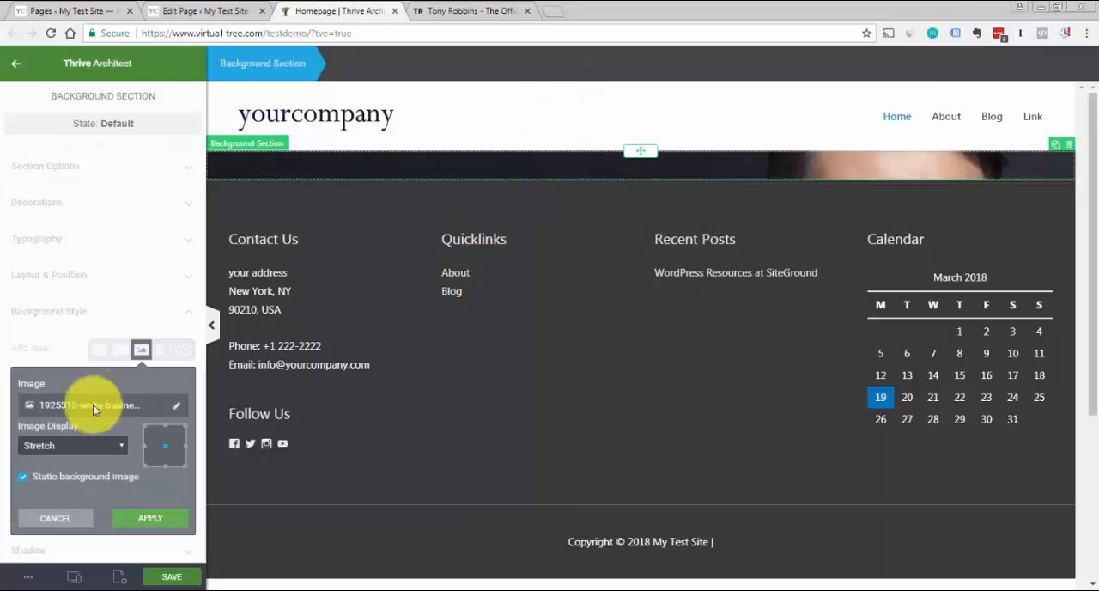
pyautogui.click(23, 477)
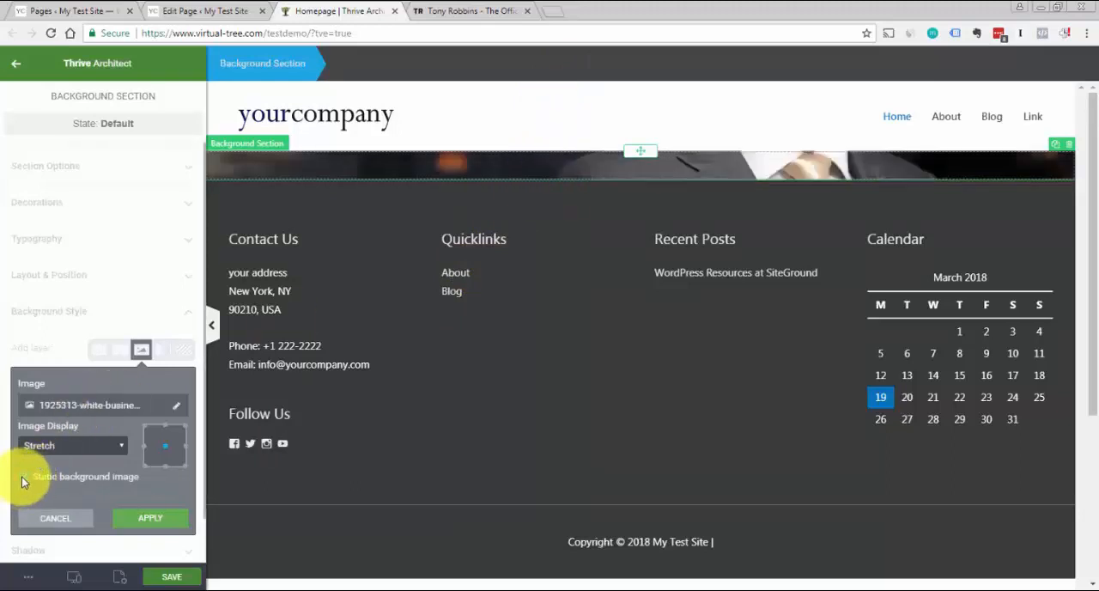
pyautogui.click(167, 432)
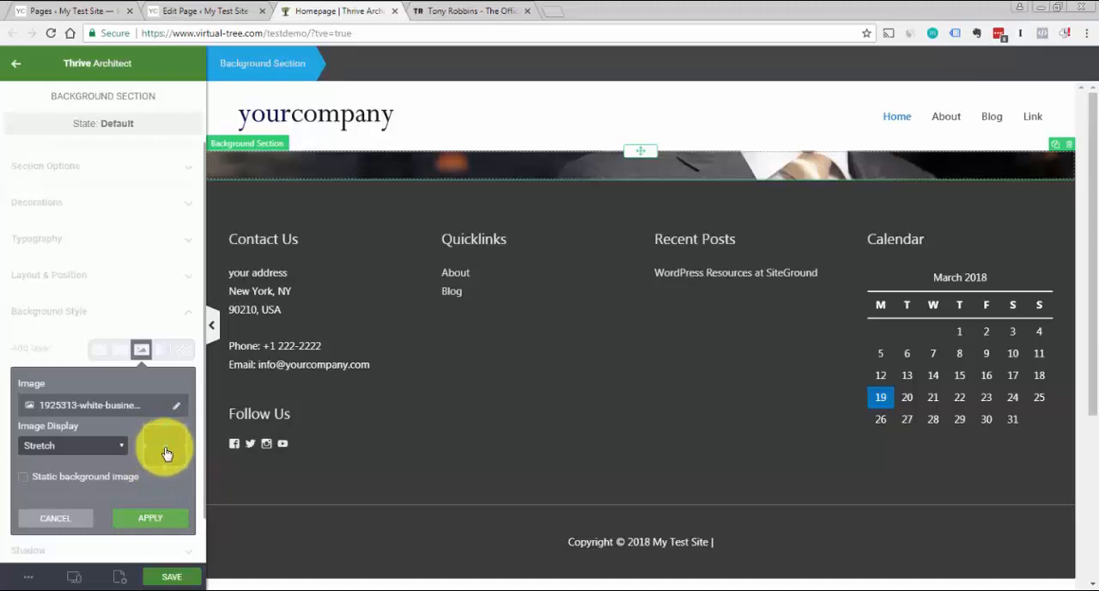
pyautogui.click(158, 519)
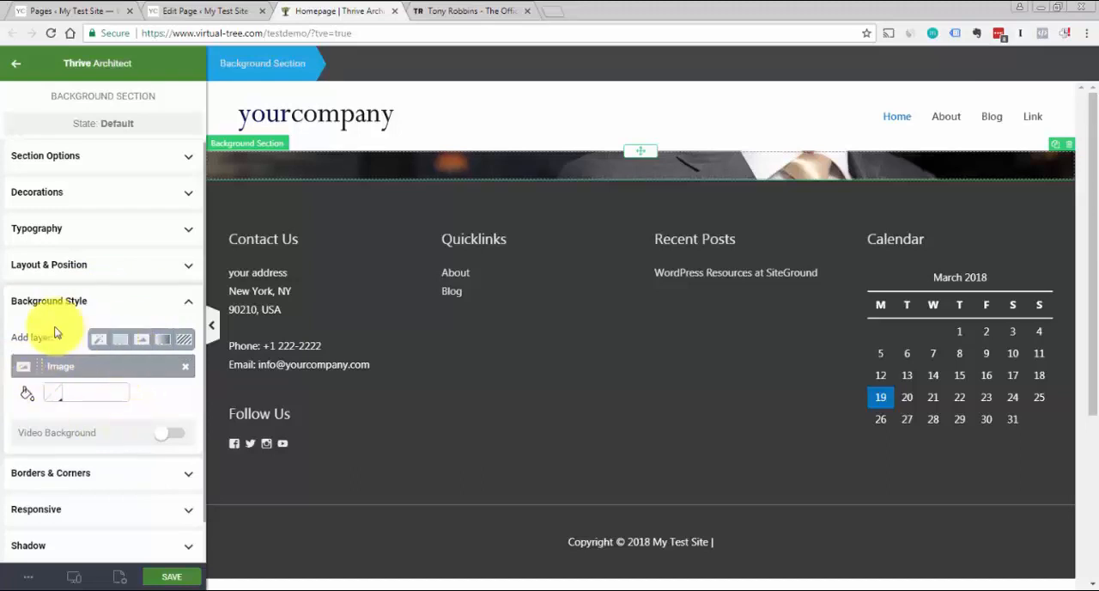
# Add a solid black (#000000) layer at 68% opacity over the section's background image
pyautogui.click(120, 340)
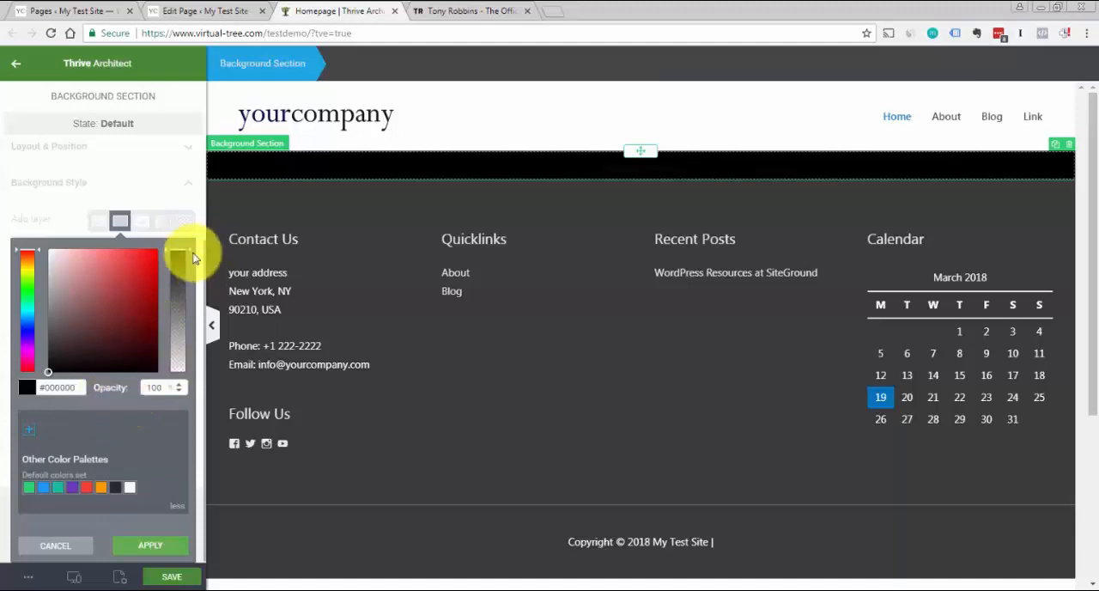
pyautogui.moveTo(193, 256); pyautogui.dragTo(188, 293)
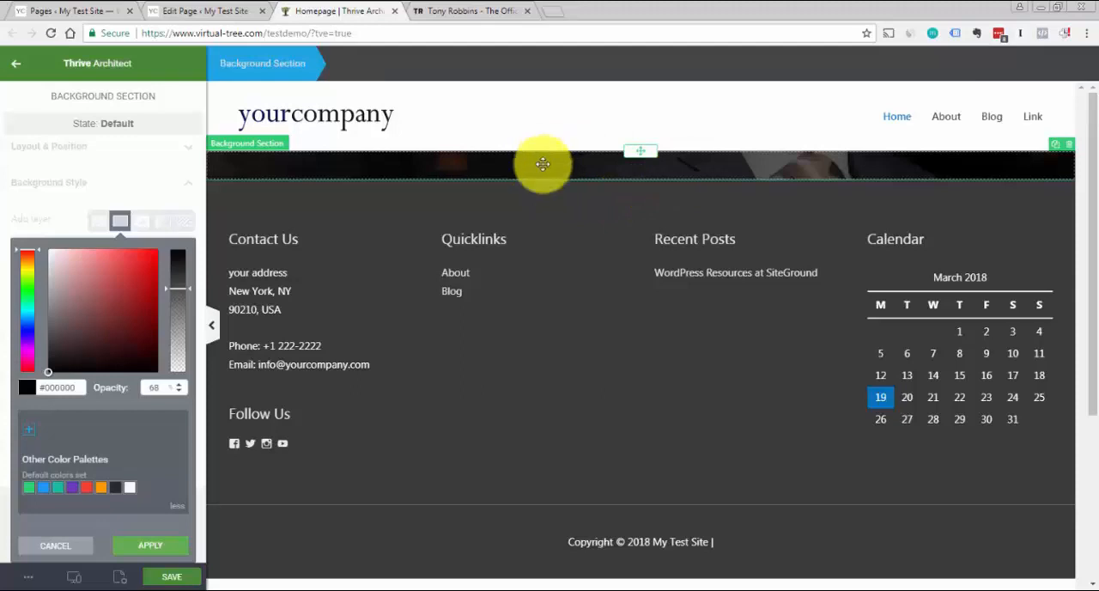
pyautogui.click(163, 552)
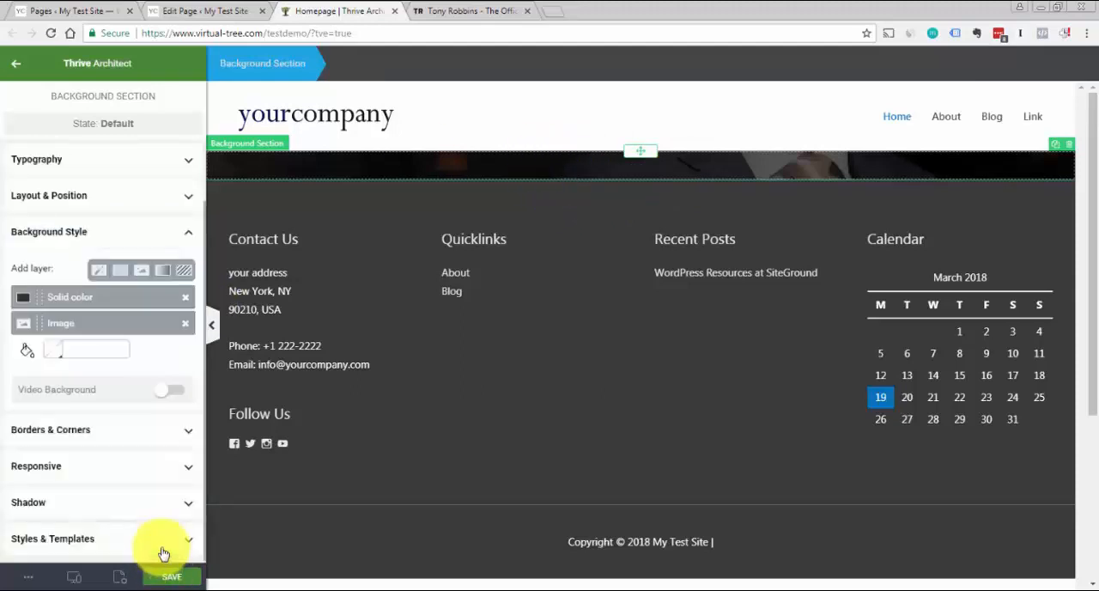
pyautogui.click(188, 258)
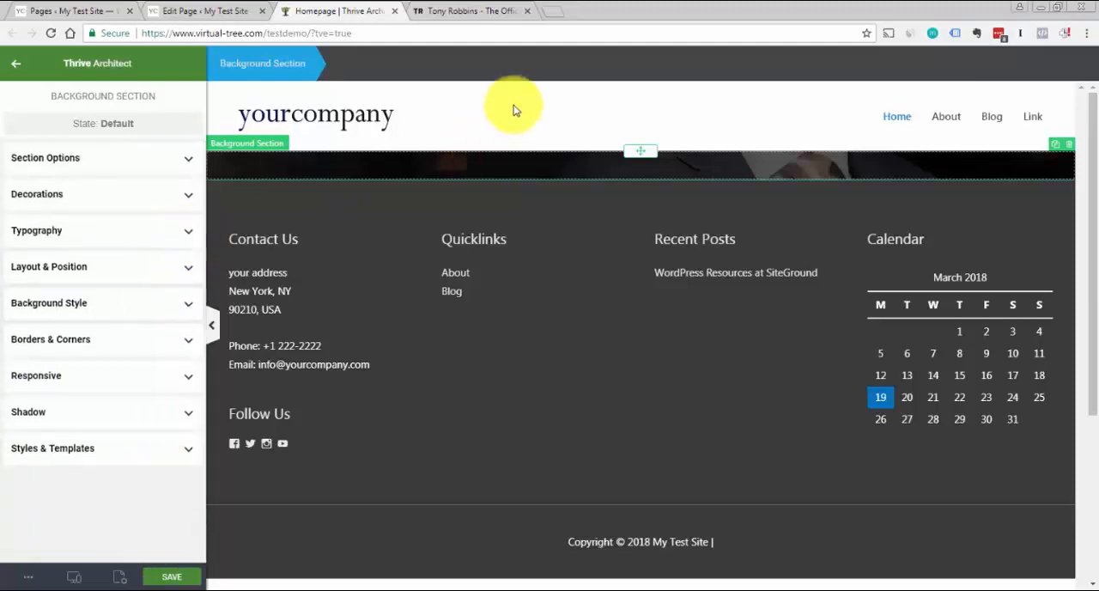
# Add a Heading element inside the Background Section and centre its text
pyautogui.click(510, 113)
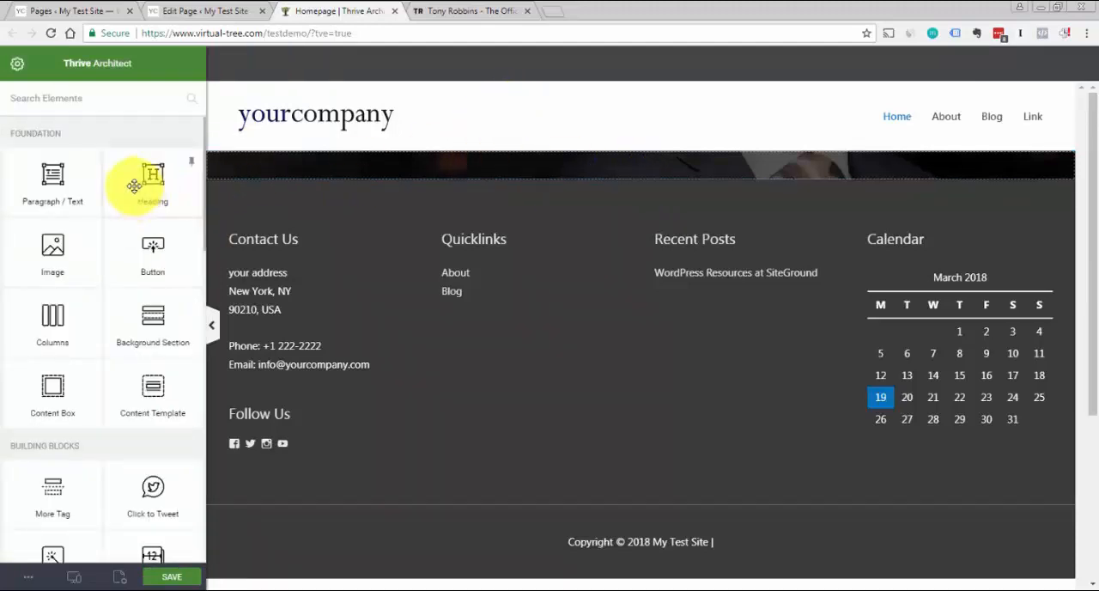
pyautogui.moveTo(142, 182); pyautogui.dragTo(660, 161)
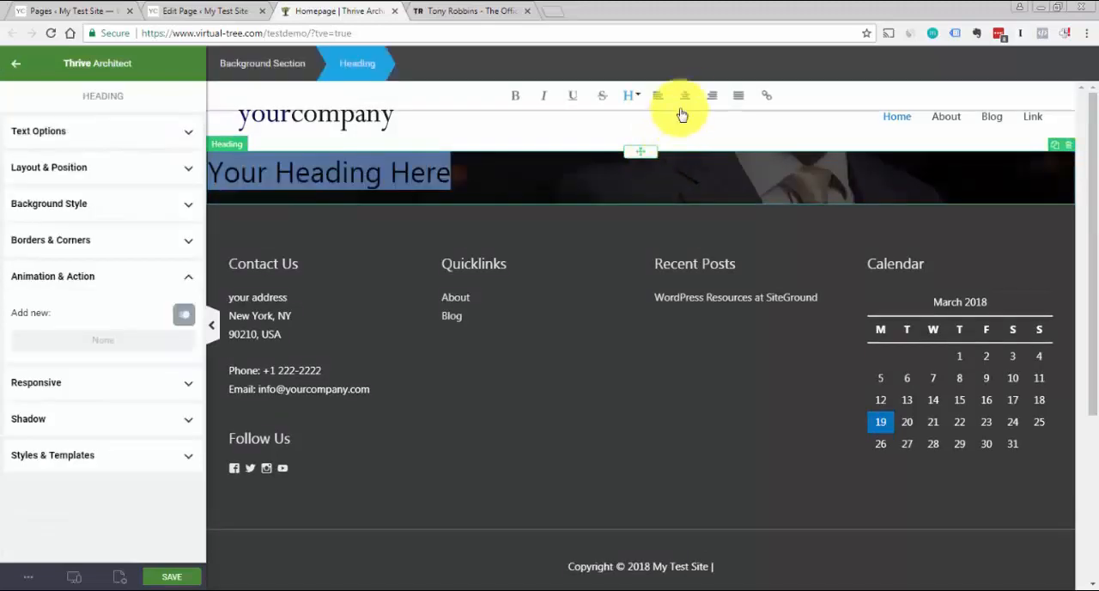
pyautogui.click(686, 96)
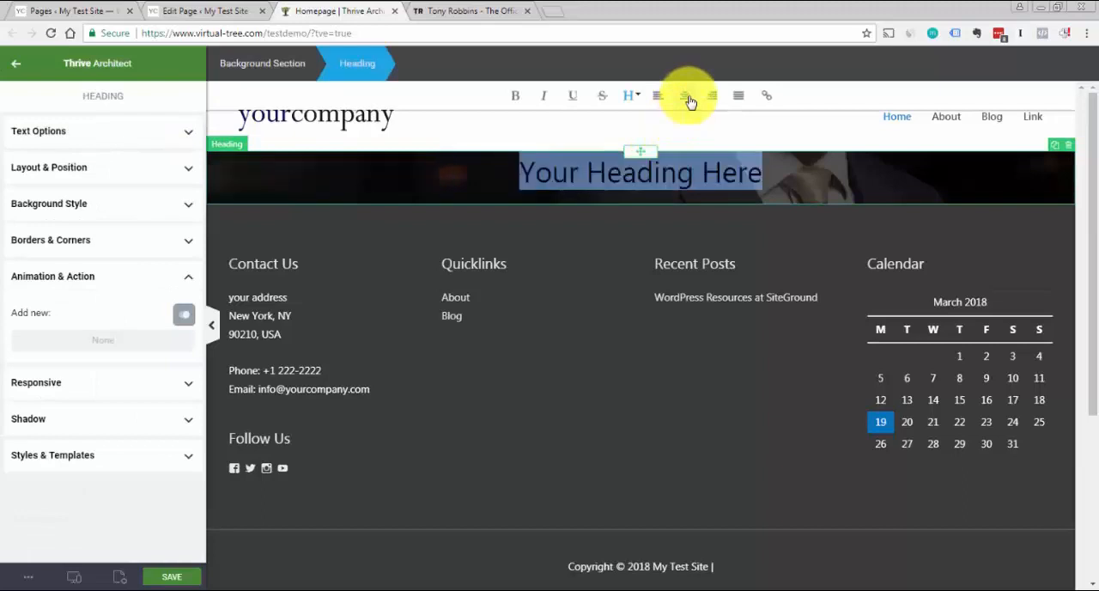
# Set the heading's text colour to white, #ffffff
pyautogui.click(190, 137)
pyautogui.click(37, 168)
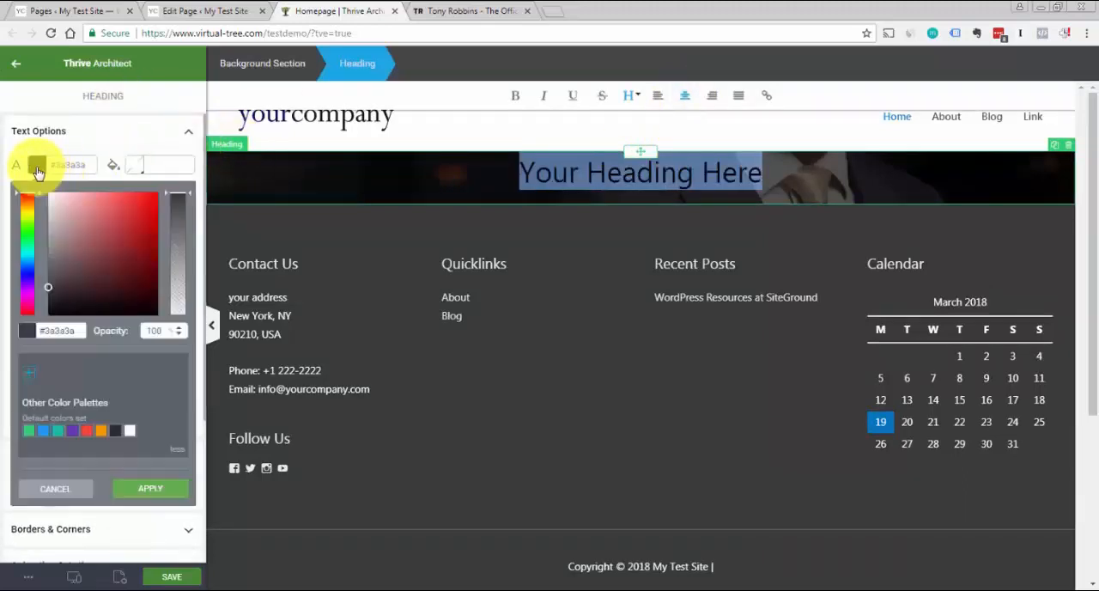
pyautogui.click(130, 431)
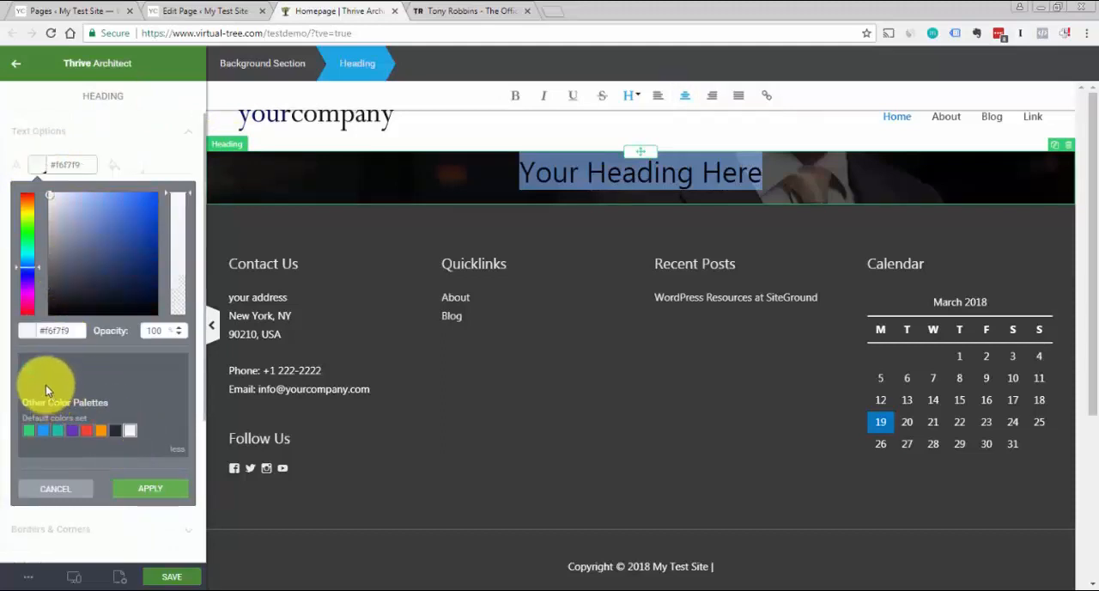
pyautogui.click(75, 333)
pyautogui.hotkey('ctrl', 'a')
pyautogui.write('#f')
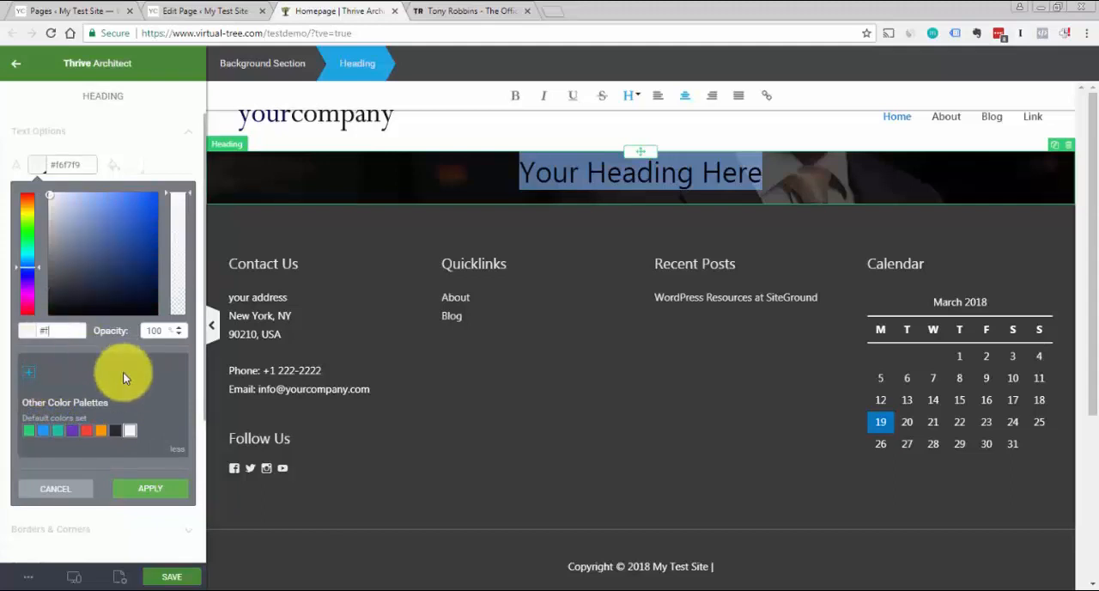
pyautogui.write('fffff')
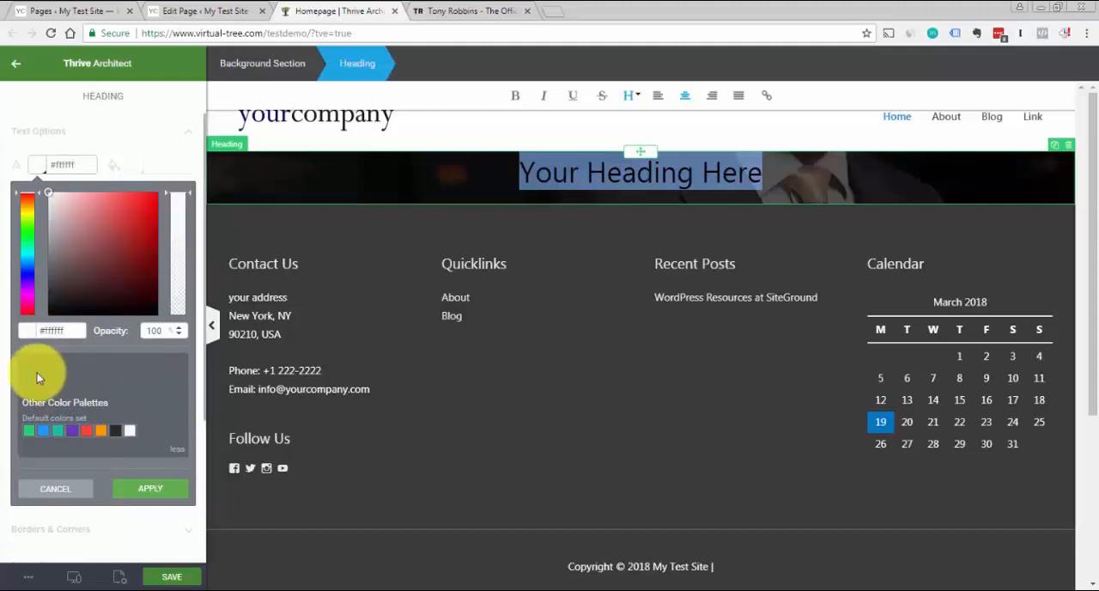
pyautogui.click(150, 489)
pyautogui.click(576, 176)
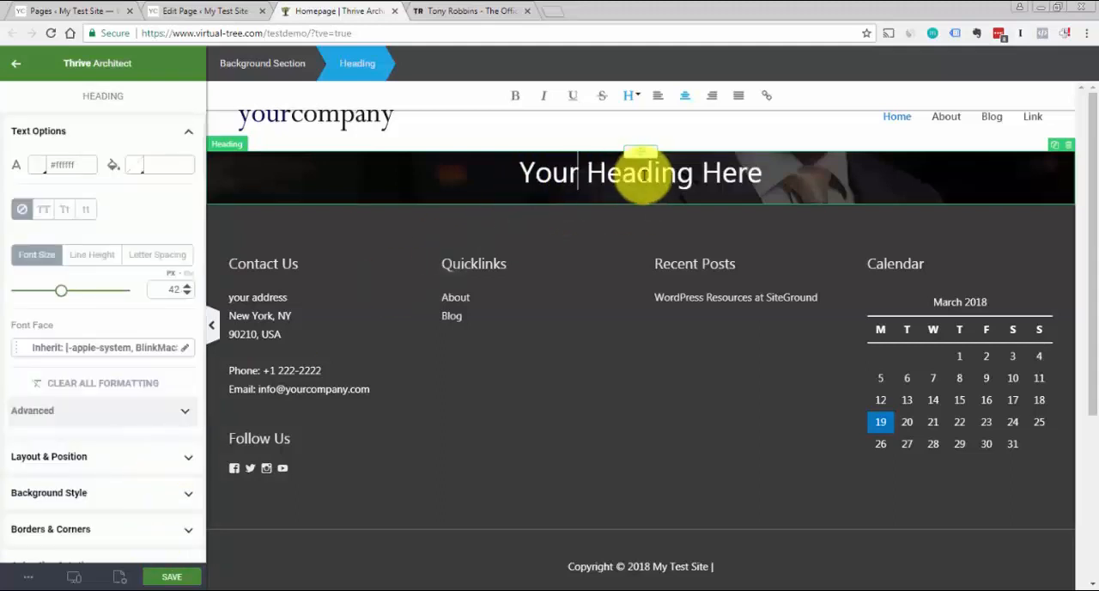
# Change the heading's font face to Montserrat from Google Fonts with regular weight 400
pyautogui.tripleClick(639, 174)
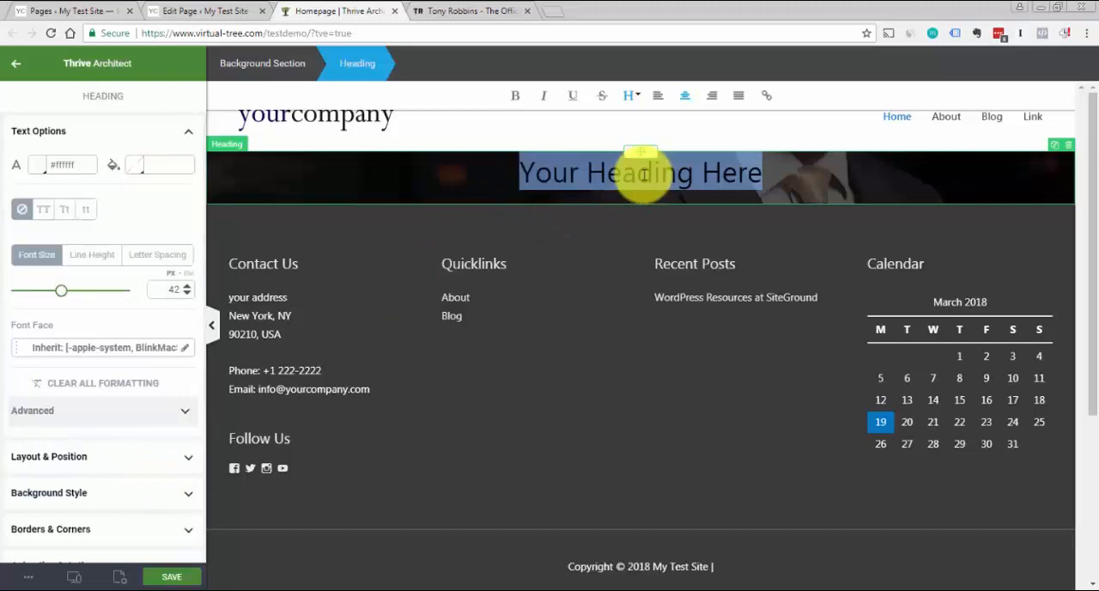
pyautogui.click(55, 347)
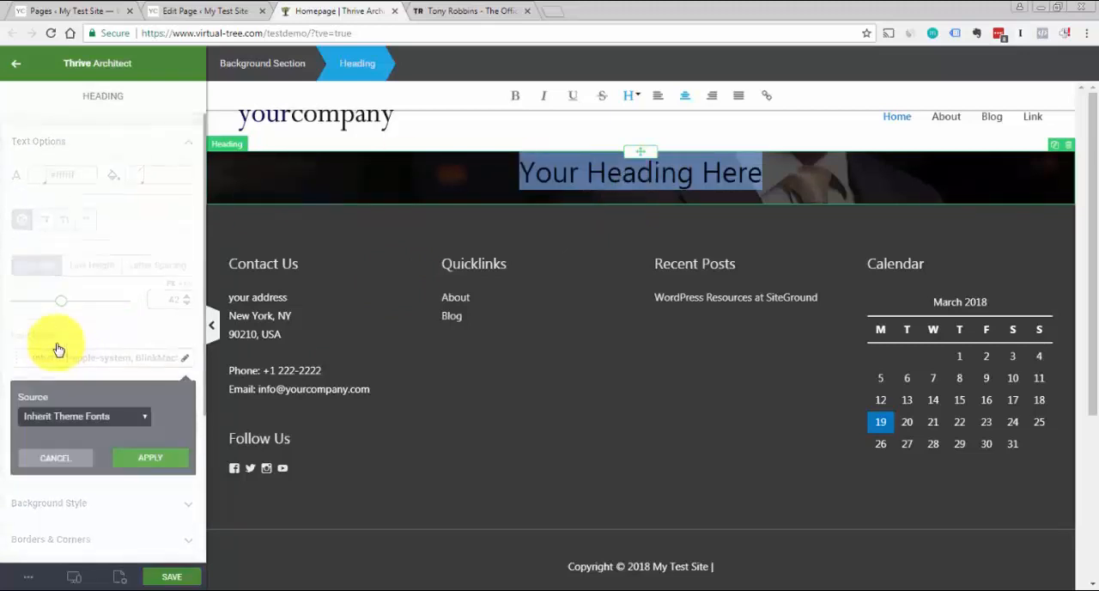
pyautogui.click(73, 415)
pyautogui.click(61, 433)
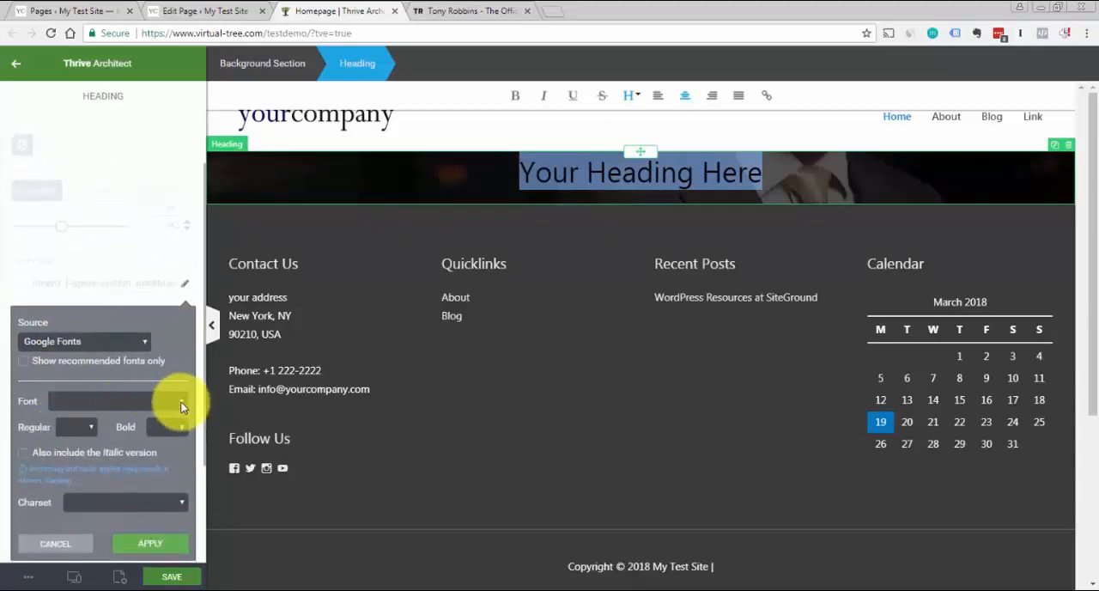
pyautogui.click(181, 406)
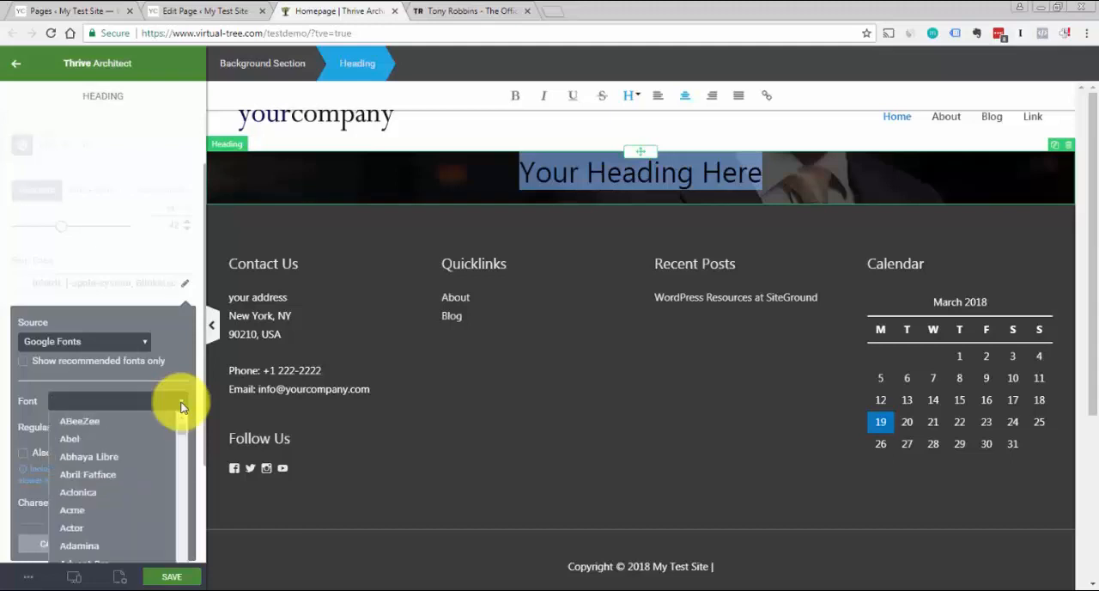
pyautogui.write('montse')
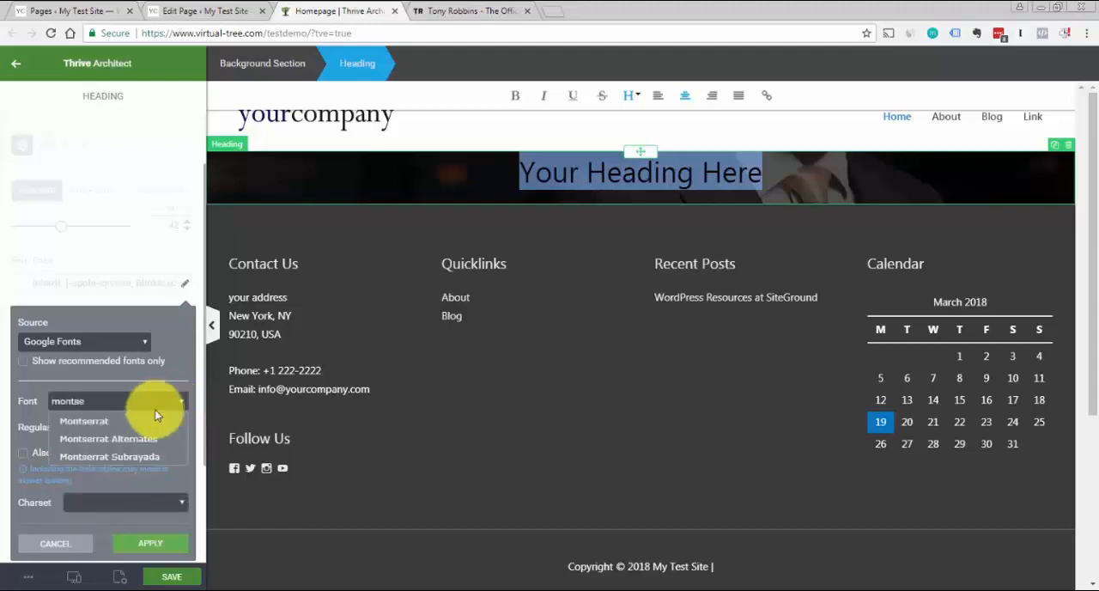
pyautogui.click(156, 415)
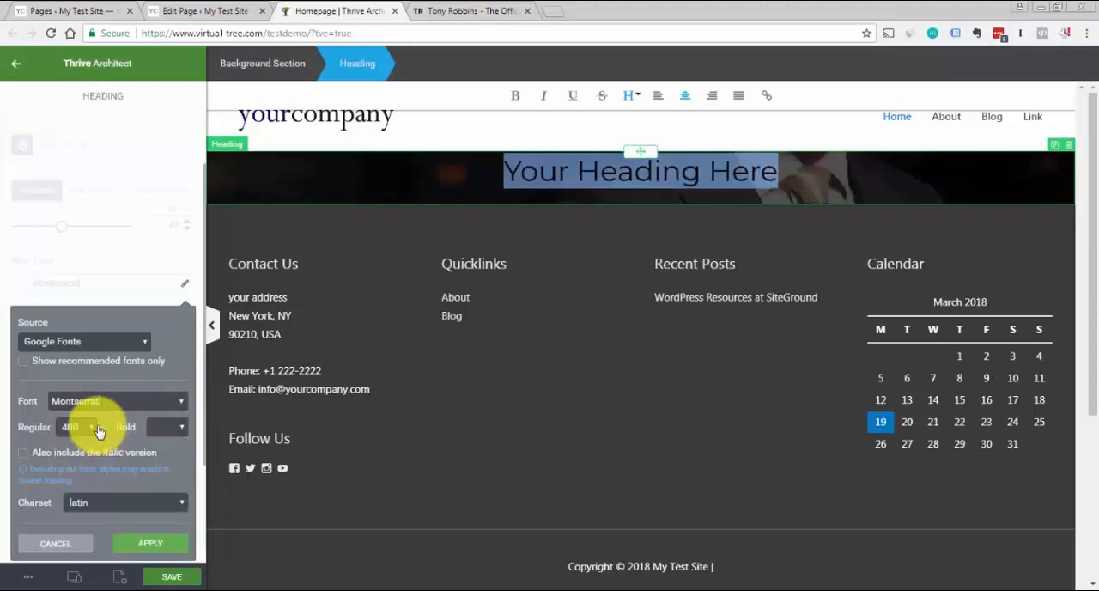
pyautogui.click(130, 549)
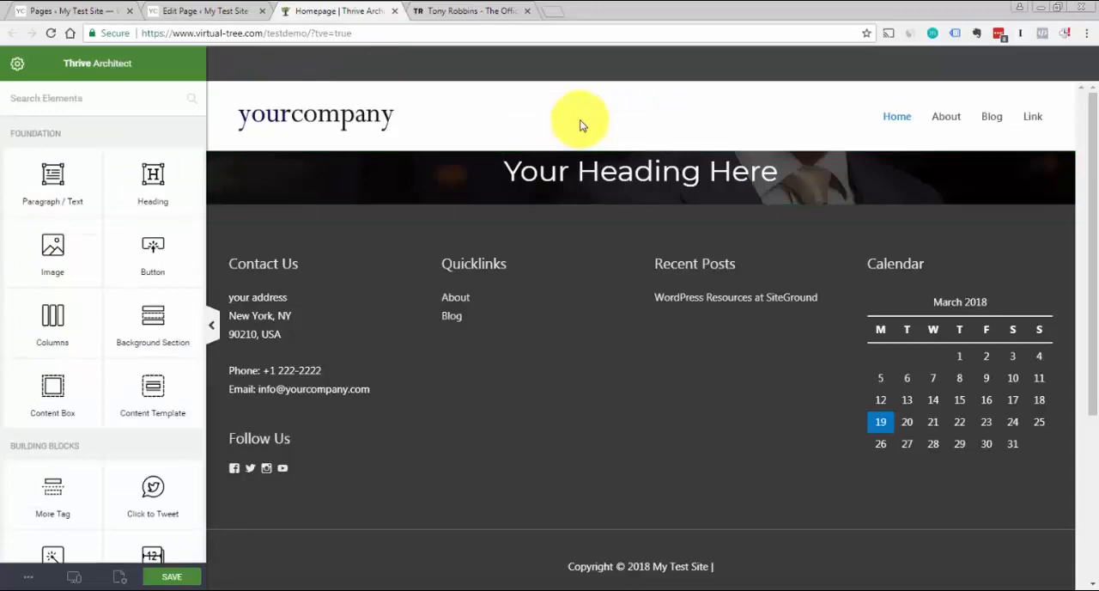
# Check the headline style on the Tony Robbins site and set the Homepage heading to all uppercase
pyautogui.click(460, 18)
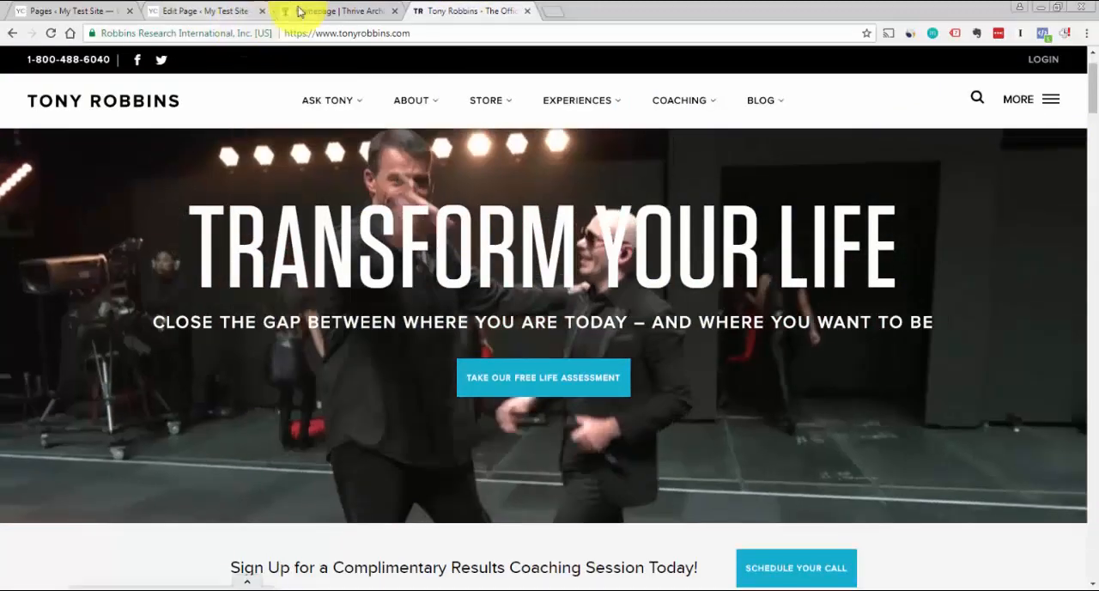
pyautogui.click(299, 12)
pyautogui.tripleClick(671, 178)
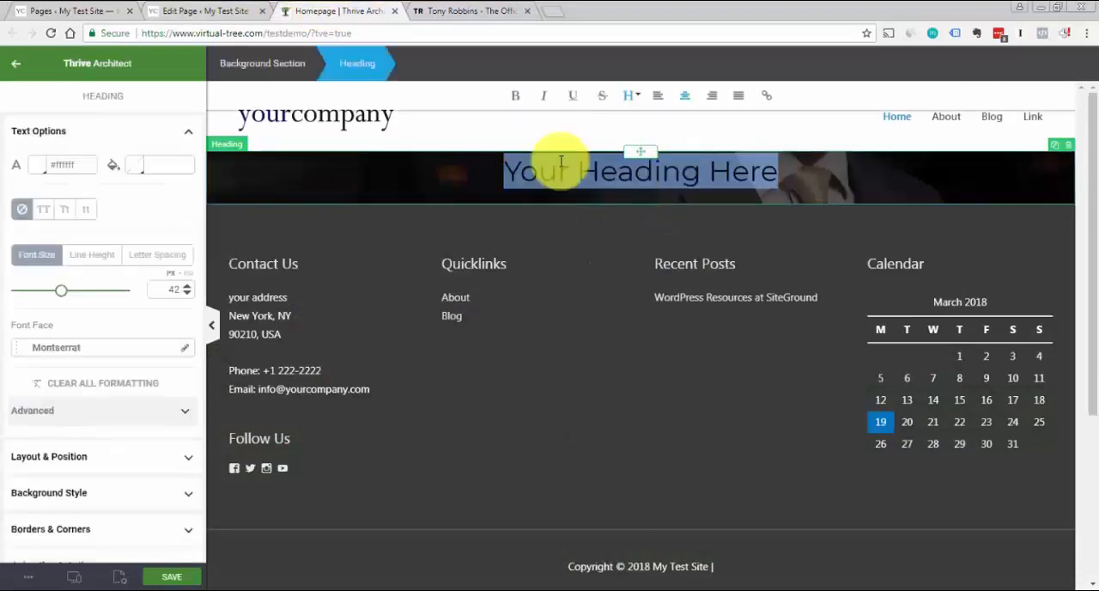
pyautogui.click(44, 213)
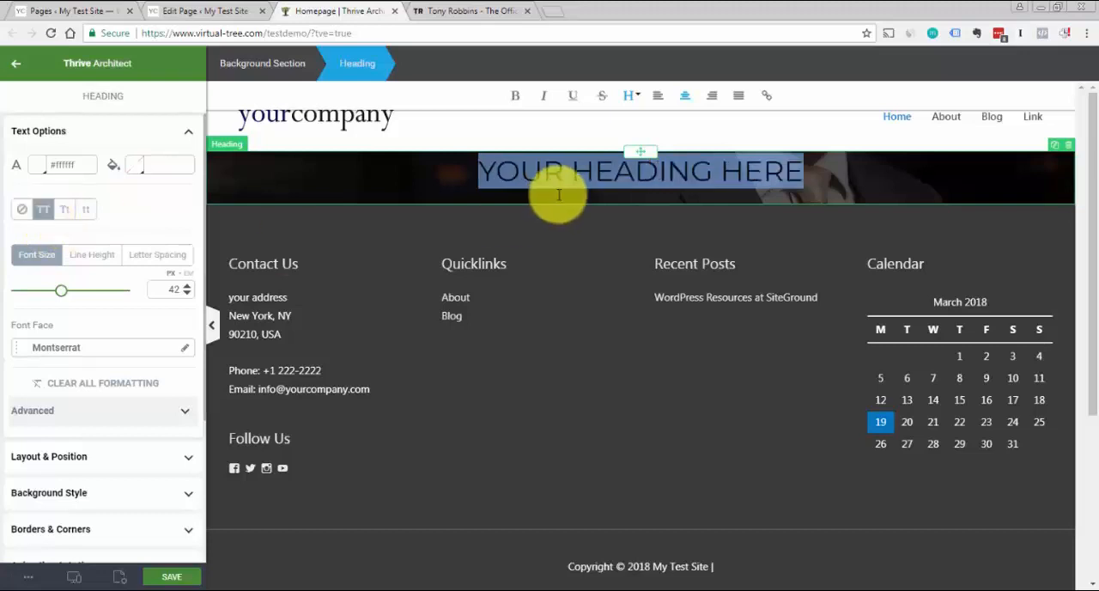
# Make the heading bold and enlarge its font size to about 65 px
pyautogui.click(597, 174)
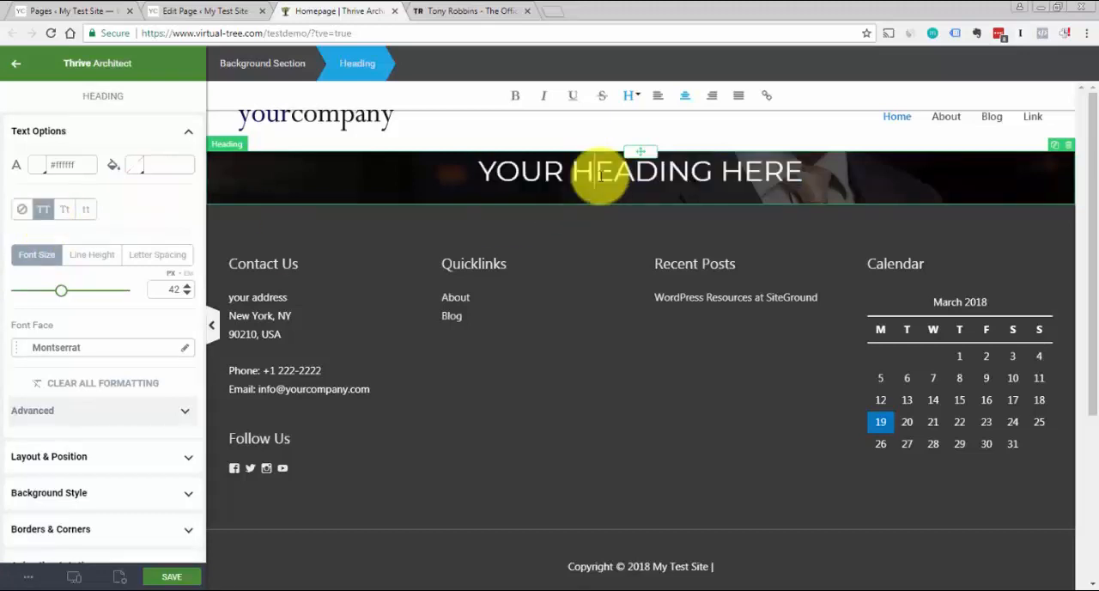
pyautogui.tripleClick(598, 175)
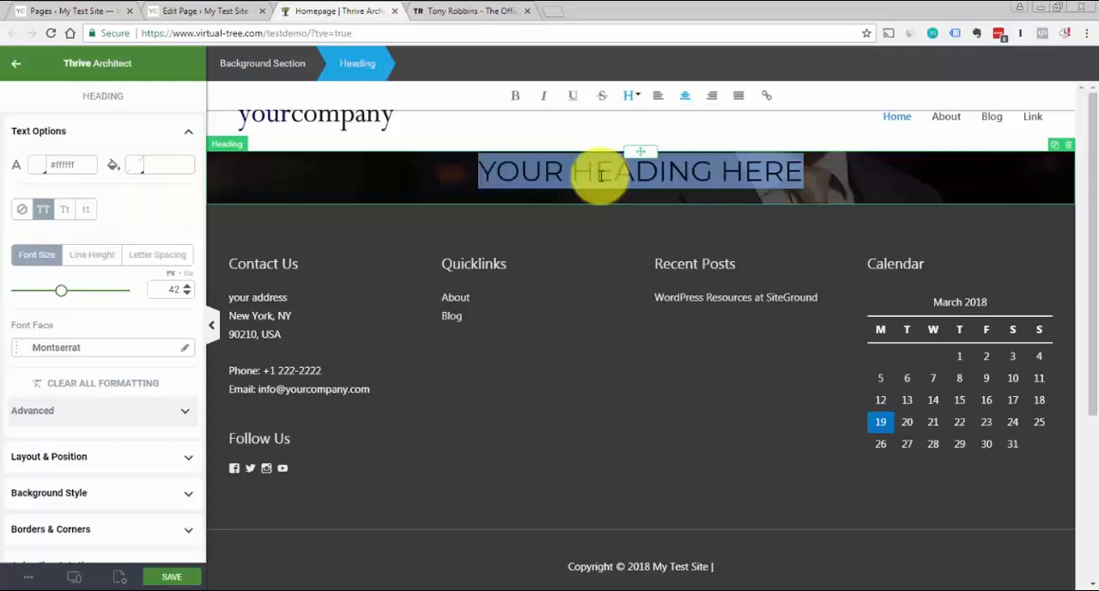
pyautogui.click(515, 95)
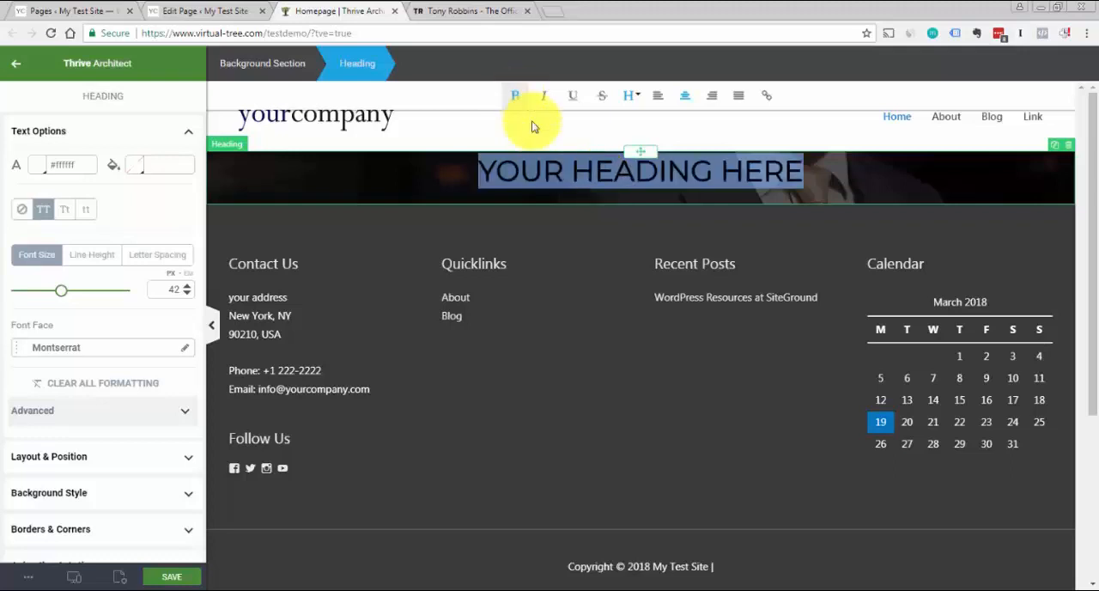
pyautogui.click(562, 171)
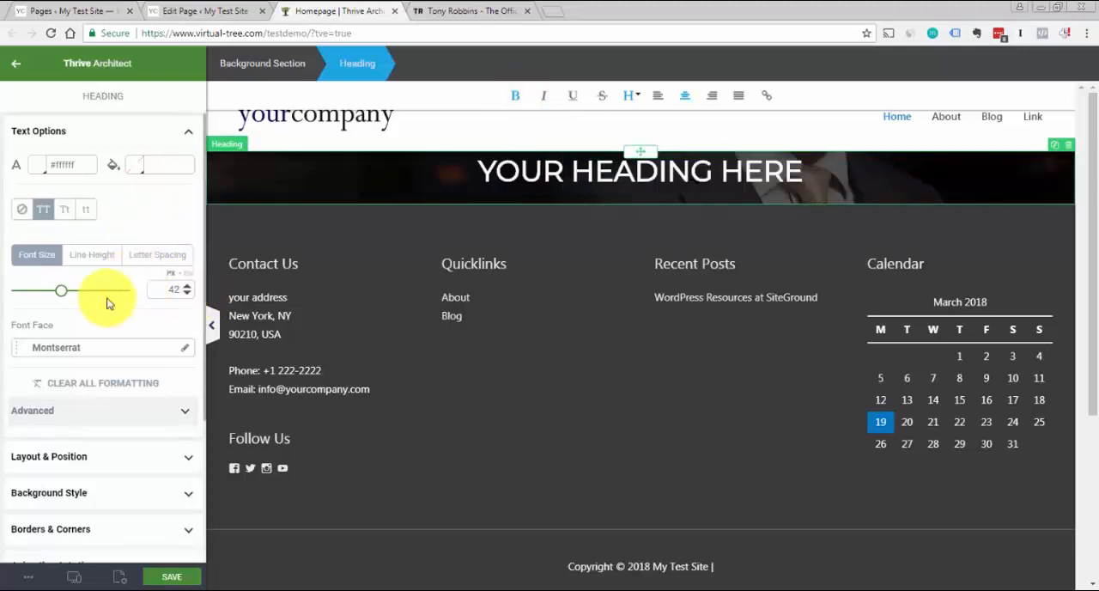
pyautogui.moveTo(60, 296); pyautogui.dragTo(89, 297)
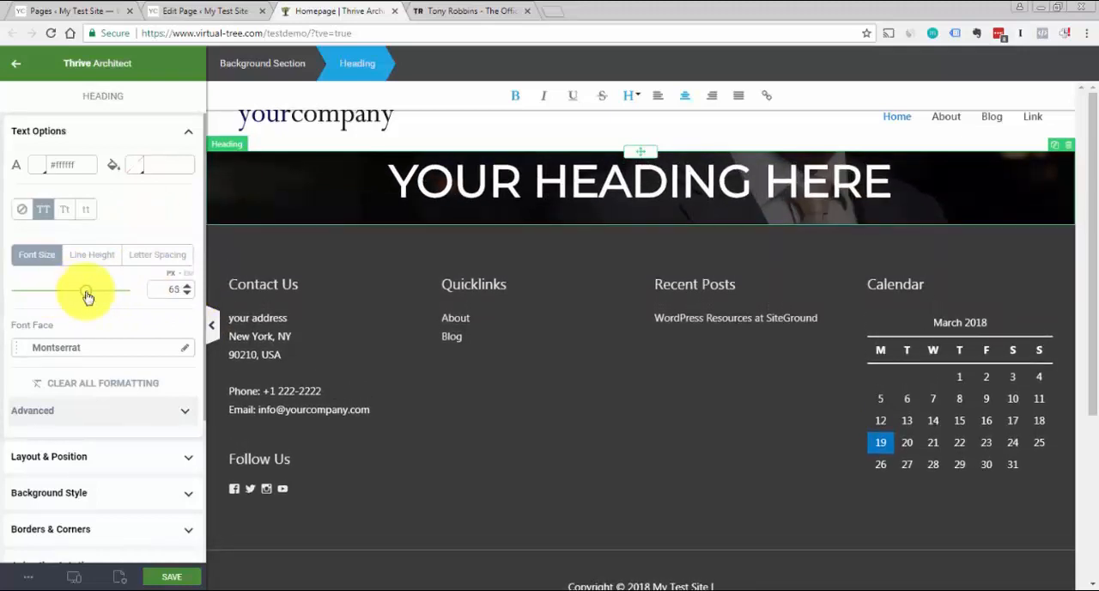
pyautogui.click(504, 136)
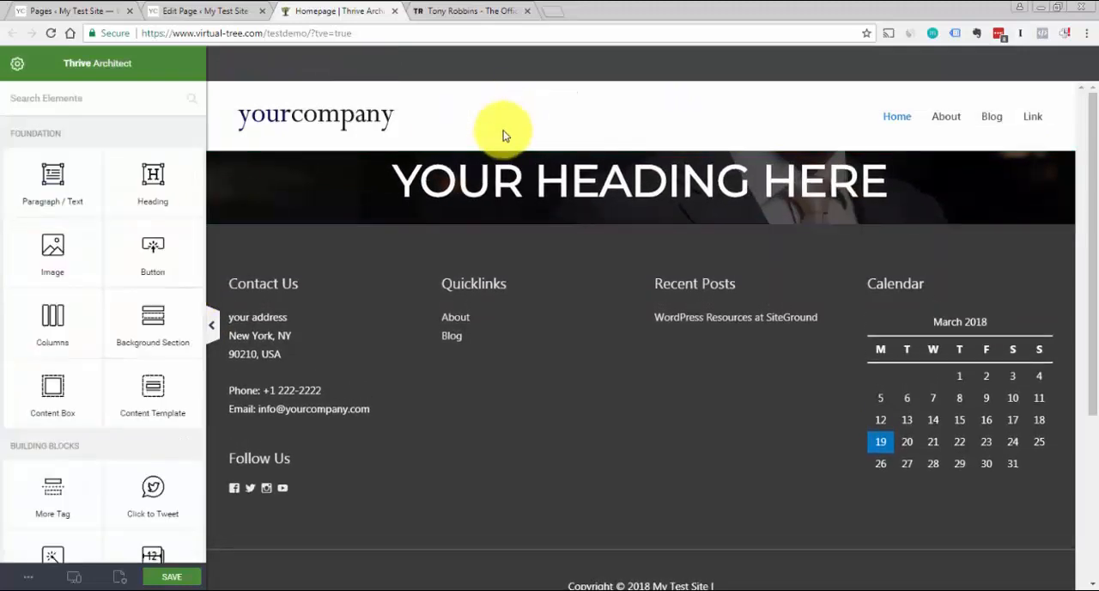
# Examine the hero headline and subheadline on the Tony Robbins site and return to the Homepage editor
pyautogui.click(481, 11)
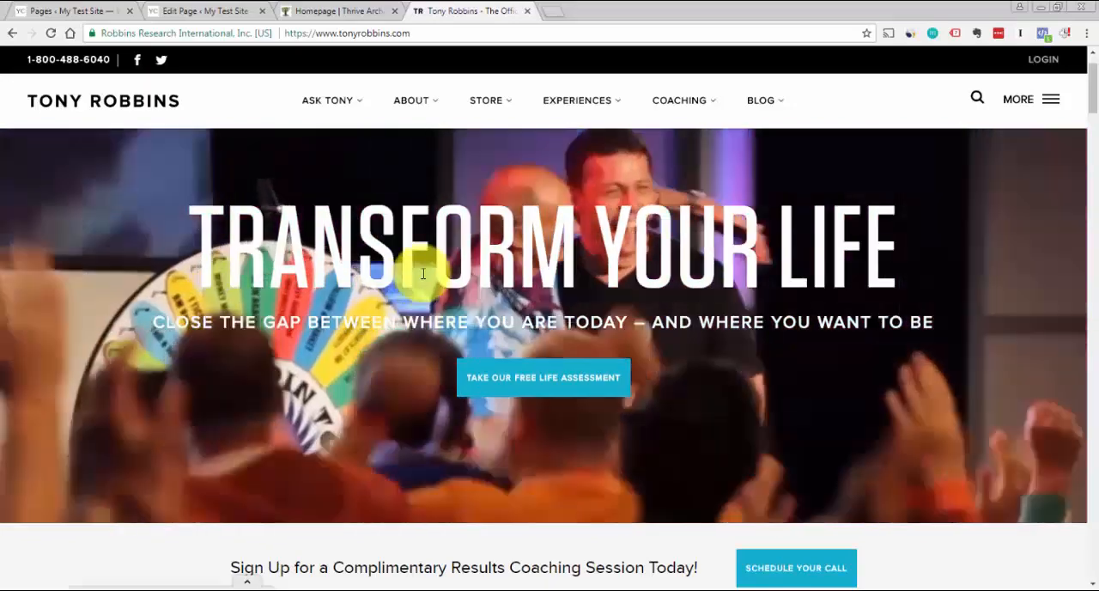
pyautogui.moveTo(401, 104)
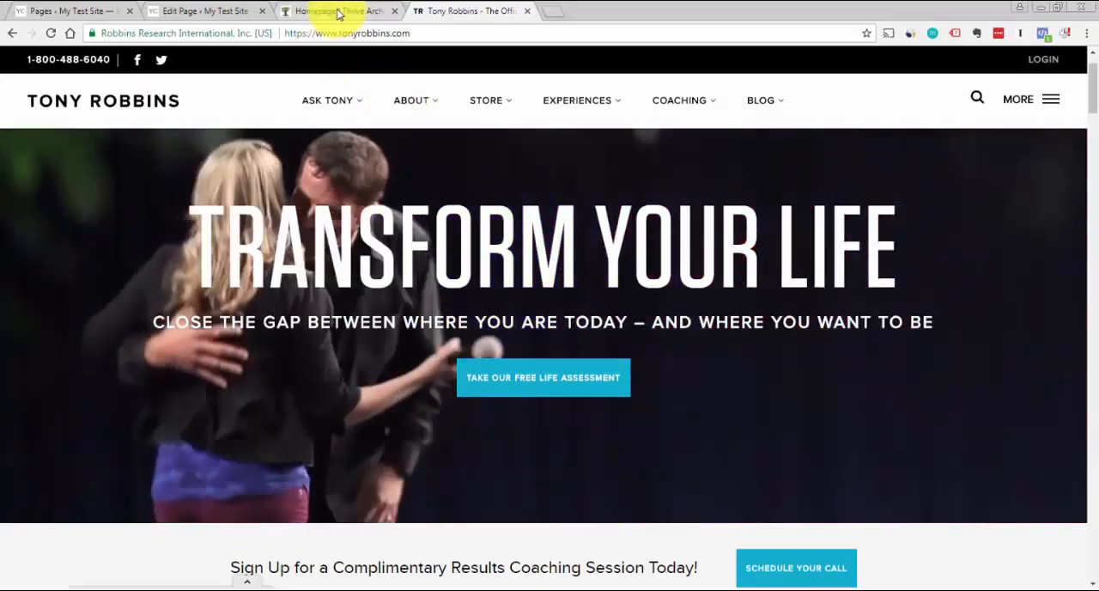
pyautogui.click(343, 12)
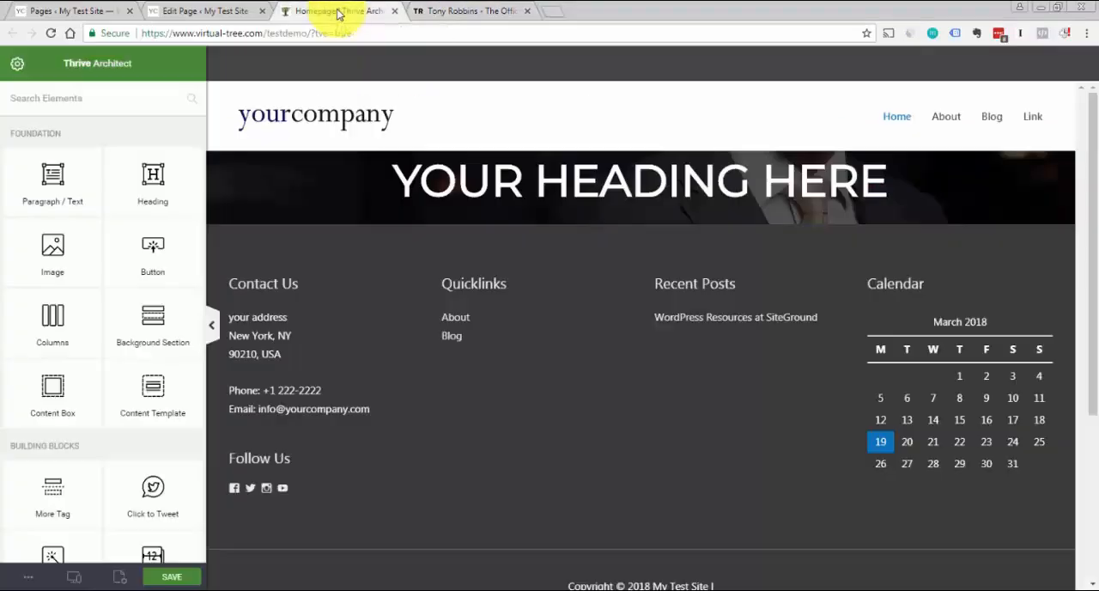
# Open the Lorem Ipsum generator site loremipsum.io in a new browser tab
pyautogui.click(551, 15)
pyautogui.write('llo')
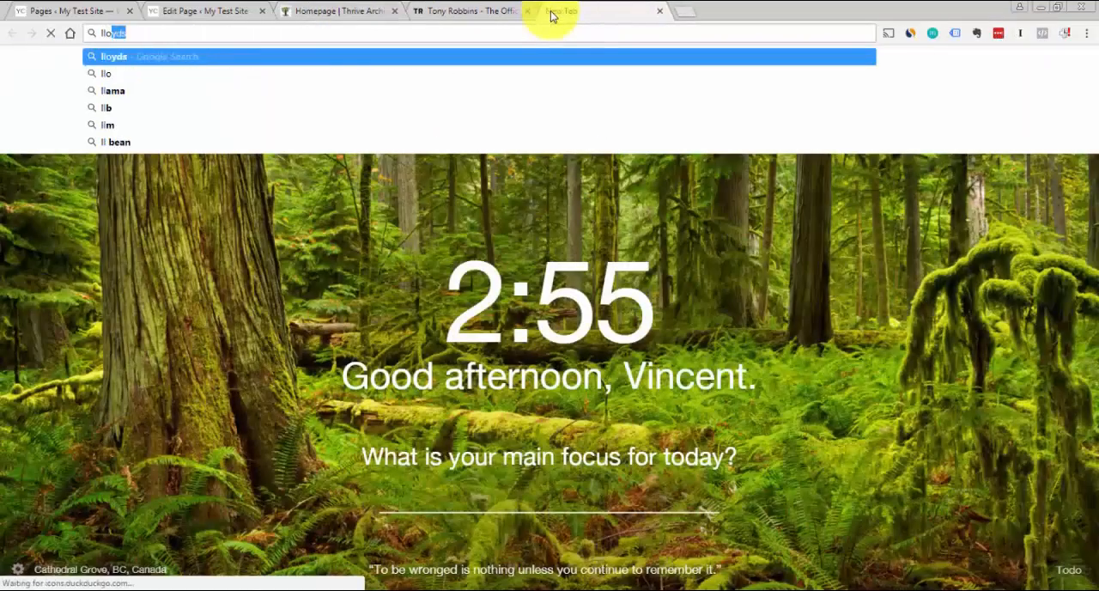
pyautogui.press('BackSpace')
pyautogui.press('BackSpace')
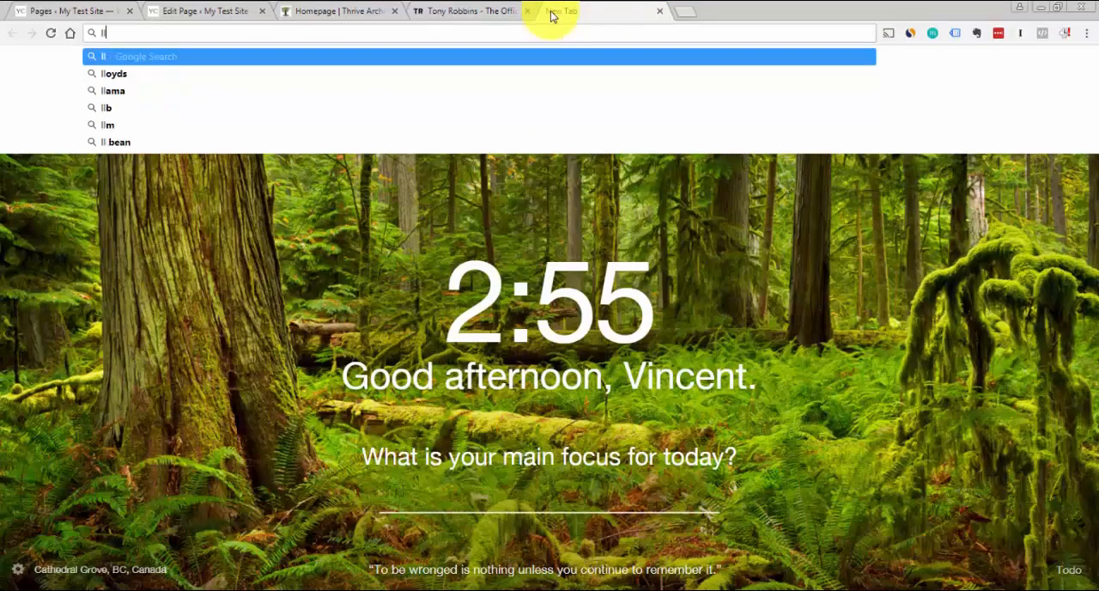
pyautogui.press('BackSpace')
pyautogui.write('orem')
pyautogui.press('Return')
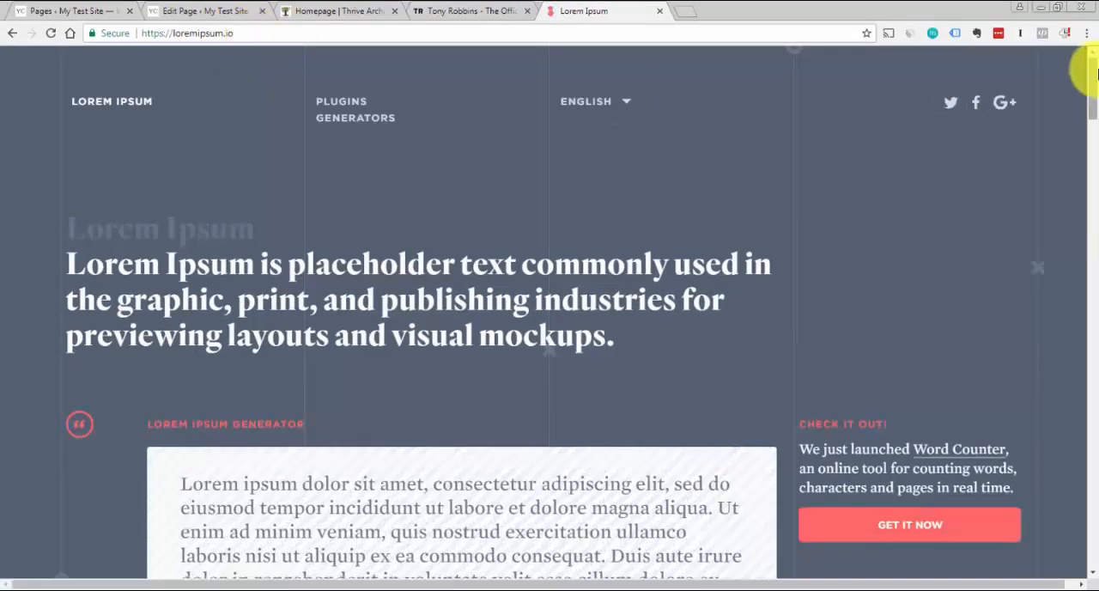
# Generate 2 sentences of Lorem Ipsum placeholder text and copy them
pyautogui.moveTo(1094, 71); pyautogui.dragTo(1094, 102)
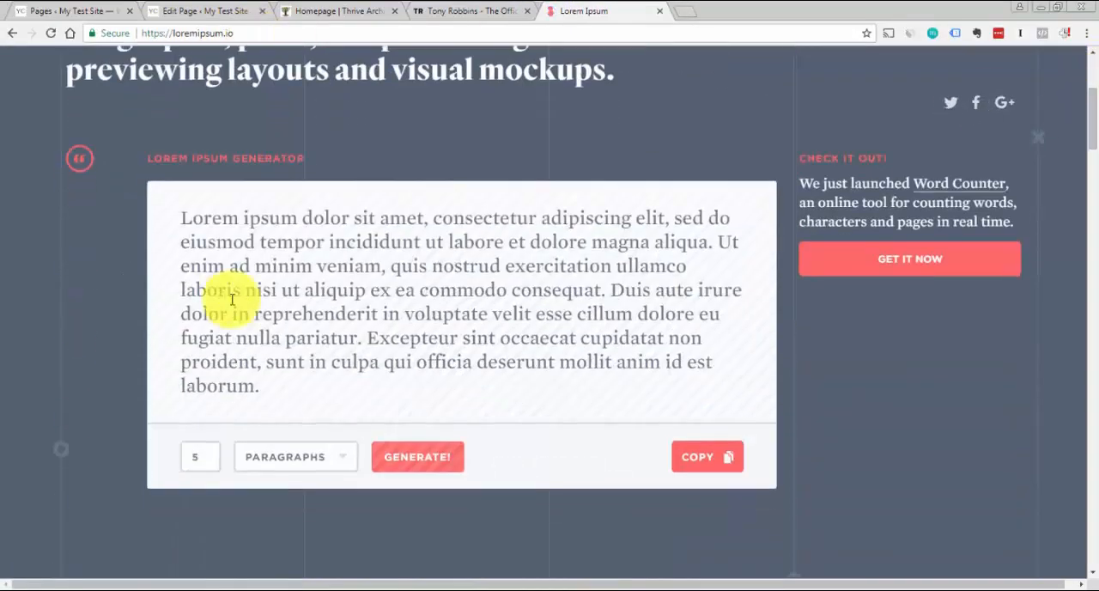
pyautogui.click(289, 458)
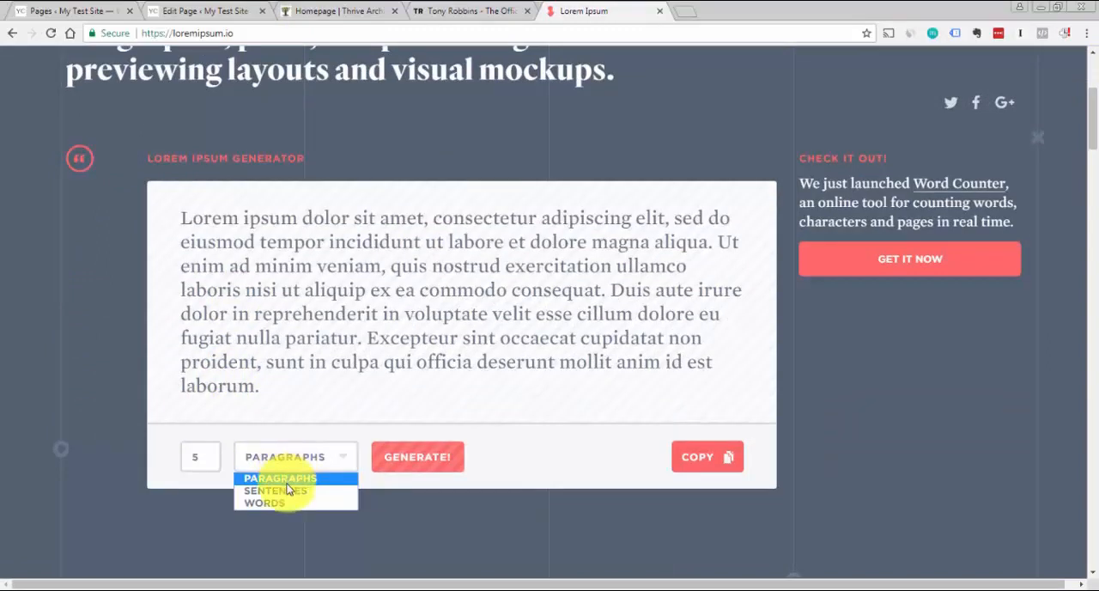
pyautogui.click(286, 491)
pyautogui.moveTo(211, 457); pyautogui.dragTo(105, 444)
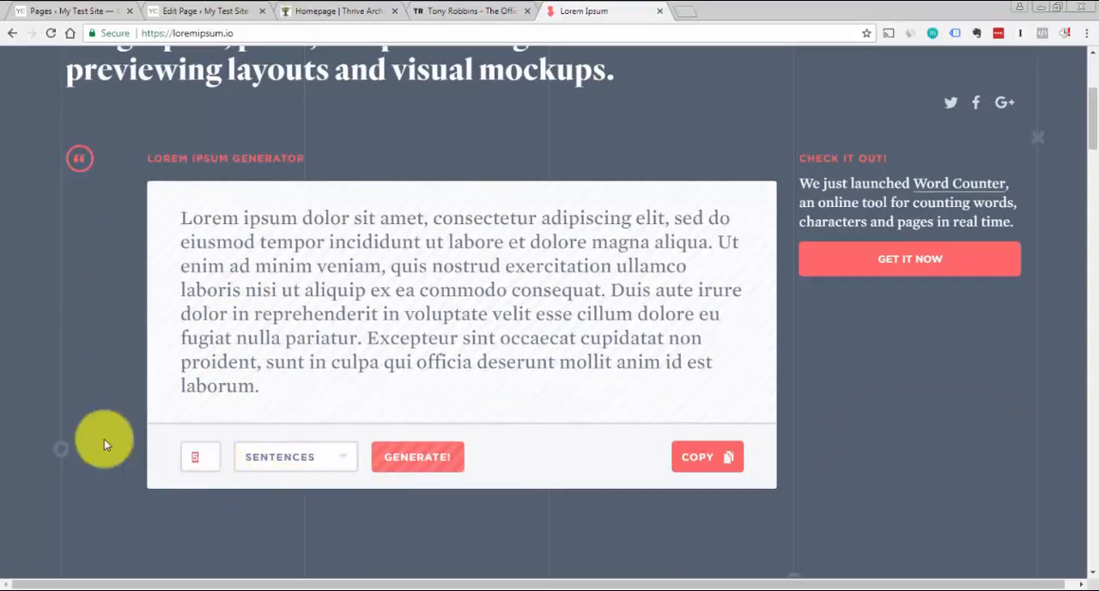
pyautogui.write('2')
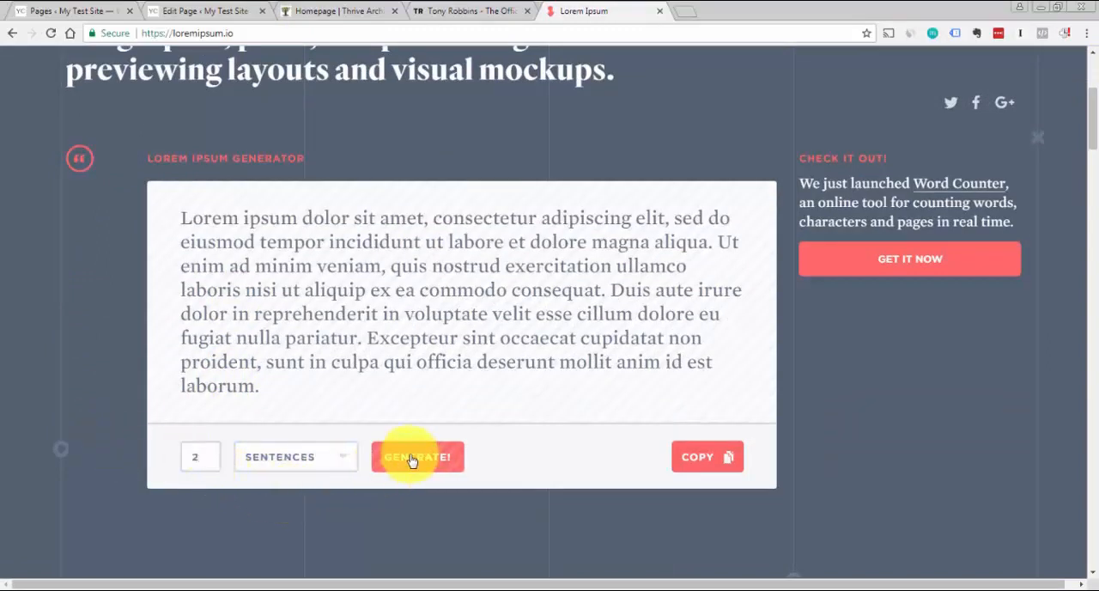
pyautogui.click(411, 457)
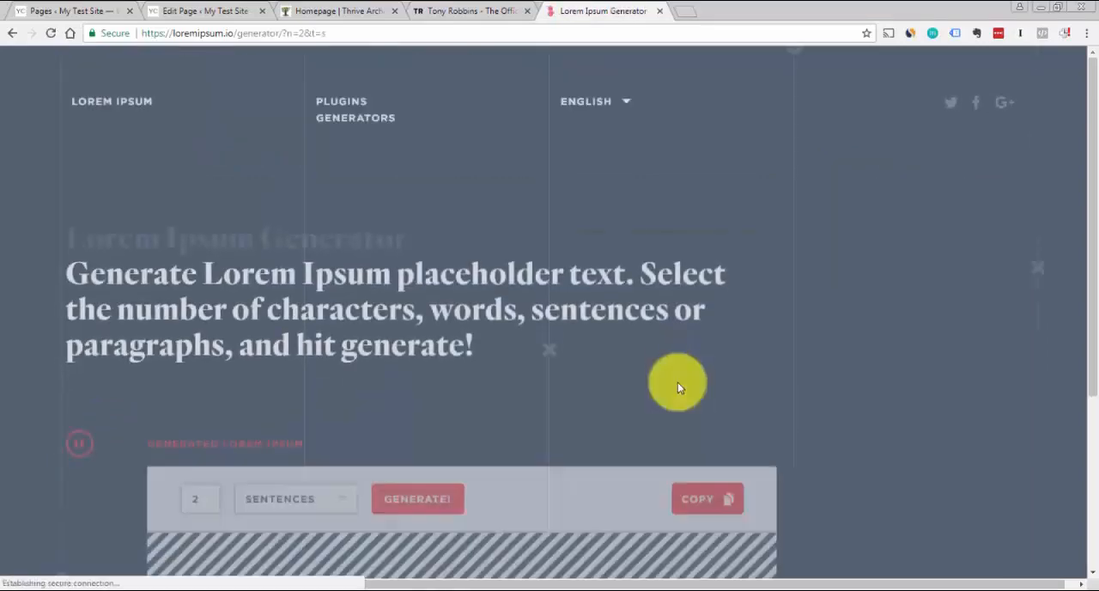
pyautogui.moveTo(1085, 206); pyautogui.dragTo(1081, 326)
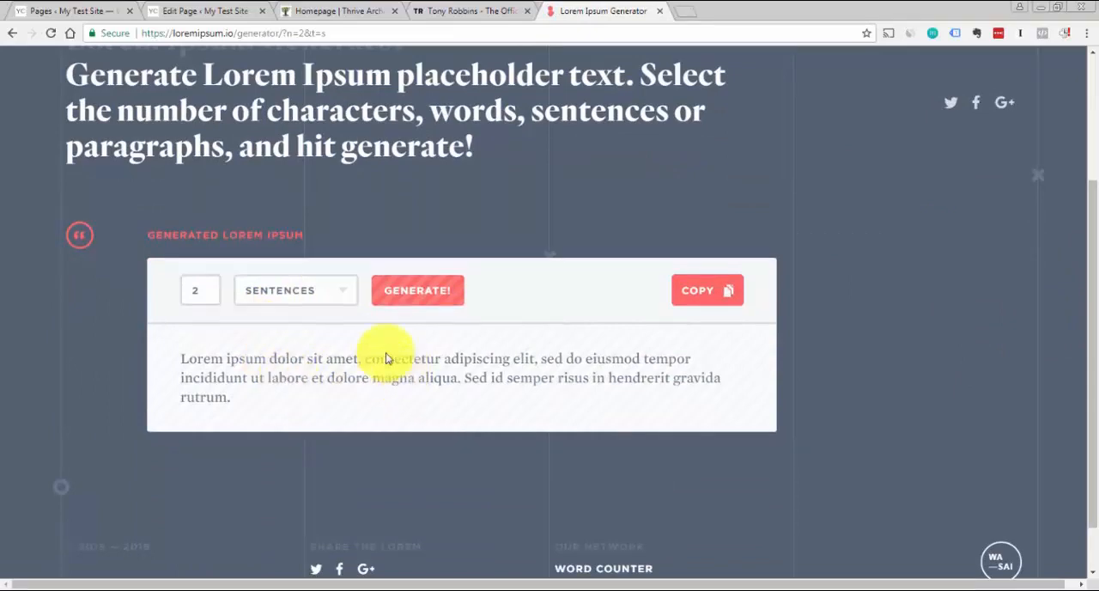
pyautogui.click(700, 296)
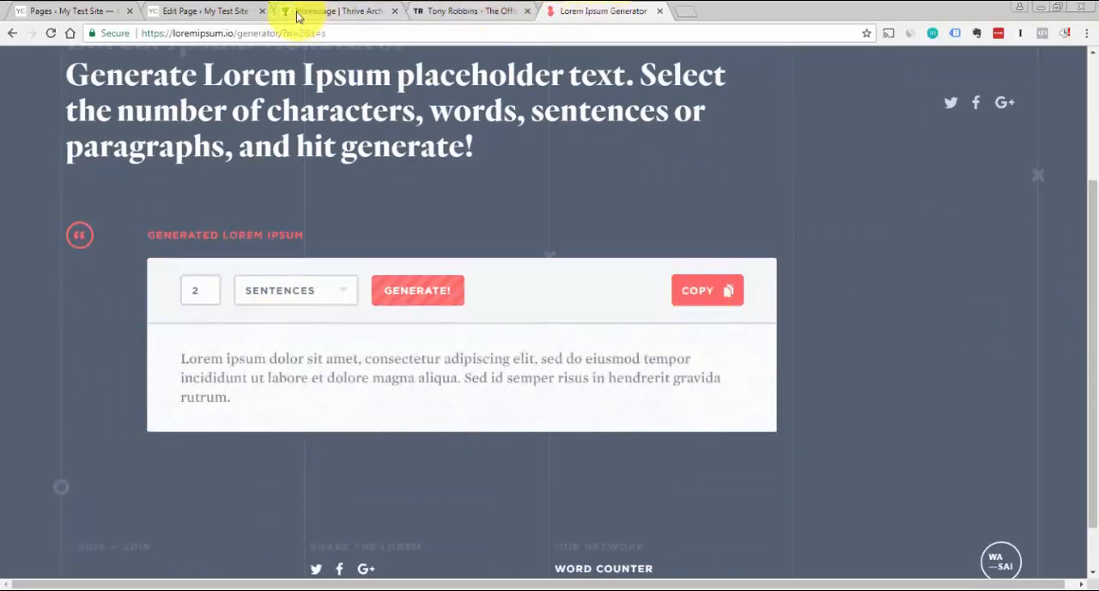
# Return to the Homepage editor, add a paragraph element below the heading and fill it with the copied Lorem Ipsum text
pyautogui.click(298, 16)
pyautogui.moveTo(52, 177); pyautogui.dragTo(651, 197)
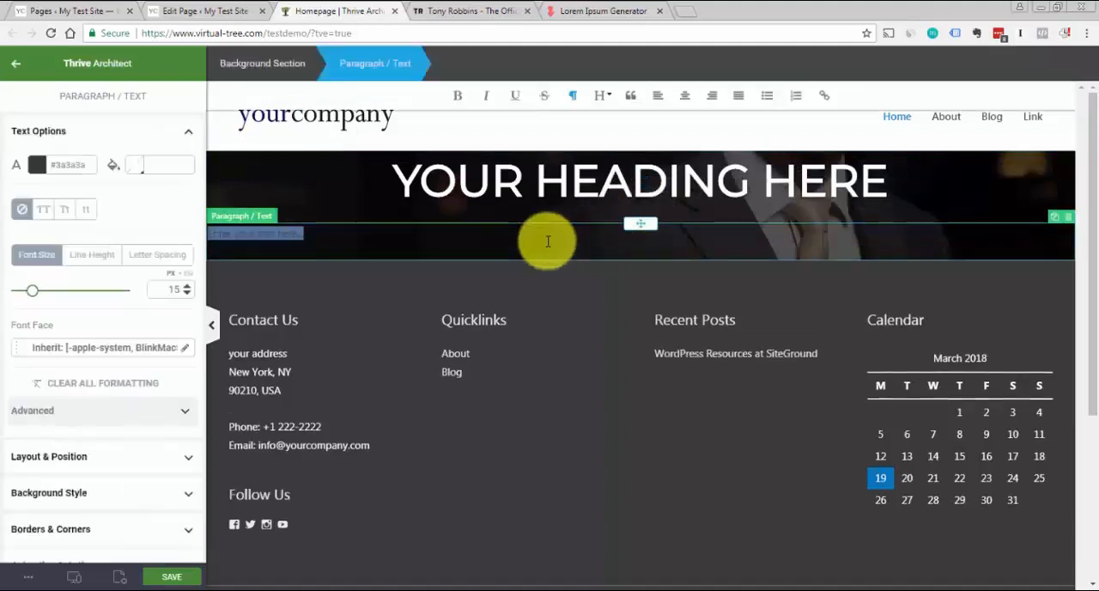
pyautogui.hotkey('ctrl', 'v')
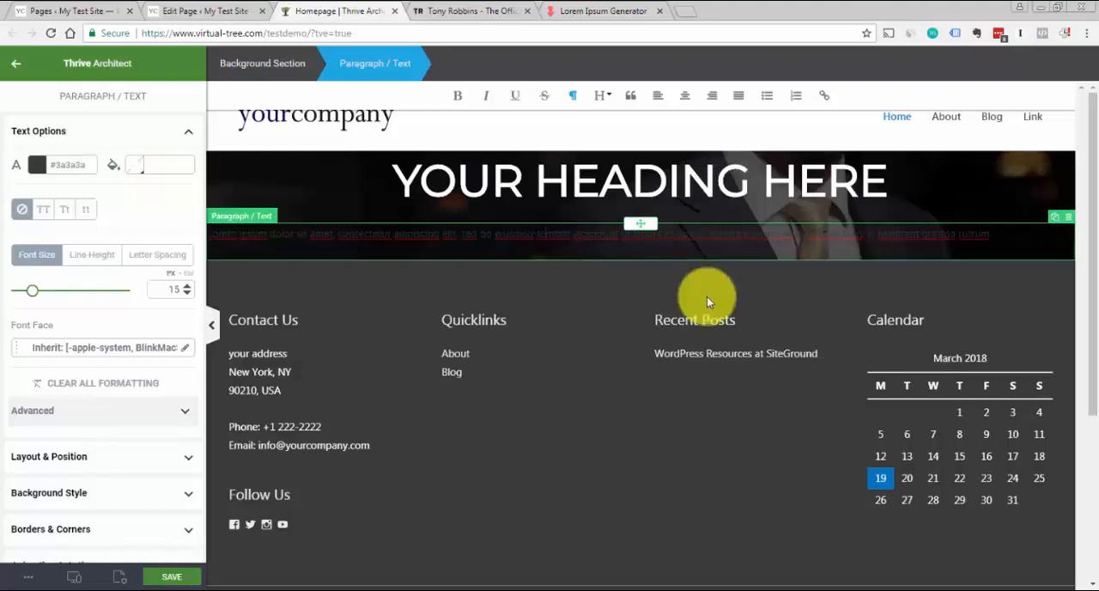
# Set the whole paragraph's text color to white #ffffff and save that color as a reusable swatch
pyautogui.hotkey('ctrl', 'a')
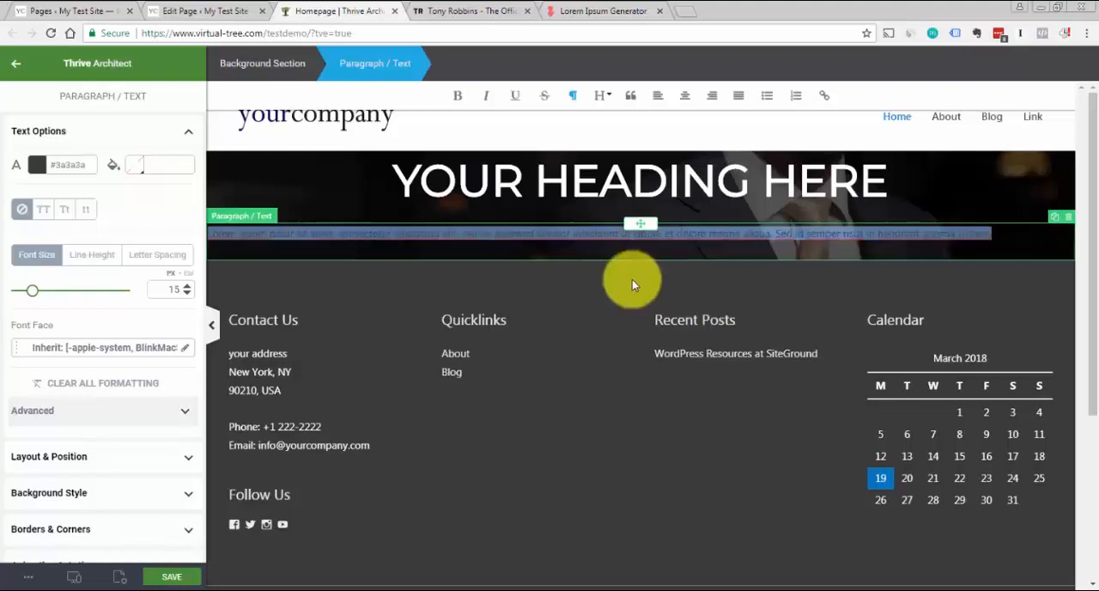
pyautogui.click(36, 165)
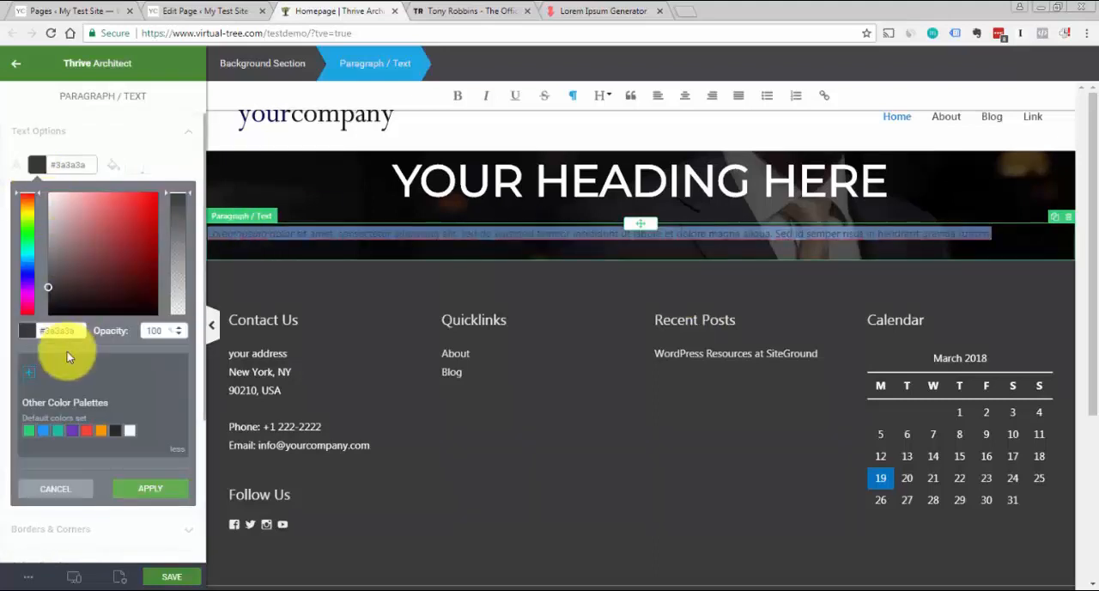
pyautogui.click(130, 436)
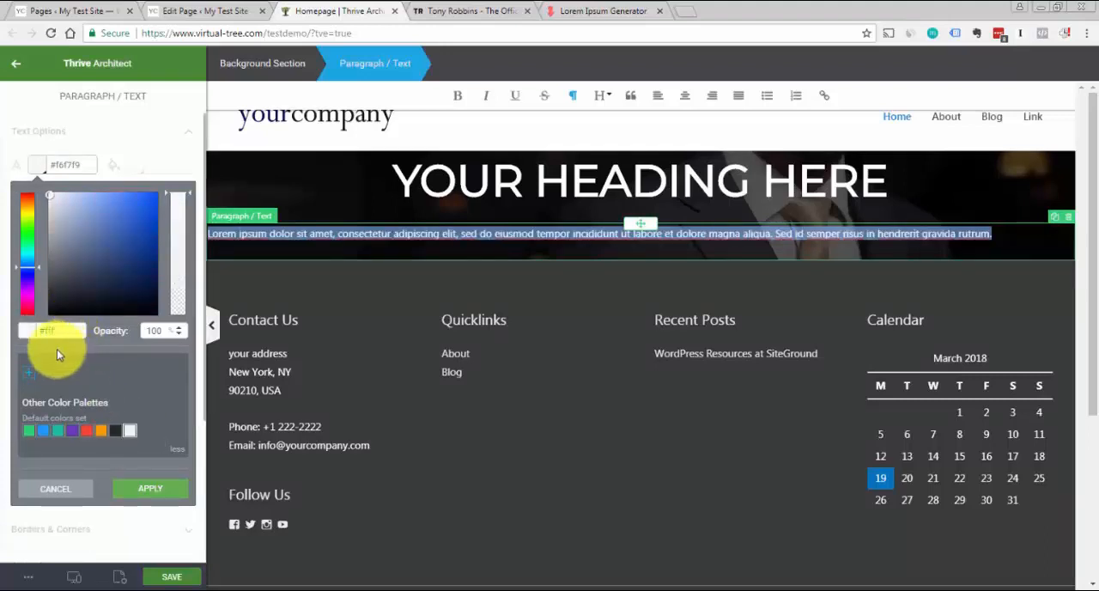
pyautogui.click(57, 350)
pyautogui.click(30, 380)
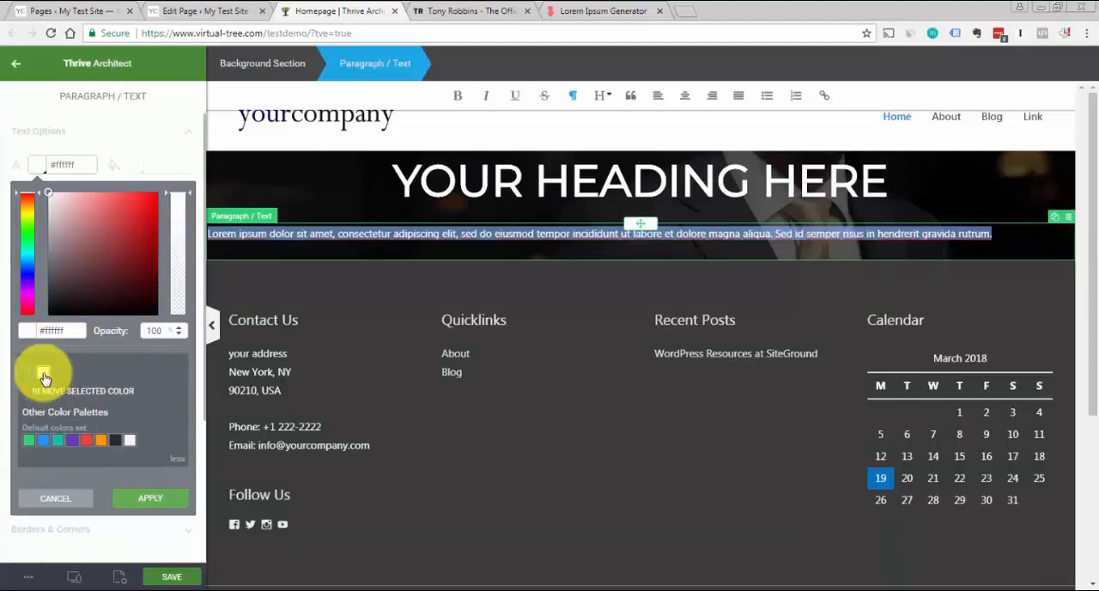
pyautogui.click(133, 502)
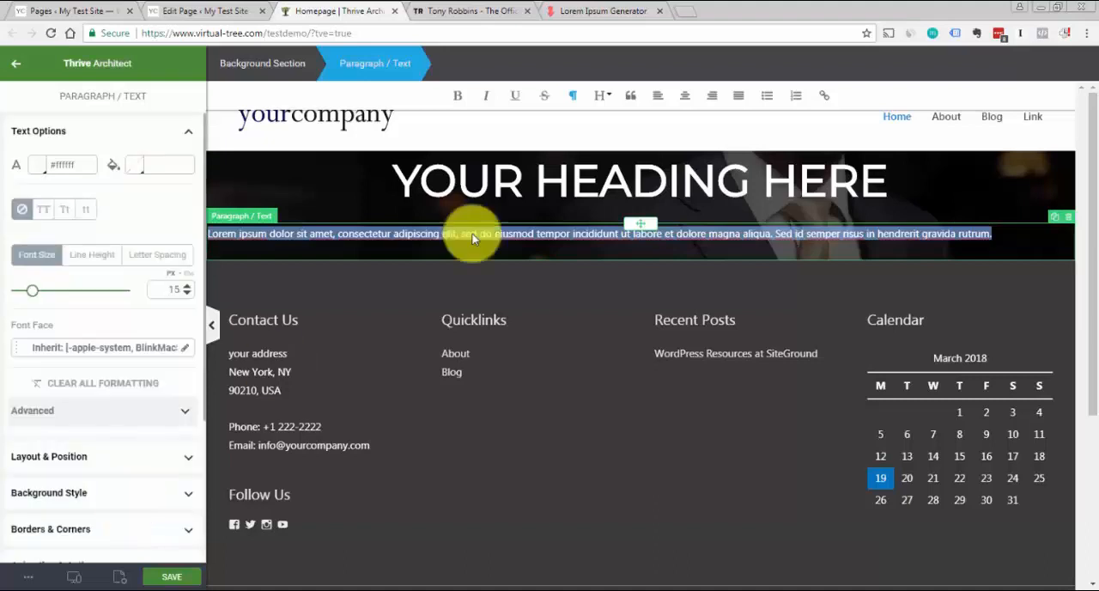
# Center the paragraph text and enlarge its font size to 24 px
pyautogui.click(687, 99)
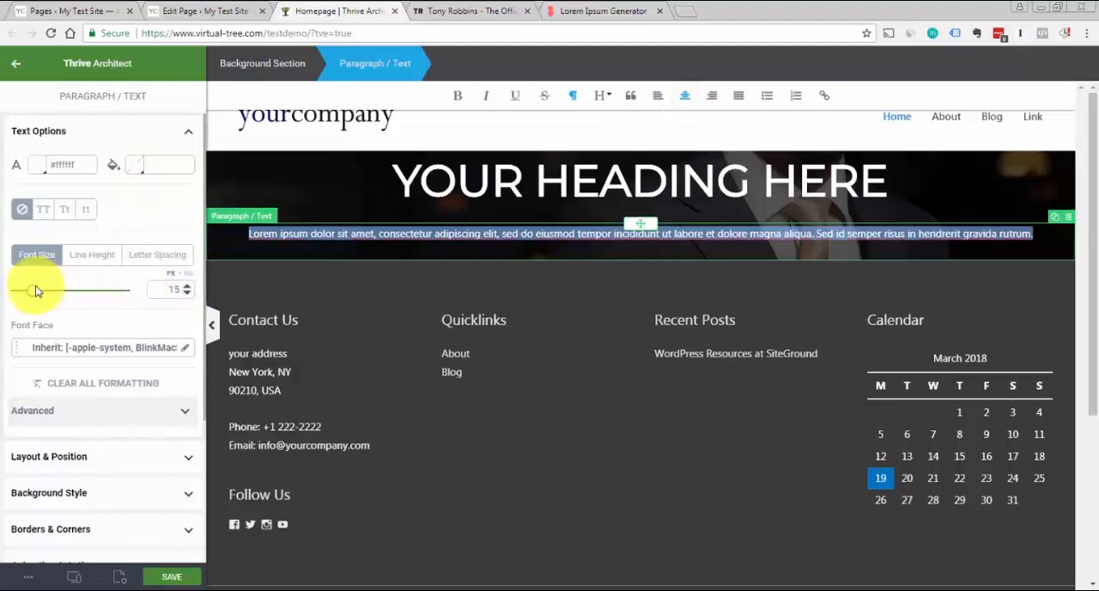
pyautogui.moveTo(33, 294); pyautogui.dragTo(42, 290)
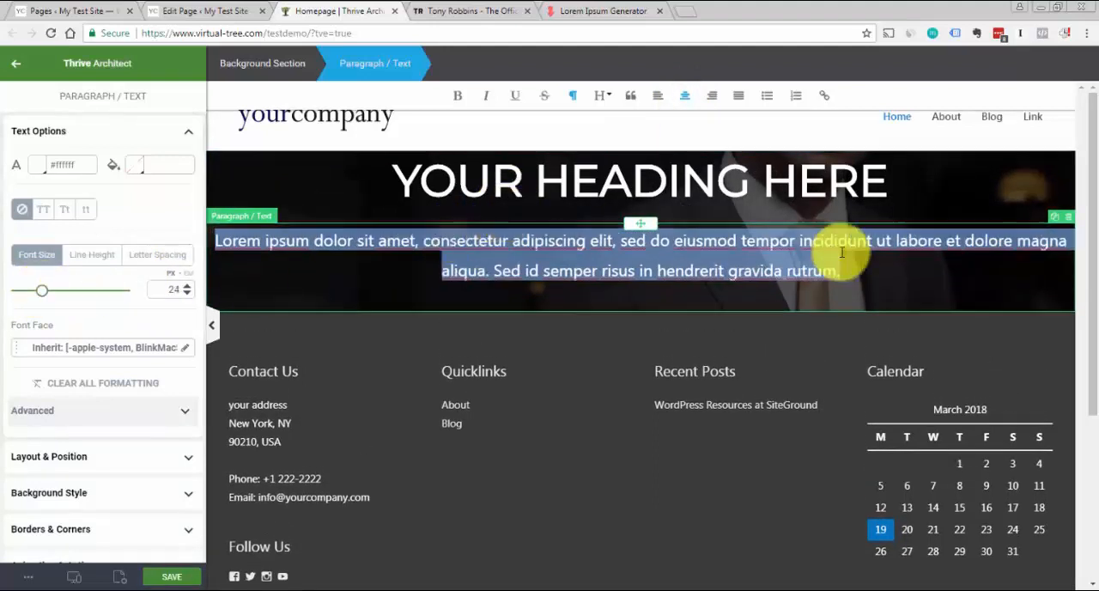
pyautogui.click(962, 270)
pyautogui.click(974, 186)
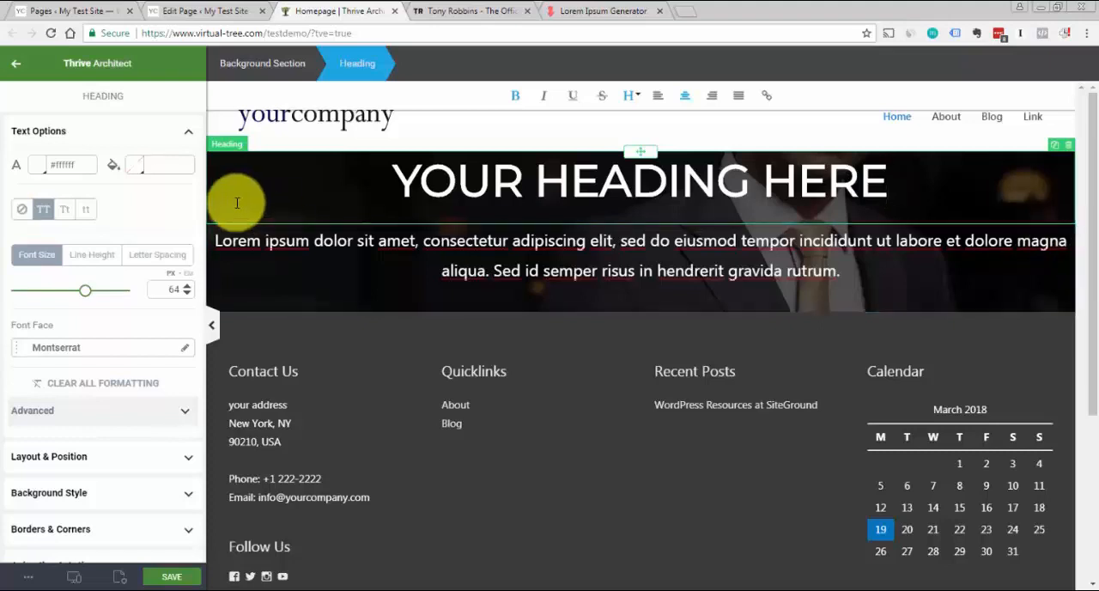
# Add a content box above the heading in the background section and set its maximum content width to 1200 px
pyautogui.click(179, 133)
pyautogui.click(416, 140)
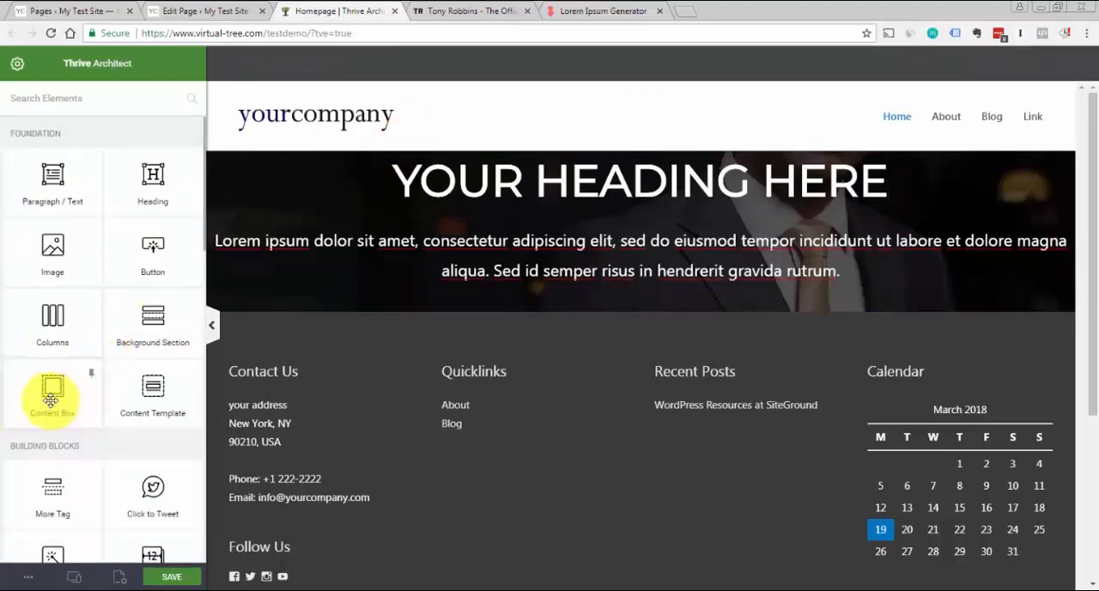
pyautogui.moveTo(51, 399); pyautogui.dragTo(599, 184)
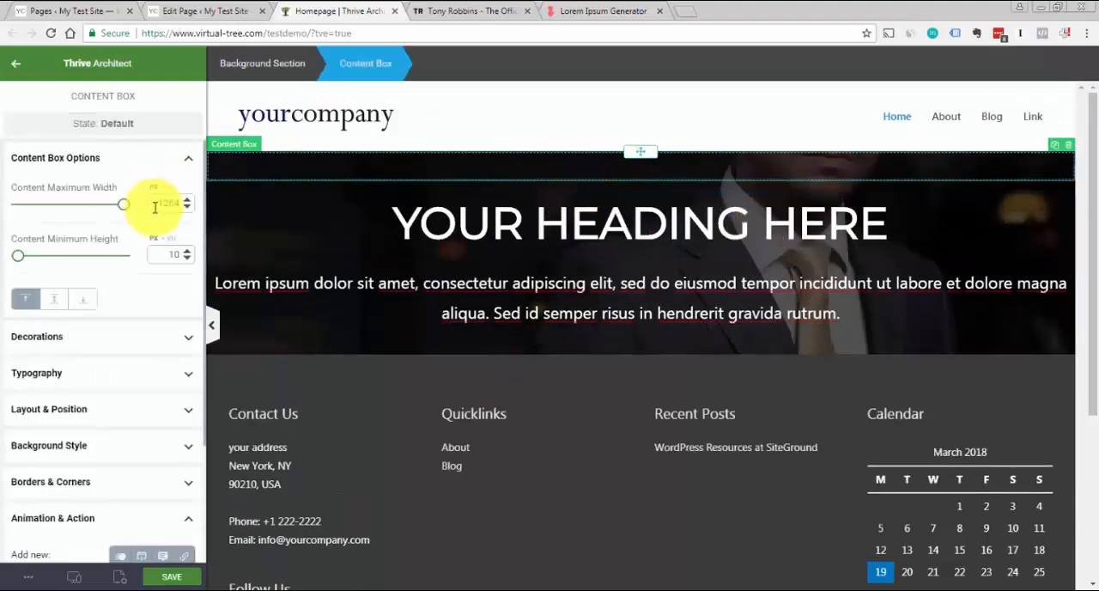
pyautogui.write('1200')
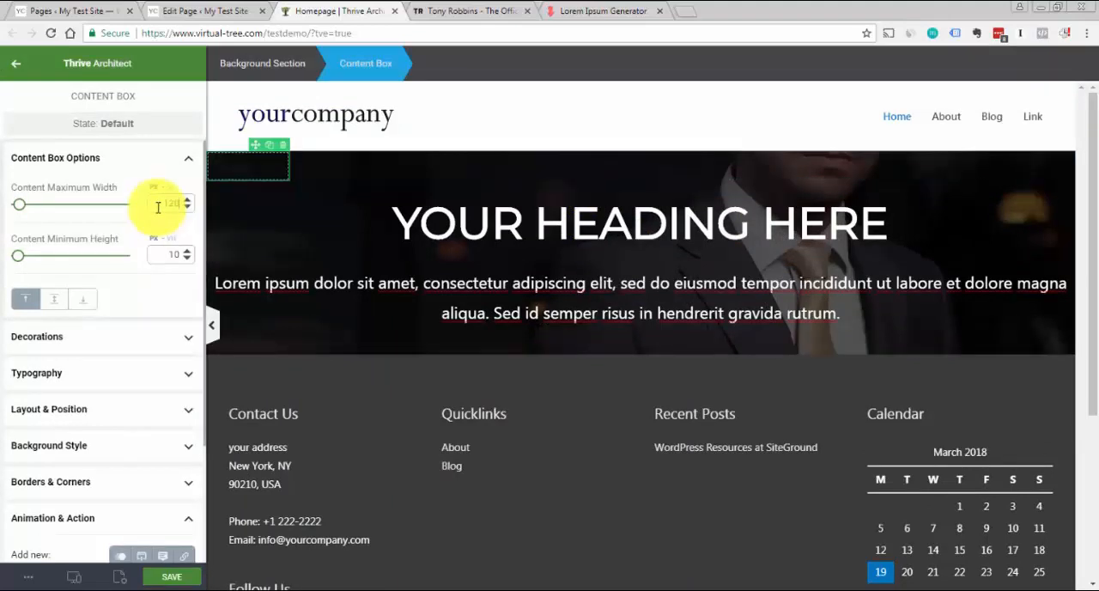
# Center the content box horizontally within the background section
pyautogui.click(186, 162)
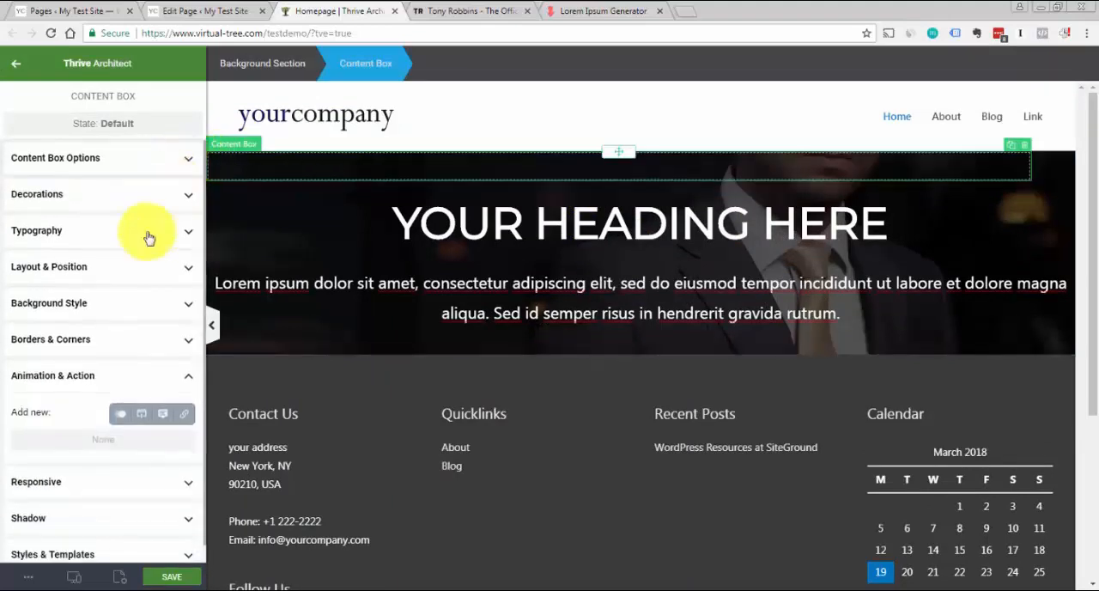
pyautogui.click(189, 273)
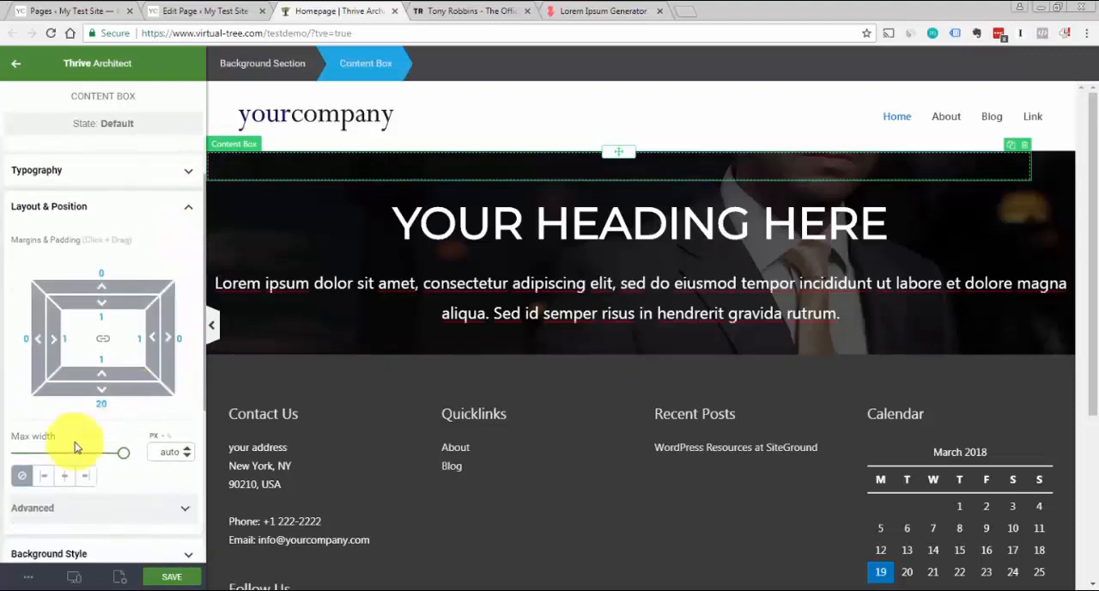
pyautogui.click(62, 476)
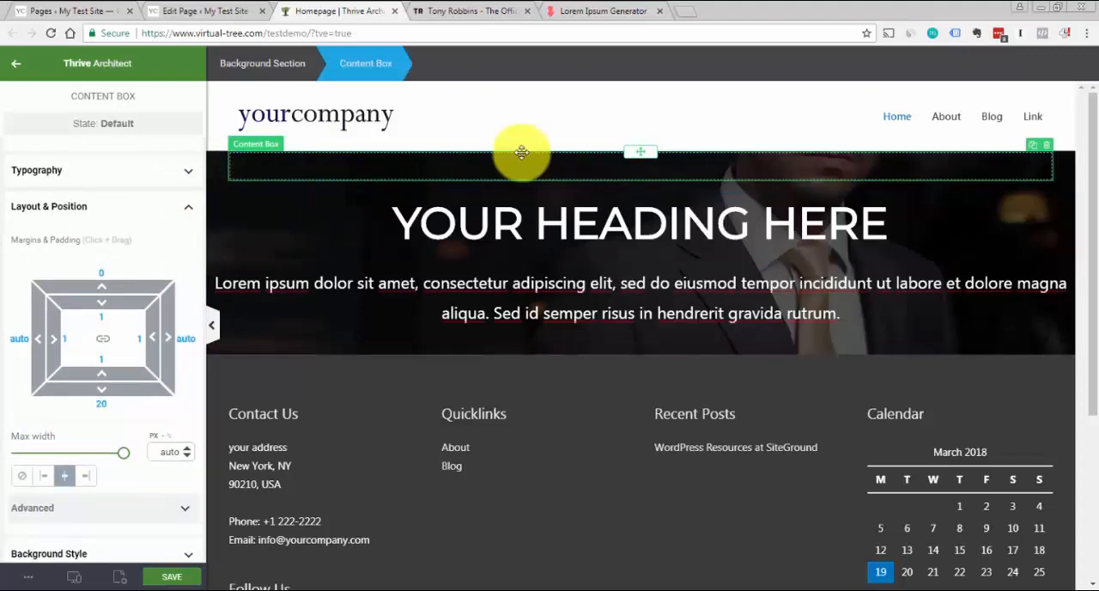
pyautogui.click(581, 120)
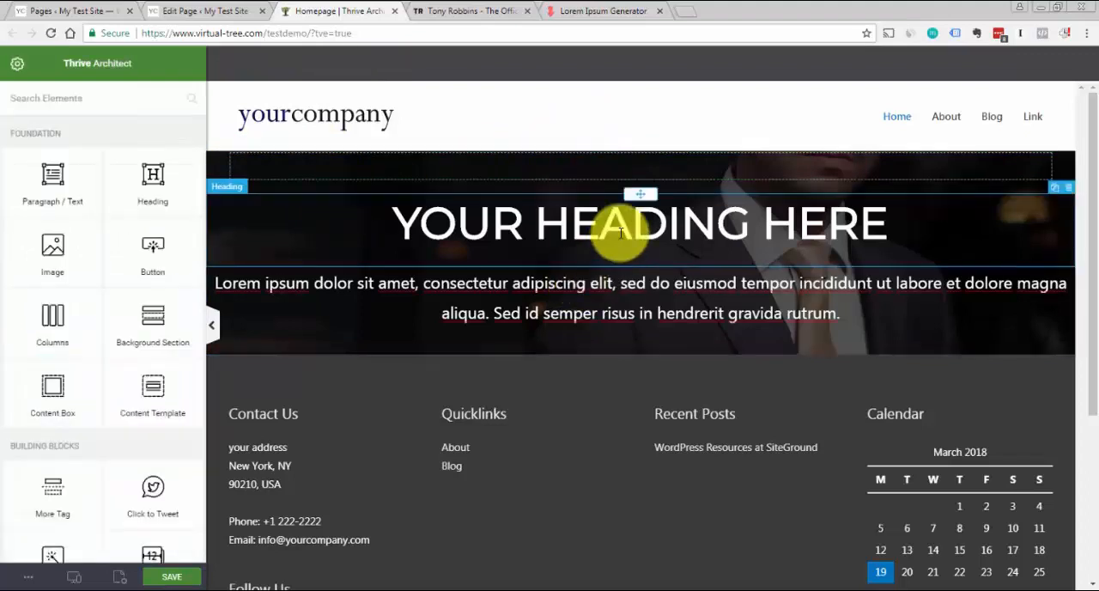
# Move the heading into the content box and place the Lorem Ipsum paragraph inside it below the heading
pyautogui.click(620, 233)
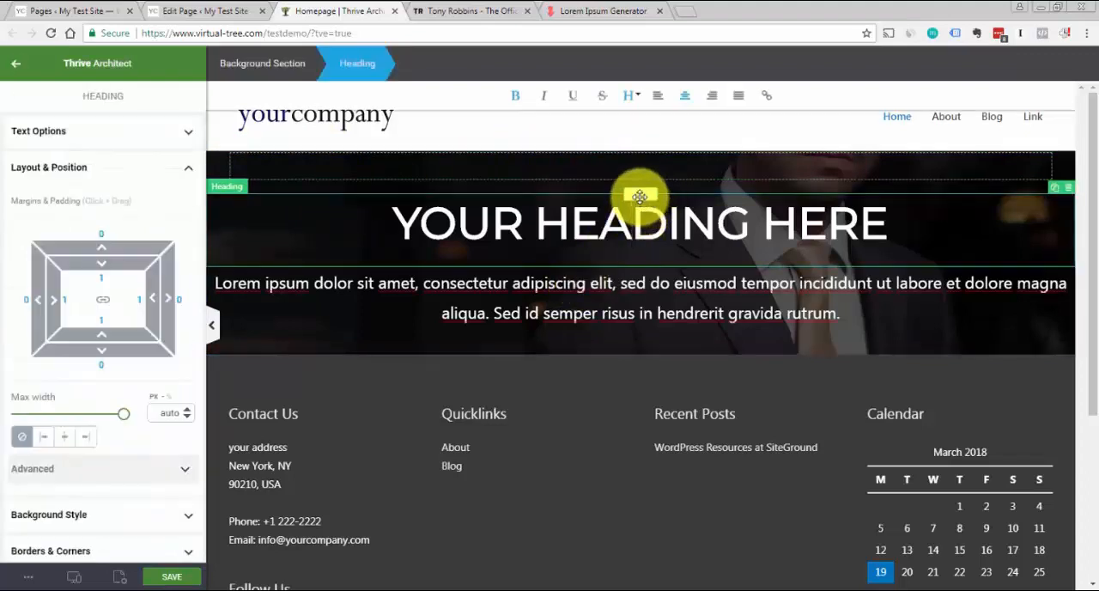
pyautogui.moveTo(639, 197); pyautogui.dragTo(660, 169)
pyautogui.click(670, 290)
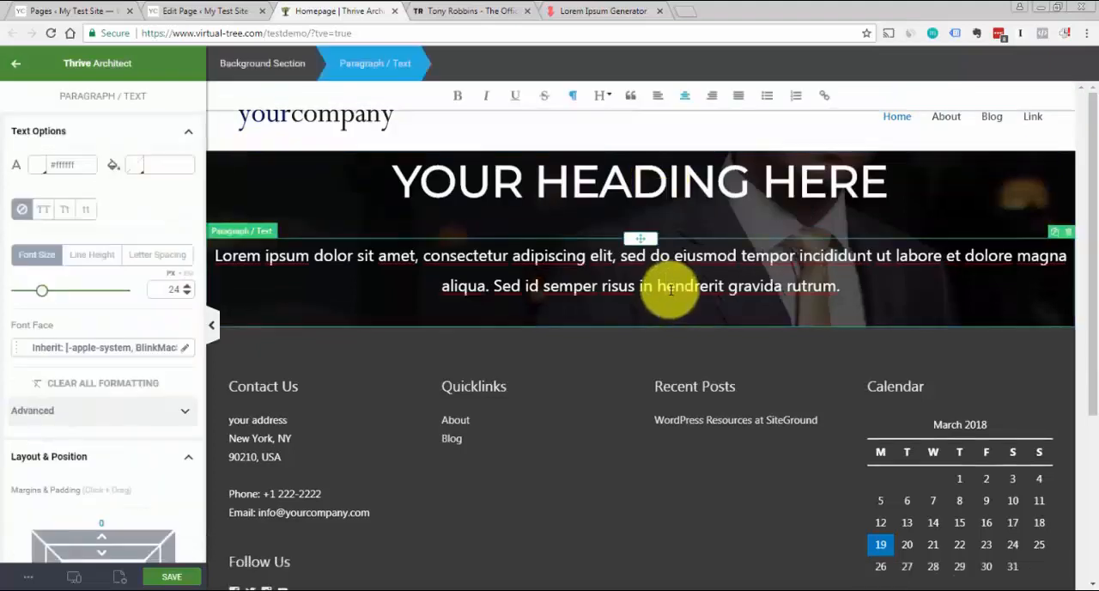
pyautogui.moveTo(641, 242); pyautogui.dragTo(663, 222)
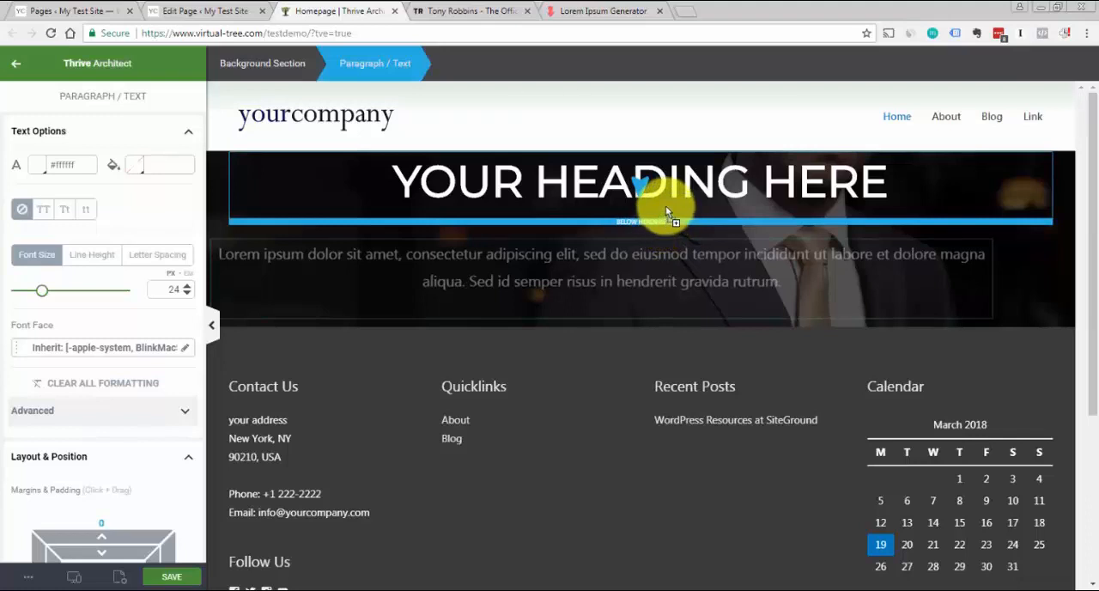
pyautogui.moveTo(665, 205); pyautogui.dragTo(665, 205)
pyautogui.click(667, 275)
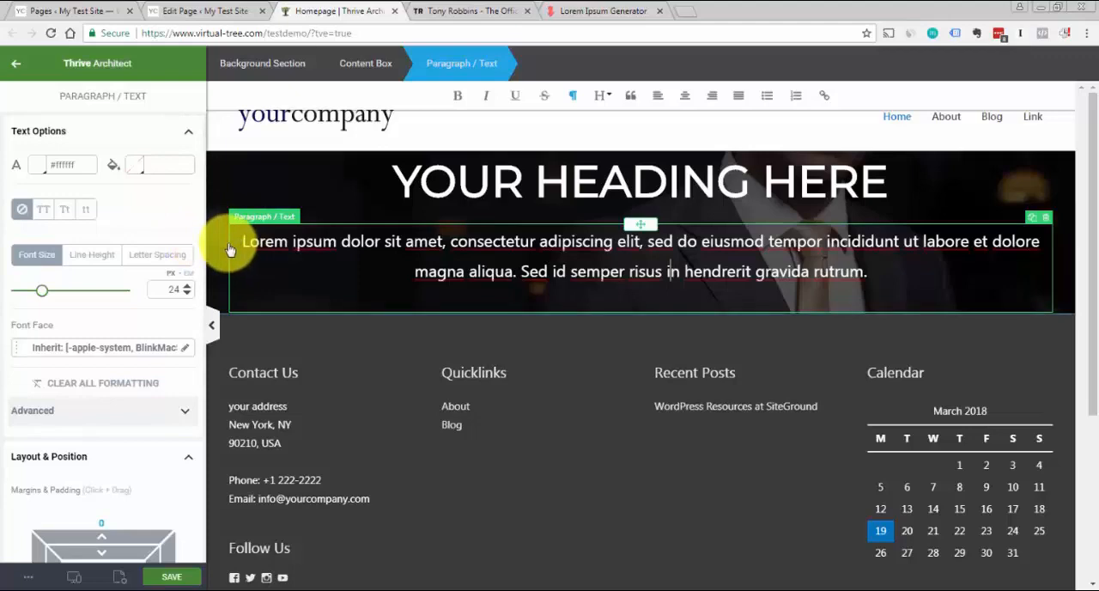
# Check the hero section's call-to-action button on the Tony Robbins site and return to the Homepage editor's element list
pyautogui.click(1071, 231)
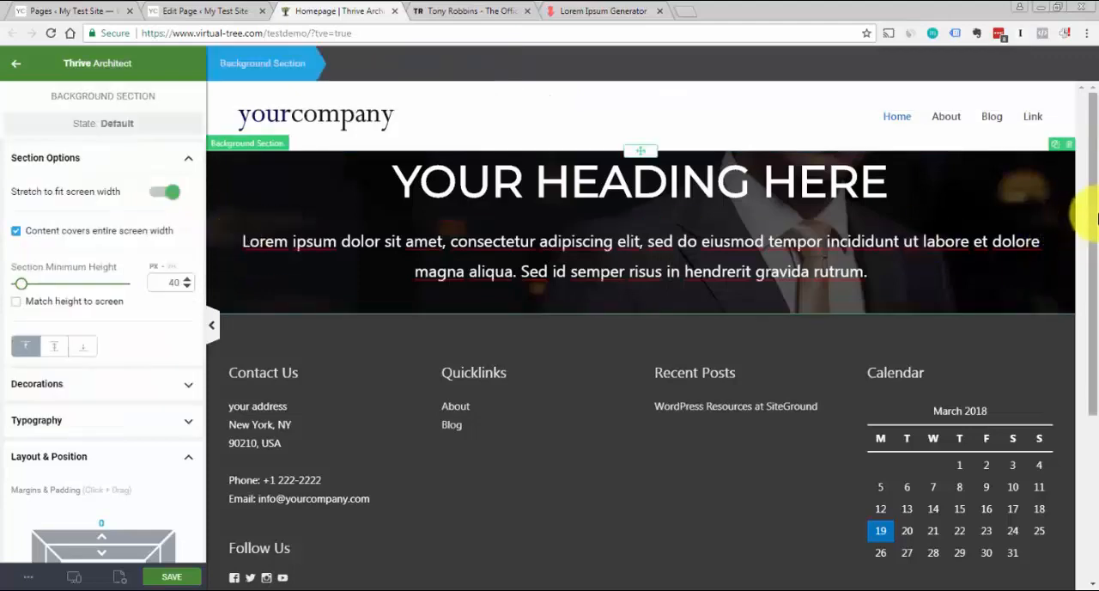
pyautogui.click(485, 16)
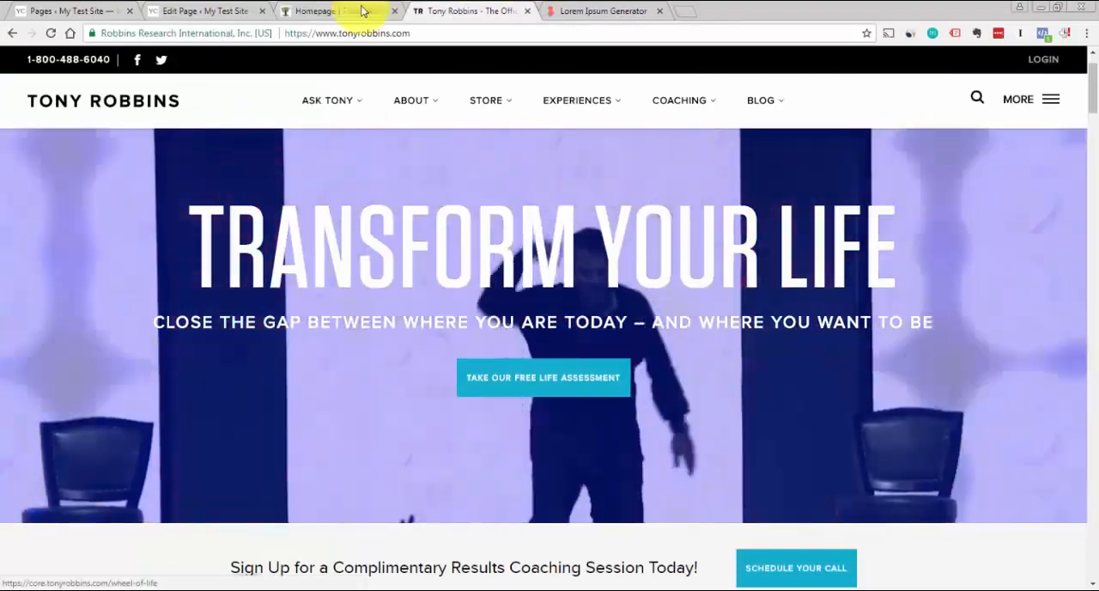
pyautogui.click(362, 10)
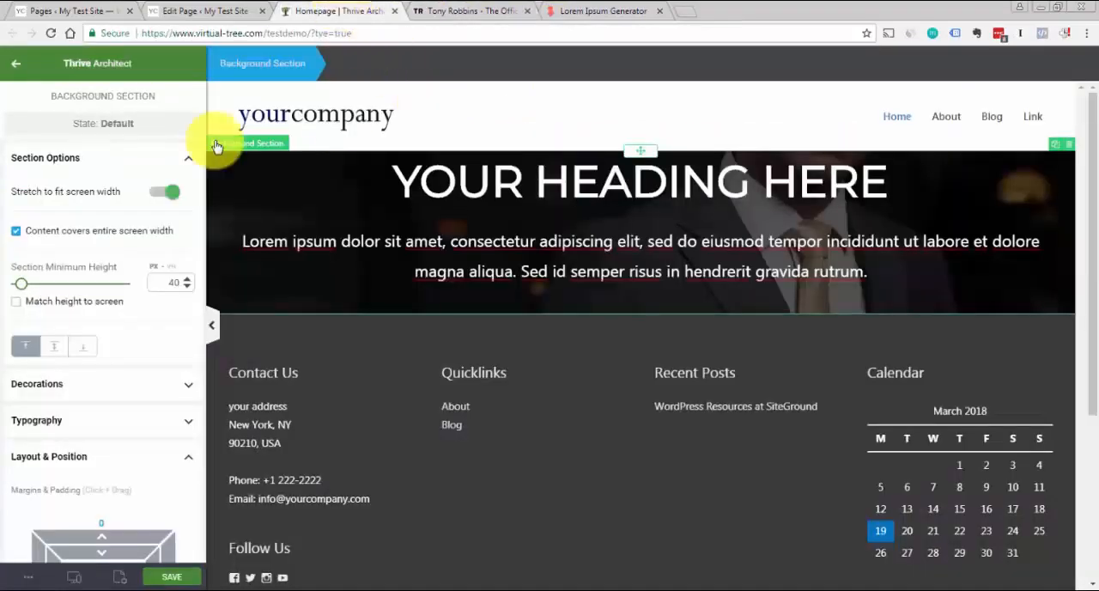
pyautogui.click(296, 139)
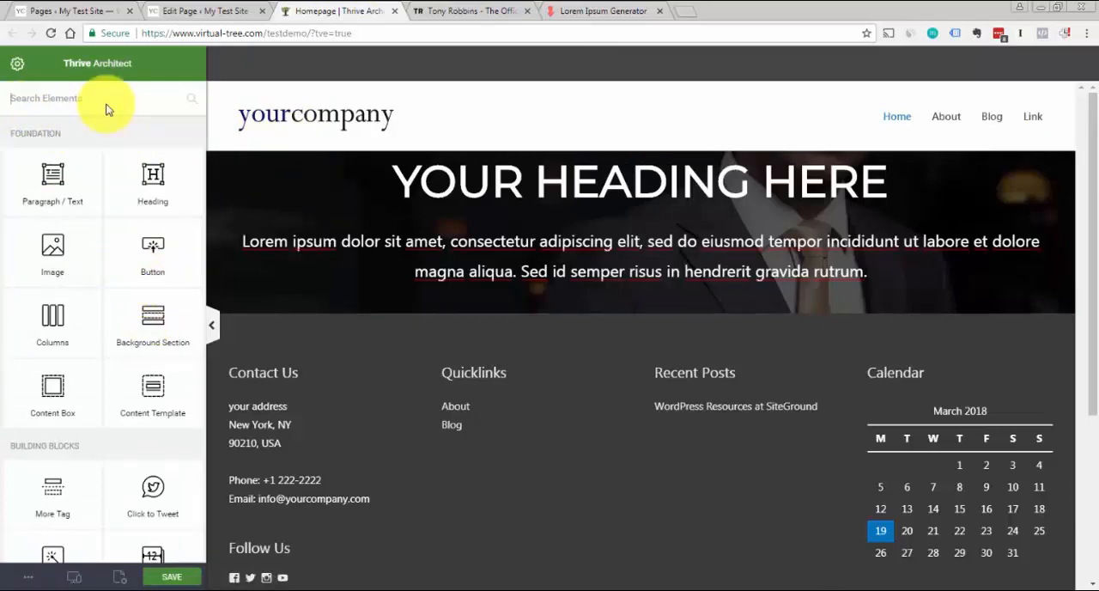
# Add a button below the Lorem Ipsum paragraph in the hero's content box and set its size to L
pyautogui.write('but')
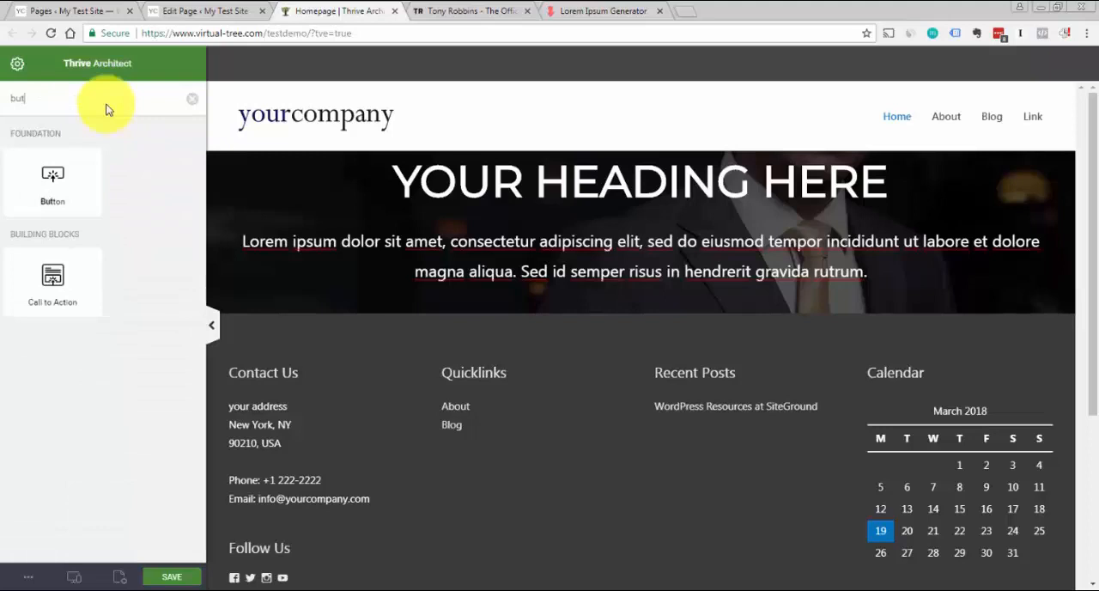
pyautogui.moveTo(53, 176); pyautogui.dragTo(632, 284)
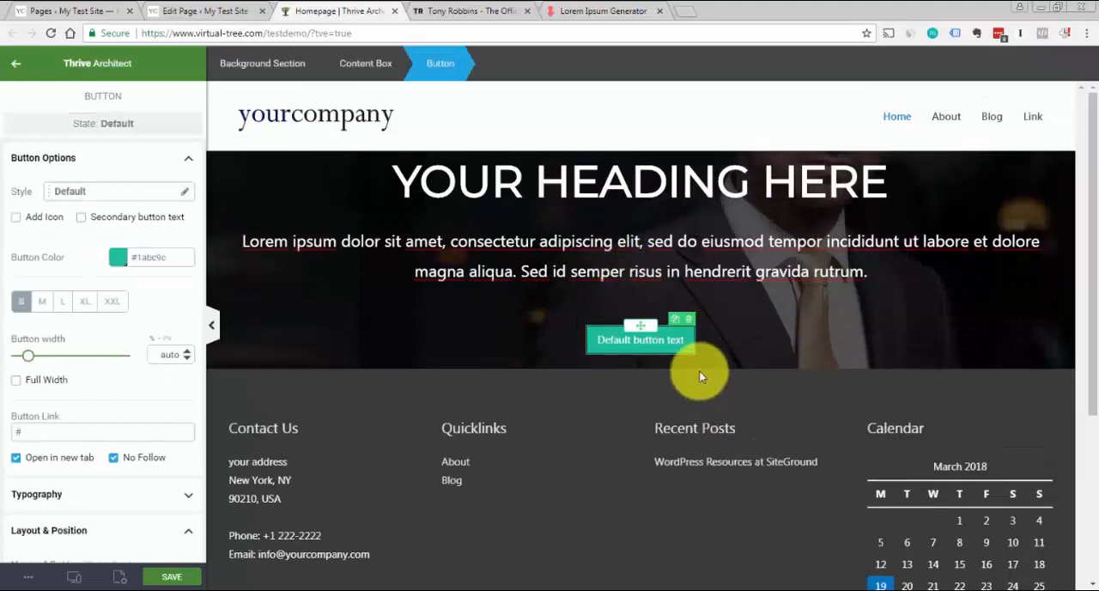
pyautogui.click(686, 340)
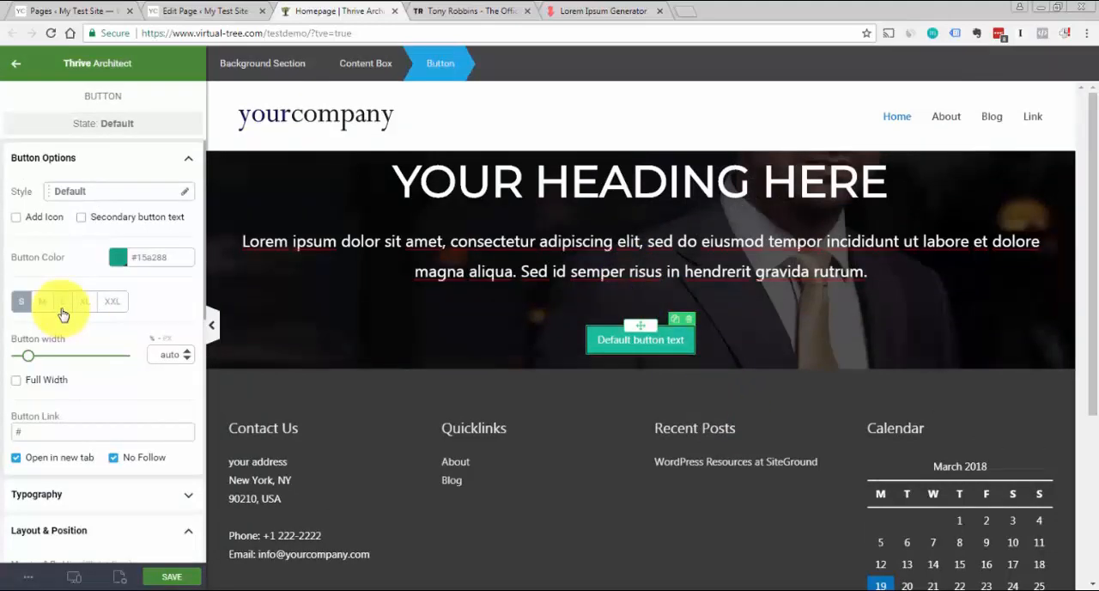
pyautogui.click(62, 309)
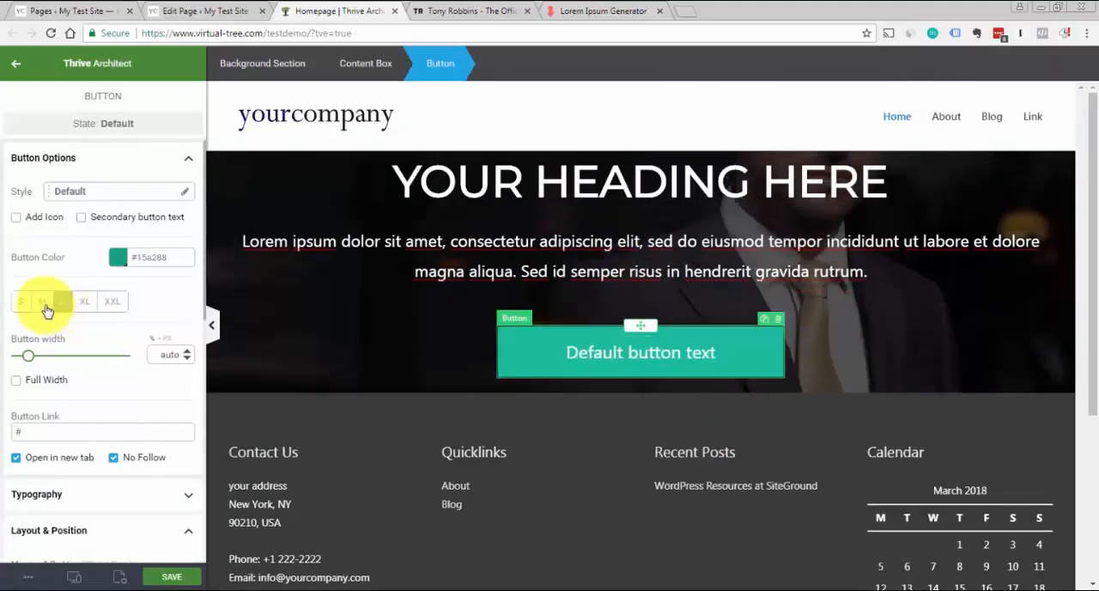
pyautogui.click(47, 305)
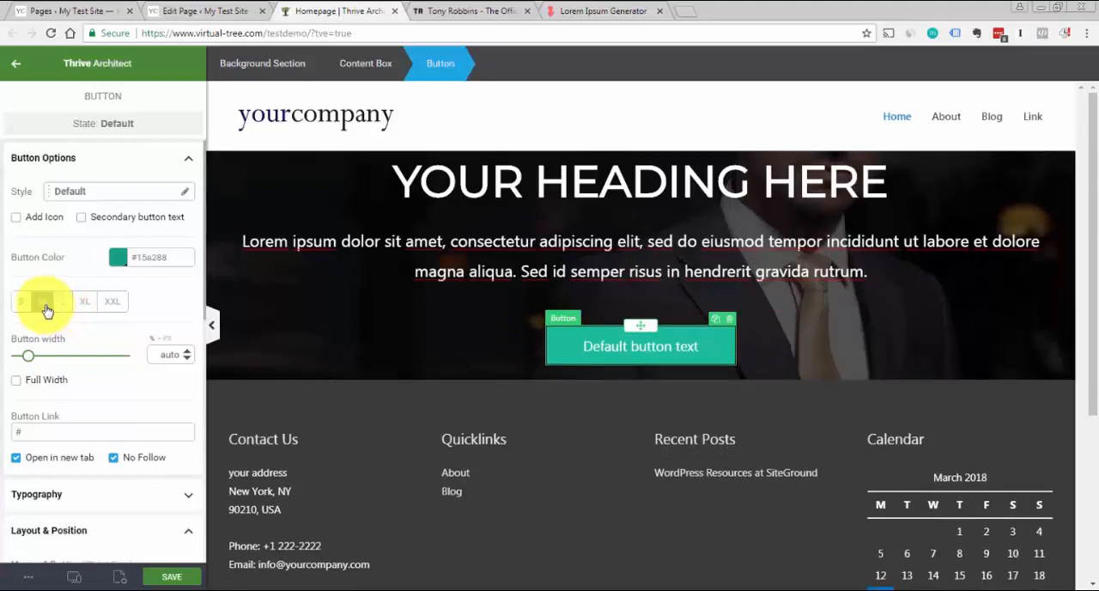
pyautogui.click(64, 302)
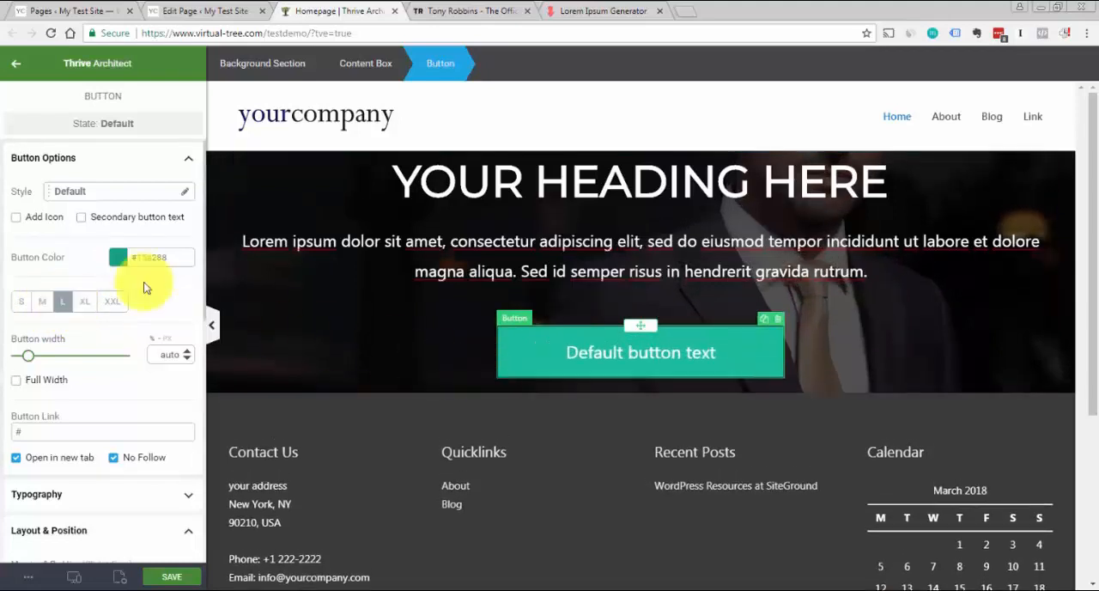
# Color the hero button blue (#2196f3) and change its text to TAKE QUIZ
pyautogui.click(118, 260)
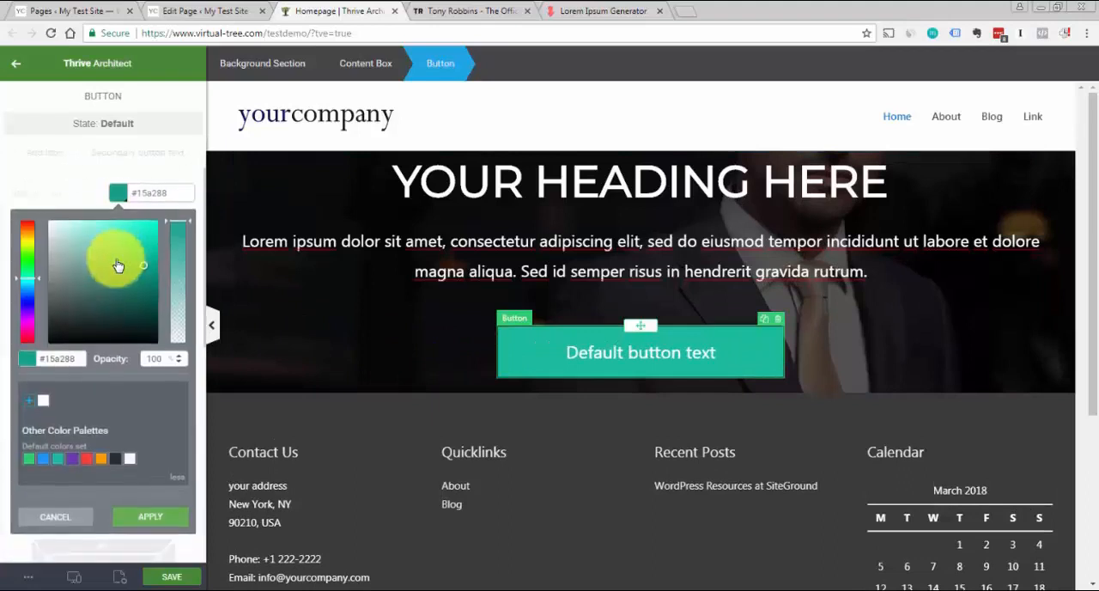
pyautogui.click(43, 460)
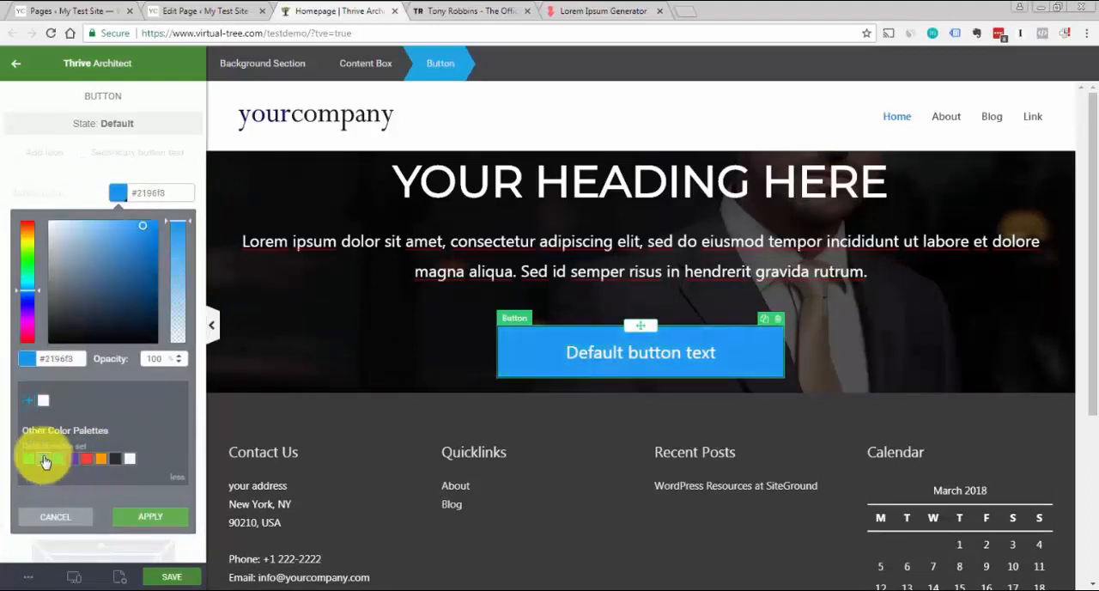
pyautogui.click(663, 352)
pyautogui.tripleClick(748, 373)
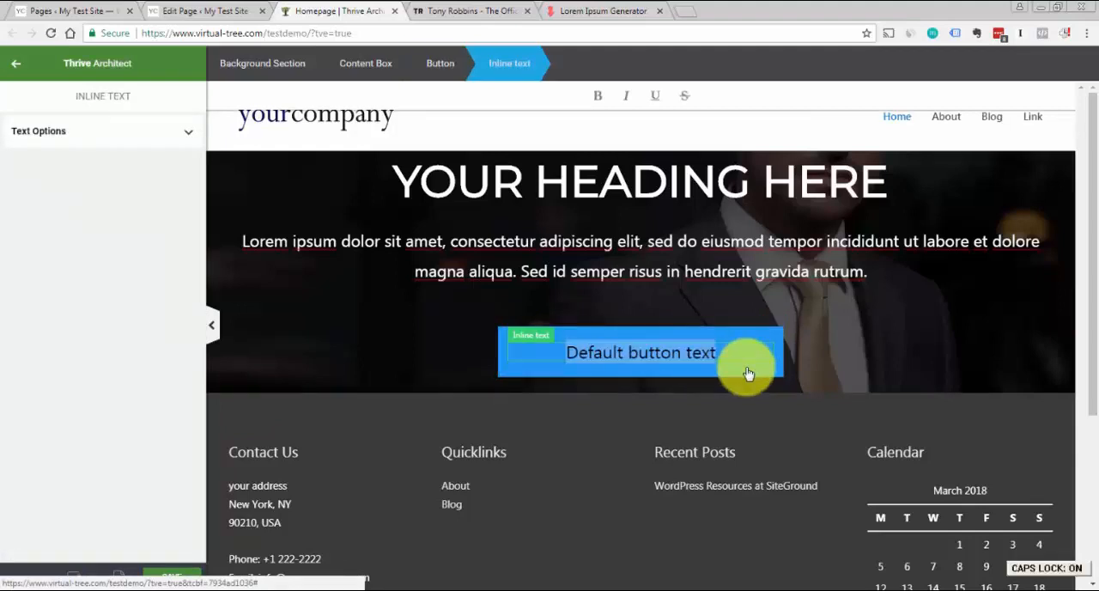
pyautogui.write('TAKE QUIZ')
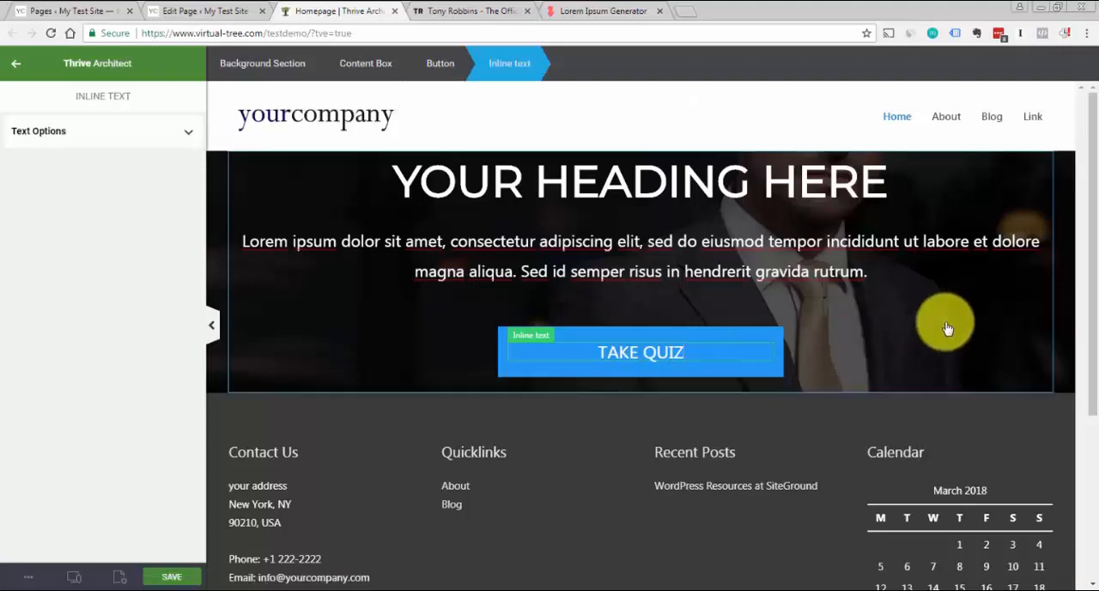
pyautogui.click(948, 328)
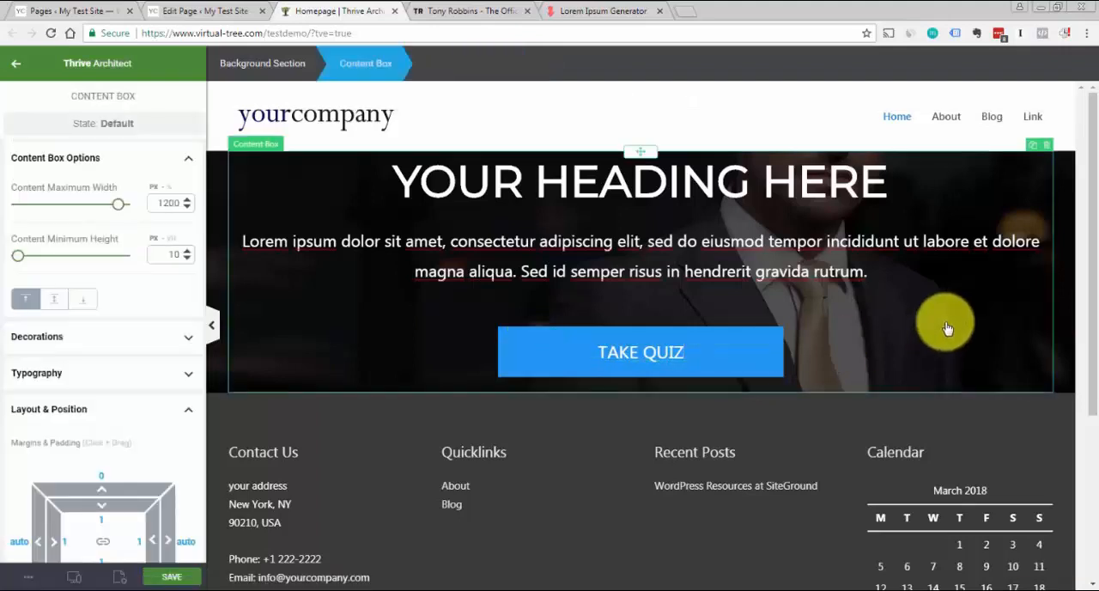
# Check the TAKE QUIZ button's link setting and deselect the hero elements
pyautogui.click(781, 335)
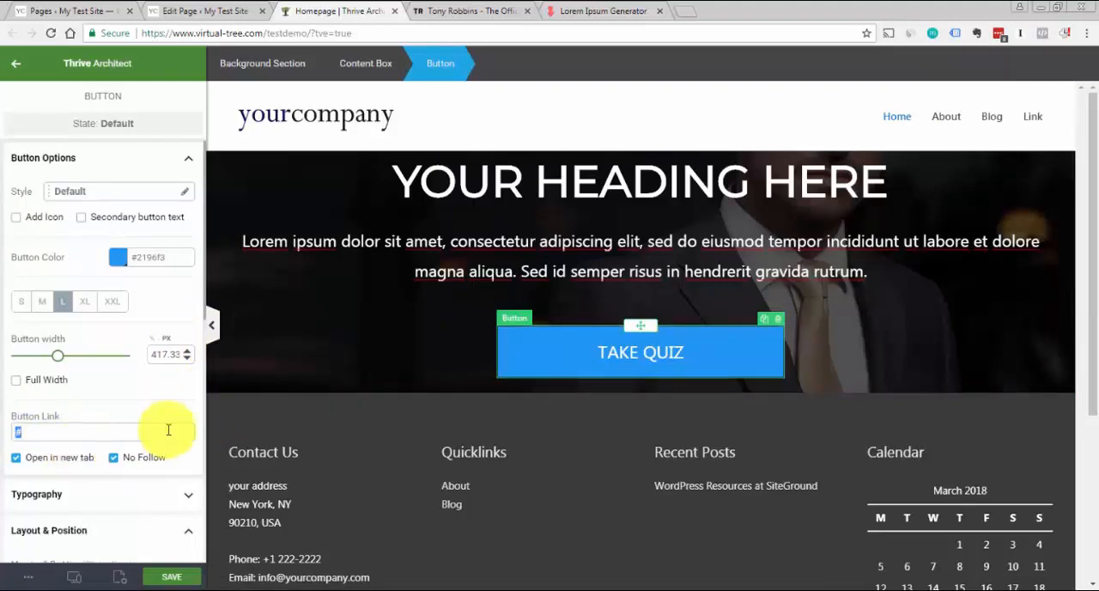
pyautogui.click(341, 339)
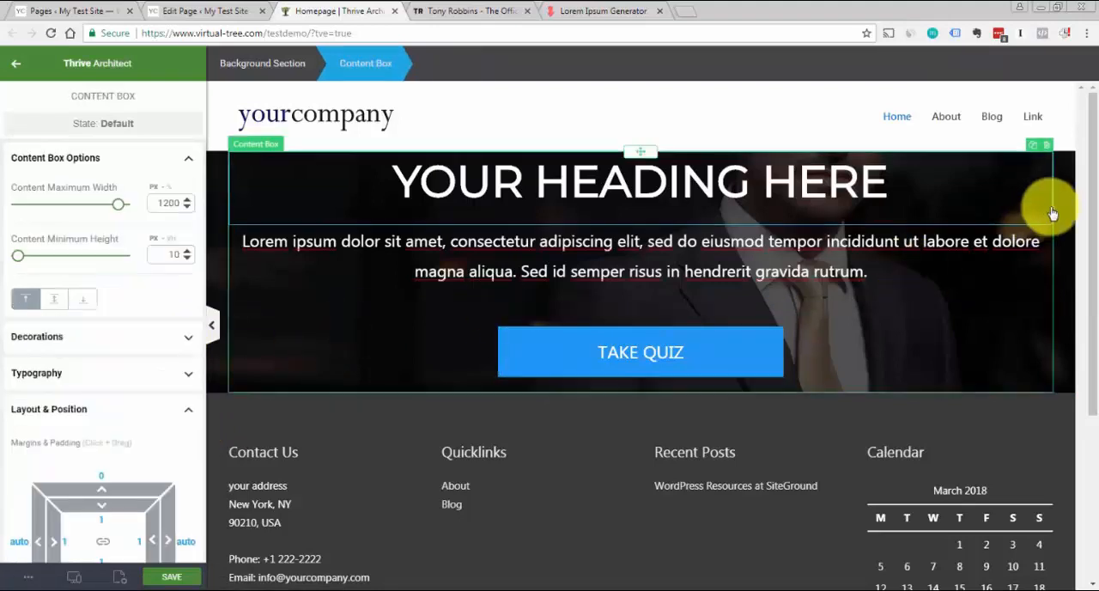
pyautogui.moveTo(1088, 179); pyautogui.dragTo(1096, 230)
pyautogui.scroll(1, 1096, 230)
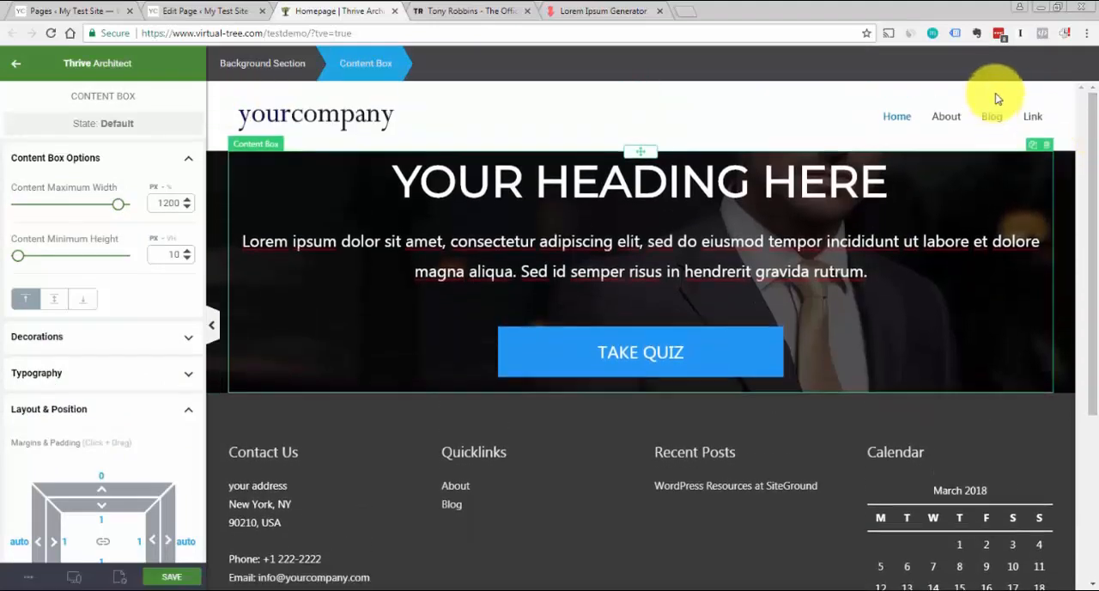
pyautogui.click(989, 136)
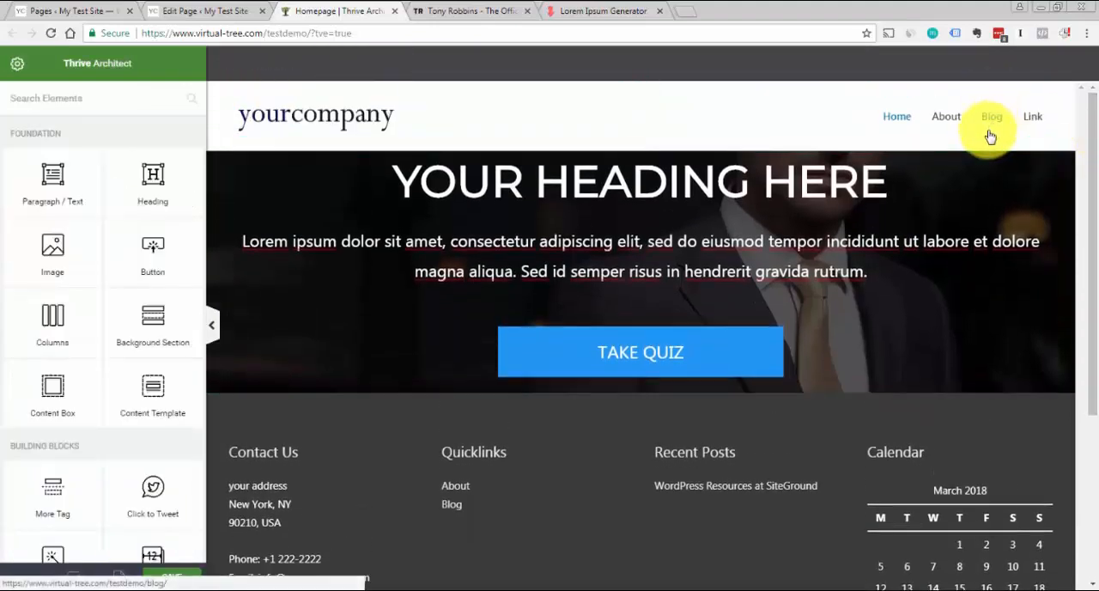
# Review the hero background section's settings and the layers of its background style
pyautogui.click(217, 157)
pyautogui.click(160, 160)
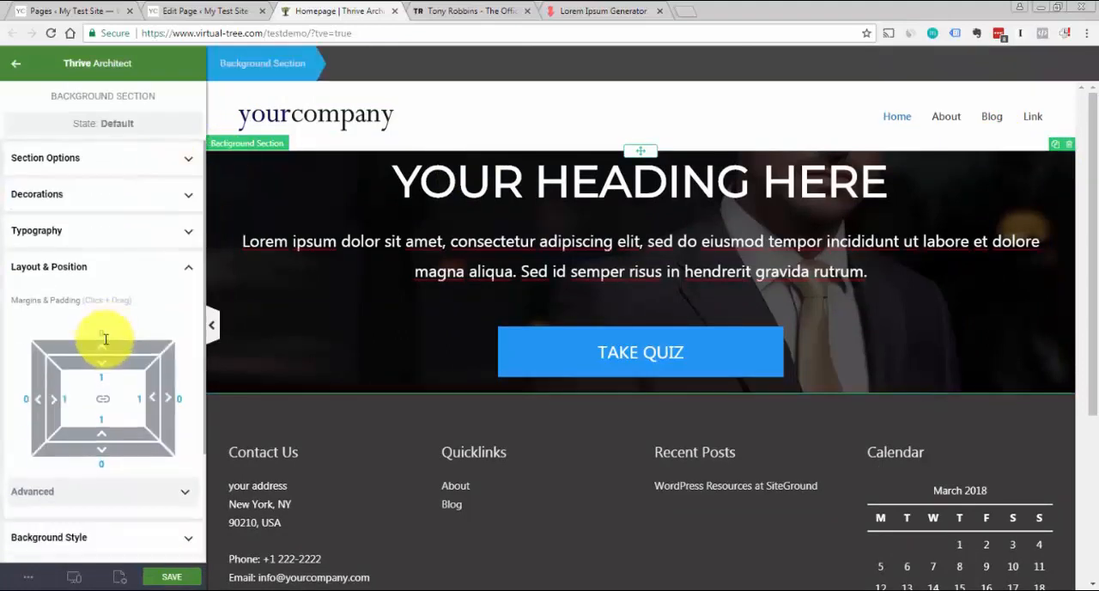
pyautogui.click(125, 273)
pyautogui.click(118, 313)
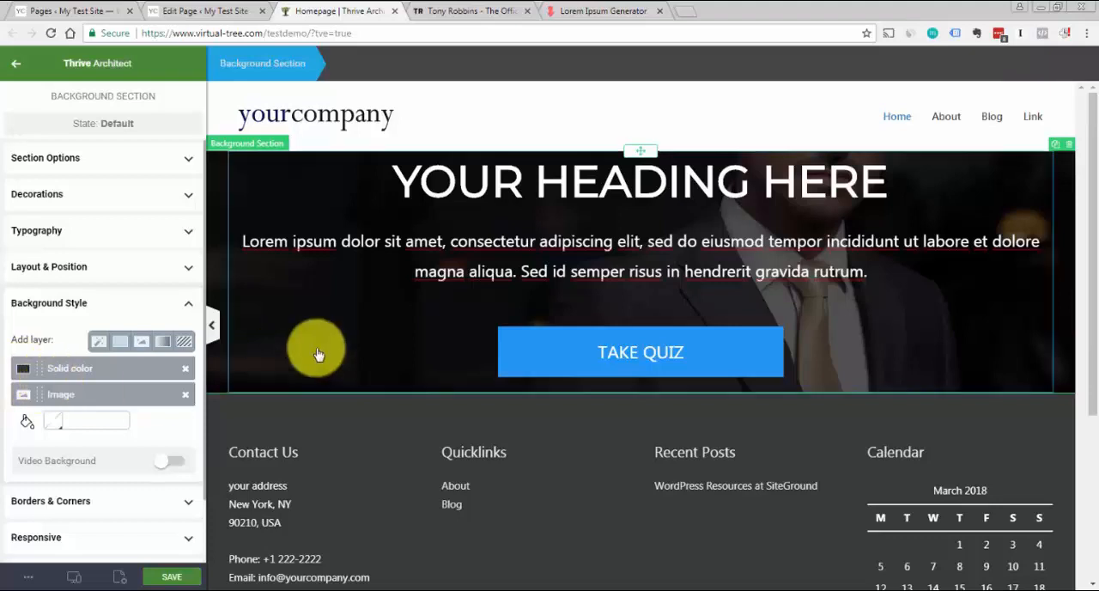
pyautogui.click(491, 140)
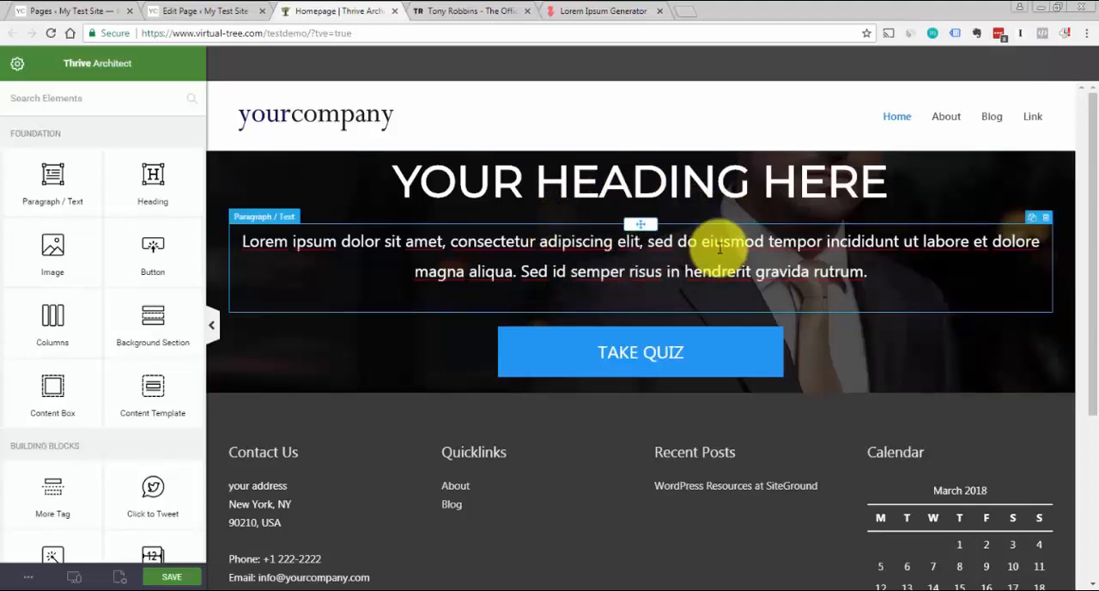
pyautogui.click(219, 163)
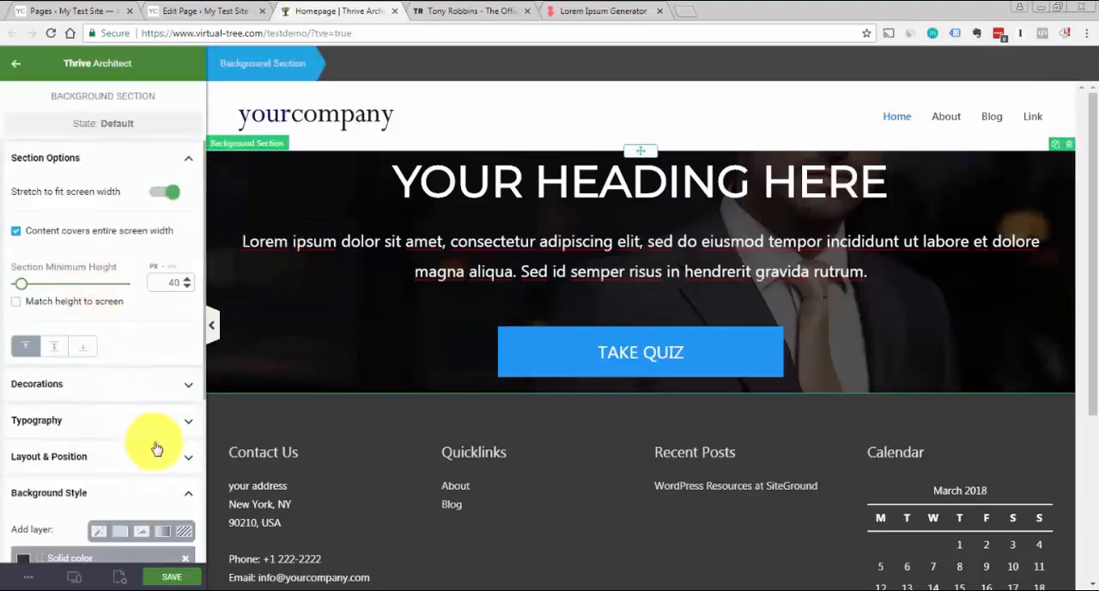
pyautogui.scroll(-3, 205, 377)
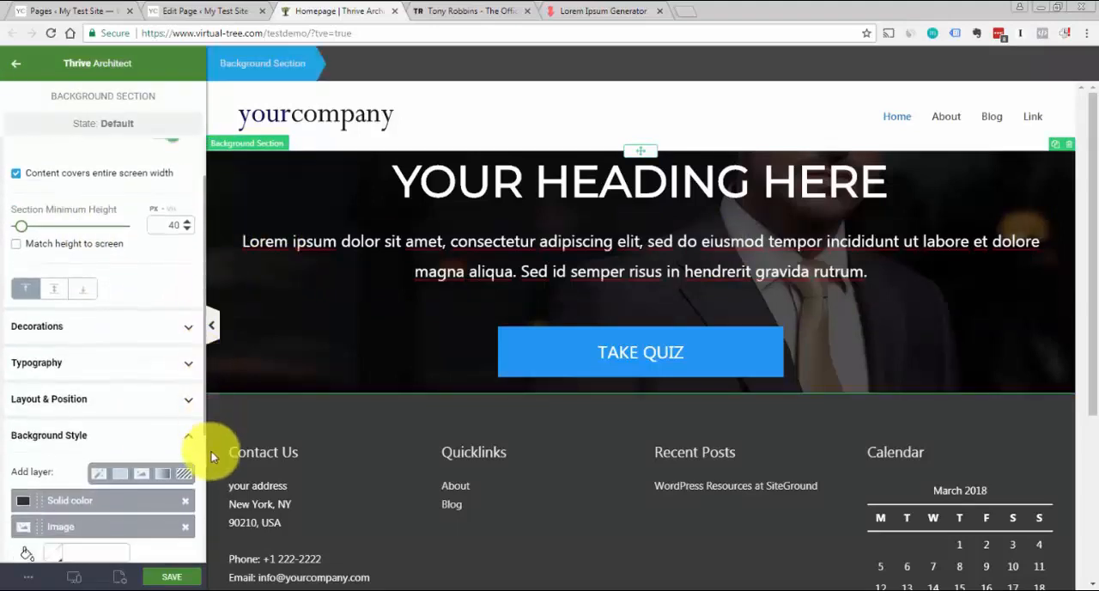
pyautogui.scroll(3, 76, 399)
pyautogui.scroll(-3, 75, 399)
pyautogui.scroll(2, 110, 490)
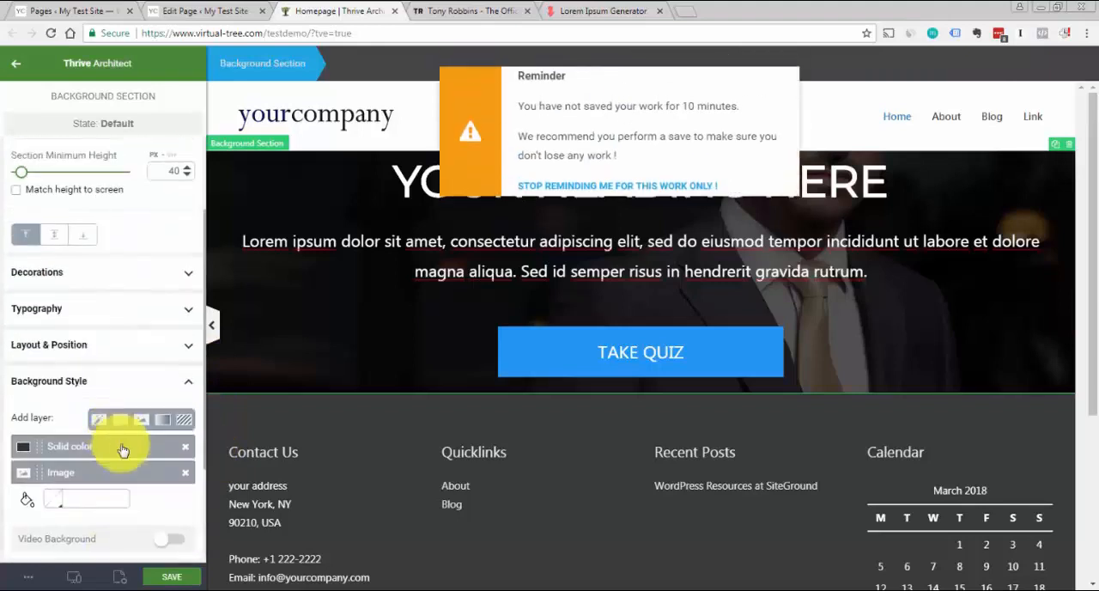
pyautogui.scroll(-1, 122, 449)
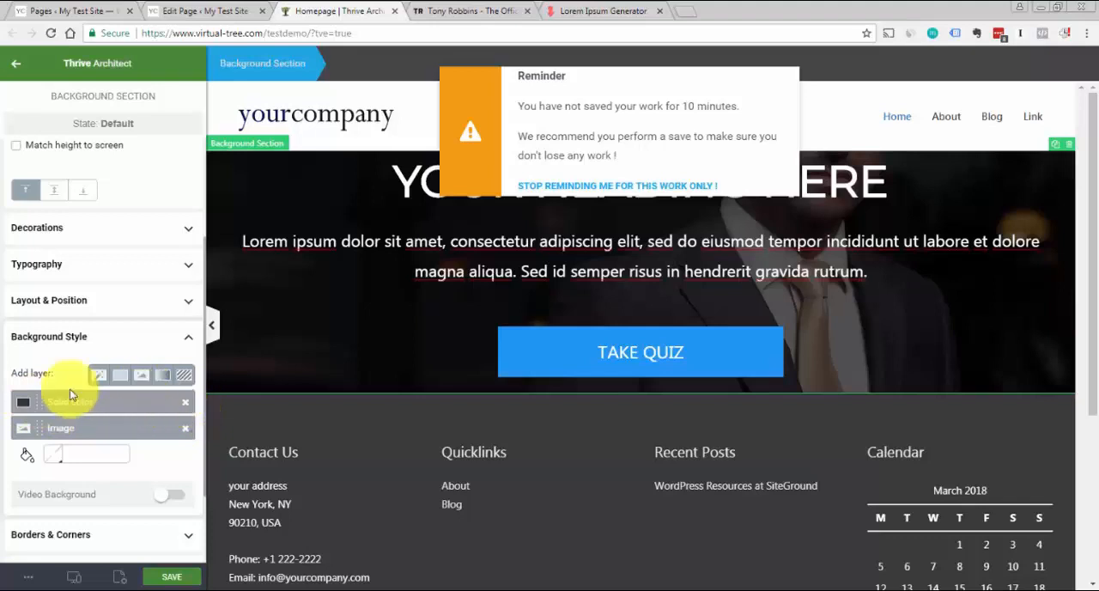
# Try the Solid color layer below the Image layer in the hero background, and restore it above the image
pyautogui.moveTo(38, 402); pyautogui.dragTo(47, 442)
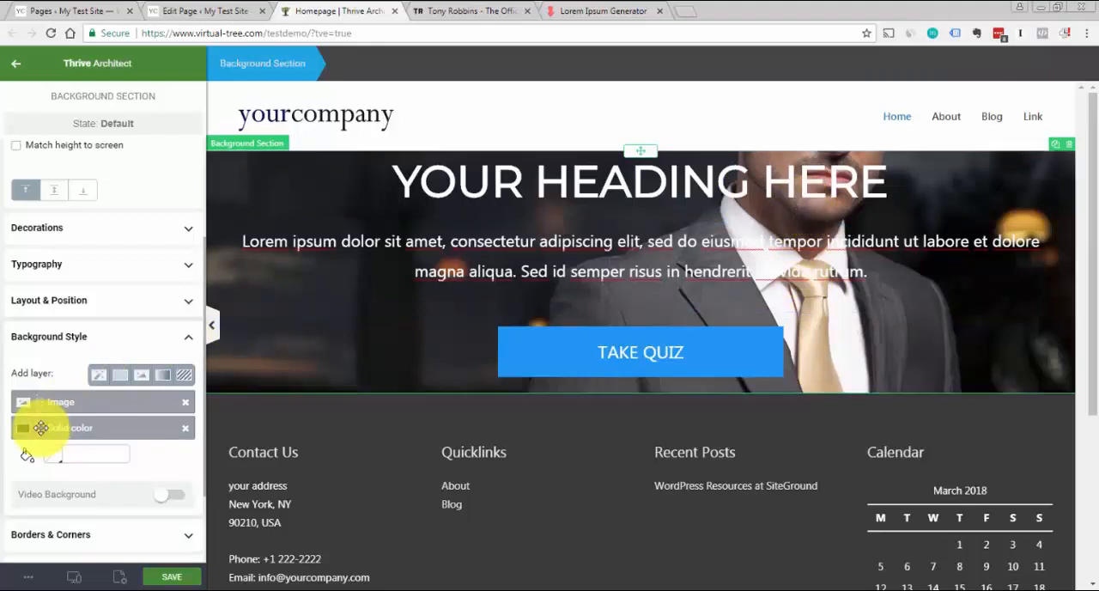
pyautogui.moveTo(40, 428); pyautogui.dragTo(46, 404)
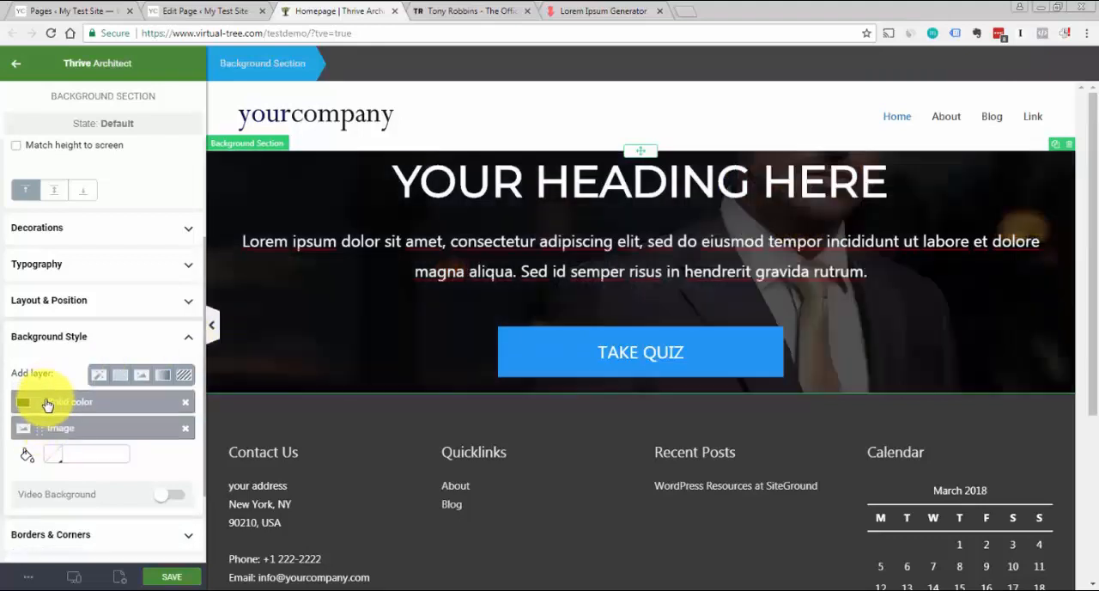
pyautogui.click(734, 137)
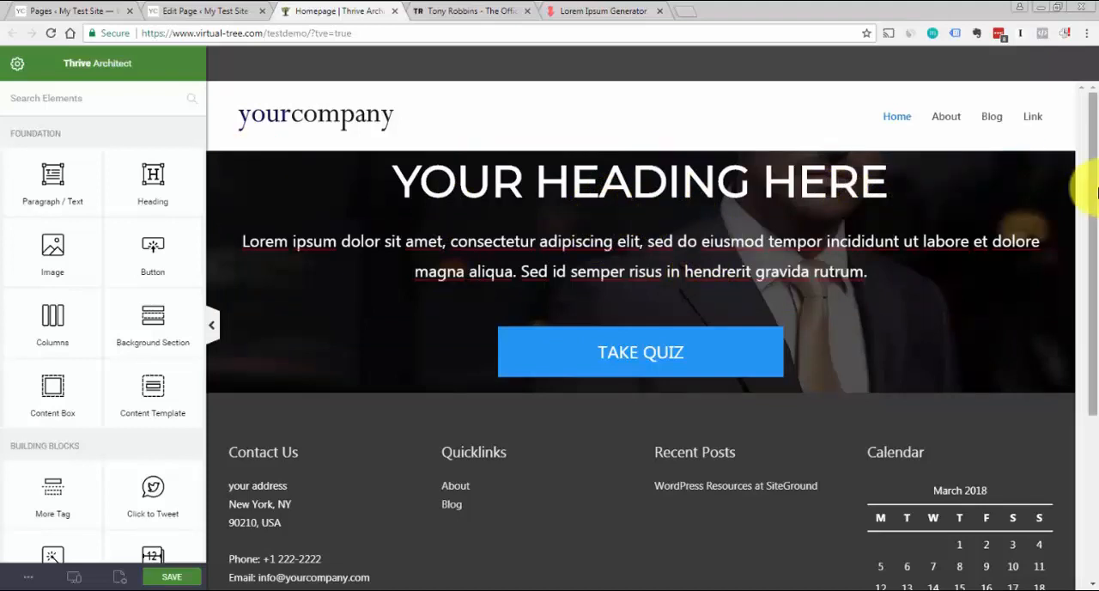
# Save the Homepage with the finished hero section
pyautogui.moveTo(1095, 191)
pyautogui.mouseDown()
pyautogui.moveTo(1087, 233)
pyautogui.moveTo(1087, 196)
pyautogui.mouseUp()
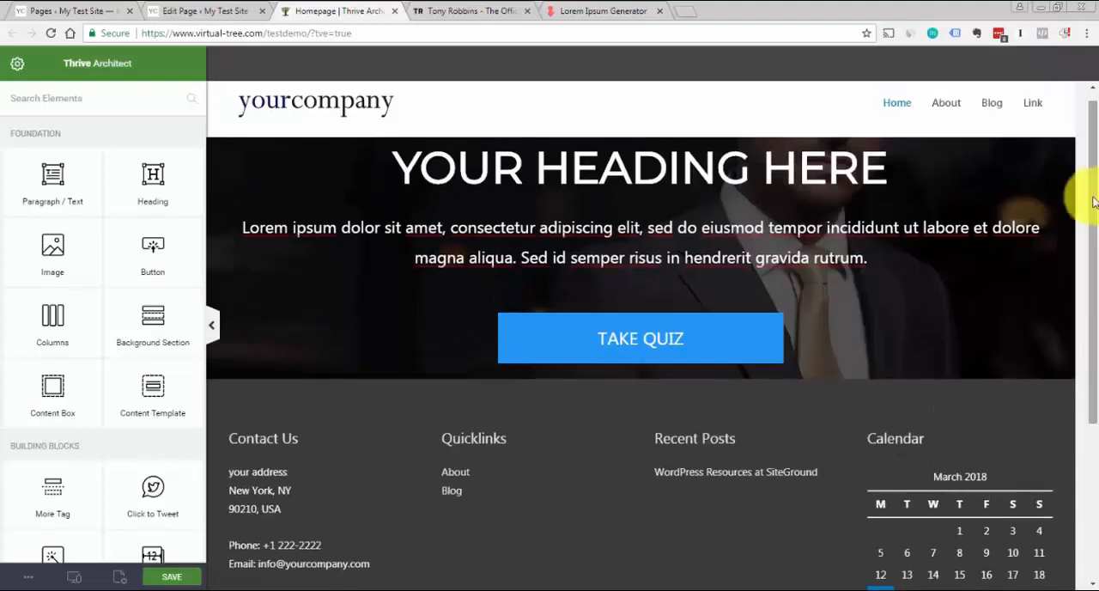
pyautogui.click(173, 579)
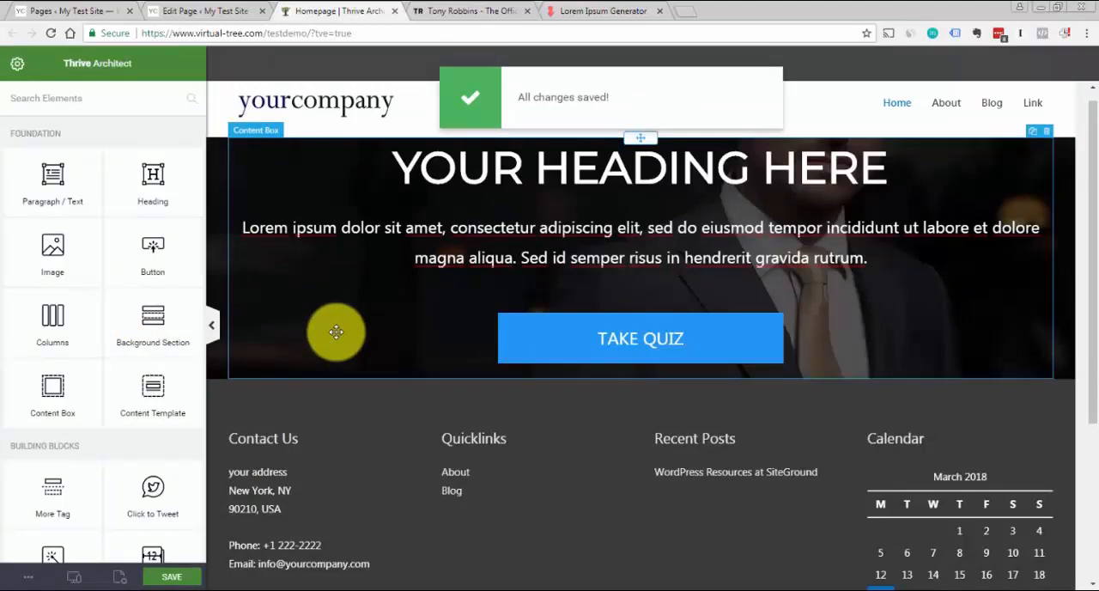
# Examine the sign-up strip below the hero on the Tony Robbins site and return to the Homepage editor
pyautogui.click(459, 10)
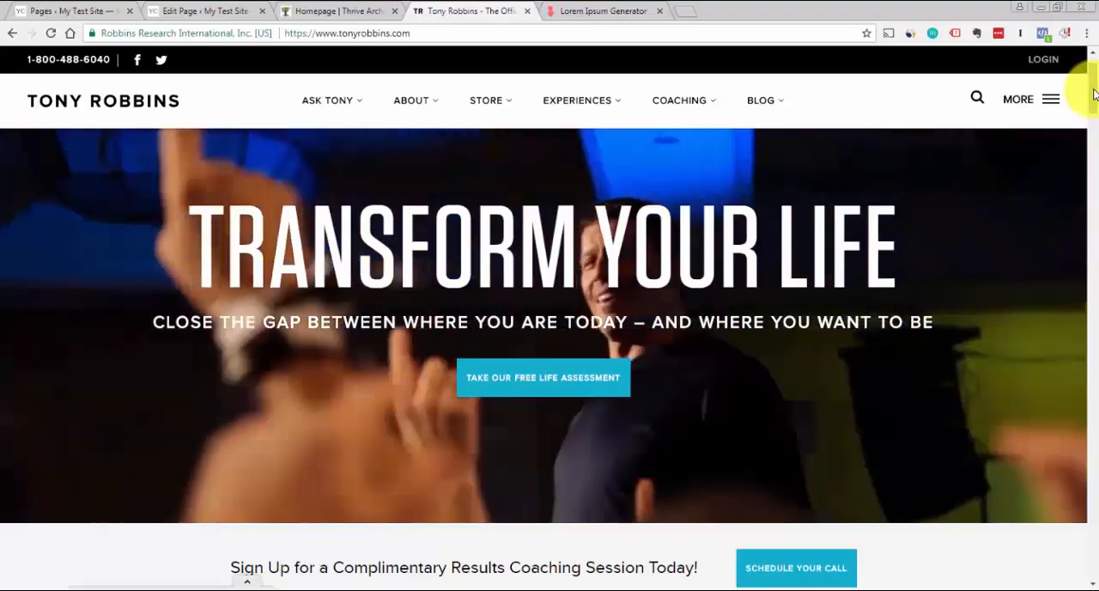
pyautogui.moveTo(1088, 98)
pyautogui.mouseDown()
pyautogui.moveTo(1095, 132)
pyautogui.moveTo(1083, 109)
pyautogui.mouseUp()
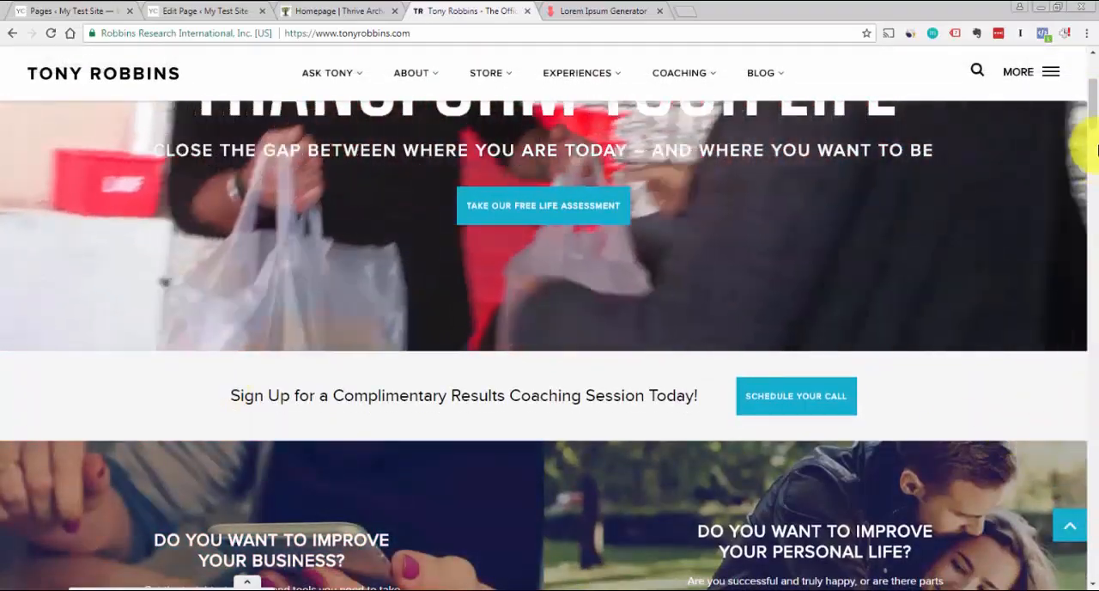
pyautogui.scroll(-2, 440, 367)
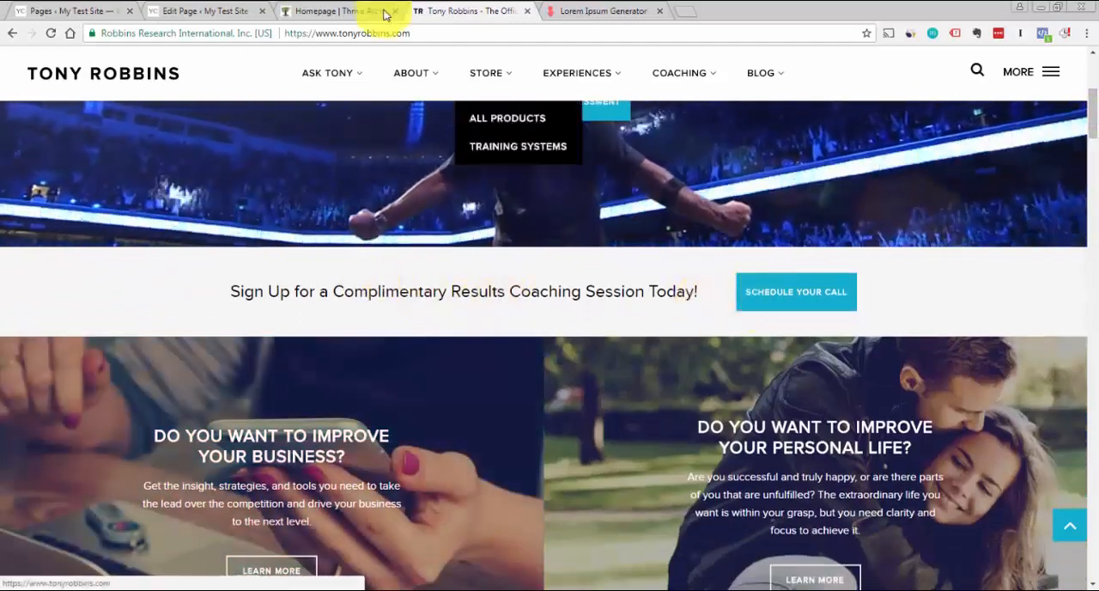
pyautogui.click(341, 10)
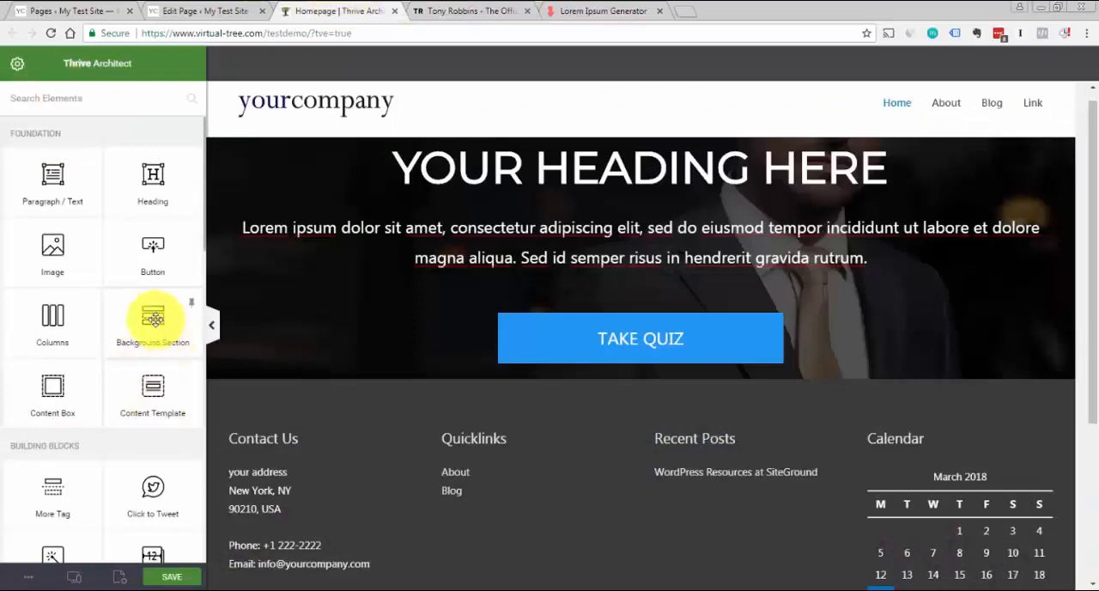
# Add a Background Section directly below the hero and compare it with the sign-up strip on the Tony Robbins site
pyautogui.moveTo(153, 318); pyautogui.dragTo(650, 384)
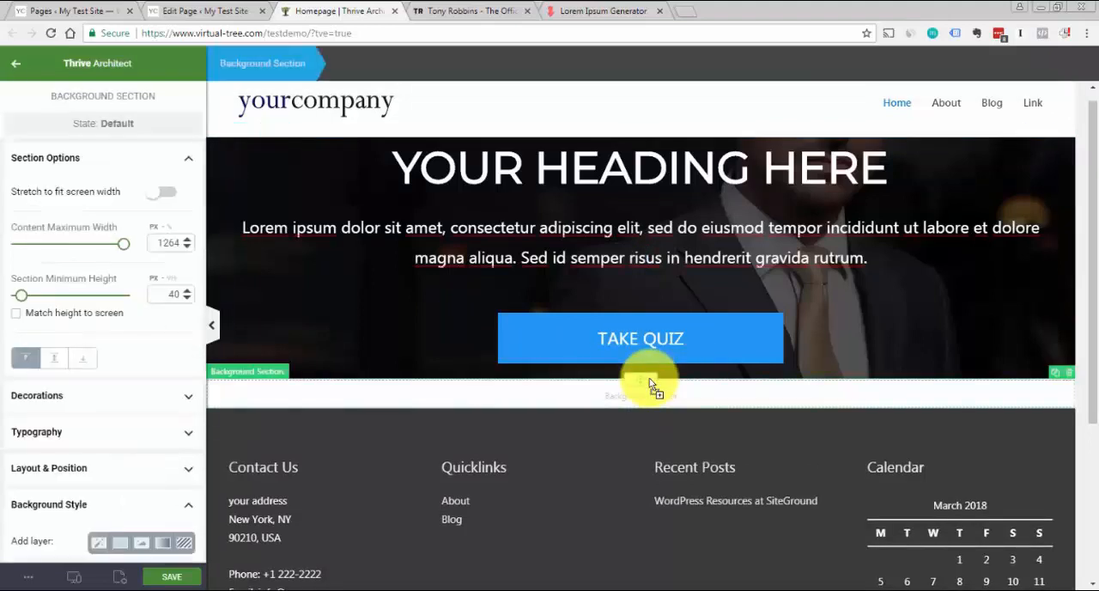
pyautogui.click(190, 160)
pyautogui.click(414, 13)
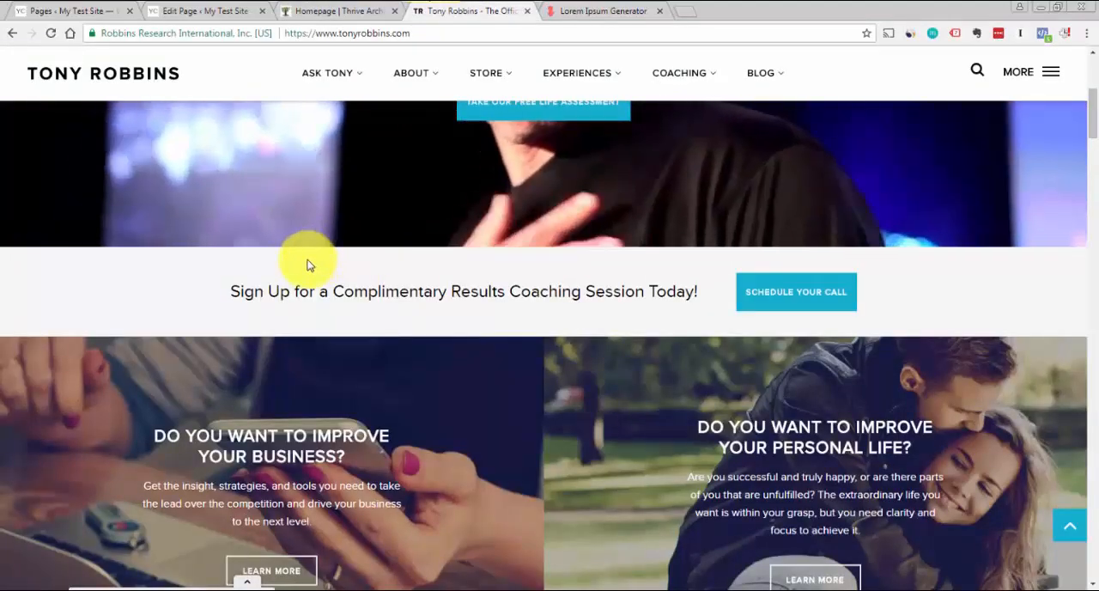
pyautogui.click(325, 13)
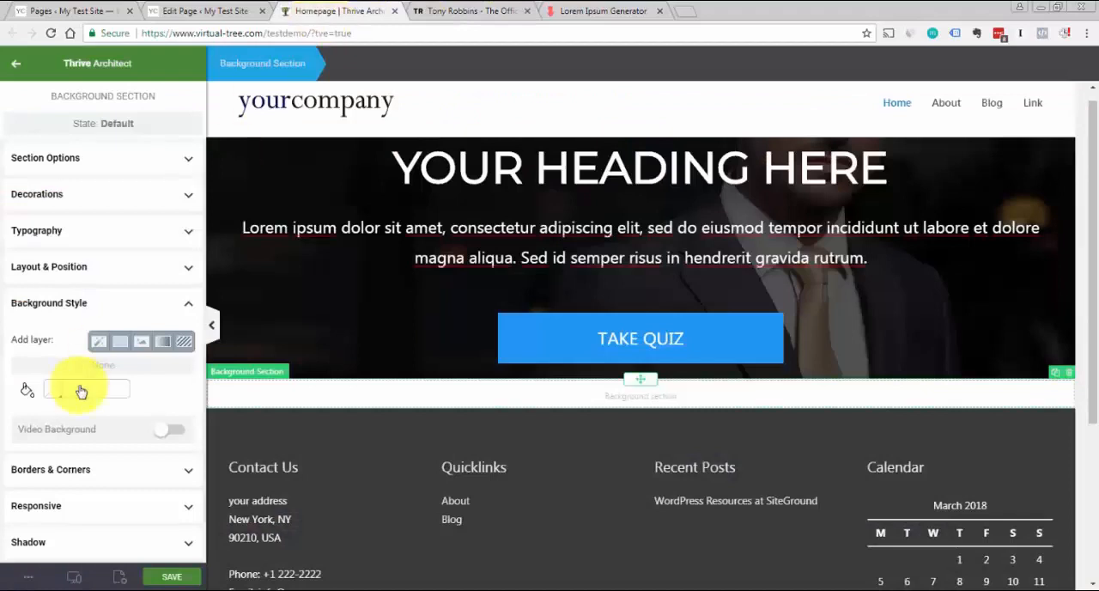
# Give the new background section a light grey Solid color layer (#ced3da) and check it against the Tony Robbins strip
pyautogui.click(119, 347)
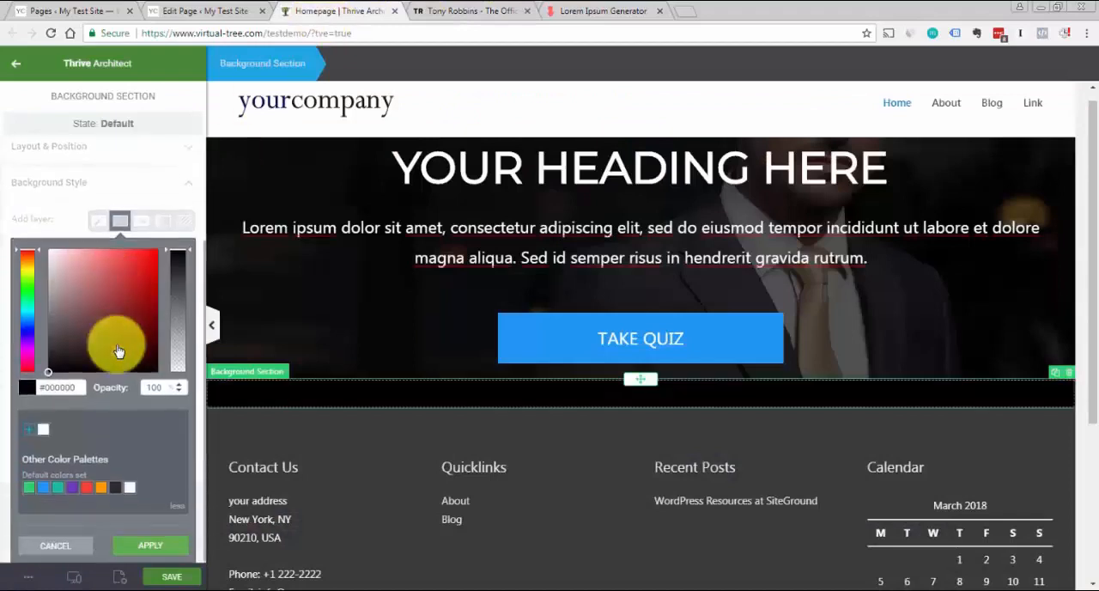
pyautogui.click(130, 488)
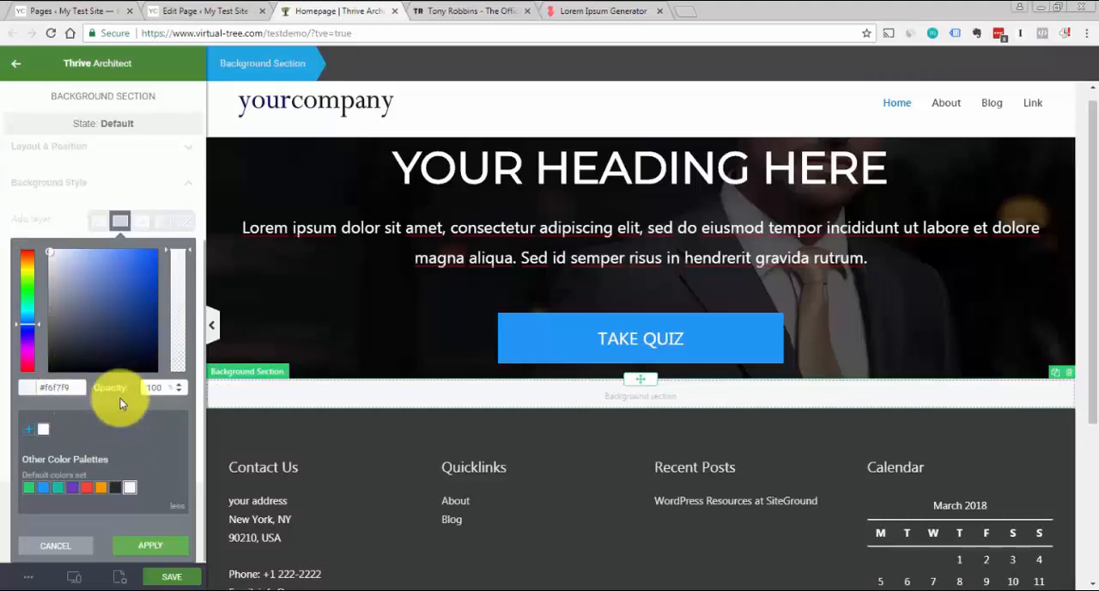
pyautogui.moveTo(49, 252); pyautogui.dragTo(54, 269)
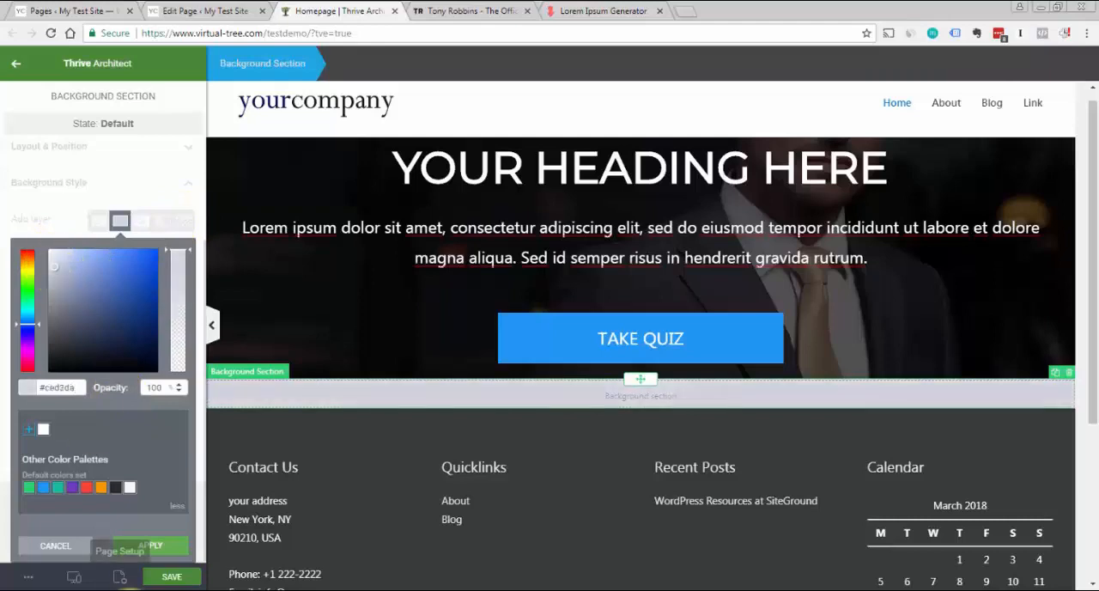
pyautogui.click(151, 547)
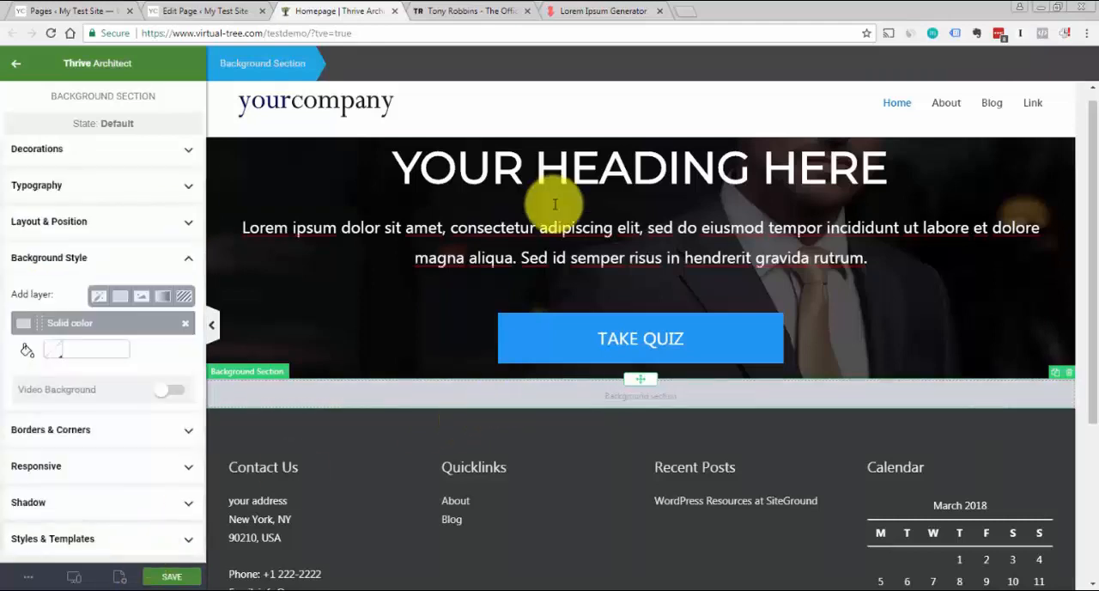
pyautogui.click(426, 6)
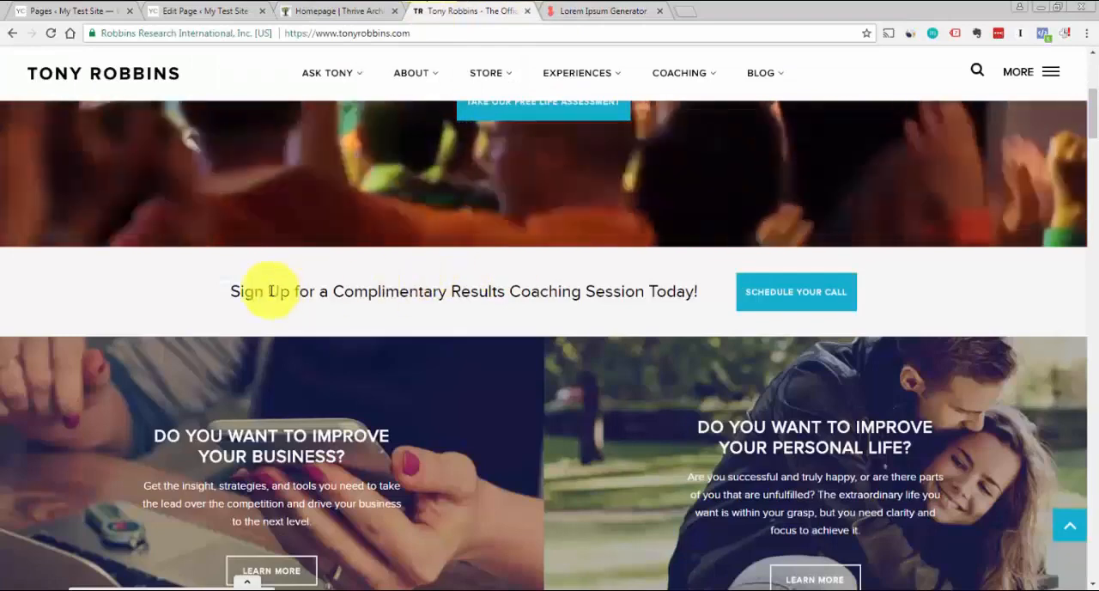
pyautogui.click(346, 12)
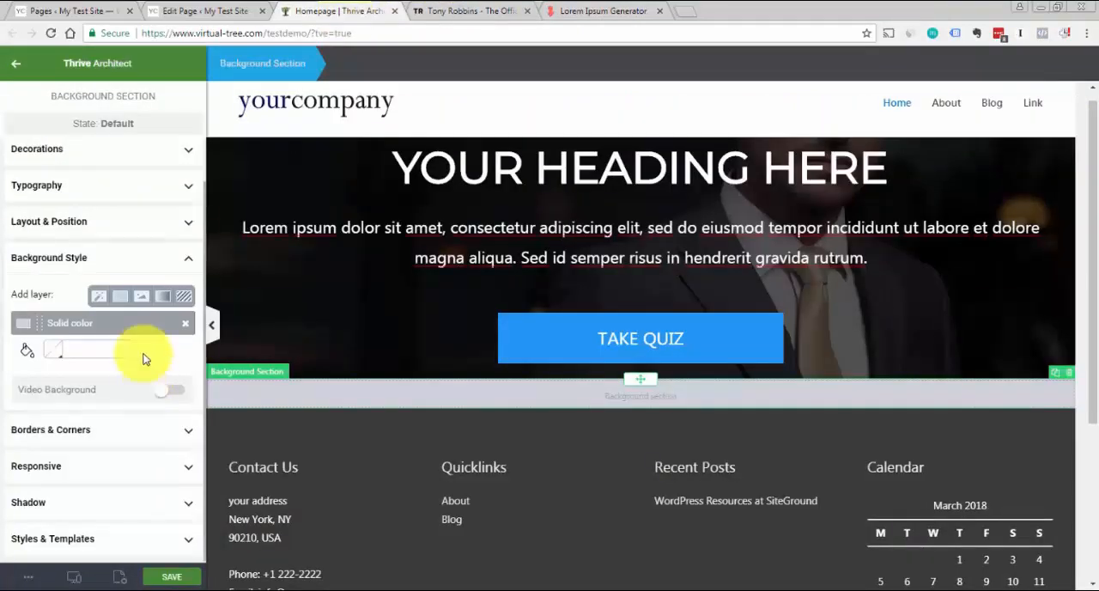
# Insert a Content Box into the grey section and set its content maximum width to about 1097 px
pyautogui.click(248, 129)
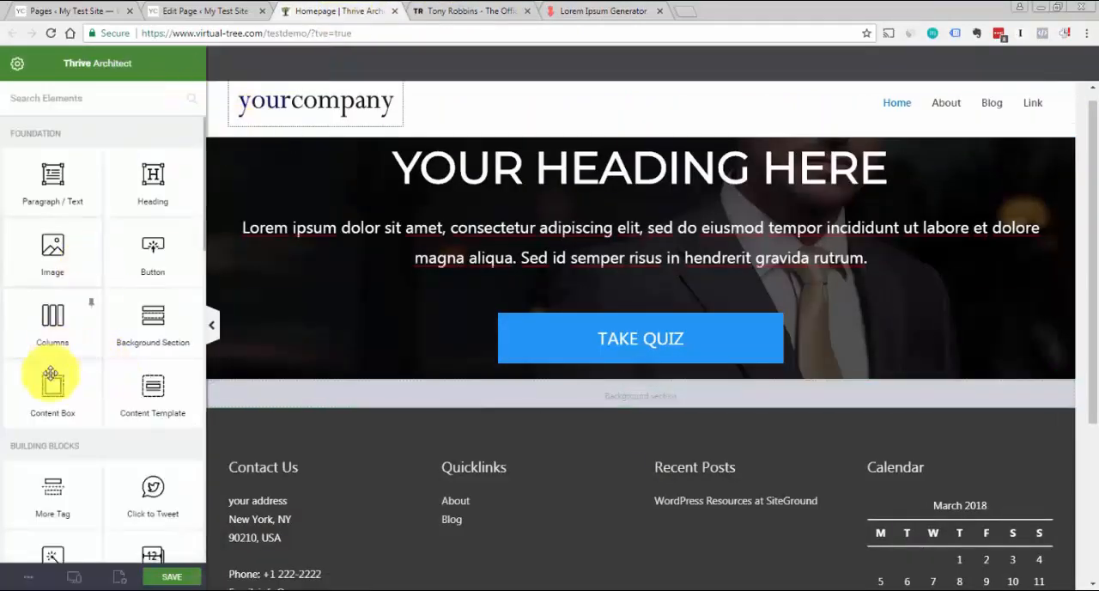
pyautogui.moveTo(48, 391); pyautogui.dragTo(573, 398)
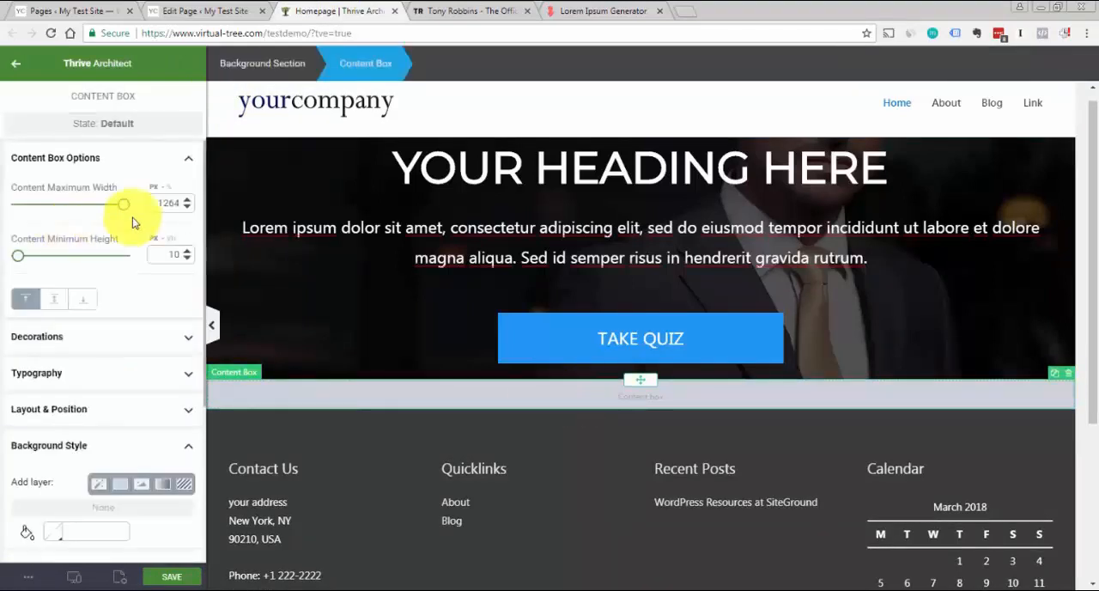
pyautogui.write('1200')
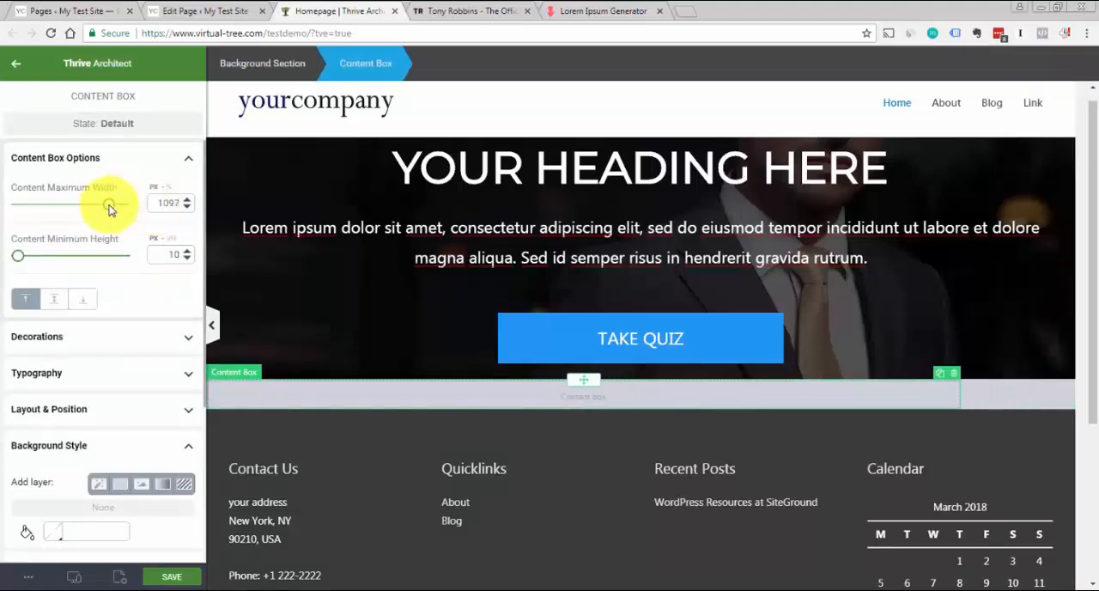
pyautogui.click(165, 162)
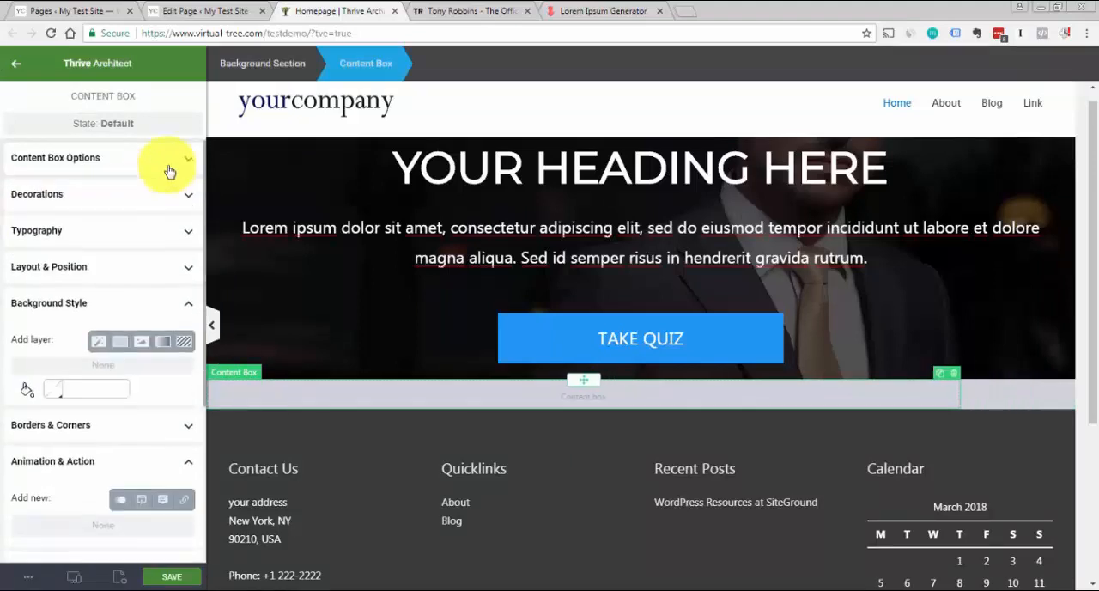
# Center the content box horizontally within the grey background section
pyautogui.click(135, 305)
pyautogui.click(132, 267)
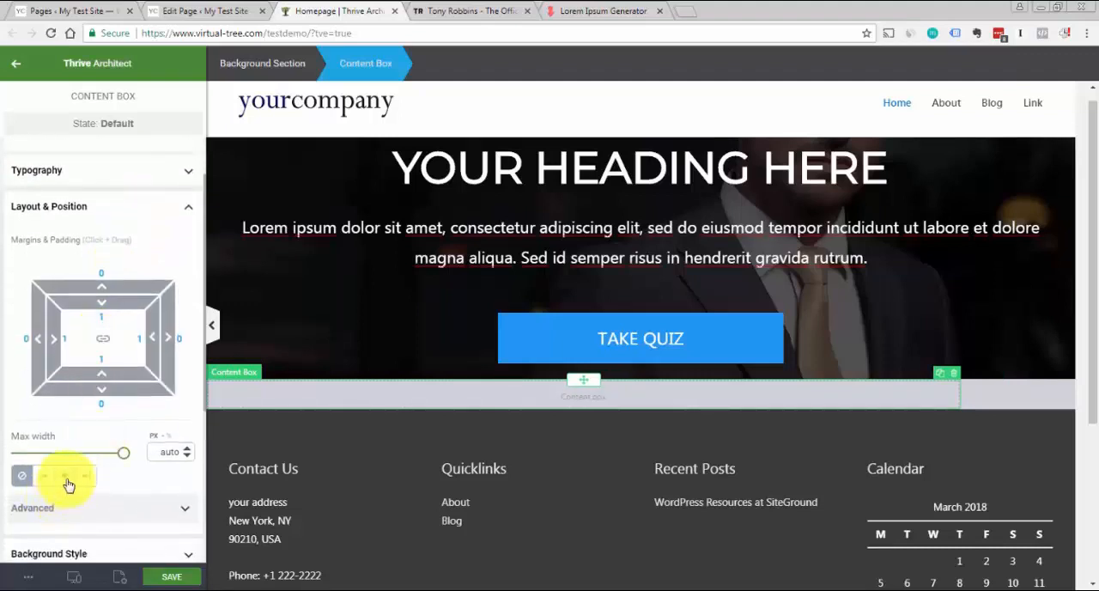
pyautogui.click(67, 477)
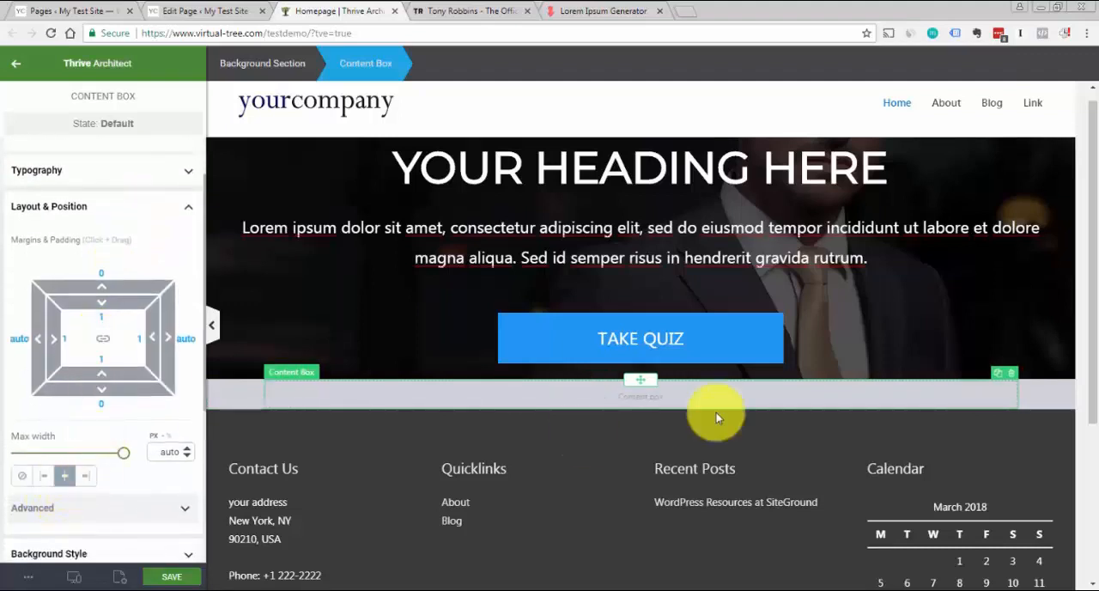
# Compare the grey section with the text and button arrangement of the sign-up strip on the Tony Robbins site
pyautogui.click(239, 396)
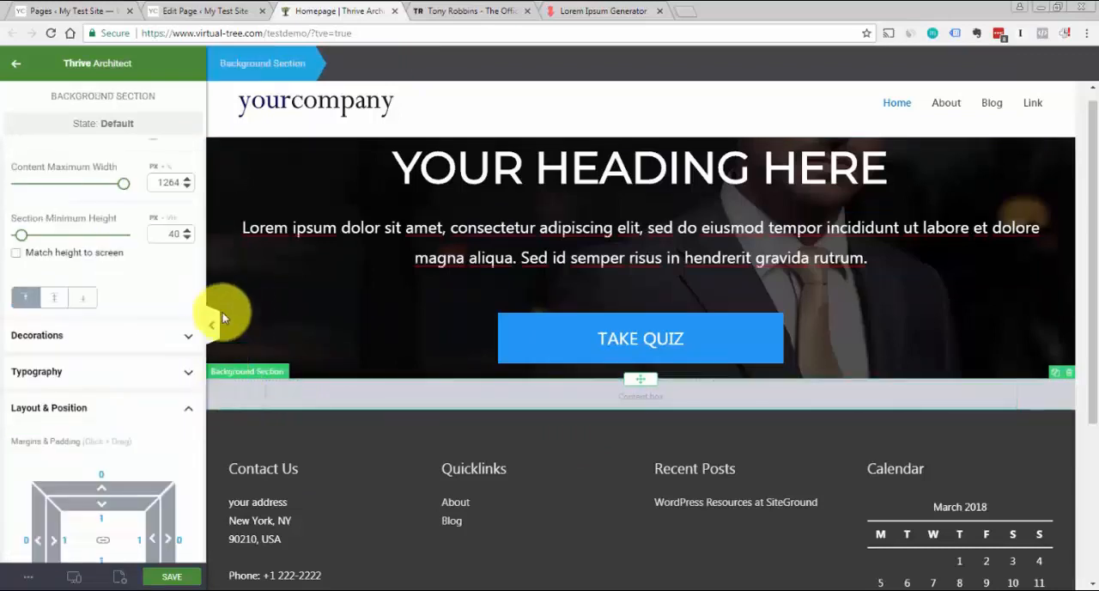
pyautogui.click(492, 10)
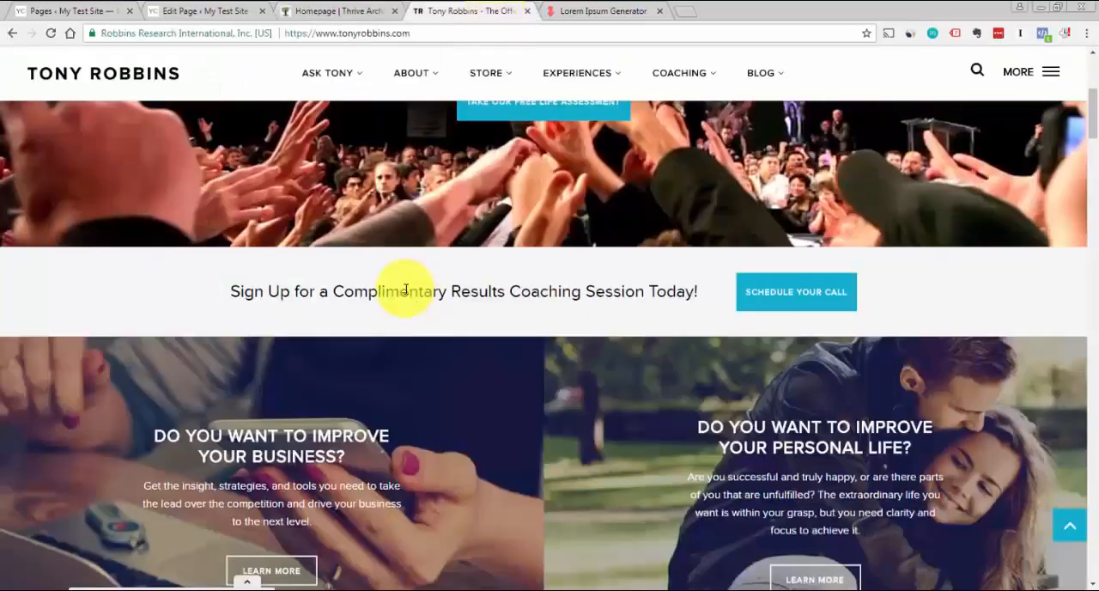
pyautogui.click(344, 7)
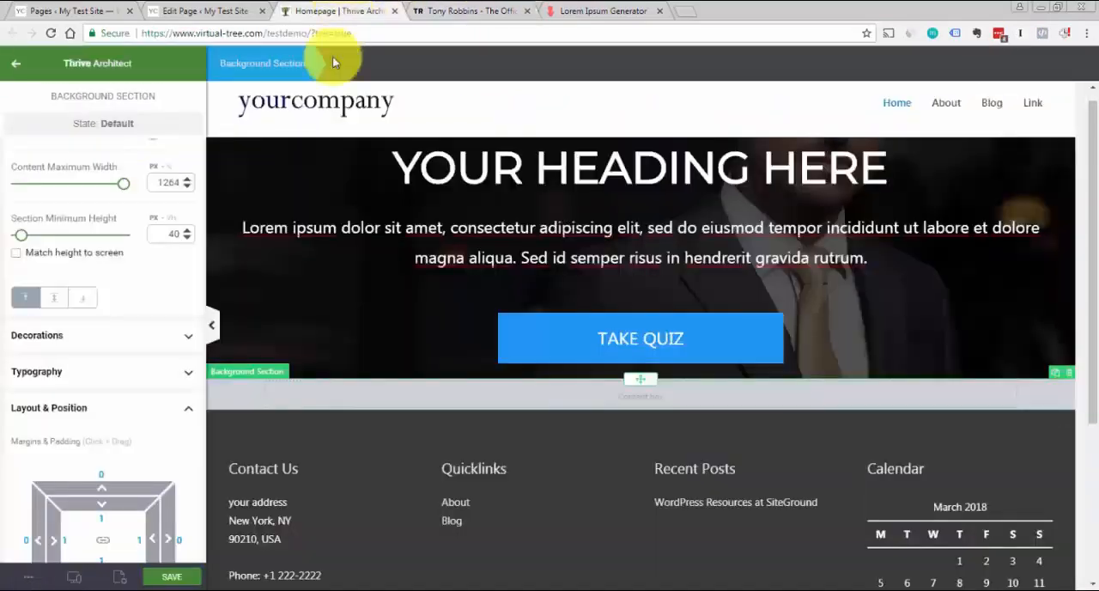
pyautogui.click(285, 125)
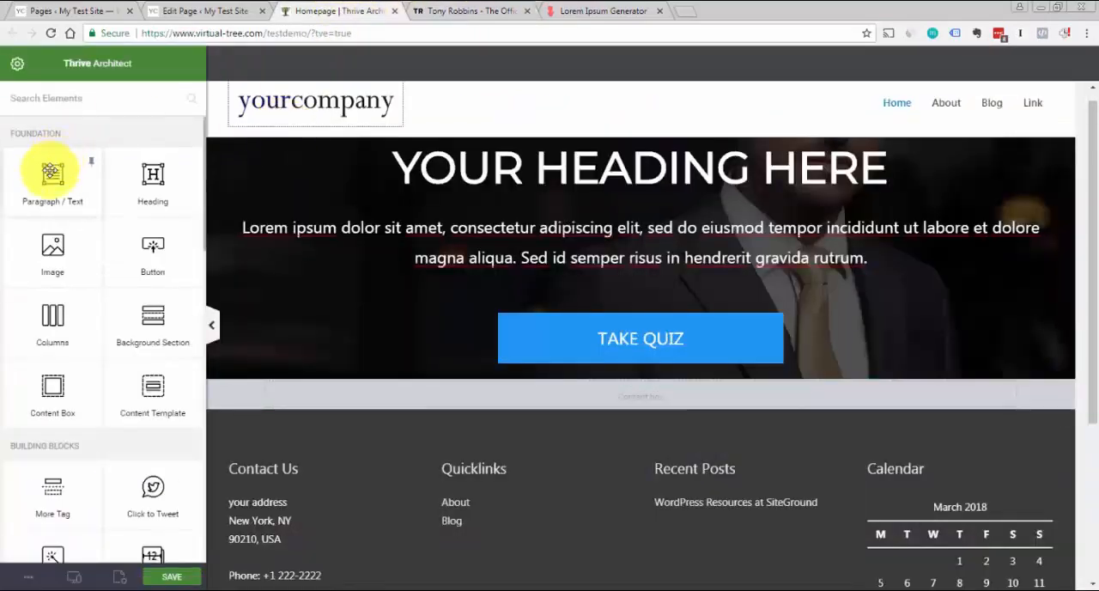
pyautogui.moveTo(52, 174)
pyautogui.mouseDown()
pyautogui.moveTo(344, 331)
pyautogui.moveTo(361, 389)
pyautogui.moveTo(398, 400)
pyautogui.moveTo(49, 192)
pyautogui.mouseUp()
pyautogui.click(456, 10)
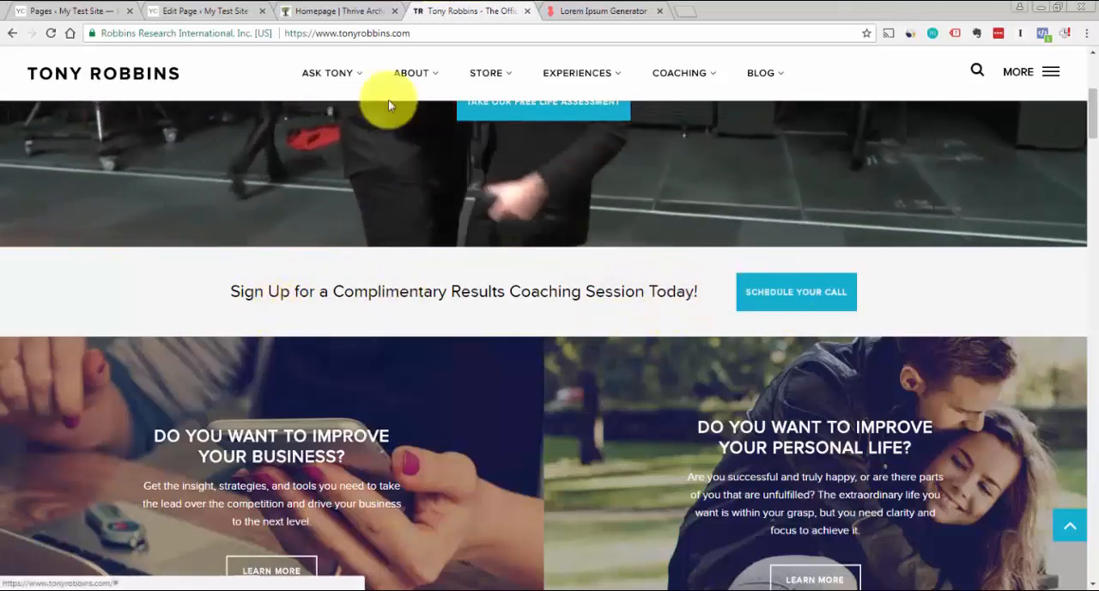
pyautogui.click(289, 11)
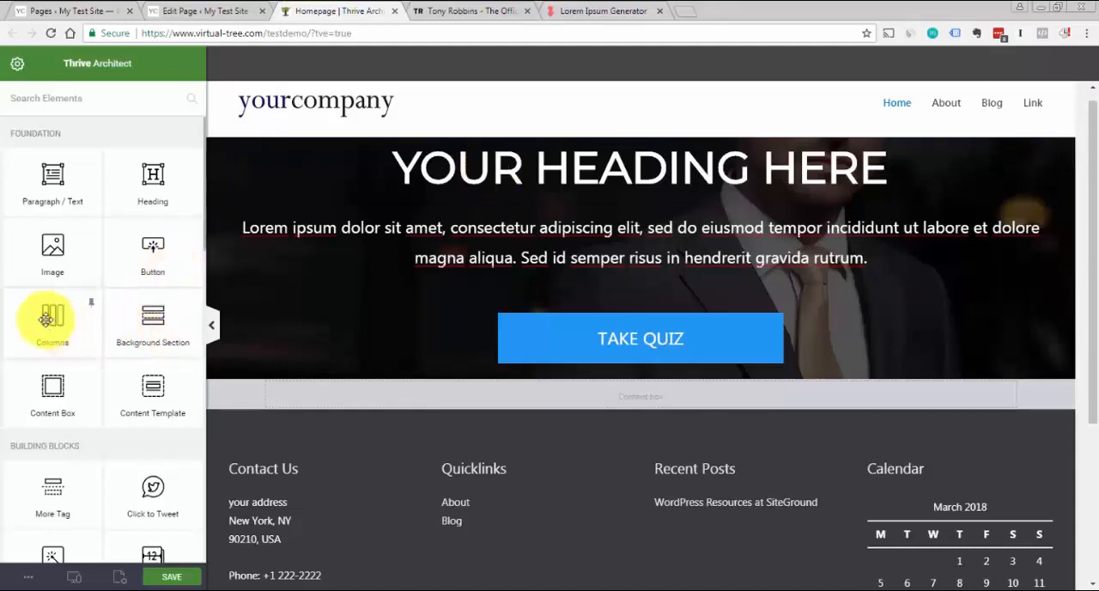
# Insert a Columns element into the content box with the two-column 2/3 and 1/3 layout
pyautogui.moveTo(59, 318); pyautogui.dragTo(587, 394)
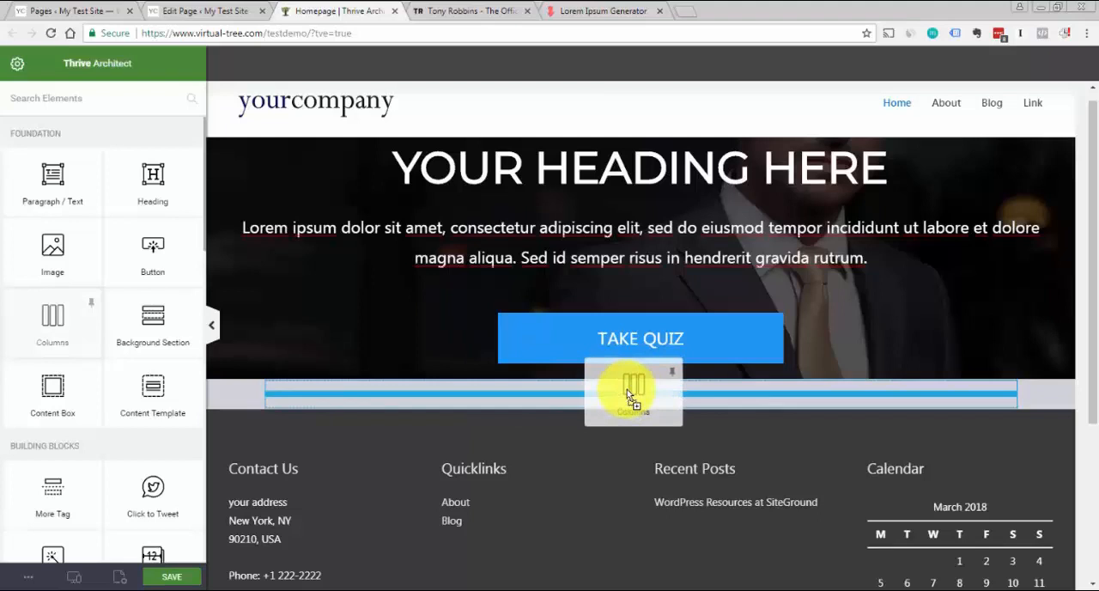
pyautogui.moveTo(627, 389); pyautogui.dragTo(627, 389)
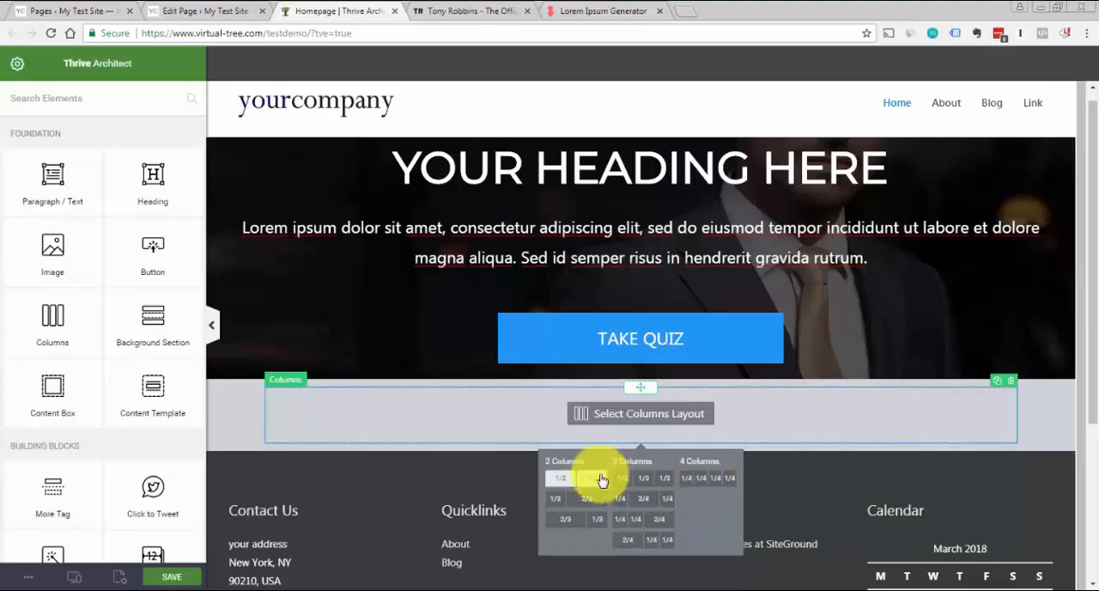
pyautogui.click(580, 525)
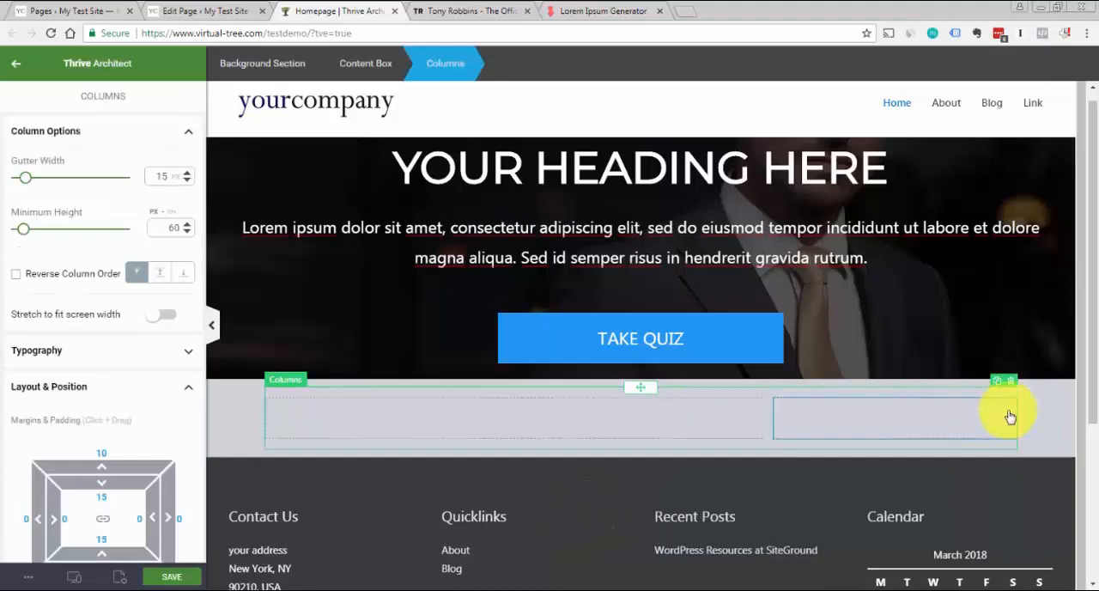
pyautogui.click(1061, 420)
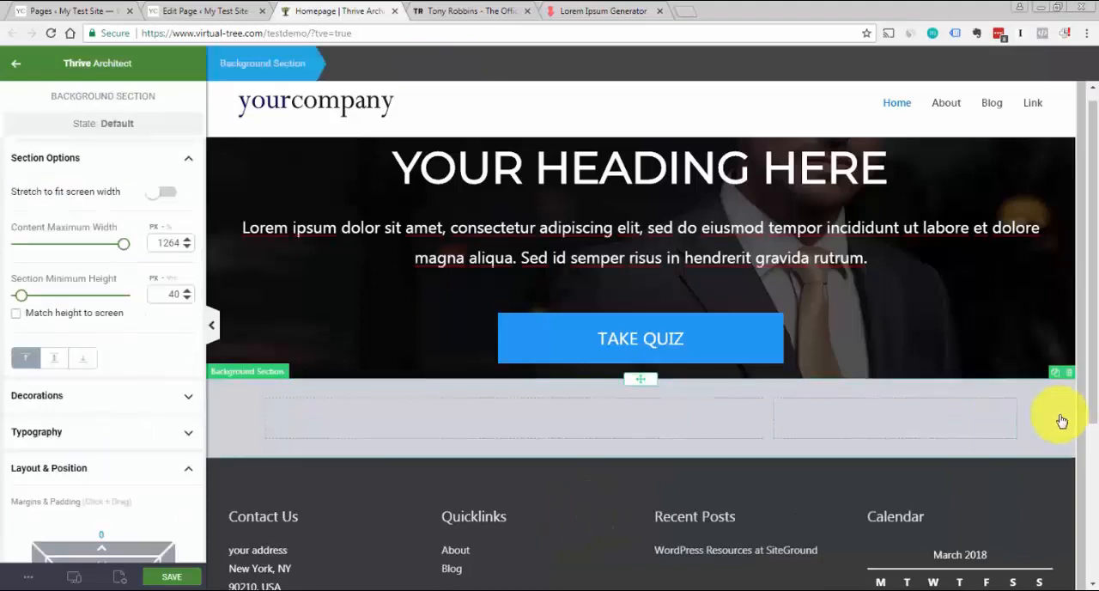
# Add a Paragraph / Text element to the 2/3 column with the text "Sign up for our report"
pyautogui.click(296, 131)
pyautogui.moveTo(70, 157); pyautogui.dragTo(504, 415)
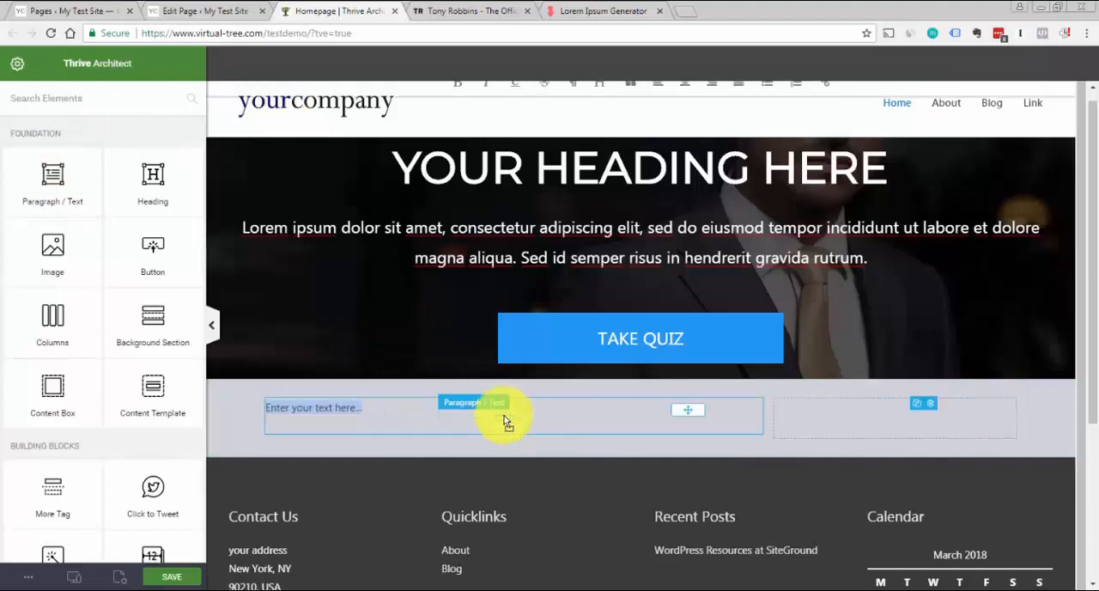
pyautogui.write('Si')
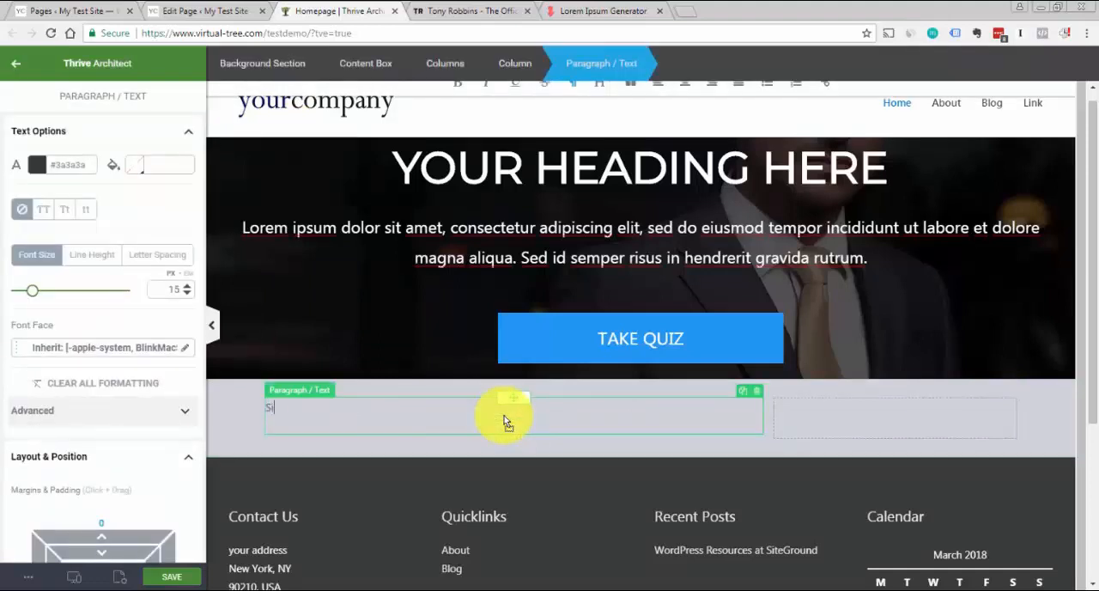
pyautogui.write('gn up for our report')
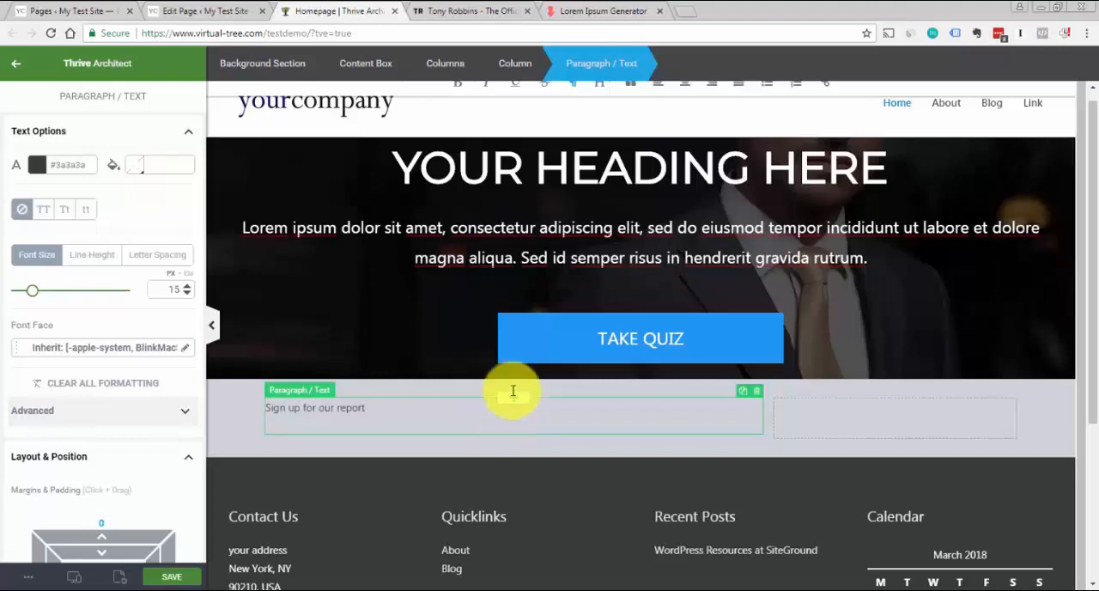
# Center-align the "Sign up for our report" text and set its font size to 37 px
pyautogui.scroll(1, 1092, 113)
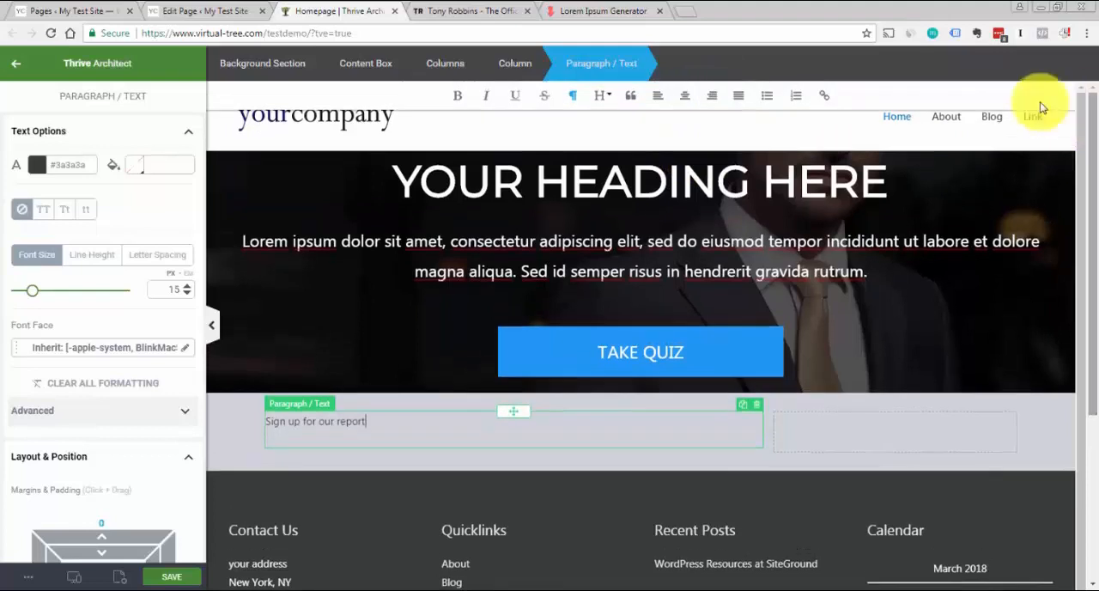
pyautogui.click(686, 97)
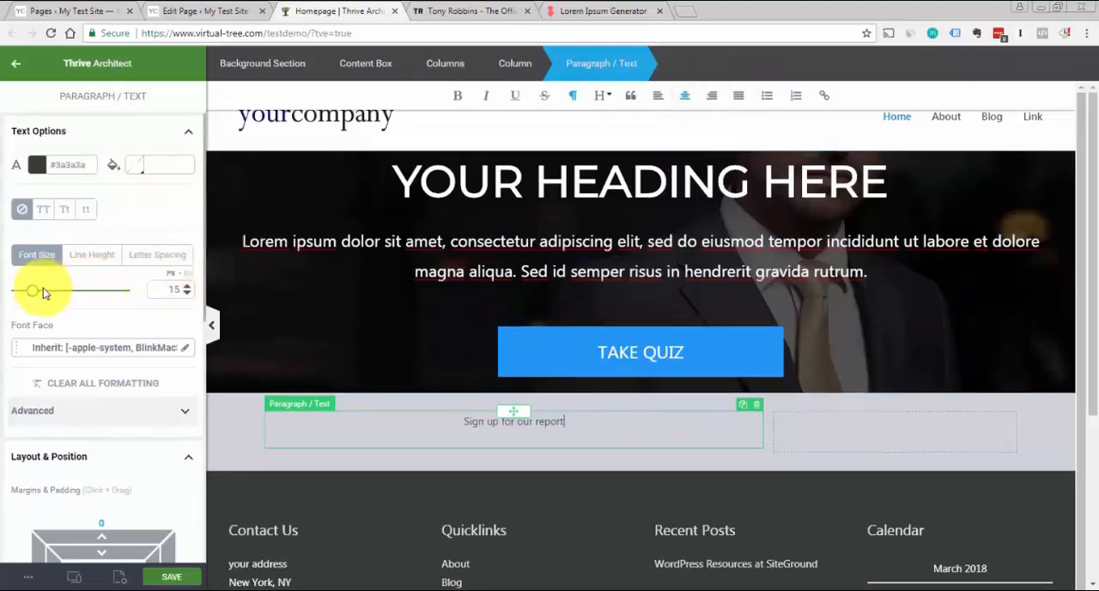
pyautogui.moveTo(32, 294); pyautogui.dragTo(56, 290)
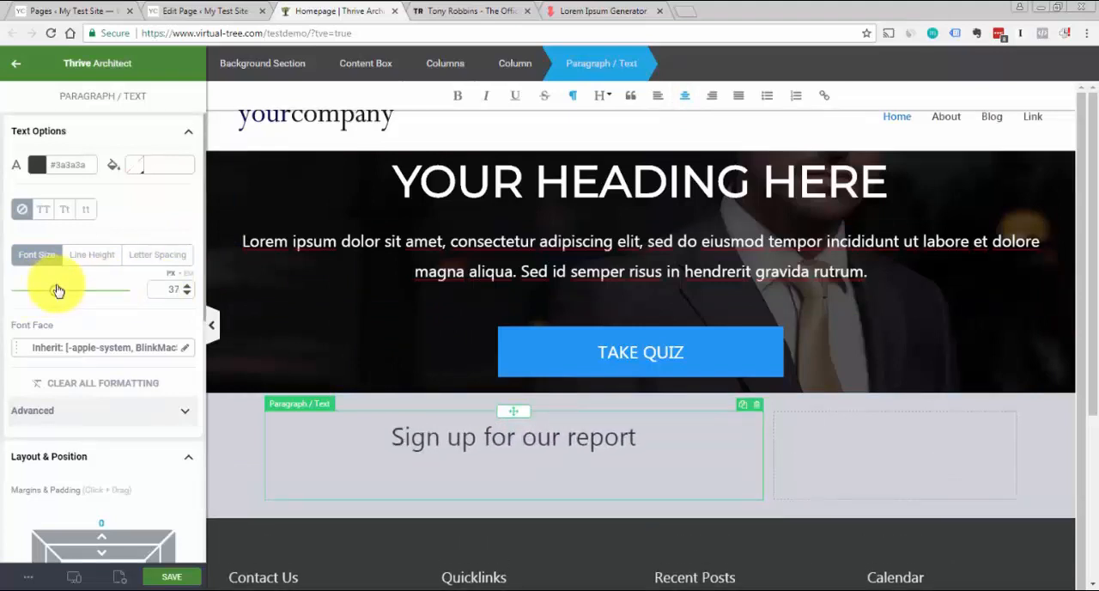
# Center the "Sign up for our report" paragraph element within its column and return to its text options
pyautogui.click(177, 129)
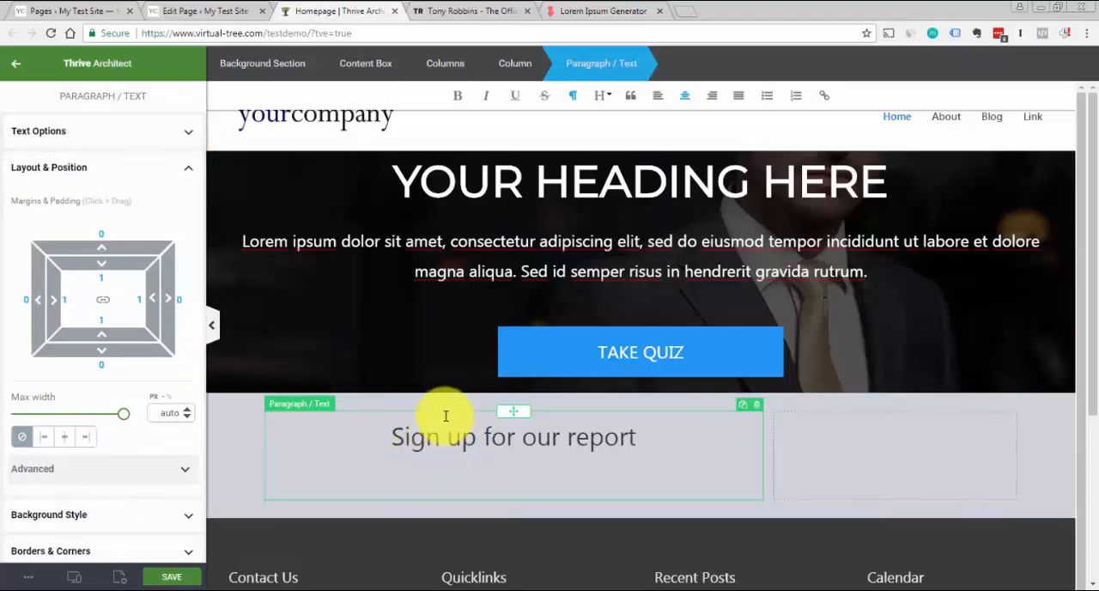
pyautogui.click(66, 438)
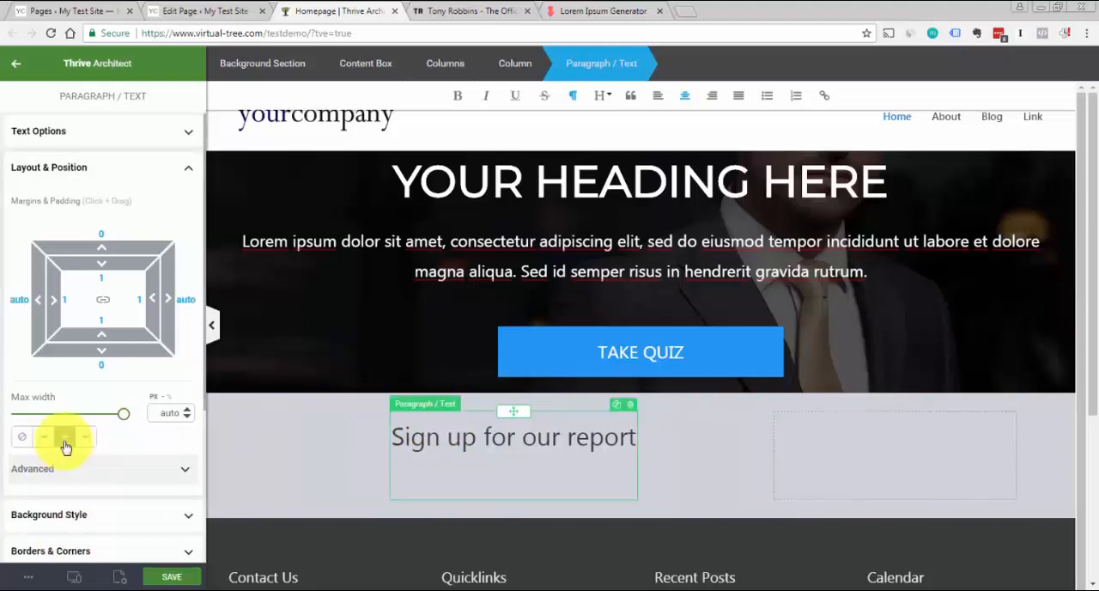
pyautogui.click(189, 184)
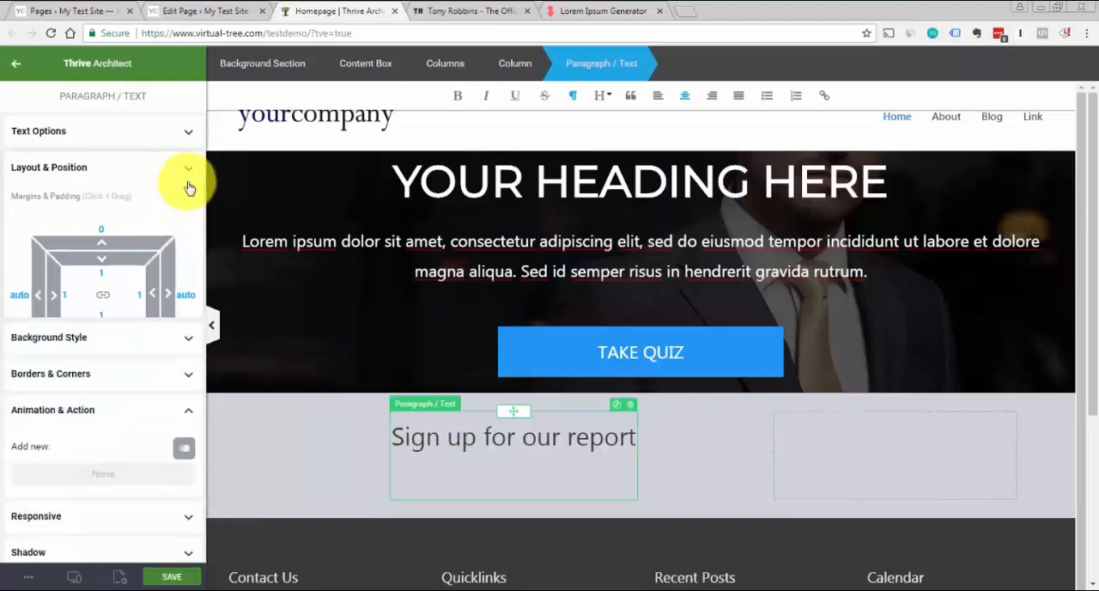
pyautogui.click(194, 130)
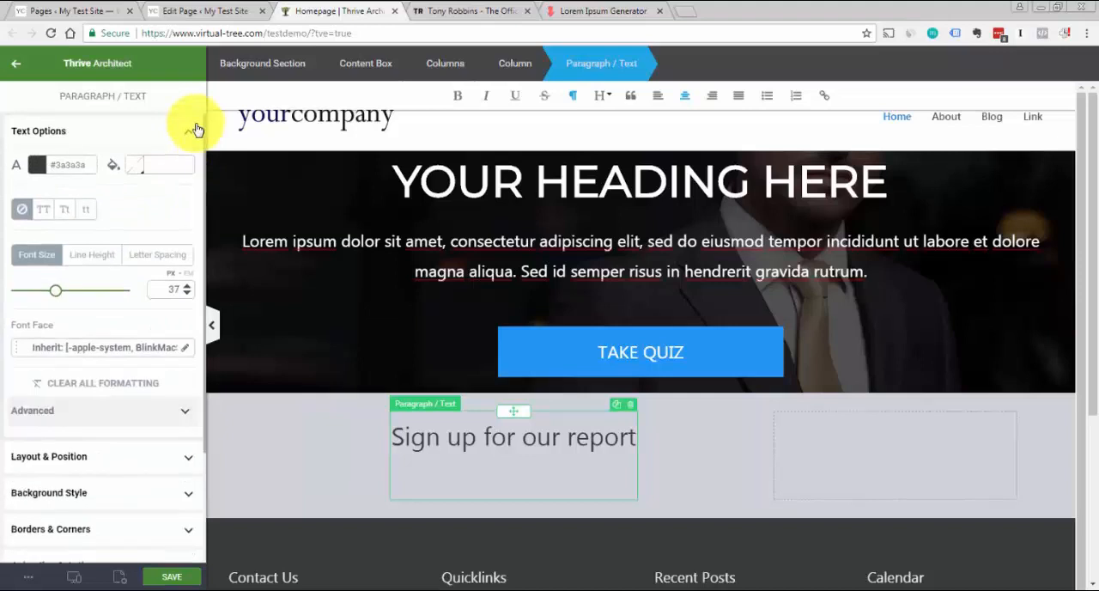
pyautogui.click(330, 419)
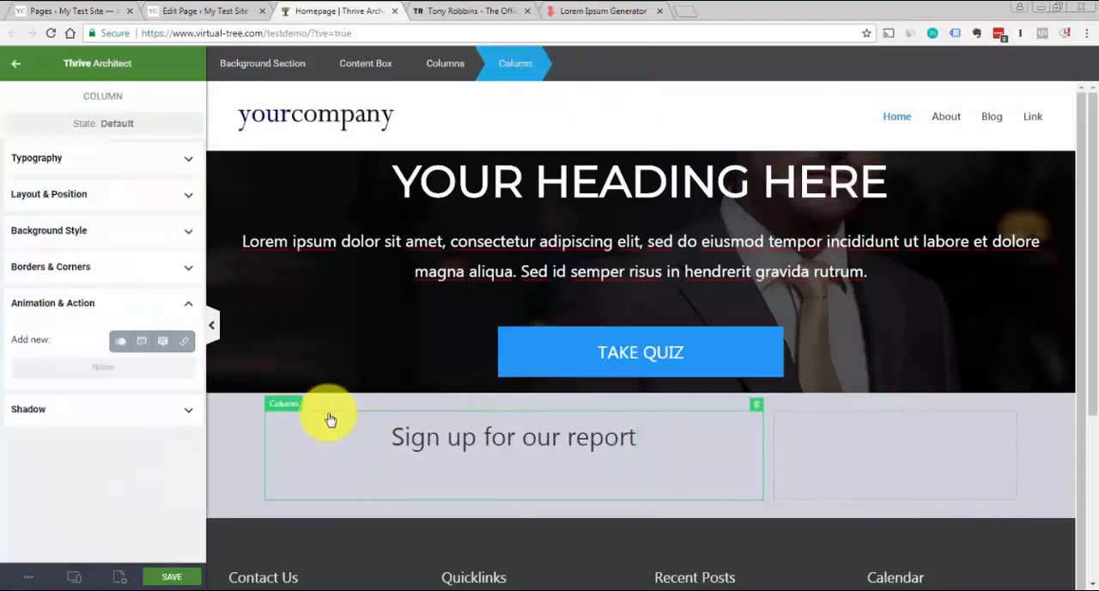
pyautogui.click(175, 168)
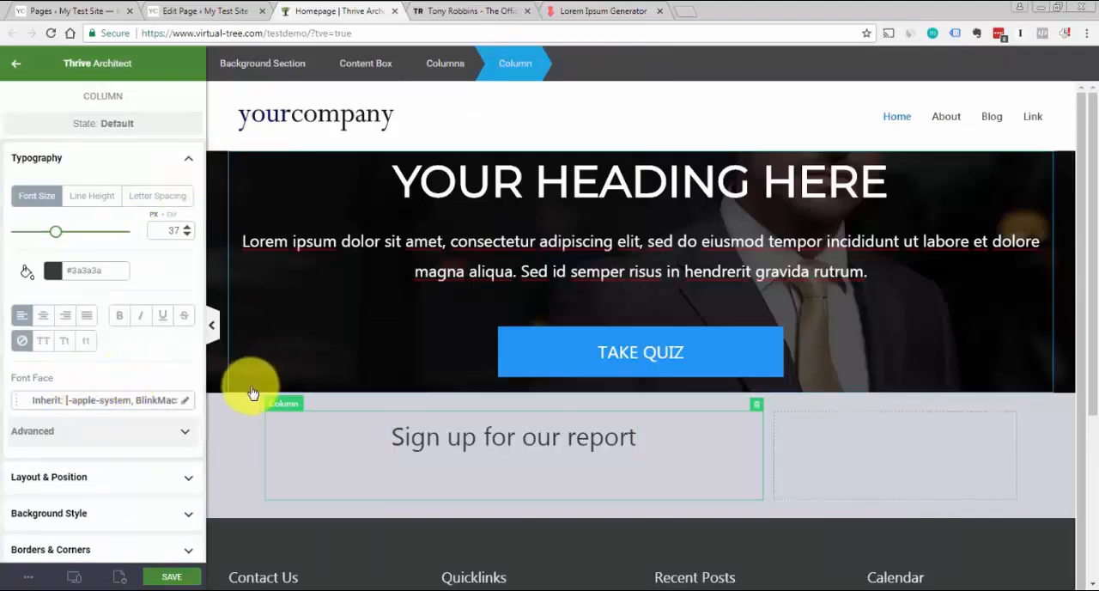
pyautogui.click(243, 431)
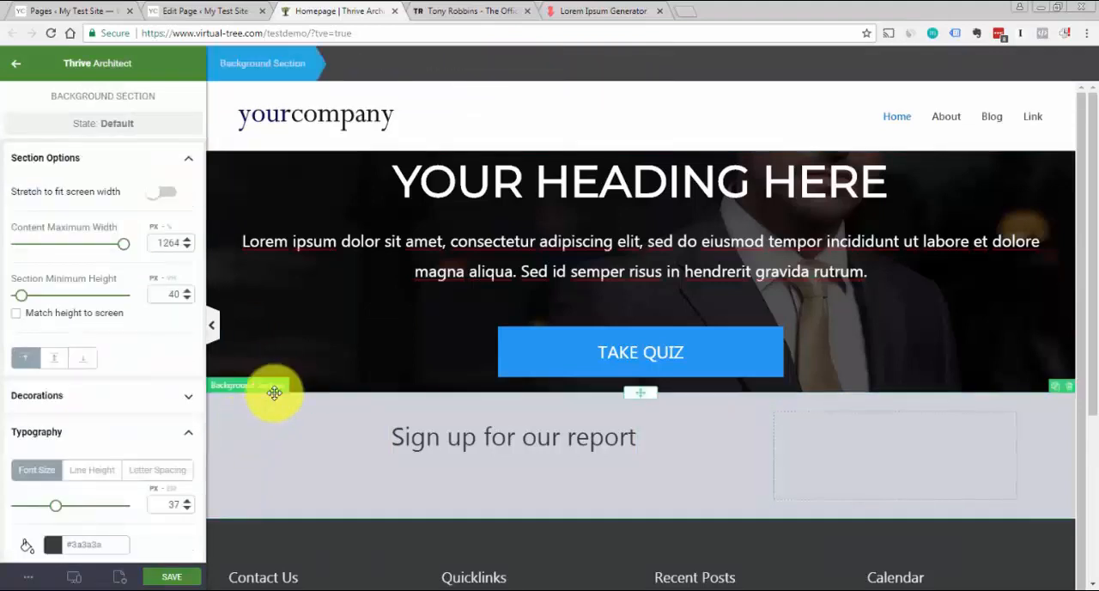
pyautogui.click(357, 441)
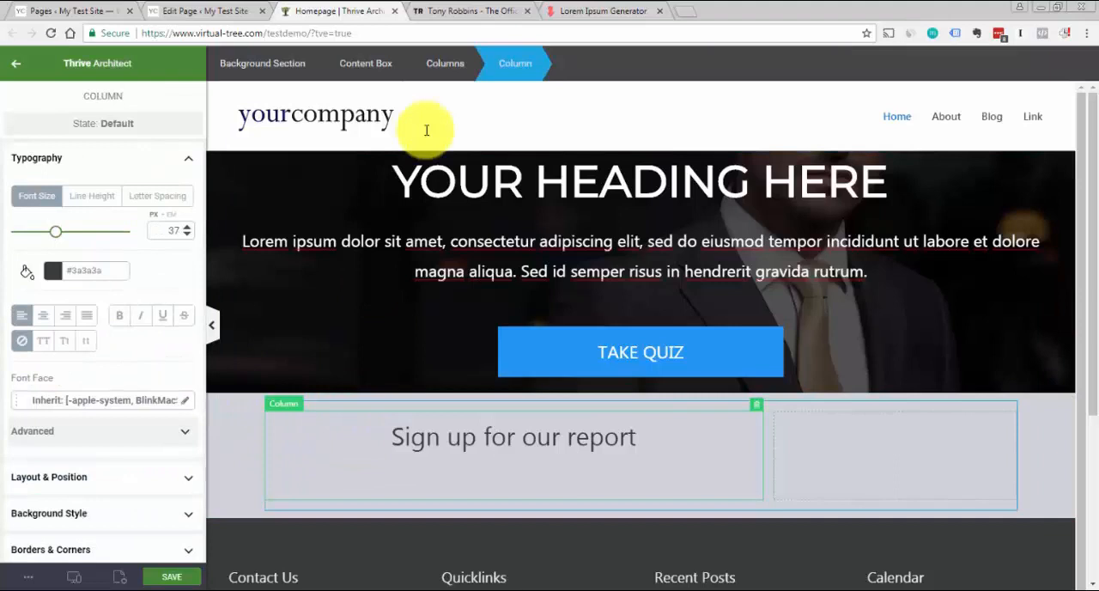
pyautogui.click(446, 65)
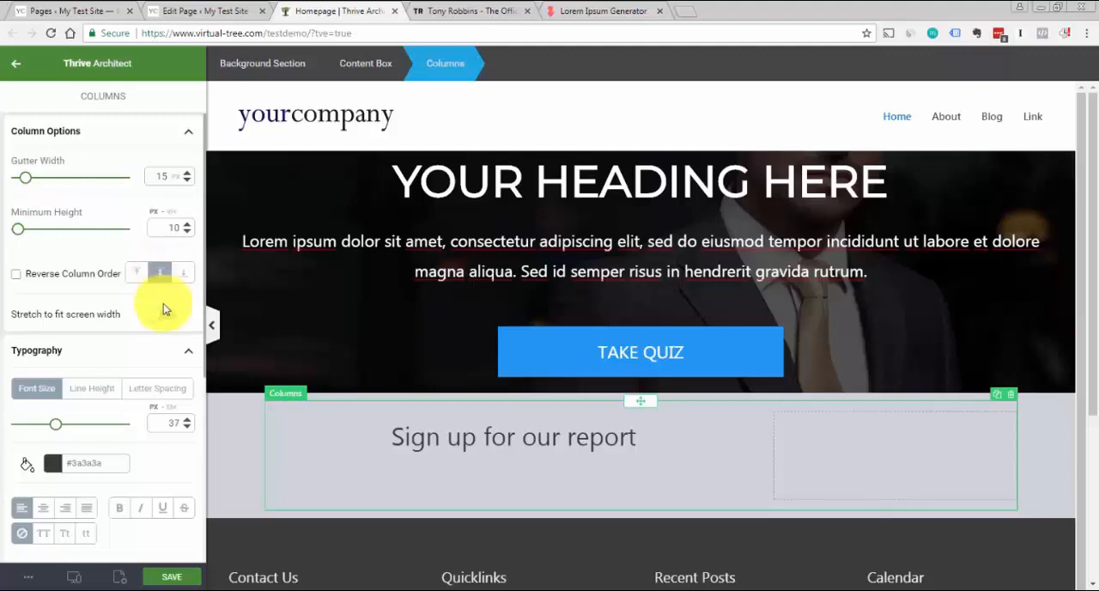
pyautogui.click(246, 431)
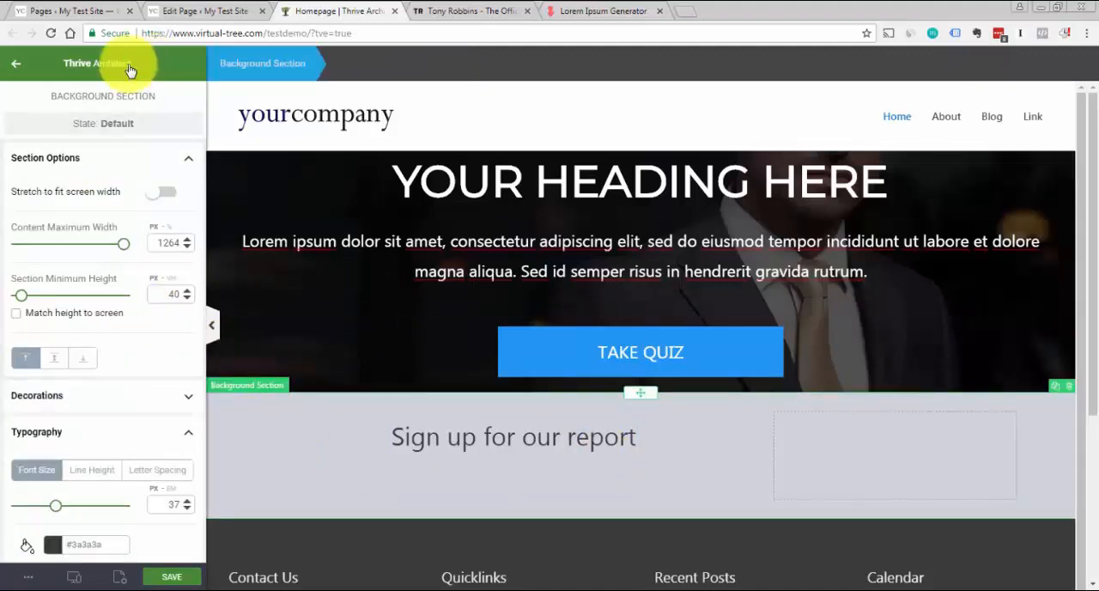
# Add a Button element to the empty 1/3 column of the sign-up strip and set its size to M
pyautogui.click(26, 78)
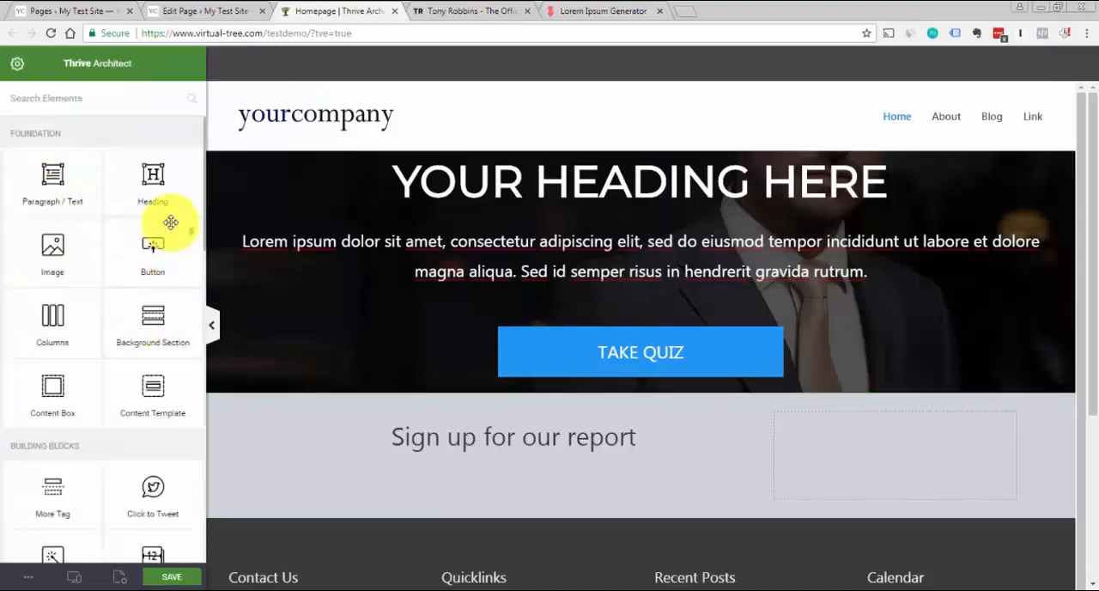
pyautogui.moveTo(152, 248); pyautogui.dragTo(856, 443)
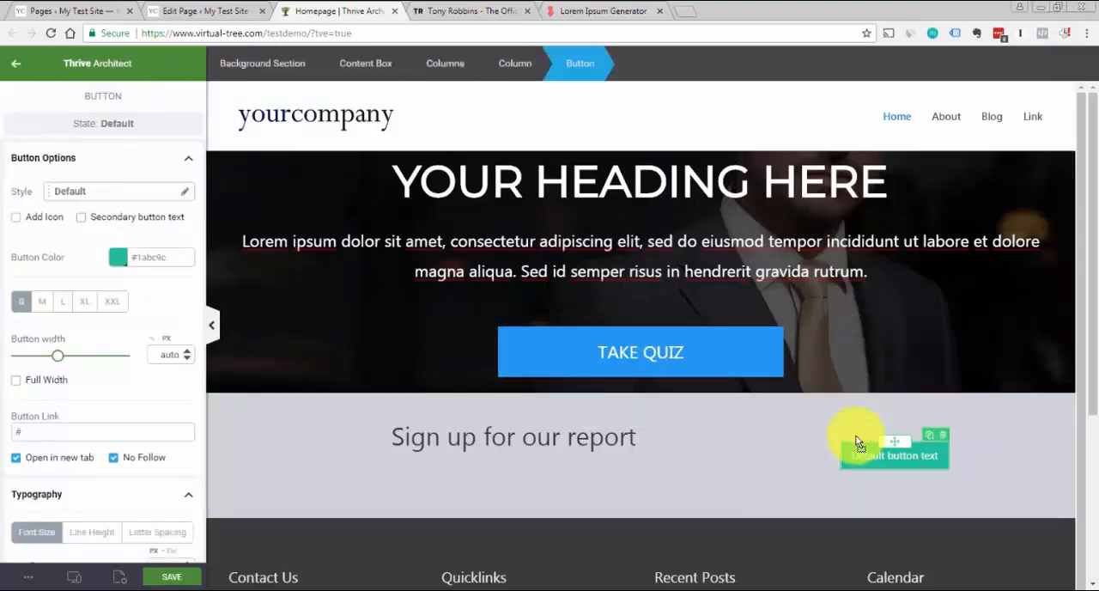
pyautogui.click(45, 304)
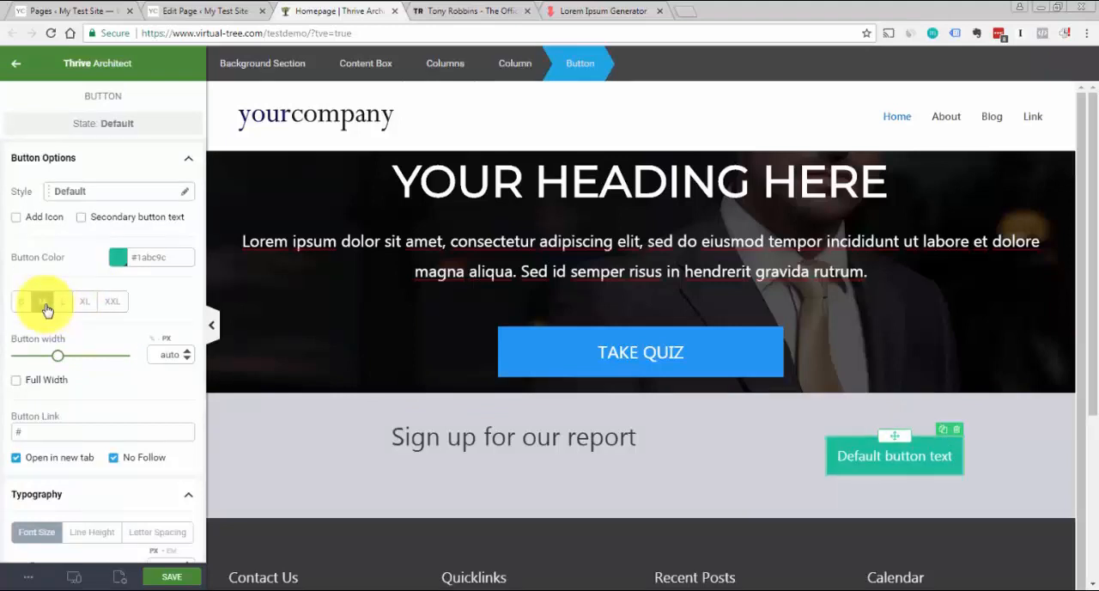
# Set the new button's colour to the blue #2196f3 from the default colour set
pyautogui.click(117, 261)
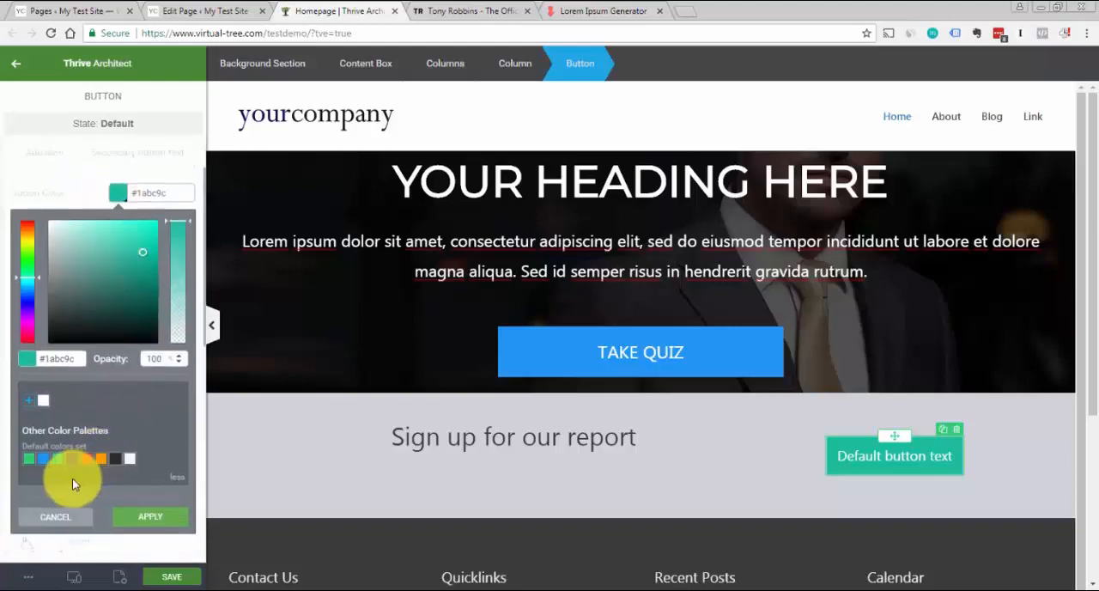
pyautogui.click(43, 461)
pyautogui.click(157, 517)
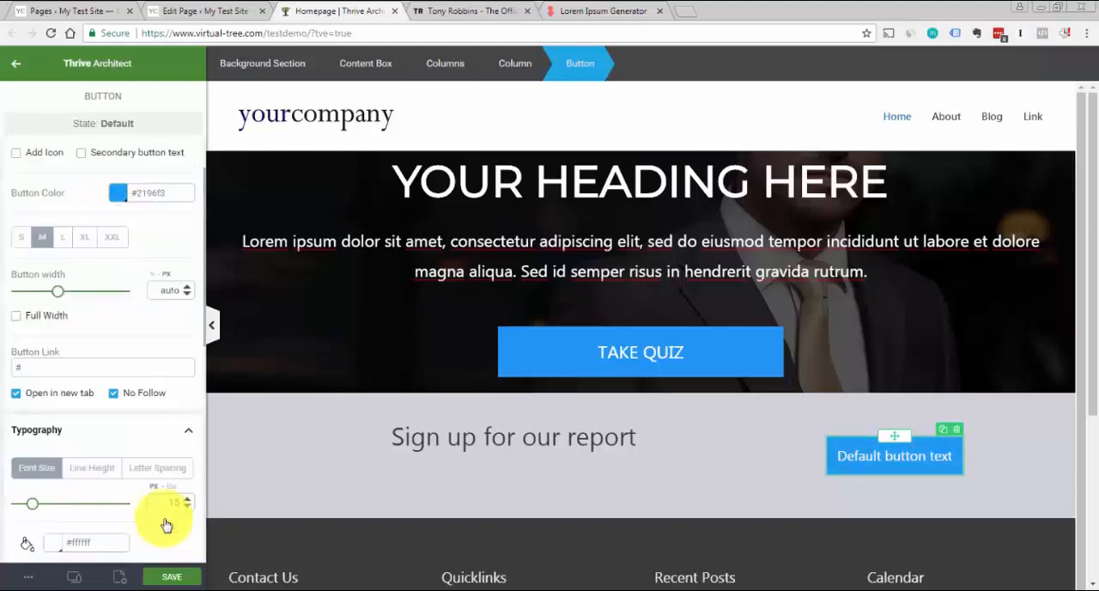
# Replace the new button's label with "SCHEDULE A CALL", following the button wording on Tony Robbins' site
pyautogui.click(471, 12)
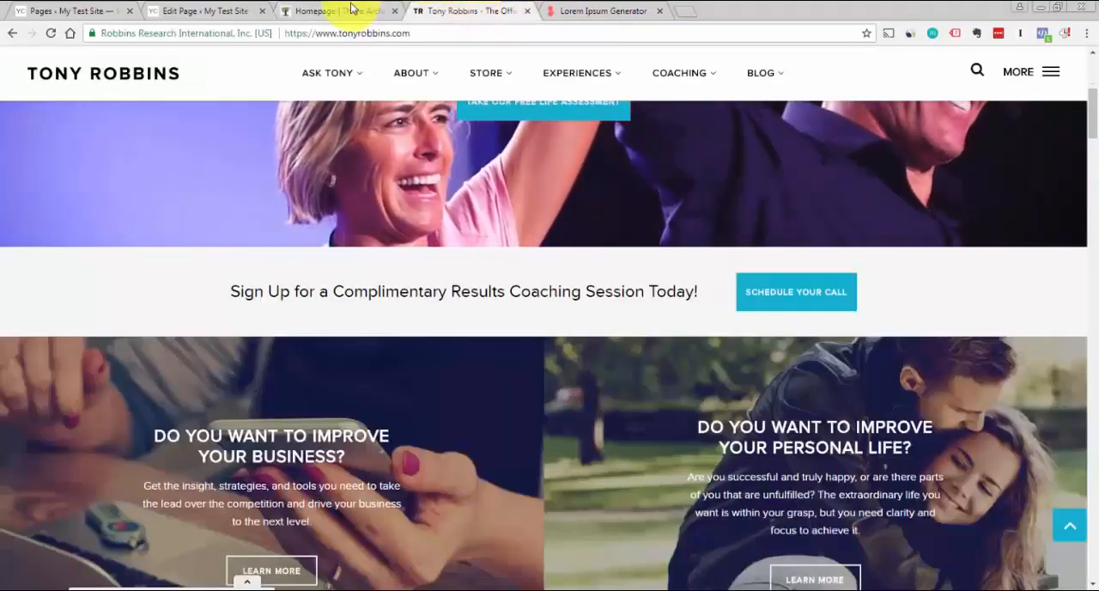
pyautogui.click(335, 11)
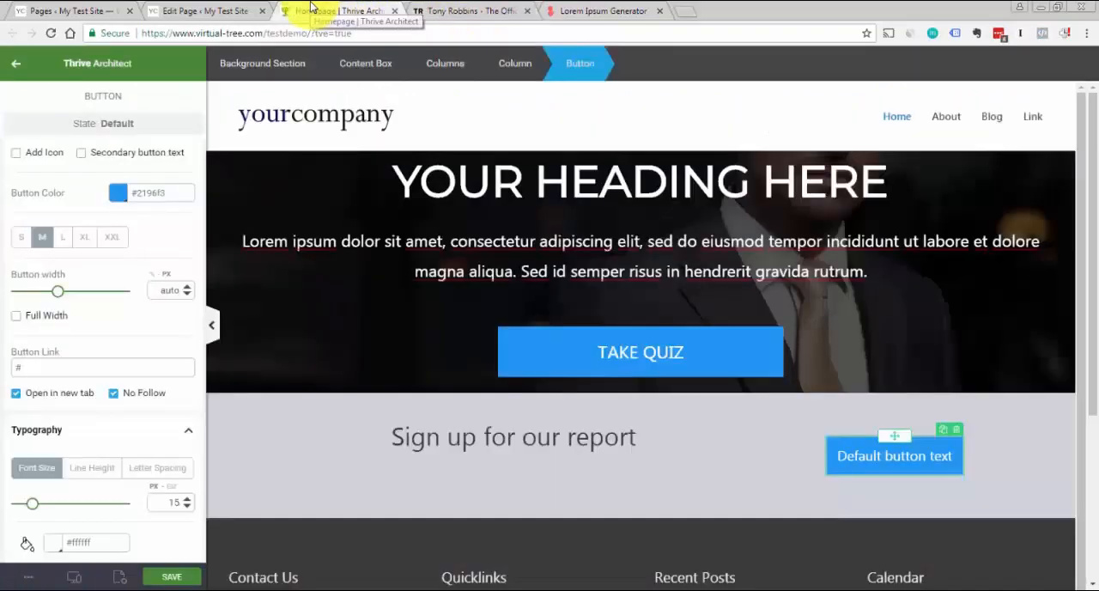
pyautogui.click(867, 454)
pyautogui.hotkey('ctrl', 'a')
pyautogui.press('capslock')
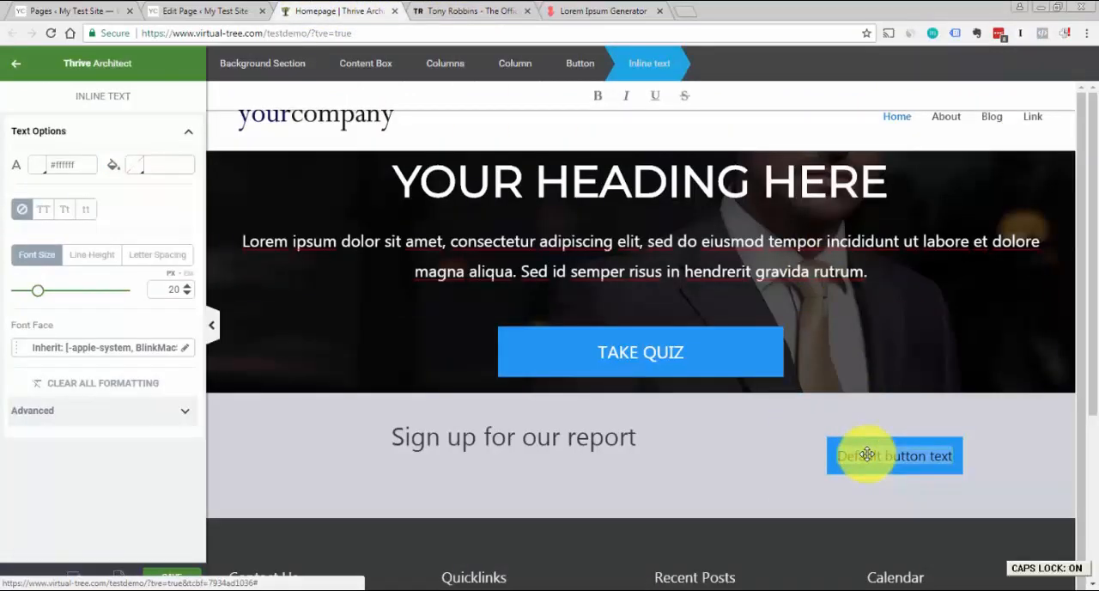
pyautogui.write('SCHEDULE A CALL')
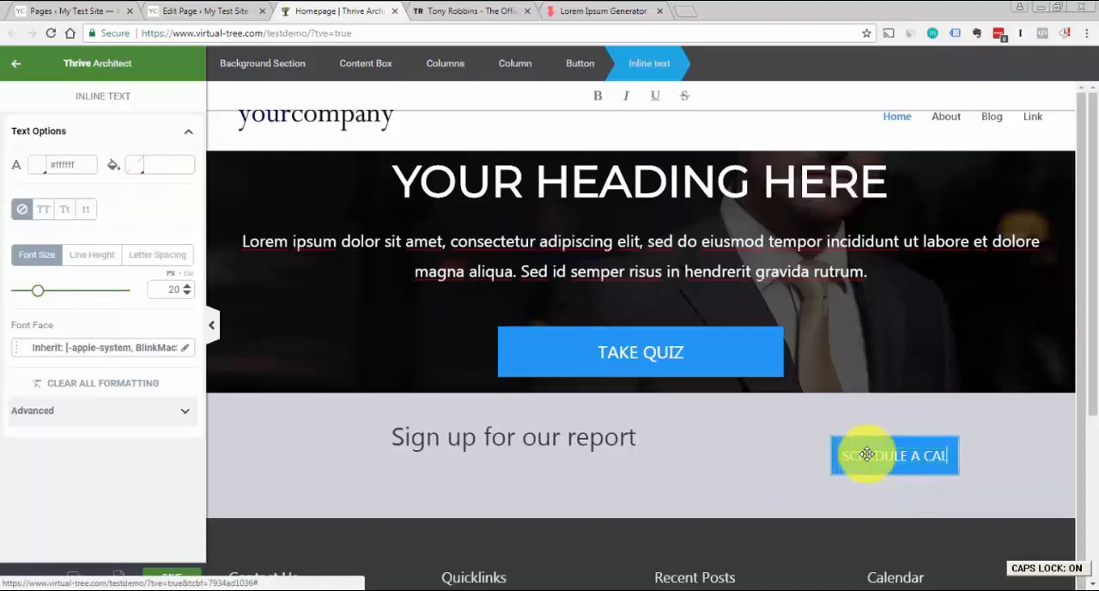
pyautogui.press('capslock')
pyautogui.click(1011, 458)
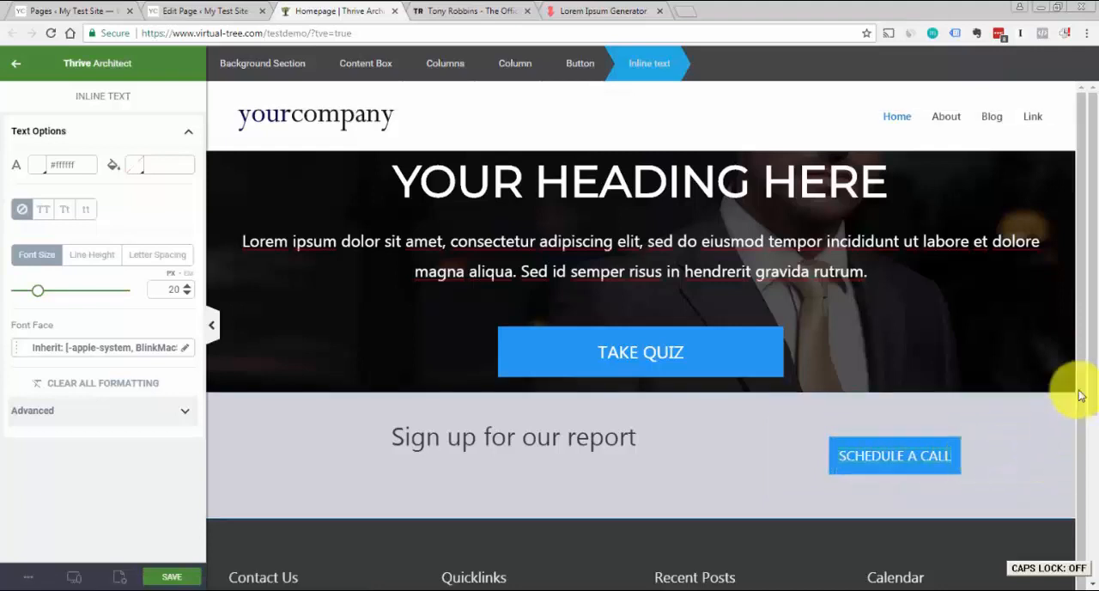
# Save the Homepage with the finished sign-up strip
pyautogui.click(1071, 385)
pyautogui.scroll(-1, 1077, 412)
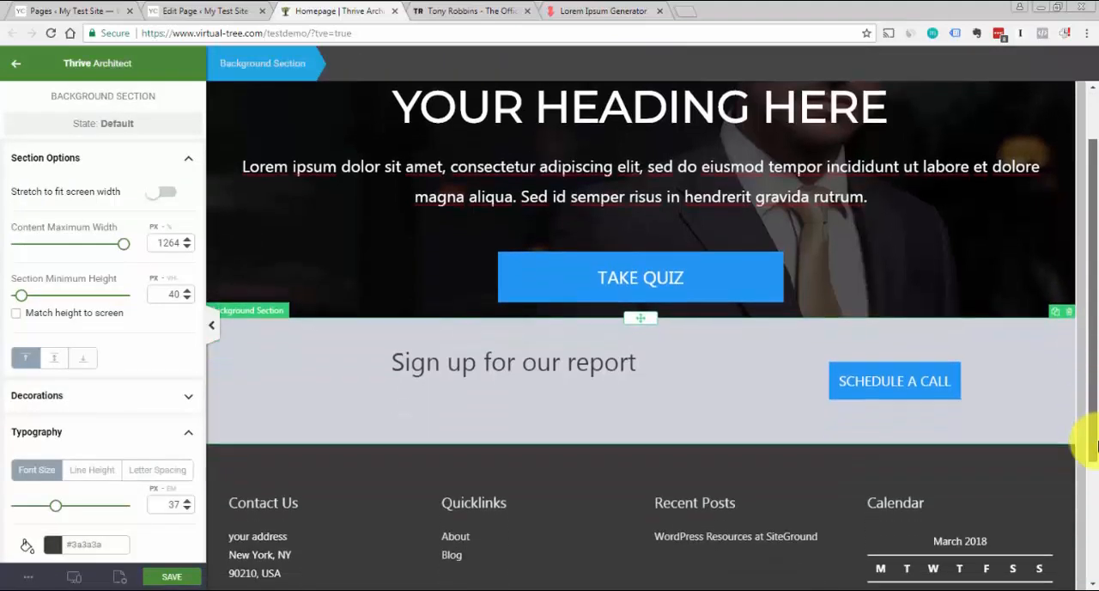
pyautogui.click(176, 582)
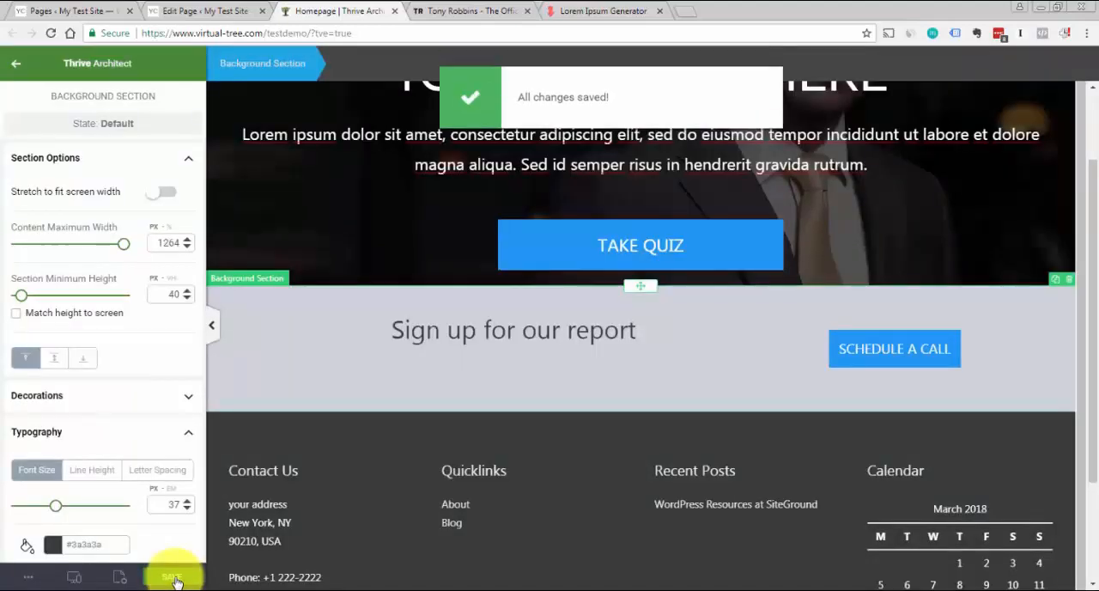
# Insert a Columns element with the 1/2 and 1/2 layout below the sign-up columns, modelled on the two-panel section of Tony Robbins' site
pyautogui.click(431, 11)
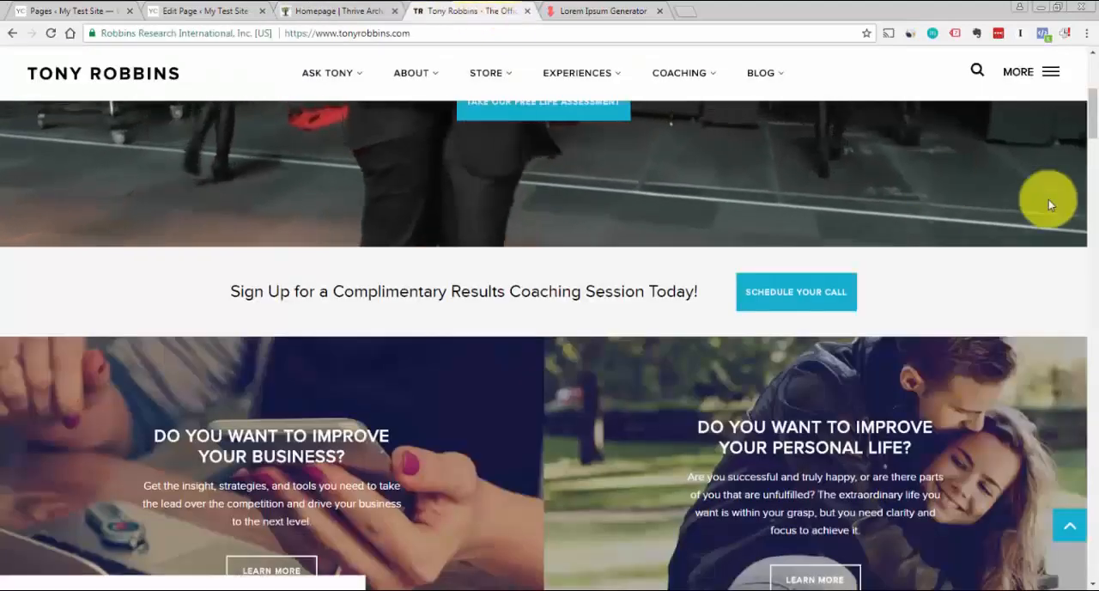
pyautogui.scroll(-3, 1094, 112)
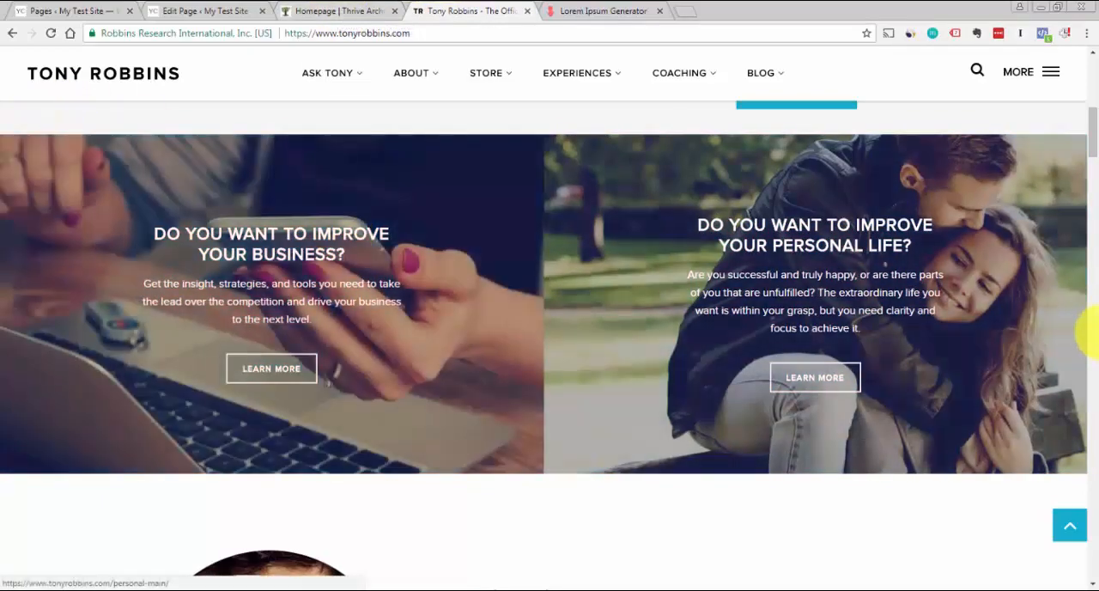
pyautogui.click(355, 8)
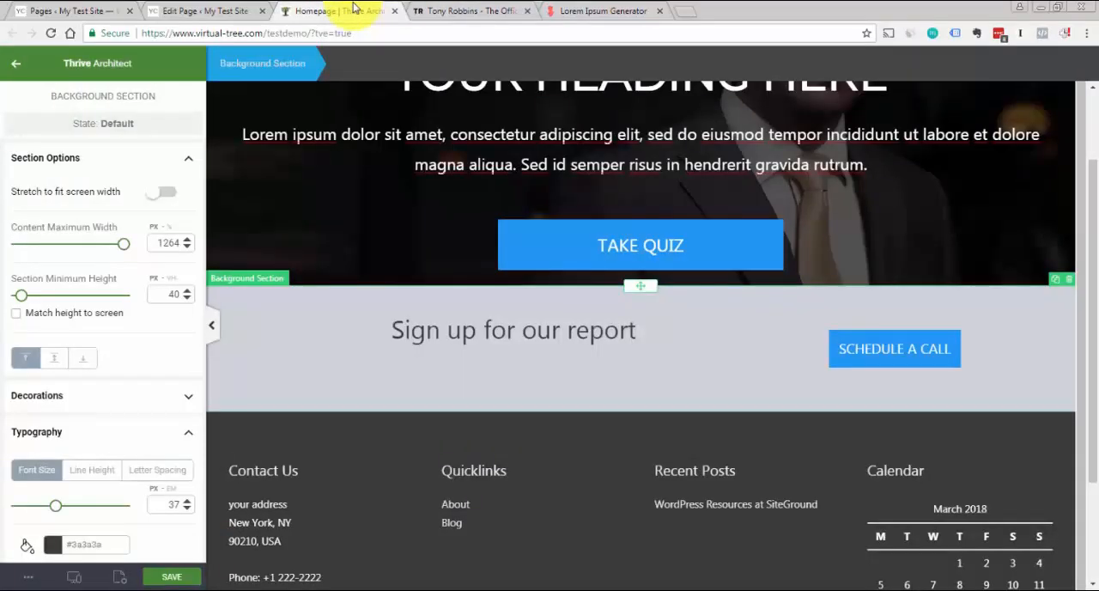
pyautogui.click(464, 10)
pyautogui.click(335, 8)
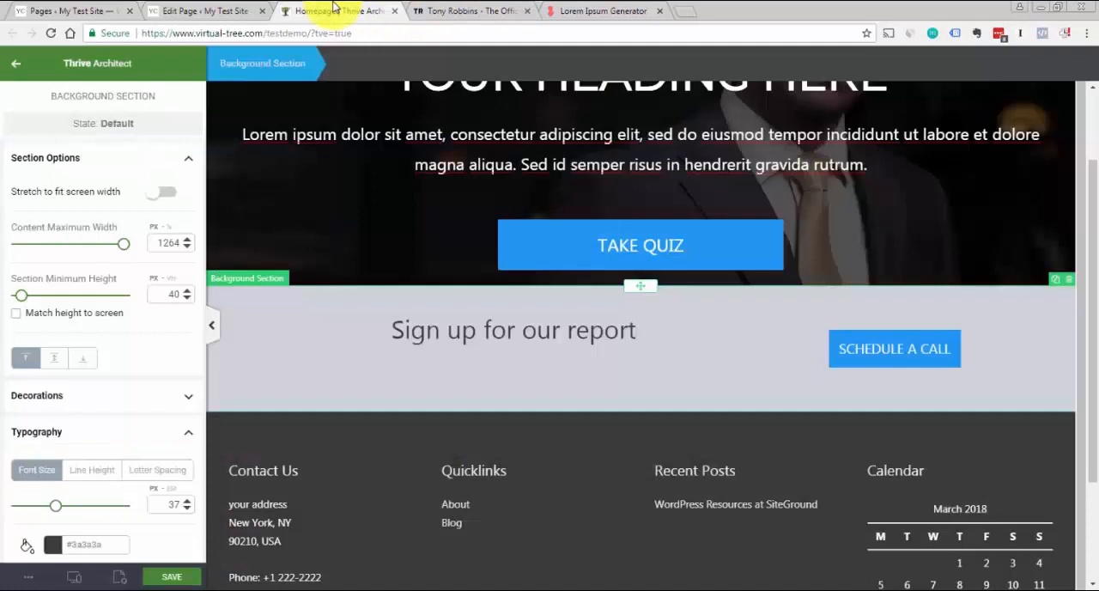
pyautogui.click(12, 69)
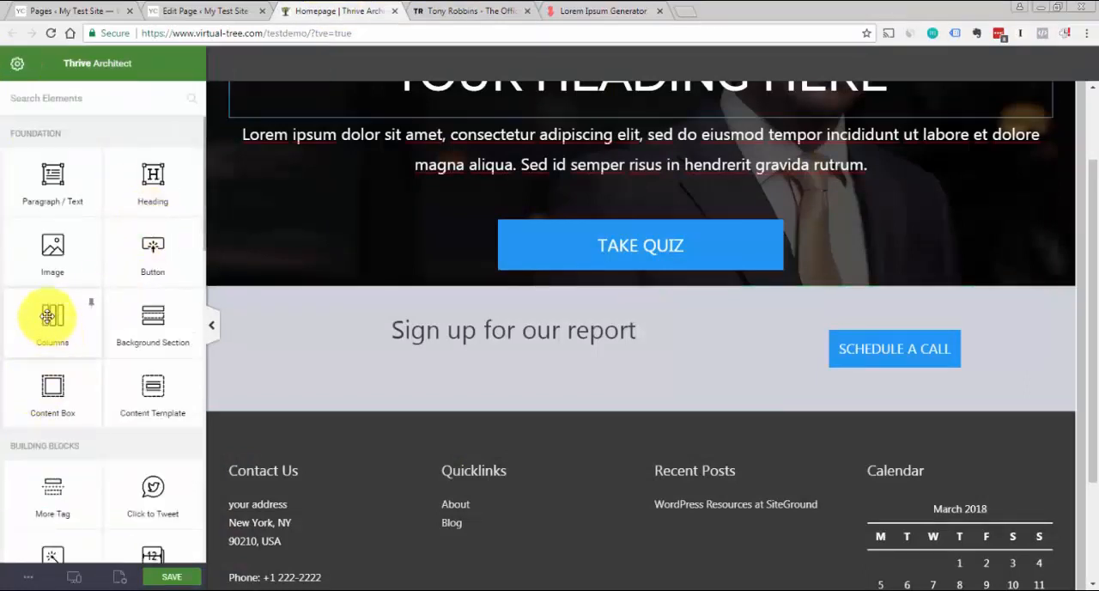
pyautogui.moveTo(47, 316); pyautogui.dragTo(609, 415)
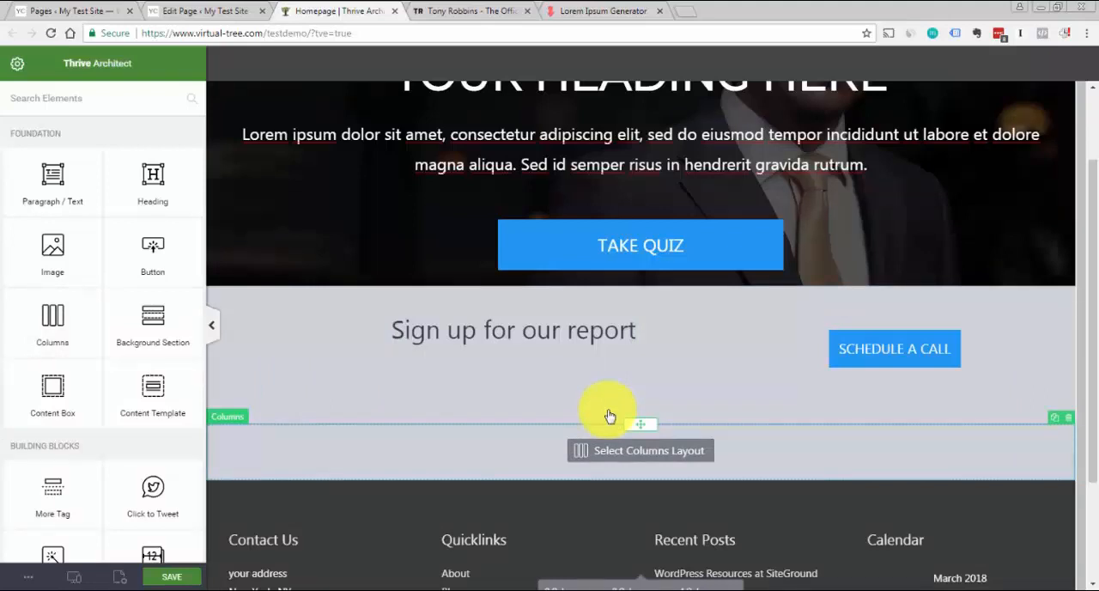
pyautogui.scroll(-2, 1082, 393)
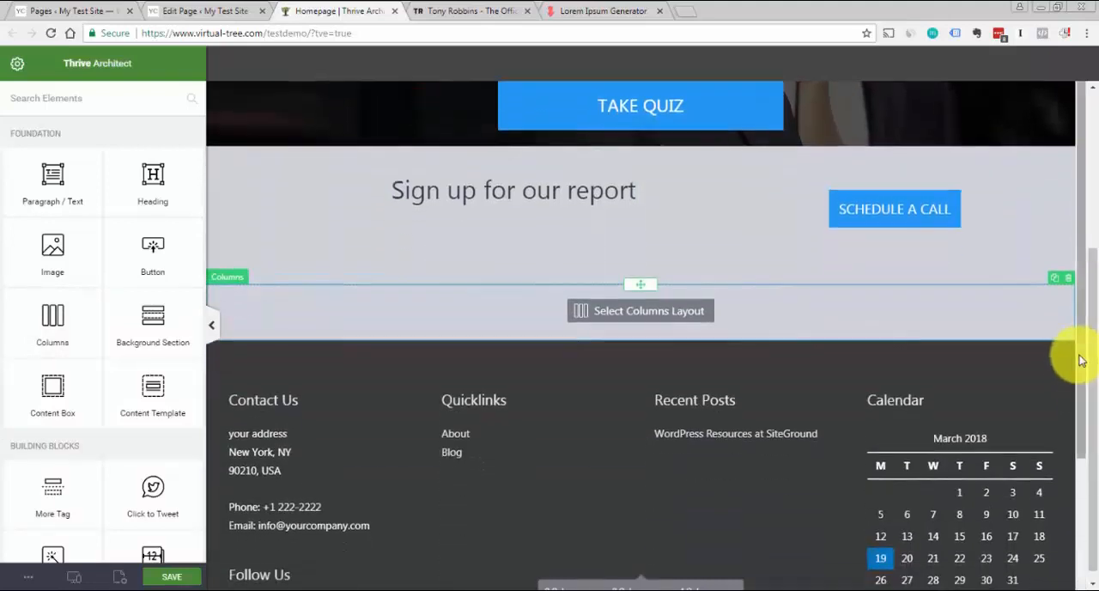
pyautogui.scroll(-1, 1079, 380)
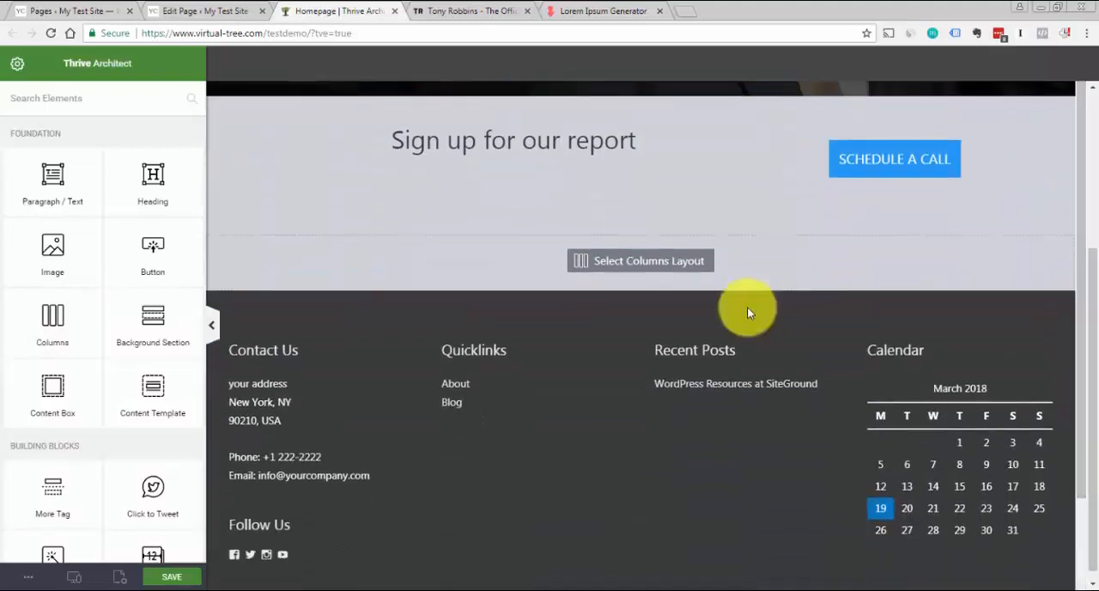
pyautogui.click(681, 262)
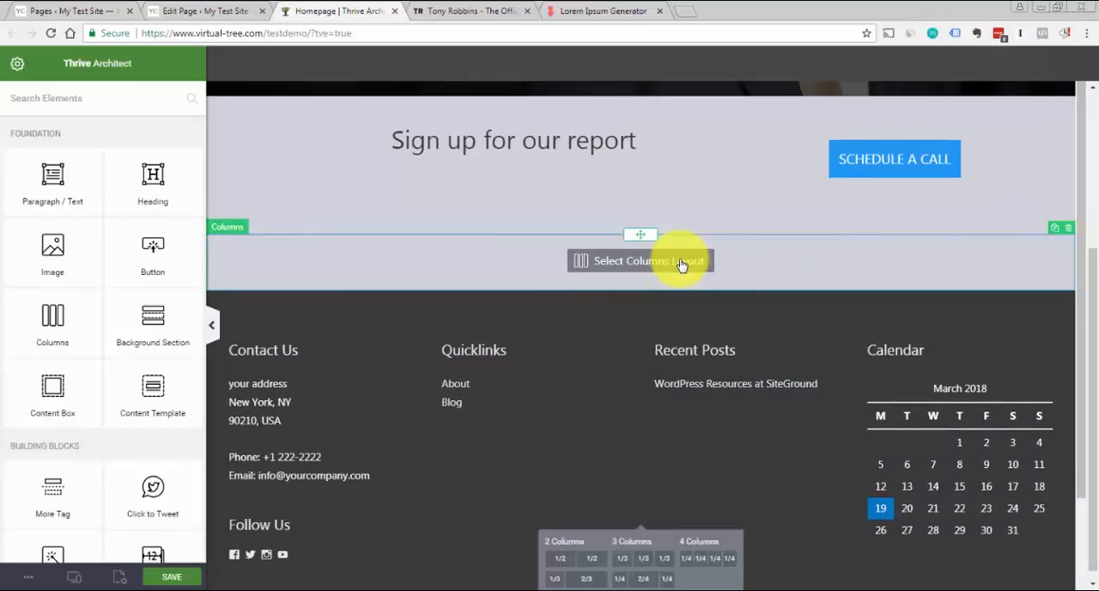
pyautogui.click(582, 568)
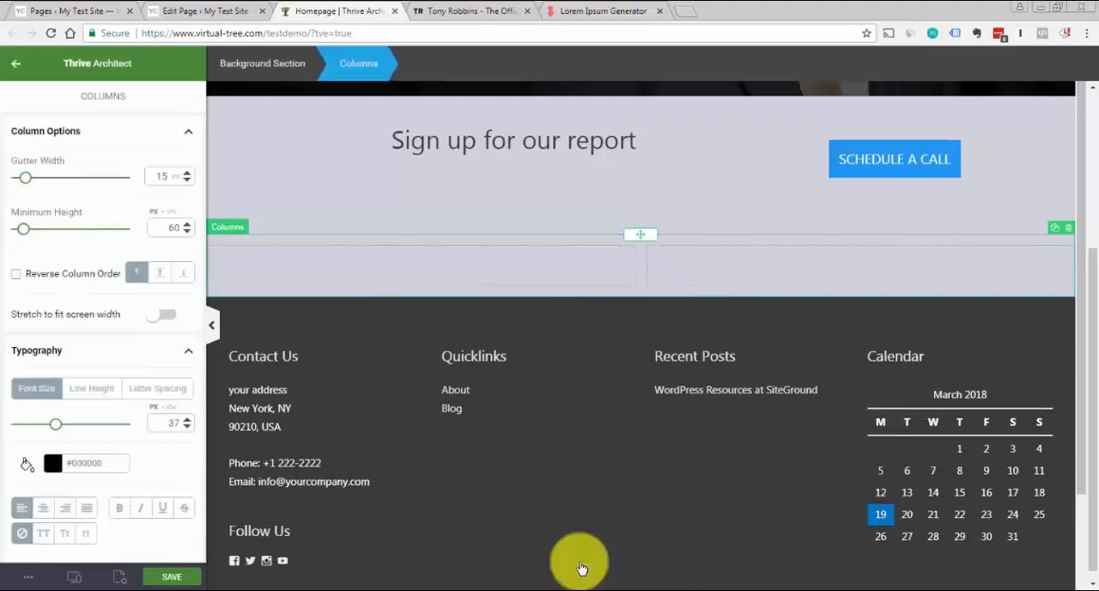
# Add an image layer to the background of the first of the two new columns below the sign-up strip
pyautogui.click(610, 315)
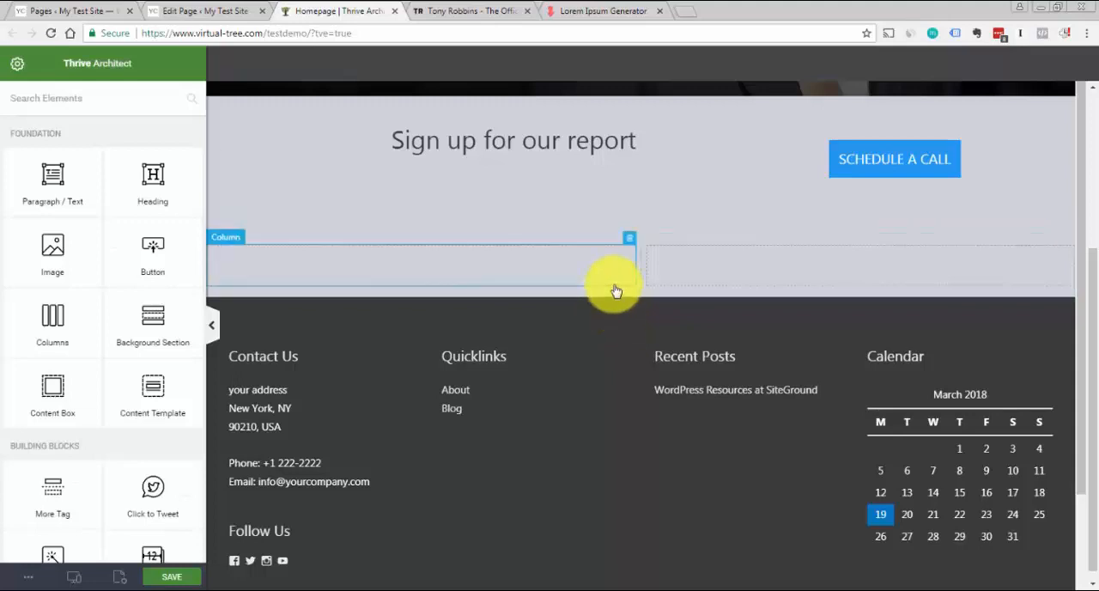
pyautogui.click(616, 287)
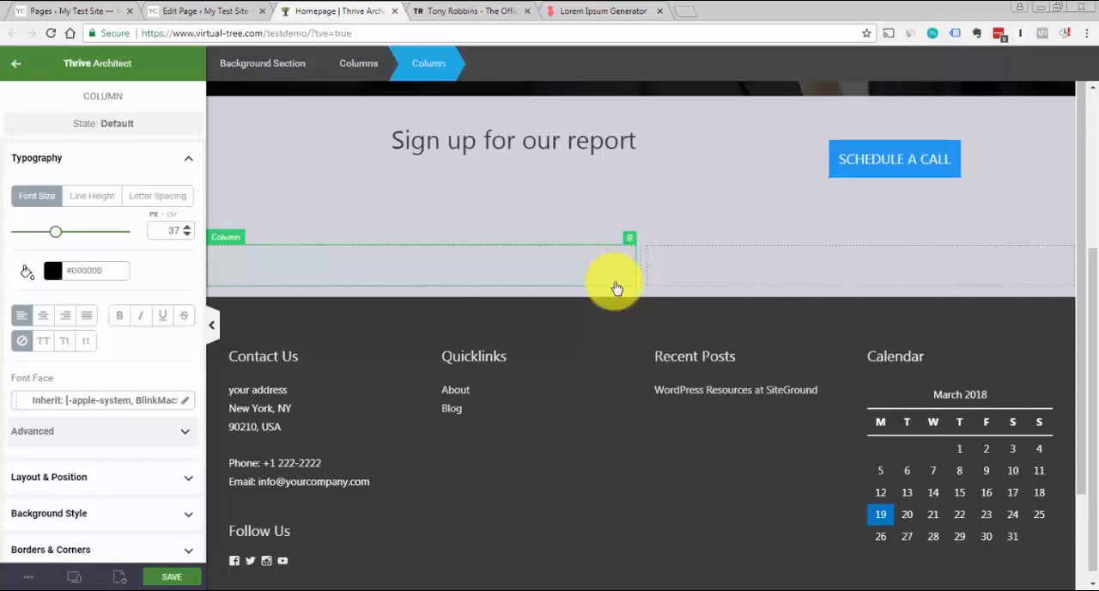
pyautogui.click(96, 170)
pyautogui.click(489, 10)
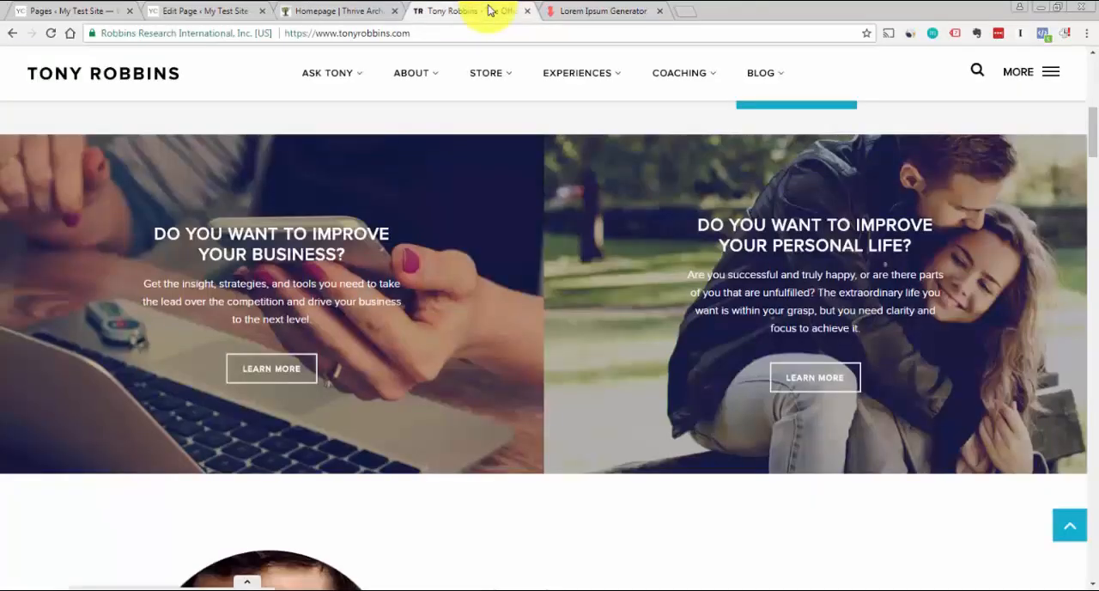
pyautogui.click(330, 11)
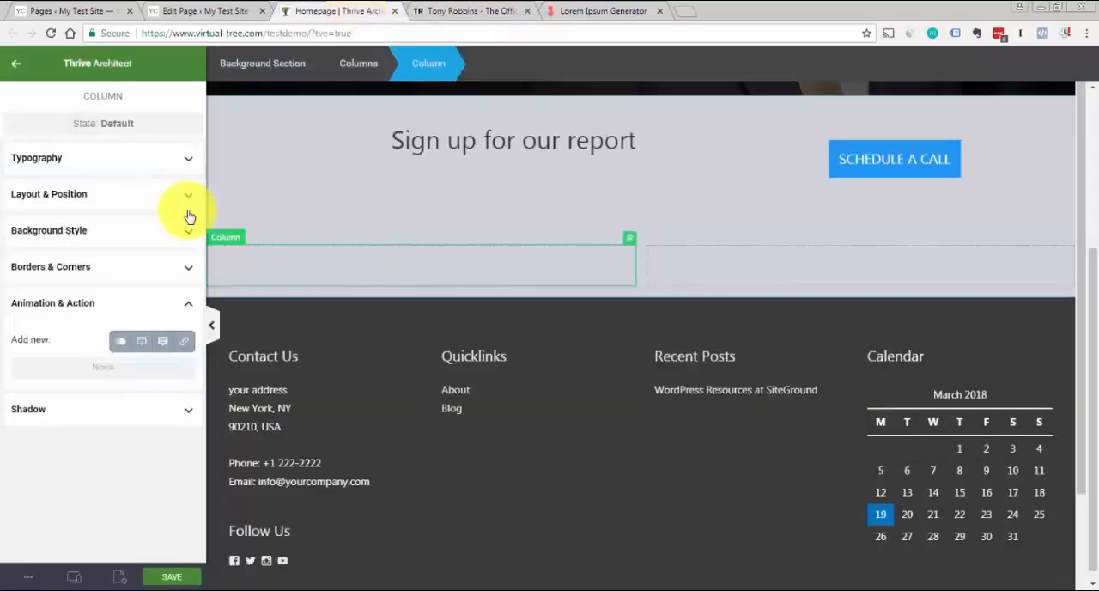
pyautogui.click(160, 235)
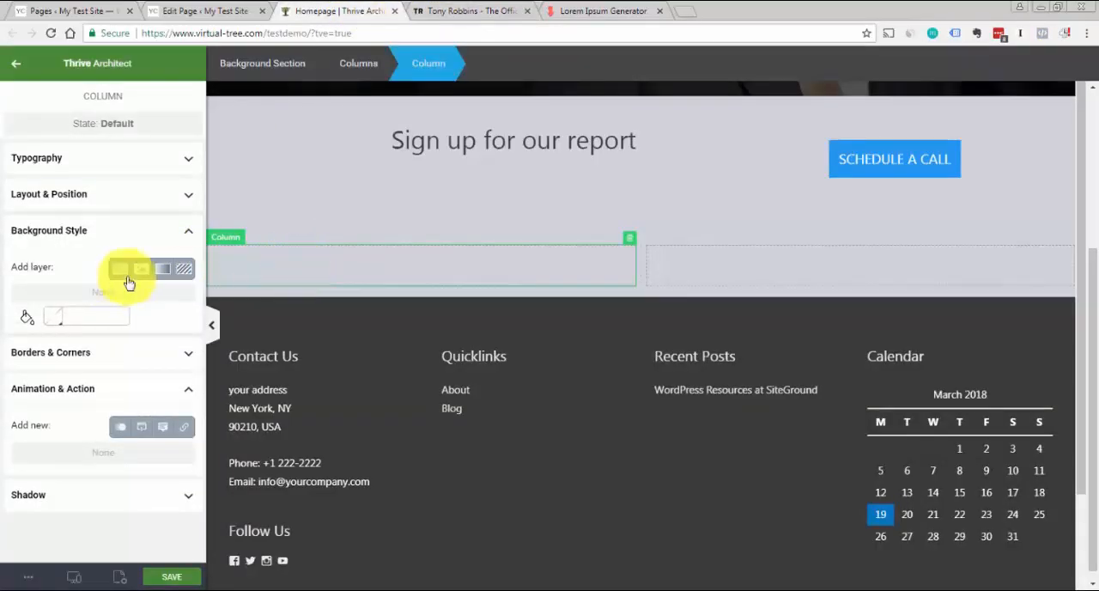
pyautogui.click(142, 271)
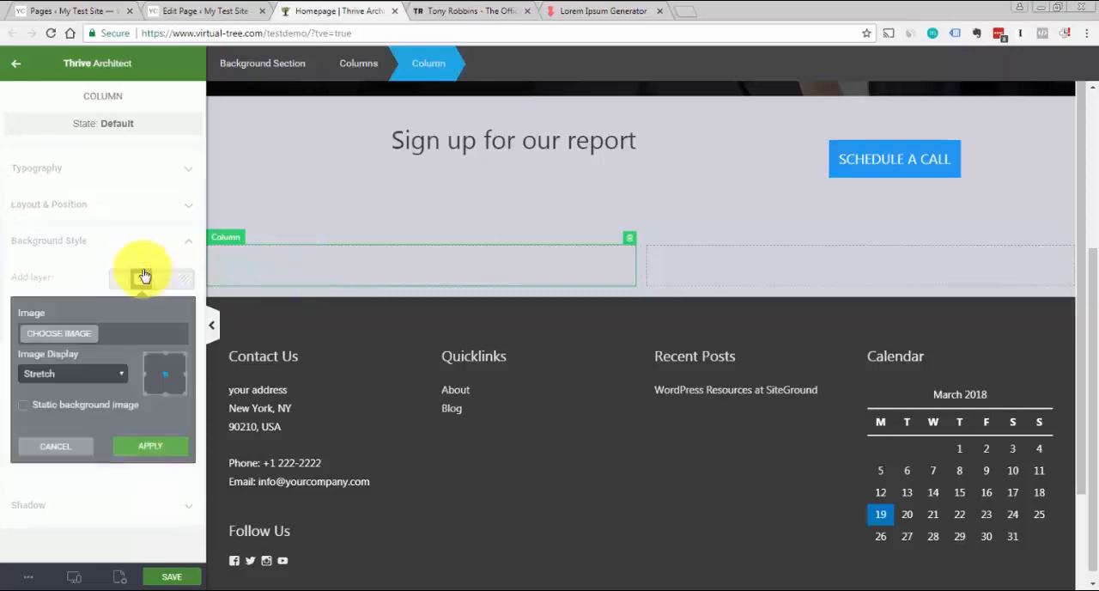
# Upload the target-marketing and laptop-tools pictures and apply 1775396-toolsonlaptopkeyboard-resized.jpg as the column's background, with Stretch display
pyautogui.click(79, 333)
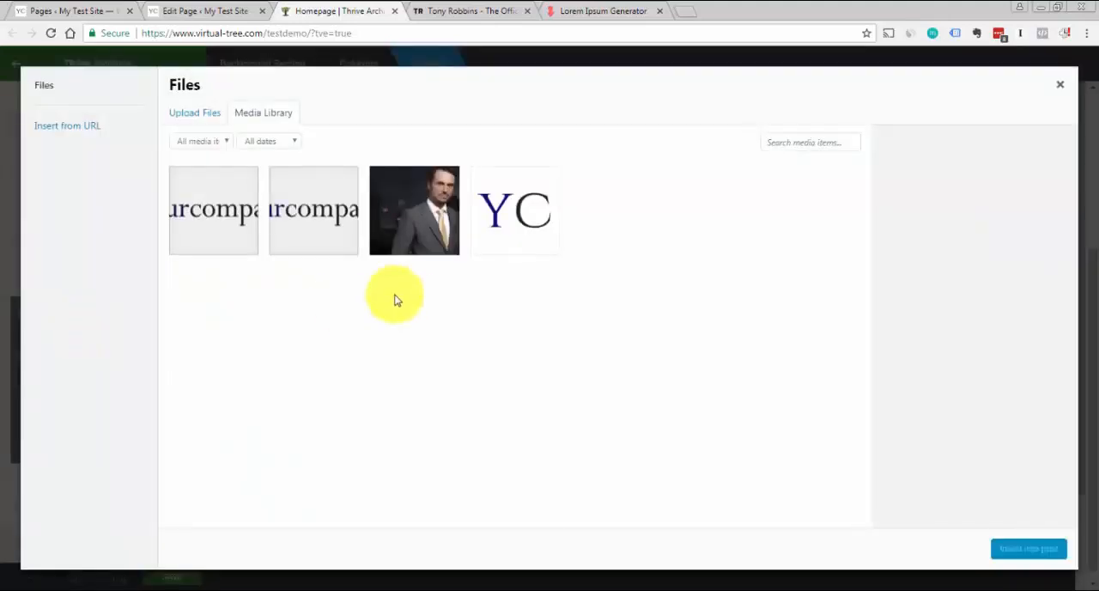
pyautogui.click(197, 117)
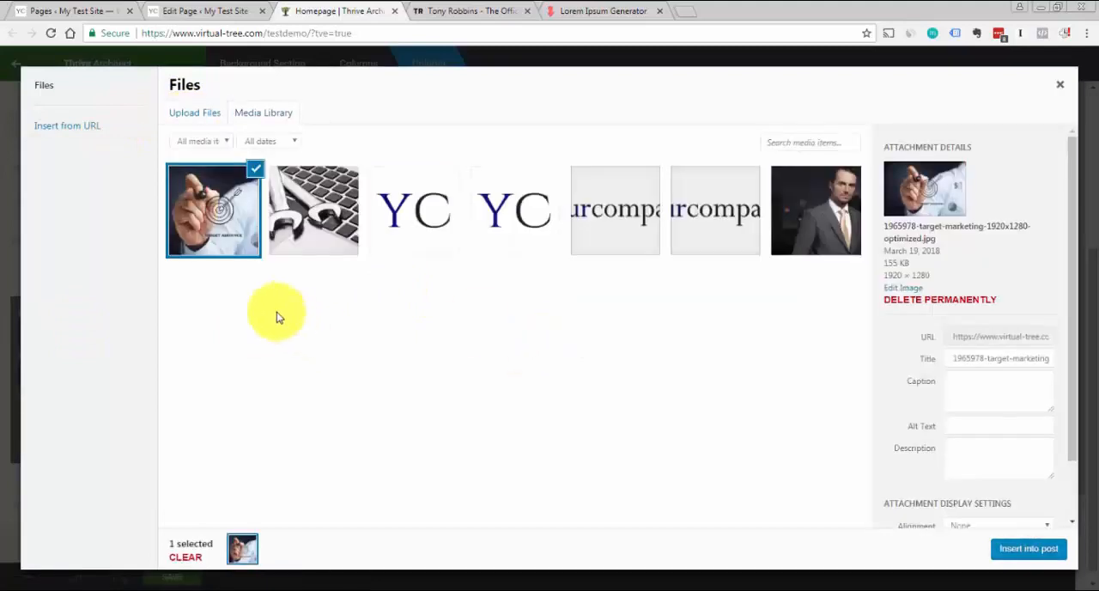
pyautogui.click(319, 230)
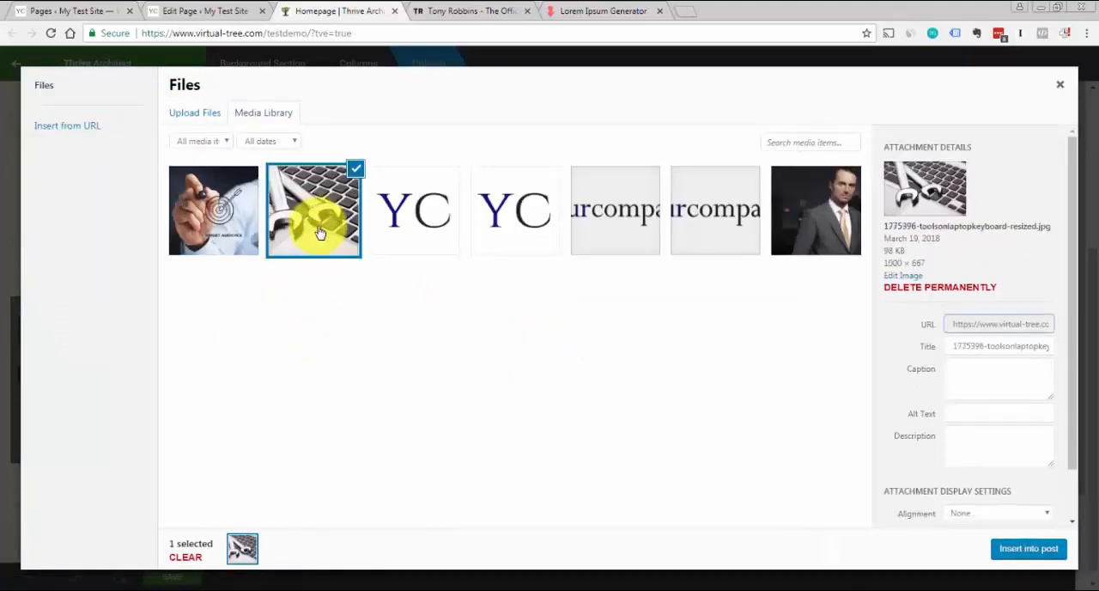
pyautogui.click(1034, 549)
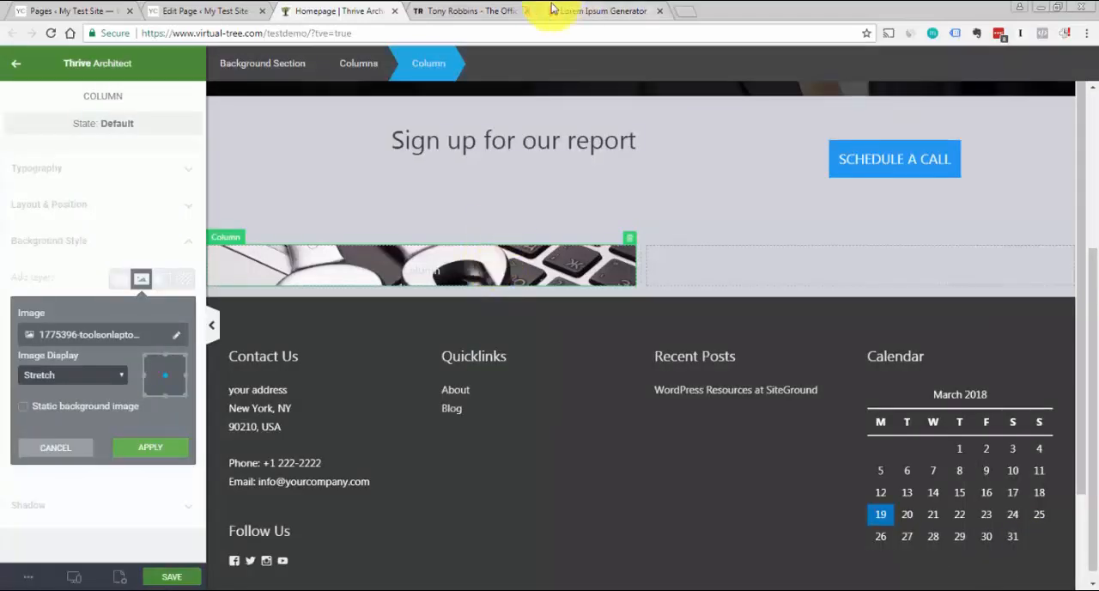
pyautogui.click(480, 10)
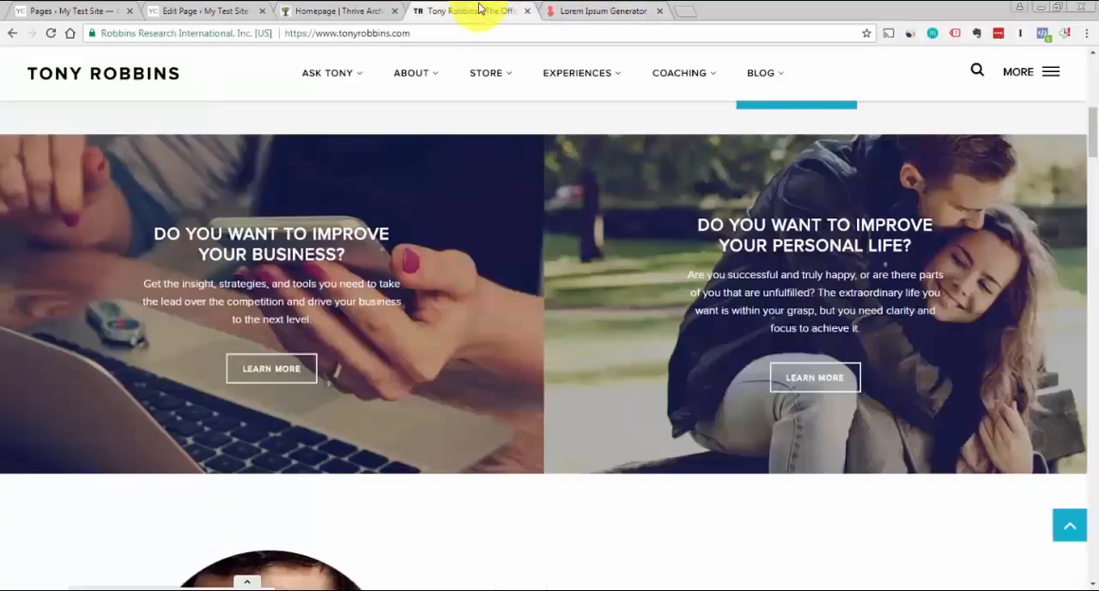
pyautogui.click(338, 12)
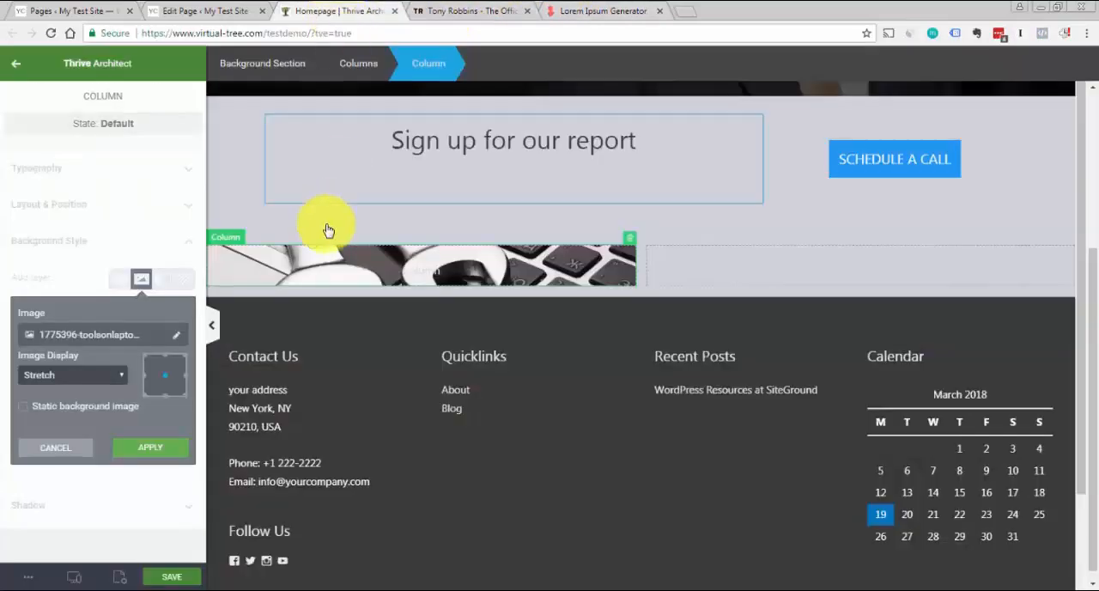
pyautogui.click(166, 448)
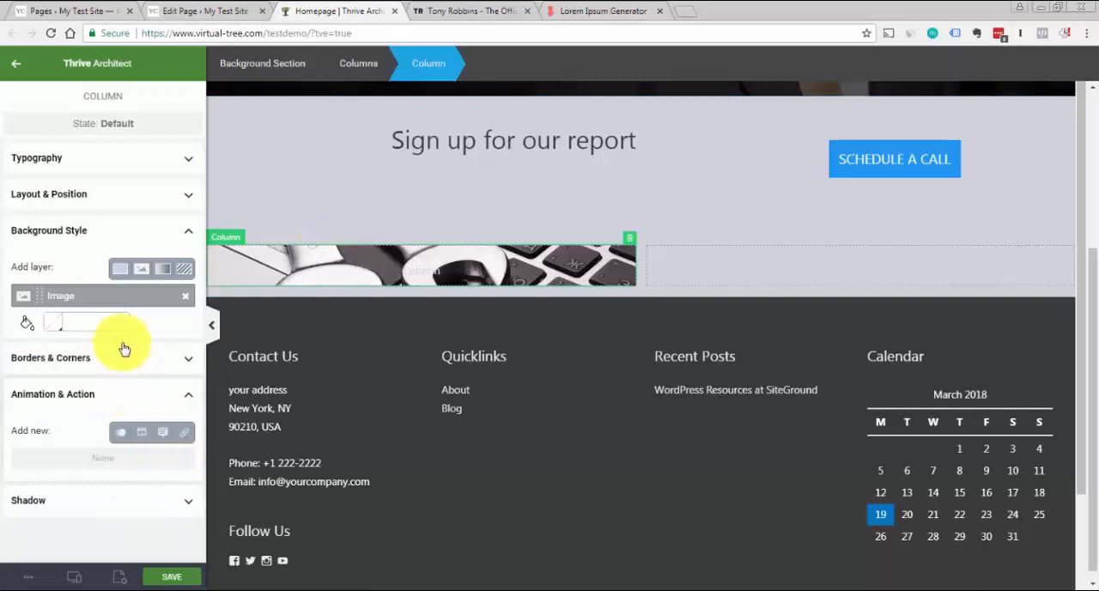
# Overlay the column's background image with a solid dark red layer, #3d0404, at 84% opacity
pyautogui.click(119, 273)
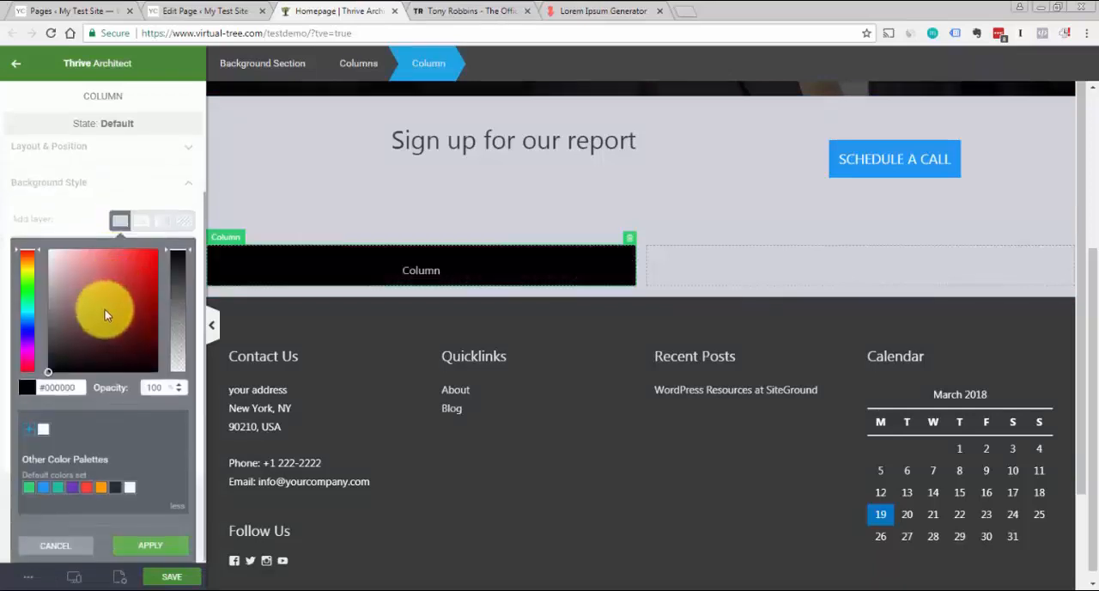
pyautogui.click(151, 343)
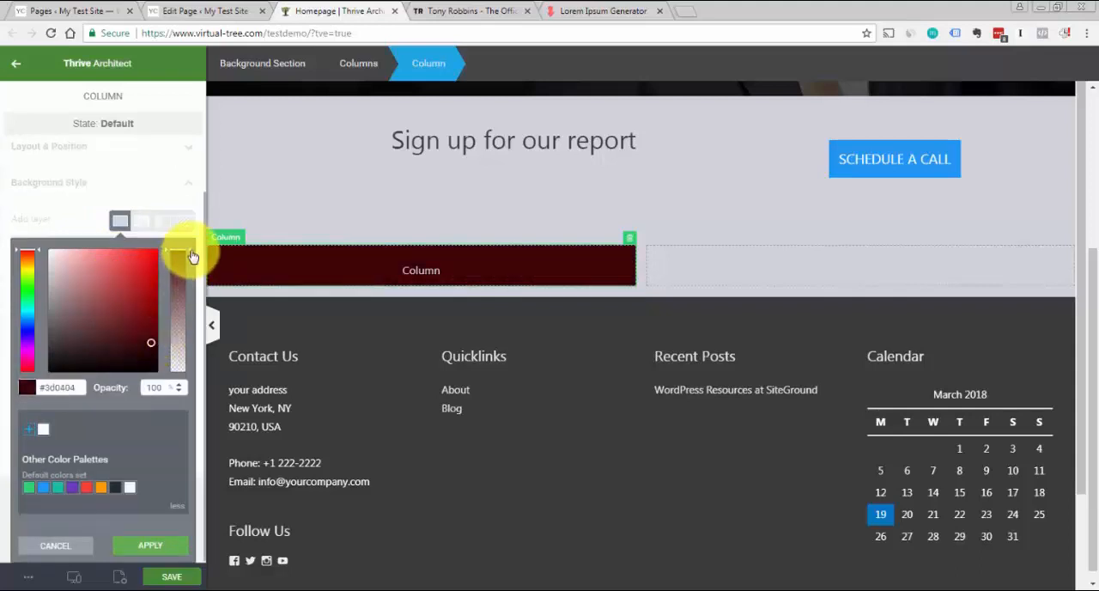
pyautogui.moveTo(190, 262); pyautogui.dragTo(192, 272)
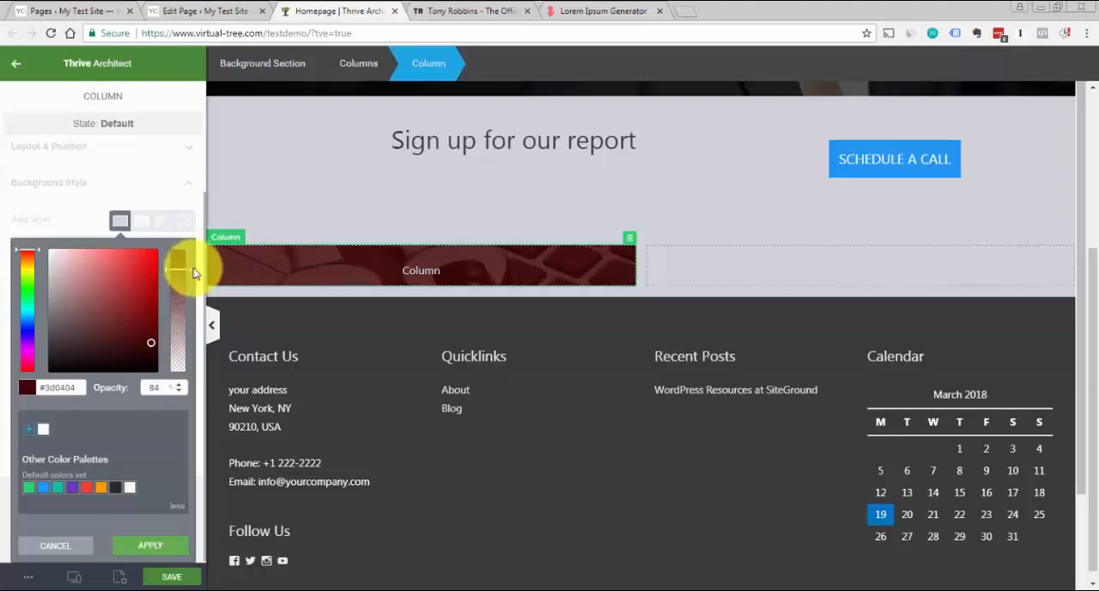
pyautogui.click(154, 549)
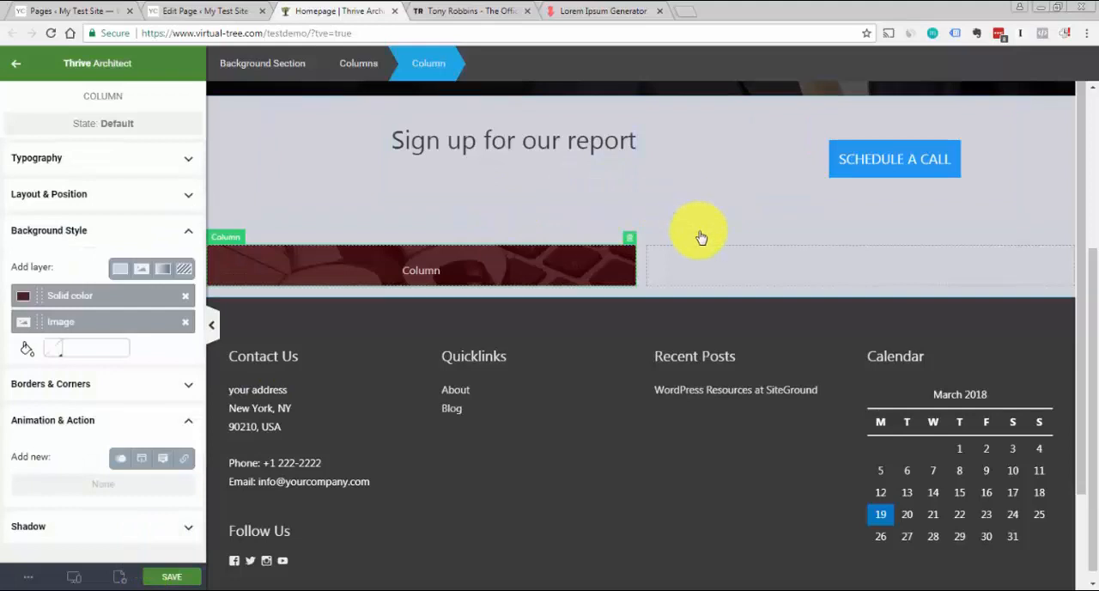
# Insert a Content Box inside the dark red image column, modelled on the text area of Tony Robbins' panels
pyautogui.click(712, 288)
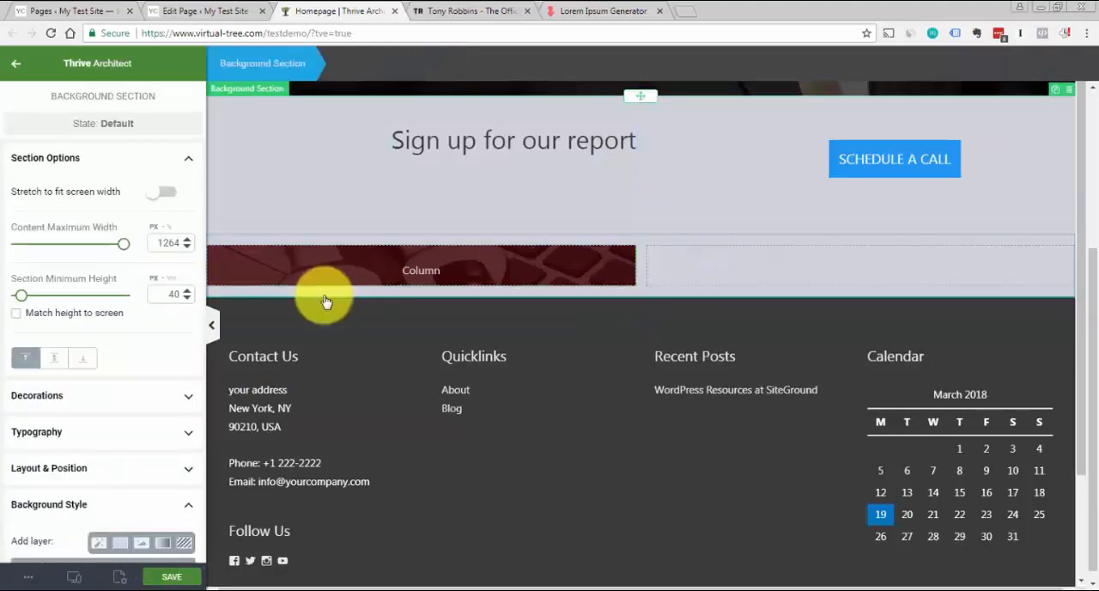
pyautogui.click(189, 158)
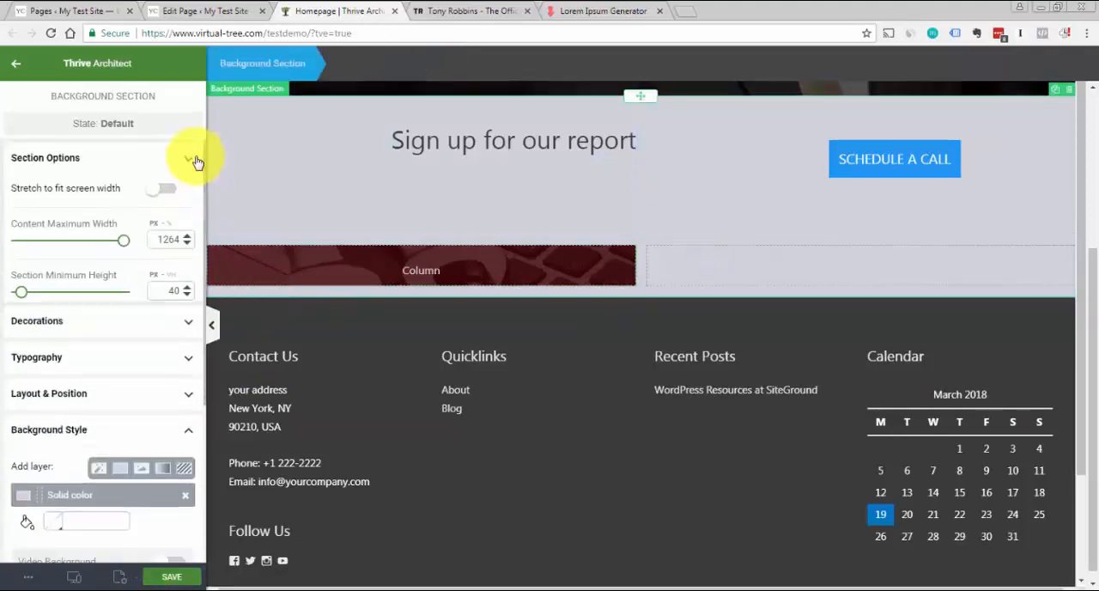
pyautogui.click(15, 67)
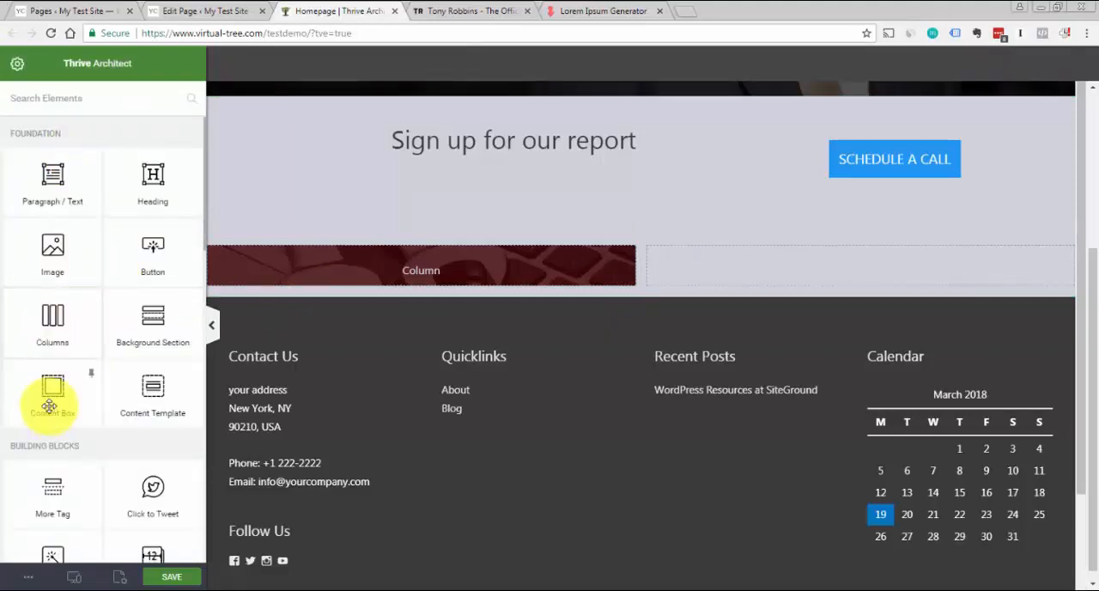
pyautogui.moveTo(49, 397); pyautogui.dragTo(394, 277)
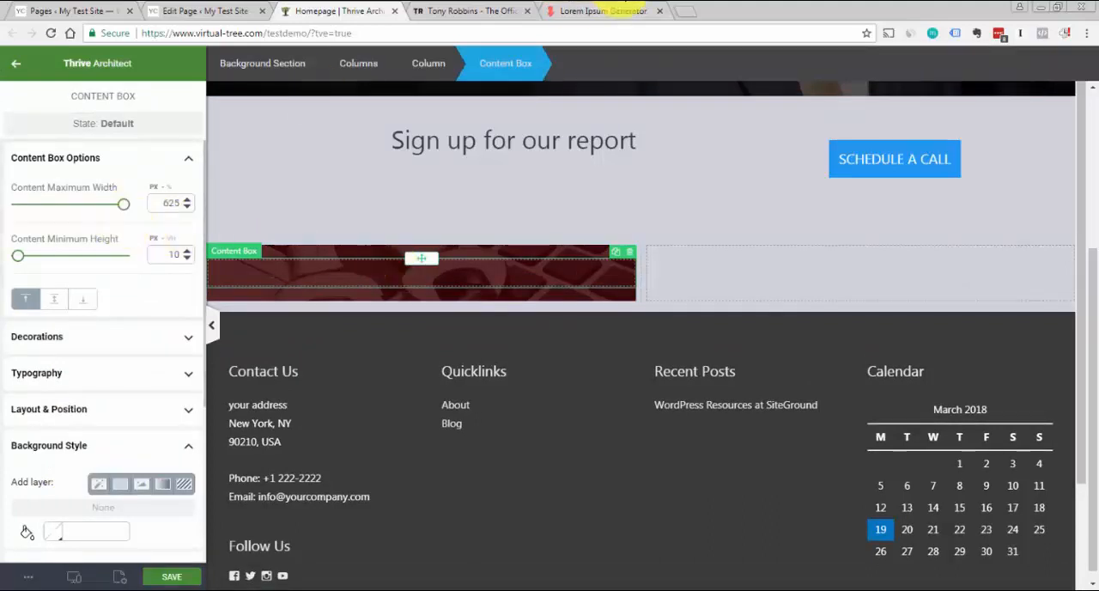
pyautogui.click(498, 10)
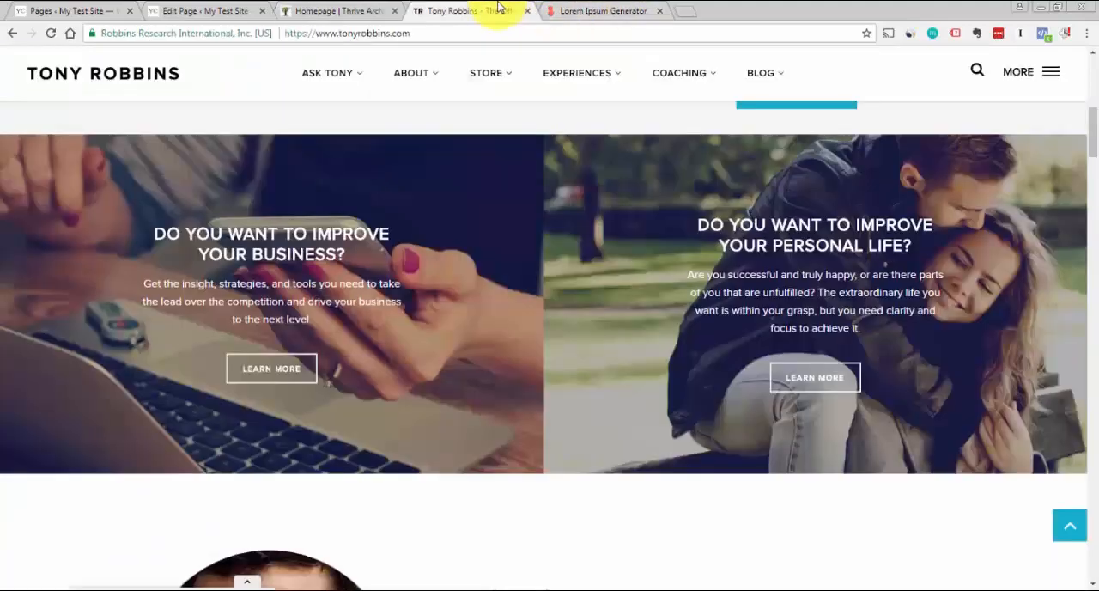
pyautogui.click(354, 12)
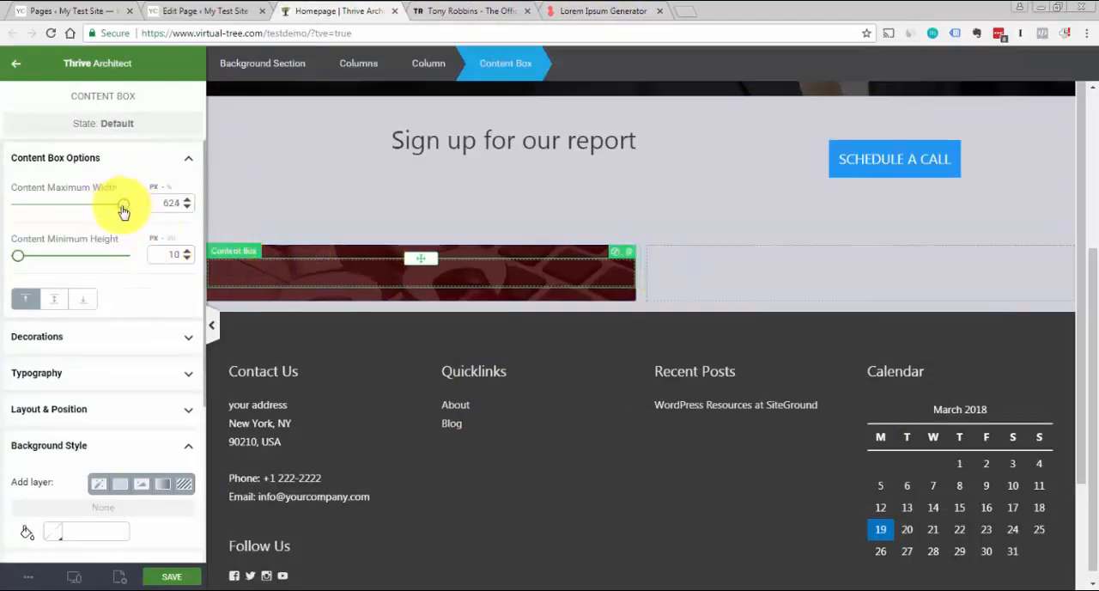
# Try narrowing the empty content box's maximum width and centring it within the column
pyautogui.moveTo(123, 211); pyautogui.dragTo(103, 213)
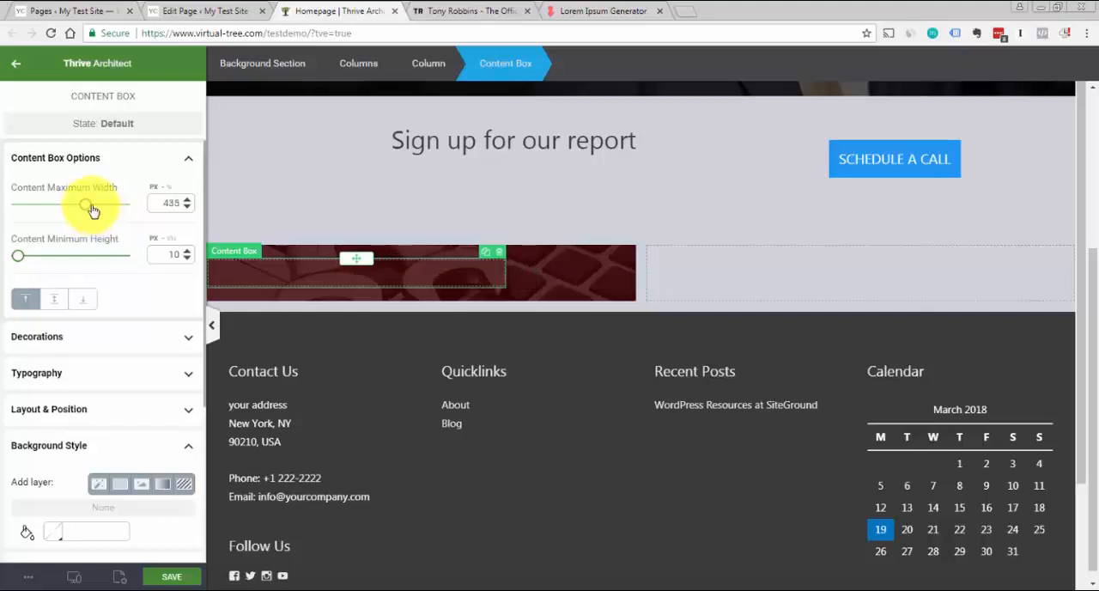
pyautogui.click(176, 162)
pyautogui.click(127, 278)
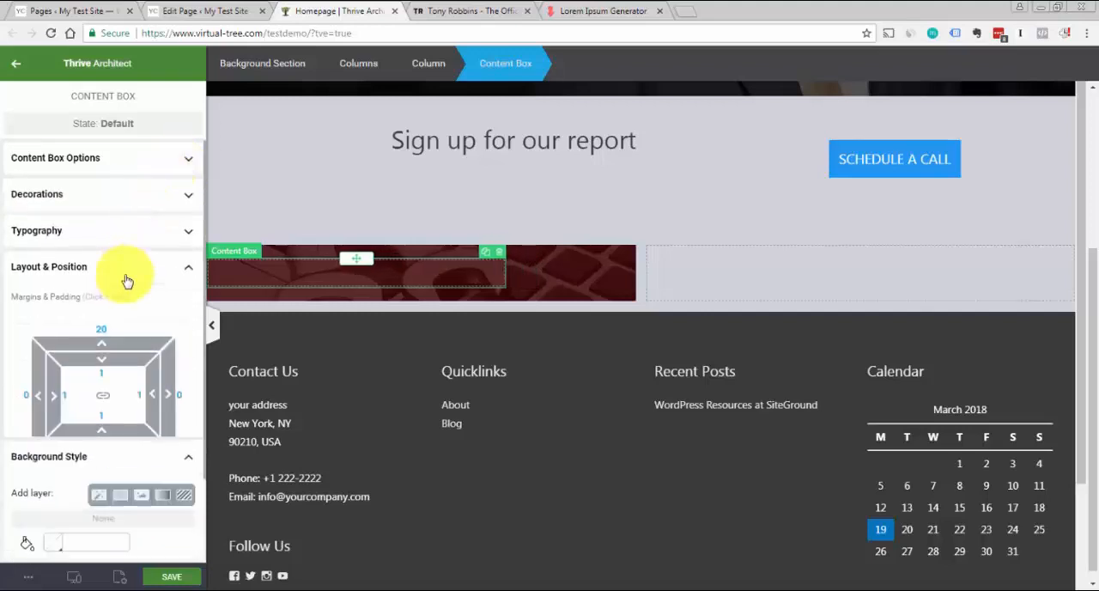
pyautogui.scroll(-1, 84, 450)
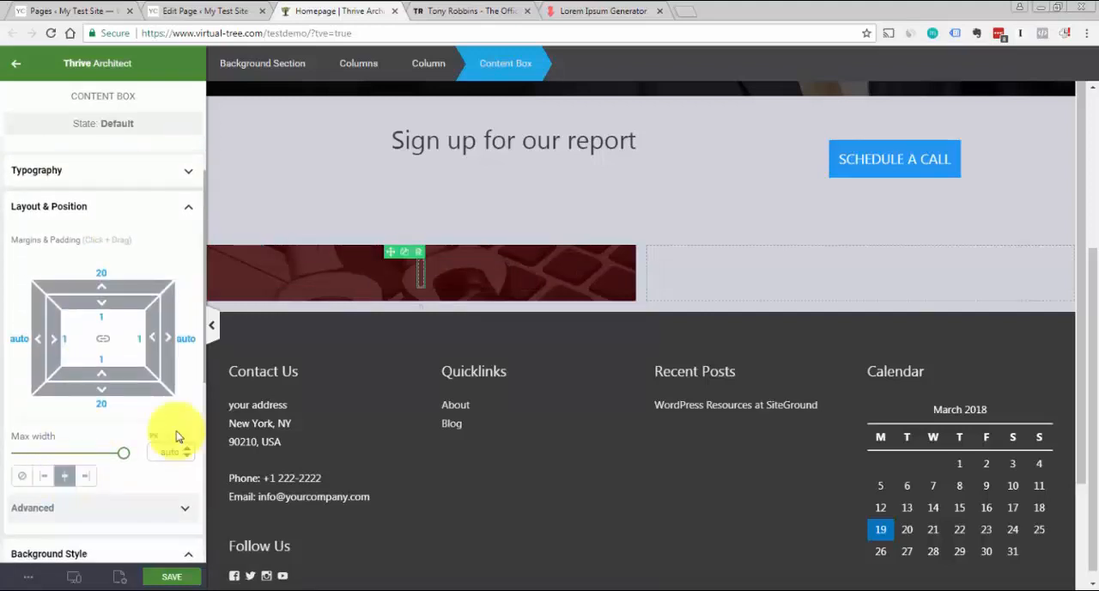
# Delete the empty content box from the dark red image column
pyautogui.click(427, 279)
pyautogui.click(423, 263)
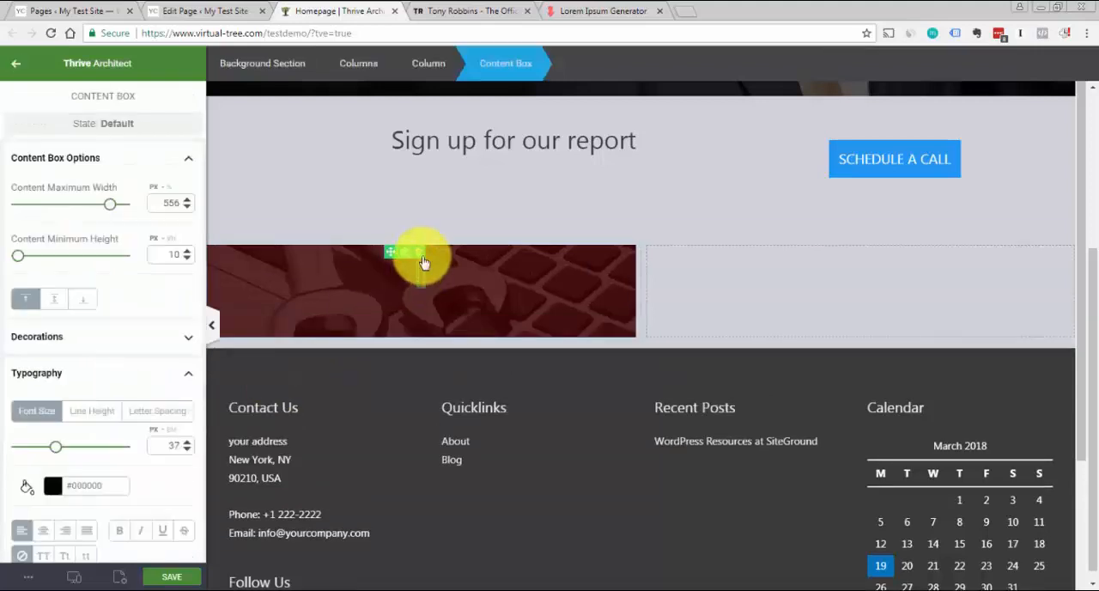
pyautogui.click(419, 253)
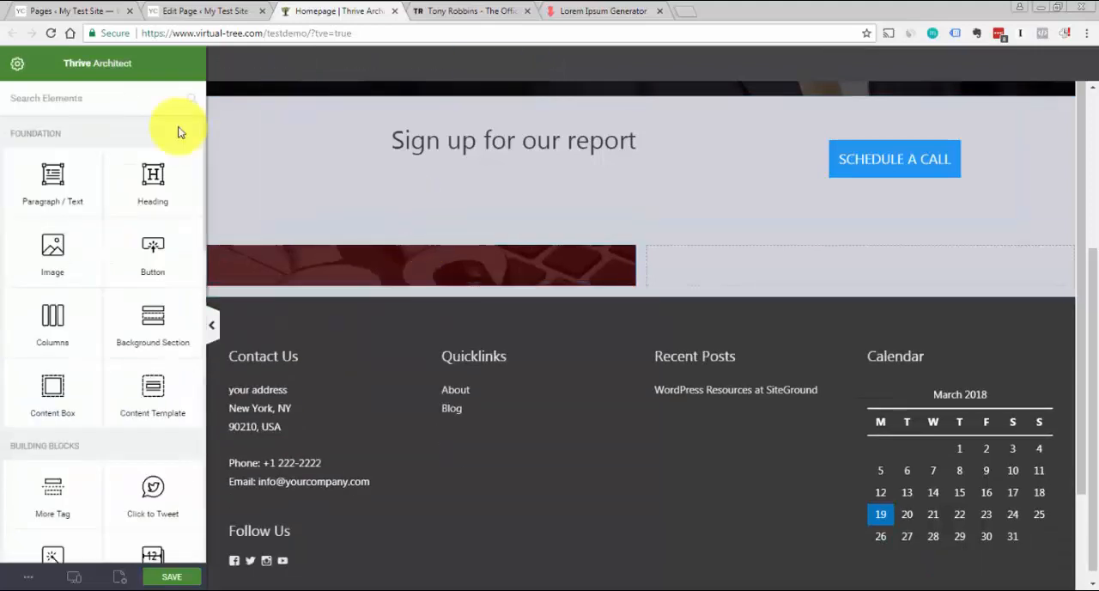
# Insert a fresh Content Box in the dark red image column and place a Paragraph / Text element inside it
pyautogui.moveTo(52, 387); pyautogui.dragTo(403, 264)
pyautogui.click(219, 185)
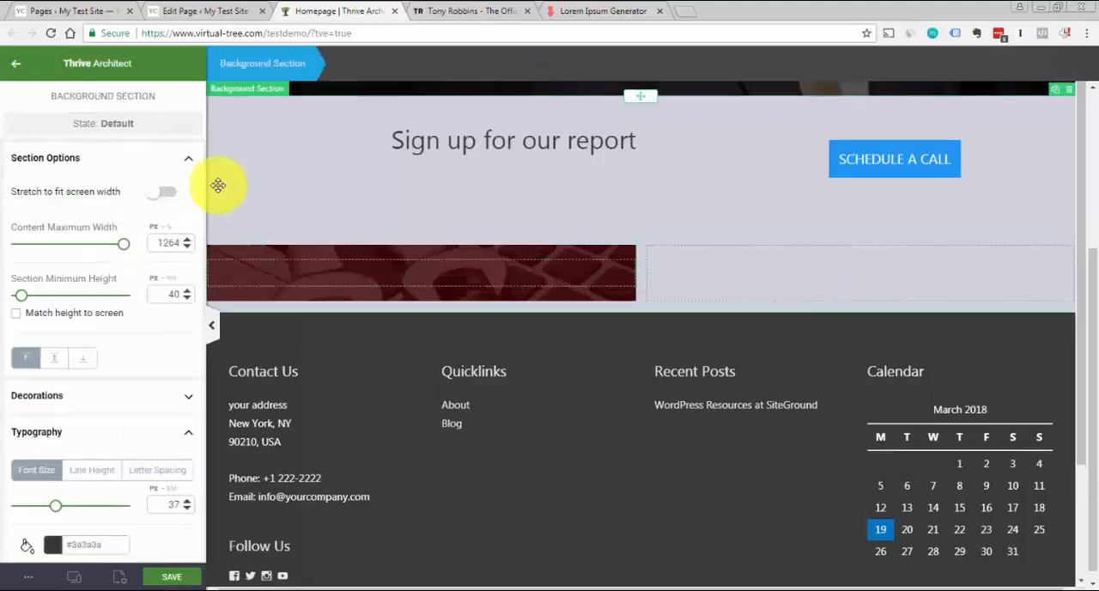
pyautogui.click(17, 68)
pyautogui.moveTo(49, 179); pyautogui.dragTo(459, 270)
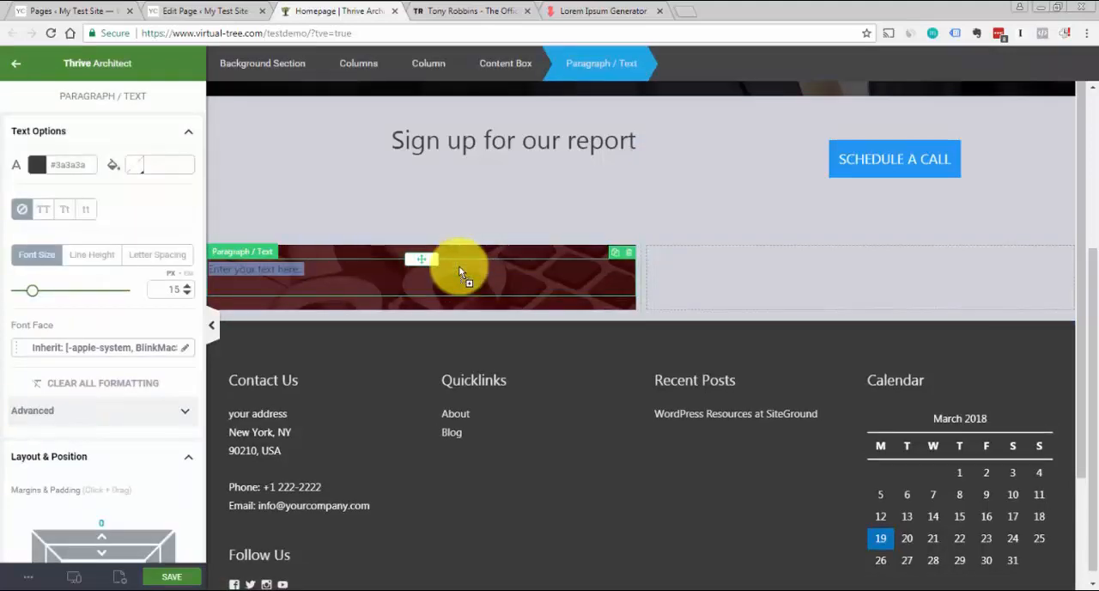
# Set the new content box's maximum content width to 499 px and centre the box within the column
pyautogui.click(521, 76)
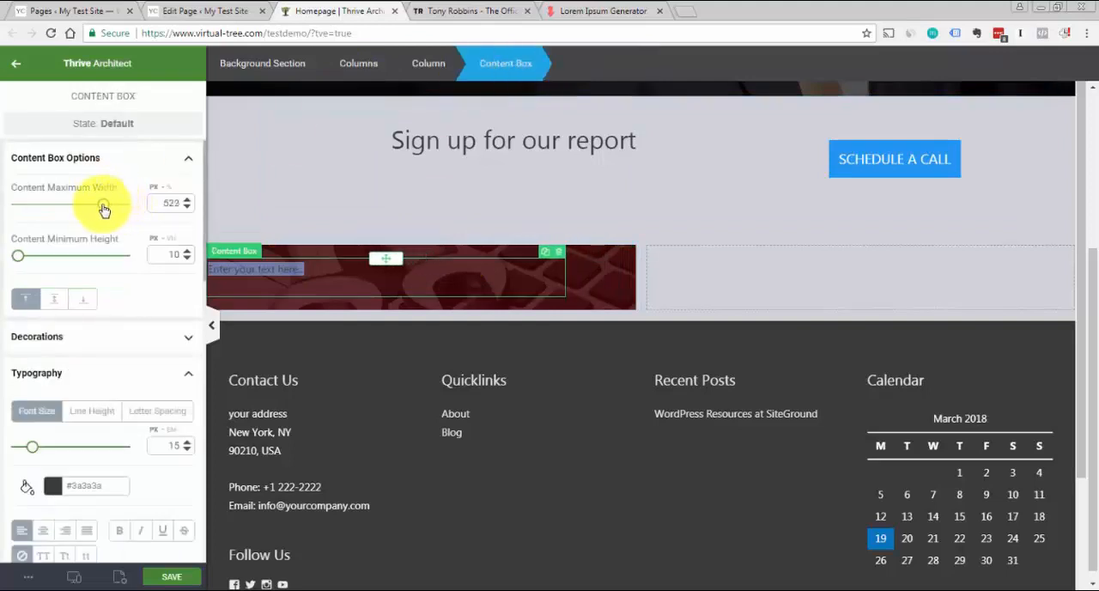
pyautogui.click(133, 170)
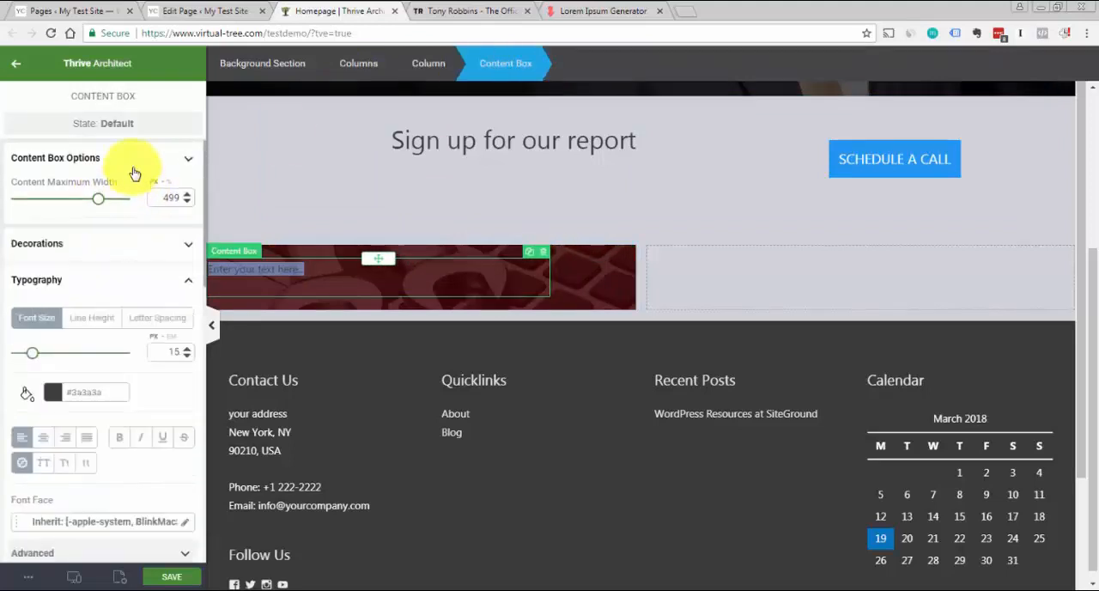
pyautogui.click(127, 240)
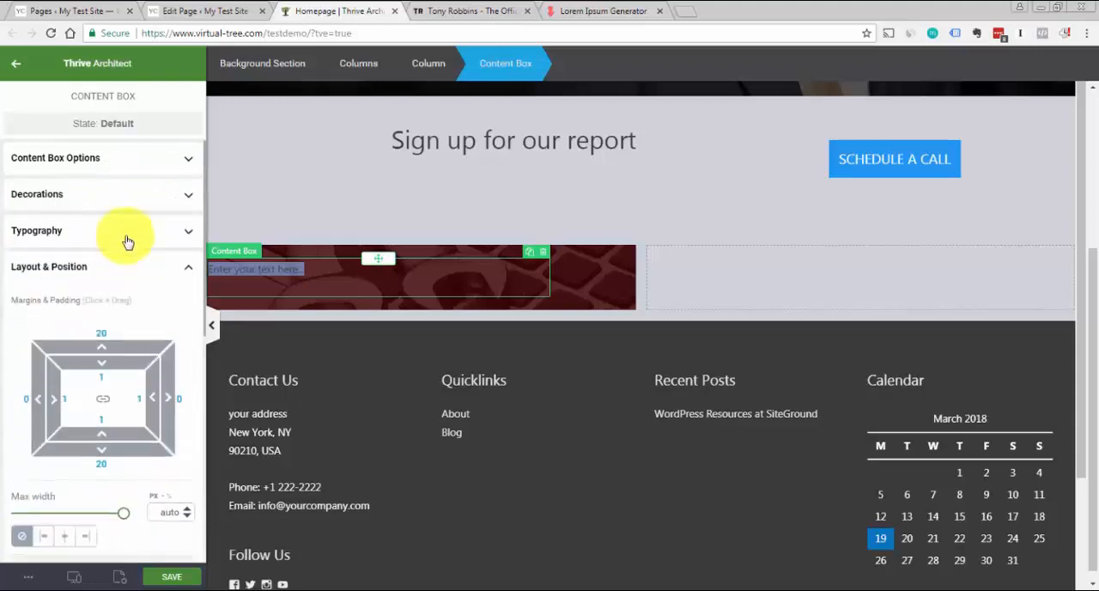
pyautogui.click(64, 538)
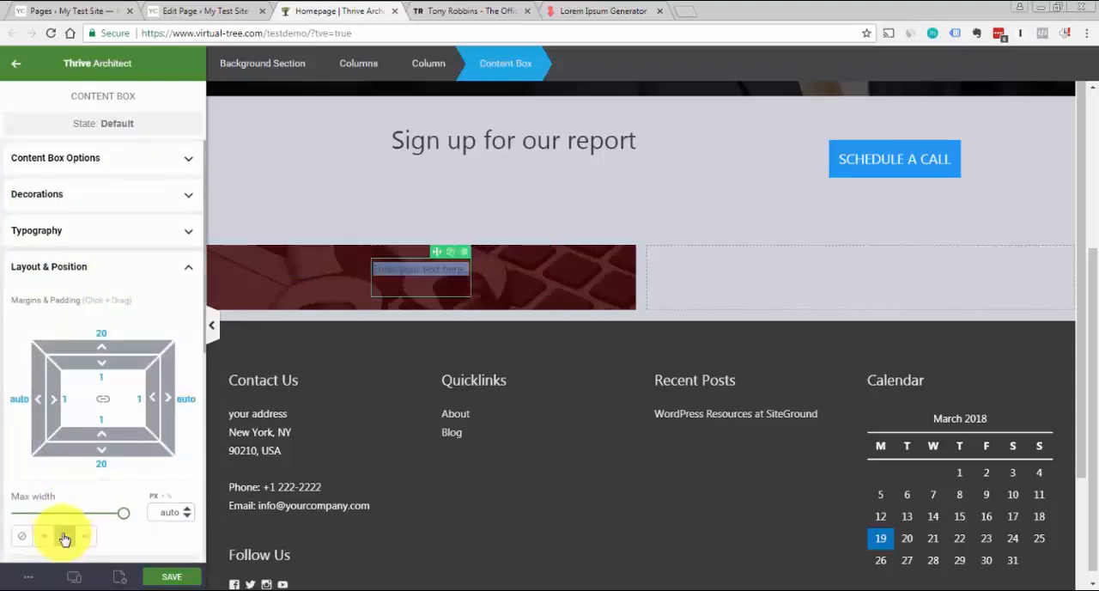
pyautogui.click(168, 168)
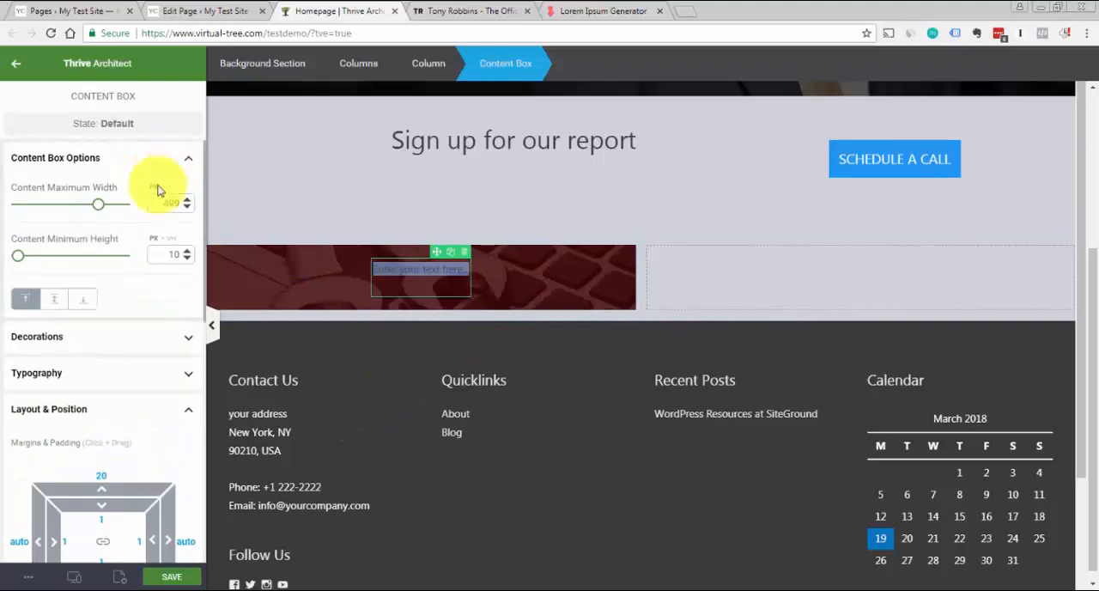
# Set the placeholder text in the dark red image column's content box to white (#ffffff)
pyautogui.click(556, 285)
pyautogui.click(406, 265)
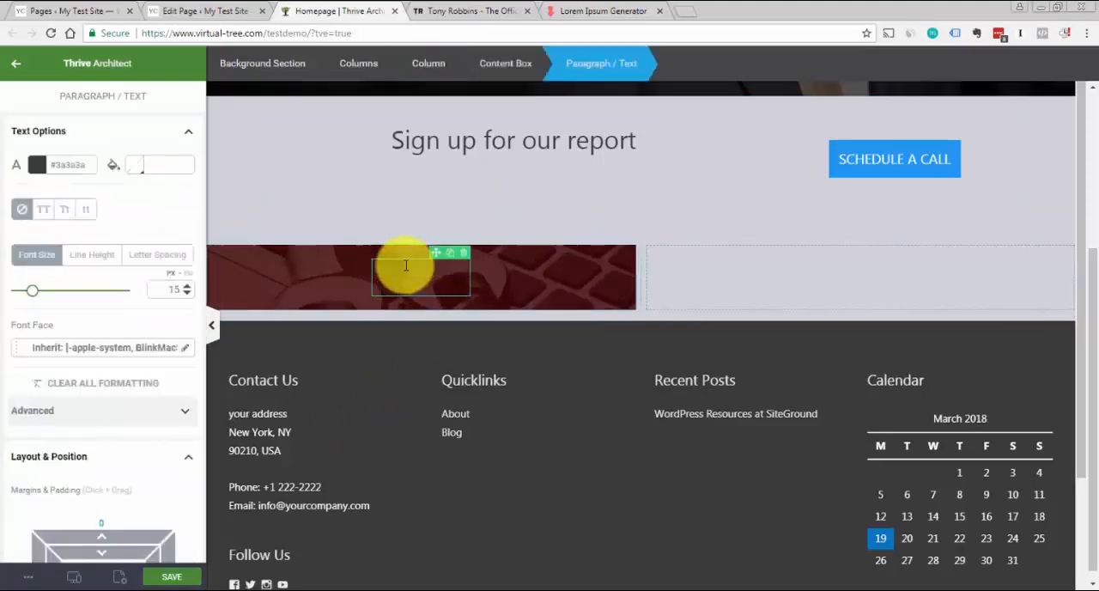
pyautogui.tripleClick(406, 265)
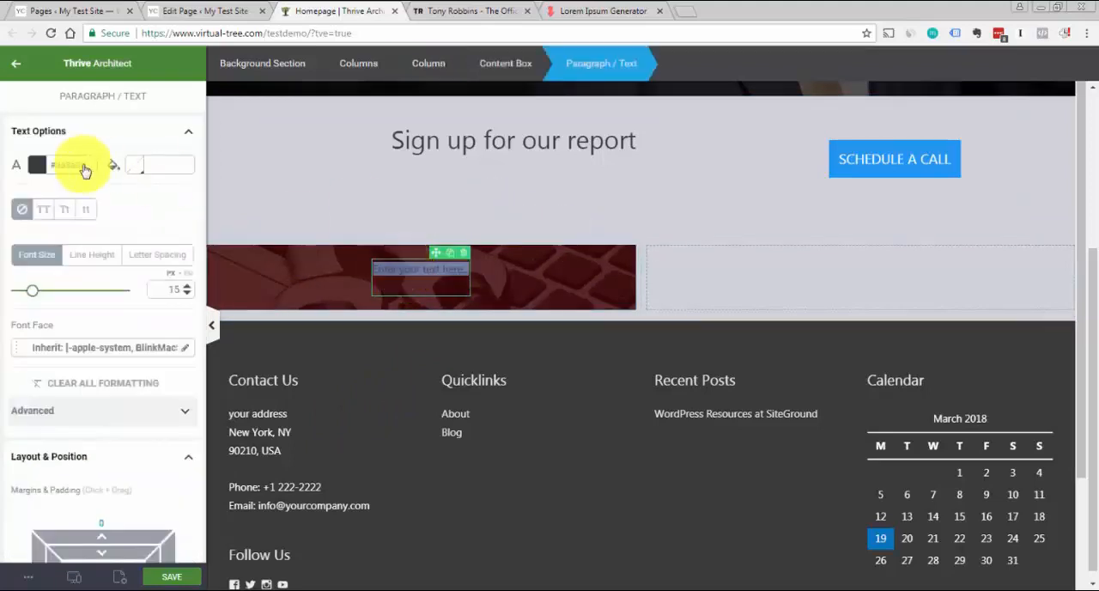
pyautogui.click(35, 165)
pyautogui.click(44, 374)
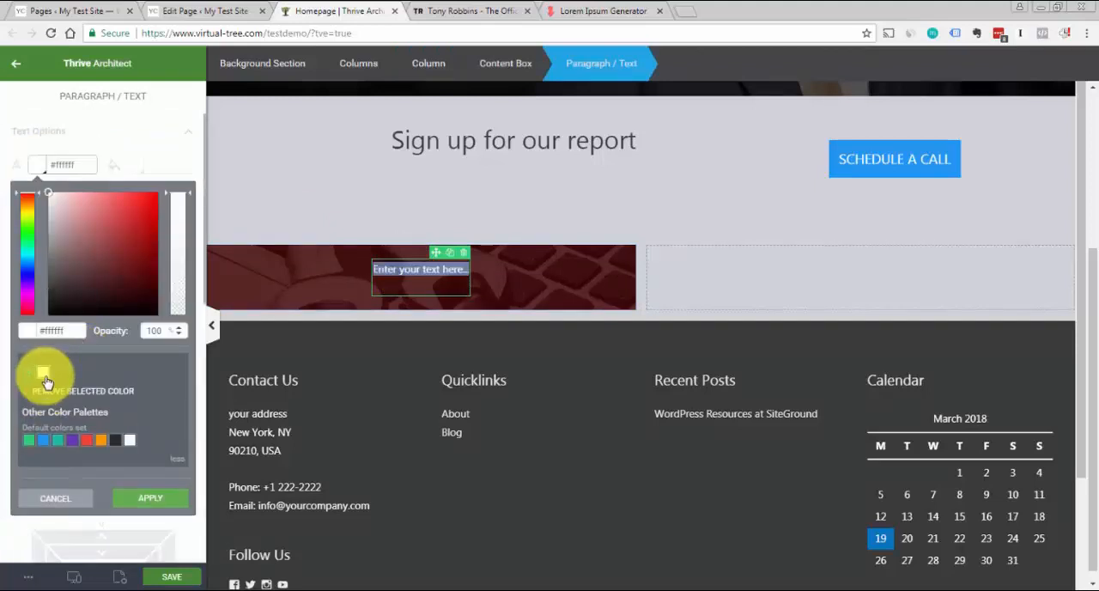
pyautogui.click(150, 498)
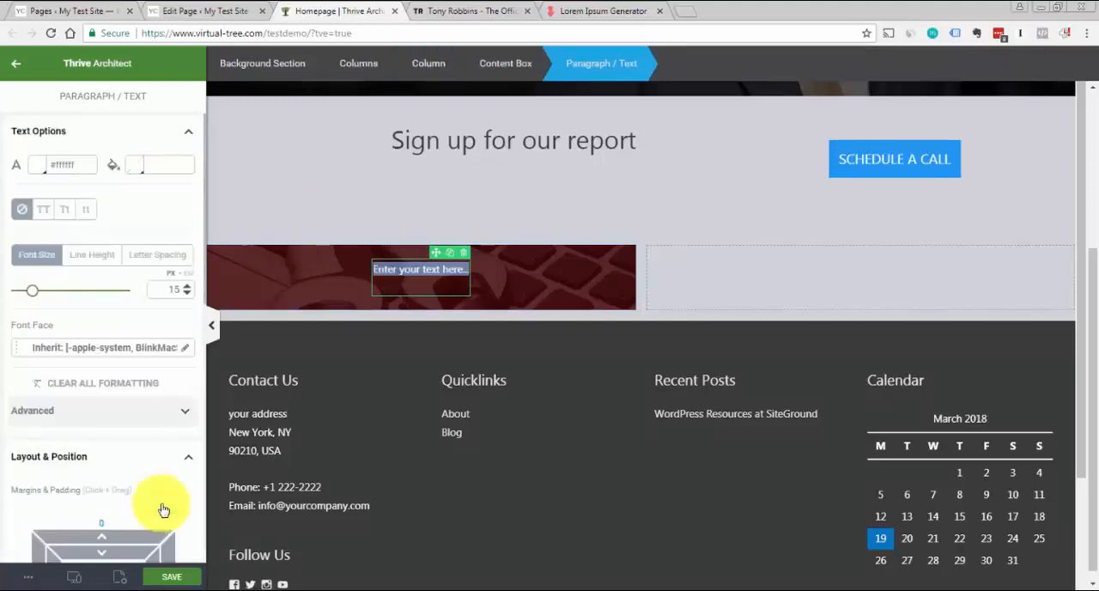
pyautogui.click(547, 276)
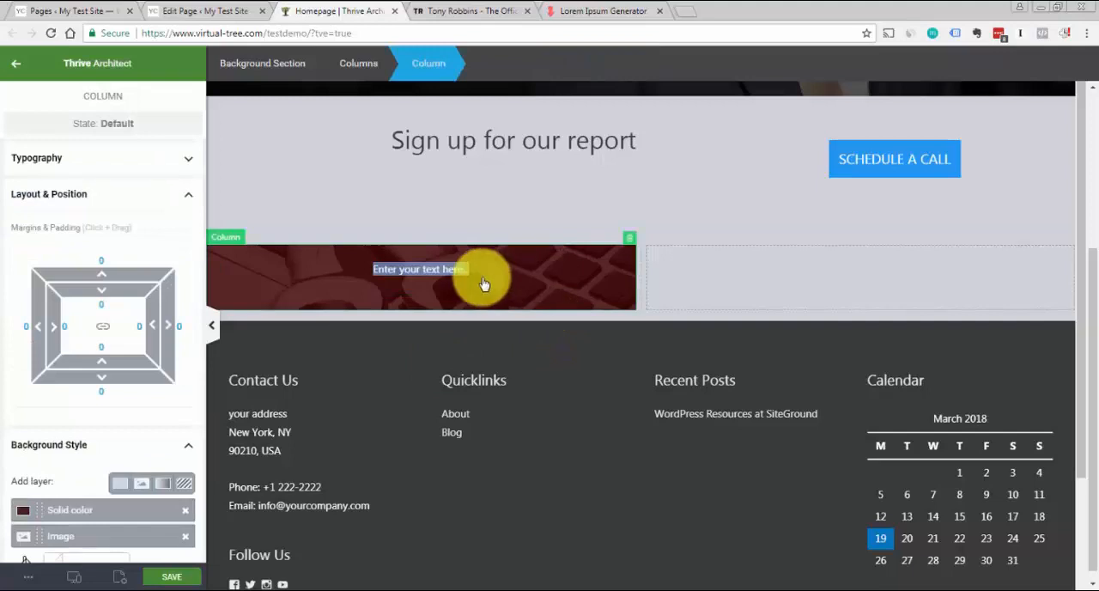
# Replace the placeholder text with HERE'S HOW WE CAN HELP YOU, using the Tony Robbins panel as reference
pyautogui.click(508, 8)
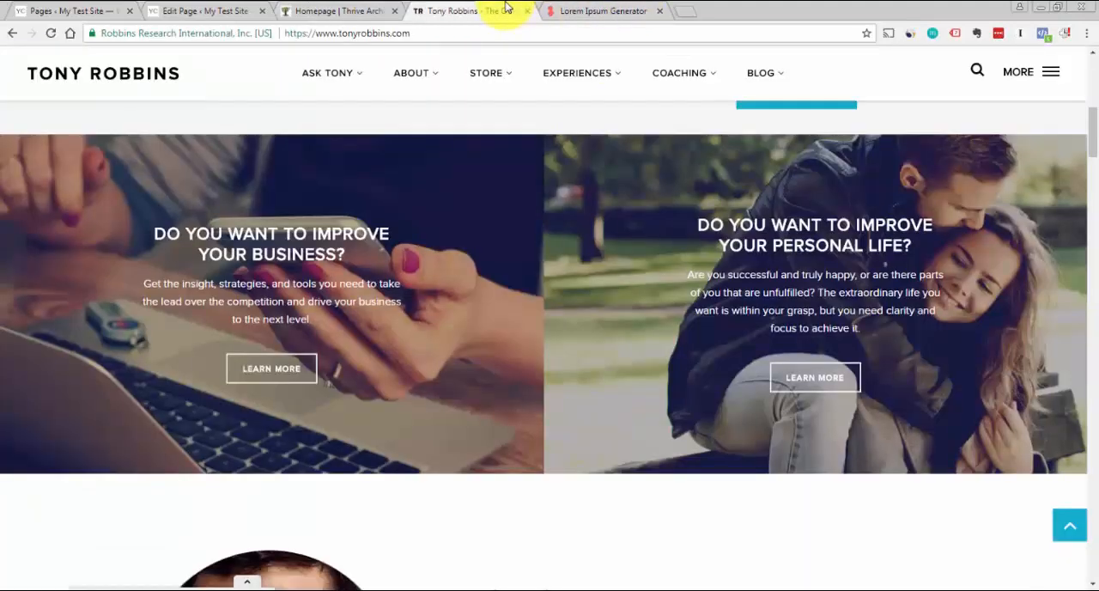
pyautogui.click(295, 12)
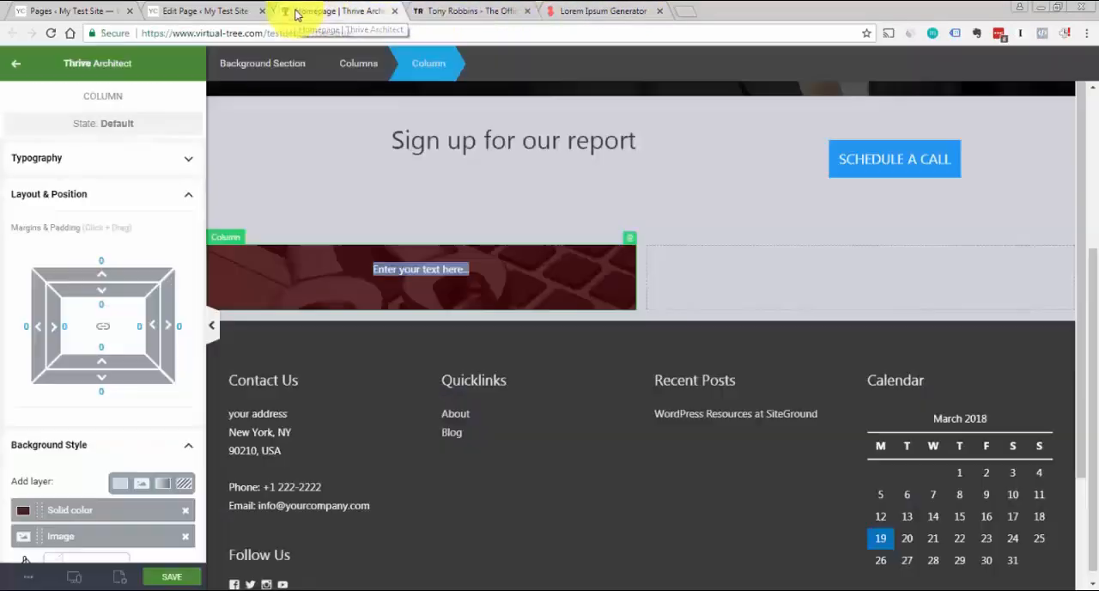
pyautogui.click(393, 278)
pyautogui.tripleClick(395, 281)
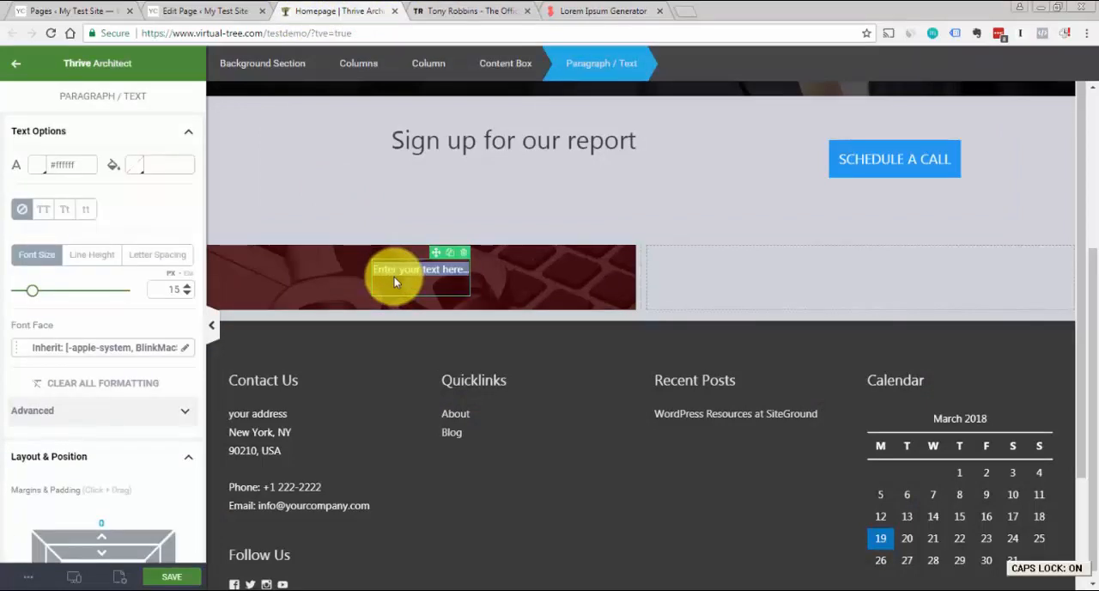
pyautogui.write("HERE'S HOW WE CAN HELP YOU")
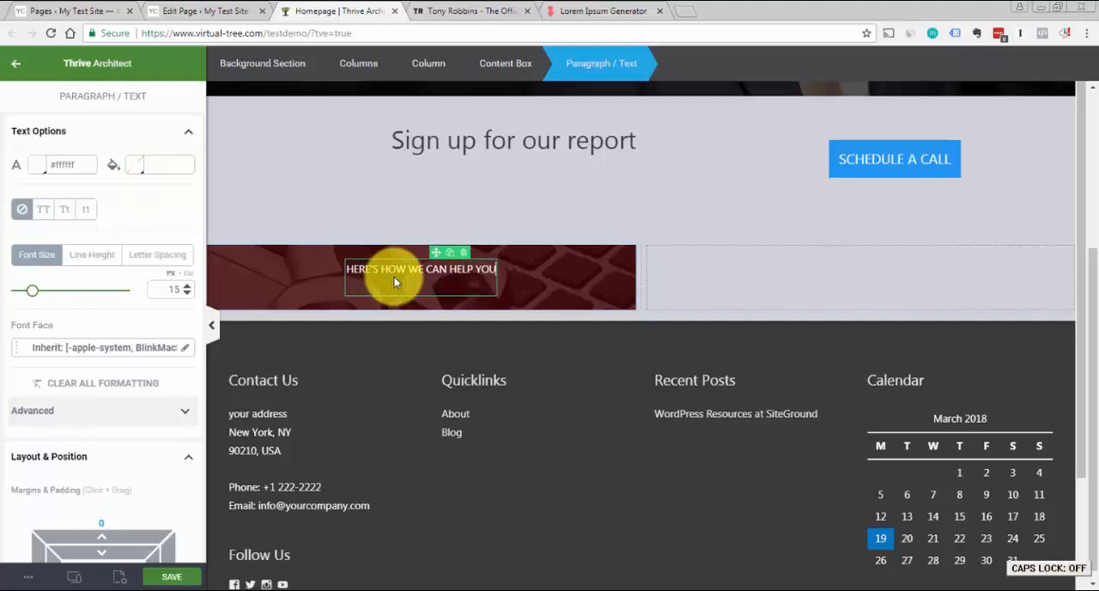
pyautogui.click(663, 231)
# Compare with the Tony Robbins panel headings and format the HERE'S HOW WE CAN HELP YOU text as Heading 3
pyautogui.click(464, 9)
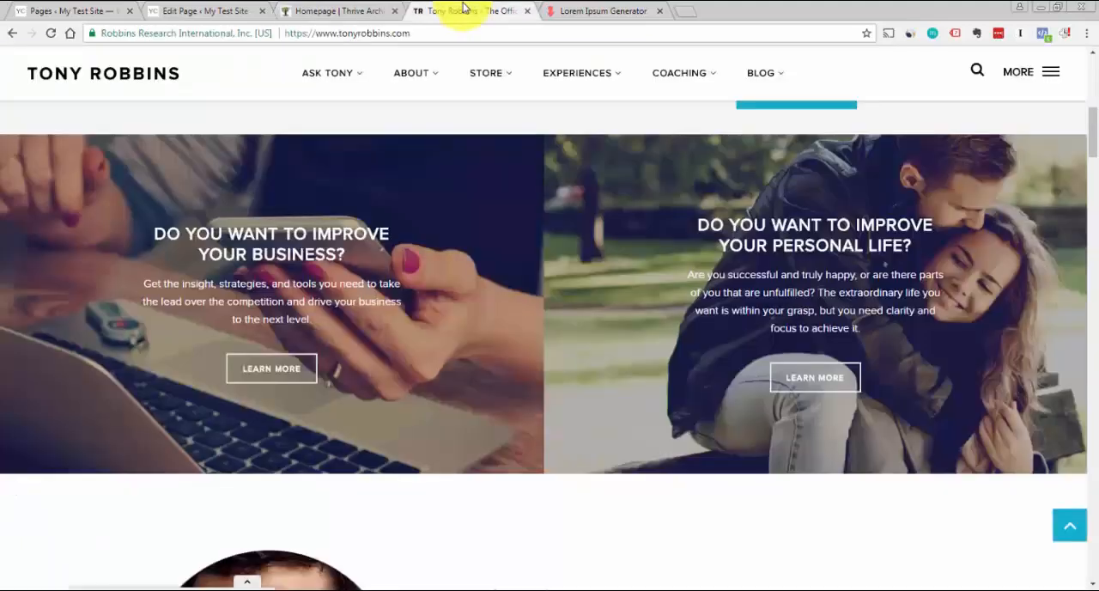
pyautogui.click(361, 11)
pyautogui.click(473, 273)
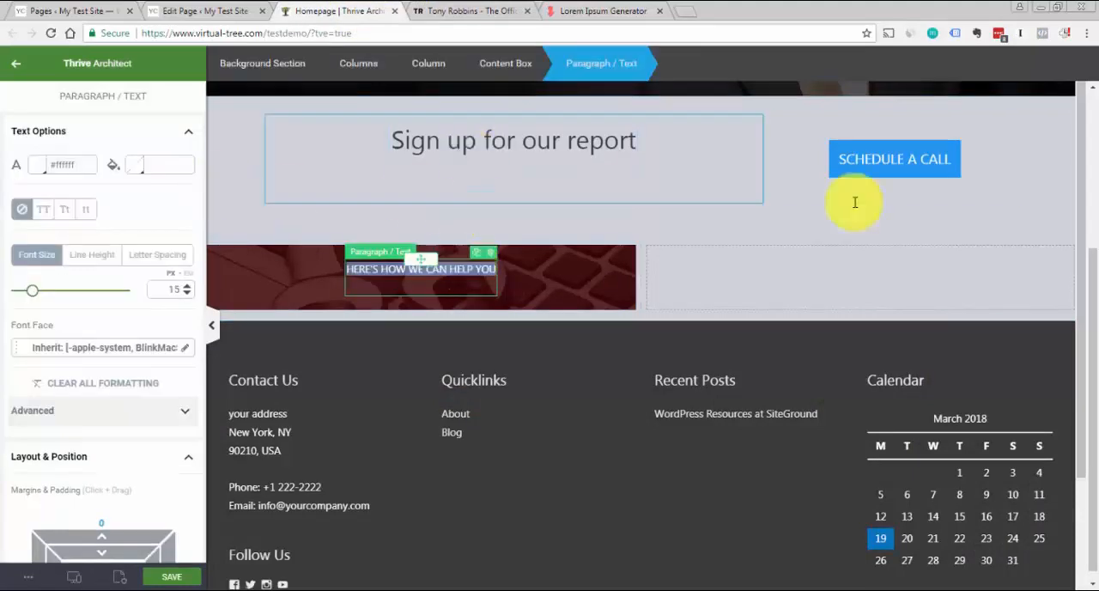
pyautogui.scroll(3, 1091, 111)
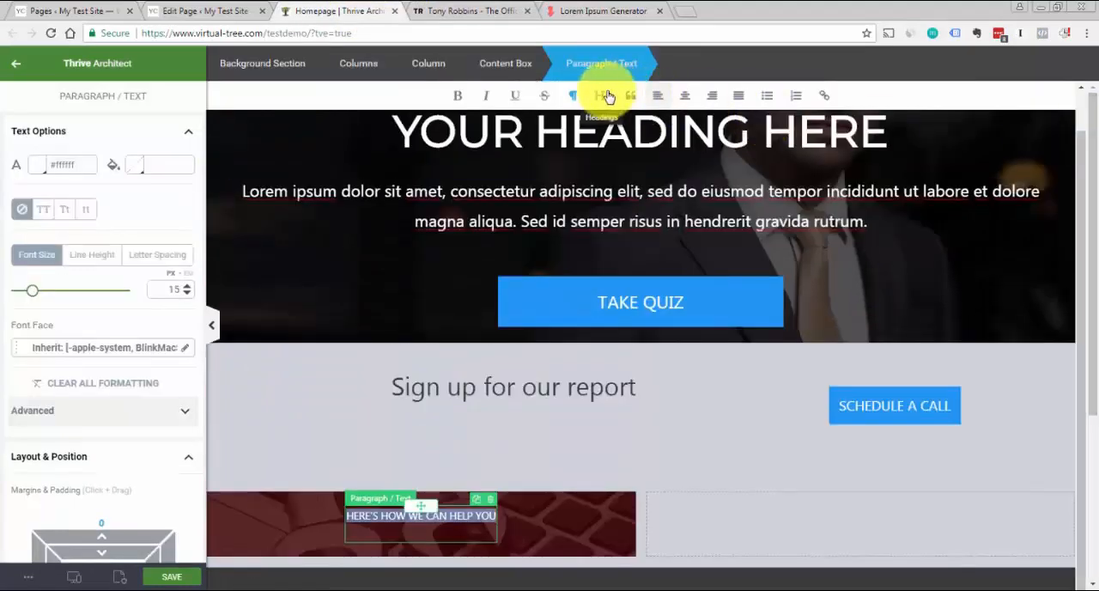
pyautogui.click(606, 95)
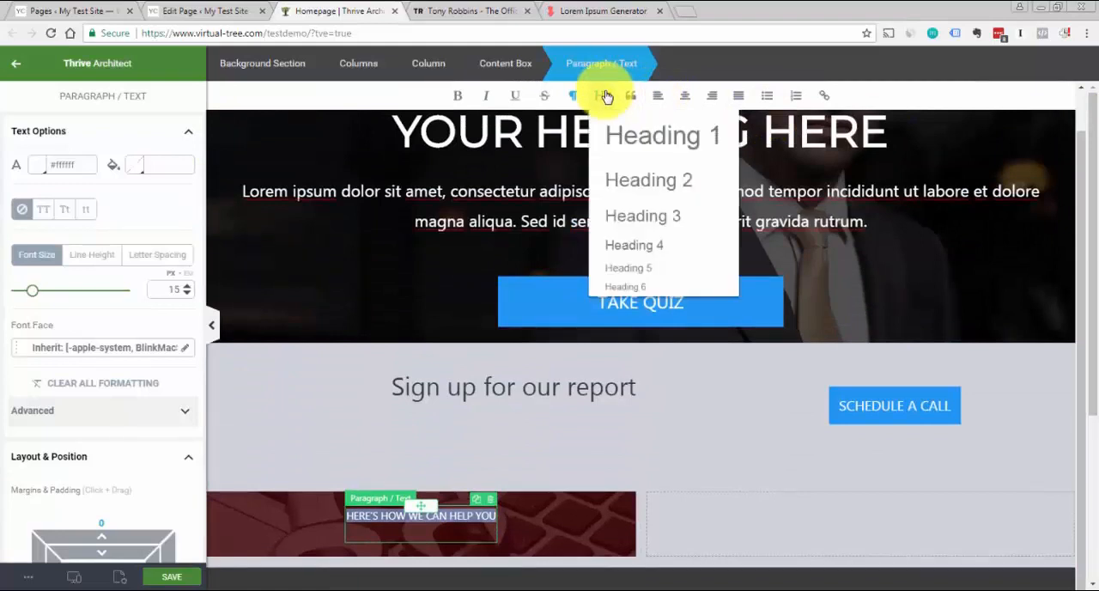
pyautogui.click(636, 227)
pyautogui.moveTo(1078, 208); pyautogui.dragTo(1079, 367)
pyautogui.click(684, 246)
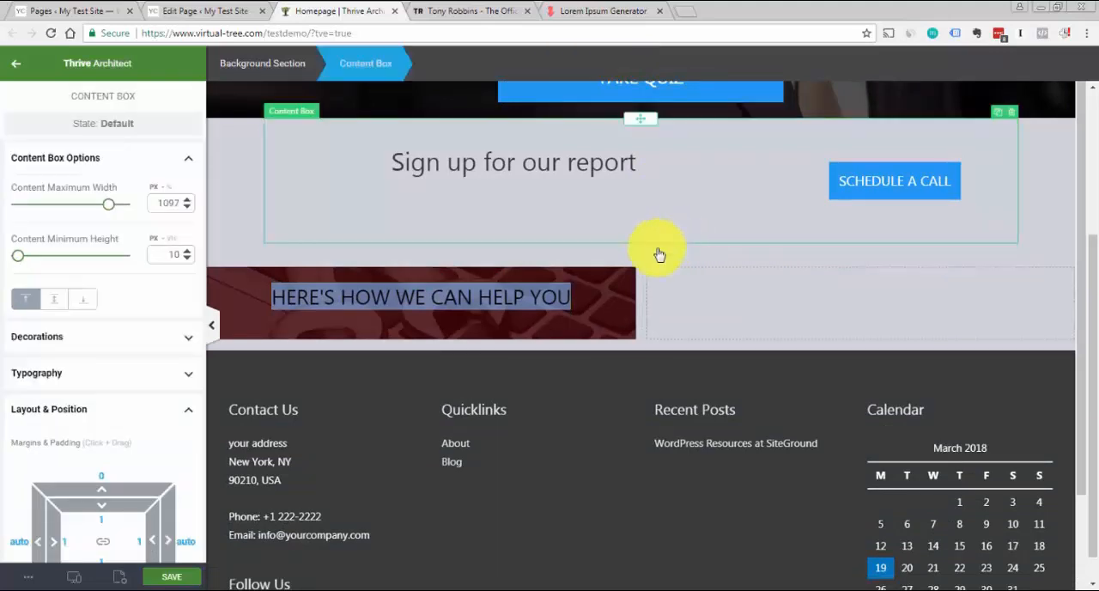
pyautogui.click(296, 296)
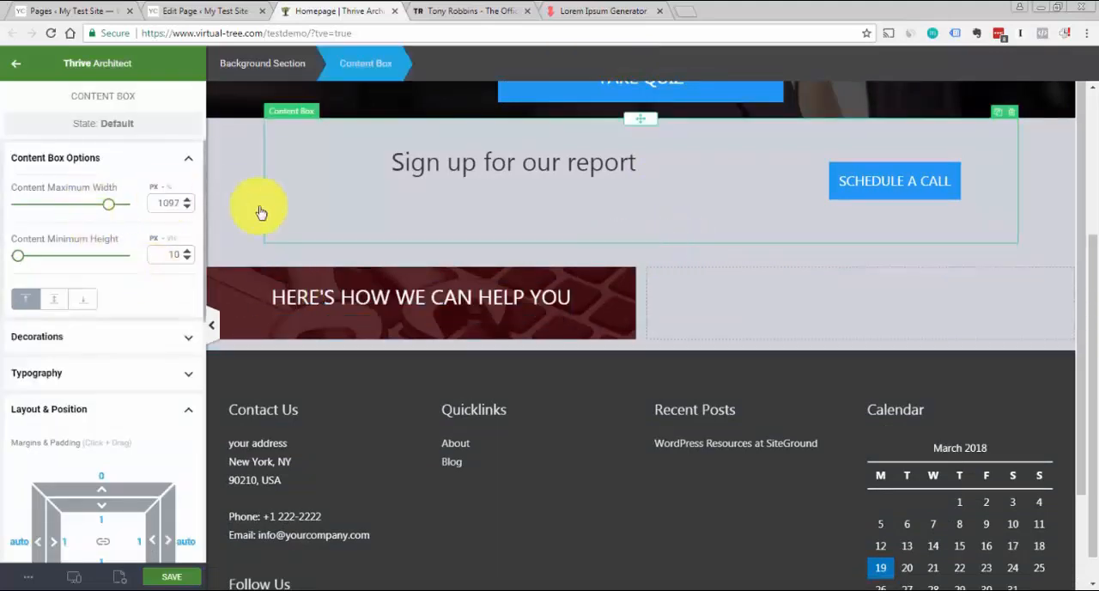
pyautogui.click(221, 204)
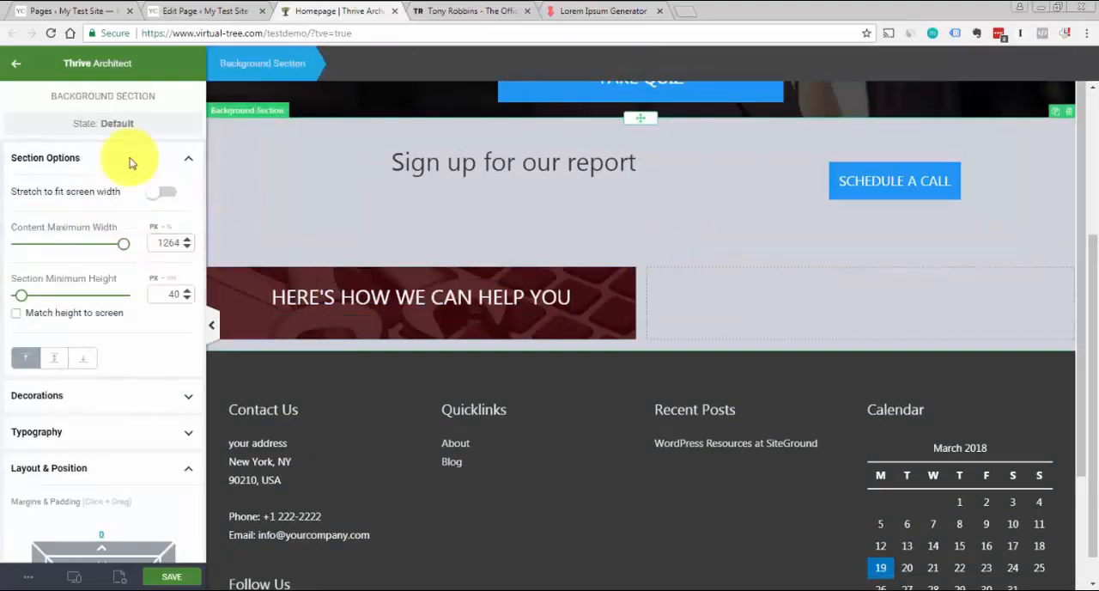
# Add a Paragraph / Text element beneath the HERE'S HOW WE CAN HELP YOU heading and colour its text white (#ffffff)
pyautogui.click(18, 70)
pyautogui.moveTo(44, 177); pyautogui.dragTo(438, 316)
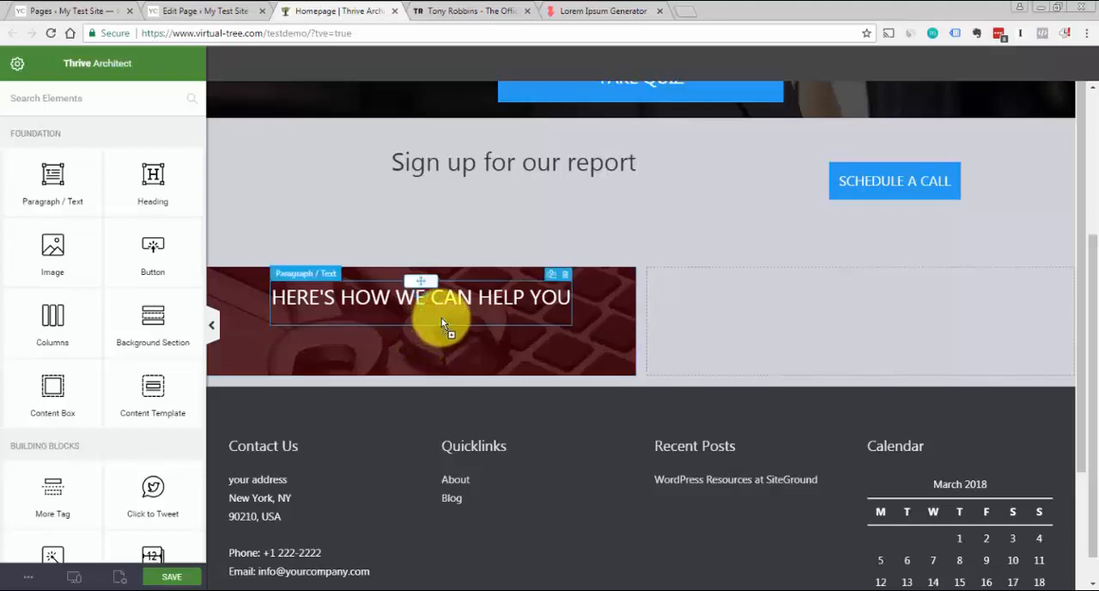
pyautogui.click(432, 336)
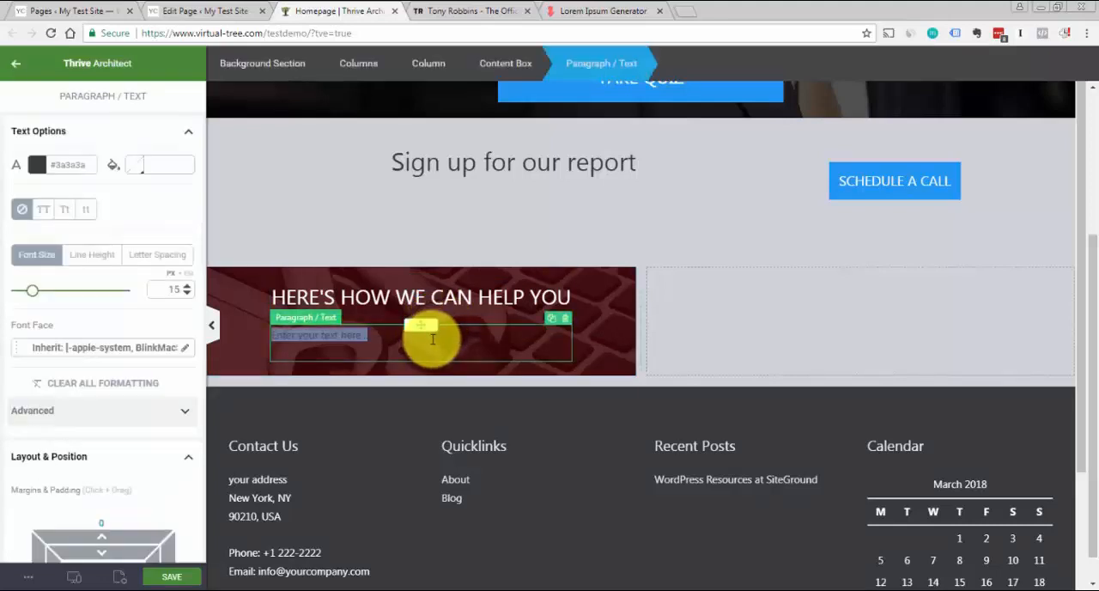
pyautogui.click(38, 171)
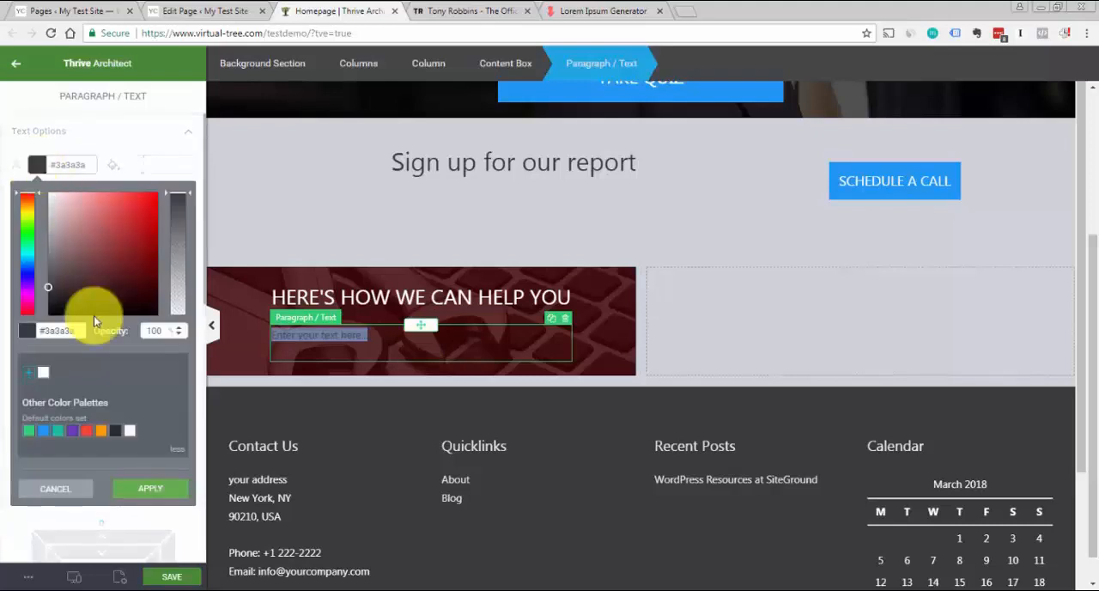
pyautogui.click(43, 371)
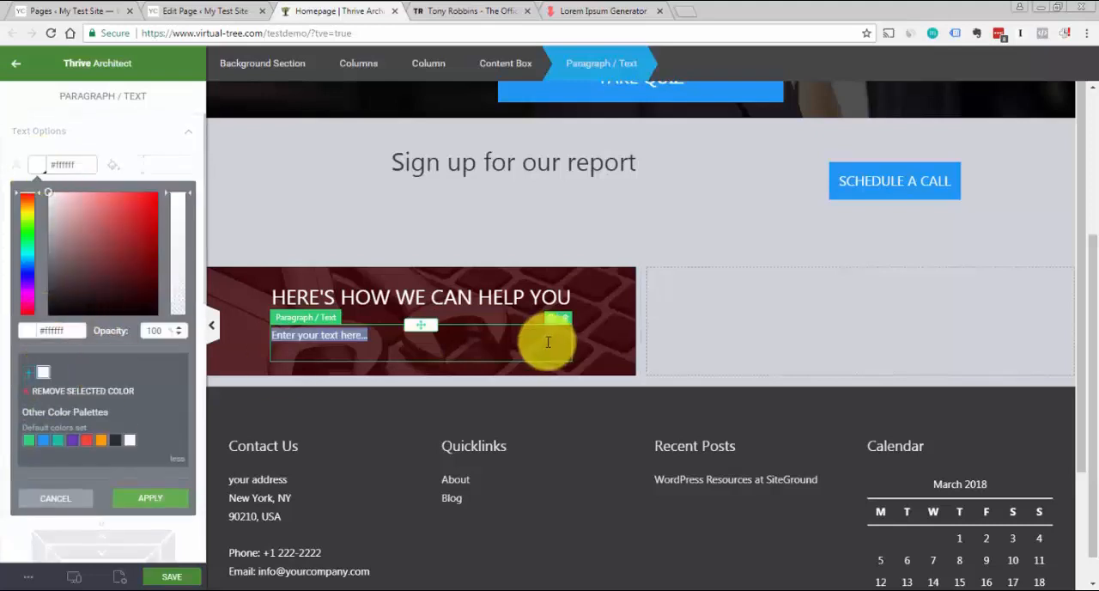
pyautogui.click(626, 251)
# Copy the two generated sentences from the Lorem Ipsum Generator and paste them over the new paragraph's placeholder text
pyautogui.click(446, 348)
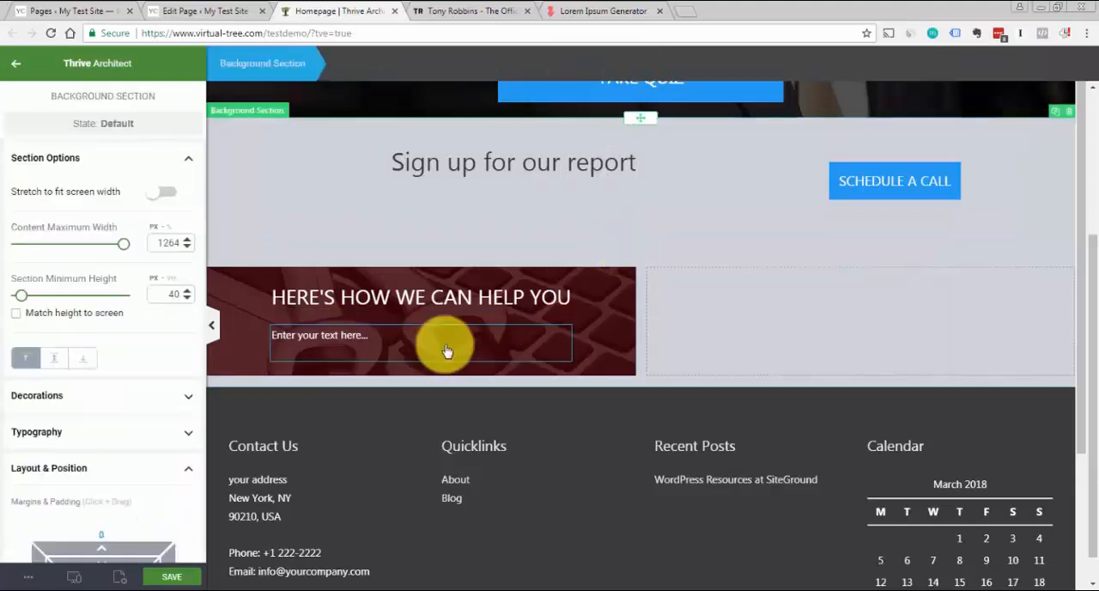
pyautogui.click(569, 8)
pyautogui.click(709, 296)
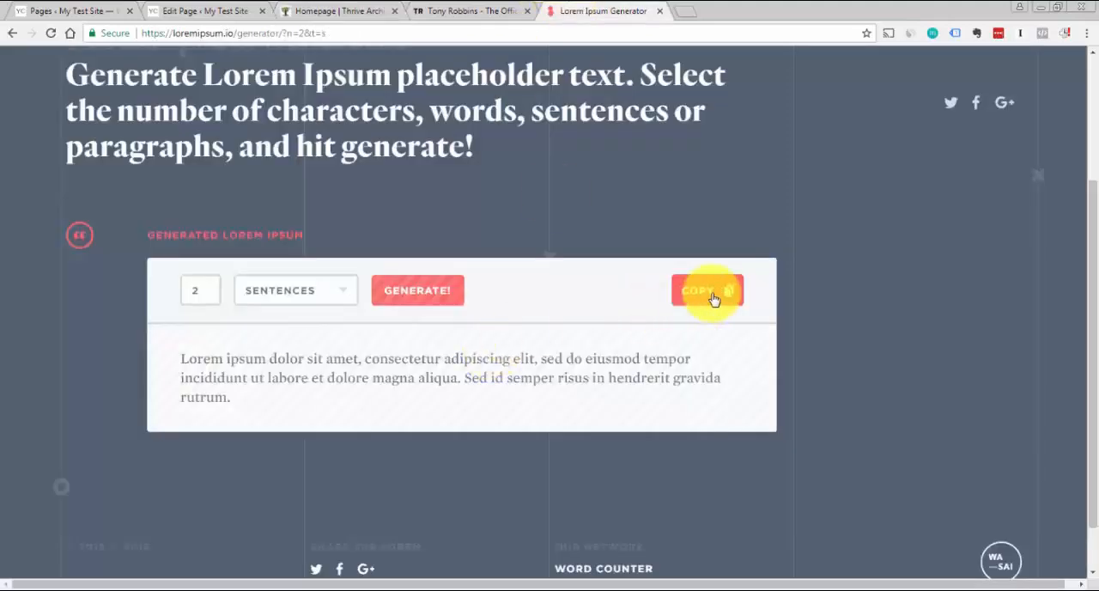
pyautogui.click(349, 19)
pyautogui.click(351, 343)
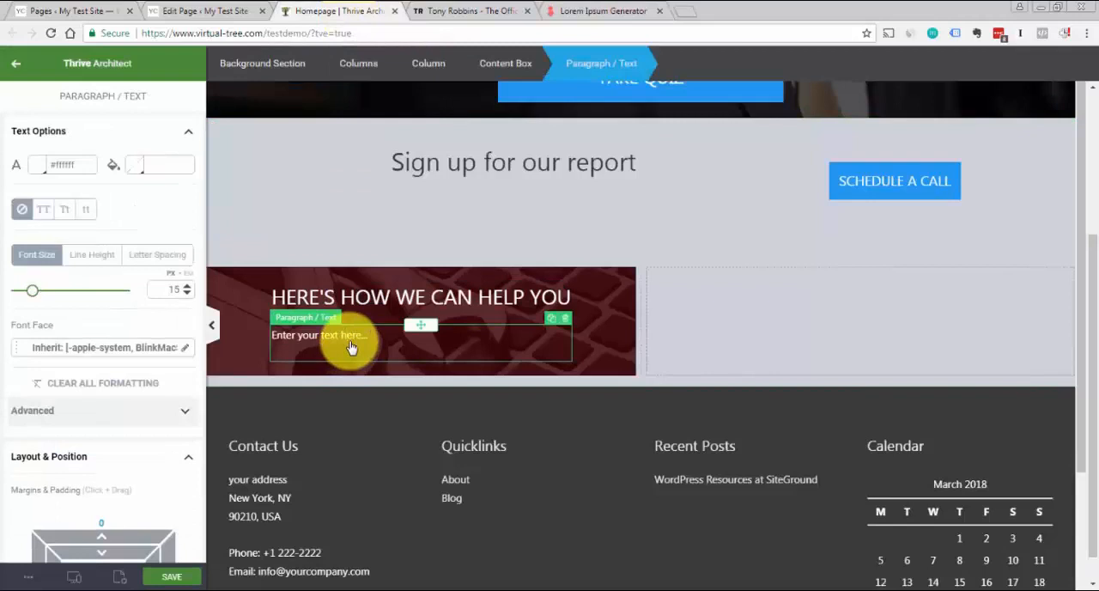
pyautogui.hotkey('ctrl', 'v')
# Centre-align the lorem ipsum paragraph in the dark red image column
pyautogui.hotkey('ctrl', 'a')
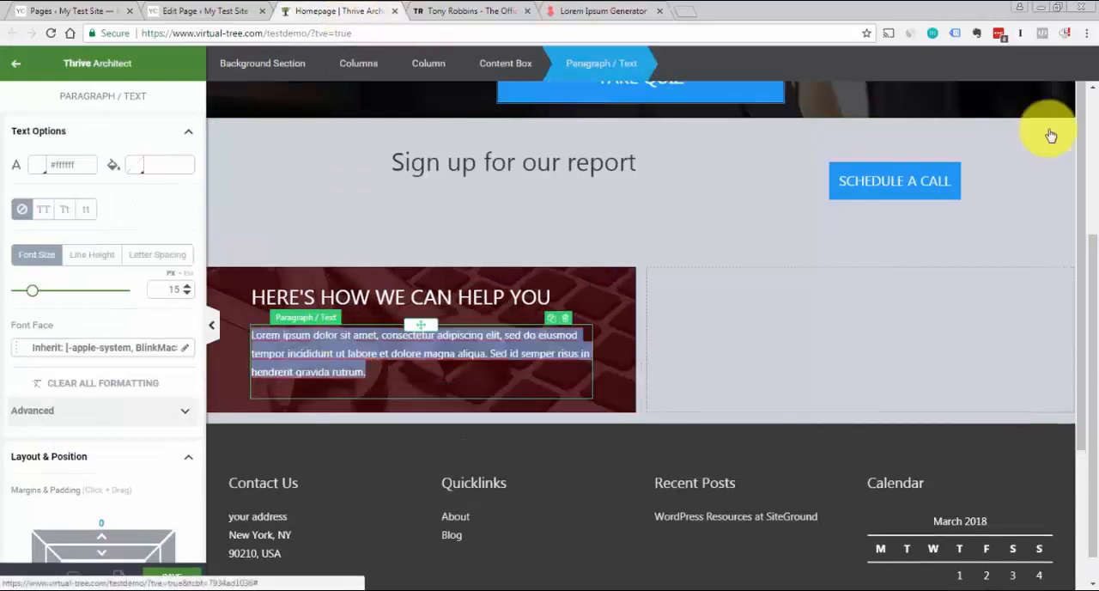
pyautogui.scroll(1, 1094, 121)
pyautogui.scroll(2, 1095, 122)
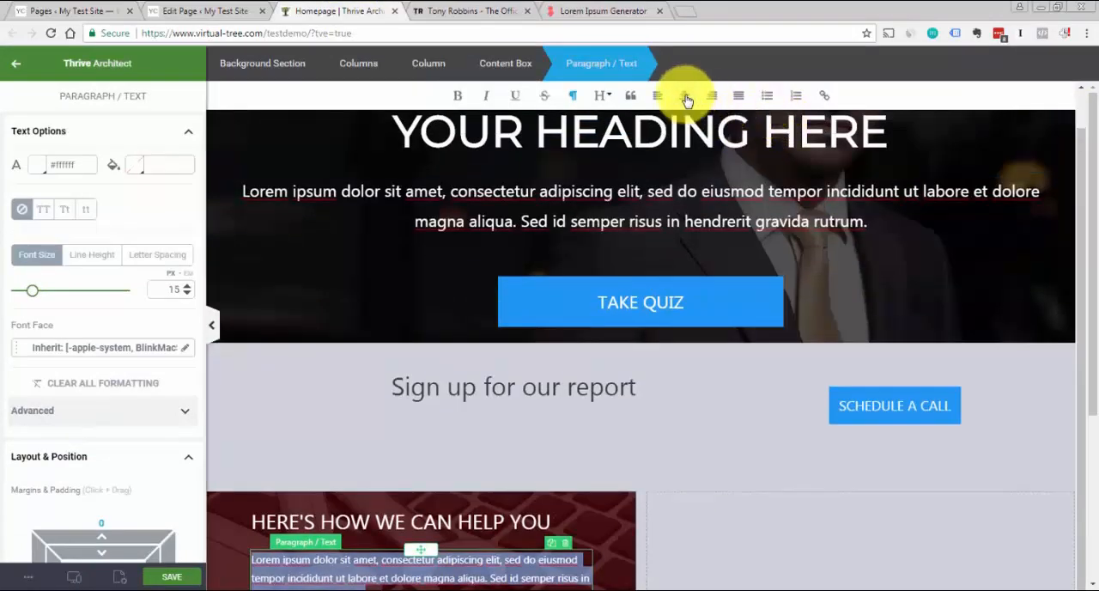
pyautogui.moveTo(1087, 216); pyautogui.dragTo(1060, 309)
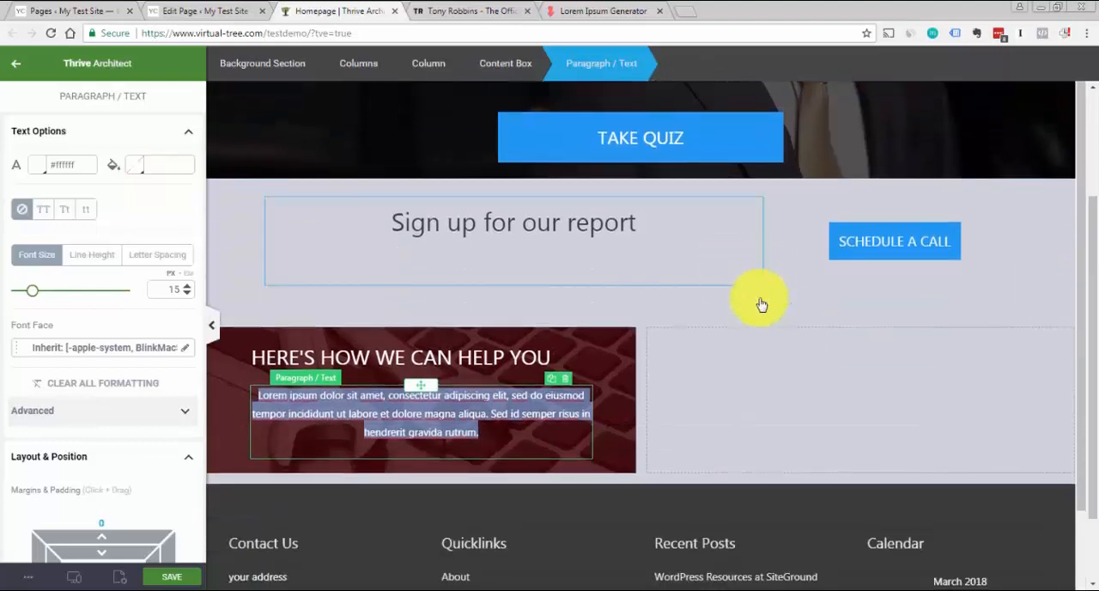
pyautogui.click(777, 323)
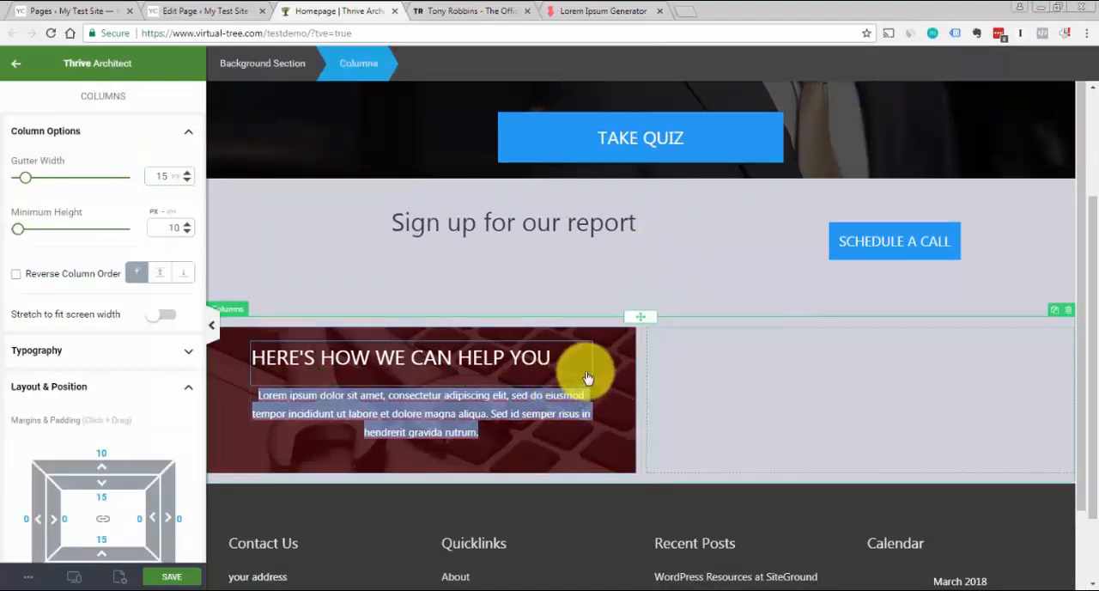
# Narrow the content box around the heading and paragraph to a maximum content width of 414 px
pyautogui.click(404, 416)
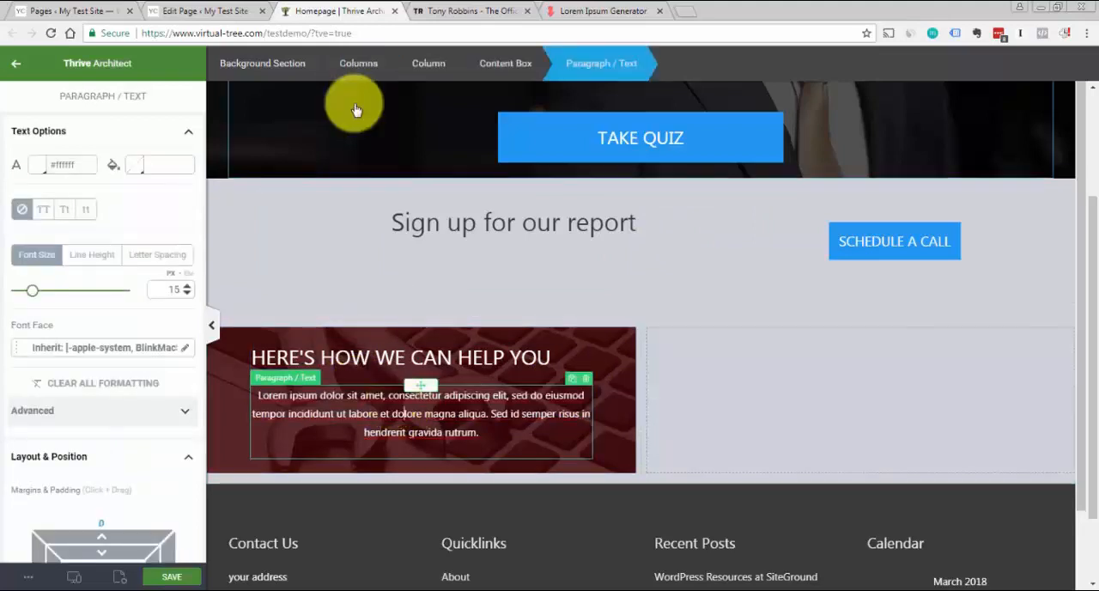
pyautogui.click(506, 69)
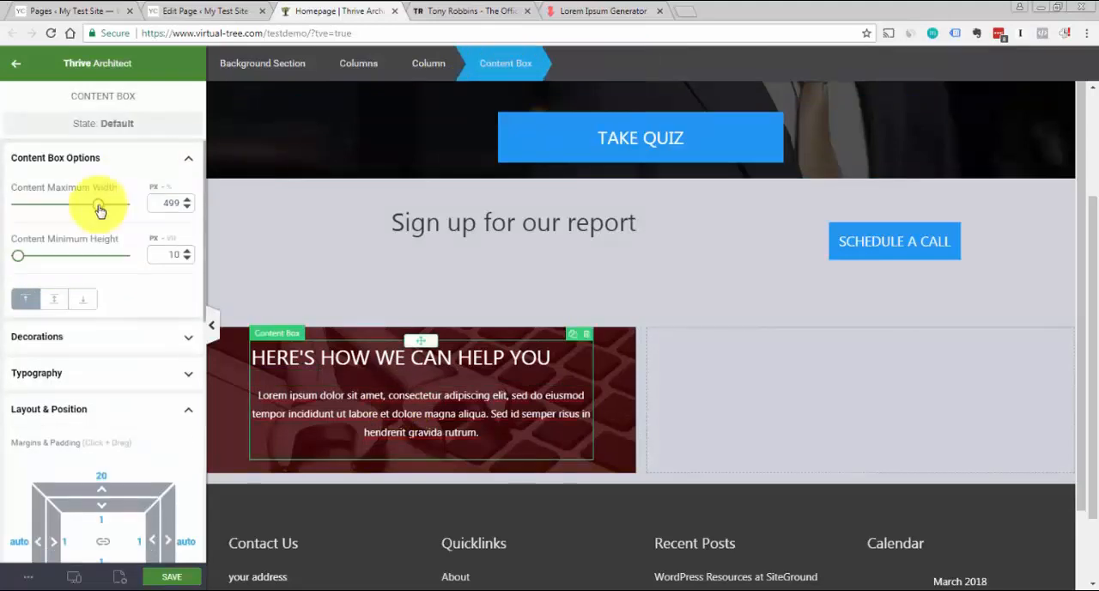
pyautogui.moveTo(98, 209); pyautogui.dragTo(83, 210)
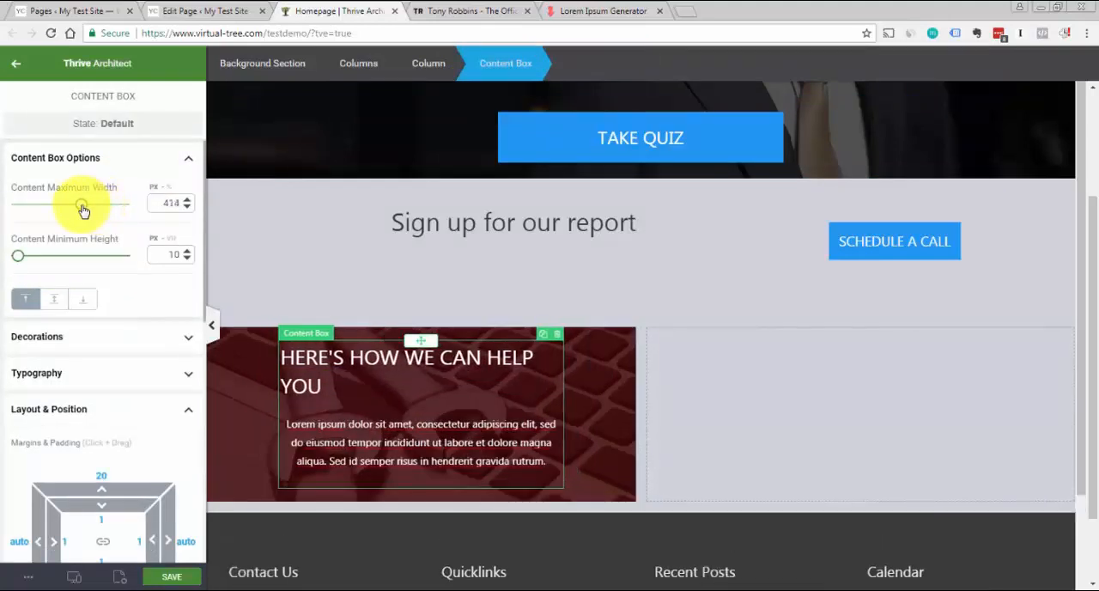
# Centre-align the HERE'S HOW WE CAN HELP YOU heading
pyautogui.click(329, 386)
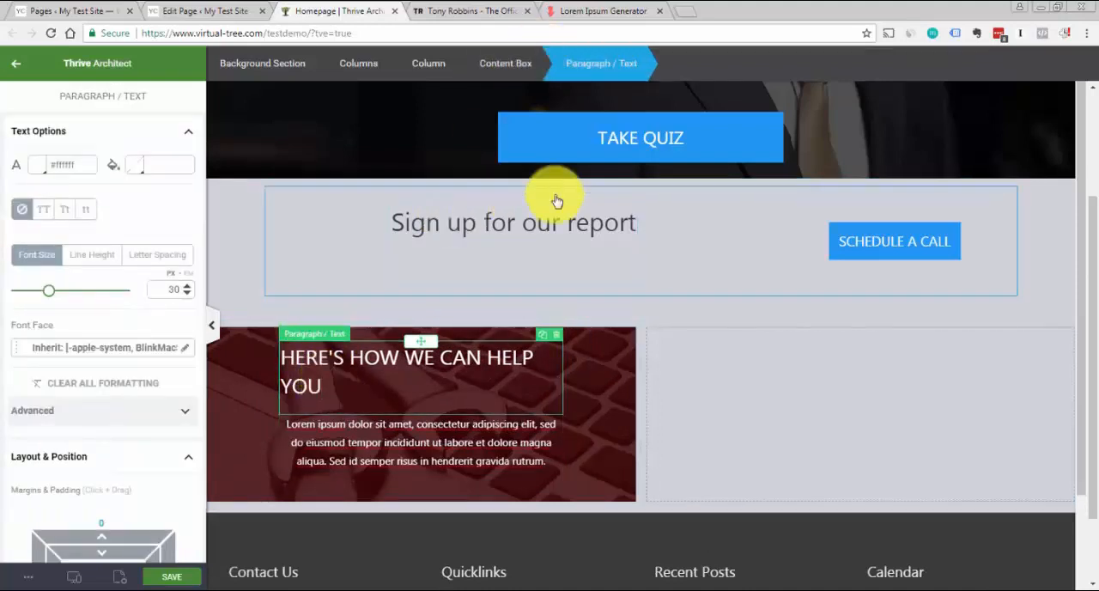
pyautogui.scroll(2, 1095, 144)
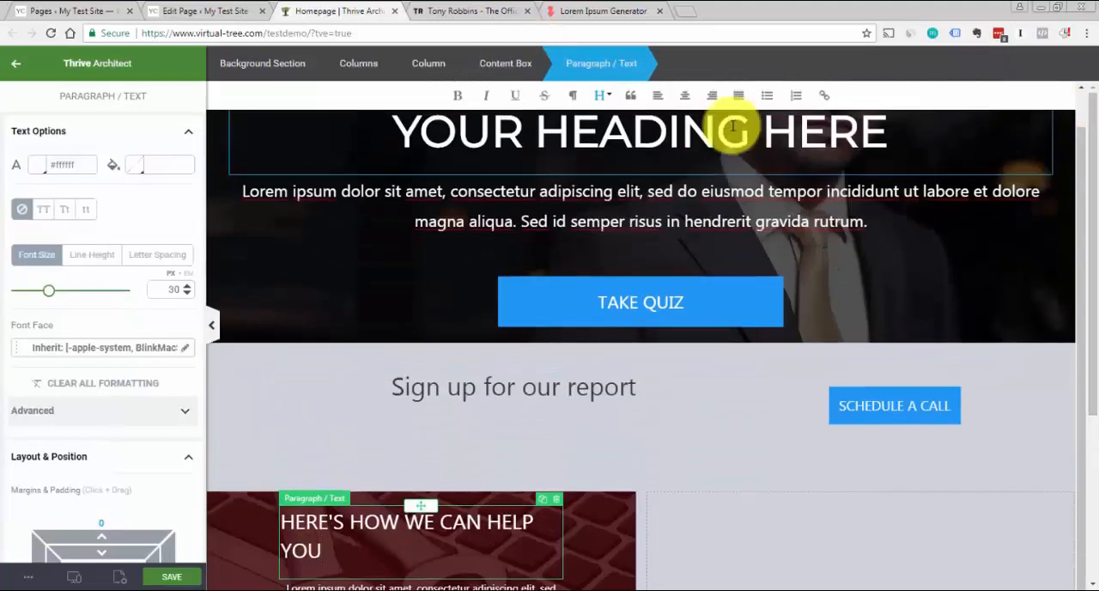
pyautogui.click(684, 96)
pyautogui.moveTo(1094, 196); pyautogui.dragTo(1083, 307)
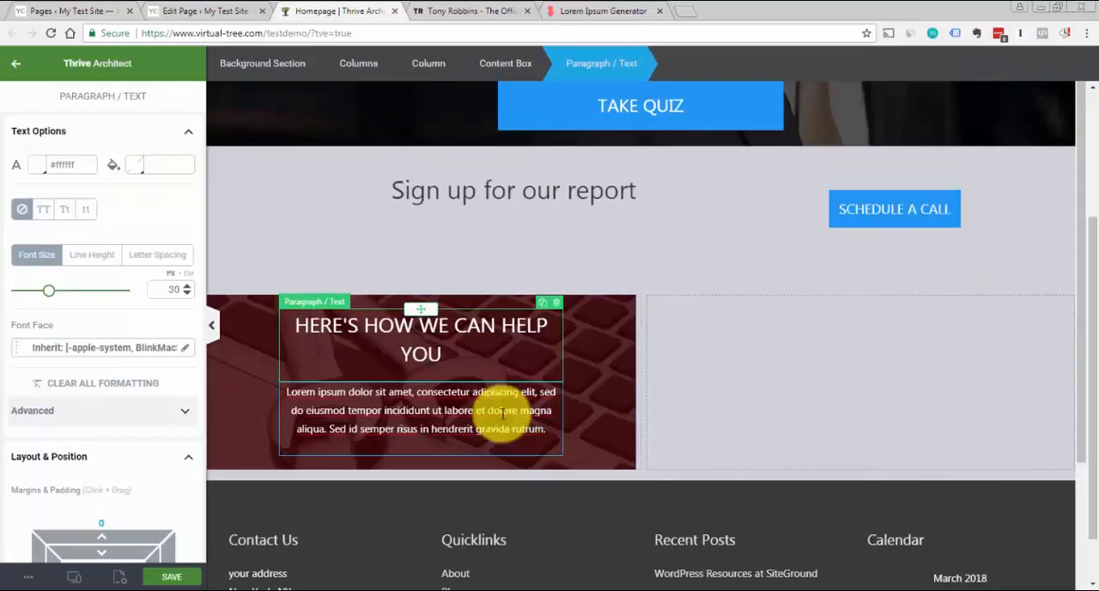
# Switch to the Tony Robbins page and examine the Learn More button beneath the business panel's text
pyautogui.click(502, 410)
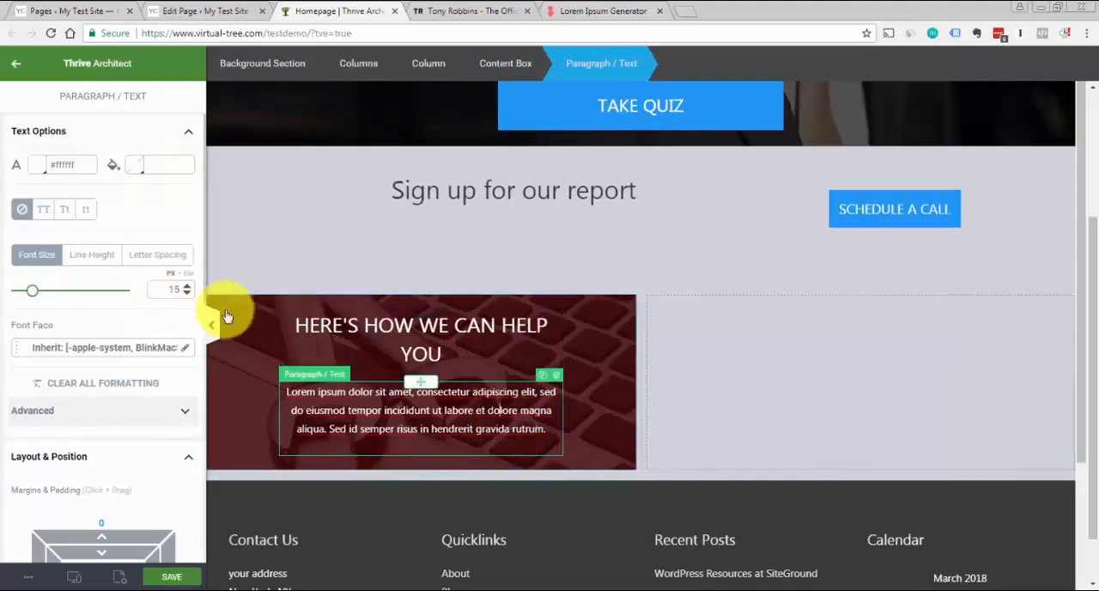
pyautogui.click(477, 15)
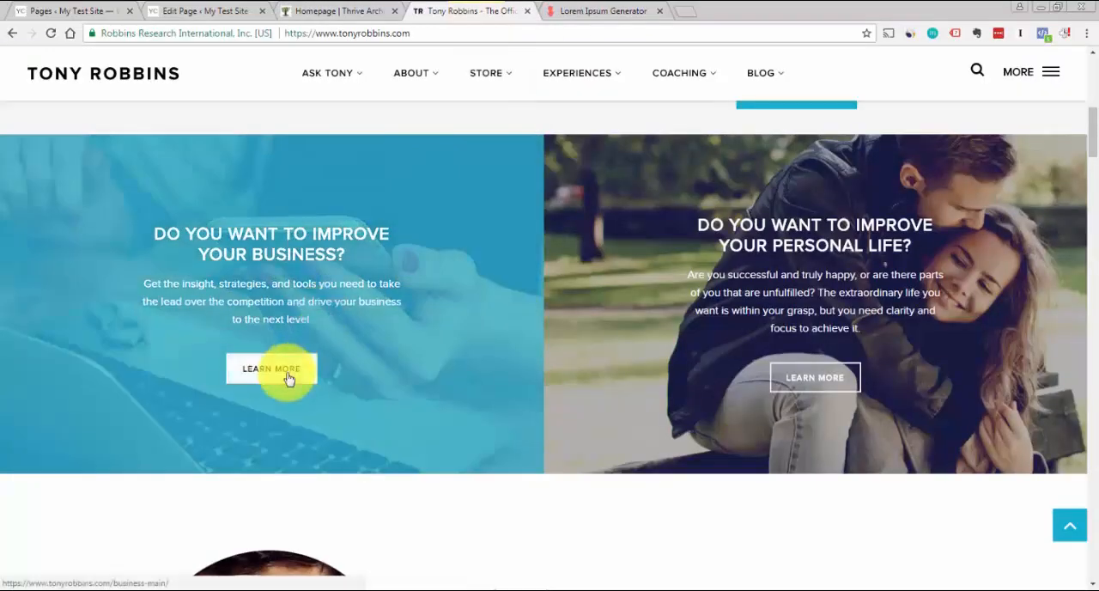
# Switch back to the Homepage editor and add a button beneath the lorem ipsum paragraph in the dark red image column
pyautogui.click(343, 12)
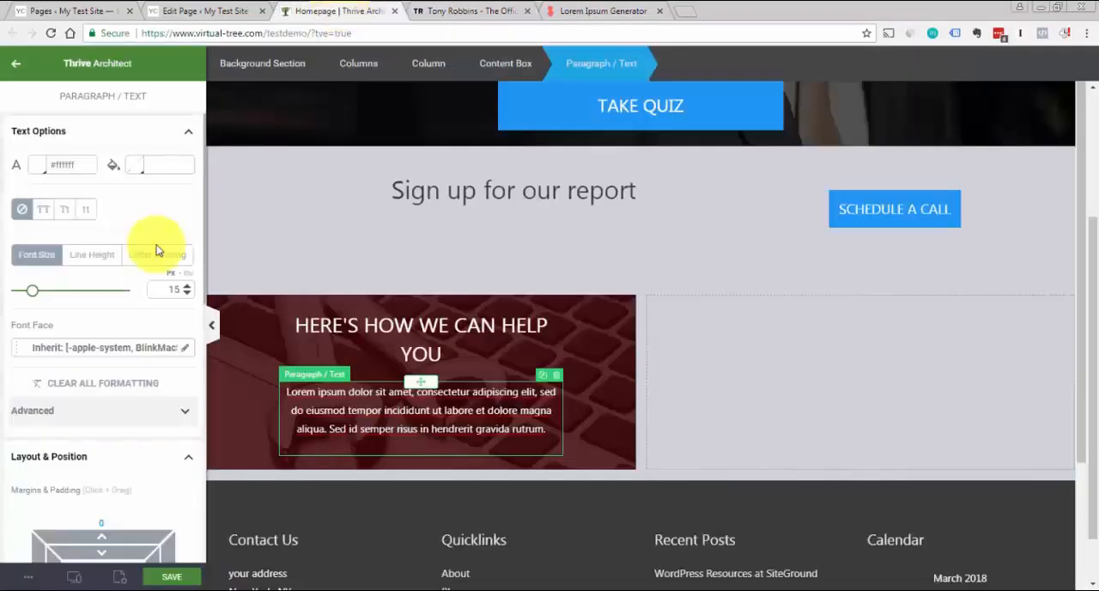
pyautogui.click(15, 66)
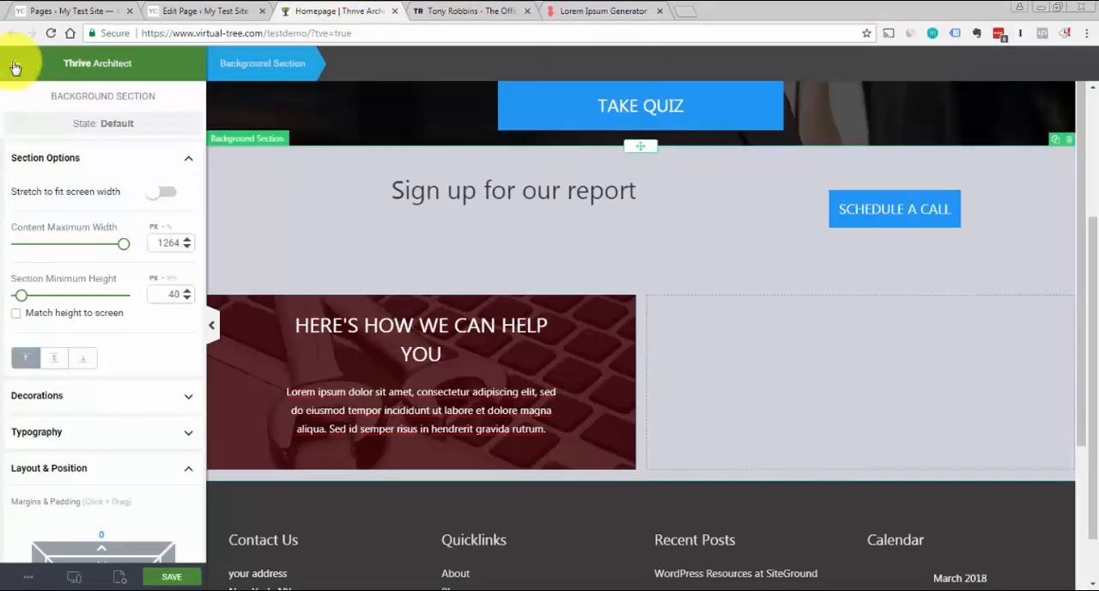
pyautogui.click(15, 67)
pyautogui.moveTo(150, 262); pyautogui.dragTo(439, 440)
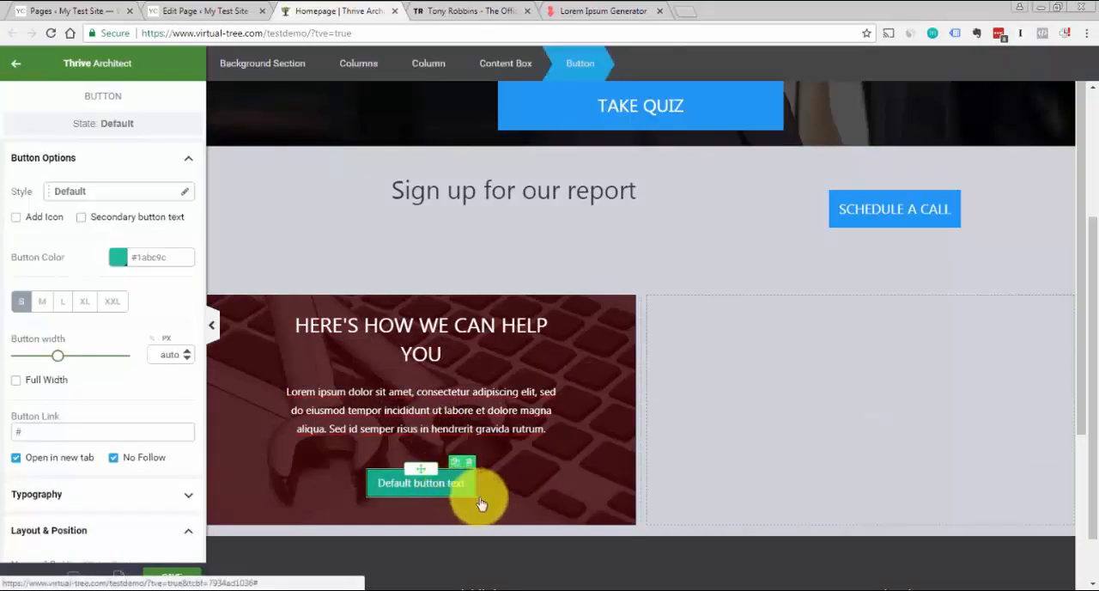
# Set the new button's color to blue #2196f3 and change its text to CLICK HERE
pyautogui.click(118, 257)
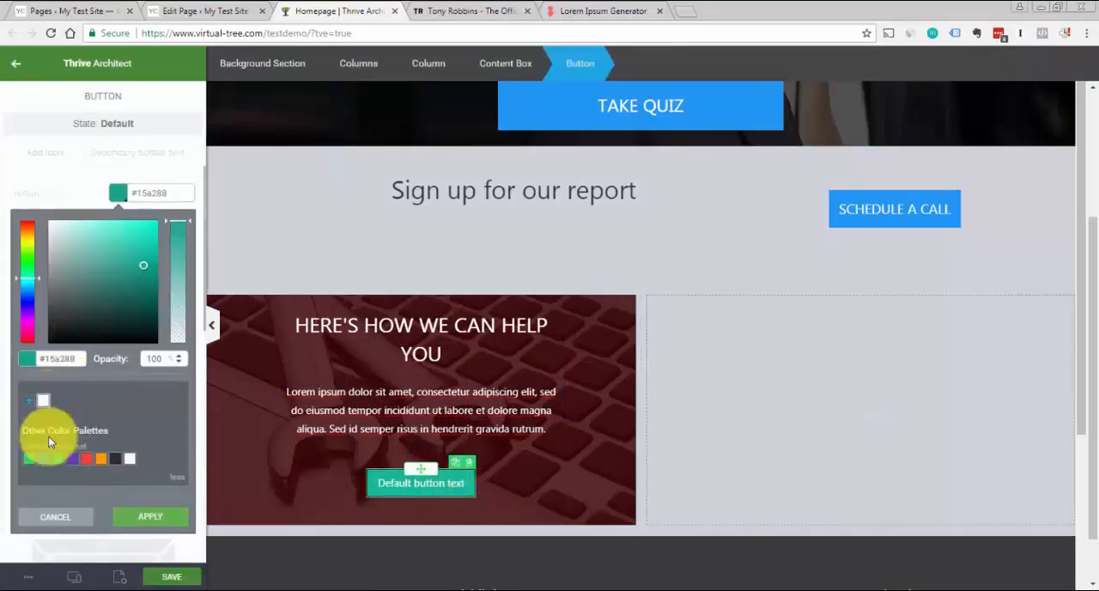
pyautogui.click(43, 458)
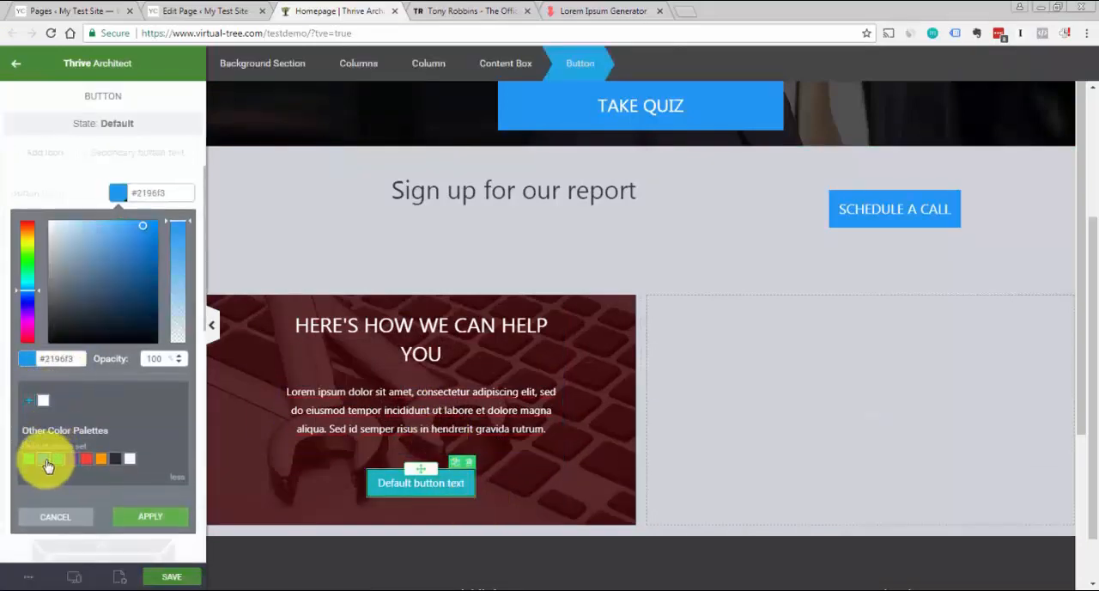
pyautogui.click(448, 483)
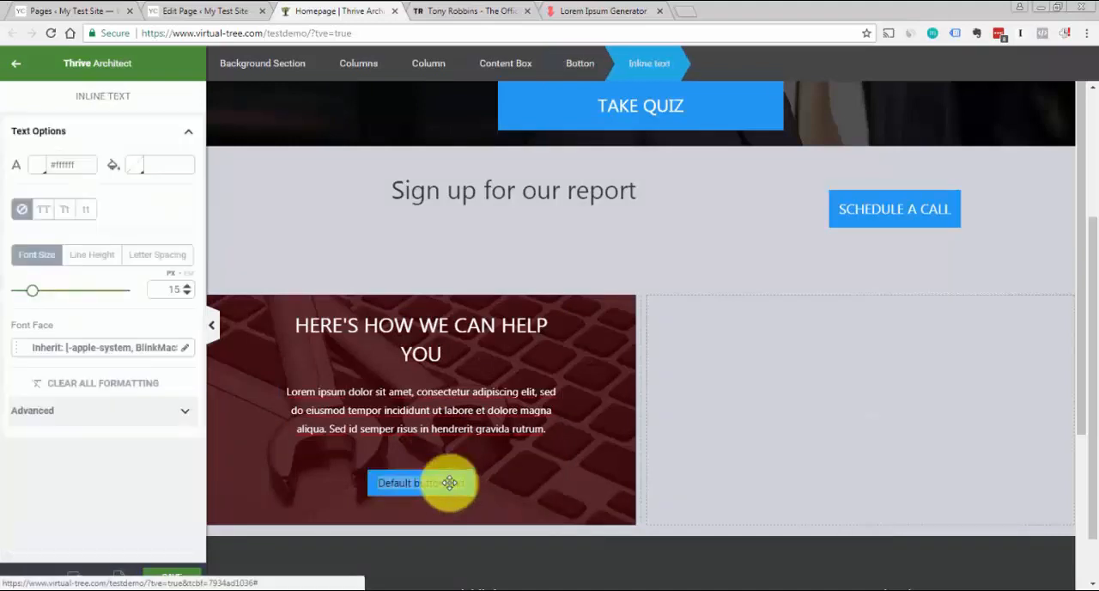
pyautogui.write('CLICK HERE')
pyautogui.press('capslock')
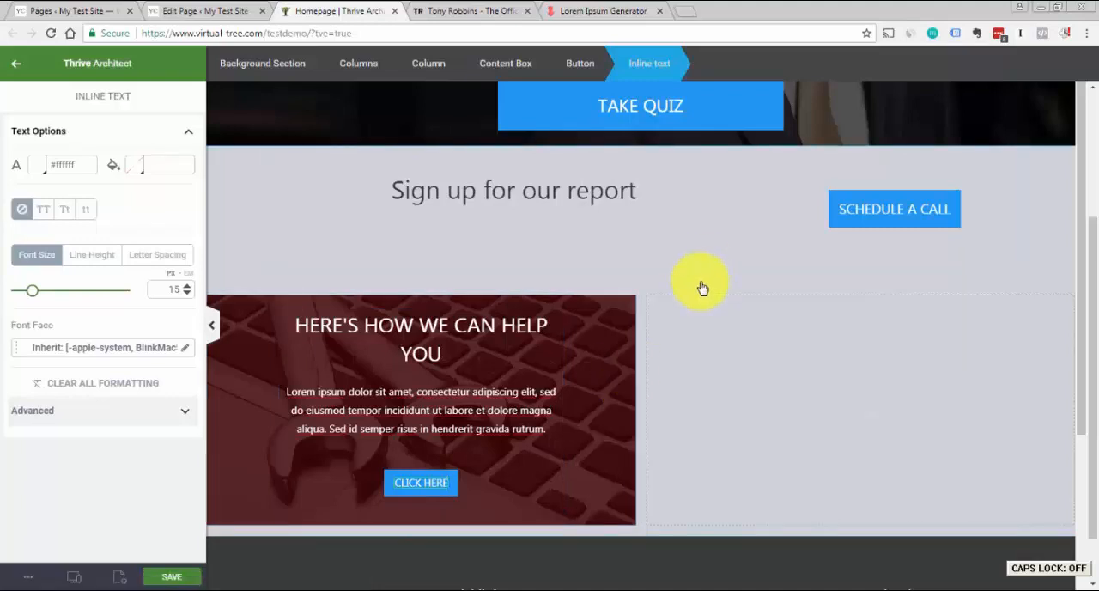
pyautogui.click(738, 273)
# Add the 1965978-target-marketing image from the media library as the empty second column's background, with Stretch display
pyautogui.moveTo(1091, 342); pyautogui.dragTo(1090, 297)
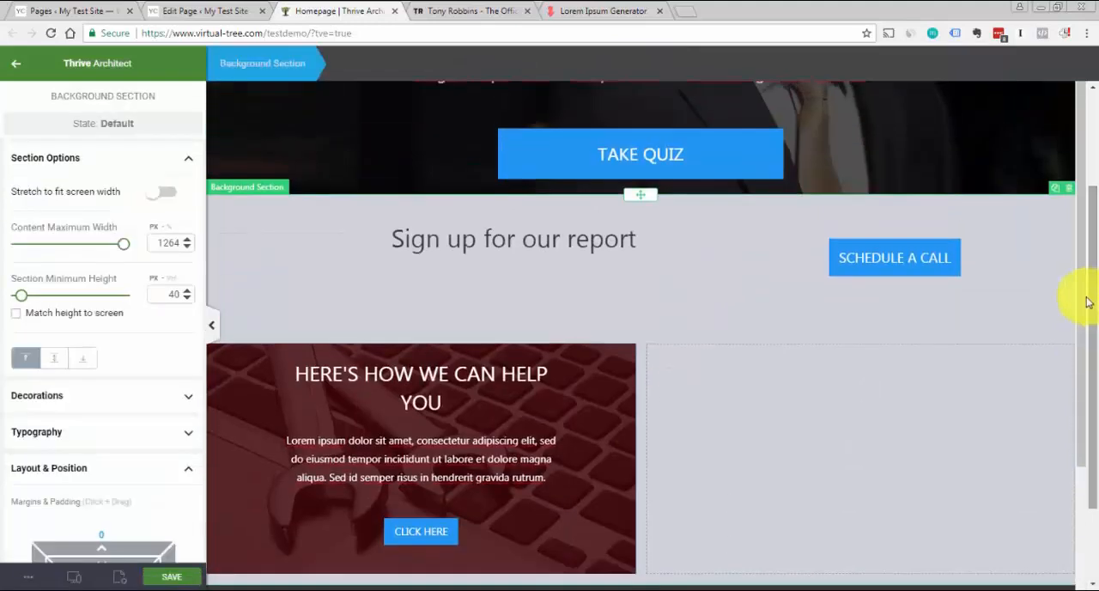
pyautogui.moveTo(1078, 345); pyautogui.dragTo(1079, 394)
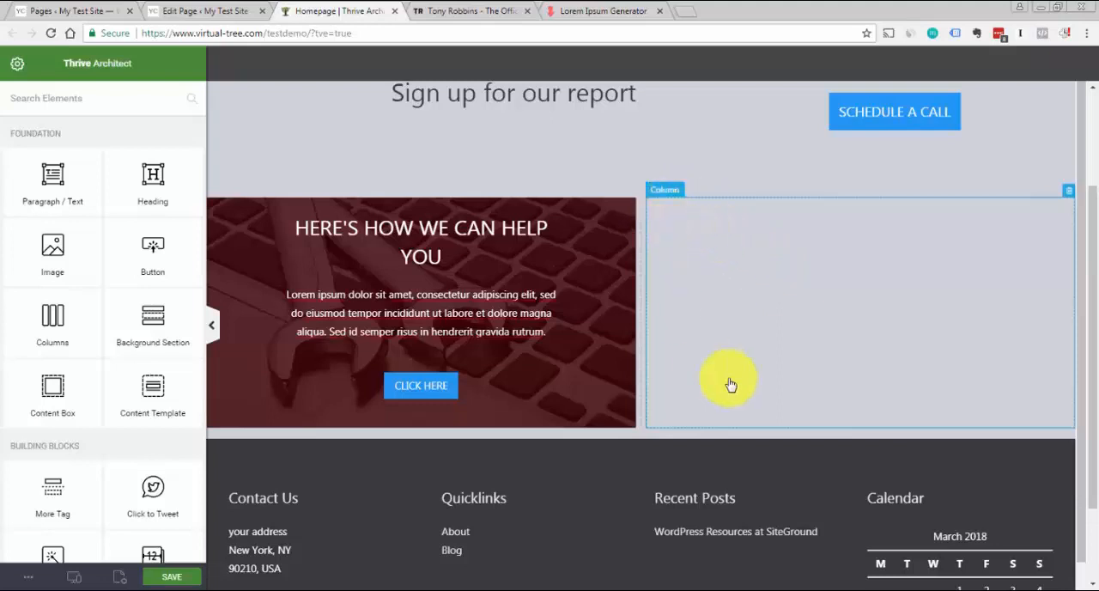
pyautogui.click(714, 223)
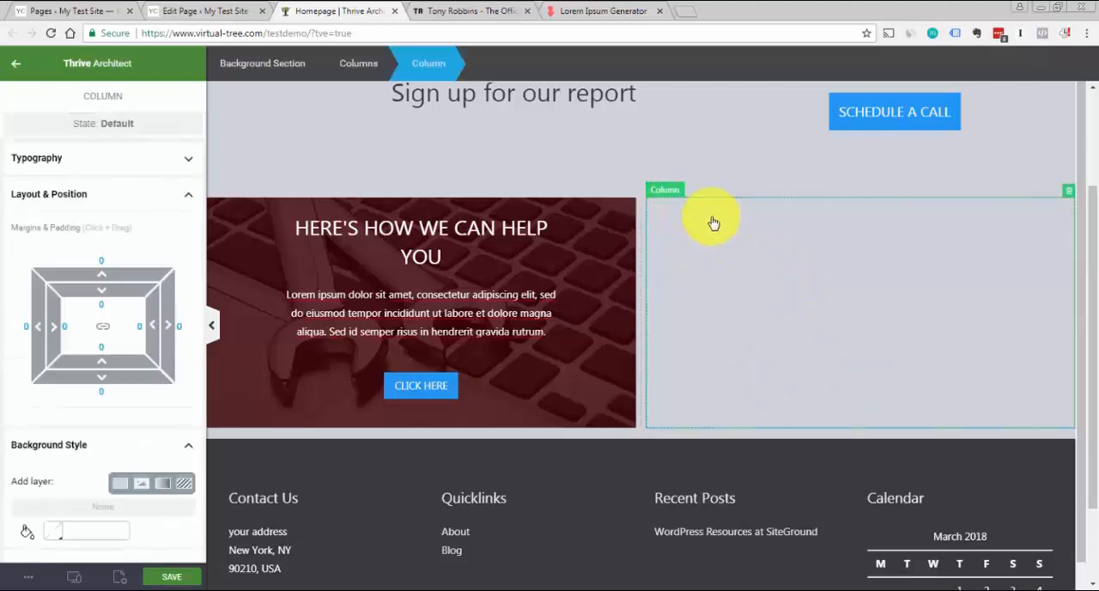
pyautogui.click(106, 204)
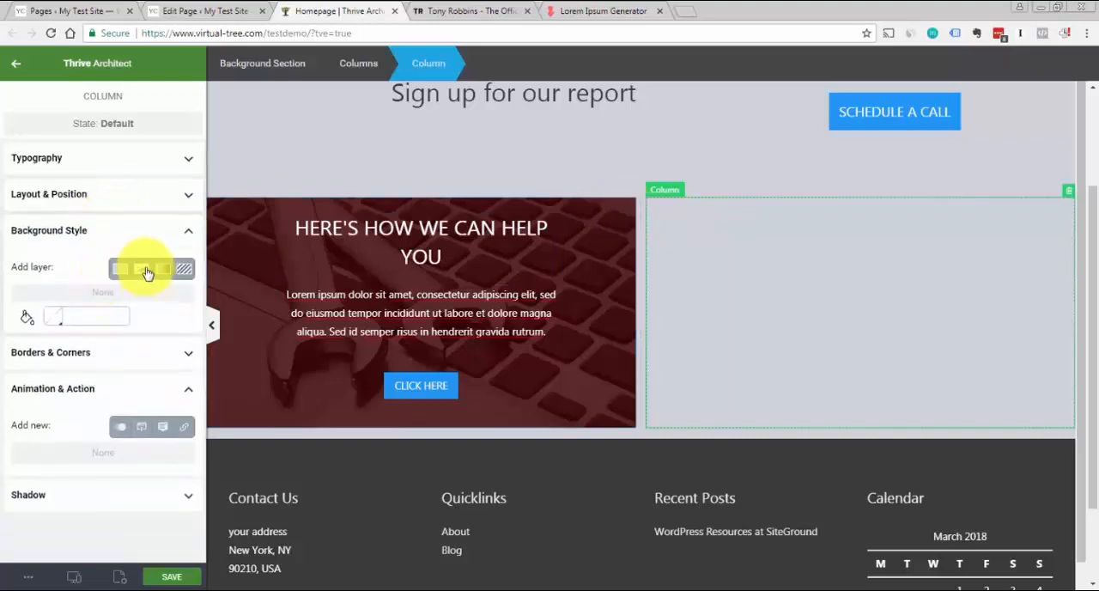
pyautogui.click(141, 270)
pyautogui.click(72, 334)
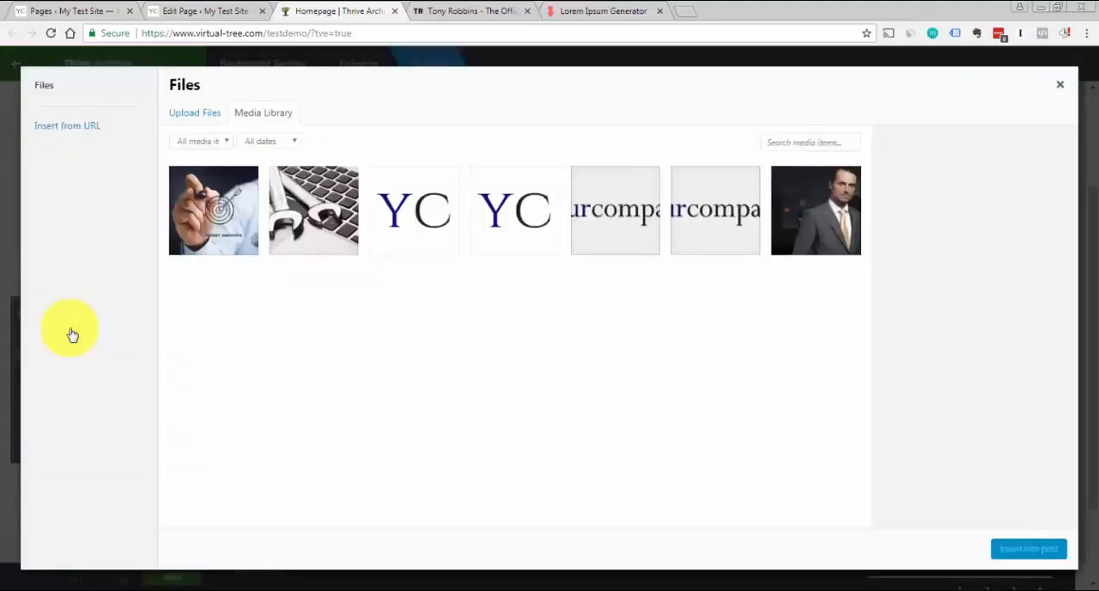
pyautogui.click(226, 216)
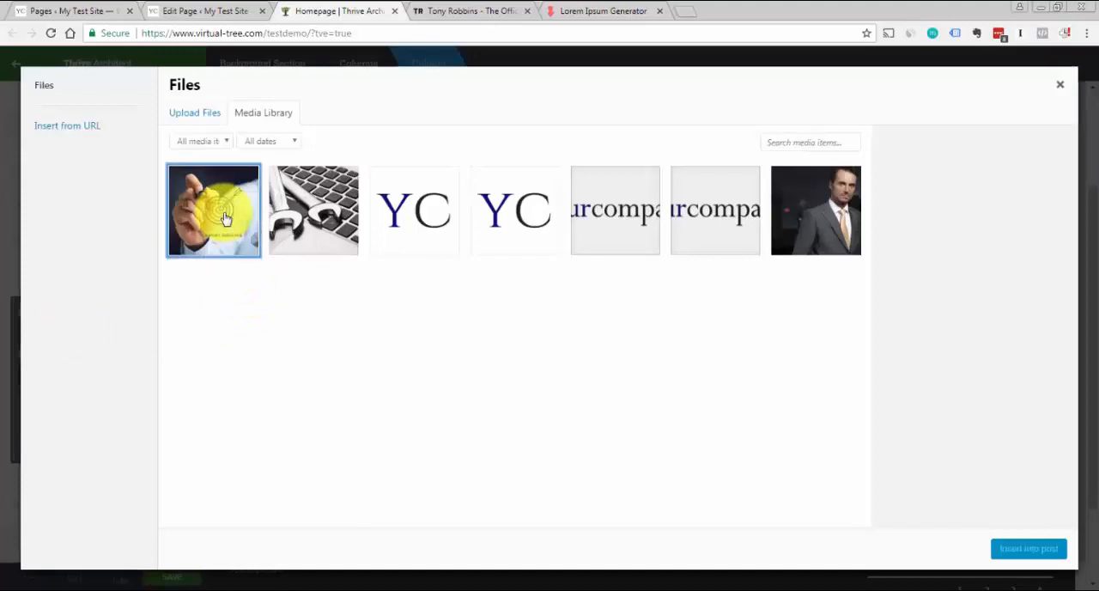
pyautogui.click(1026, 551)
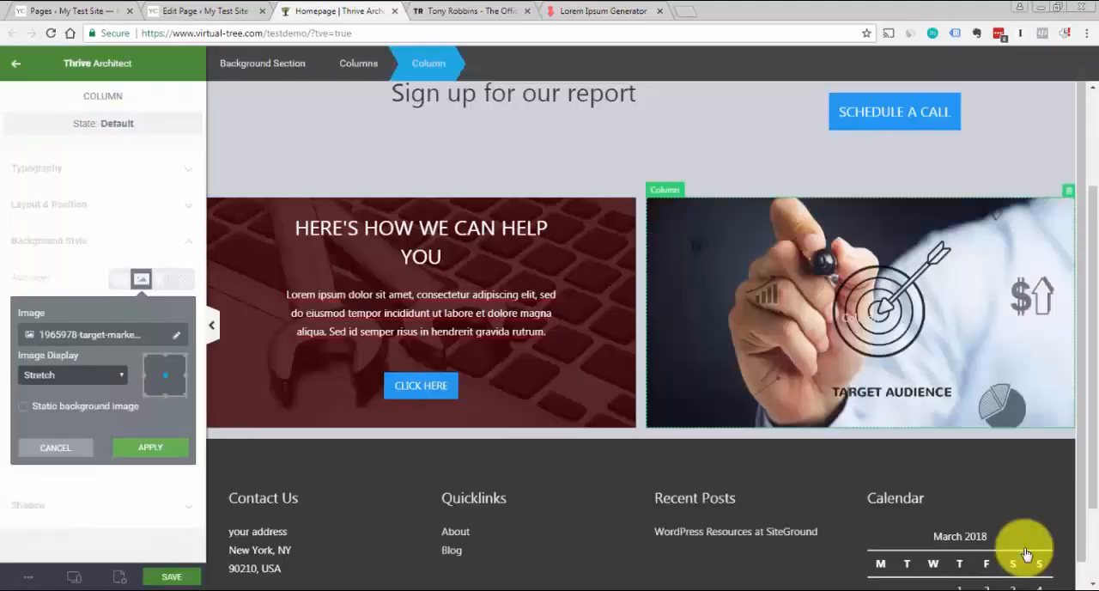
pyautogui.click(178, 450)
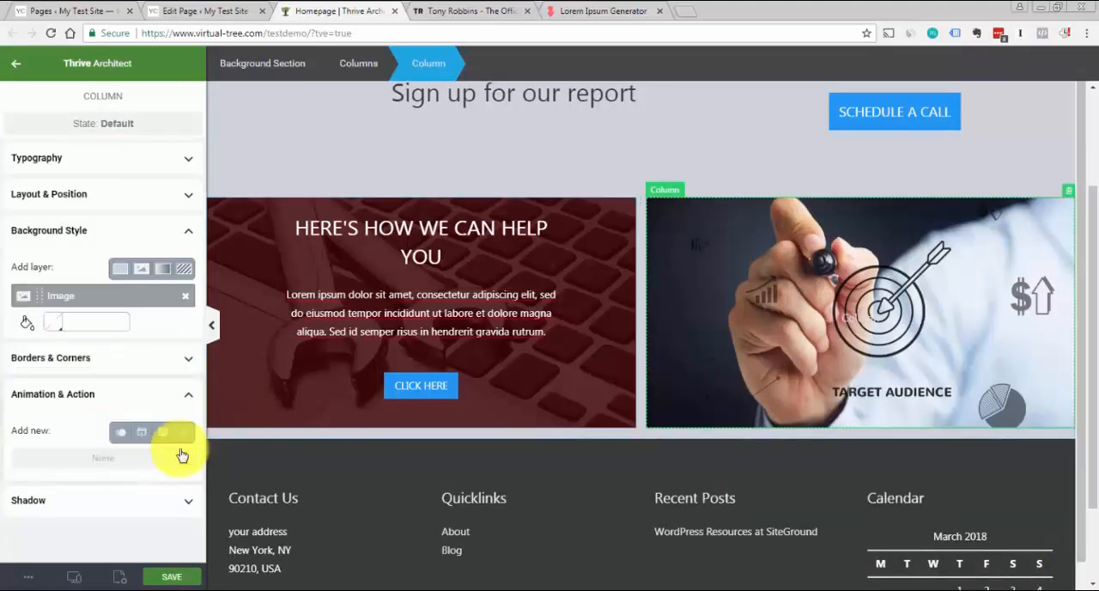
# Overlay the second column's background image with a dark red #480404 color layer at 73% opacity
pyautogui.click(120, 270)
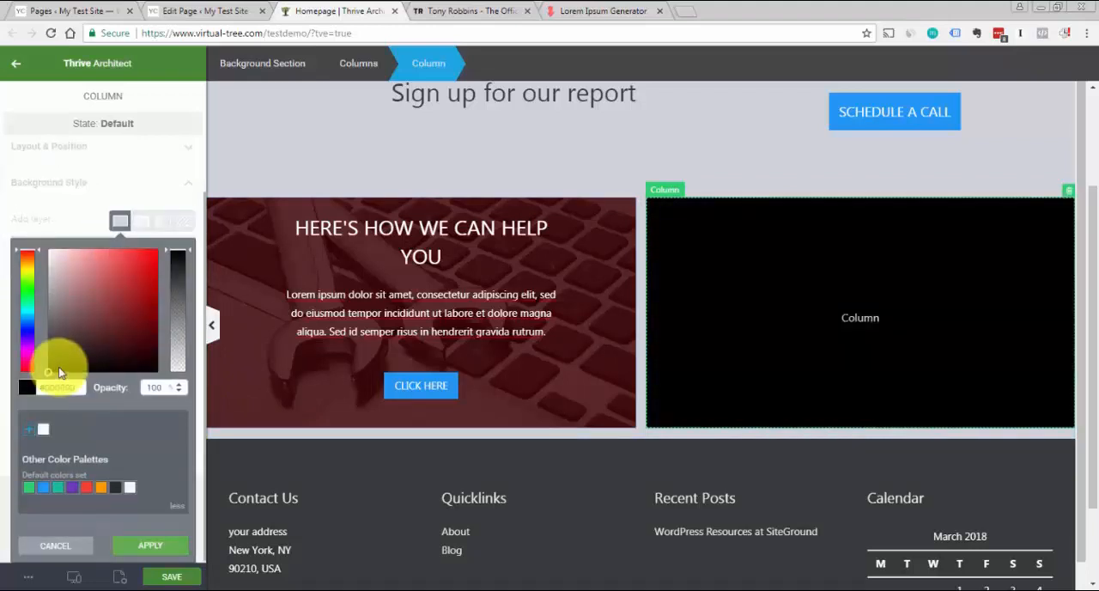
pyautogui.click(152, 337)
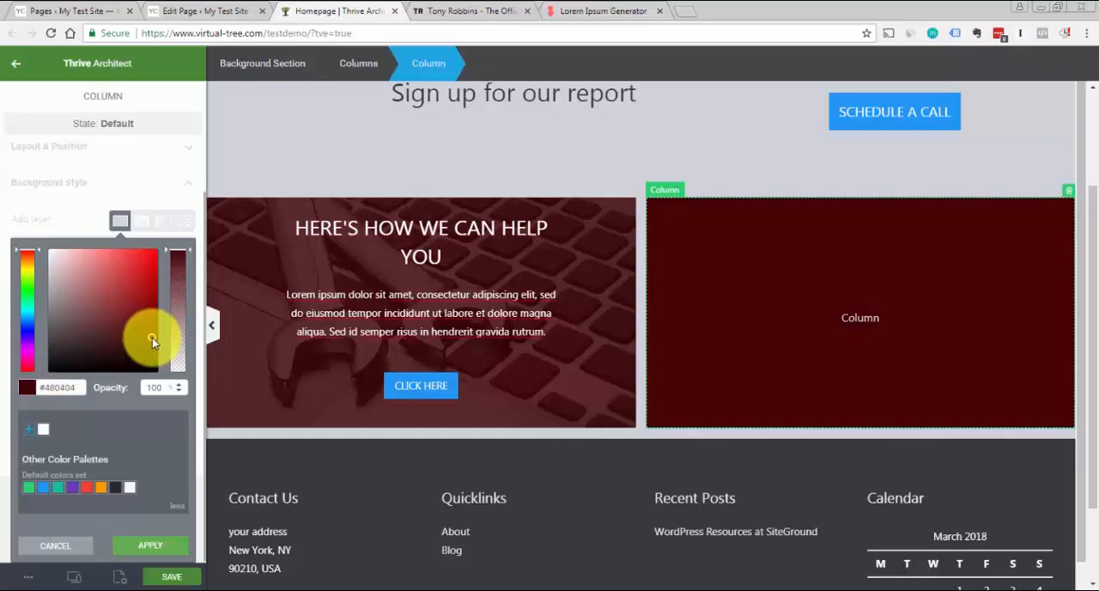
pyautogui.moveTo(191, 248); pyautogui.dragTo(194, 280)
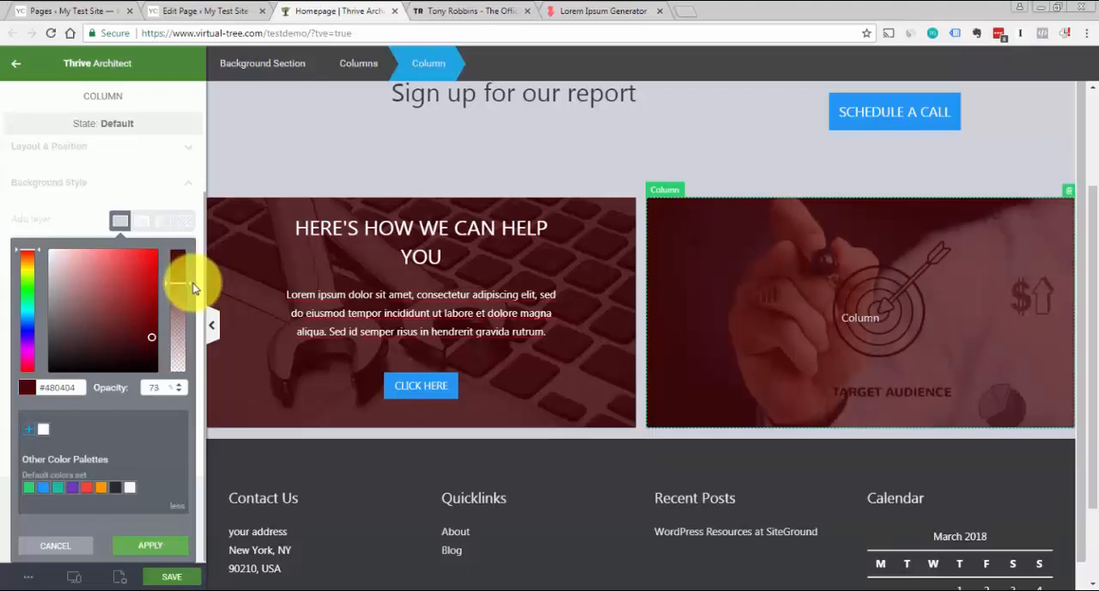
pyautogui.click(430, 180)
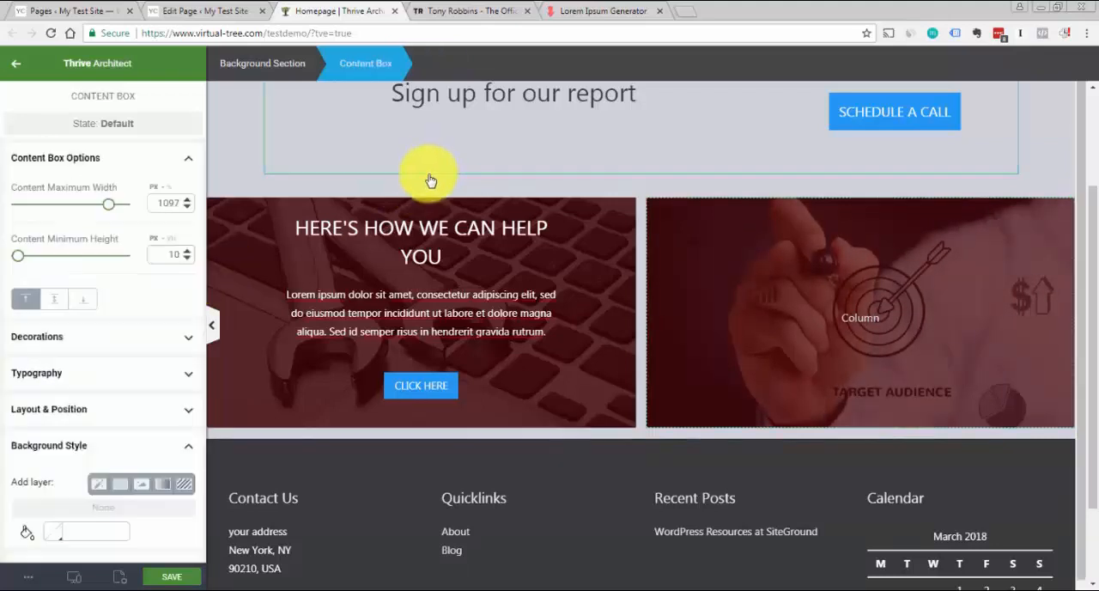
pyautogui.click(486, 244)
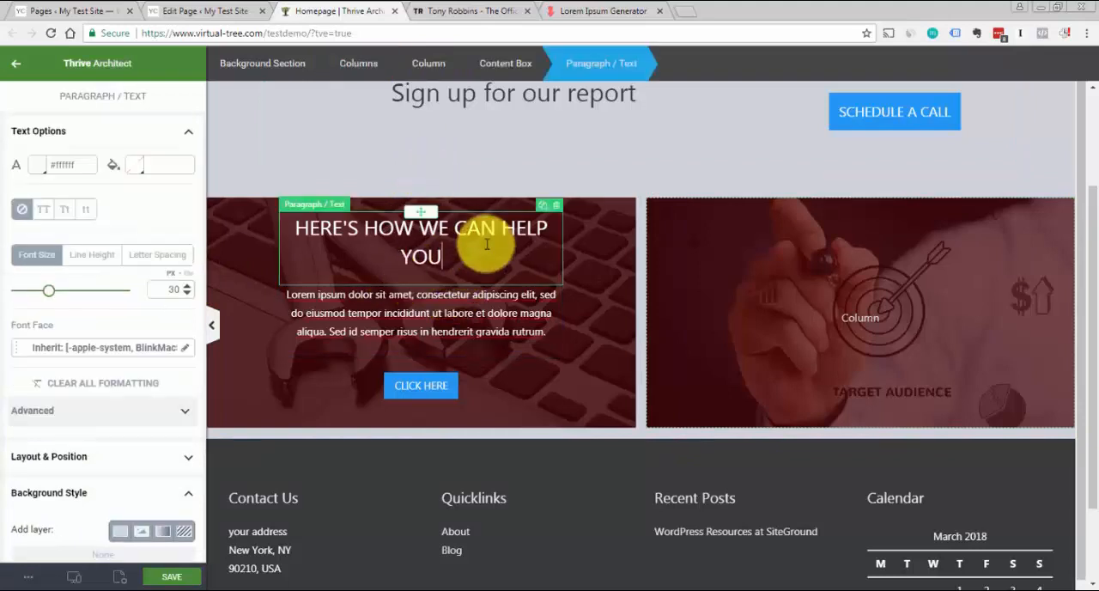
pyautogui.click(542, 209)
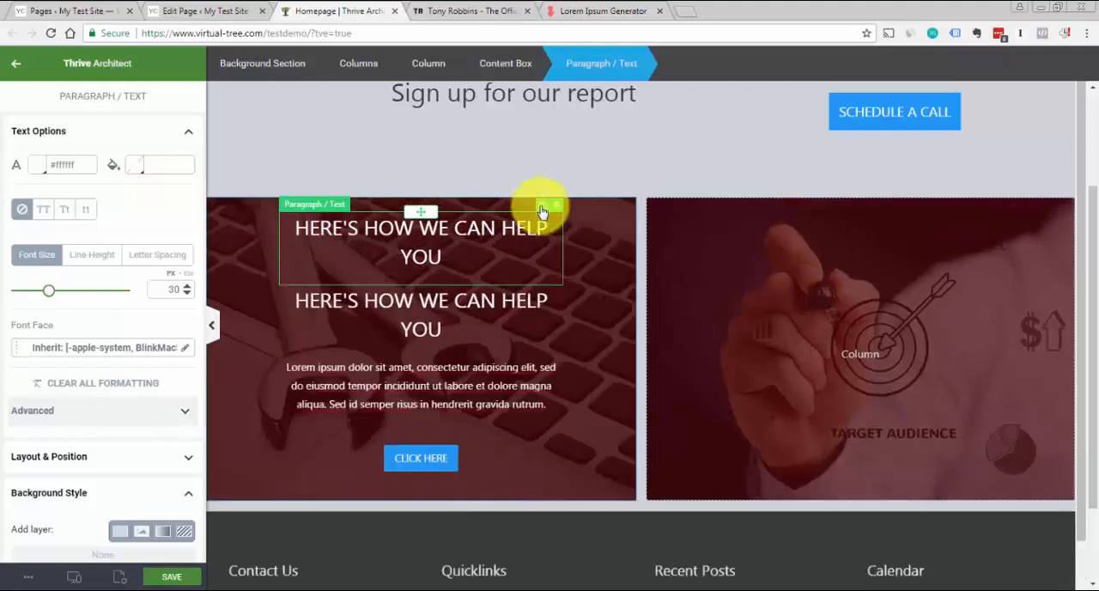
pyautogui.click(513, 314)
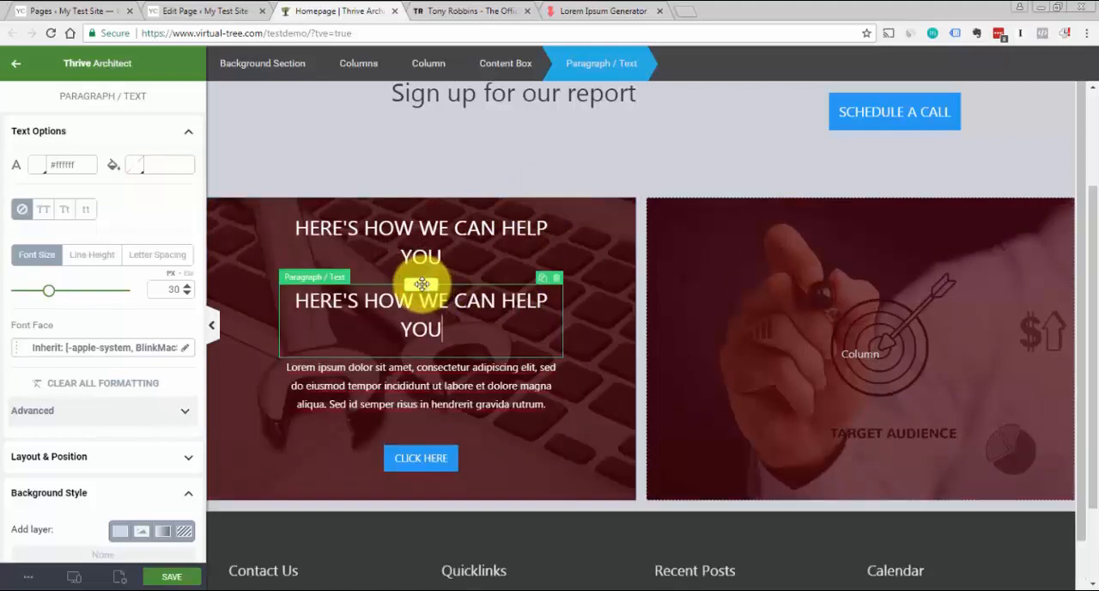
pyautogui.moveTo(420, 284); pyautogui.dragTo(860, 286)
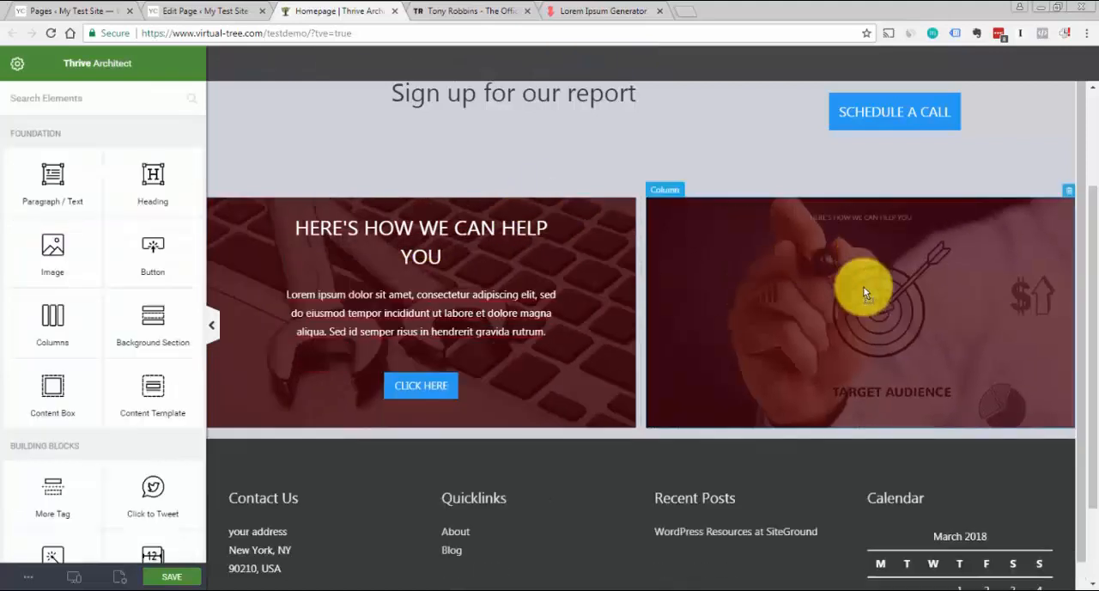
pyautogui.click(535, 177)
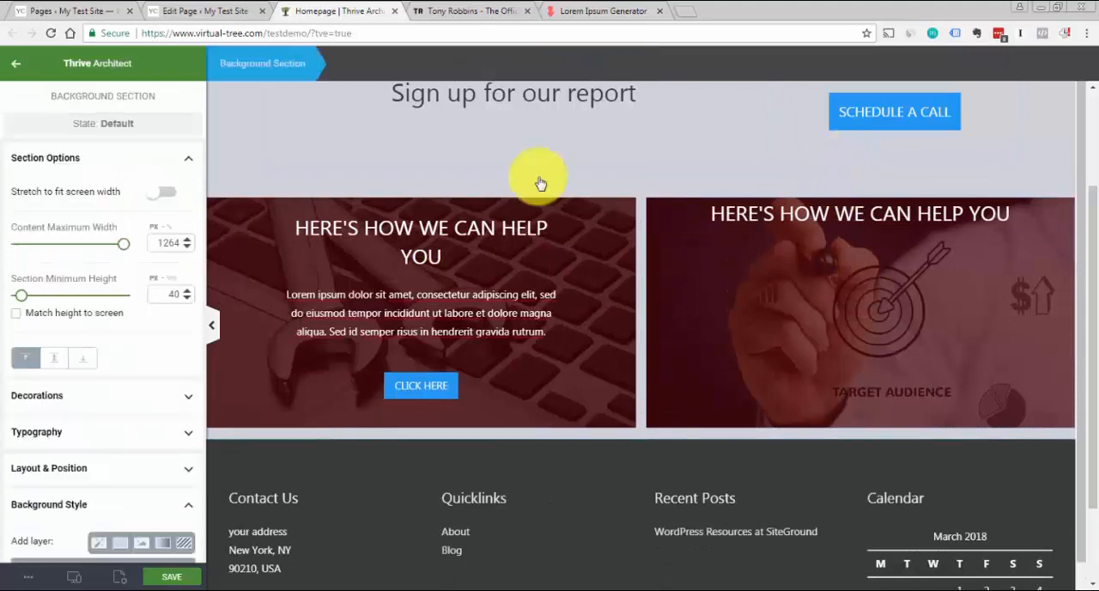
pyautogui.click(932, 216)
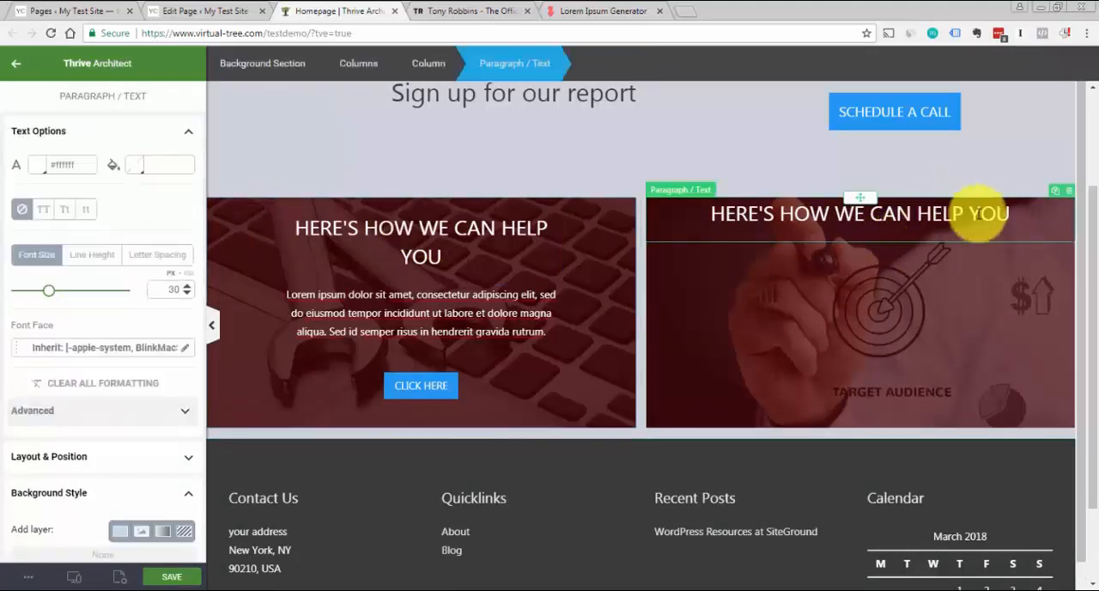
pyautogui.click(1071, 196)
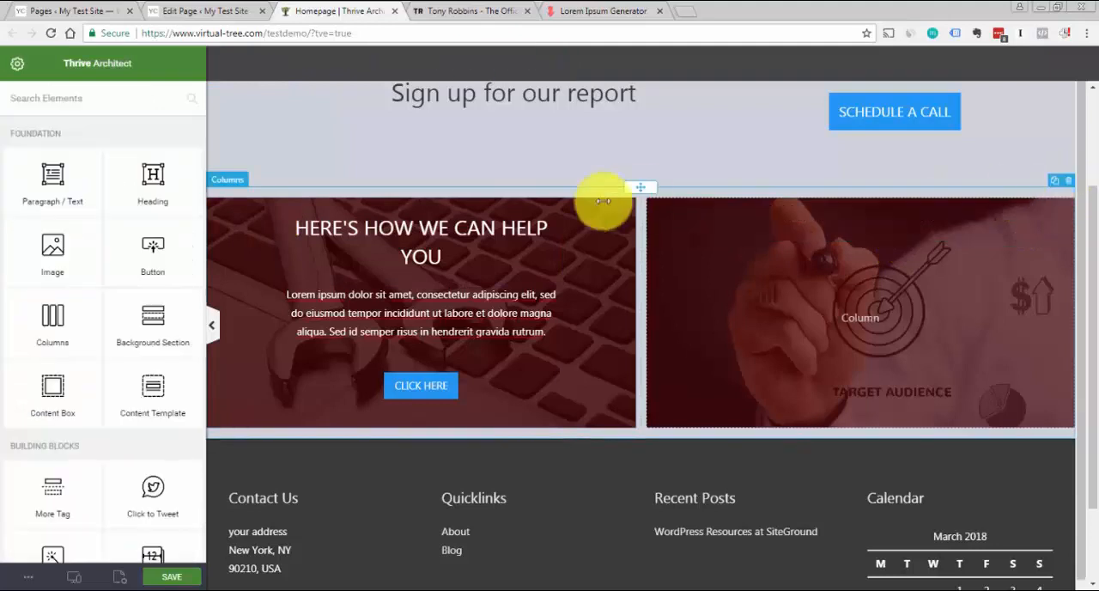
# Duplicate the whole content box holding the heading, paragraph and button, and move the copy into the second image column
pyautogui.click(546, 217)
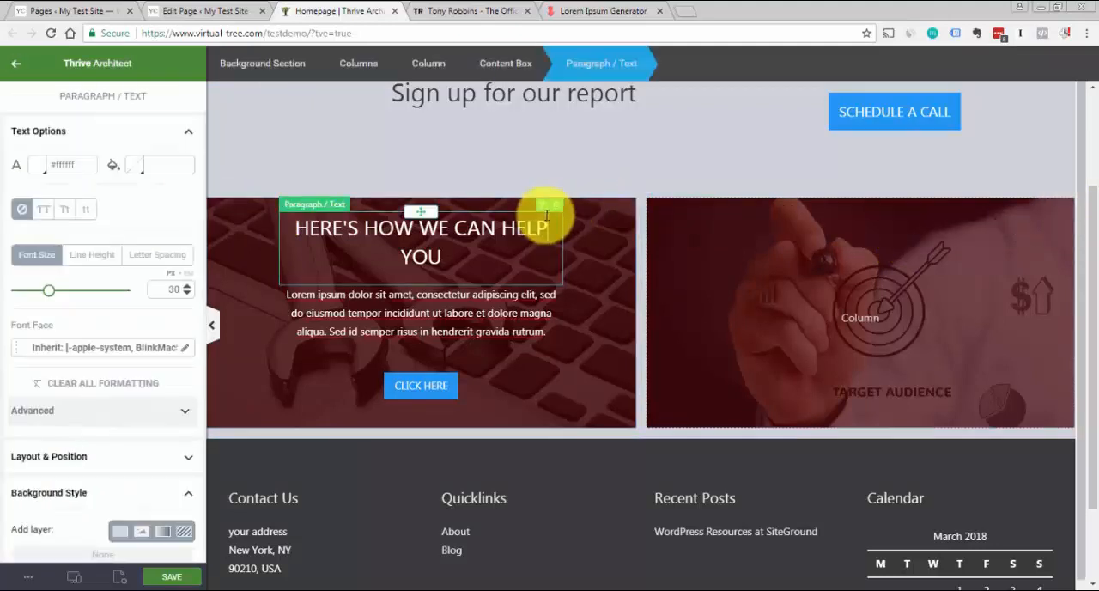
pyautogui.click(514, 73)
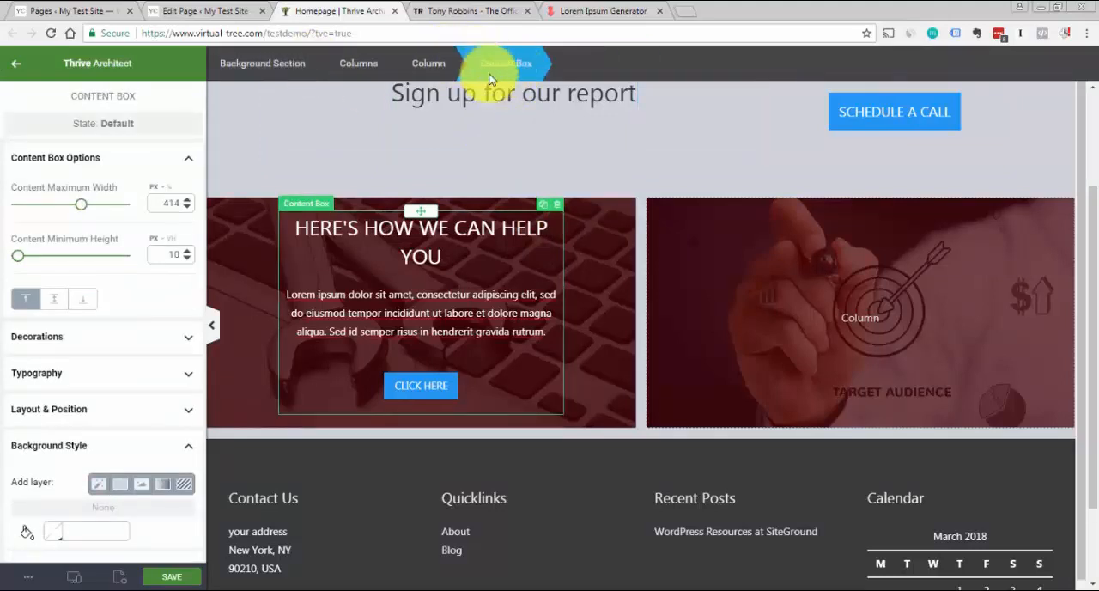
pyautogui.click(543, 209)
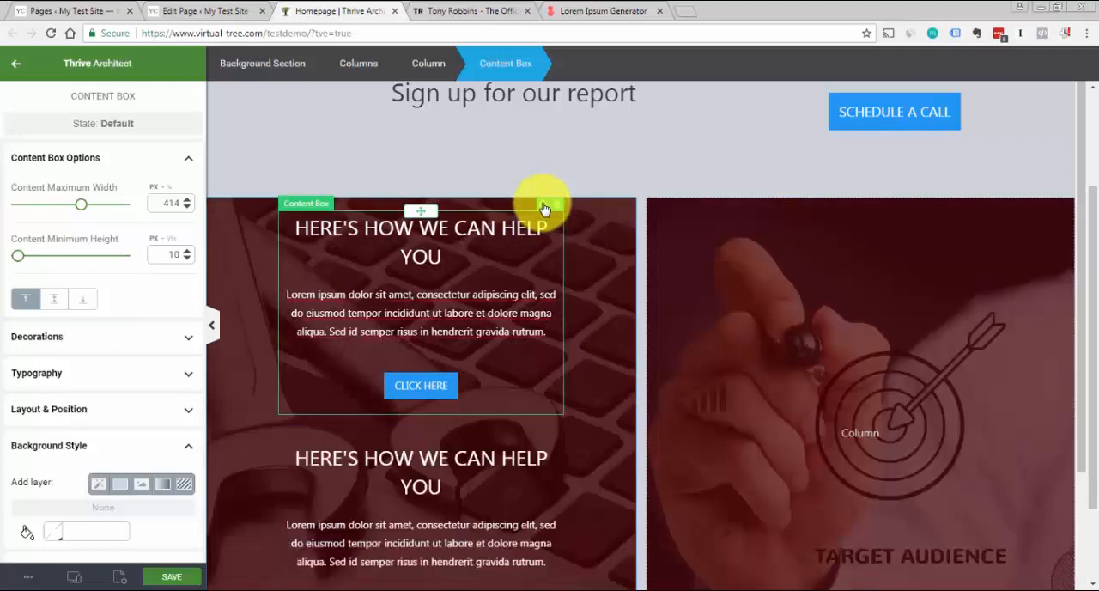
pyautogui.click(502, 452)
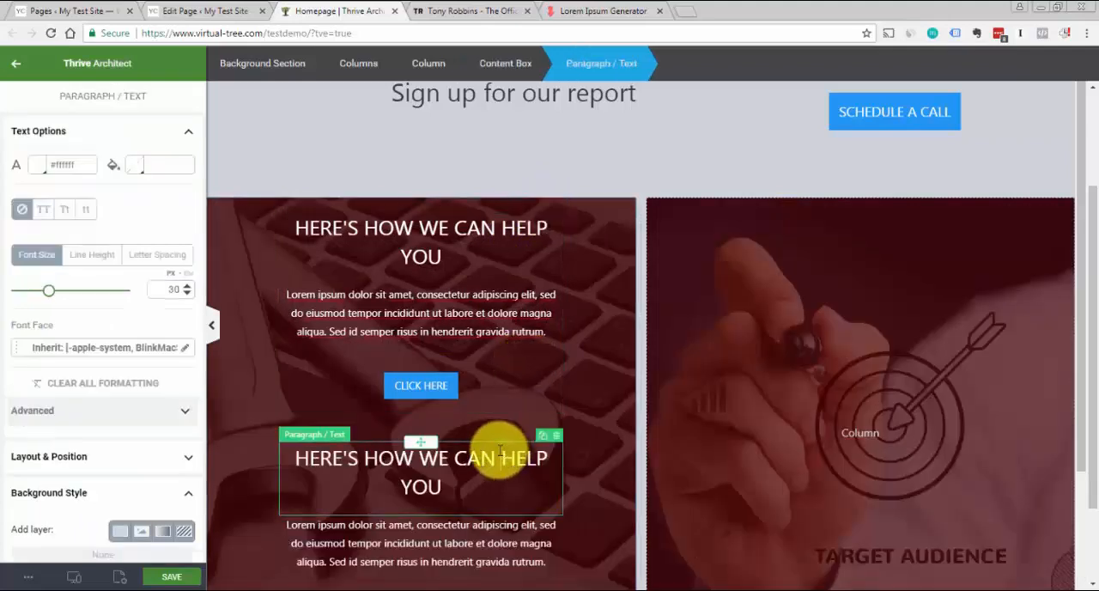
pyautogui.click(501, 75)
pyautogui.moveTo(418, 444); pyautogui.dragTo(858, 433)
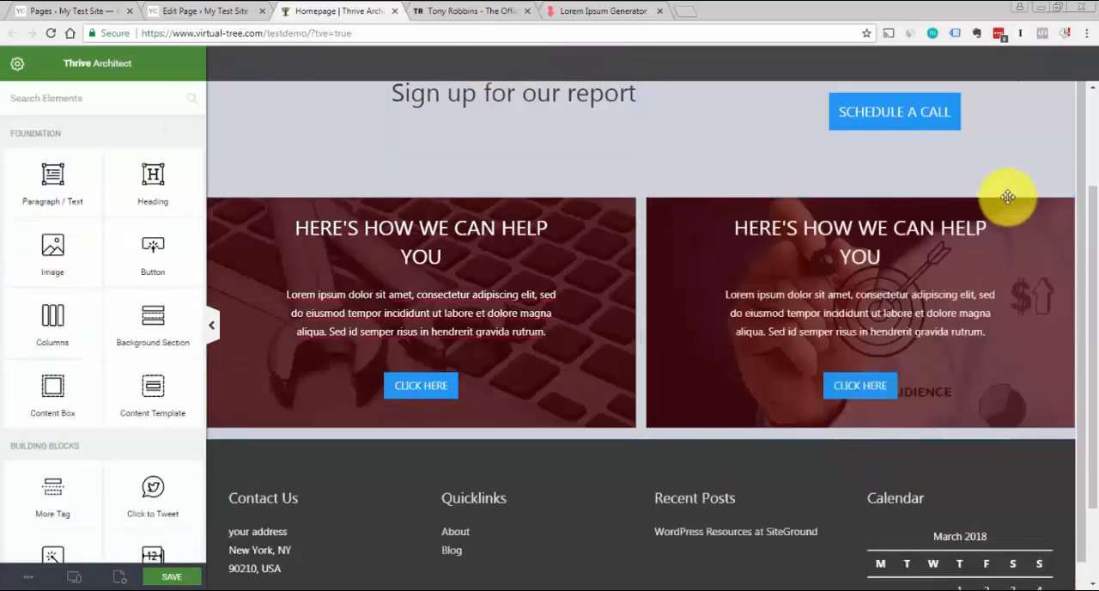
# Compare the finished two-column image section with the paired panels on the Tony Robbins page and return to the Homepage editor
pyautogui.click(1034, 188)
pyautogui.scroll(-1, 1083, 203)
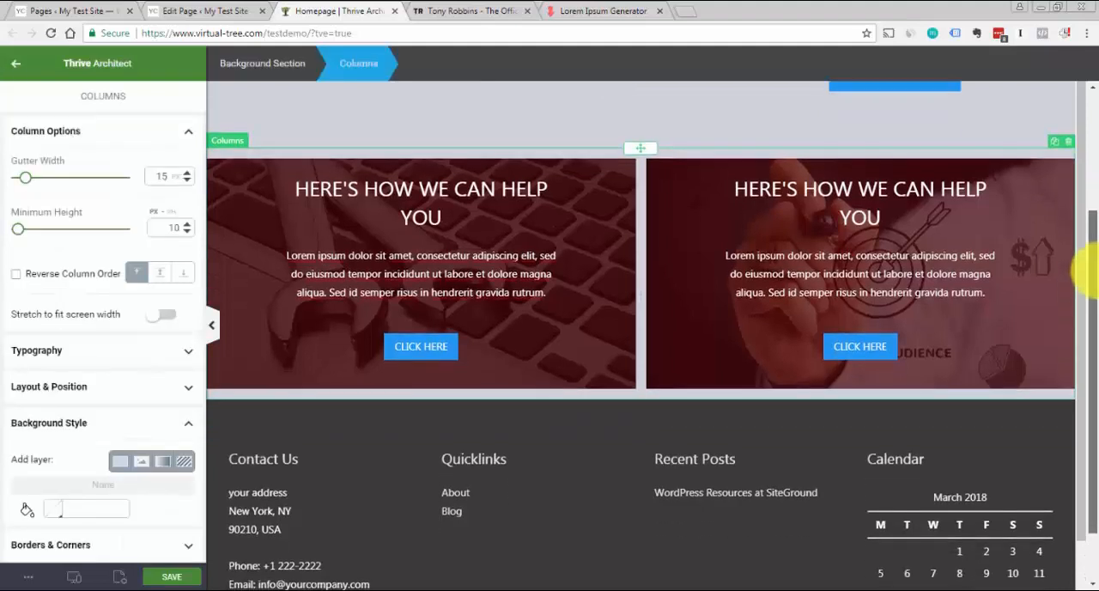
pyautogui.scroll(2, 750, 265)
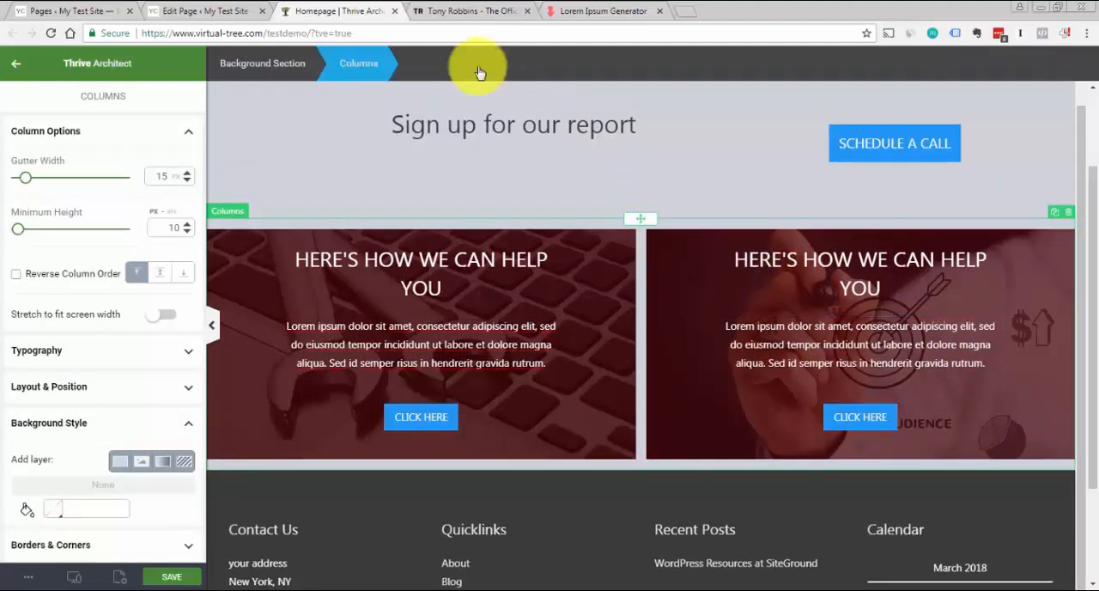
pyautogui.click(455, 11)
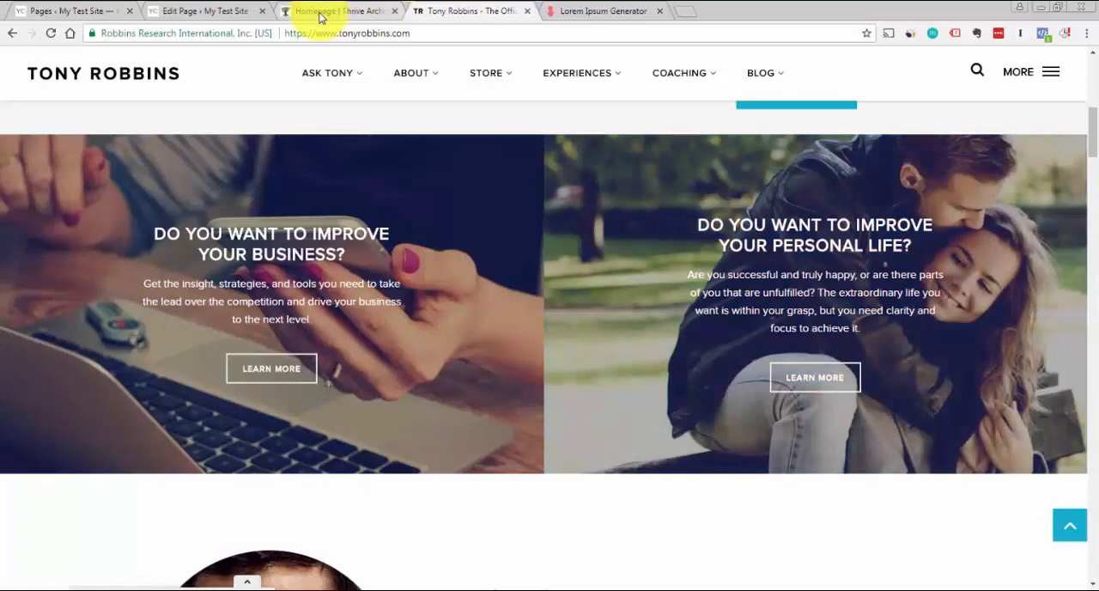
pyautogui.click(320, 15)
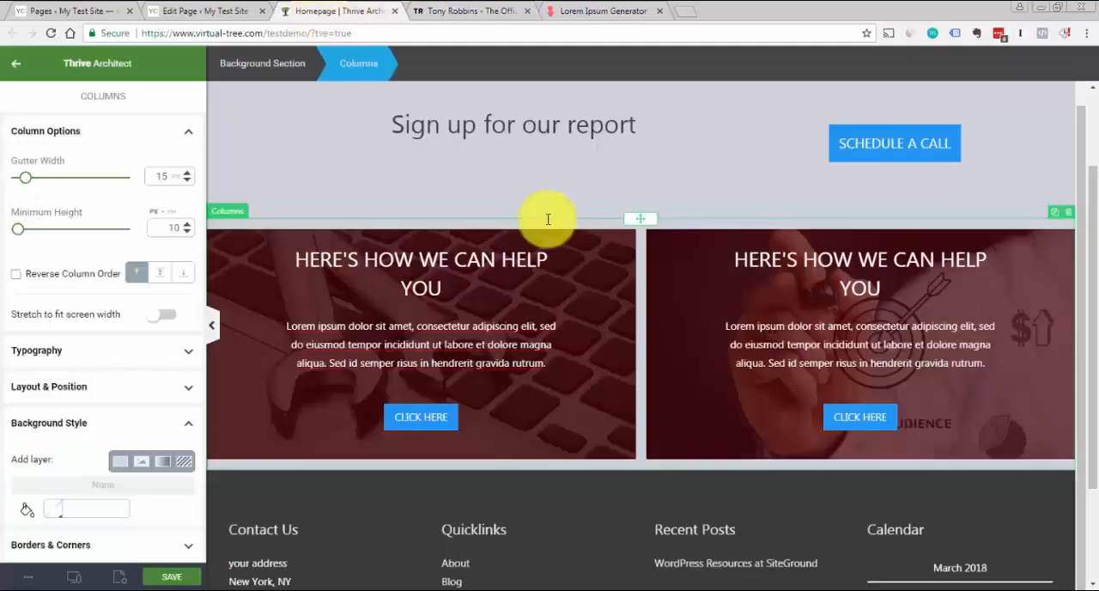
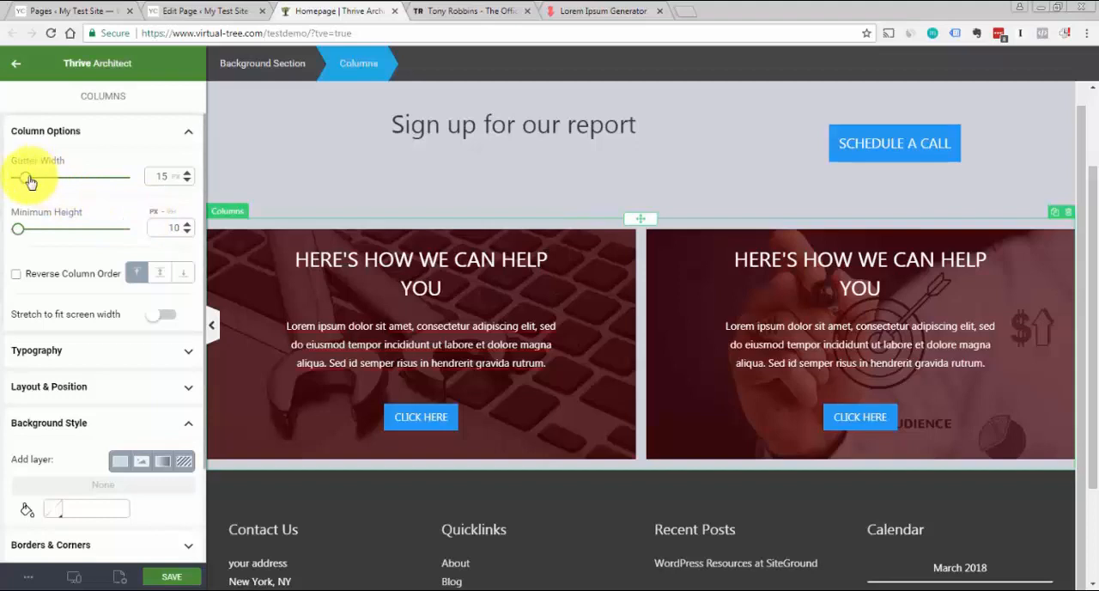
# Close the gap between the two image columns by setting the gutter width to 0 px, and save the page
pyautogui.moveTo(27, 180); pyautogui.dragTo(18, 181)
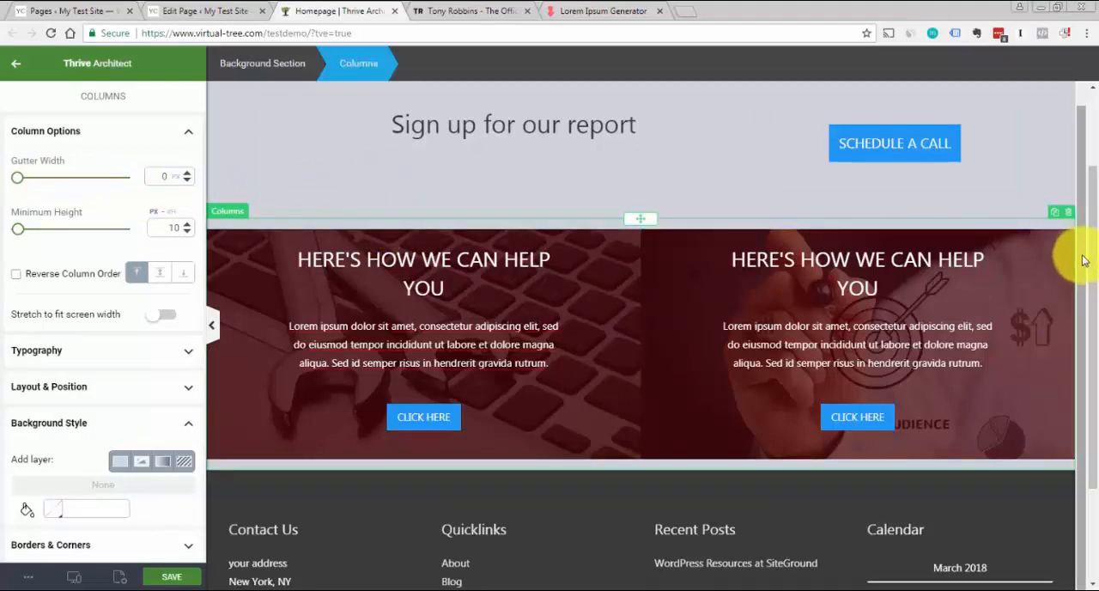
pyautogui.moveTo(1081, 255); pyautogui.dragTo(1081, 305)
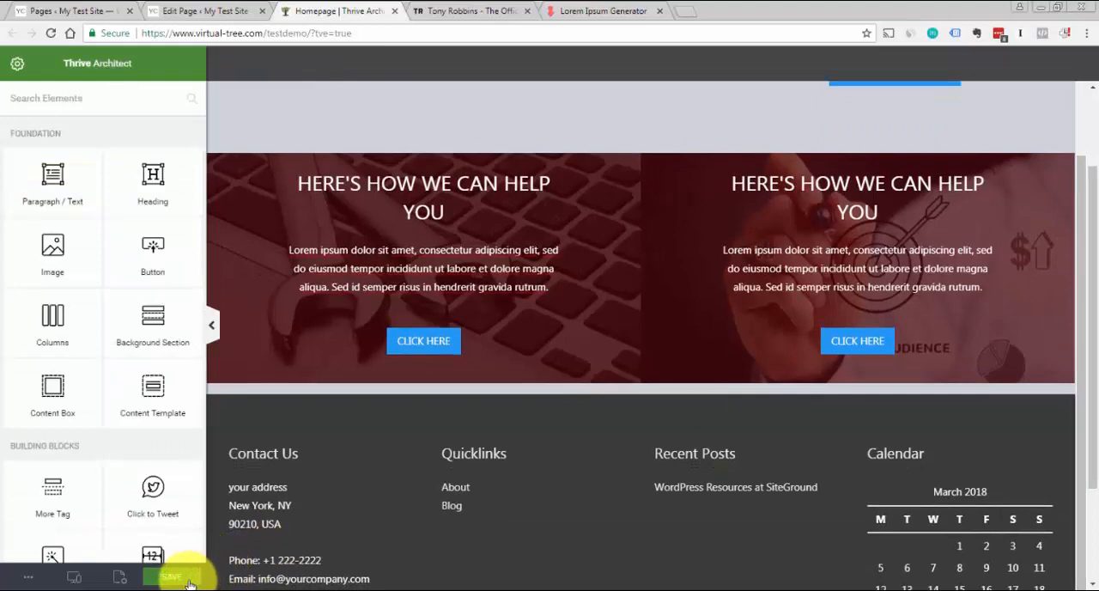
pyautogui.click(173, 576)
# Check the About Tony section on the Tony Robbins page, and insert a new background section below the Homepage's two image columns
pyautogui.click(466, 11)
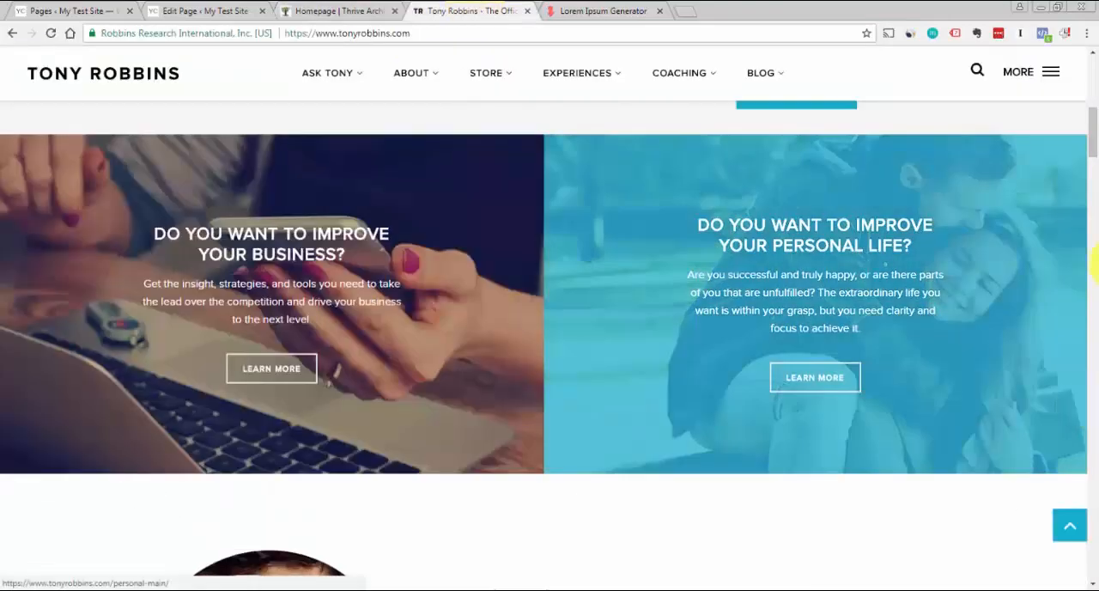
pyautogui.moveTo(1096, 118); pyautogui.dragTo(1093, 150)
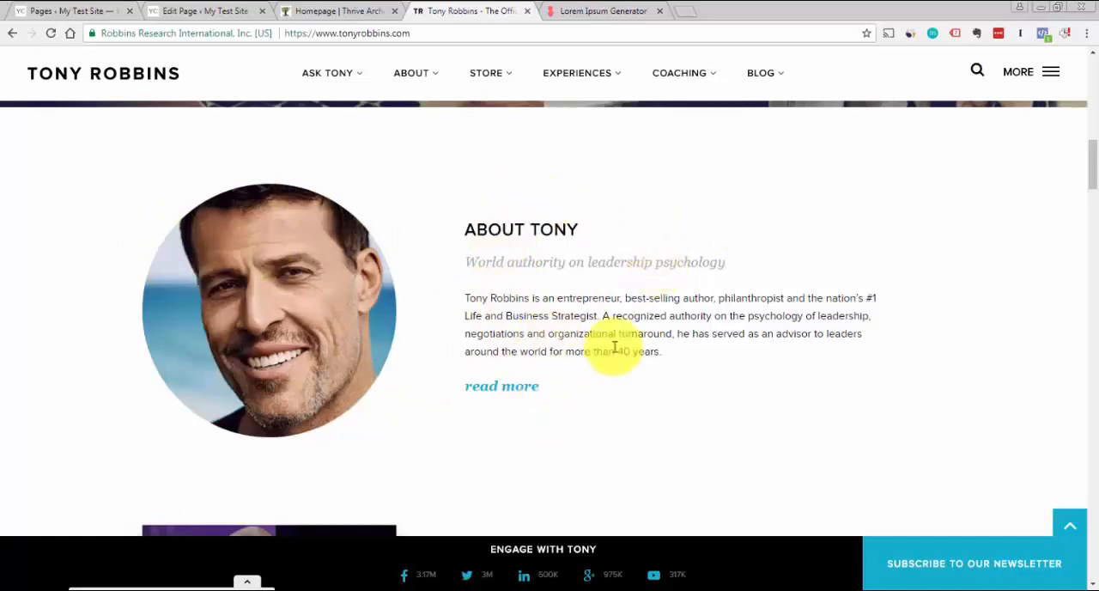
pyautogui.click(323, 8)
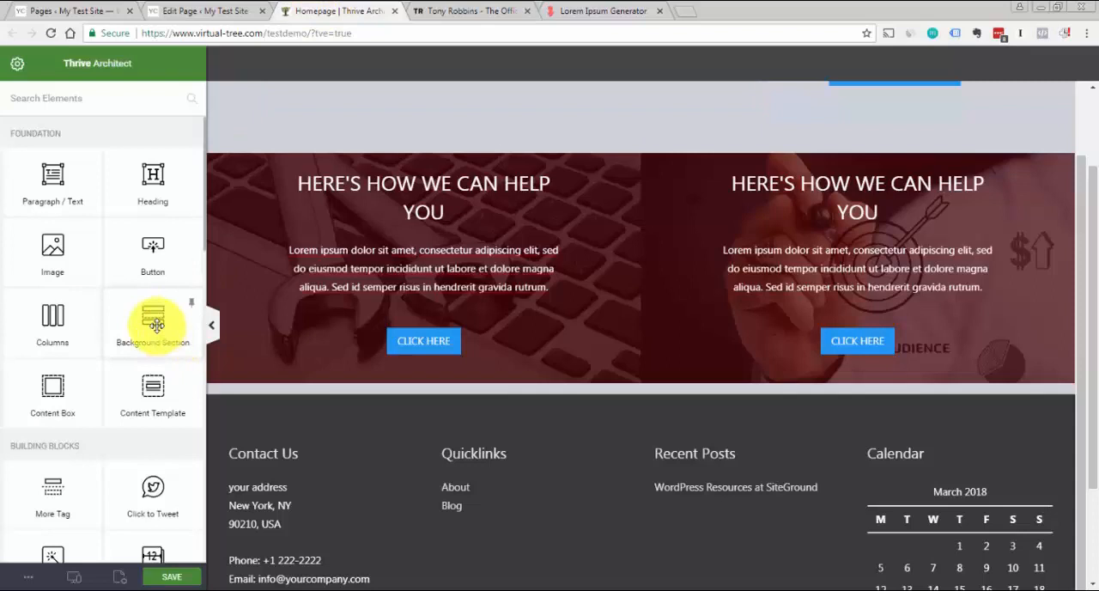
pyautogui.moveTo(157, 331); pyautogui.dragTo(626, 399)
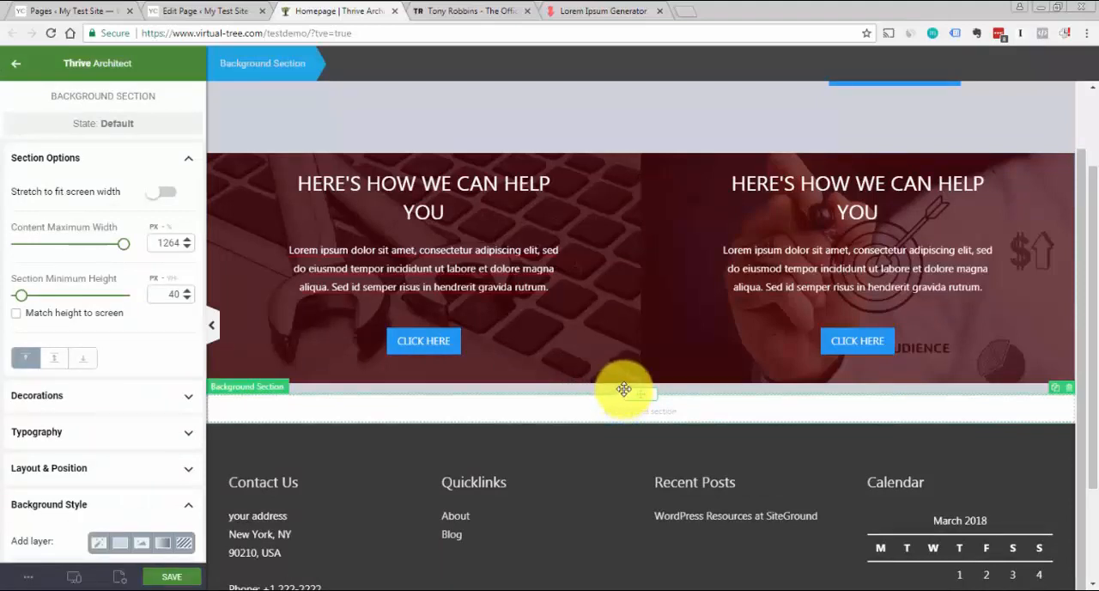
pyautogui.click(449, 10)
pyautogui.click(343, 10)
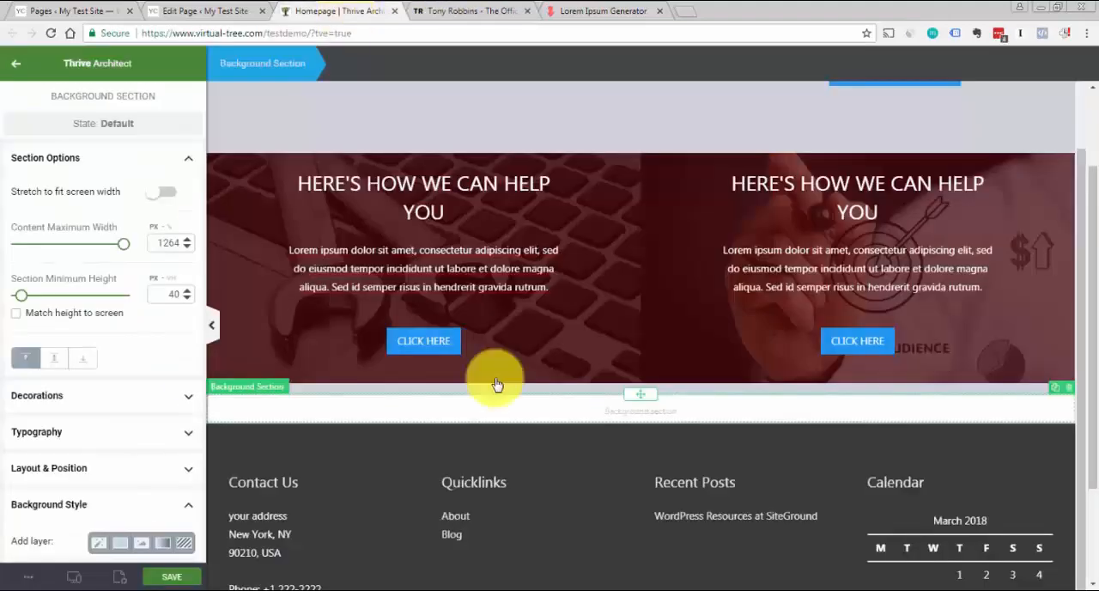
# Insert a content box inside the new background section, checking it against the About section on the Tony Robbins page
pyautogui.click(185, 160)
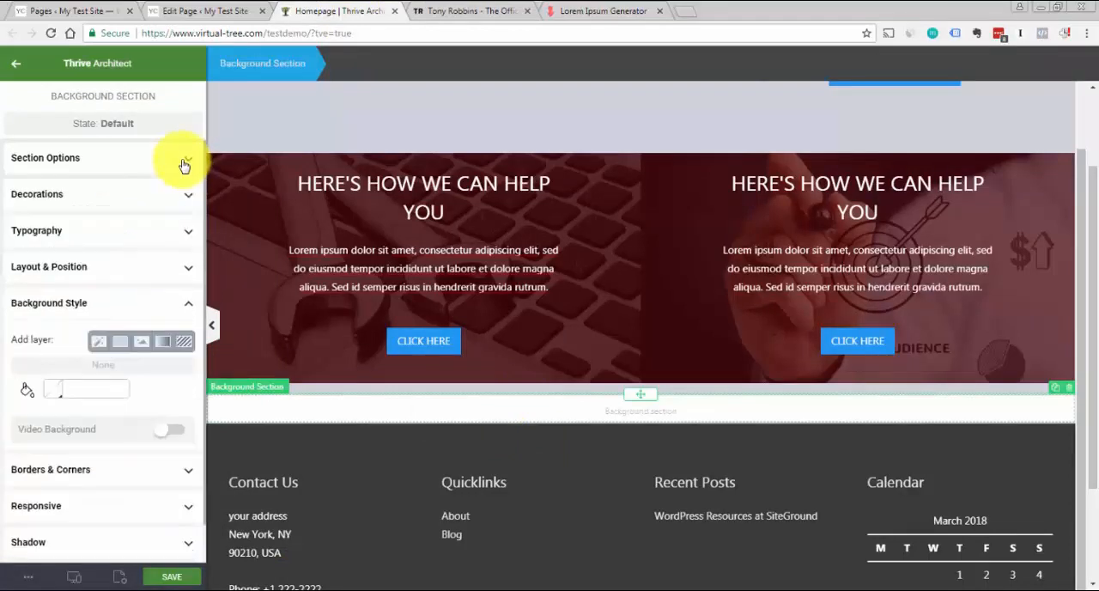
pyautogui.click(189, 302)
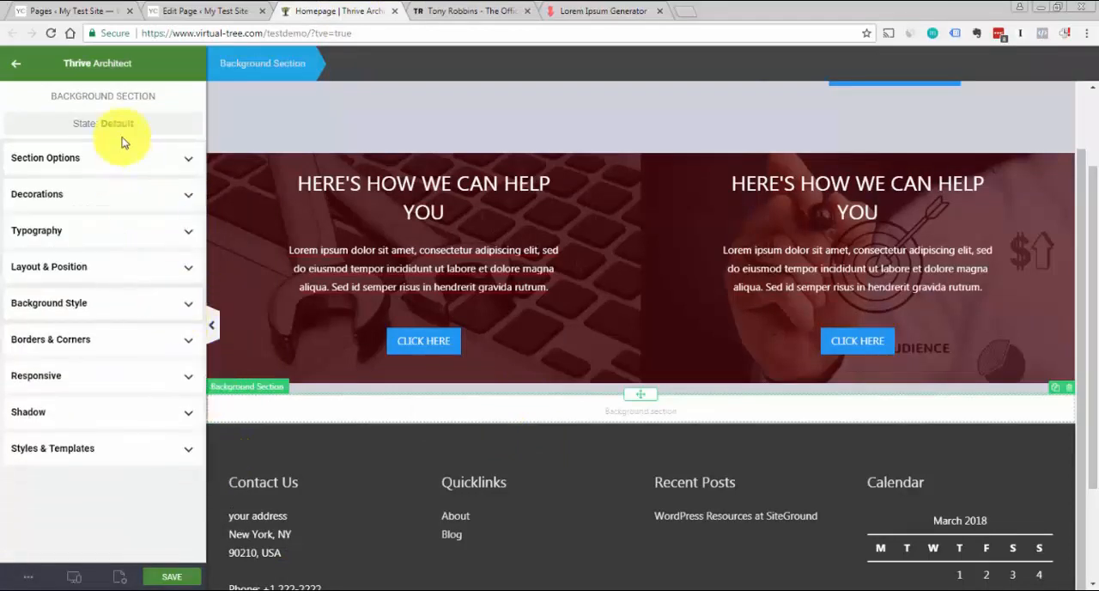
pyautogui.click(17, 67)
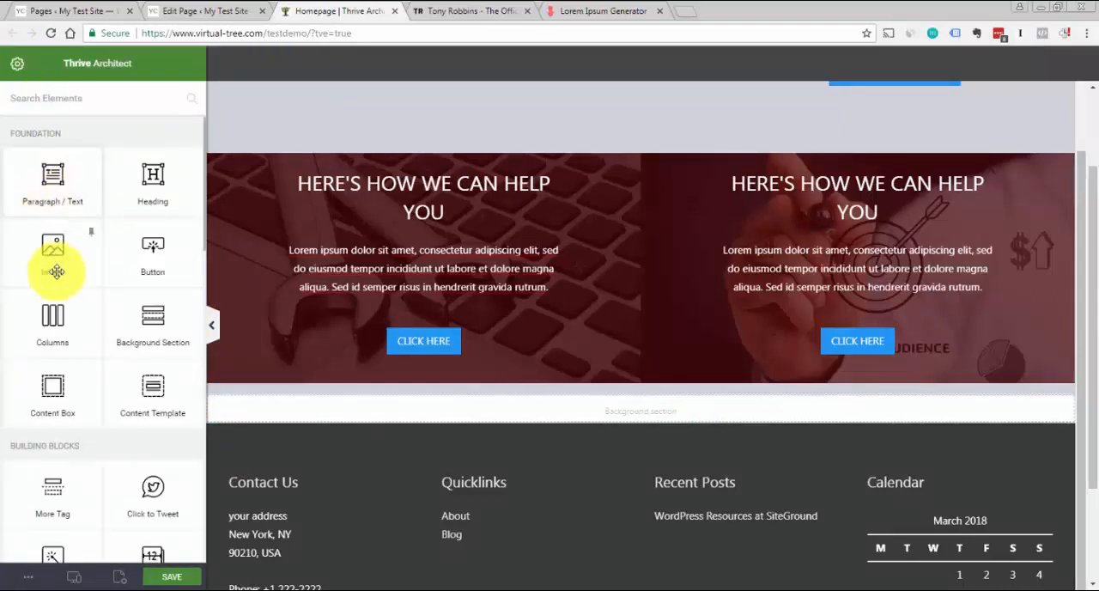
pyautogui.moveTo(47, 384); pyautogui.dragTo(686, 414)
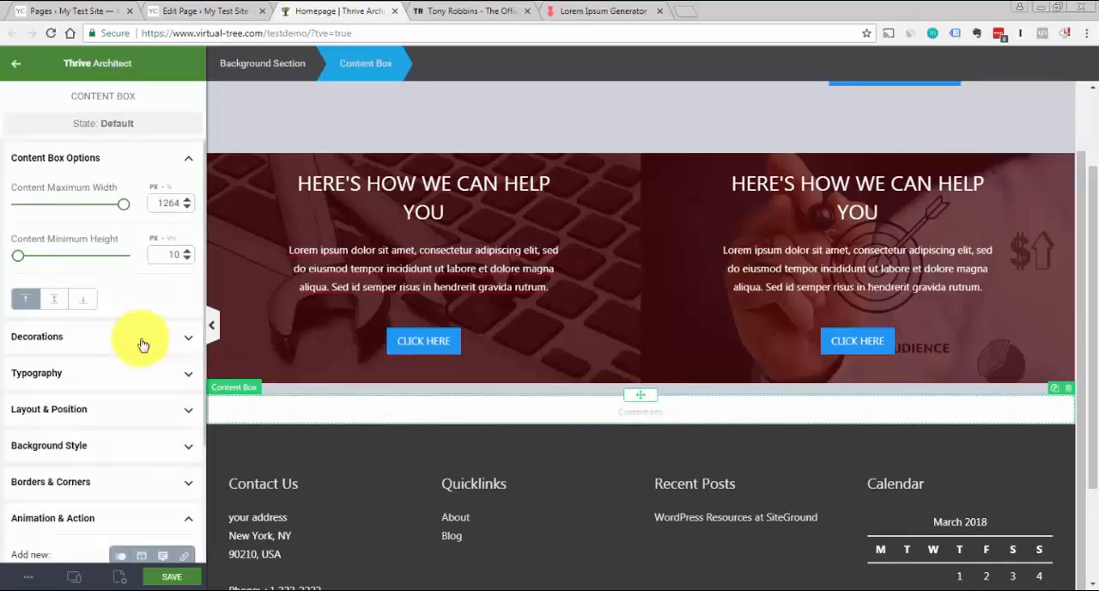
pyautogui.click(461, 8)
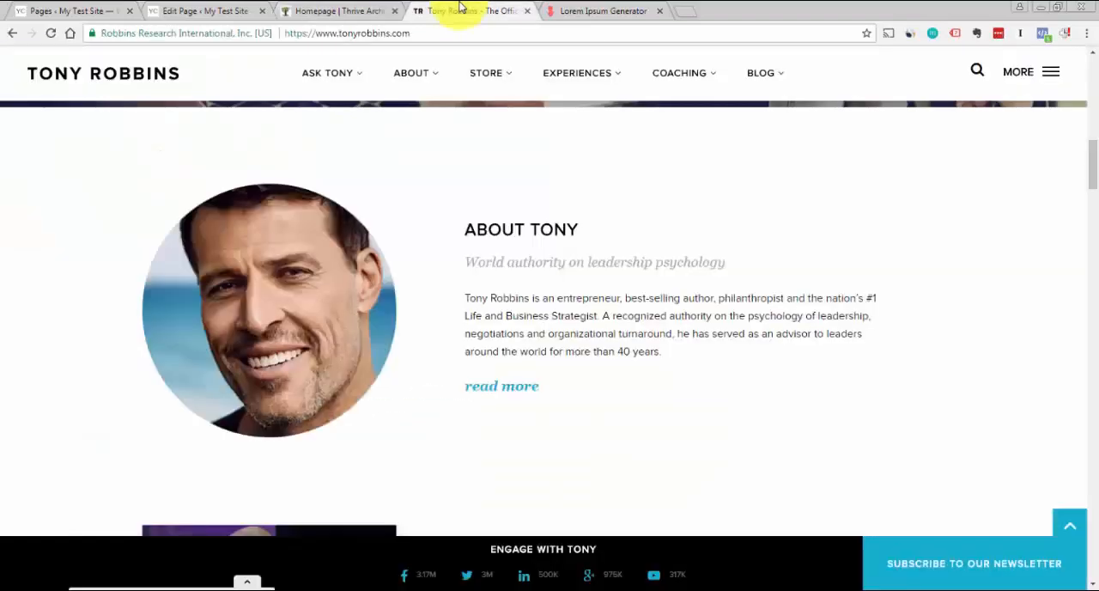
pyautogui.click(324, 10)
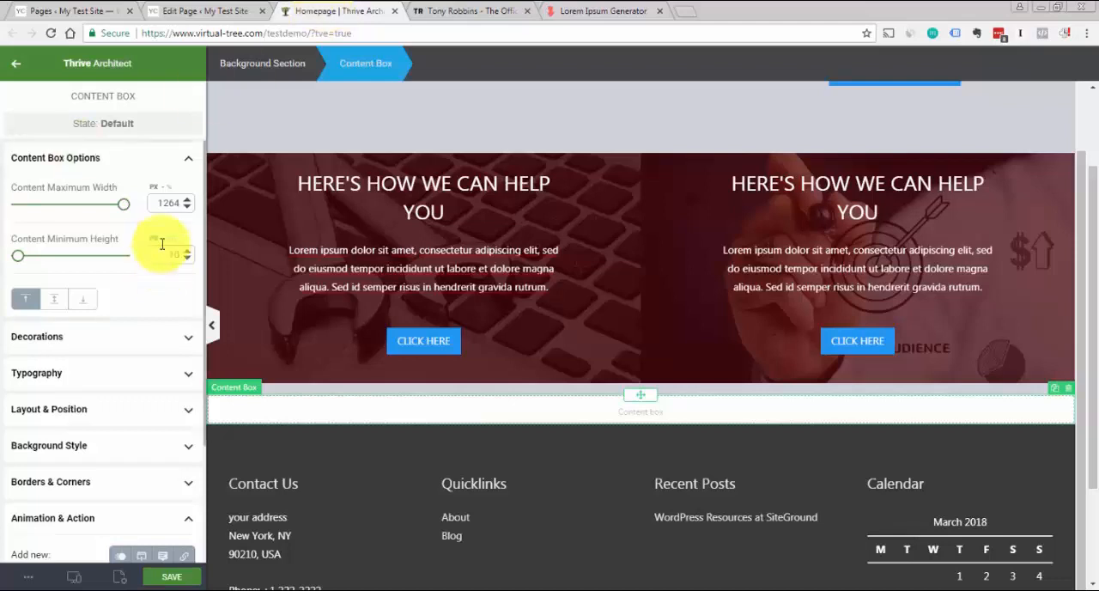
# Set the content box's maximum width to 1200 px and center it within the background section
pyautogui.write('1200')
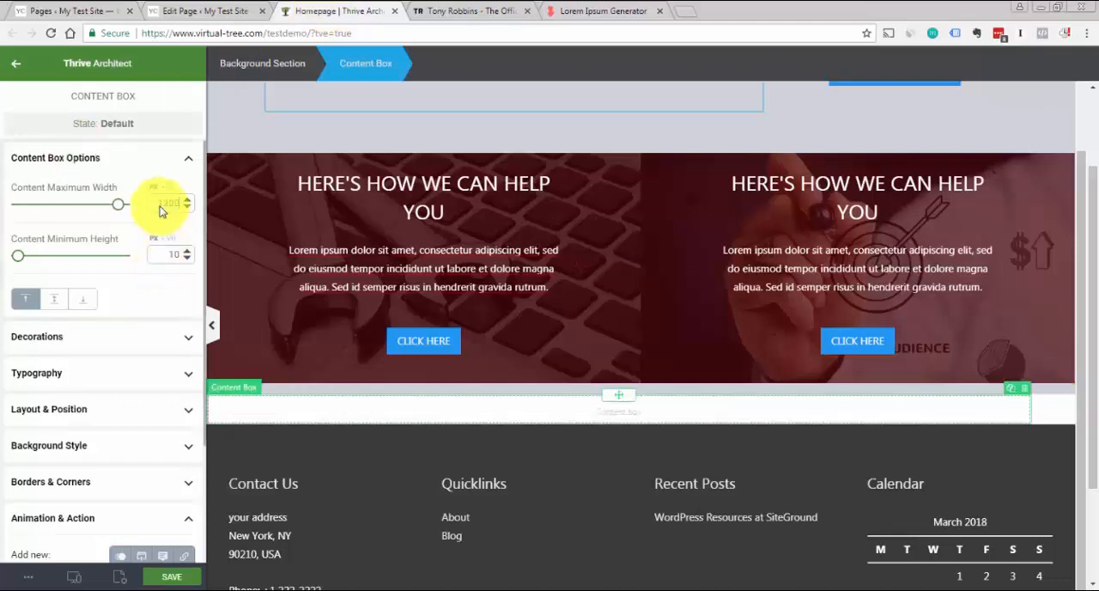
pyautogui.click(164, 160)
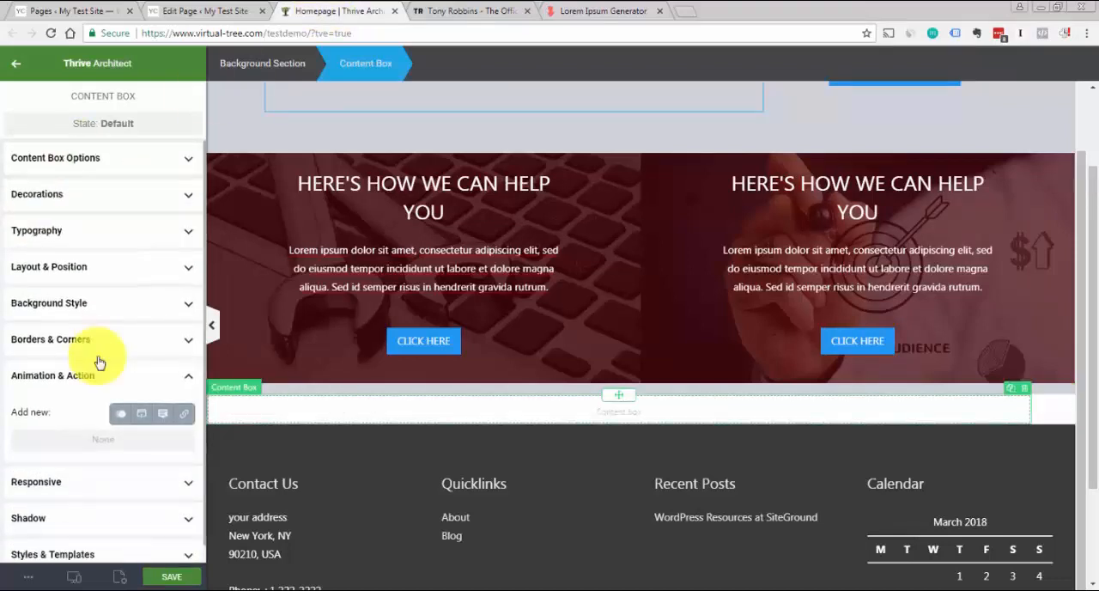
pyautogui.click(144, 267)
pyautogui.scroll(-1, 142, 279)
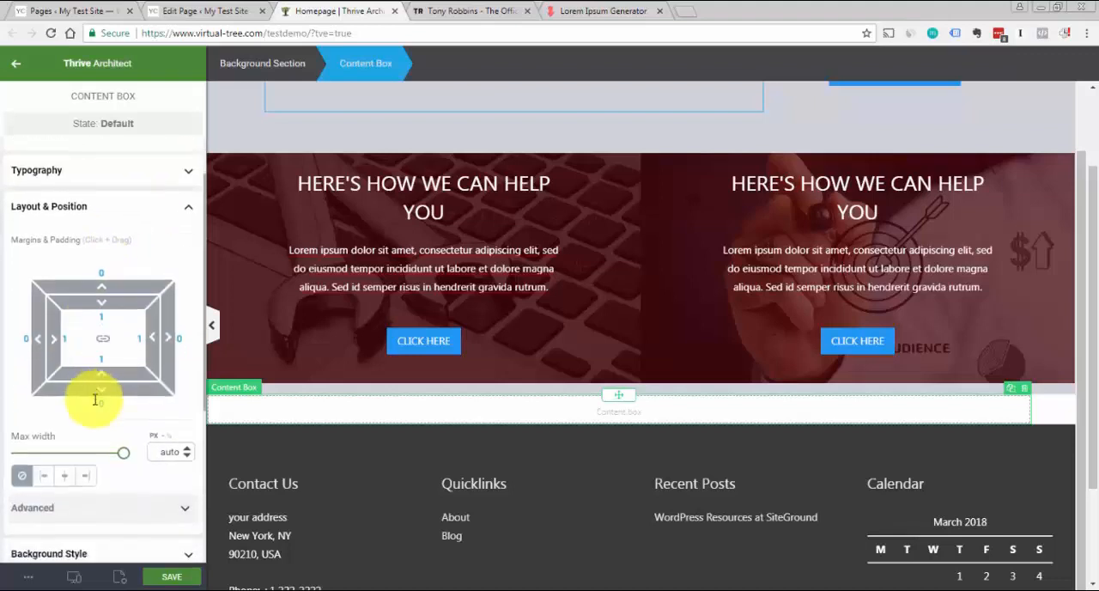
pyautogui.click(64, 477)
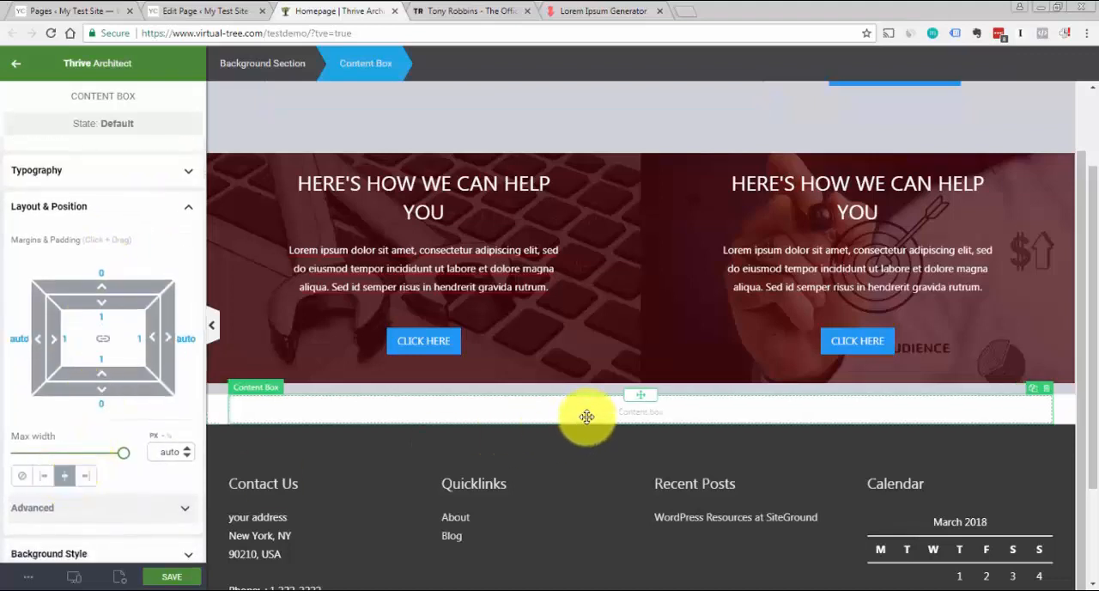
# Try a columns element with two equal columns inside the content box and compare it with the Tony Robbins About section
pyautogui.click(429, 11)
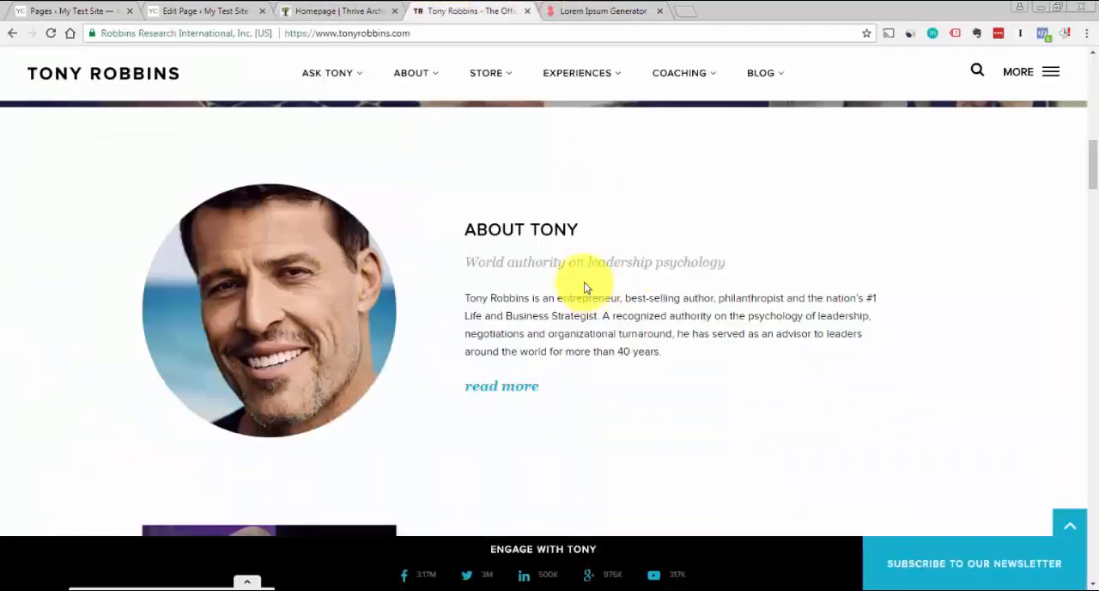
pyautogui.click(322, 11)
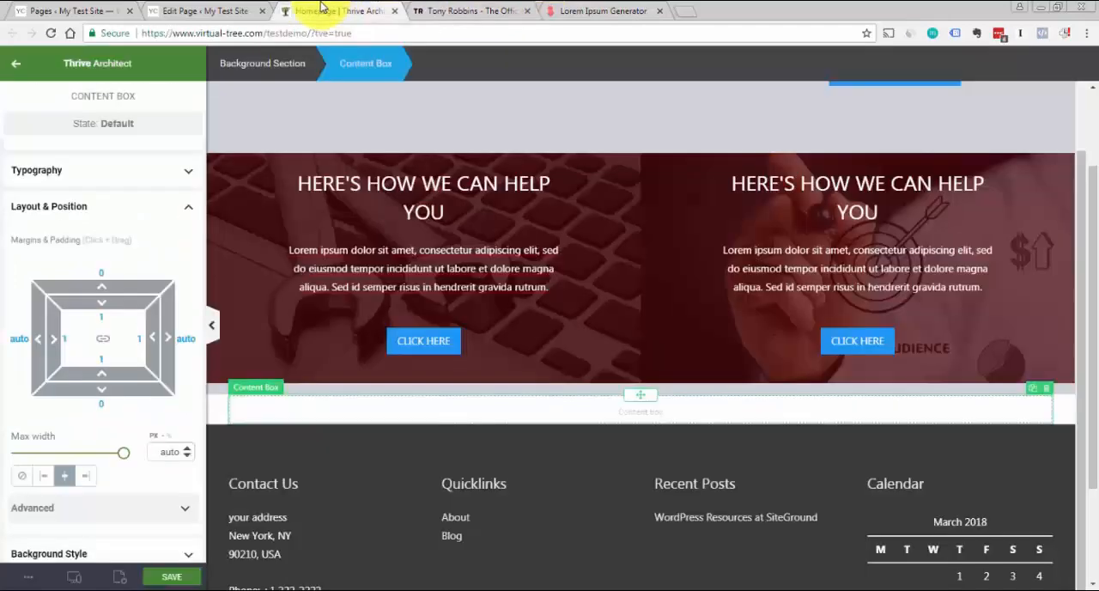
pyautogui.click(258, 128)
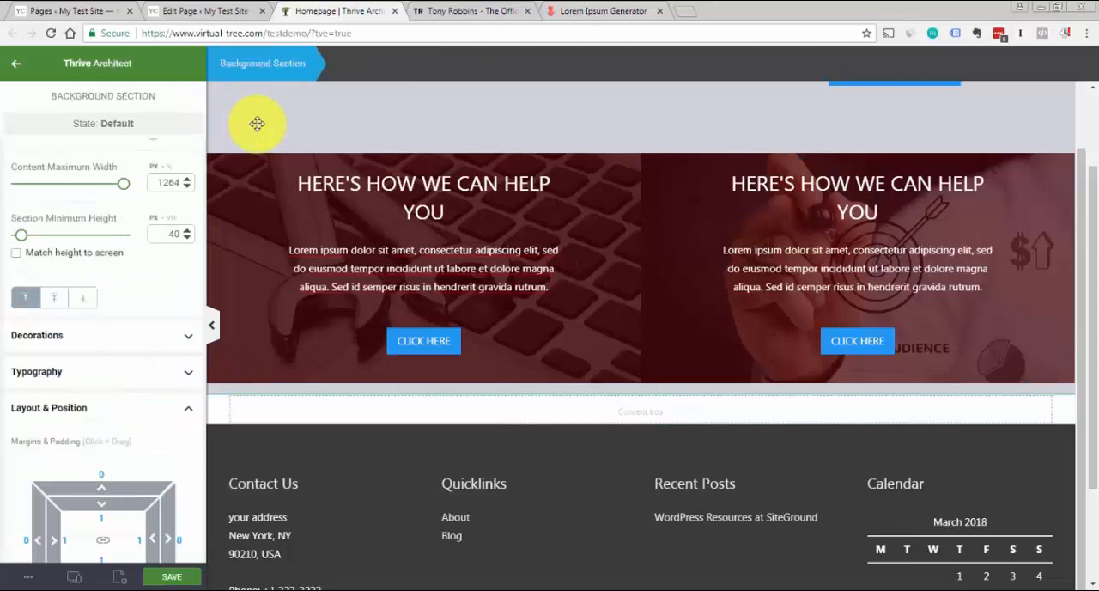
pyautogui.click(21, 66)
pyautogui.moveTo(52, 316); pyautogui.dragTo(622, 420)
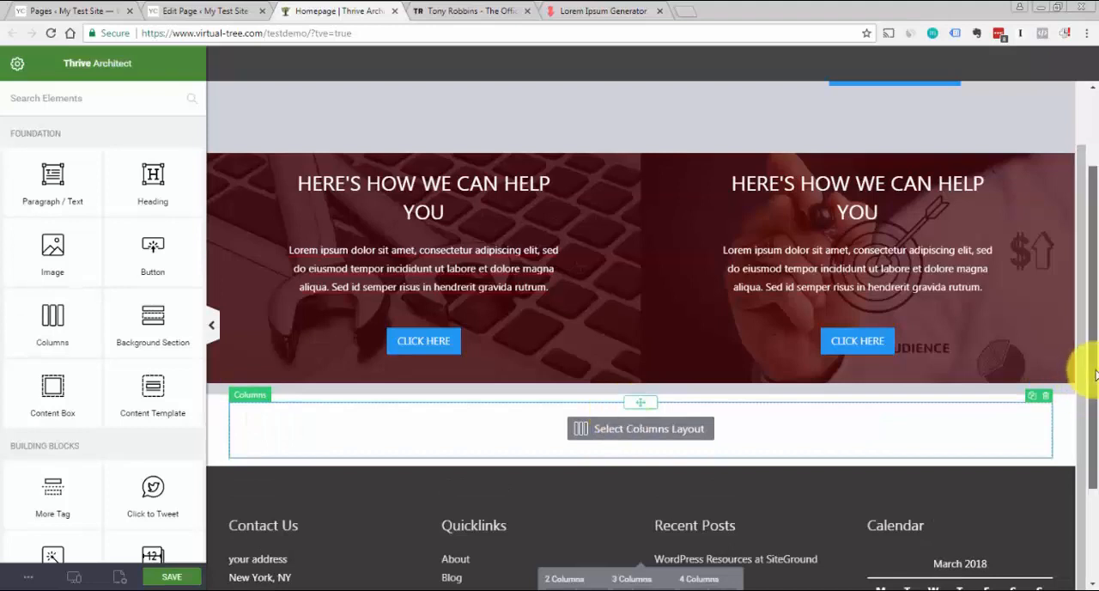
pyautogui.scroll(-2, 1079, 372)
pyautogui.scroll(-2, 1072, 372)
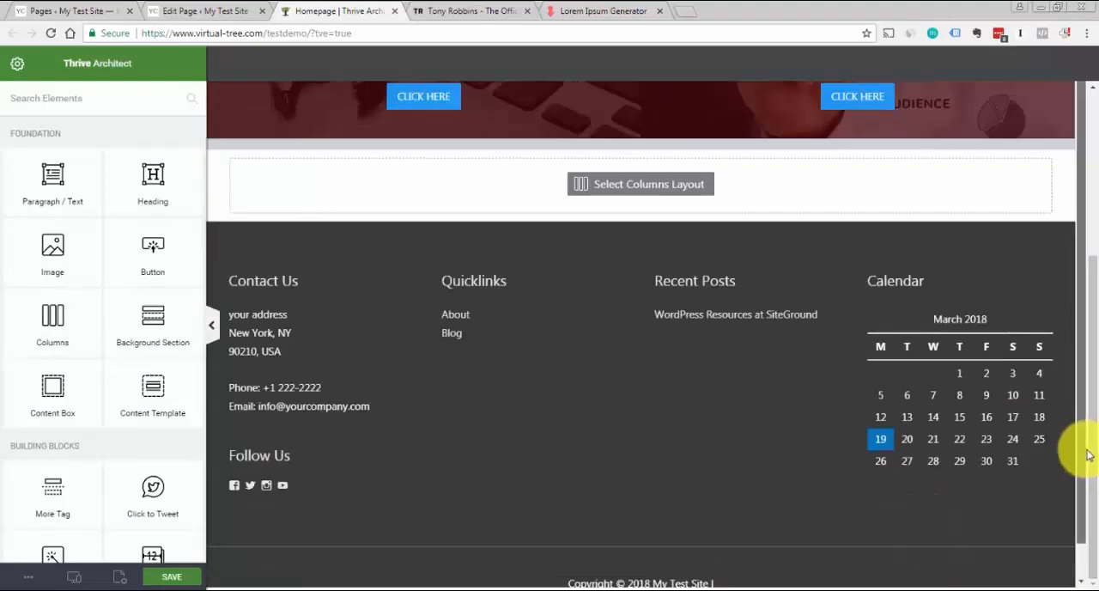
pyautogui.scroll(1, 1074, 453)
pyautogui.click(668, 250)
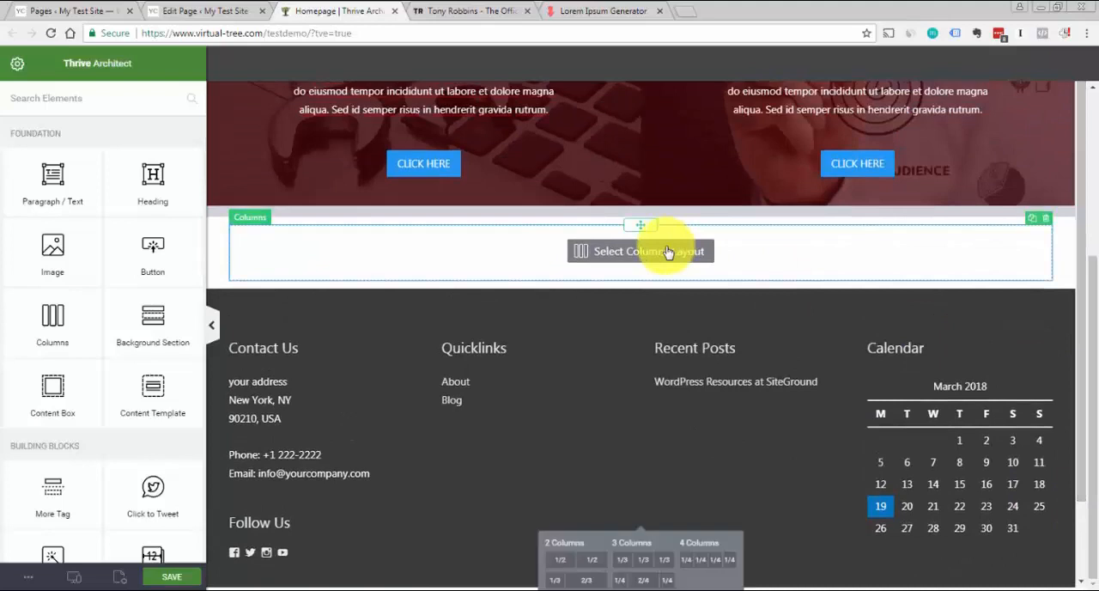
pyautogui.click(587, 571)
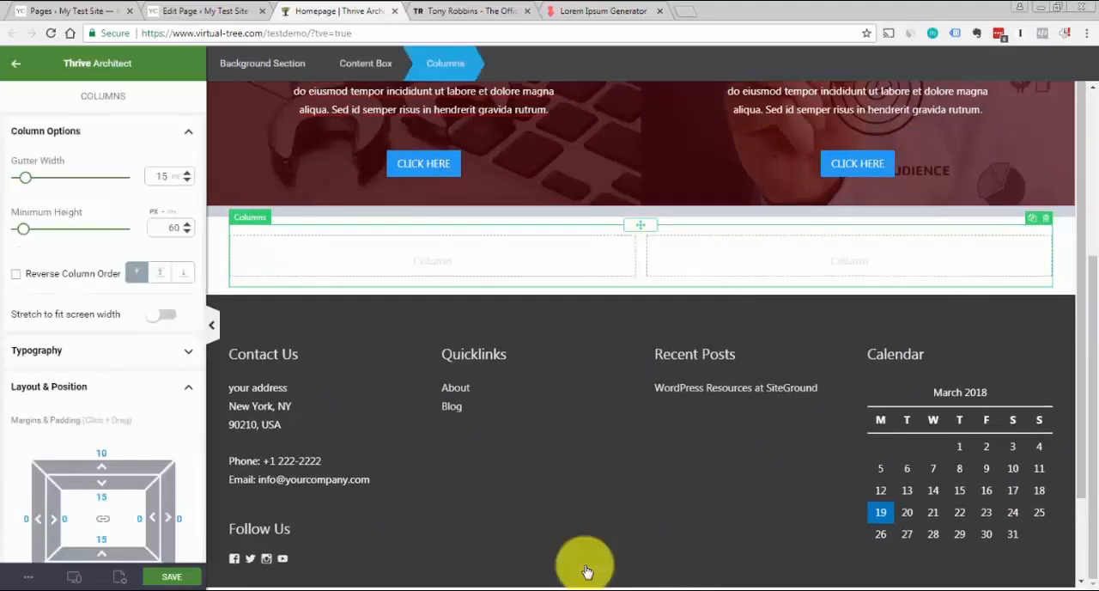
pyautogui.click(443, 12)
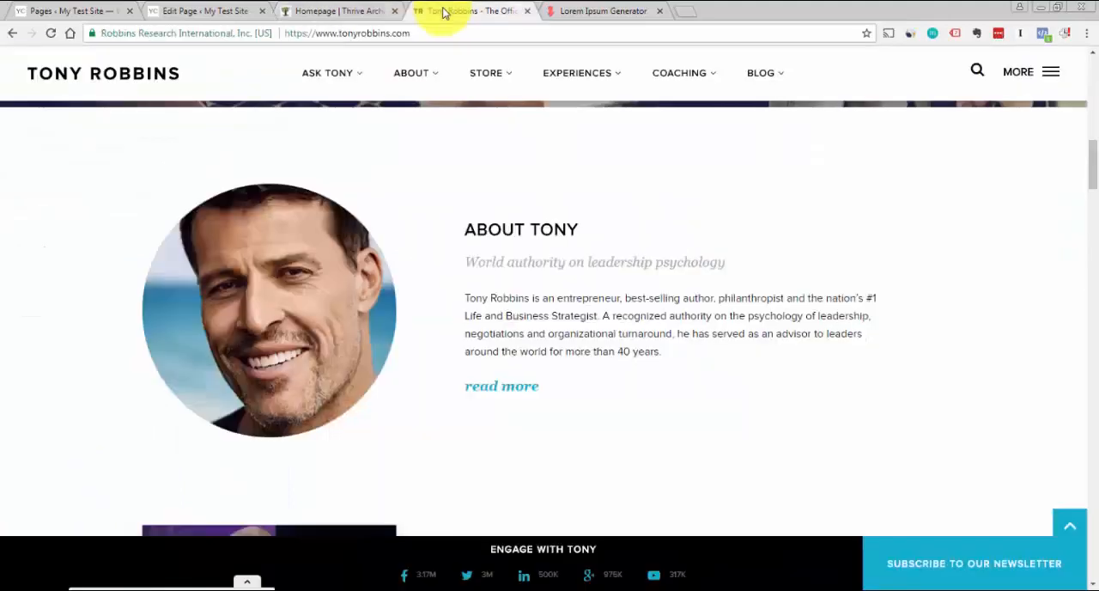
pyautogui.click(361, 12)
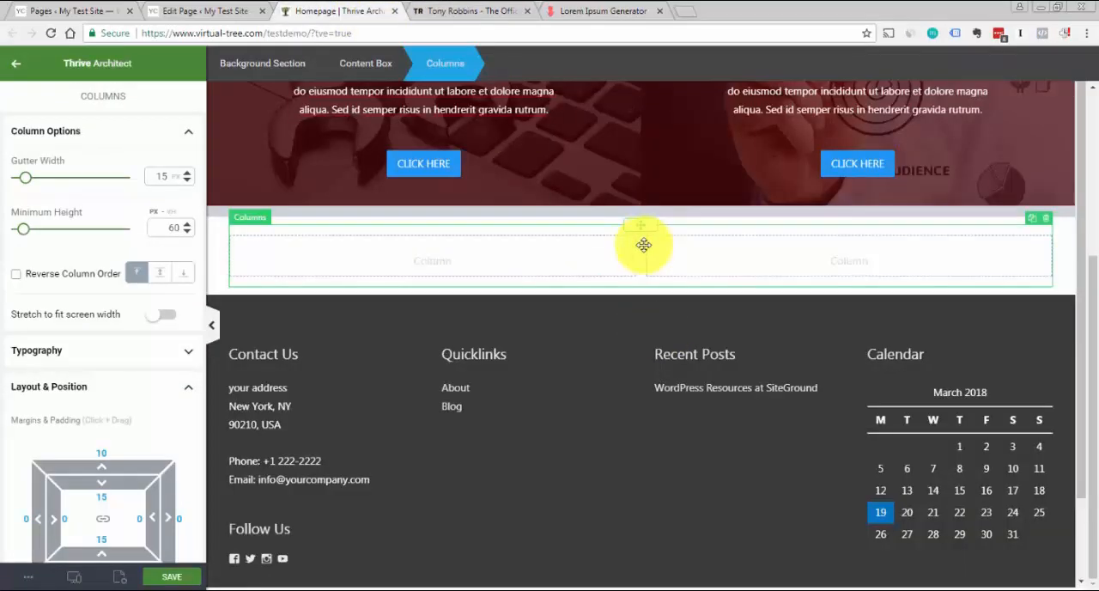
# Undo the equal column layout and delete the columns element from the content box
pyautogui.hotkey('ctrl', 'z')
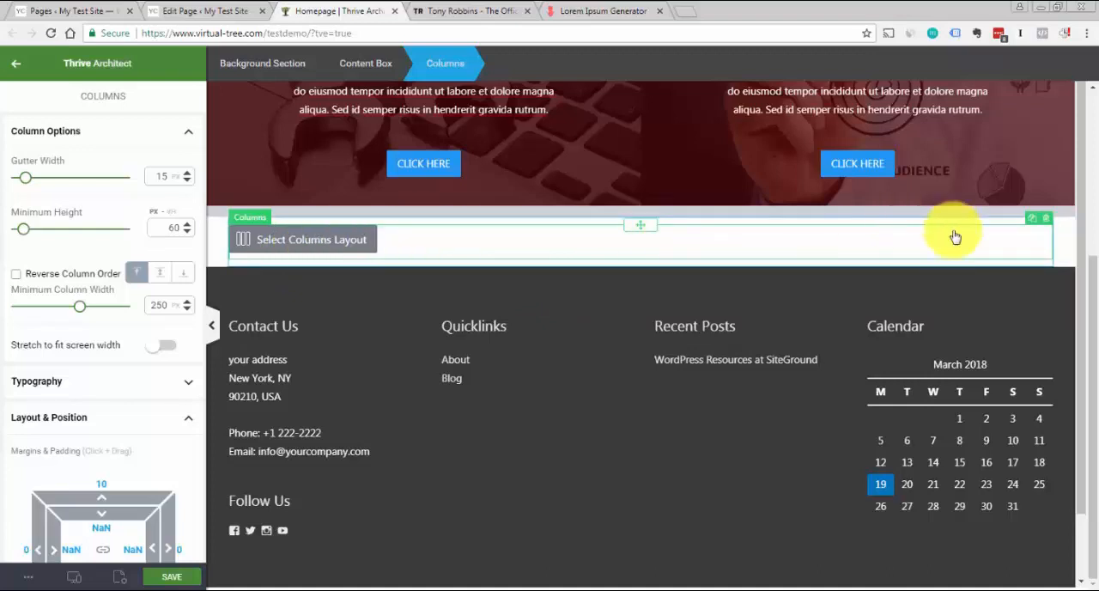
pyautogui.click(1047, 225)
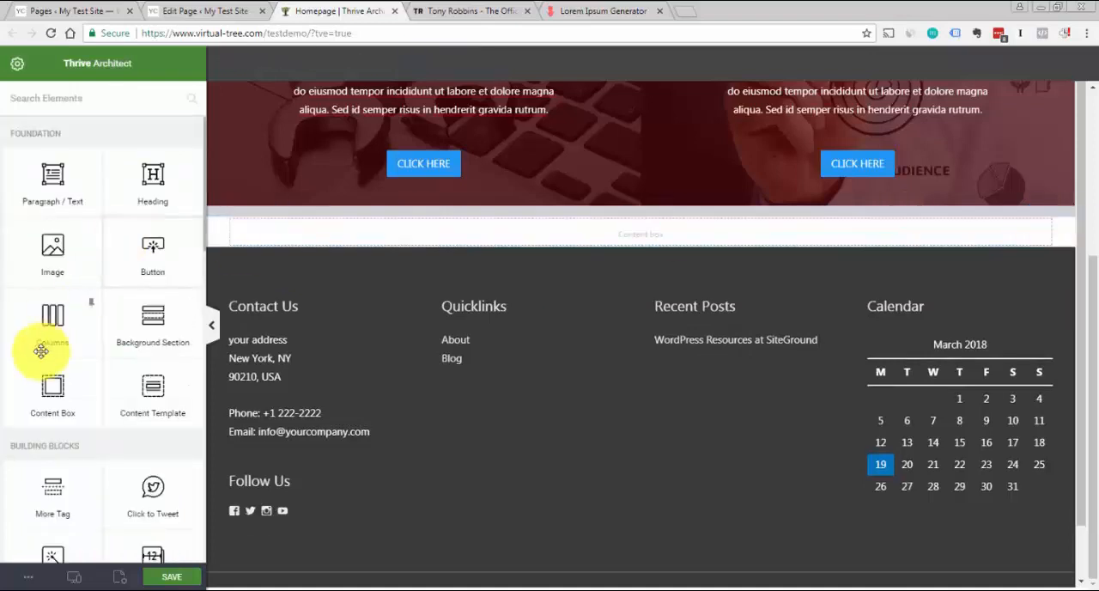
# Insert a columns element in the content box with the two-column 1/3 and 2/3 layout
pyautogui.moveTo(49, 318); pyautogui.dragTo(653, 231)
pyautogui.moveTo(651, 233); pyautogui.dragTo(627, 245)
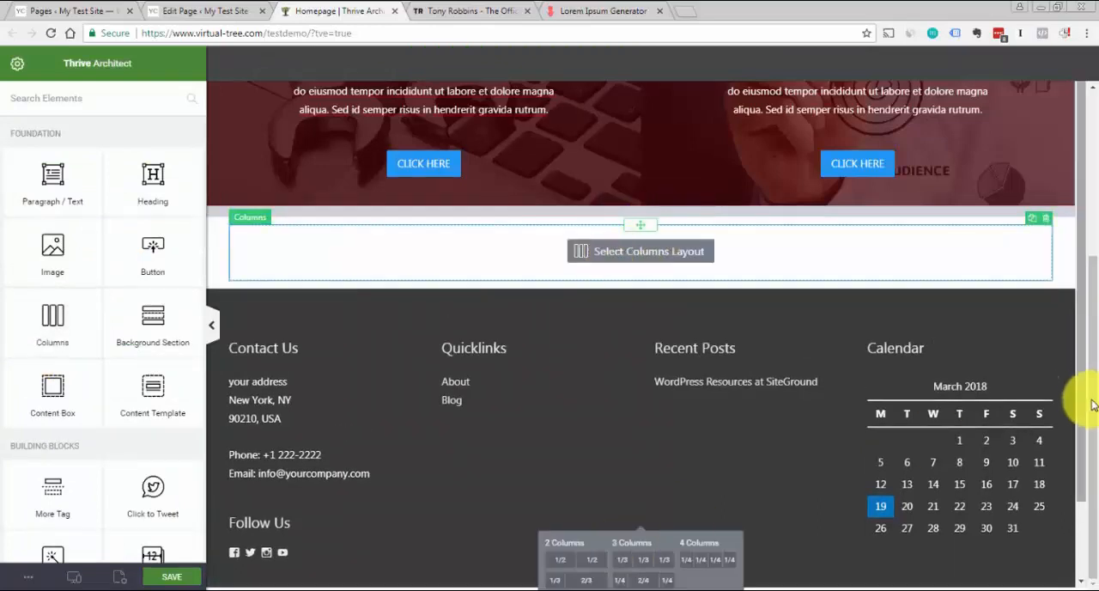
pyautogui.scroll(-3, 1083, 404)
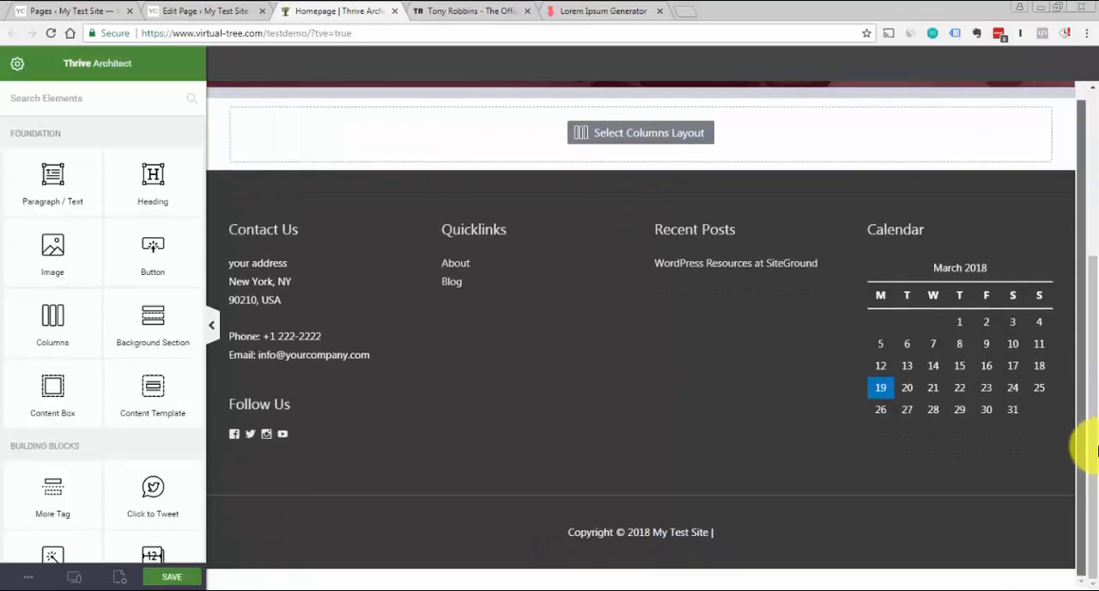
pyautogui.click(632, 143)
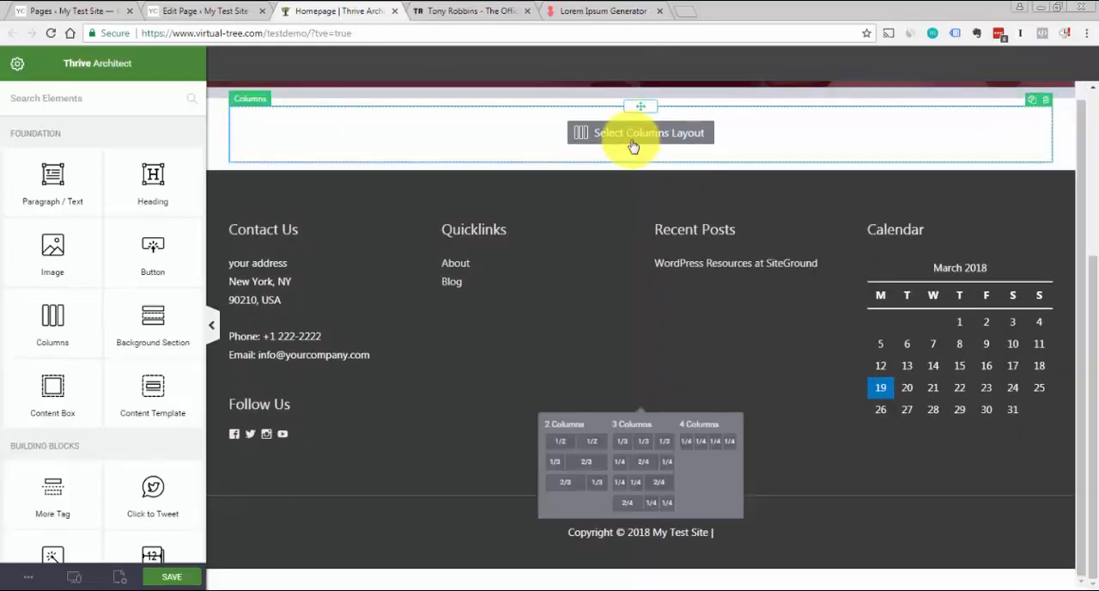
pyautogui.click(589, 472)
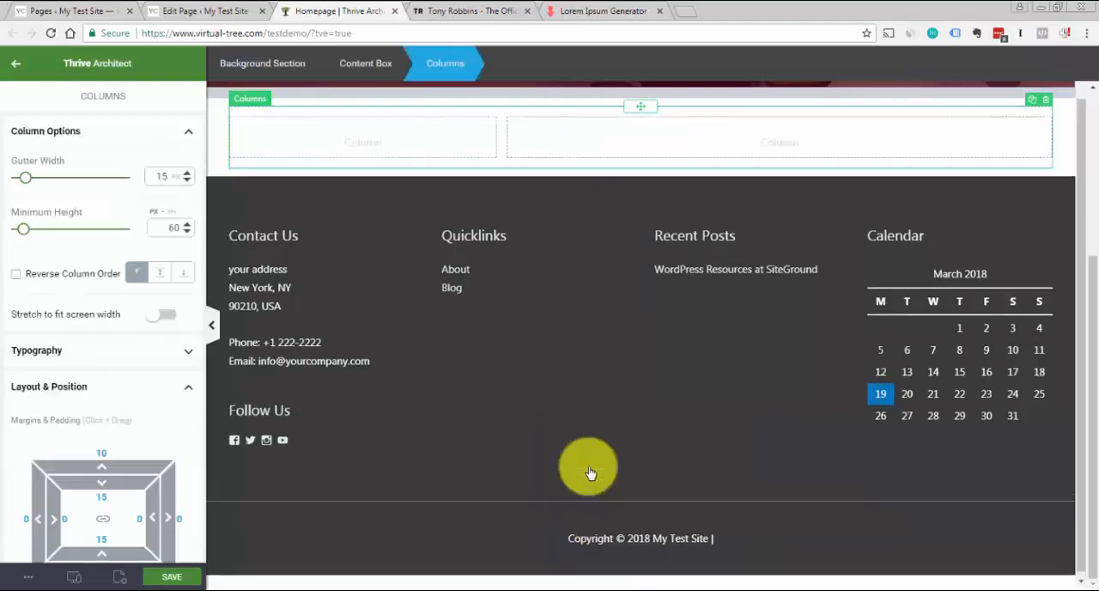
# Insert the white-businessman-heroshot image from the media library into the narrow column at Medium – 300 × 200 size
pyautogui.click(1064, 149)
pyautogui.scroll(2, 1086, 317)
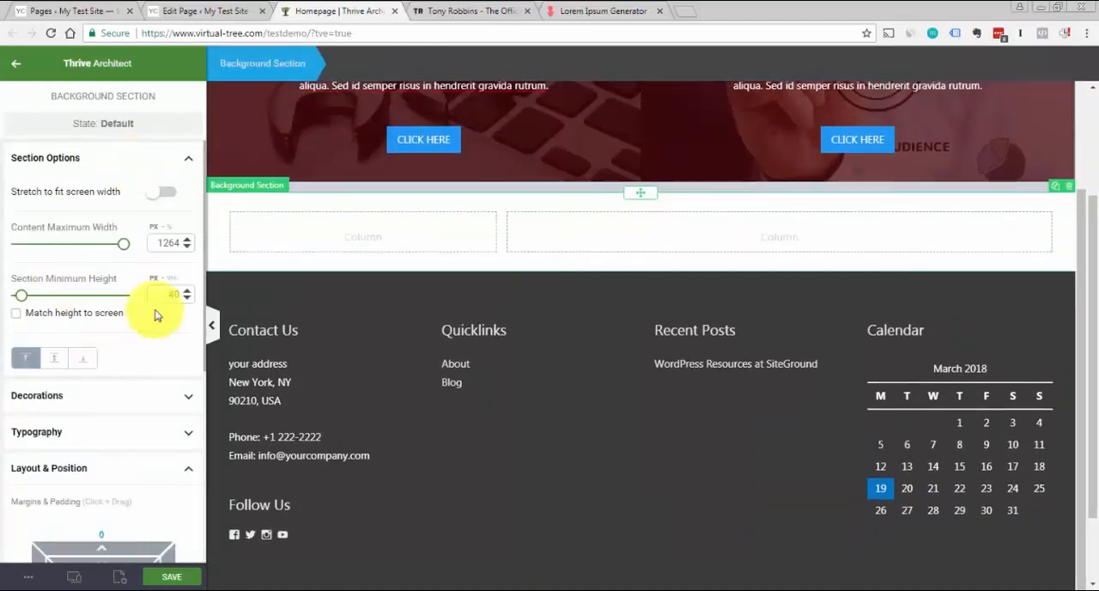
pyautogui.click(9, 65)
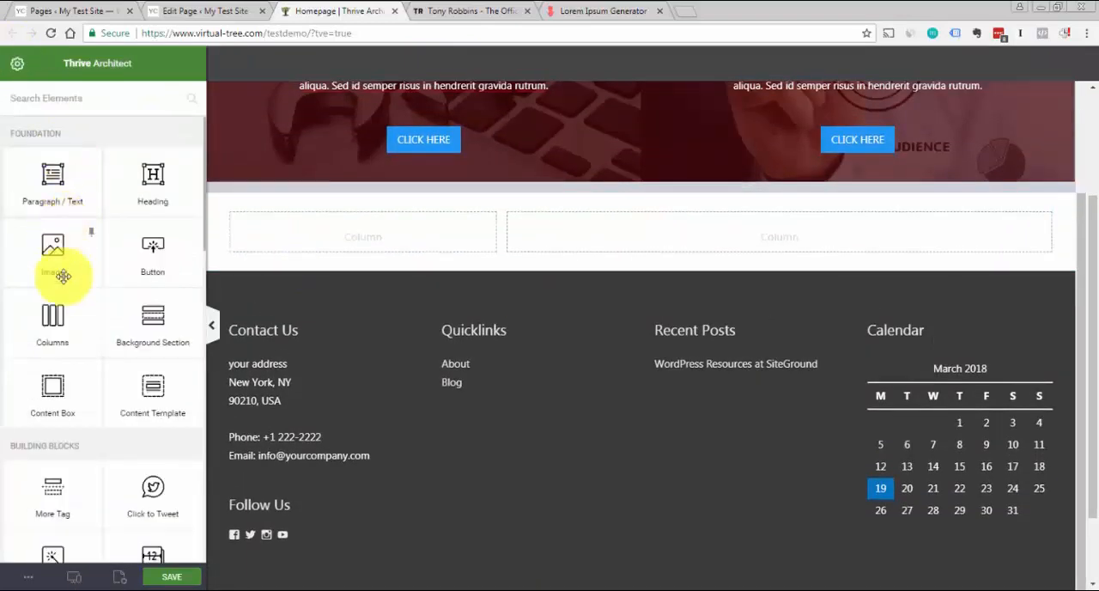
pyautogui.moveTo(52, 265); pyautogui.dragTo(384, 250)
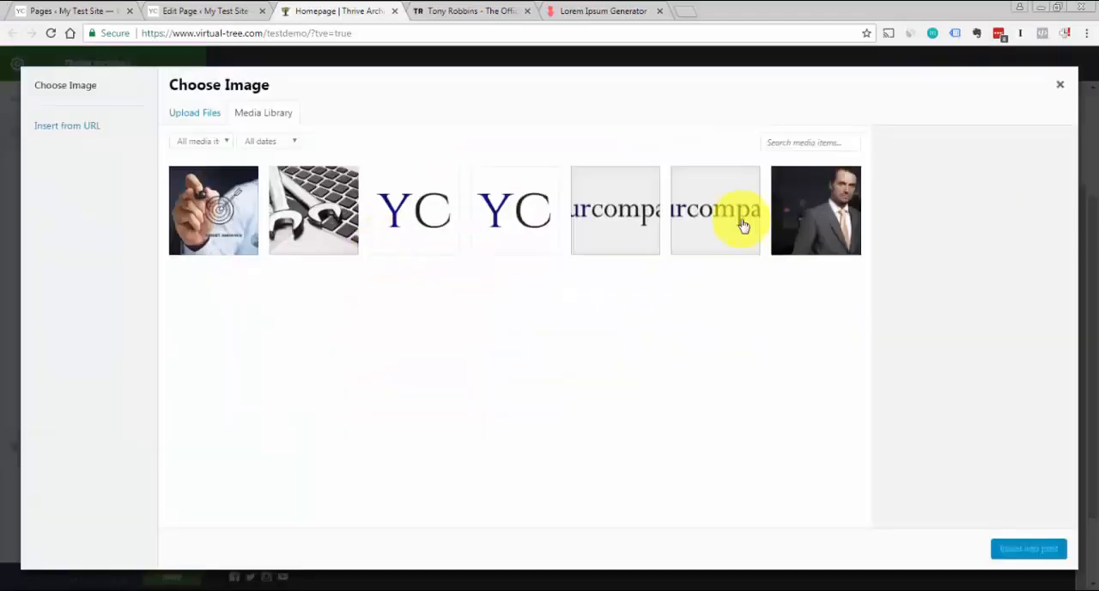
pyautogui.click(837, 209)
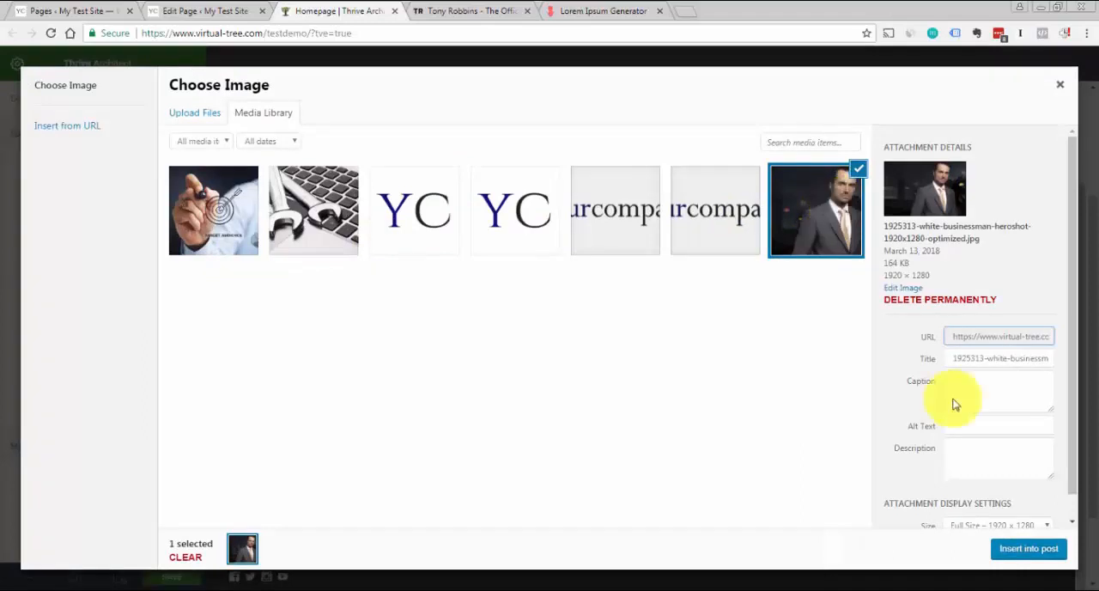
pyautogui.scroll(-1, 1073, 447)
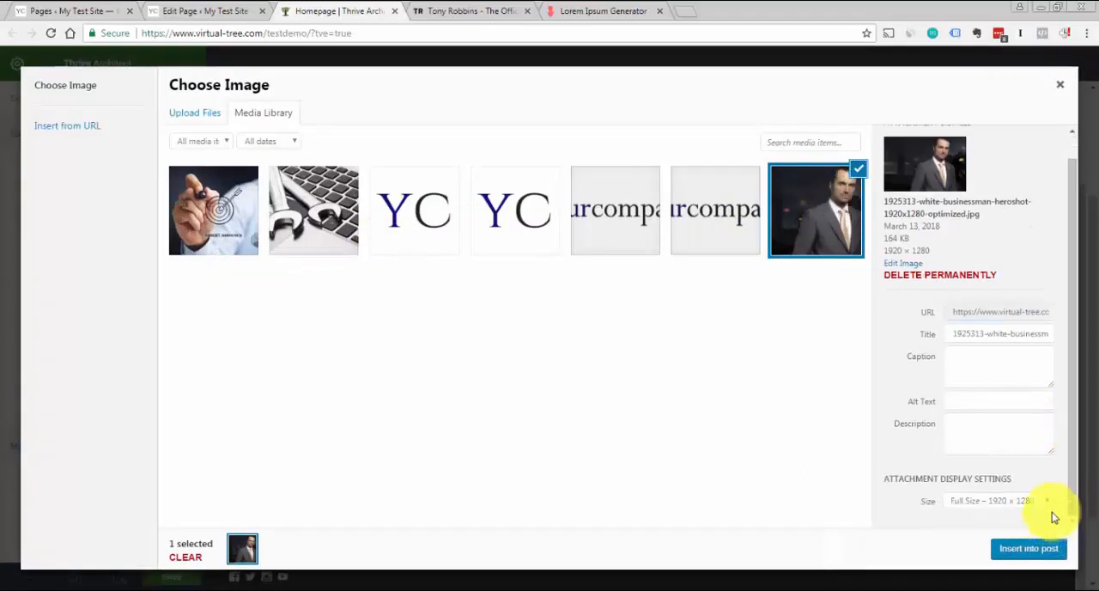
pyautogui.click(1046, 502)
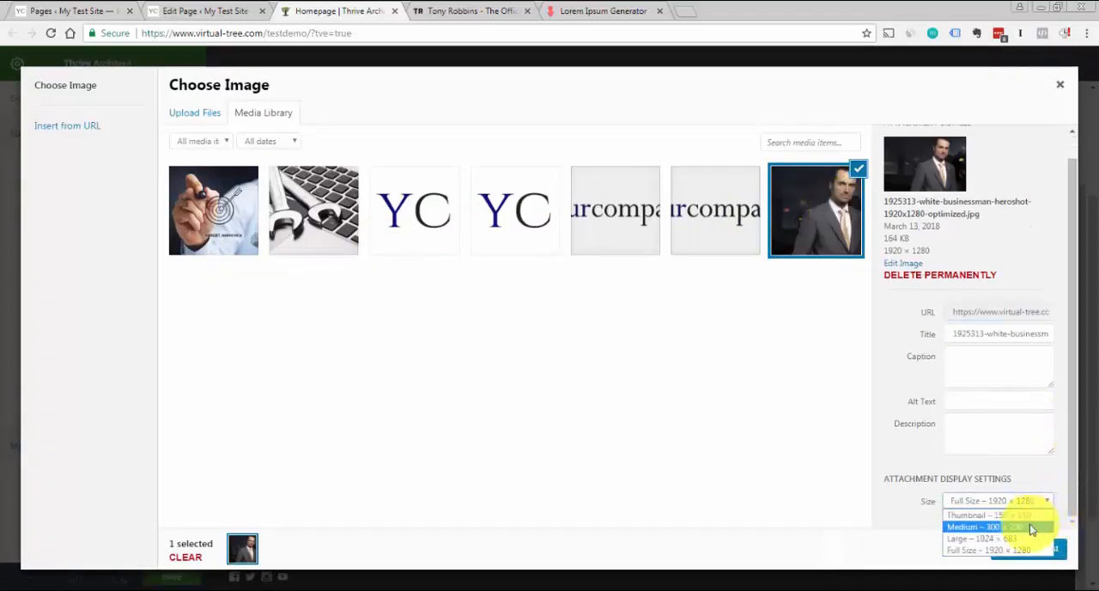
pyautogui.click(1031, 526)
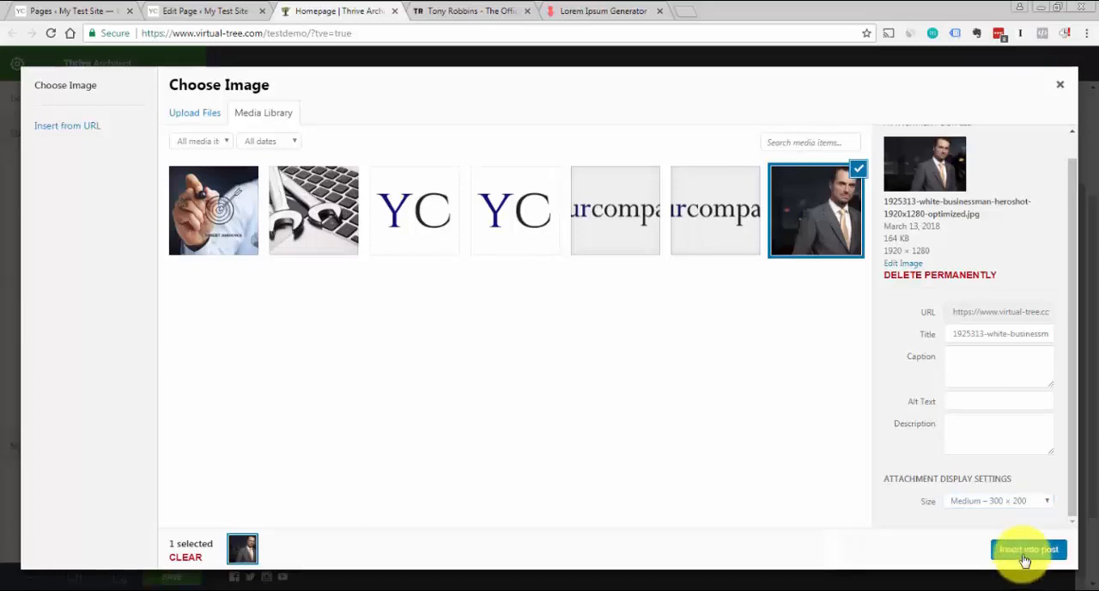
pyautogui.click(1026, 550)
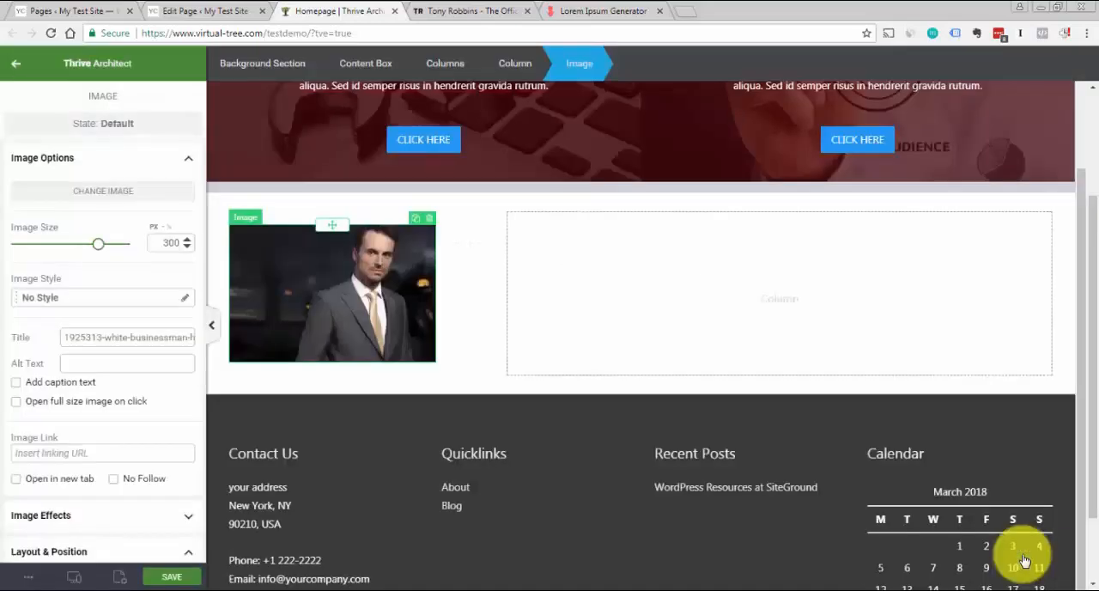
# Center the businessman image horizontally within its column
pyautogui.click(188, 161)
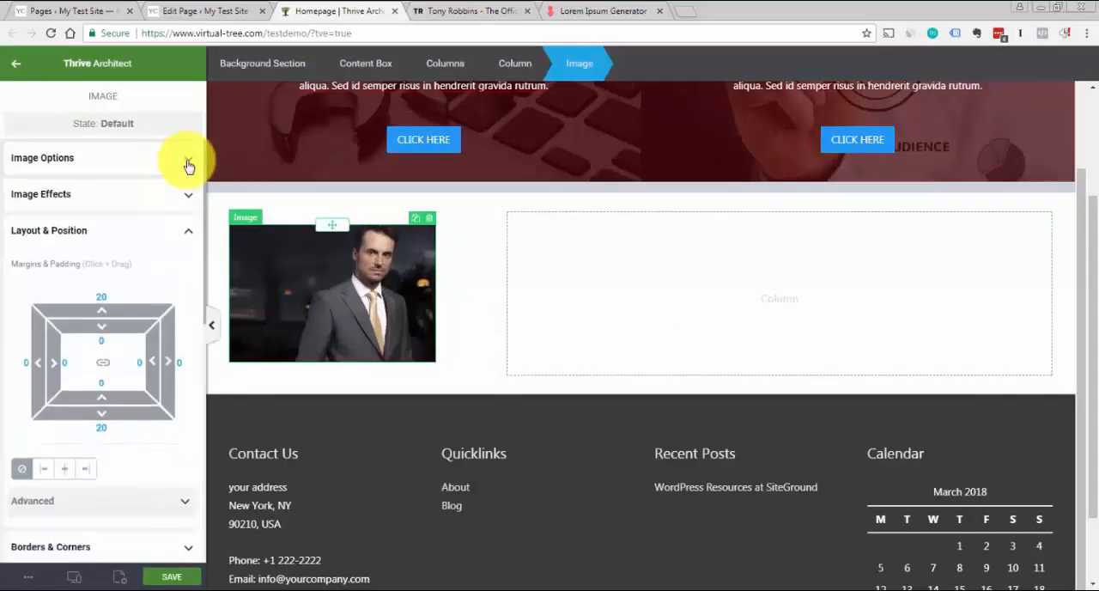
pyautogui.click(67, 471)
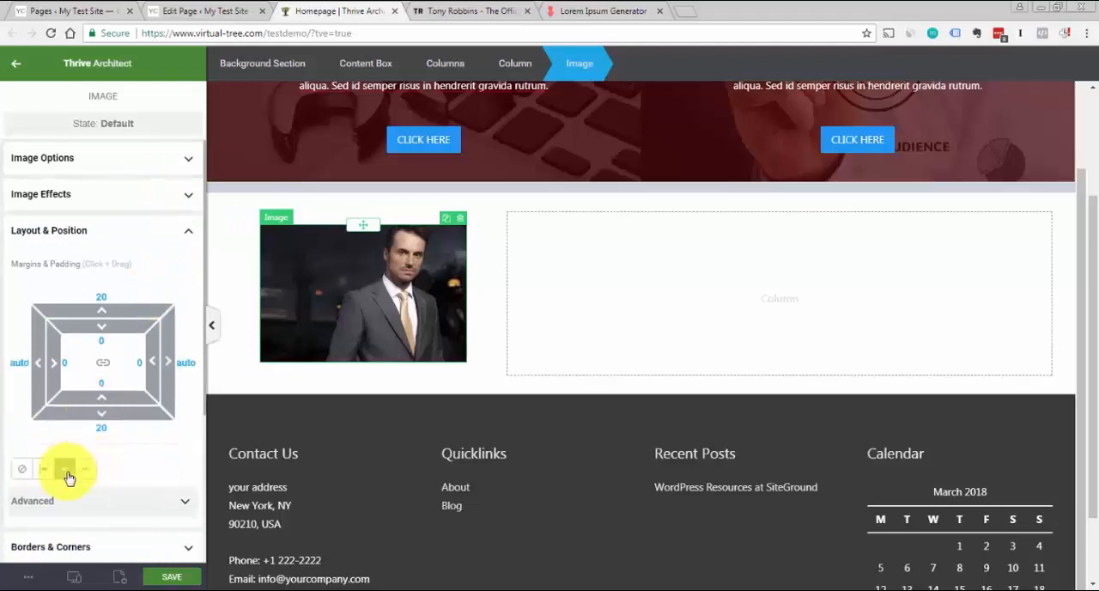
pyautogui.click(143, 232)
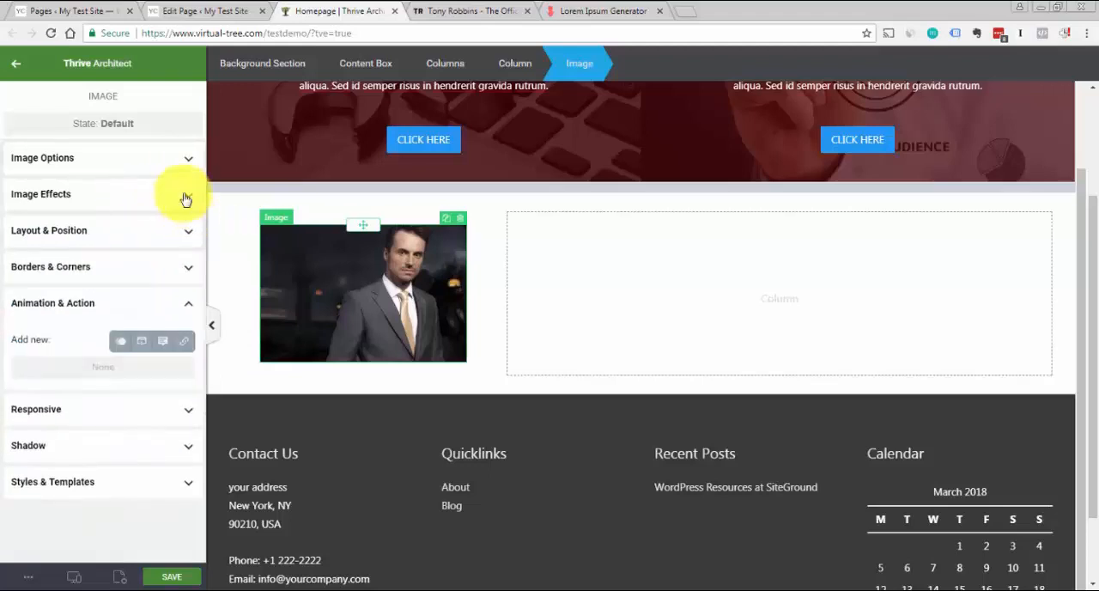
# Check the portrait's shape in the Tony Robbins About section and apply the Circle image style to the businessman image
pyautogui.click(188, 163)
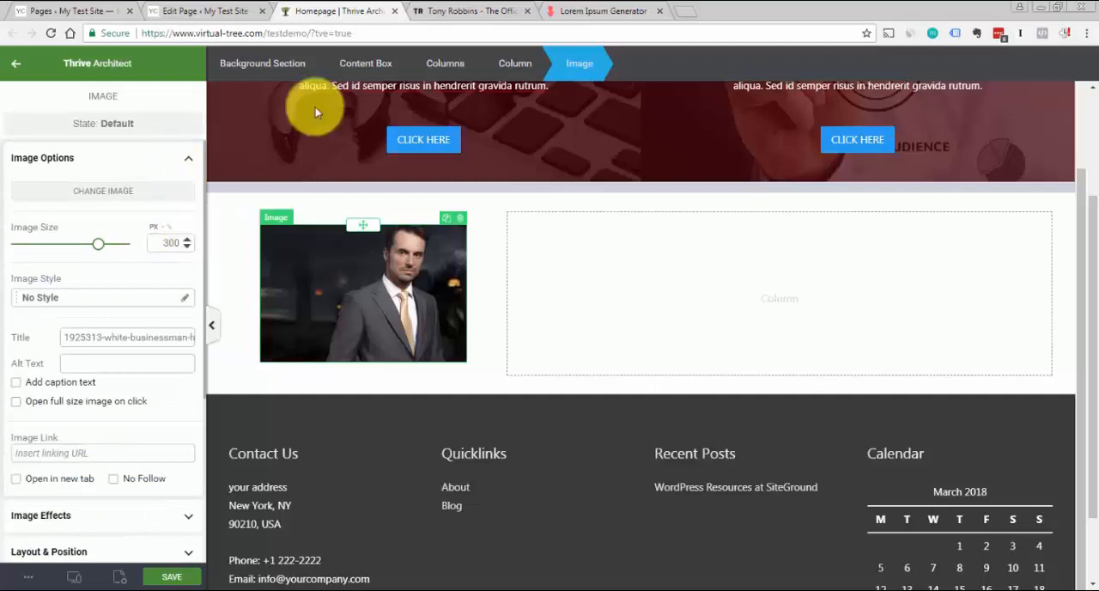
pyautogui.click(444, 9)
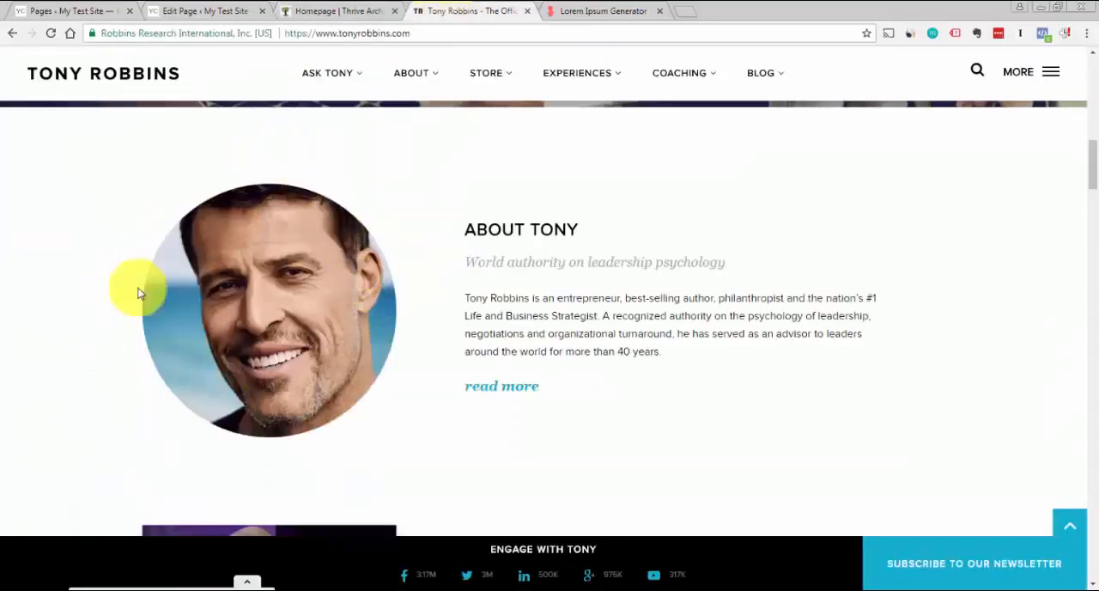
pyautogui.click(337, 10)
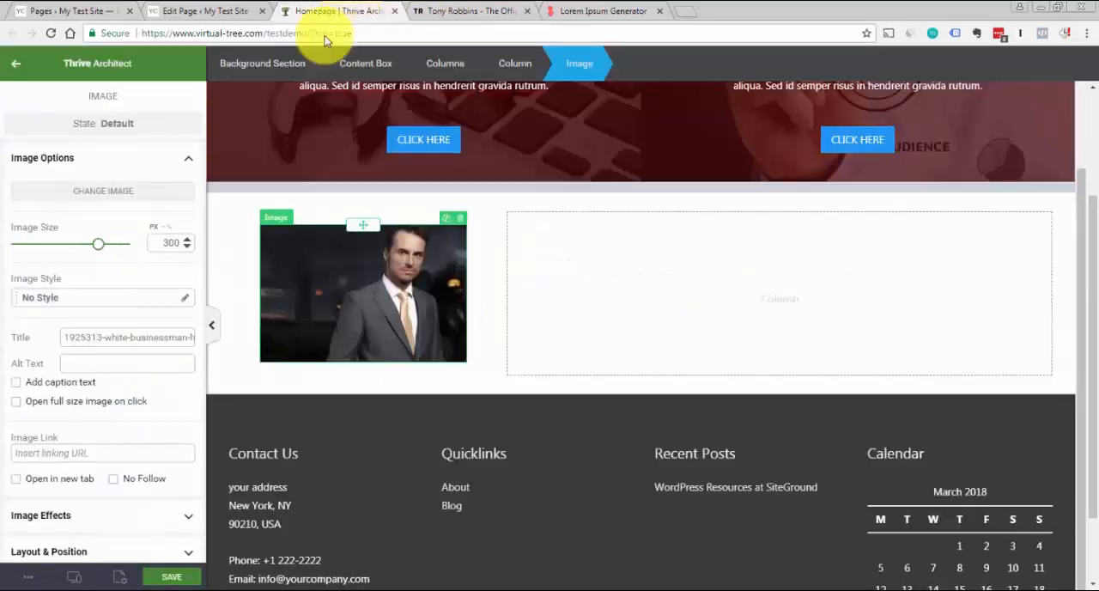
pyautogui.click(187, 301)
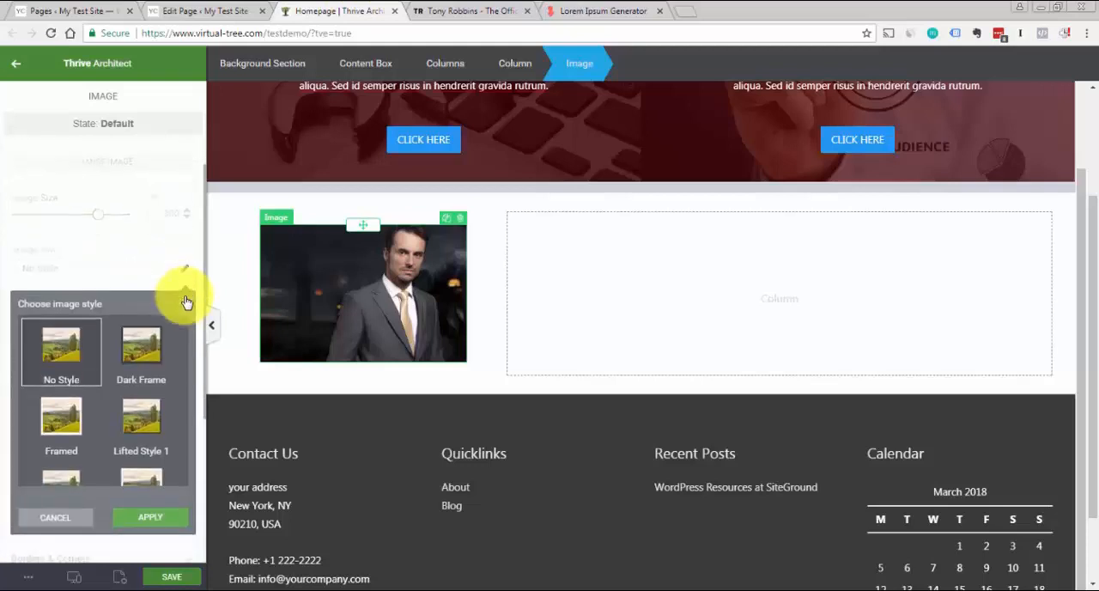
pyautogui.scroll(-2, 205, 268)
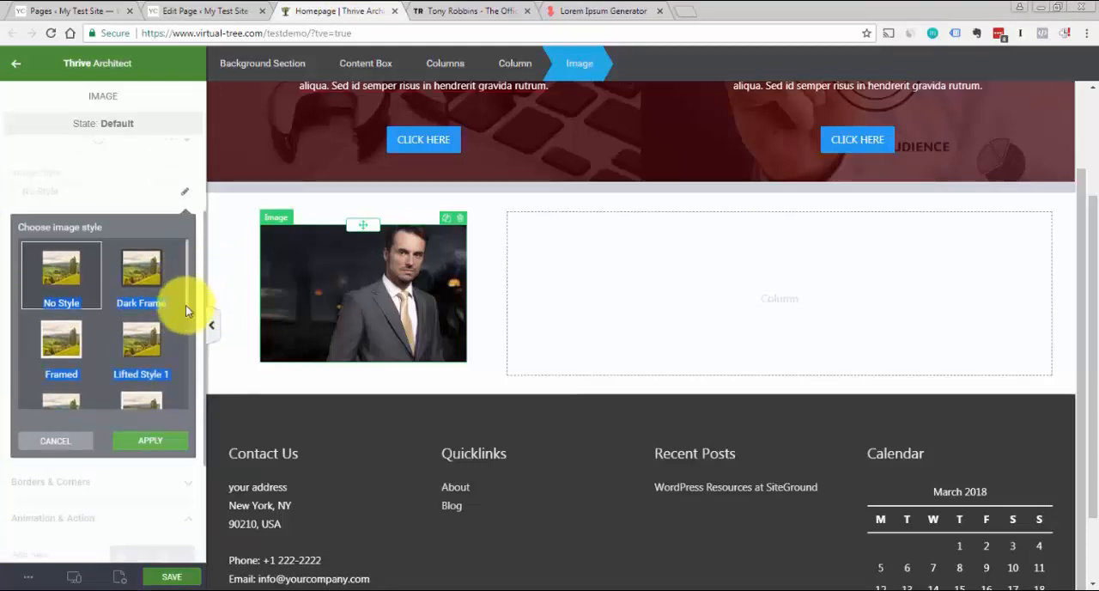
pyautogui.scroll(-3, 185, 329)
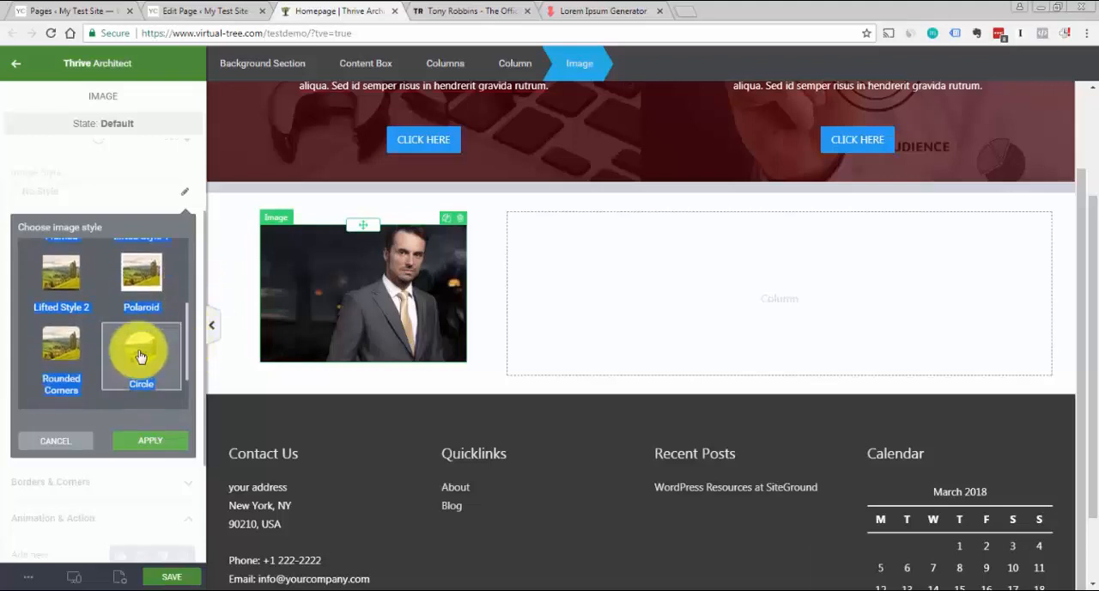
pyautogui.click(140, 357)
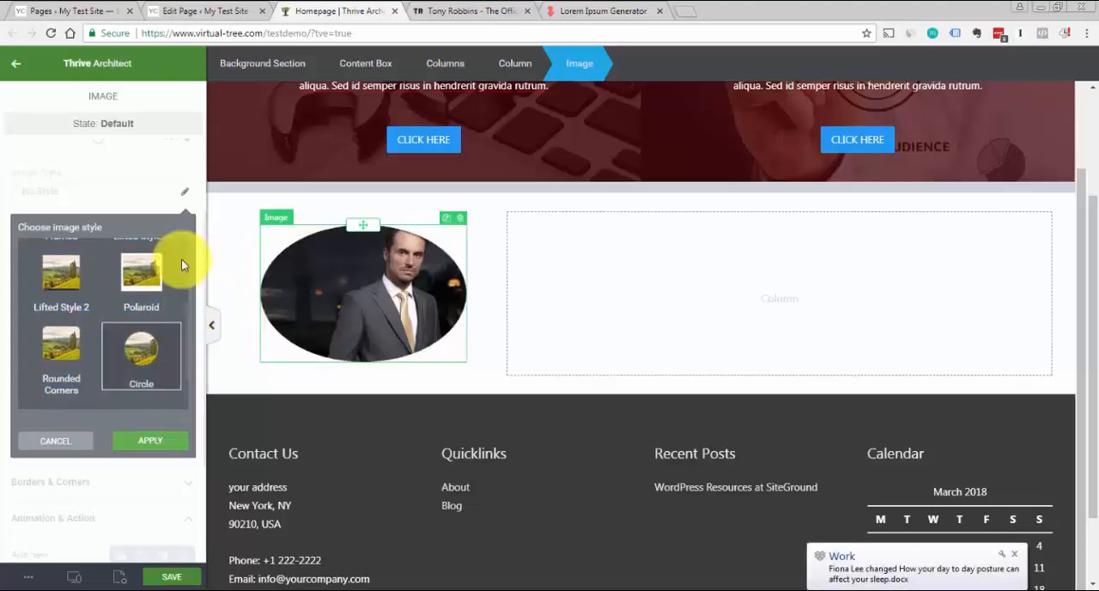
pyautogui.click(161, 441)
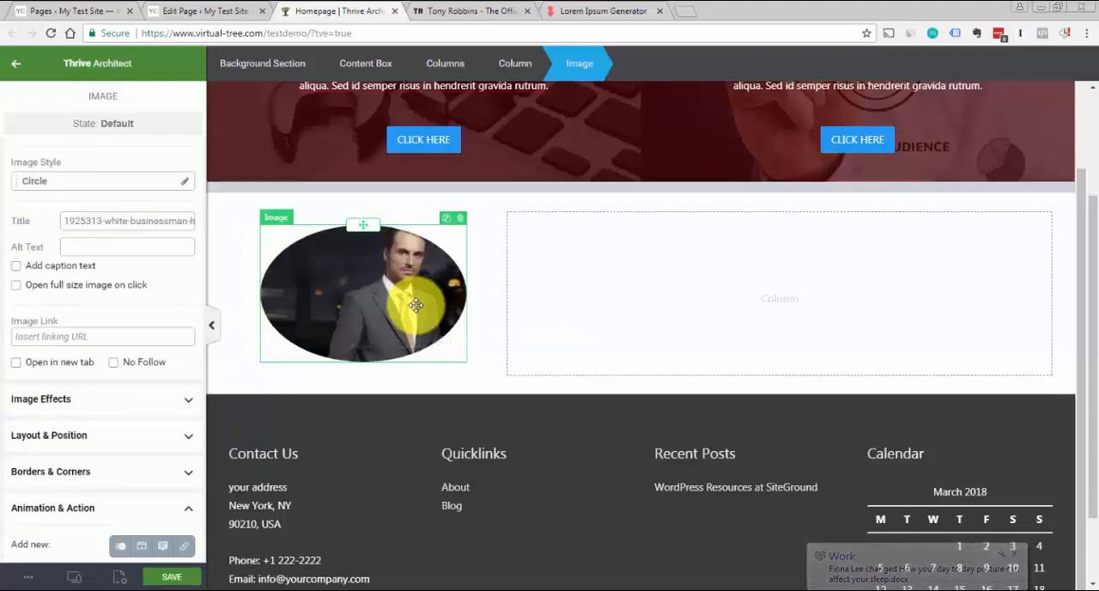
# Look through the image effects and enlarge the businessman image to 317 px
pyautogui.click(188, 507)
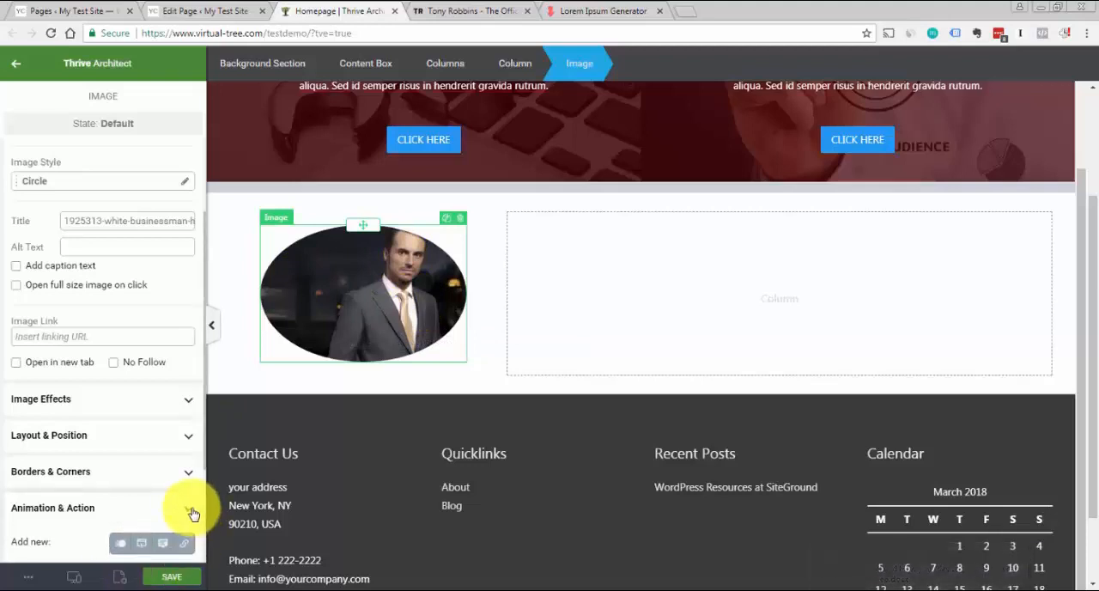
pyautogui.click(188, 400)
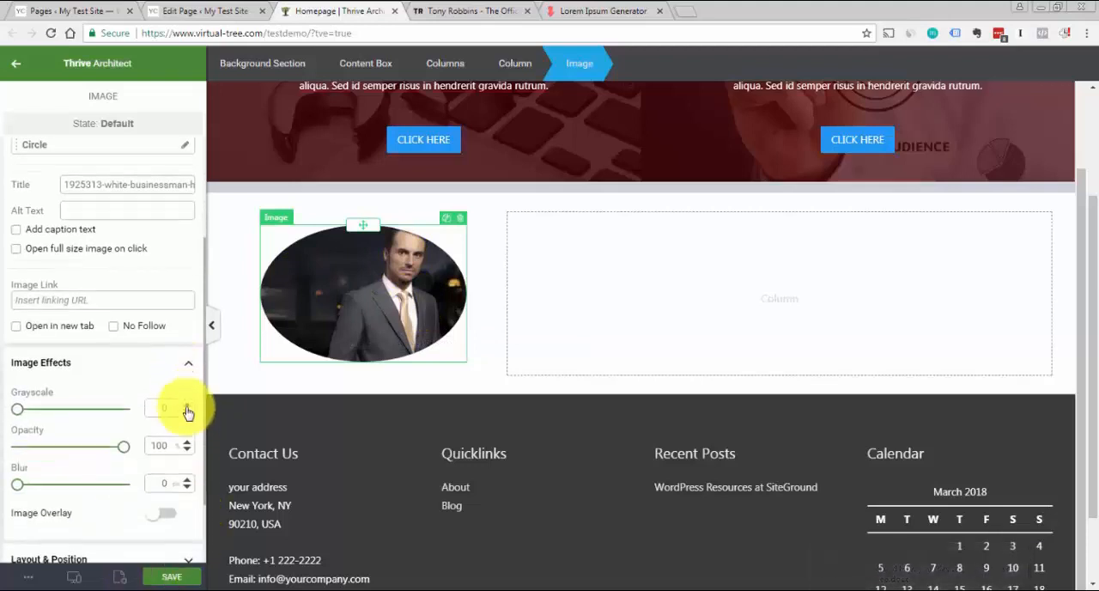
pyautogui.click(189, 363)
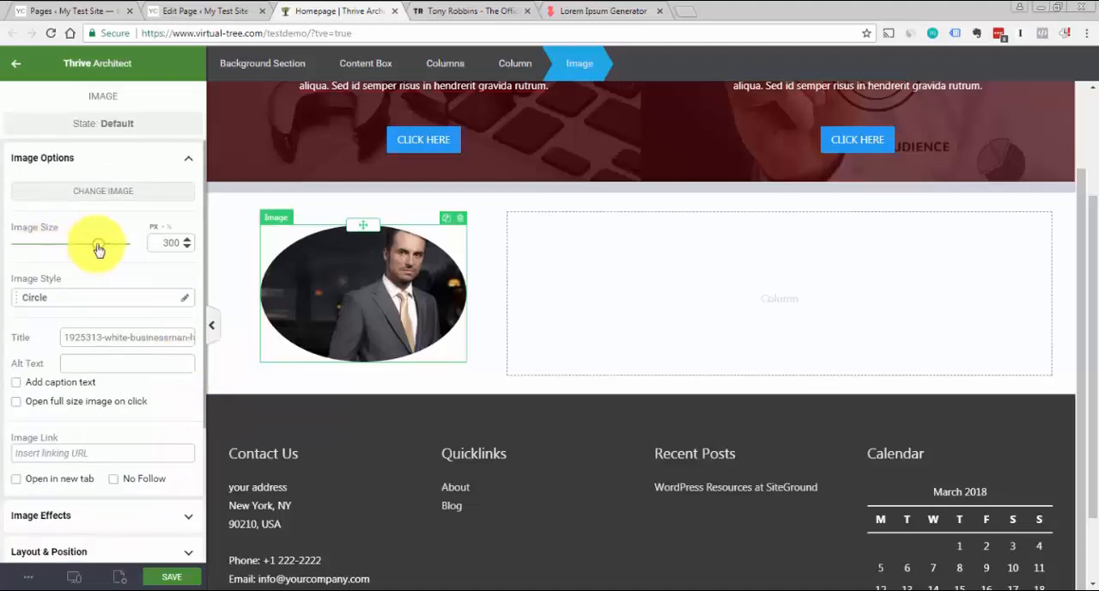
pyautogui.moveTo(96, 244); pyautogui.dragTo(104, 249)
pyautogui.moveTo(389, 294); pyautogui.dragTo(365, 293)
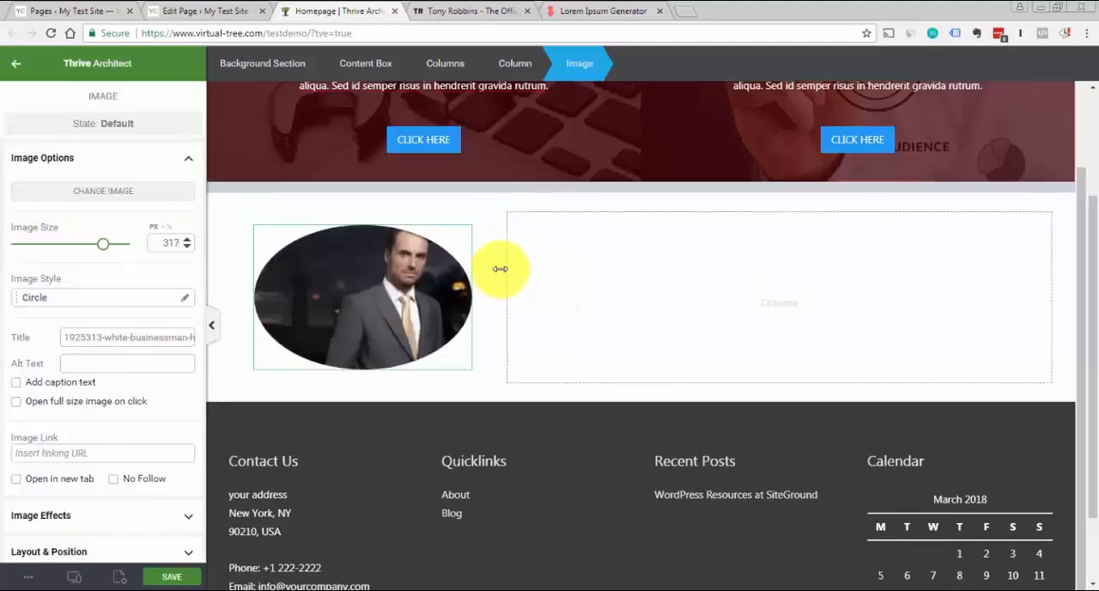
# Add a text element to the wide column, format it as Heading 3 and enter "ABOUT YOU"
pyautogui.click(624, 270)
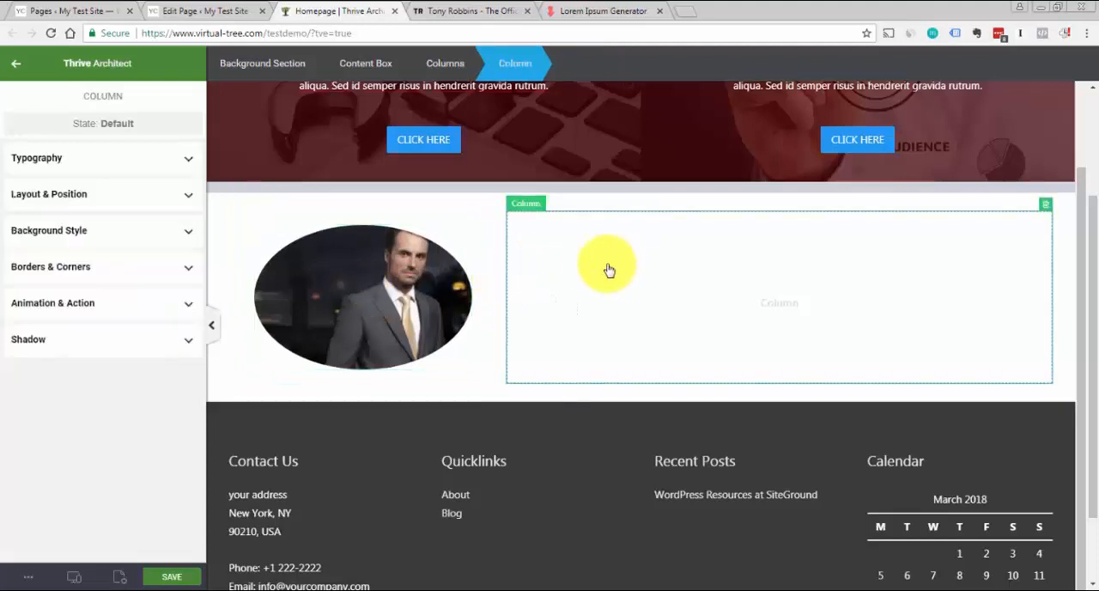
pyautogui.click(453, 9)
pyautogui.click(327, 10)
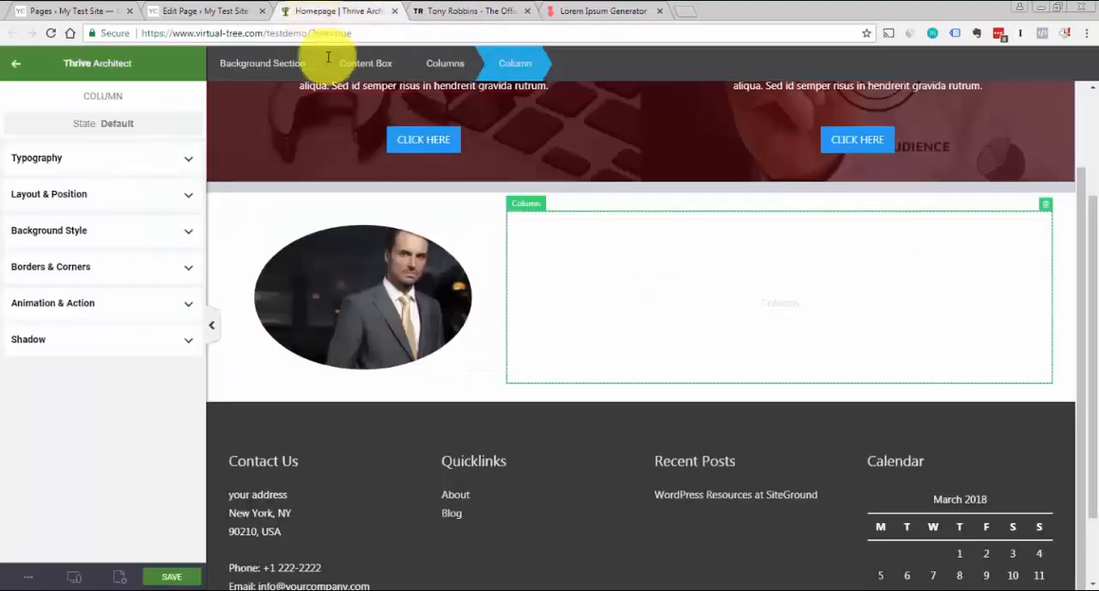
pyautogui.click(10, 67)
pyautogui.moveTo(51, 176); pyautogui.dragTo(622, 251)
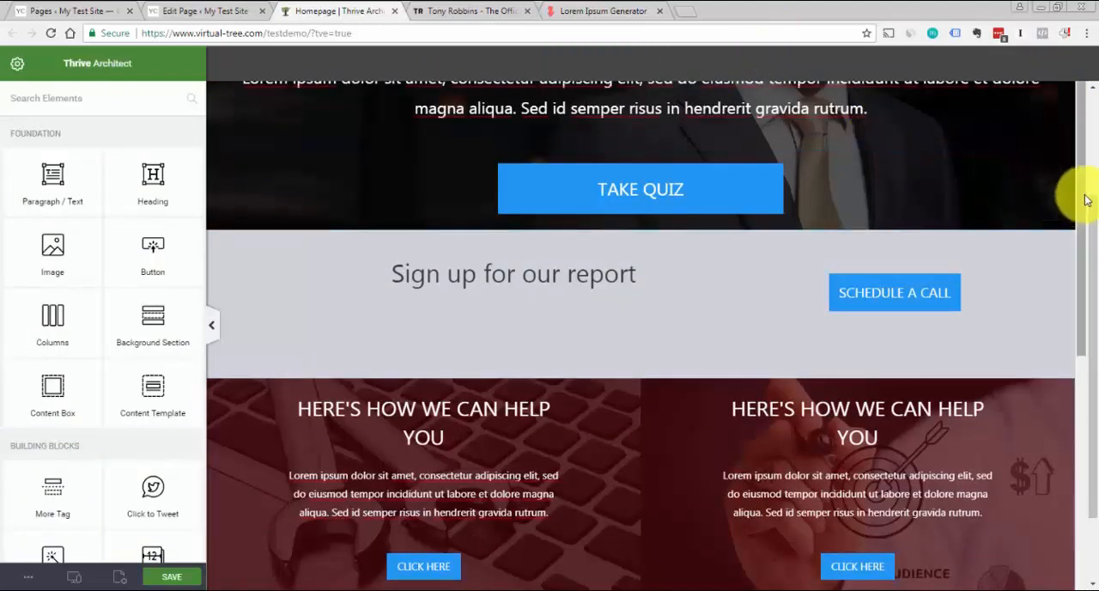
pyautogui.moveTo(1081, 198)
pyautogui.mouseDown()
pyautogui.moveTo(1089, 317)
pyautogui.moveTo(1086, 210)
pyautogui.mouseUp()
pyautogui.click(607, 95)
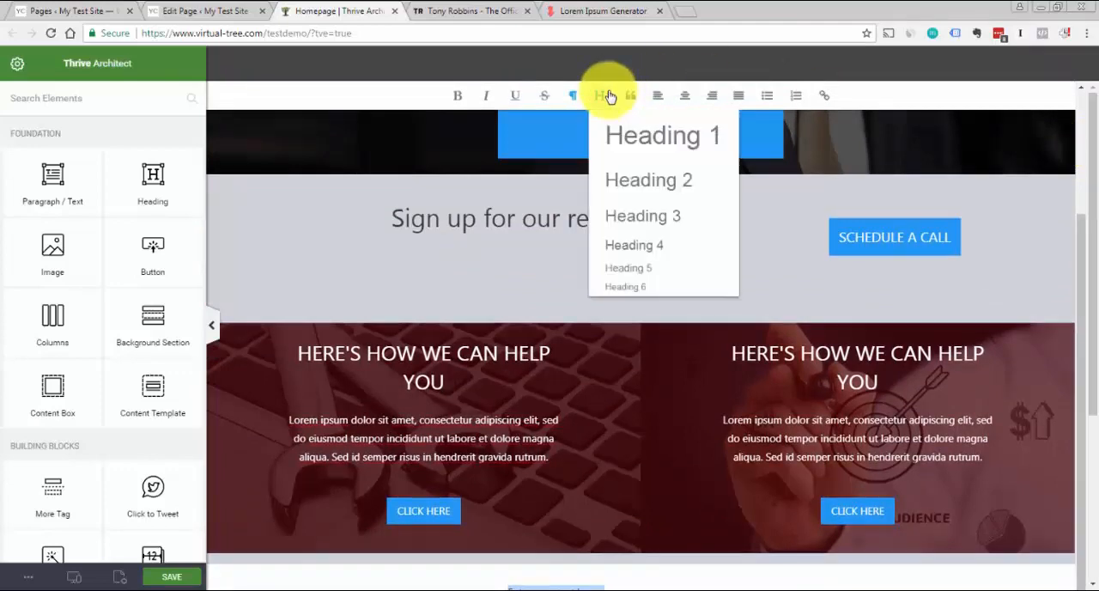
pyautogui.click(662, 214)
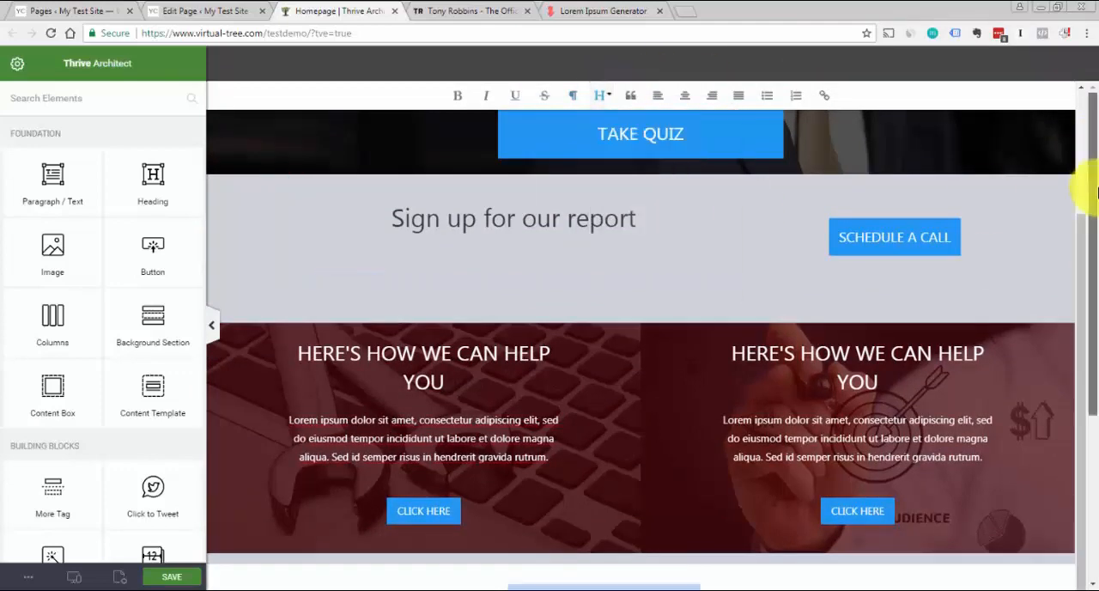
pyautogui.moveTo(1093, 190); pyautogui.dragTo(1080, 429)
pyautogui.write('ABOUT YOU')
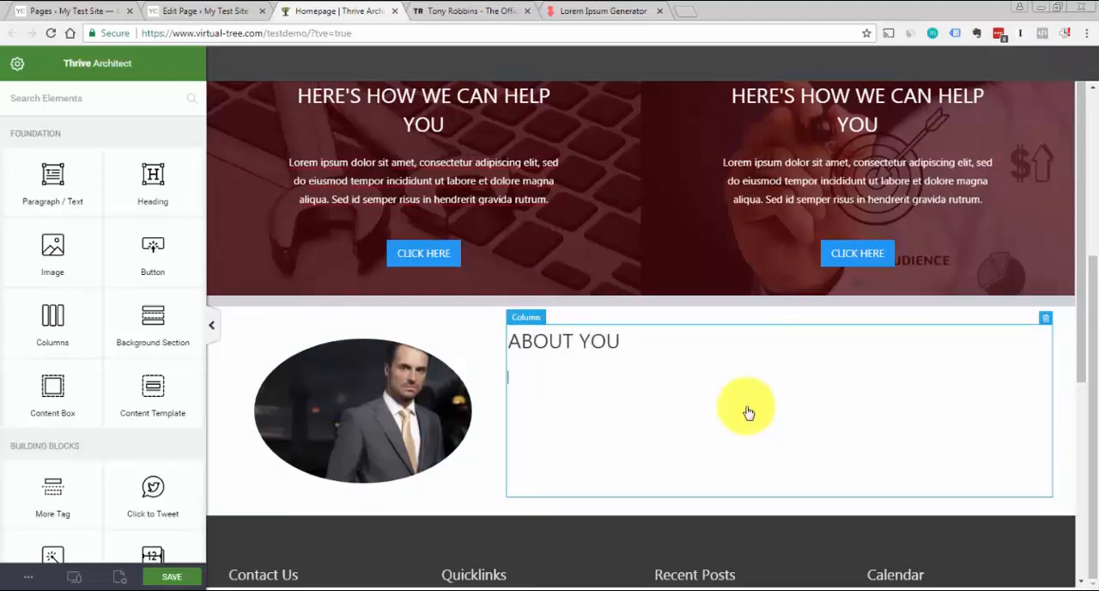
# Add a second paragraph element below the ABOUT YOU heading and remove the empty line under the heading
pyautogui.moveTo(14, 188); pyautogui.dragTo(784, 381)
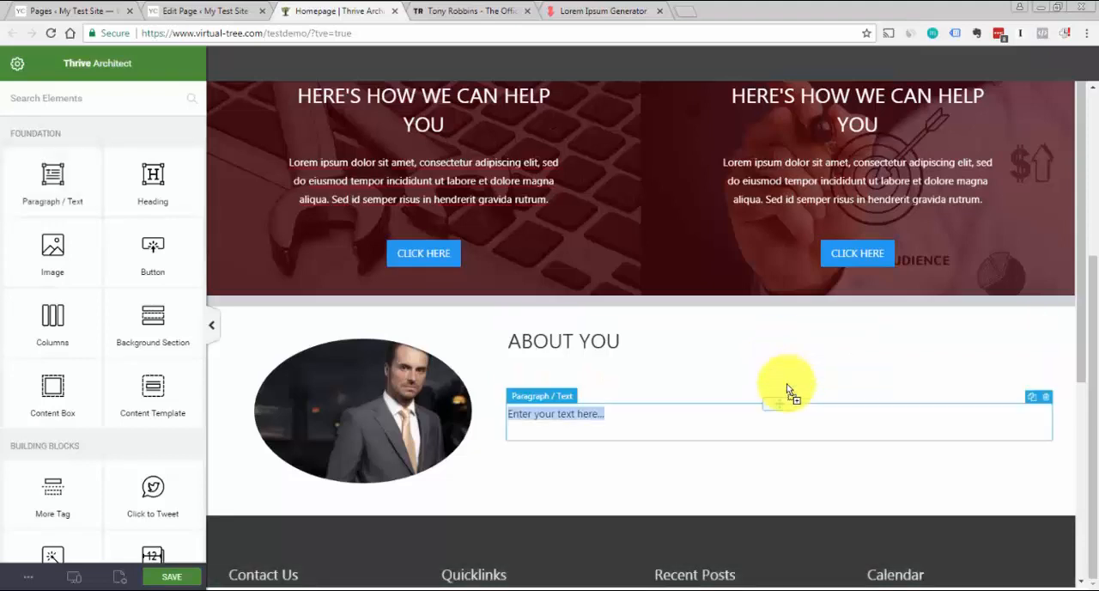
pyautogui.click(718, 391)
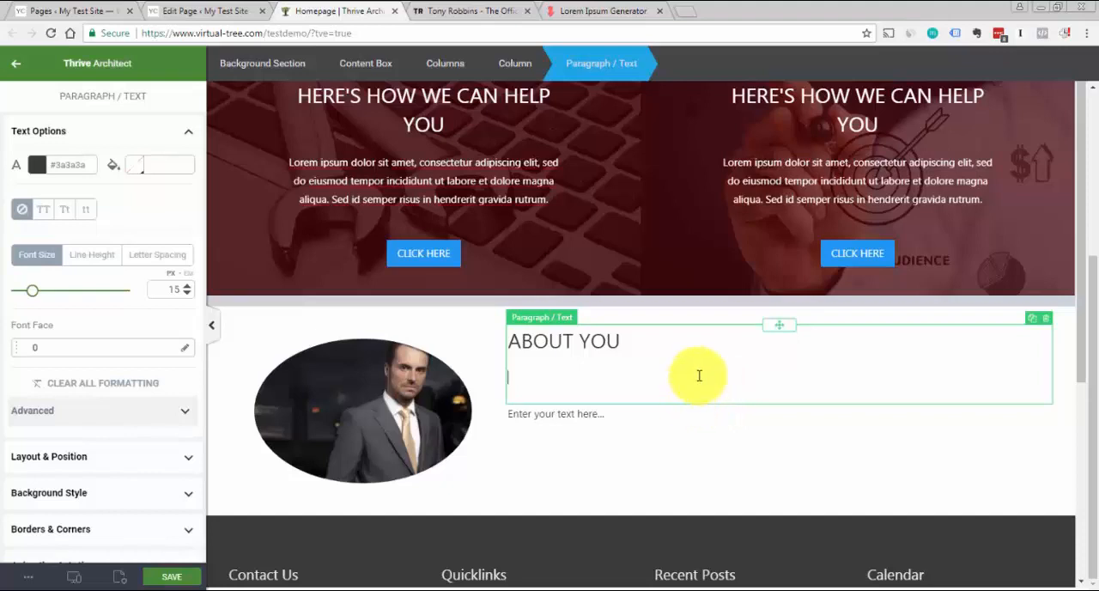
pyautogui.press('BackSpace')
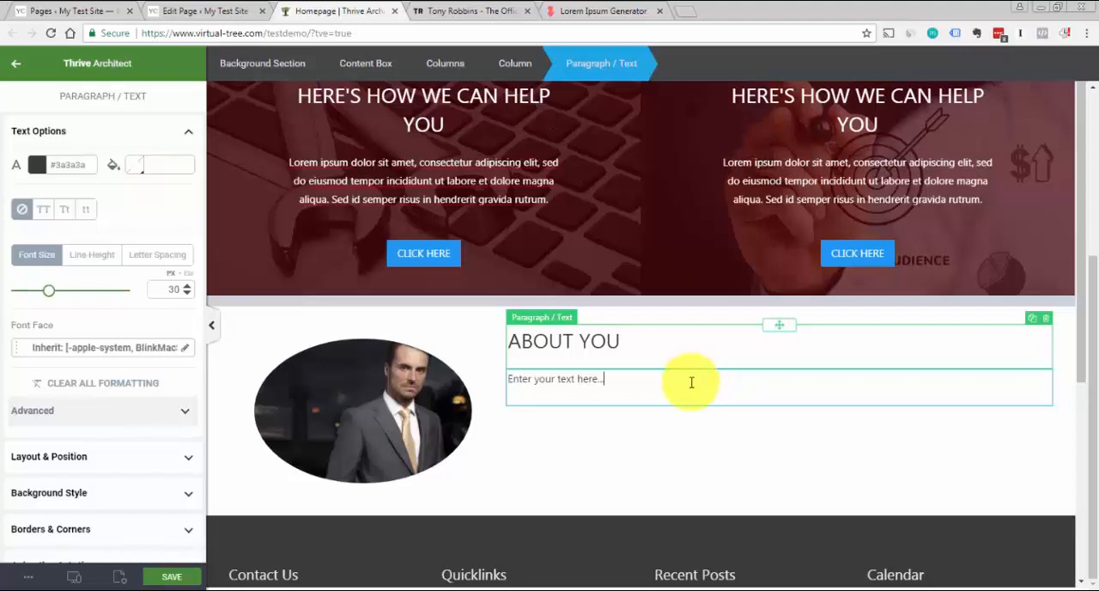
# Copy the two generated sentences from the Lorem Ipsum Generator and replace the placeholder text below ABOUT YOU with them
pyautogui.click(595, 11)
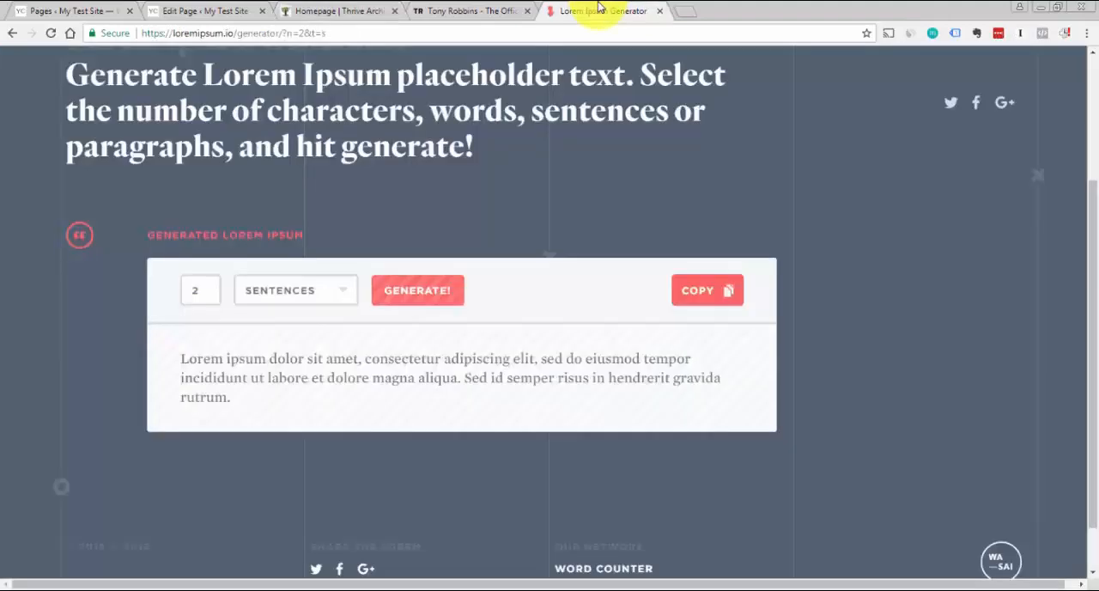
pyautogui.click(702, 300)
pyautogui.click(285, 8)
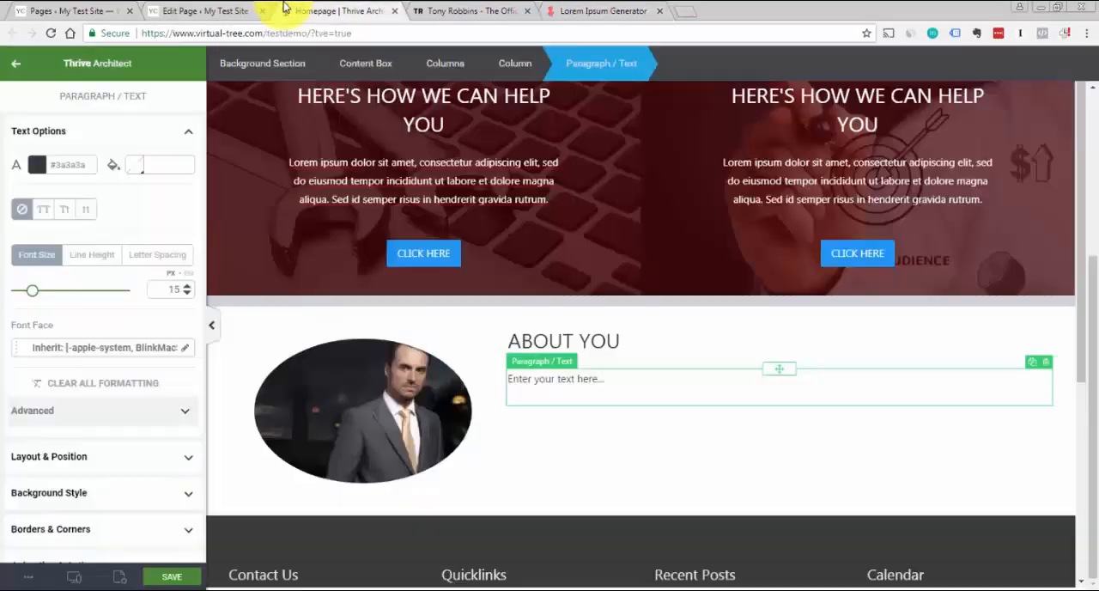
pyautogui.hotkey('ctrl', 'a')
pyautogui.hotkey('ctrl', 'v')
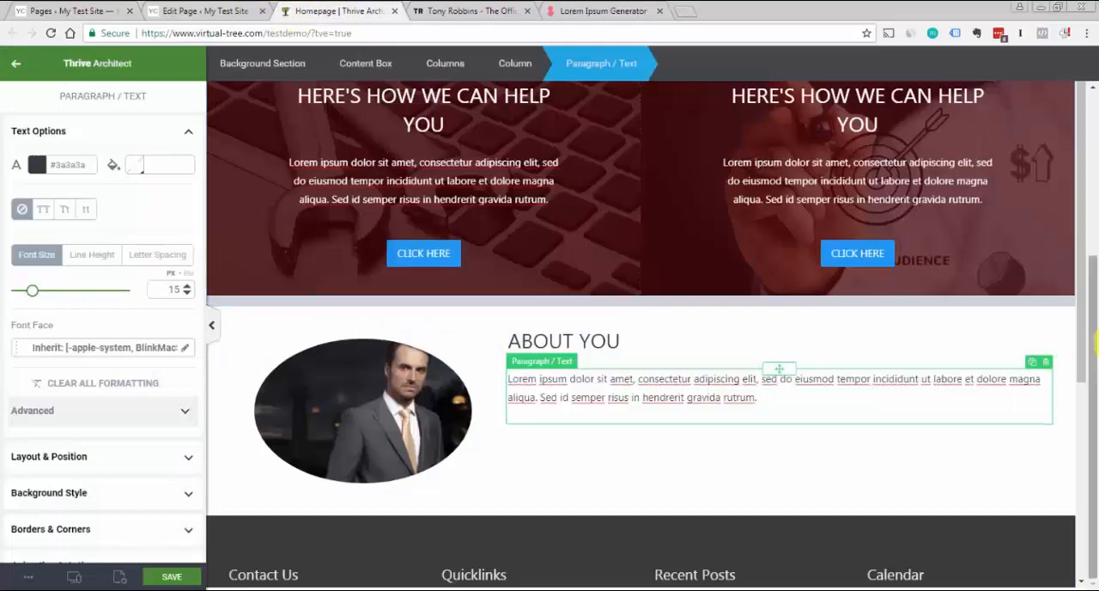
# Narrow the About section's content box to a maximum width of 1022 px and save the page
pyautogui.click(1071, 417)
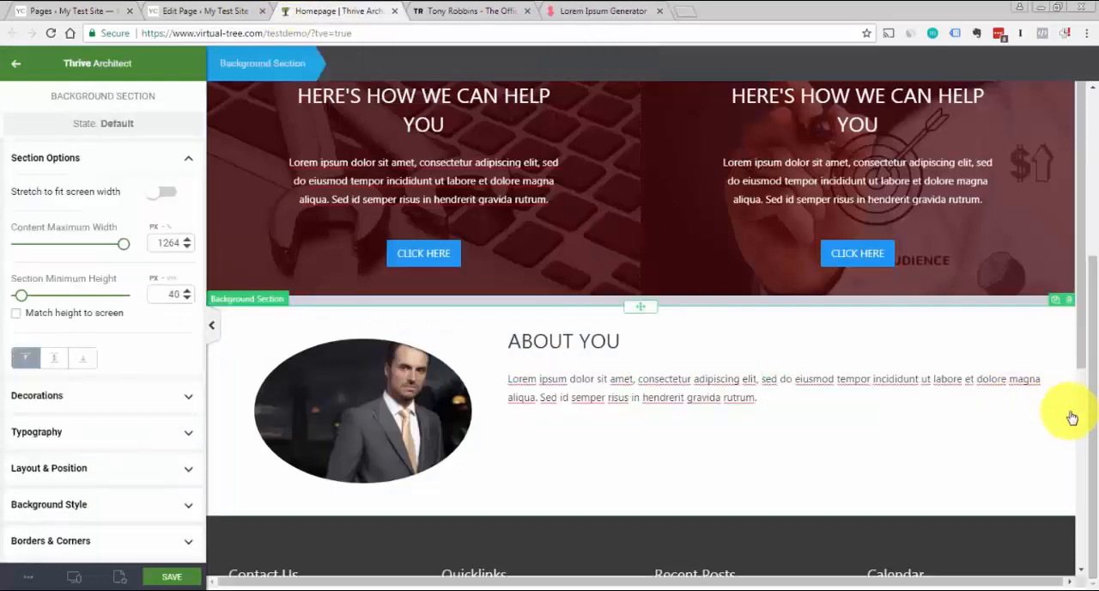
pyautogui.click(440, 321)
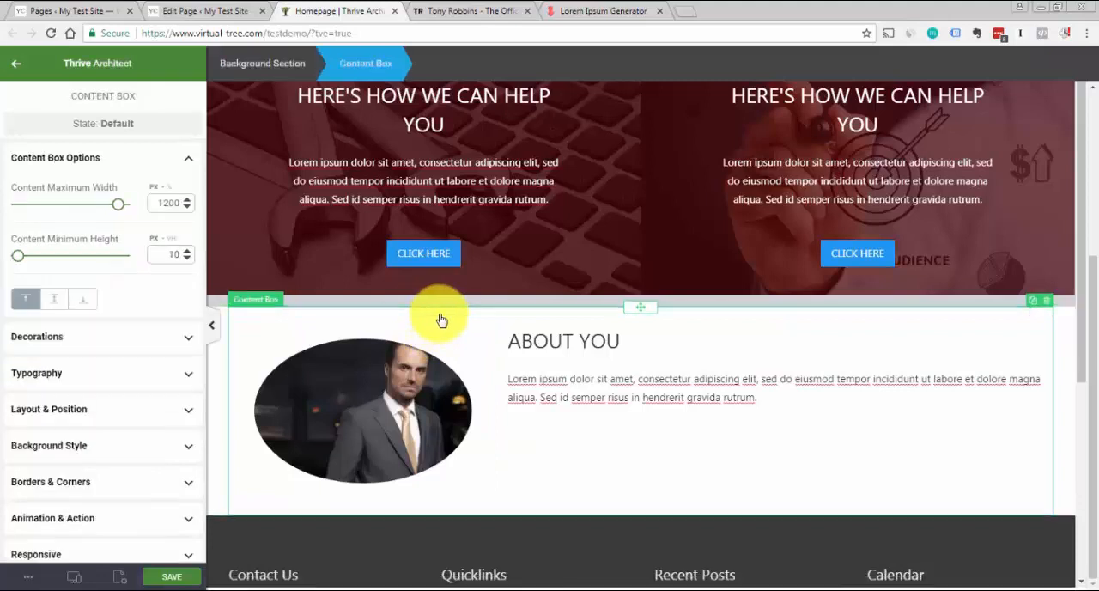
pyautogui.moveTo(120, 208); pyautogui.dragTo(101, 210)
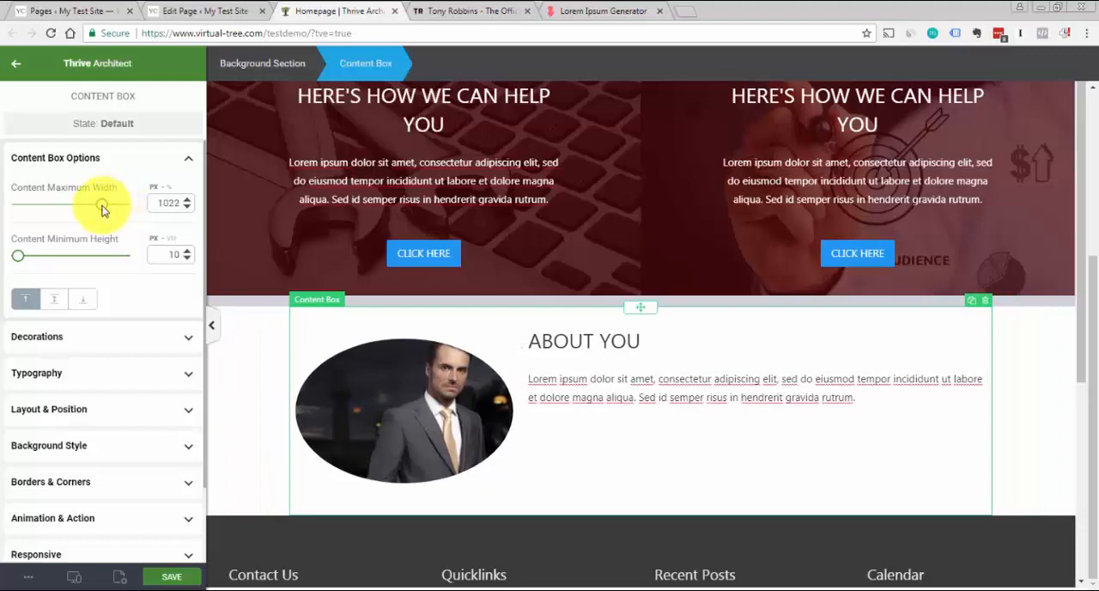
pyautogui.click(256, 353)
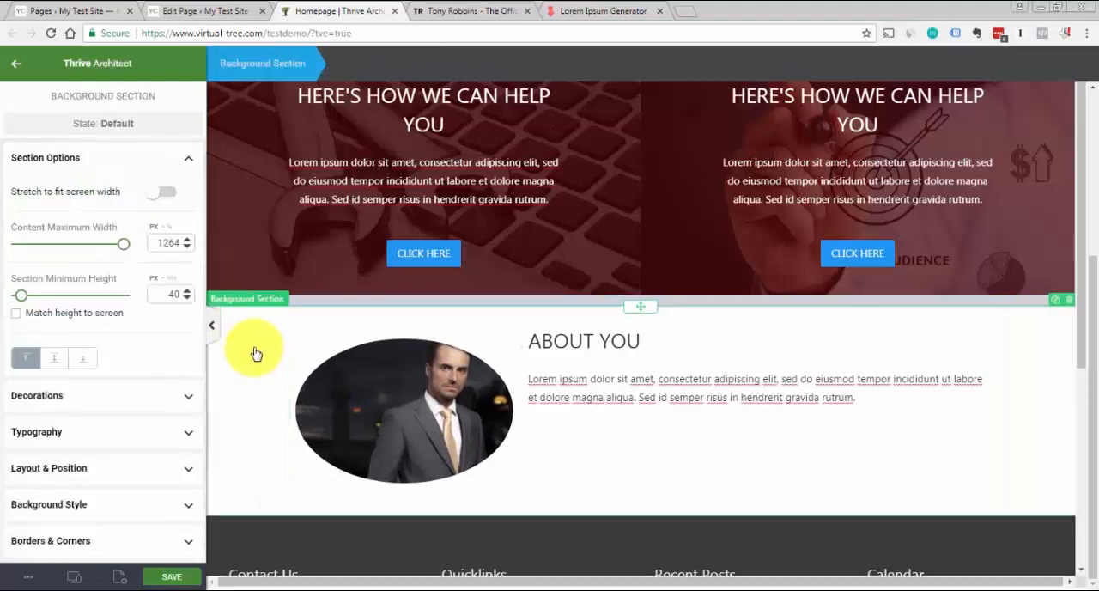
pyautogui.click(172, 579)
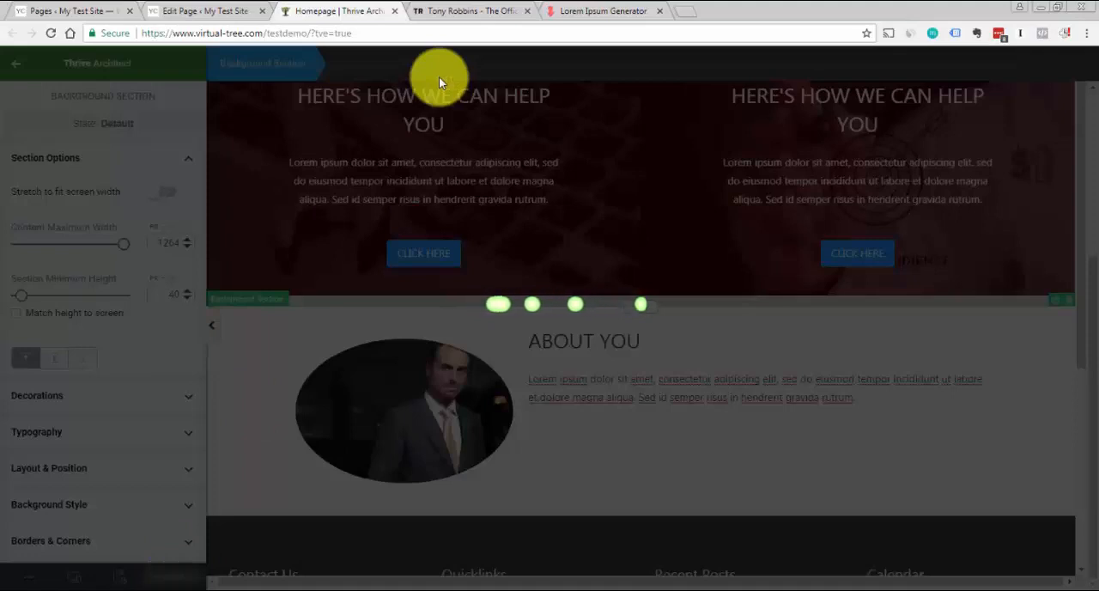
# Examine the blog section on the Tony Robbins site as a model and return to the Homepage editor
pyautogui.click(498, 10)
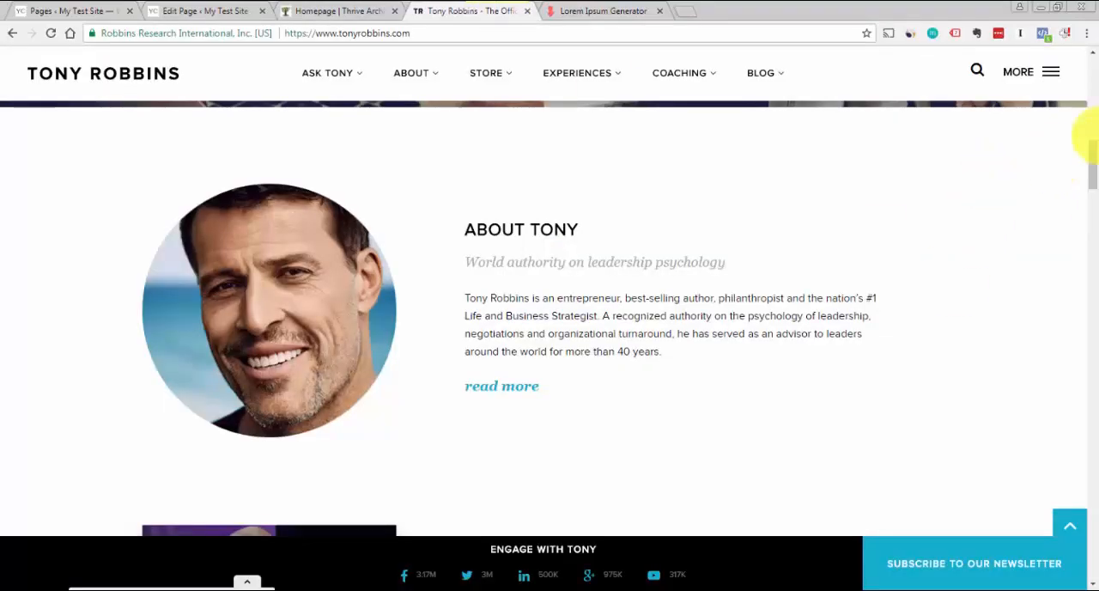
pyautogui.moveTo(1096, 163); pyautogui.dragTo(1096, 294)
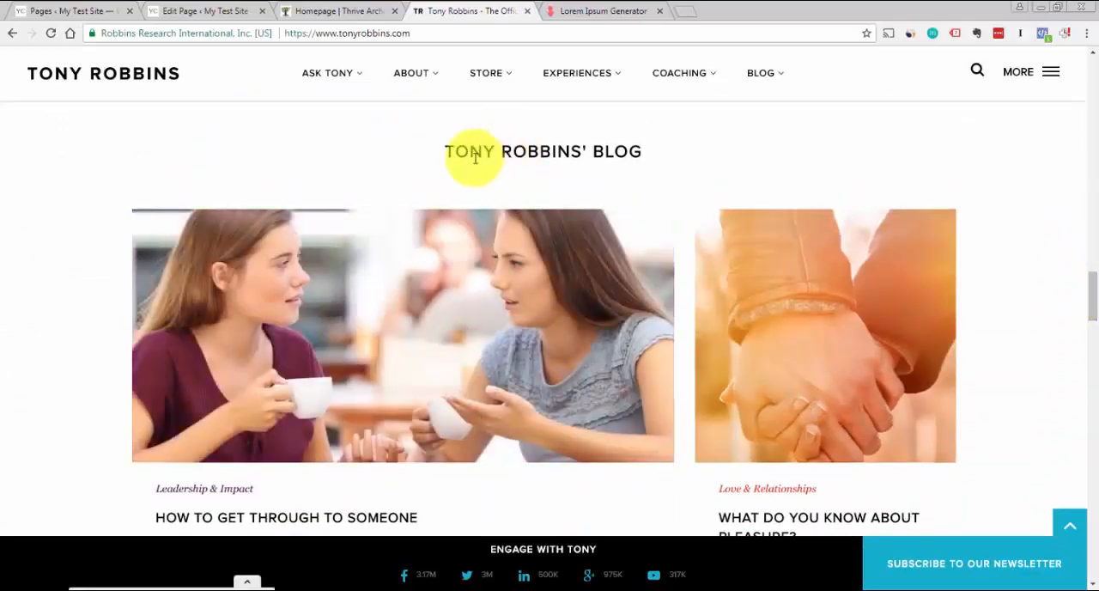
pyautogui.click(330, 11)
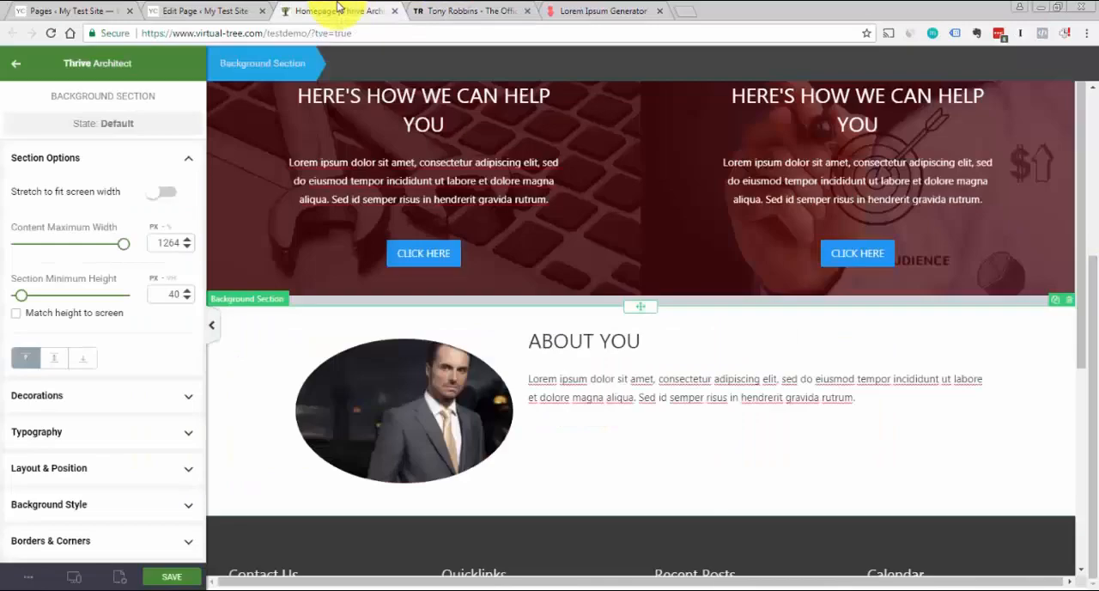
pyautogui.click(483, 11)
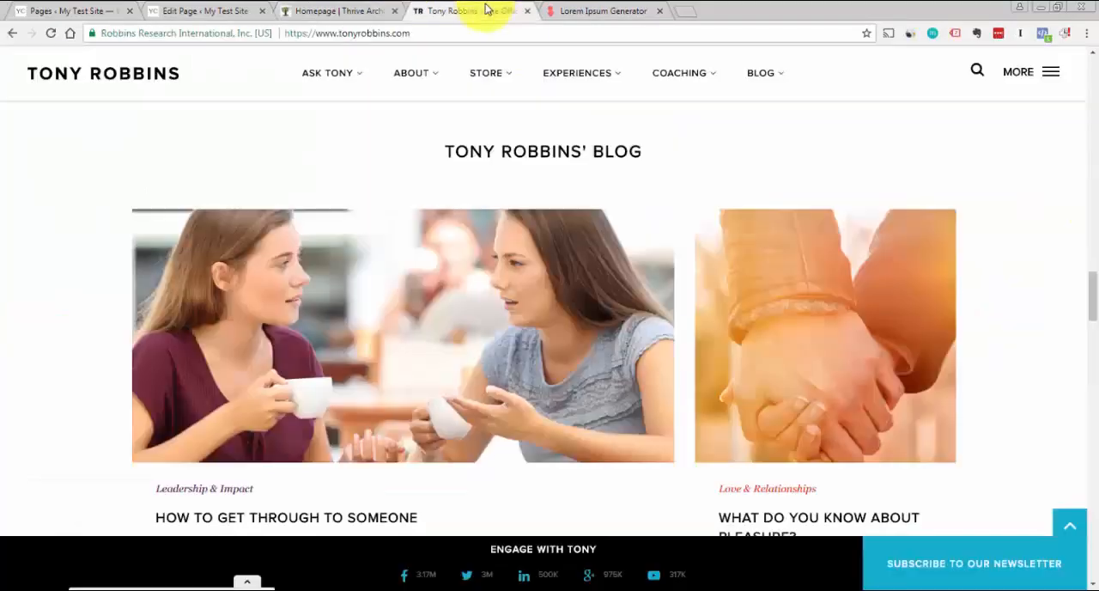
pyautogui.click(379, 12)
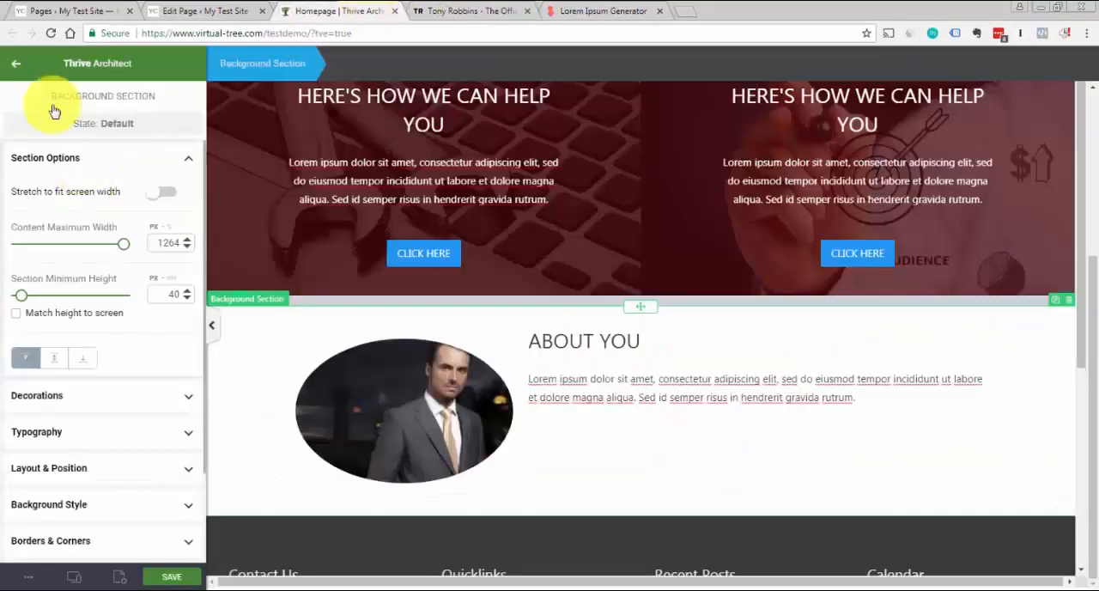
# Add a heading element below the About section's columns and enter "Latest Blog Posts"
pyautogui.click(10, 76)
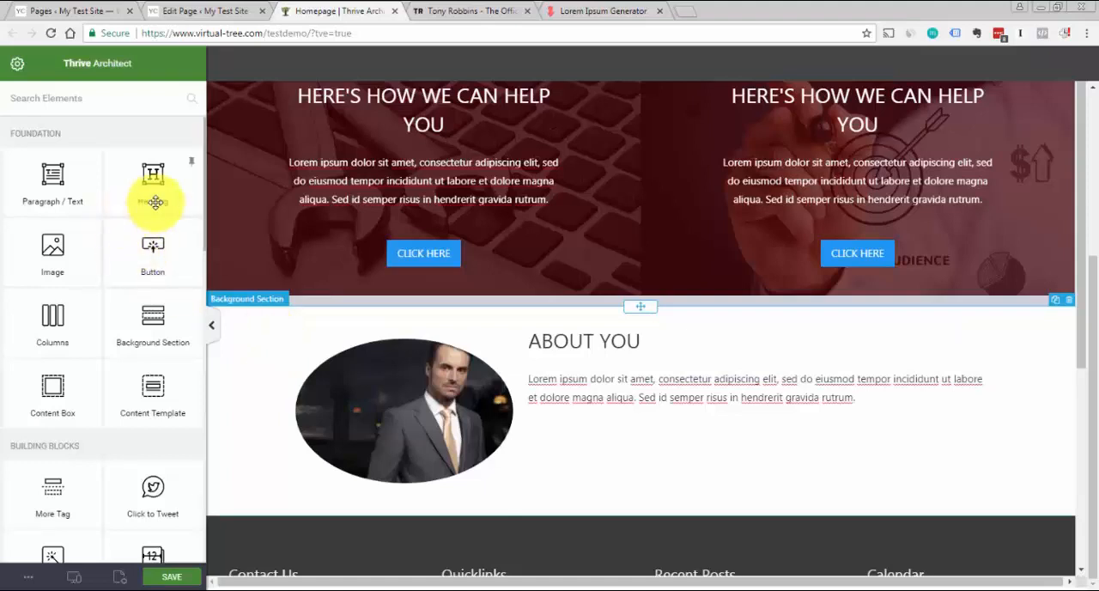
pyautogui.moveTo(155, 192); pyautogui.dragTo(705, 506)
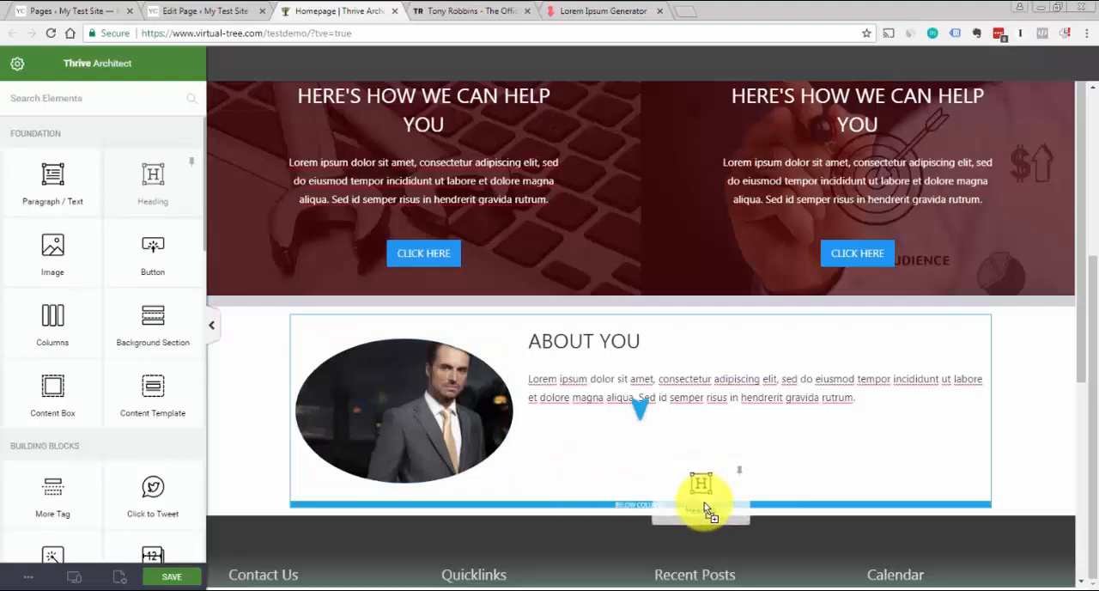
pyautogui.moveTo(705, 506); pyautogui.dragTo(704, 506)
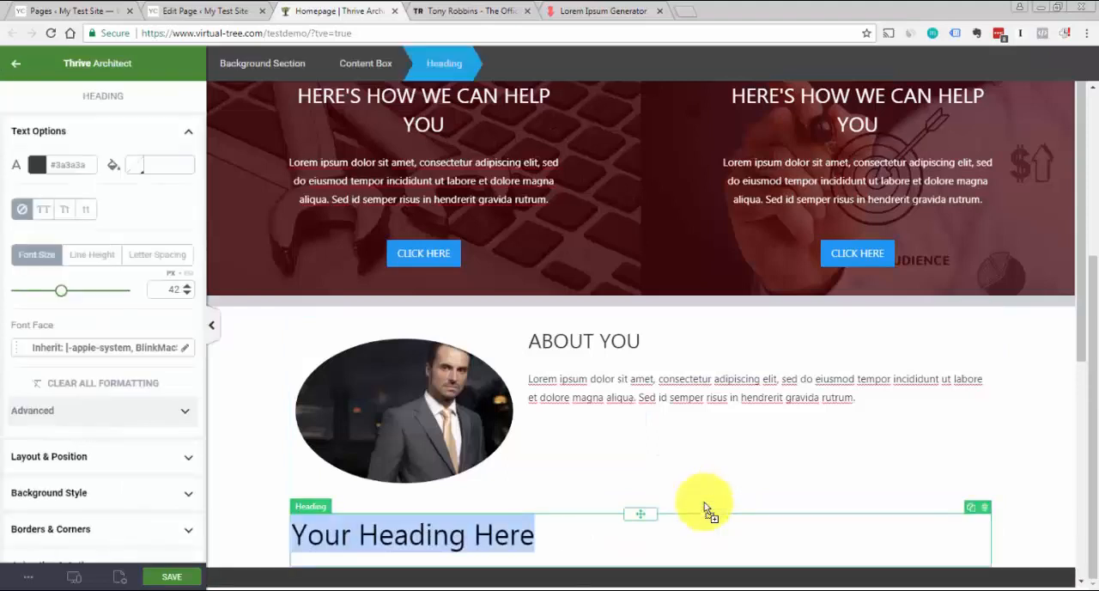
pyautogui.write('Latest Blog Posts')
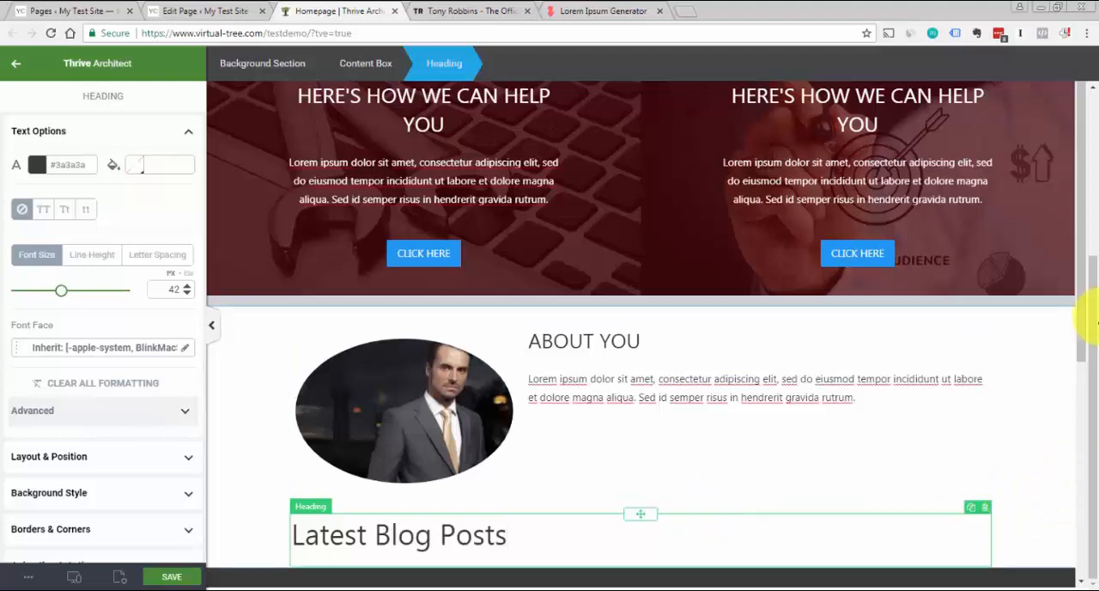
pyautogui.click(1071, 312)
# Search the elements for "post" and place a Post Grid below the Latest Blog Posts heading
pyautogui.moveTo(1080, 299); pyautogui.dragTo(1081, 393)
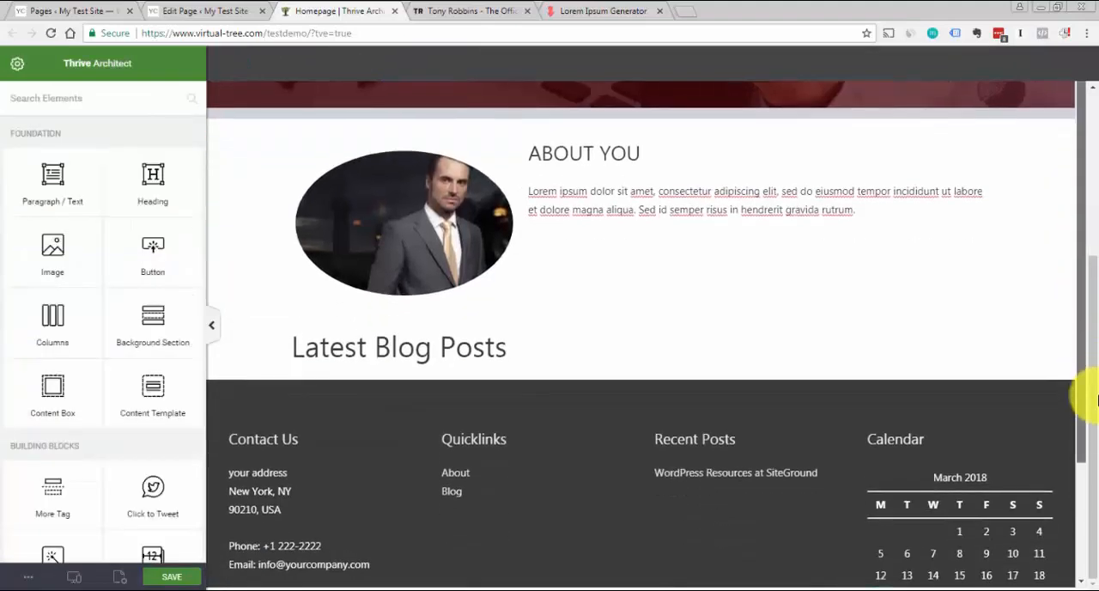
pyautogui.click(119, 97)
pyautogui.write('post')
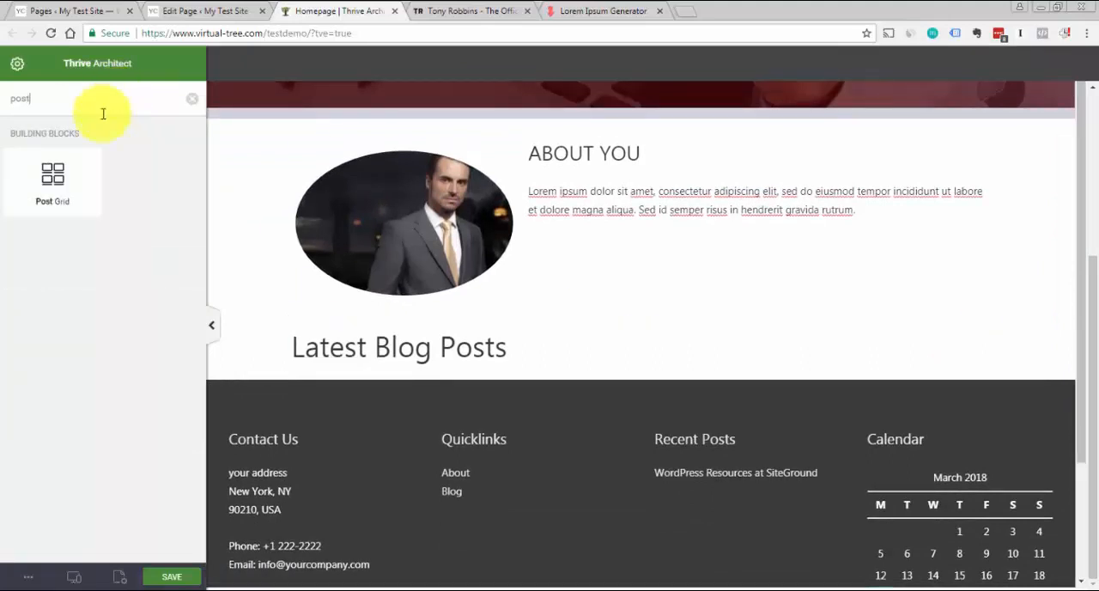
pyautogui.moveTo(53, 178); pyautogui.dragTo(506, 378)
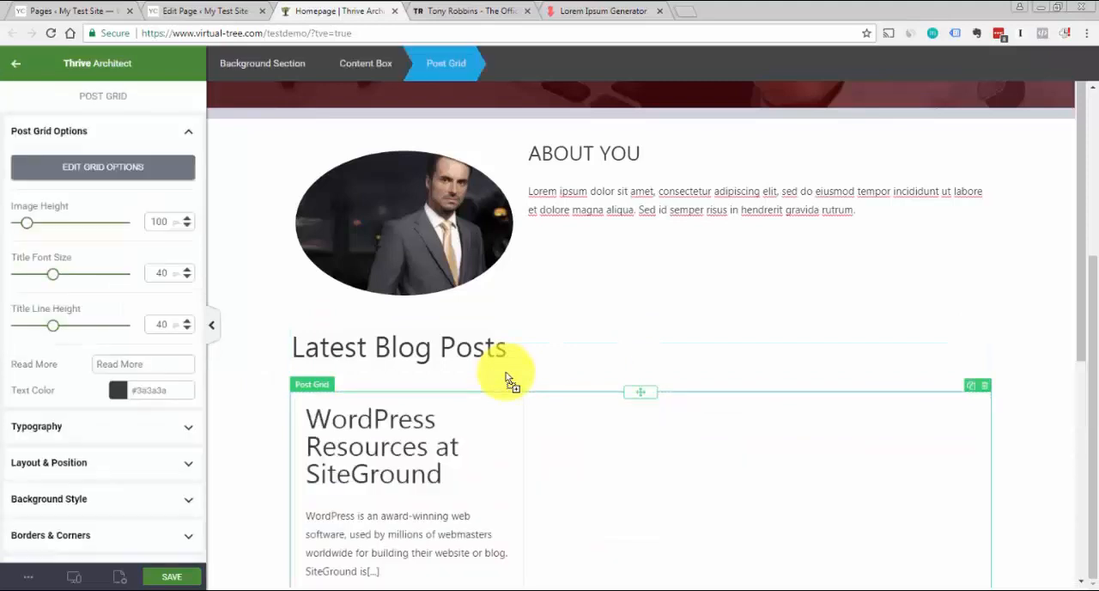
# Open the post grid's grid options and review the layout settings, including grid layout, columns, display and teaser layout
pyautogui.moveTo(1078, 257); pyautogui.dragTo(1081, 294)
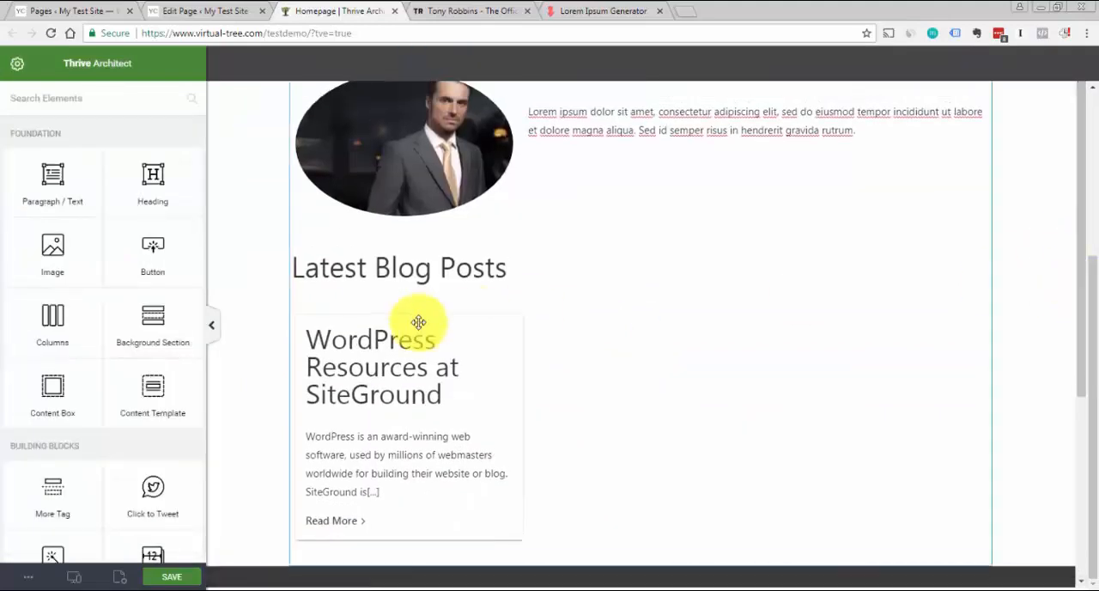
pyautogui.click(448, 358)
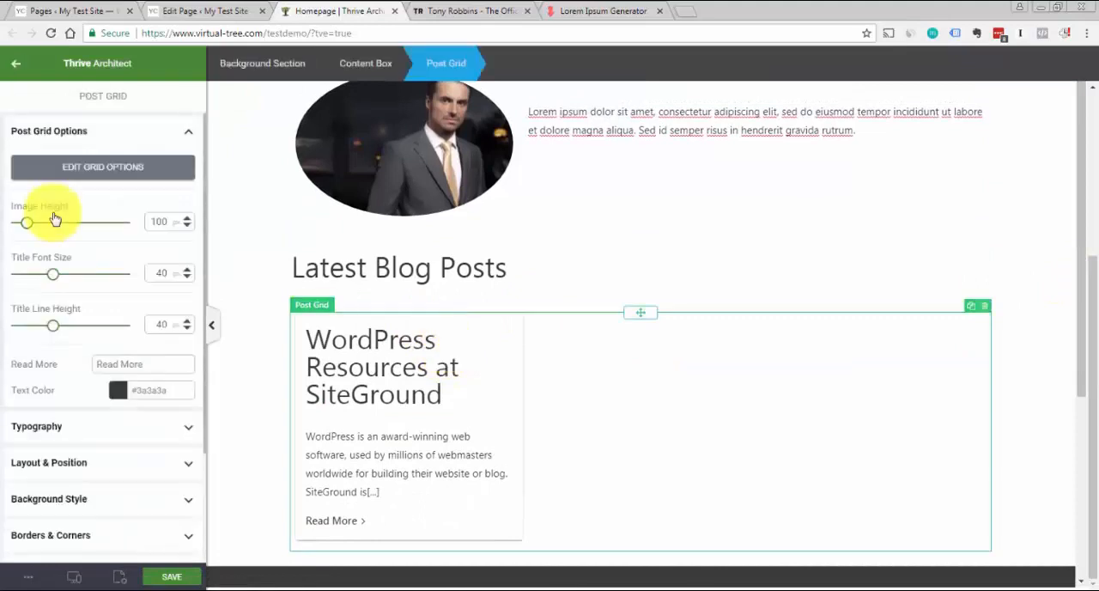
pyautogui.click(81, 176)
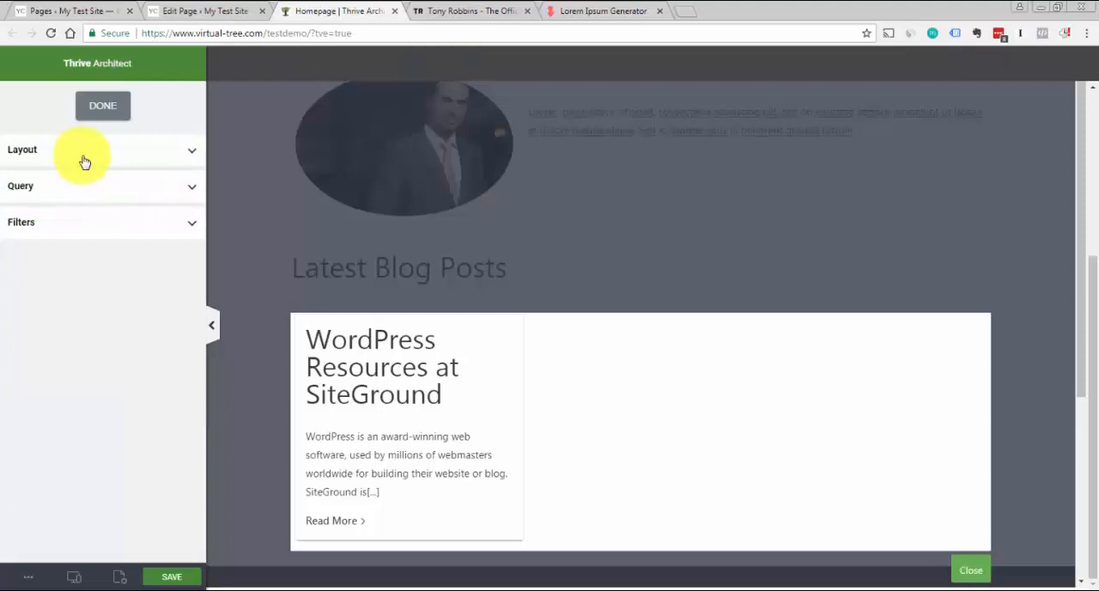
pyautogui.click(83, 159)
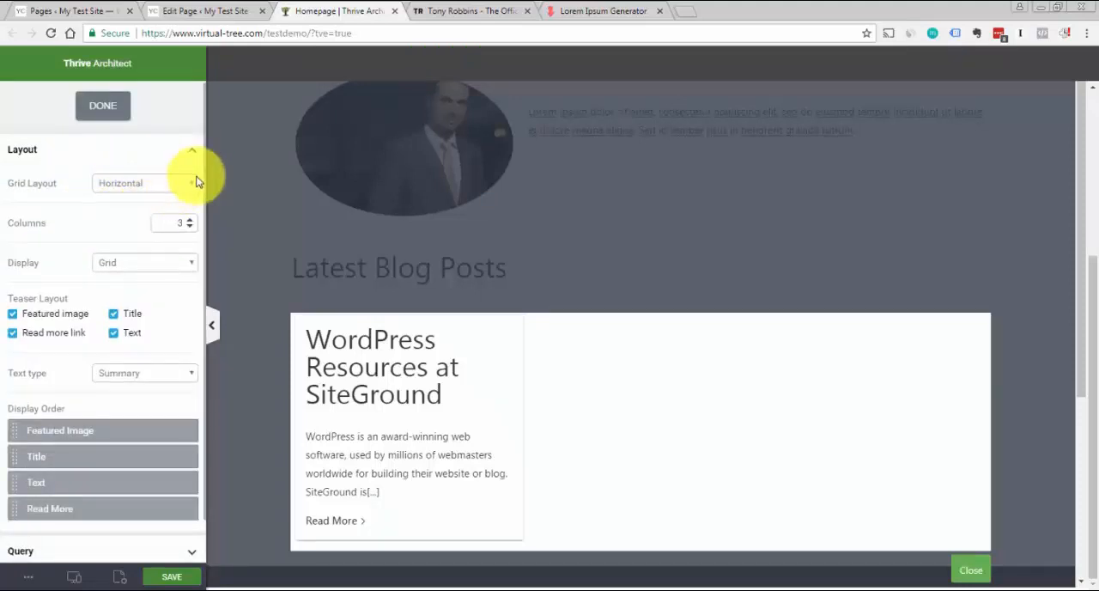
pyautogui.click(191, 183)
pyautogui.click(69, 157)
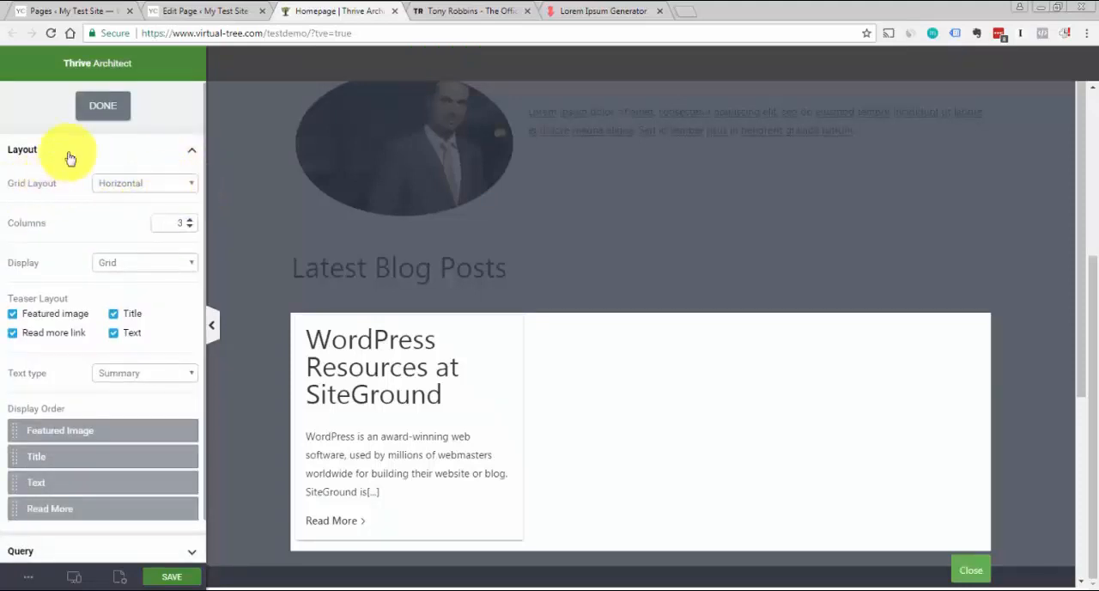
pyautogui.click(69, 155)
pyautogui.click(101, 159)
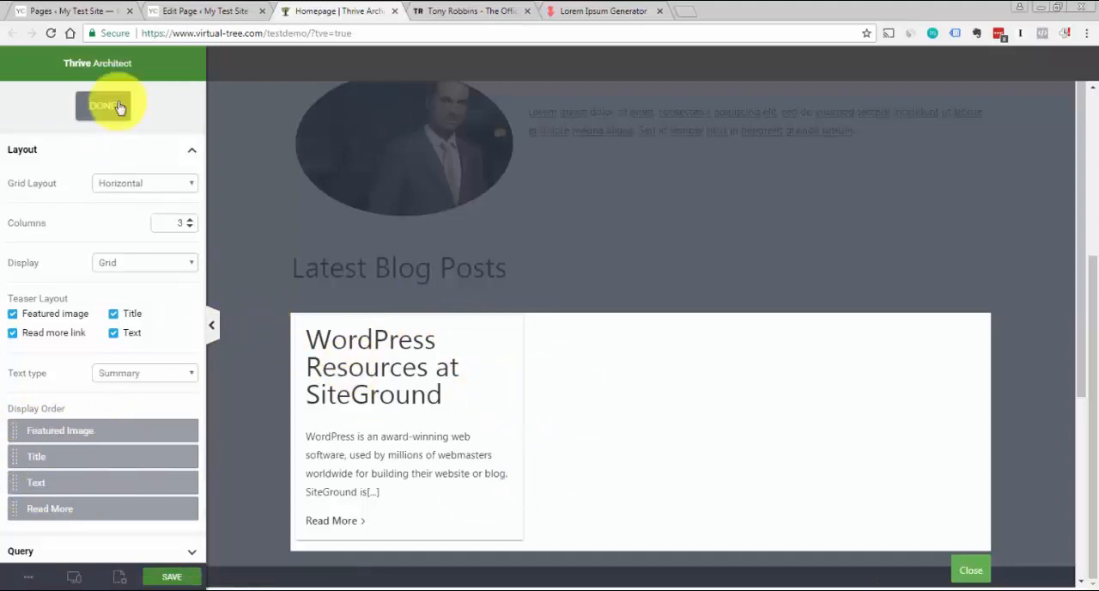
pyautogui.click(140, 151)
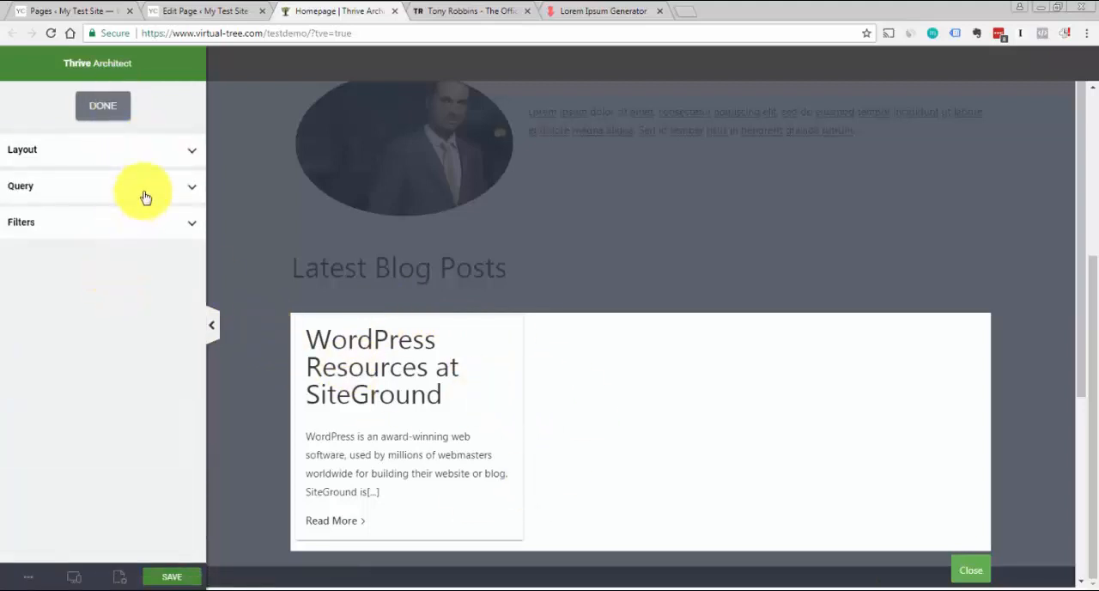
# Review the post grid's query settings, including the number of posts and the available content types
pyautogui.click(145, 194)
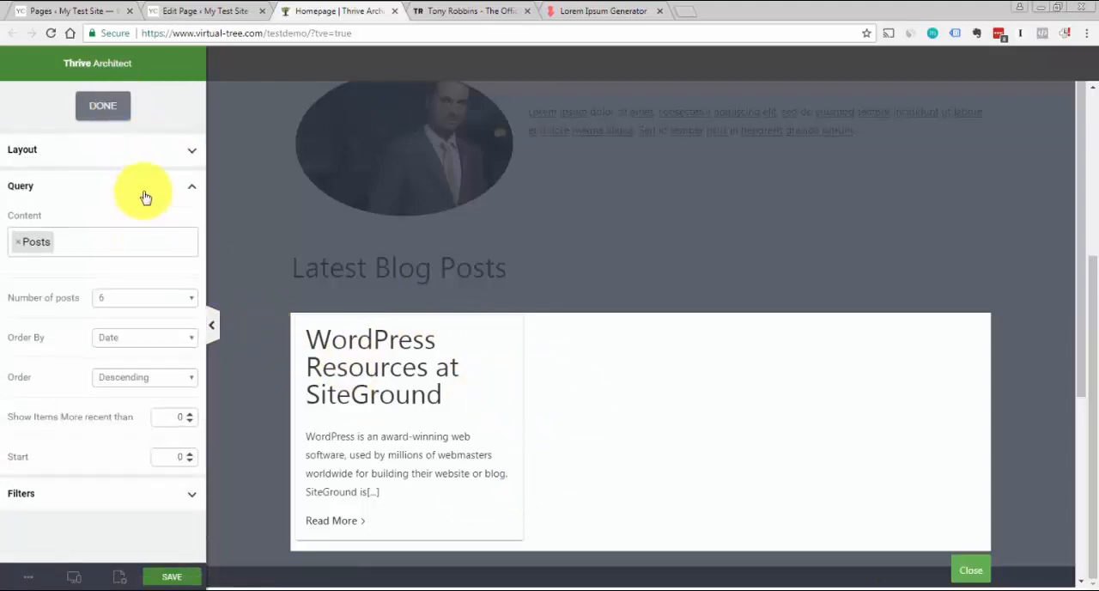
pyautogui.click(193, 302)
pyautogui.click(148, 350)
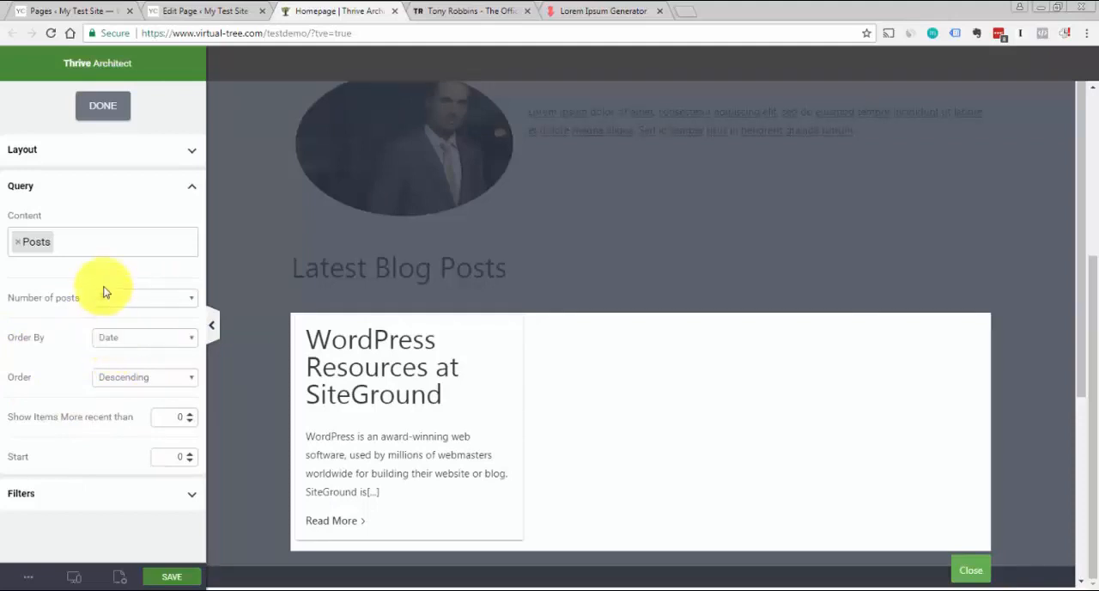
pyautogui.click(84, 239)
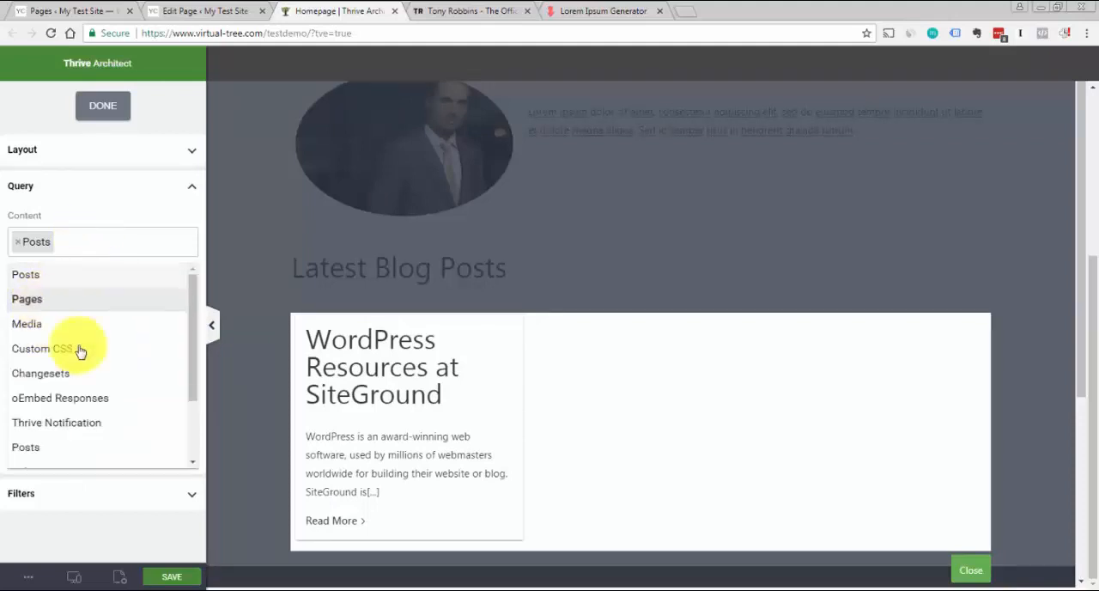
pyautogui.click(117, 214)
pyautogui.click(194, 193)
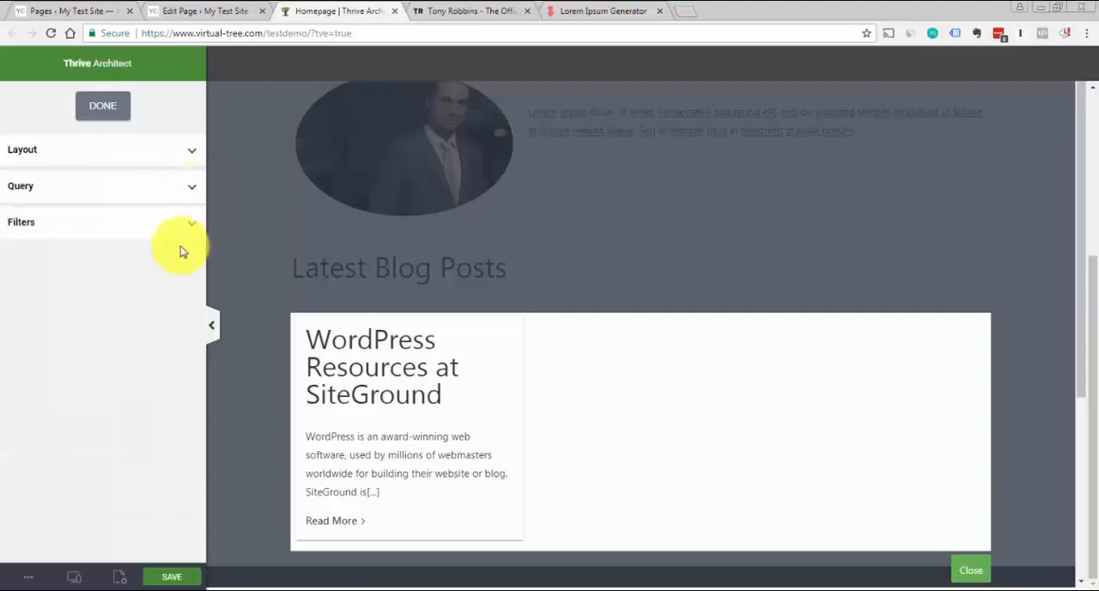
# Review the post grid's filter settings, such as categories, tags and authors, and finish editing the grid options
pyautogui.click(192, 226)
pyautogui.click(142, 248)
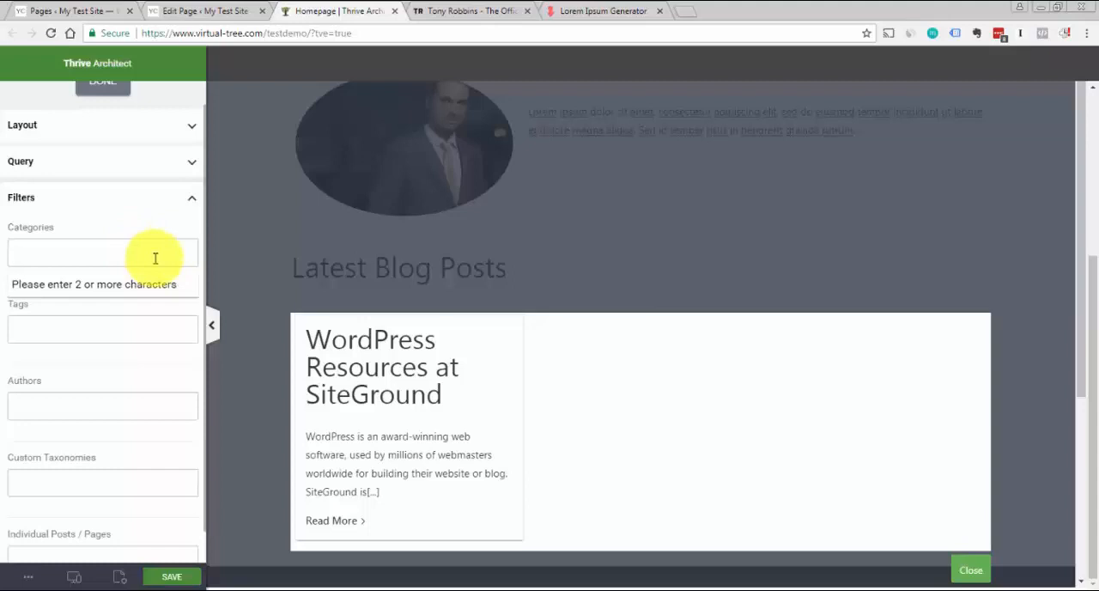
pyautogui.click(192, 206)
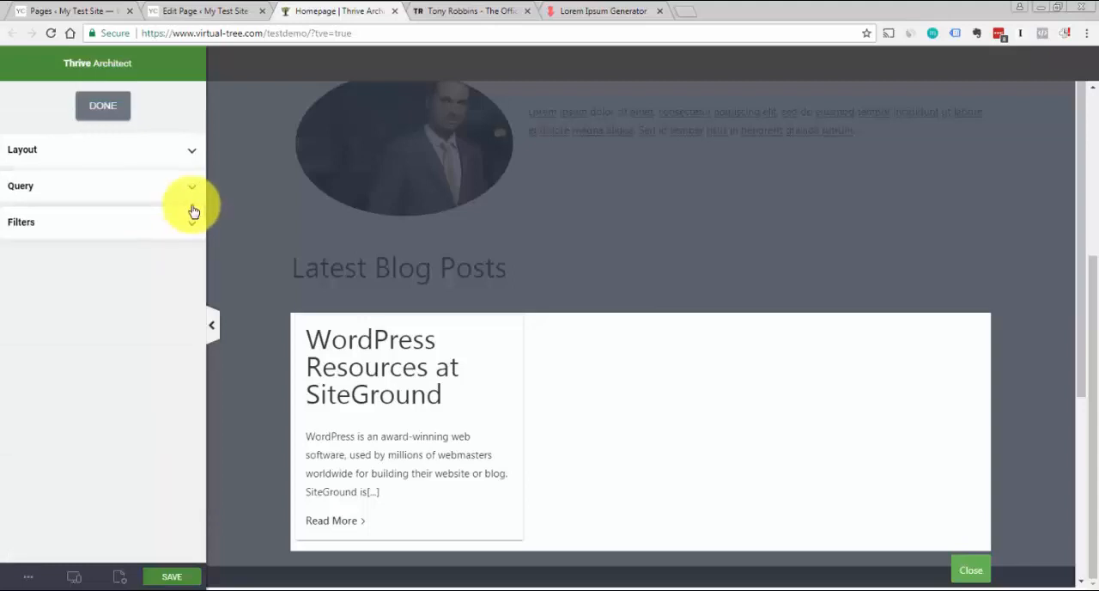
pyautogui.click(103, 105)
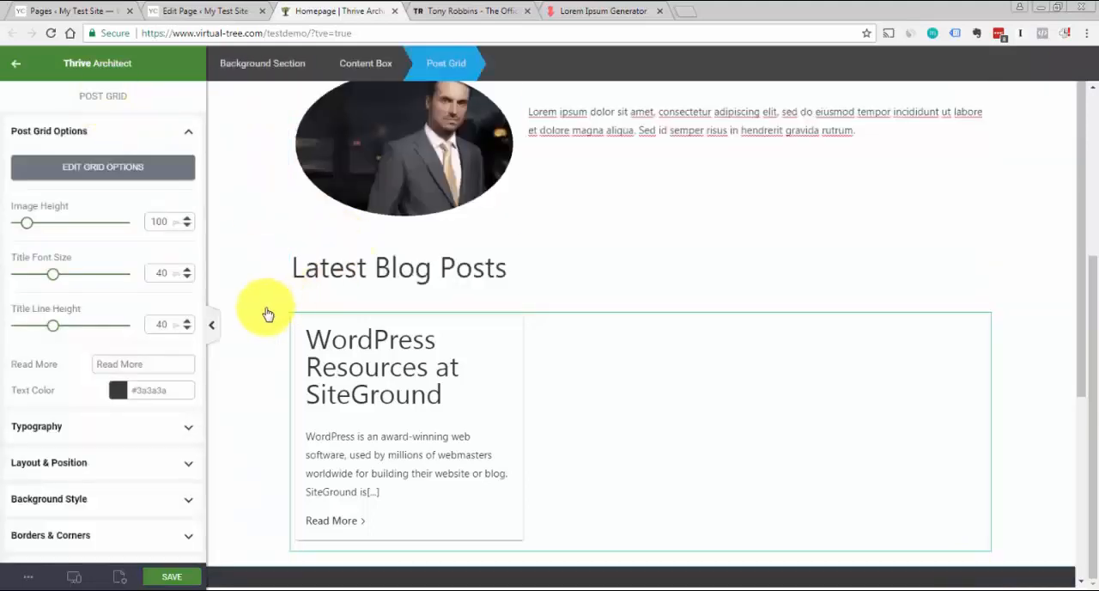
# Compare the new blog section with the Tony Robbins site, examine that site down to its footer and return to the Homepage editor
pyautogui.click(267, 314)
pyautogui.moveTo(1080, 301); pyautogui.dragTo(1087, 360)
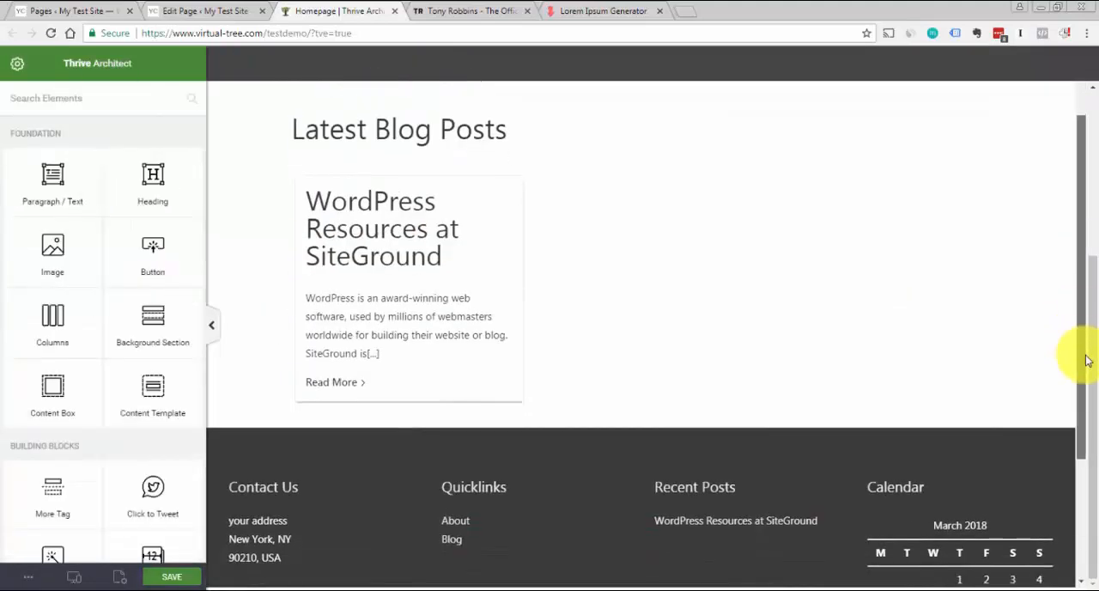
pyautogui.click(491, 9)
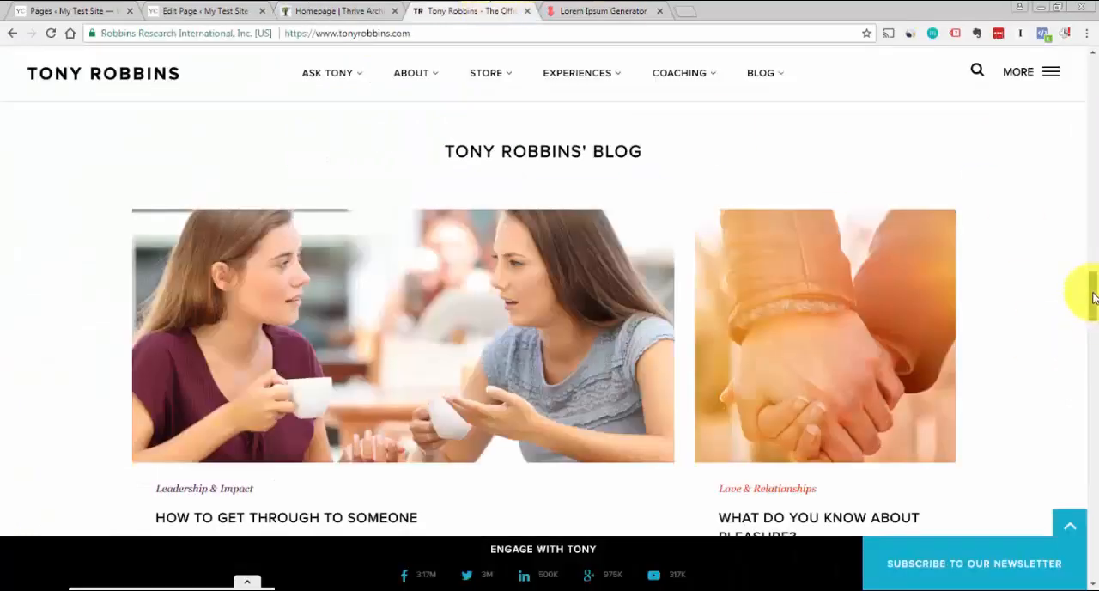
pyautogui.moveTo(1092, 296); pyautogui.dragTo(1091, 553)
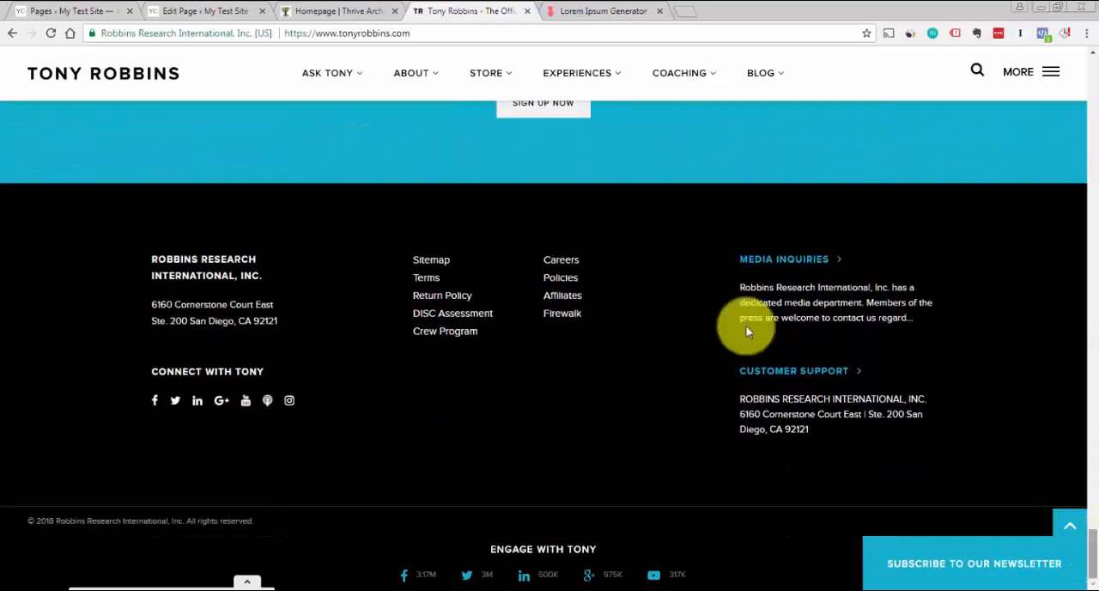
pyautogui.click(368, 12)
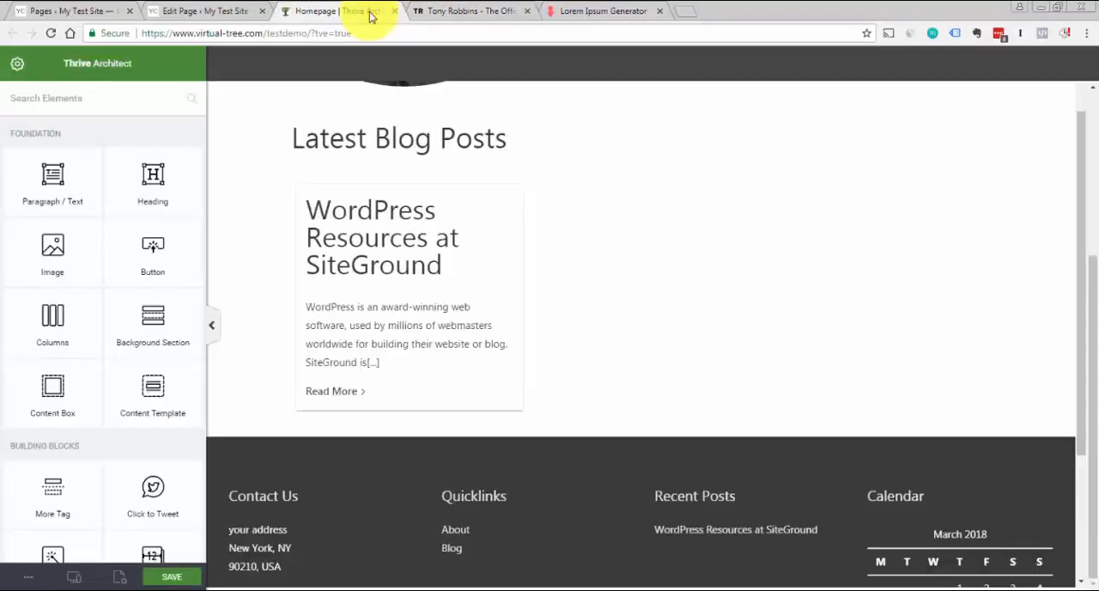
# Save the Homepage and preview it in the browser from the header down to the About section
pyautogui.click(186, 582)
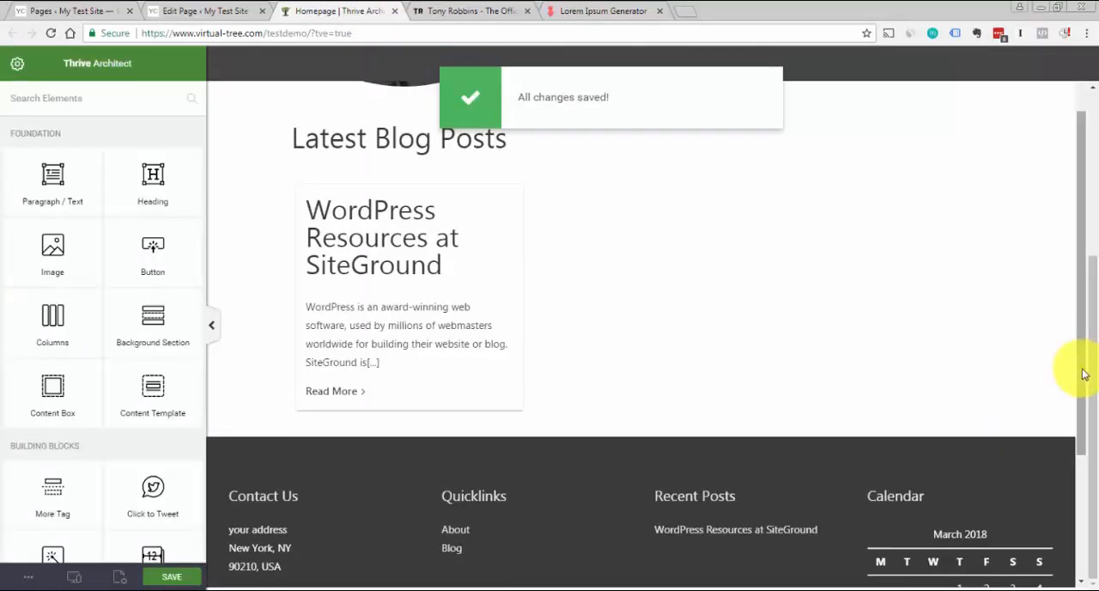
pyautogui.scroll(5, 1084, 374)
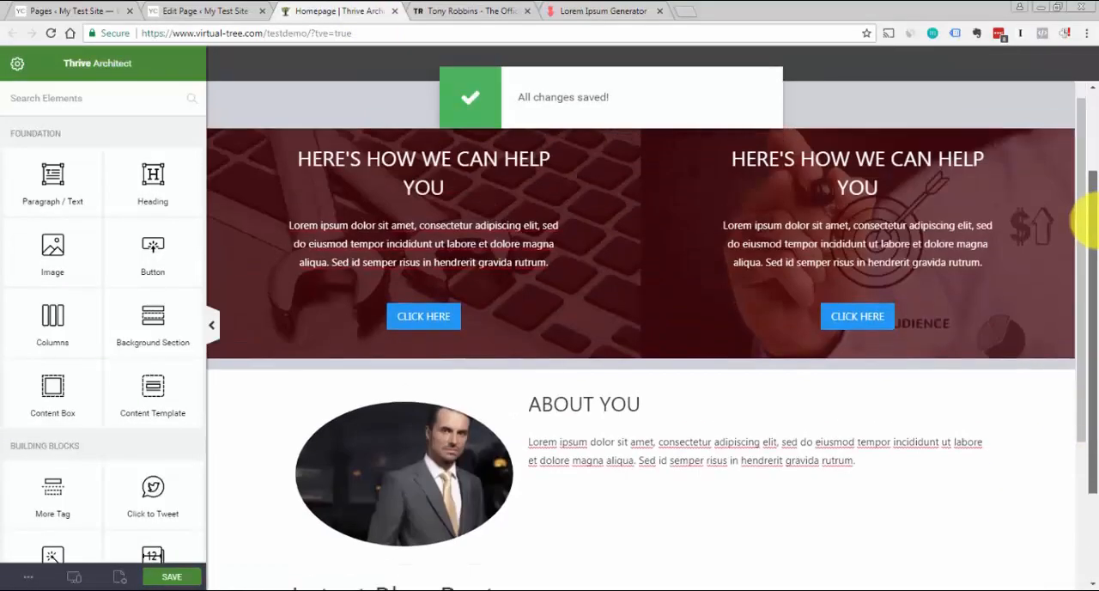
pyautogui.scroll(2, 1089, 221)
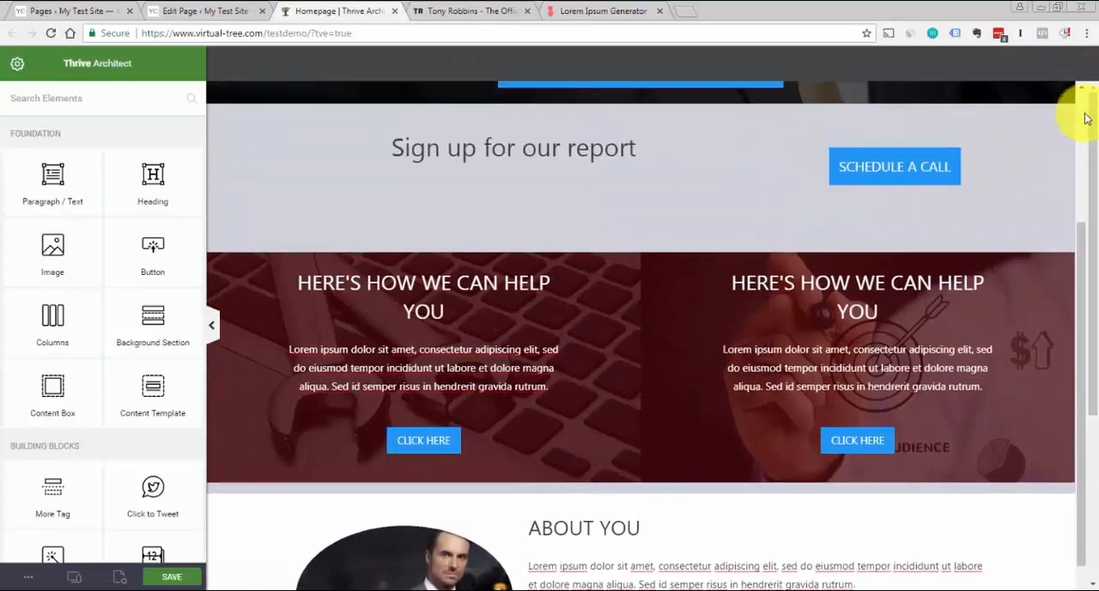
pyautogui.scroll(5, 1084, 112)
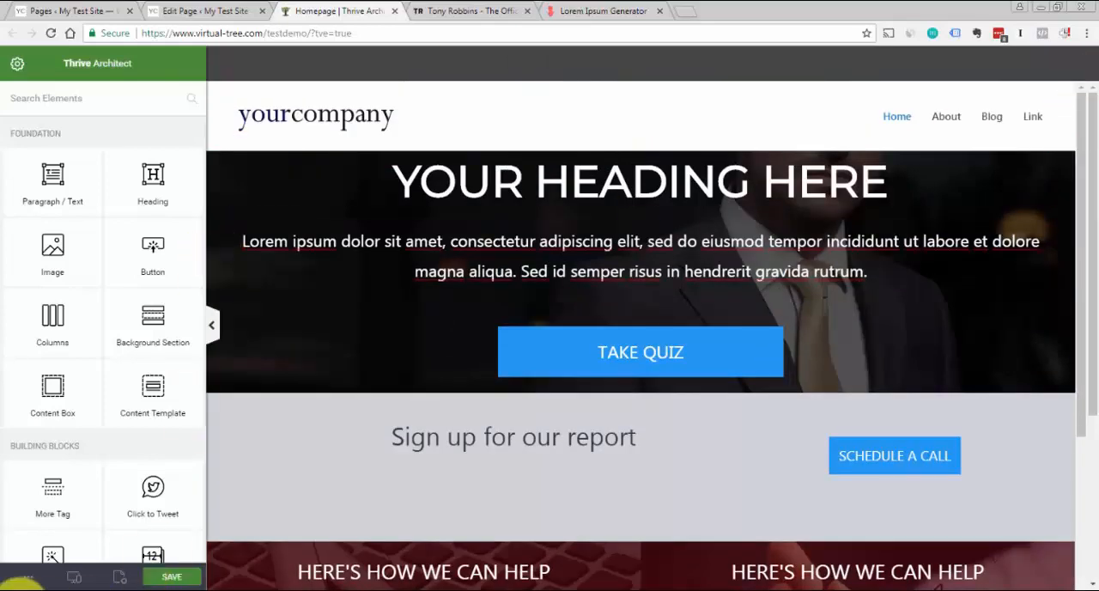
pyautogui.click(29, 581)
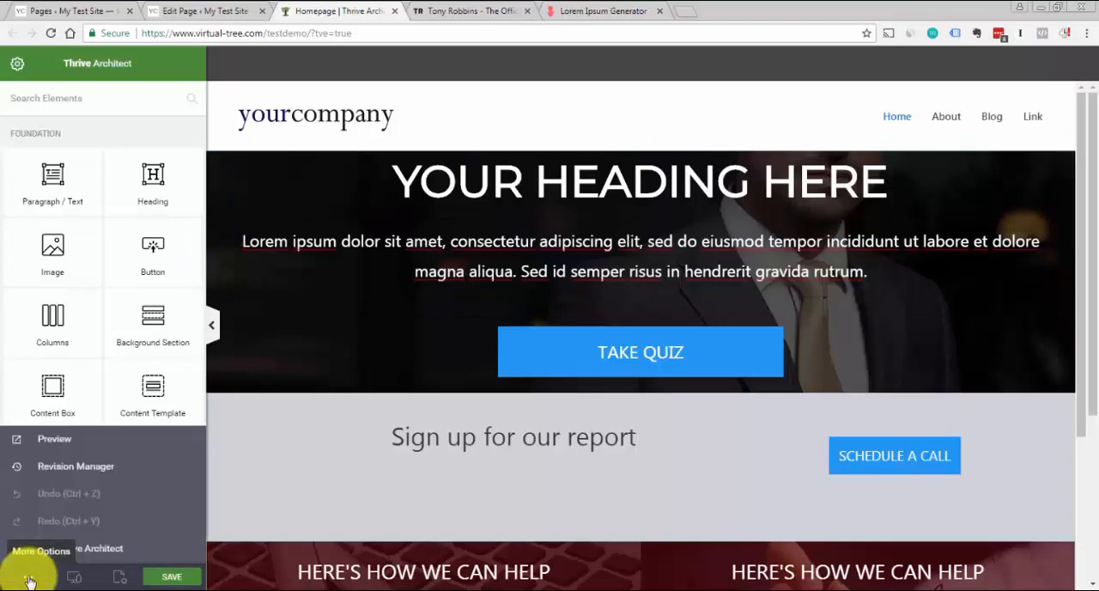
pyautogui.click(57, 444)
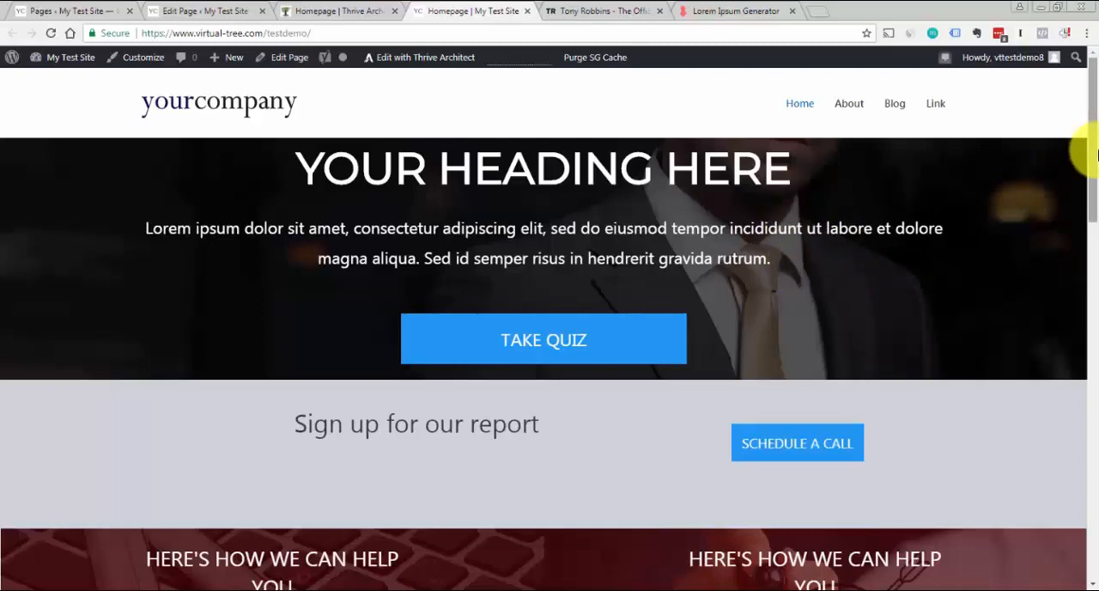
pyautogui.moveTo(1090, 150); pyautogui.dragTo(1089, 200)
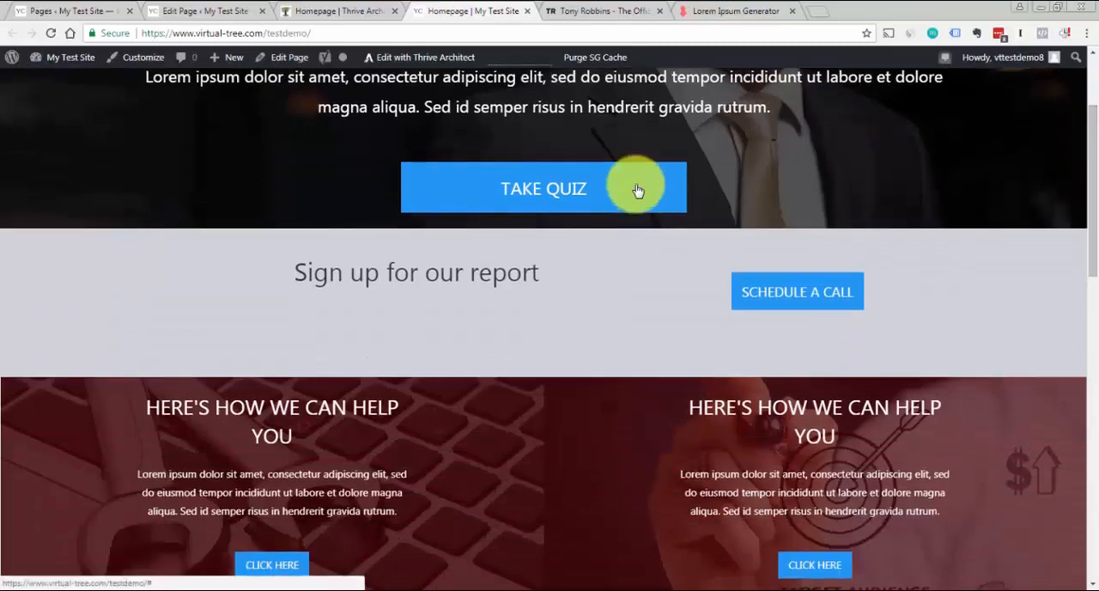
pyautogui.moveTo(1090, 138); pyautogui.dragTo(1082, 192)
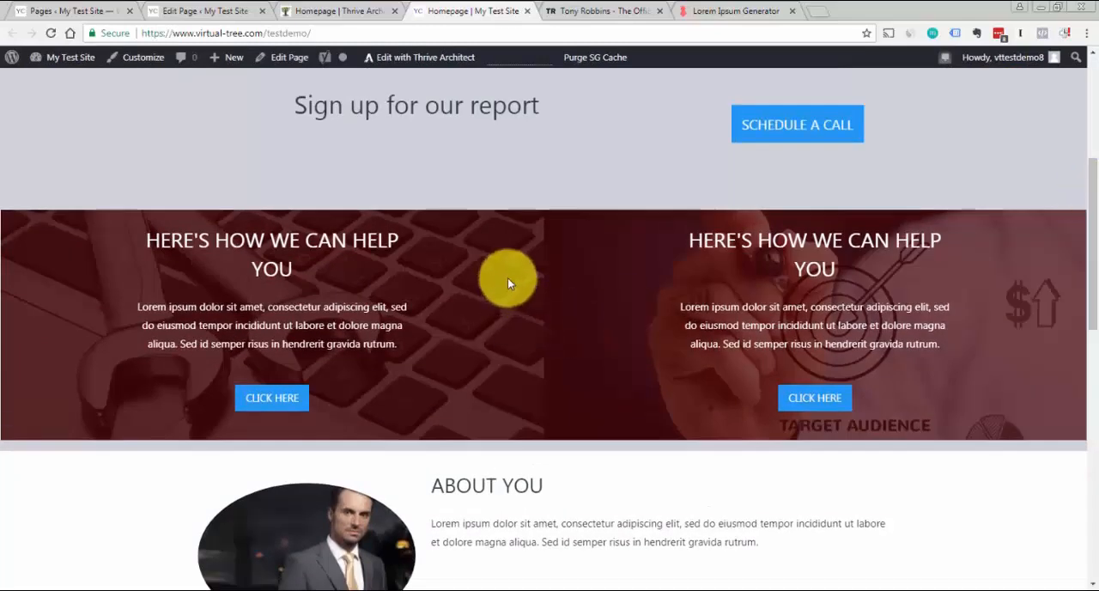
# Move the two-column "Here's how we can help you" block out of the grey sign-up background section, directly below it, and save the page
pyautogui.click(343, 10)
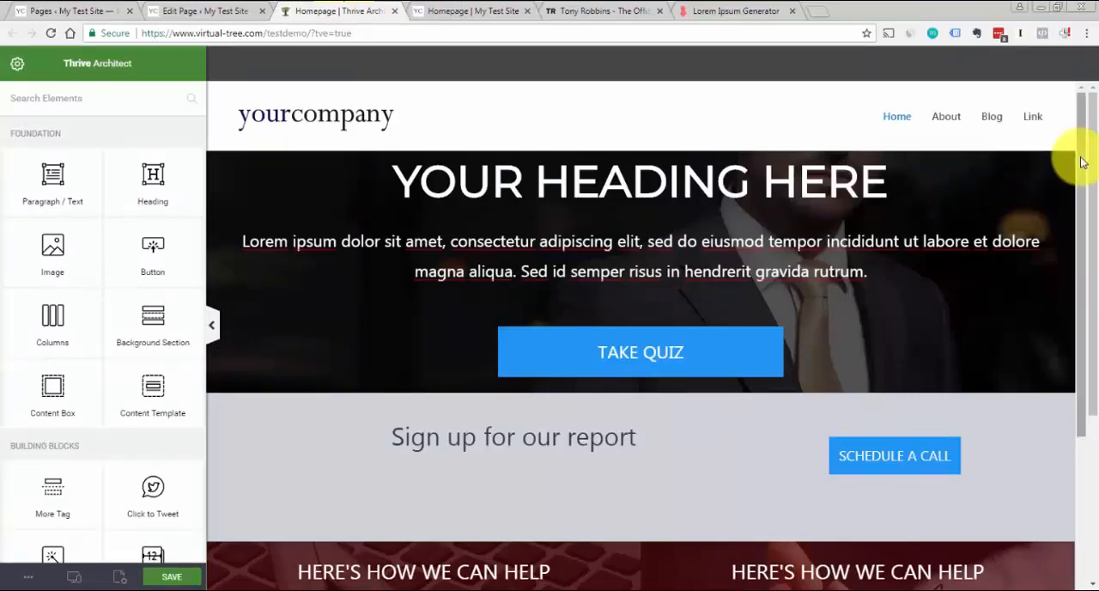
pyautogui.moveTo(1079, 159); pyautogui.dragTo(1092, 298)
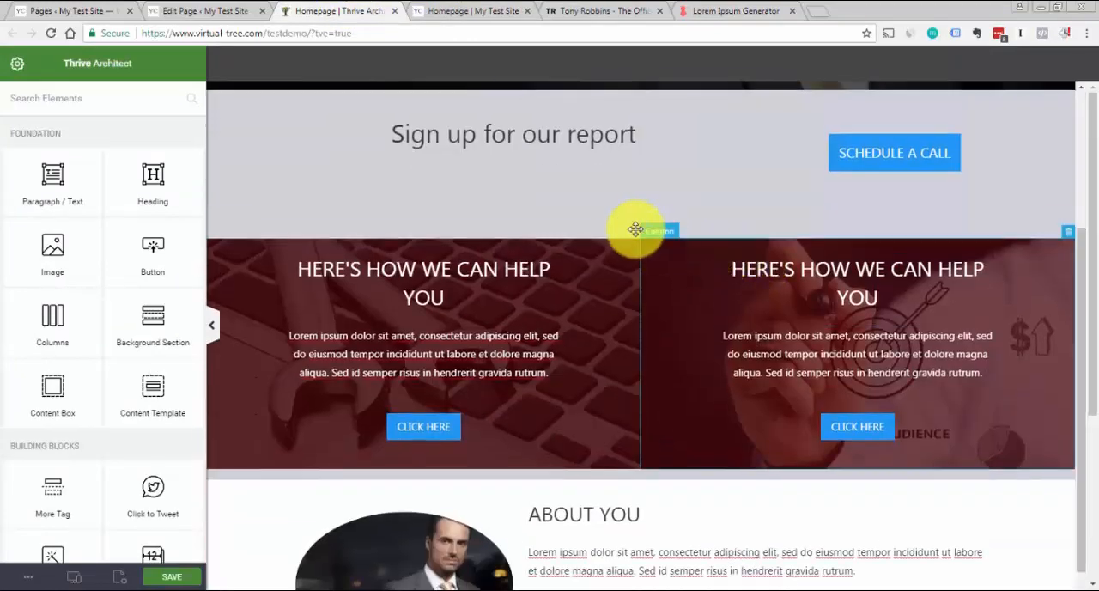
pyautogui.click(661, 234)
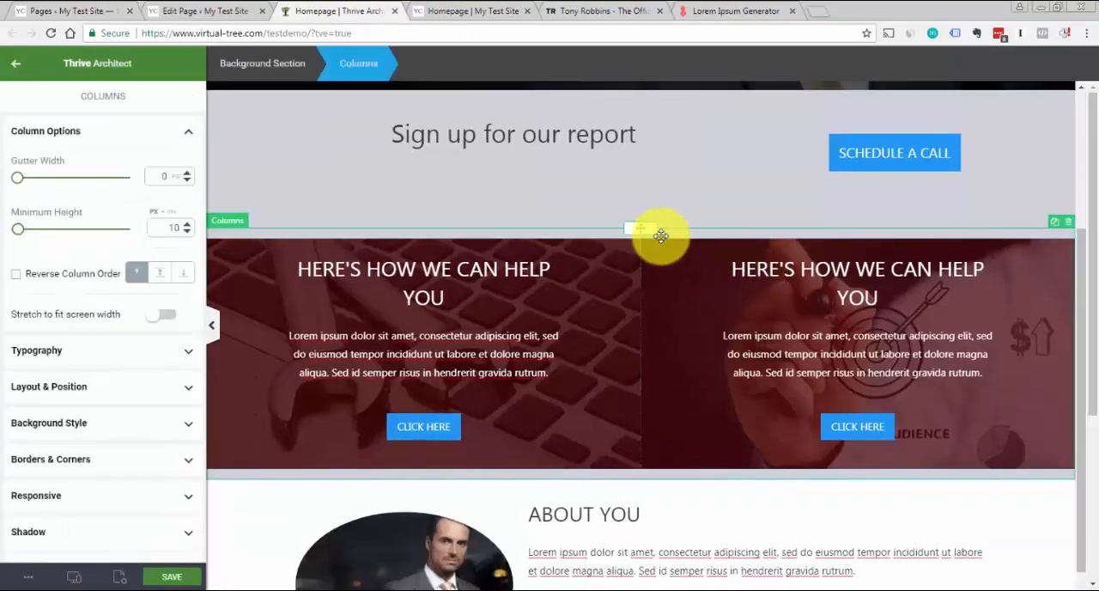
pyautogui.click(287, 74)
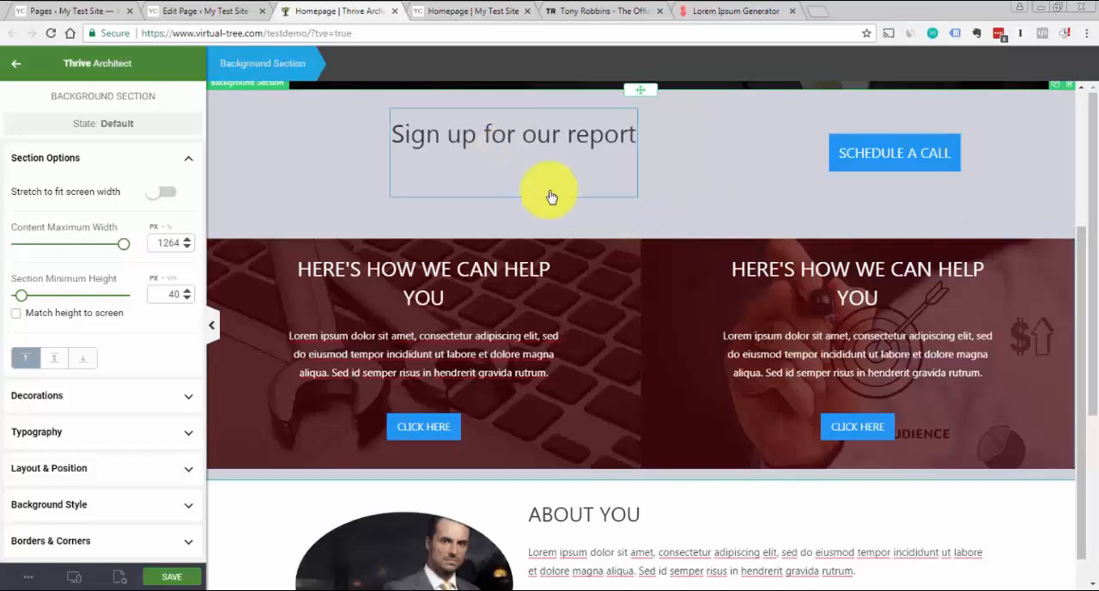
pyautogui.click(624, 251)
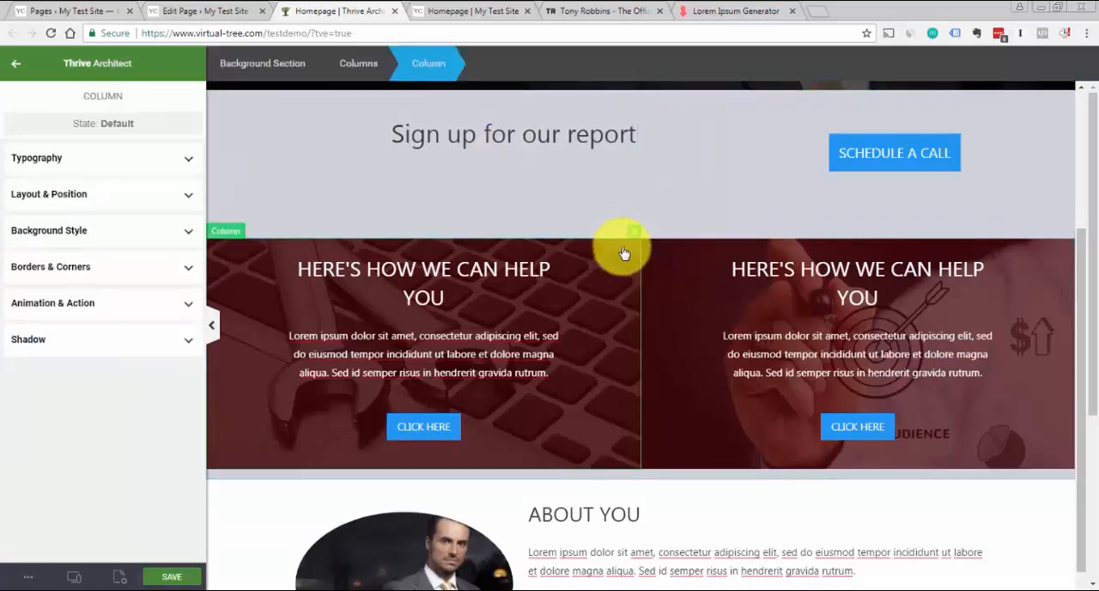
pyautogui.click(342, 58)
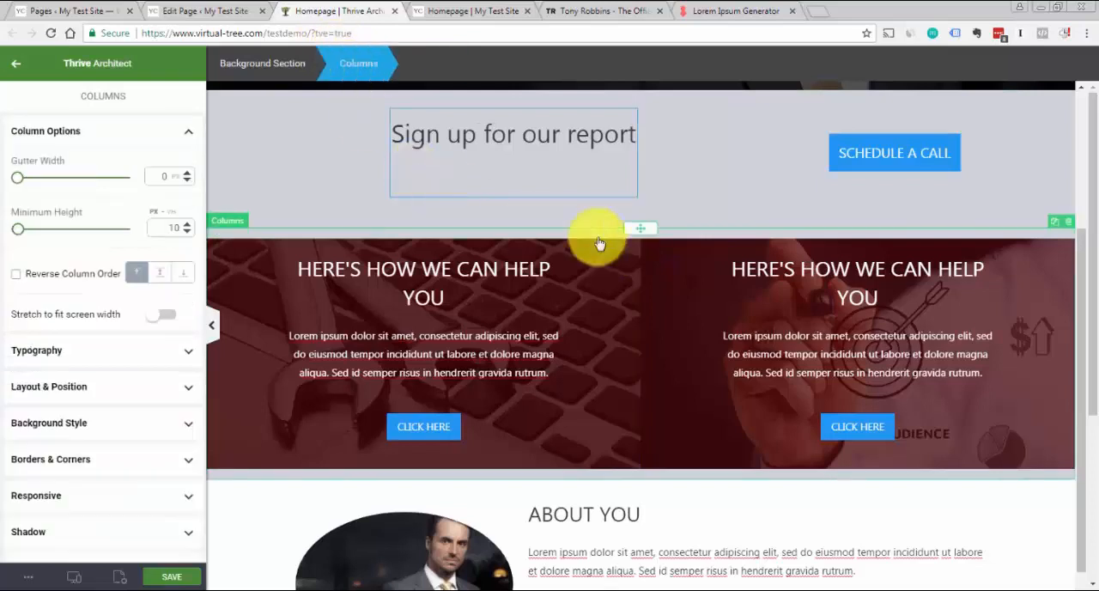
pyautogui.moveTo(633, 226); pyautogui.dragTo(1045, 486)
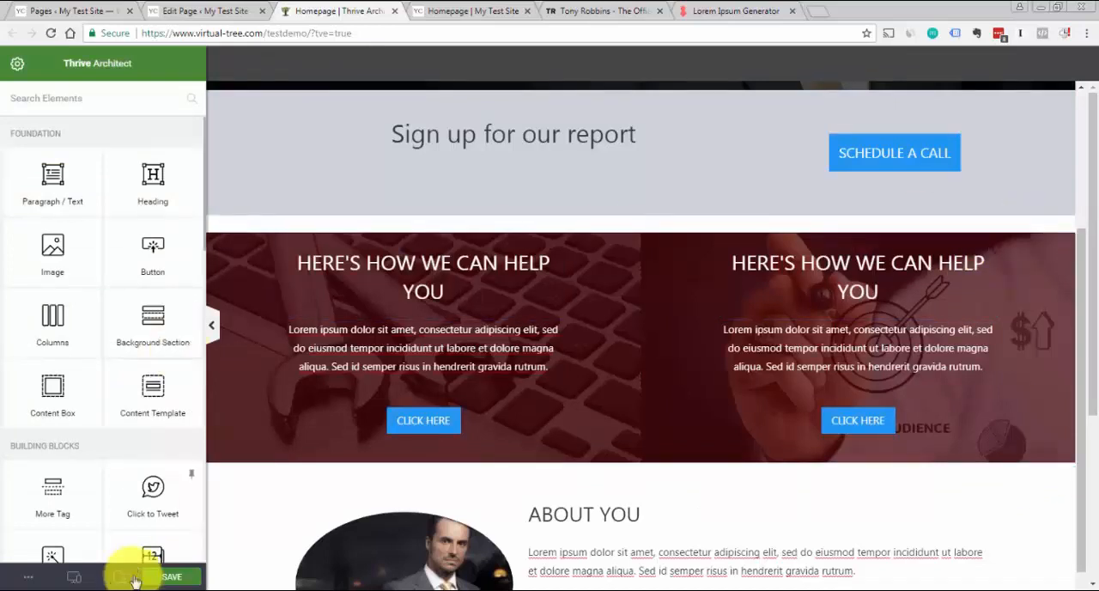
pyautogui.click(176, 579)
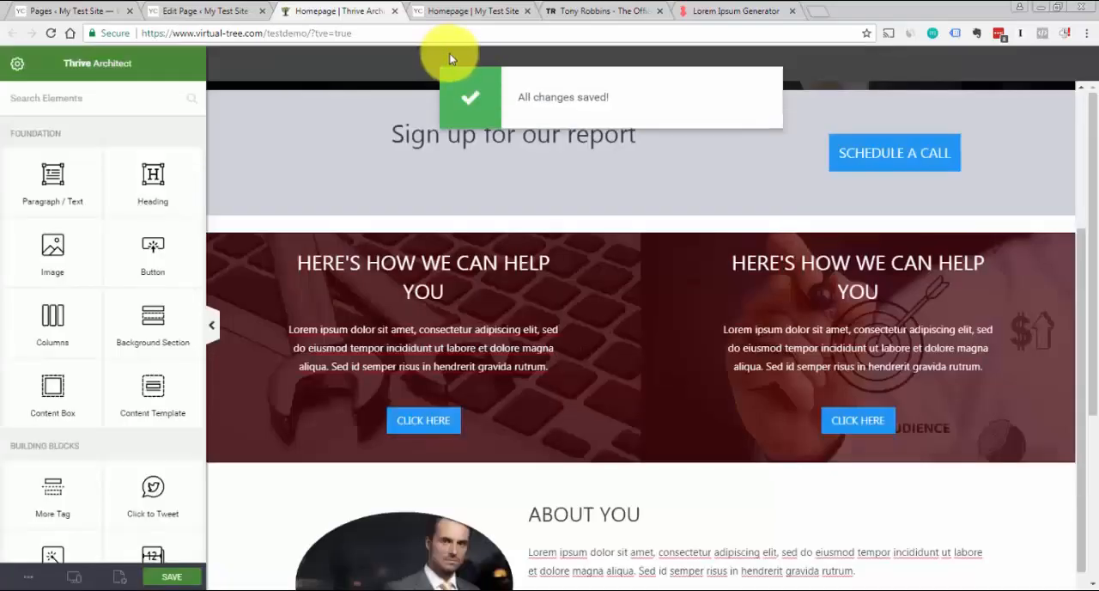
# Compare the two-column help block with the matching section on the Tony Robbins site and return to the Homepage editor
pyautogui.click(588, 10)
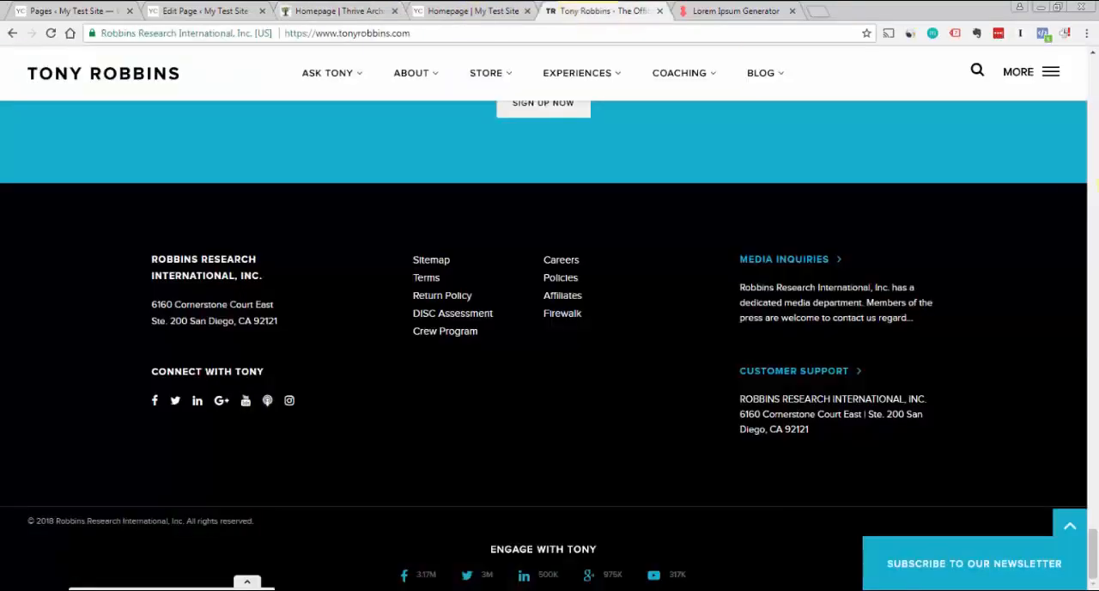
pyautogui.scroll(15, 1095, 186)
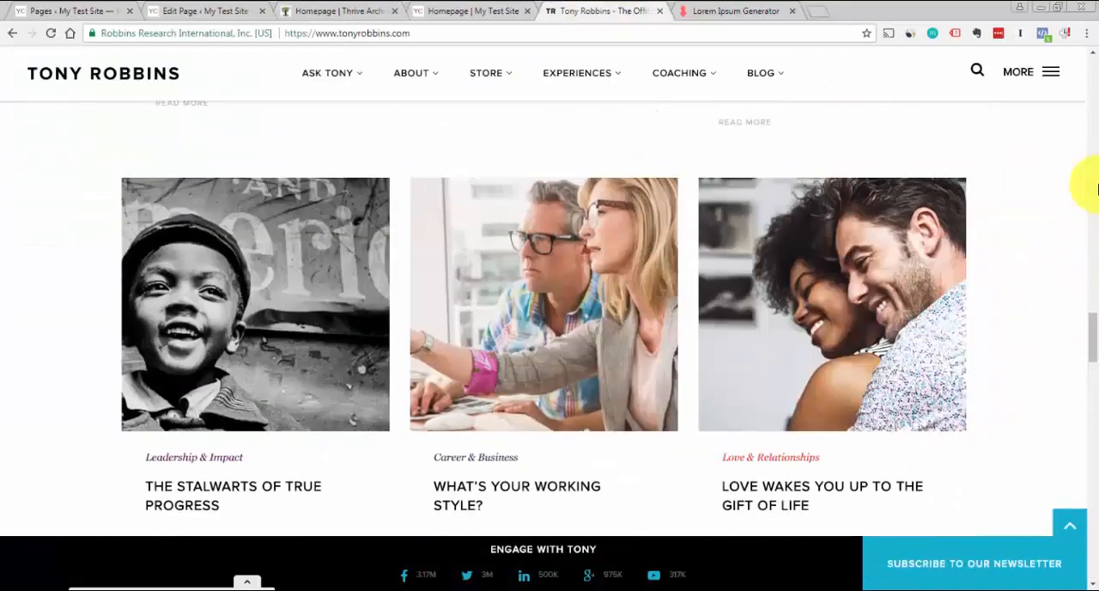
pyautogui.scroll(10, 1096, 187)
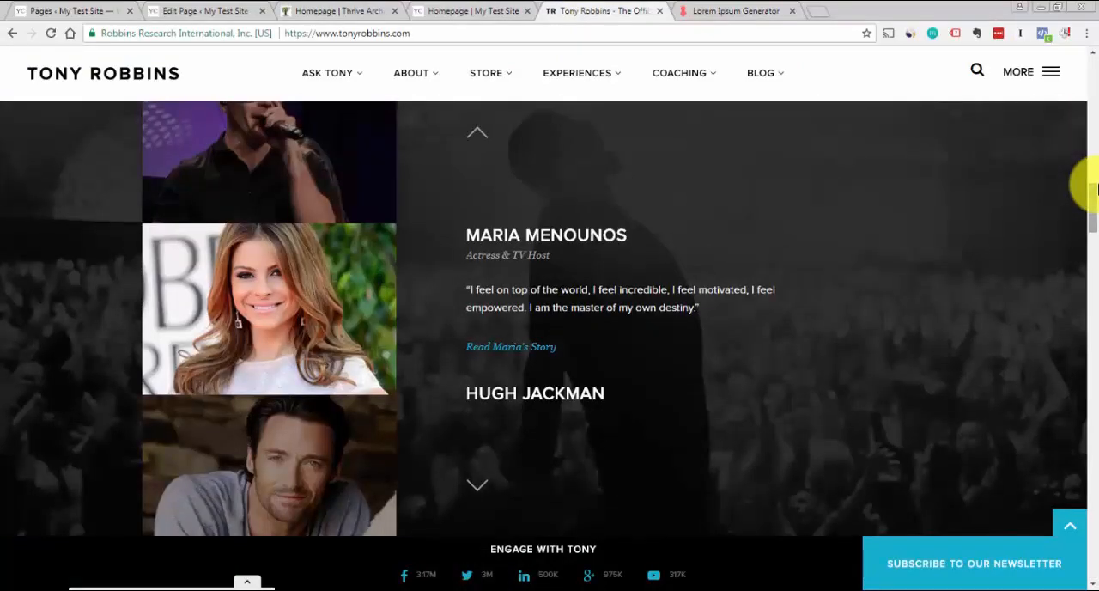
pyautogui.scroll(8, 1096, 187)
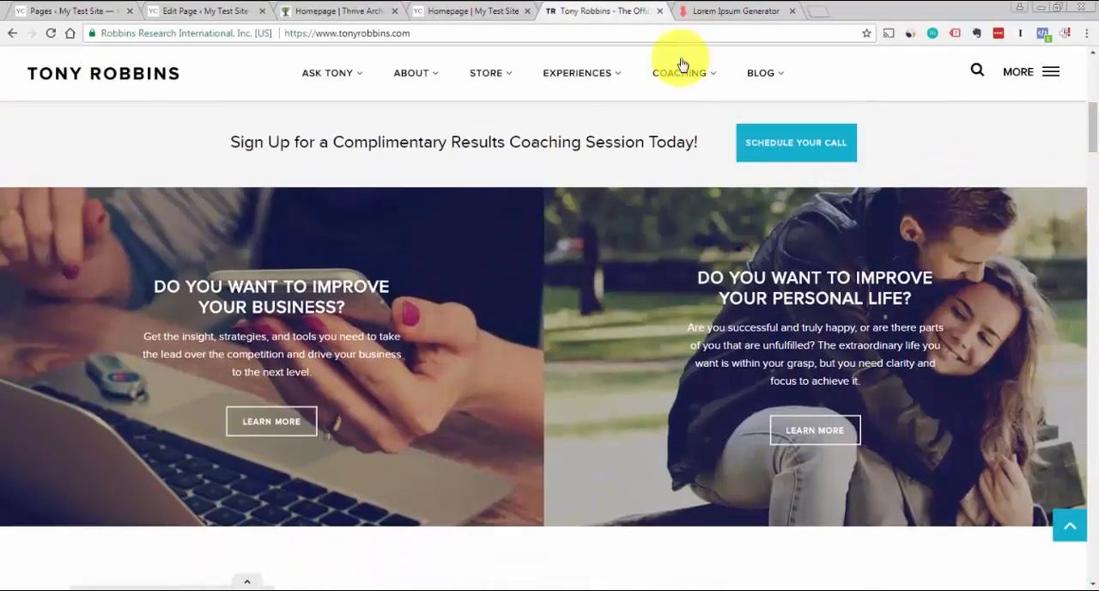
pyautogui.click(437, 12)
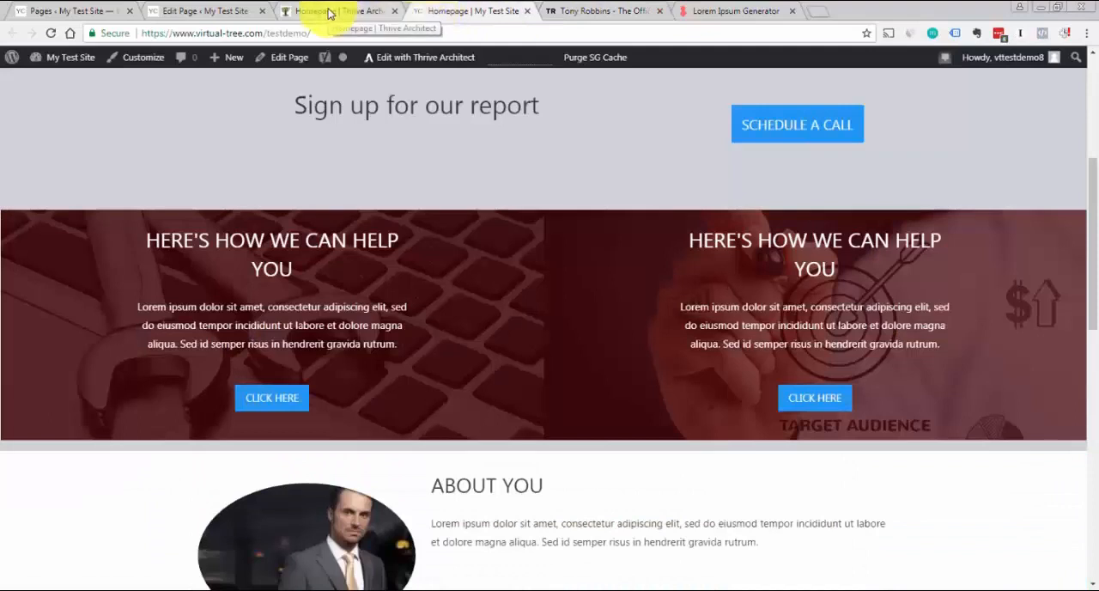
pyautogui.click(329, 12)
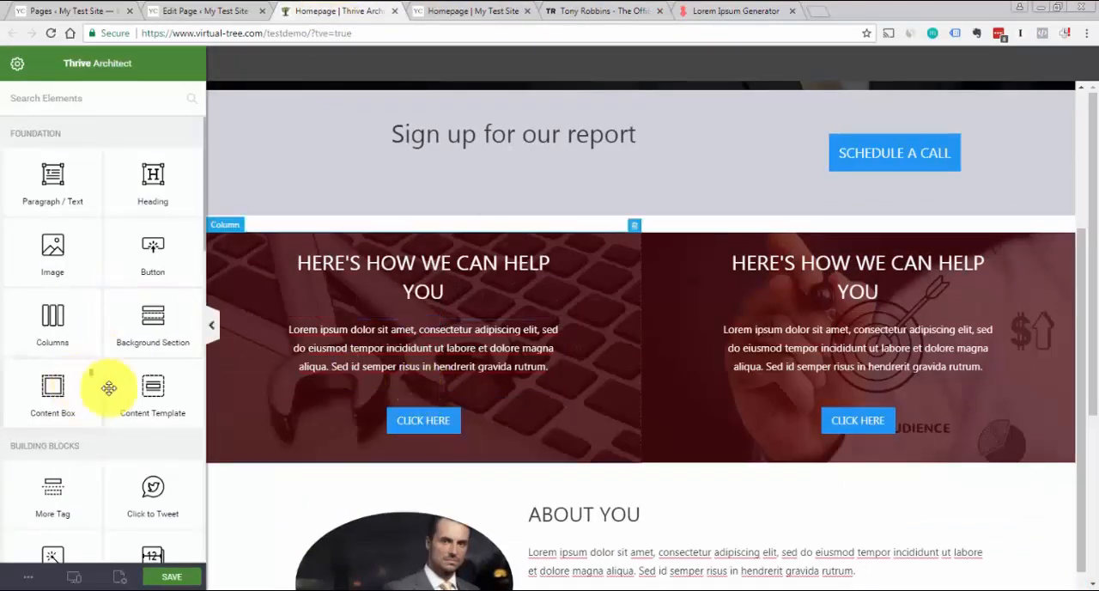
# Add a new background section below the sign-up section and move the two-column help block into it
pyautogui.moveTo(148, 329); pyautogui.dragTo(389, 234)
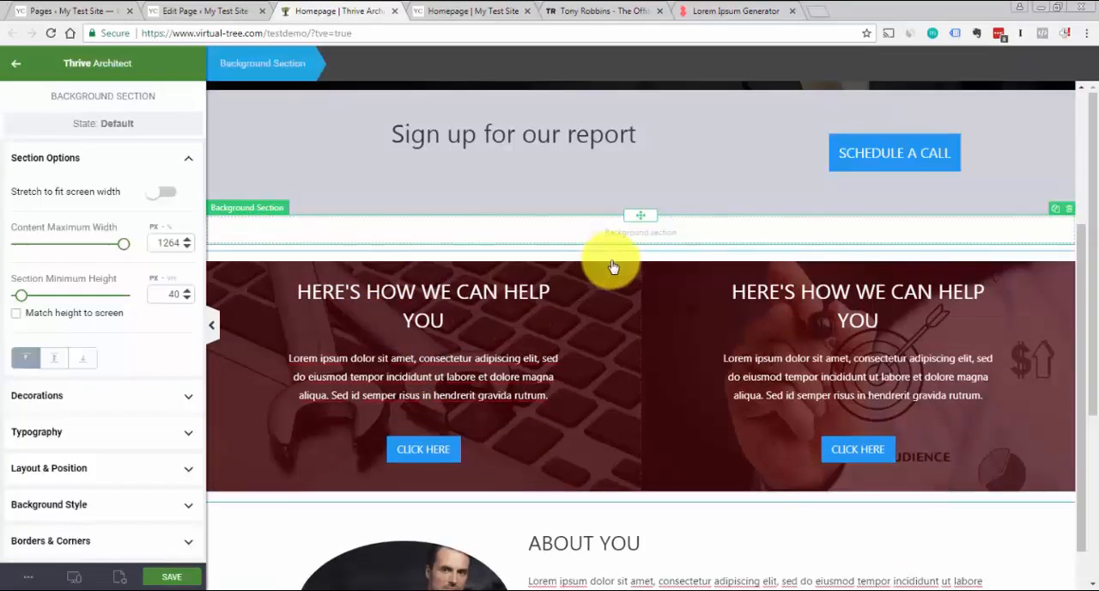
pyautogui.click(645, 271)
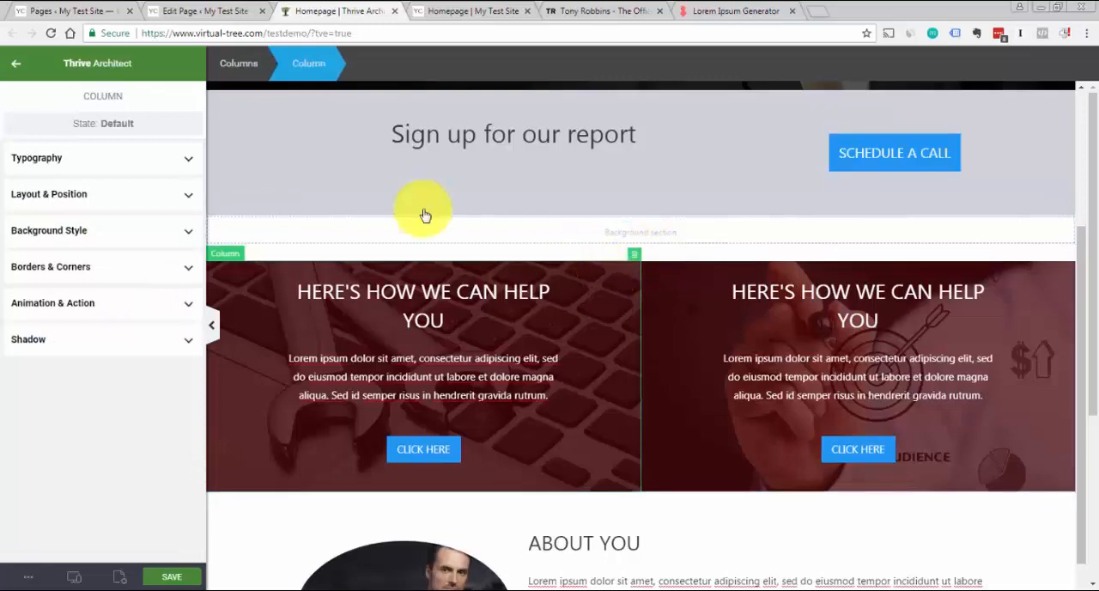
pyautogui.click(242, 65)
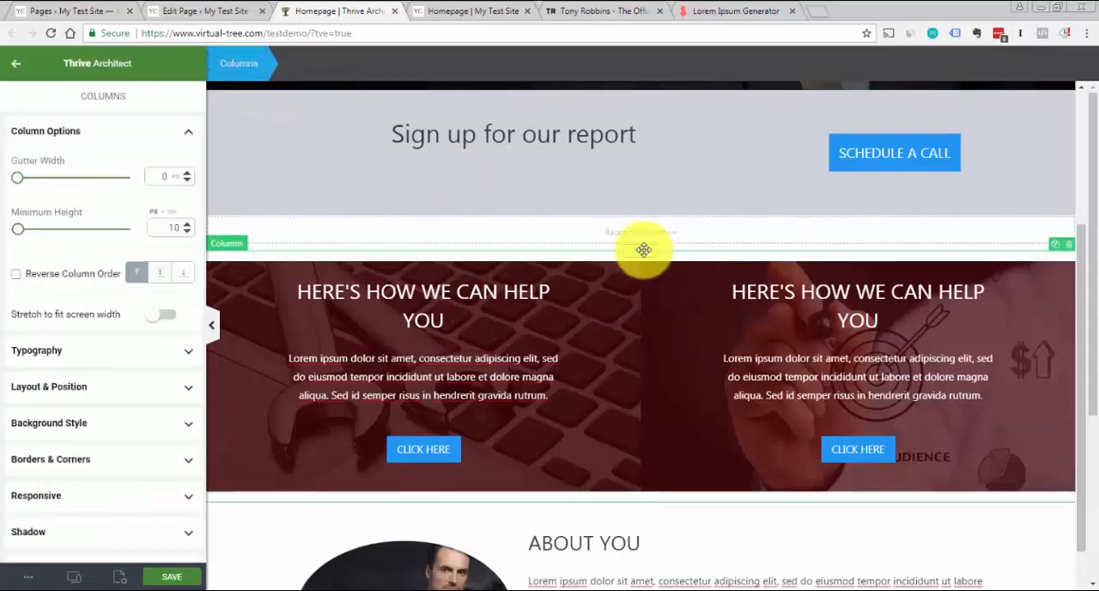
pyautogui.moveTo(641, 253); pyautogui.dragTo(668, 234)
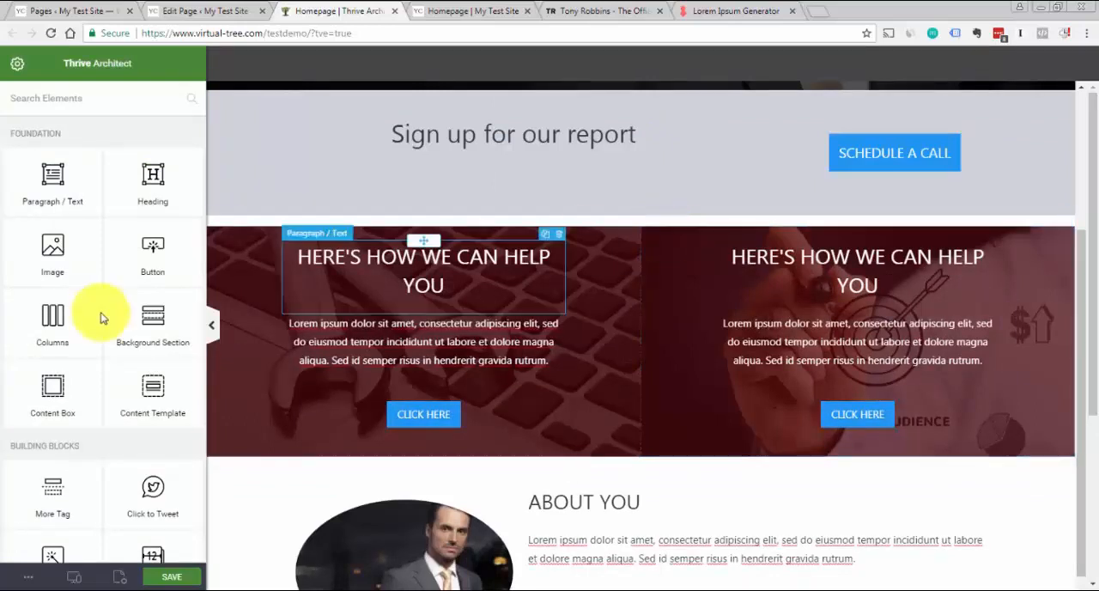
# Set the top padding of the background section around the two help columns to 0
pyautogui.click(313, 241)
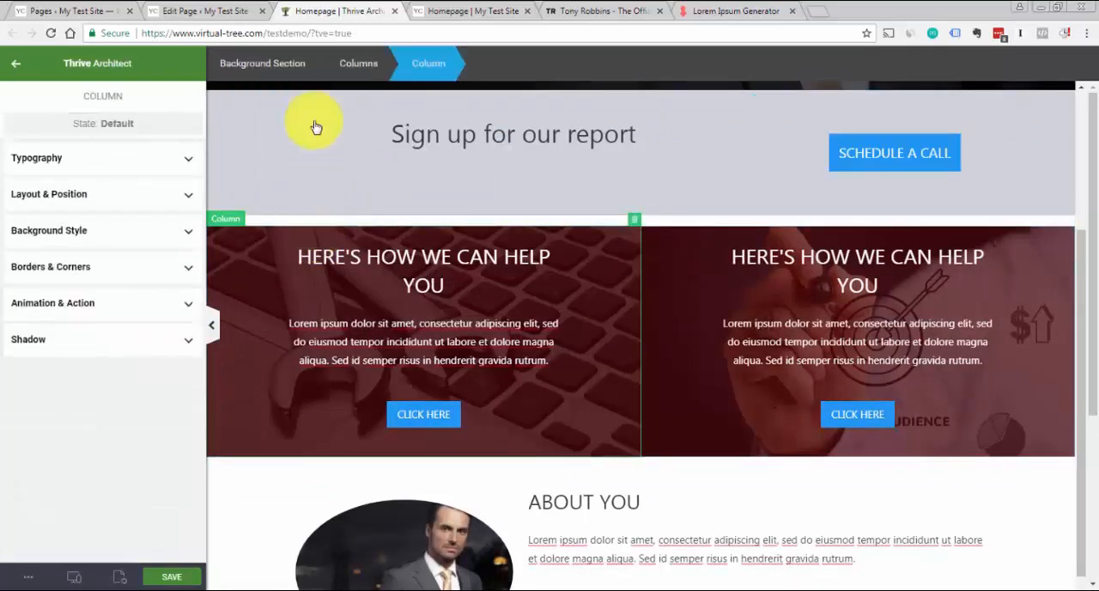
pyautogui.click(284, 64)
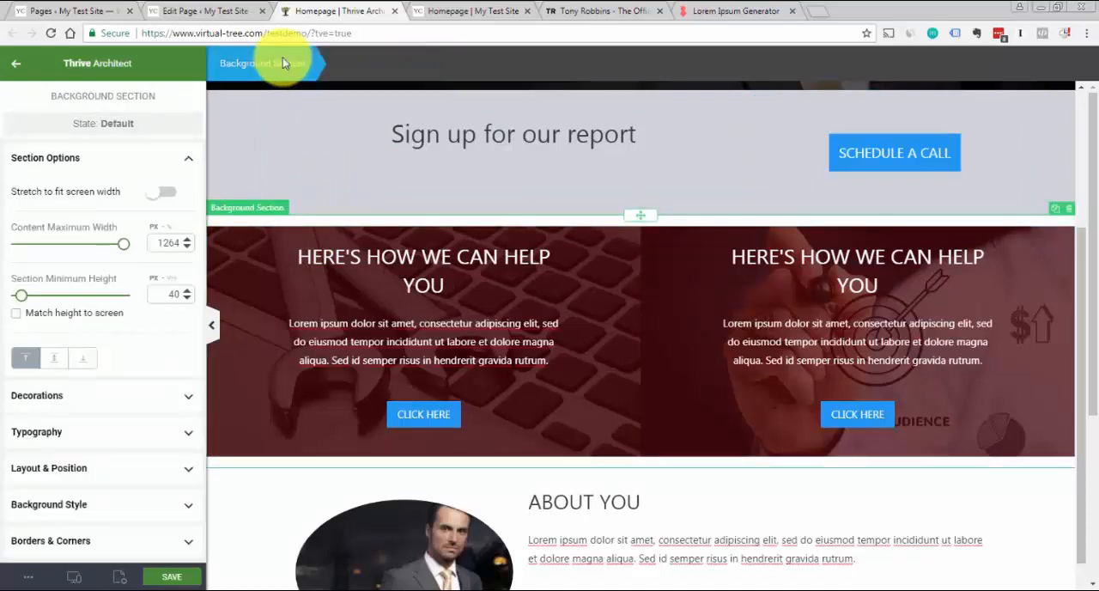
pyautogui.click(188, 159)
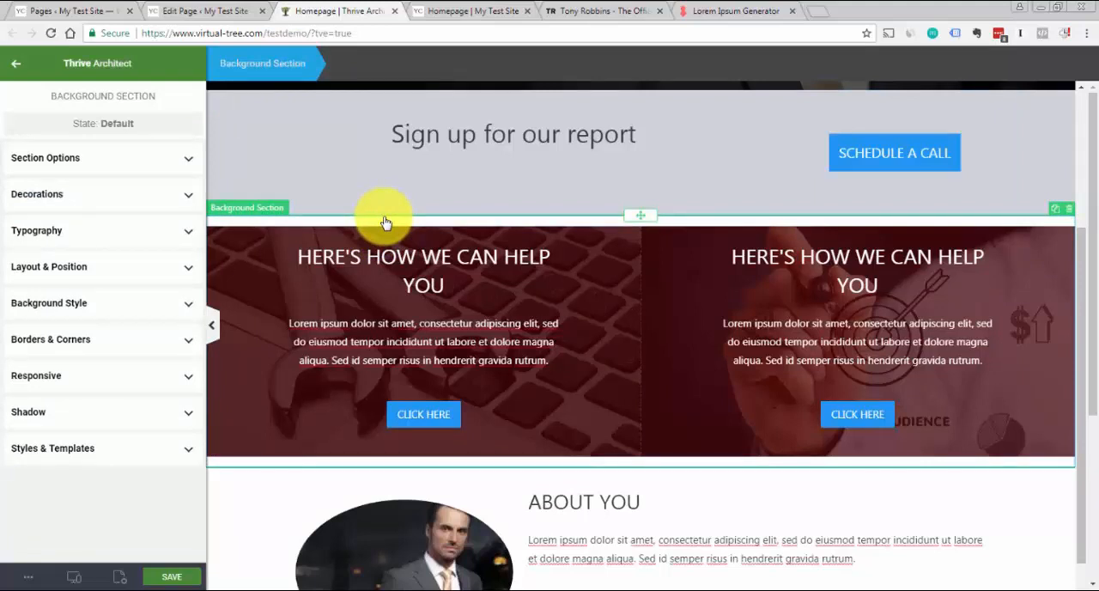
pyautogui.click(103, 273)
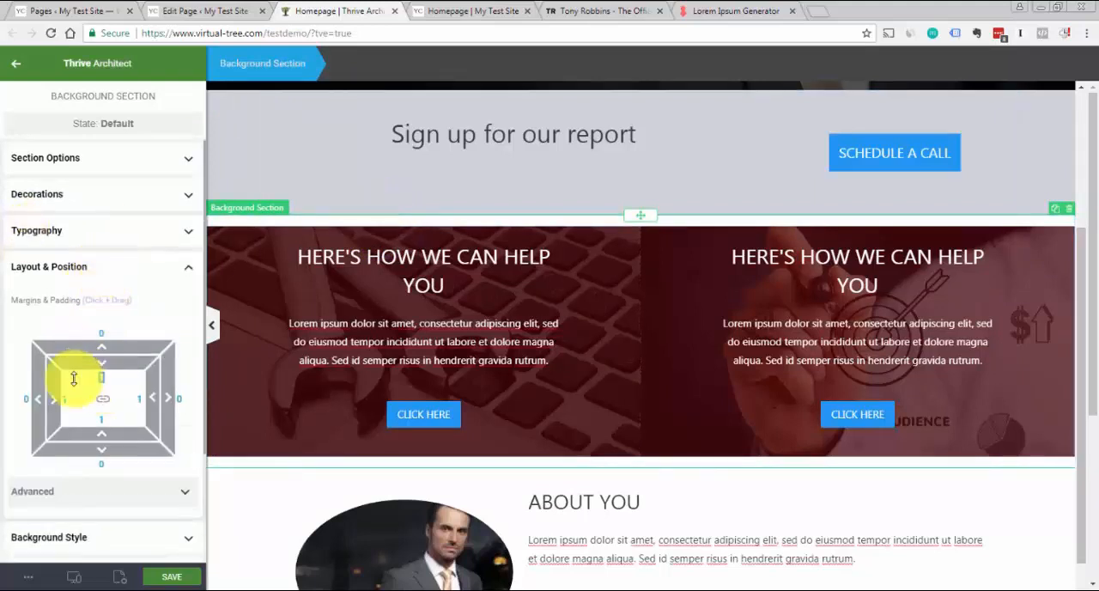
pyautogui.write('0')
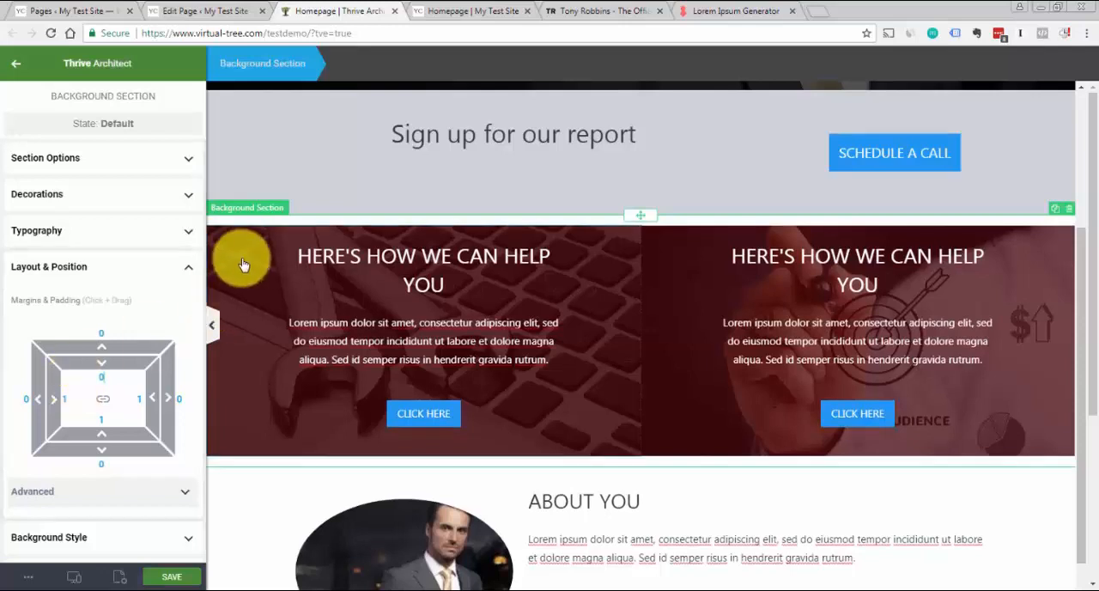
# Check the margins and padding of the help columns, save the Homepage and close its preview
pyautogui.click(283, 228)
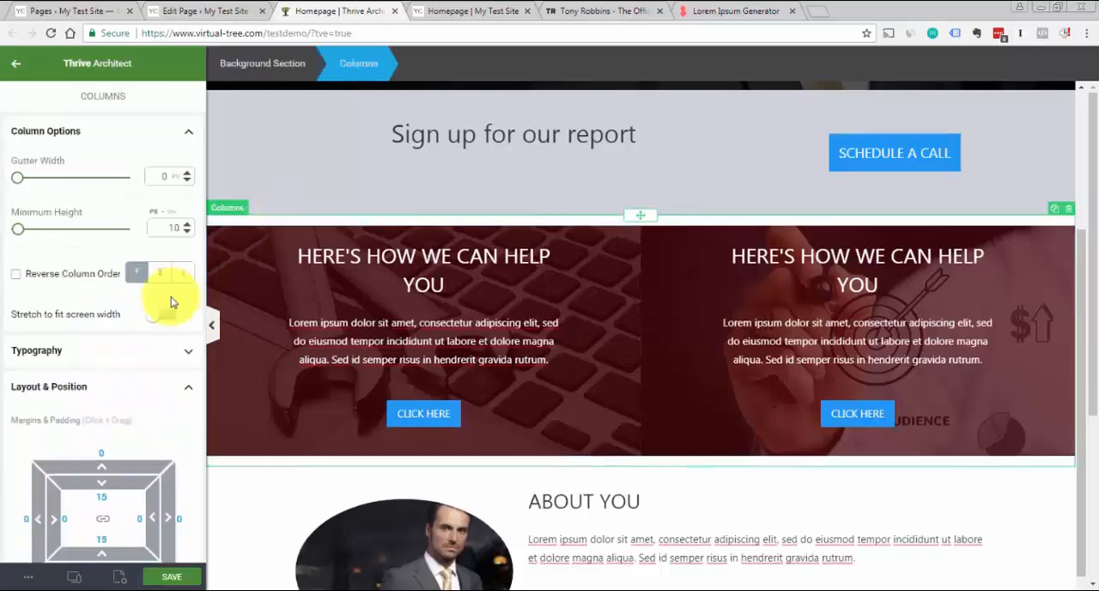
pyautogui.click(326, 236)
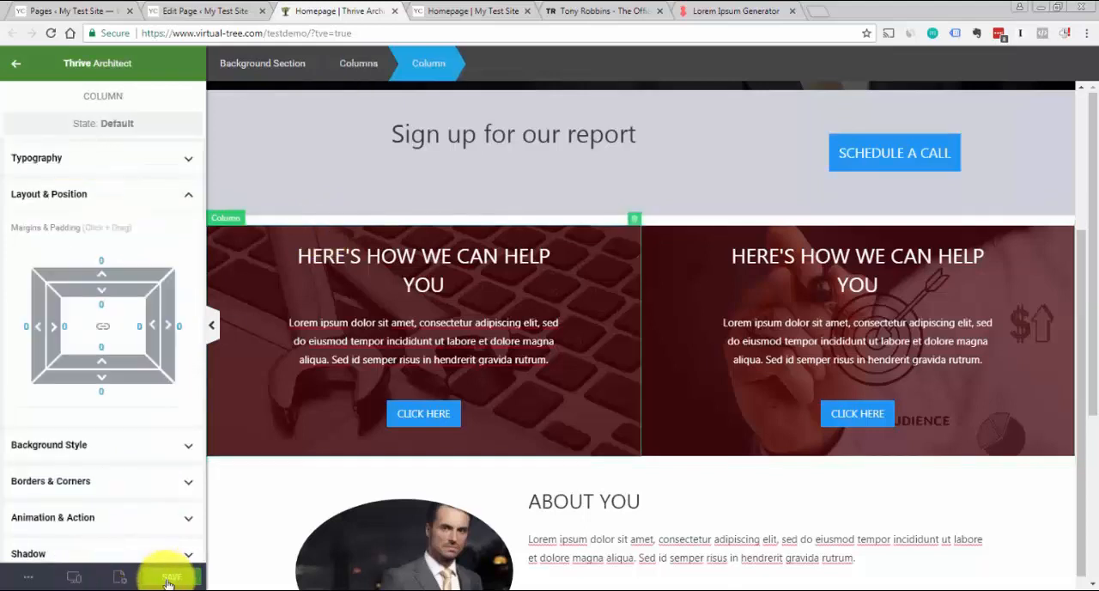
pyautogui.click(169, 576)
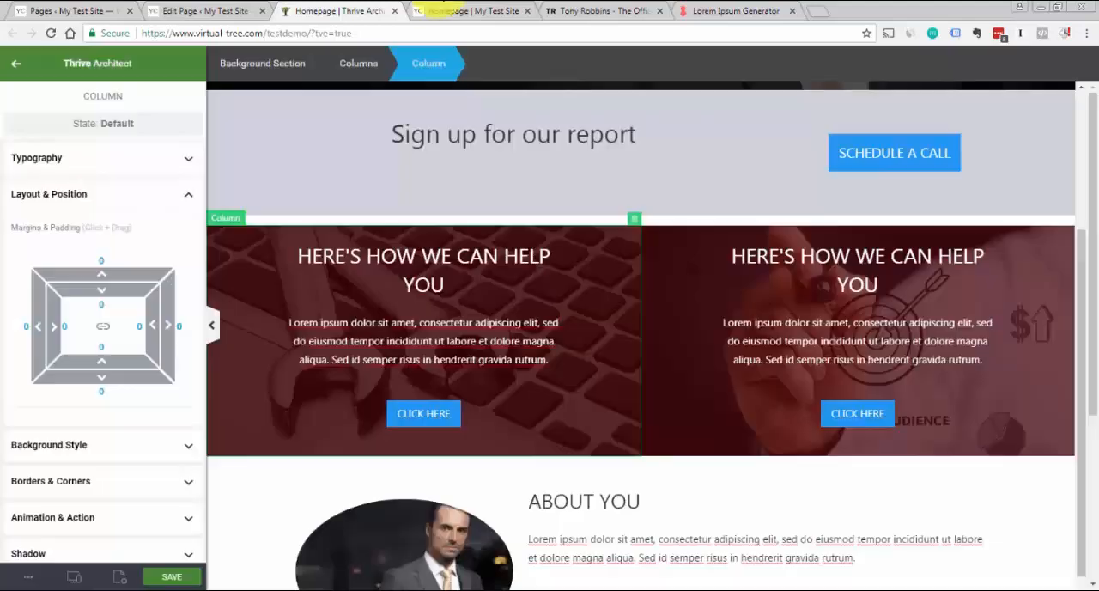
pyautogui.click(527, 11)
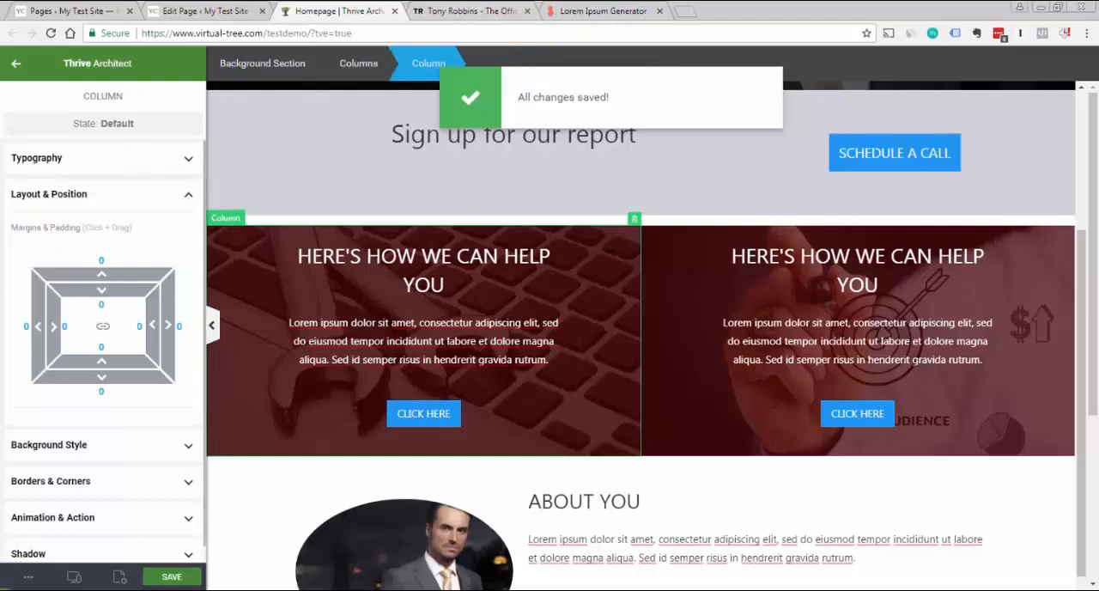
# Preview the saved Homepage and review its sections from the hero down to the latest blog posts
pyautogui.click(26, 578)
pyautogui.click(60, 438)
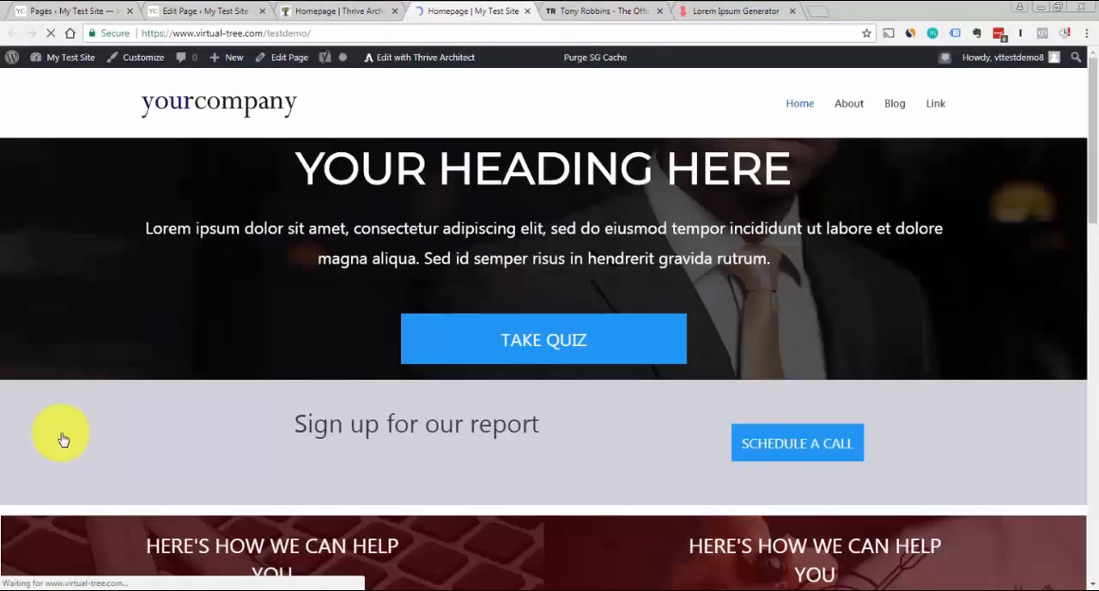
pyautogui.moveTo(1090, 130); pyautogui.dragTo(1096, 212)
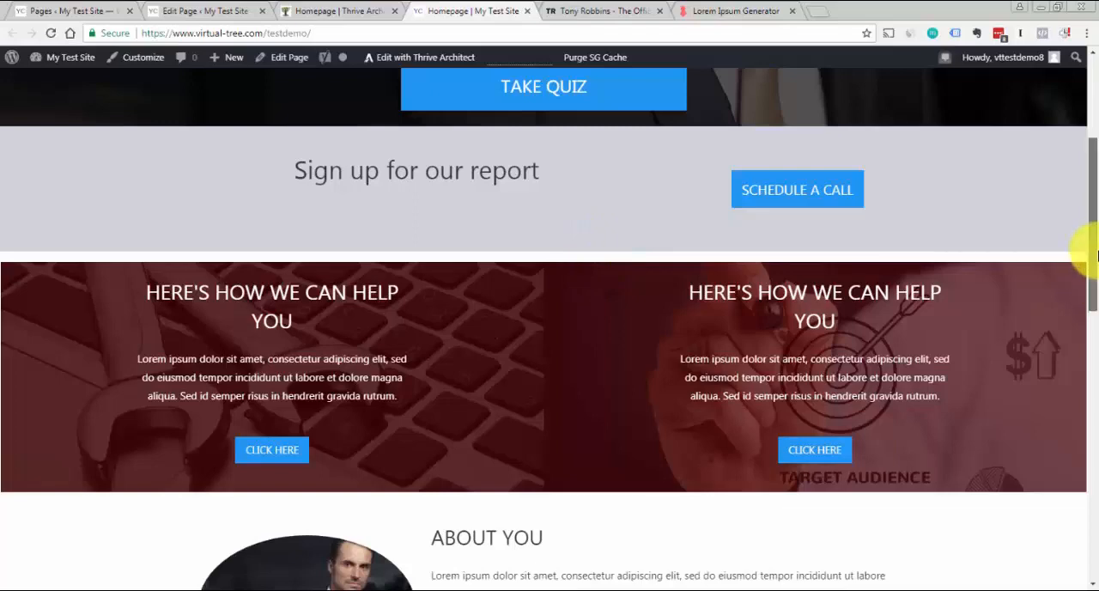
pyautogui.moveTo(1083, 257); pyautogui.dragTo(1080, 296)
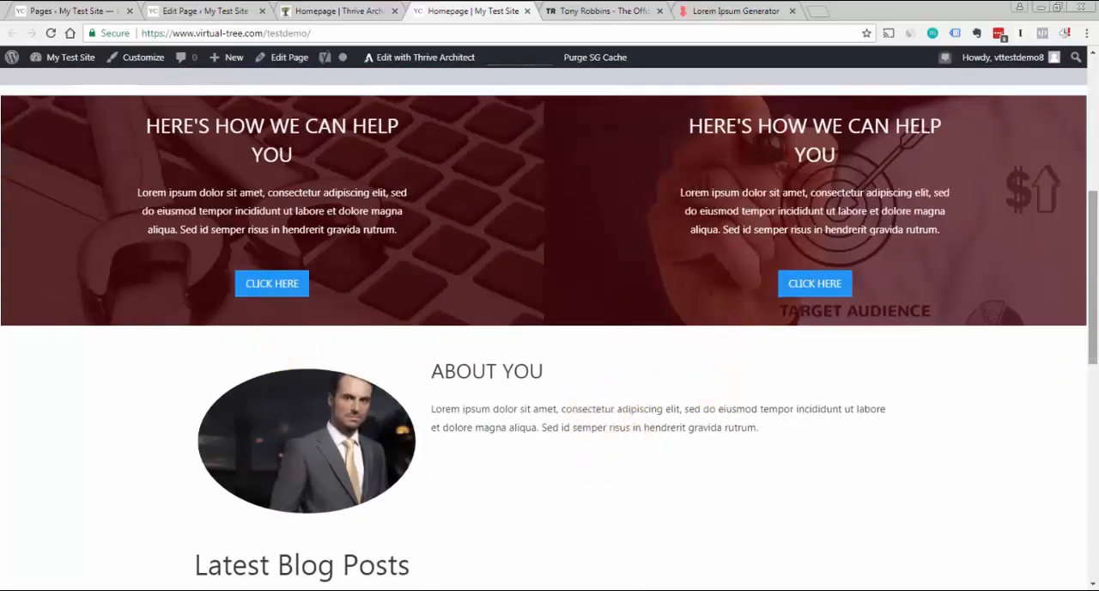
pyautogui.moveTo(1091, 335); pyautogui.dragTo(1083, 454)
pyautogui.moveTo(1087, 336); pyautogui.dragTo(1079, 61)
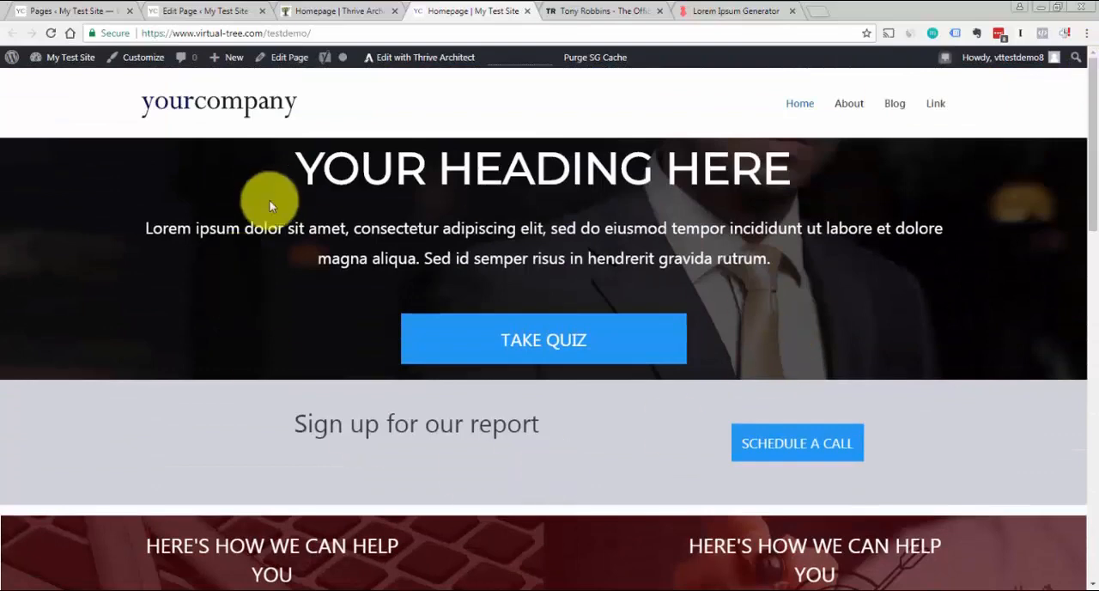
# Compare the Homepage preview with the Tony Robbins site's two-column section and return to the Thrive Architect editor
pyautogui.click(592, 11)
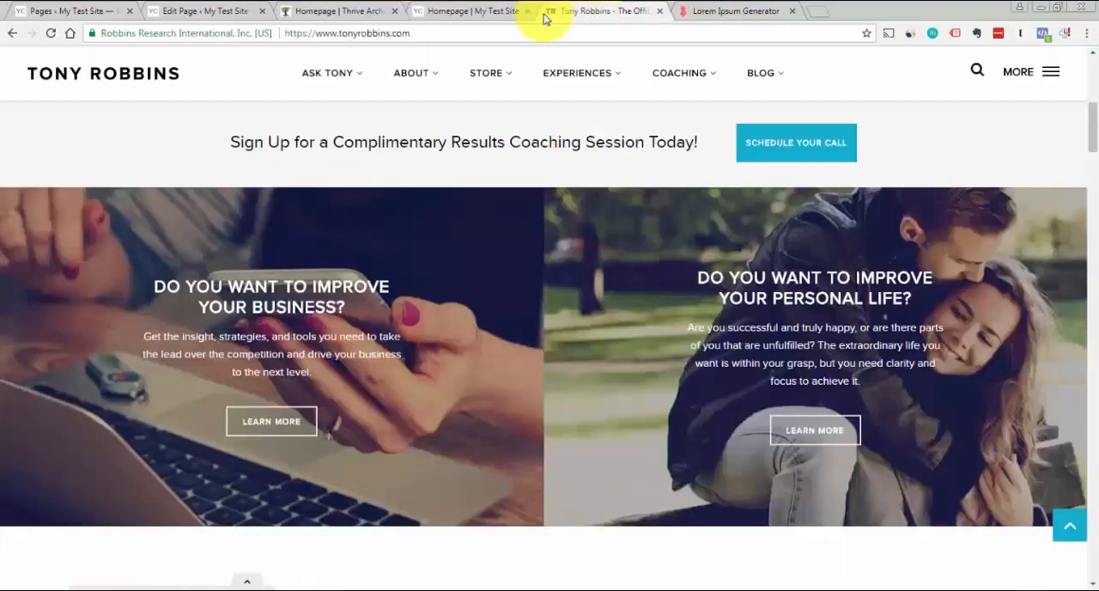
pyautogui.click(434, 10)
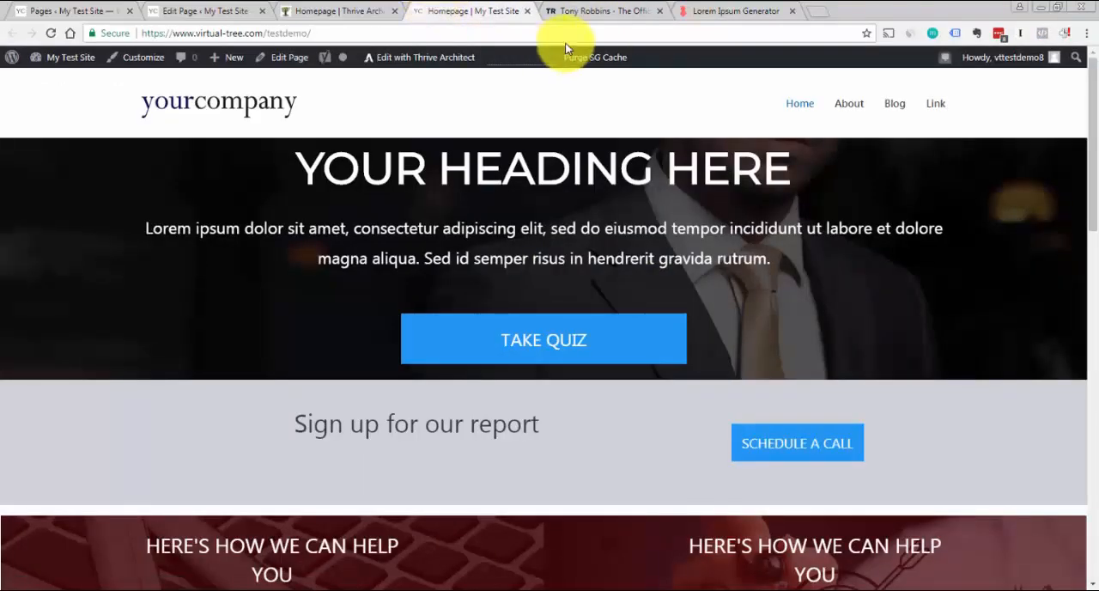
pyautogui.moveTo(1090, 155); pyautogui.dragTo(1087, 123)
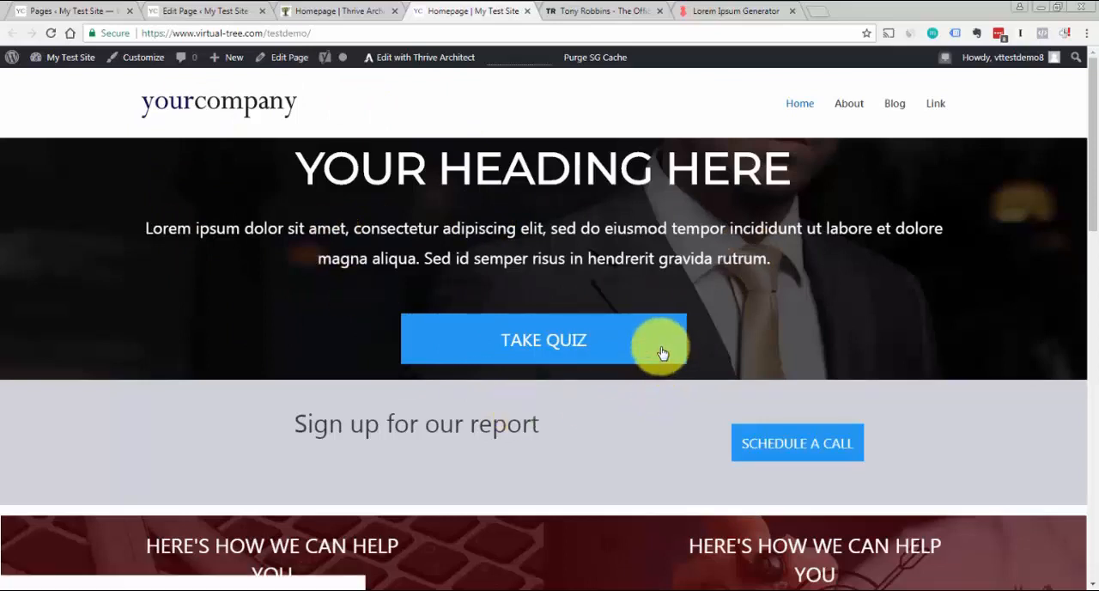
pyautogui.click(327, 11)
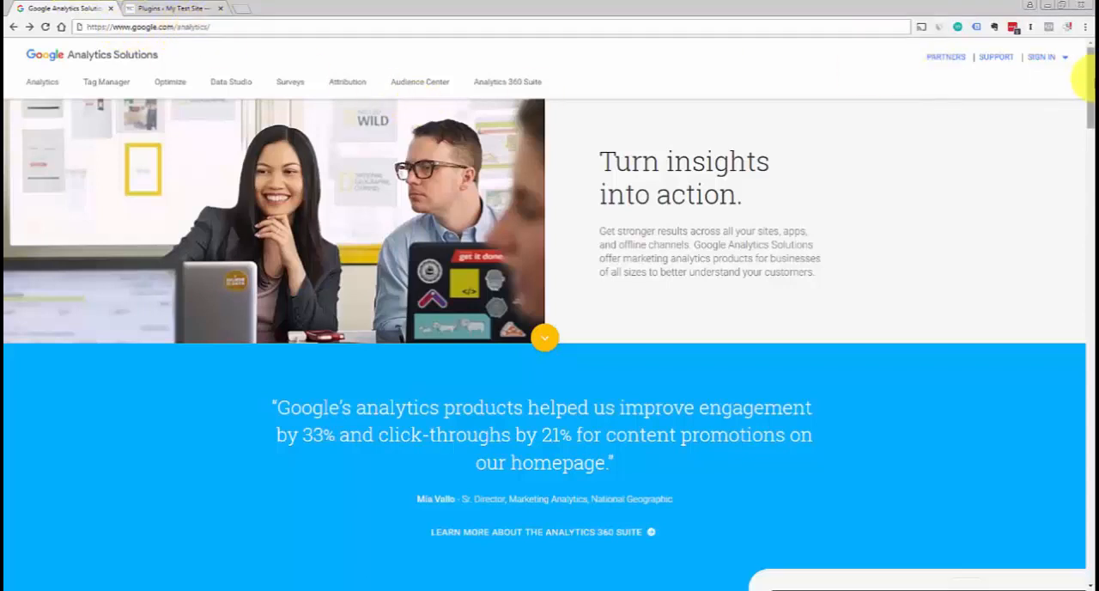
# Start the free Google Analytics sign-up from the products section and check the property list for the option to create a new property
pyautogui.moveTo(1090, 70); pyautogui.dragTo(1080, 183)
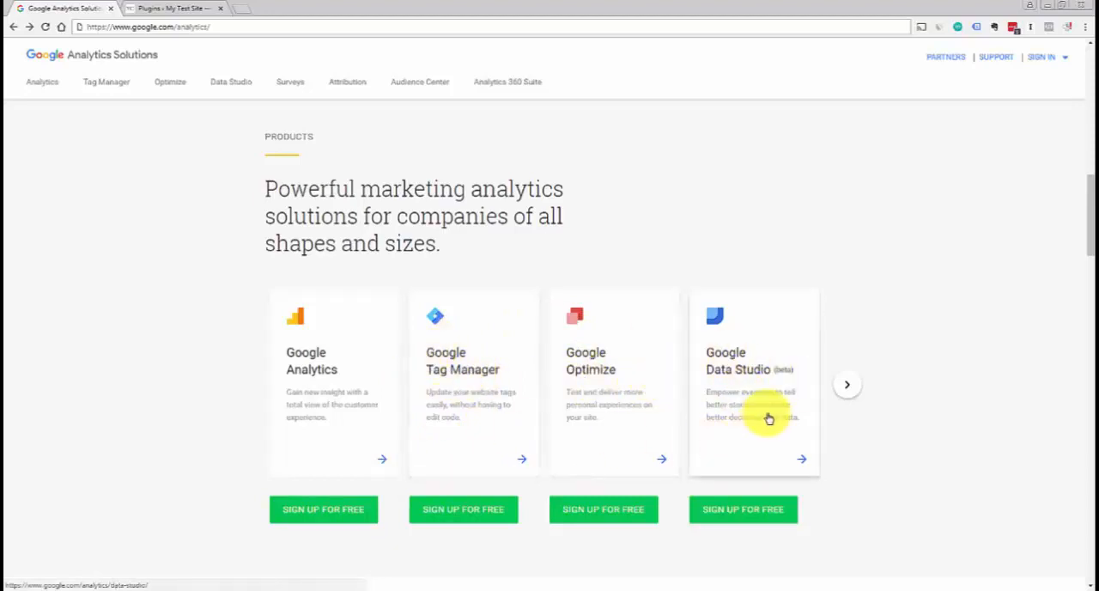
pyautogui.click(321, 509)
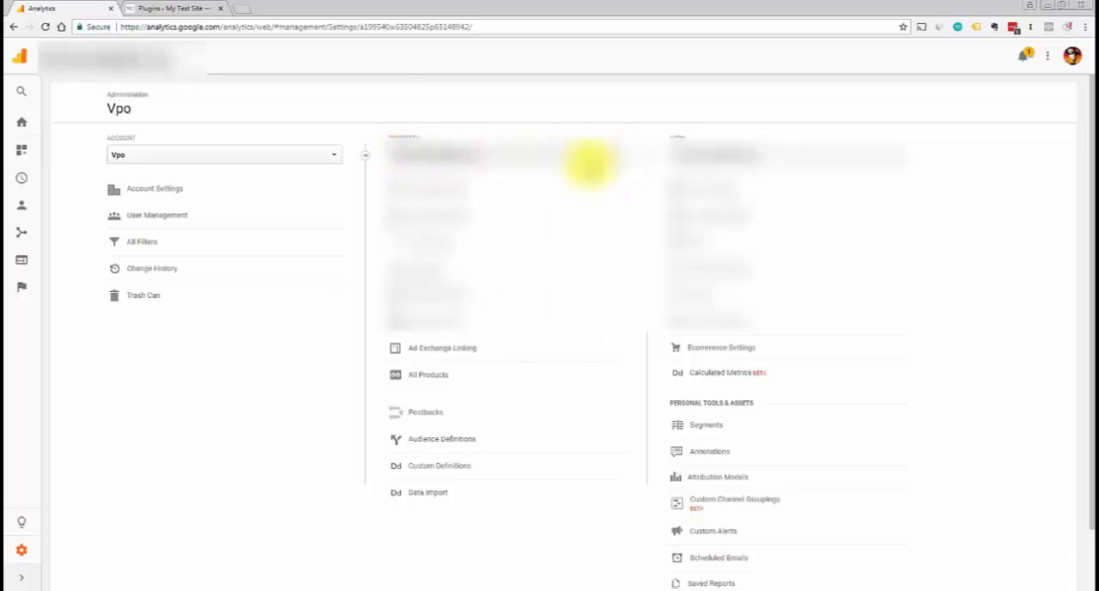
pyautogui.click(611, 156)
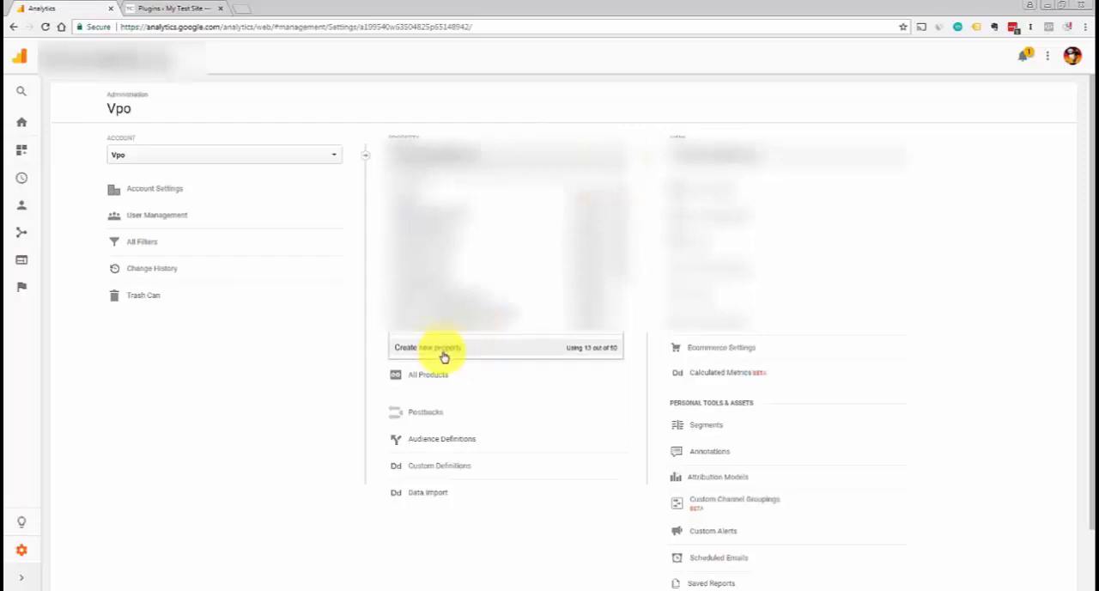
pyautogui.click(453, 109)
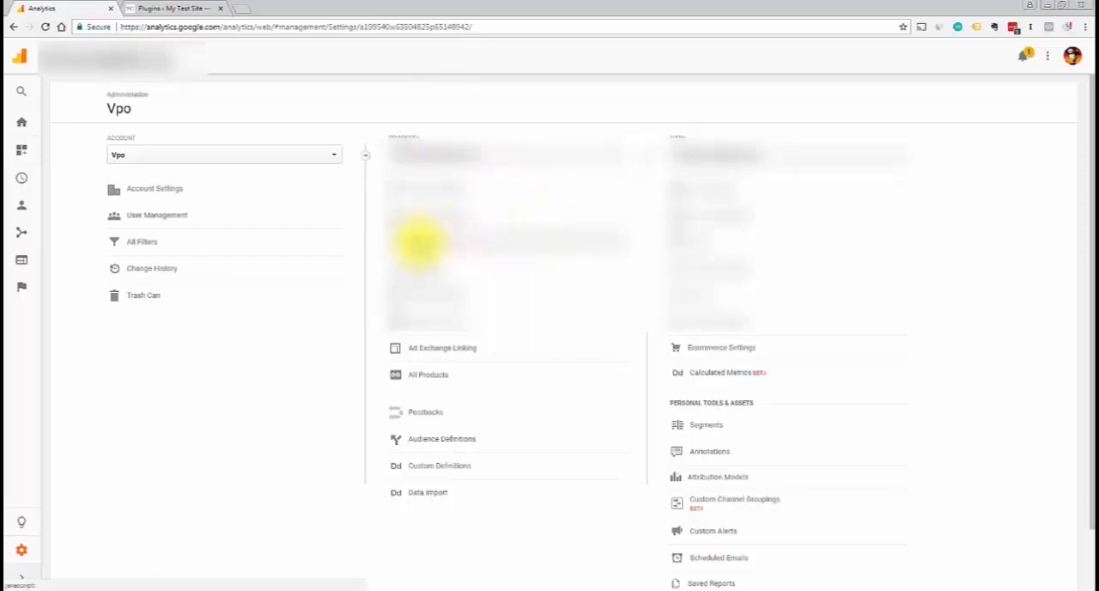
# Open the property's Tracking Code page and copy the whole Global Site Tag (gtag.js) snippet
pyautogui.scroll(1, 419, 243)
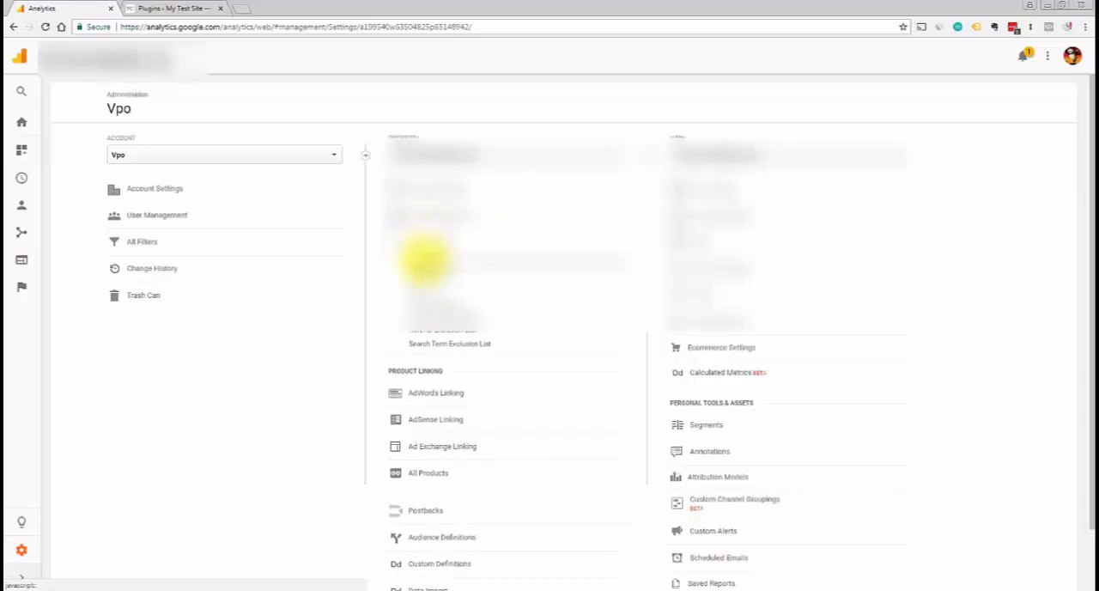
pyautogui.click(424, 262)
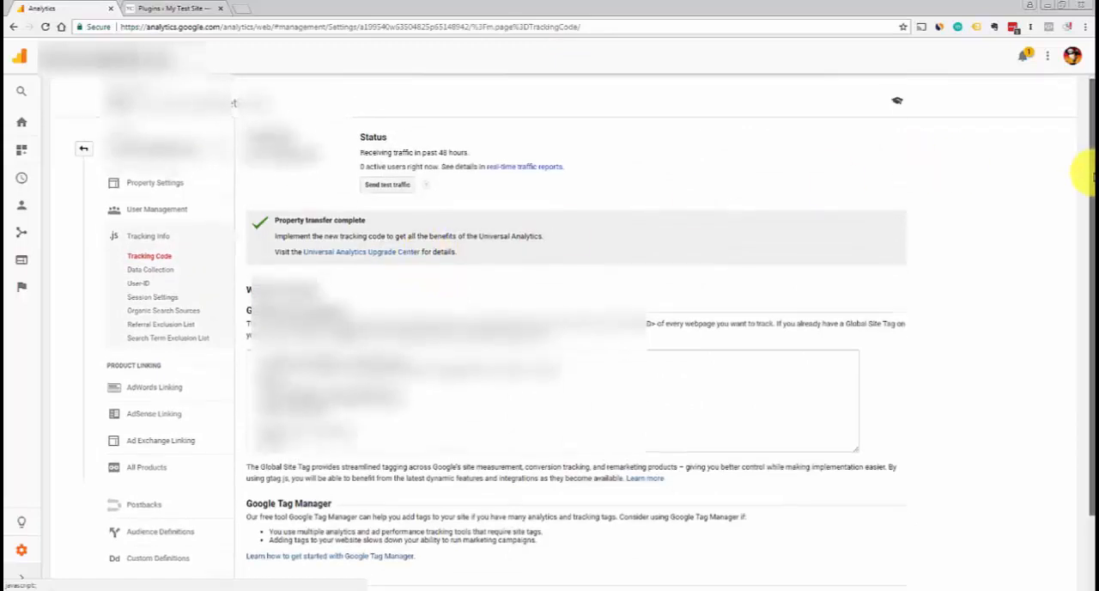
pyautogui.moveTo(1084, 167); pyautogui.dragTo(1084, 211)
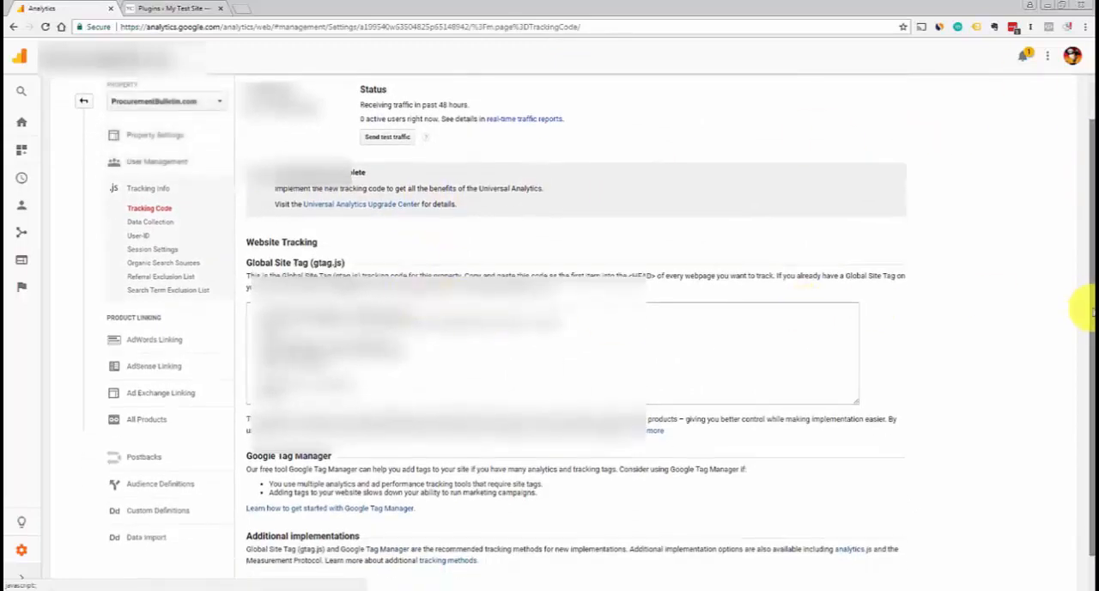
pyautogui.moveTo(1083, 306); pyautogui.dragTo(1086, 320)
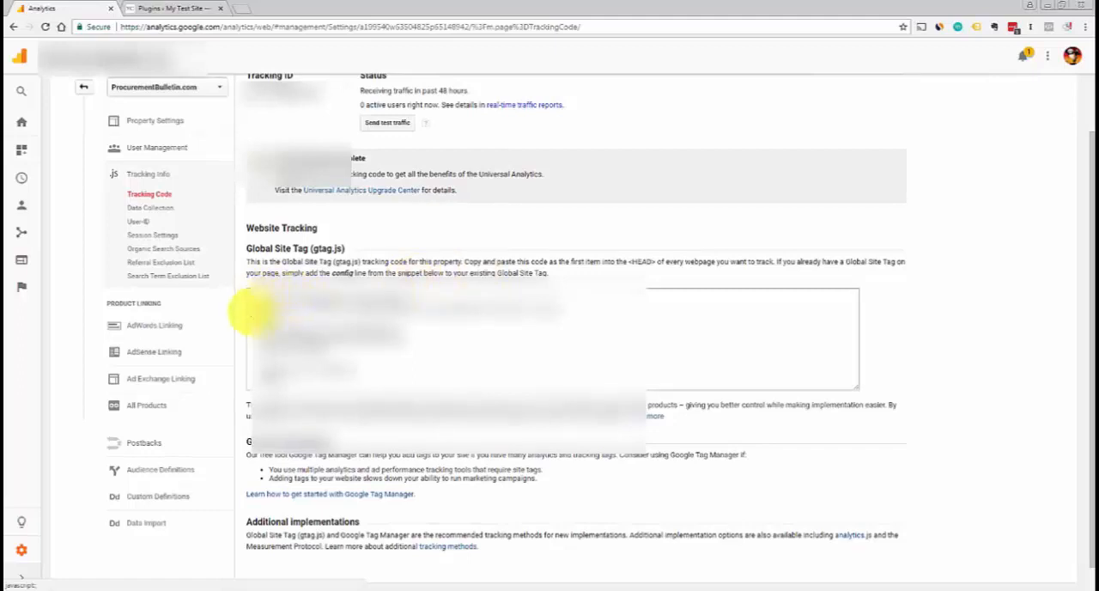
pyautogui.click(314, 309)
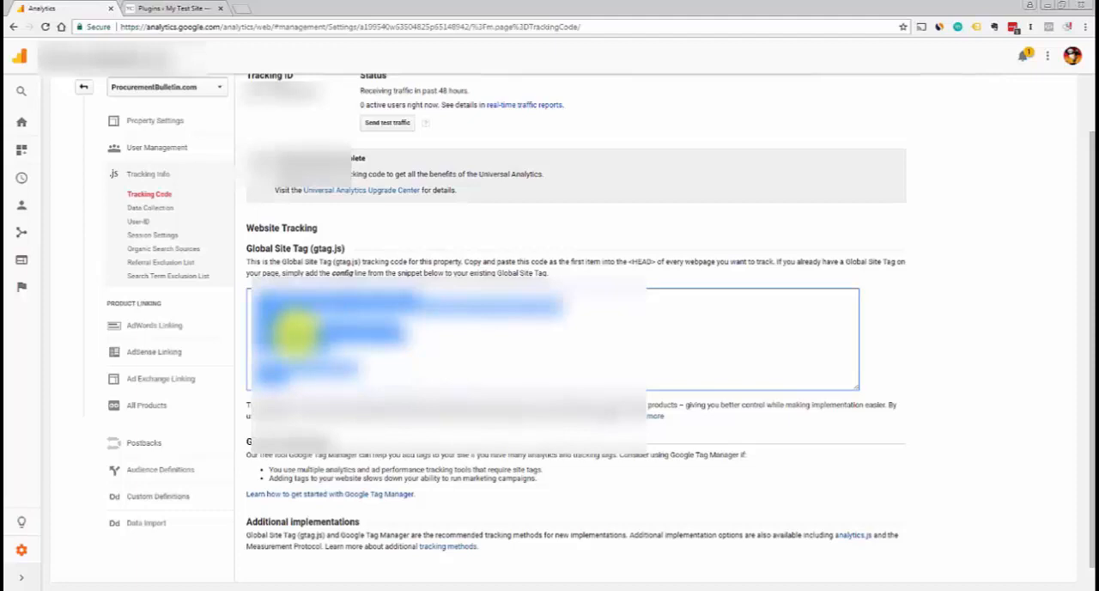
# Switch to the WordPress admin, find the Astra Hooks plugin by searching for "astra hooks", and install and activate it
pyautogui.click(179, 9)
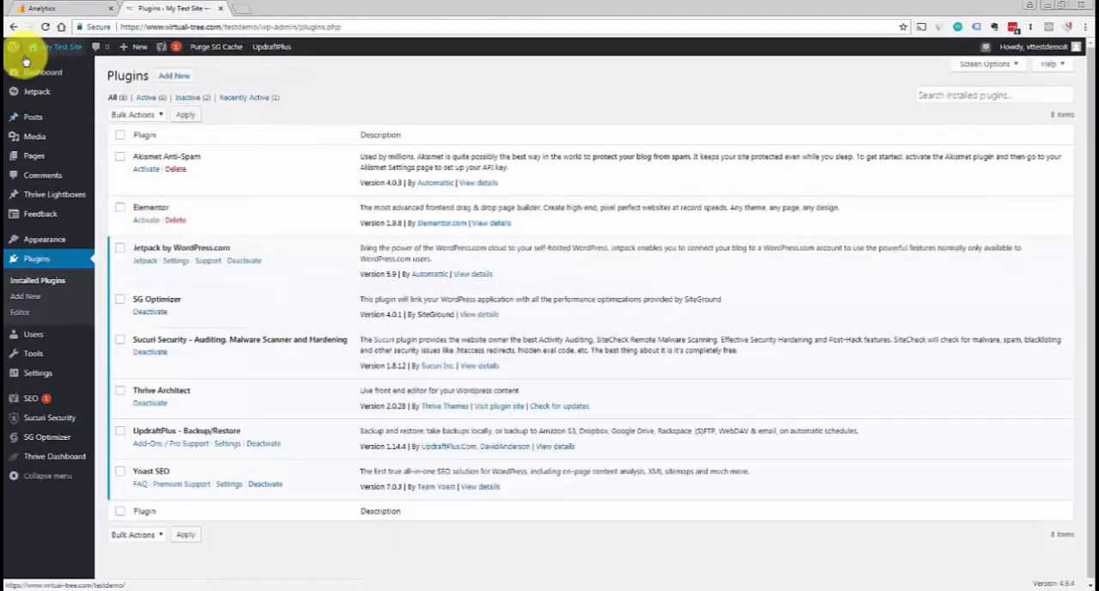
pyautogui.moveTo(16, 55)
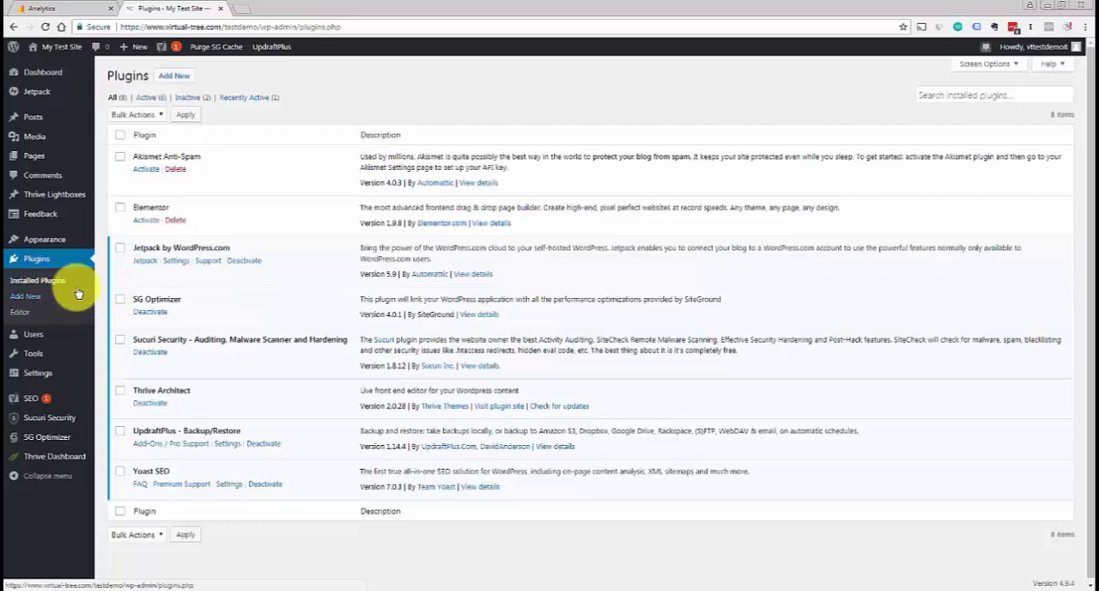
pyautogui.click(31, 299)
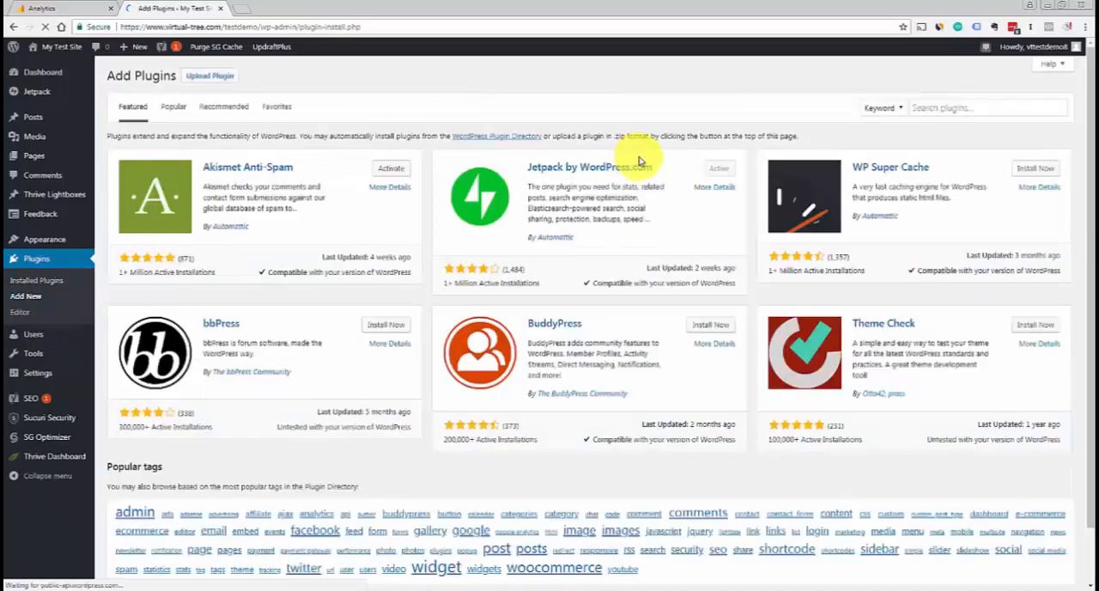
pyautogui.click(934, 108)
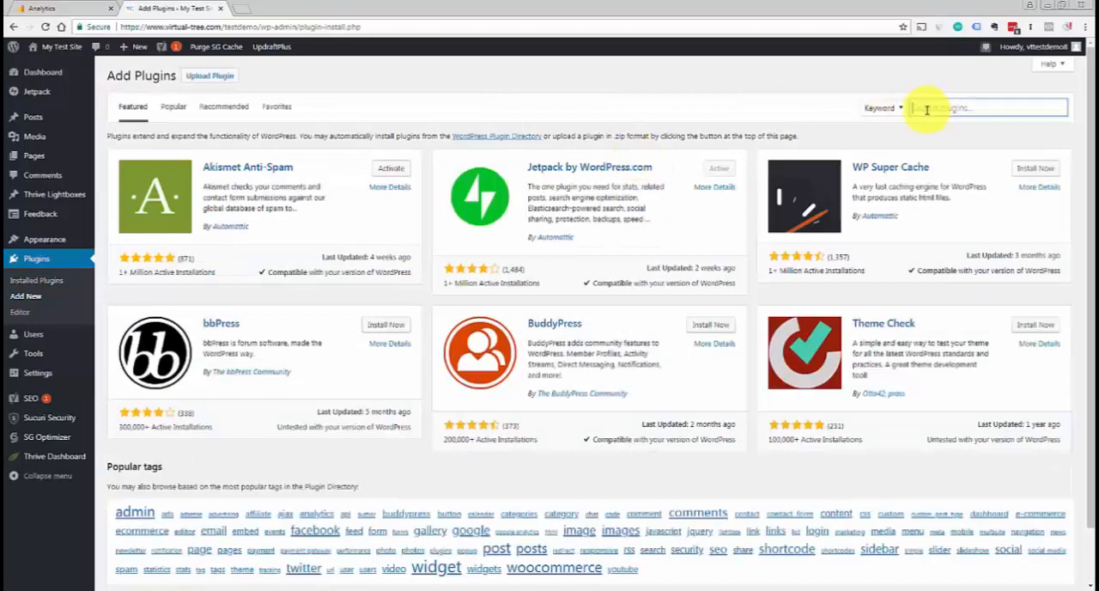
pyautogui.write('analyt')
pyautogui.press('BackSpace')
pyautogui.press('BackSpace')
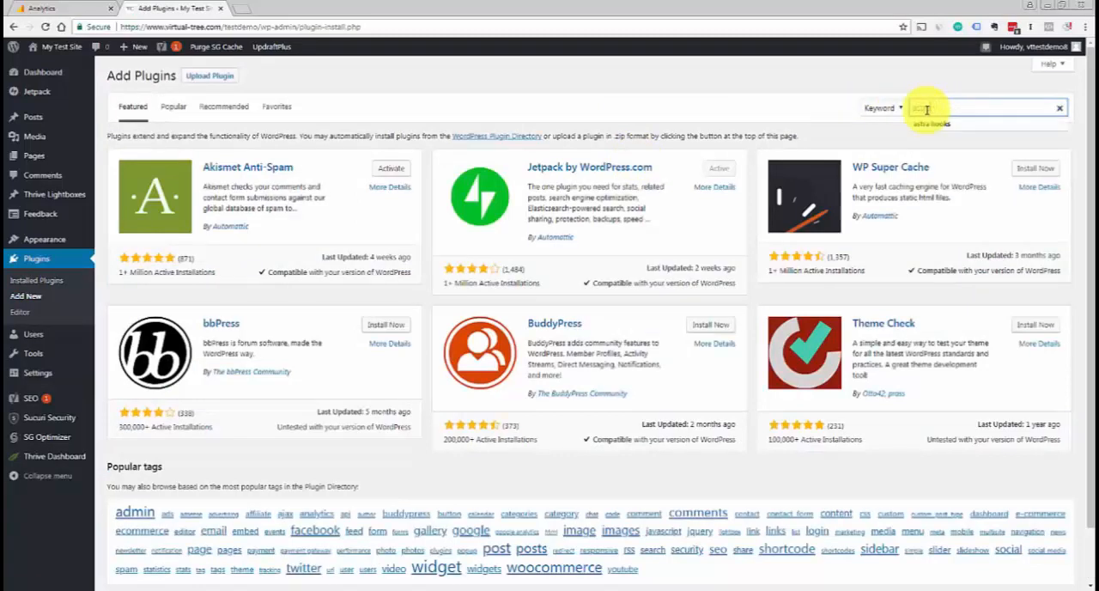
pyautogui.press('Return')
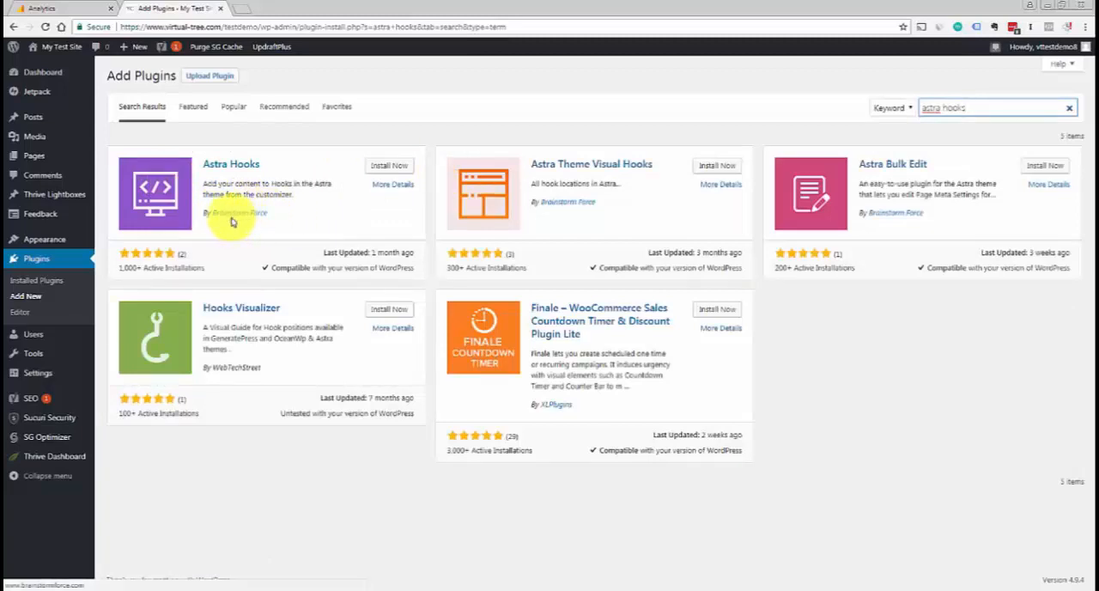
pyautogui.click(378, 168)
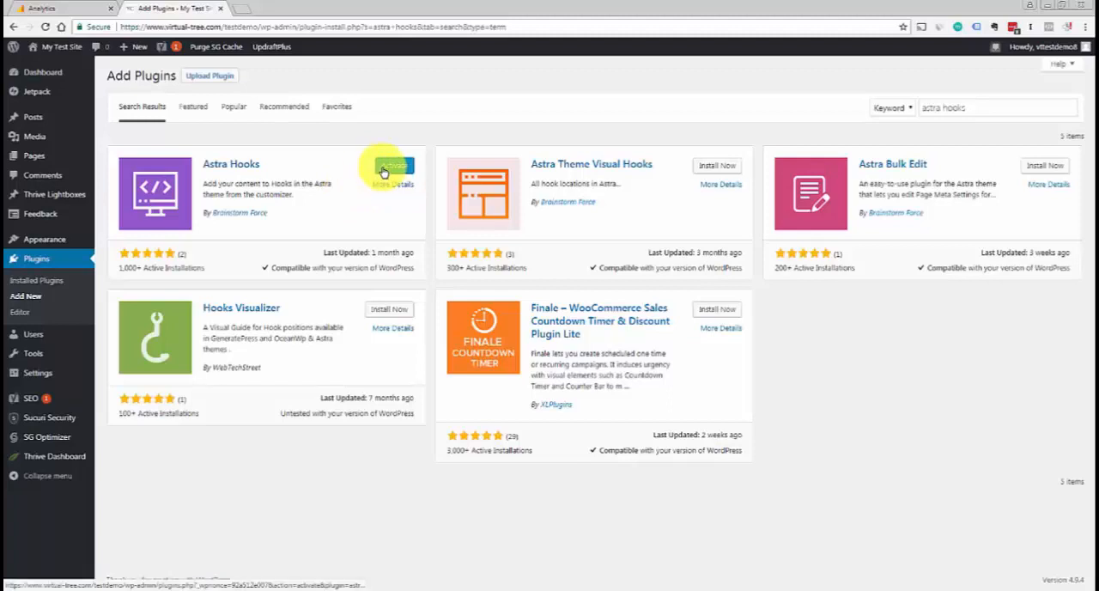
pyautogui.click(382, 169)
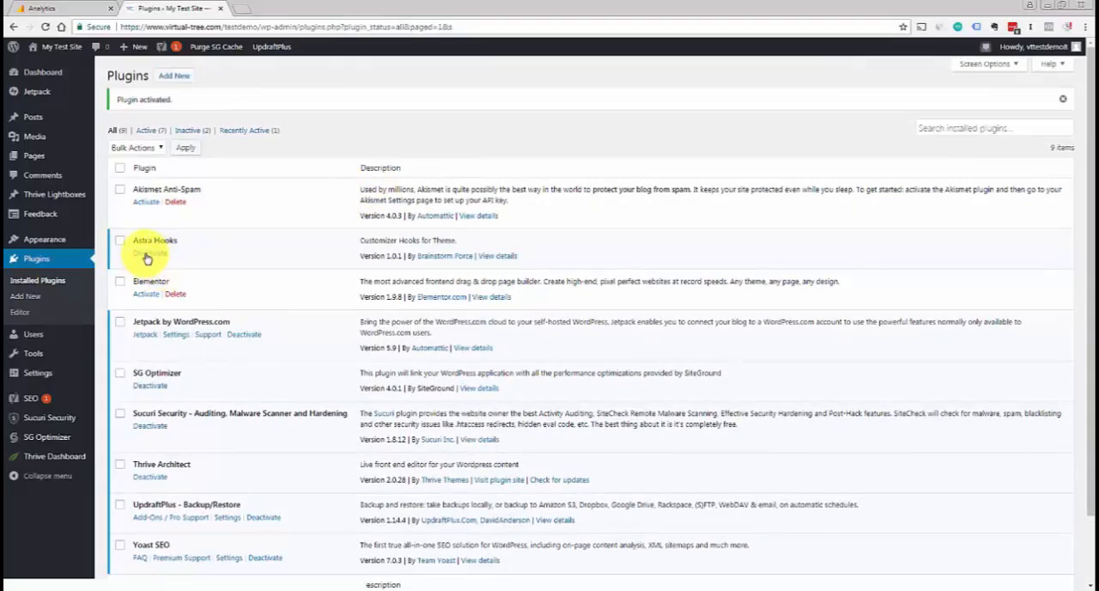
# Open the theme customizer's Header hooks settings and start editing the wp_head code
pyautogui.moveTo(47, 239)
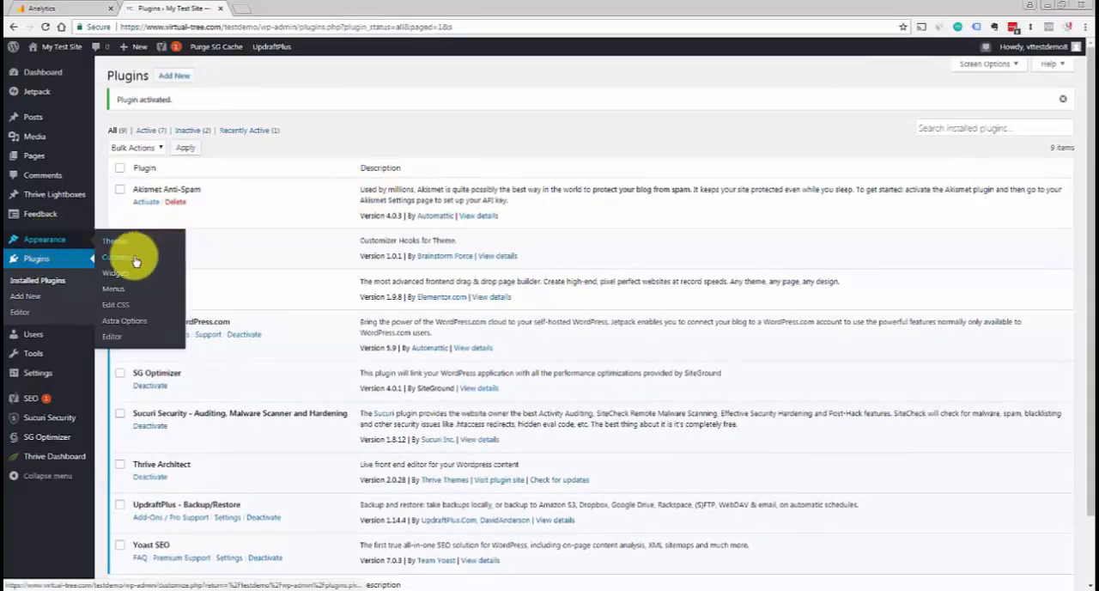
pyautogui.click(127, 258)
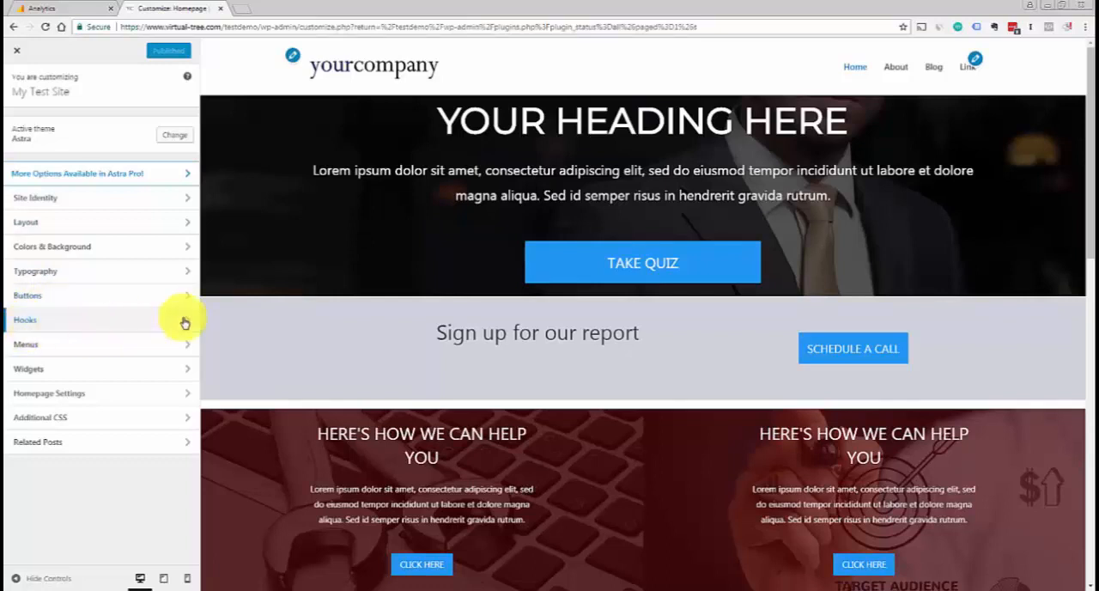
pyautogui.click(25, 325)
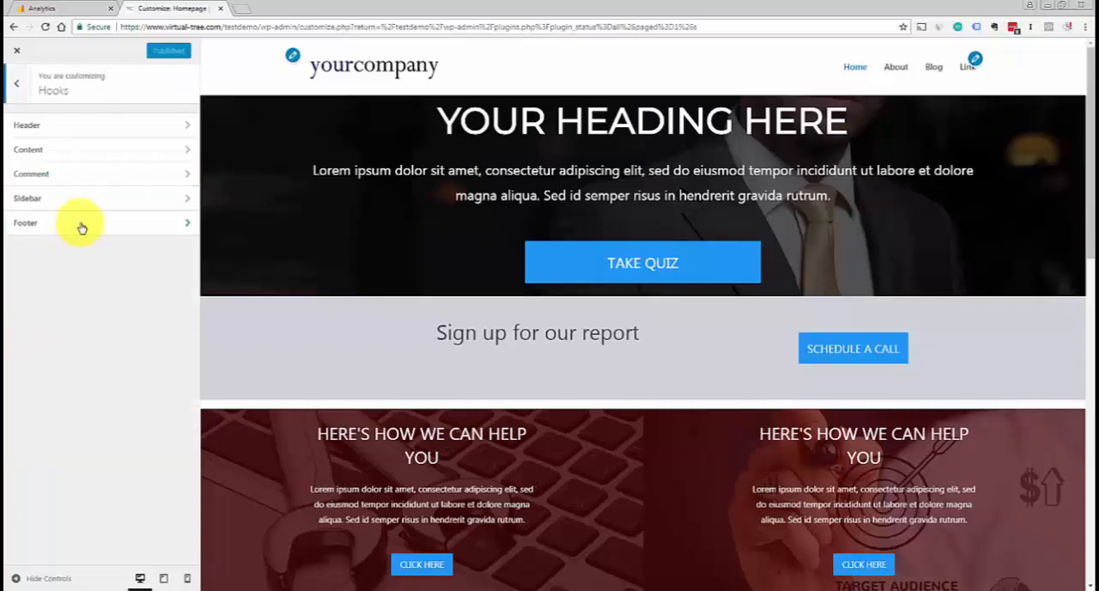
pyautogui.click(24, 127)
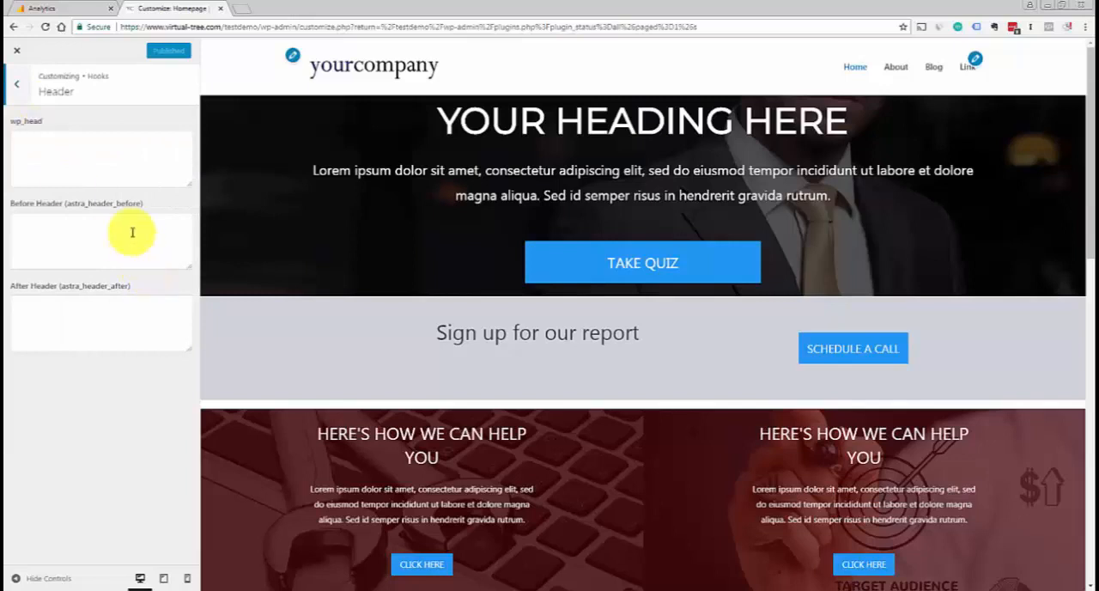
pyautogui.click(54, 147)
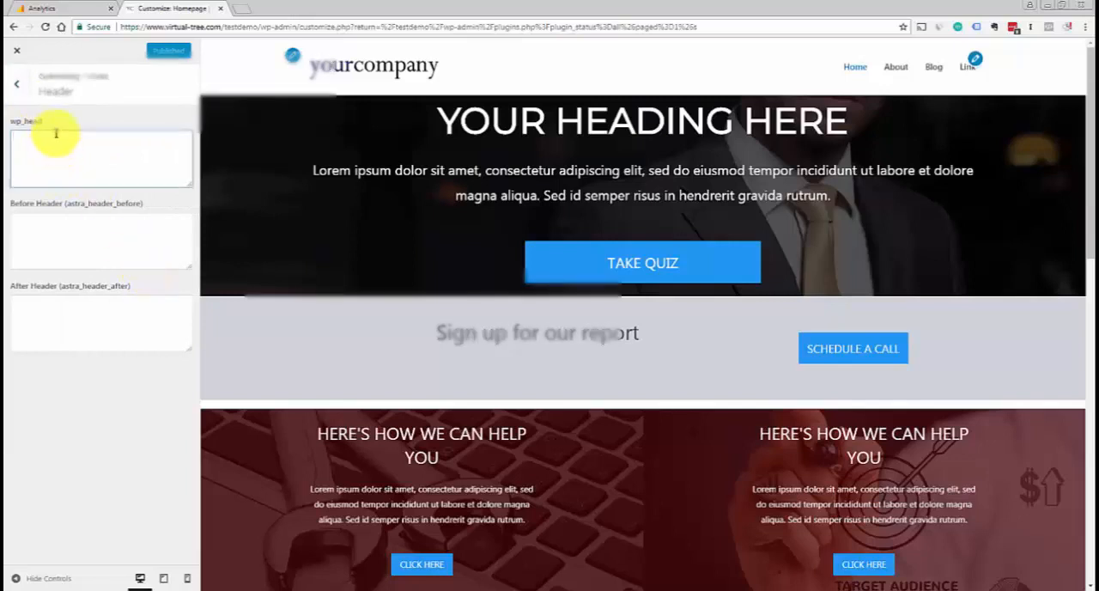
# Paste the Global Site Tag code copied from Google Analytics into the wp_head hook and publish the customization
pyautogui.click(51, 15)
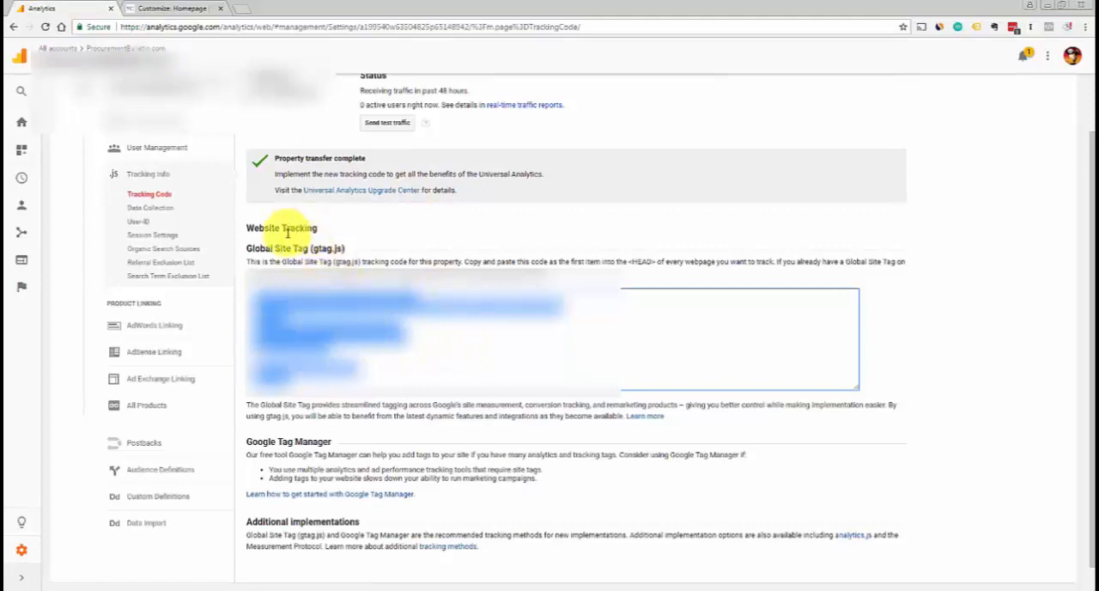
pyautogui.click(142, 9)
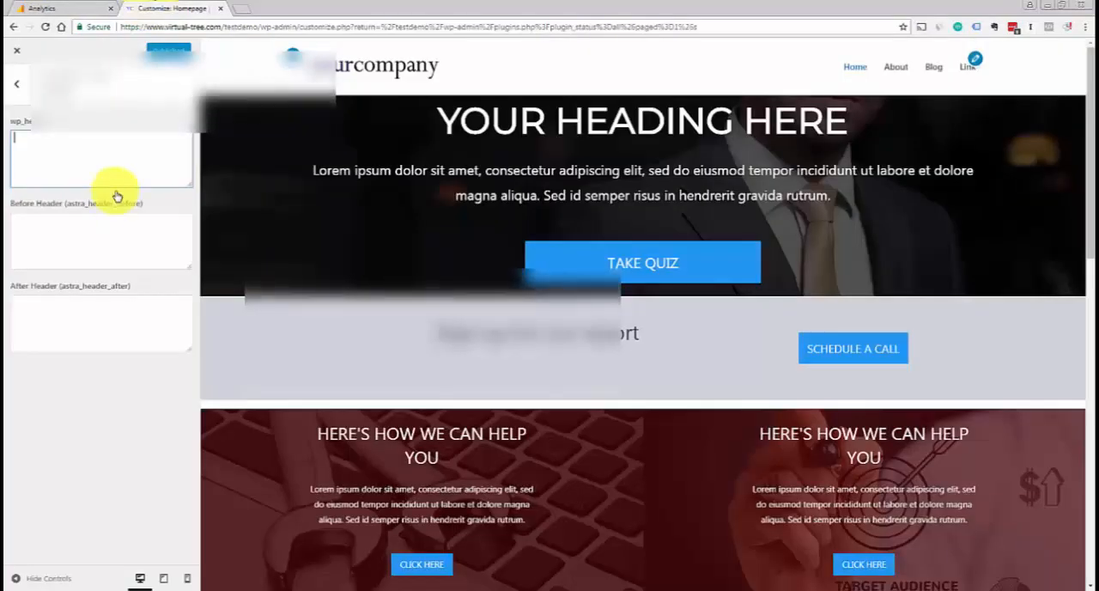
pyautogui.rightClick(30, 138)
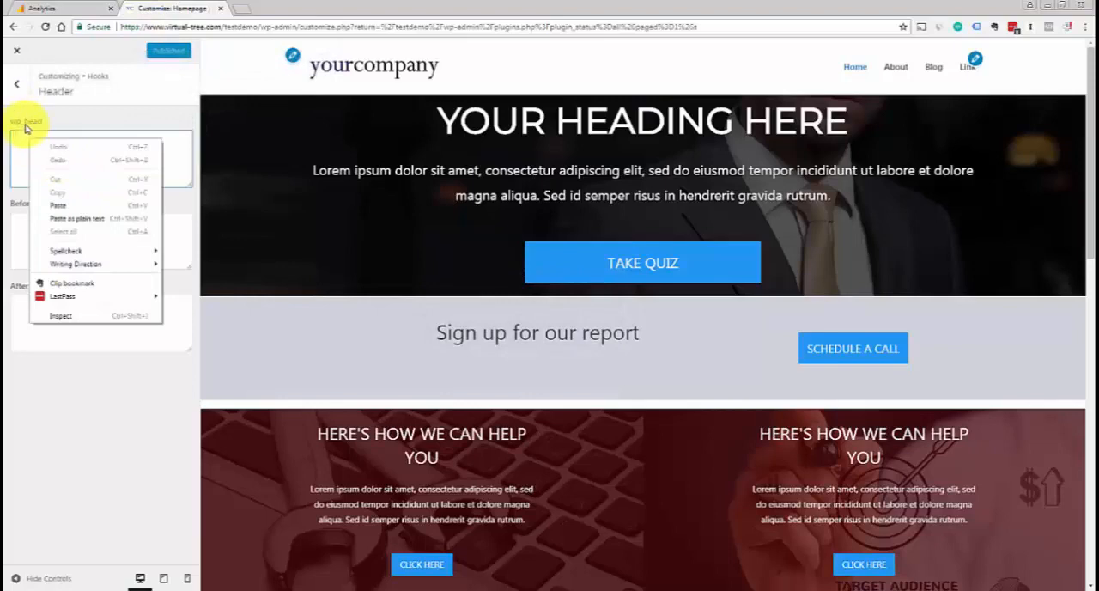
pyautogui.click(79, 206)
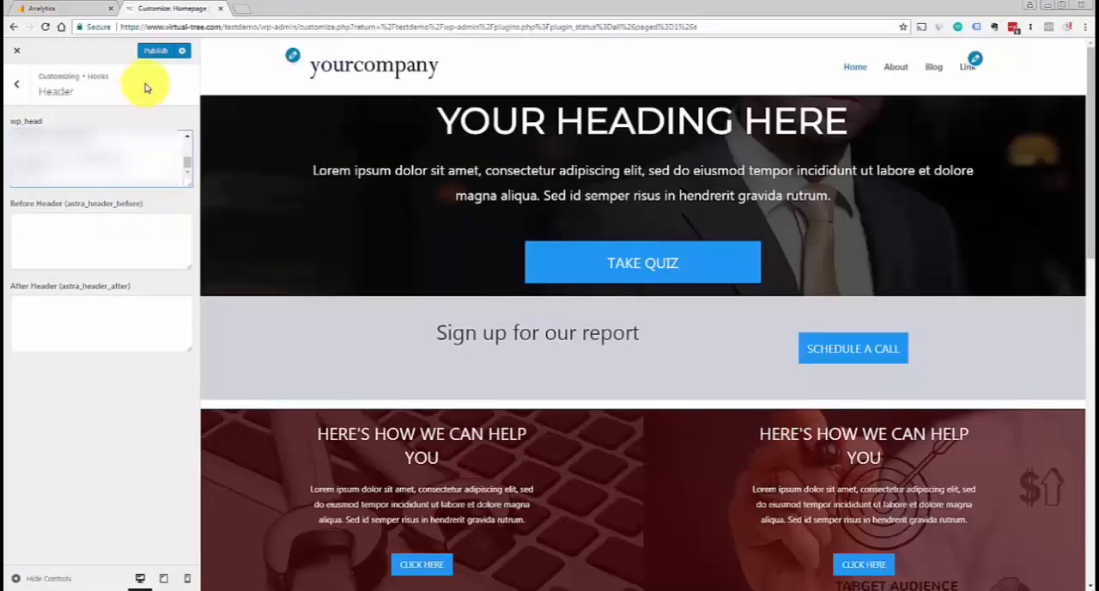
pyautogui.click(153, 53)
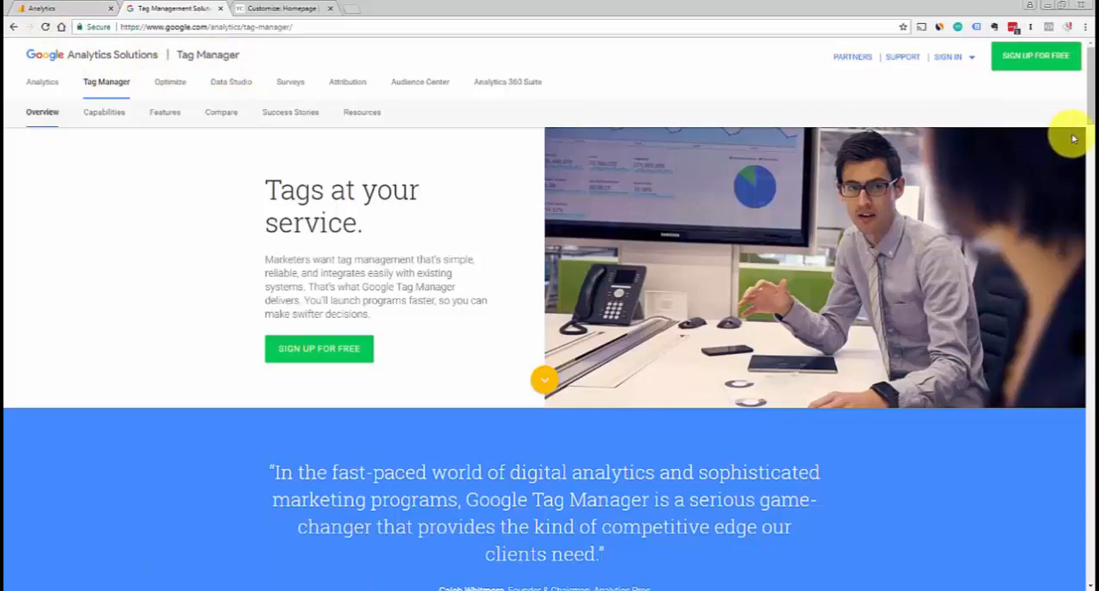
# Create a Web container named My Test Site under the existing Vpo account in Google Tag Manager
pyautogui.moveTo(1088, 112)
pyautogui.mouseDown()
pyautogui.moveTo(1088, 135)
pyautogui.moveTo(1088, 103)
pyautogui.mouseUp()
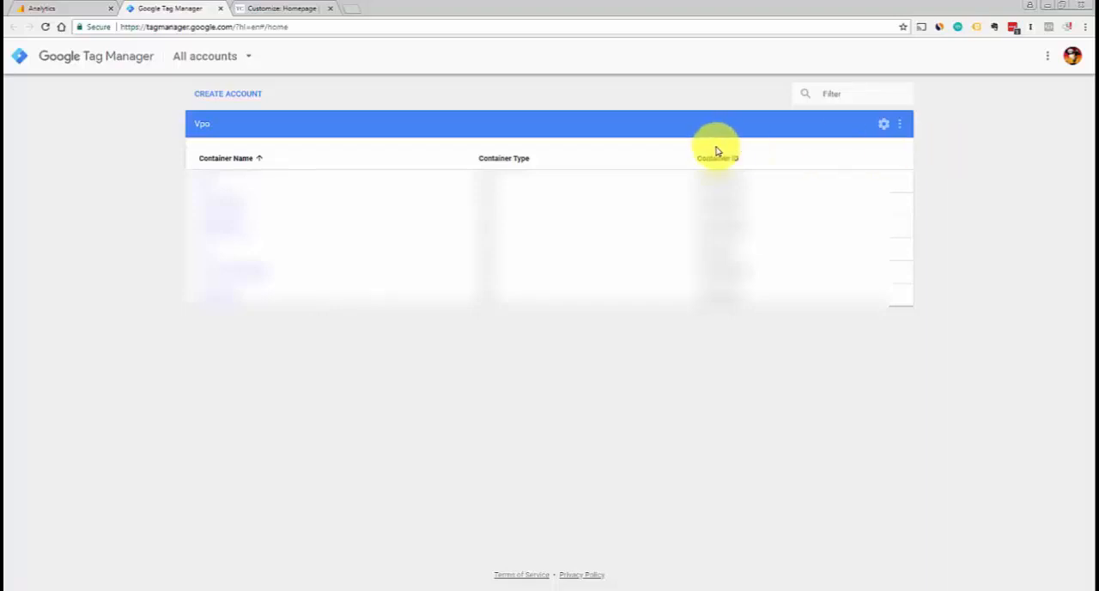
pyautogui.click(900, 126)
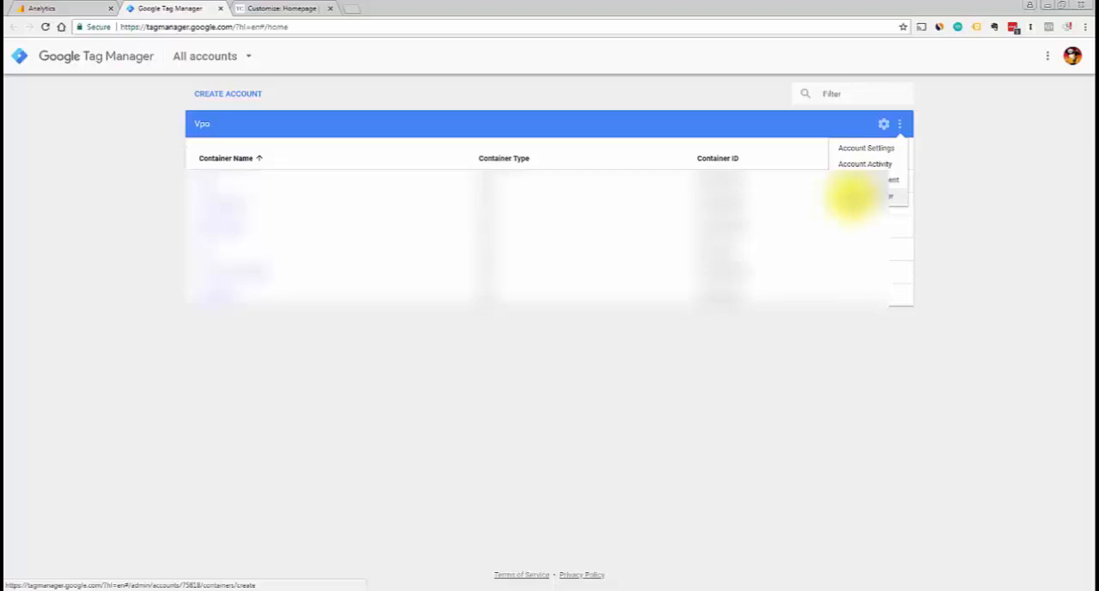
pyautogui.click(850, 196)
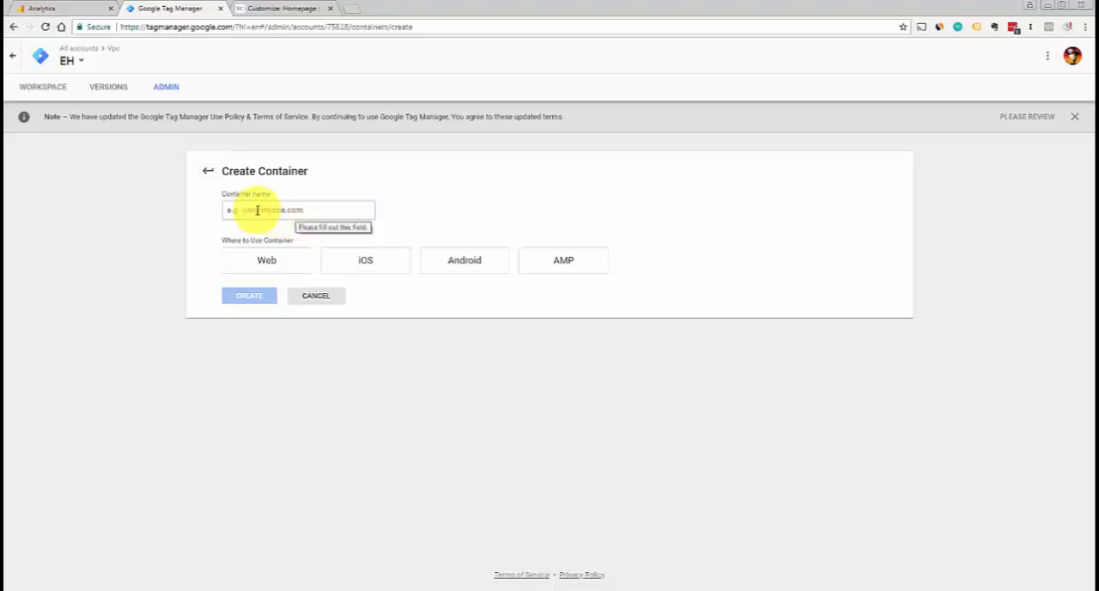
pyautogui.click(288, 210)
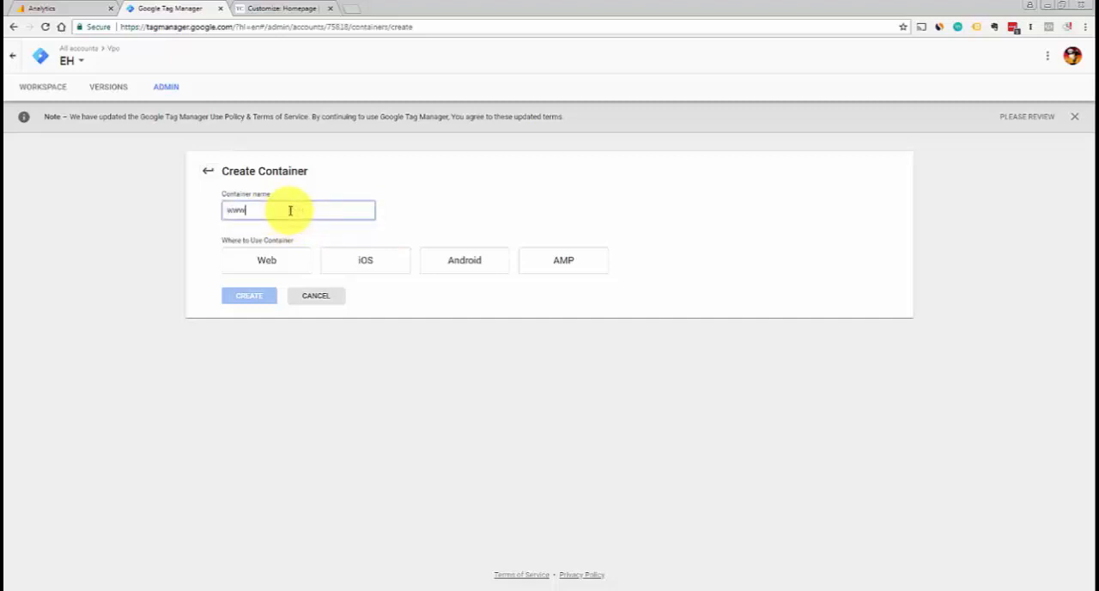
pyautogui.write('w')
pyautogui.press('BackSpace')
pyautogui.write('My Test Site')
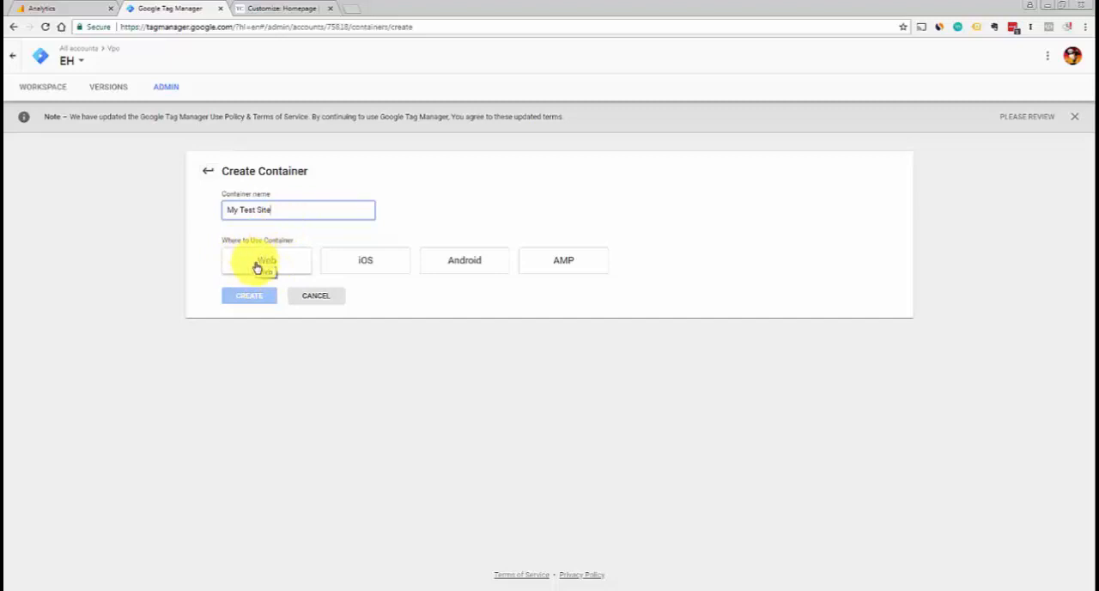
pyautogui.click(264, 265)
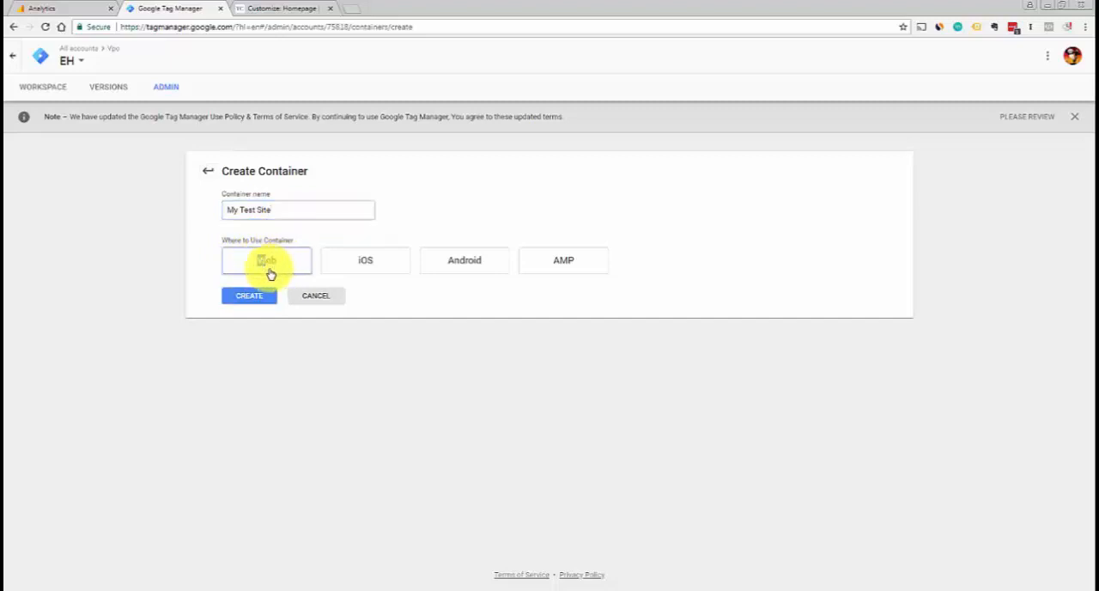
pyautogui.click(246, 297)
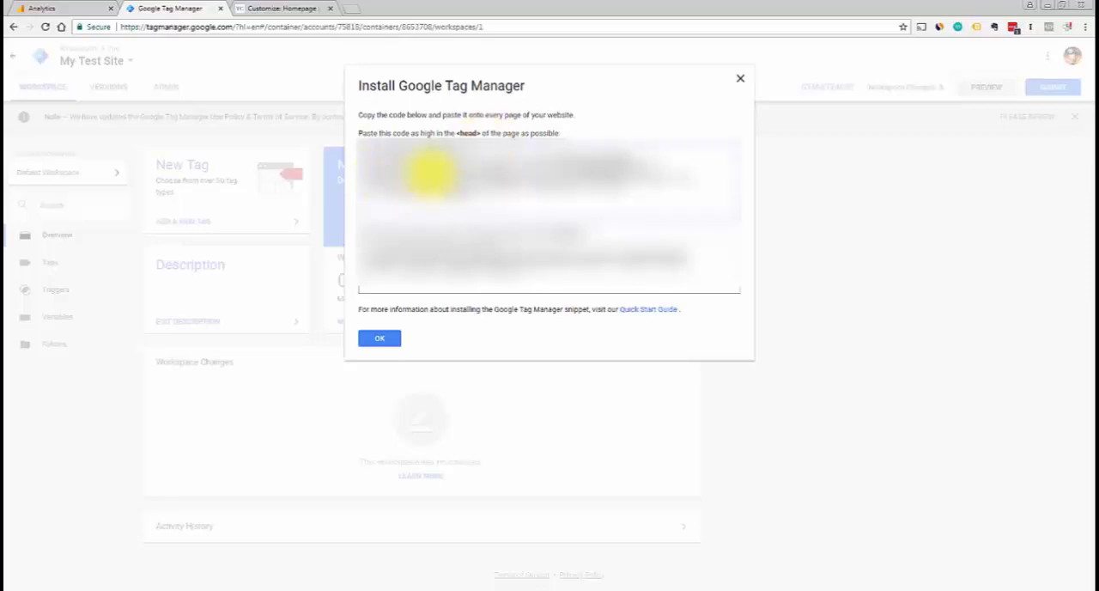
# Copy the Tag Manager head snippet and switch to the WordPress customizer's Header hooks settings
pyautogui.click(431, 171)
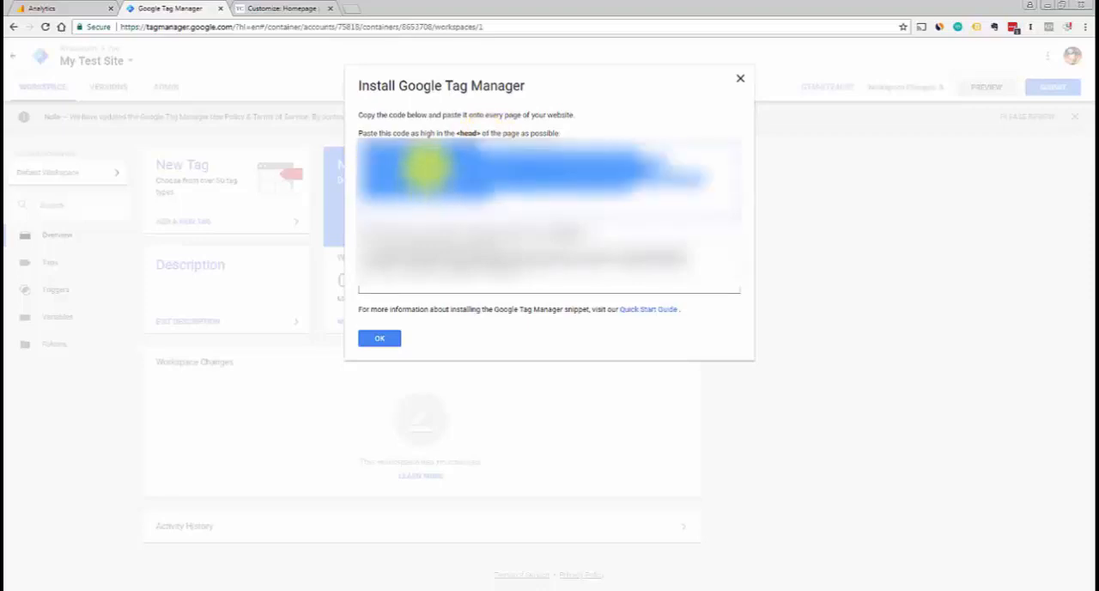
pyautogui.click(264, 12)
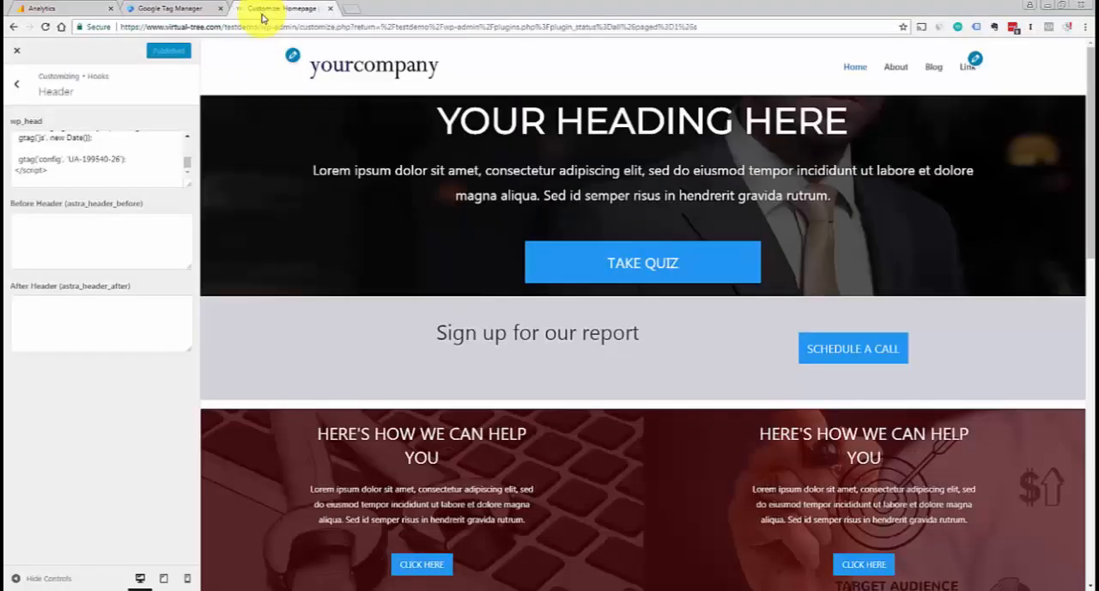
pyautogui.click(17, 84)
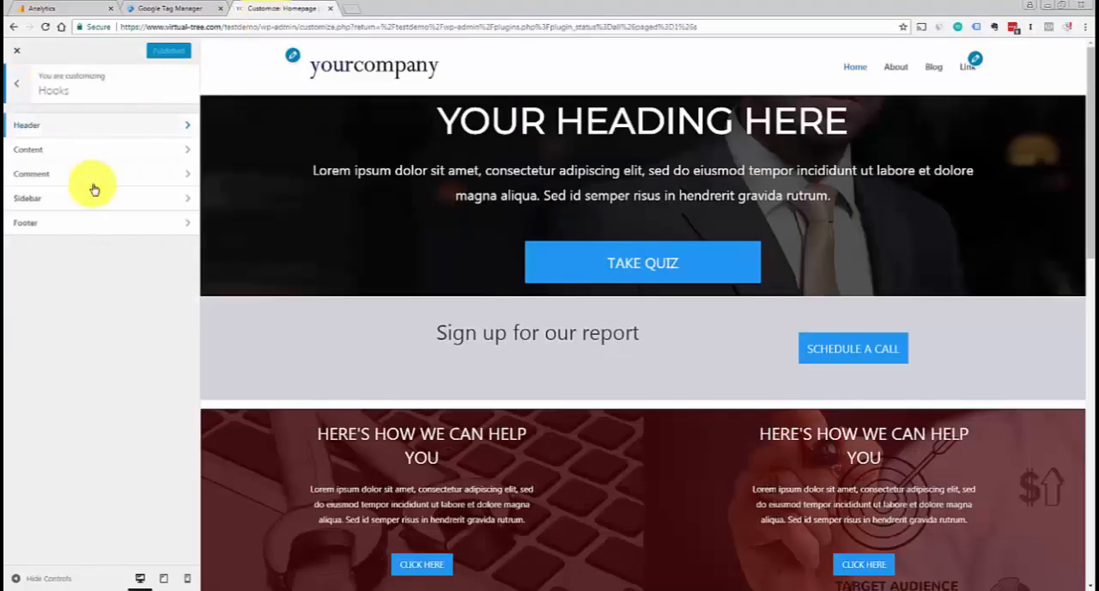
pyautogui.click(29, 127)
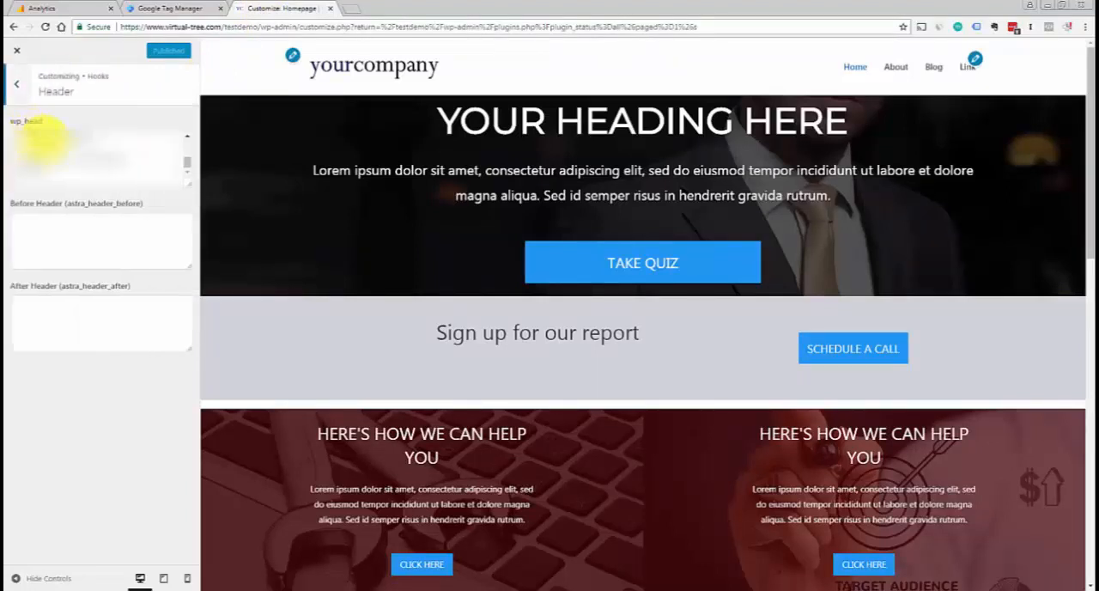
# Replace all of the wp_head hook's code with the copied Tag Manager head snippet and return to the Hooks overview
pyautogui.moveTo(190, 164); pyautogui.dragTo(189, 150)
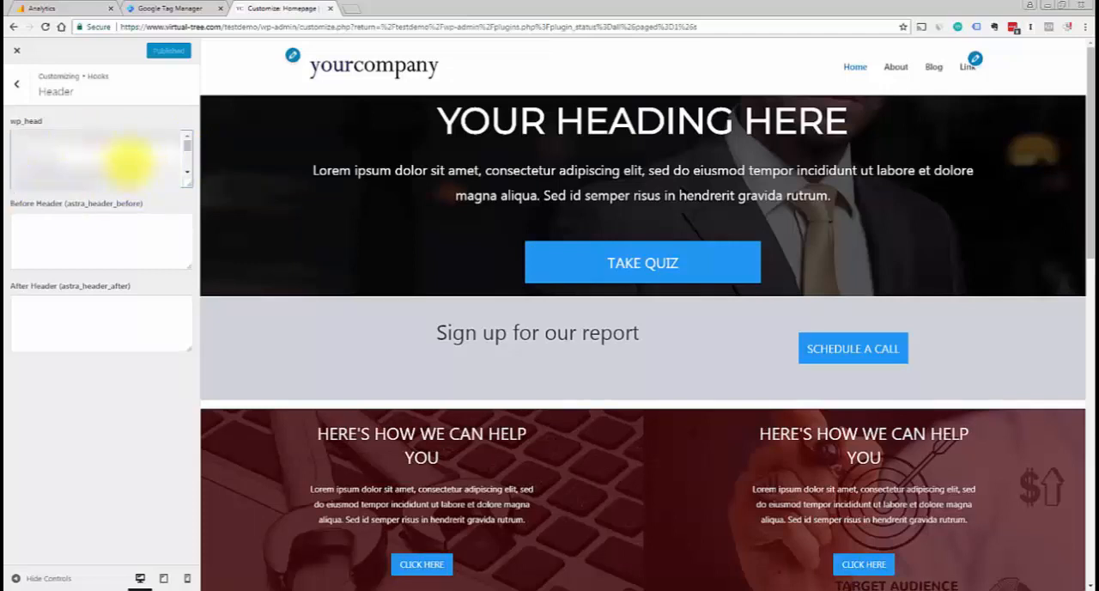
pyautogui.hotkey('ctrl', 'a')
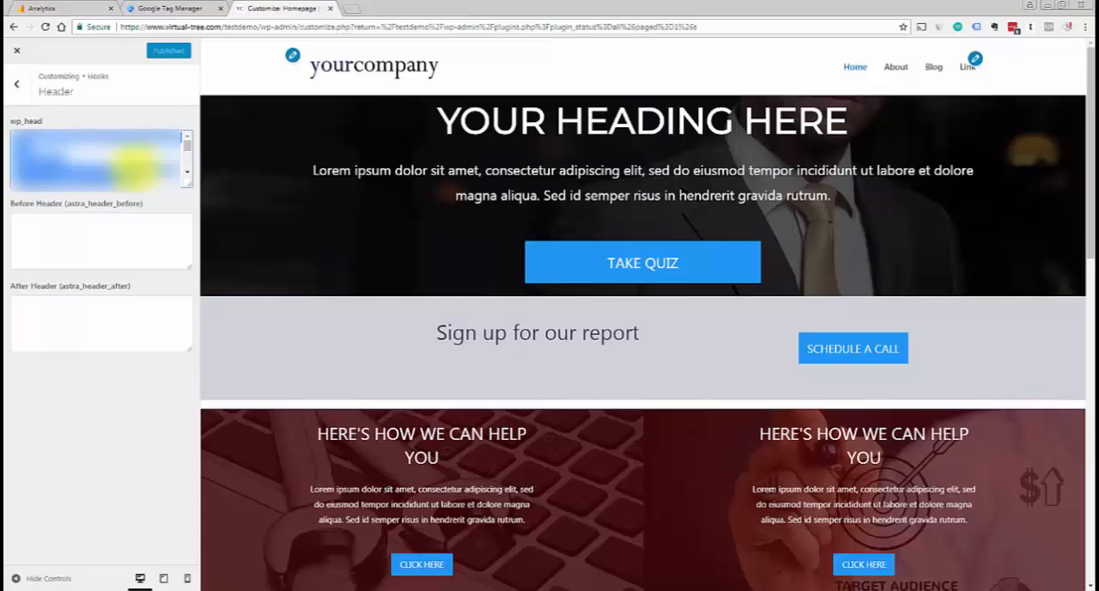
pyautogui.press('BackSpace')
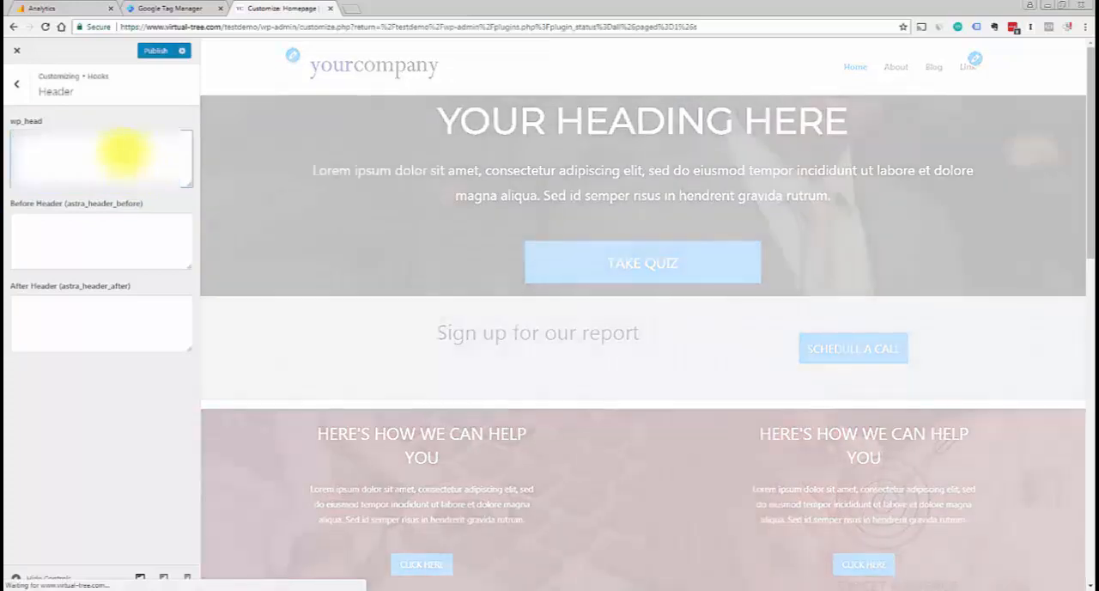
pyautogui.hotkey('ctrl', 'v')
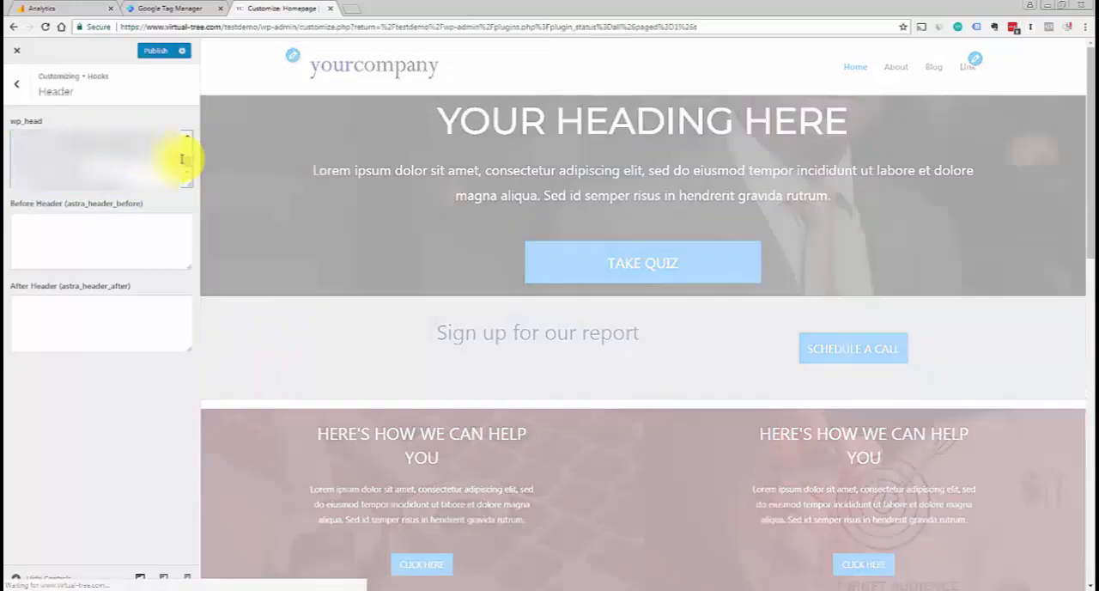
pyautogui.moveTo(33, 178); pyautogui.dragTo(126, 179)
pyautogui.moveTo(187, 165); pyautogui.dragTo(190, 142)
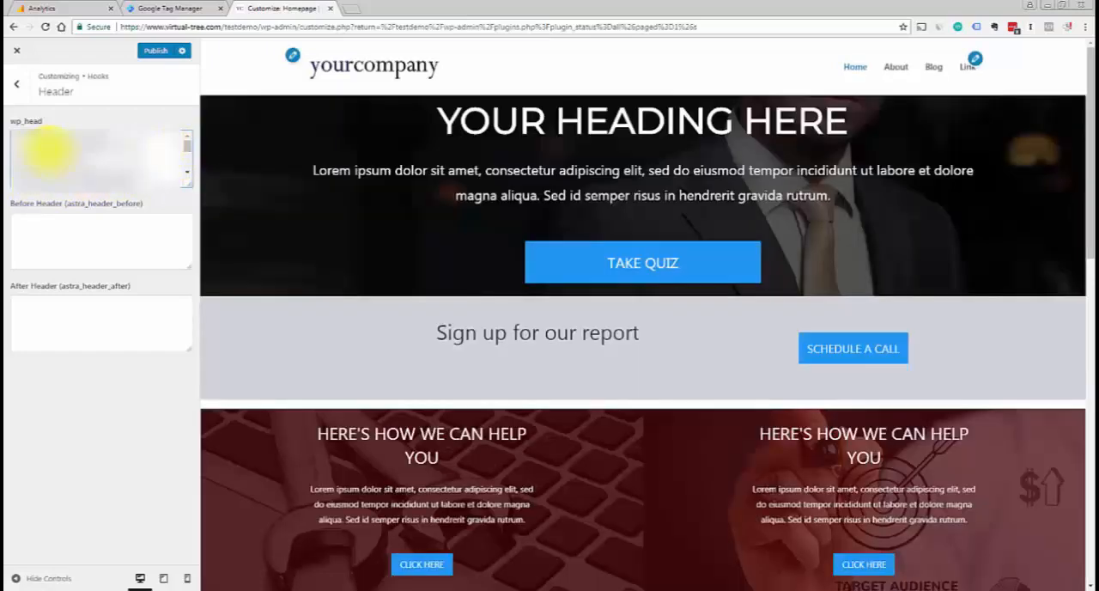
pyautogui.click(17, 86)
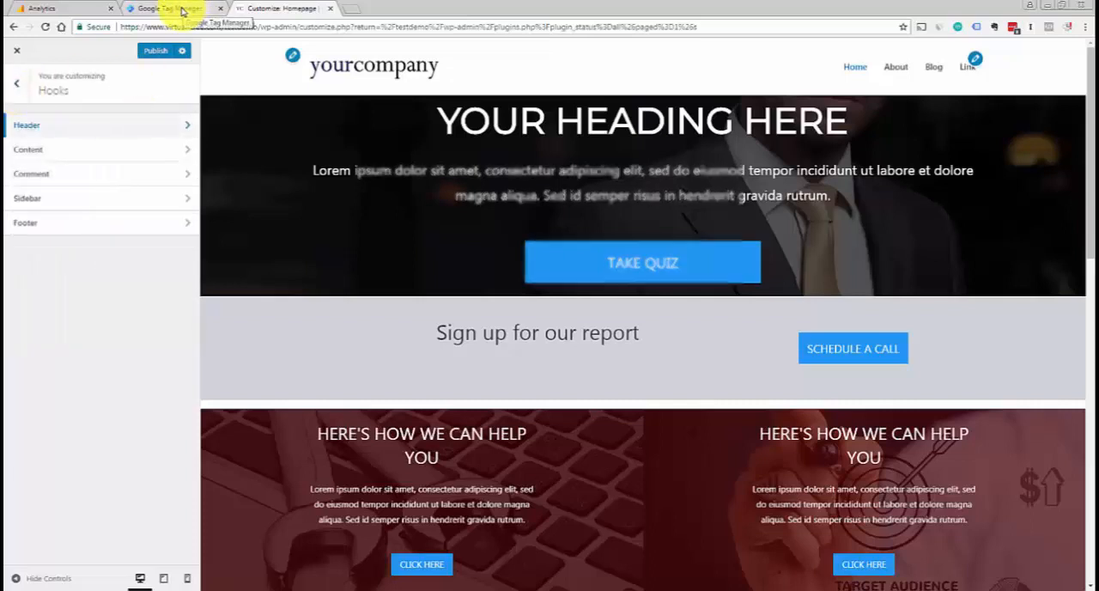
# Switch back to Google Tag Manager and copy the second snippet from the installation instructions
pyautogui.click(182, 10)
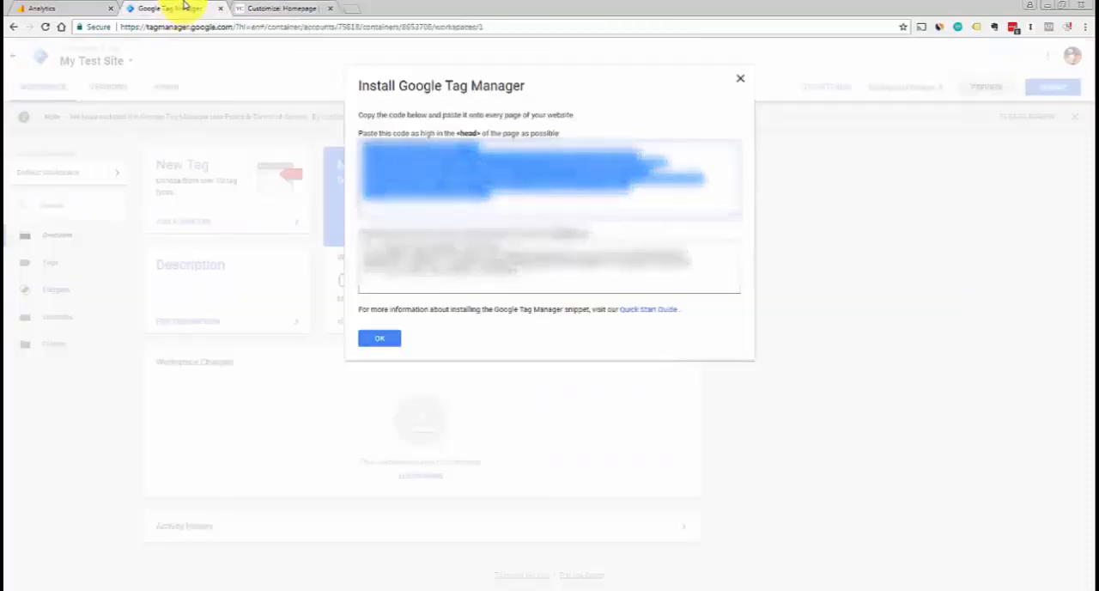
pyautogui.click(550, 93)
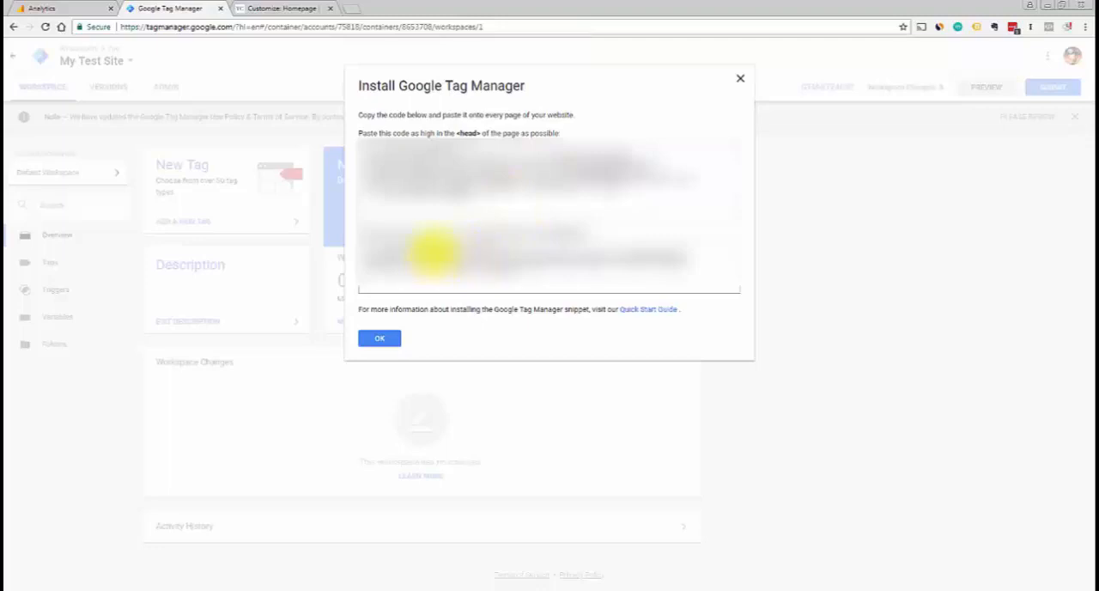
pyautogui.click(398, 253)
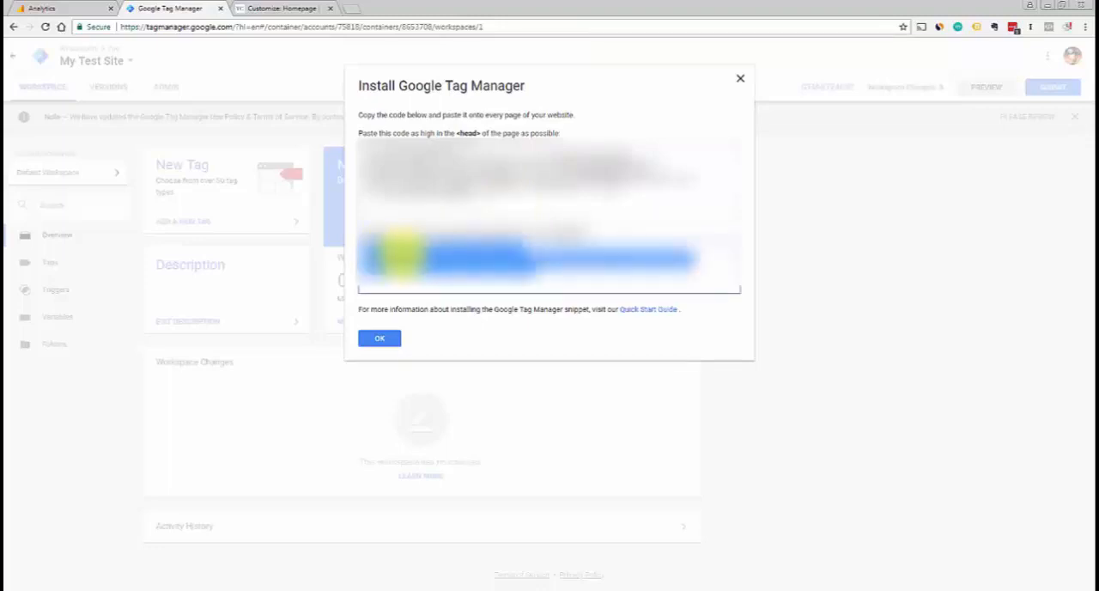
pyautogui.rightClick(402, 258)
pyautogui.click(420, 287)
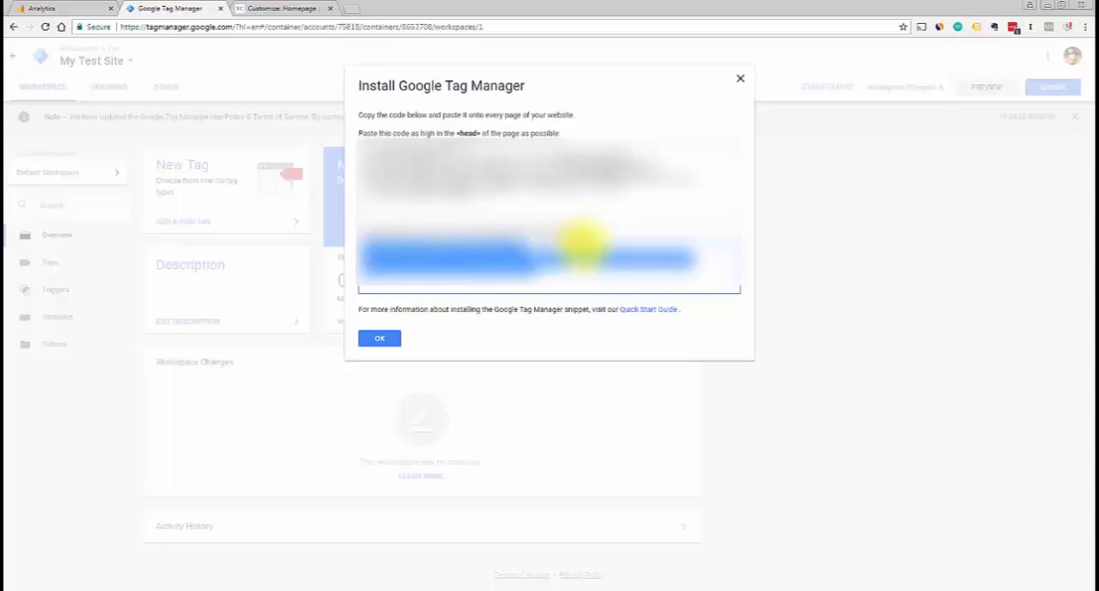
# Paste the second Tag Manager snippet into the After Header (astra_header_after) hook in the WordPress customizer and publish the changes
pyautogui.click(262, 8)
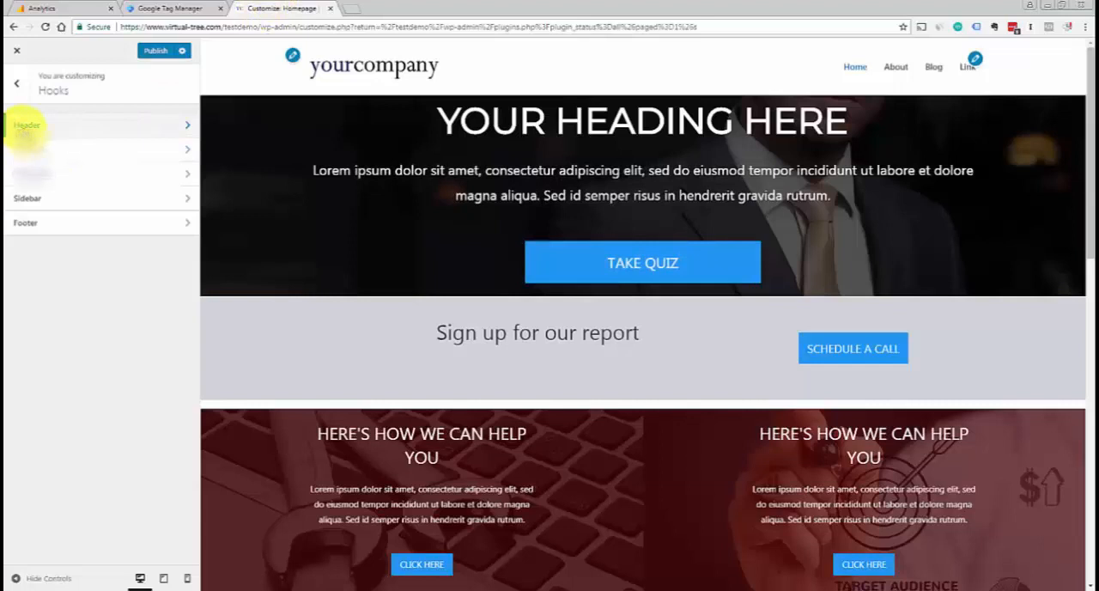
pyautogui.click(26, 125)
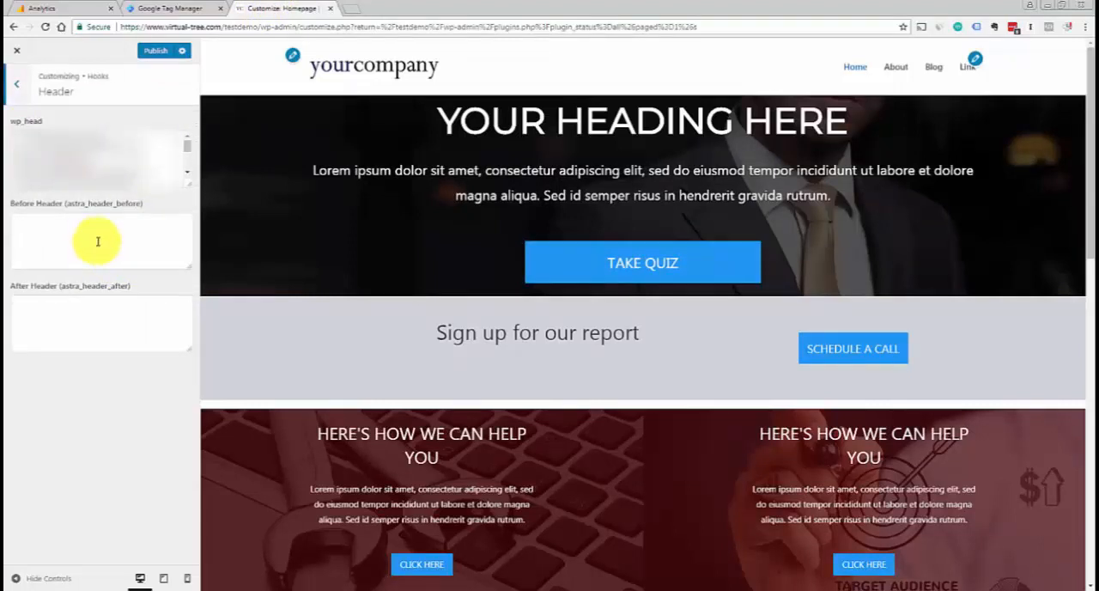
pyautogui.click(100, 308)
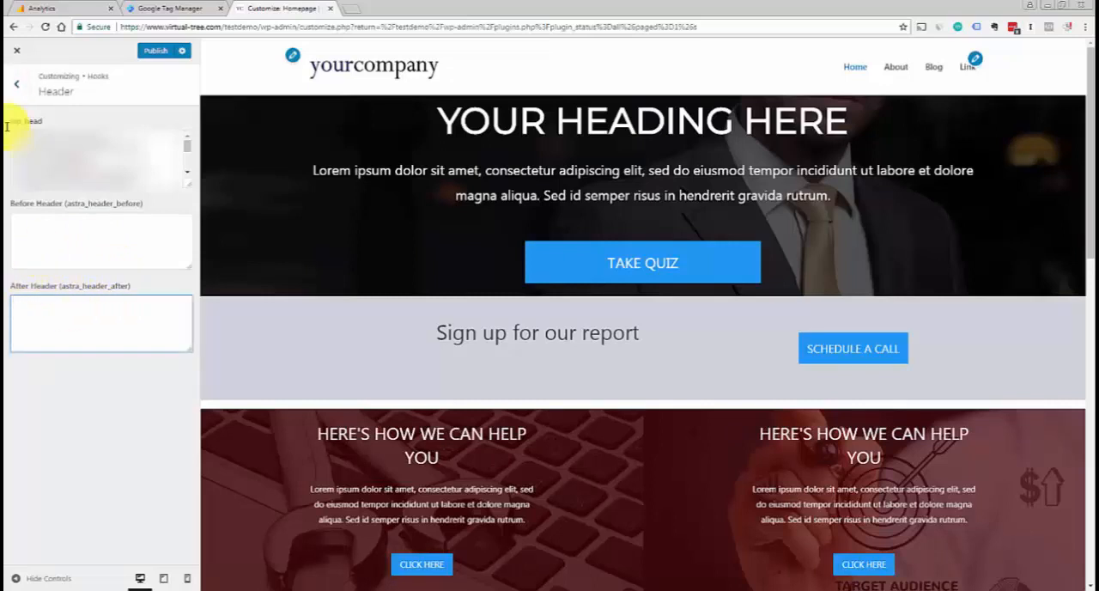
pyautogui.click(17, 83)
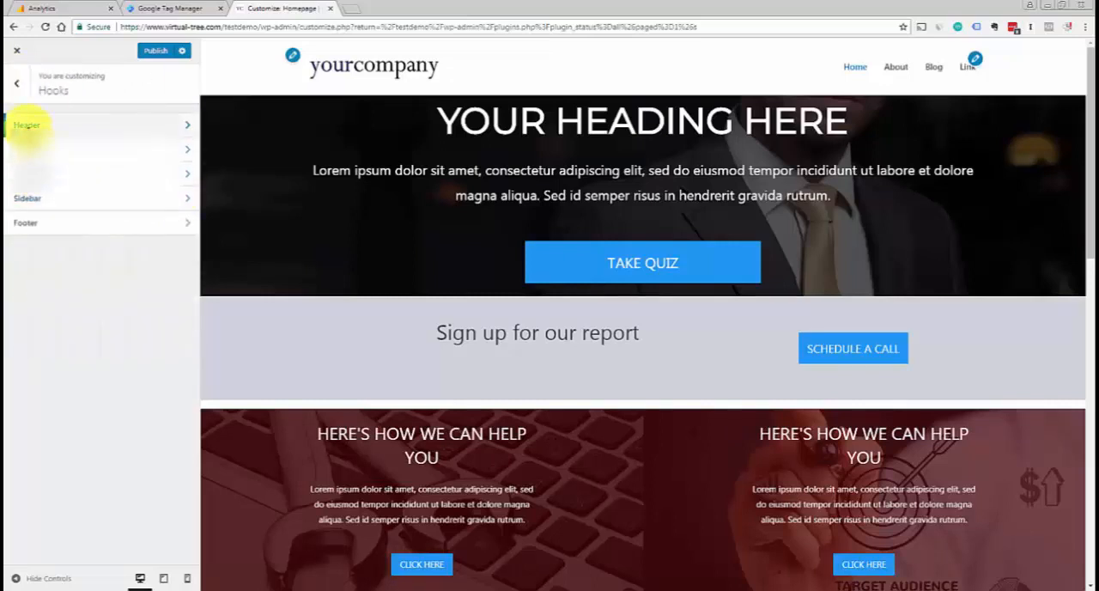
pyautogui.click(27, 126)
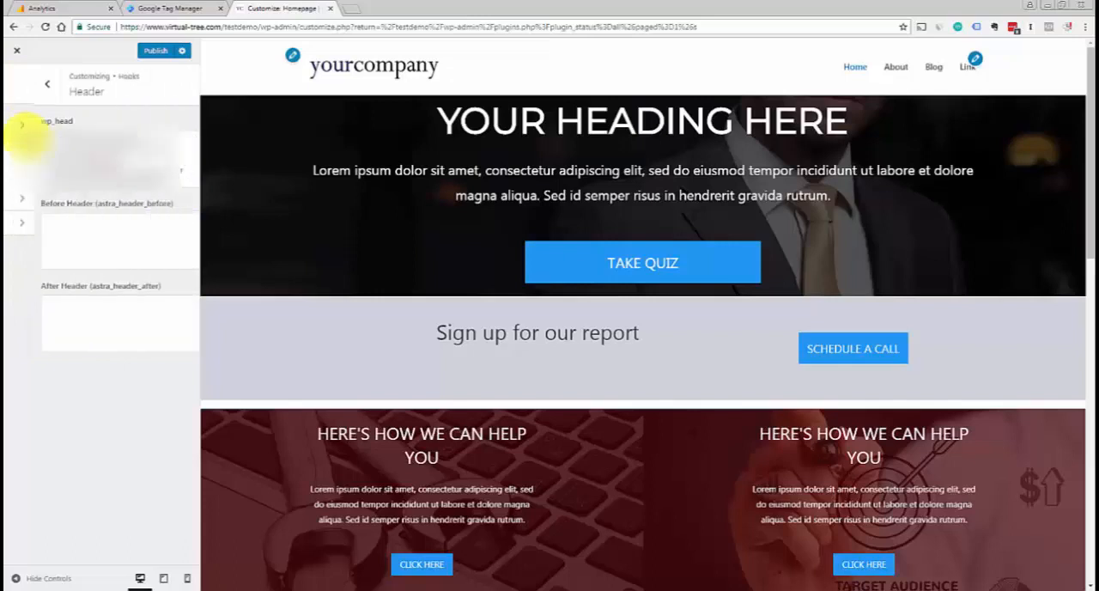
pyautogui.click(33, 312)
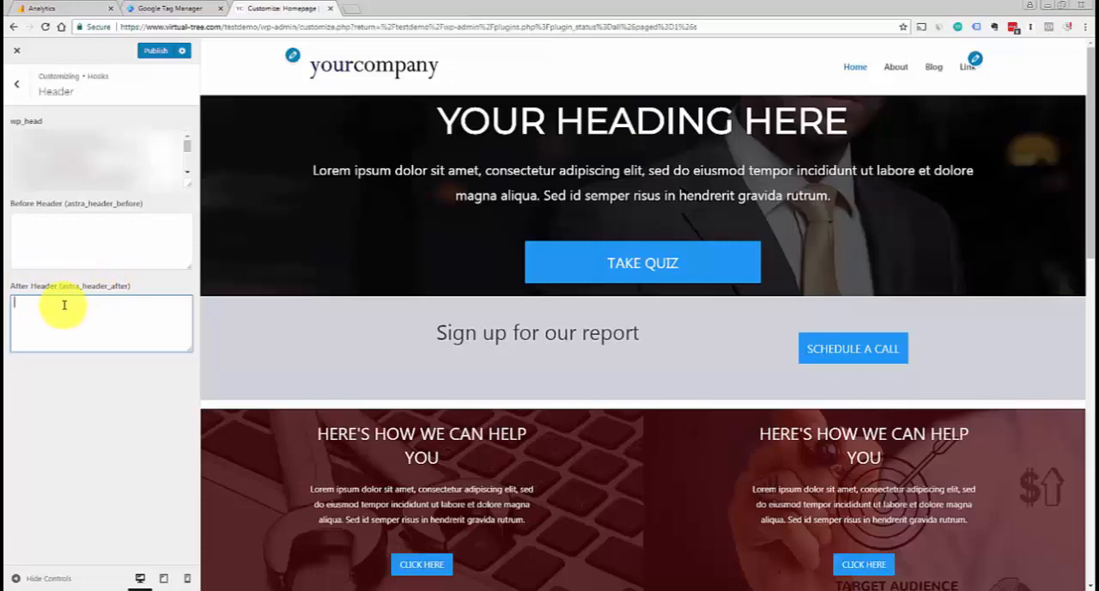
pyautogui.rightClick(60, 302)
pyautogui.click(96, 371)
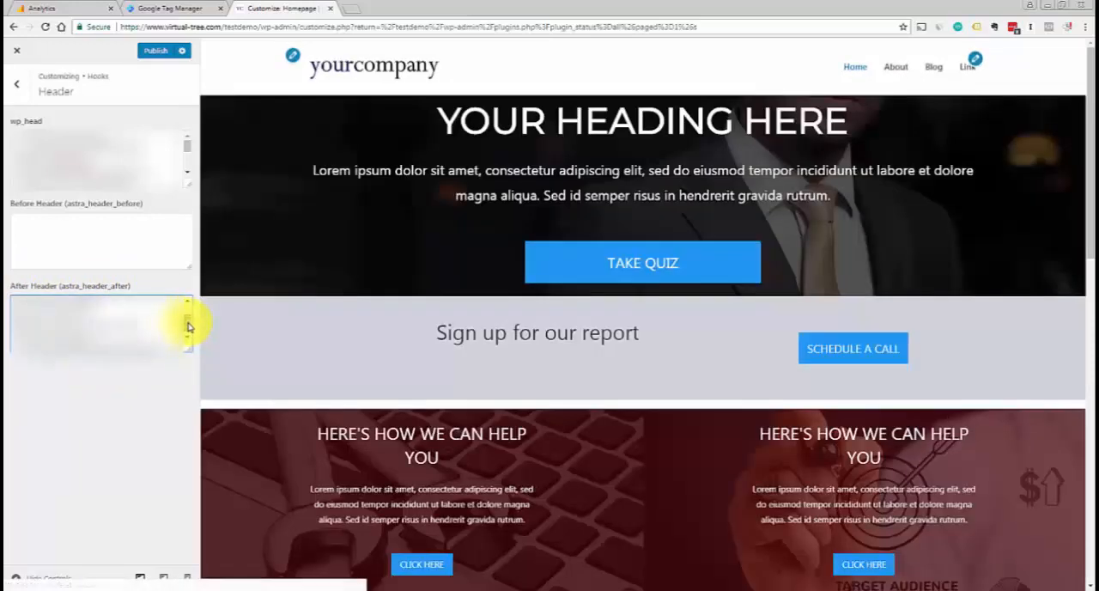
pyautogui.moveTo(189, 326); pyautogui.dragTo(189, 314)
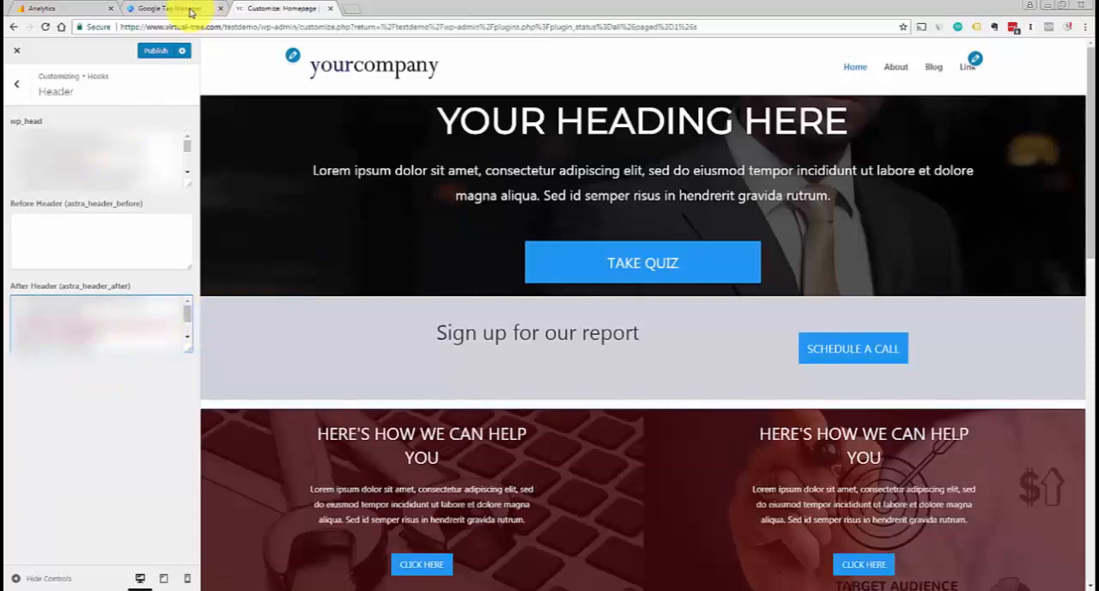
pyautogui.click(155, 51)
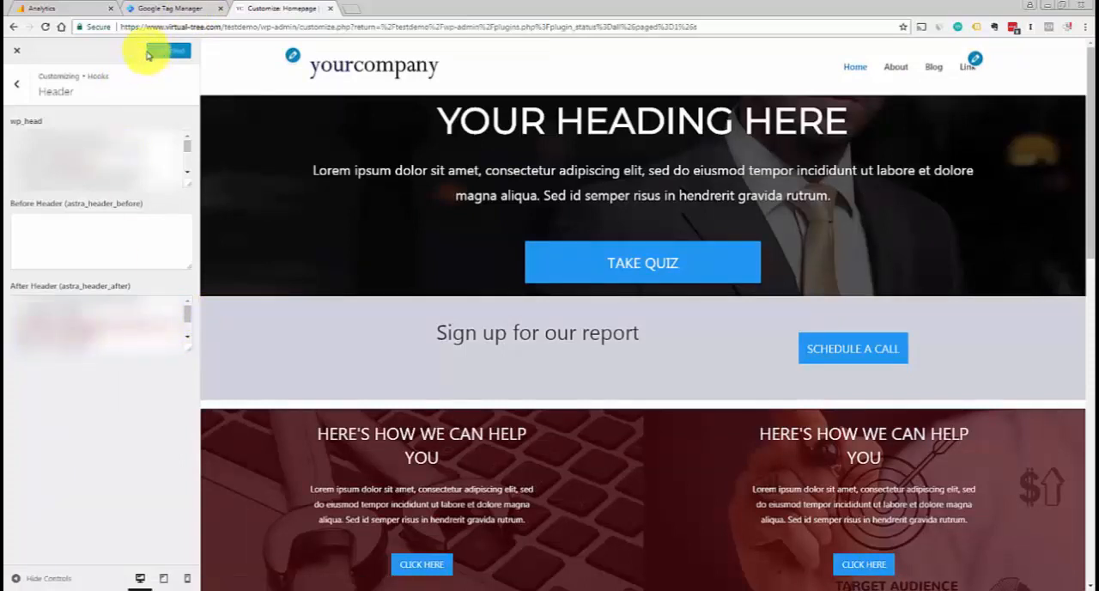
# Return to Google Tag Manager and close the Install Google Tag Manager instructions
pyautogui.click(168, 10)
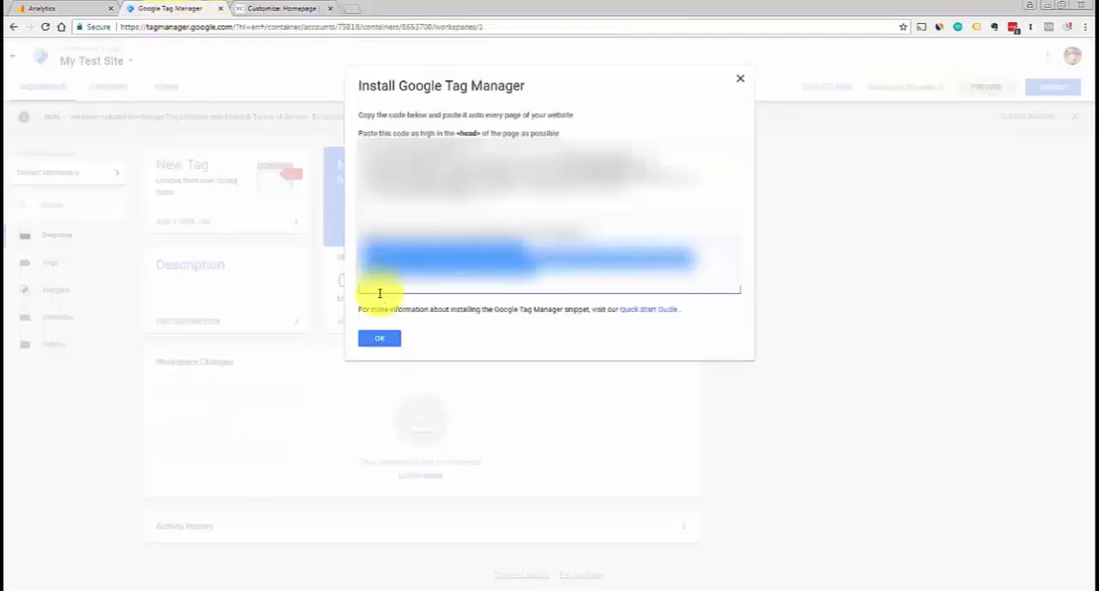
pyautogui.click(415, 332)
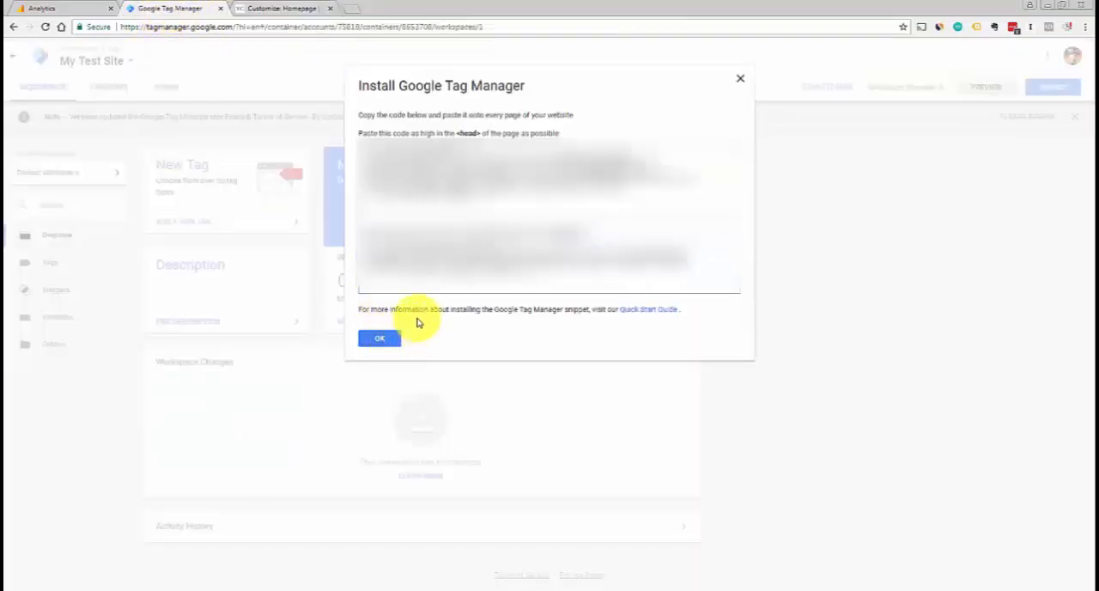
pyautogui.click(382, 343)
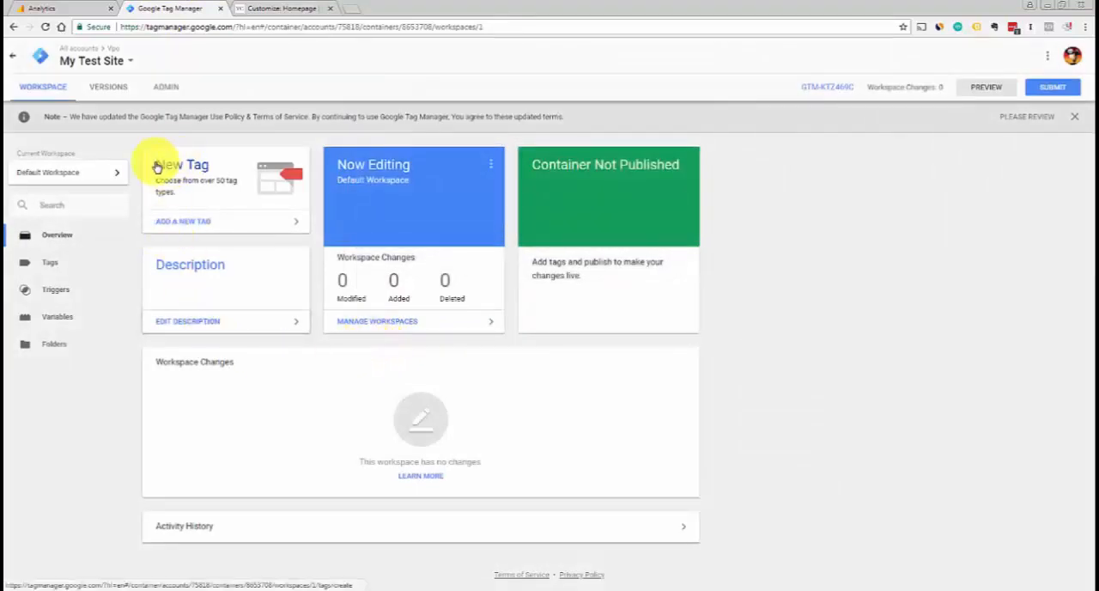
# Create a new tag named Google Analytics and set its tag type to Universal Analytics
pyautogui.click(183, 225)
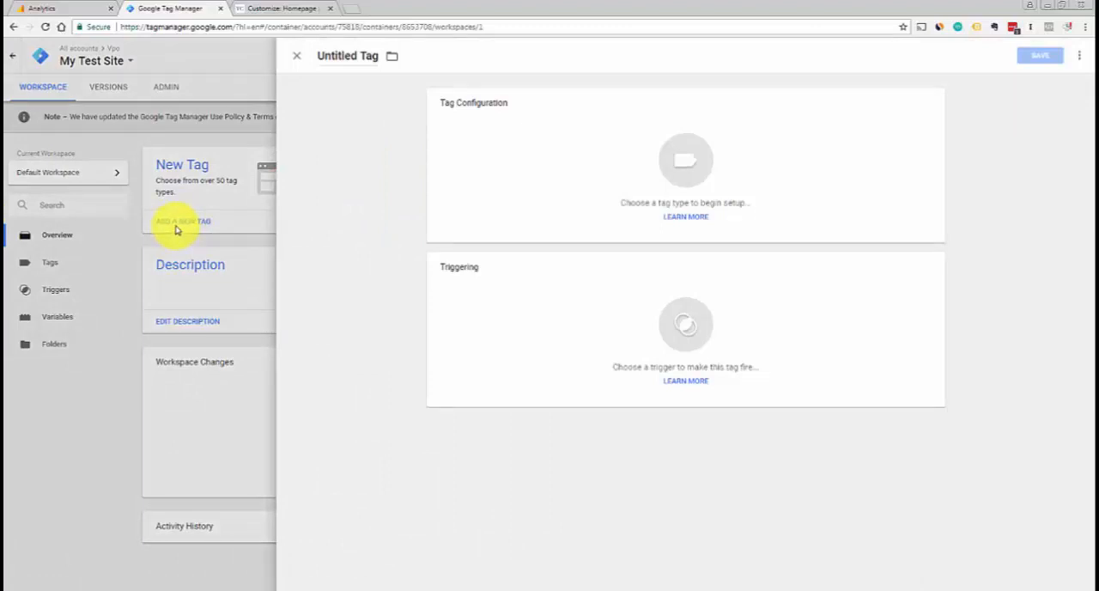
pyautogui.click(346, 56)
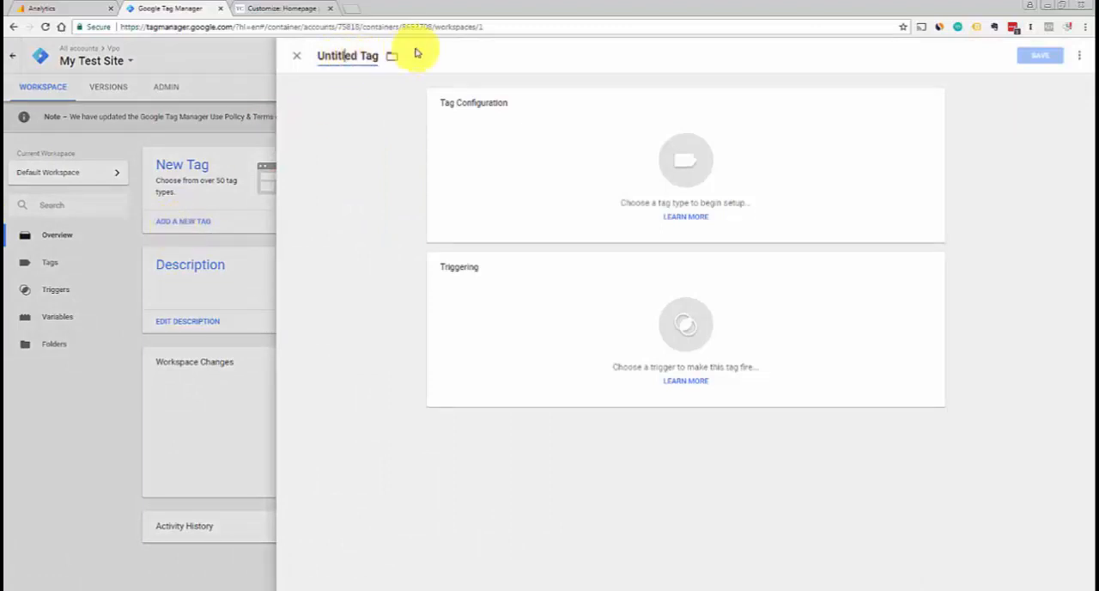
pyautogui.hotkey('ctrl', 'a')
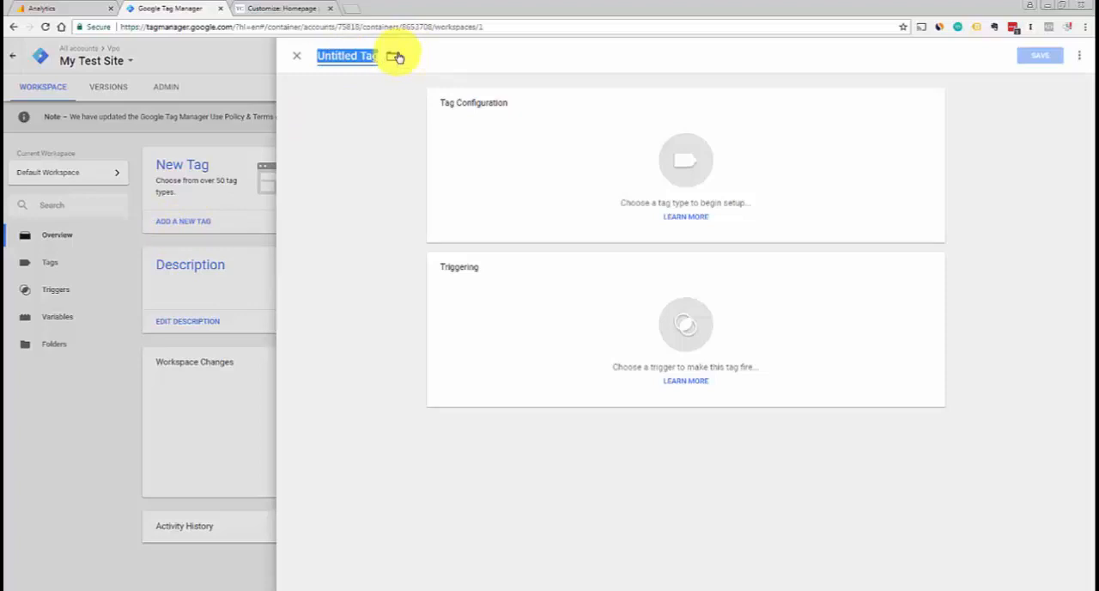
pyautogui.write('Google Analytics')
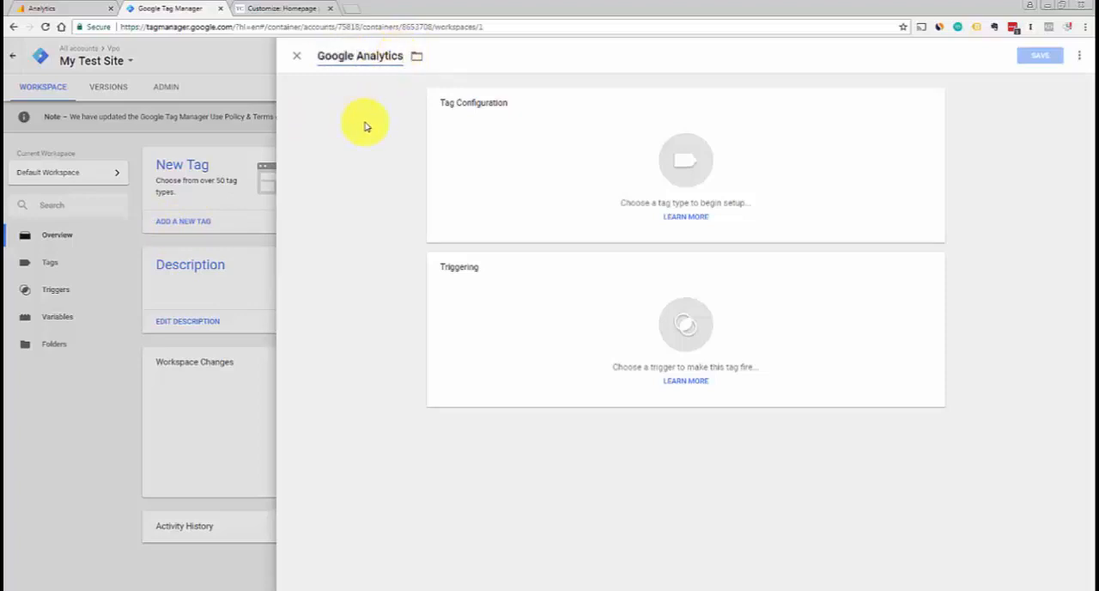
pyautogui.click(692, 162)
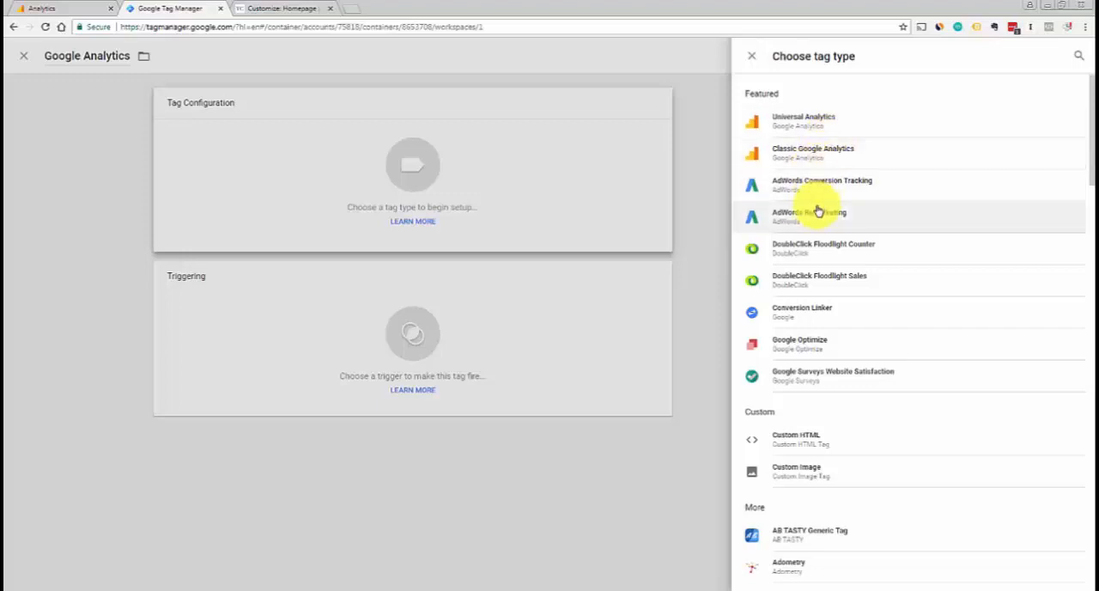
pyautogui.click(797, 128)
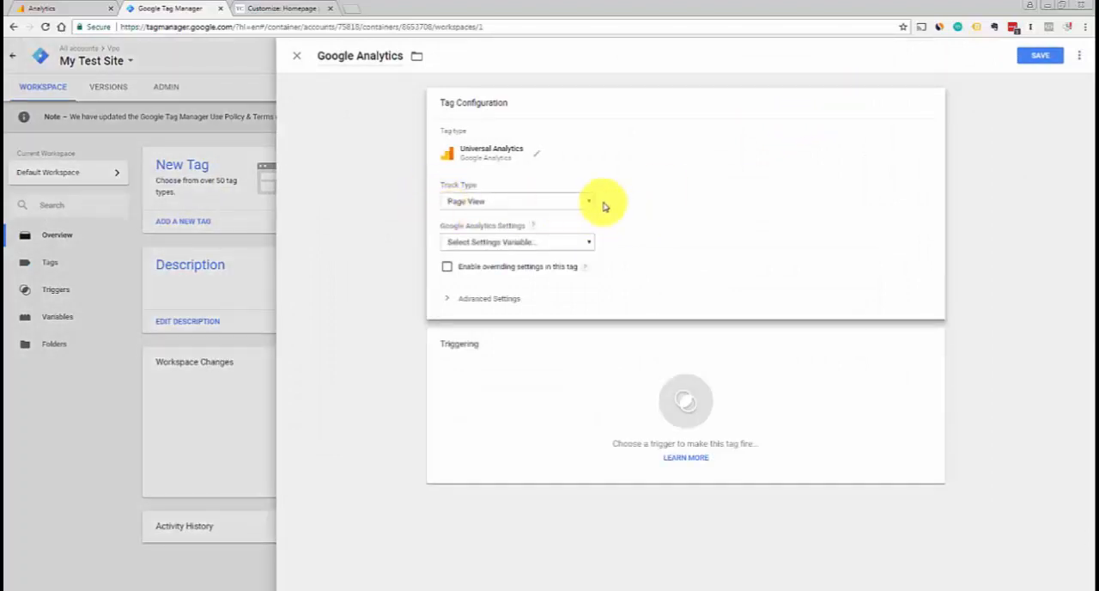
pyautogui.click(590, 245)
pyautogui.click(606, 235)
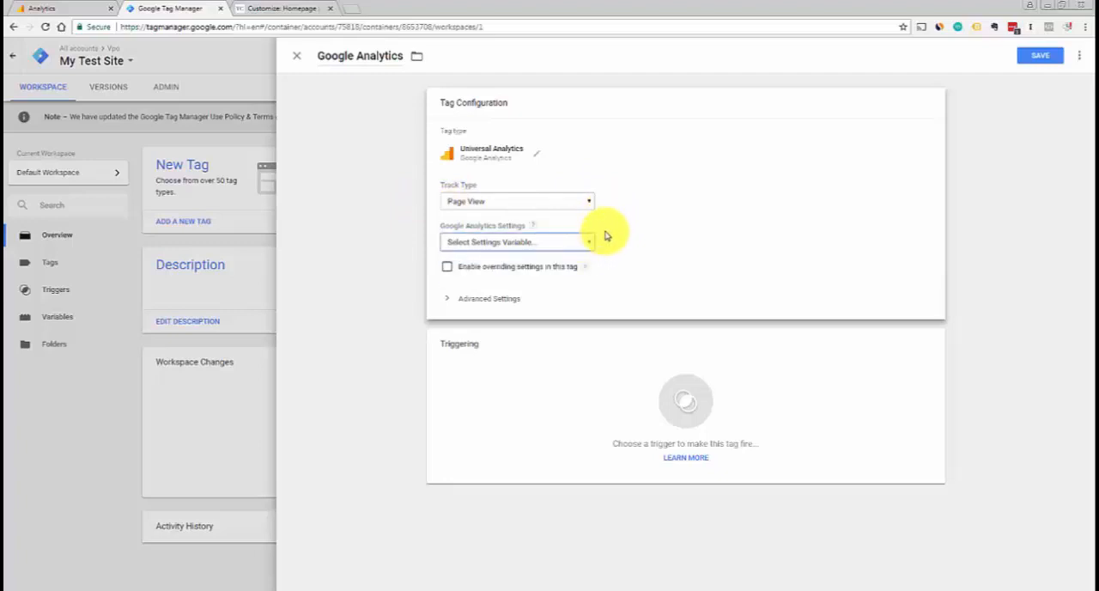
pyautogui.click(447, 302)
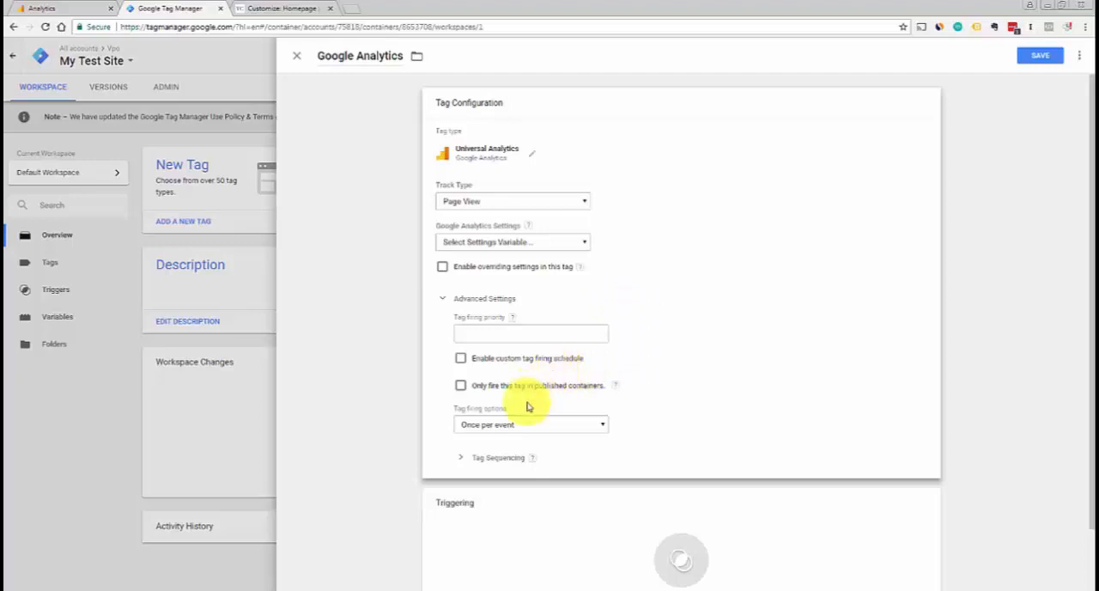
pyautogui.click(444, 302)
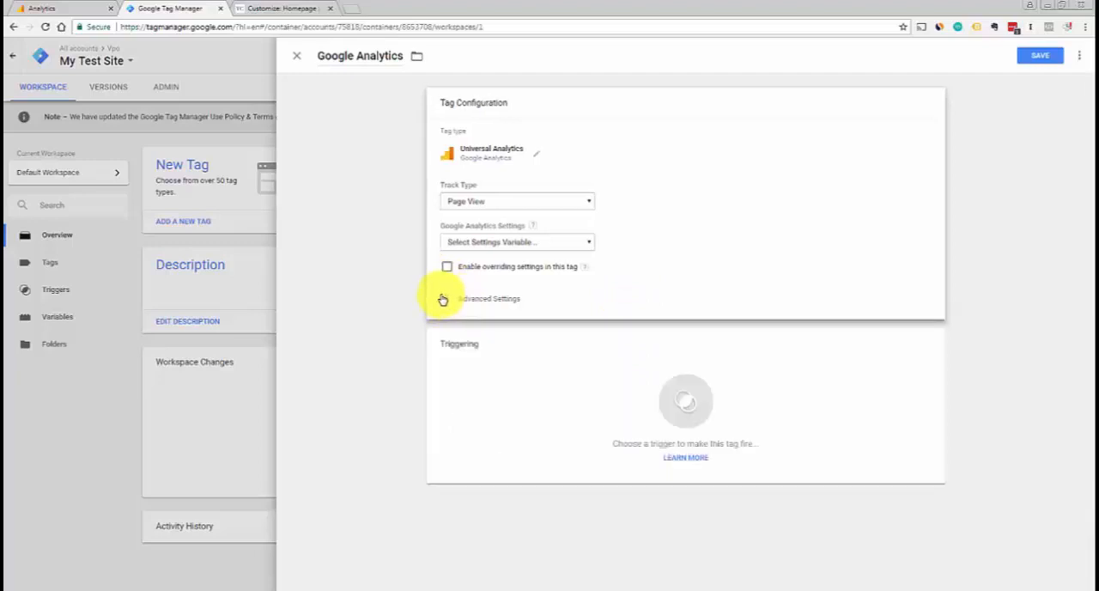
# Add the All Pages page view trigger to the Google Analytics tag and try to save the tag
pyautogui.click(687, 407)
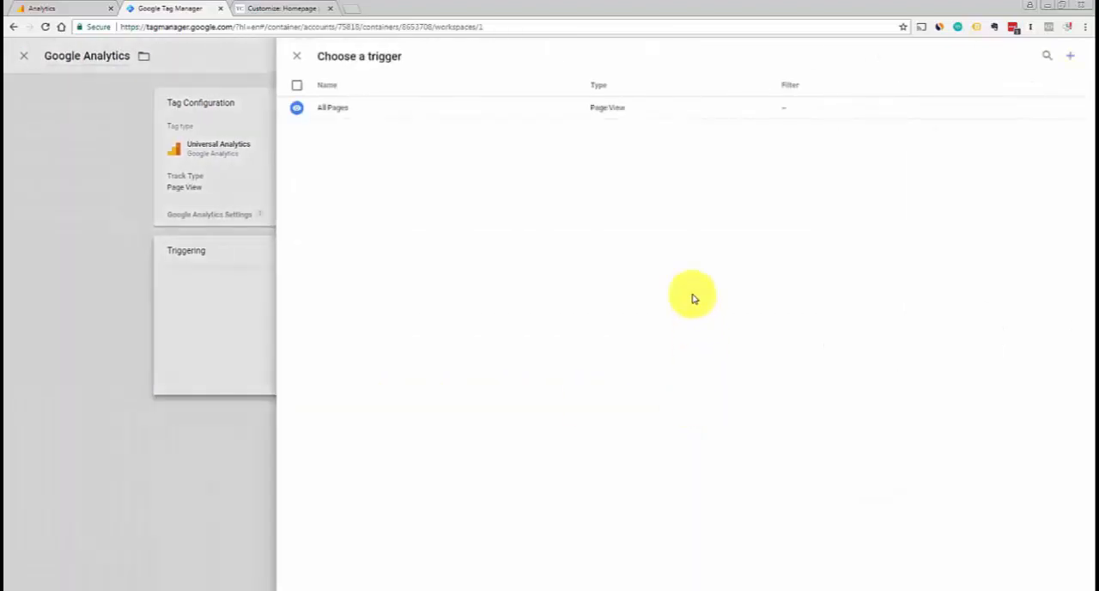
pyautogui.click(346, 116)
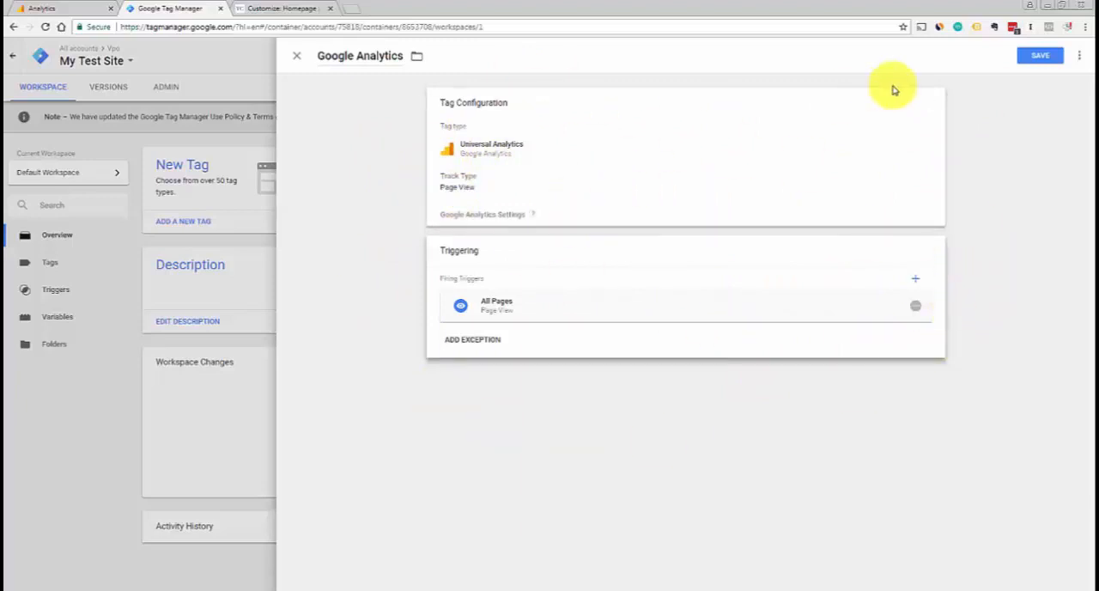
pyautogui.click(1037, 59)
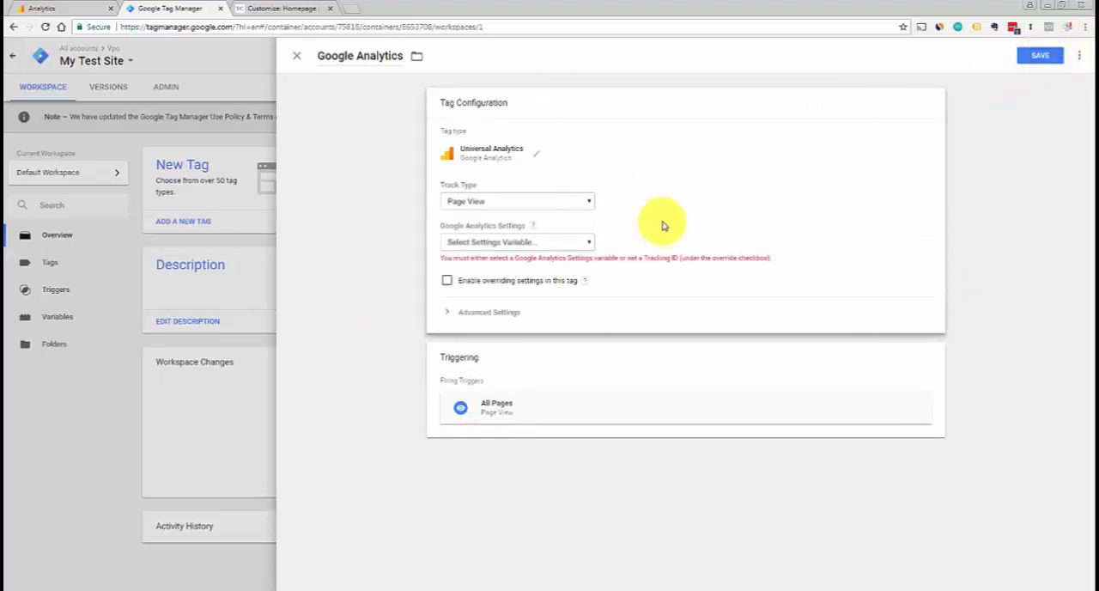
# Start a new Google Analytics Settings variable for the tag and expand its additional settings
pyautogui.click(589, 244)
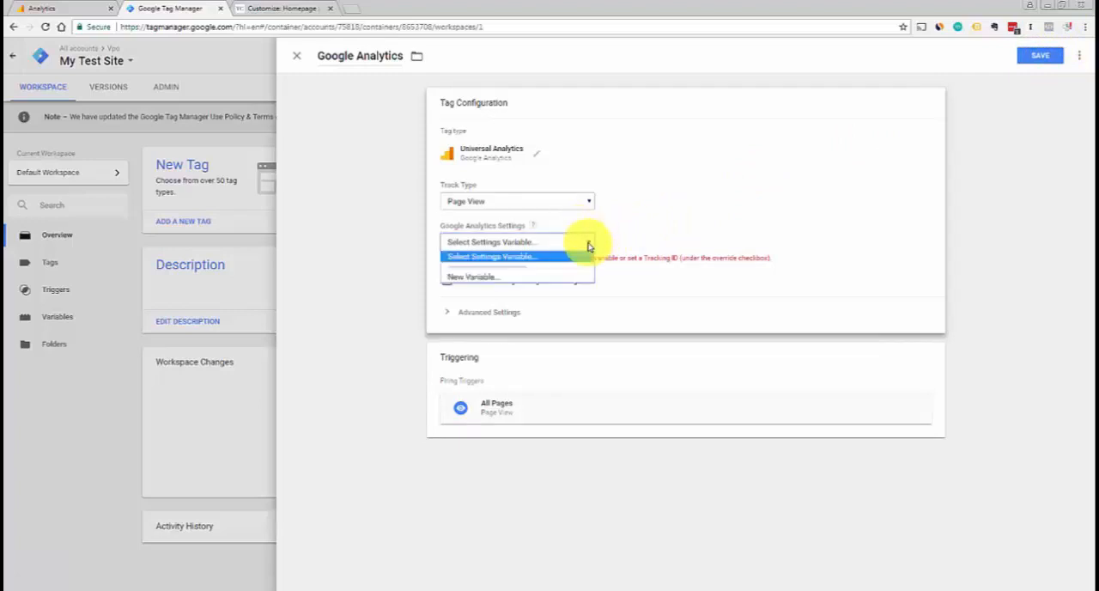
pyautogui.click(557, 278)
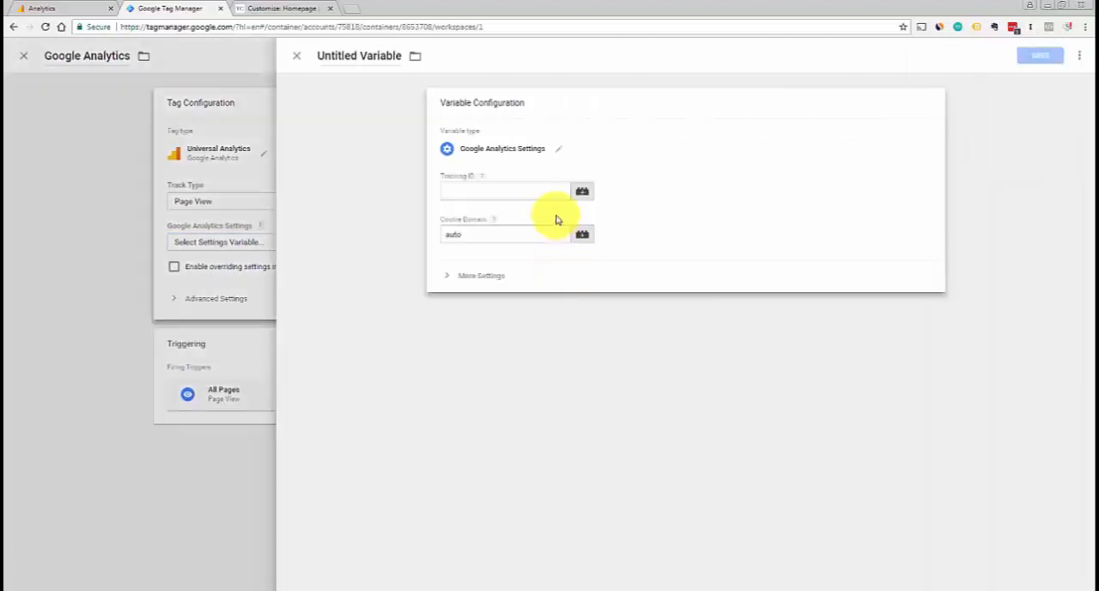
pyautogui.click(487, 283)
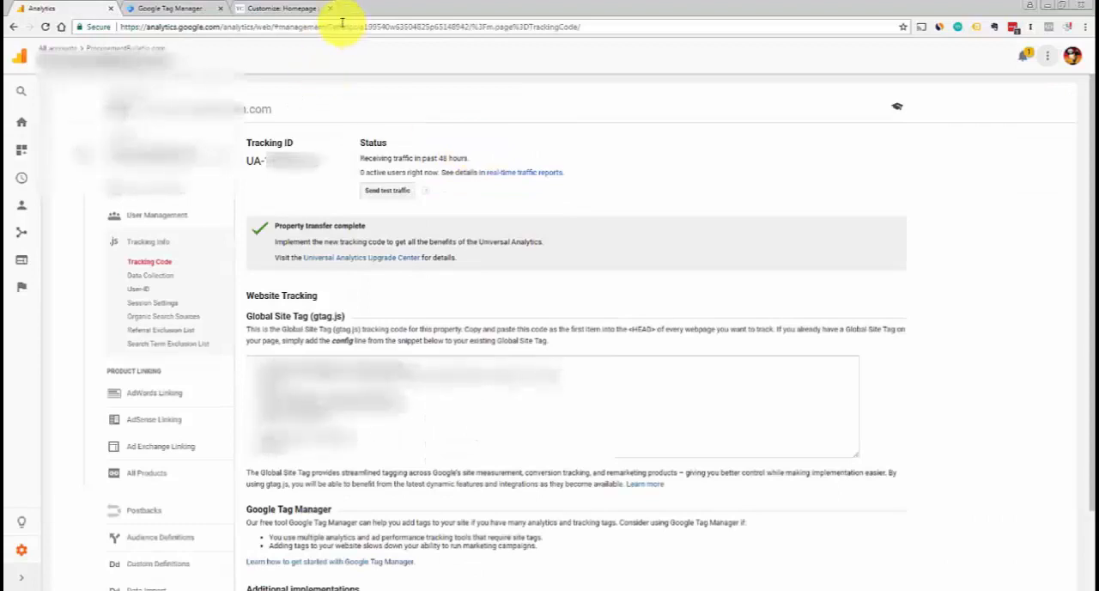
# Copy the Tracking ID from Google Analytics into the new variable in Google Tag Manager, and discard the variable's unsaved changes
pyautogui.click(150, 11)
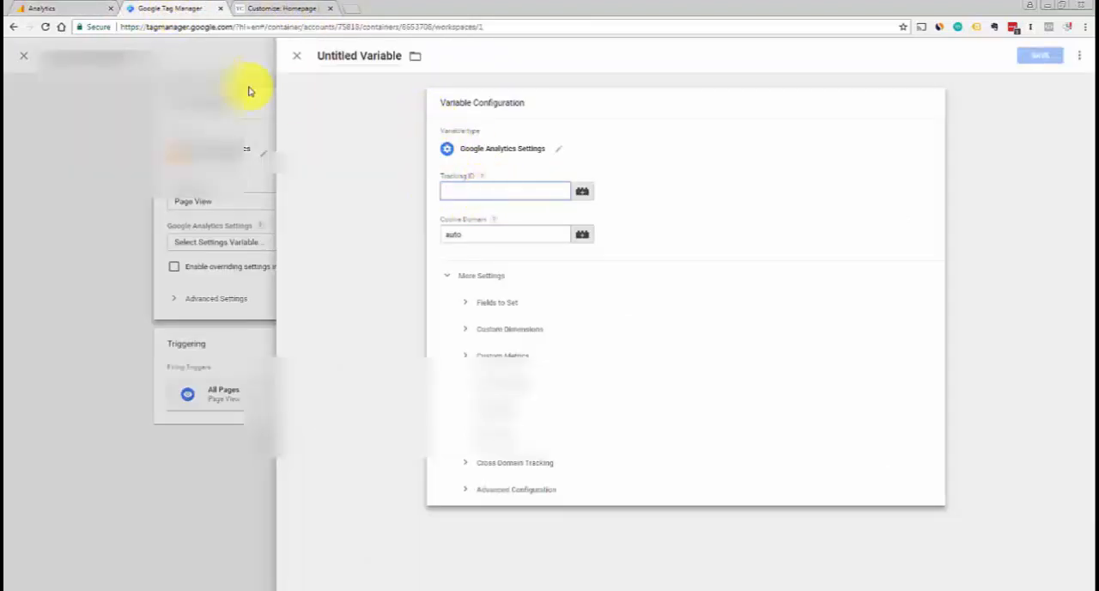
pyautogui.click(53, 10)
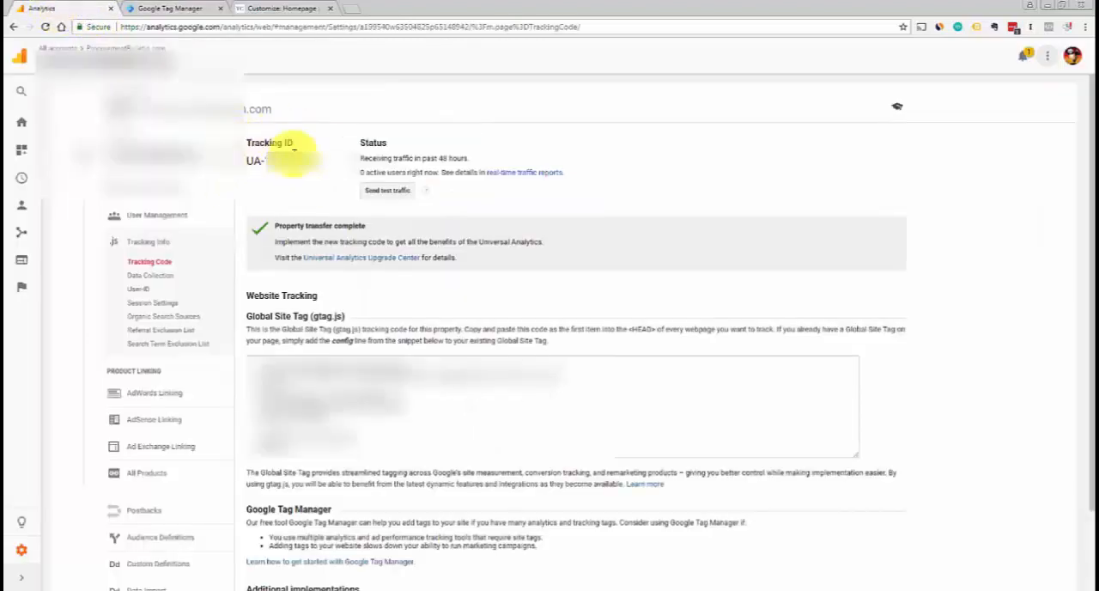
pyautogui.moveTo(248, 160); pyautogui.dragTo(296, 163)
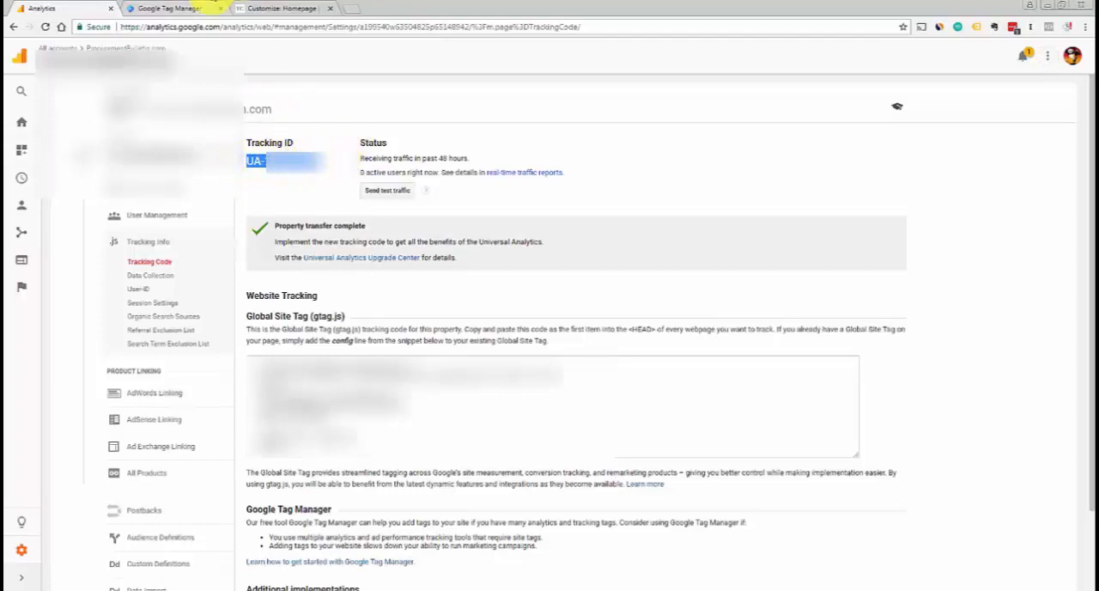
pyautogui.click(191, 14)
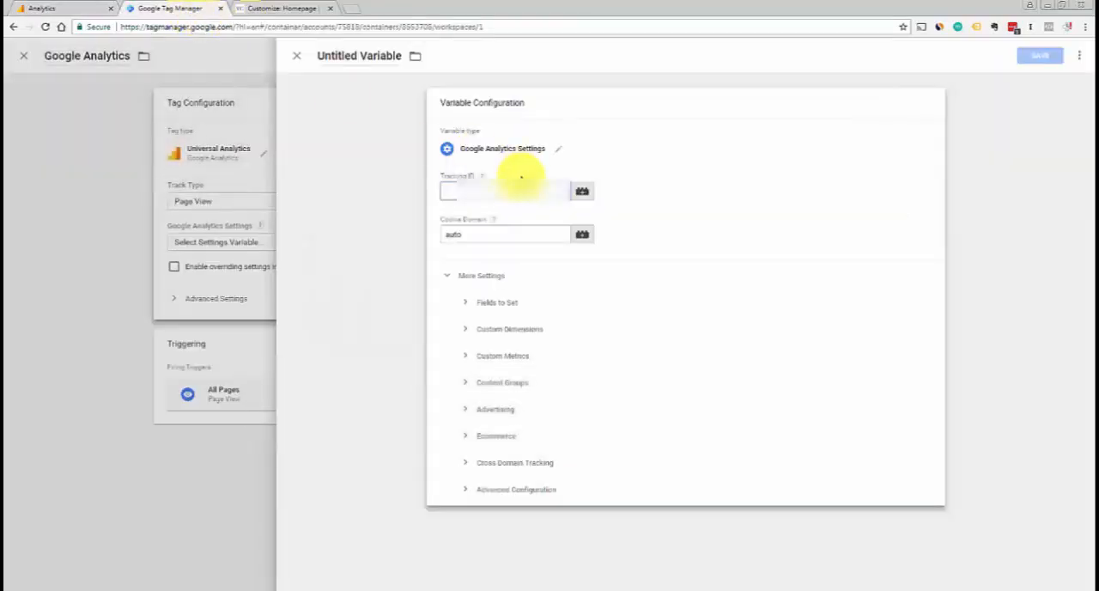
pyautogui.click(525, 185)
pyautogui.hotkey('ctrl', 'v')
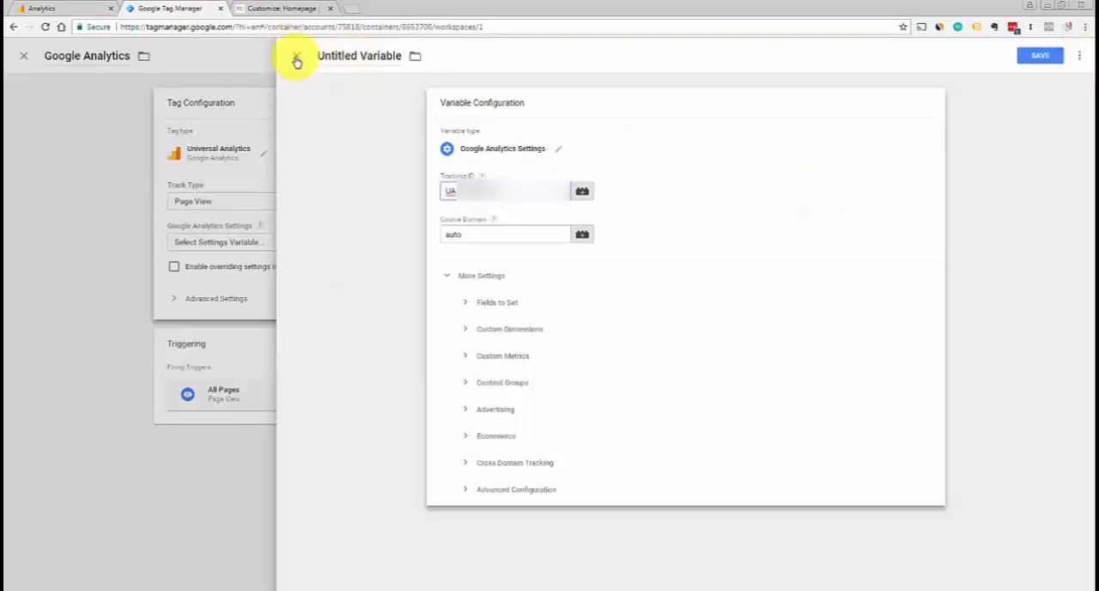
pyautogui.click(297, 58)
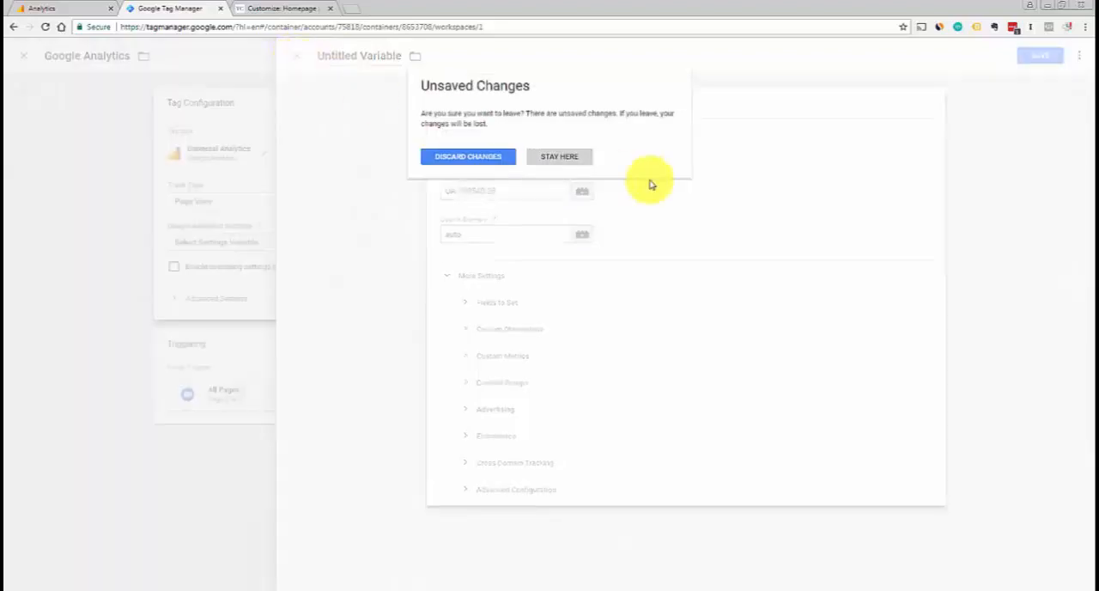
pyautogui.click(494, 162)
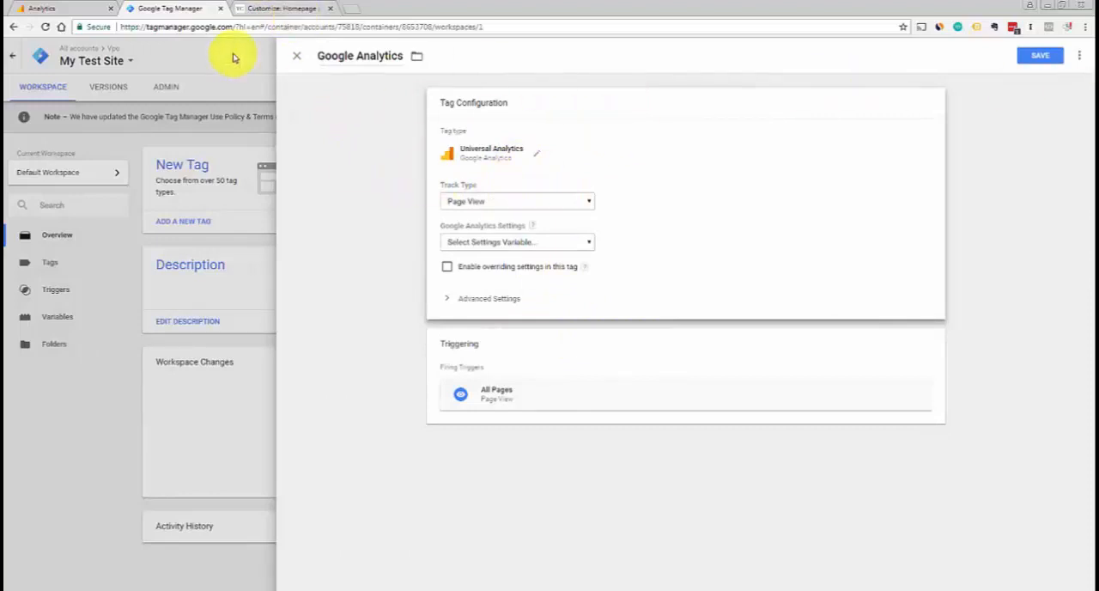
# Switch to the WordPress customizer to view the code in the Header hooks
pyautogui.click(276, 11)
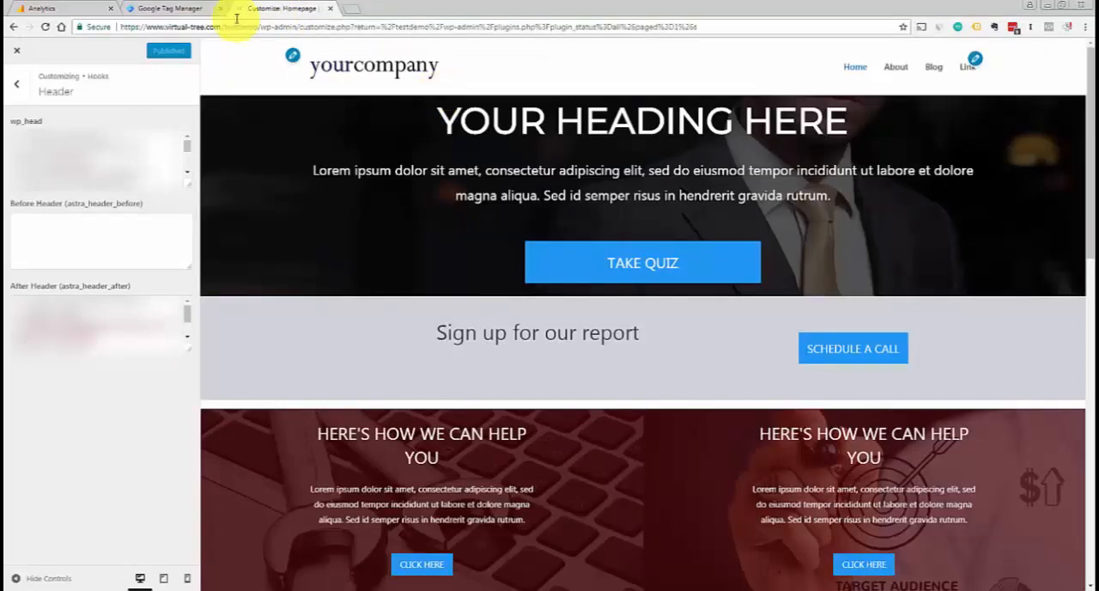
pyautogui.click(182, 11)
pyautogui.click(302, 9)
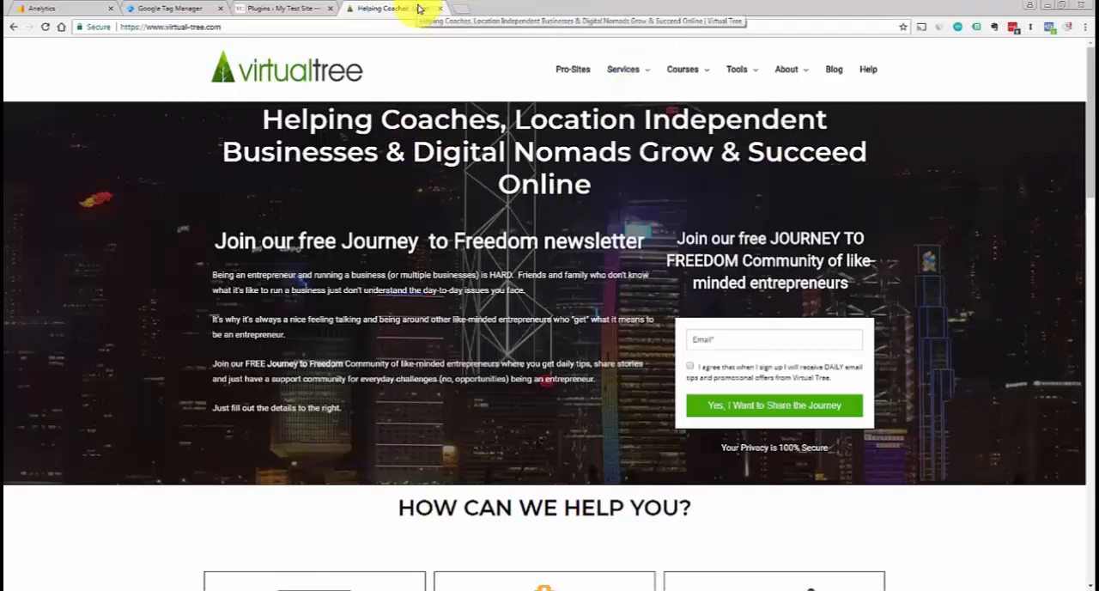
# Open Chrome's extensions page and look through the installed extensions for Tag Assistant (by Google)
pyautogui.click(1085, 28)
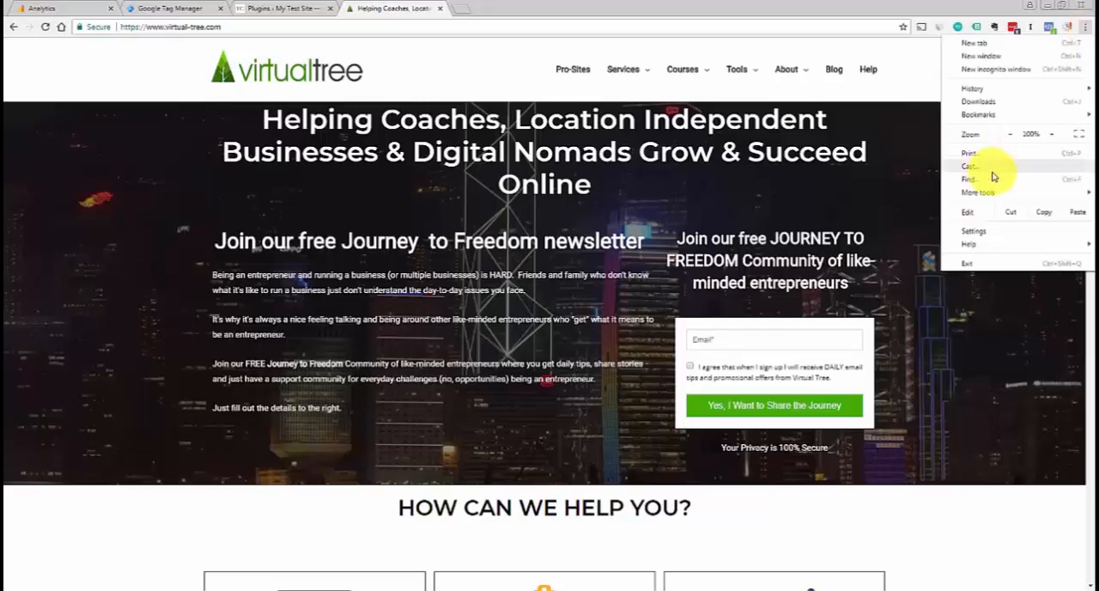
pyautogui.moveTo(987, 193)
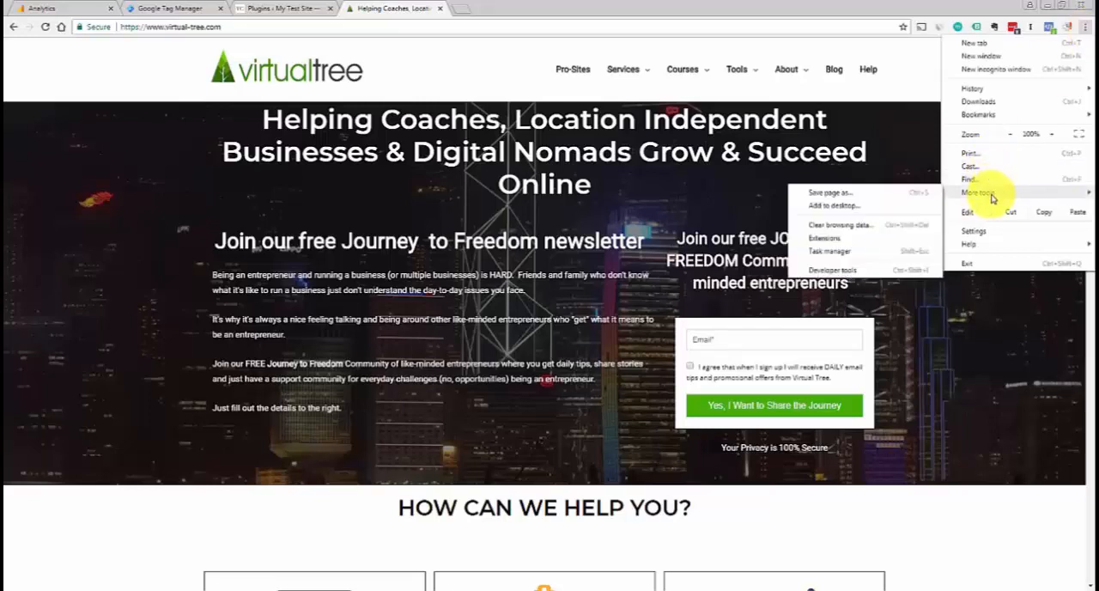
pyautogui.click(861, 241)
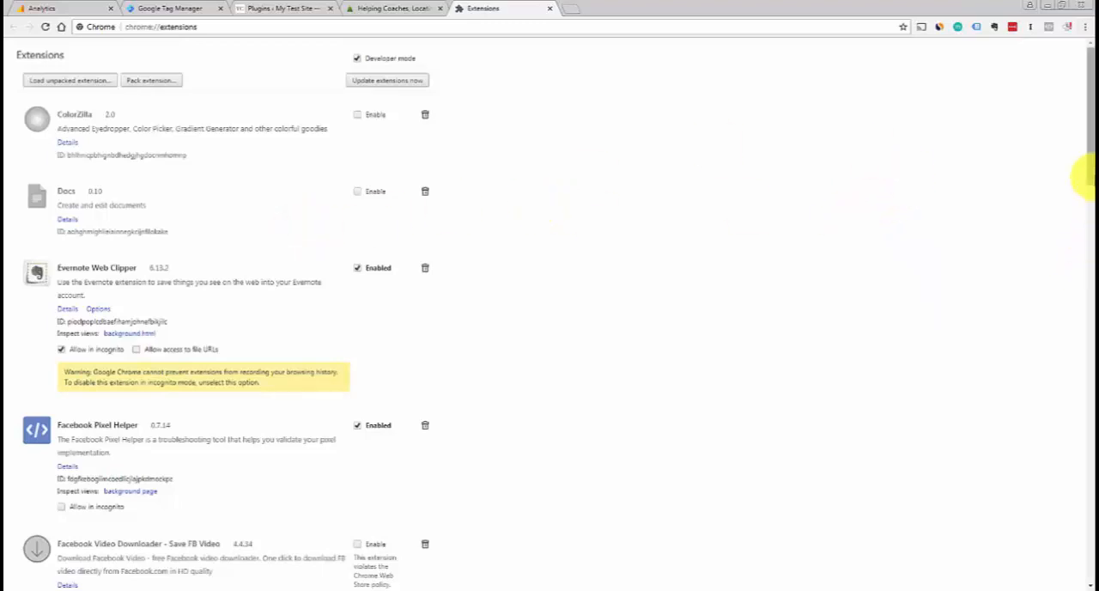
pyautogui.moveTo(1088, 176); pyautogui.dragTo(1083, 470)
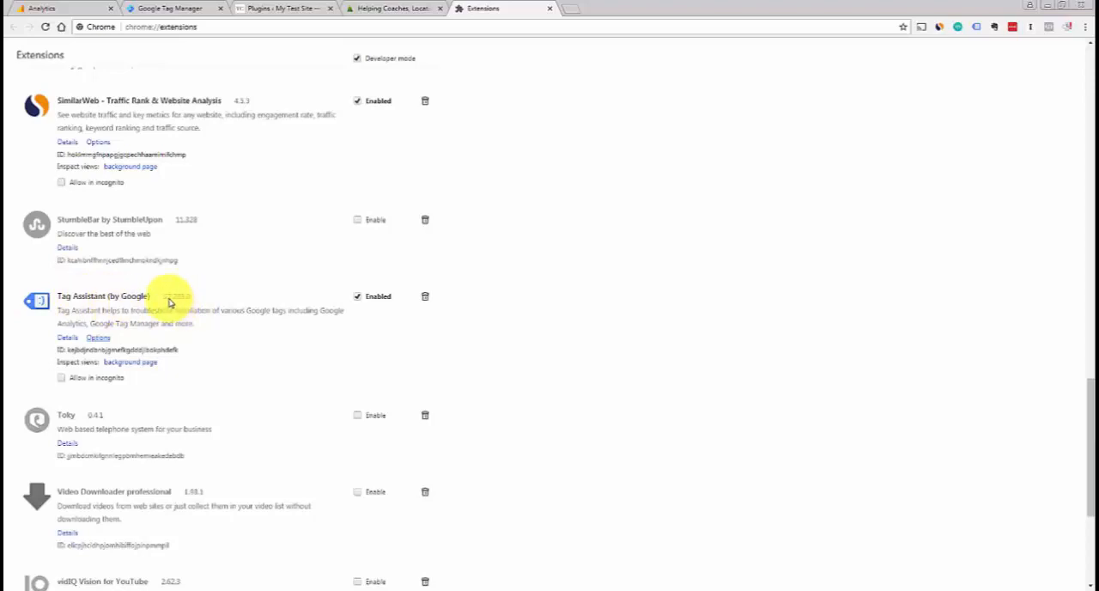
pyautogui.moveTo(1081, 436); pyautogui.dragTo(1081, 515)
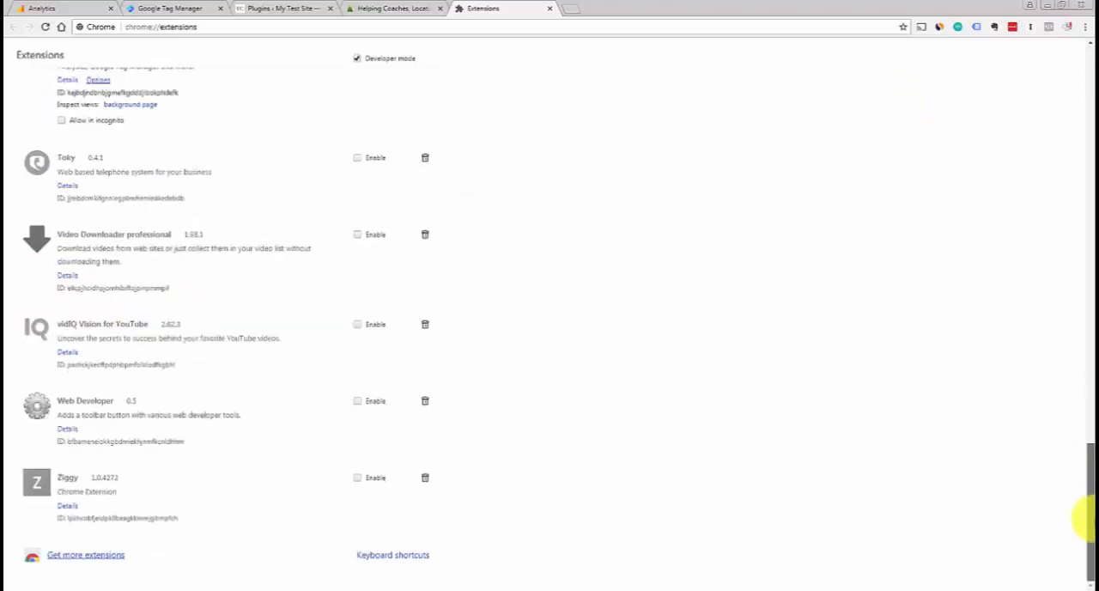
# Open the Chrome Web Store from the extensions page and search it for "tag assistant"
pyautogui.click(110, 556)
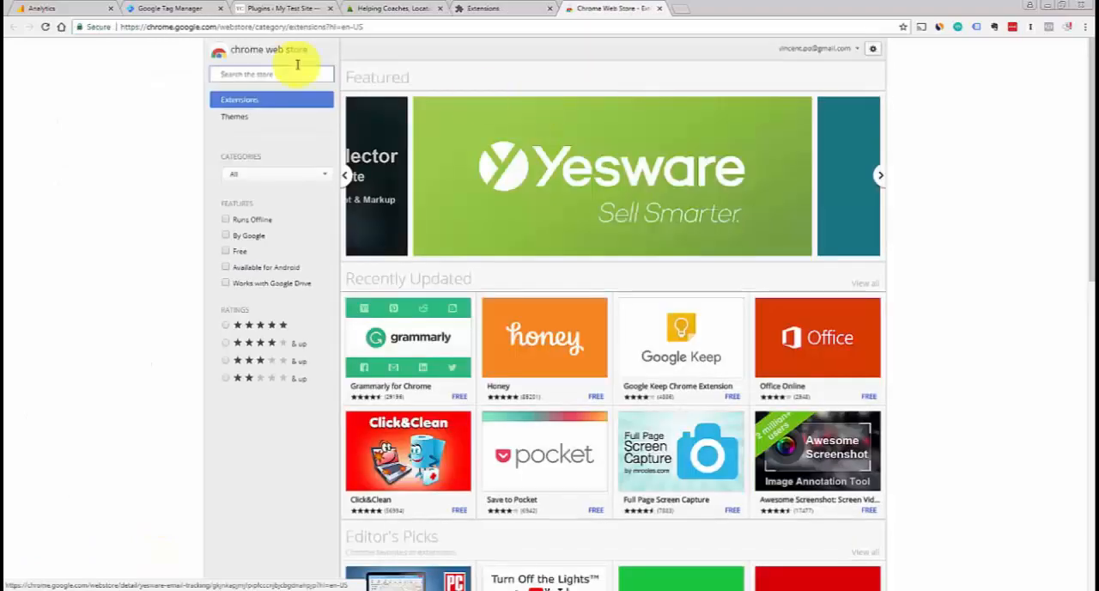
pyautogui.click(297, 69)
pyautogui.write('tag')
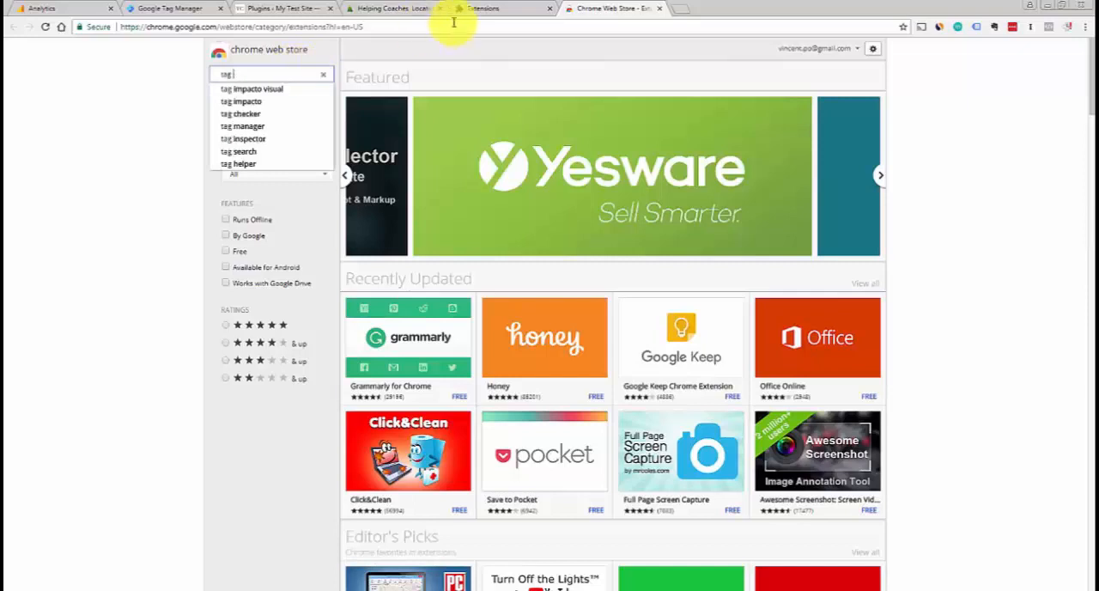
pyautogui.click(490, 10)
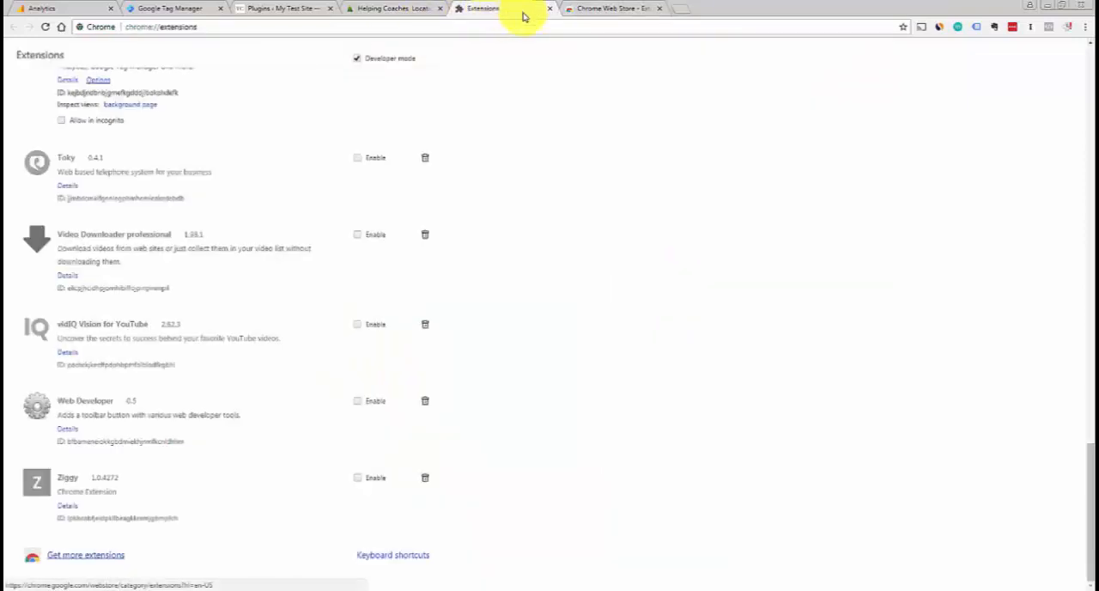
pyautogui.scroll(2, 1079, 507)
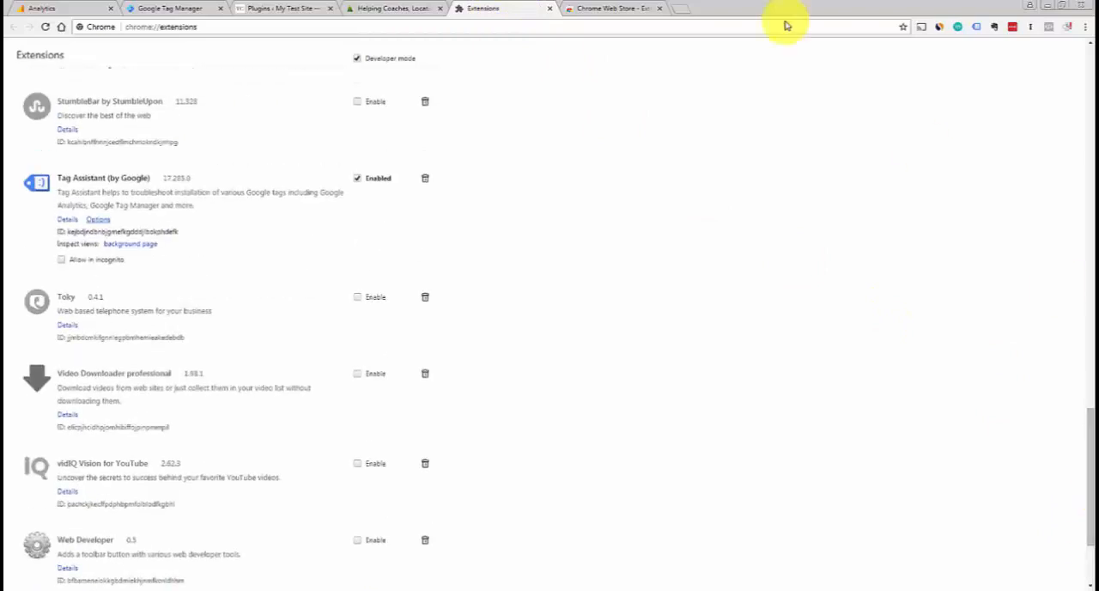
pyautogui.click(615, 9)
pyautogui.write('assistant')
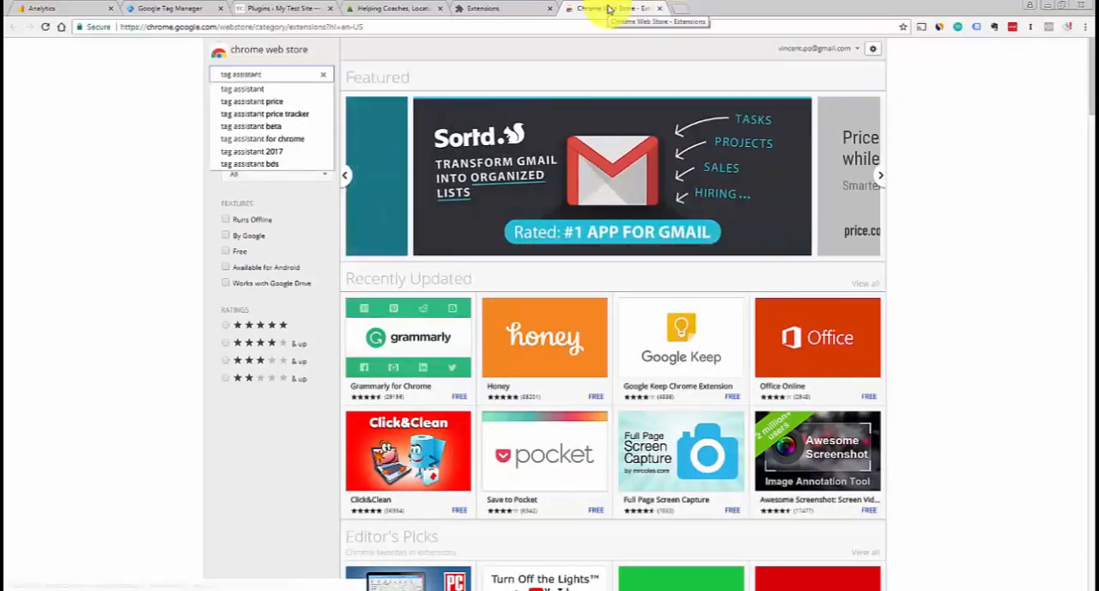
pyautogui.press('Return')
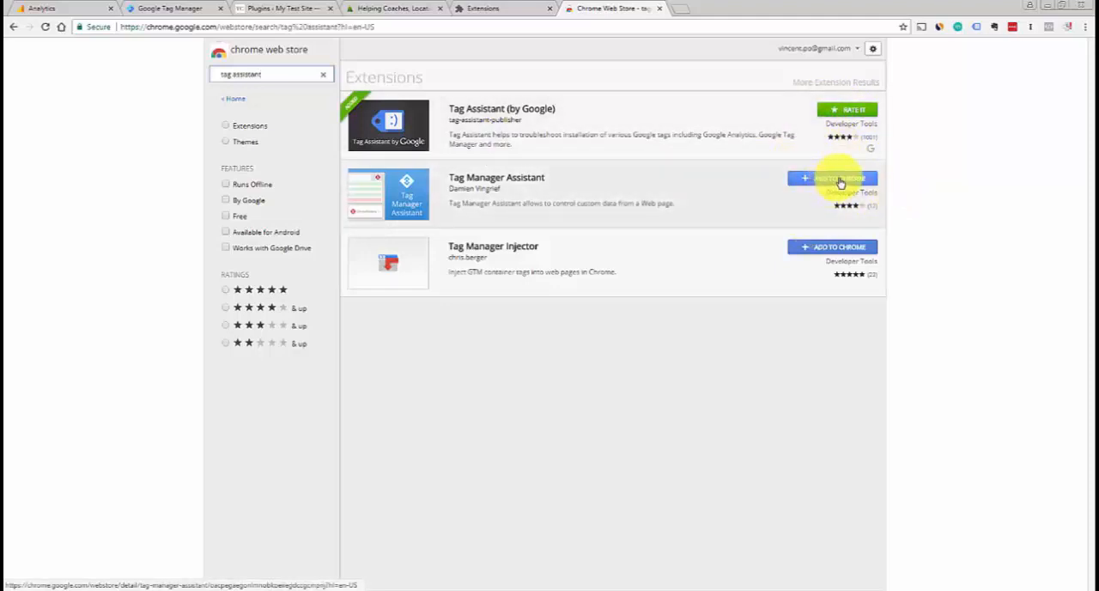
# Close the Chrome Web Store and extensions pages, and open Tag Assistant on the virtual-tree.com homepage
pyautogui.click(660, 9)
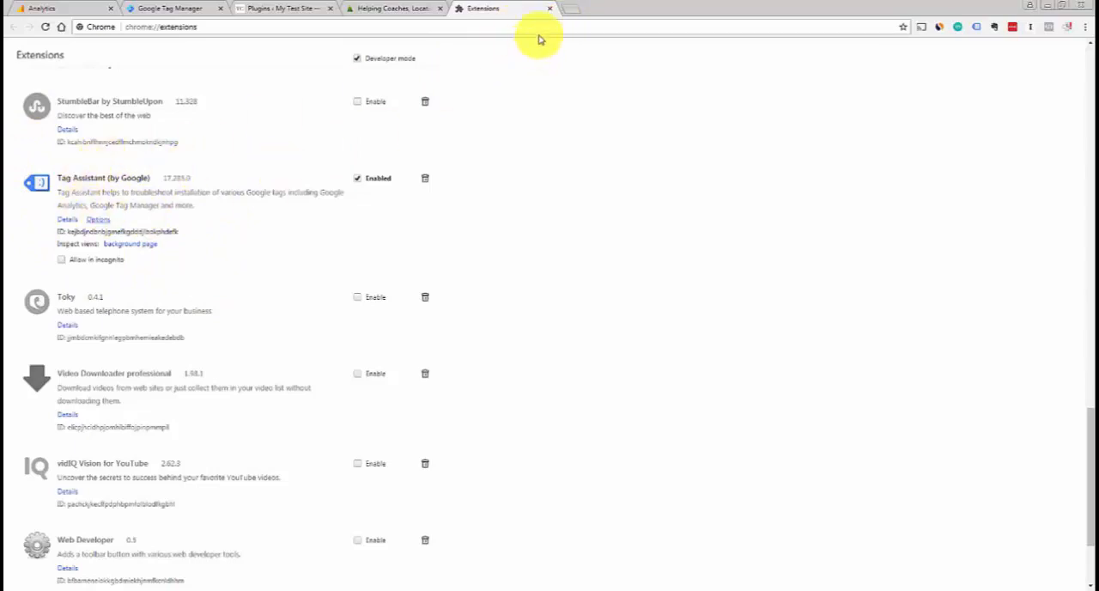
pyautogui.click(550, 11)
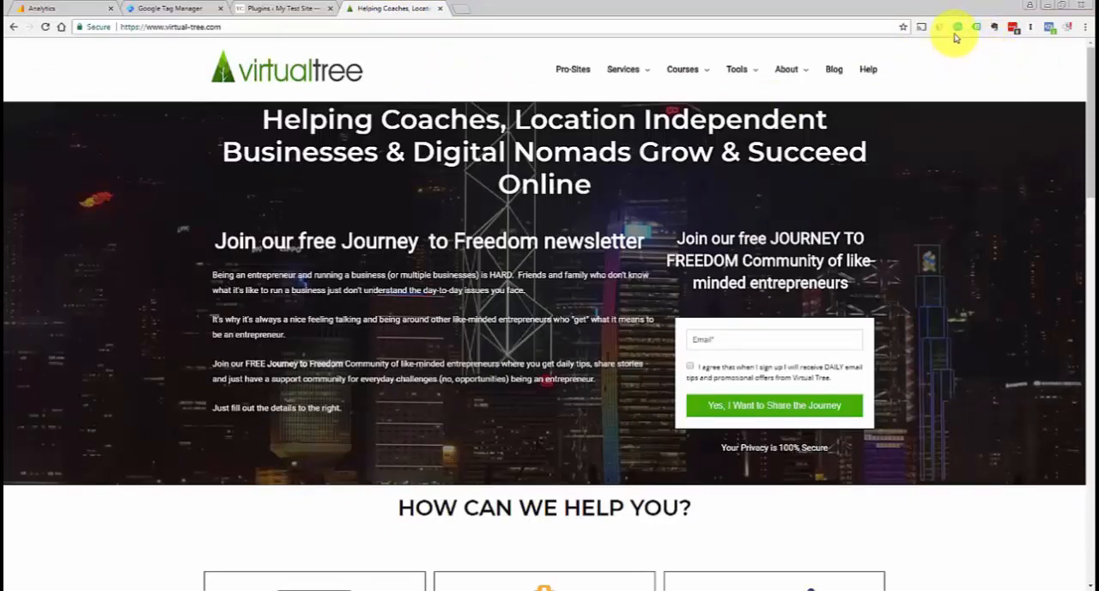
pyautogui.moveTo(681, 80)
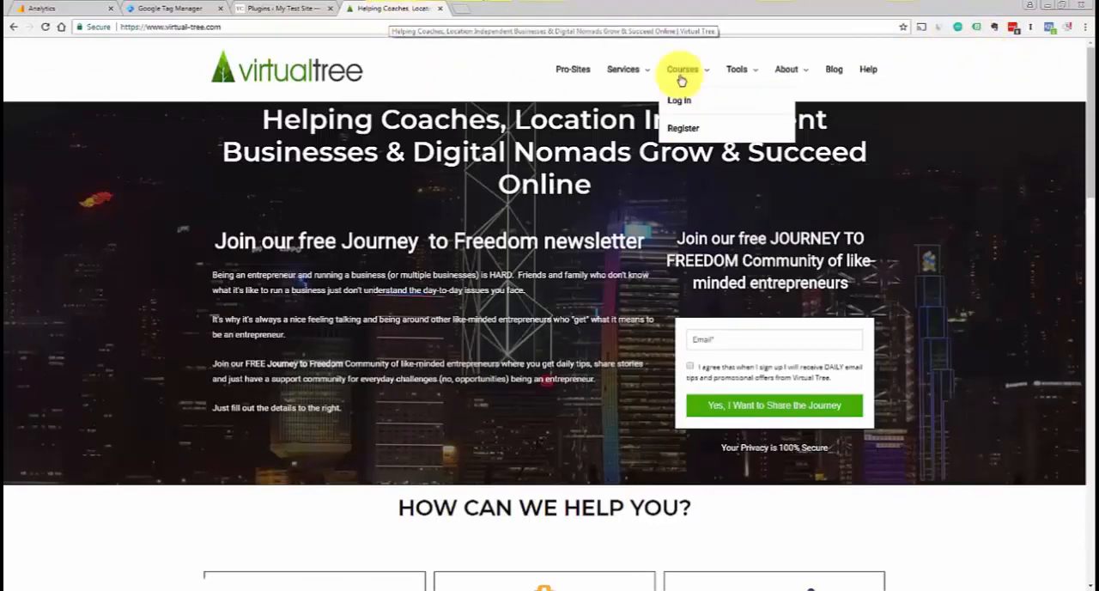
pyautogui.click(978, 30)
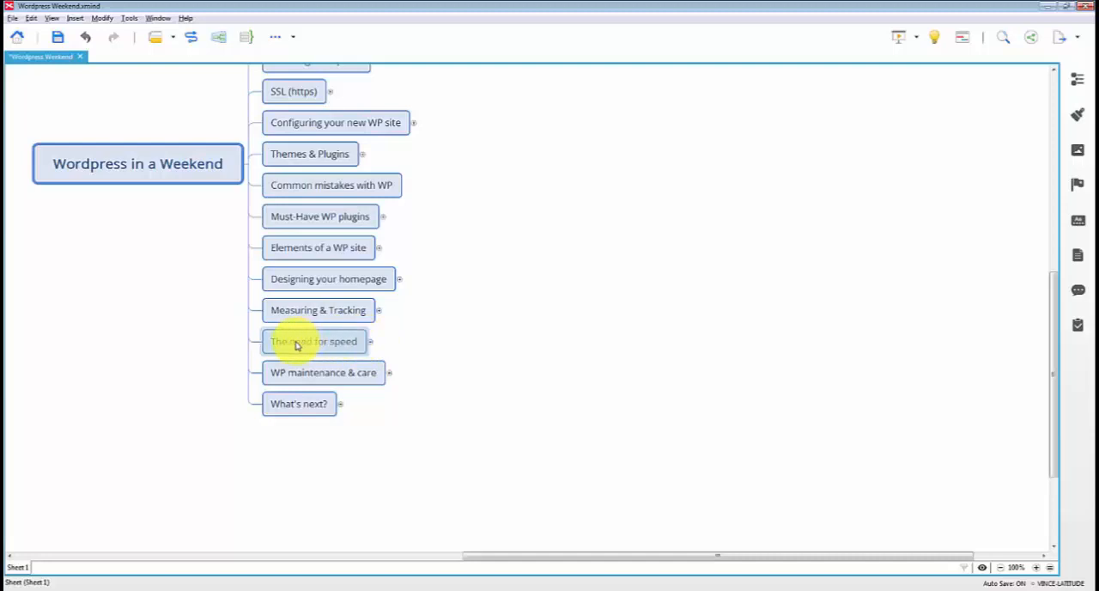
# Expand the mind map topic "The need for speed" and its "Why?" subtopic, and select "Google"
pyautogui.click(370, 341)
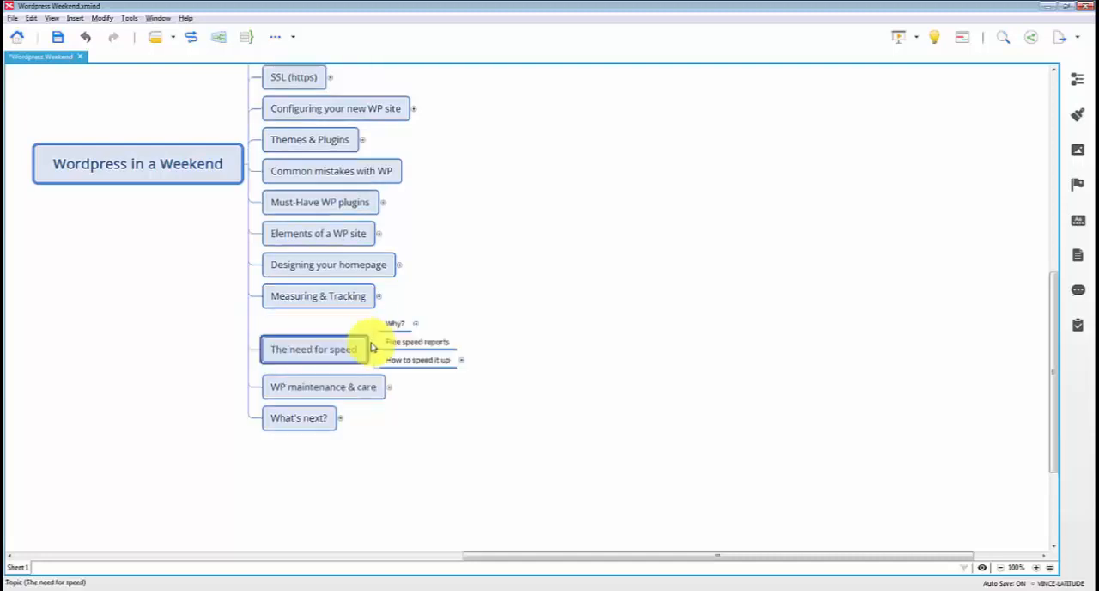
pyautogui.click(416, 325)
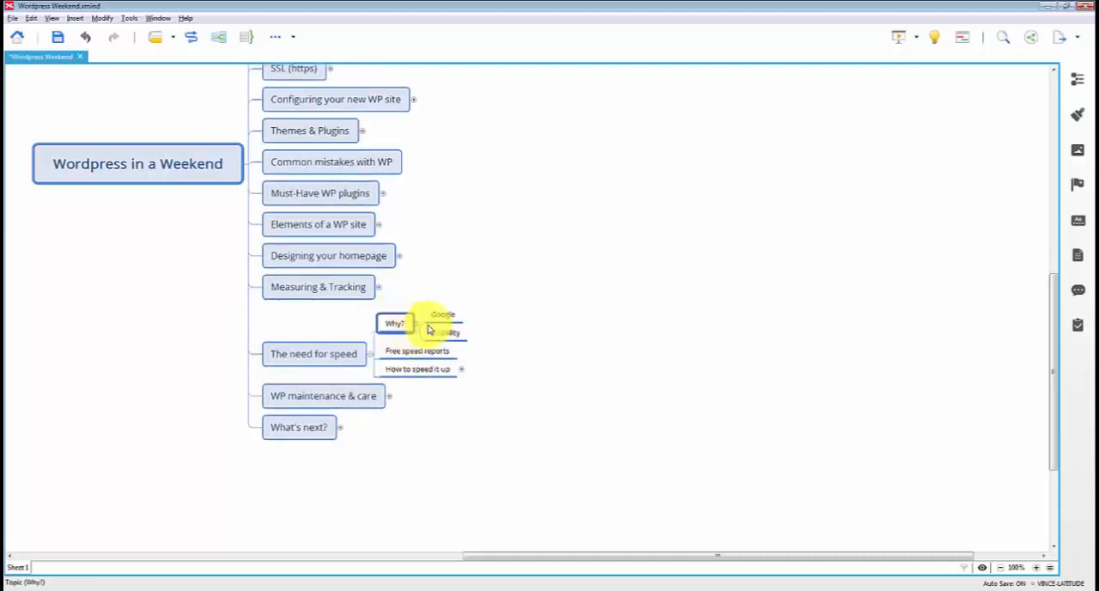
pyautogui.click(445, 316)
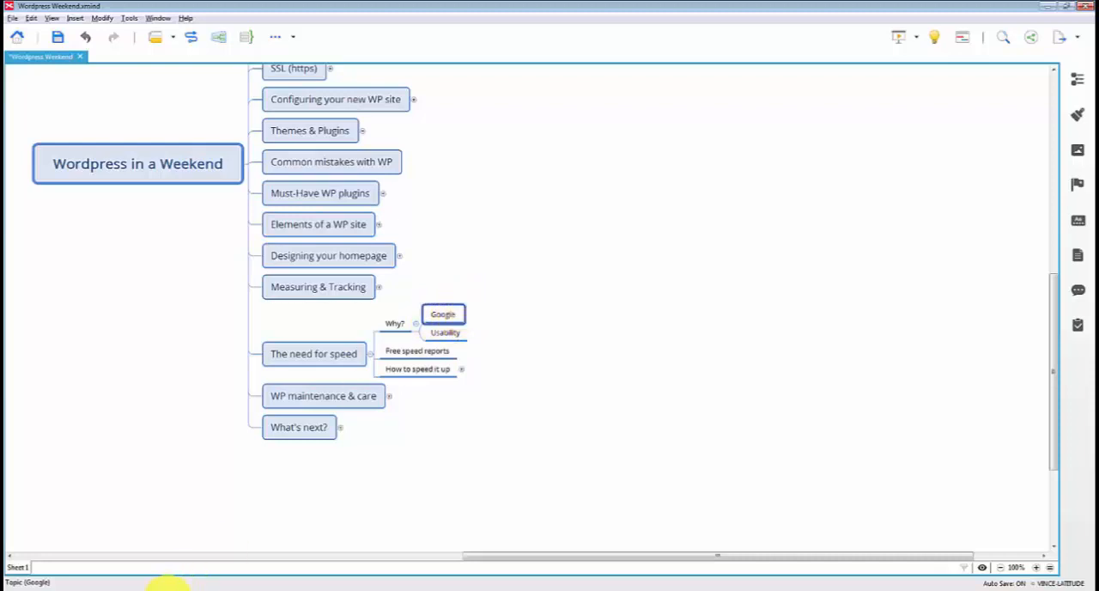
# Switch to Chrome and read the Search Engine Journal article on Google using page speed as a mobile ranking signal
pyautogui.moveTo(167, 585)
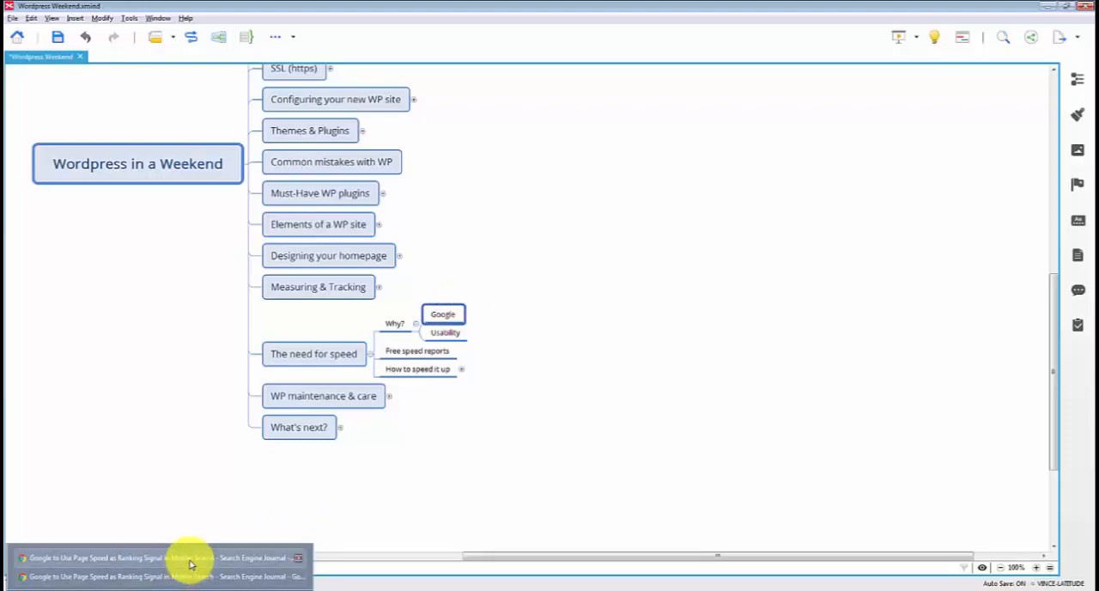
pyautogui.click(190, 560)
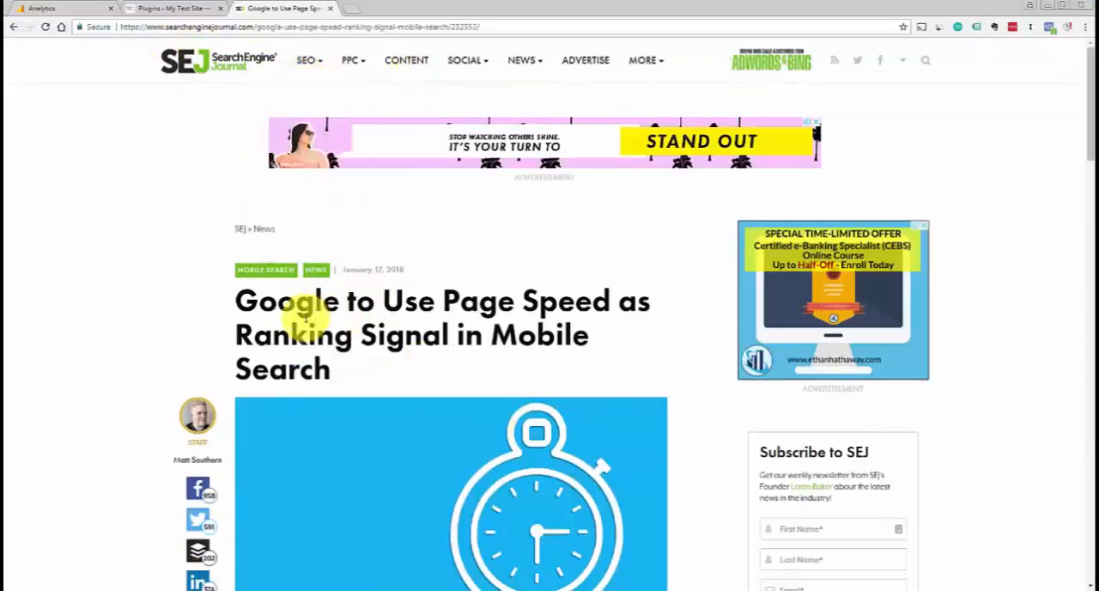
pyautogui.scroll(-3, 1079, 167)
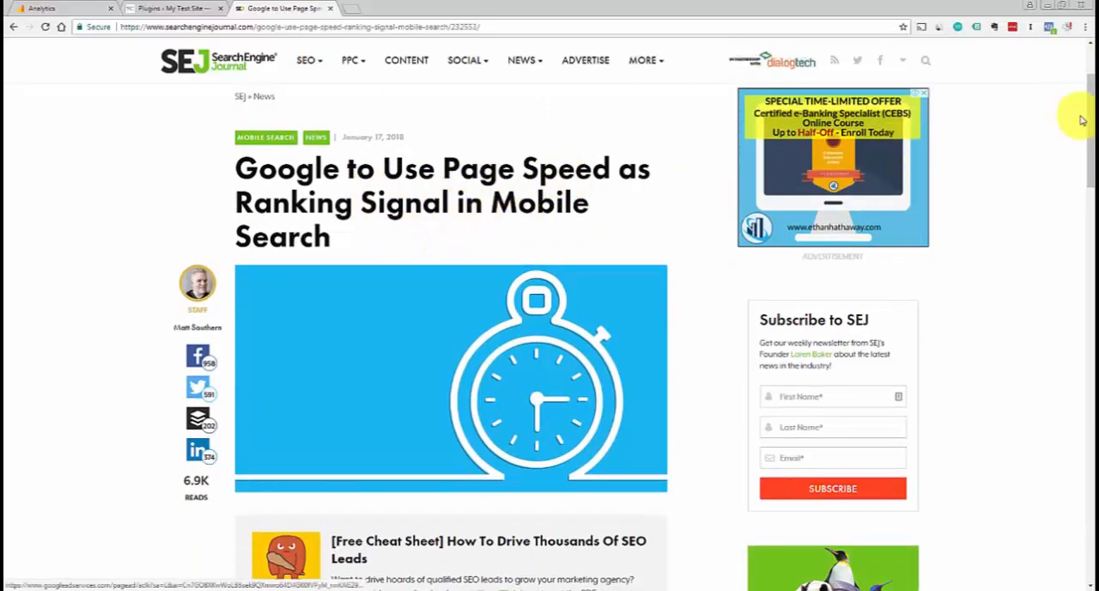
pyautogui.moveTo(1091, 122); pyautogui.dragTo(1092, 210)
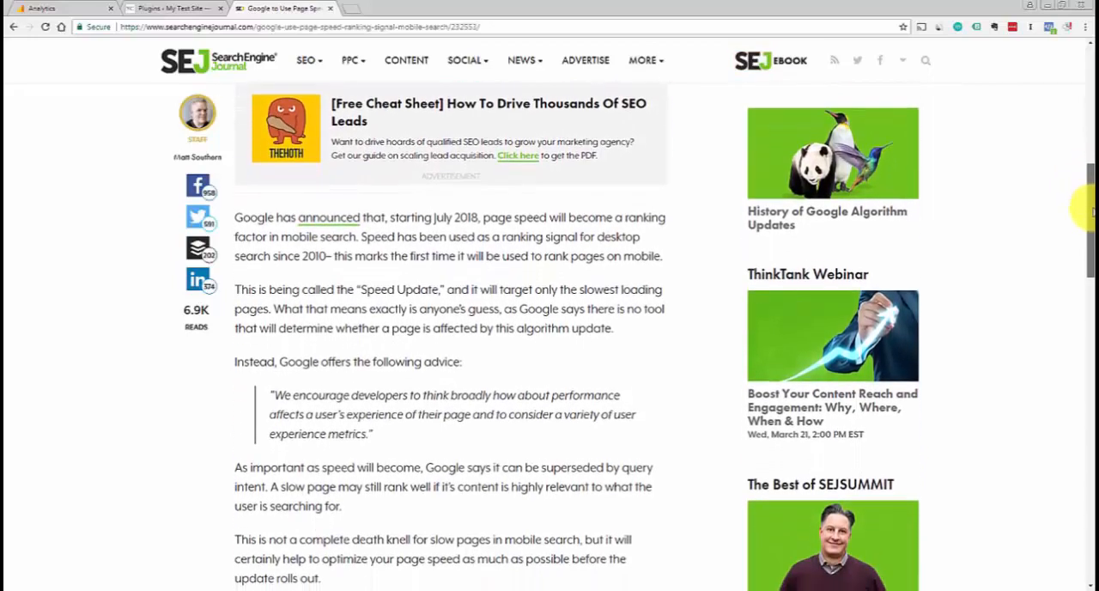
pyautogui.scroll(5, 1092, 210)
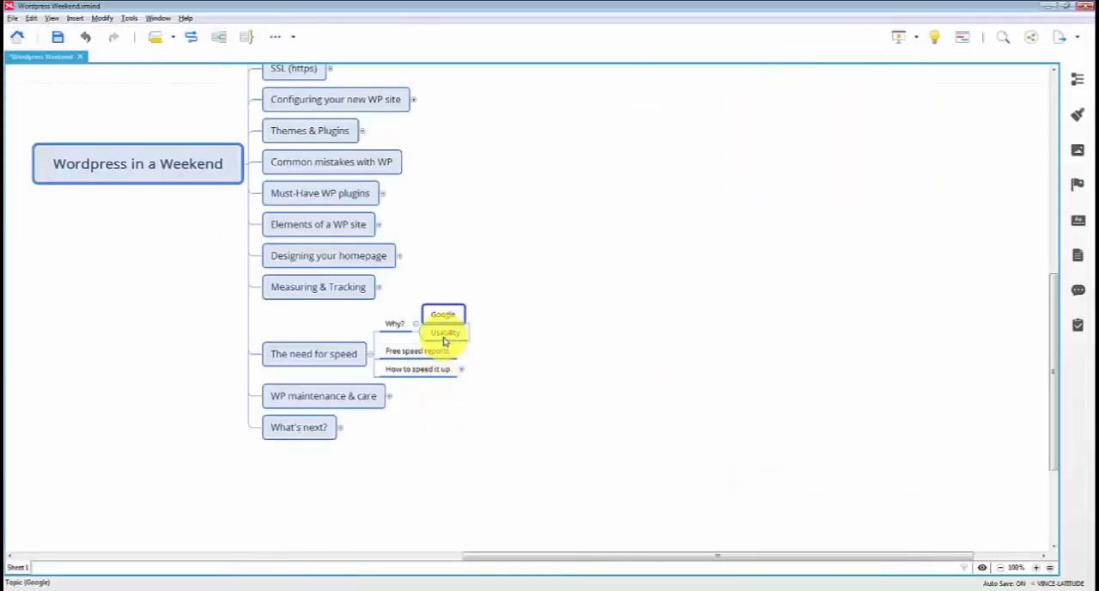
pyautogui.click(443, 335)
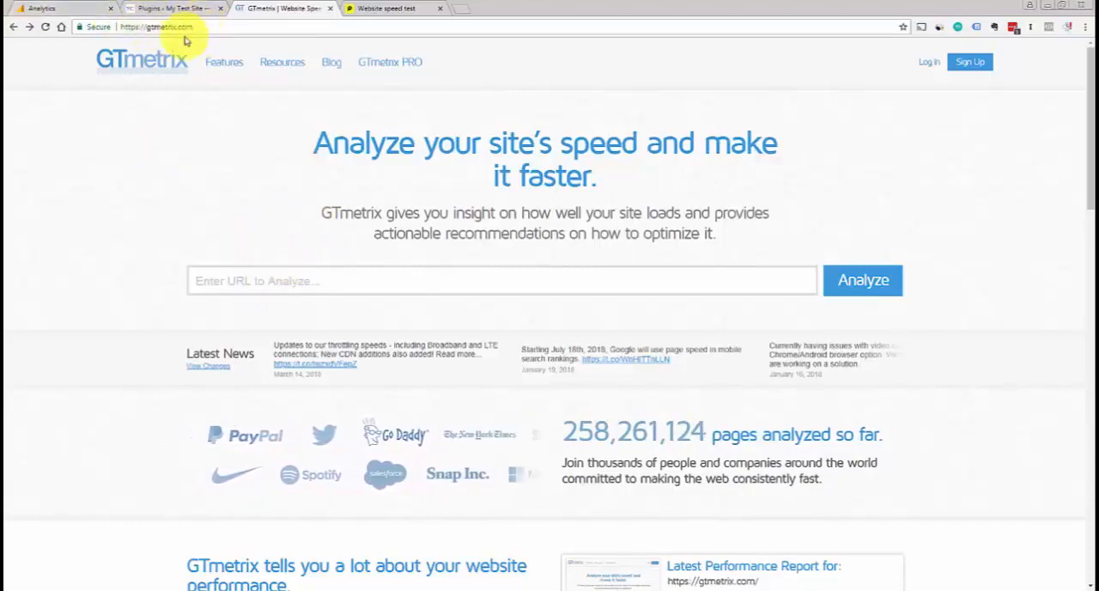
pyautogui.click(431, 284)
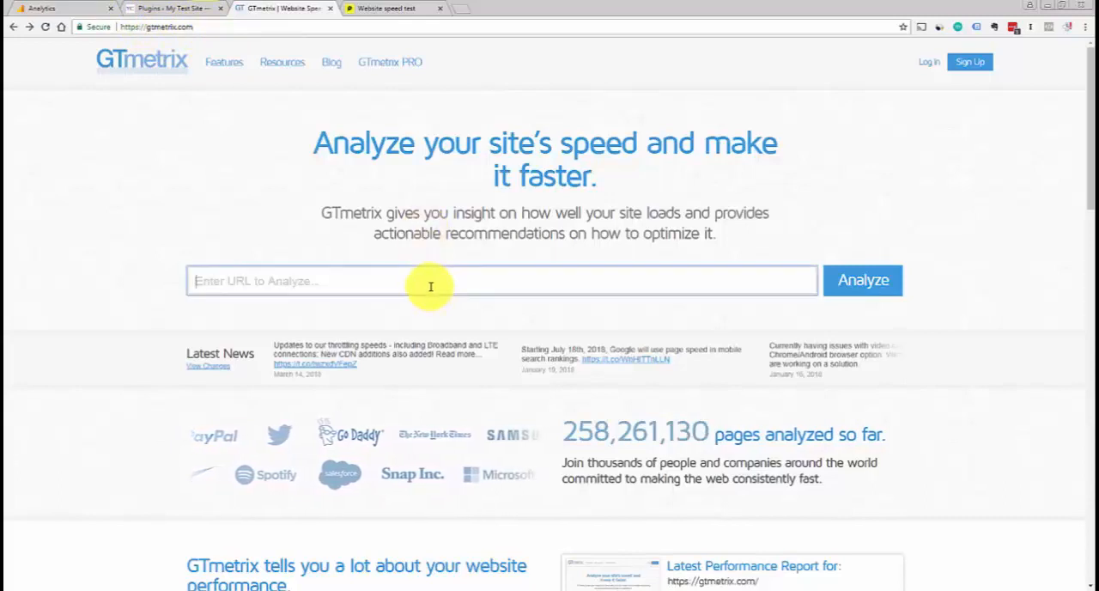
pyautogui.write('www.')
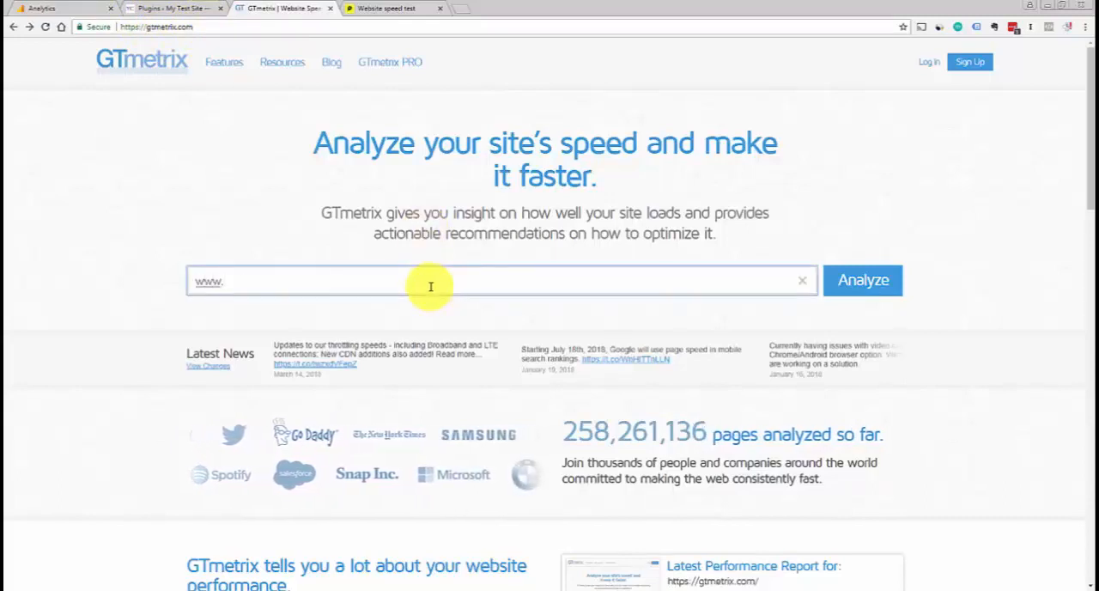
pyautogui.hotkey('ctrl', 'a')
pyautogui.press('BackSpace')
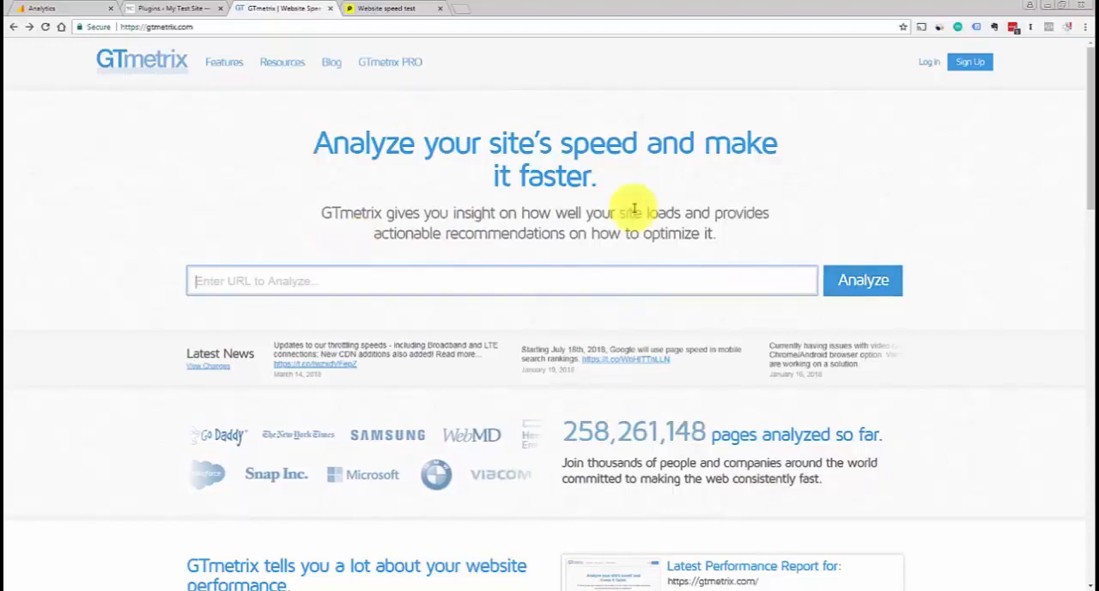
pyautogui.scroll(-1, 1079, 210)
pyautogui.write('w')
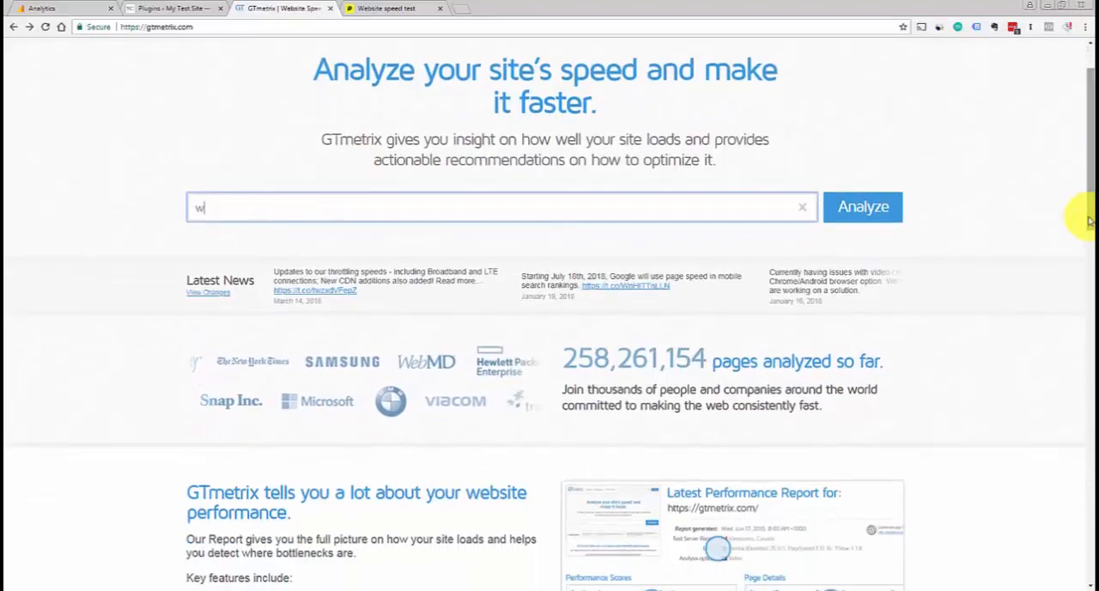
pyautogui.write('ww.virtual')
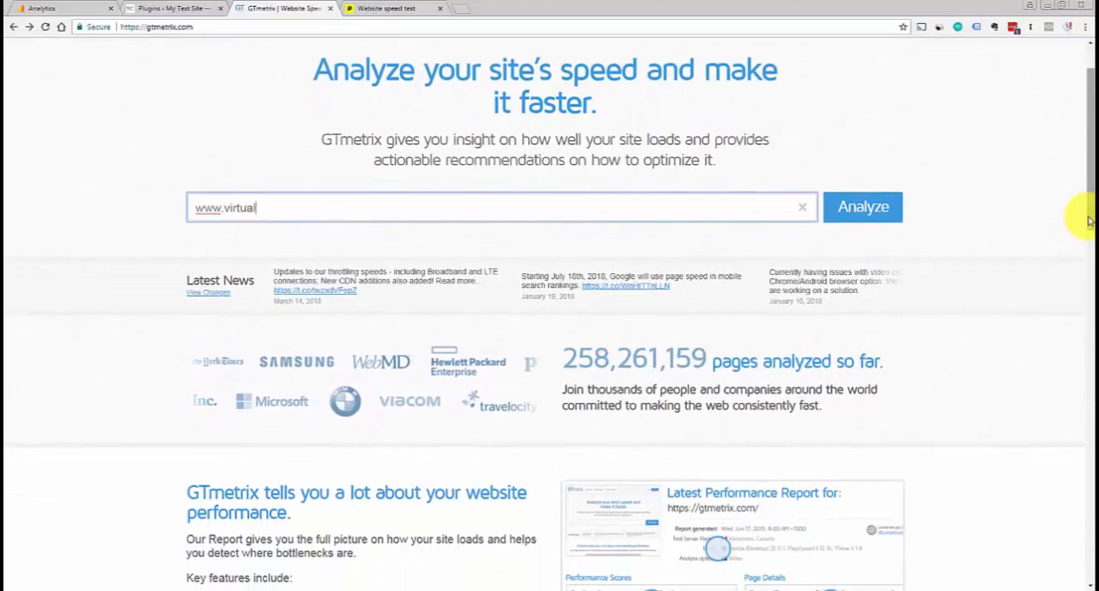
pyautogui.write('-tree.com')
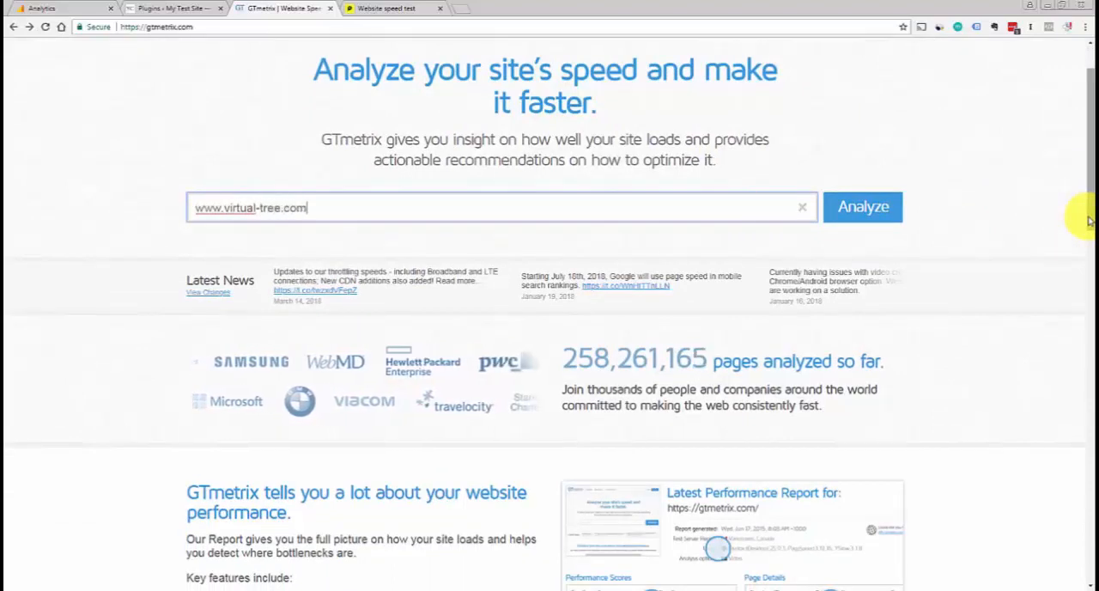
pyautogui.click(898, 207)
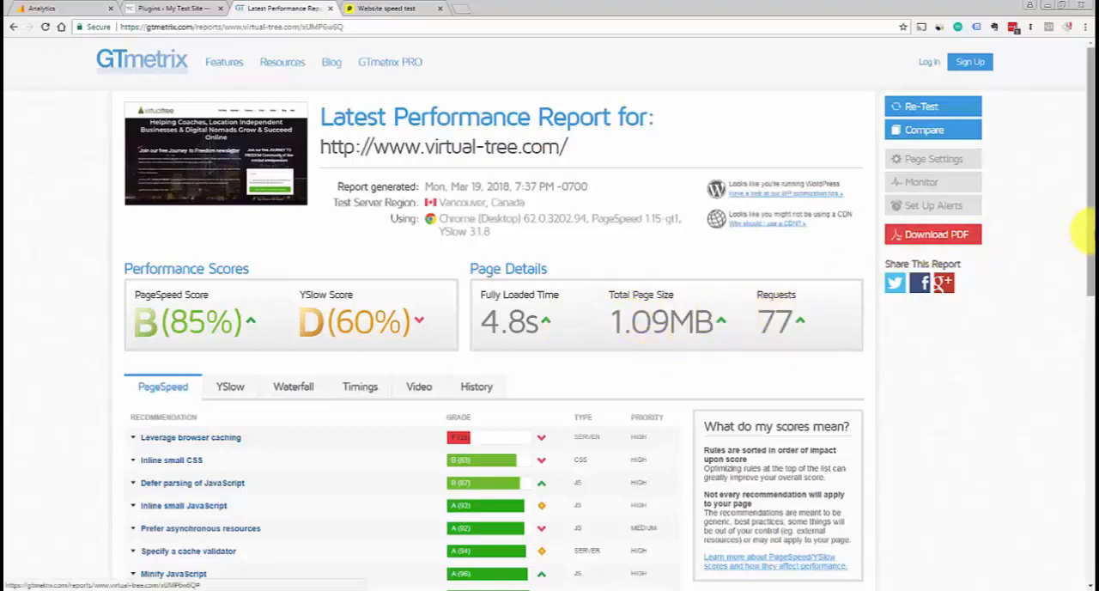
pyautogui.moveTo(1085, 230); pyautogui.dragTo(1084, 247)
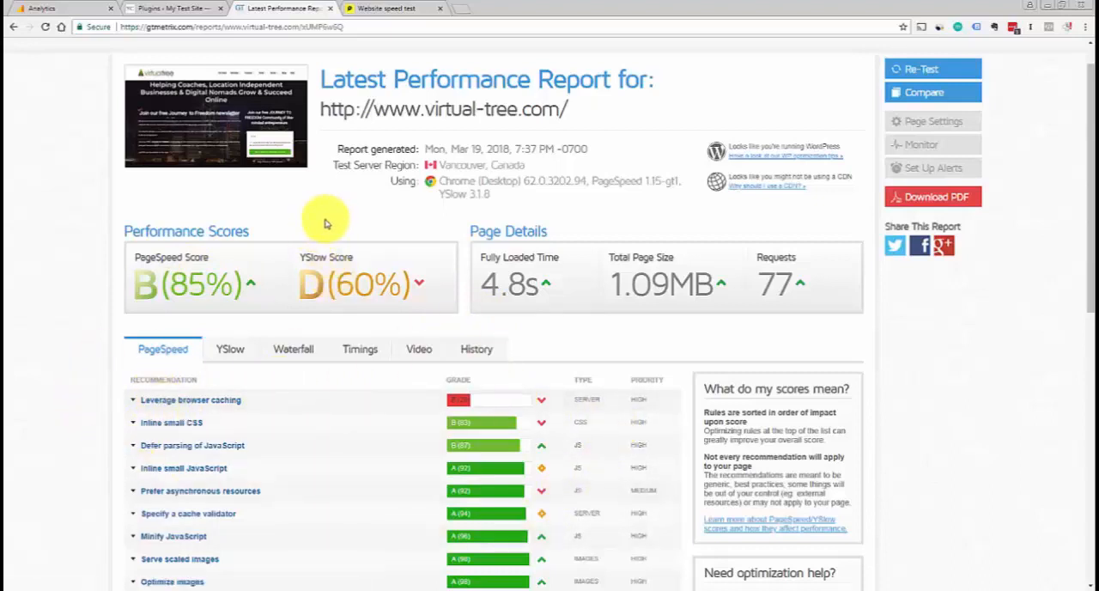
# Switch to the Pingdom Website Speed Test page and activate its URL field
pyautogui.click(369, 9)
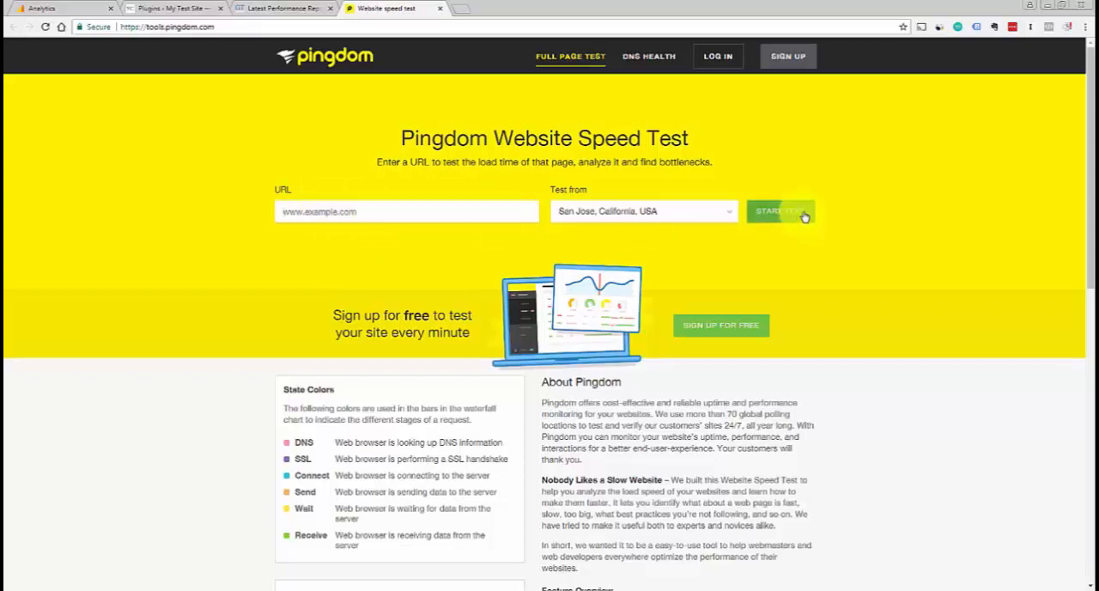
pyautogui.click(520, 213)
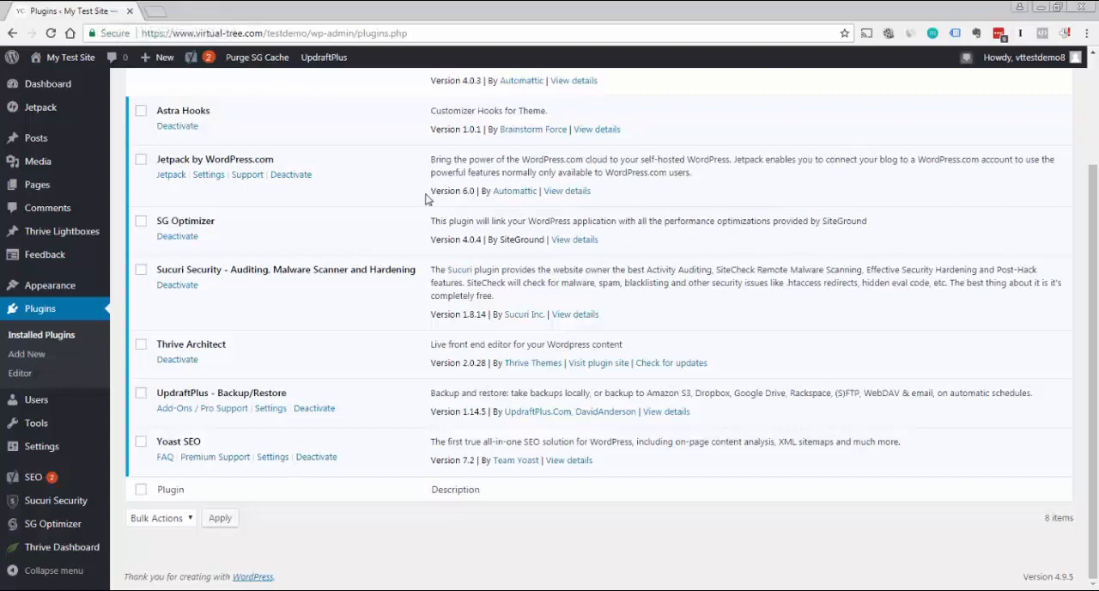
pyautogui.moveTo(1097, 300); pyautogui.dragTo(1096, 338)
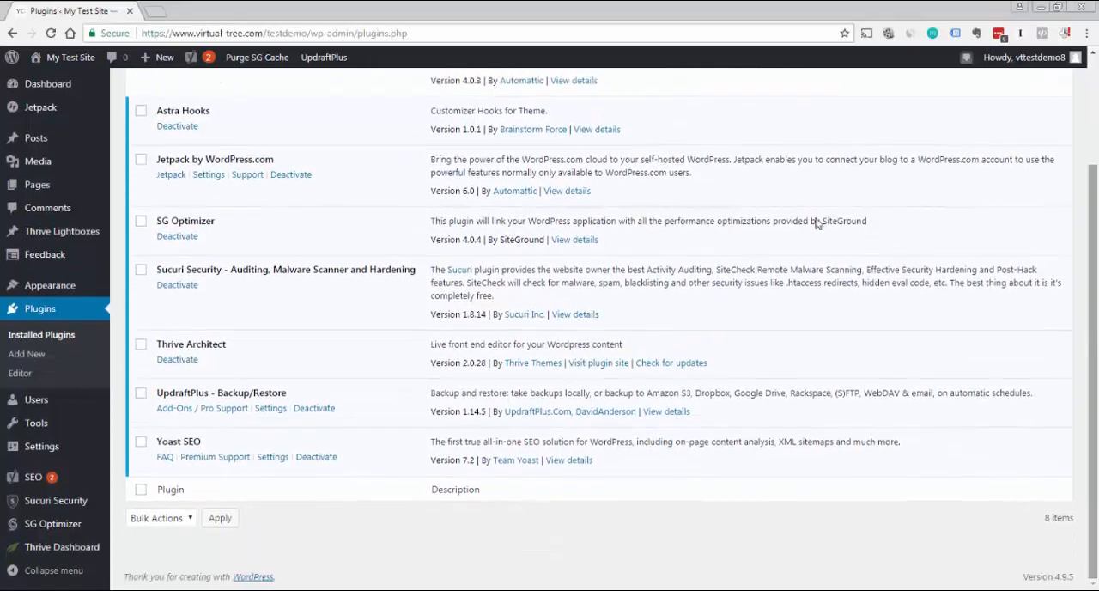
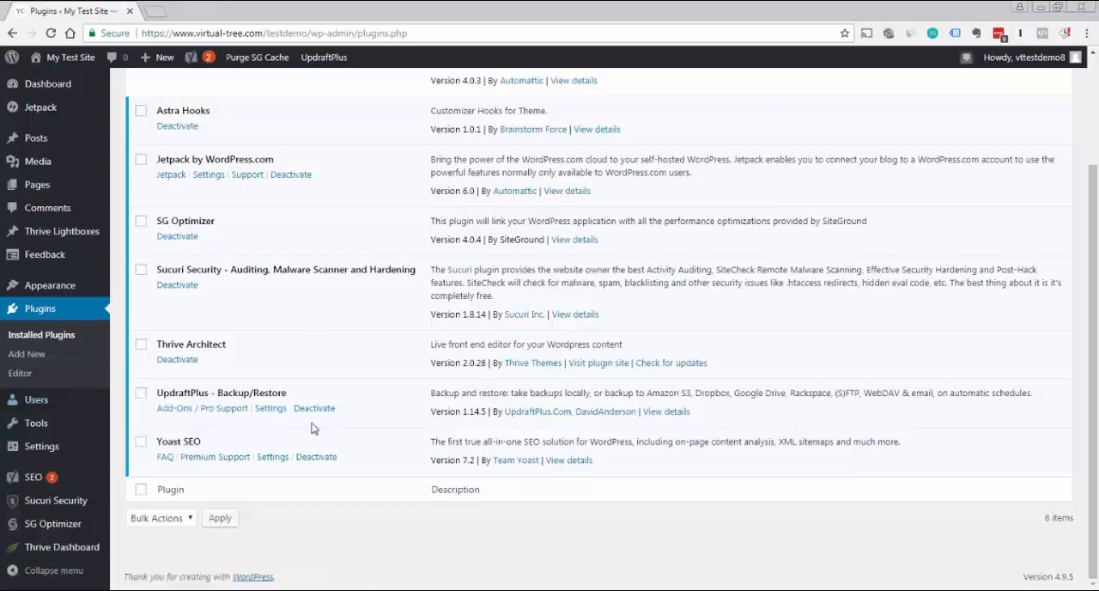
# Open the UpdraftPlus backup settings for the test site
pyautogui.moveTo(60, 448)
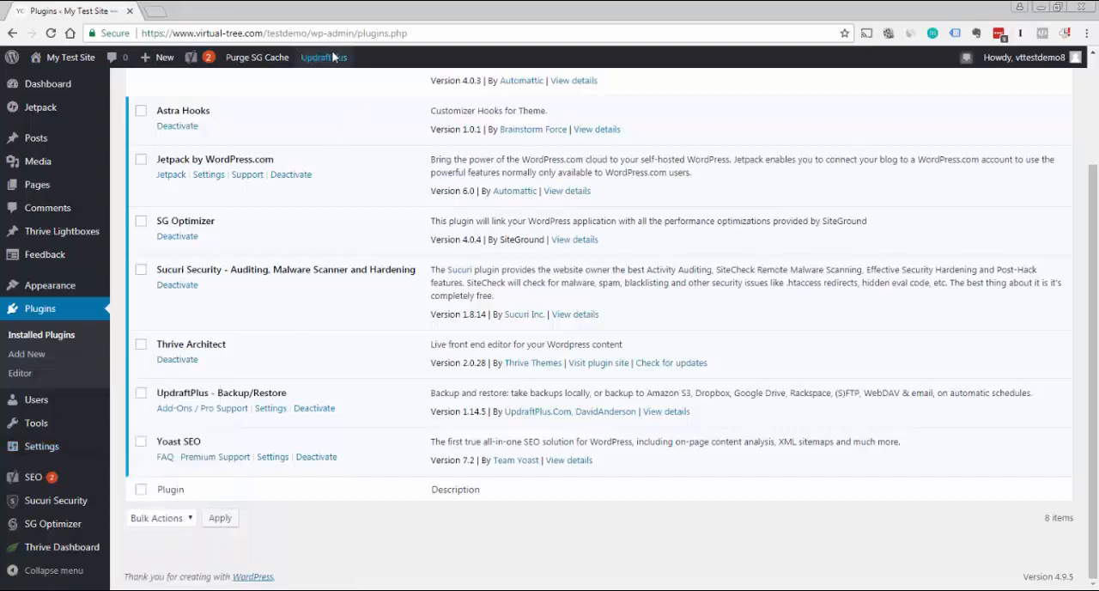
pyautogui.moveTo(334, 56)
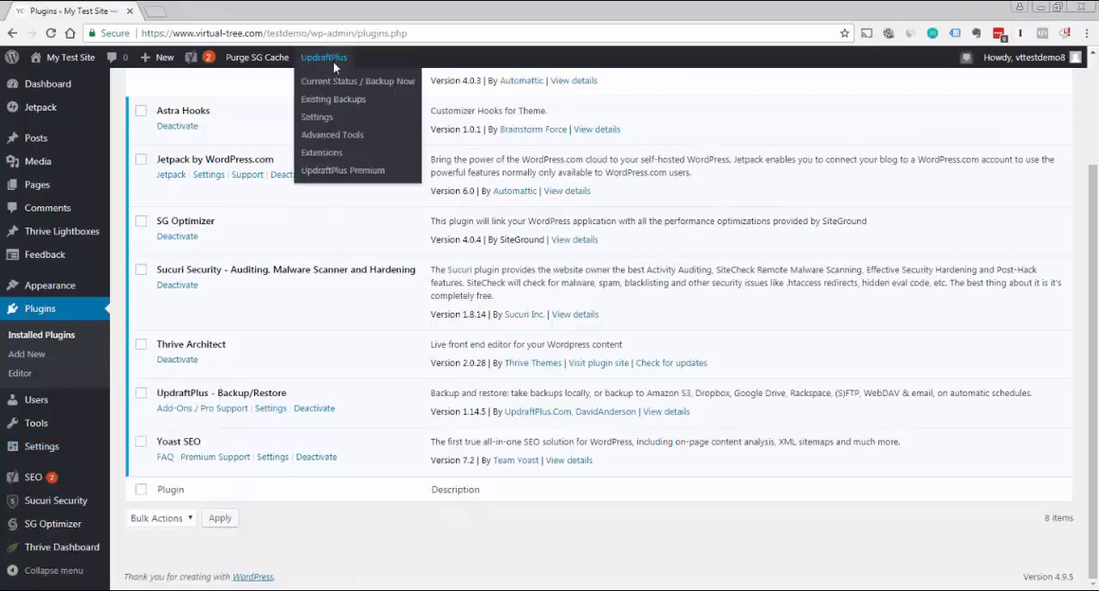
pyautogui.click(316, 117)
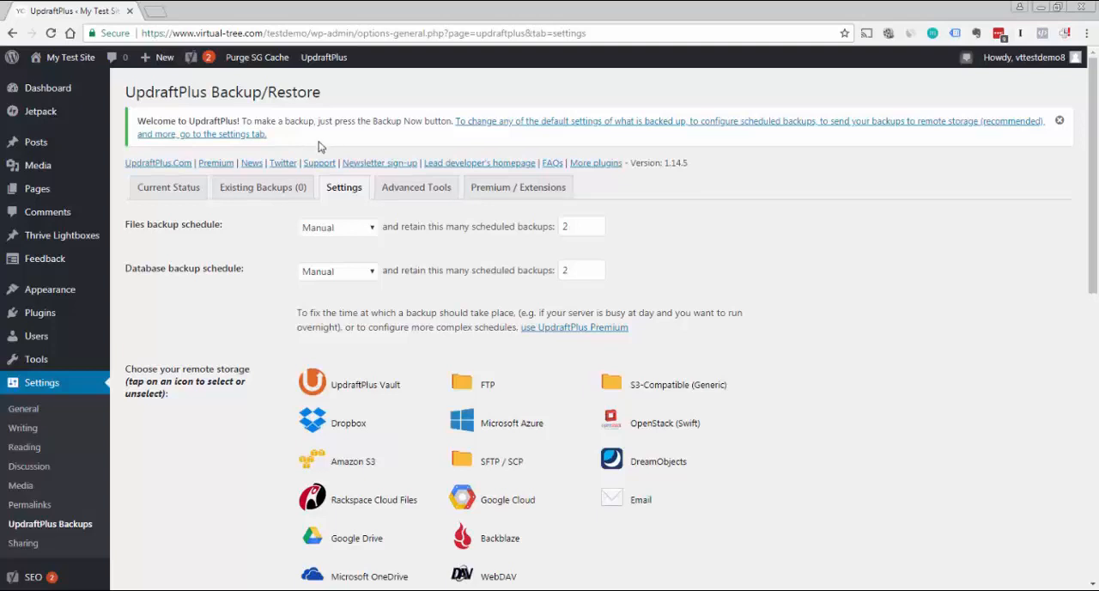
# Examine the frequency choices offered for the files backup schedule without changing the selection
pyautogui.click(376, 231)
pyautogui.click(459, 230)
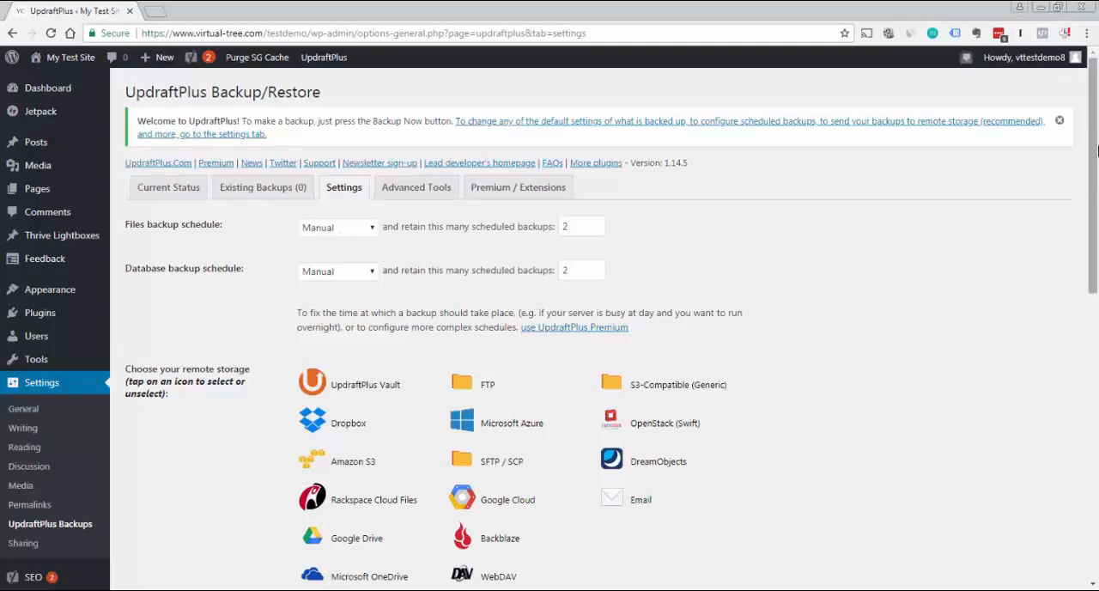
pyautogui.scroll(-1, 1094, 189)
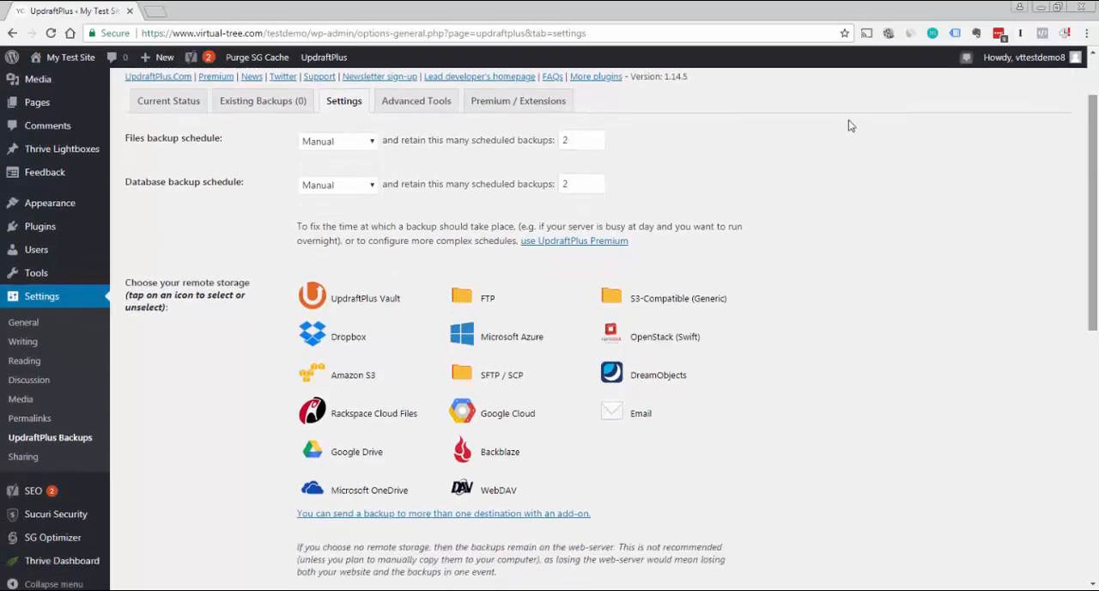
pyautogui.click(372, 144)
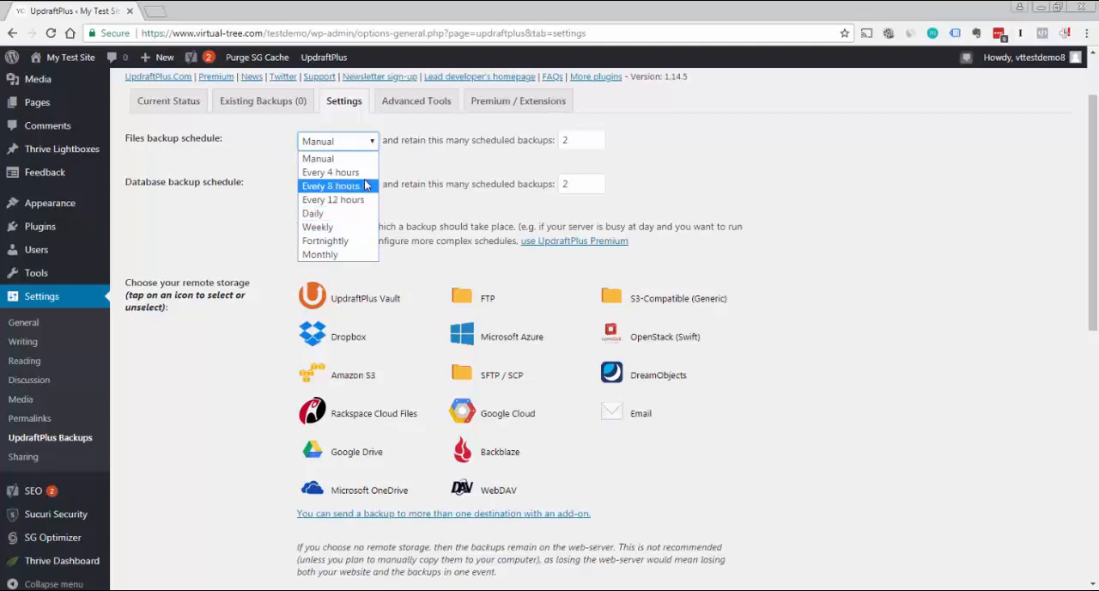
pyautogui.click(408, 175)
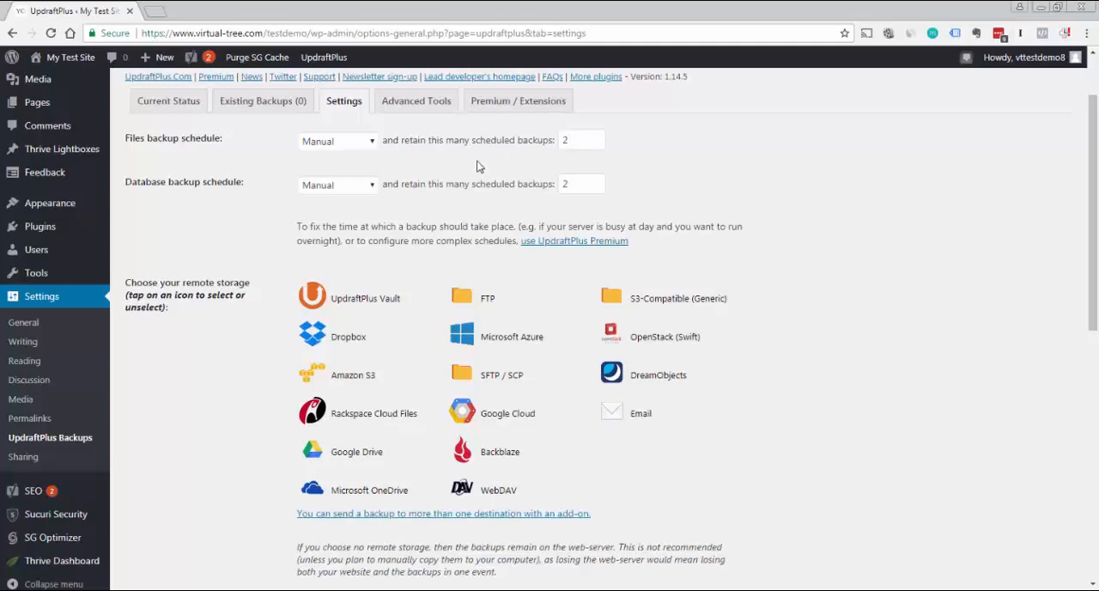
pyautogui.click(373, 142)
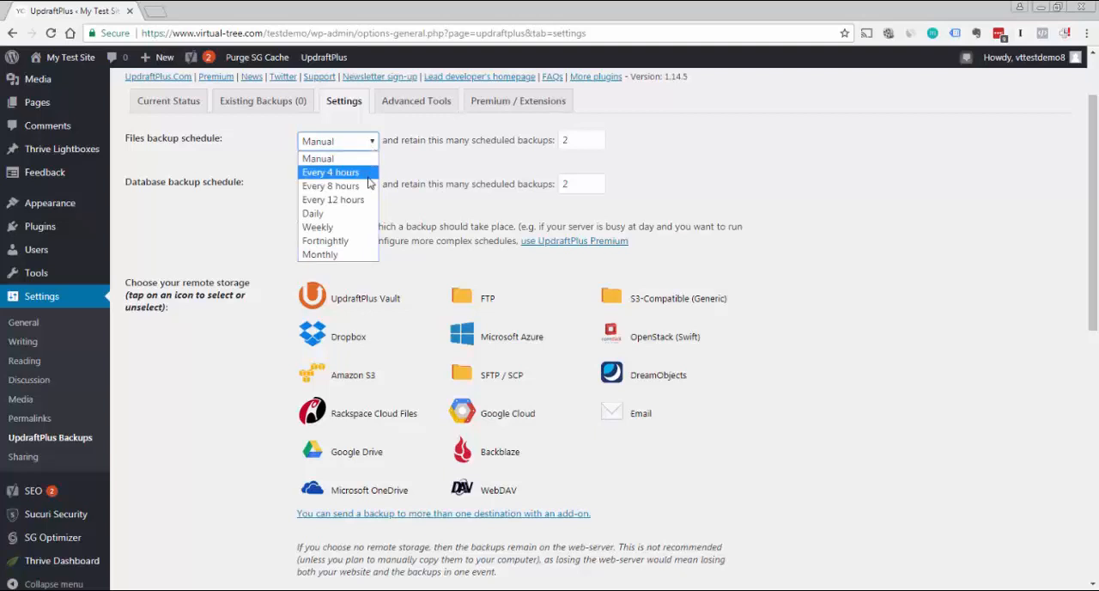
pyautogui.click(420, 167)
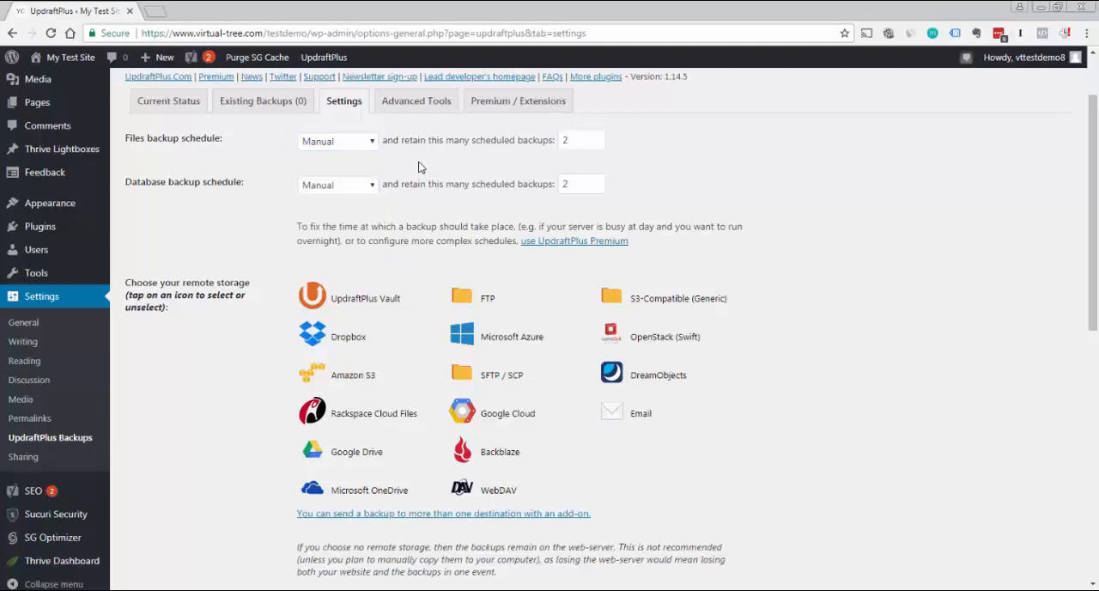
pyautogui.click(375, 149)
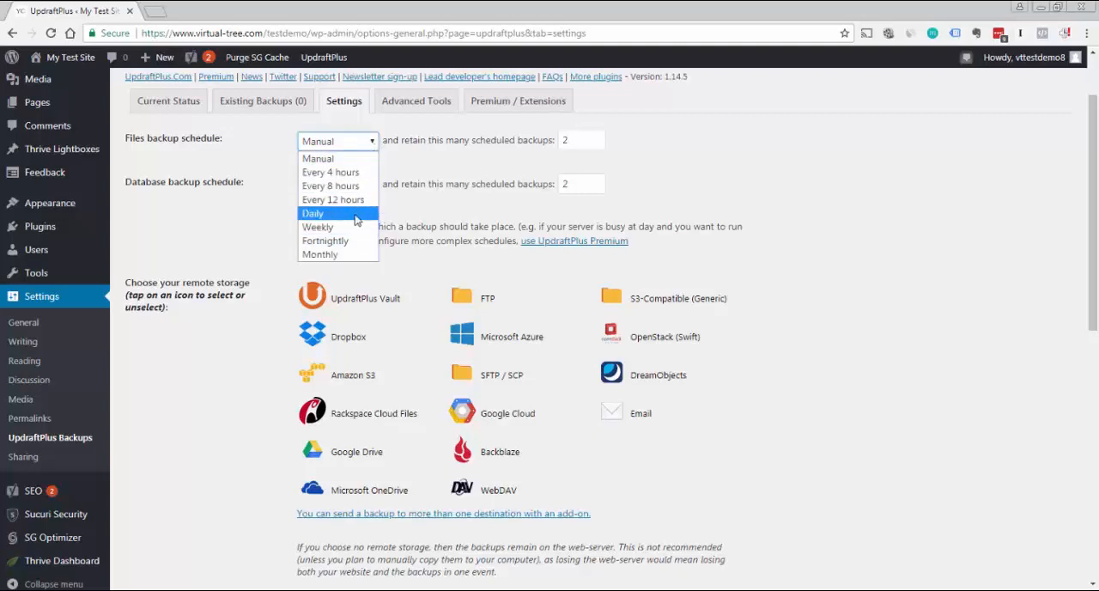
pyautogui.click(433, 196)
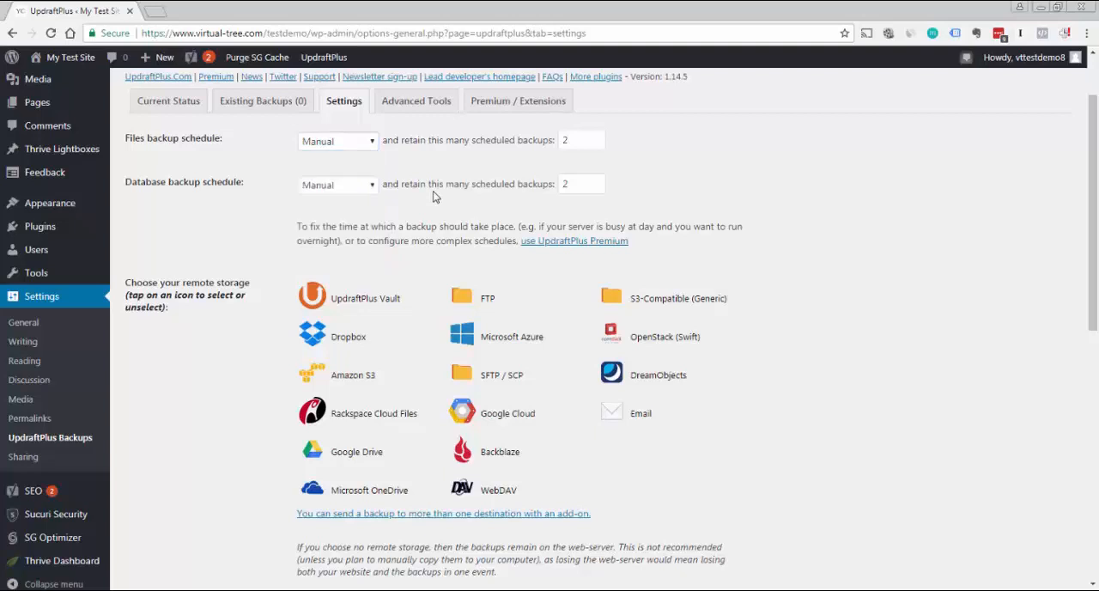
# Examine the frequency choices offered for the database backup schedule without changing the selection
pyautogui.click(371, 190)
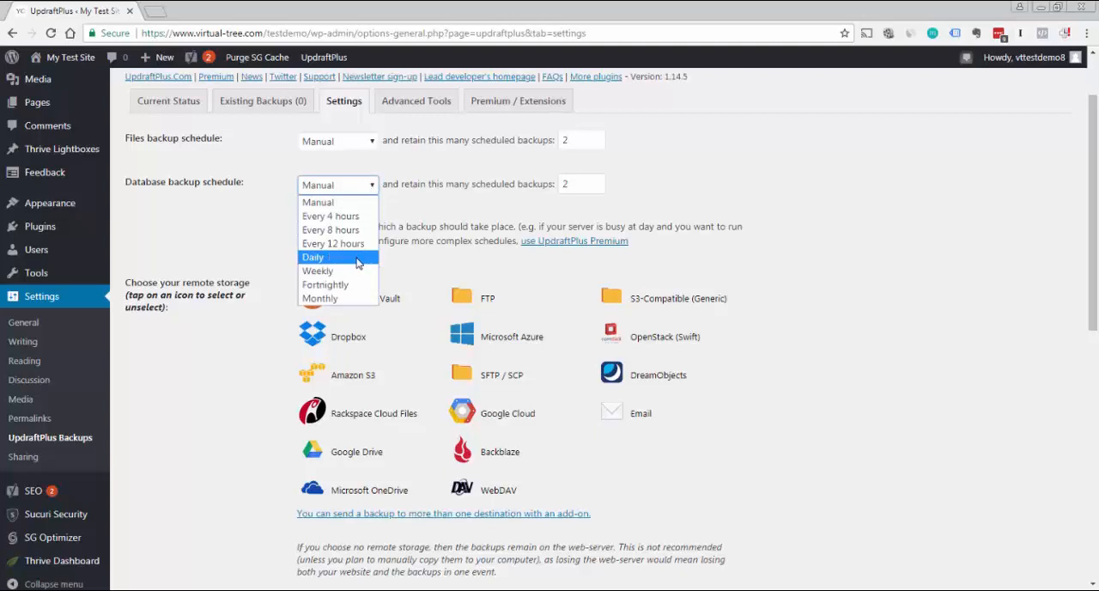
pyautogui.click(474, 173)
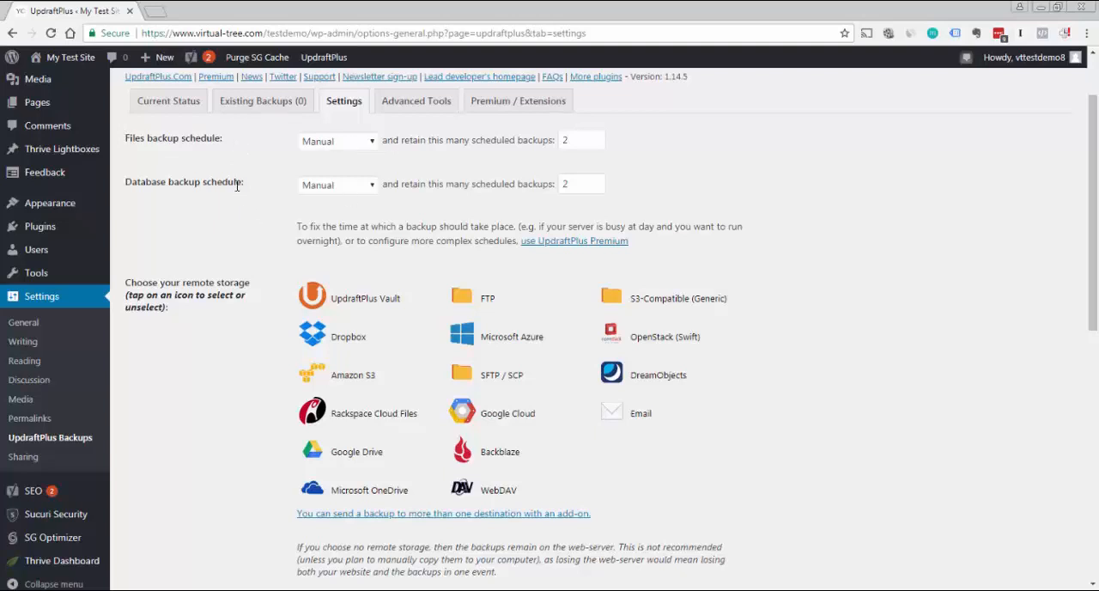
pyautogui.click(372, 186)
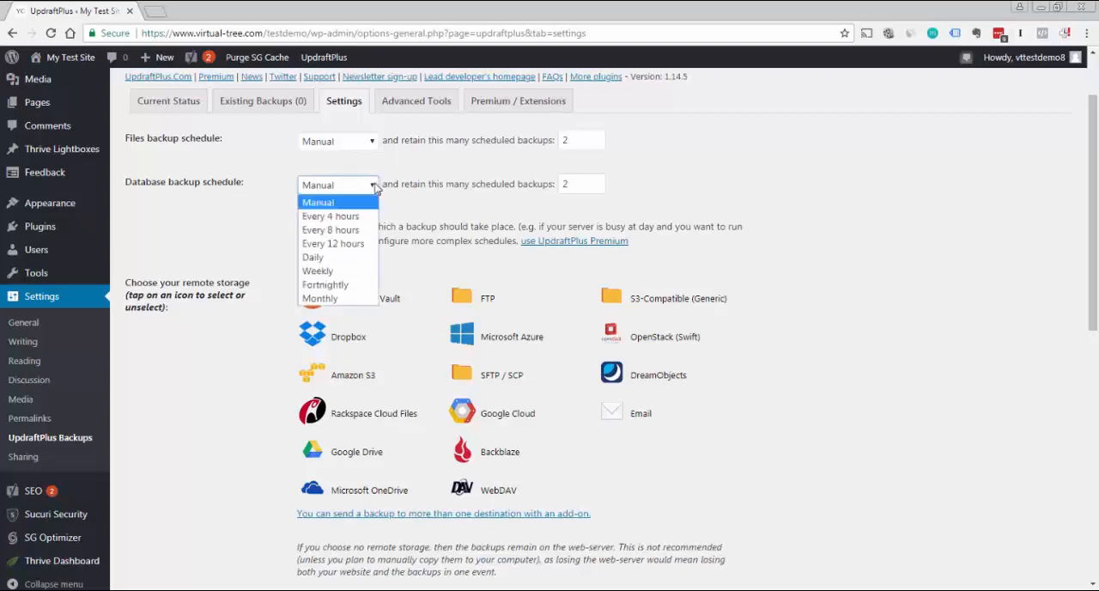
pyautogui.click(433, 176)
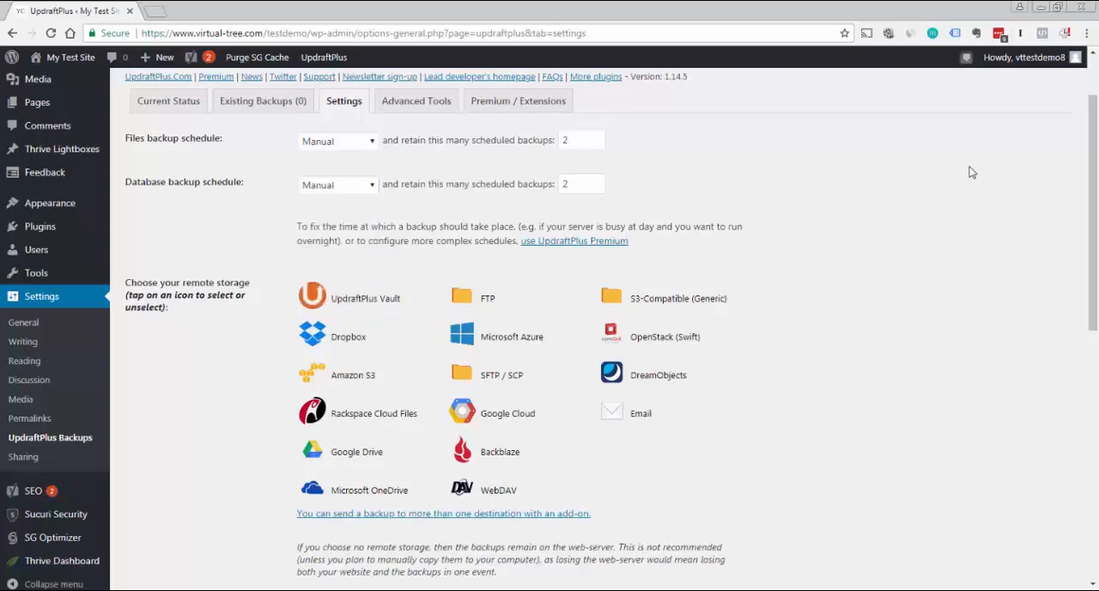
pyautogui.moveTo(1097, 187)
pyautogui.mouseDown()
pyautogui.moveTo(1097, 231)
pyautogui.moveTo(1096, 167)
pyautogui.mouseUp()
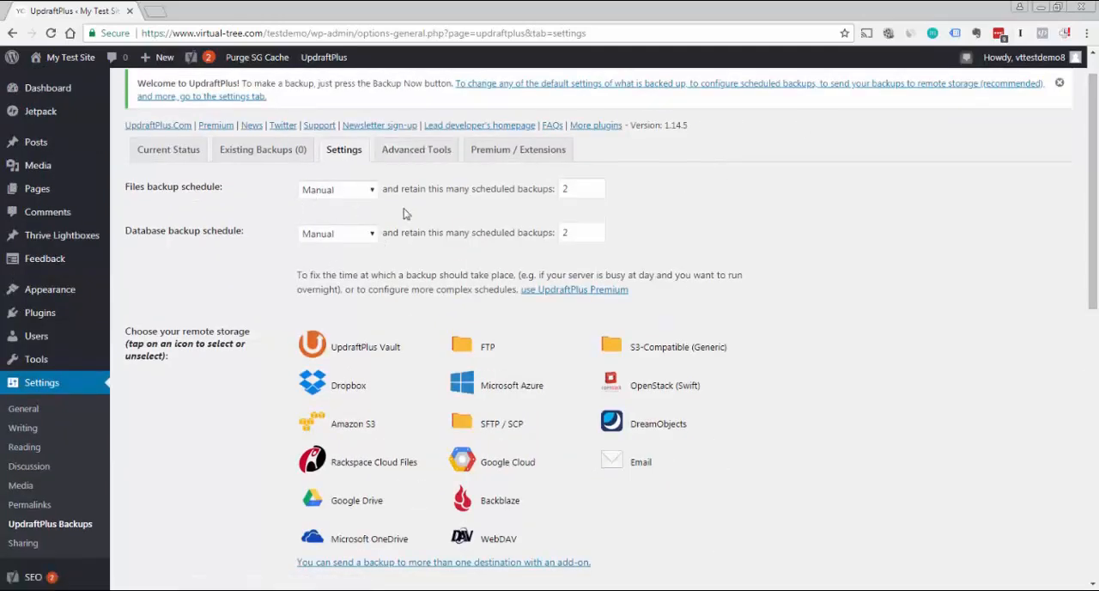
# Review the remote storage destinations available for backups in the UpdraftPlus settings
pyautogui.scroll(-2, 1094, 188)
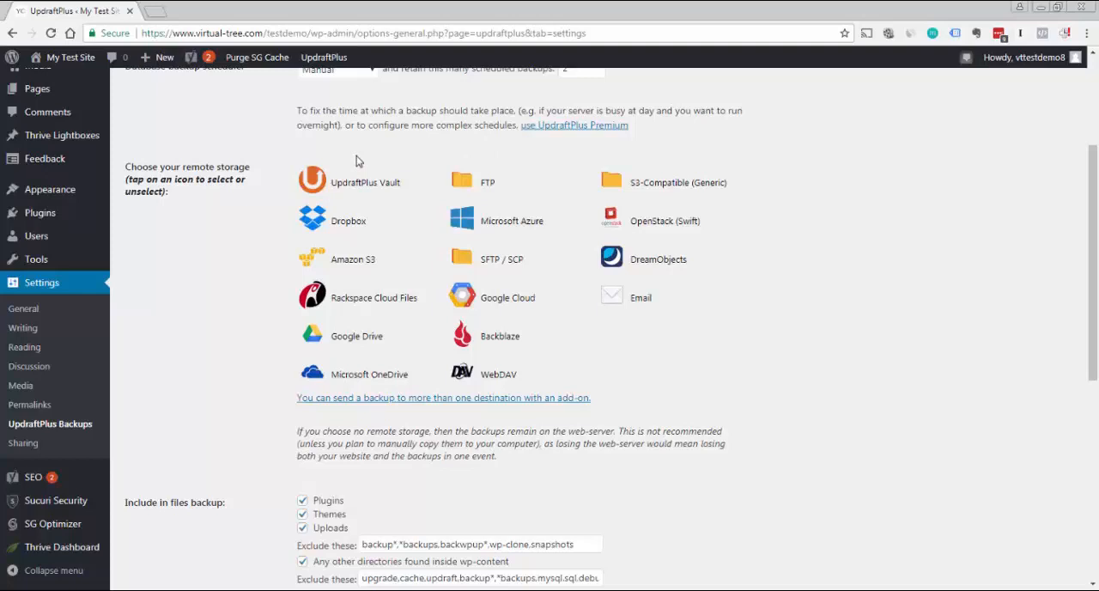
pyautogui.click(459, 187)
pyautogui.moveTo(1092, 311); pyautogui.dragTo(1092, 321)
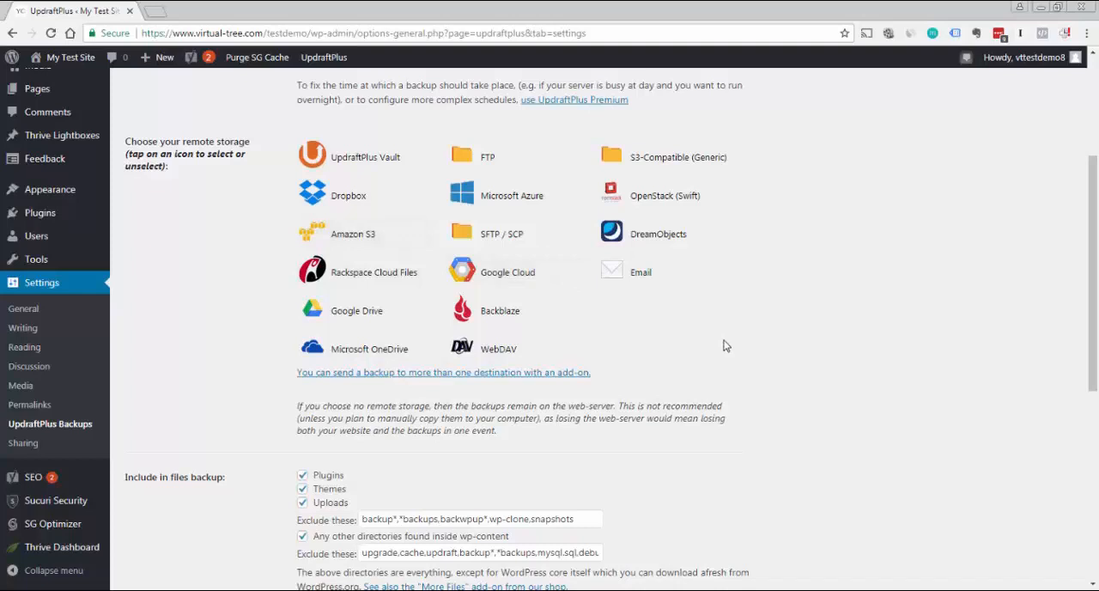
pyautogui.moveTo(1093, 306); pyautogui.dragTo(1096, 277)
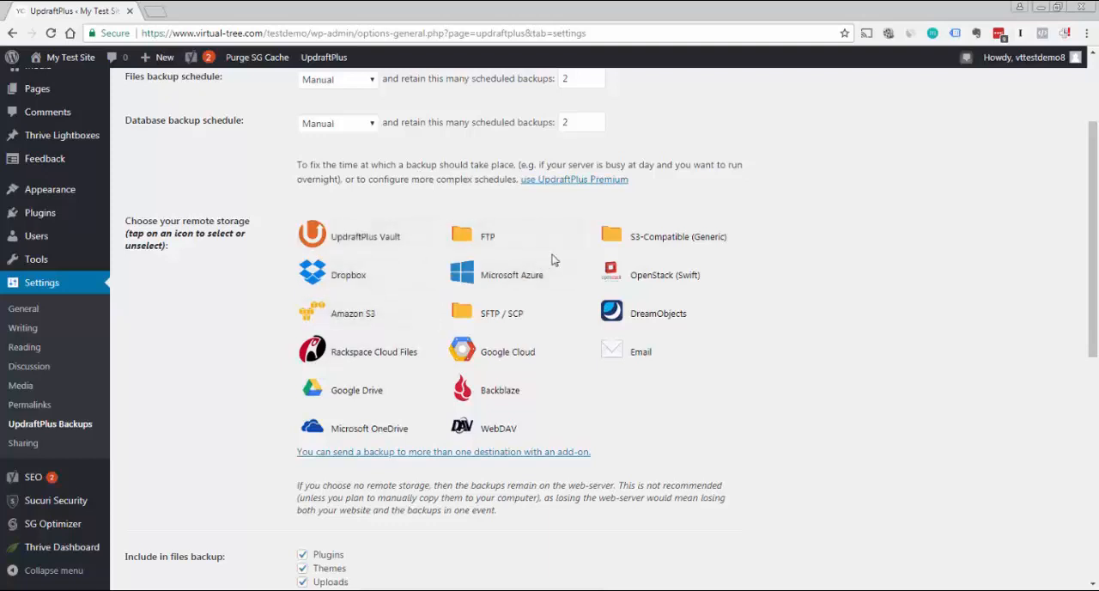
pyautogui.moveTo(1096, 309)
pyautogui.mouseDown()
pyautogui.moveTo(1097, 336)
pyautogui.moveTo(1096, 248)
pyautogui.moveTo(1097, 416)
pyautogui.moveTo(1097, 326)
pyautogui.mouseUp()
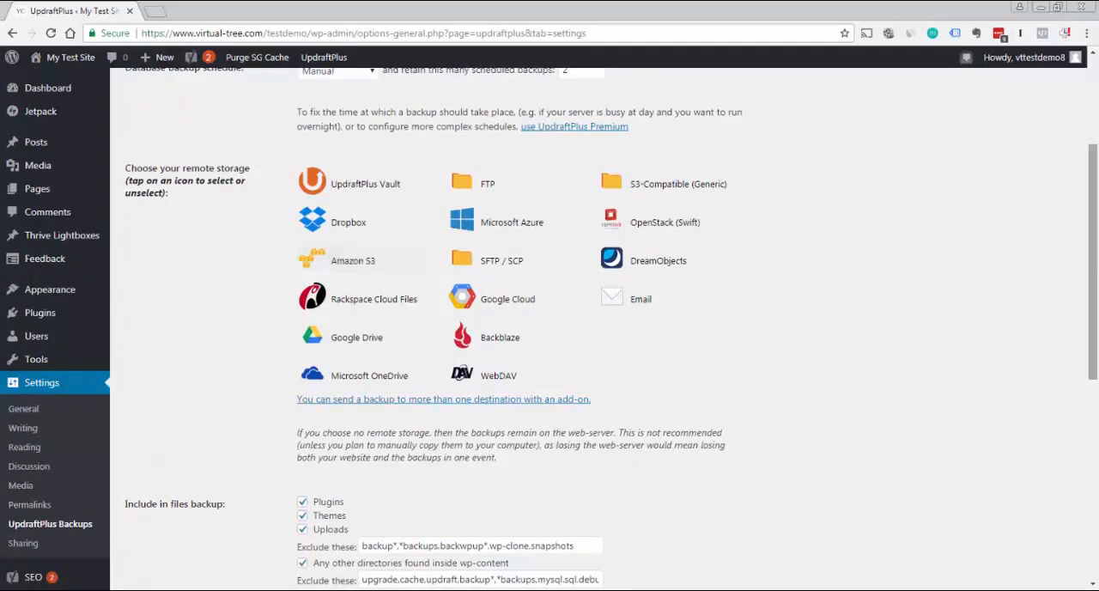
# Review which files the backup includes or excludes, along with the e-mail report and expert settings
pyautogui.moveTo(1097, 276); pyautogui.dragTo(1097, 424)
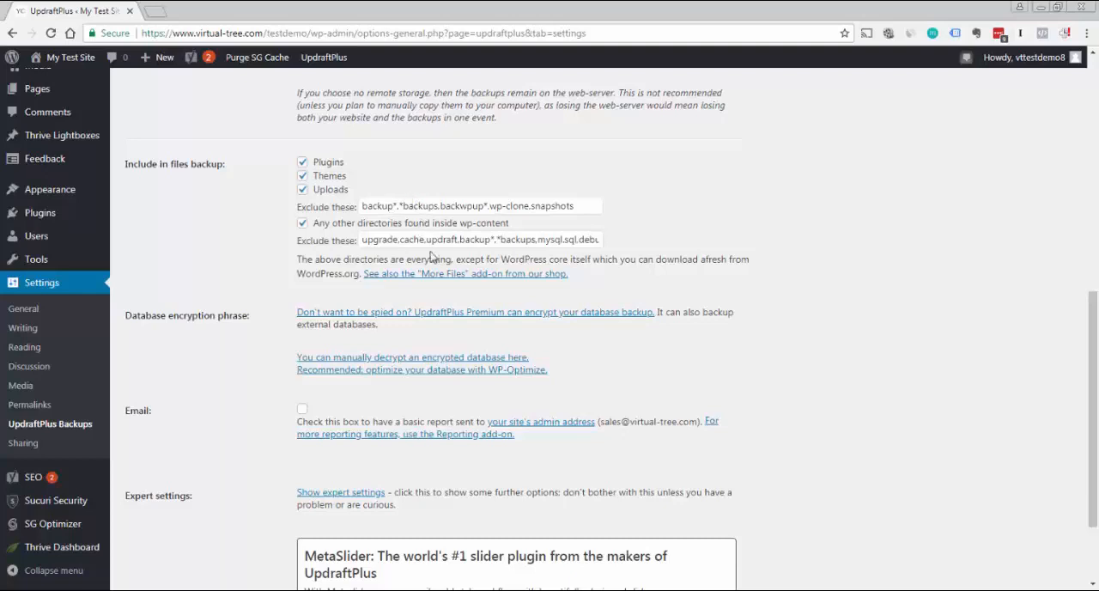
pyautogui.moveTo(468, 238)
pyautogui.moveTo(1095, 321); pyautogui.dragTo(1096, 370)
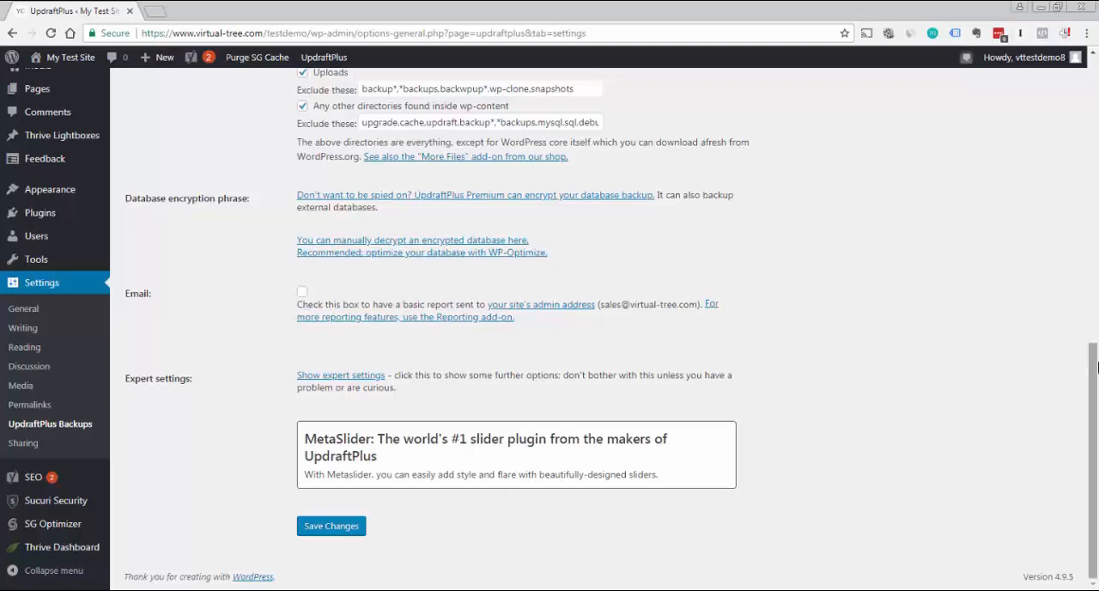
pyautogui.moveTo(1094, 358)
pyautogui.mouseDown()
pyautogui.moveTo(1094, 187)
pyautogui.moveTo(1094, 359)
pyautogui.mouseUp()
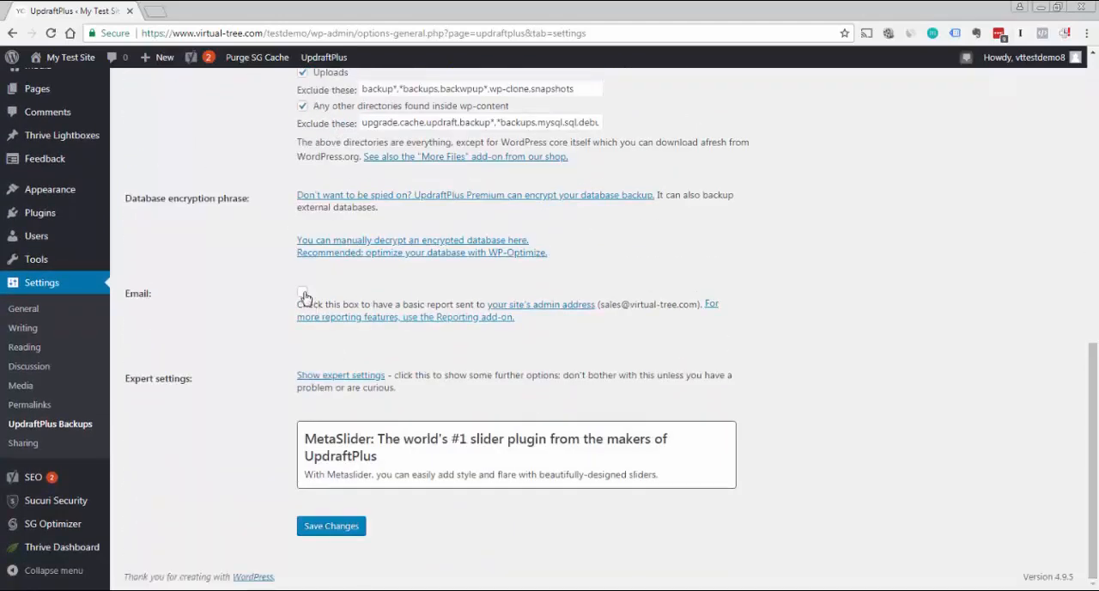
pyautogui.moveTo(1095, 389); pyautogui.dragTo(1095, 111)
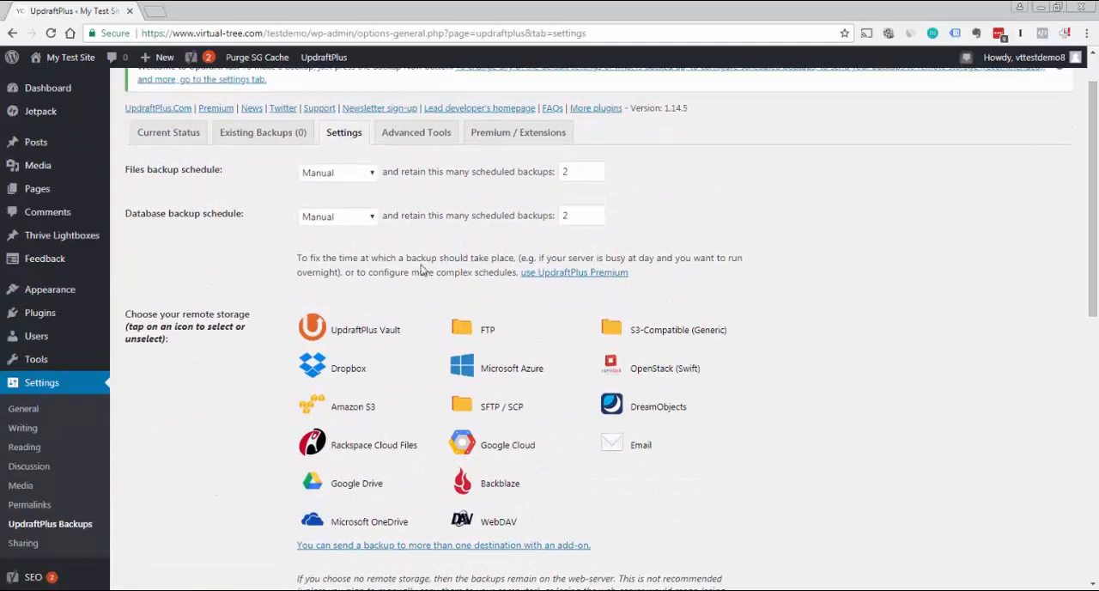
# Run a one-time UpdraftPlus backup that includes both the database and the files
pyautogui.click(181, 138)
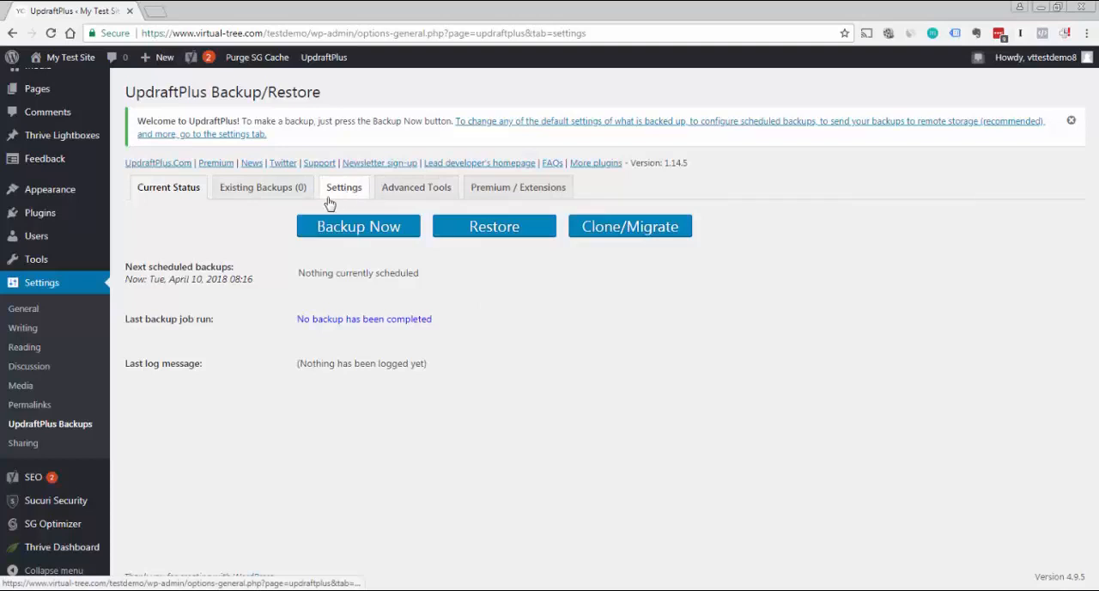
pyautogui.click(378, 233)
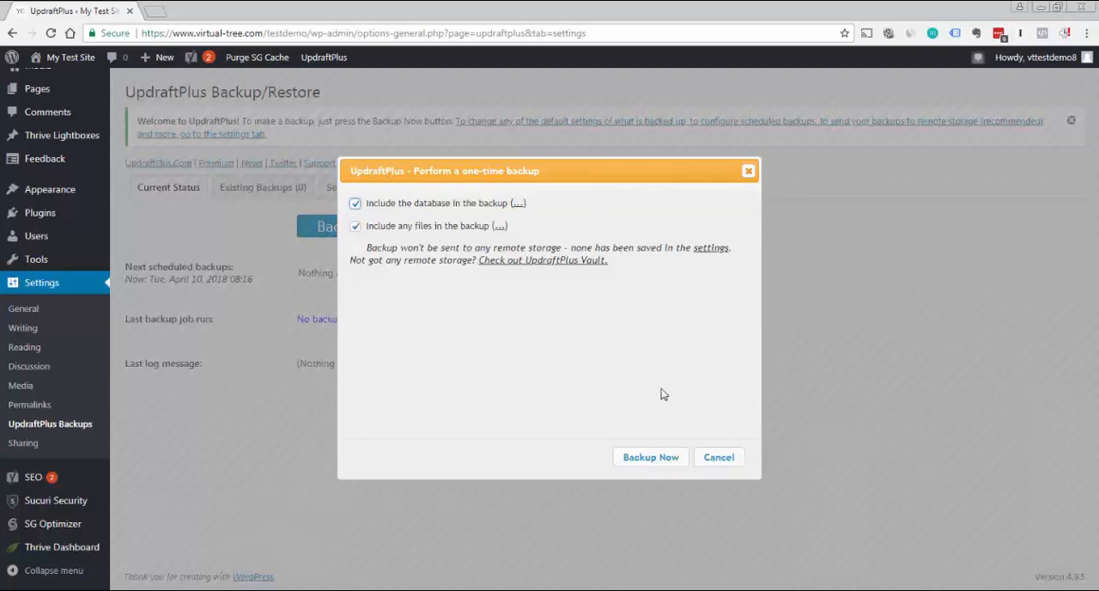
pyautogui.click(648, 462)
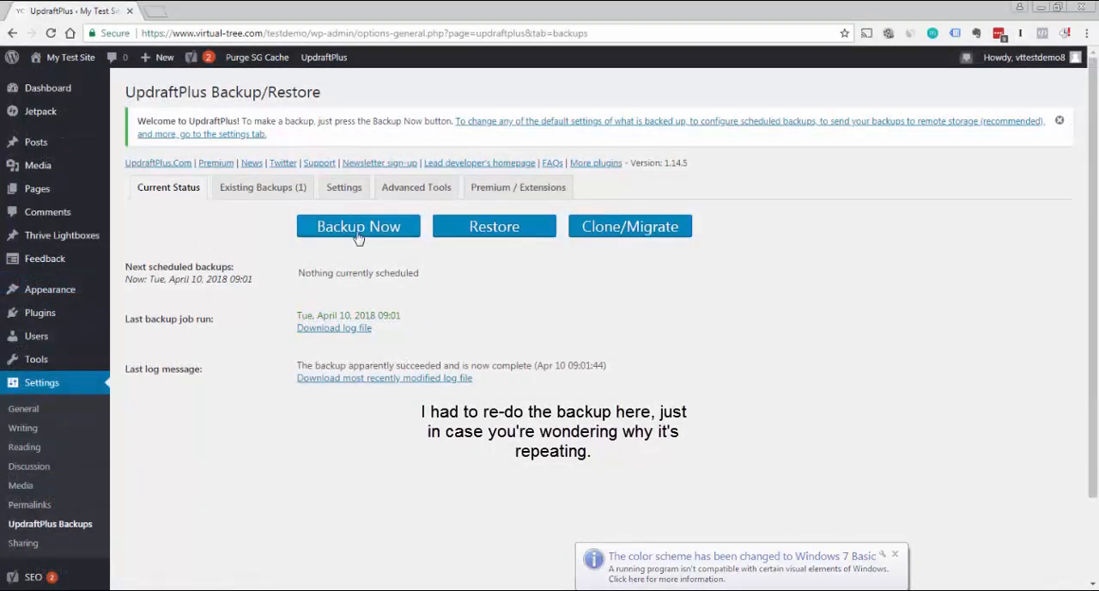
# Run another one-time backup with the database and files included
pyautogui.click(358, 234)
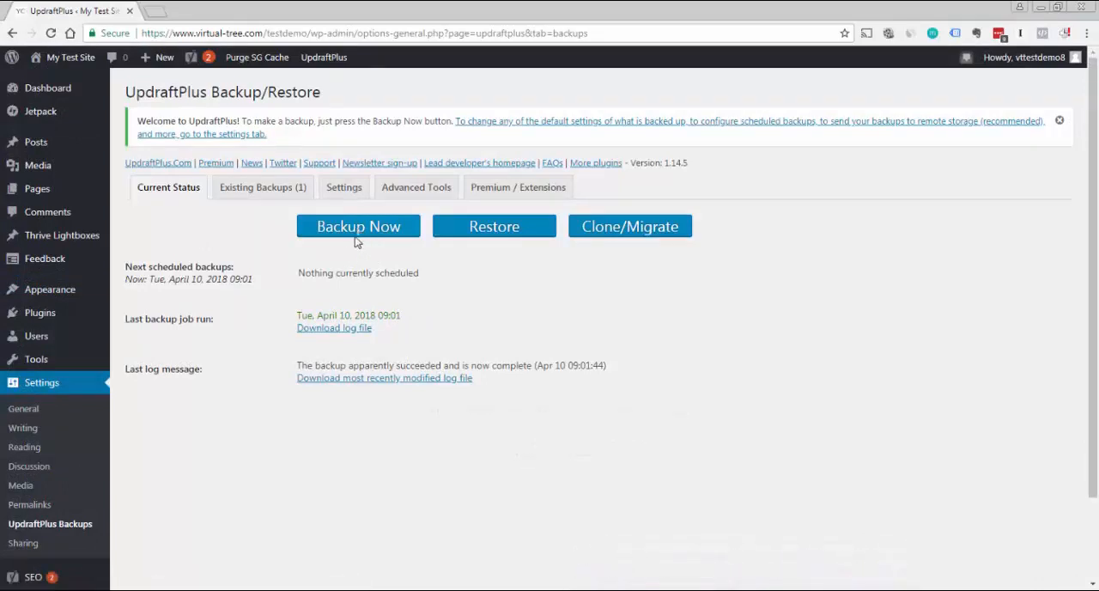
pyautogui.click(358, 235)
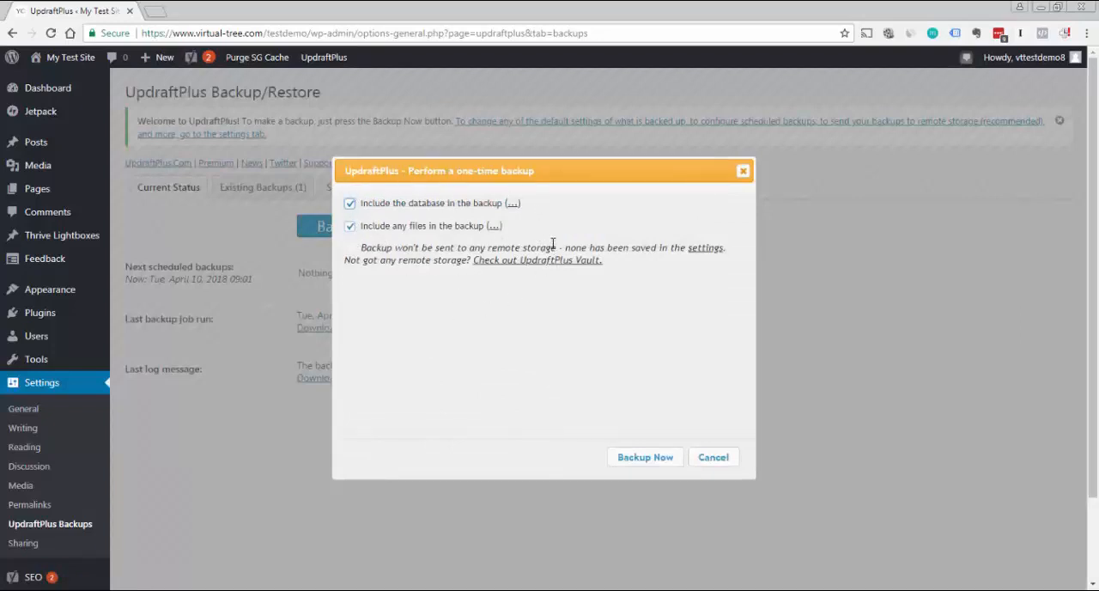
pyautogui.click(645, 458)
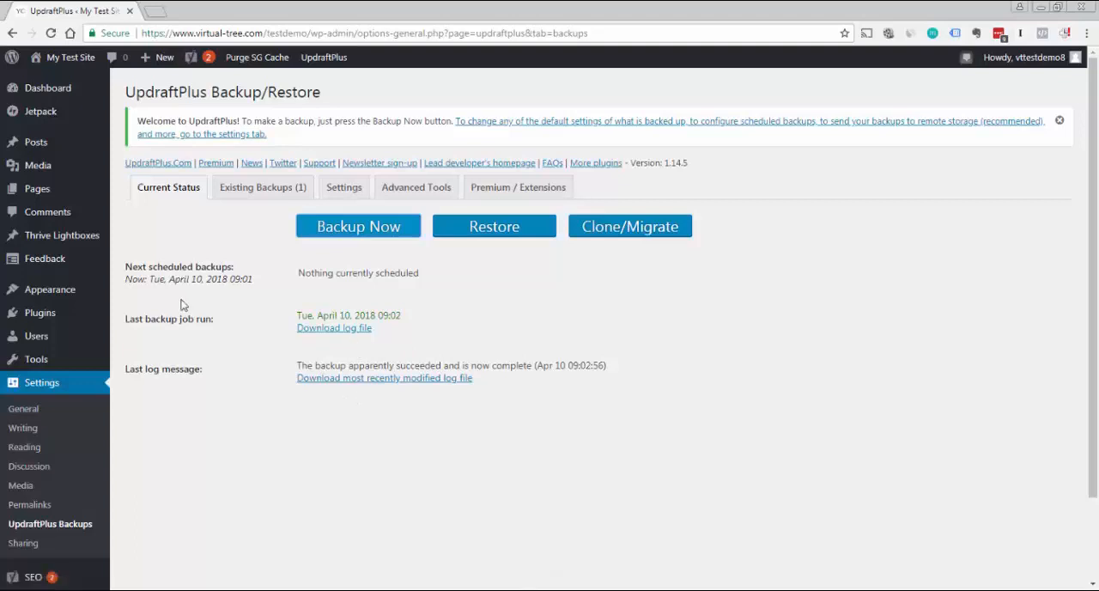
# View the existing backups, and open and dismiss the download options for the database from the Apr 10, 2018 9:02 backup
pyautogui.click(271, 194)
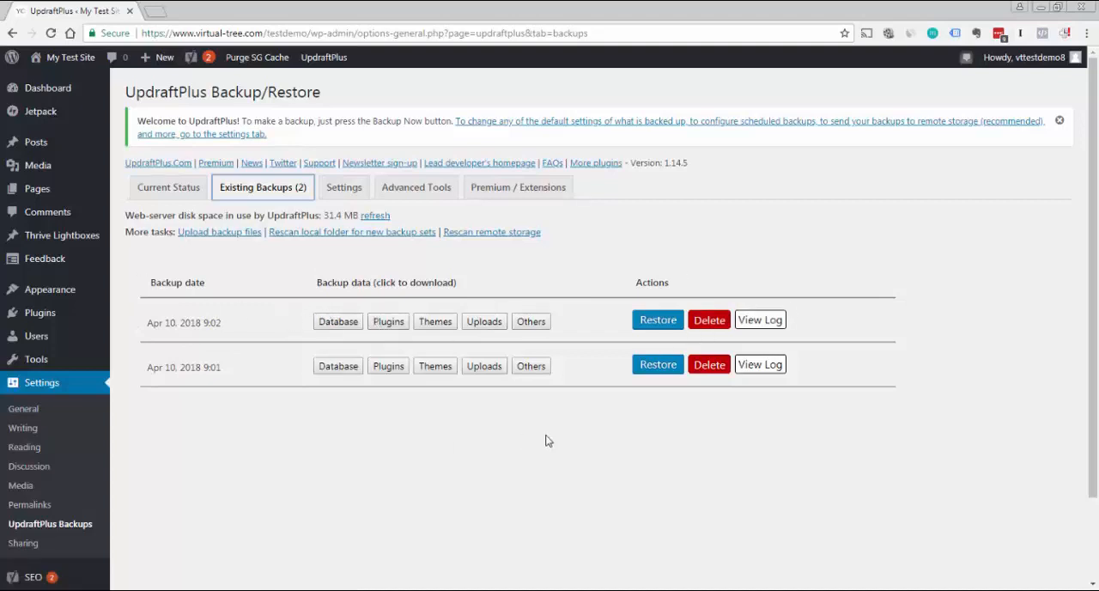
pyautogui.click(348, 322)
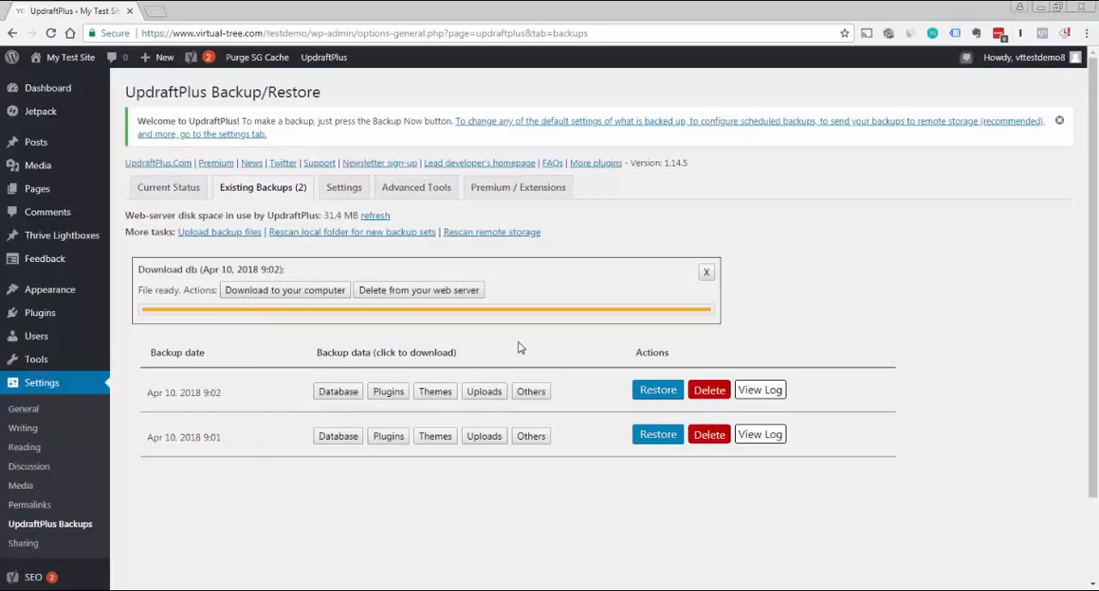
pyautogui.click(707, 271)
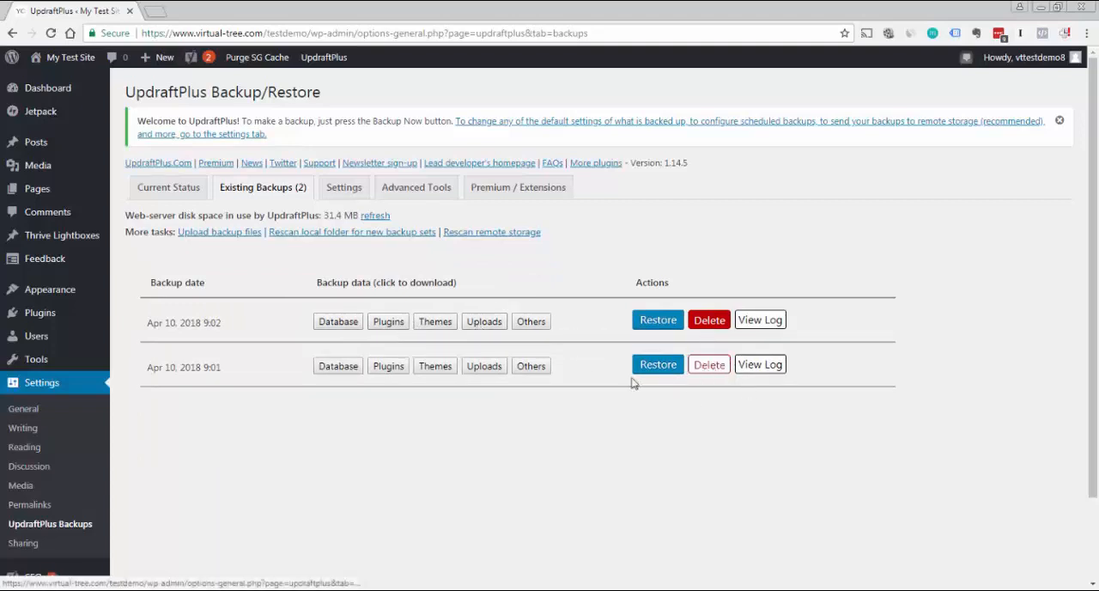
pyautogui.click(709, 367)
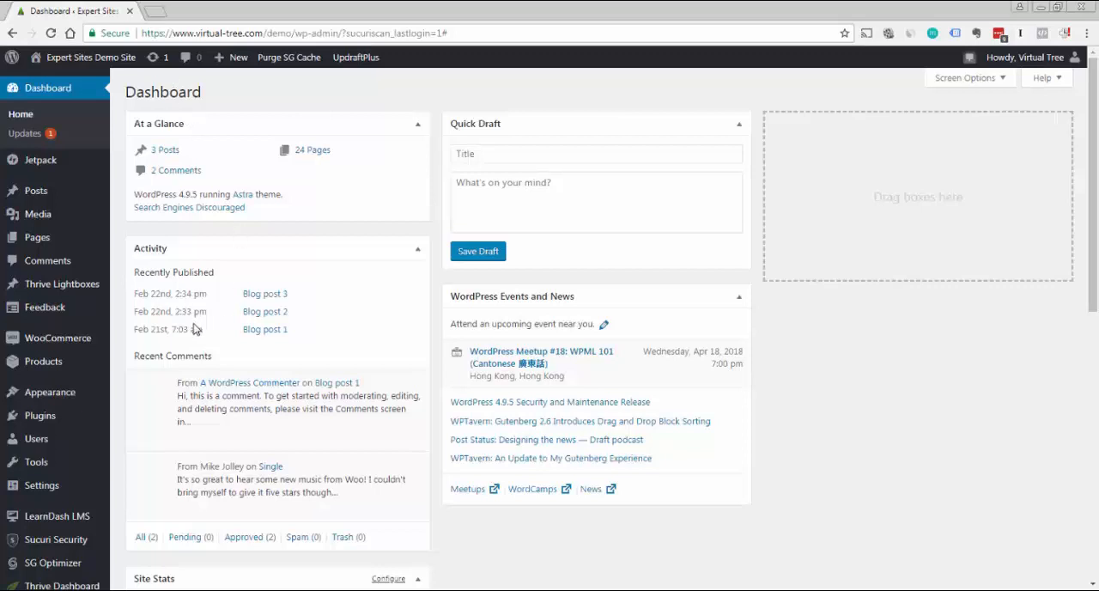
pyautogui.moveTo(86, 390)
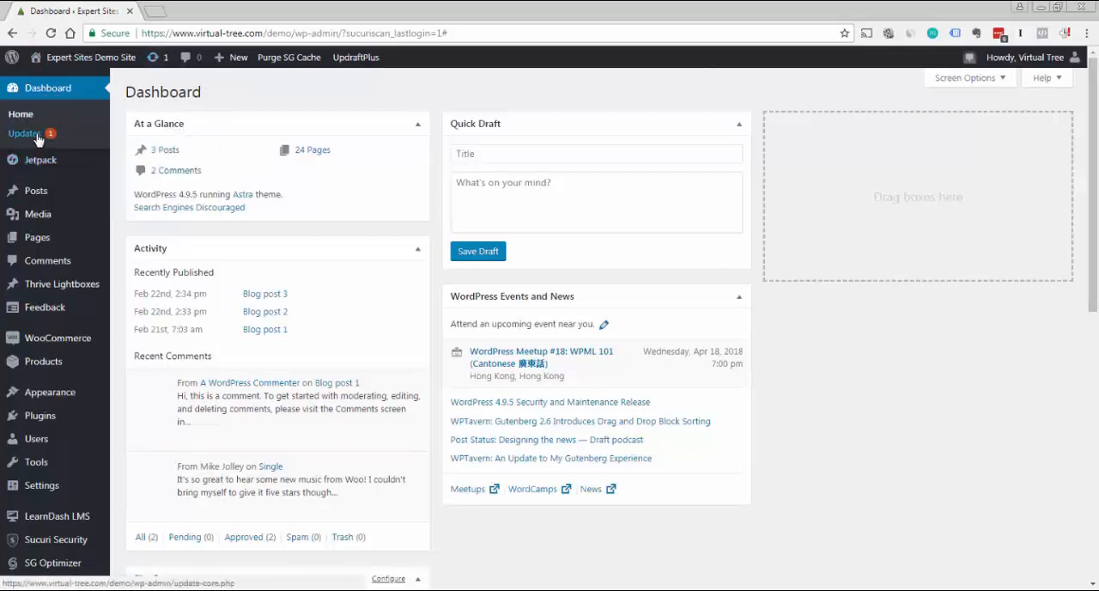
# Open the WordPress Updates page and review its core, plugin and theme sections
pyautogui.moveTo(28, 156)
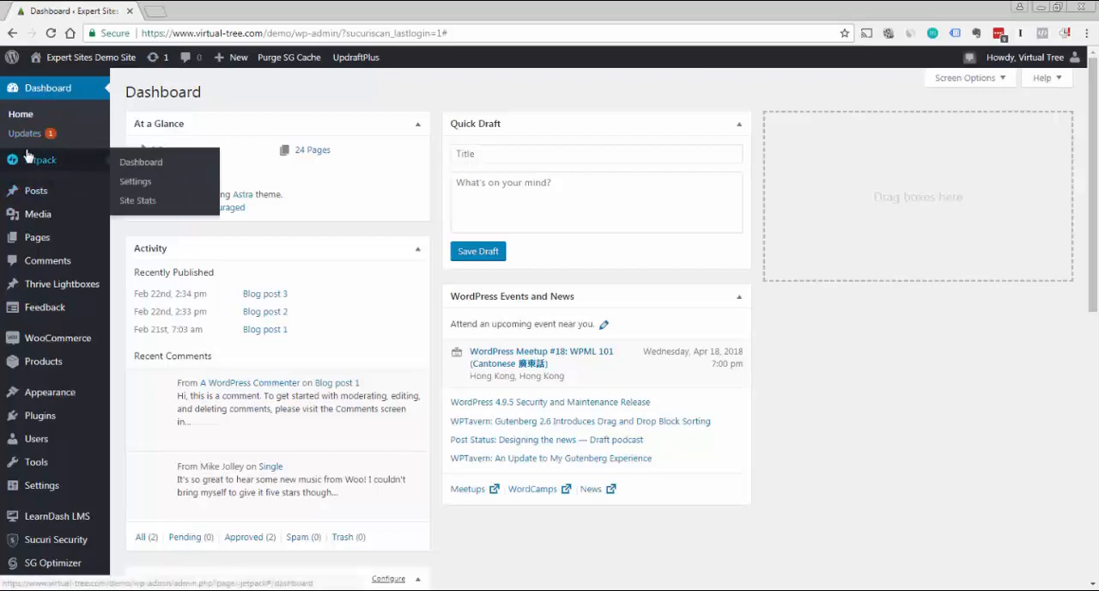
pyautogui.click(25, 138)
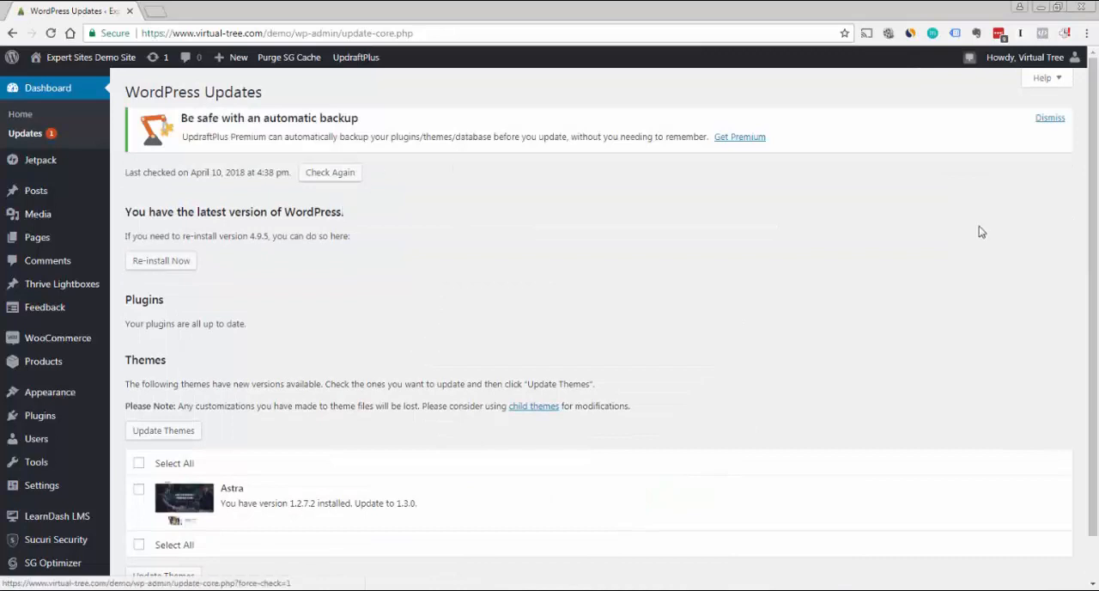
pyautogui.moveTo(1094, 144); pyautogui.dragTo(1094, 172)
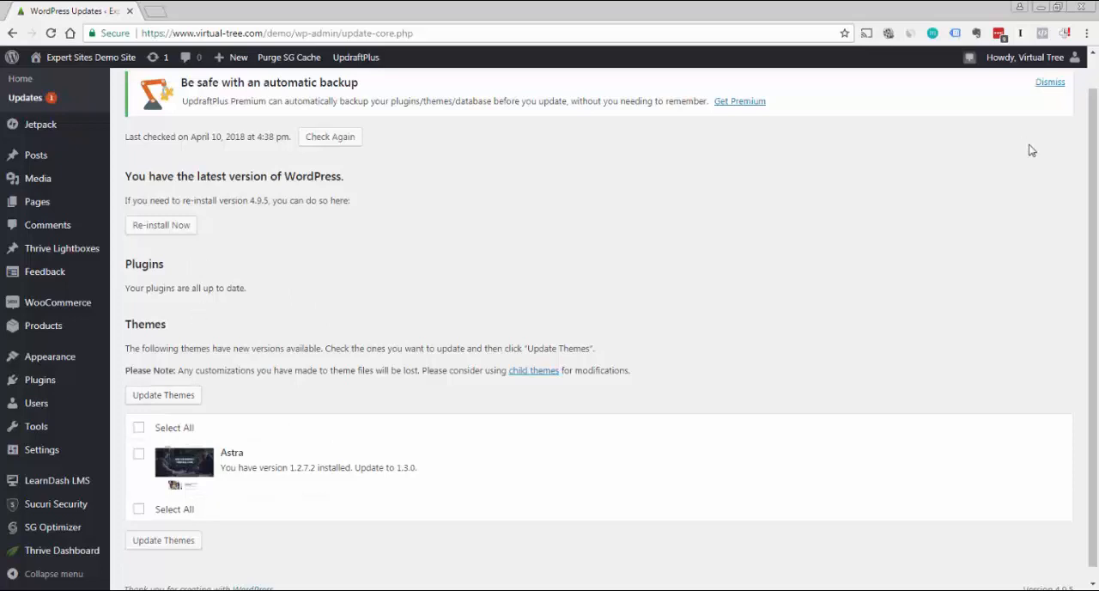
pyautogui.moveTo(1093, 144); pyautogui.dragTo(1093, 110)
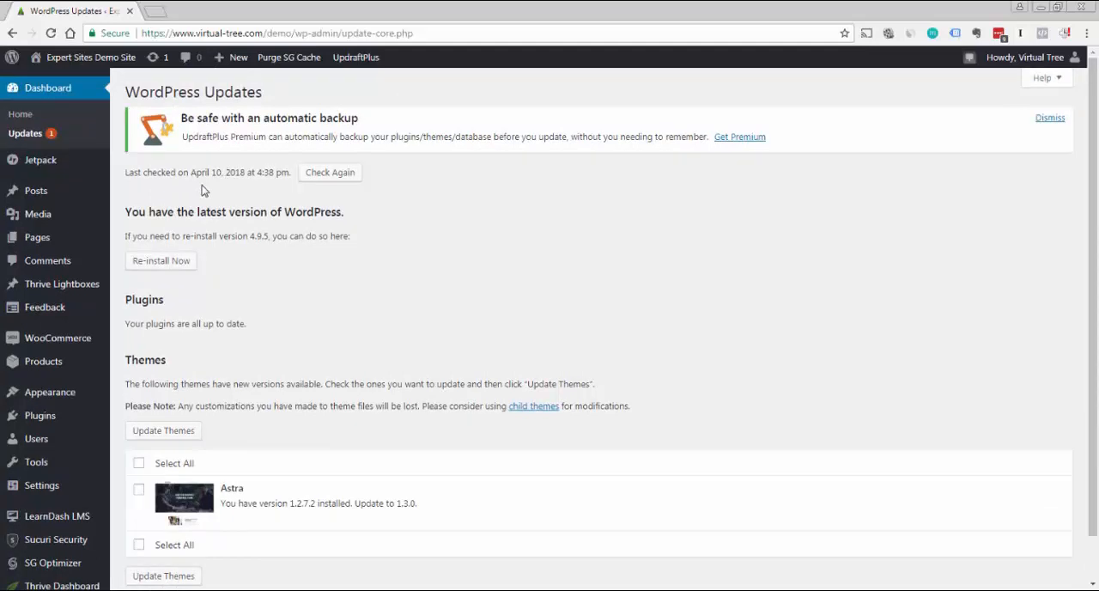
pyautogui.moveTo(1094, 251); pyautogui.dragTo(1097, 279)
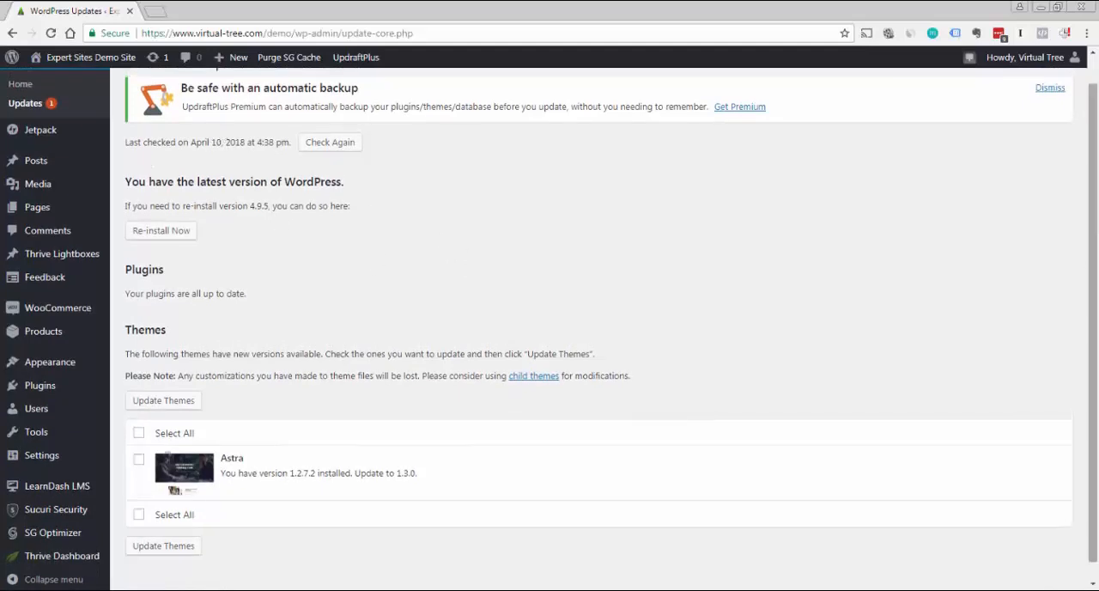
pyautogui.scroll(1, 204, 192)
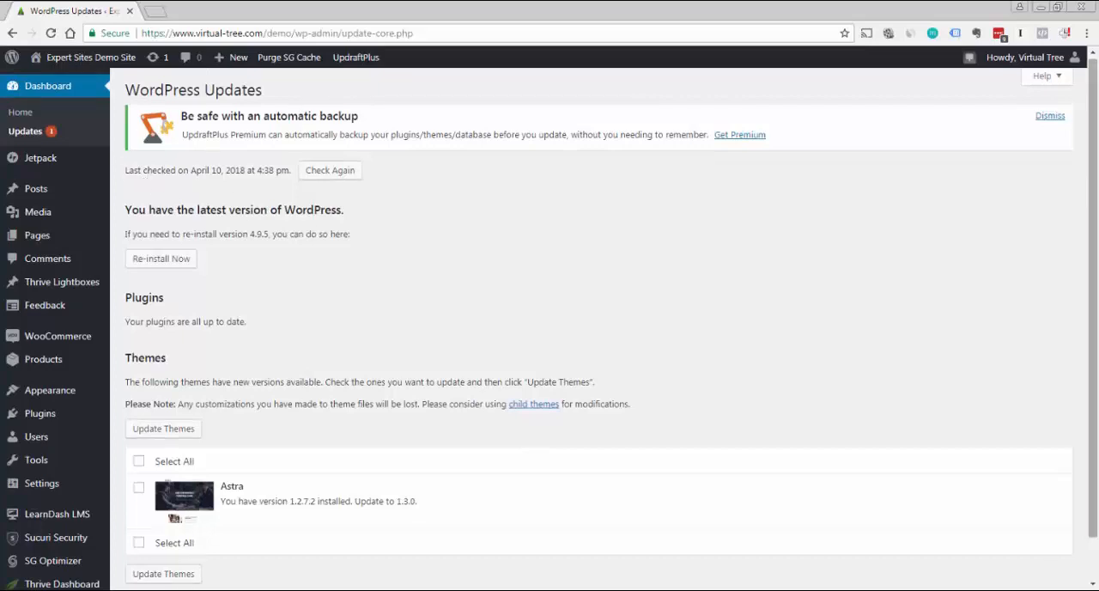
pyautogui.scroll(-1, 309, 263)
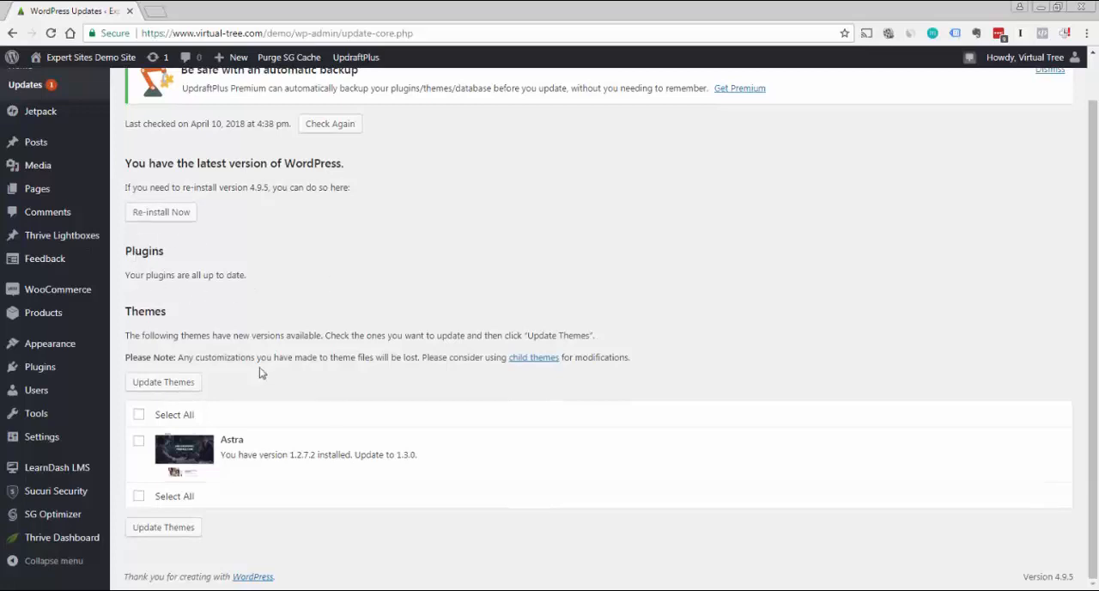
pyautogui.scroll(1, 846, 283)
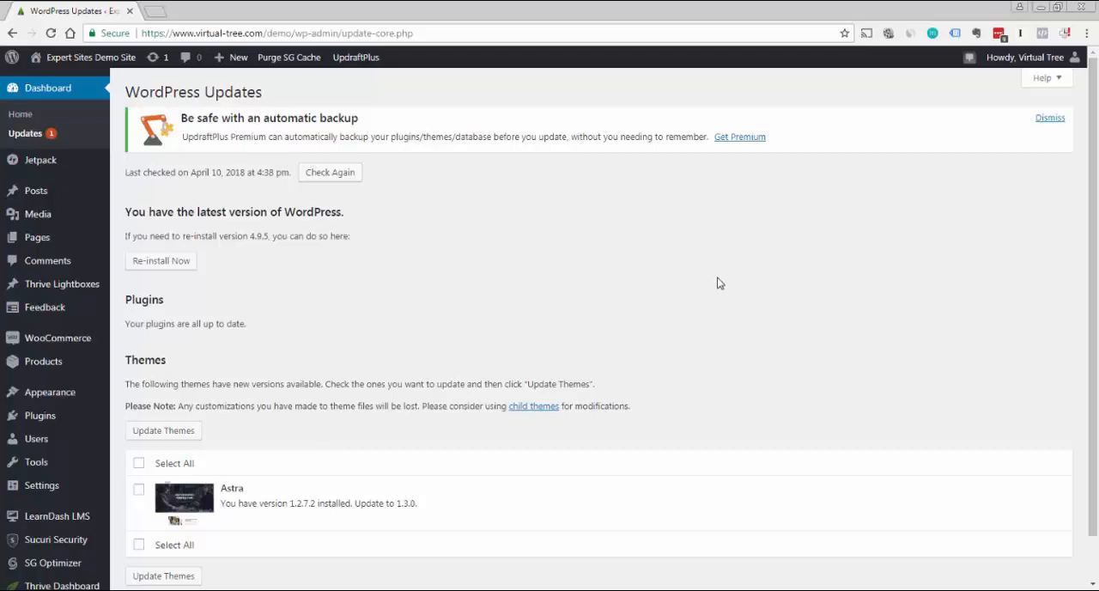
# Examine the plugin update status, the WordPress re-install option and the update offered for the Astra theme
pyautogui.moveTo(717, 277); pyautogui.dragTo(752, 265)
pyautogui.moveTo(1098, 232); pyautogui.dragTo(1097, 319)
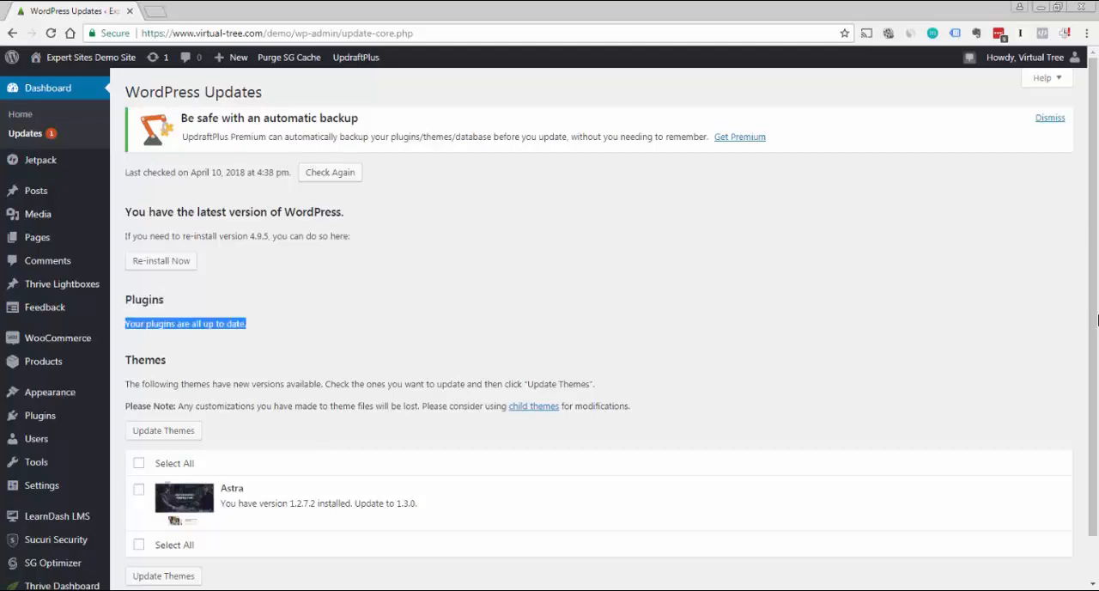
pyautogui.click(967, 293)
pyautogui.moveTo(1095, 245); pyautogui.dragTo(1094, 370)
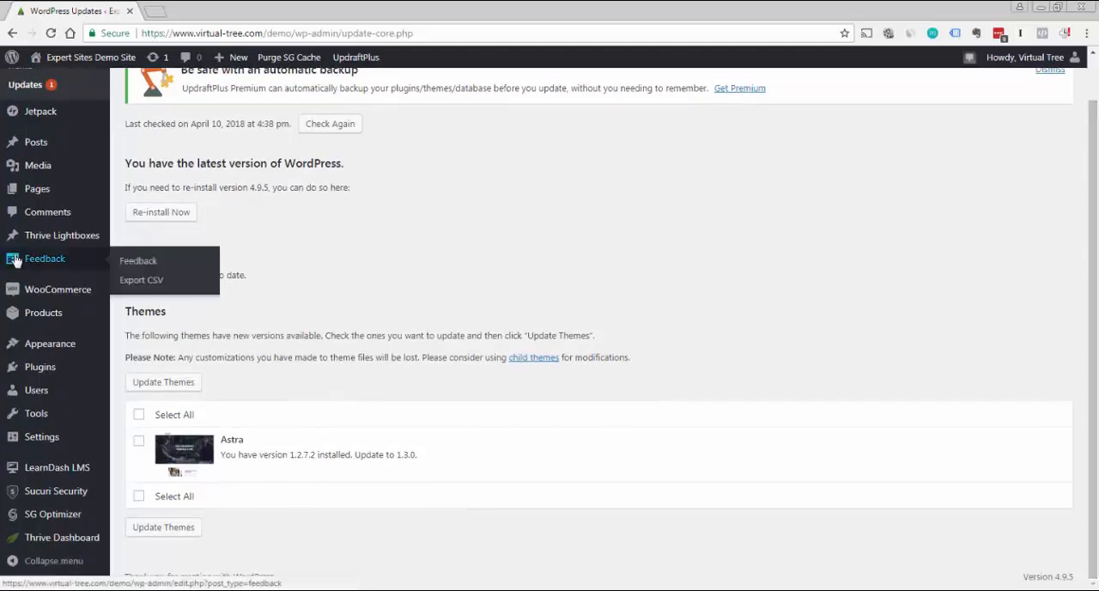
pyautogui.scroll(1, 326, 171)
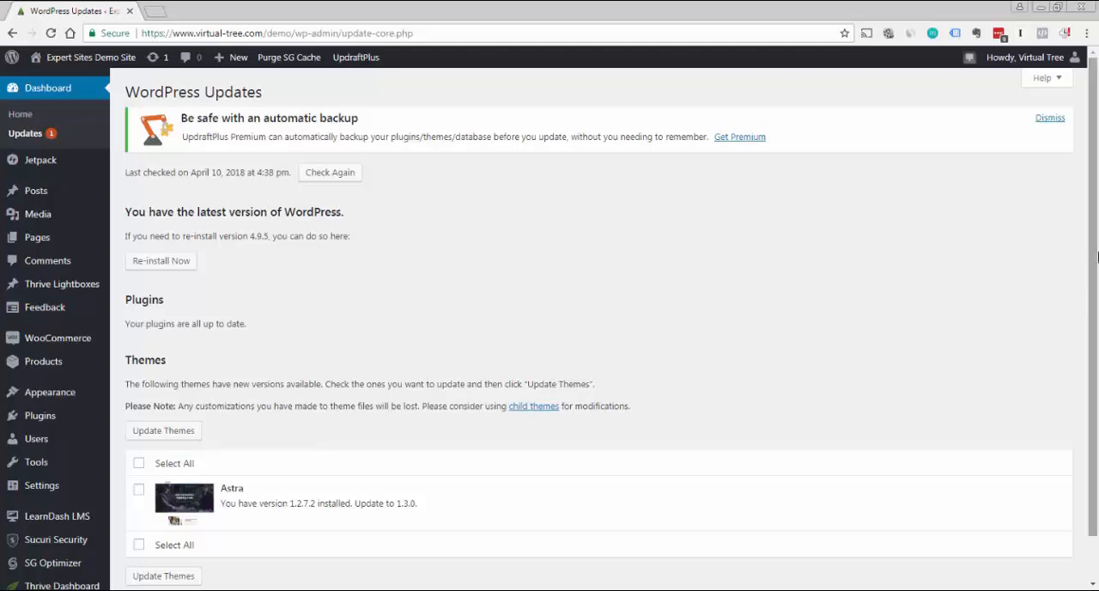
pyautogui.scroll(-1, 1095, 261)
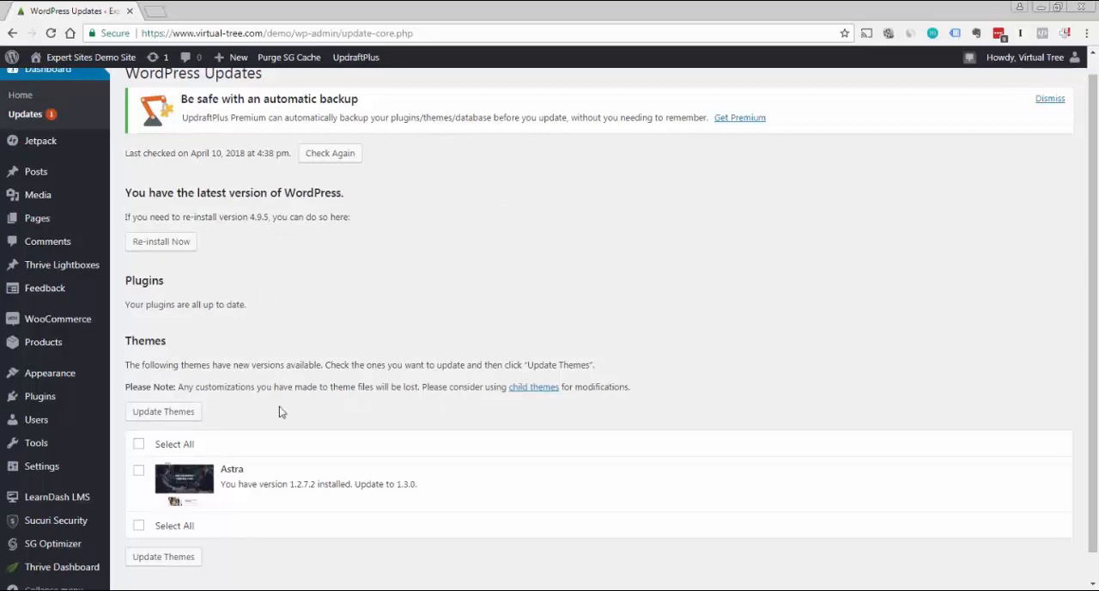
pyautogui.scroll(1, 1095, 241)
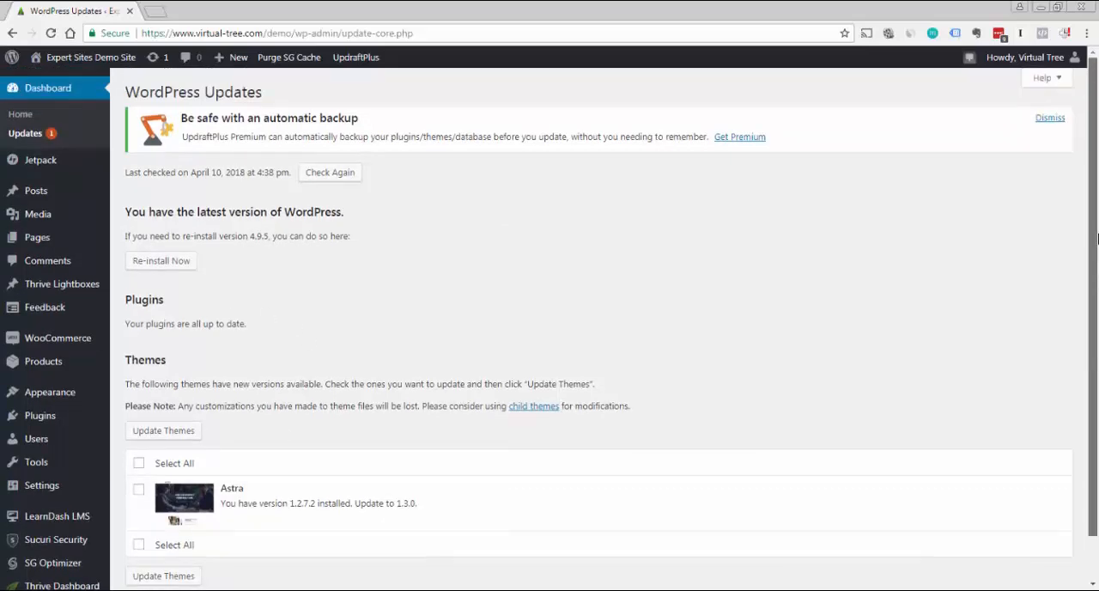
pyautogui.moveTo(1097, 238); pyautogui.dragTo(1091, 263)
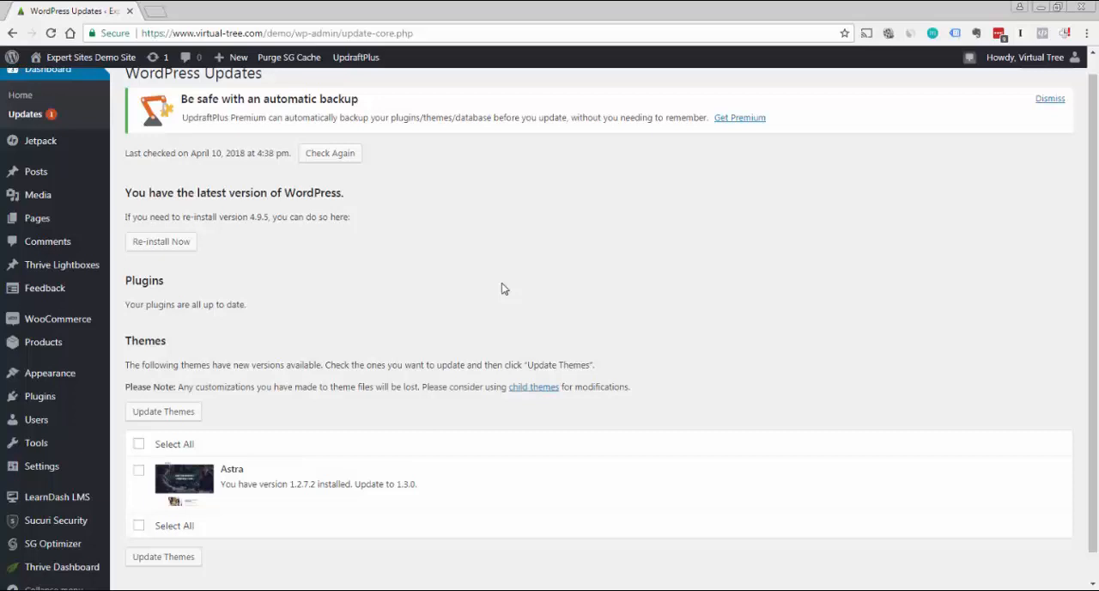
pyautogui.moveTo(1097, 305); pyautogui.dragTo(1096, 243)
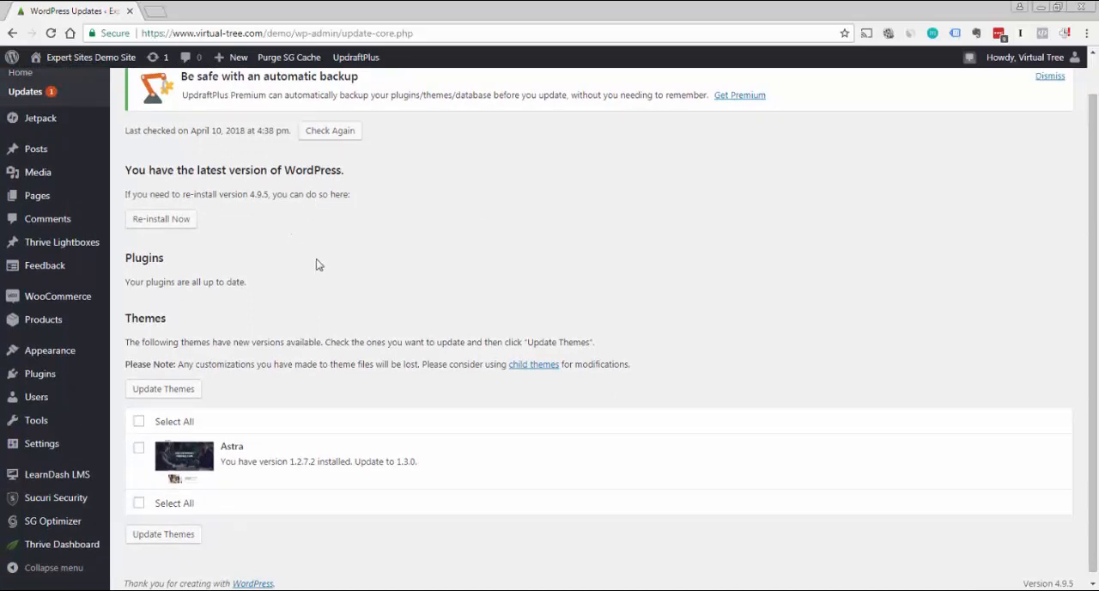
pyautogui.moveTo(1094, 232); pyautogui.dragTo(1094, 191)
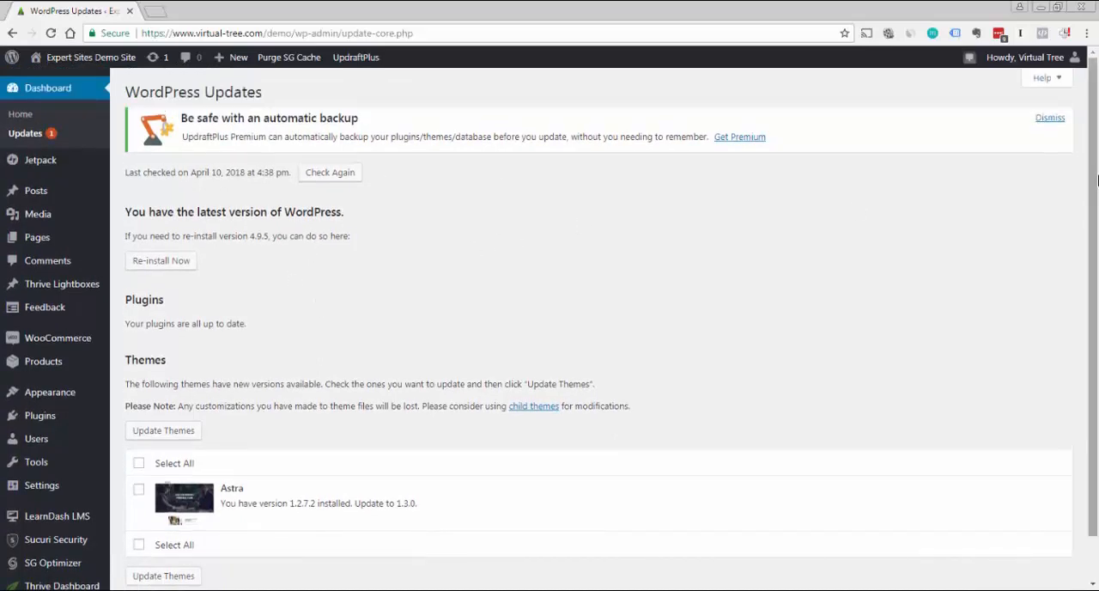
pyautogui.moveTo(1096, 178); pyautogui.dragTo(1096, 201)
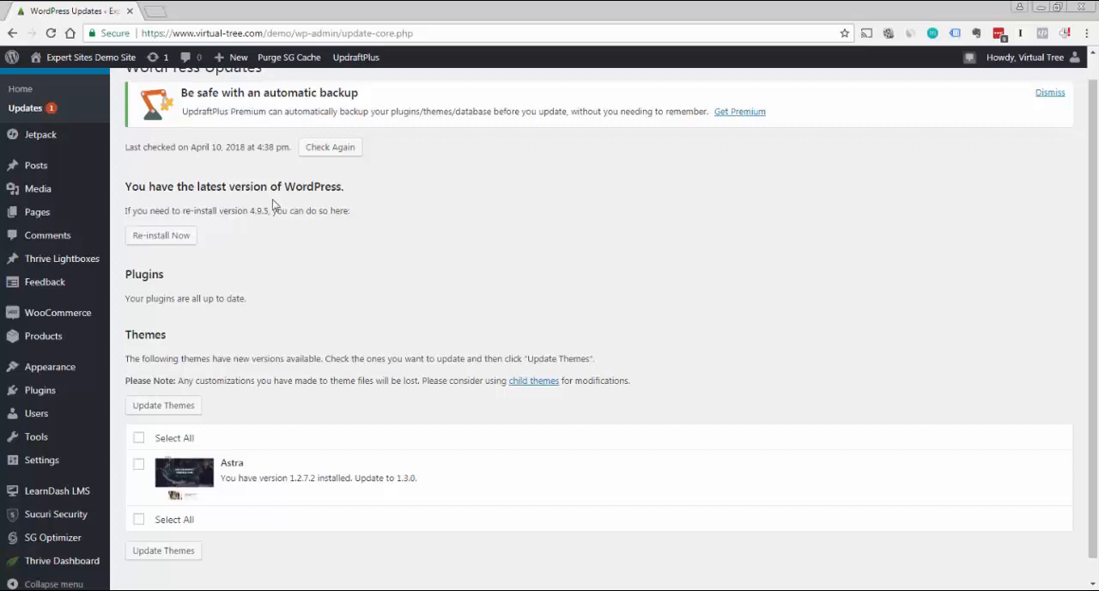
pyautogui.scroll(1, 1094, 217)
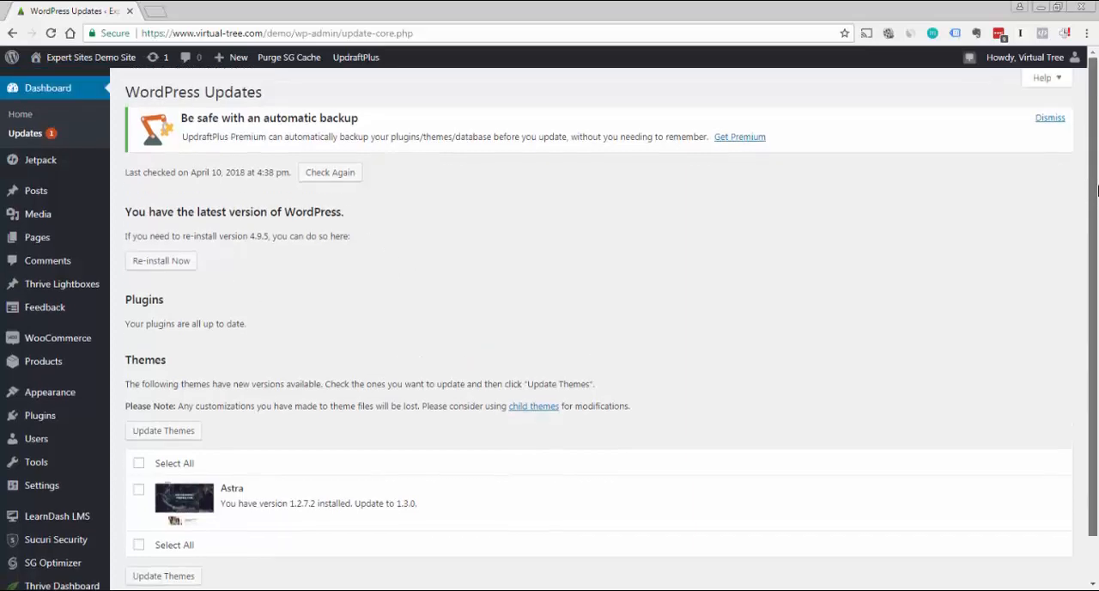
# Select the Astra theme in the list of available theme updates and update it to 1.3.0
pyautogui.scroll(-1, 1093, 217)
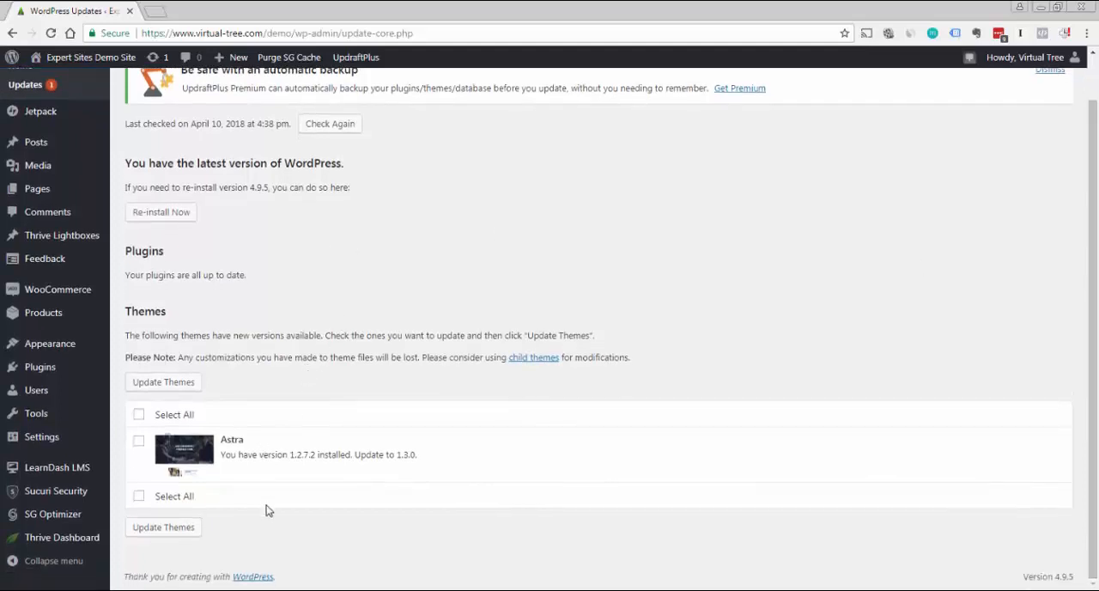
pyautogui.click(138, 495)
pyautogui.click(141, 444)
pyautogui.click(138, 414)
pyautogui.click(179, 538)
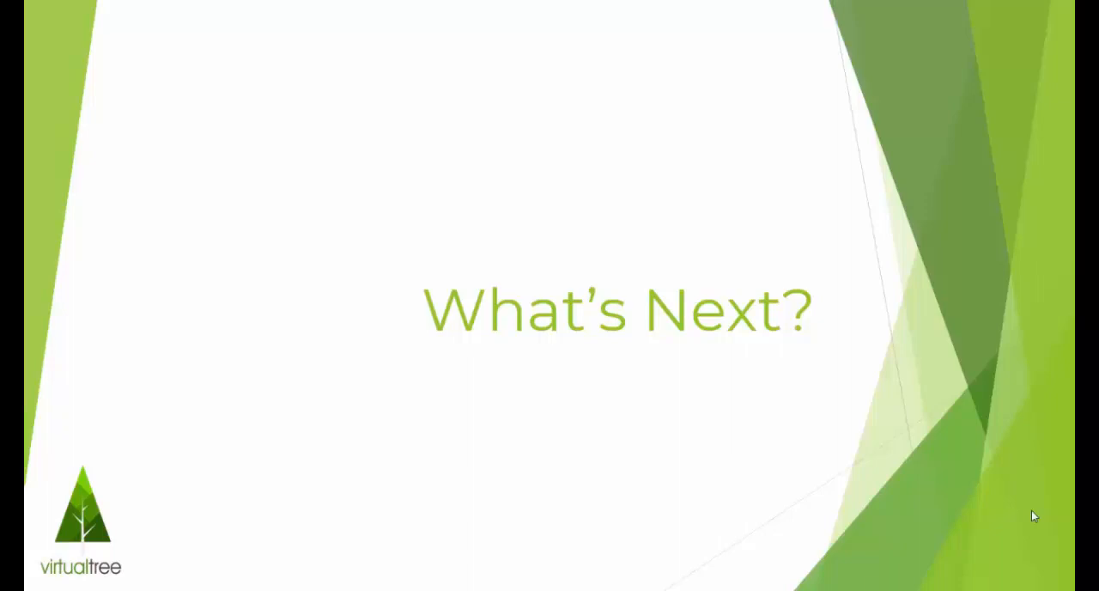
pyautogui.click(1030, 510)
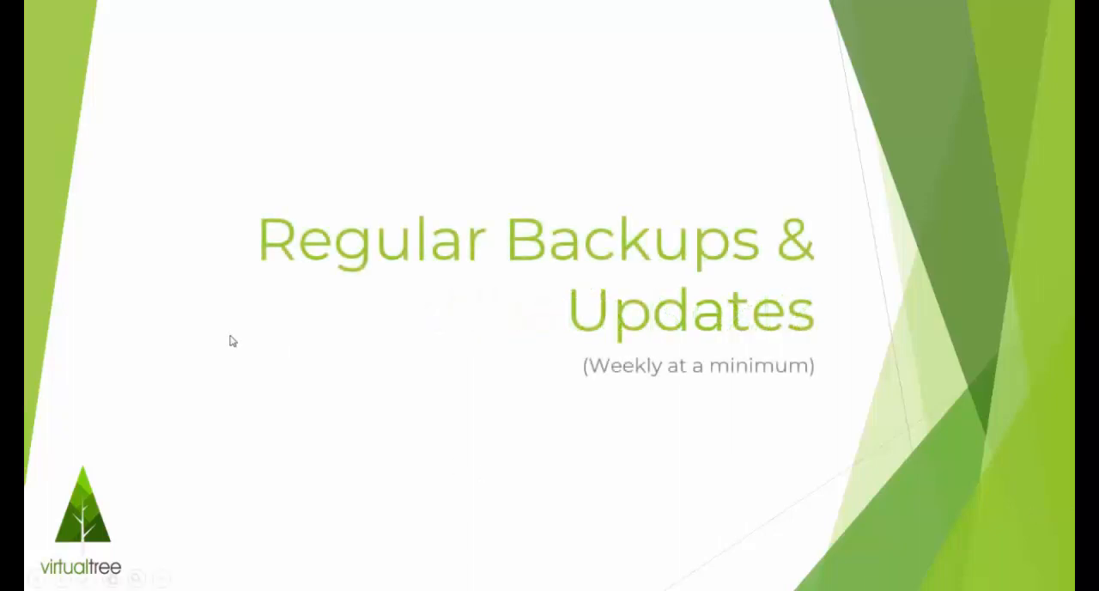